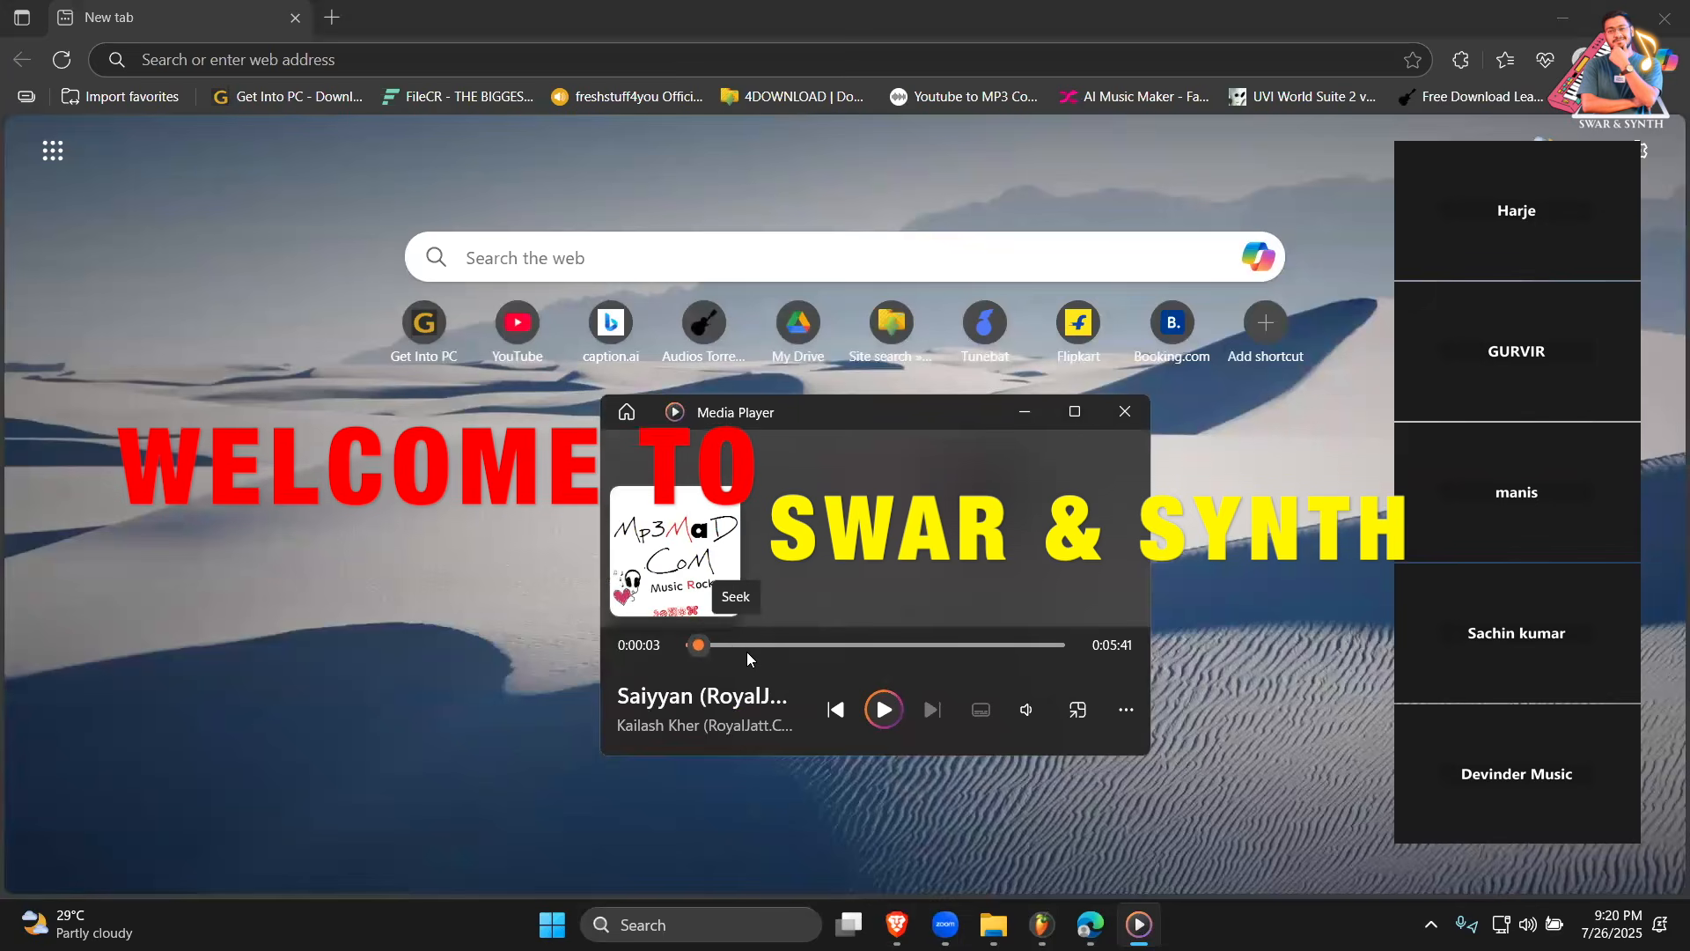
Play the song Saiyyan in Media Player from about 0:45.
click(743, 645)
click(885, 709)
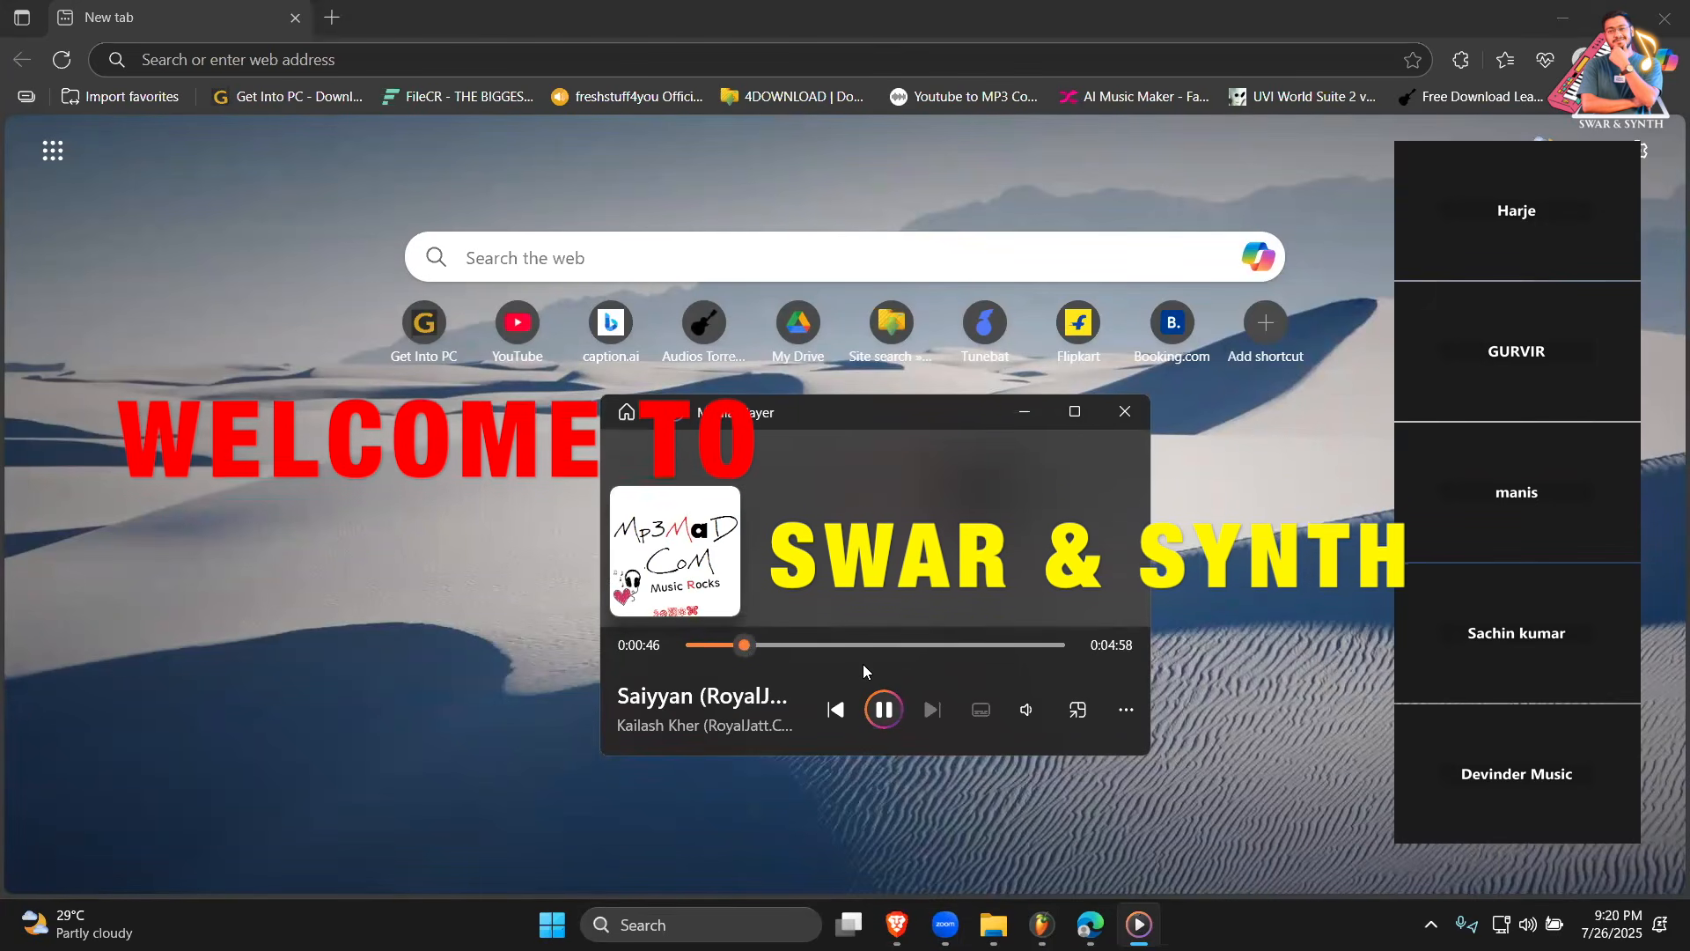
Launch FL Studio 21 and show the step grid in the channel rack.
click(1549, 14)
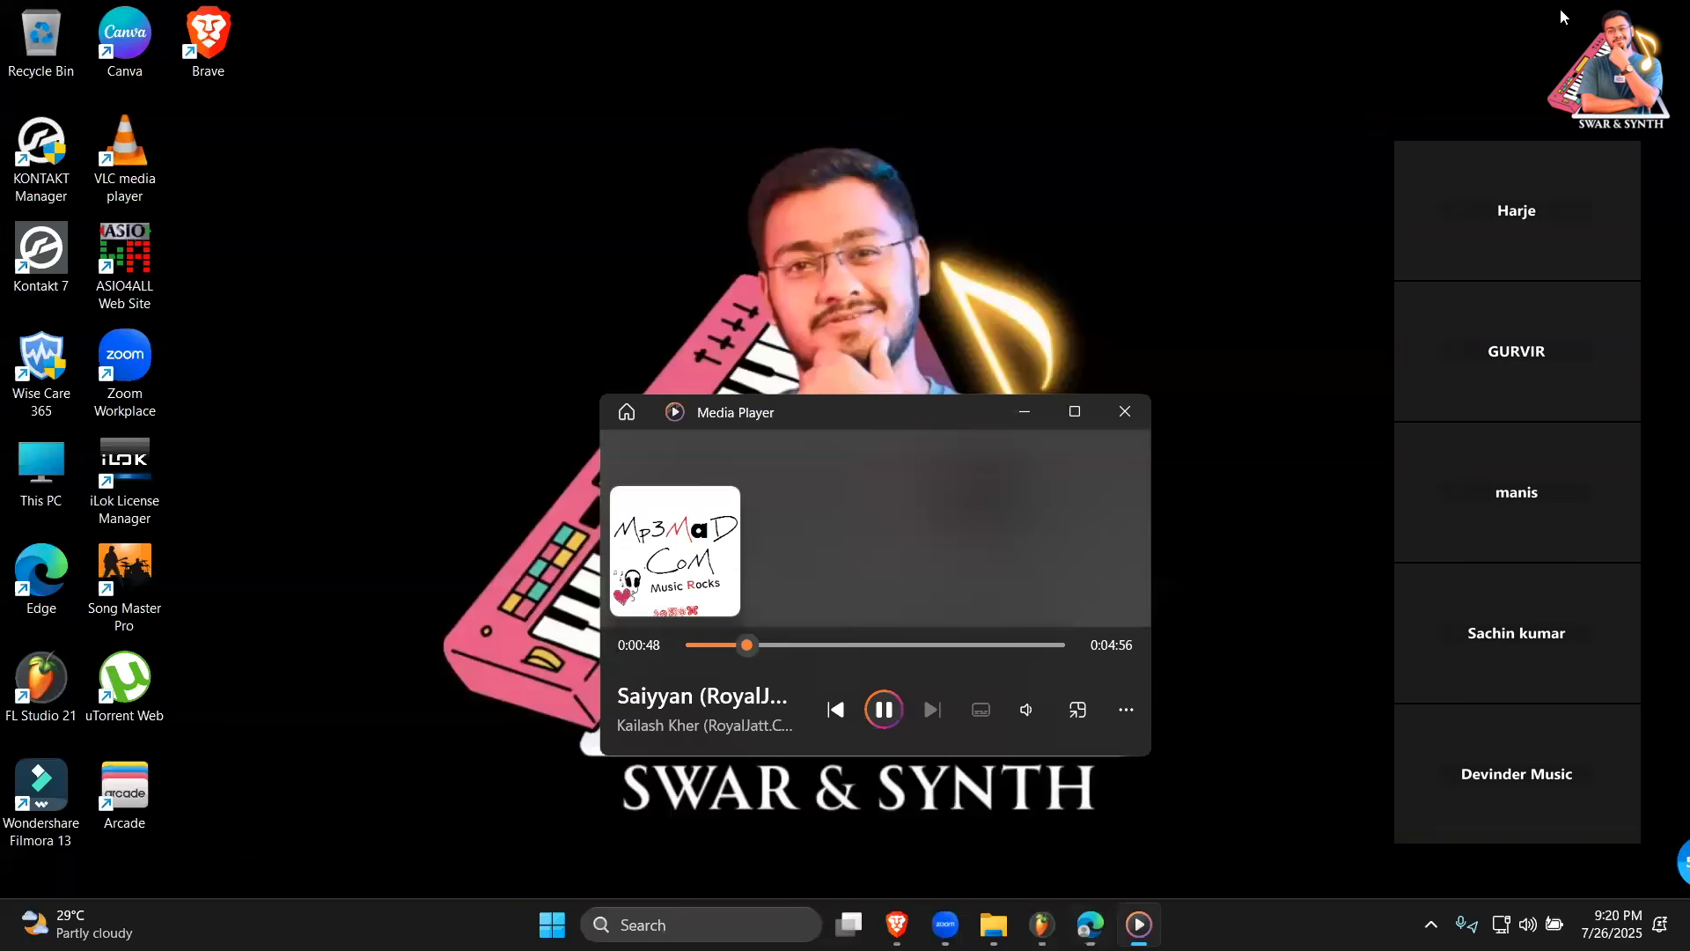
double_click(79, 700)
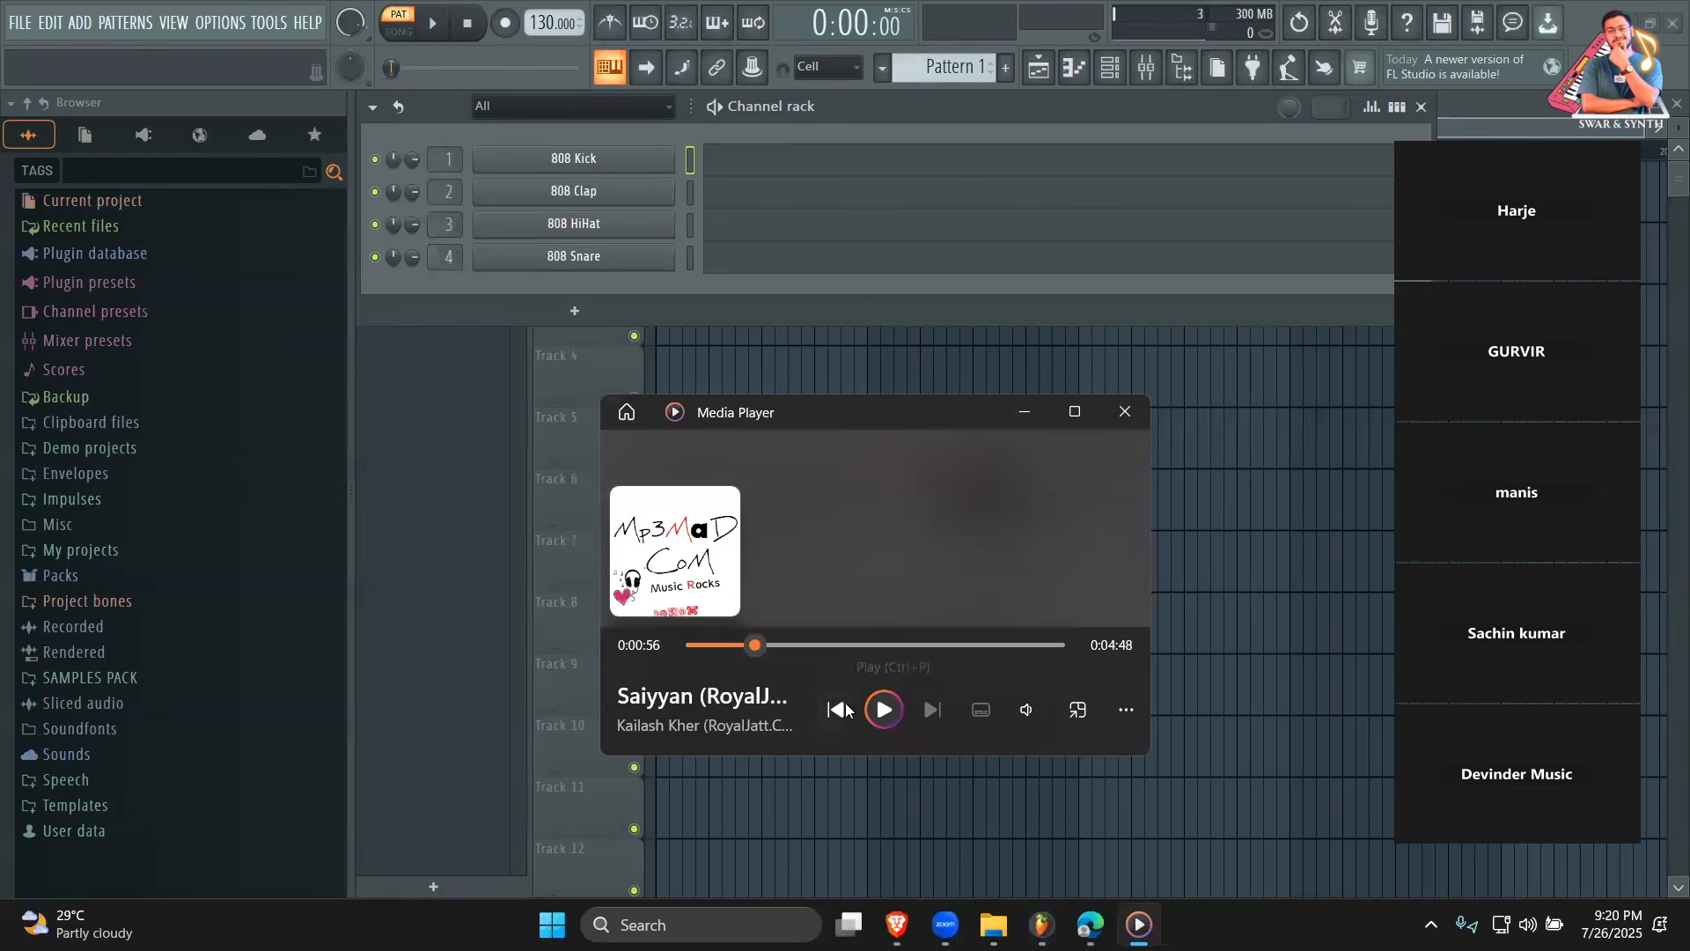
click(1396, 106)
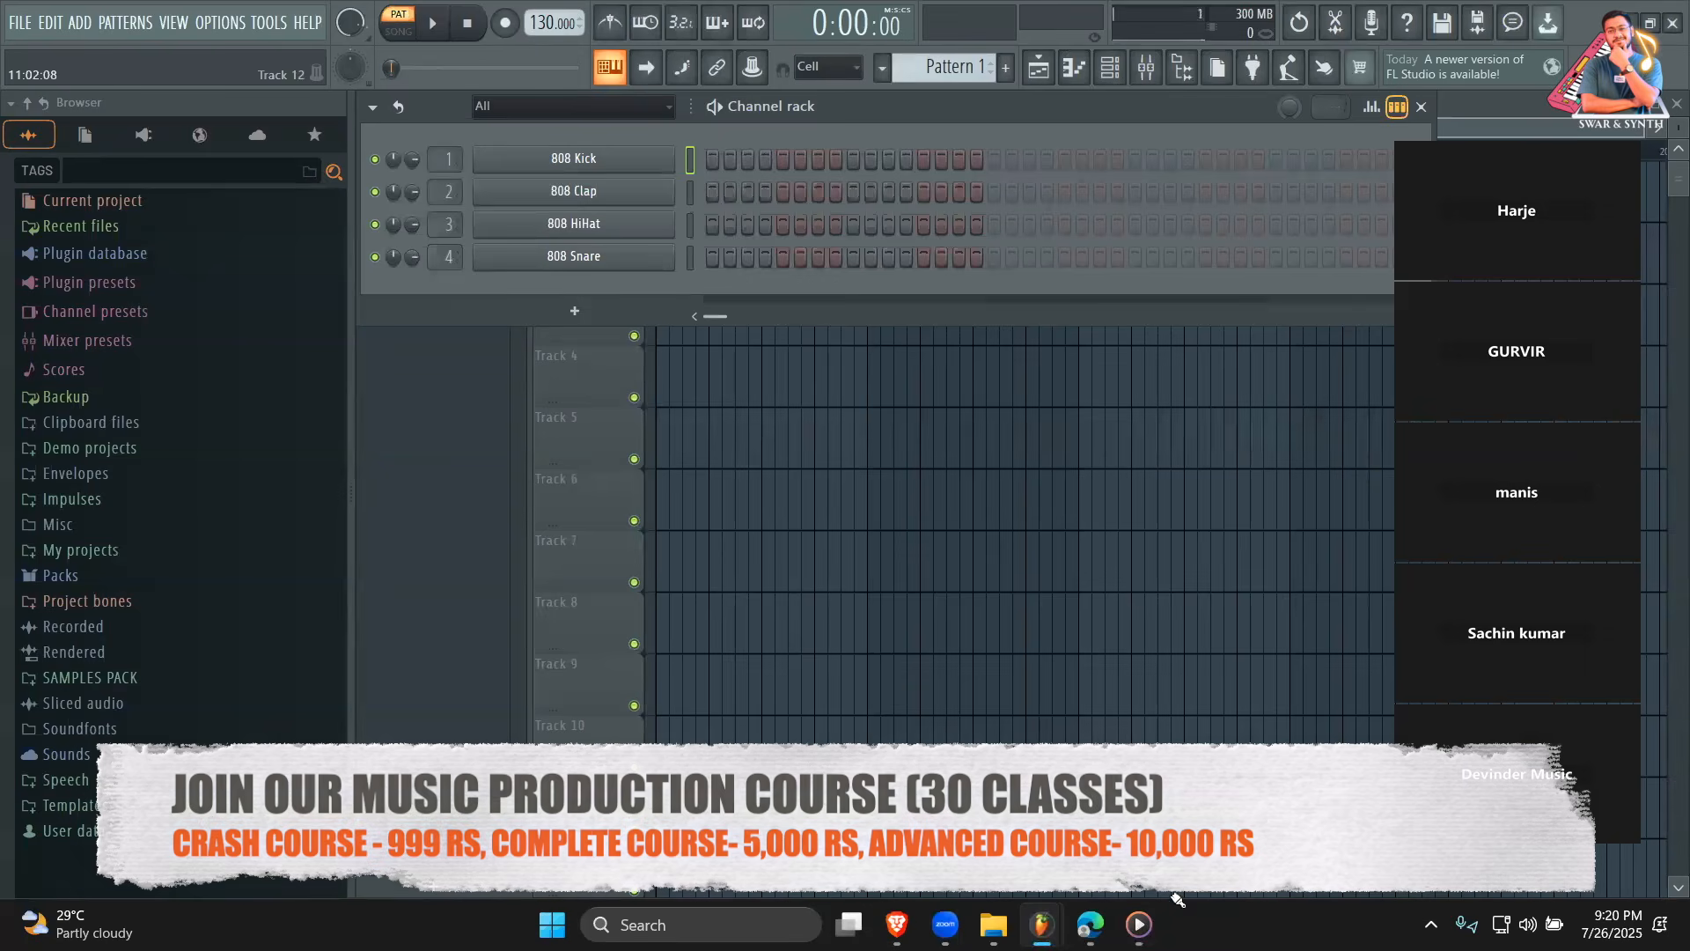
Return to Media Player, play Saiyyan briefly and pause it, then move the player window slightly aside.
mouse_move(1139, 924)
click(1139, 757)
click(883, 709)
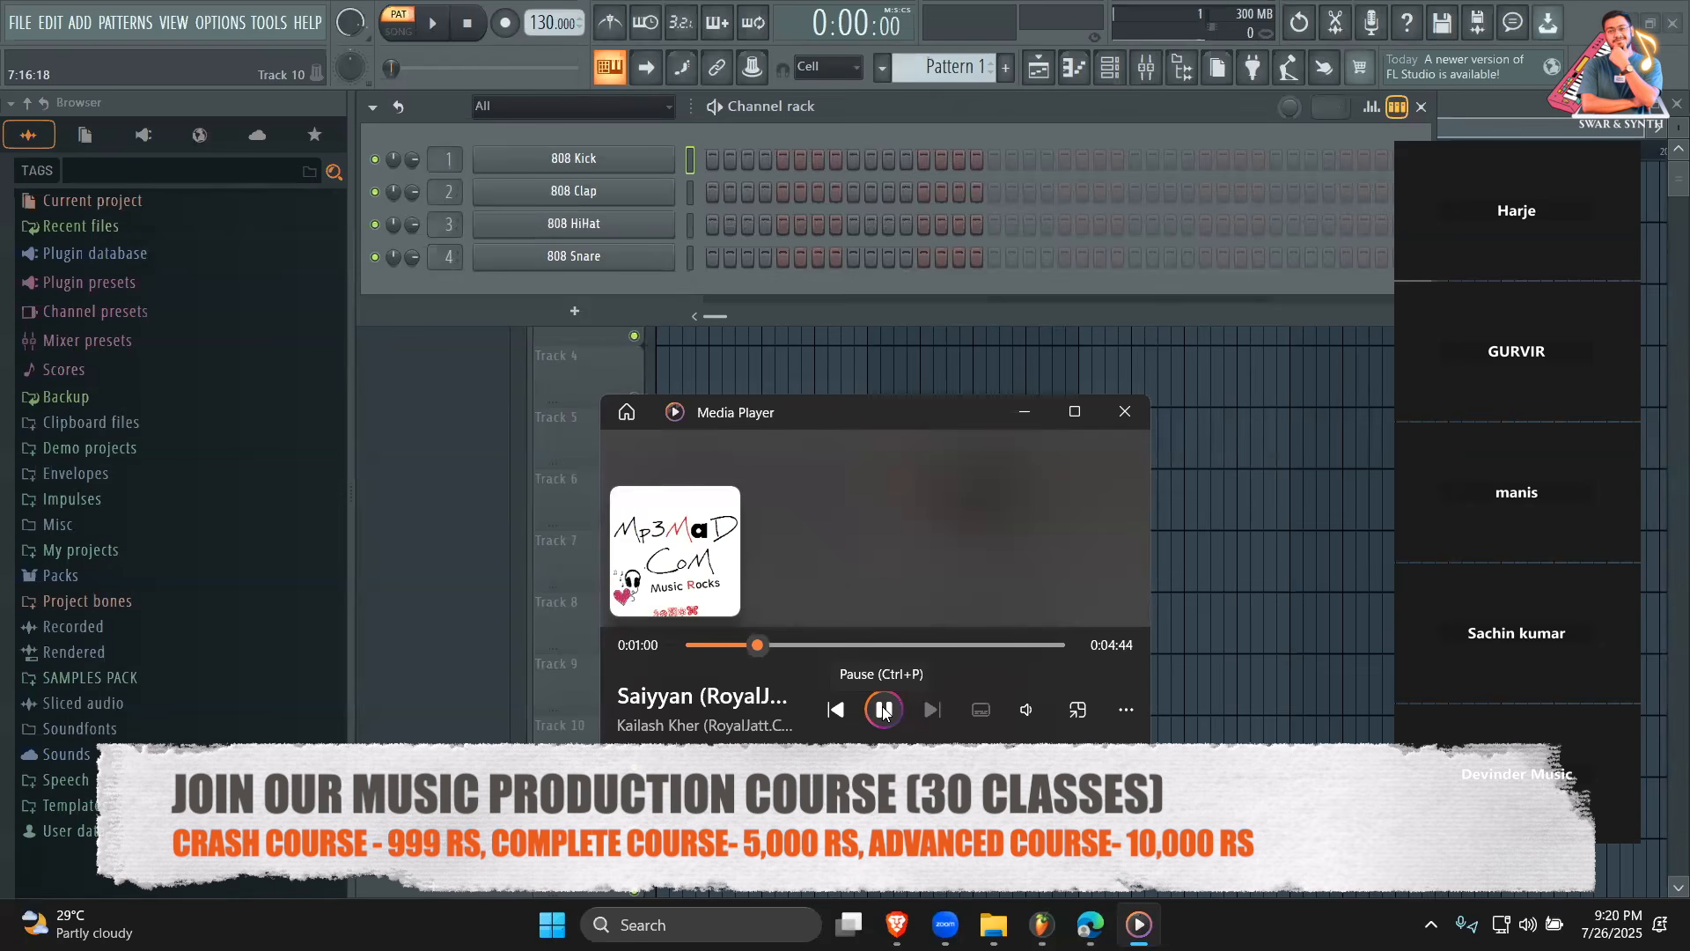
click(882, 709)
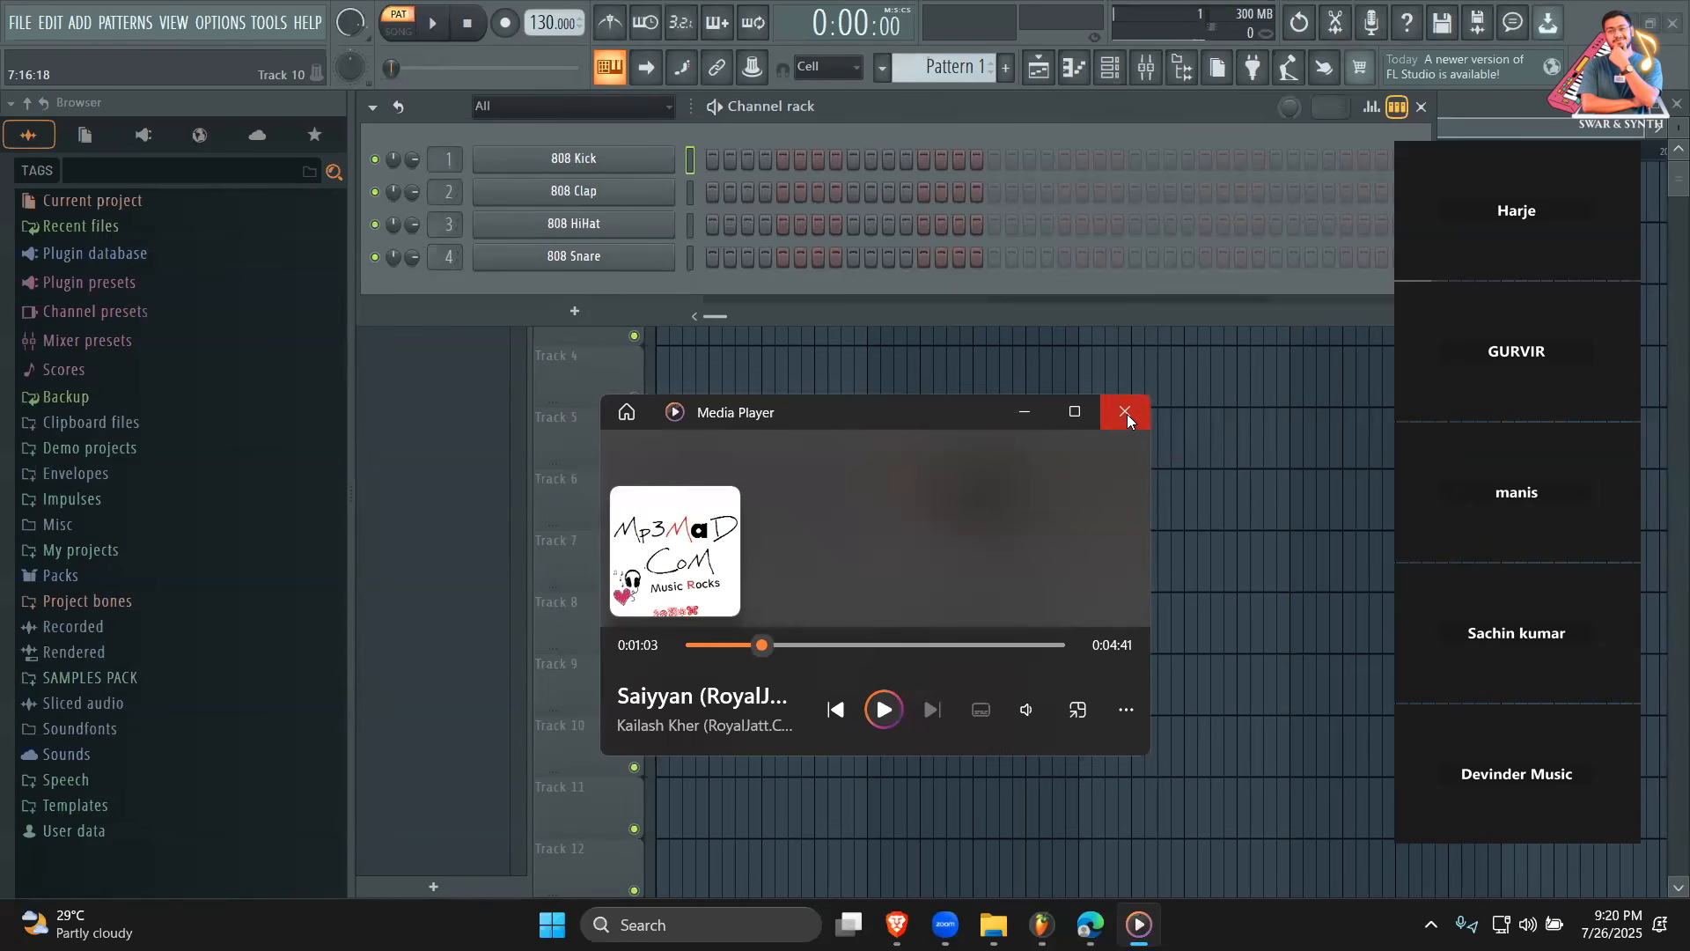
drag(956, 430, 998, 499)
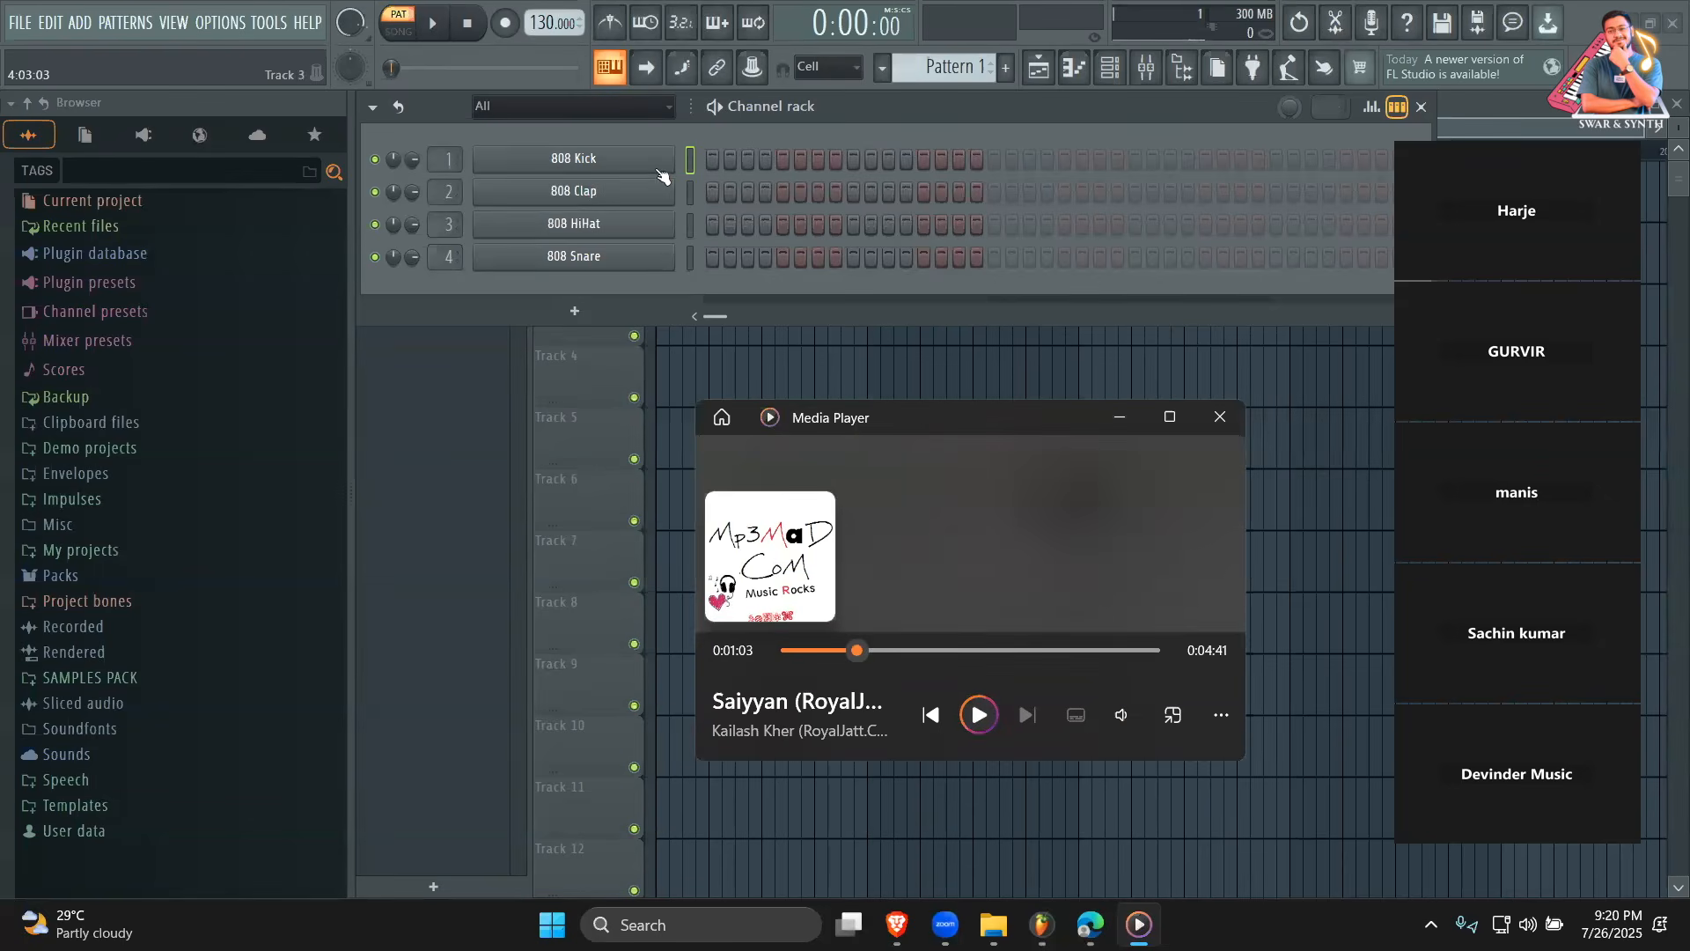
Set the project tempo to 157 BPM by tapping the song's beat in the Tempo tapper.
click(594, 38)
right_click(553, 22)
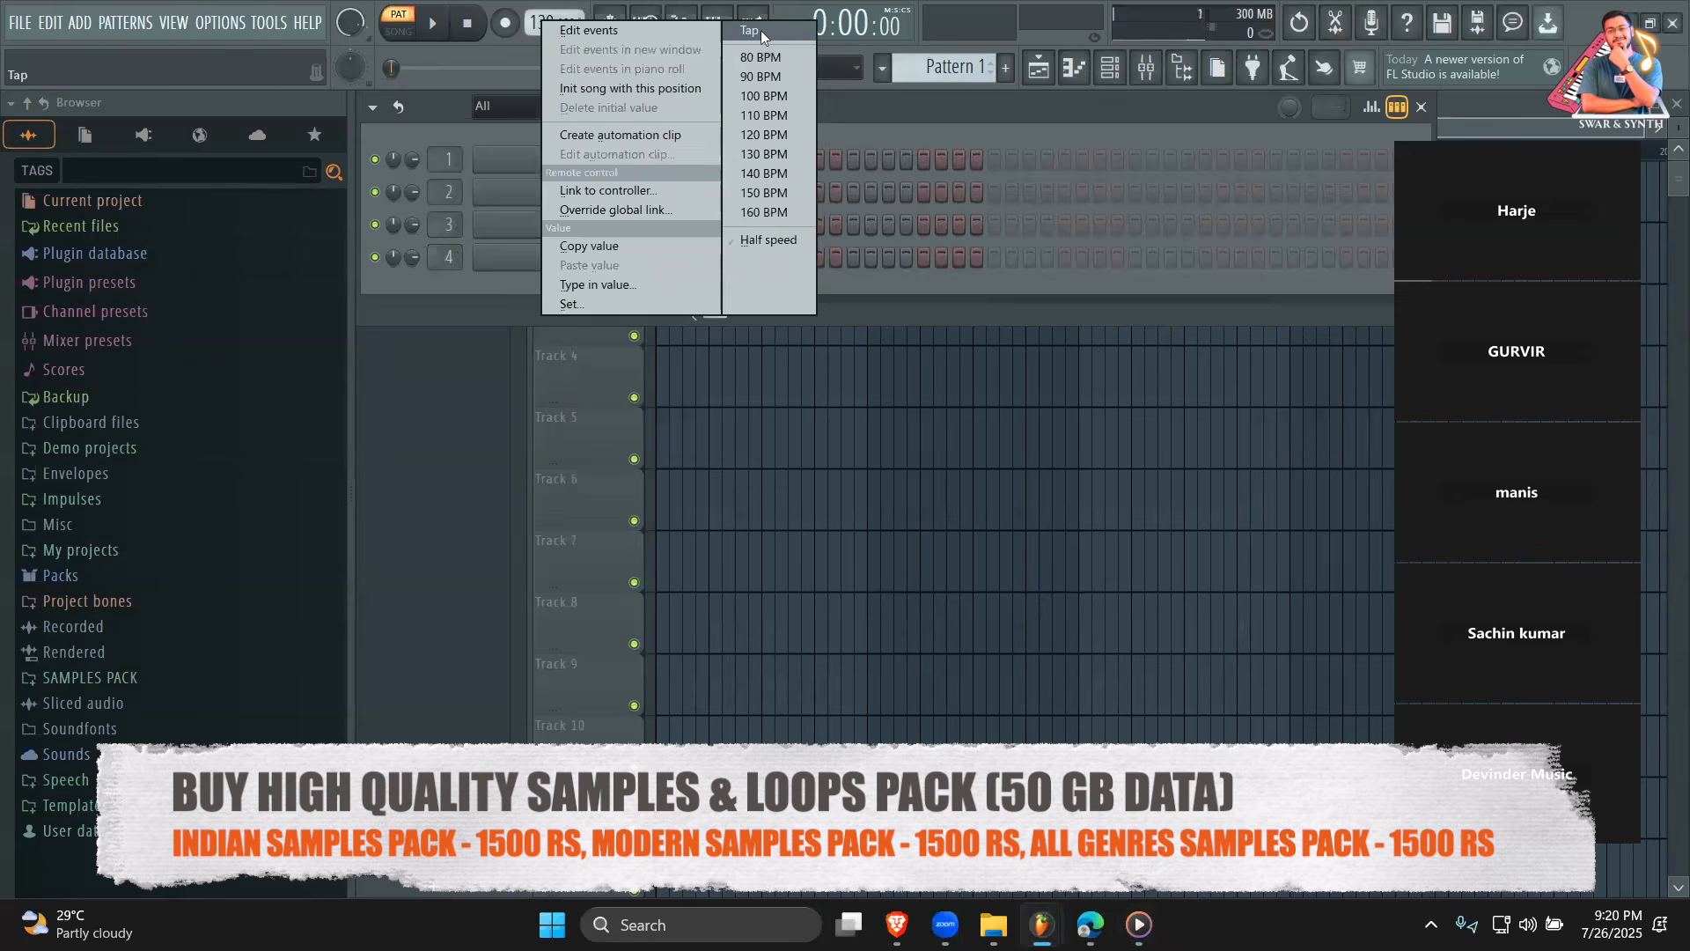
click(760, 30)
click(781, 340)
click(780, 337)
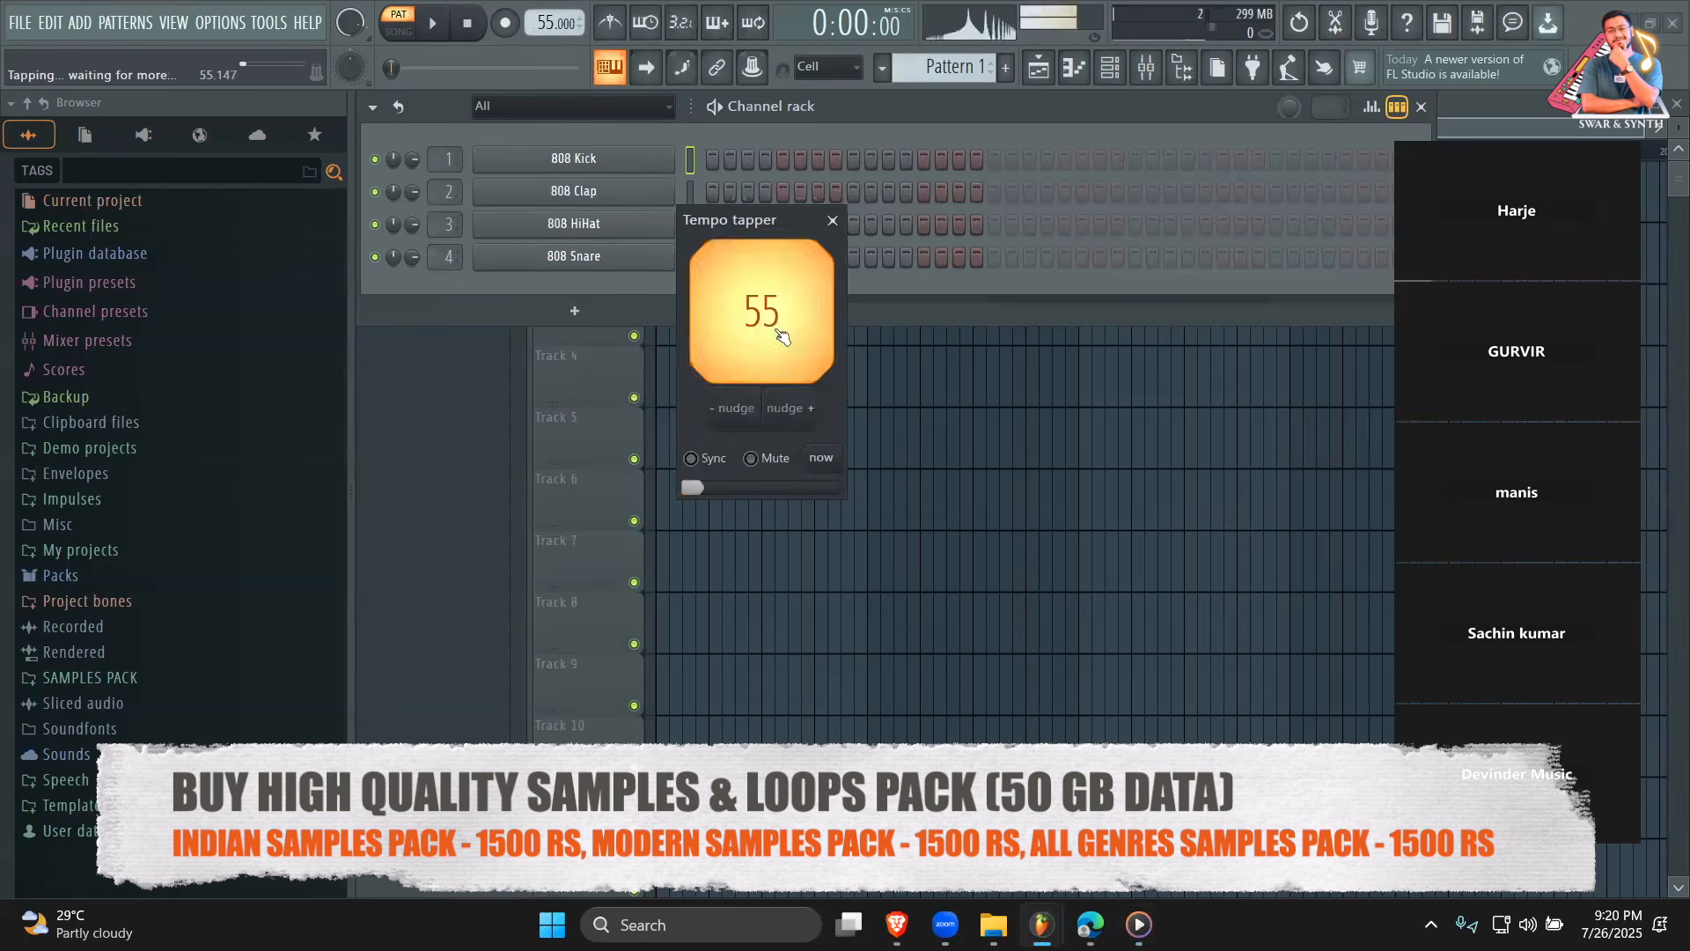
click(781, 338)
click(781, 337)
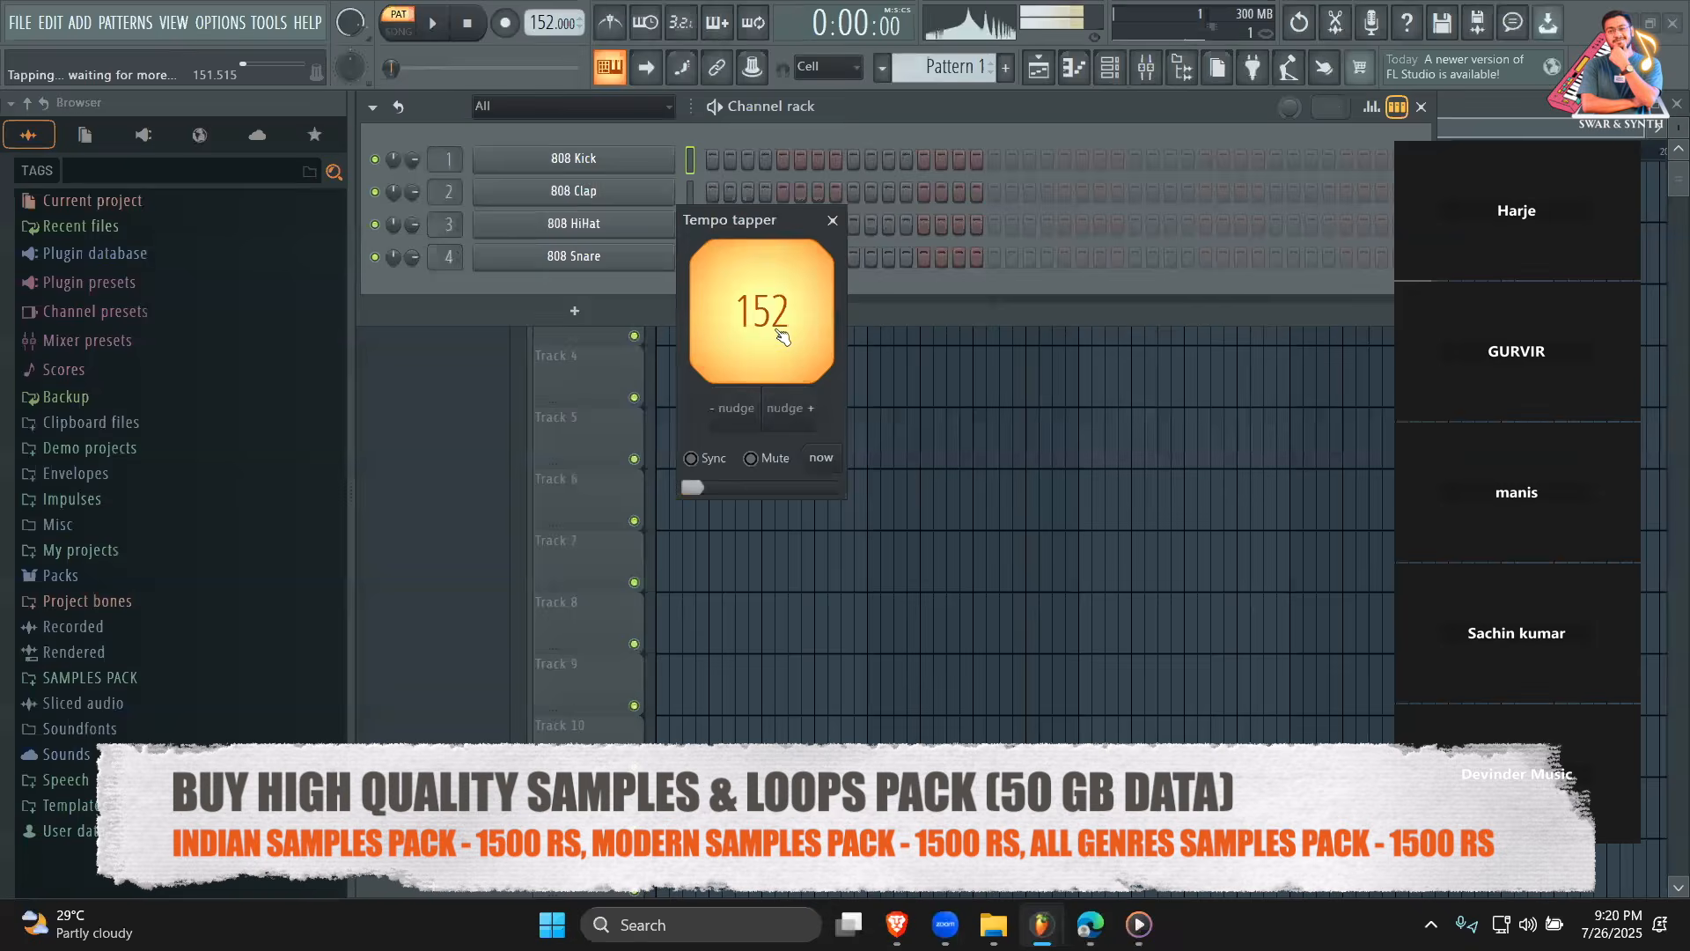
click(781, 337)
click(780, 337)
click(781, 337)
click(781, 337)
click(781, 337)
click(831, 220)
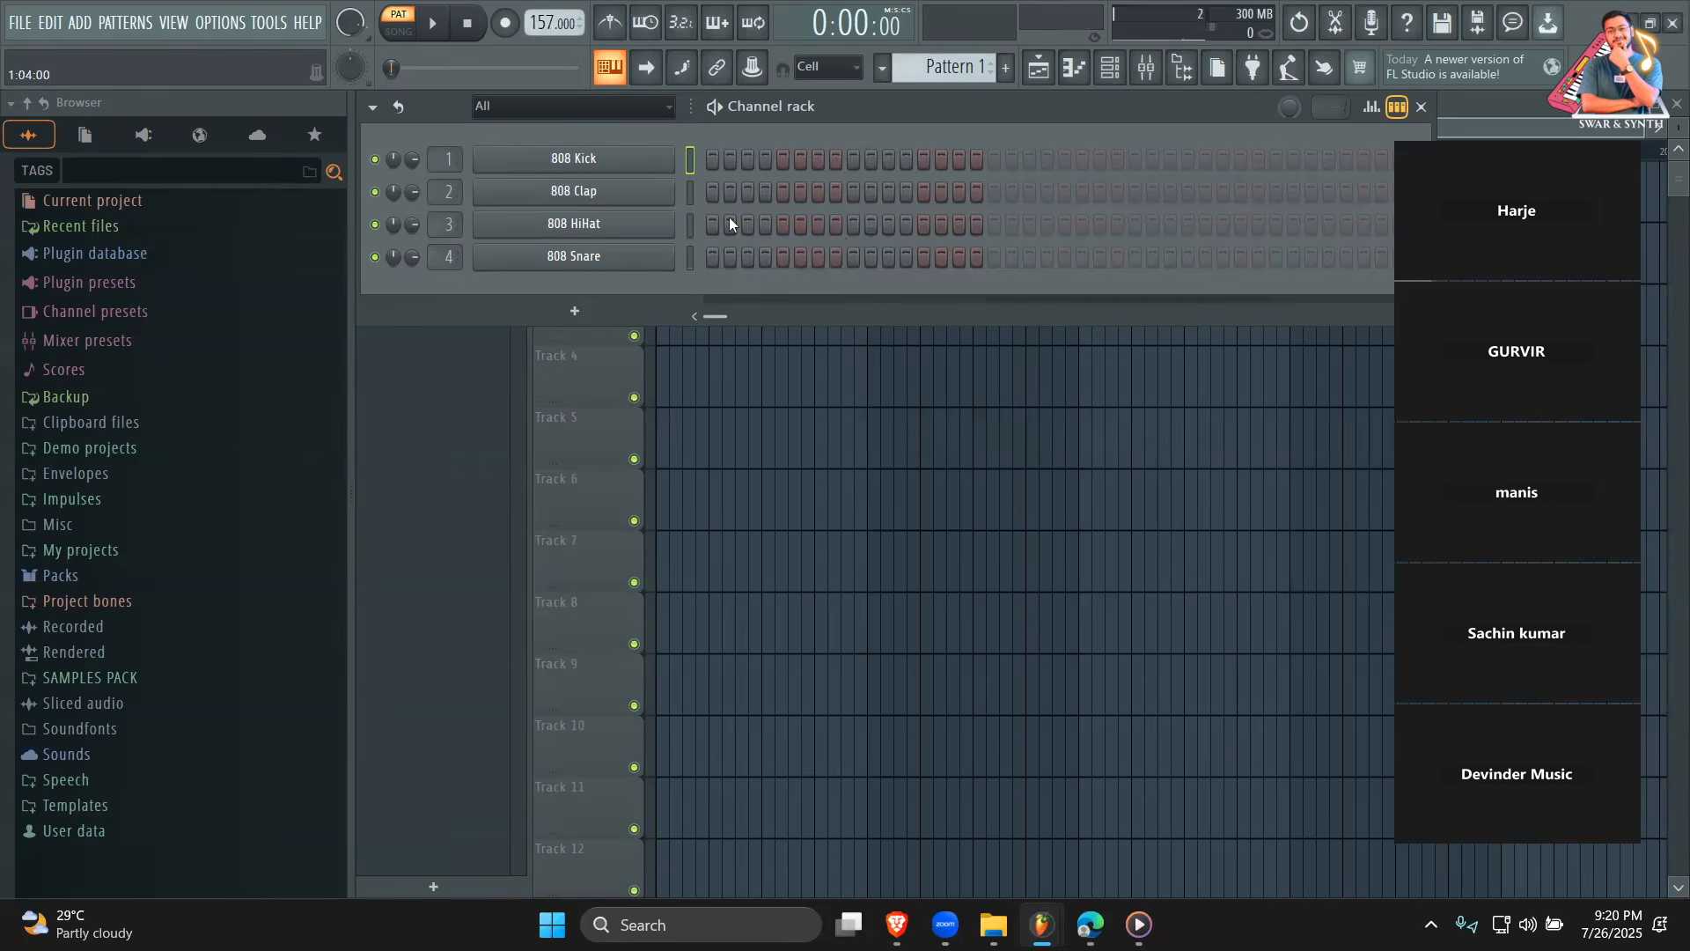
Place the 808 Kick on step 1 and the 808 Clap on steps 5 and 9 while auditioning the pattern.
key(space)
click(772, 196)
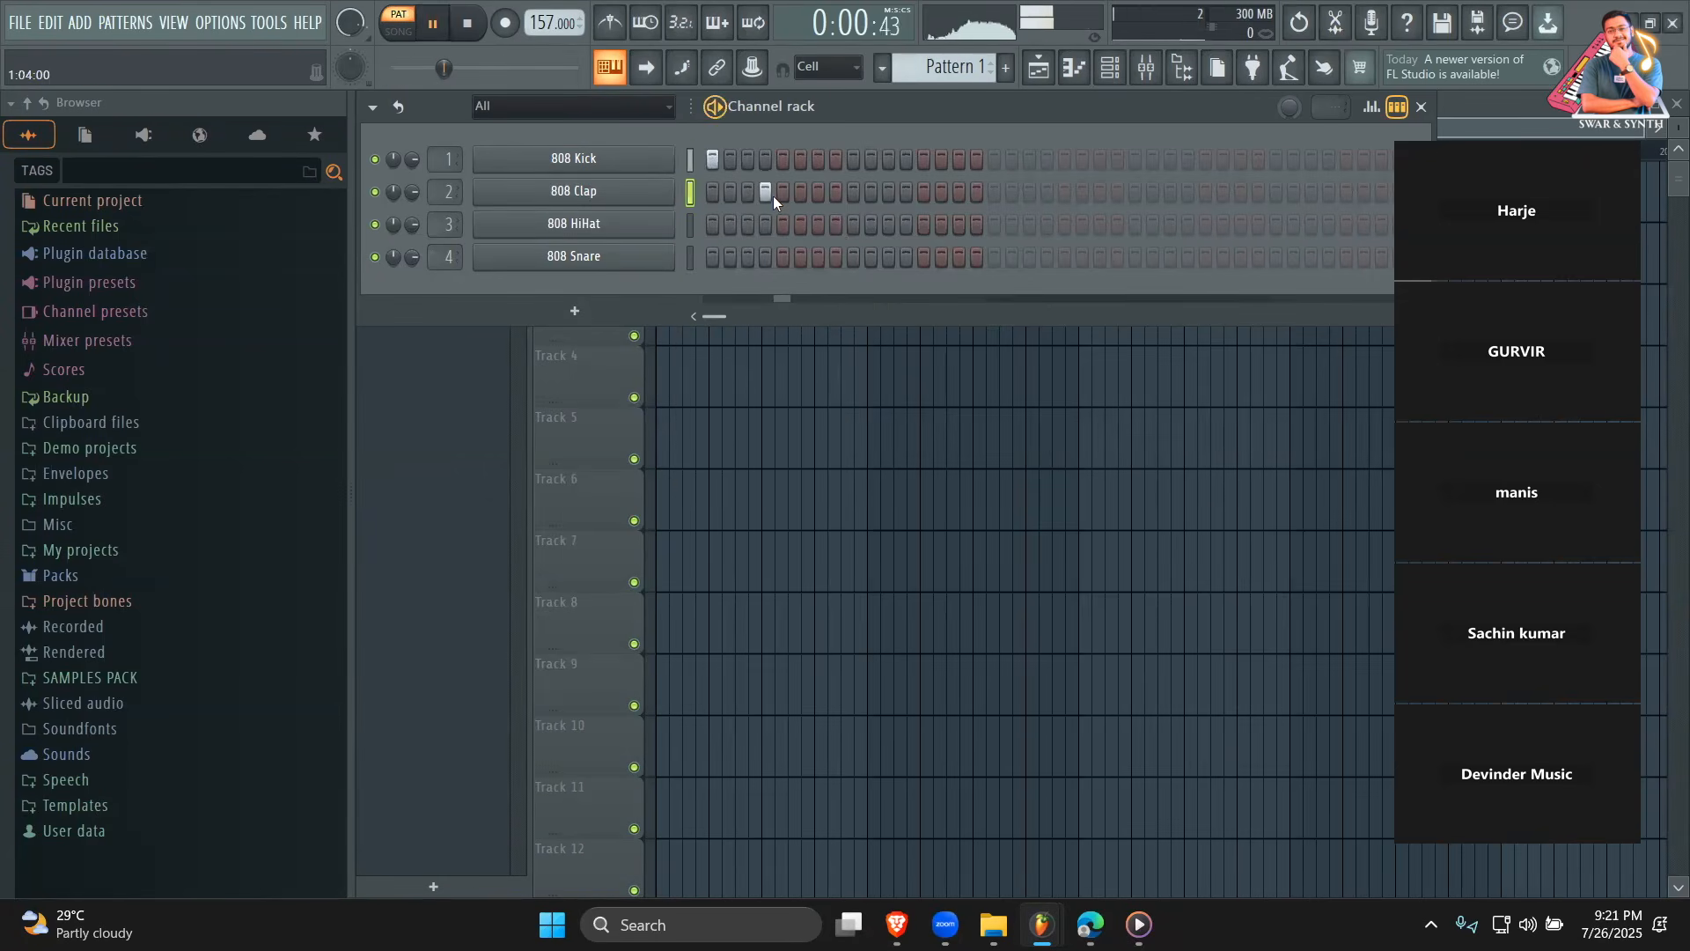
key(space)
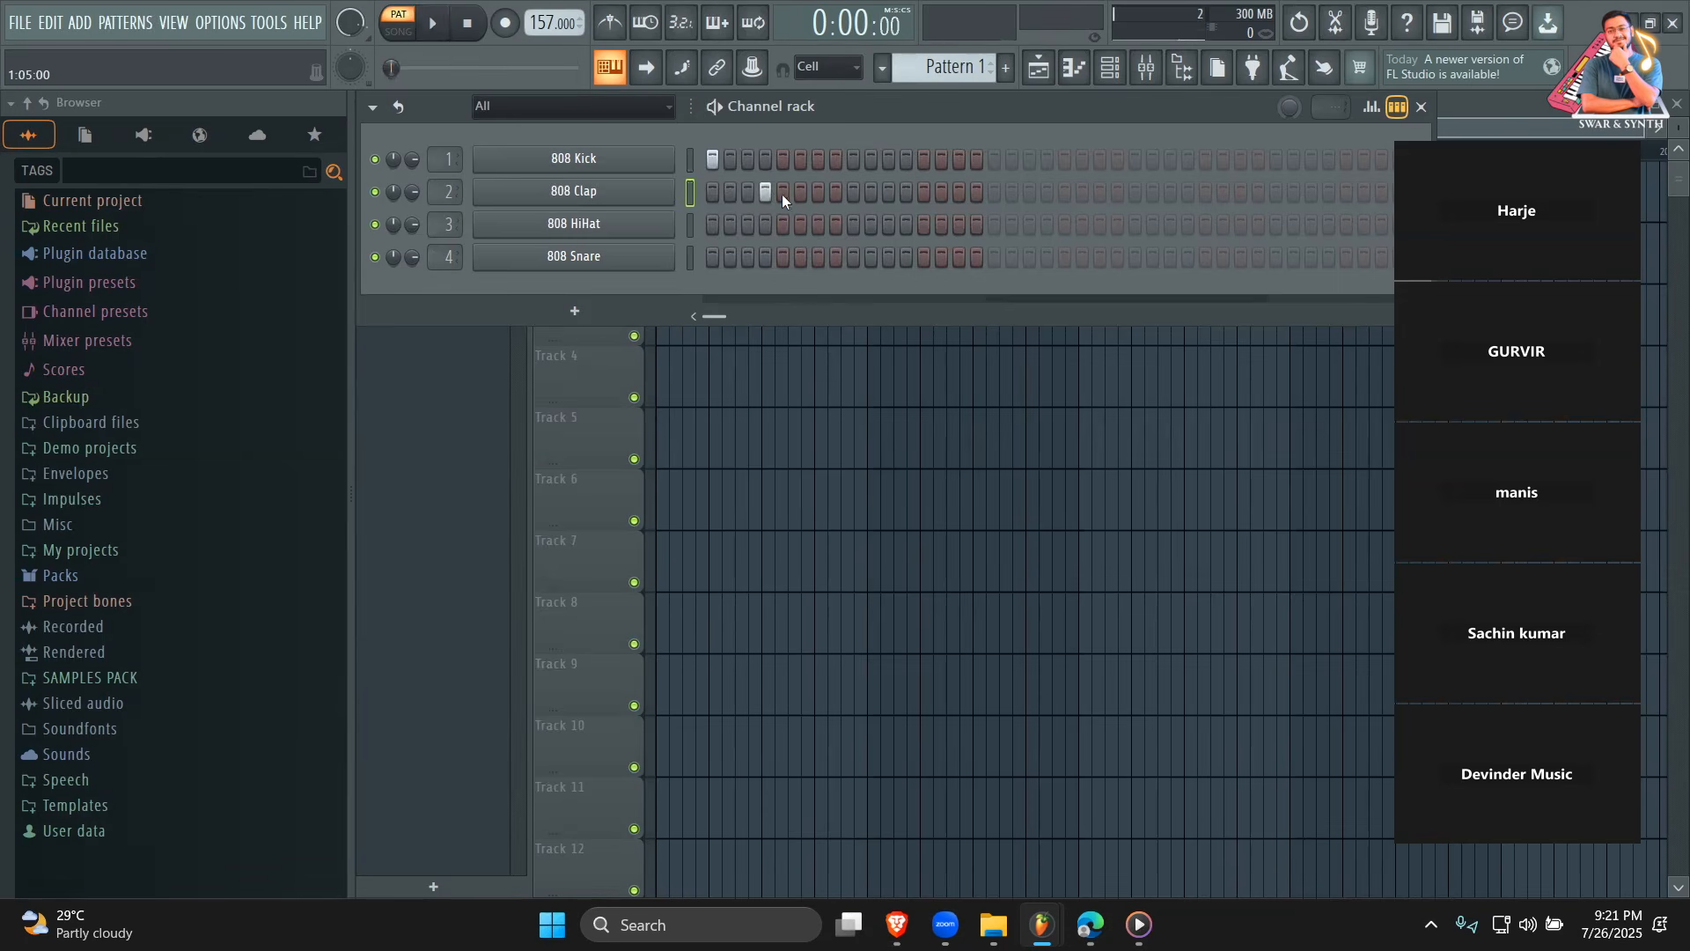
click(781, 192)
key(space)
click(854, 192)
Try a fourth beat on step 13 with the 808 Kick and the 808 Clap, auditioning the pattern with and without it.
click(924, 162)
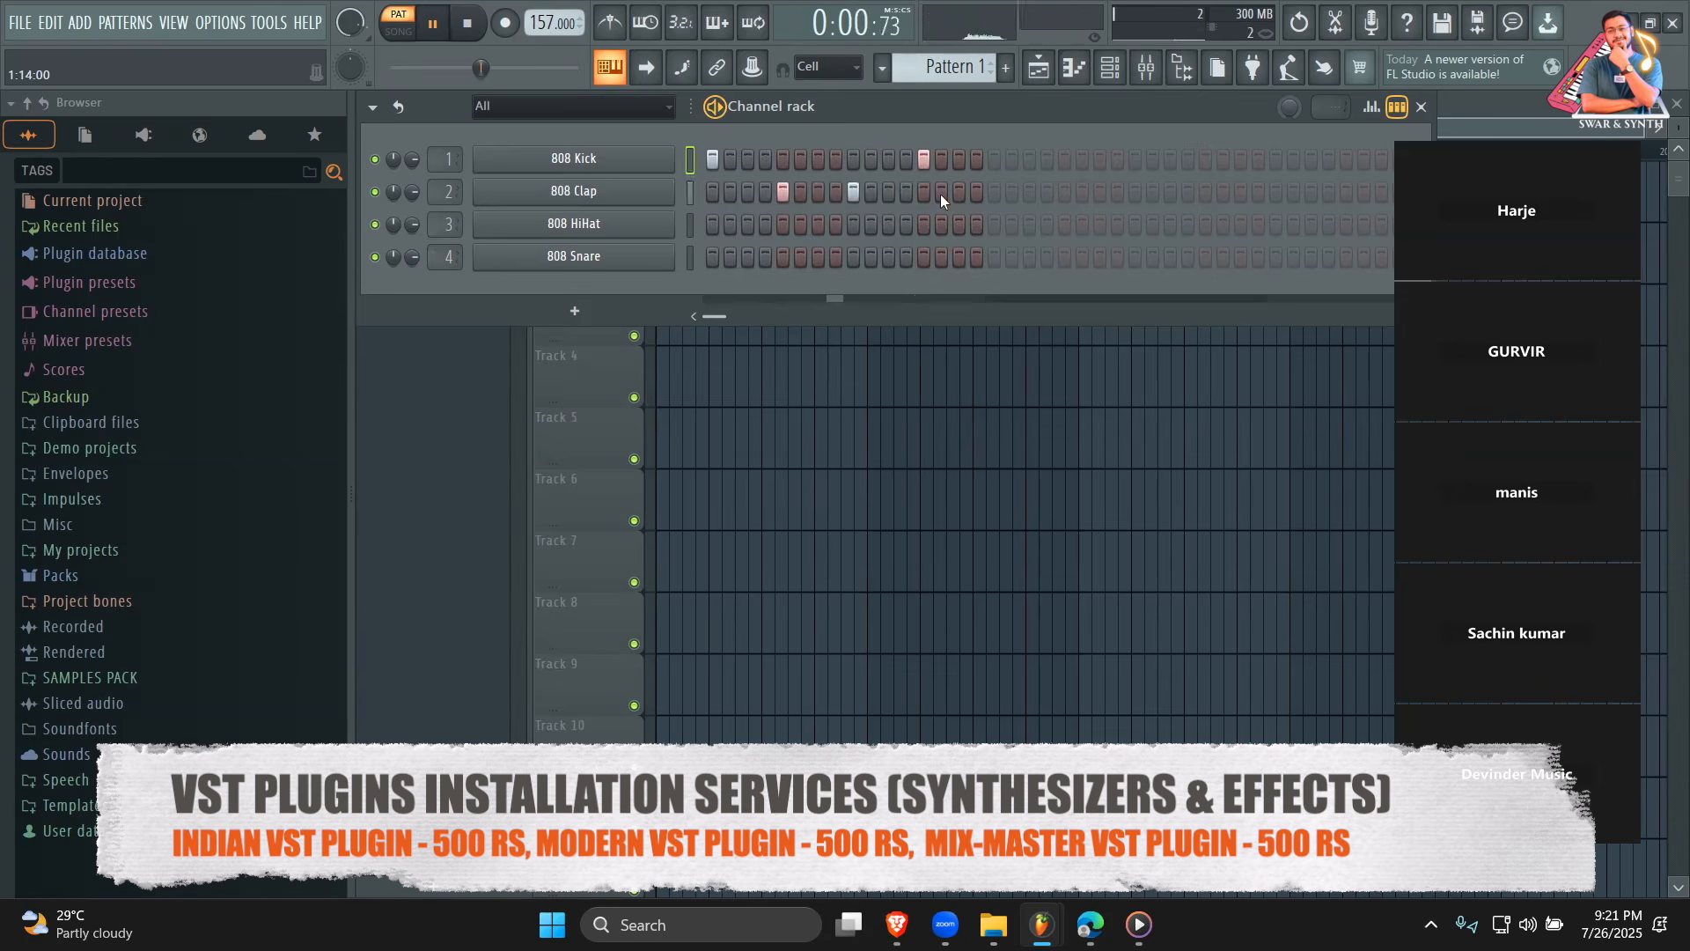
click(921, 160)
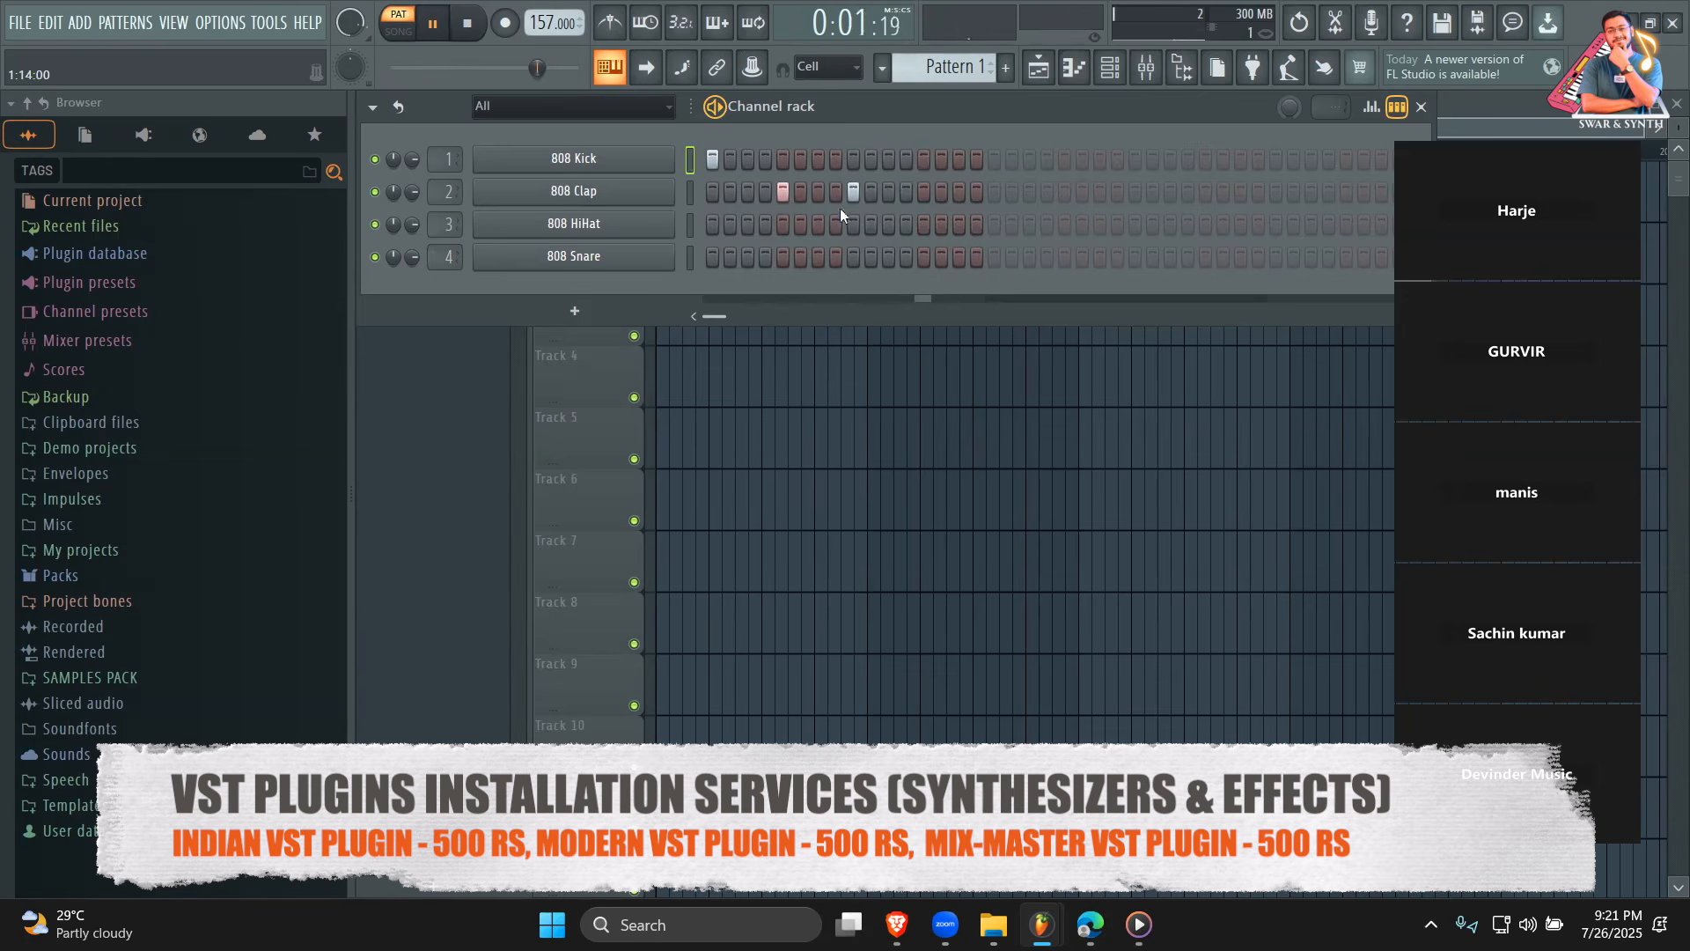
key(space)
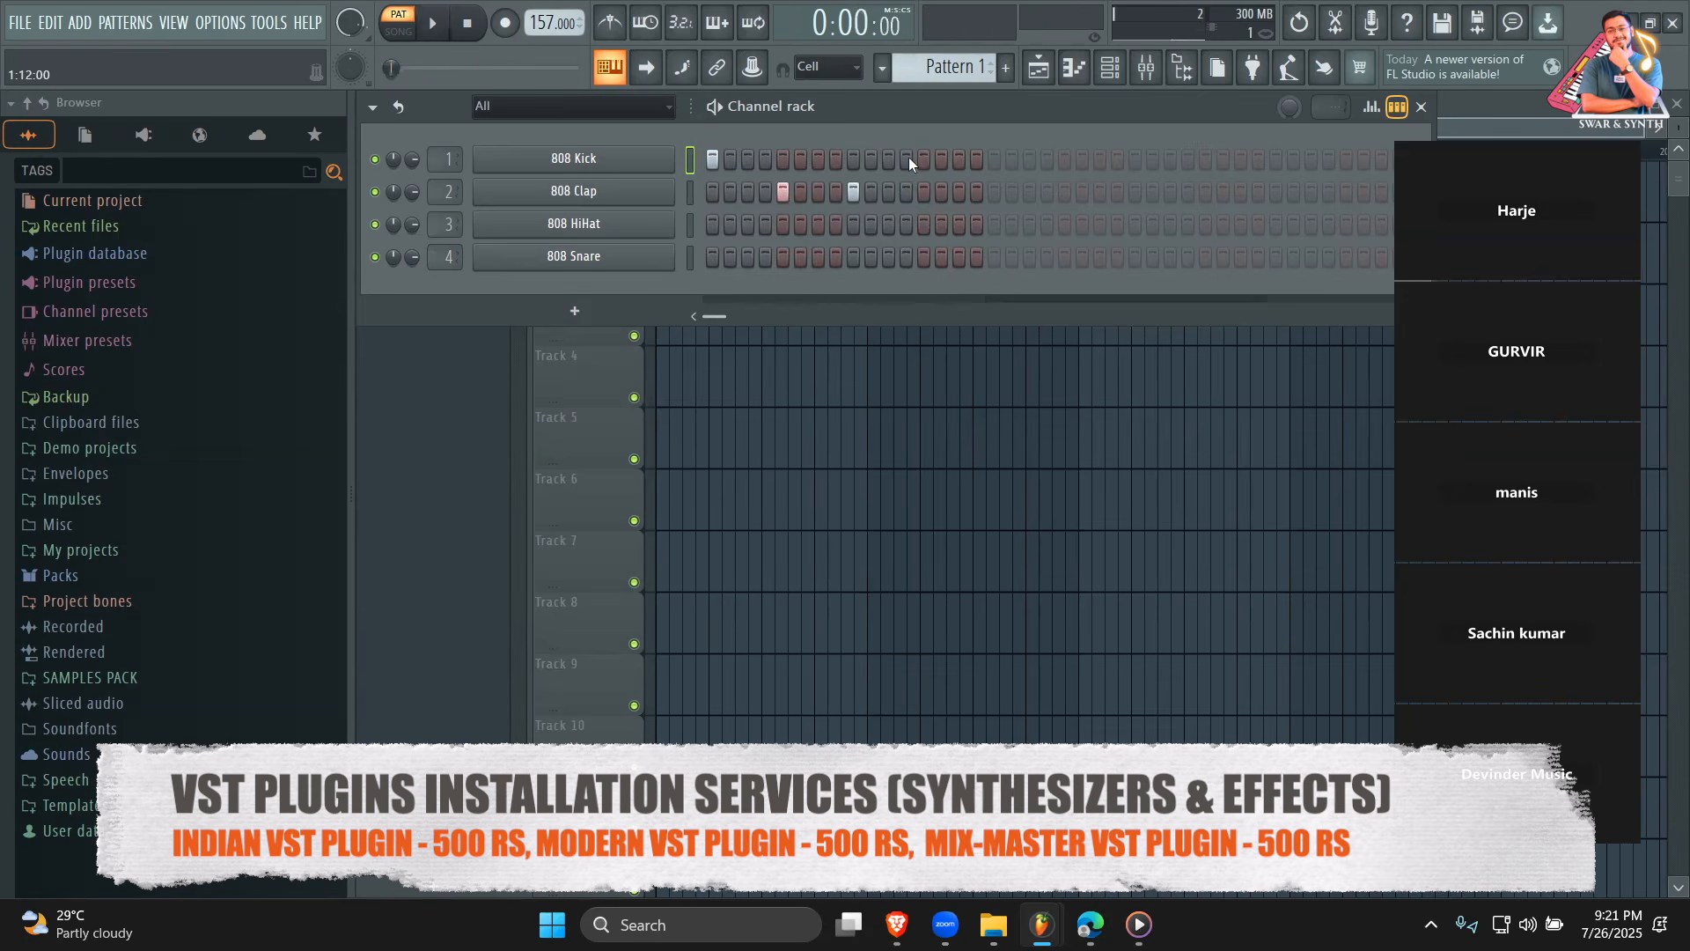
key(space)
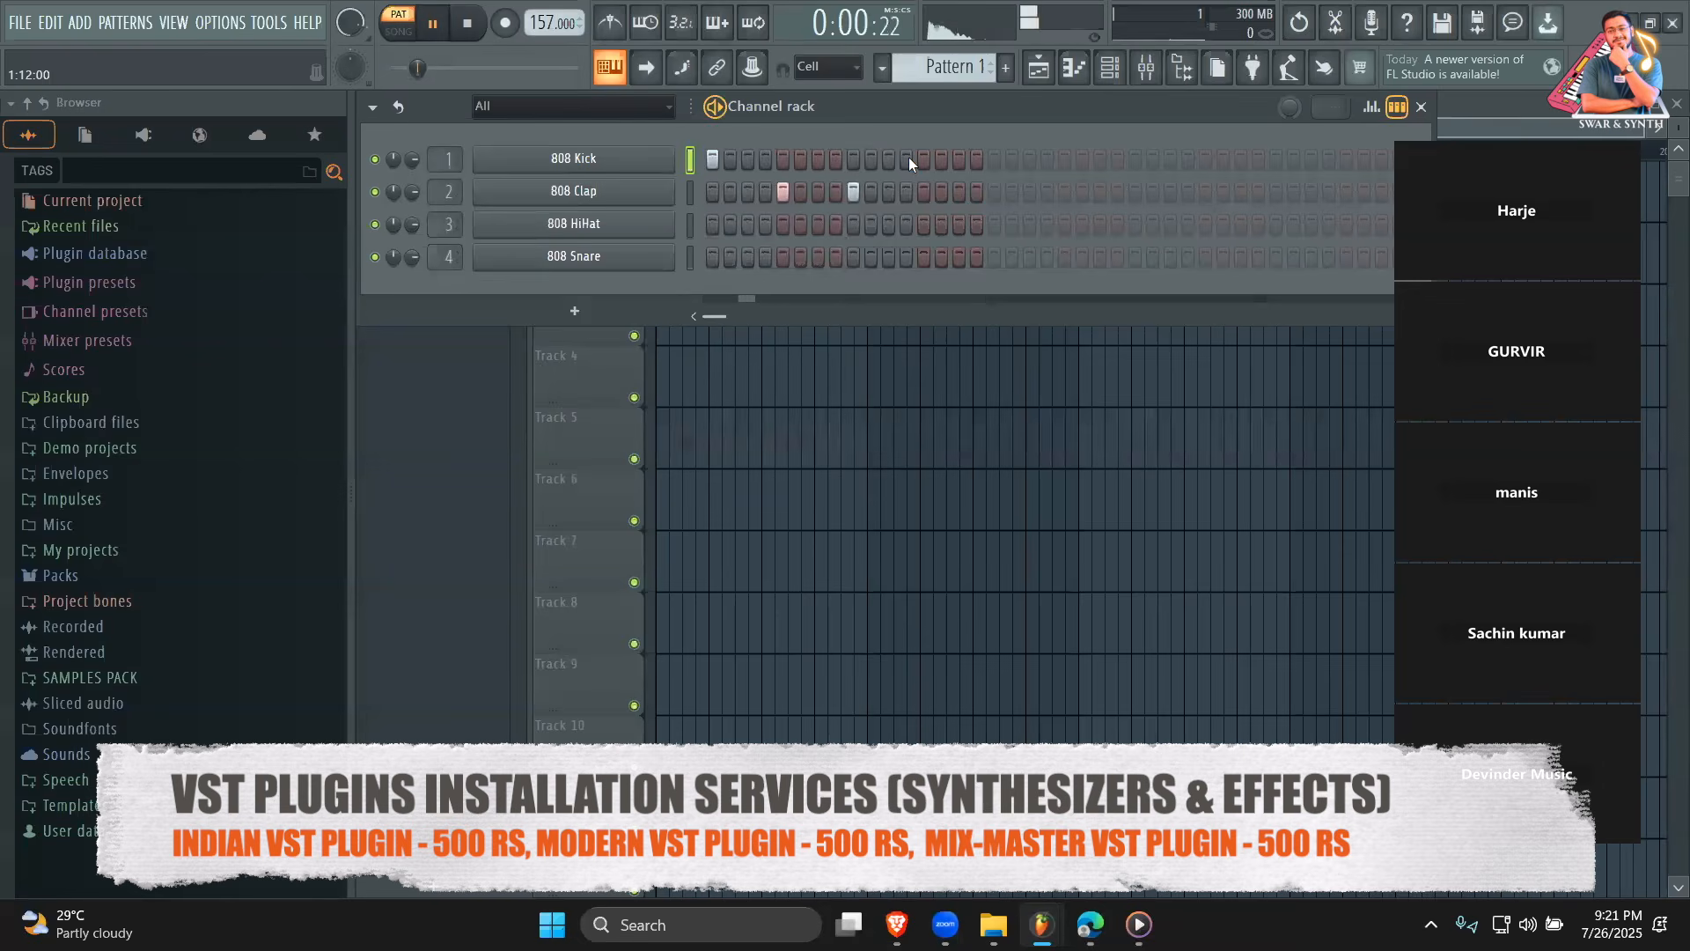
key(space)
click(924, 193)
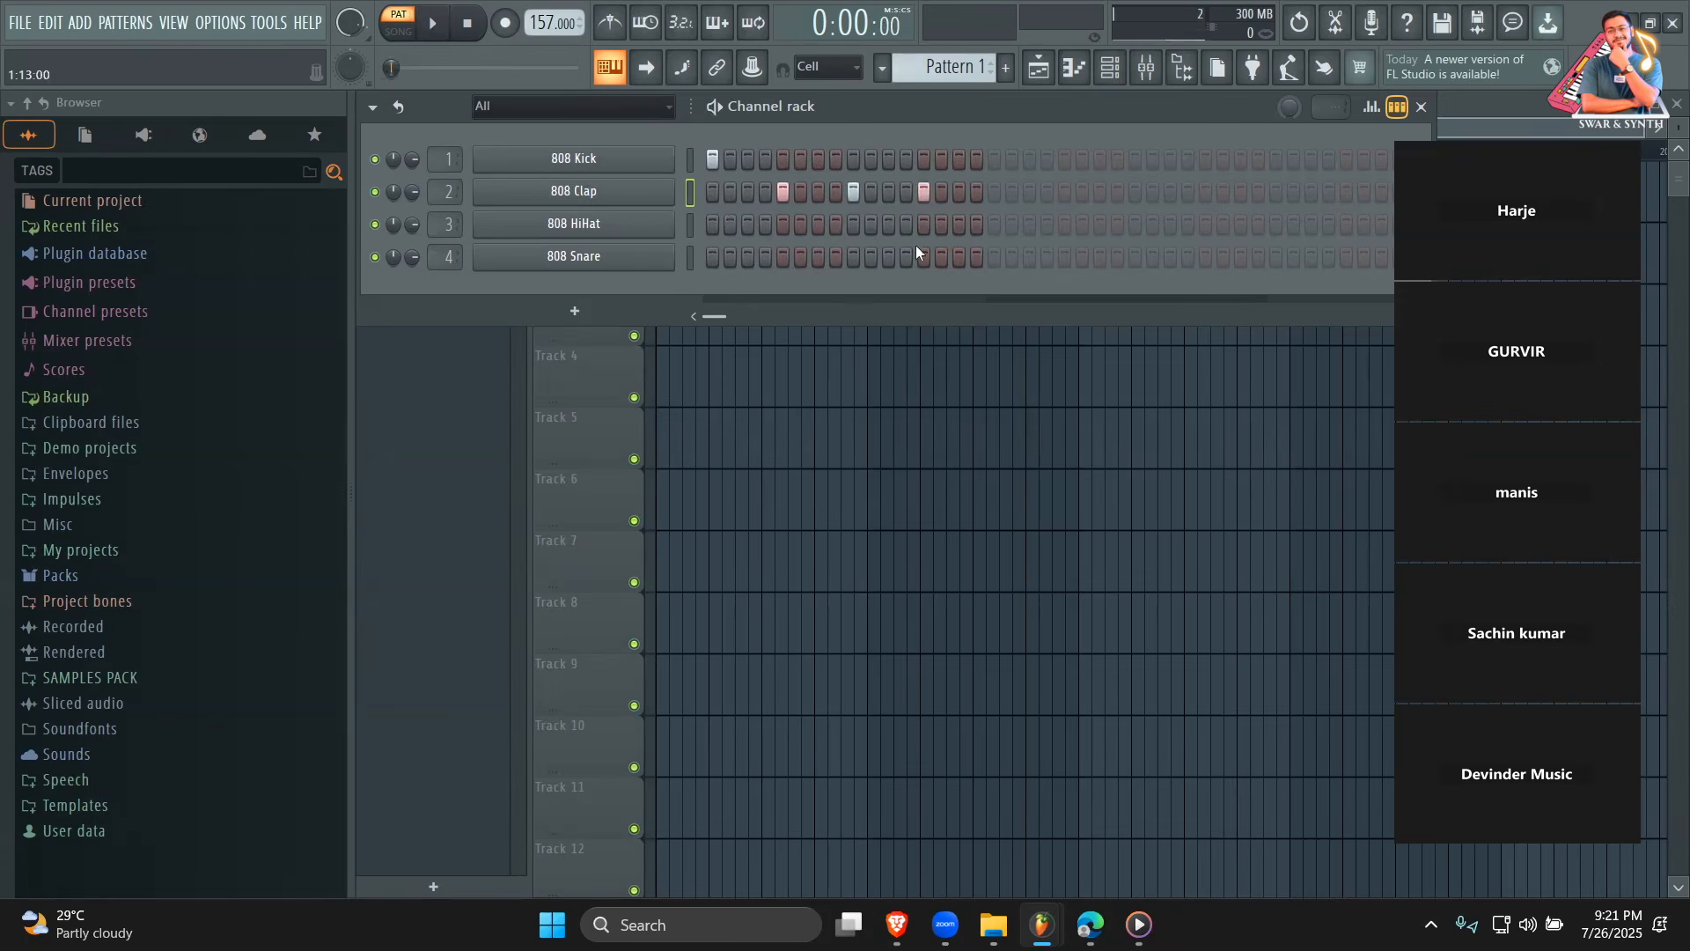
click(920, 158)
key(space)
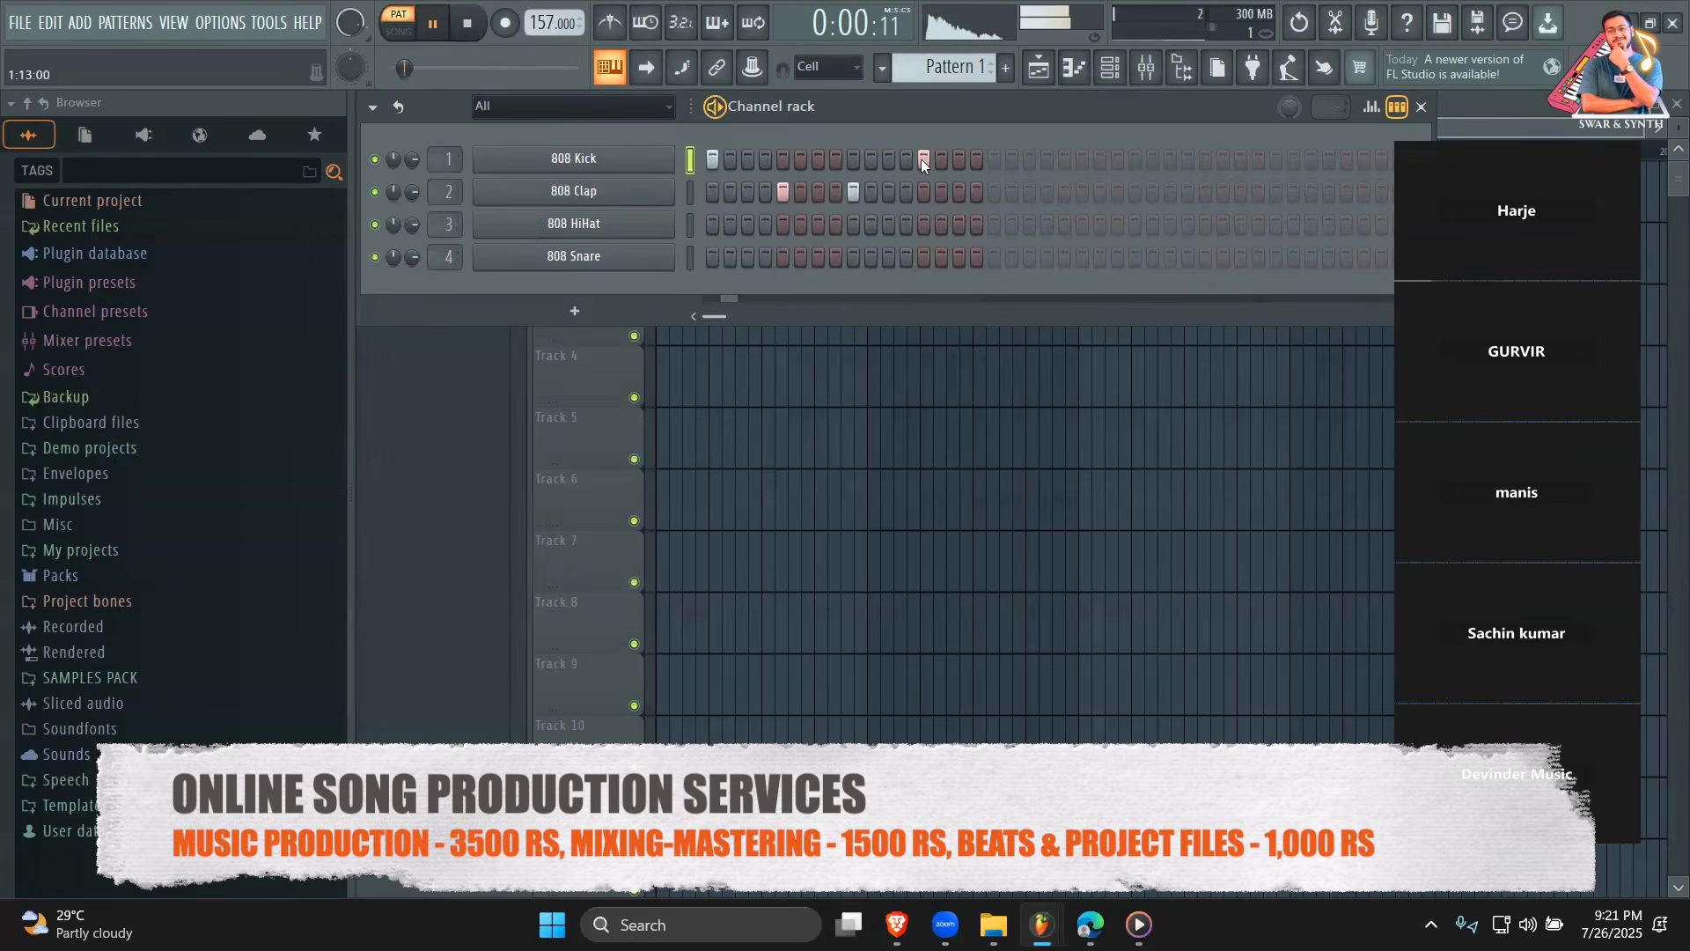
key(space)
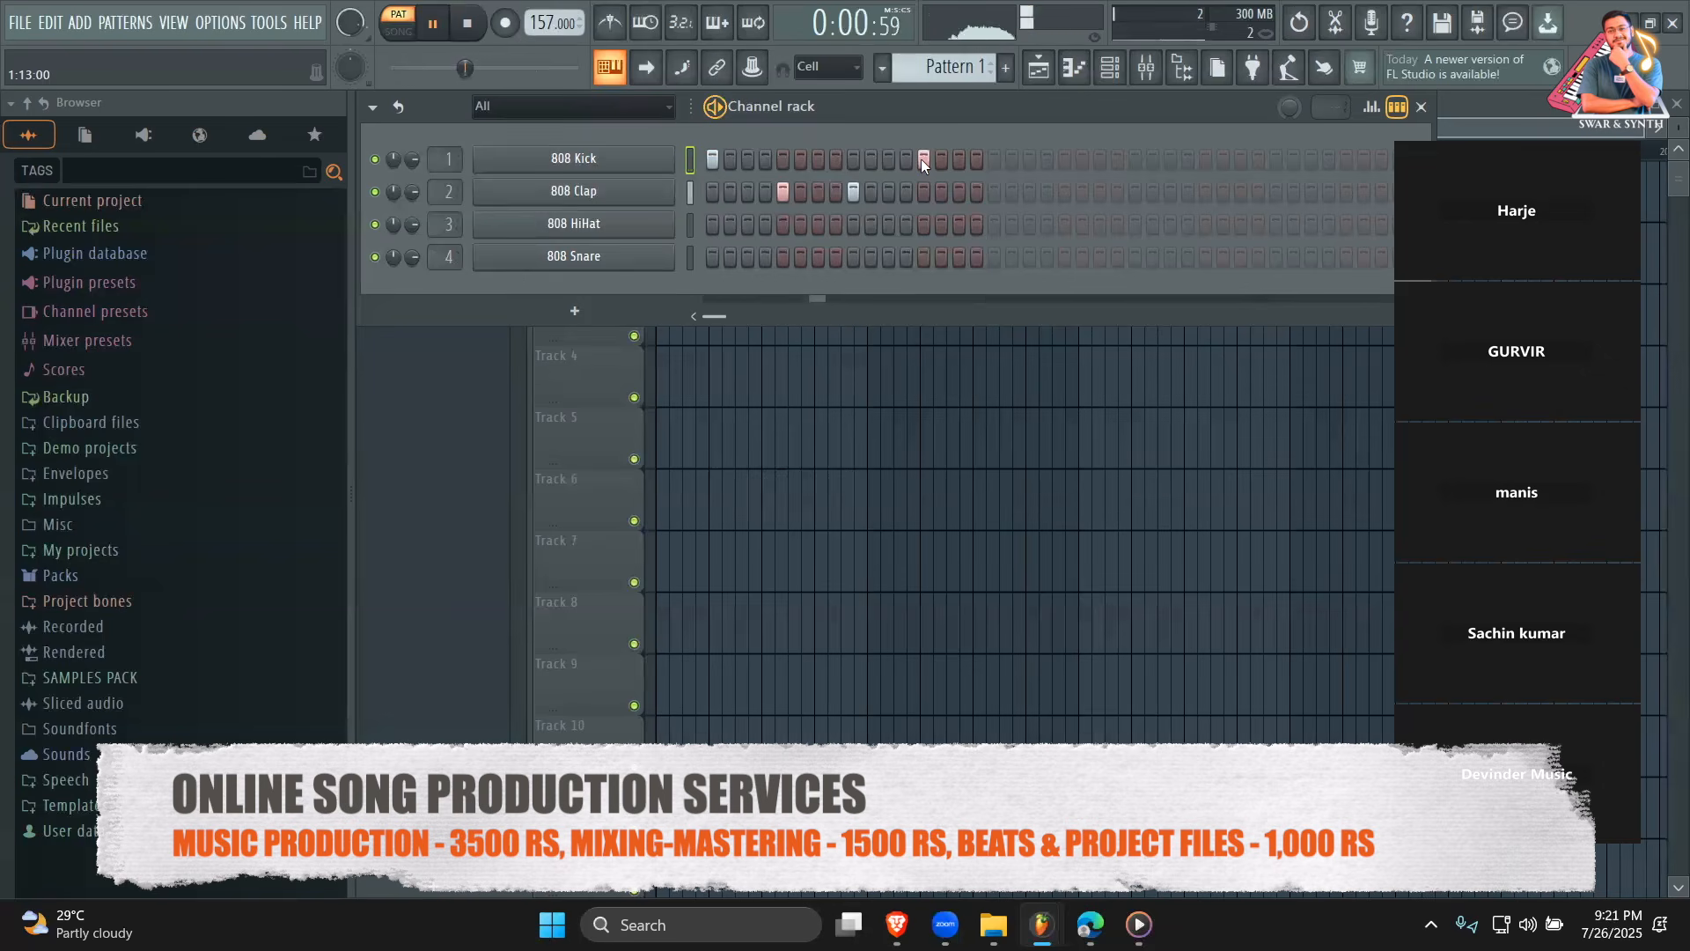
click(921, 158)
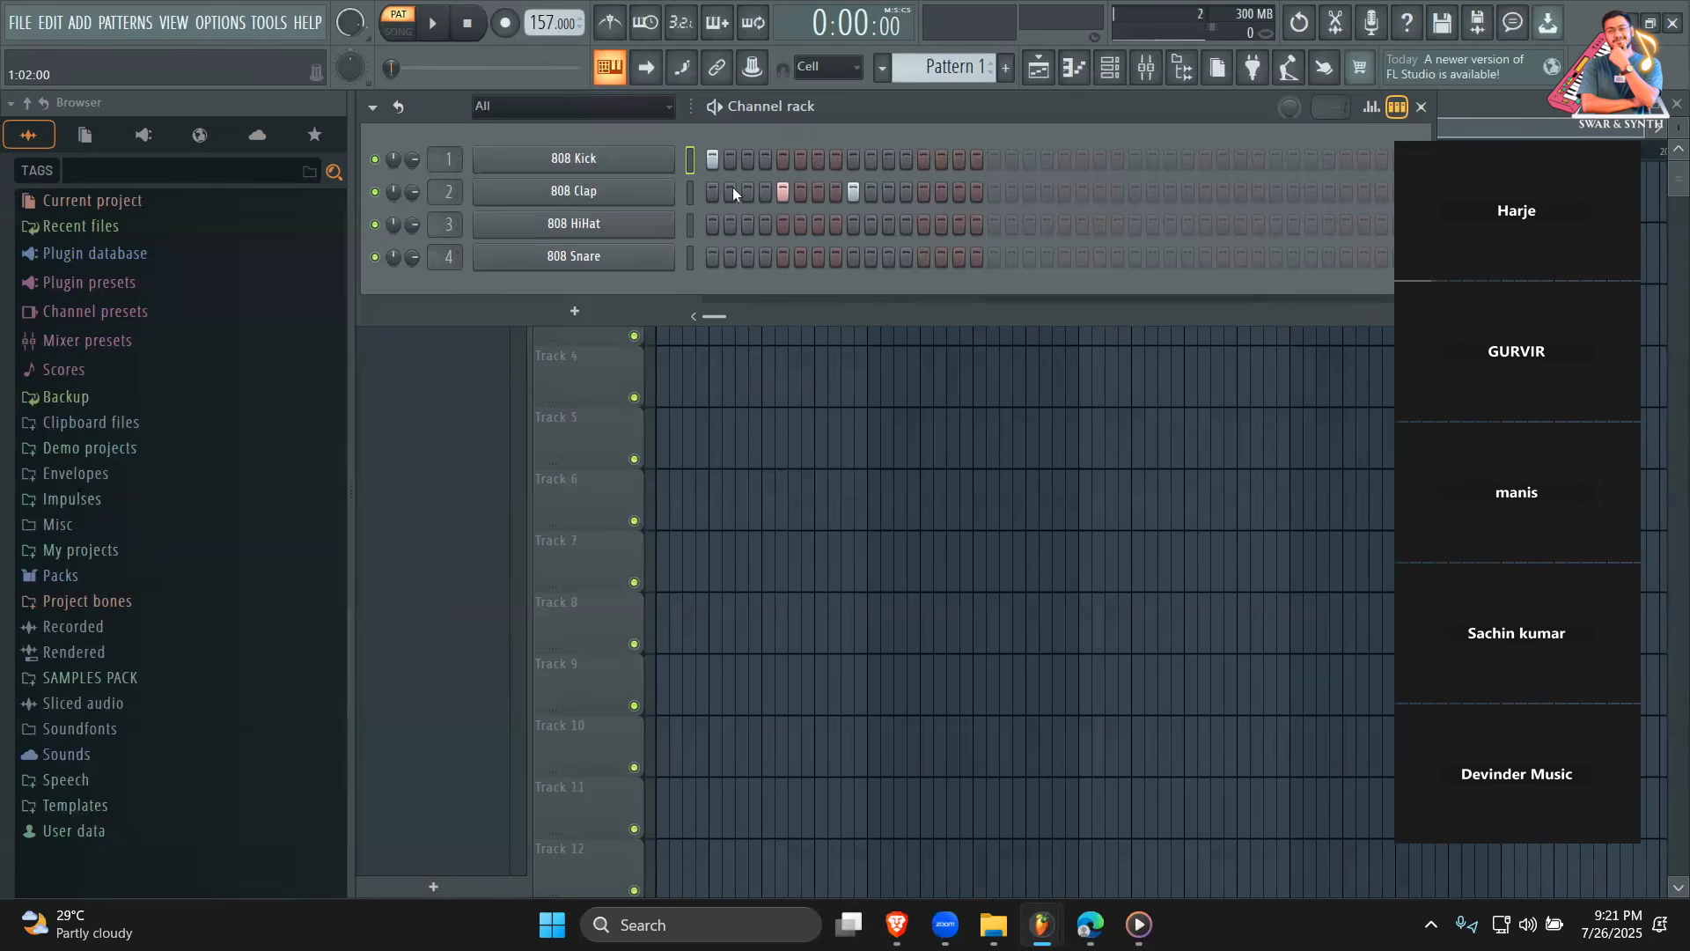
Change the project's time settings to time division with 3 beats per bar.
click(220, 22)
click(259, 200)
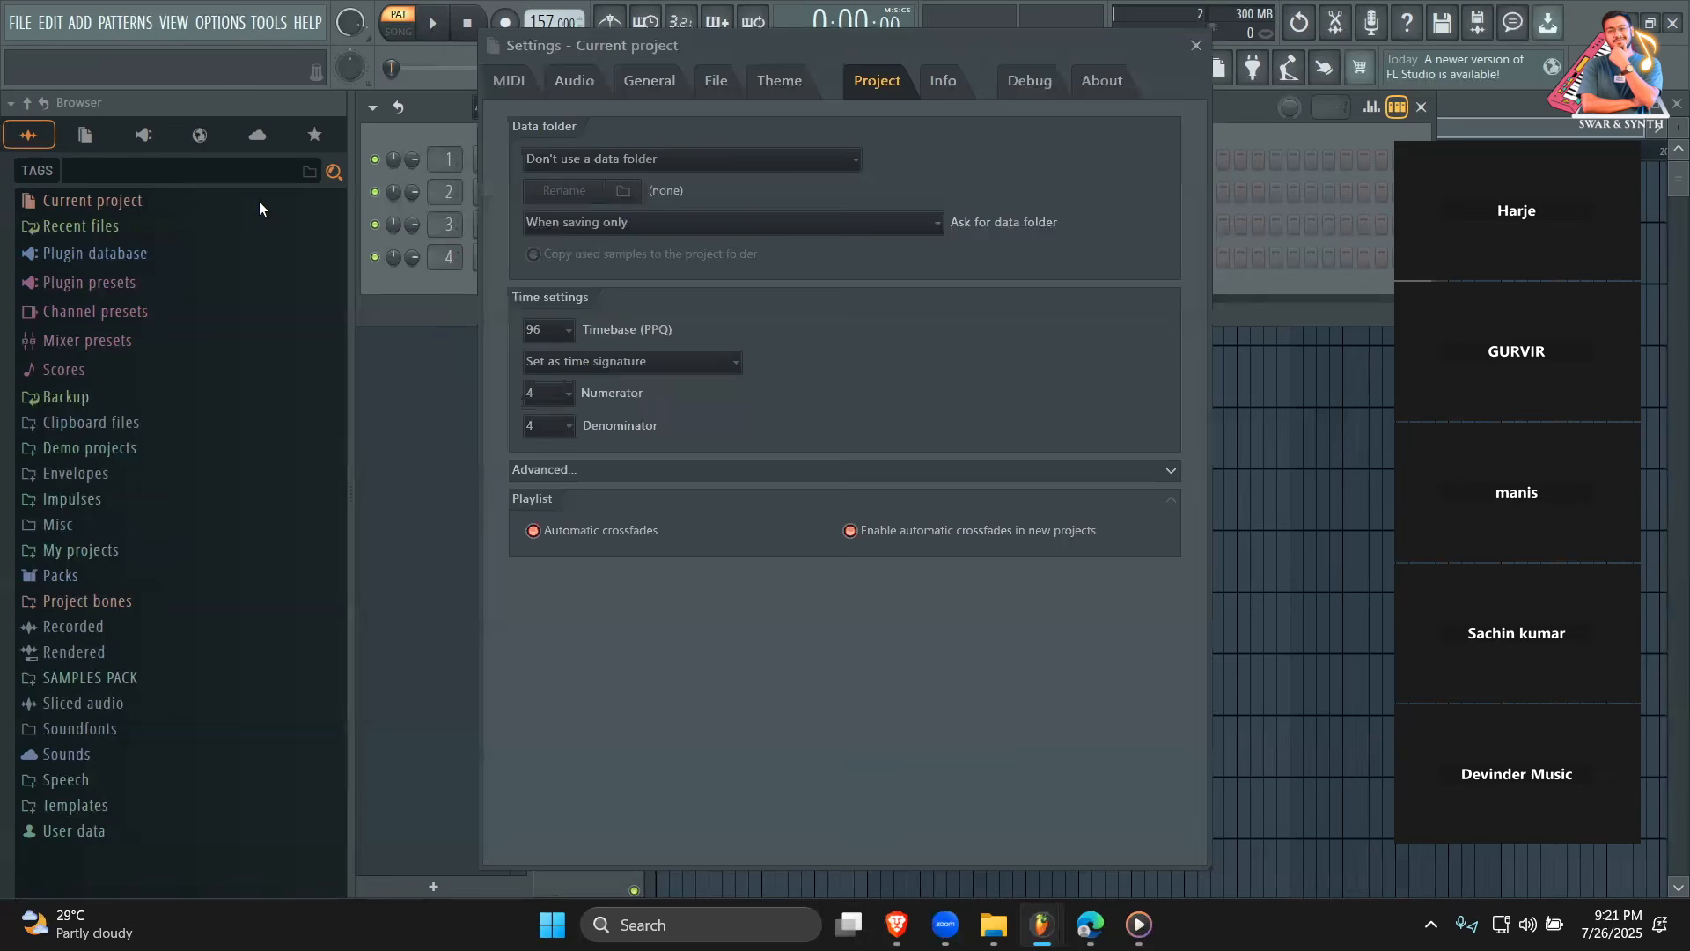
click(598, 361)
click(609, 384)
drag(546, 394, 546, 385)
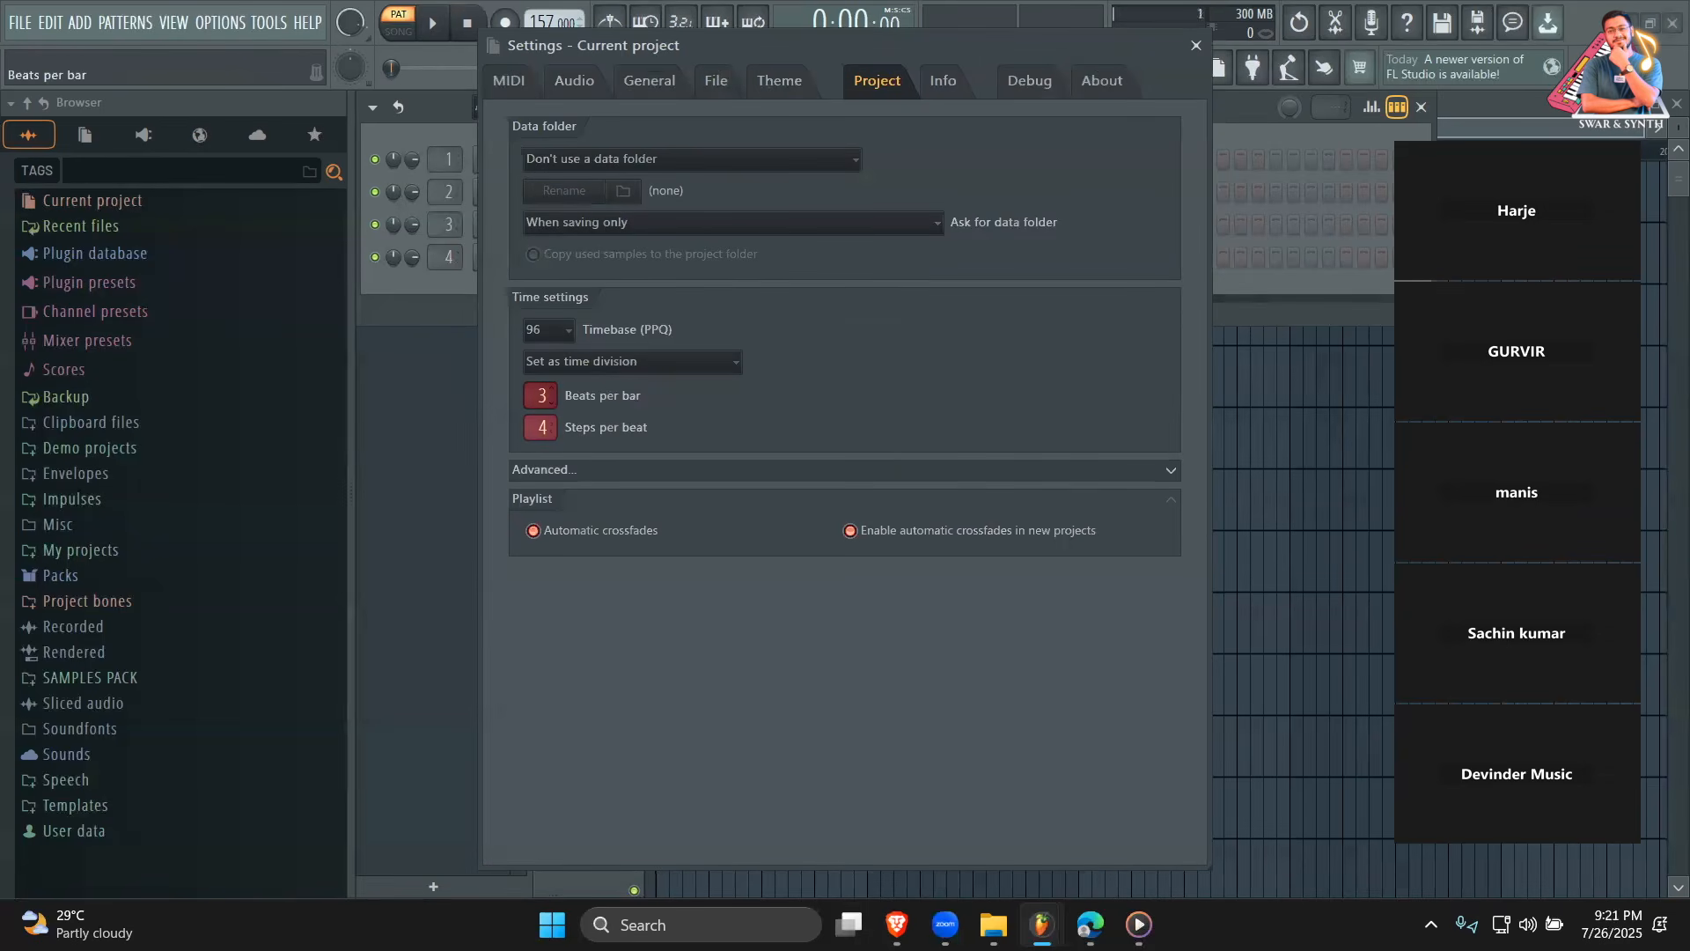
click(1195, 45)
Play back the three-beat kick and clap pattern to hear its rhythm.
key(space)
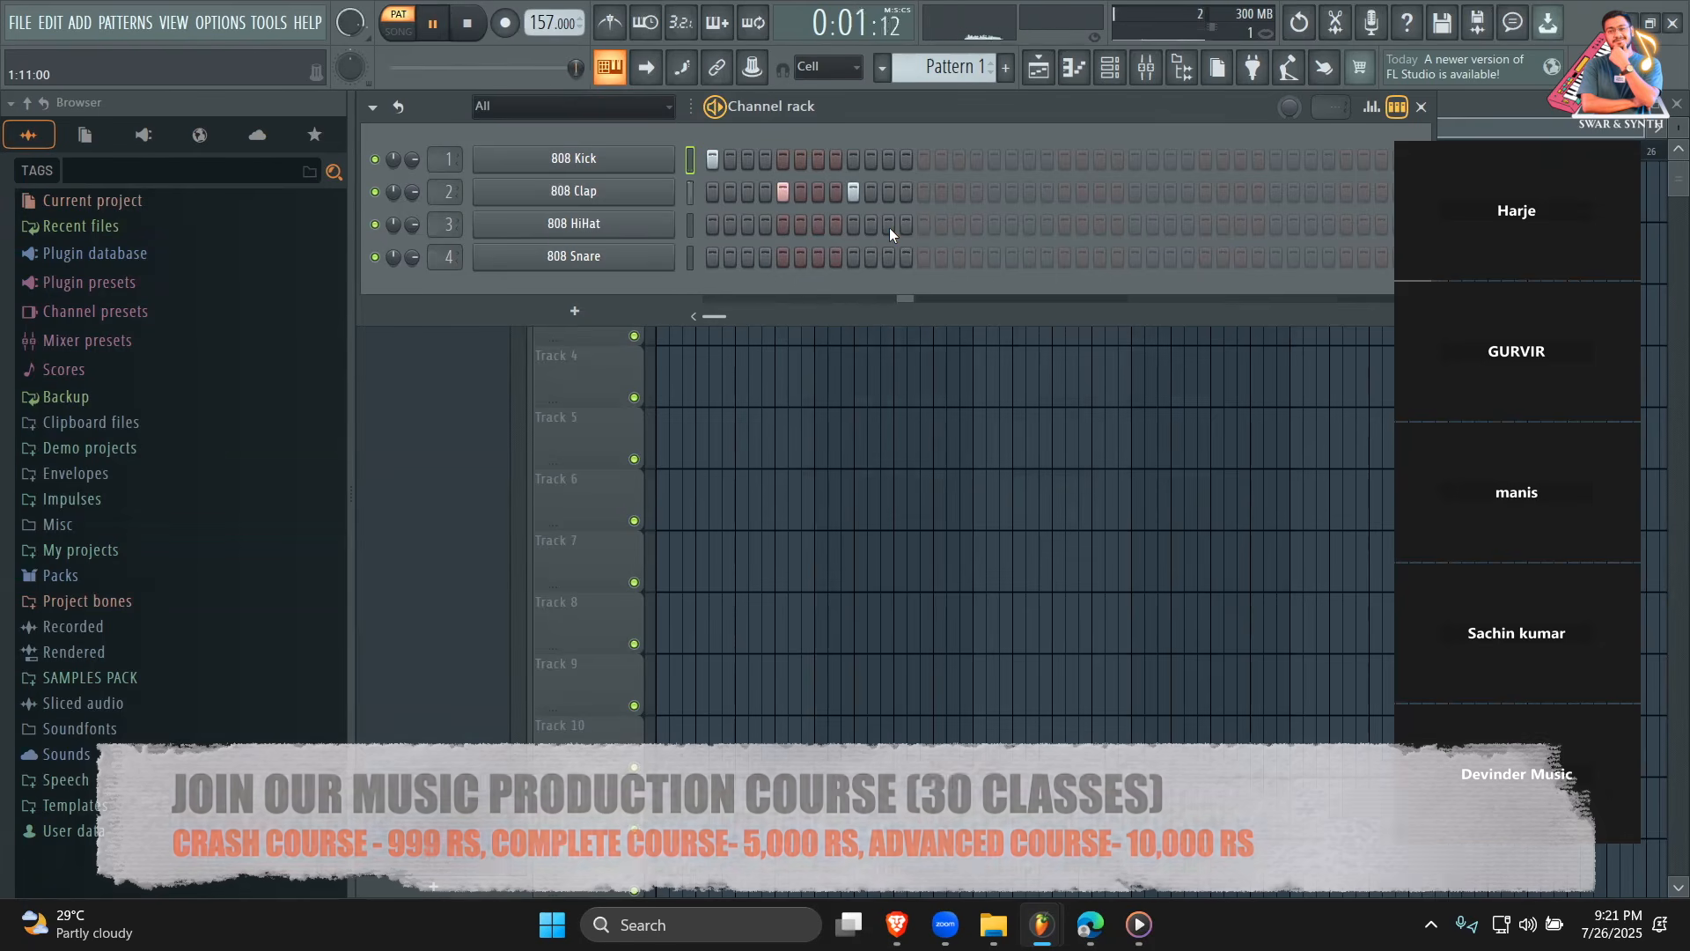
key(space)
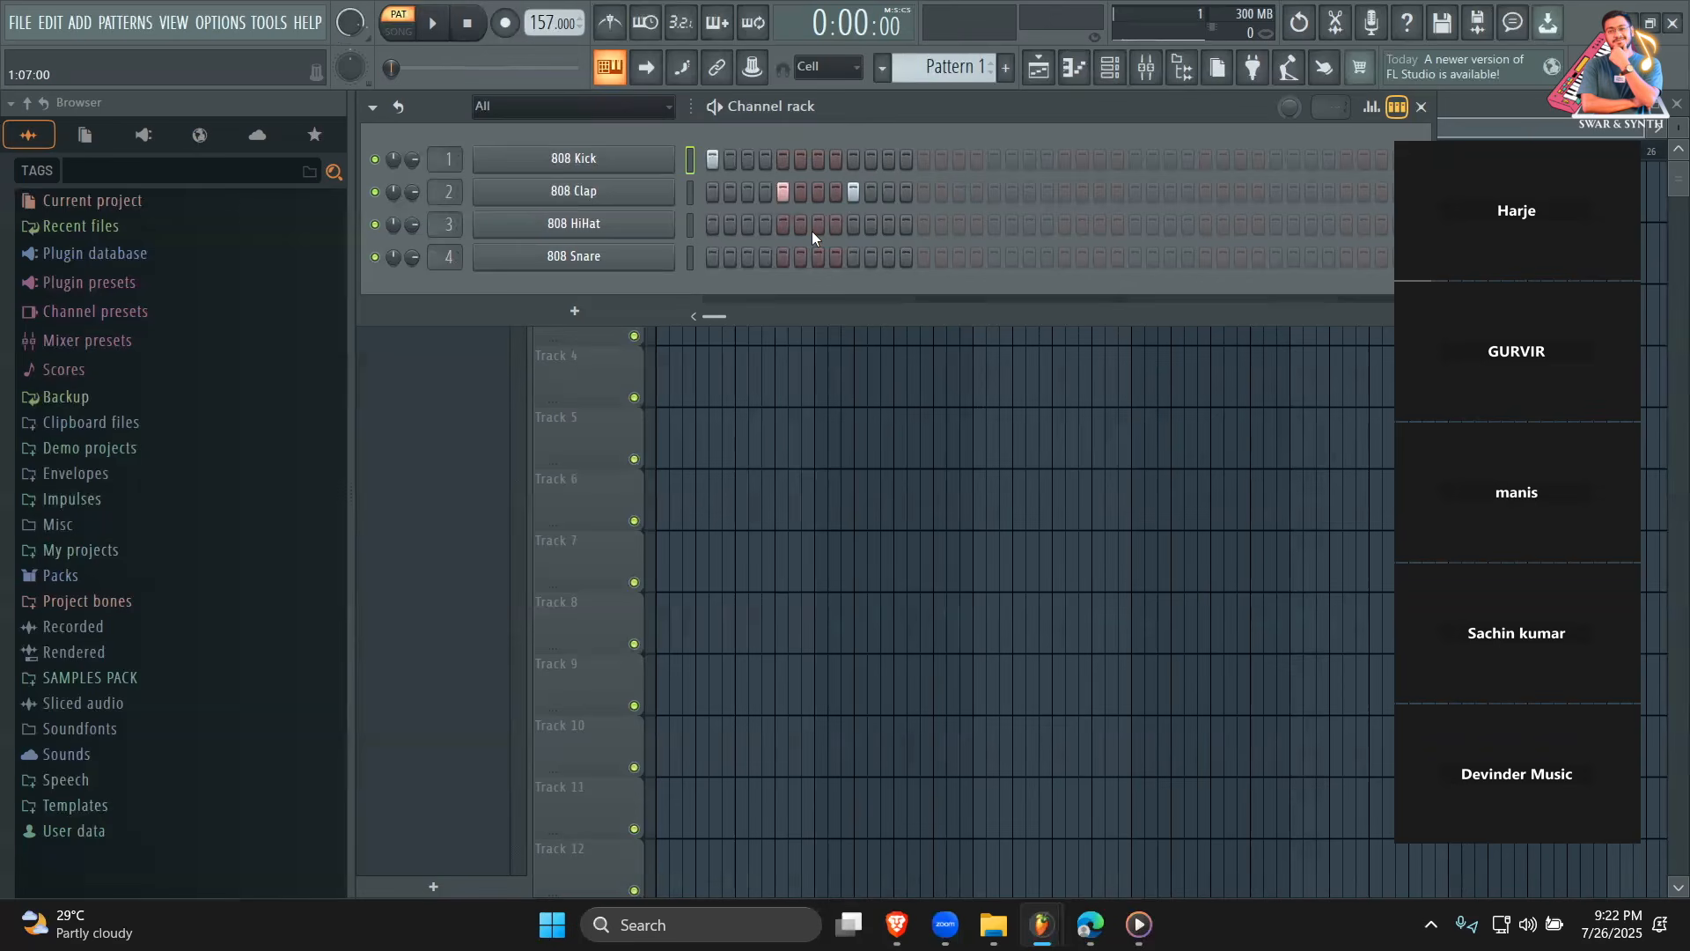
key(space)
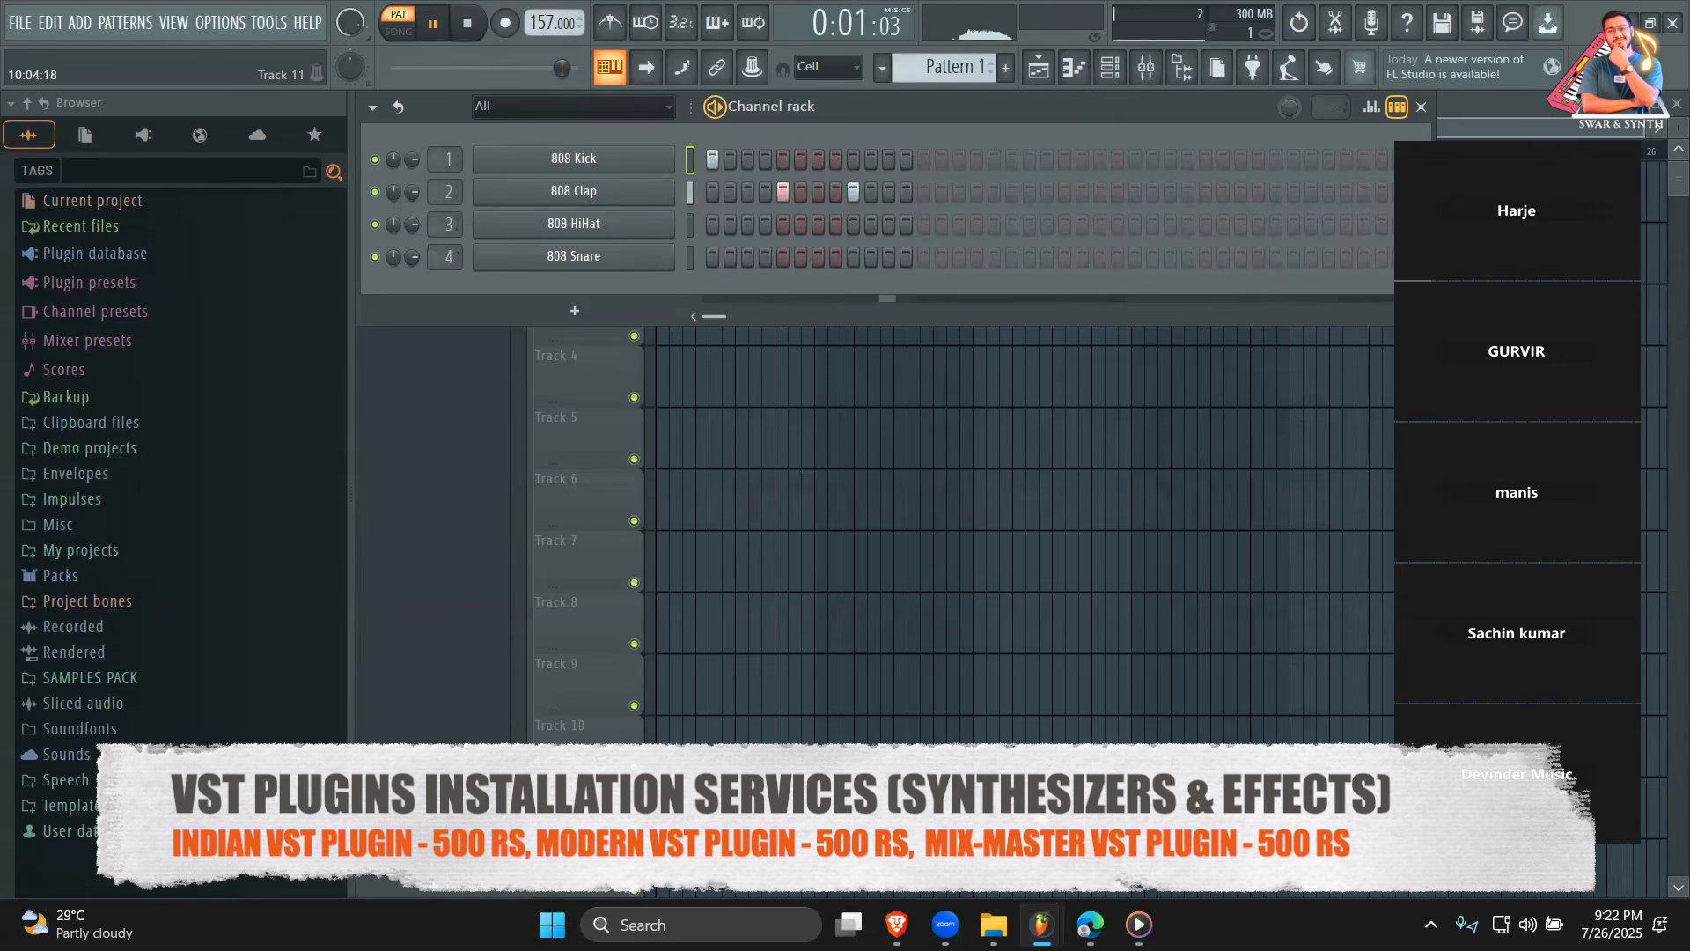
Search the songs & music folder for "tu jo hans" and play Tu Jo Hans Hans Ke from about 0:30.
click(1090, 924)
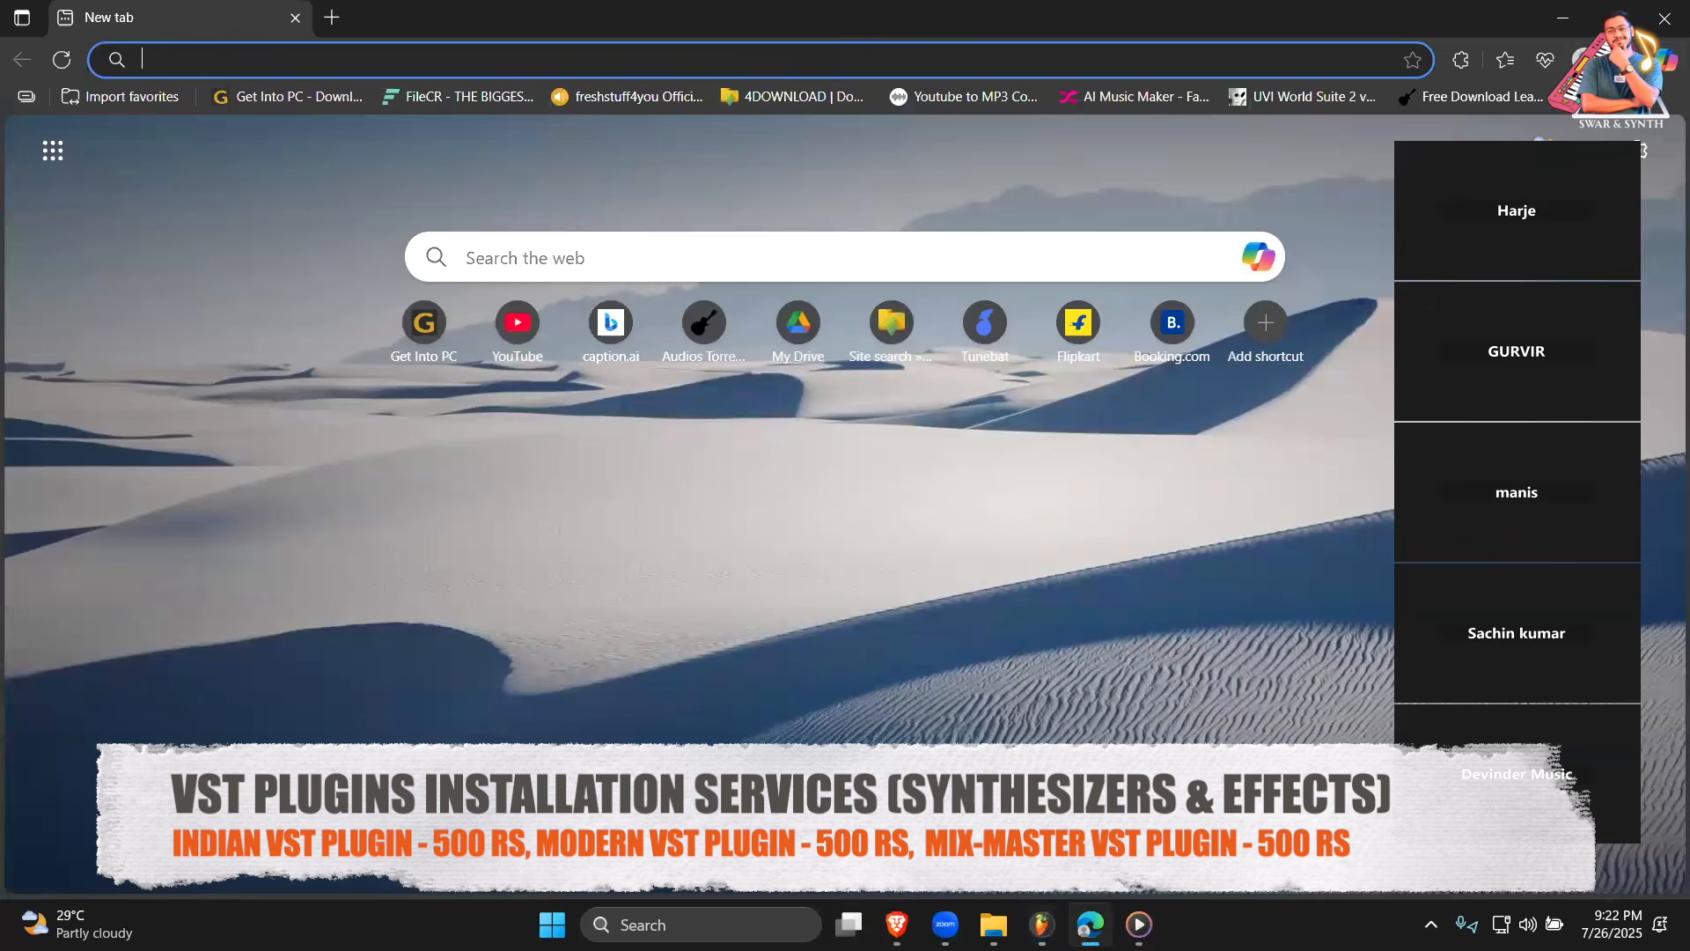
click(993, 924)
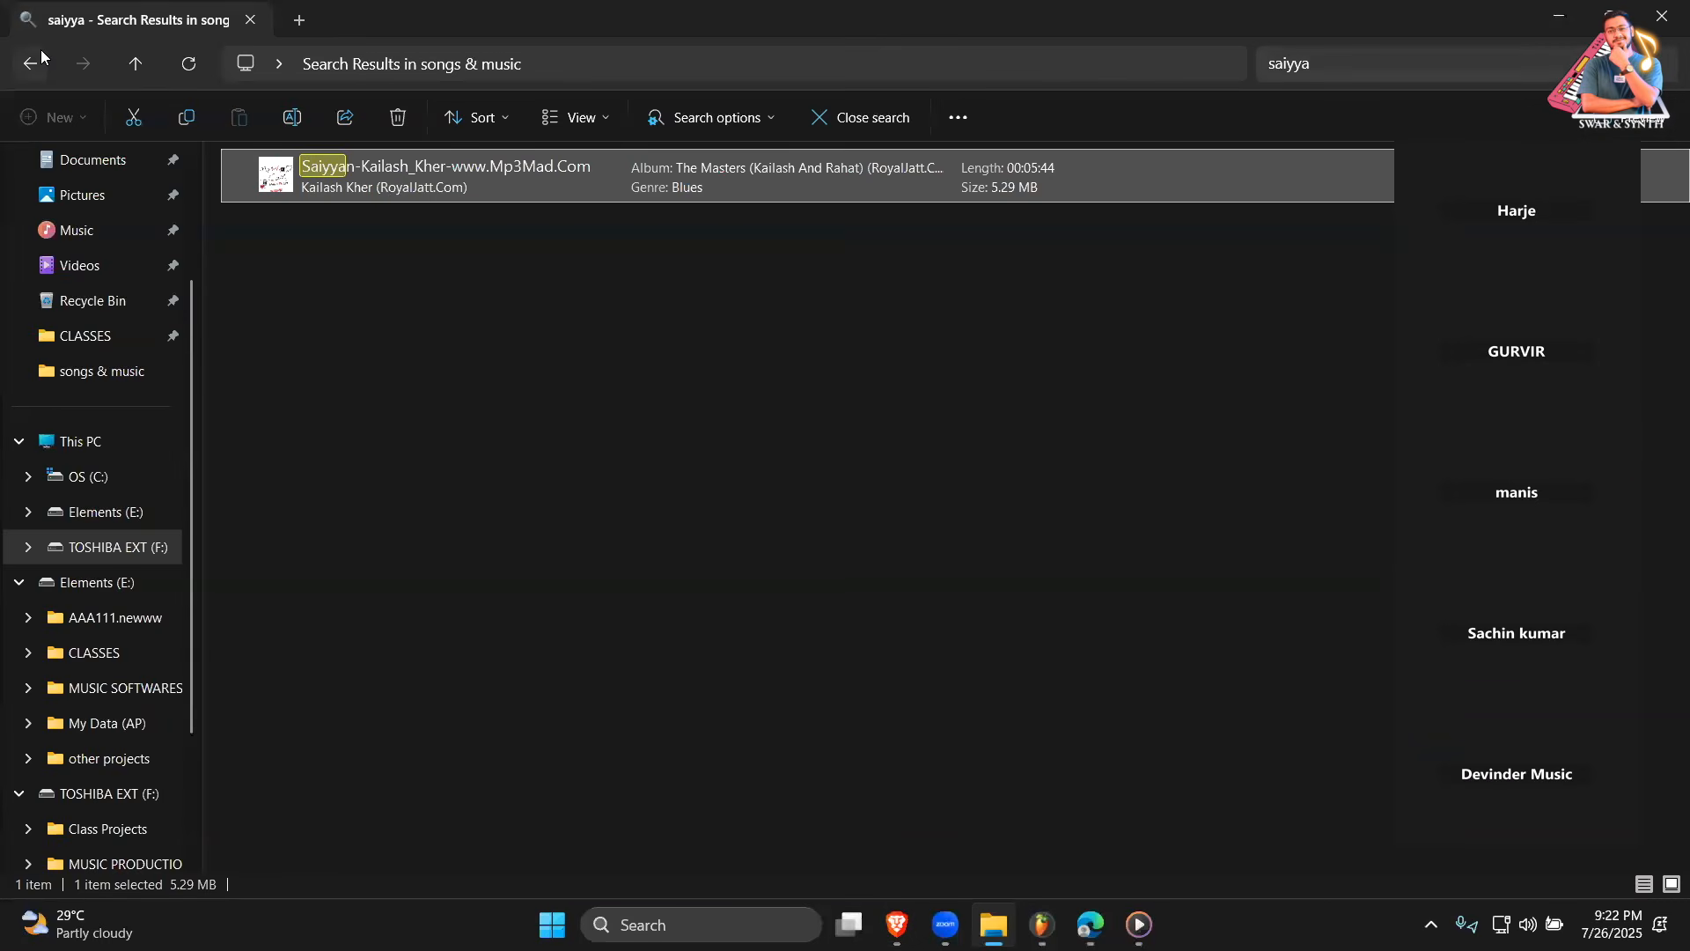
click(40, 59)
click(1371, 70)
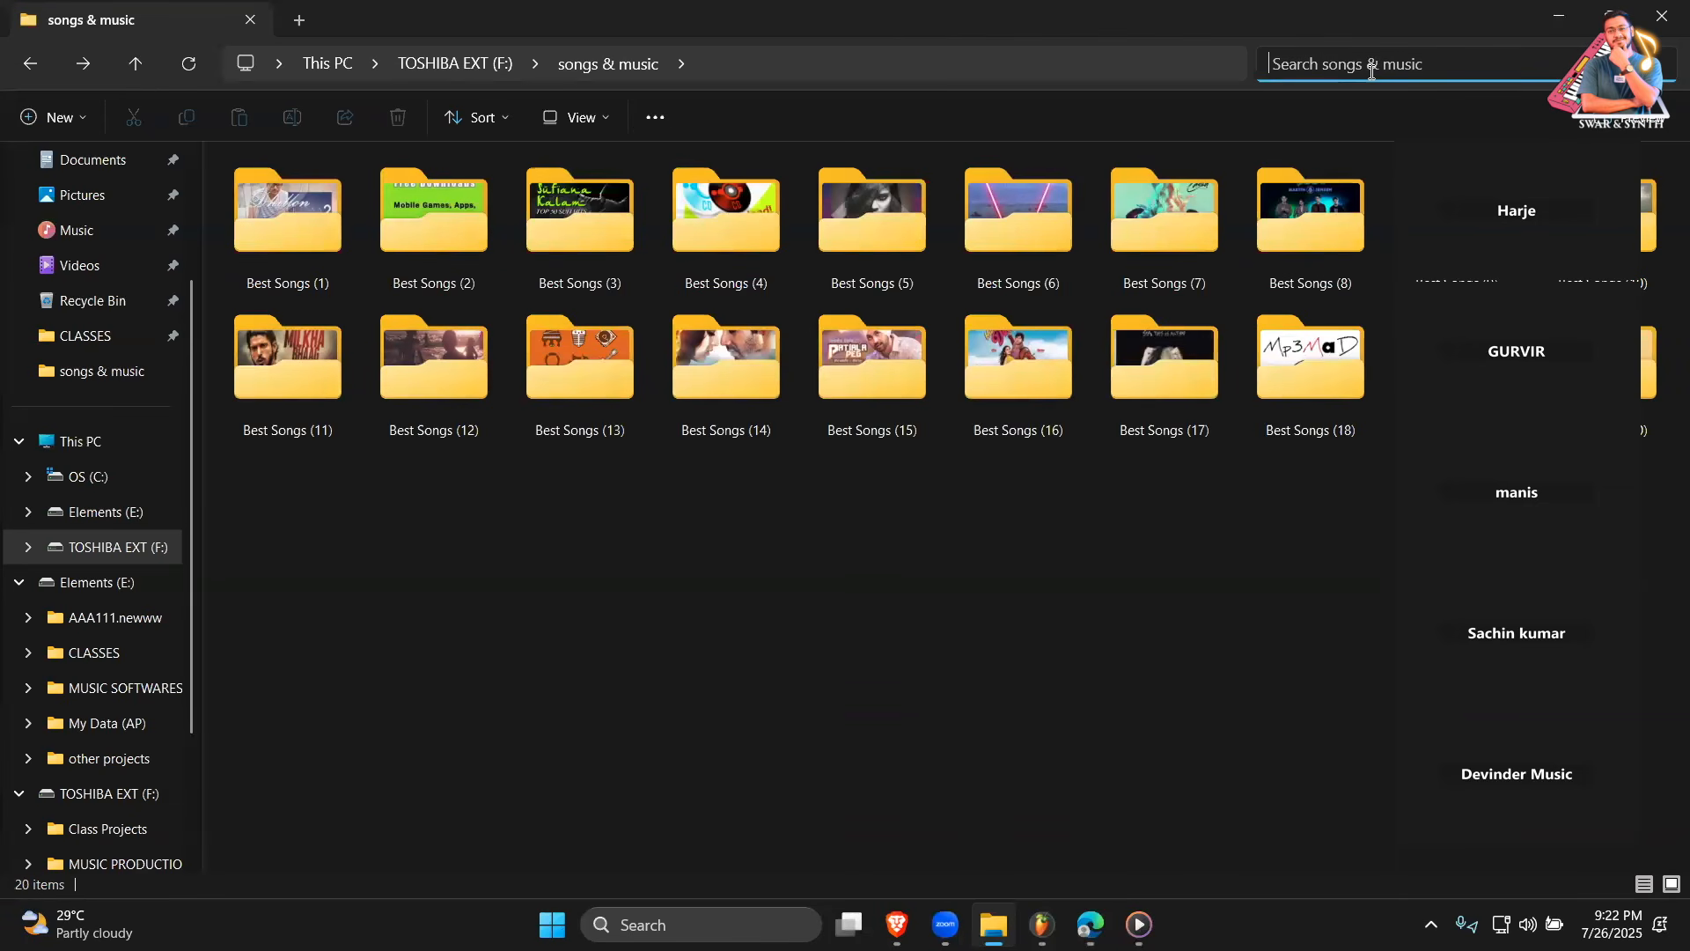
text(tu jo hans)
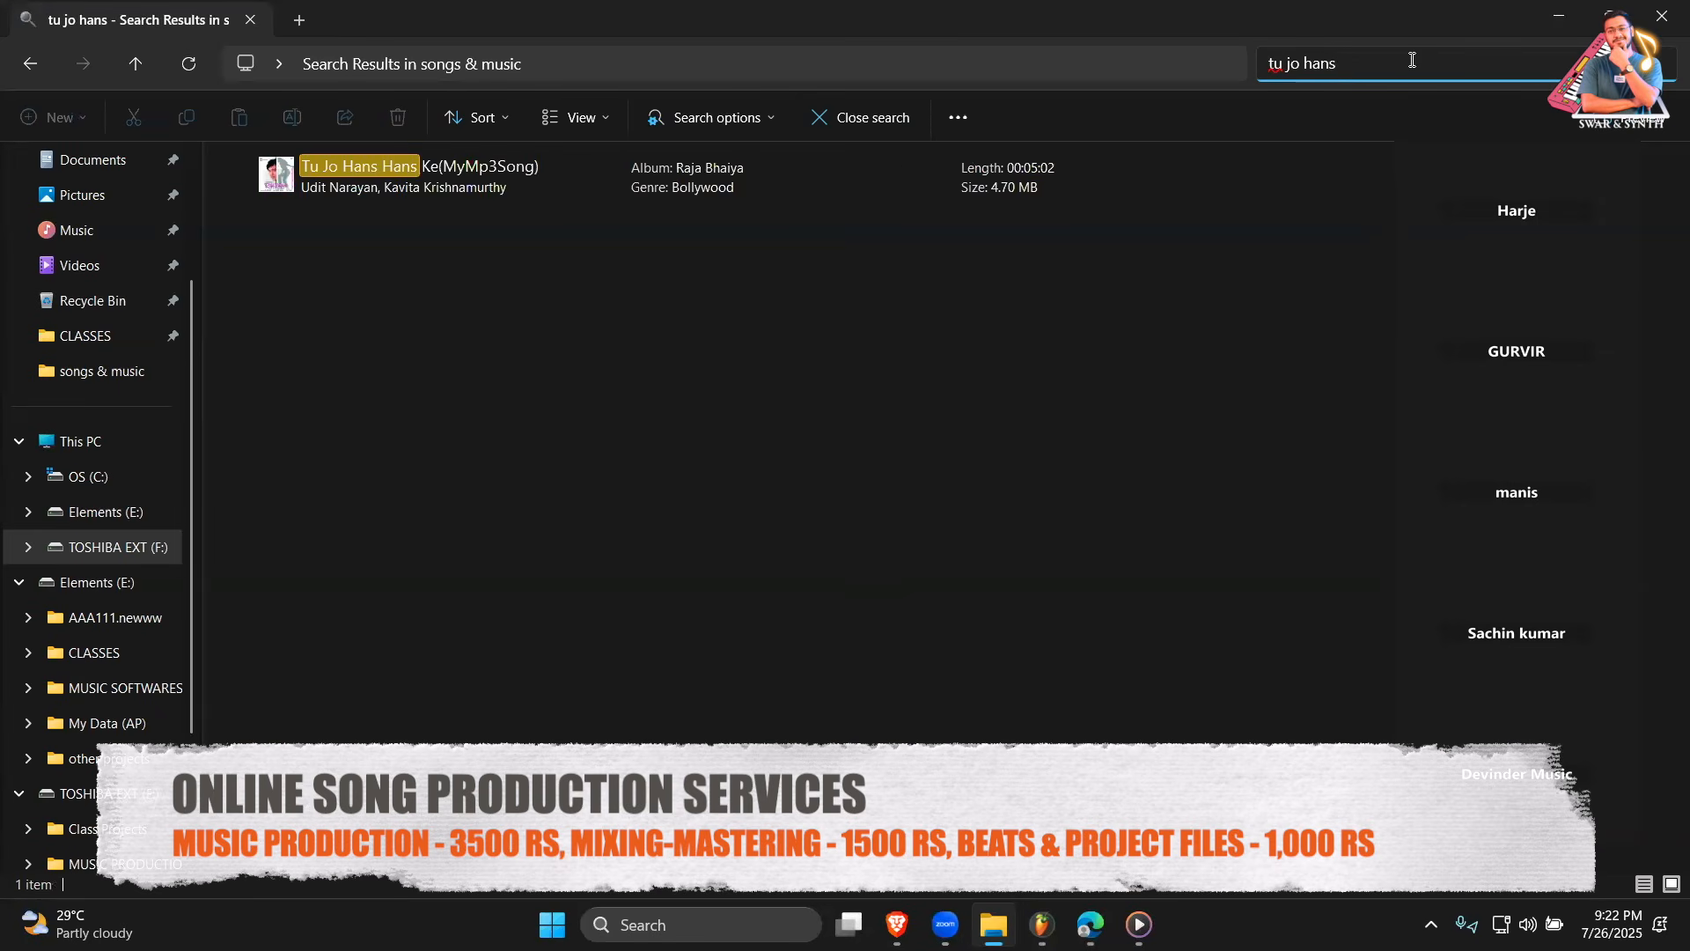
double_click(430, 190)
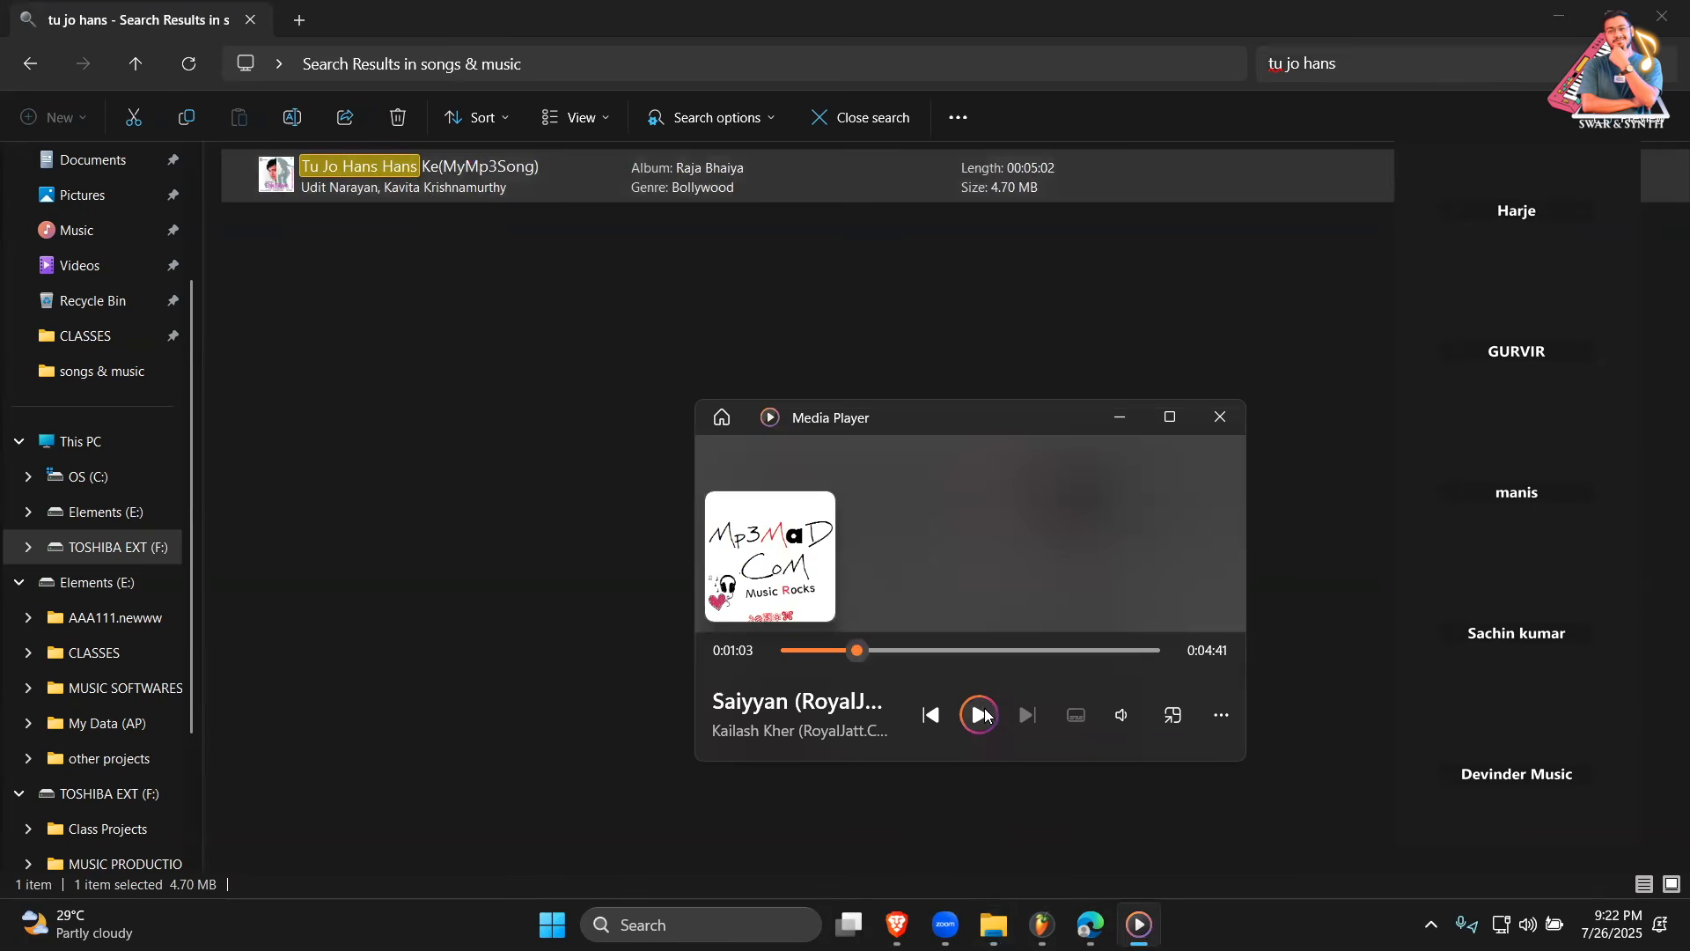
click(829, 652)
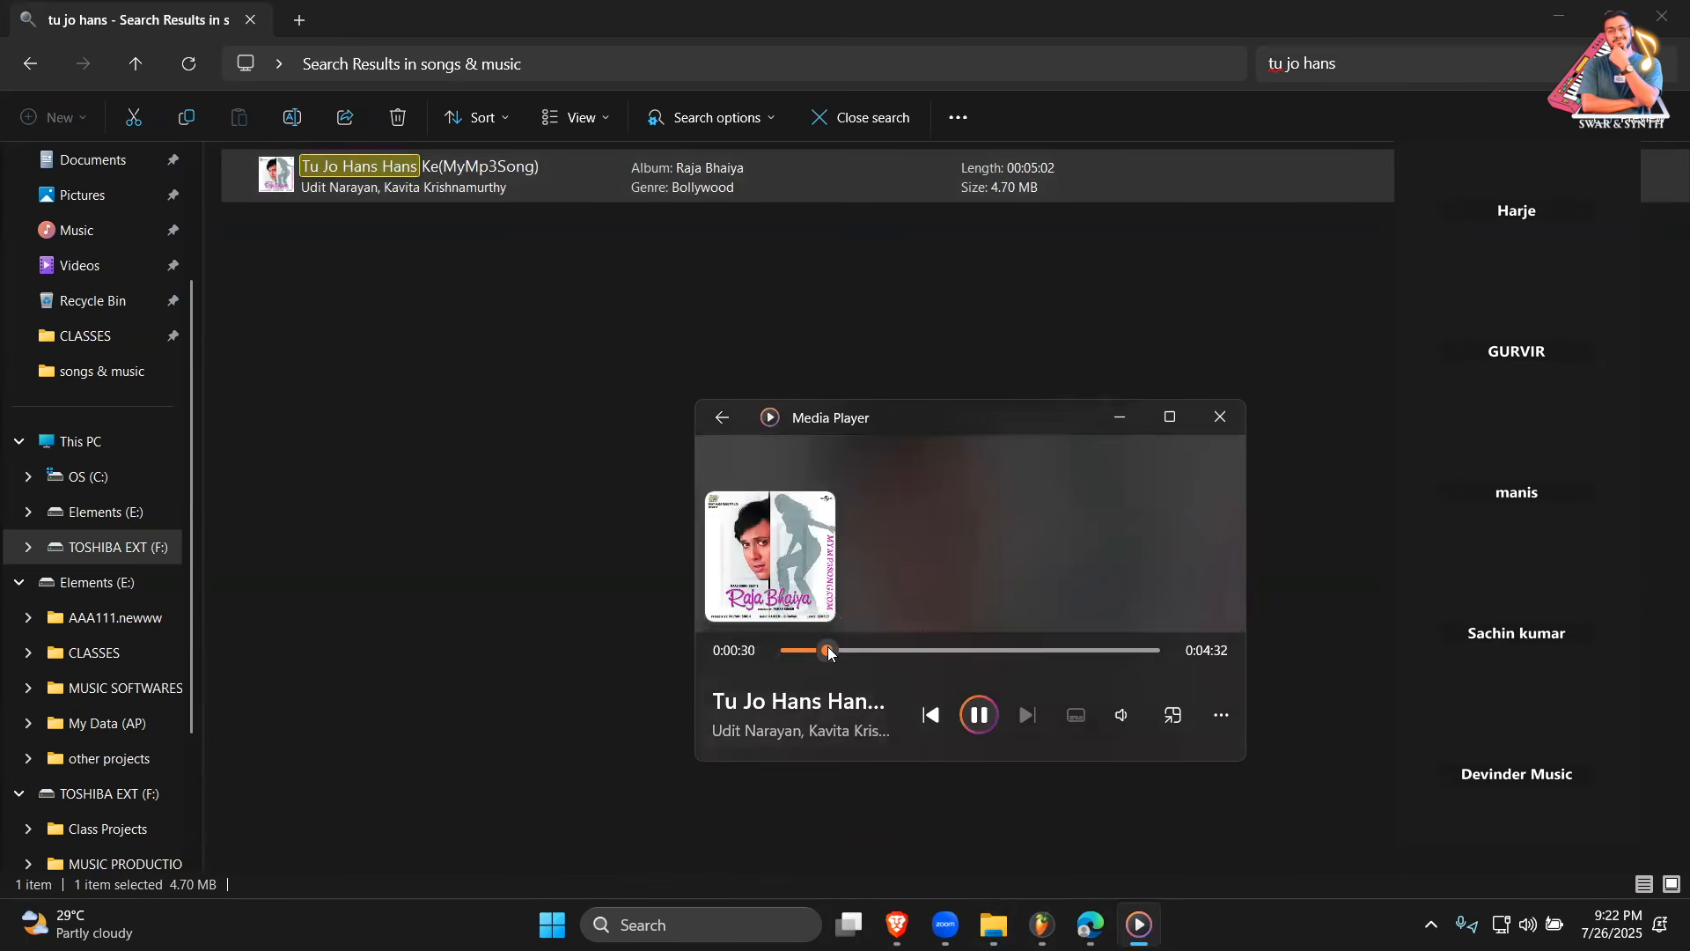
Switch to FL Studio and set the project tempo to 105 BPM by tapping along to the song's beat.
mouse_move(1042, 924)
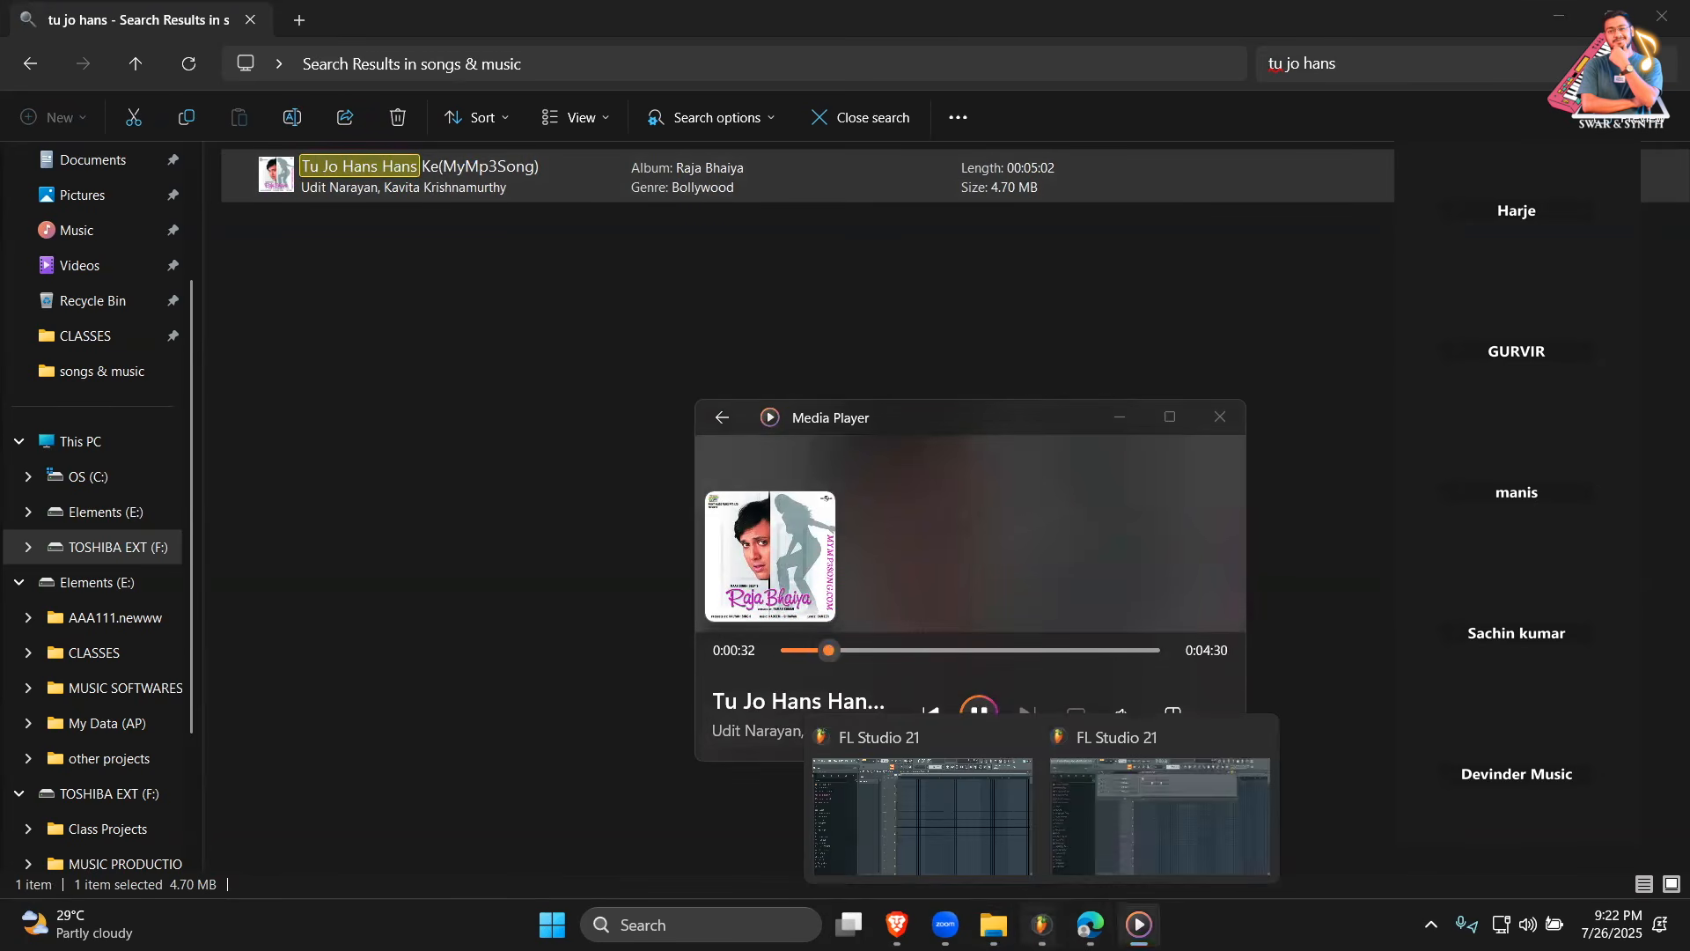
click(1178, 757)
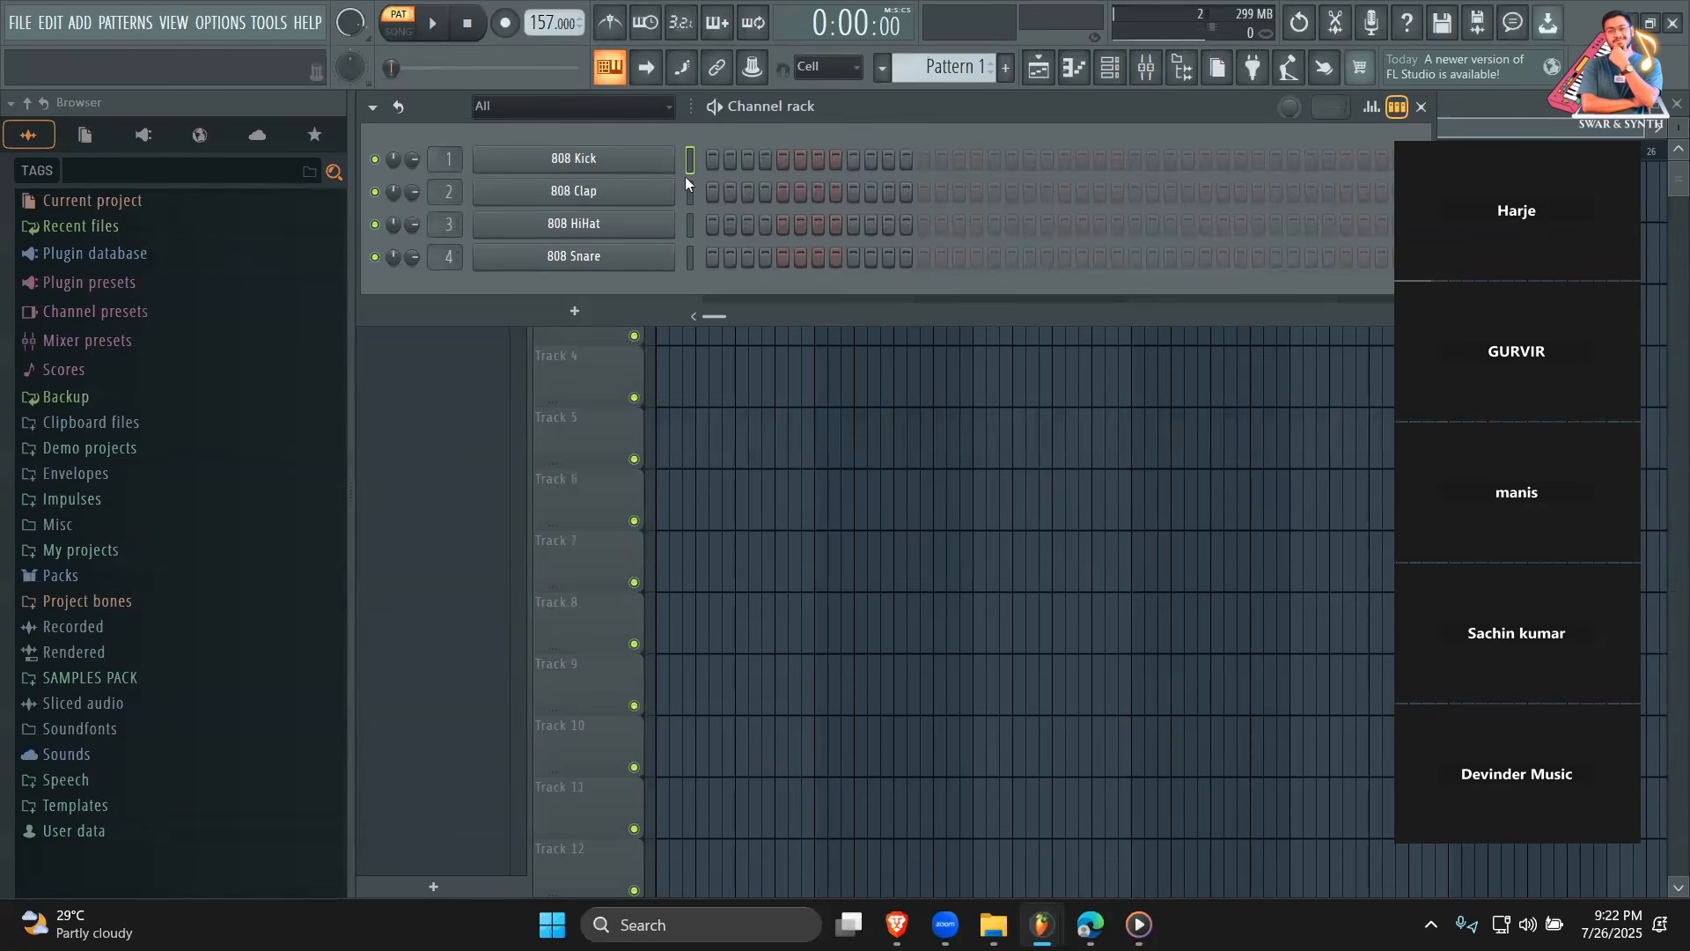
right_click(546, 20)
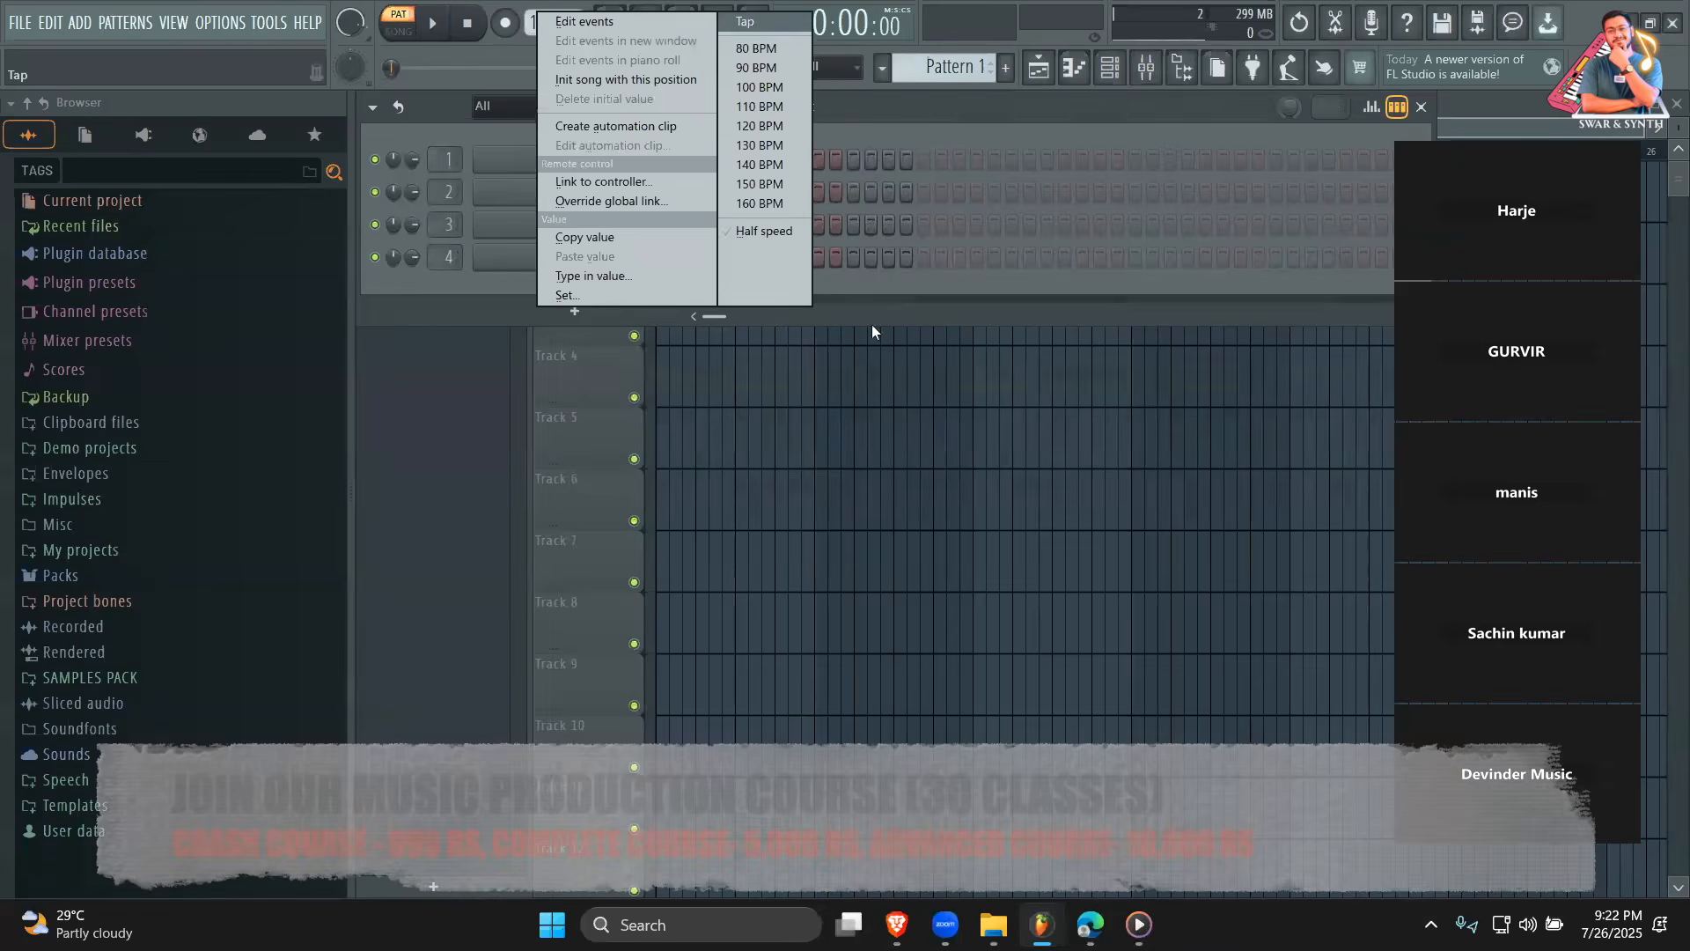
click(745, 21)
click(762, 302)
click(762, 302)
click(762, 302)
click(762, 302)
click(762, 302)
click(762, 302)
click(762, 302)
click(762, 302)
click(763, 302)
click(762, 302)
click(762, 302)
click(831, 219)
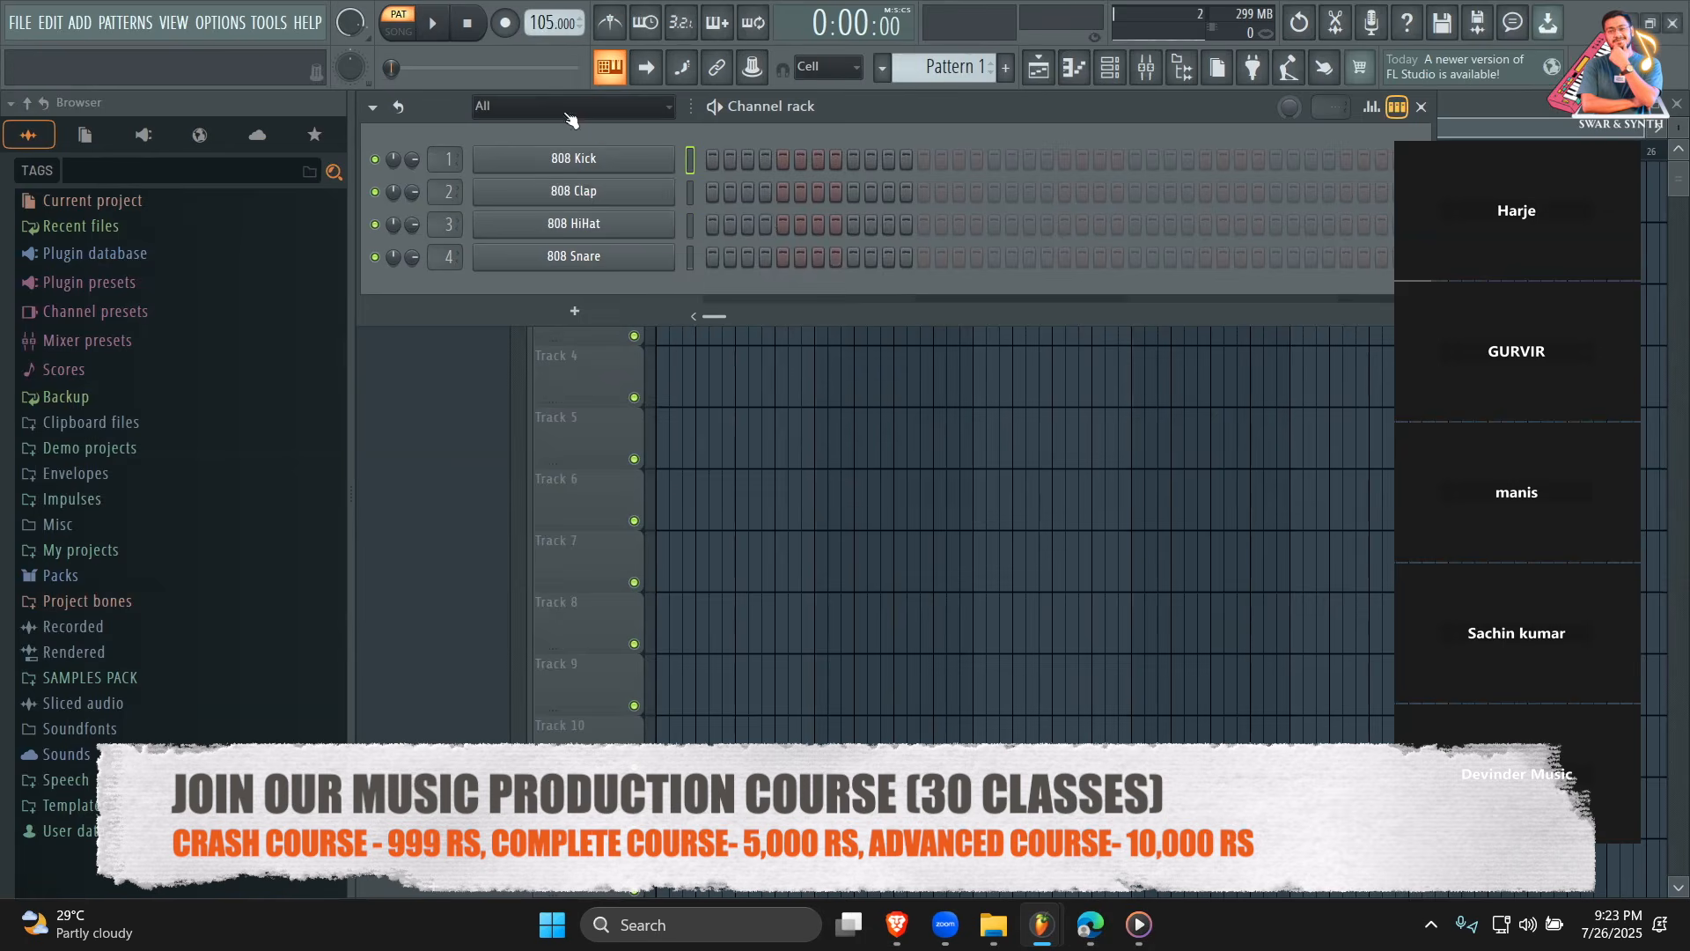
Set the project's time settings to 4 beats per bar.
click(220, 22)
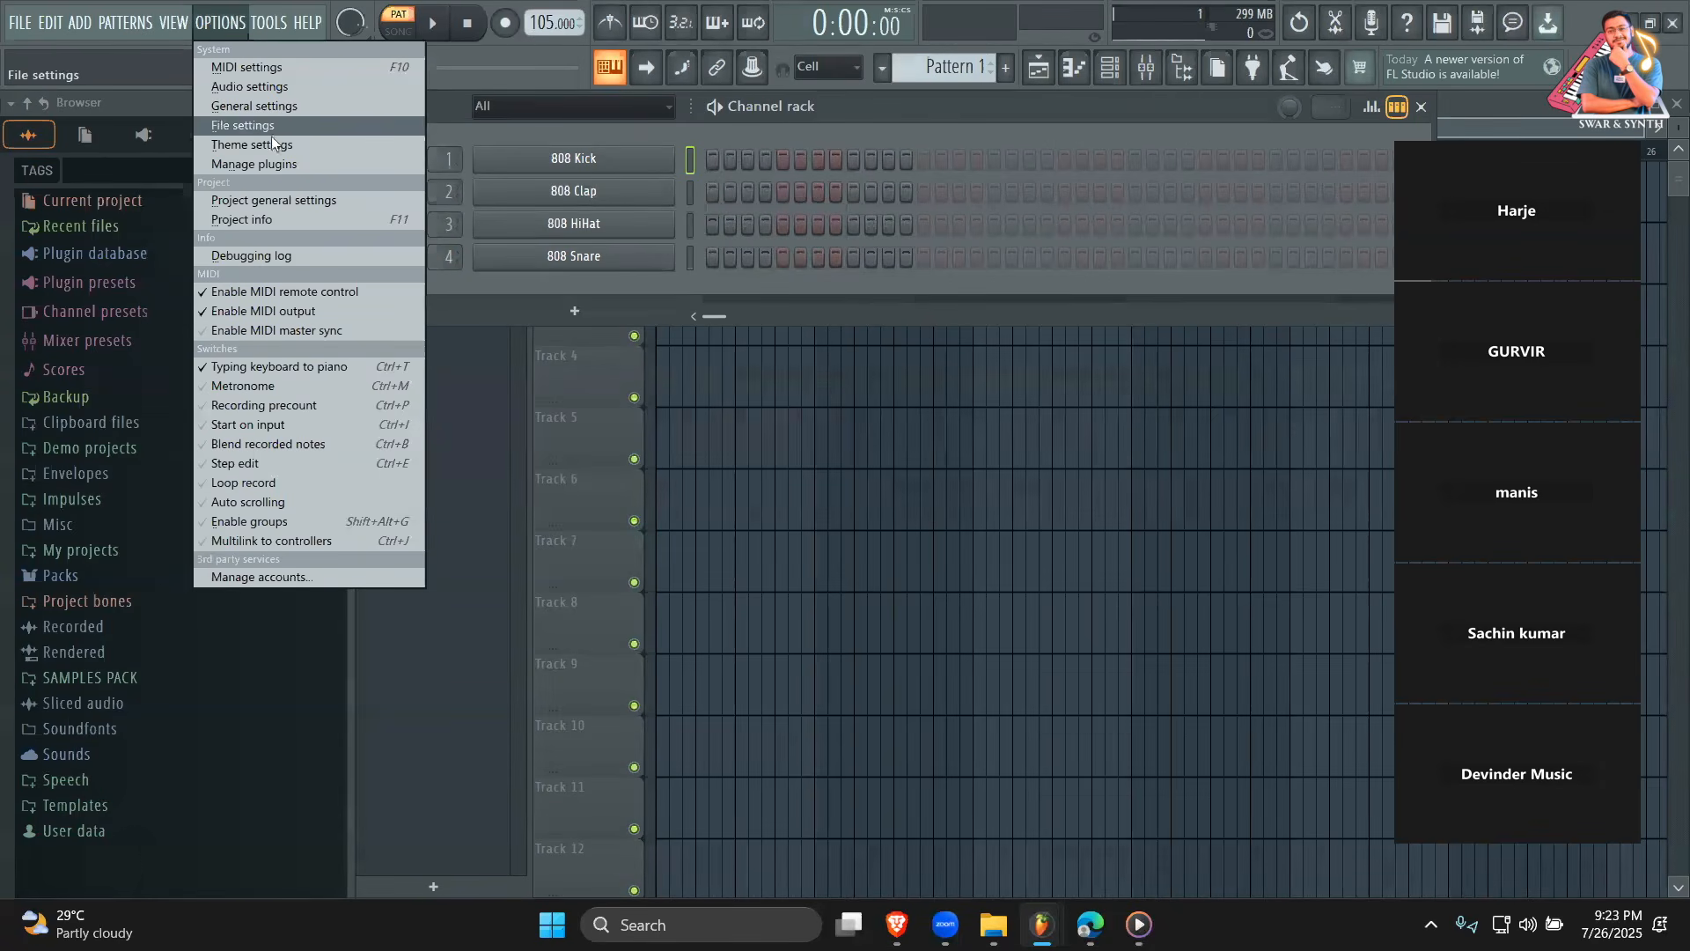
click(283, 197)
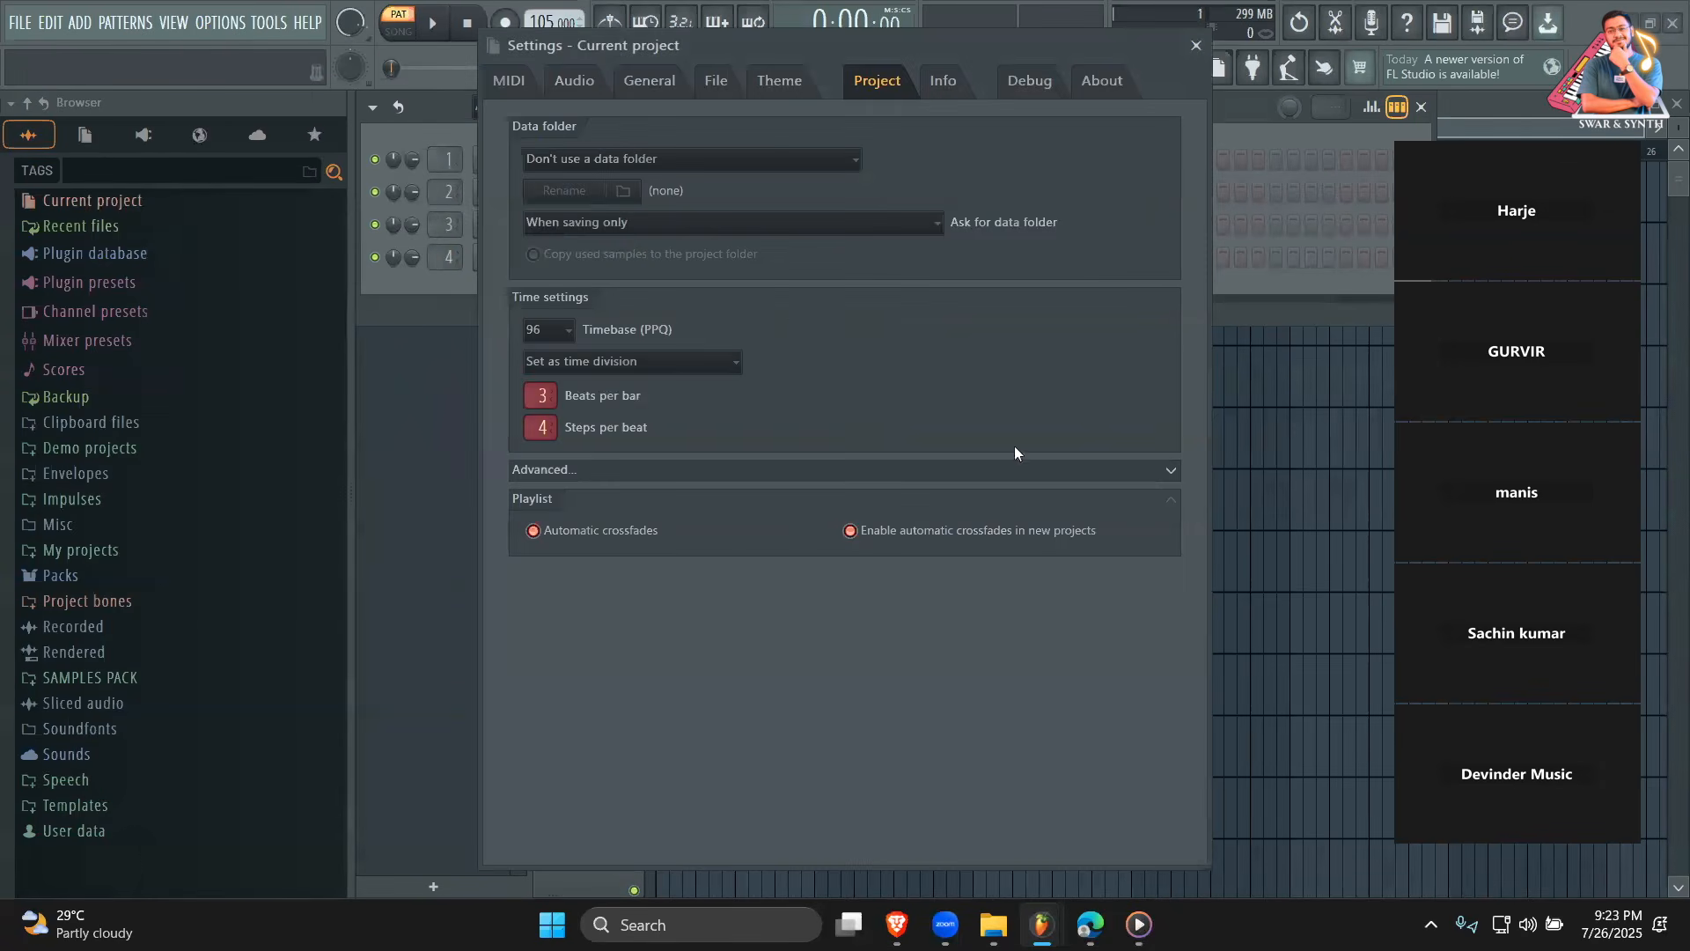
scroll(537, 398, up, 1)
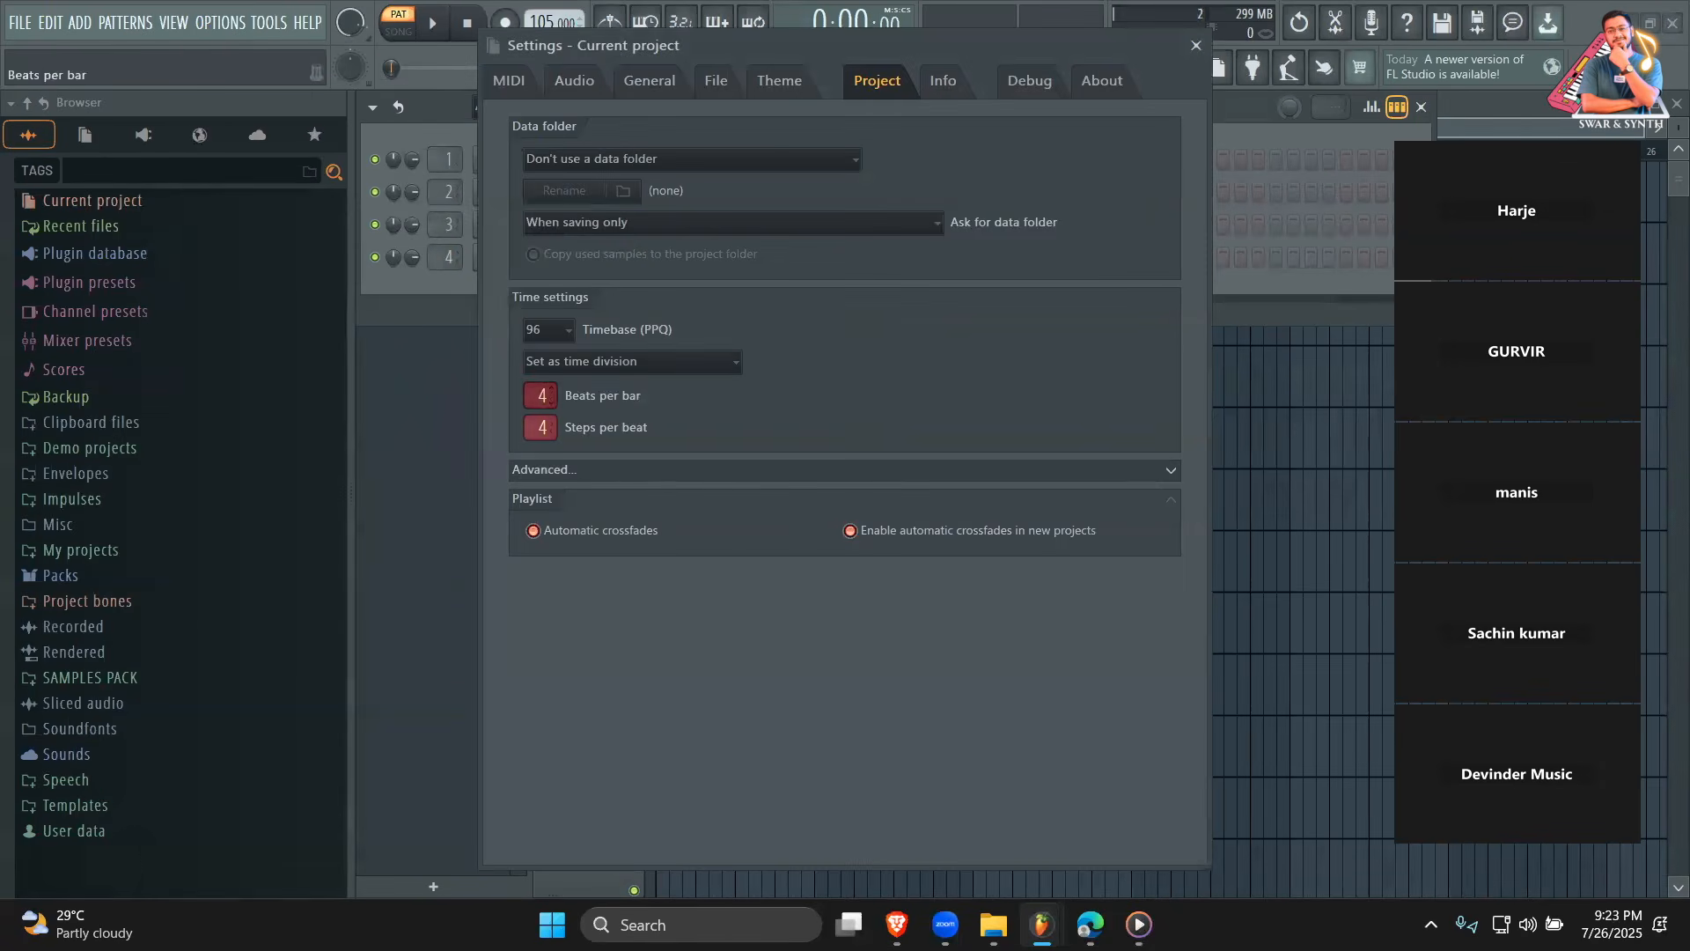
click(1196, 45)
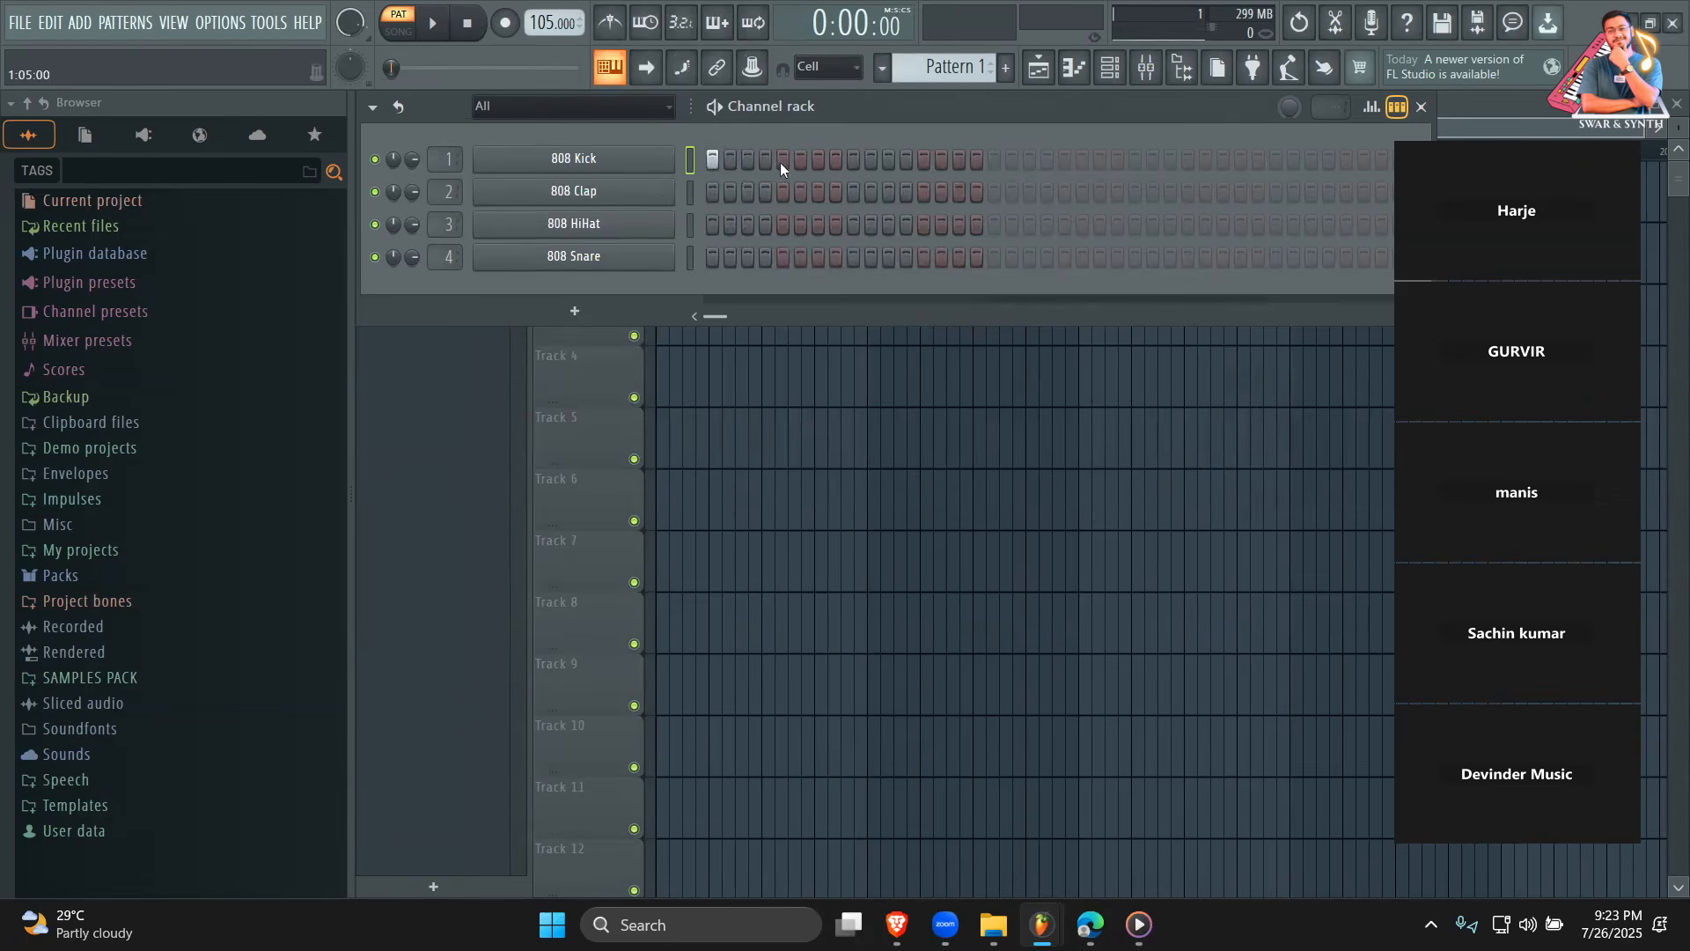
Place the 808 Kick on steps 1, 5, 9 and 13 and the 808 Clap on steps 4, 7, 12 and 15, with the pattern playing.
click(853, 158)
click(922, 158)
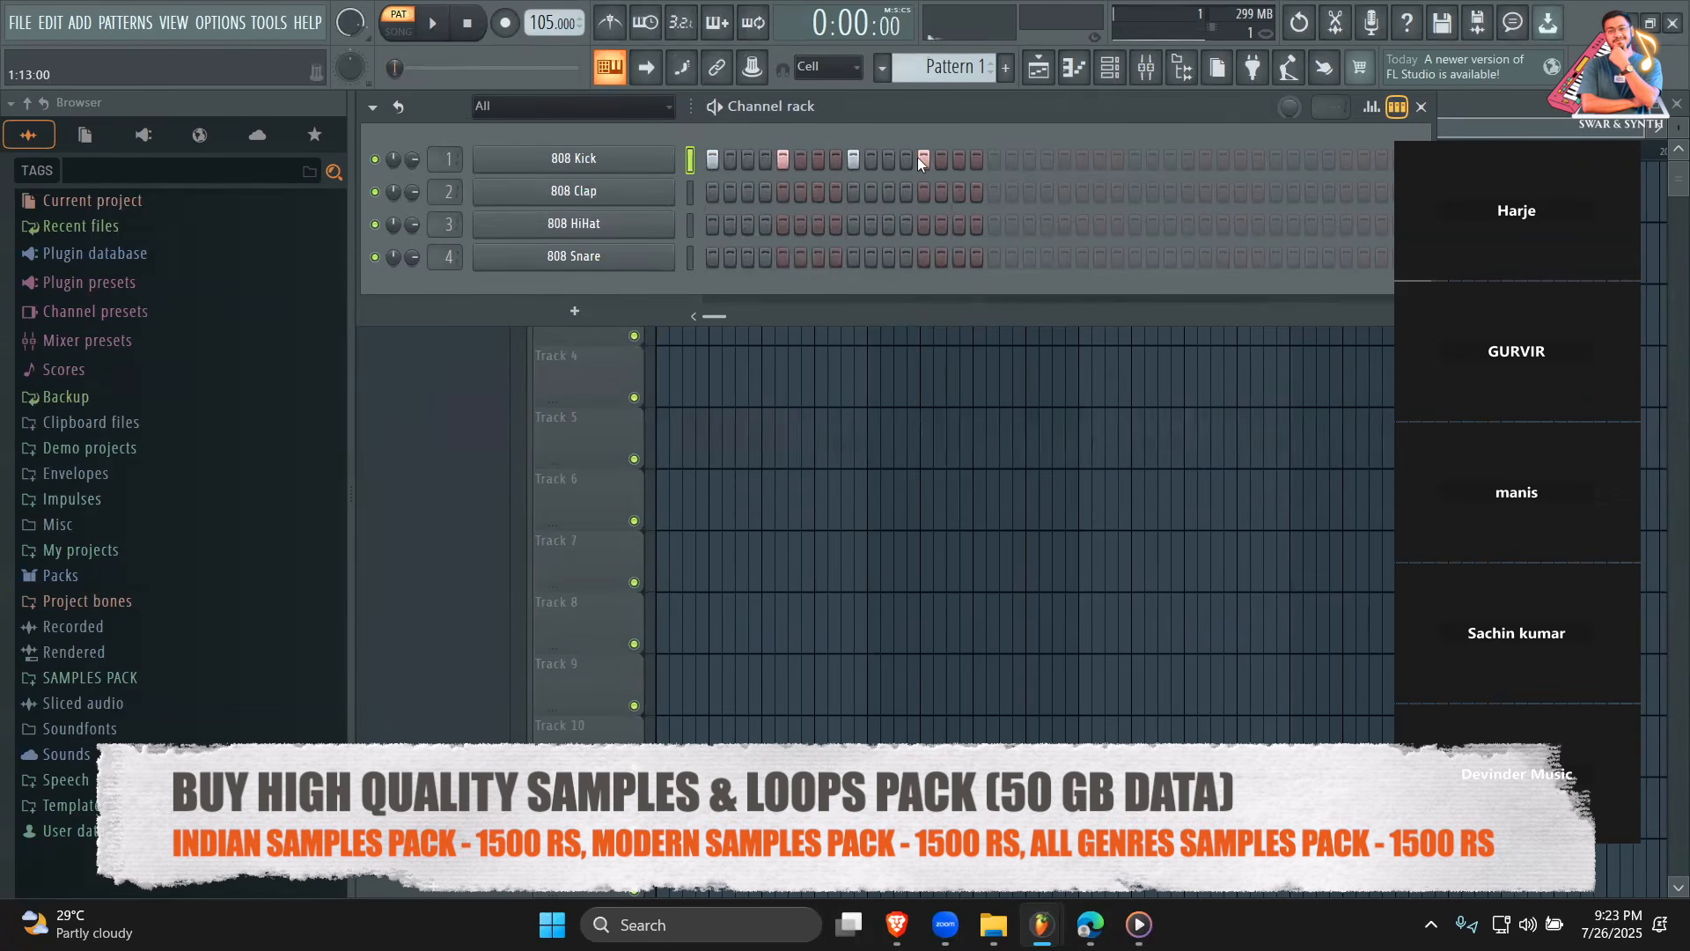
key(space)
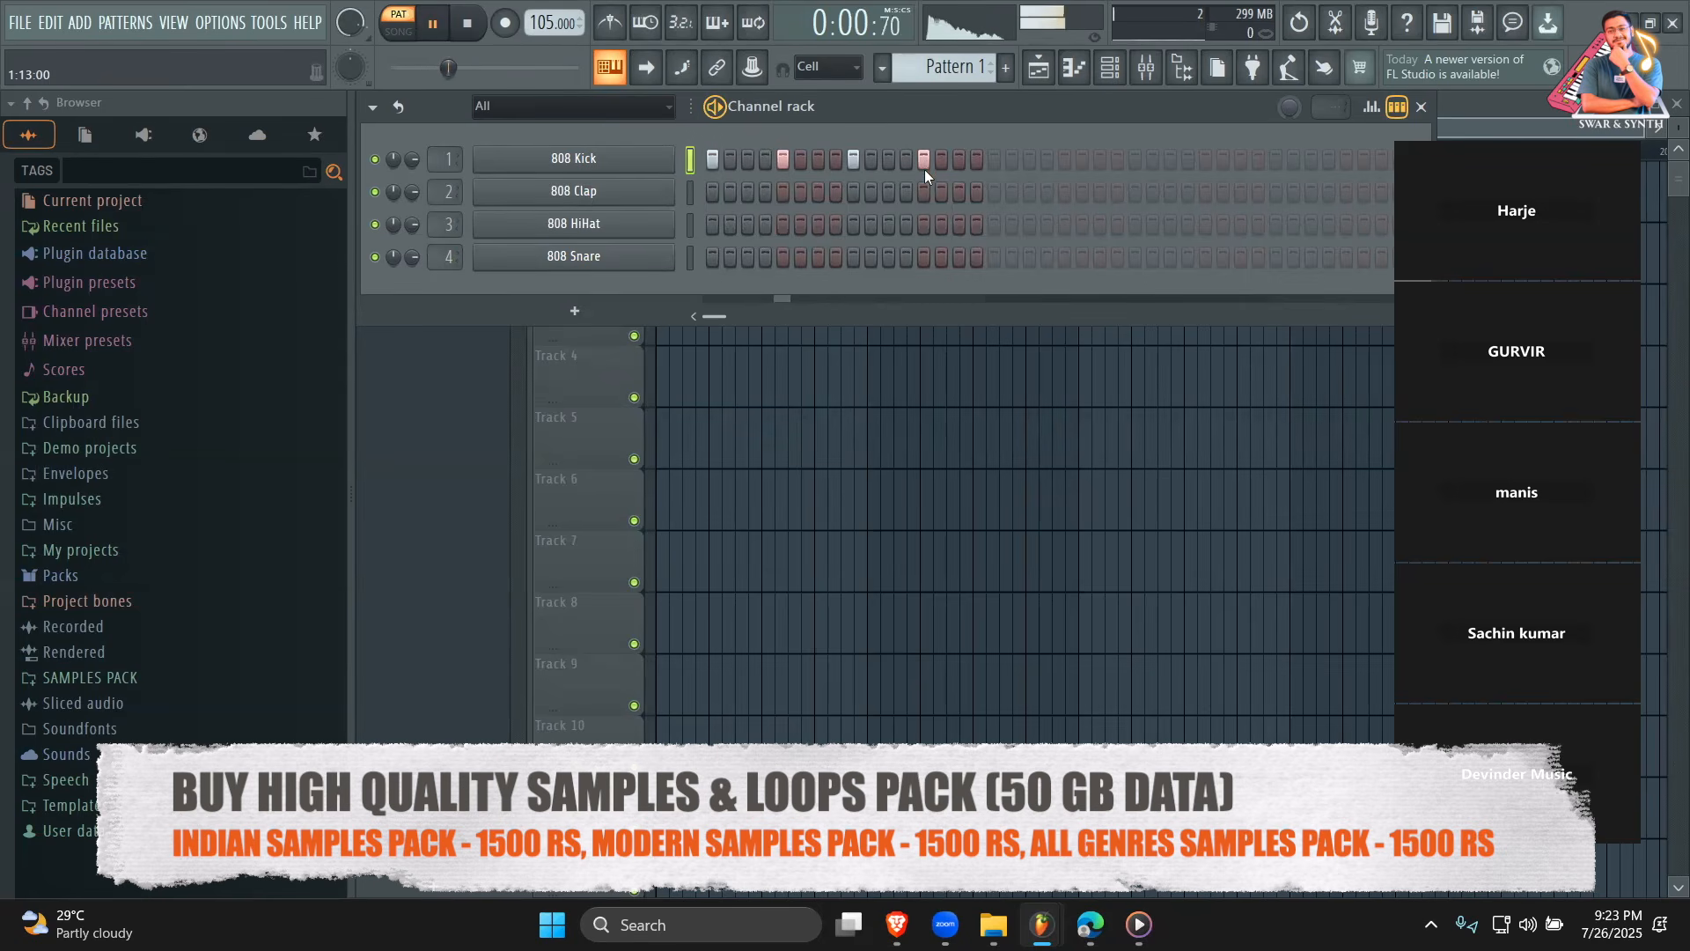
click(764, 194)
click(821, 193)
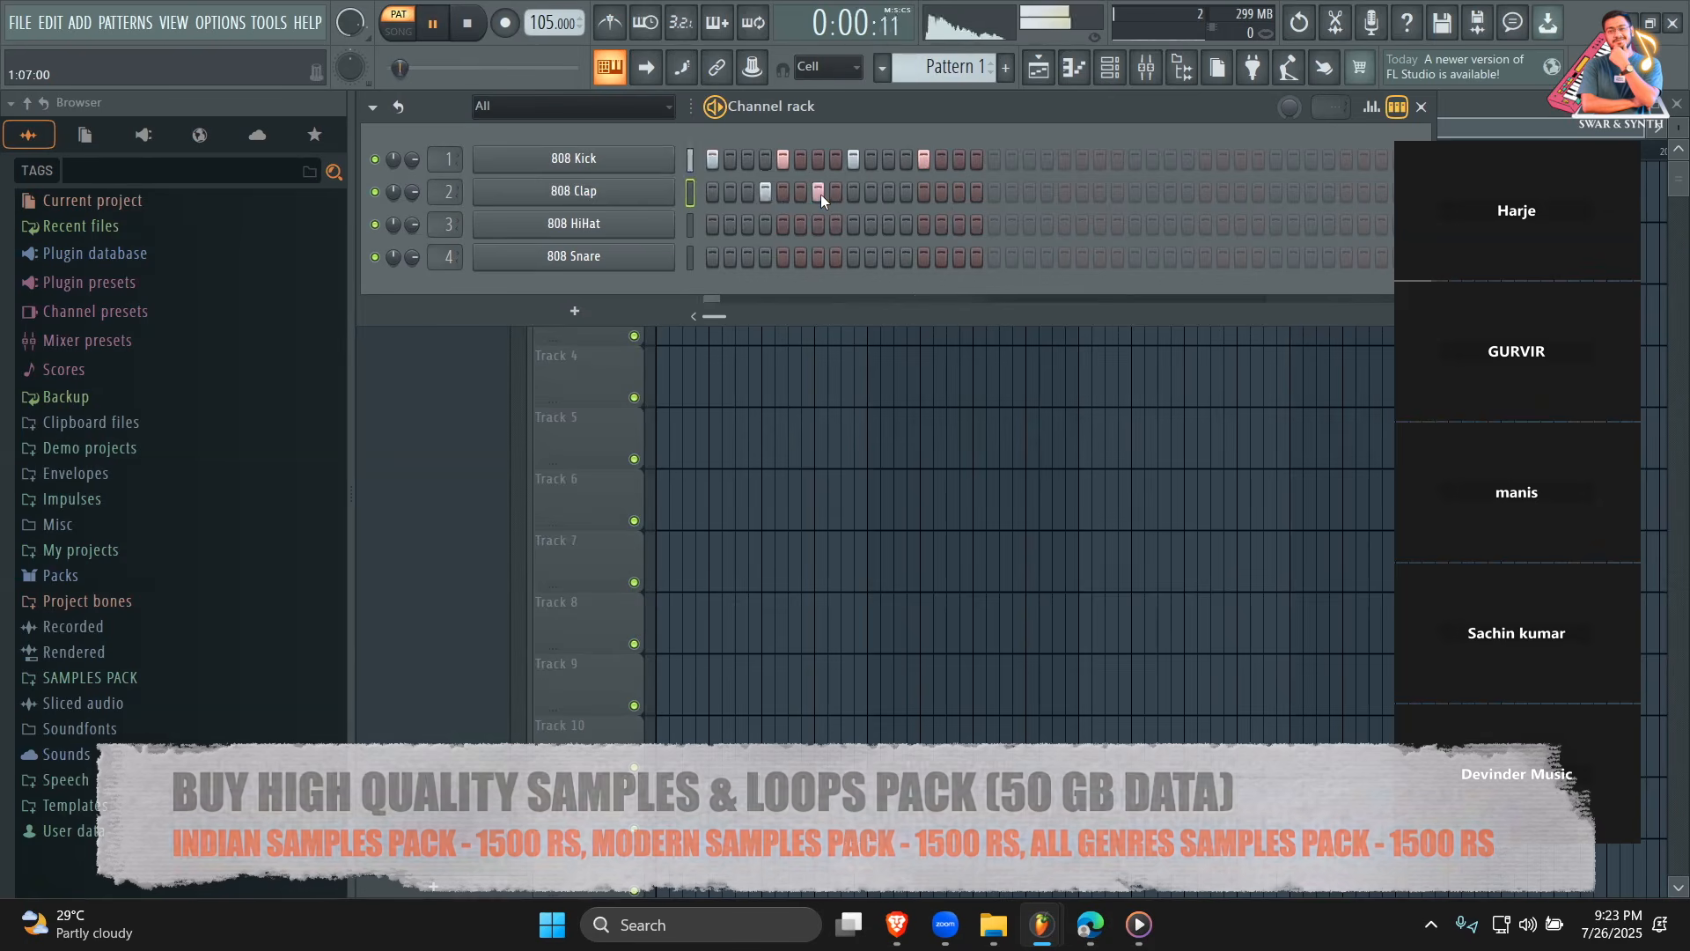
click(905, 194)
click(957, 194)
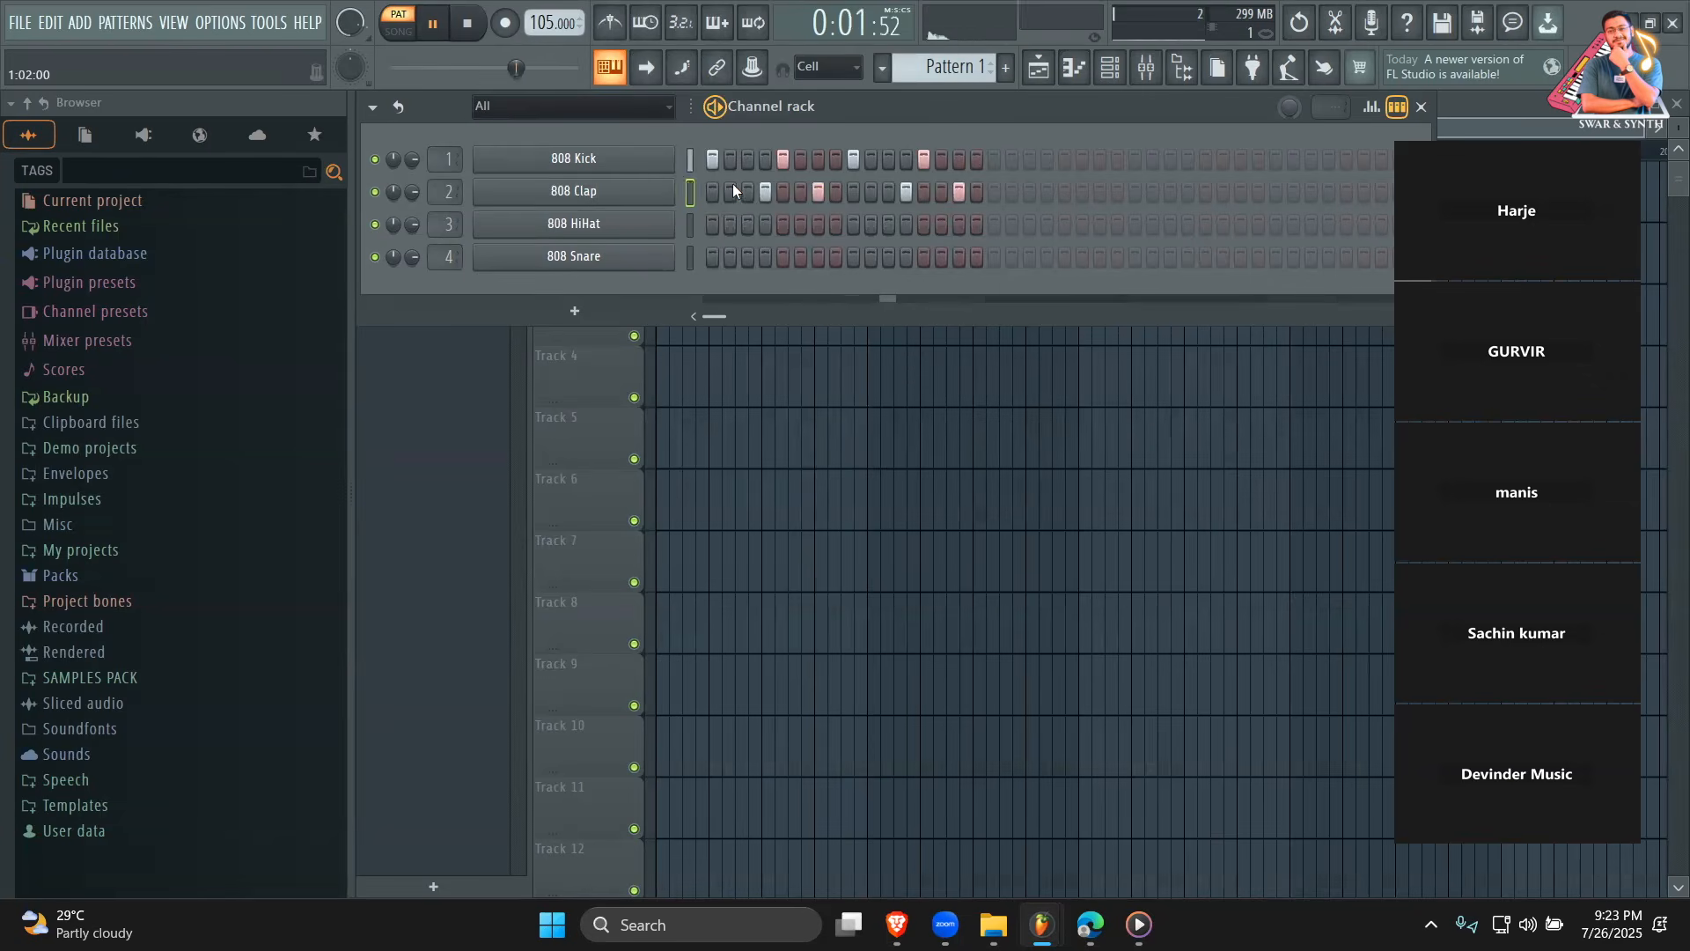
Bring up Media Player to compare Tu Jo Hans Hans Ke with the running pattern, and stop the pattern's playback.
click(1138, 925)
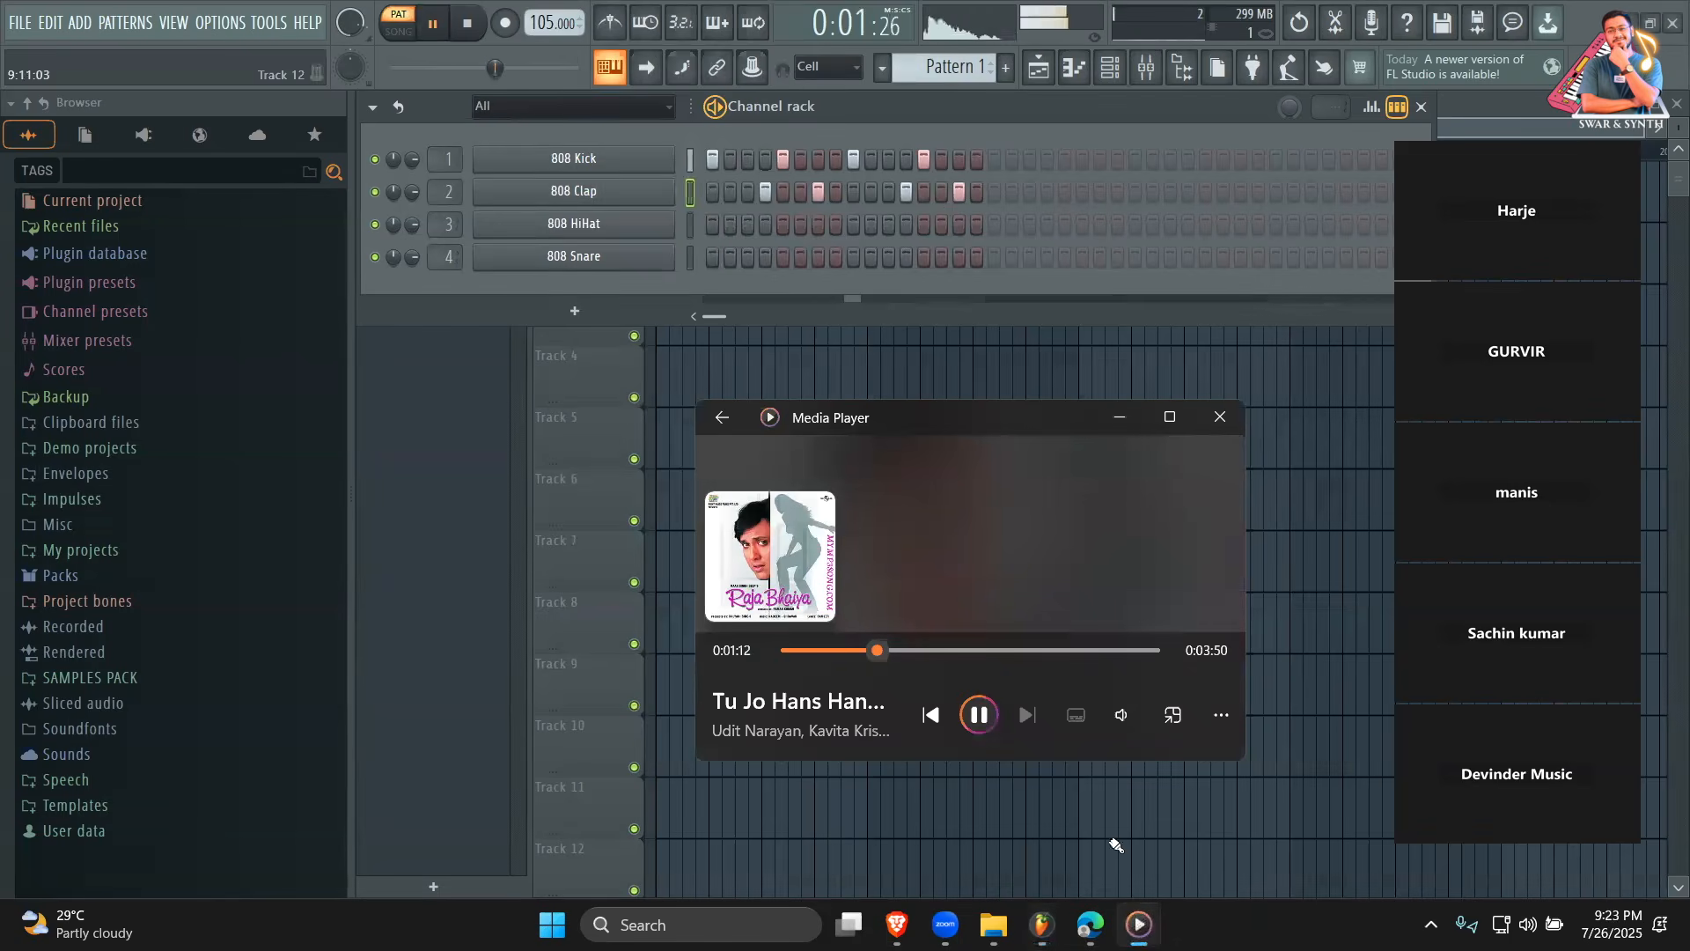
click(1119, 418)
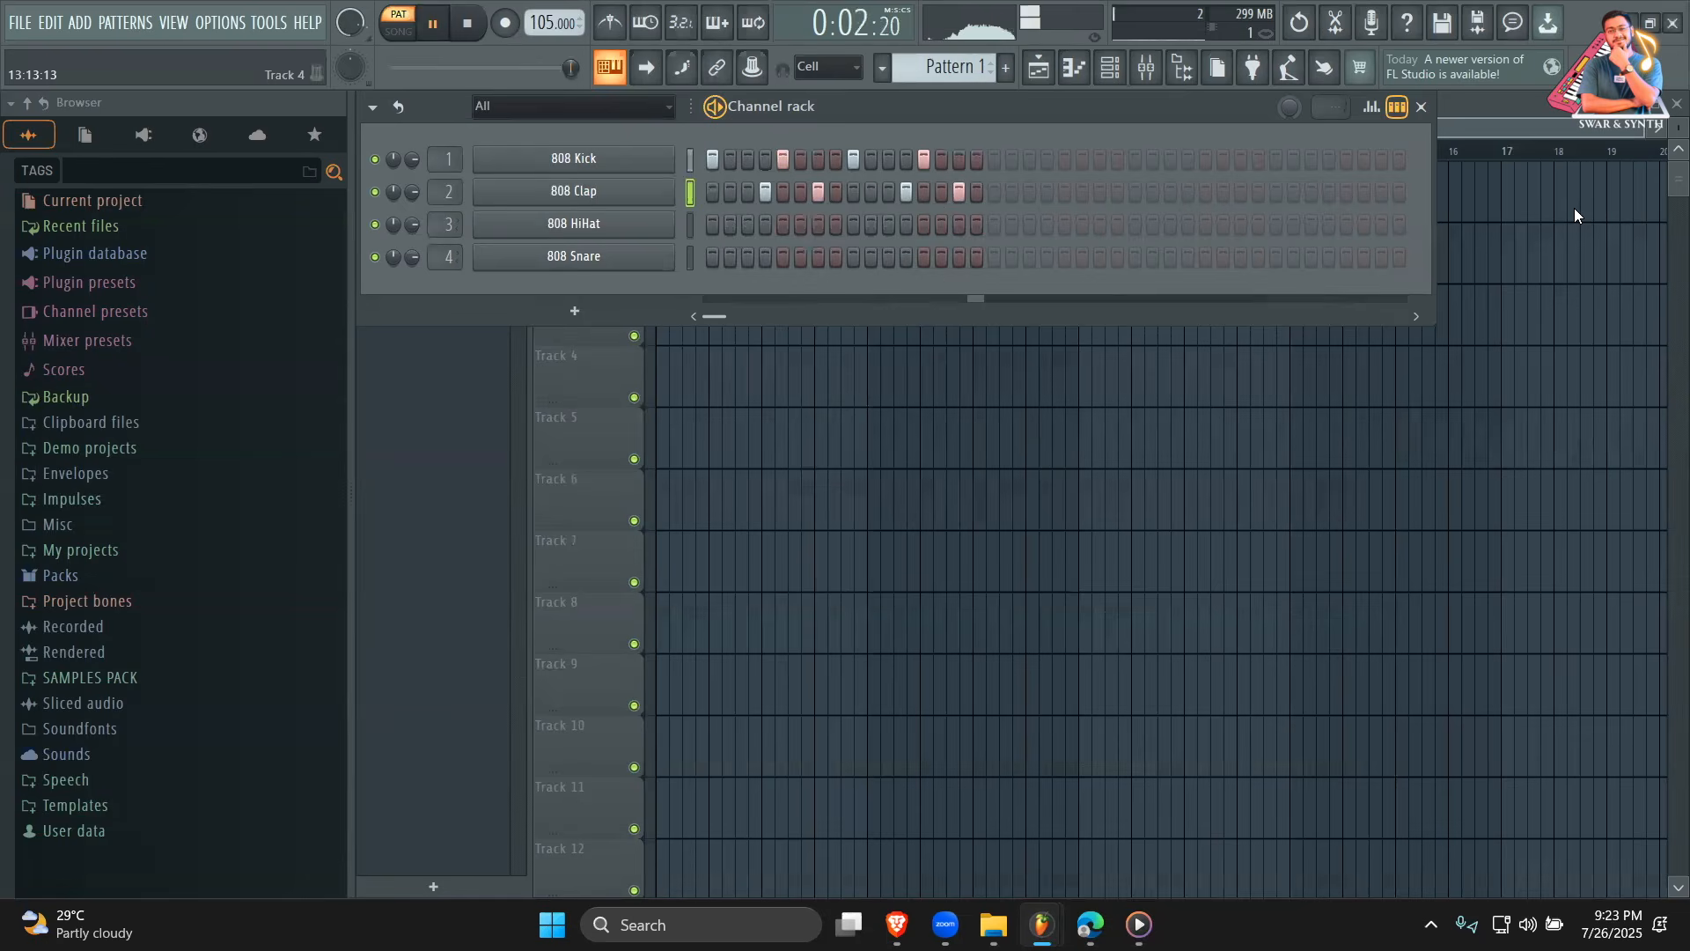
key(space)
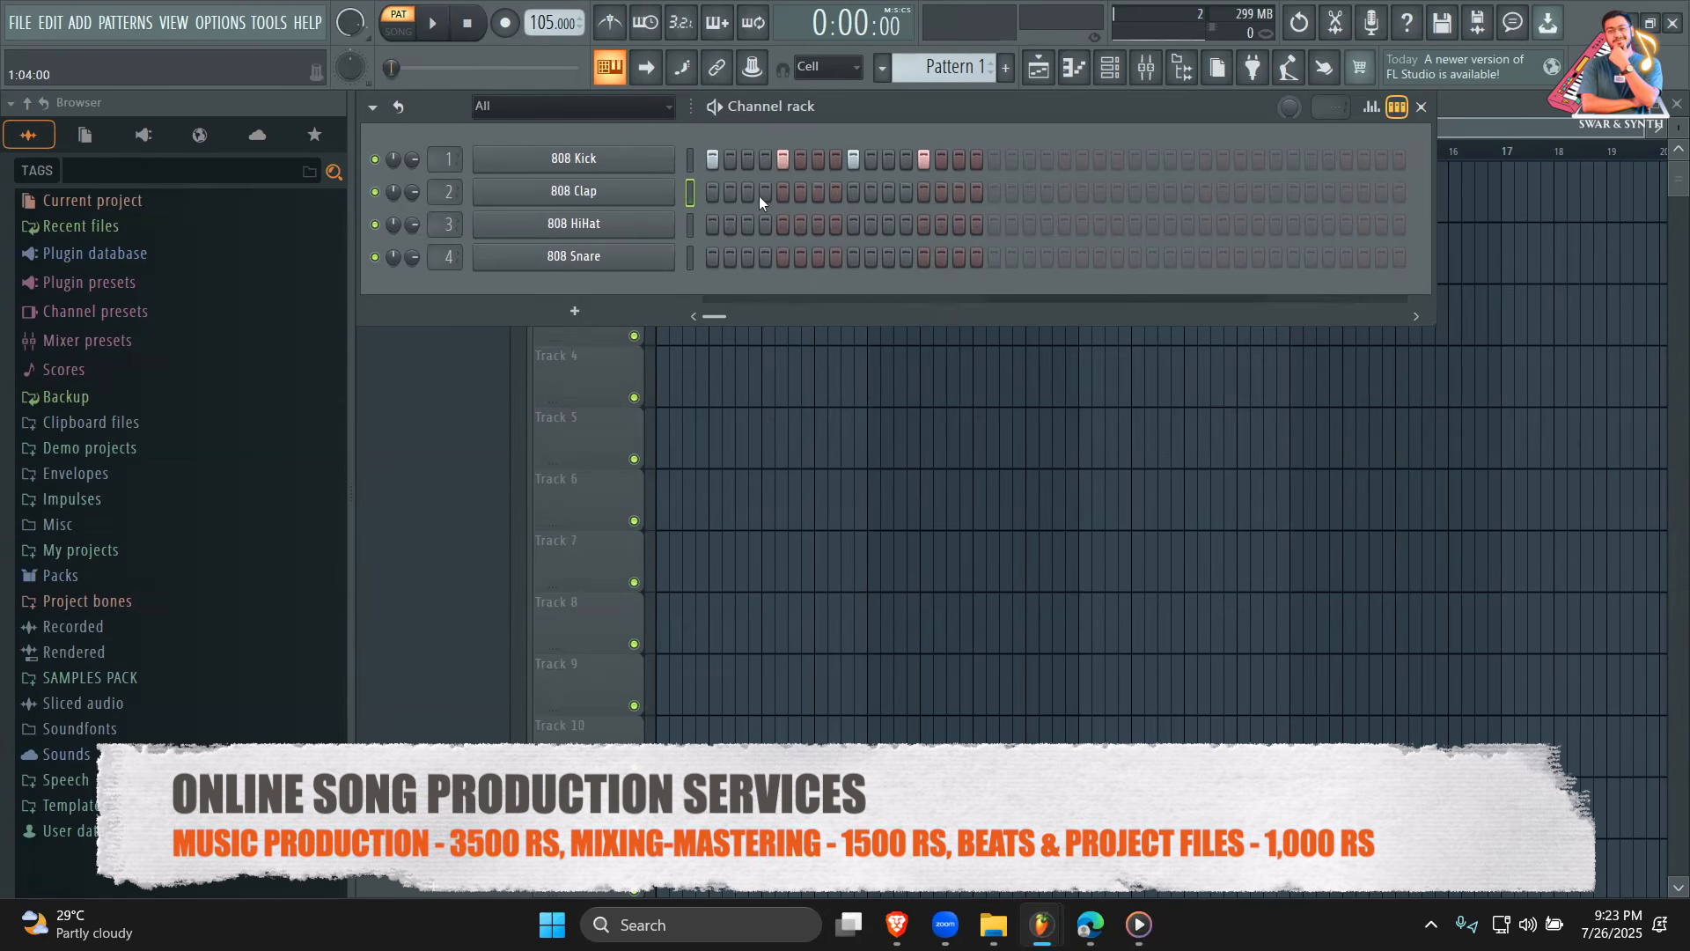
Set the project's time settings to 3 steps per beat.
click(216, 19)
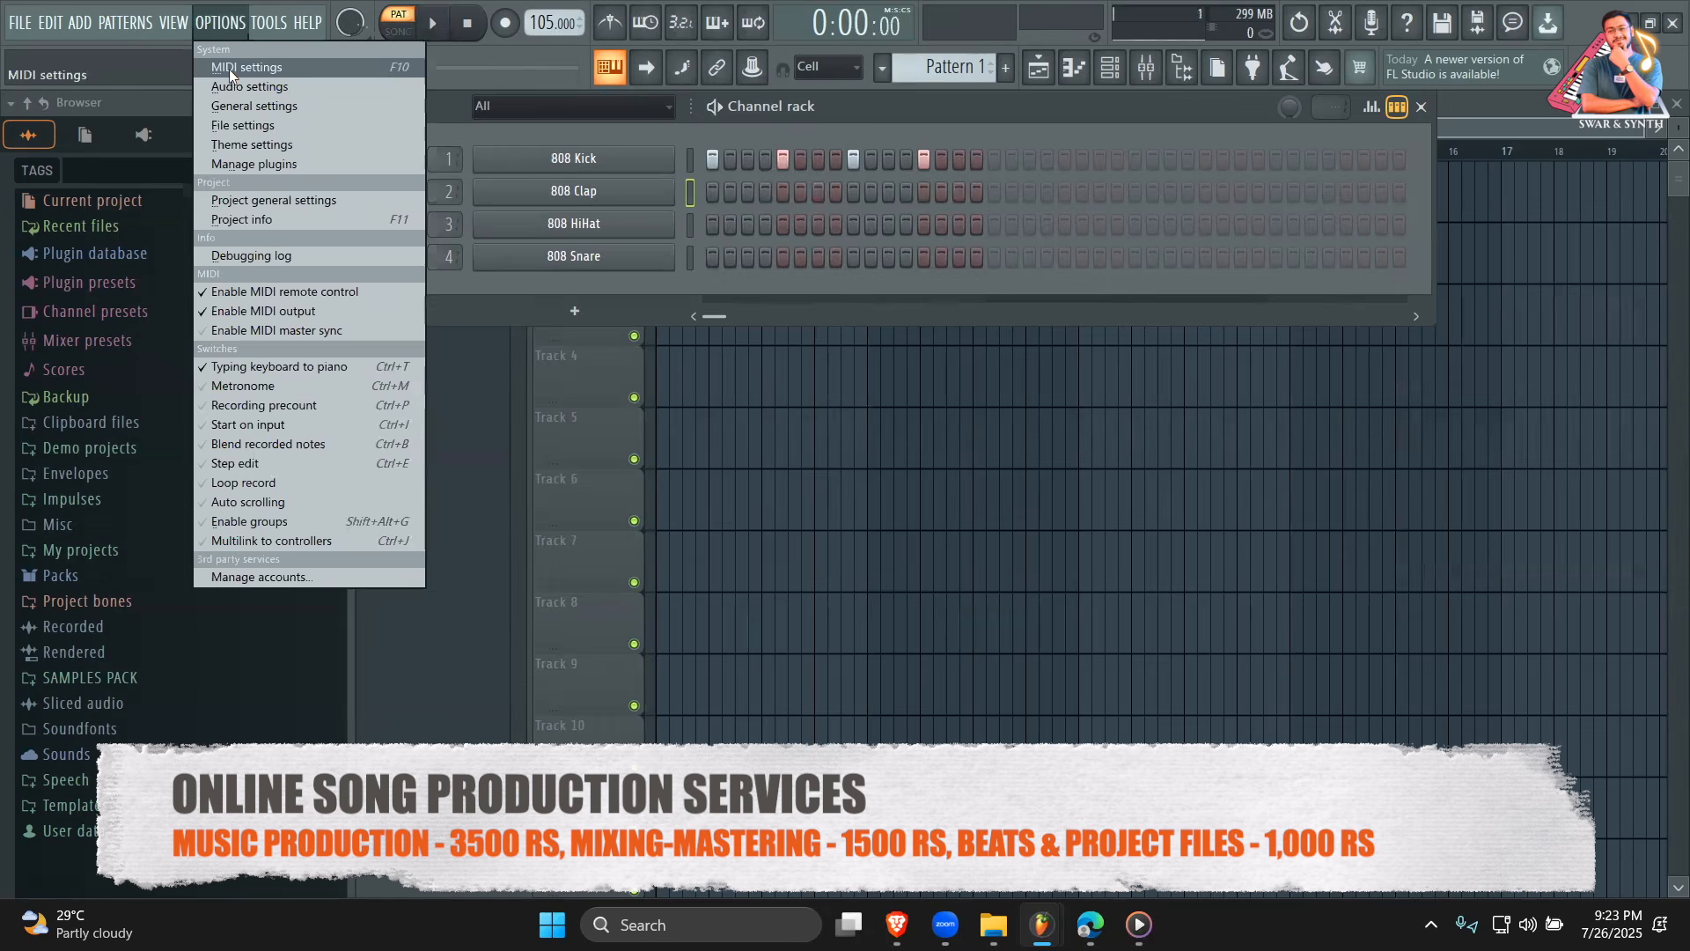
click(233, 204)
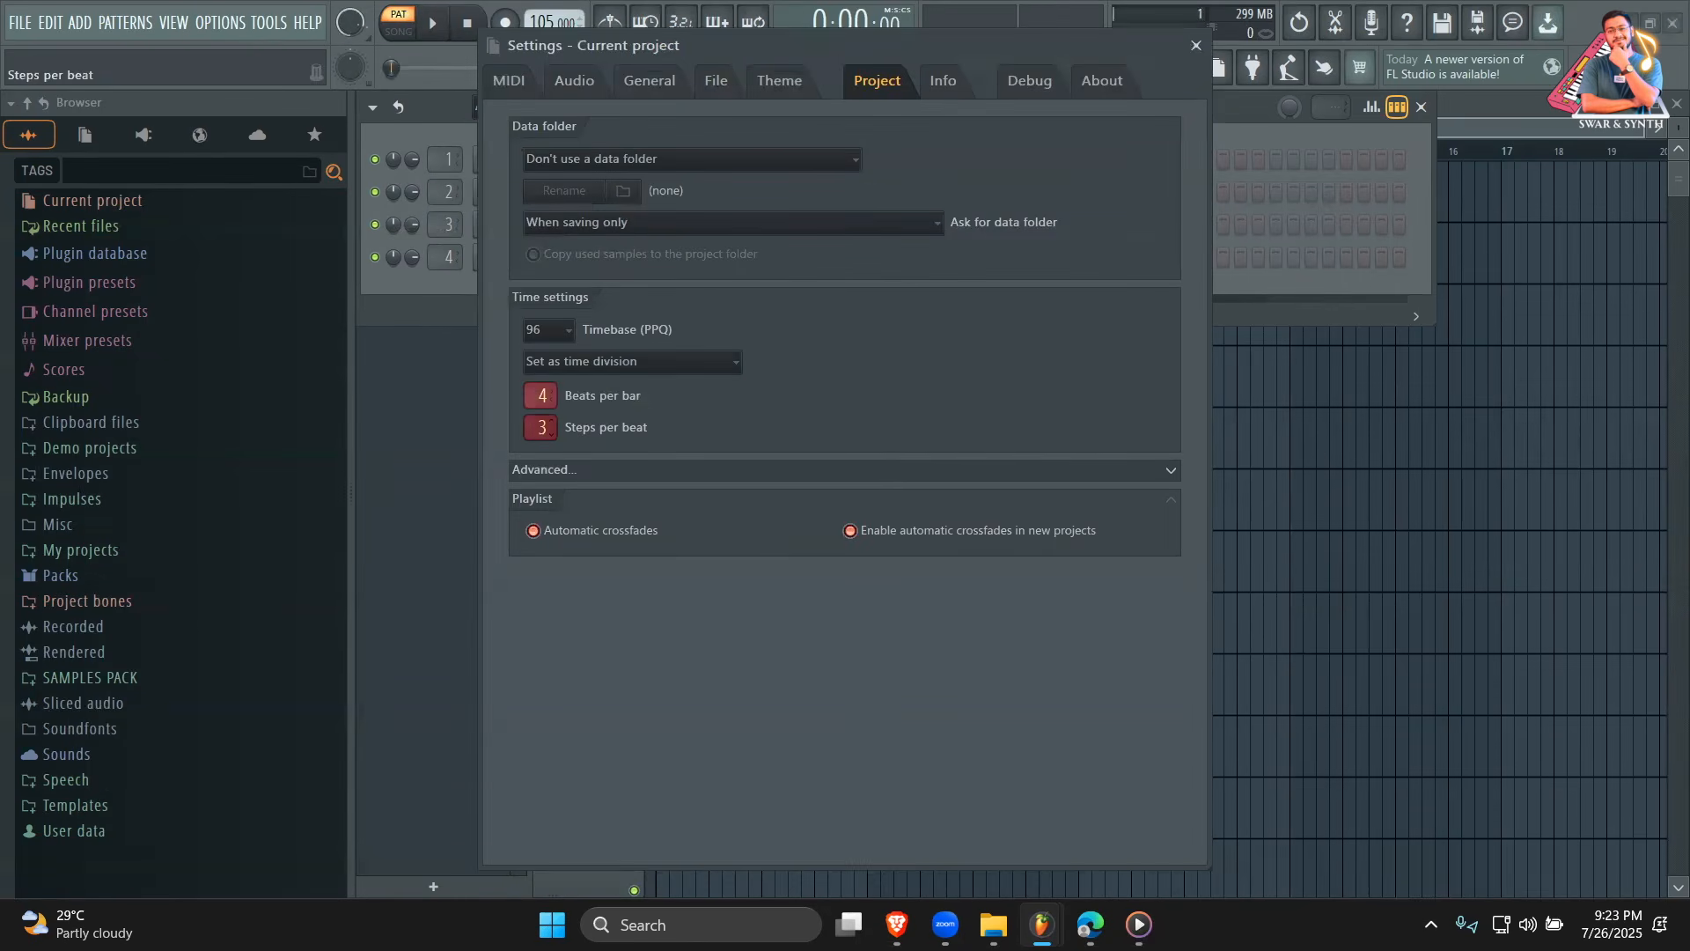
click(1196, 46)
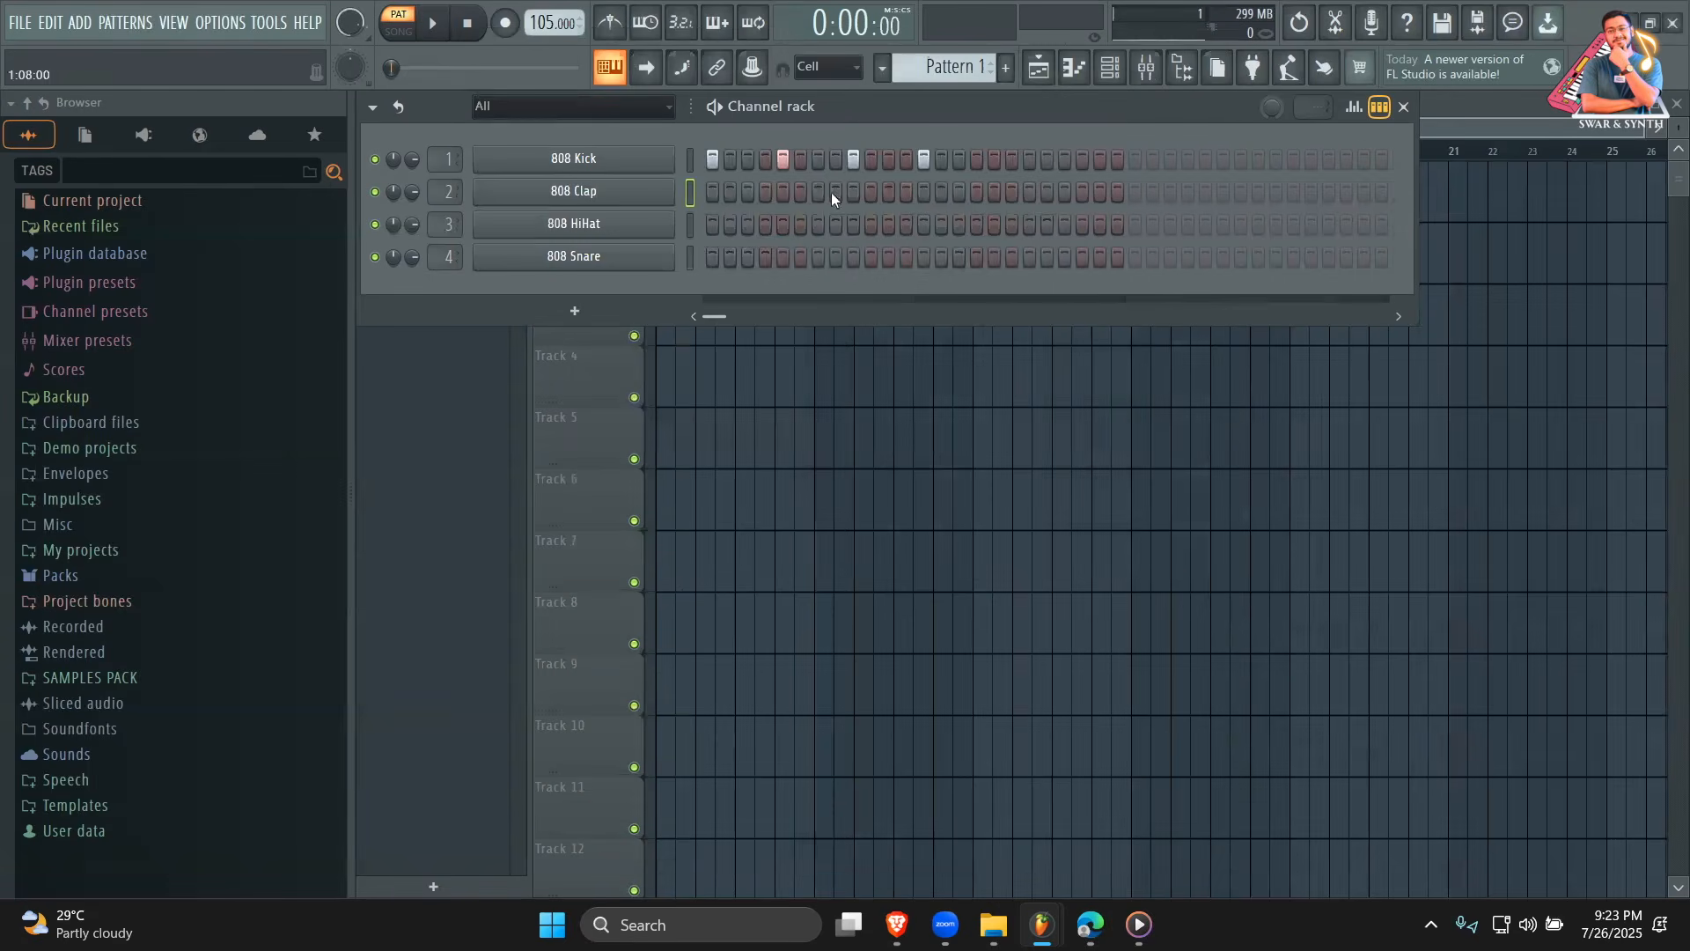
Rebuild the pattern with the 808 Kick on steps 1, 4, 7 and 10 and the 808 Clap on steps 3, 5, 9 and 11.
right_click(923, 162)
right_click(853, 162)
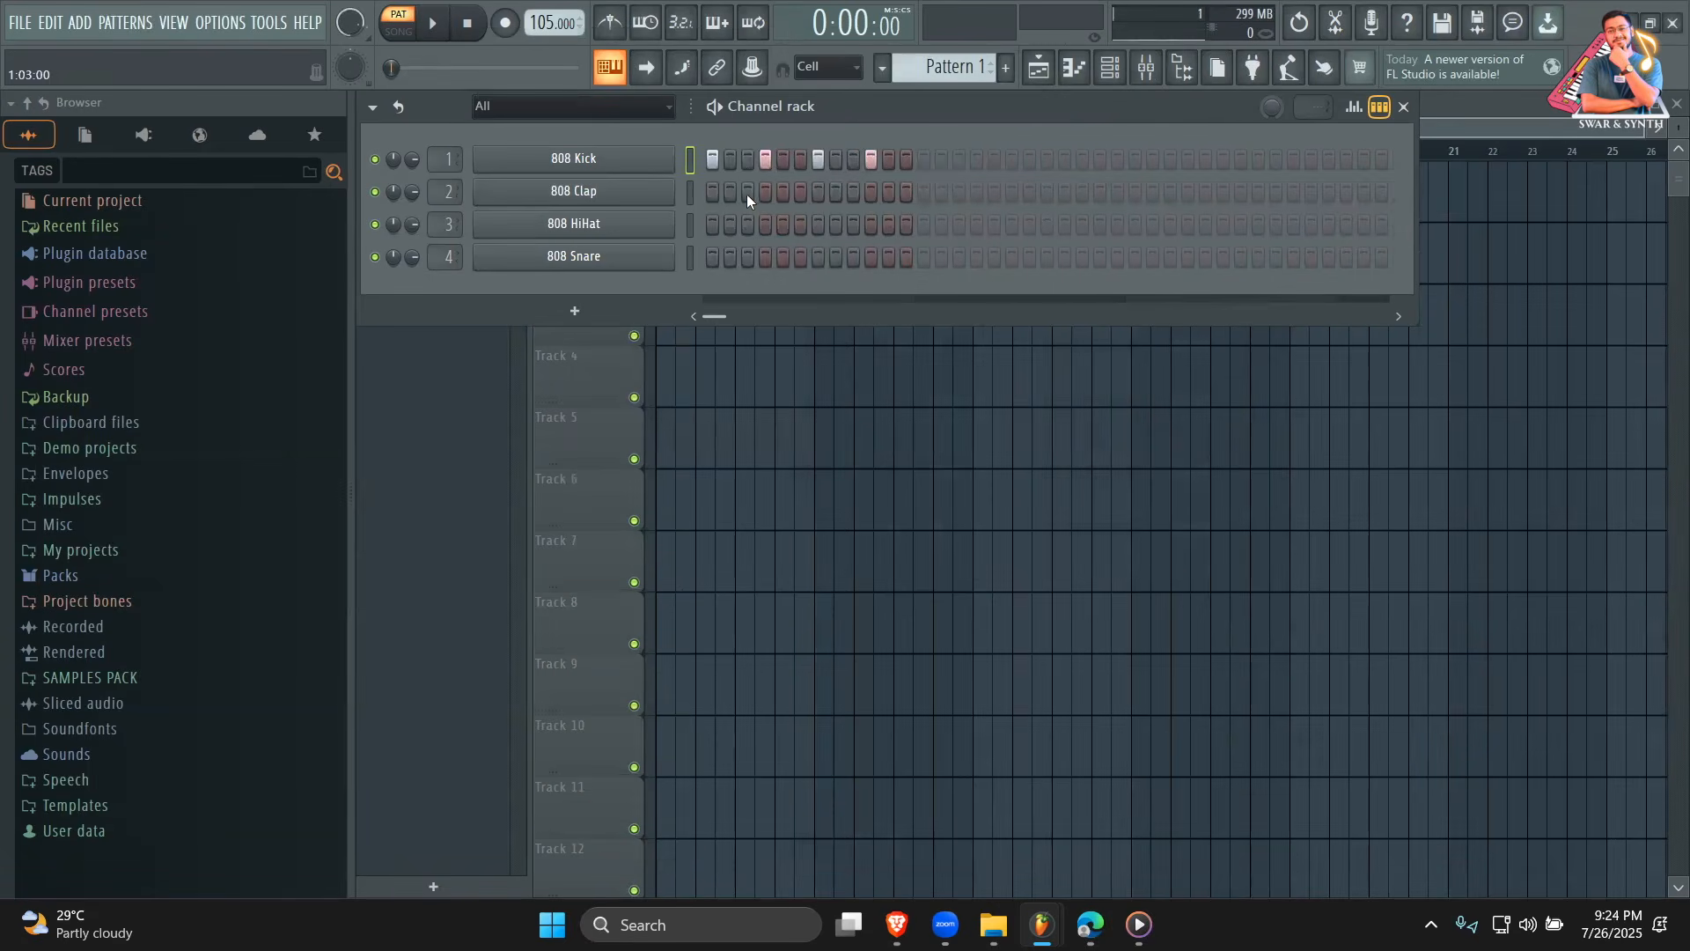
click(787, 193)
key(space)
click(852, 193)
click(887, 192)
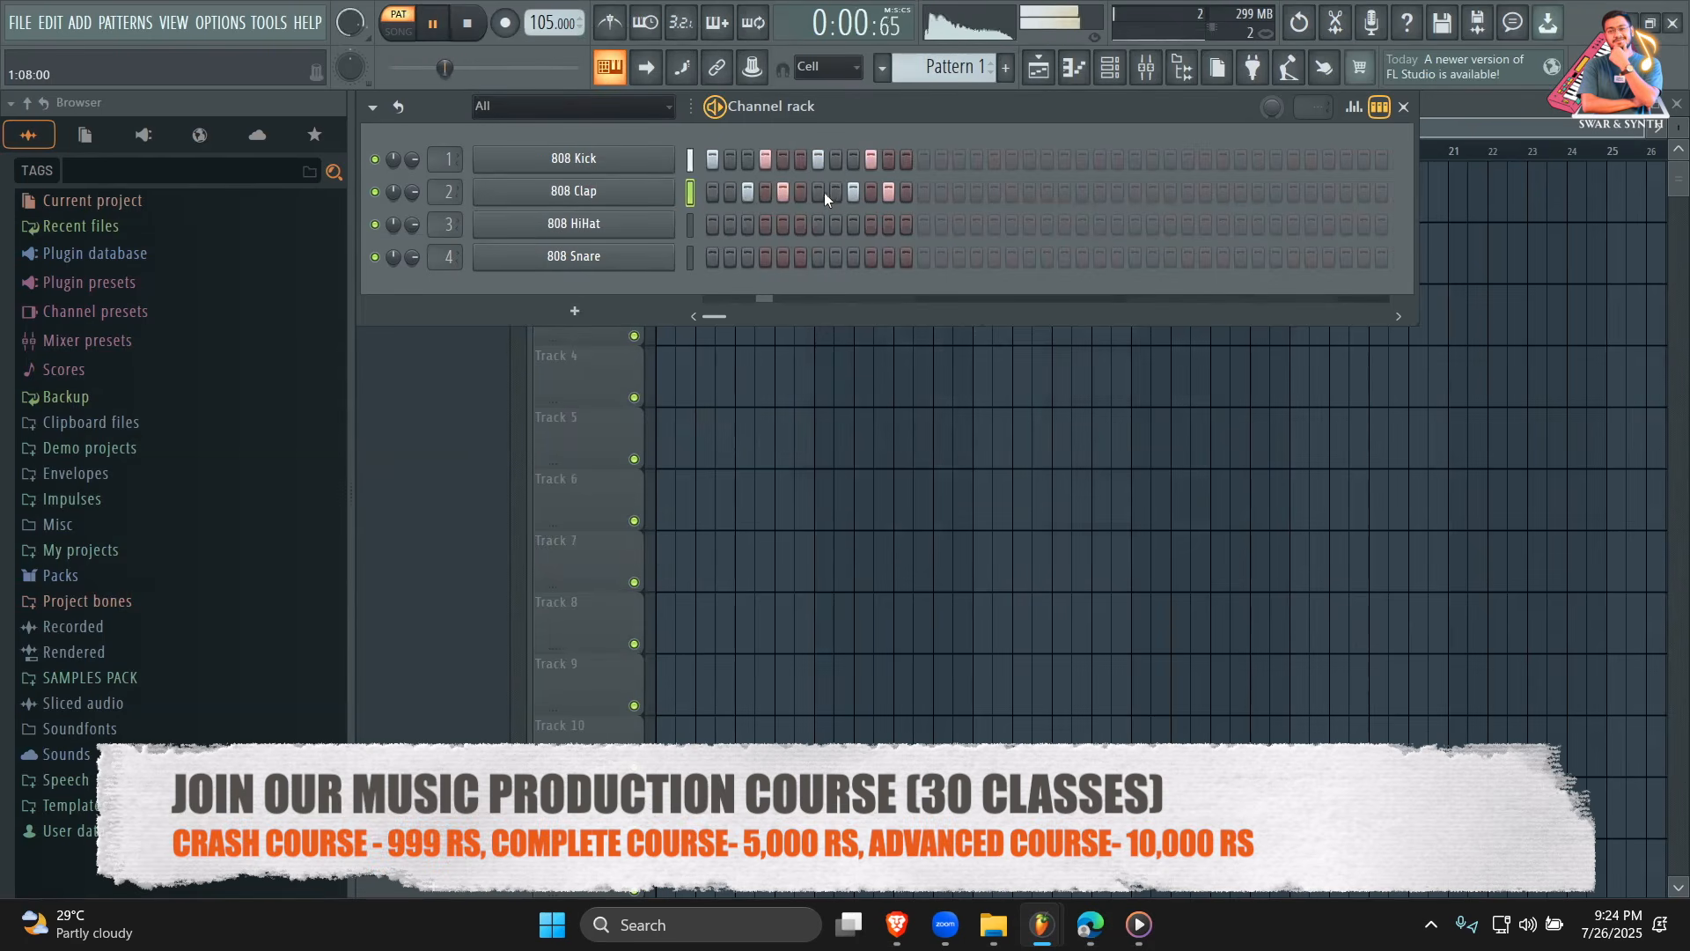
key(space)
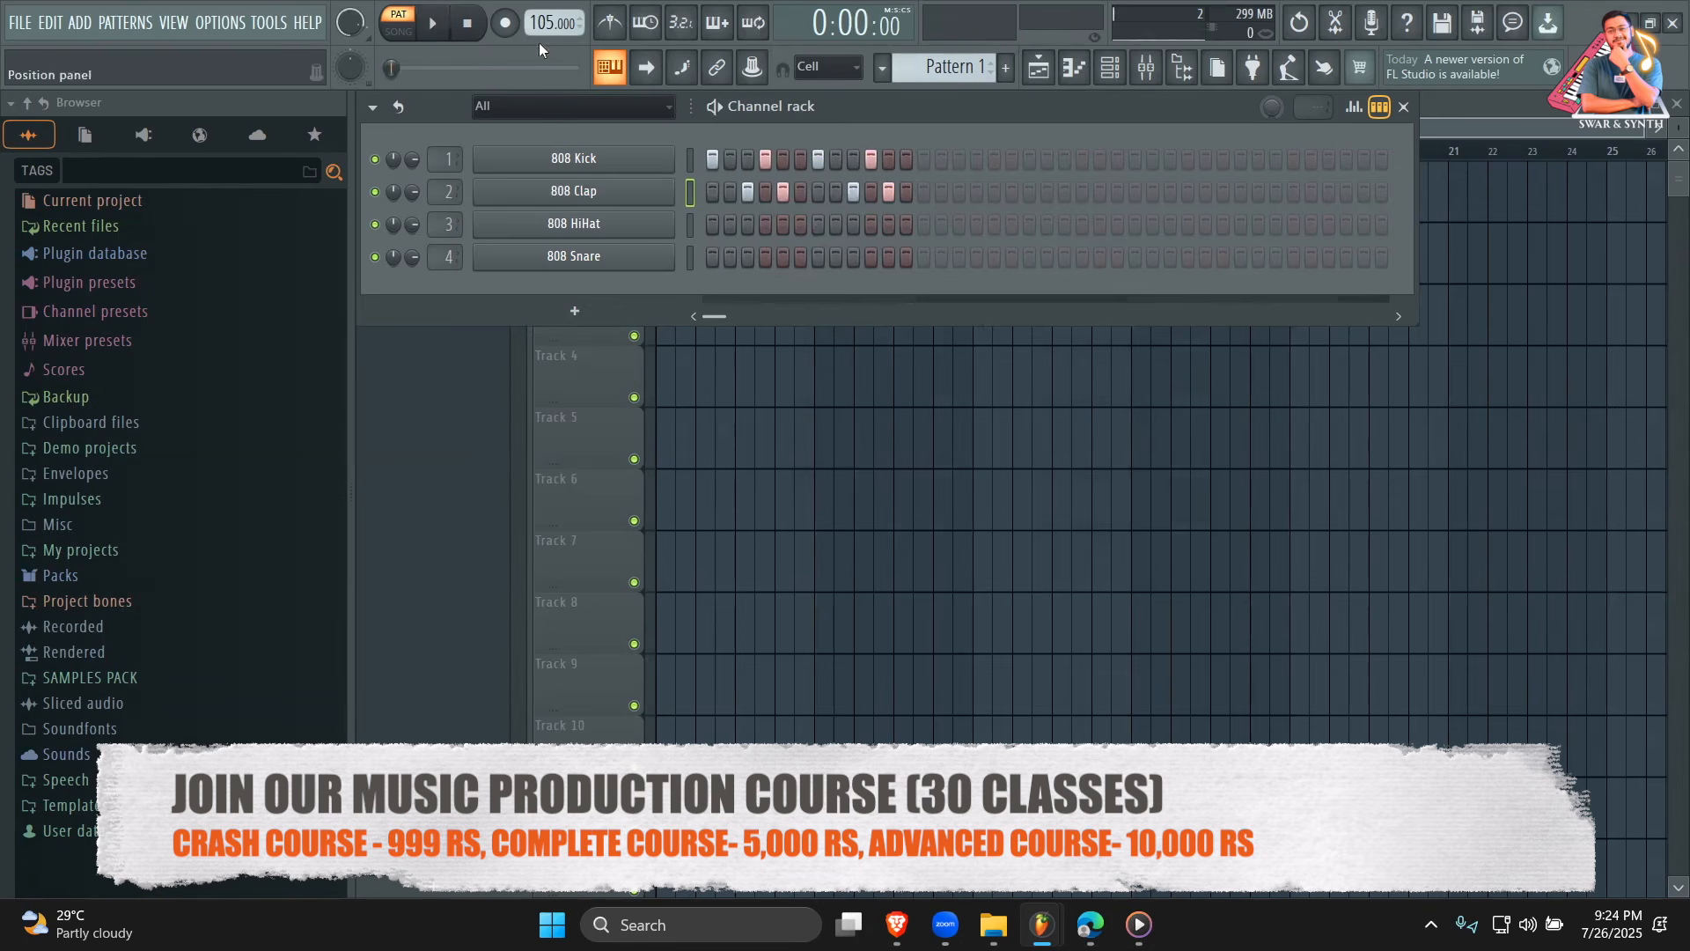
Audition the kick and clap pattern first with the metronome and then without it.
key(ctrl+m)
key(space)
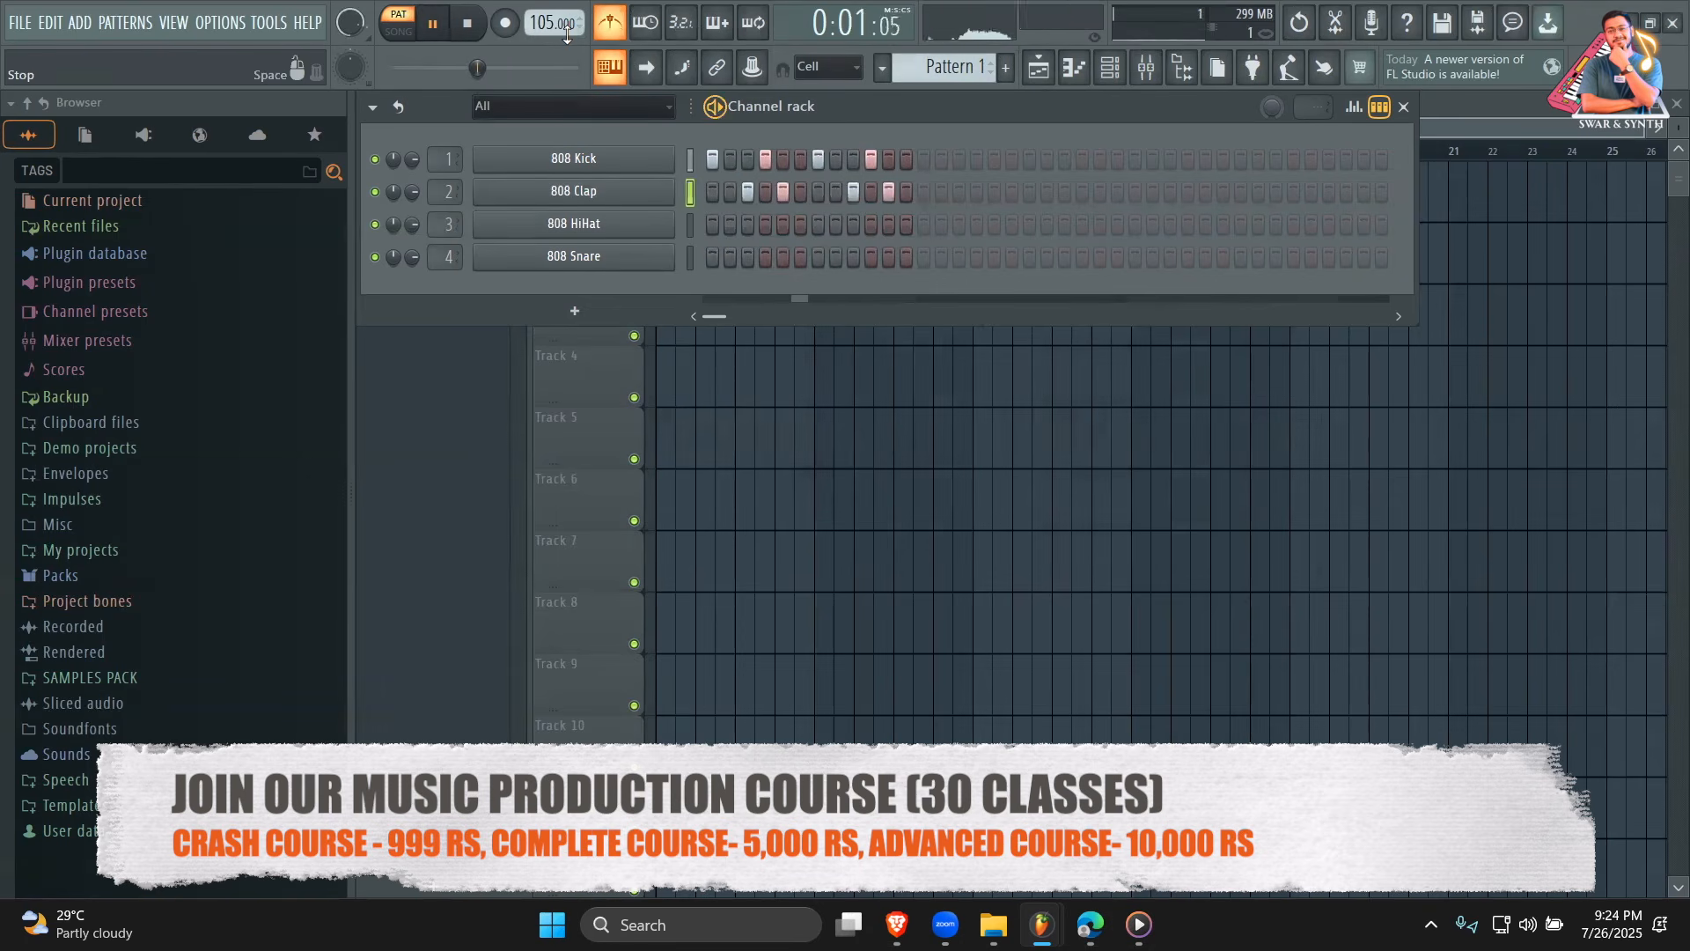
key(space)
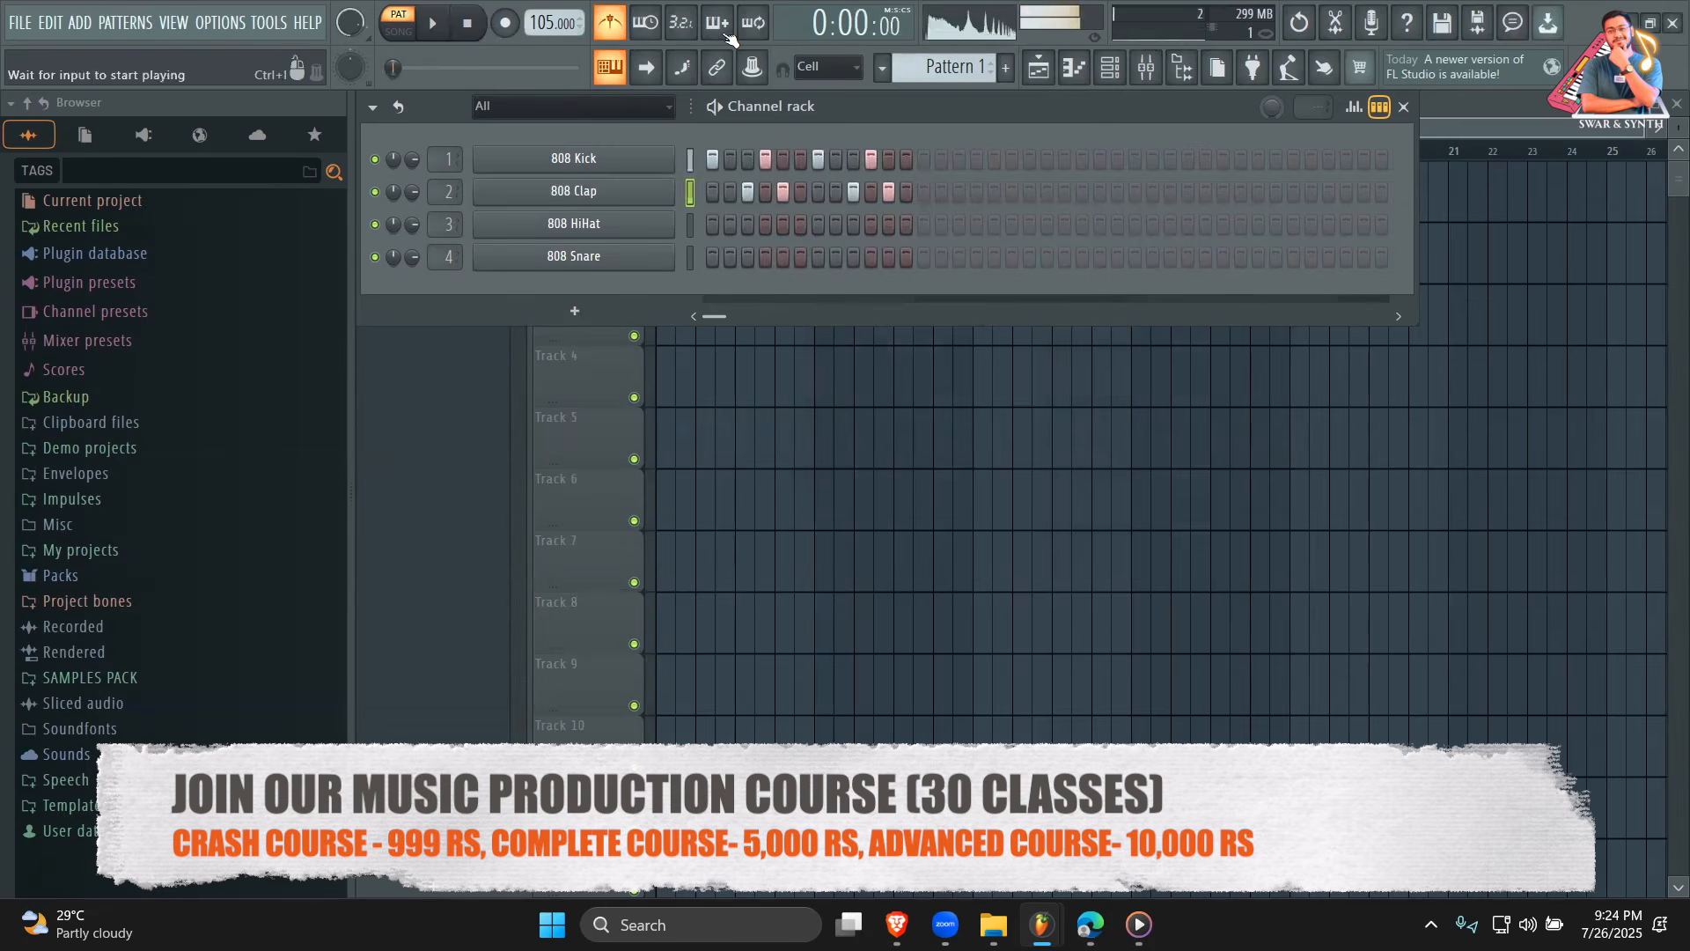
key(ctrl+m)
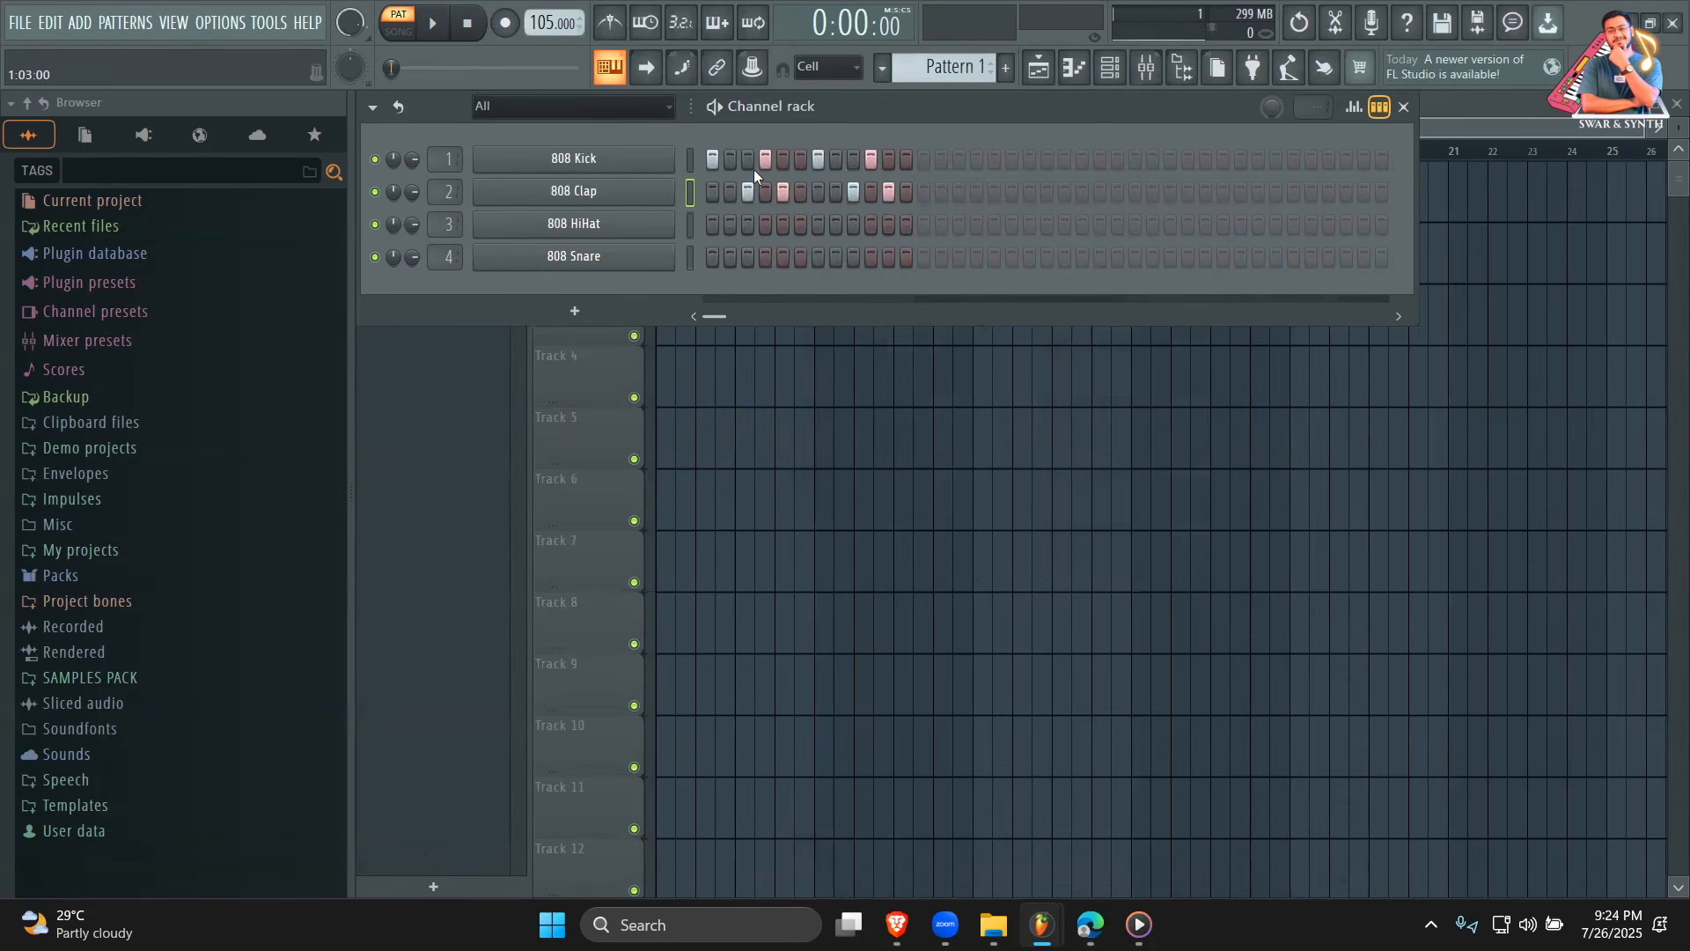
key(space)
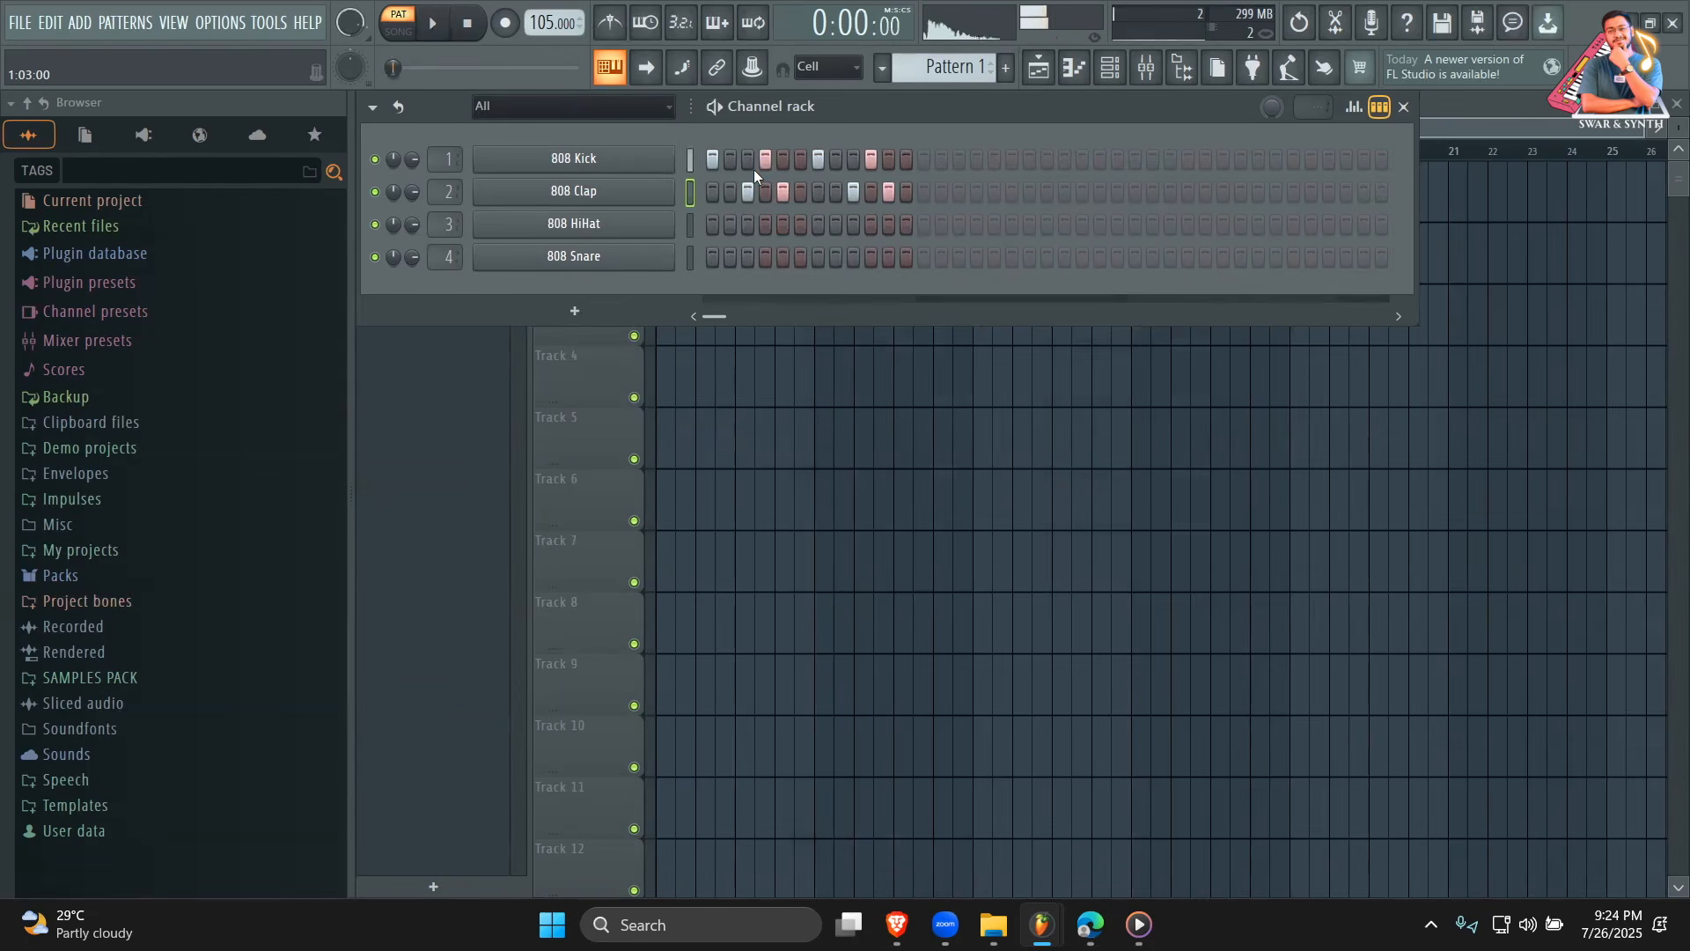
key(space)
key(space)
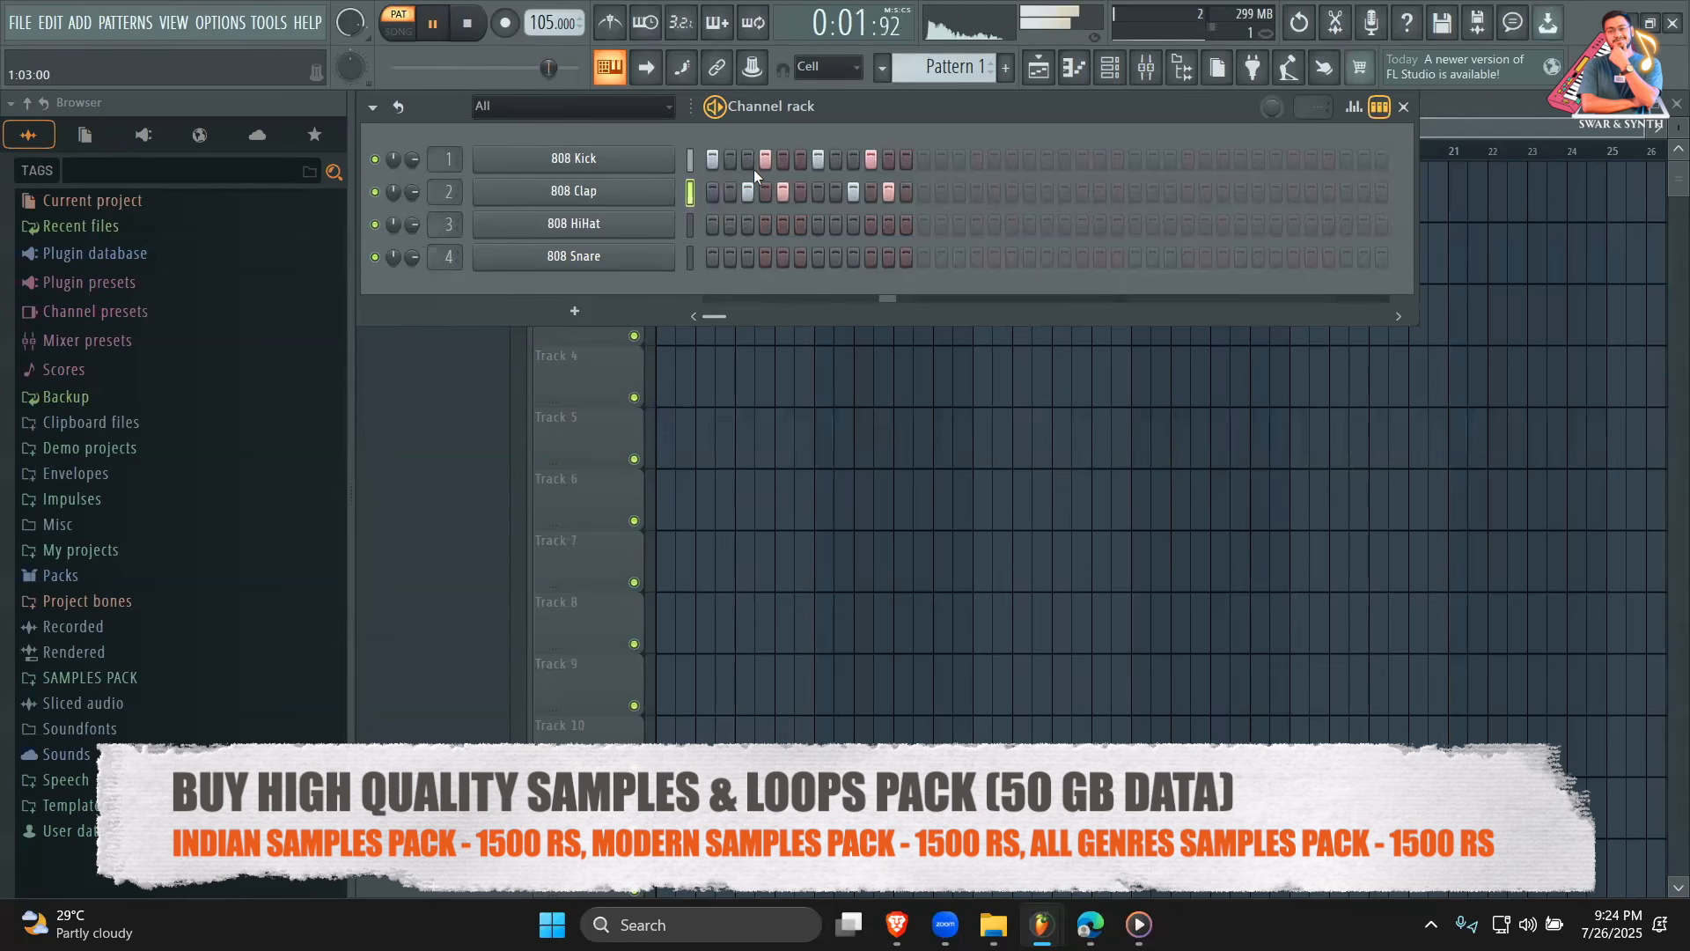
key(space)
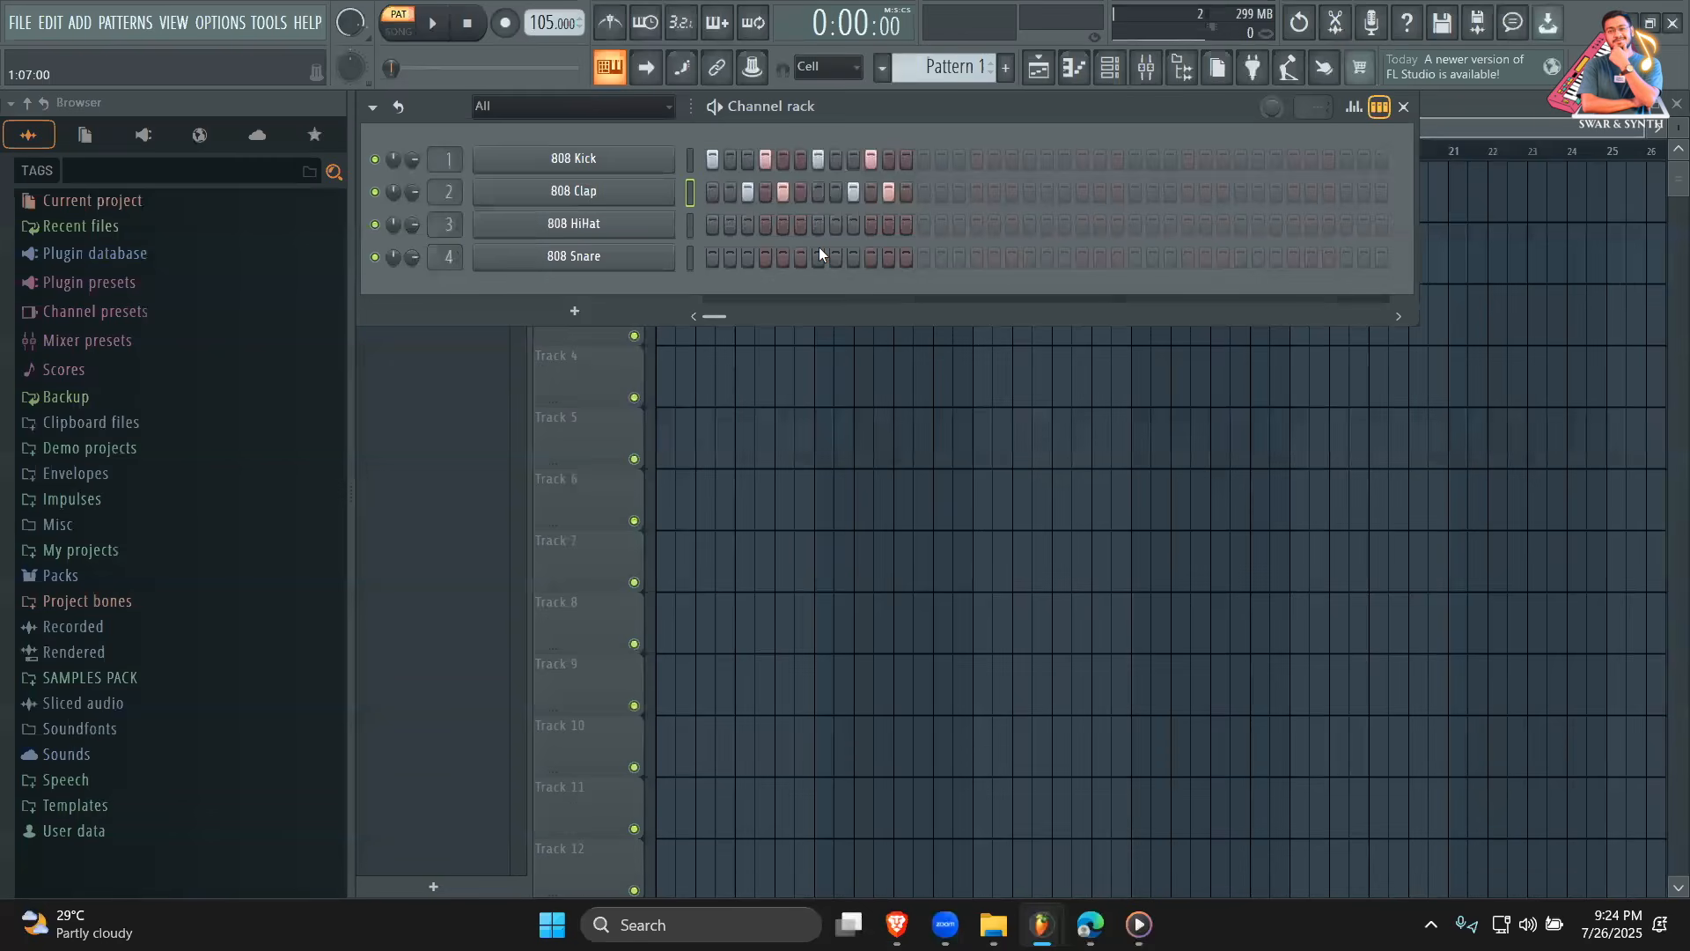
Clear all 808 Clap and 808 Kick steps from the pattern.
right_click(889, 191)
right_click(854, 192)
right_click(783, 192)
right_click(749, 191)
right_click(871, 158)
right_click(818, 159)
right_click(766, 158)
right_click(713, 158)
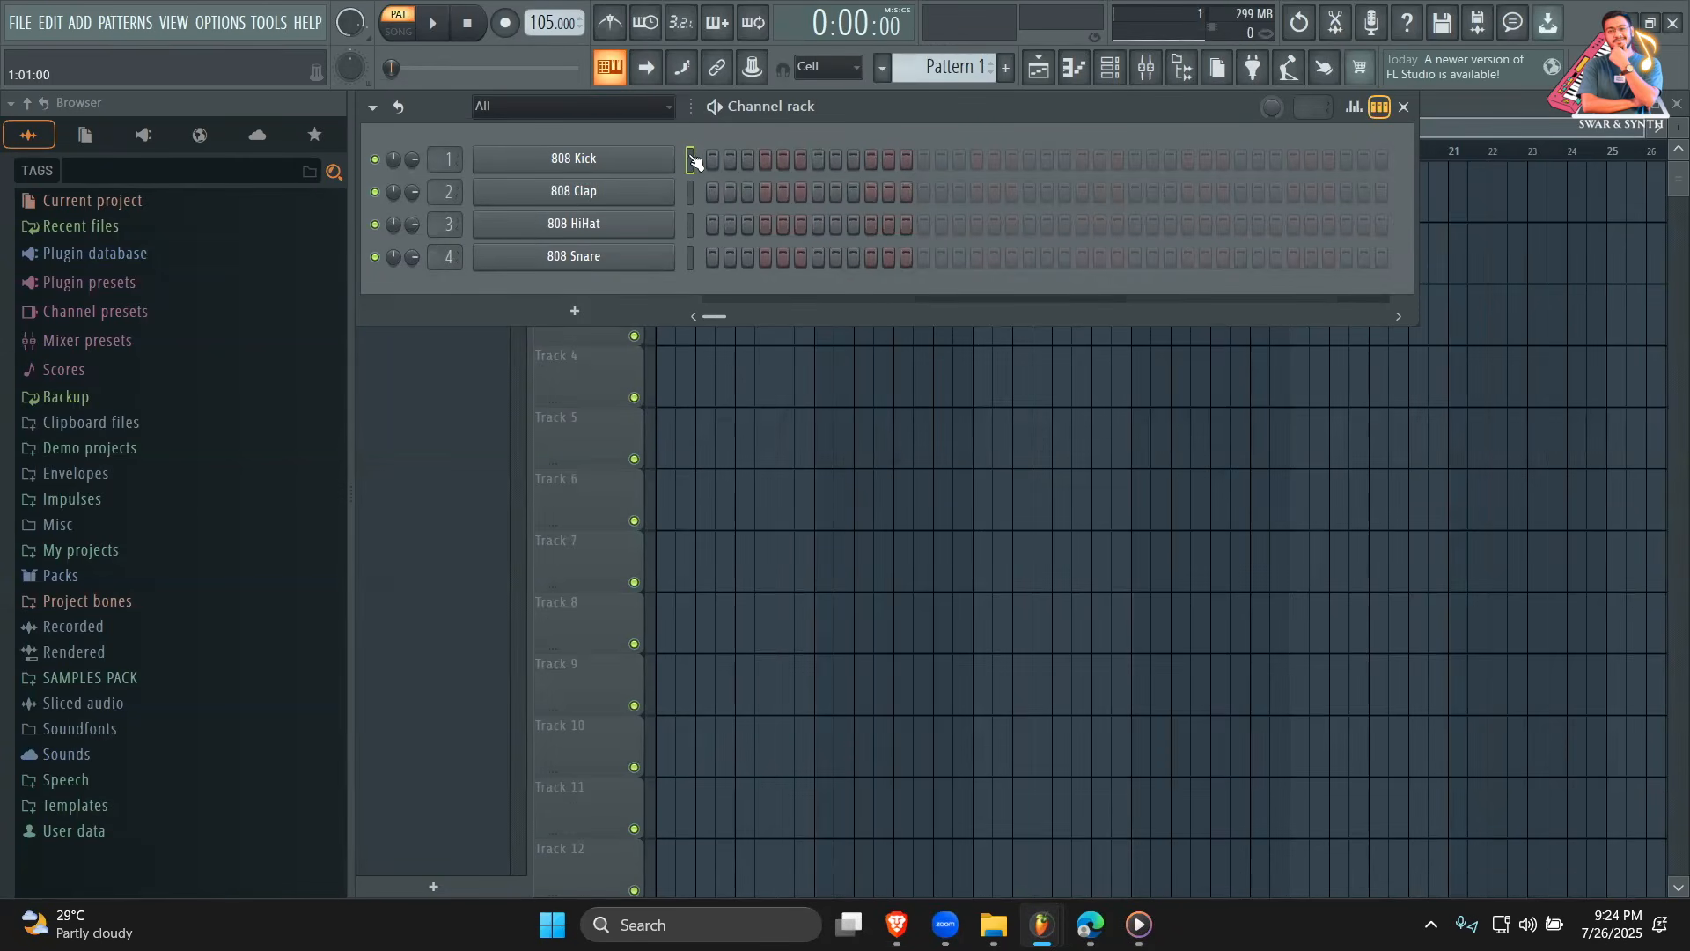
Set the project to 7 beats per bar and 4 steps per beat, and turn on the metronome.
click(209, 22)
click(233, 83)
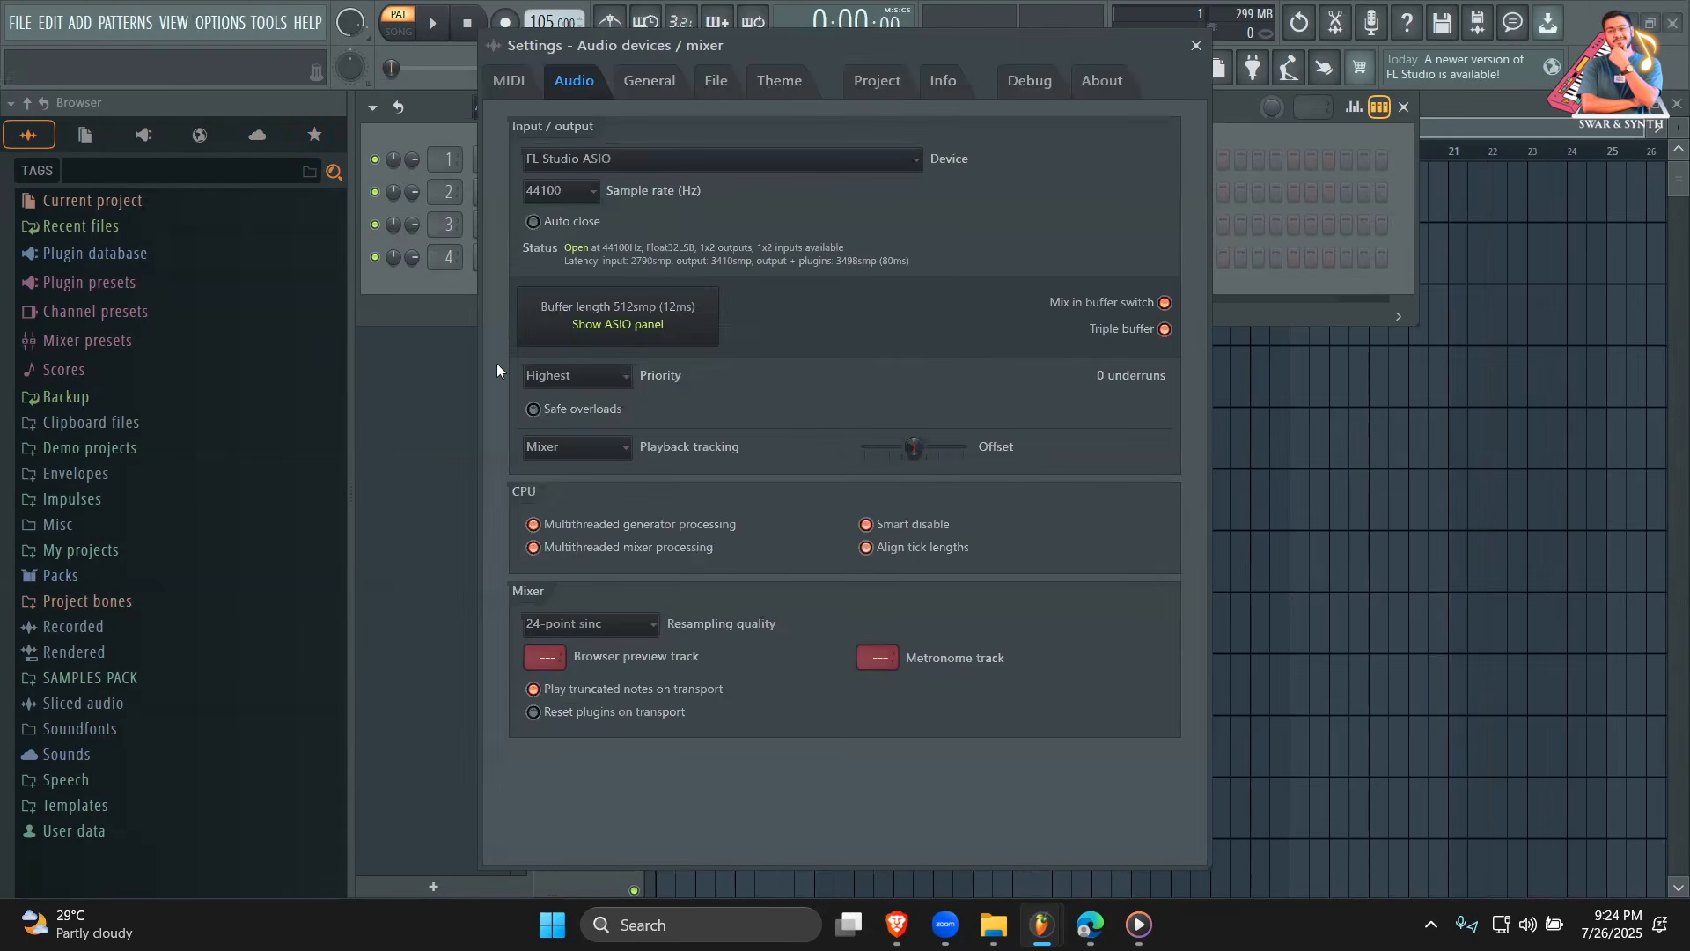
click(876, 80)
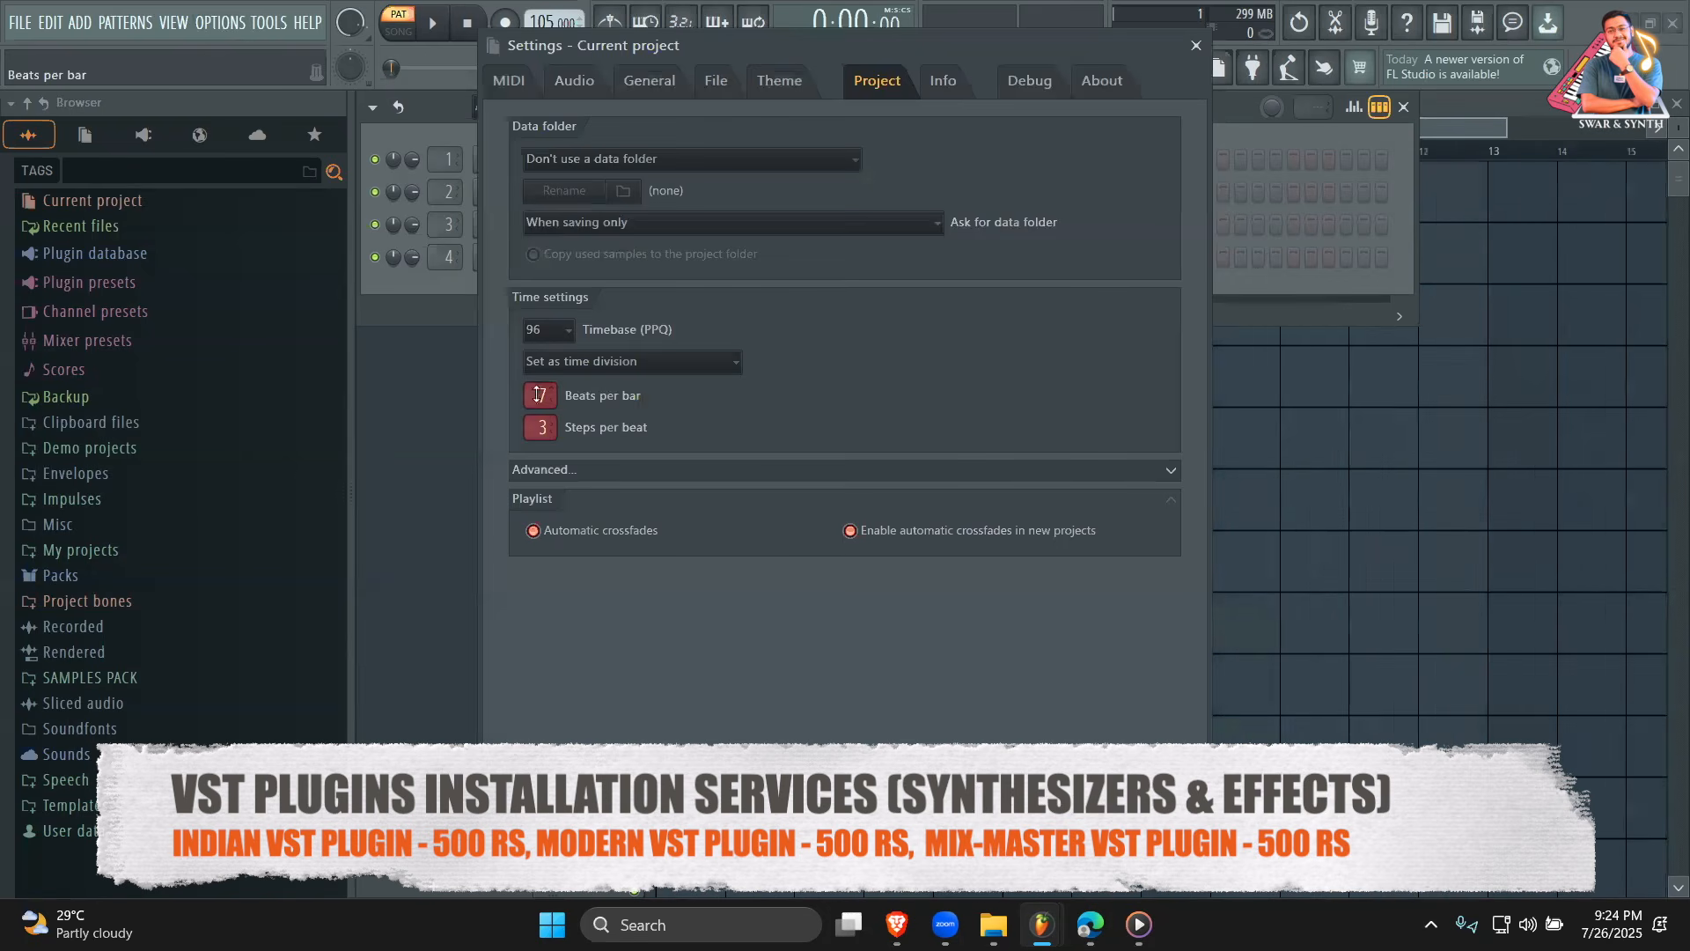
drag(542, 427, 542, 413)
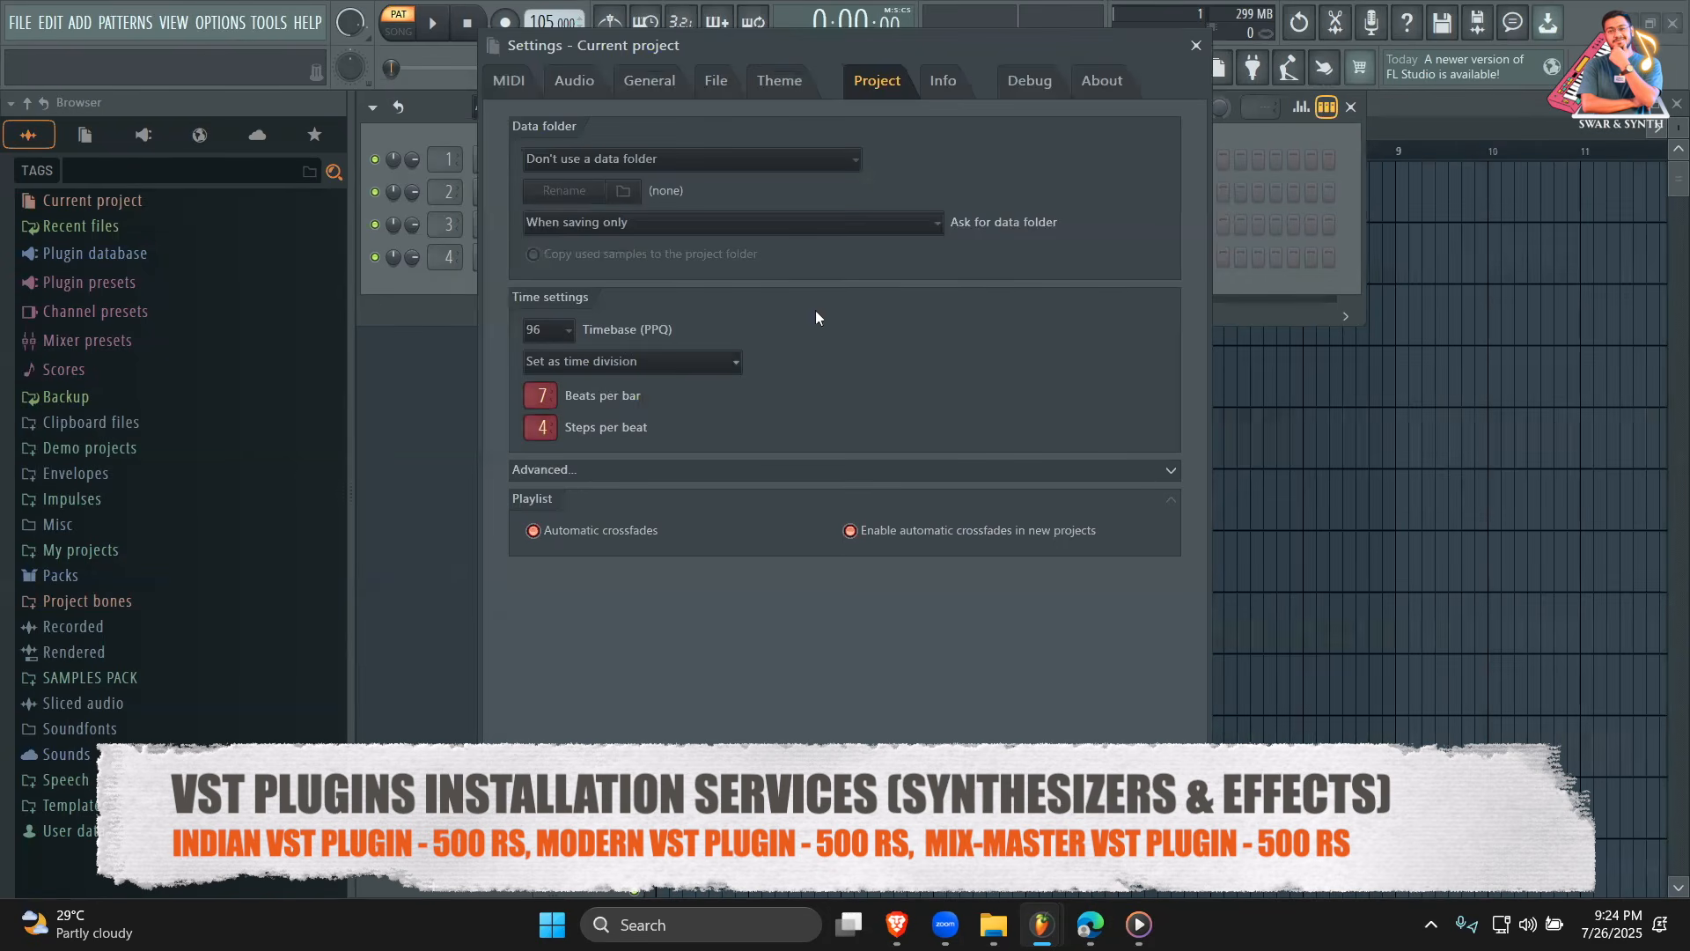
click(1196, 46)
click(609, 22)
In File Explorer, search the songs & music folder for "jaan meri" and play Jaan Meri Jaa Rahi Sanam from about 0:38.
mouse_move(1087, 920)
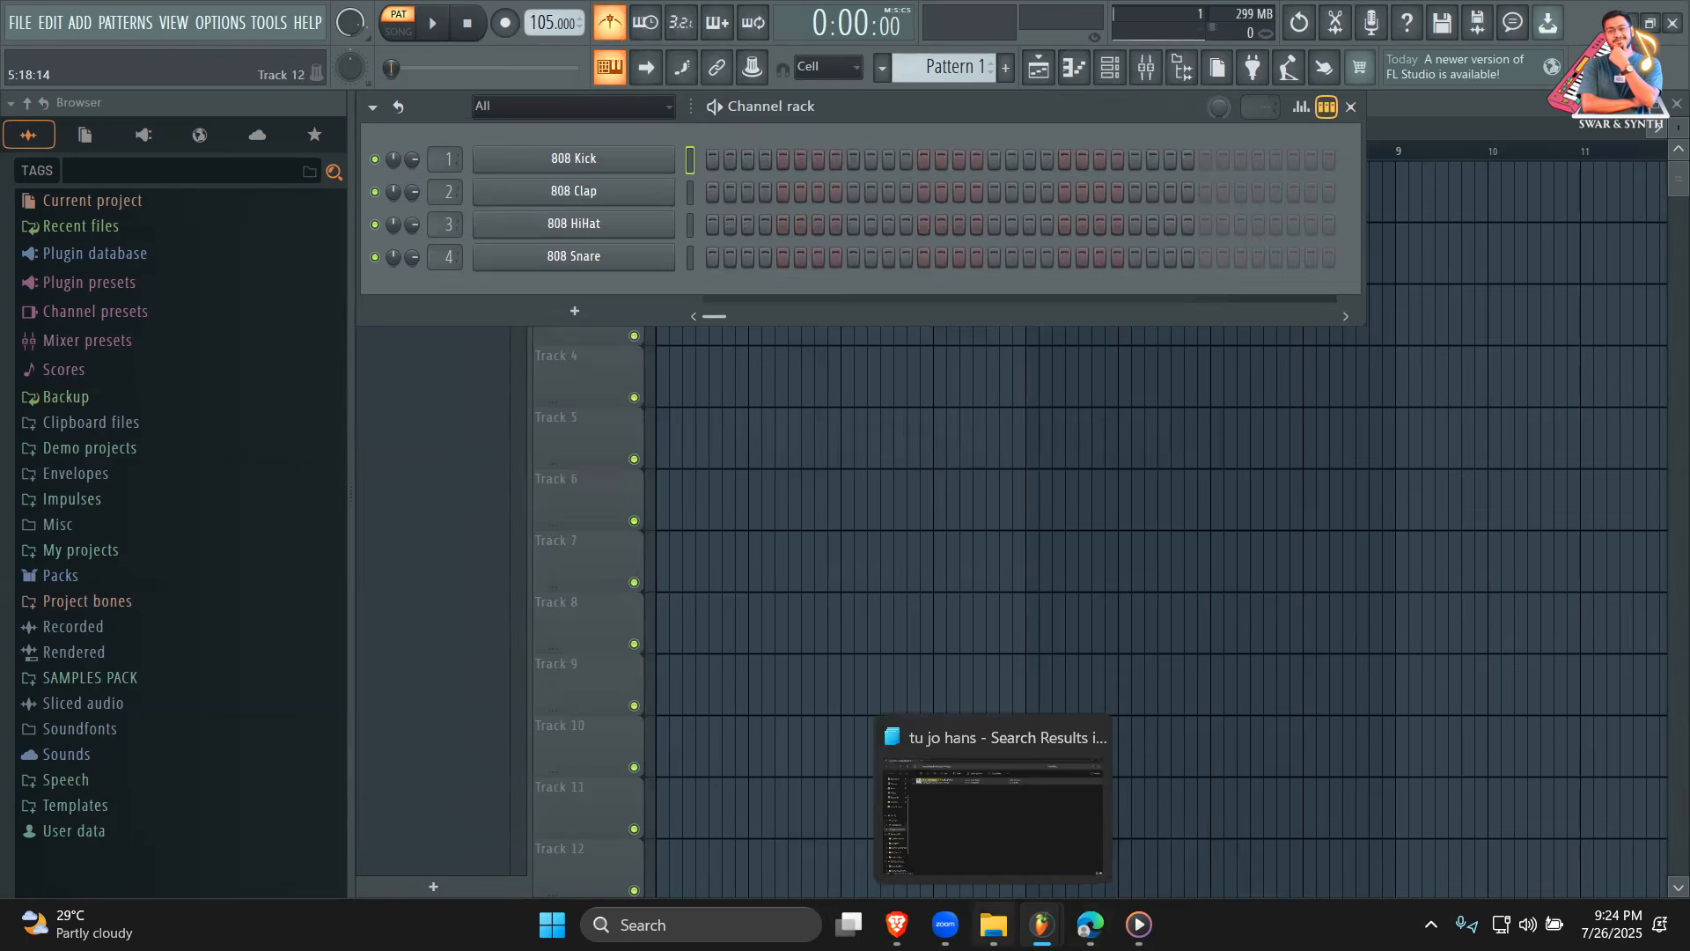
click(995, 920)
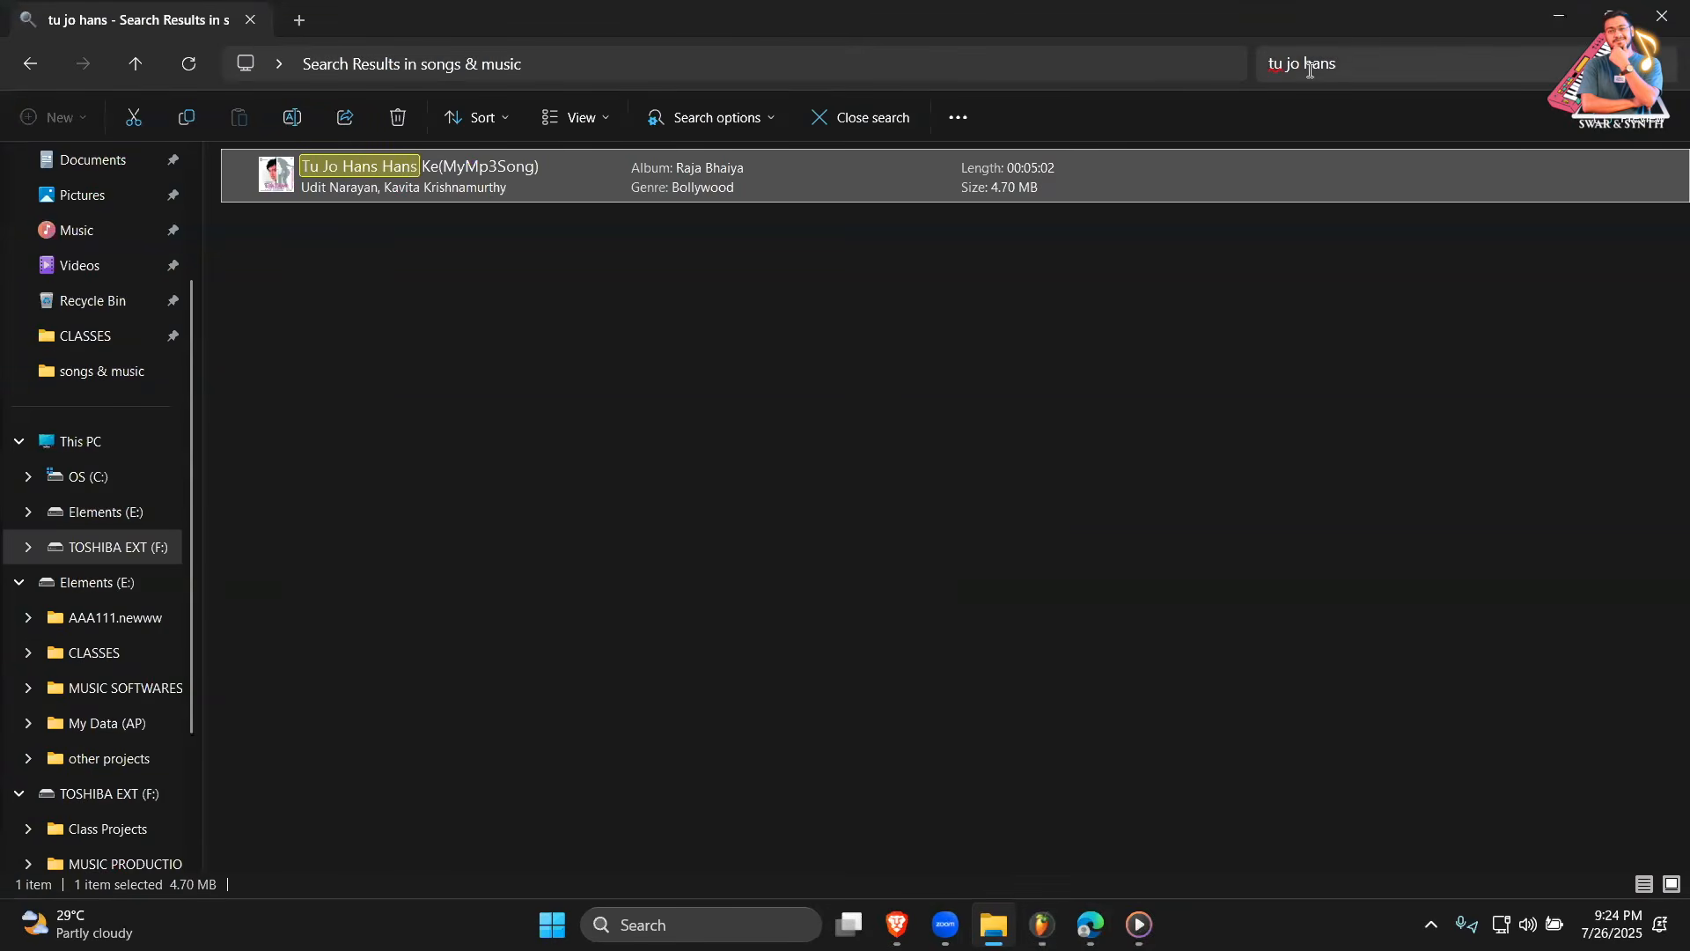
click(1371, 54)
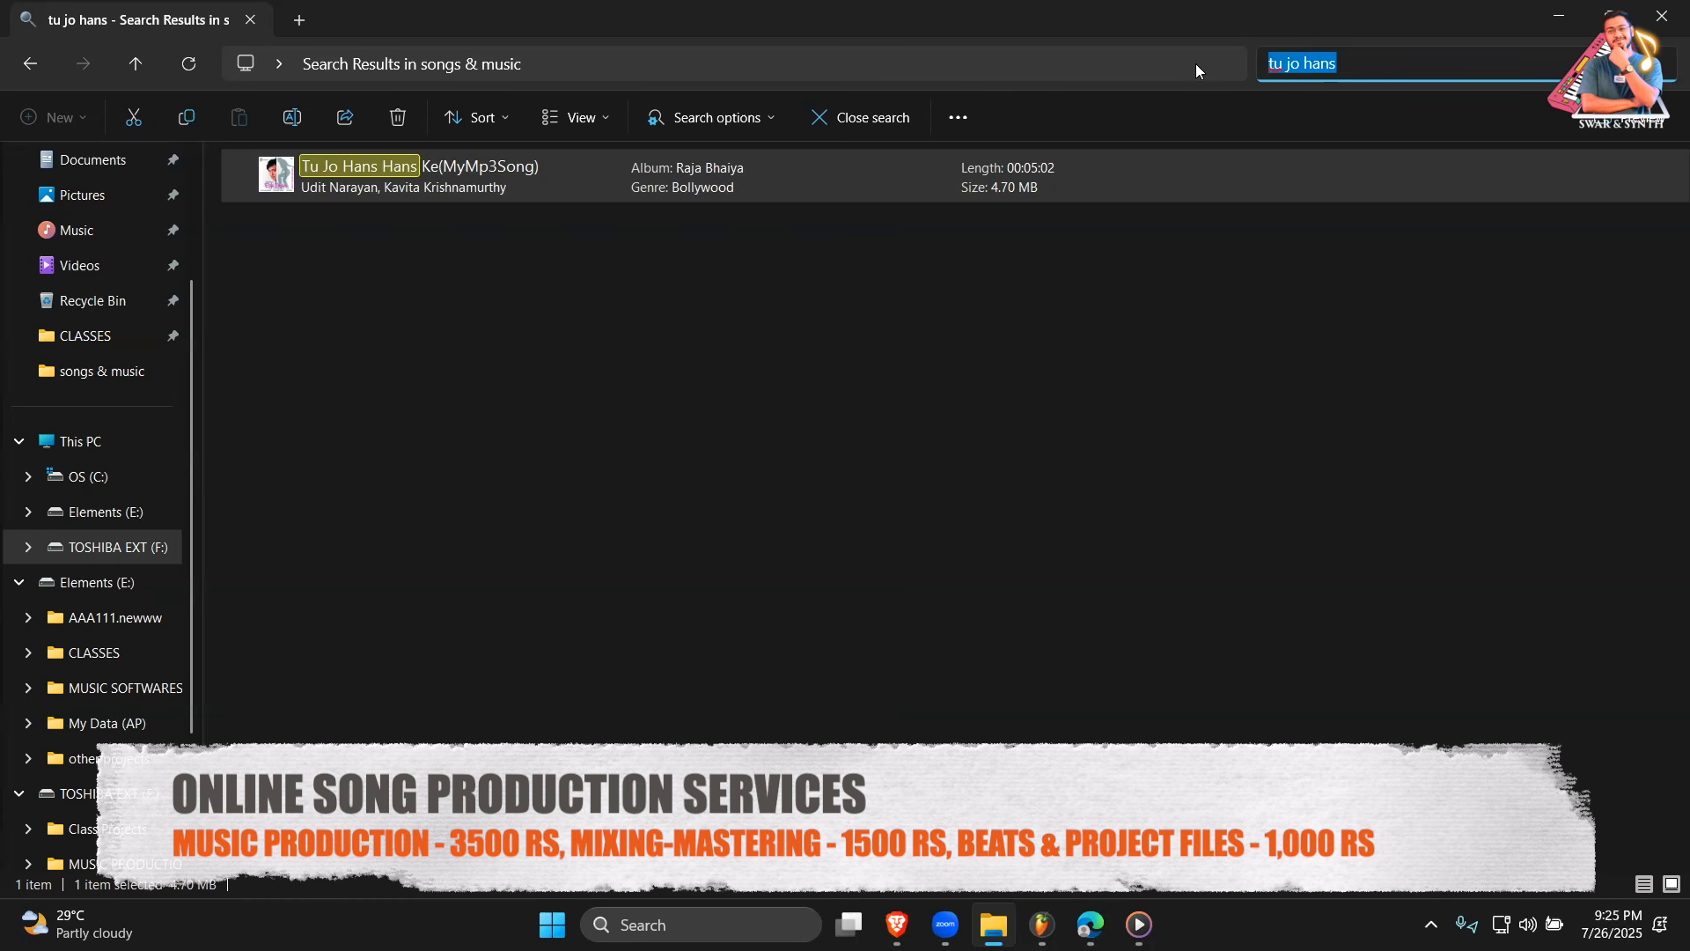
text(jaan)
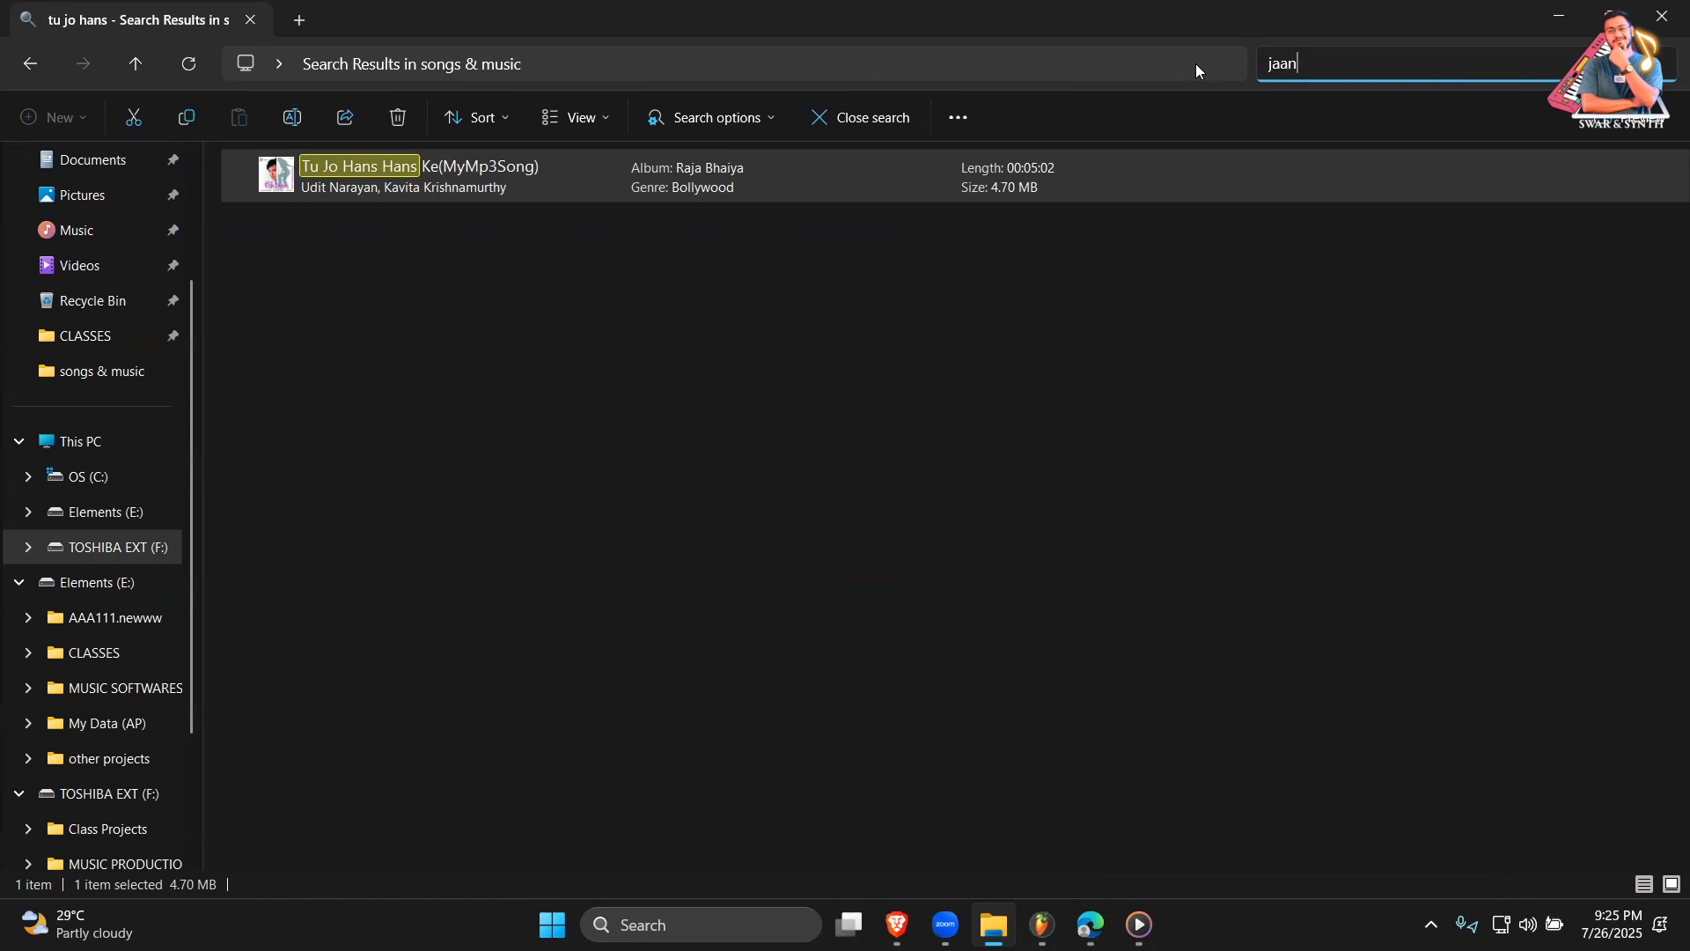
text( meri)
key(Return)
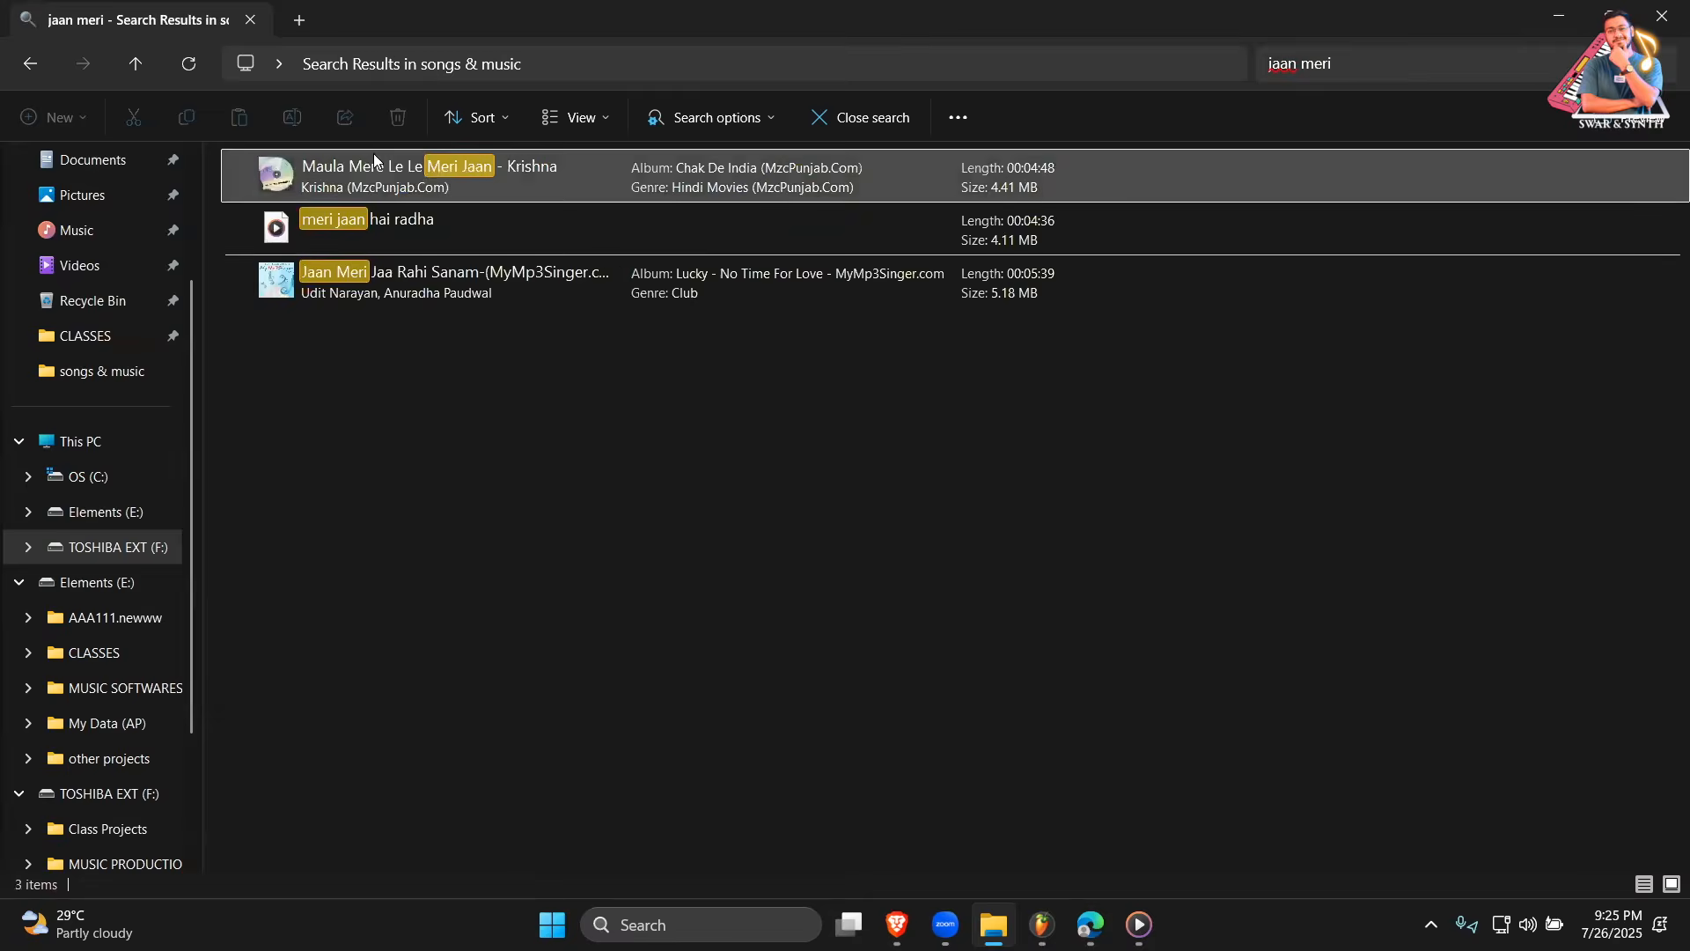
double_click(382, 292)
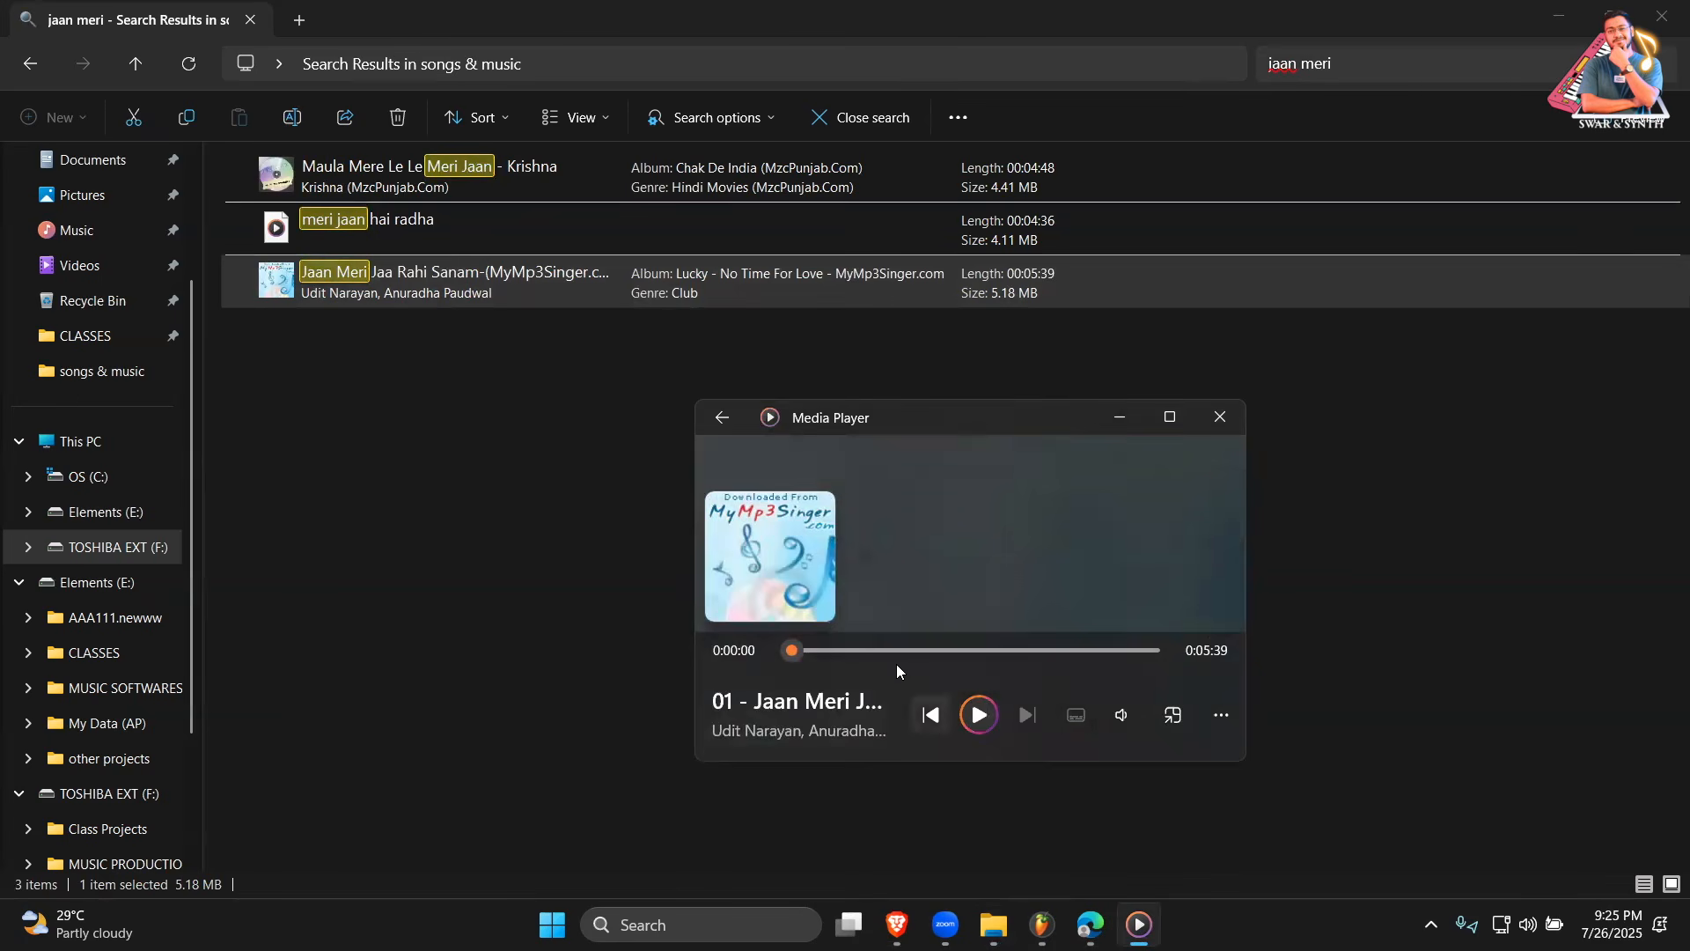
click(830, 650)
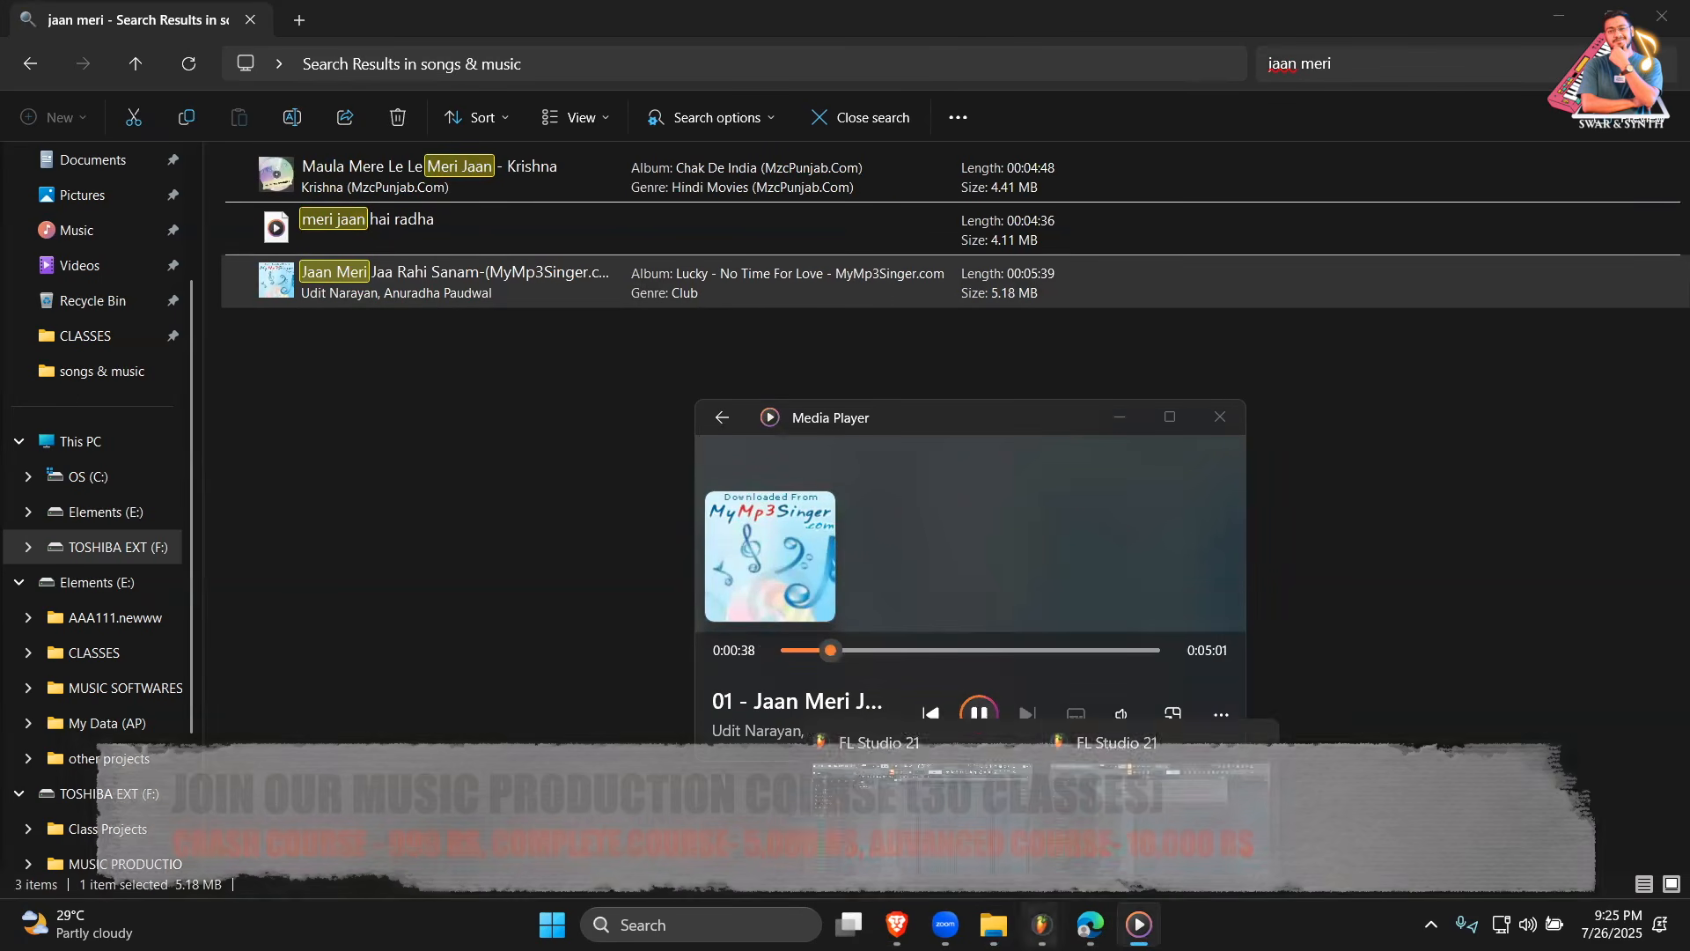
Switch to FL Studio and tap along with the song in the Tempo tapper to set the project tempo to 224 BPM.
click(1042, 922)
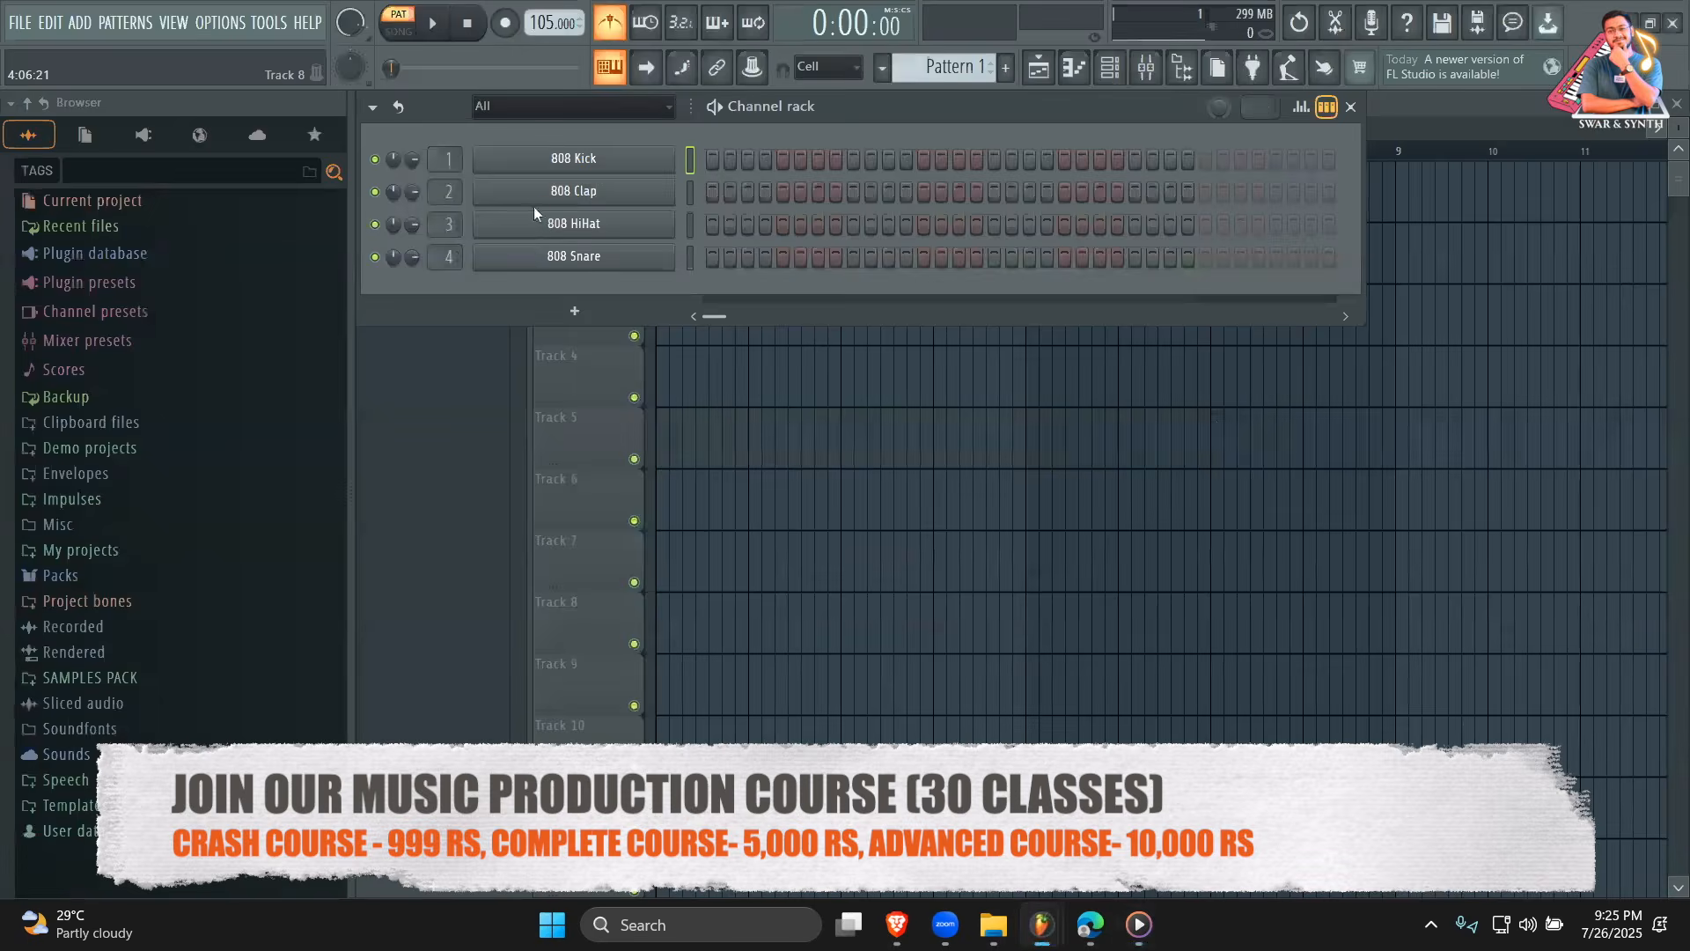
right_click(576, 26)
click(780, 39)
click(787, 340)
click(788, 340)
click(788, 340)
click(787, 340)
click(788, 340)
click(787, 339)
click(787, 340)
click(788, 340)
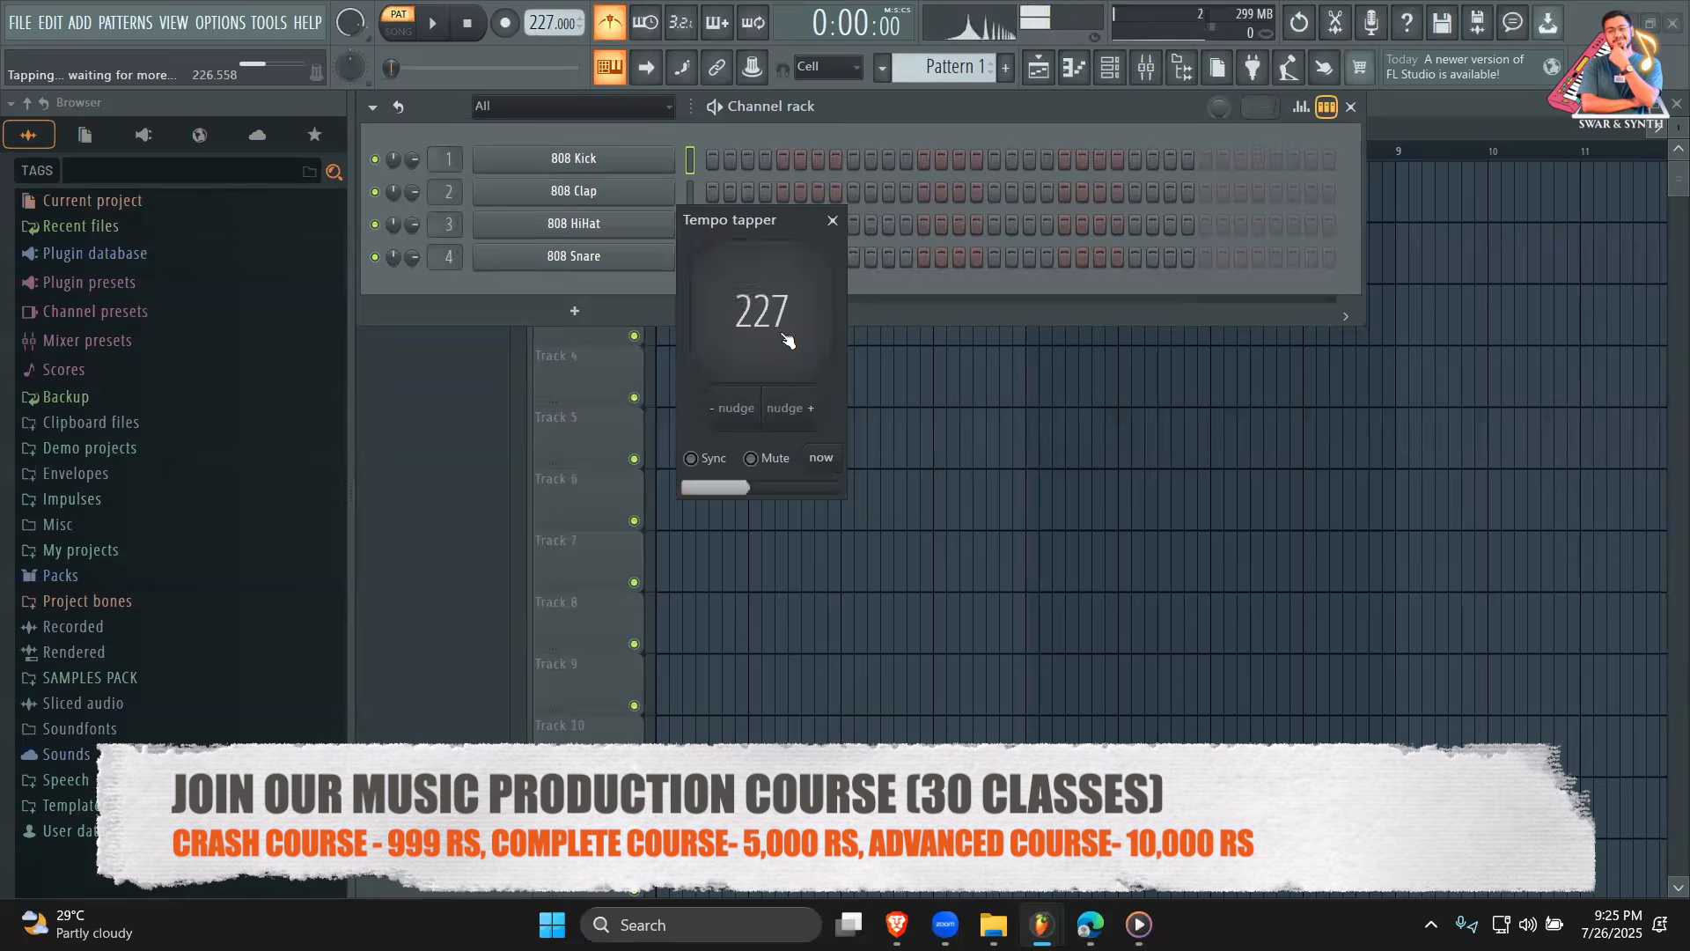
click(788, 340)
click(787, 339)
click(788, 340)
click(788, 340)
click(788, 340)
click(788, 340)
click(788, 340)
click(787, 339)
click(788, 340)
click(787, 339)
click(788, 340)
click(787, 339)
click(788, 339)
click(788, 340)
click(787, 339)
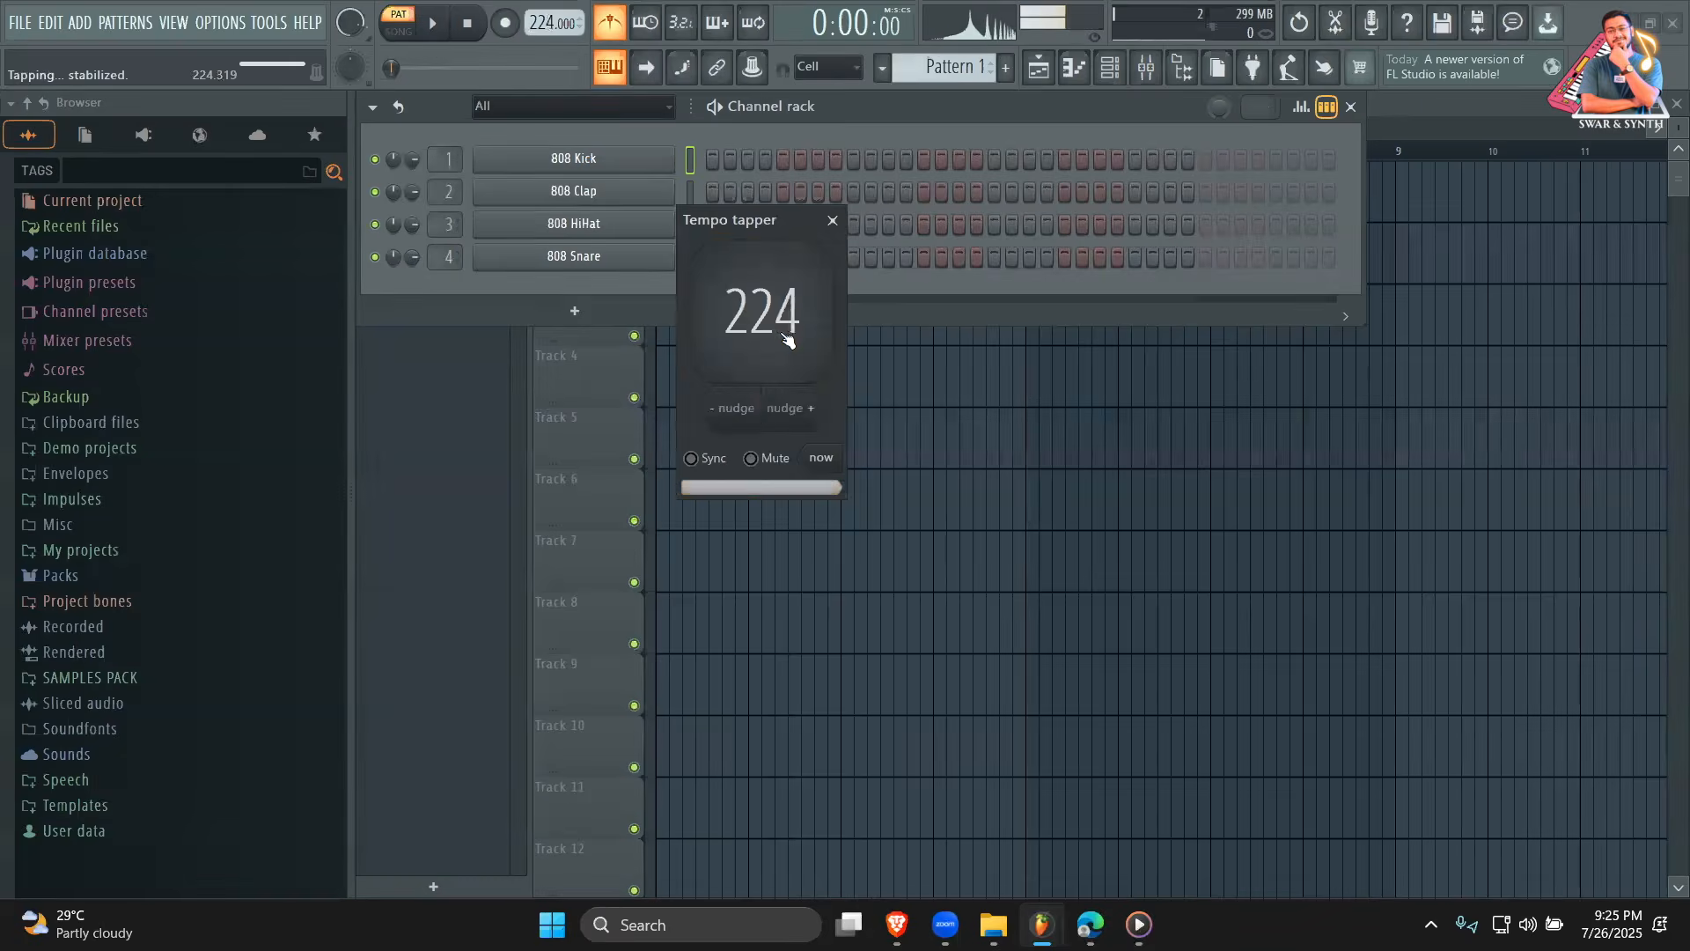
click(787, 340)
click(788, 340)
click(787, 340)
click(788, 339)
click(787, 340)
click(788, 340)
click(788, 339)
click(788, 339)
click(785, 335)
click(785, 335)
click(831, 221)
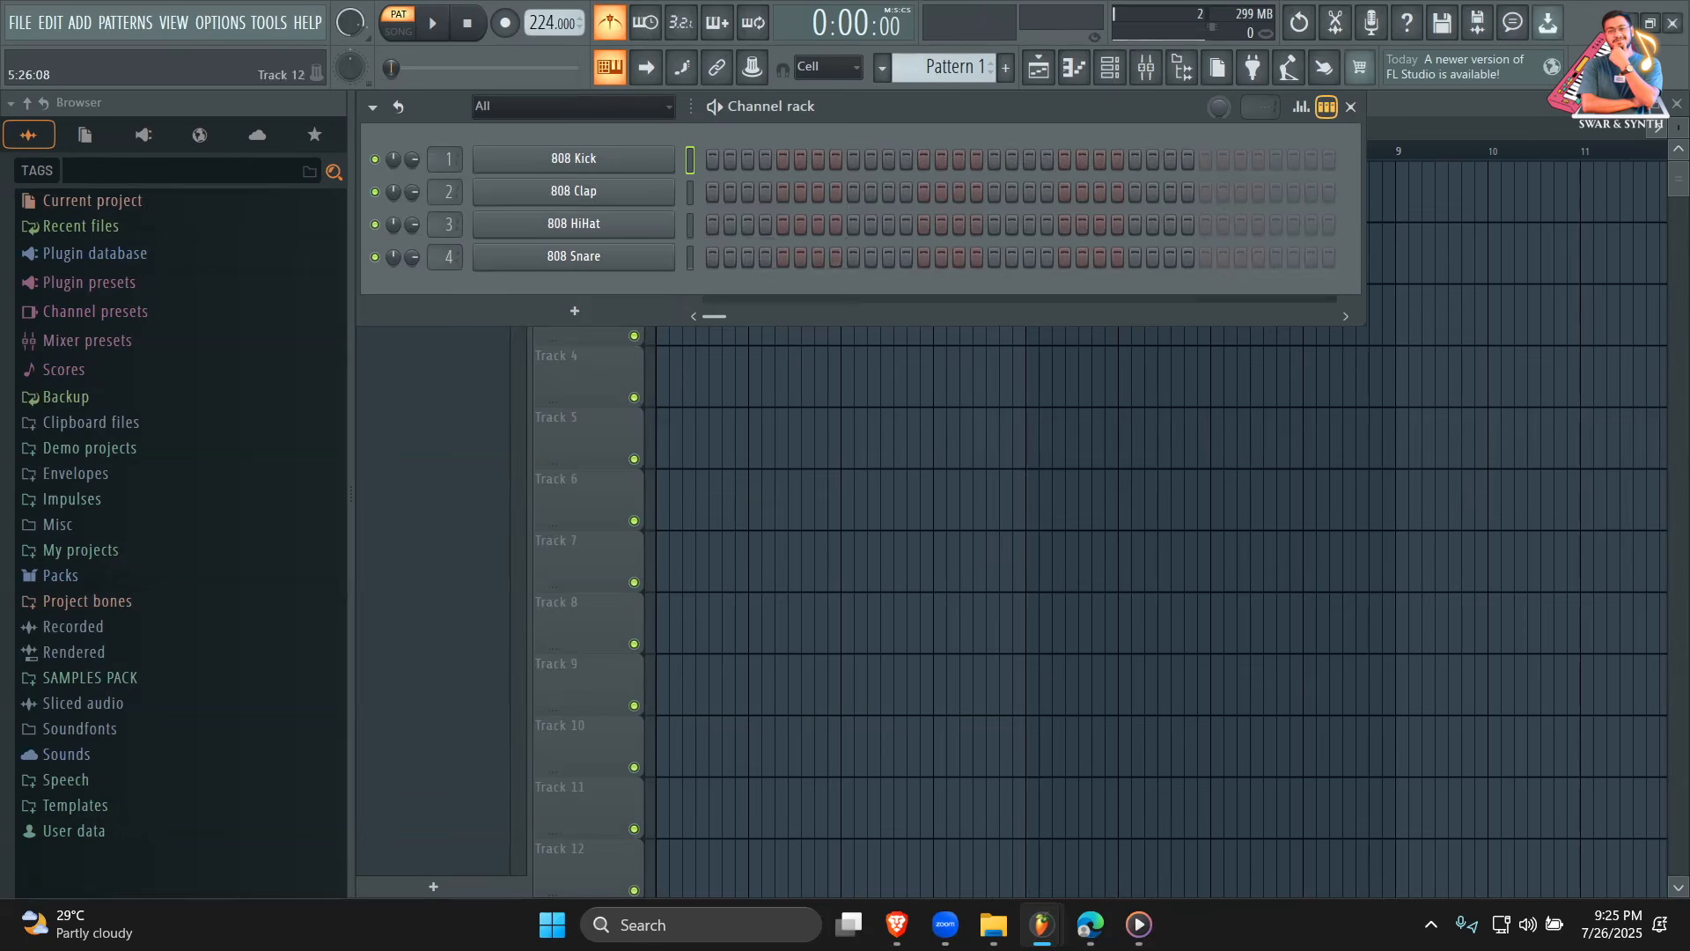
Audition the seven-beat metronome count at the tapped tempo and compare it with the song in Media Player.
key(space)
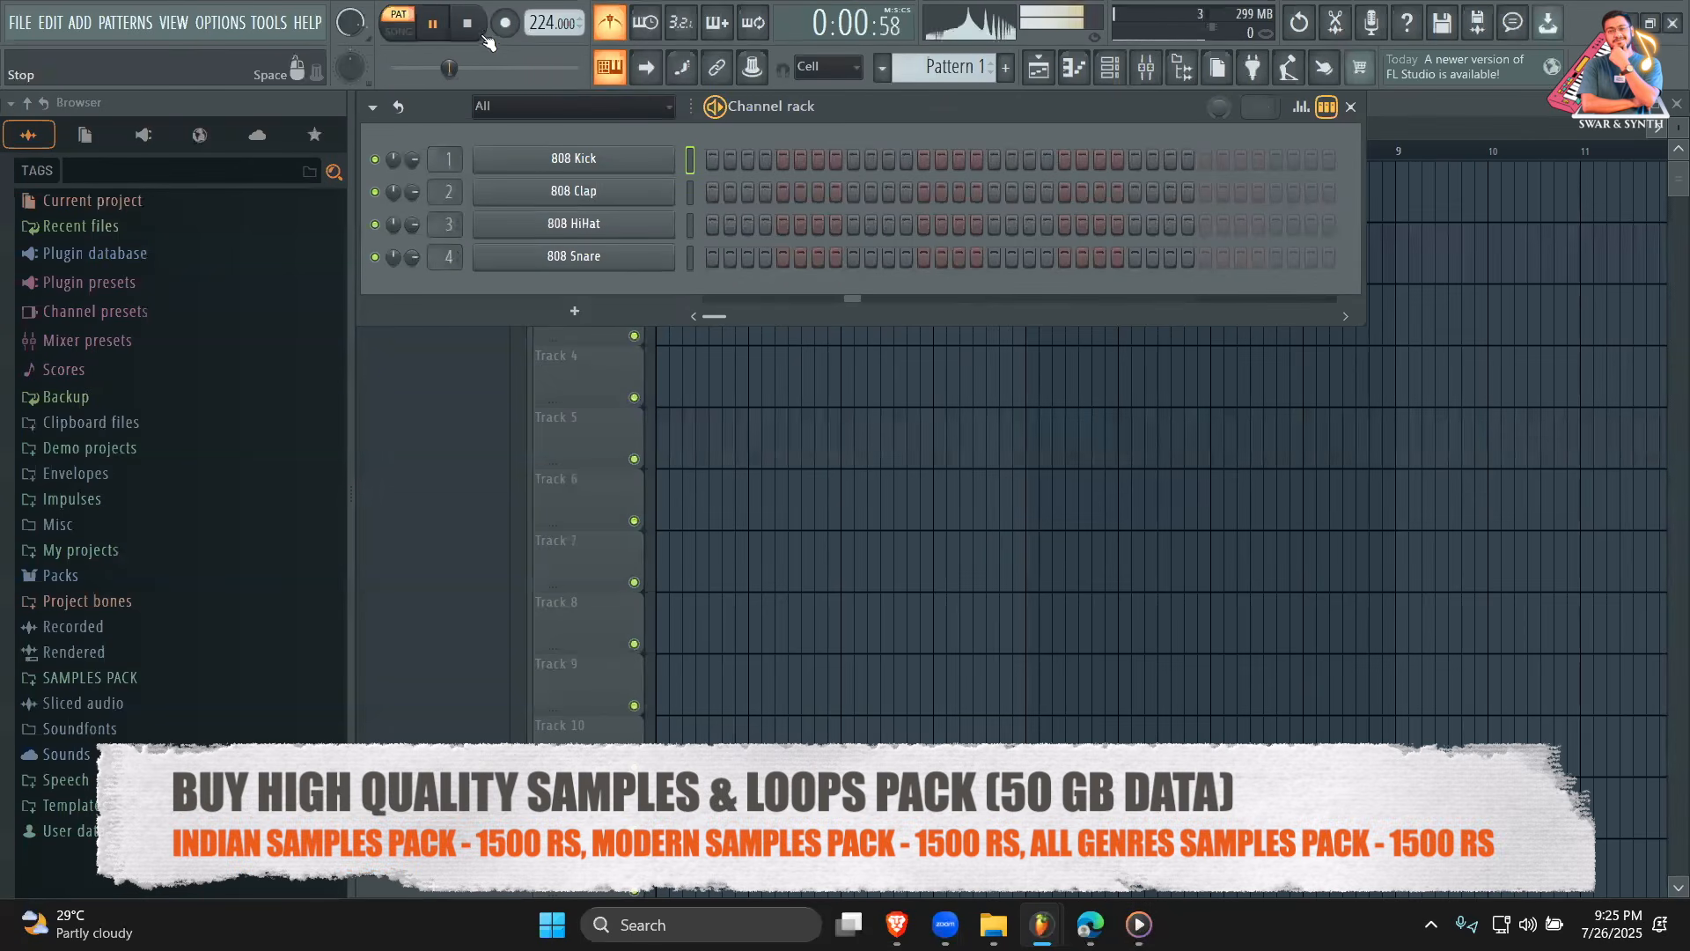
key(space)
click(1139, 924)
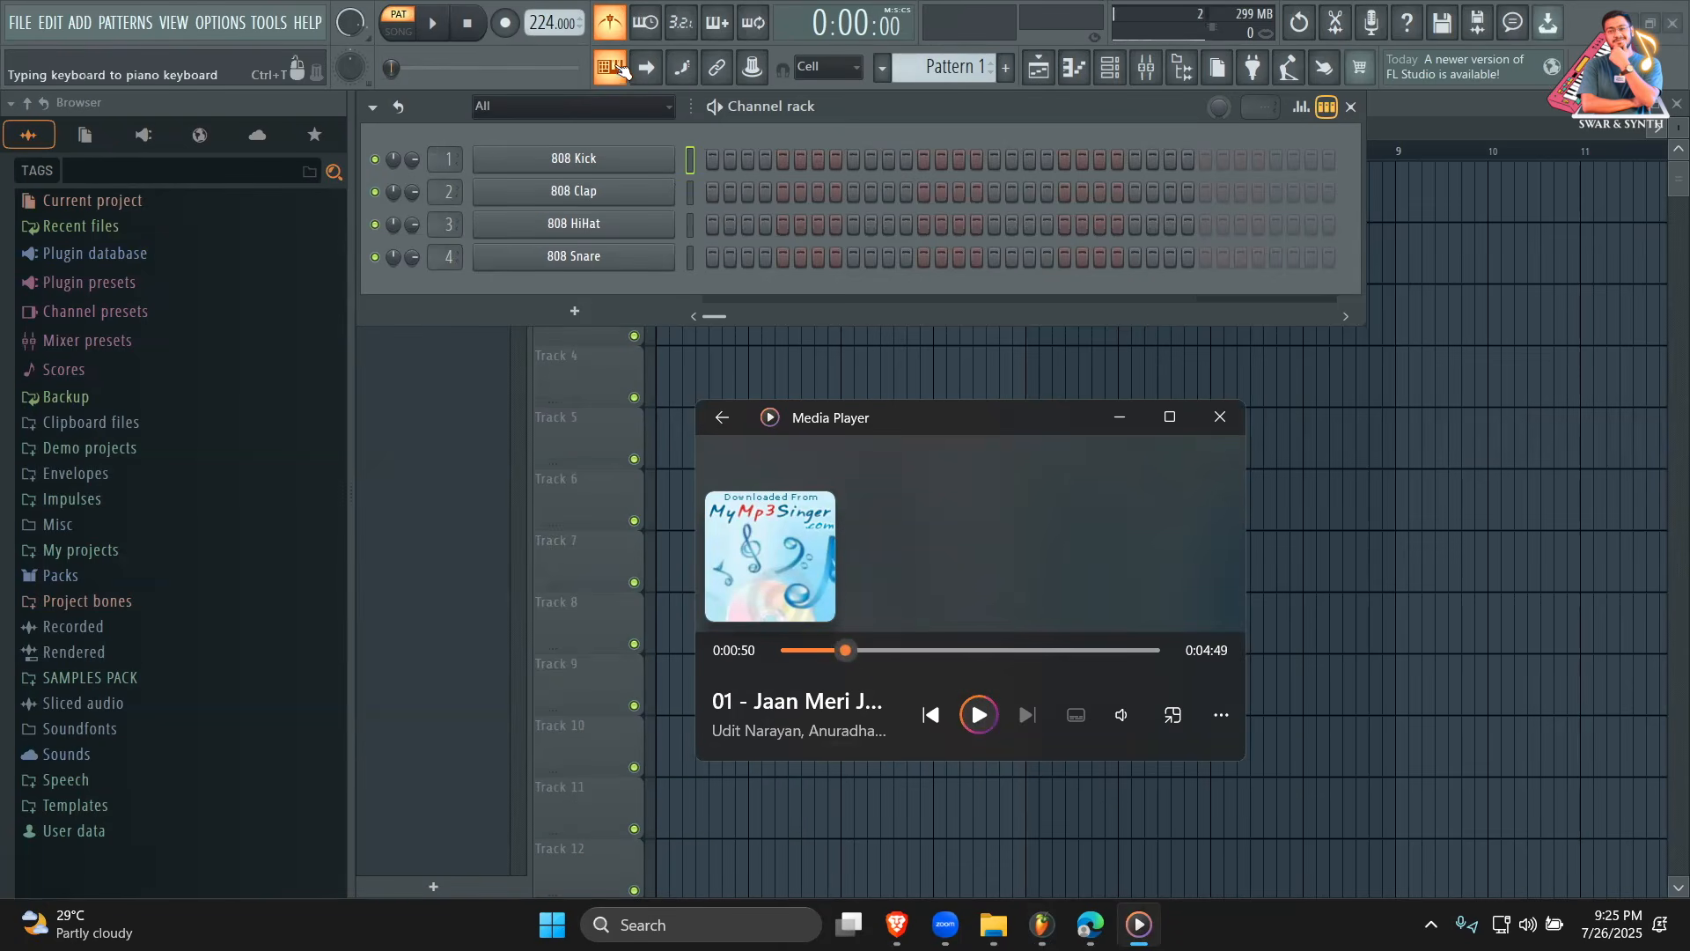
click(432, 23)
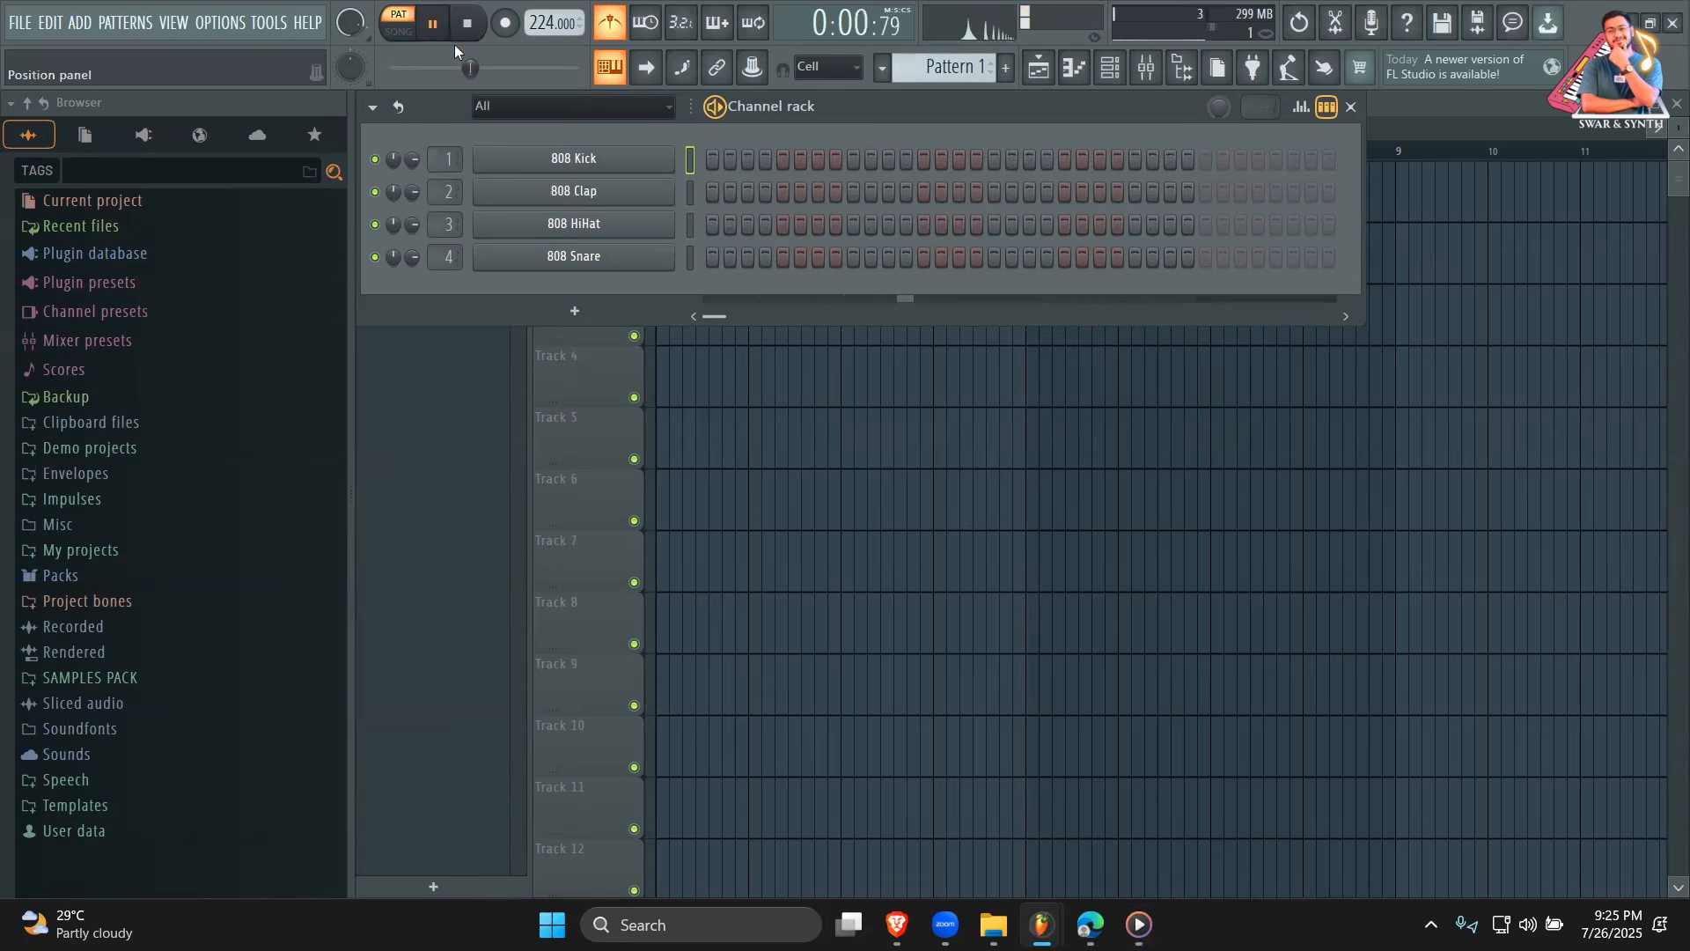
click(467, 24)
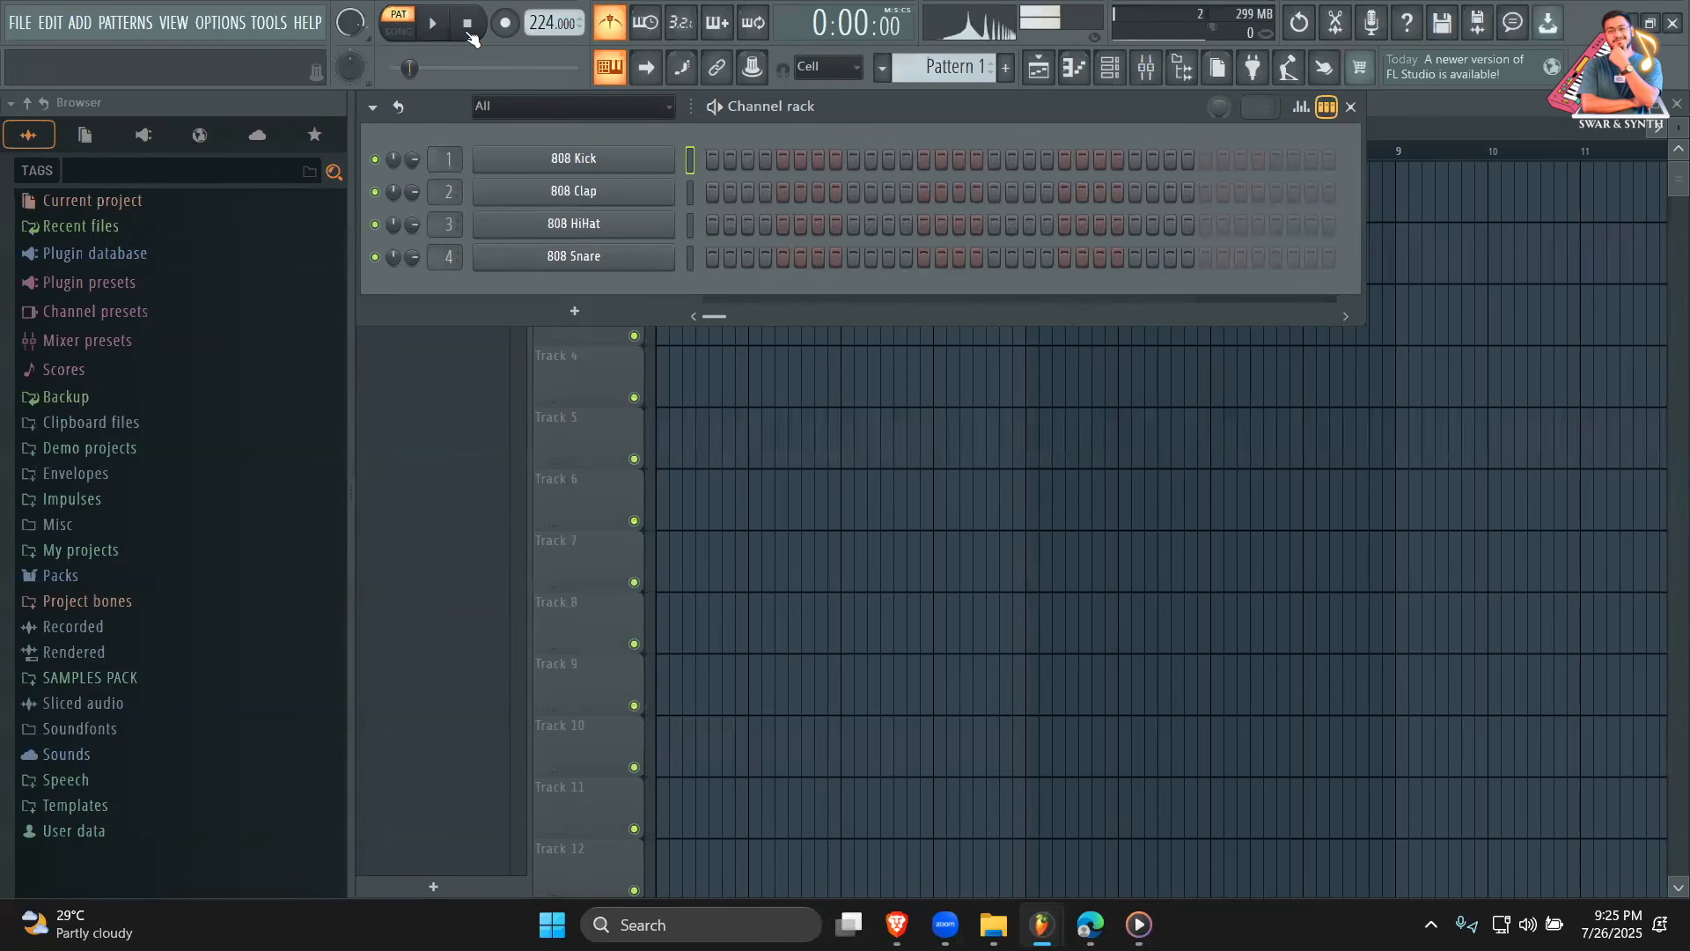
click(1139, 919)
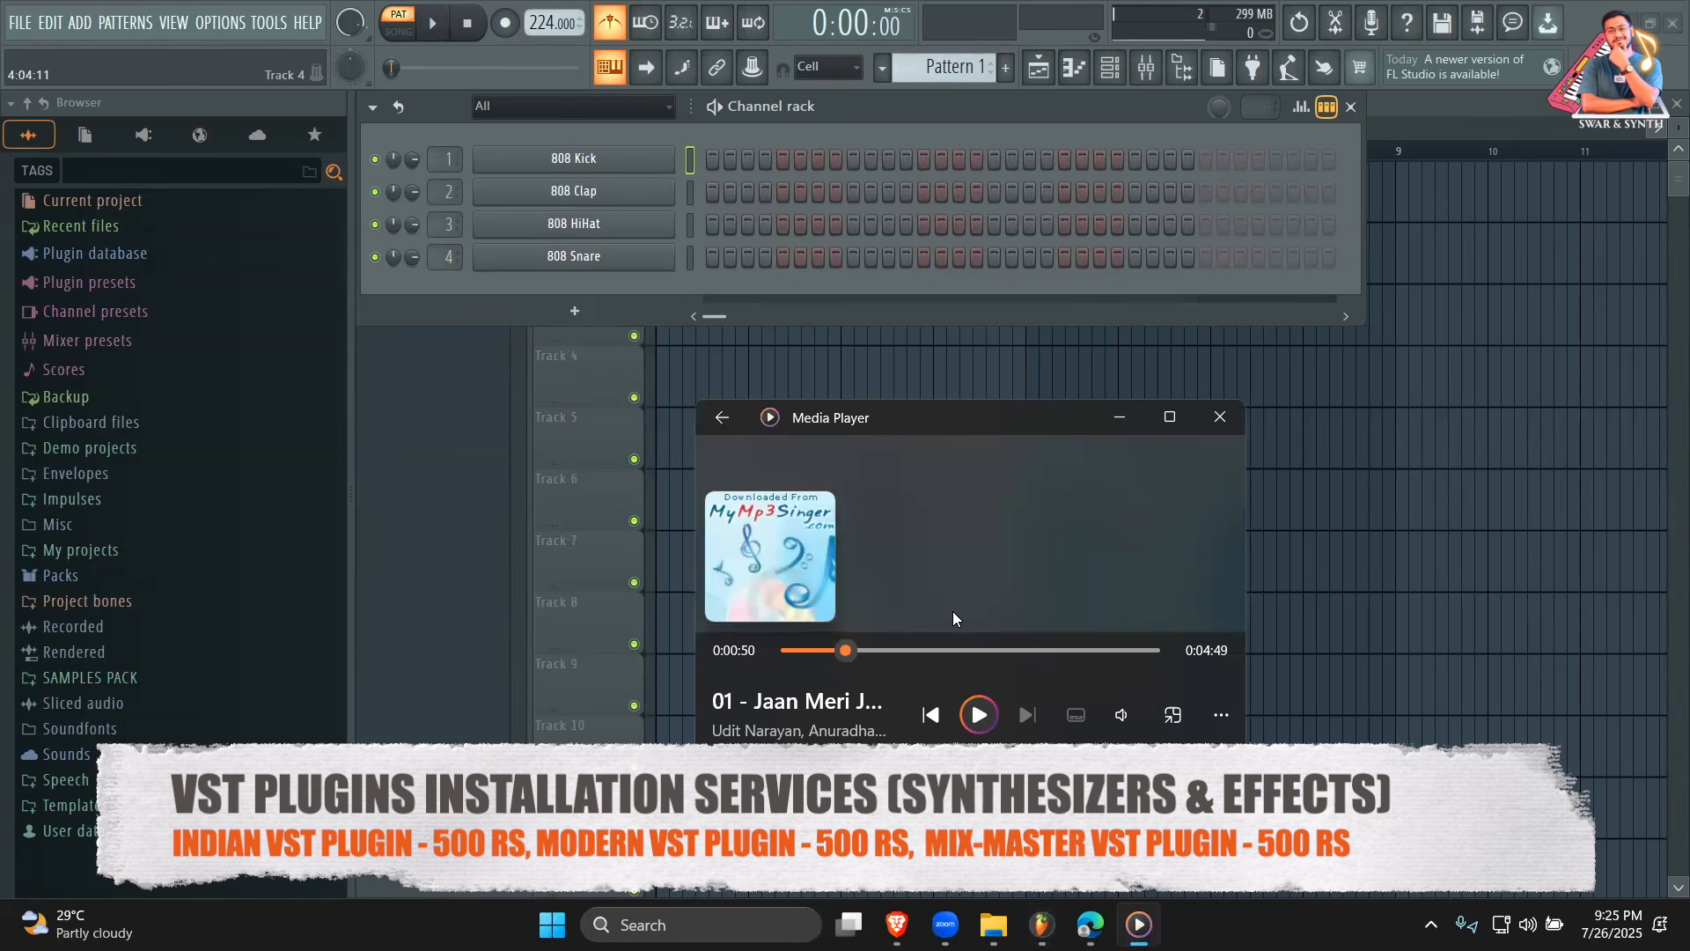
click(834, 134)
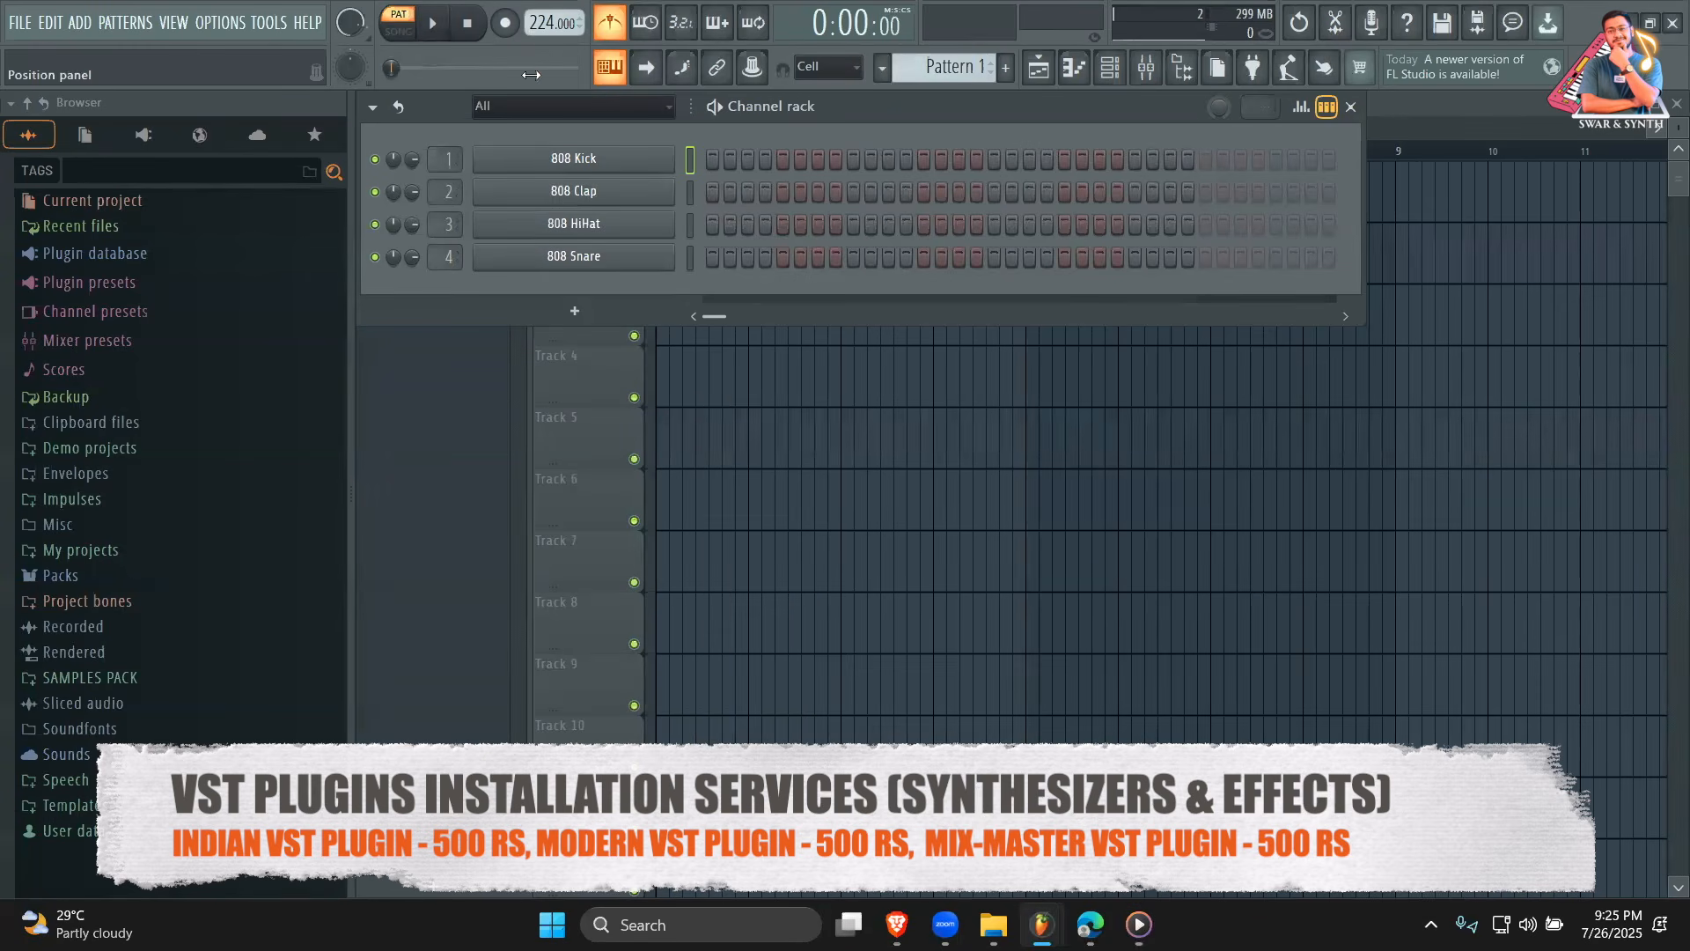
During playback, place the 808 Kick on steps 1 and 13 and the 808 Clap on steps 9 and 21, with the metronome turned off.
key(space)
click(712, 159)
click(783, 192)
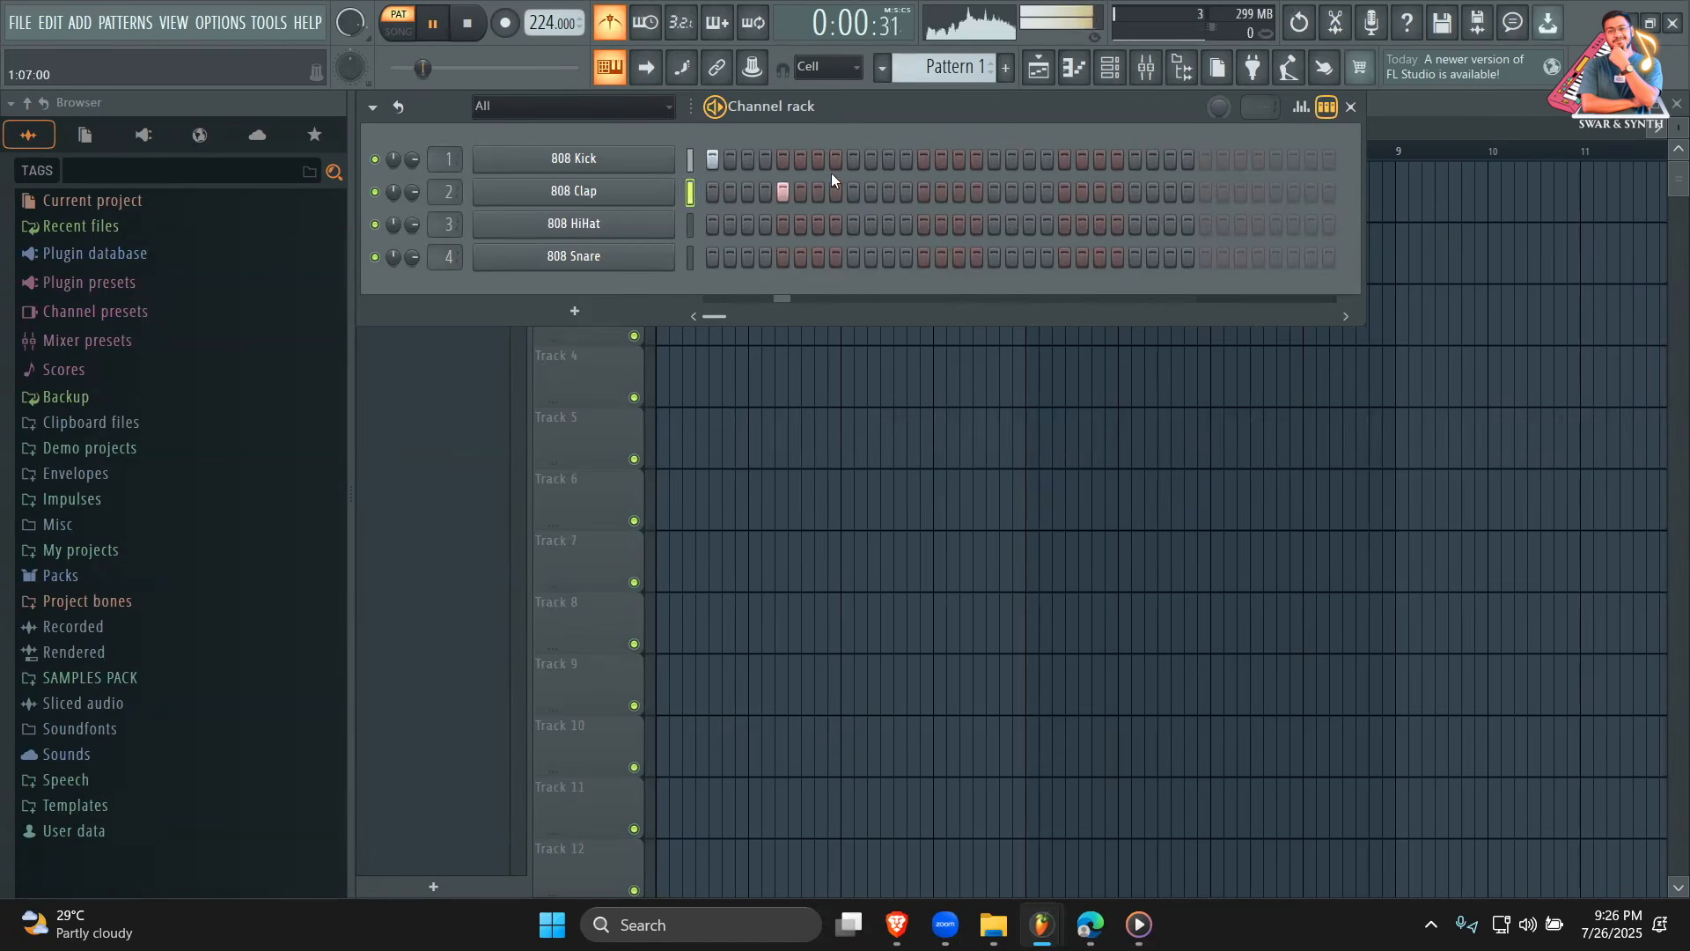
click(782, 192)
click(853, 192)
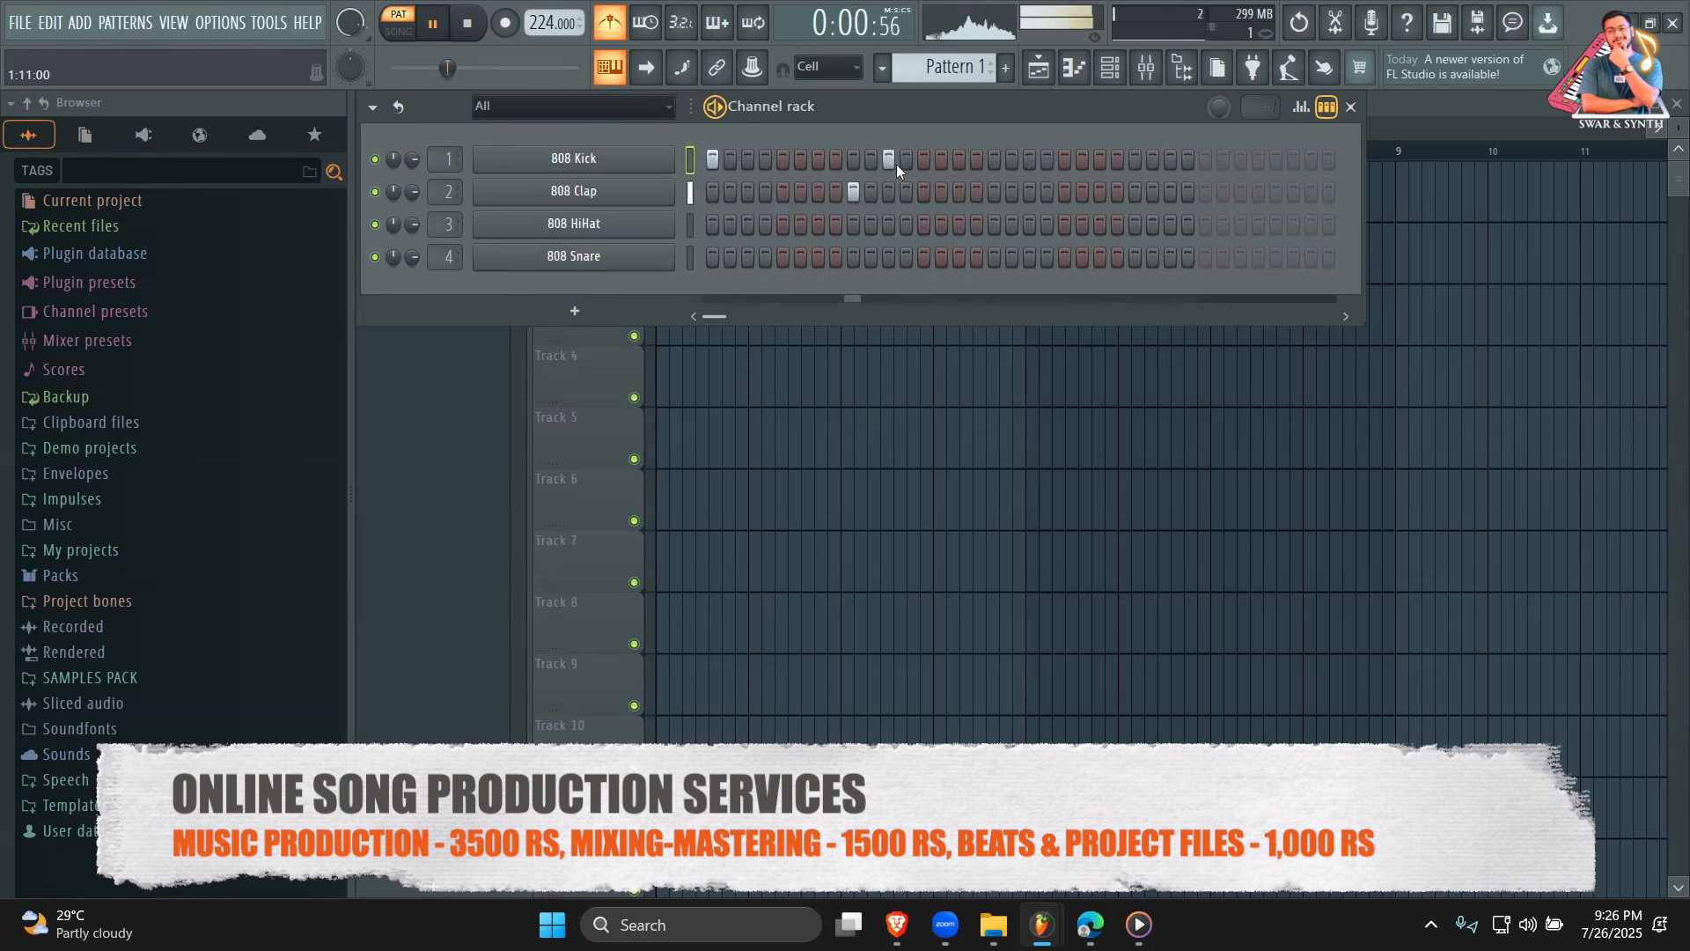
click(923, 160)
key(space)
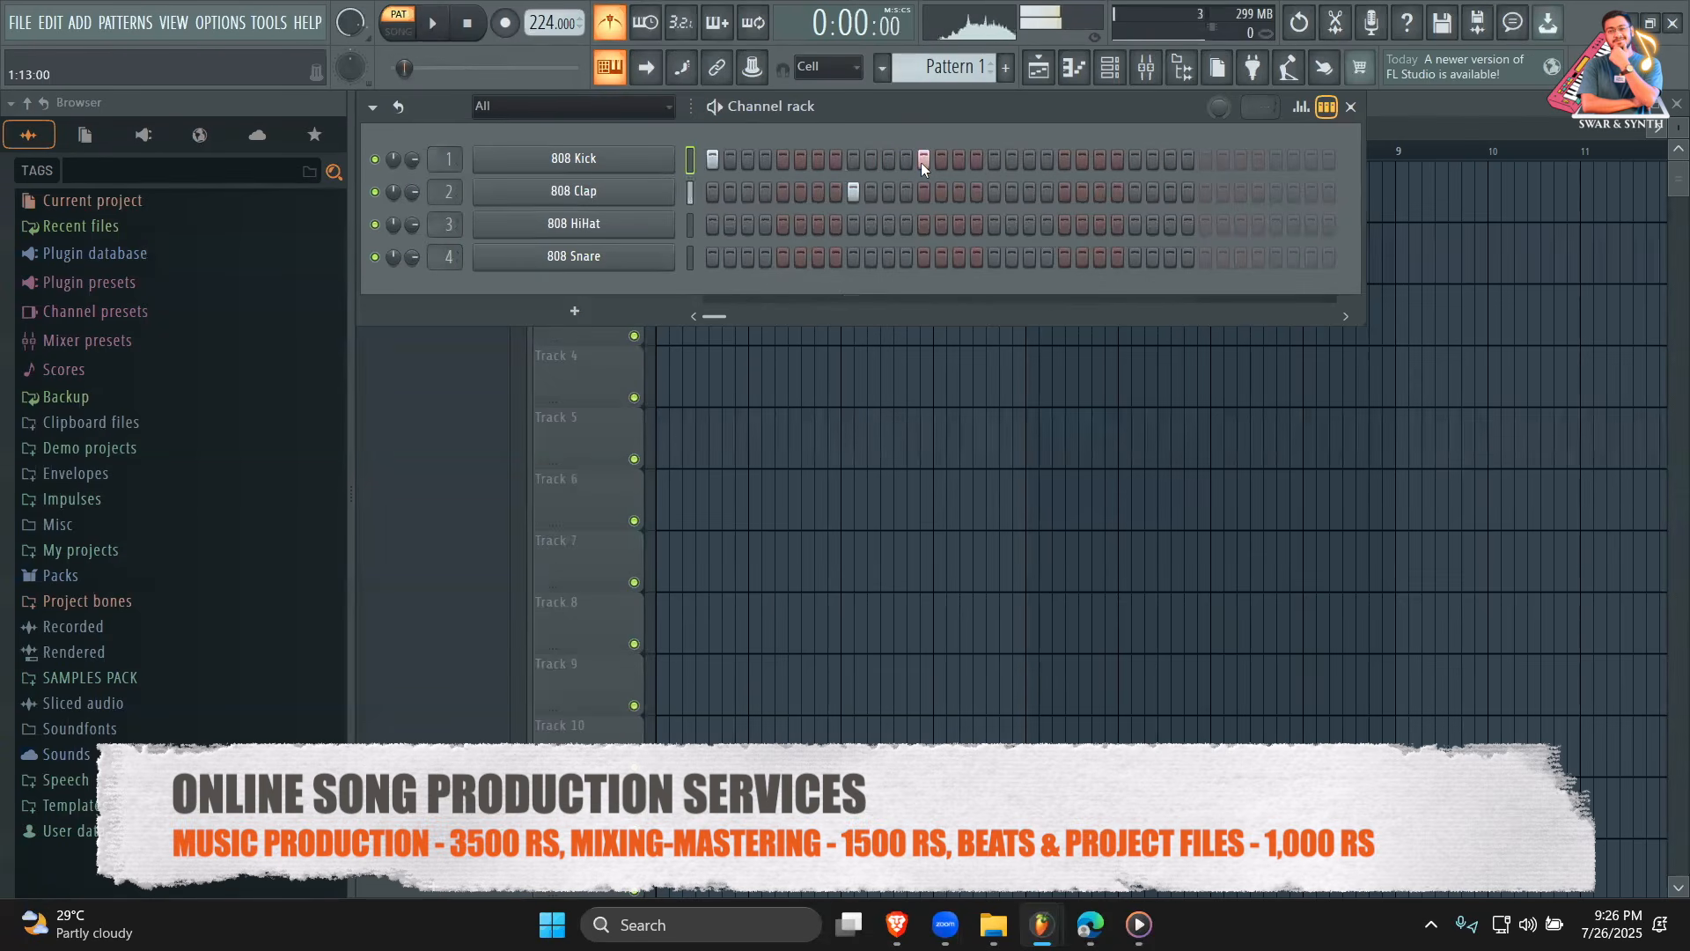
key(space)
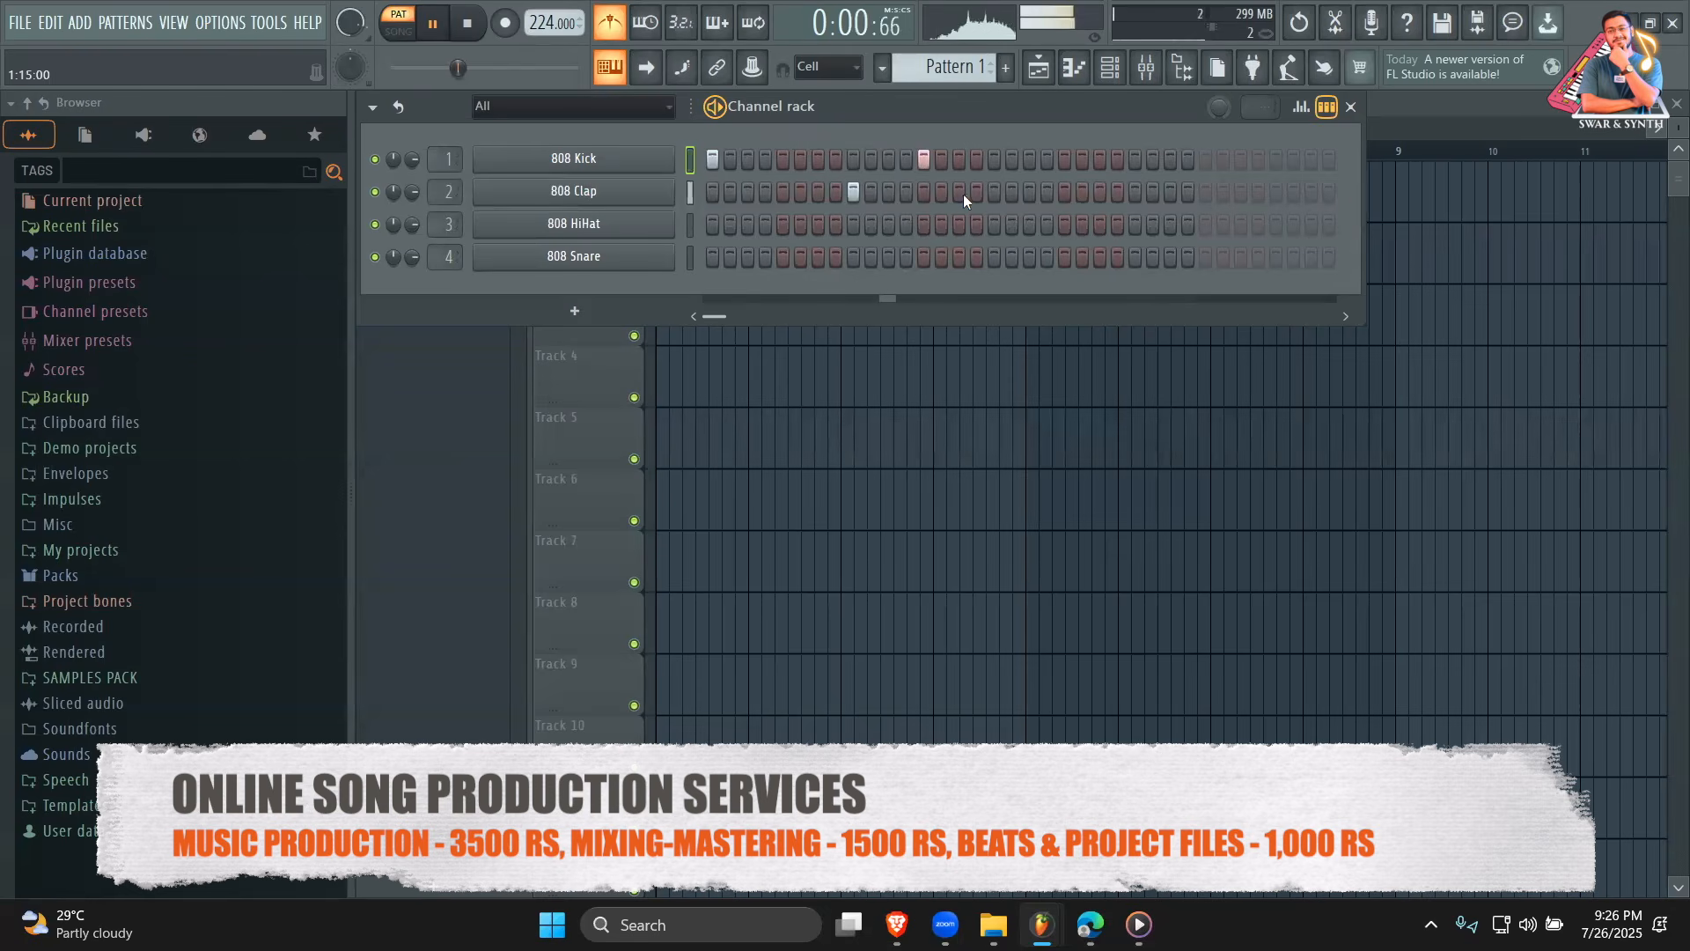
click(1079, 192)
click(1066, 193)
right_click(1079, 194)
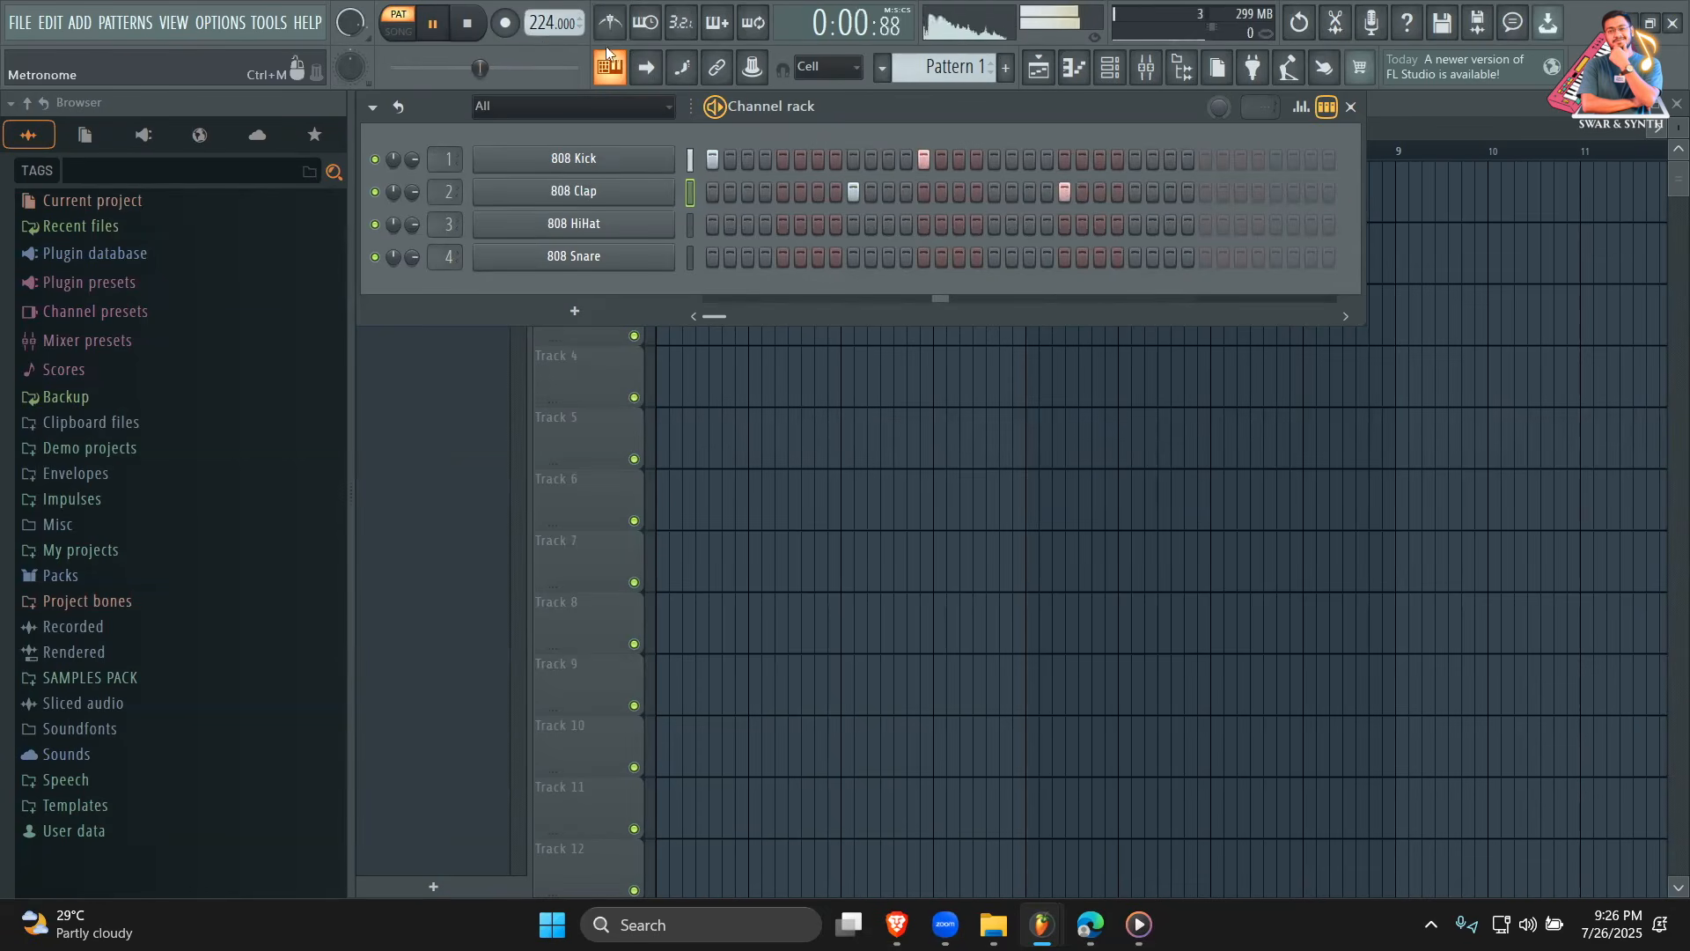
Add 808 HiHat hits on every fourth step: 1, 5, 9, 13, 17, 21 and 25.
key(space)
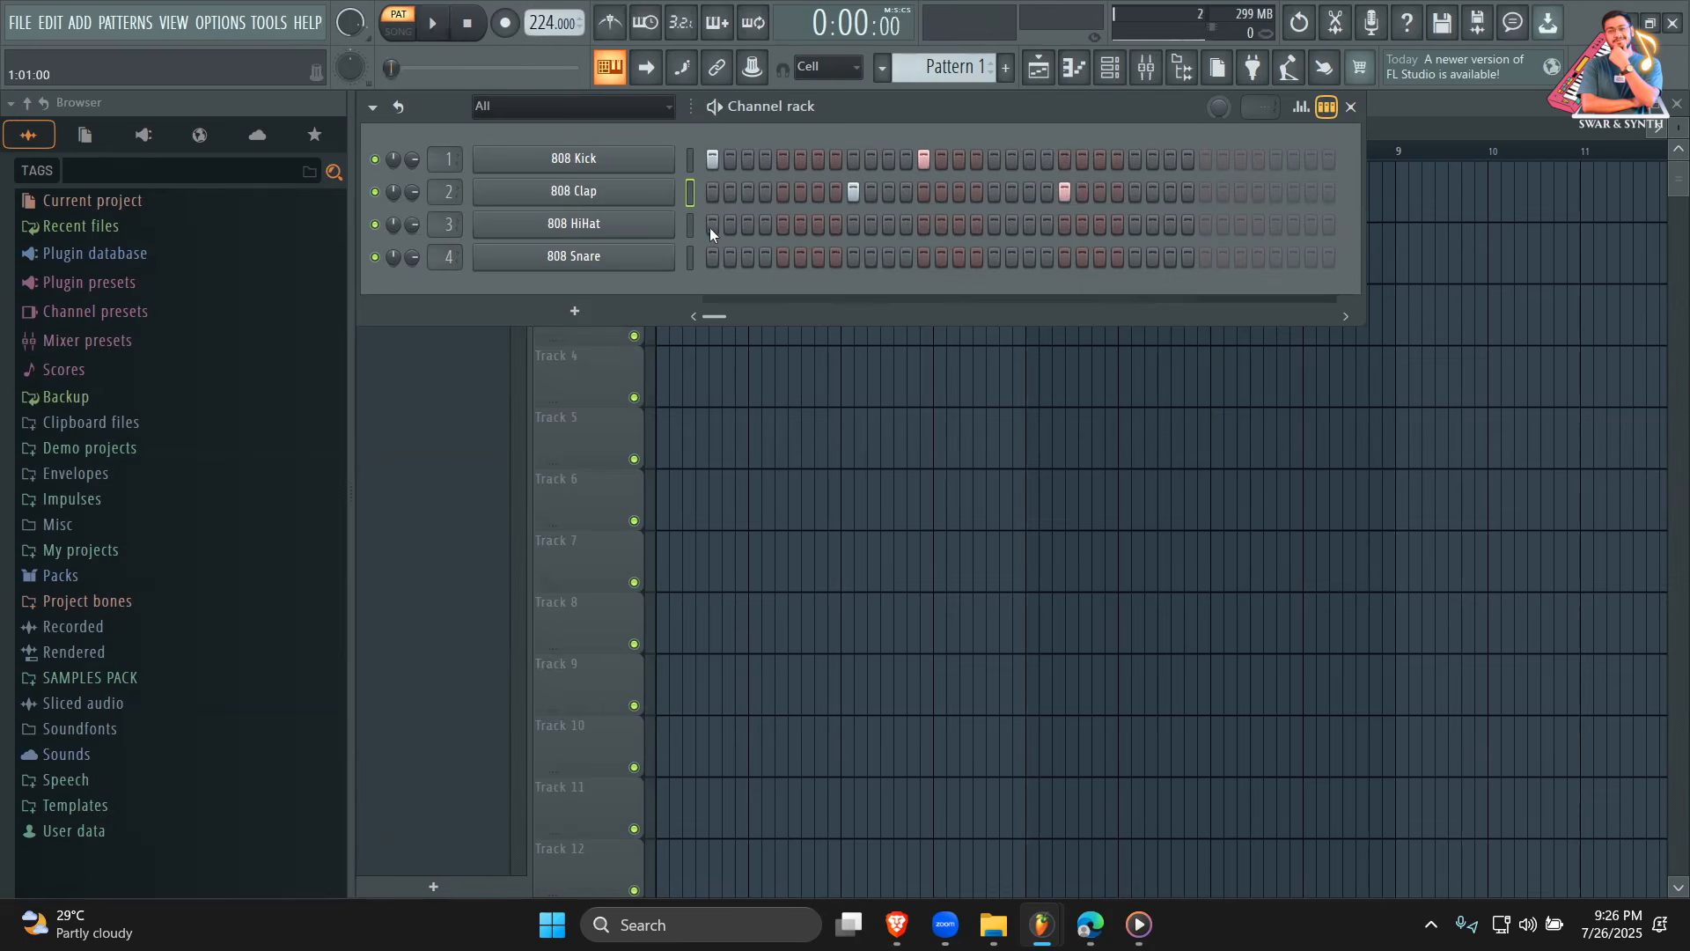
key(space)
click(993, 225)
click(1065, 225)
click(1134, 225)
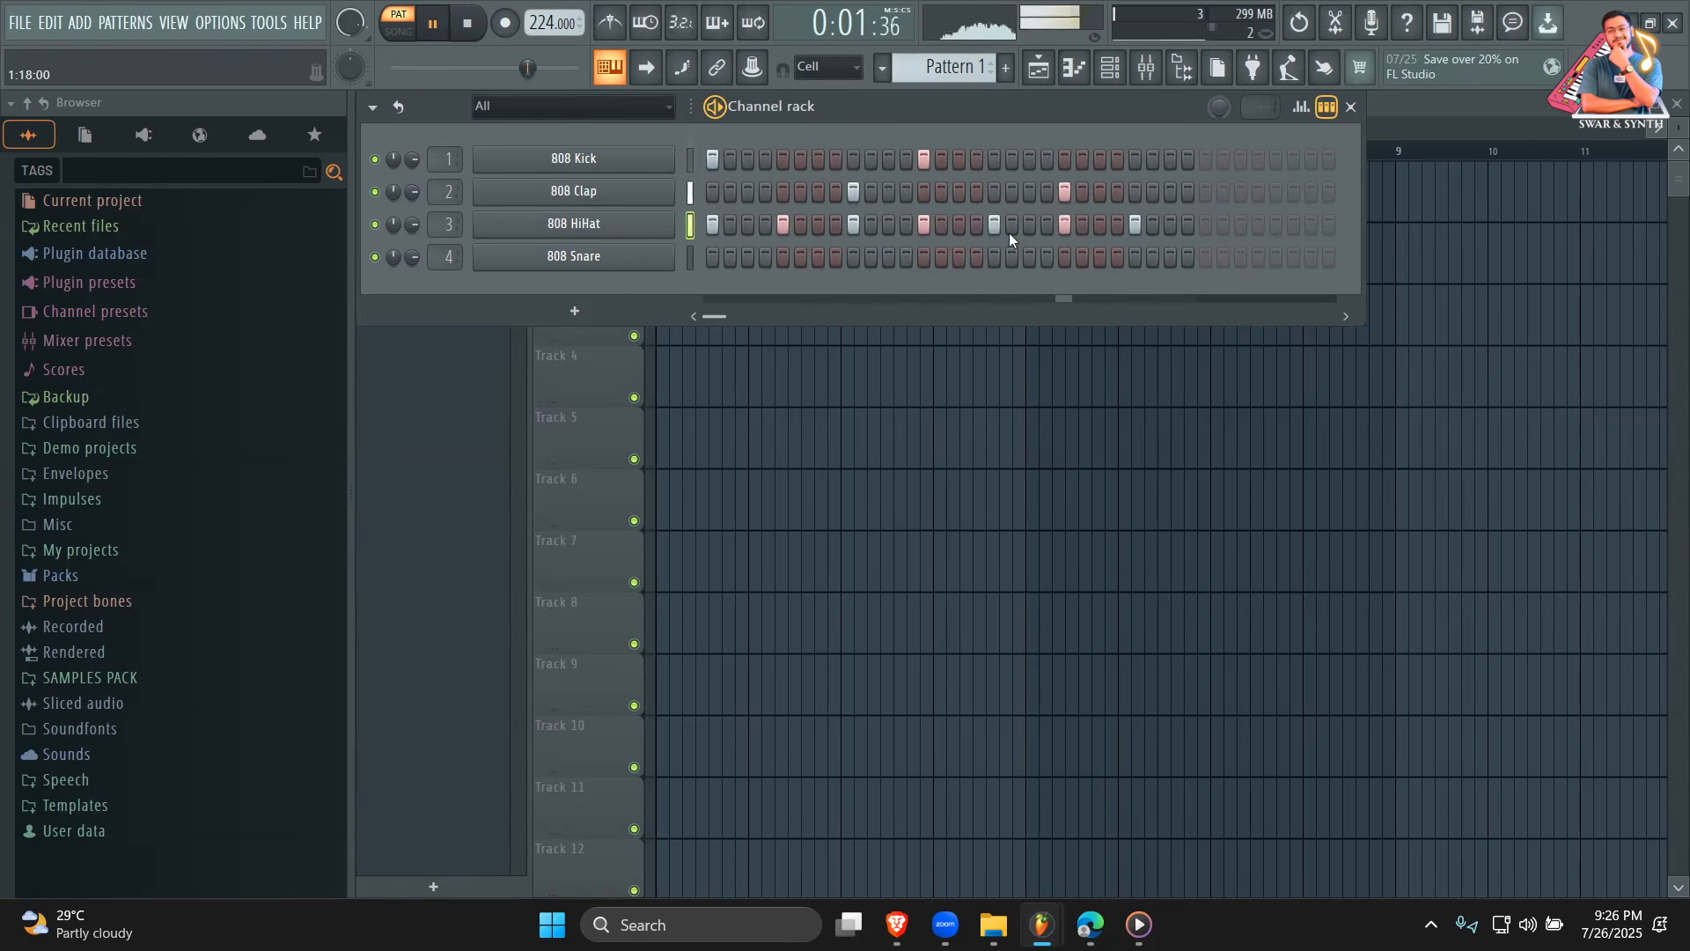
key(space)
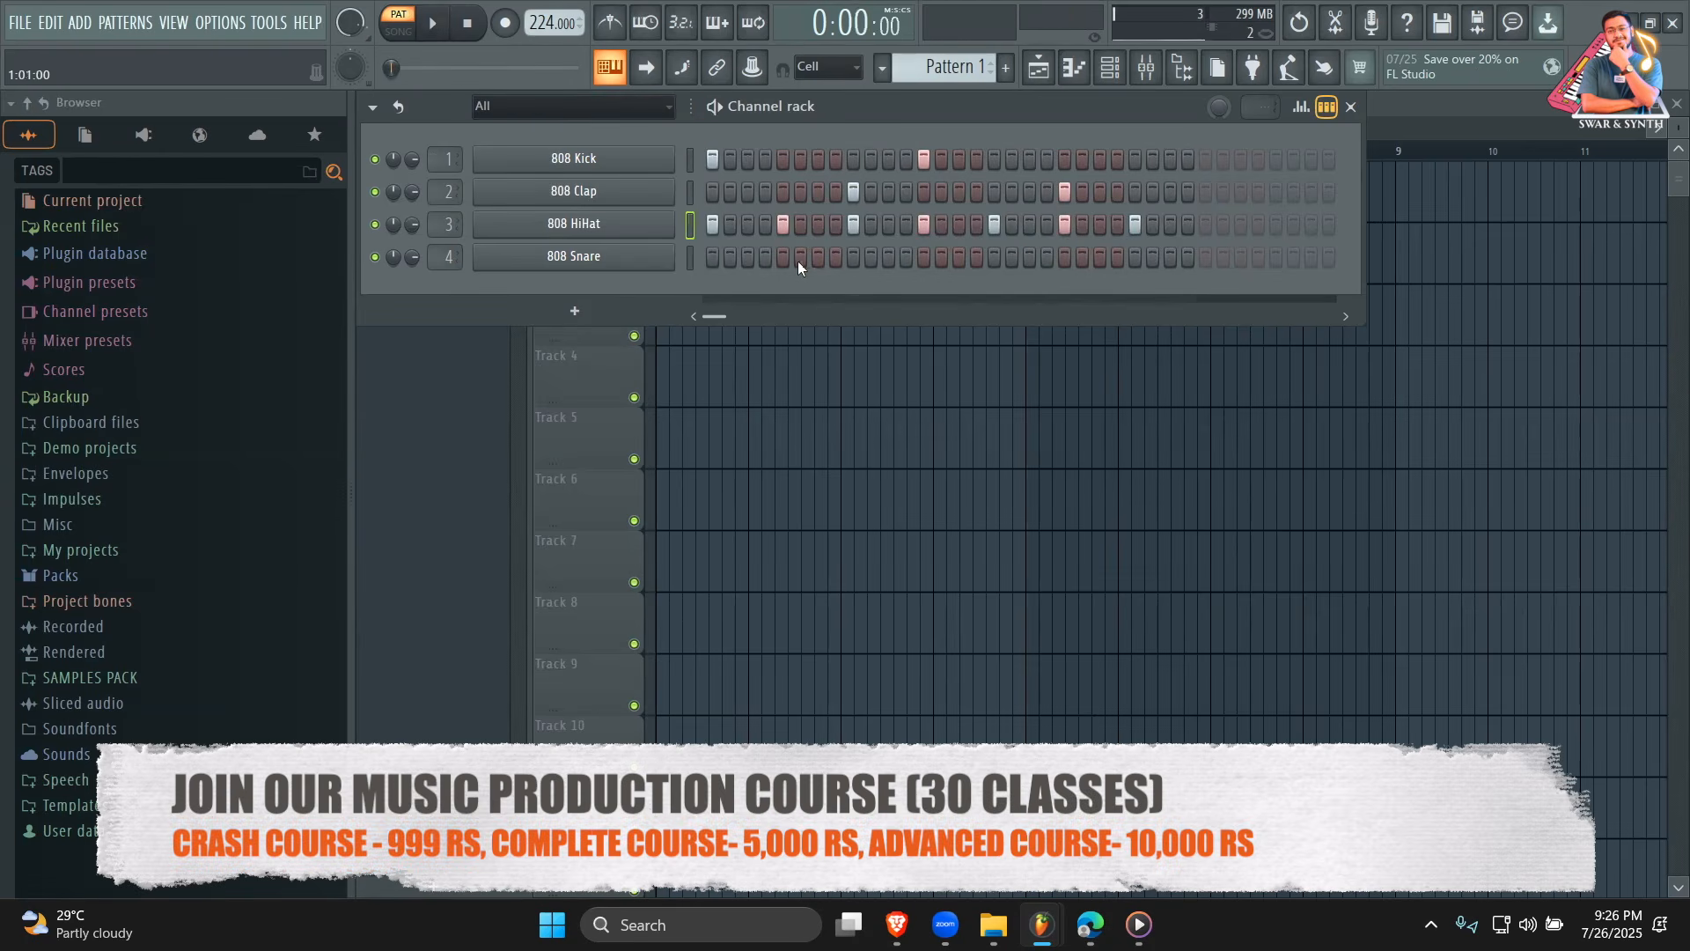
Audition the kick, clap and hi-hat pattern repeatedly to count its seven beats.
key(space)
key(space)
key(space)
key(space)
Try 808 Snare hits near the end of the playing pattern and keep a single one on step 25.
key(space)
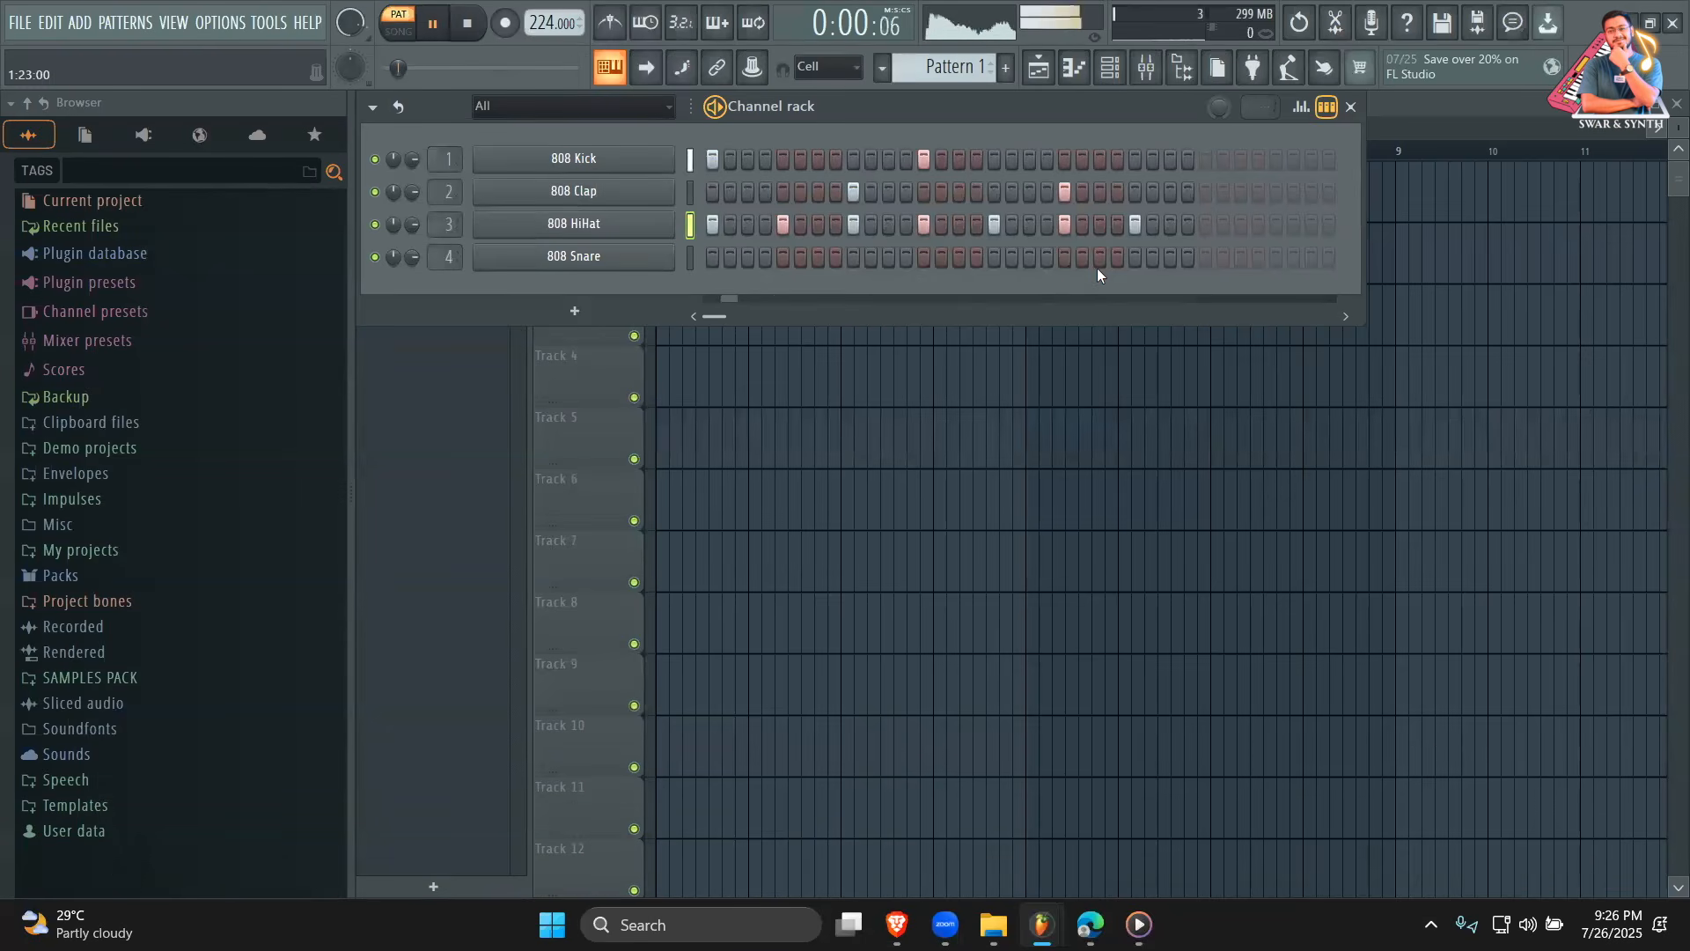
click(1118, 256)
click(1169, 256)
right_click(1166, 256)
right_click(1118, 253)
click(1131, 256)
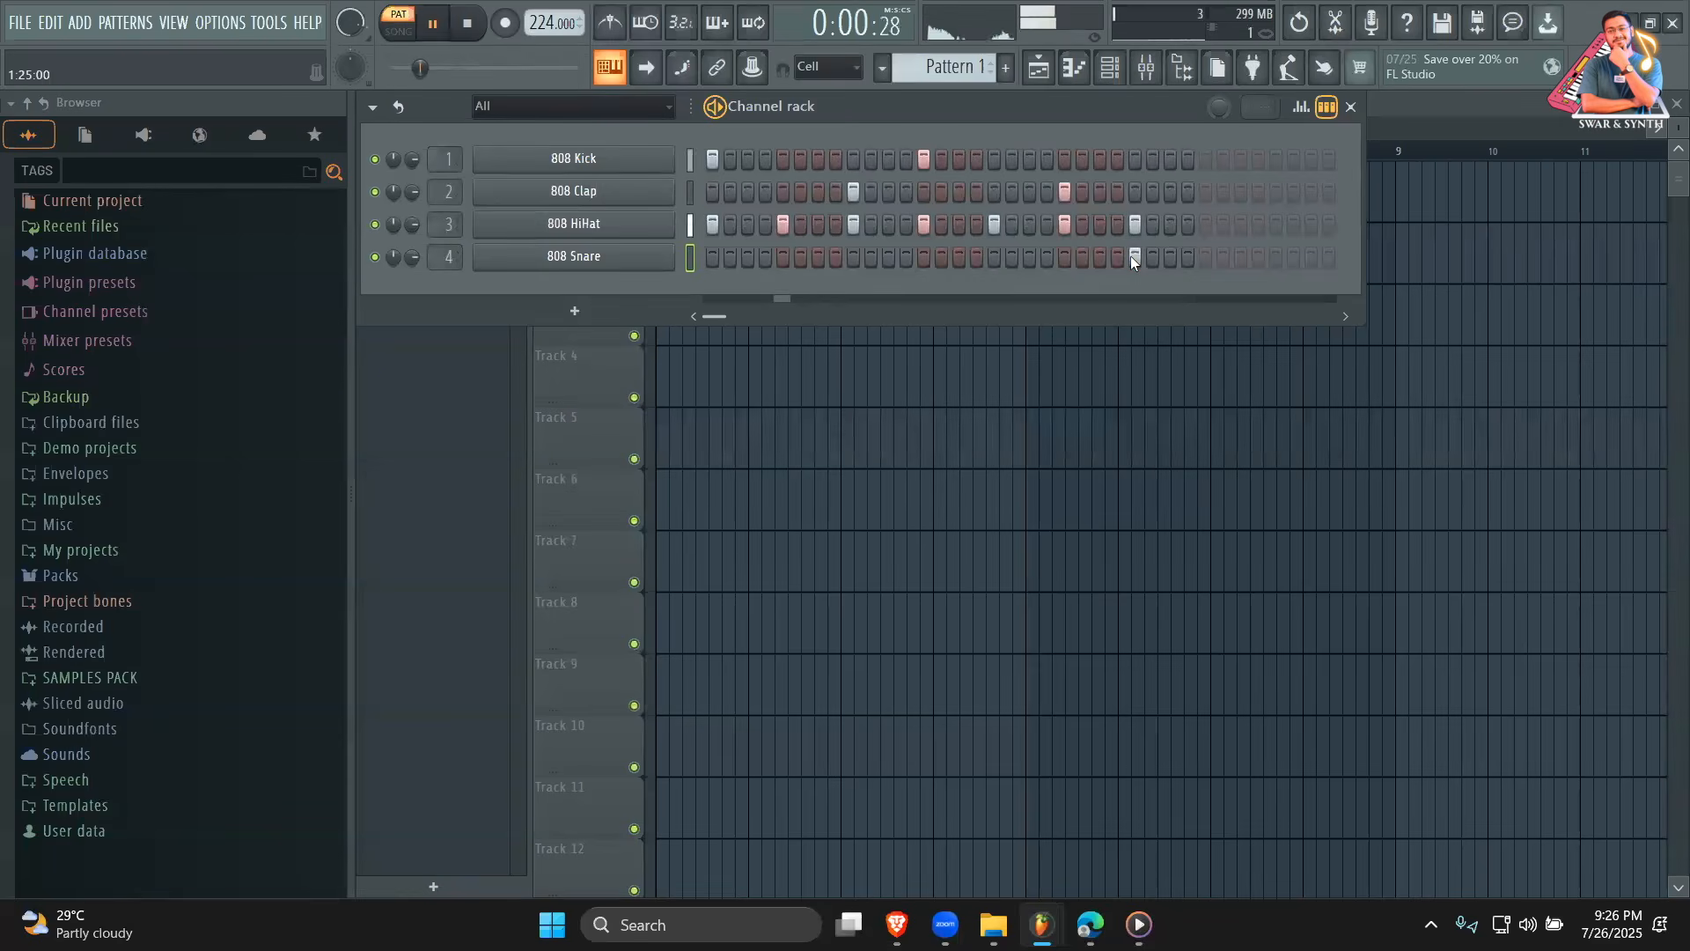
key(space)
Raise the project tempo to 225 BPM and audition the full pattern.
drag(542, 22, 543, 20)
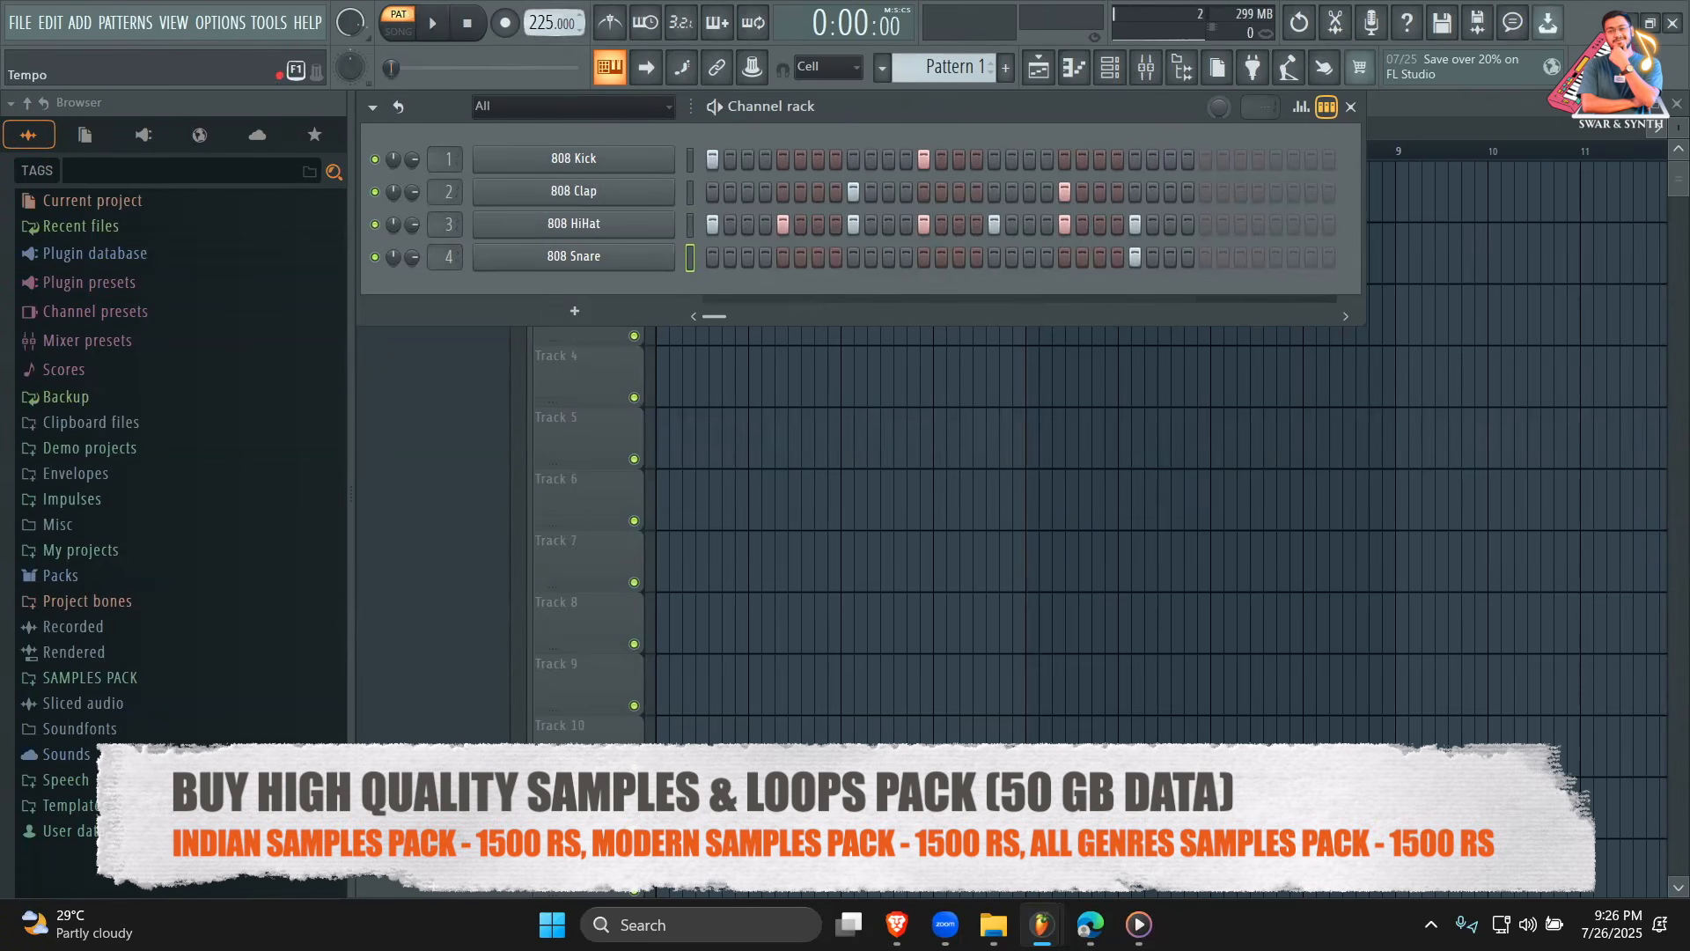
key(space)
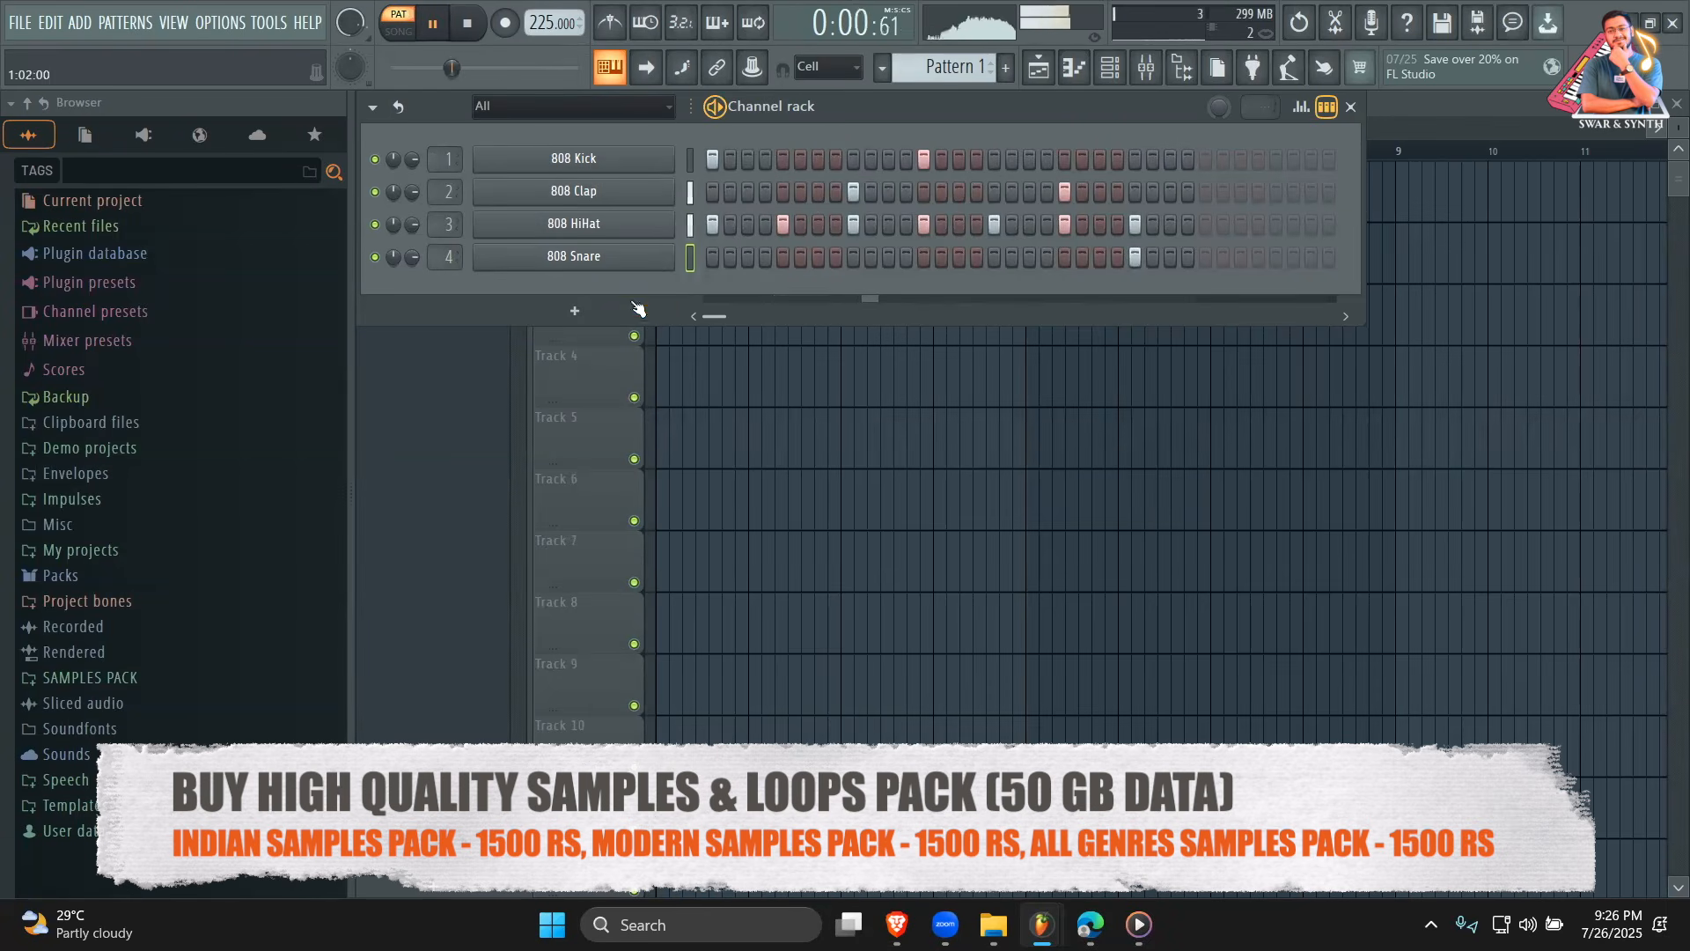
click(1138, 257)
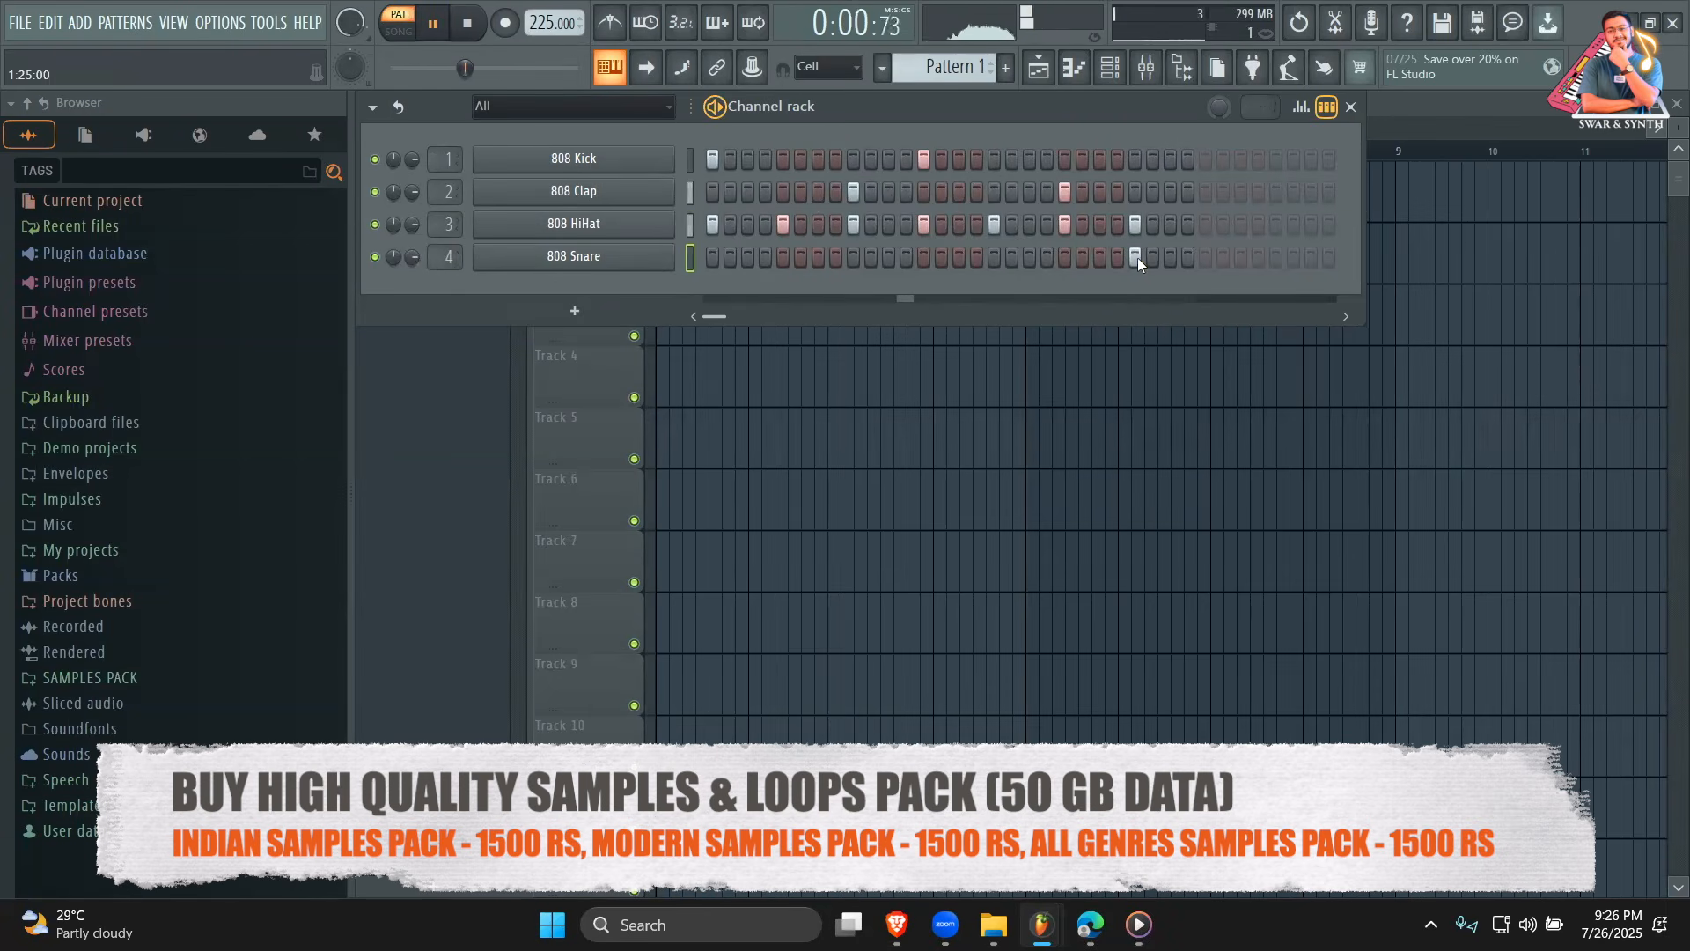
click(1137, 257)
key(space)
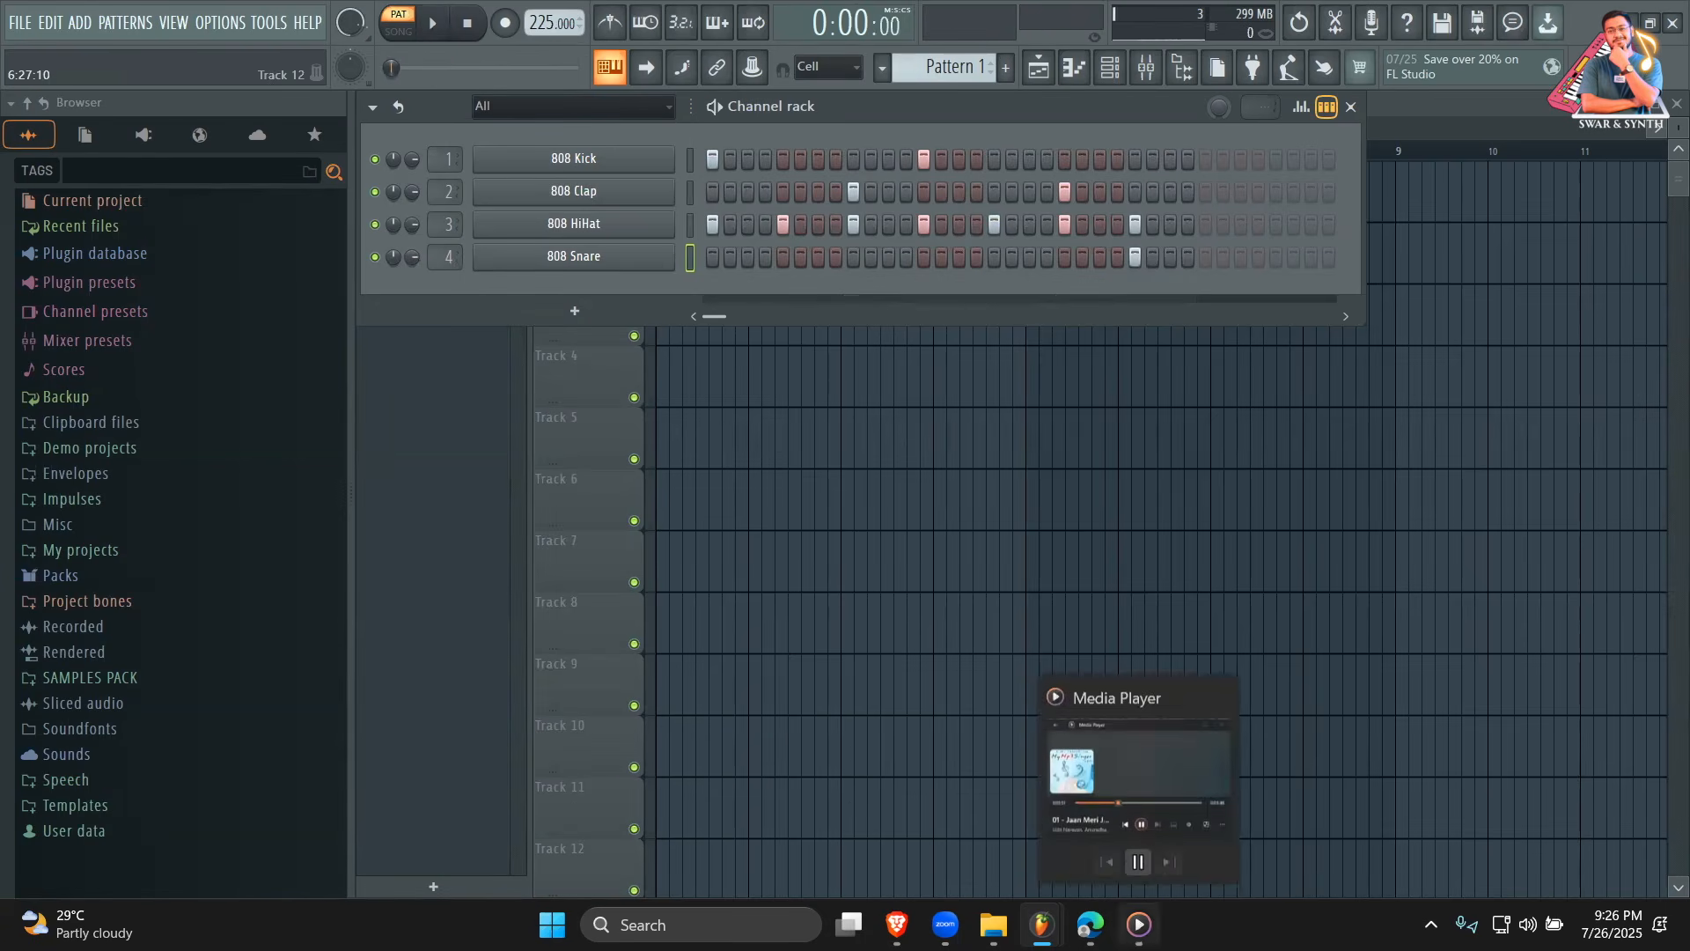
Pause the song in Media Player and return to FL Studio.
click(1138, 924)
click(982, 718)
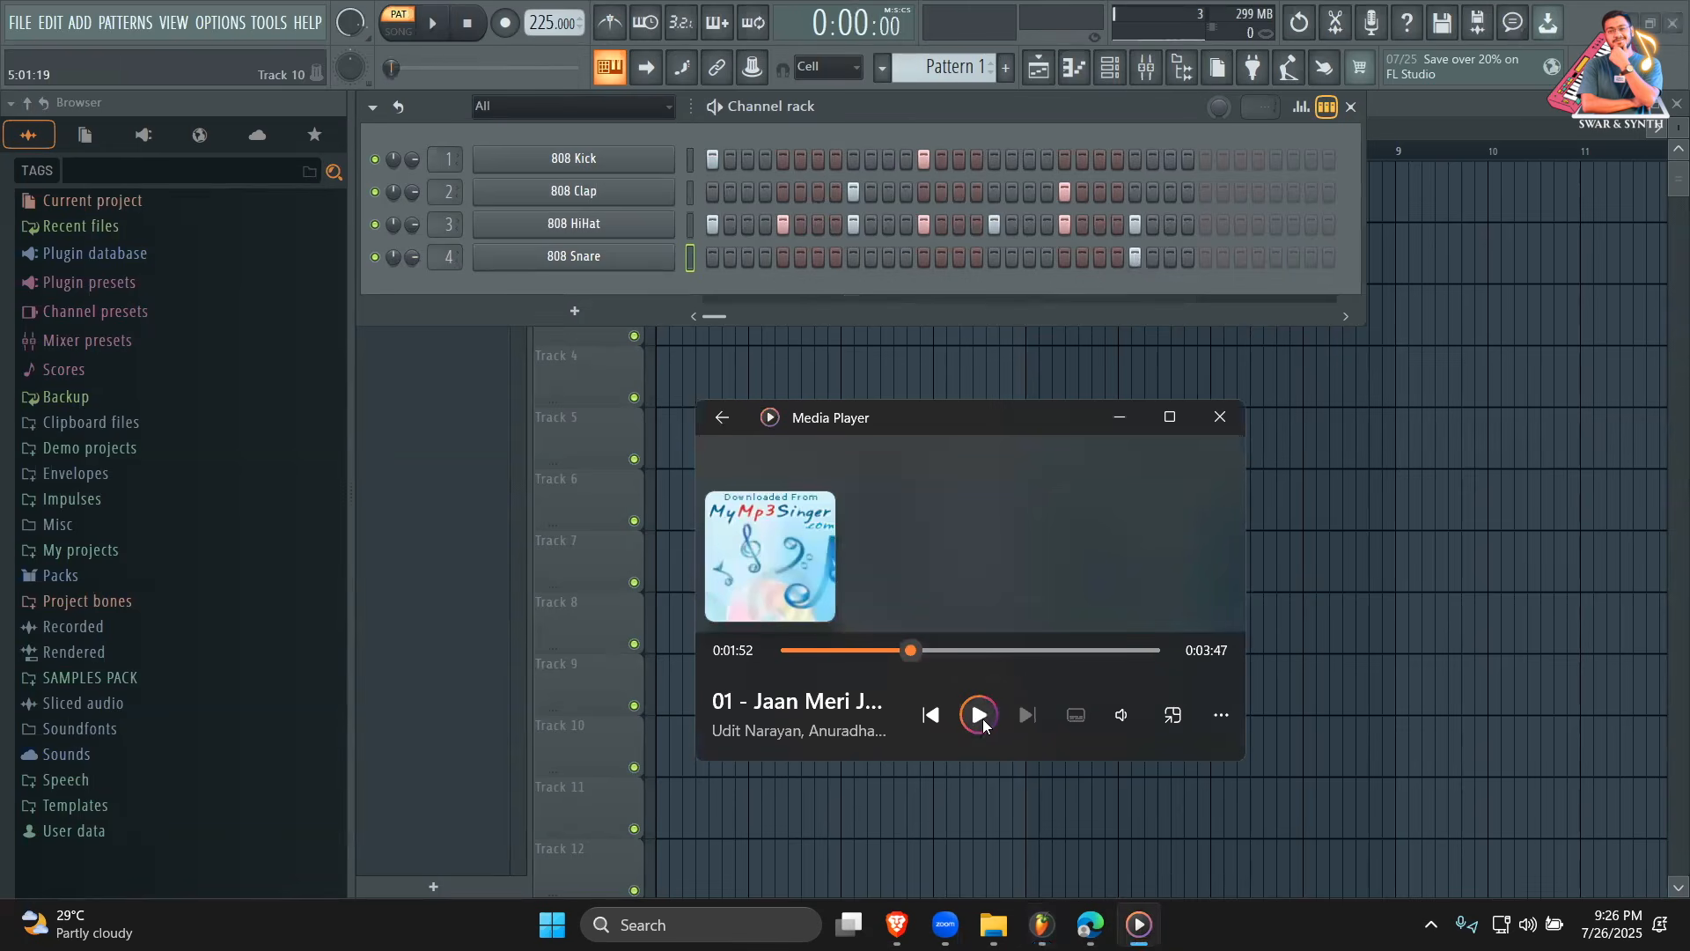
click(1117, 422)
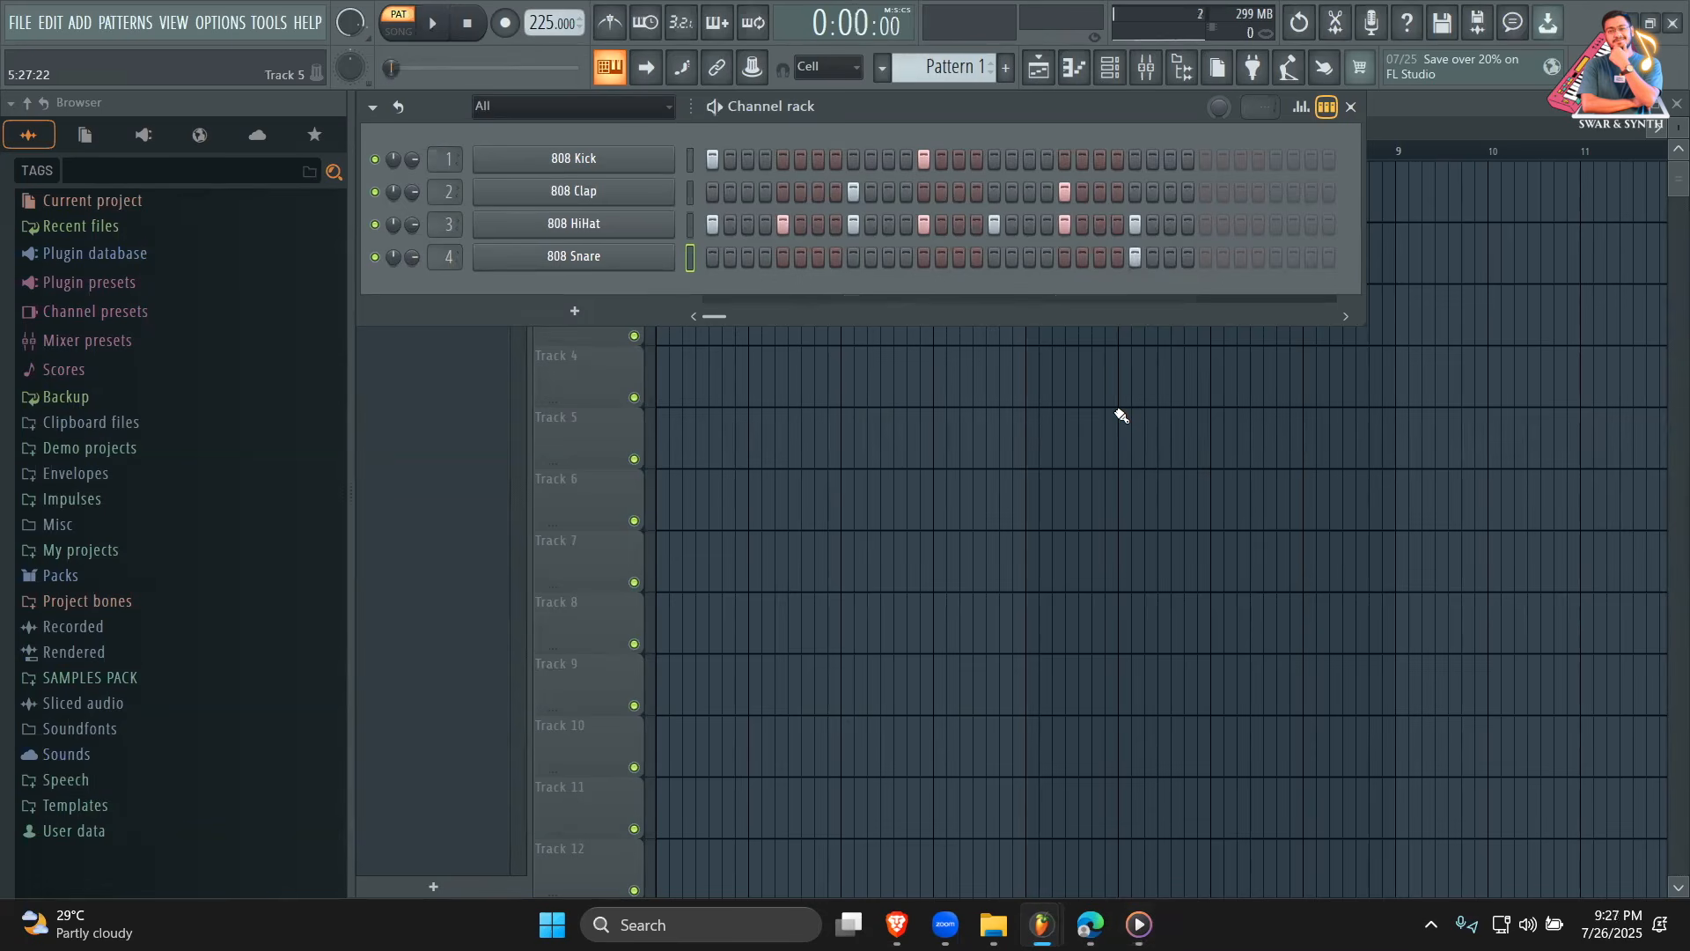
Clear all 808 Snare, HiHat, Clap and Kick steps from the pattern.
right_click(1137, 255)
drag(1135, 230, 755, 234)
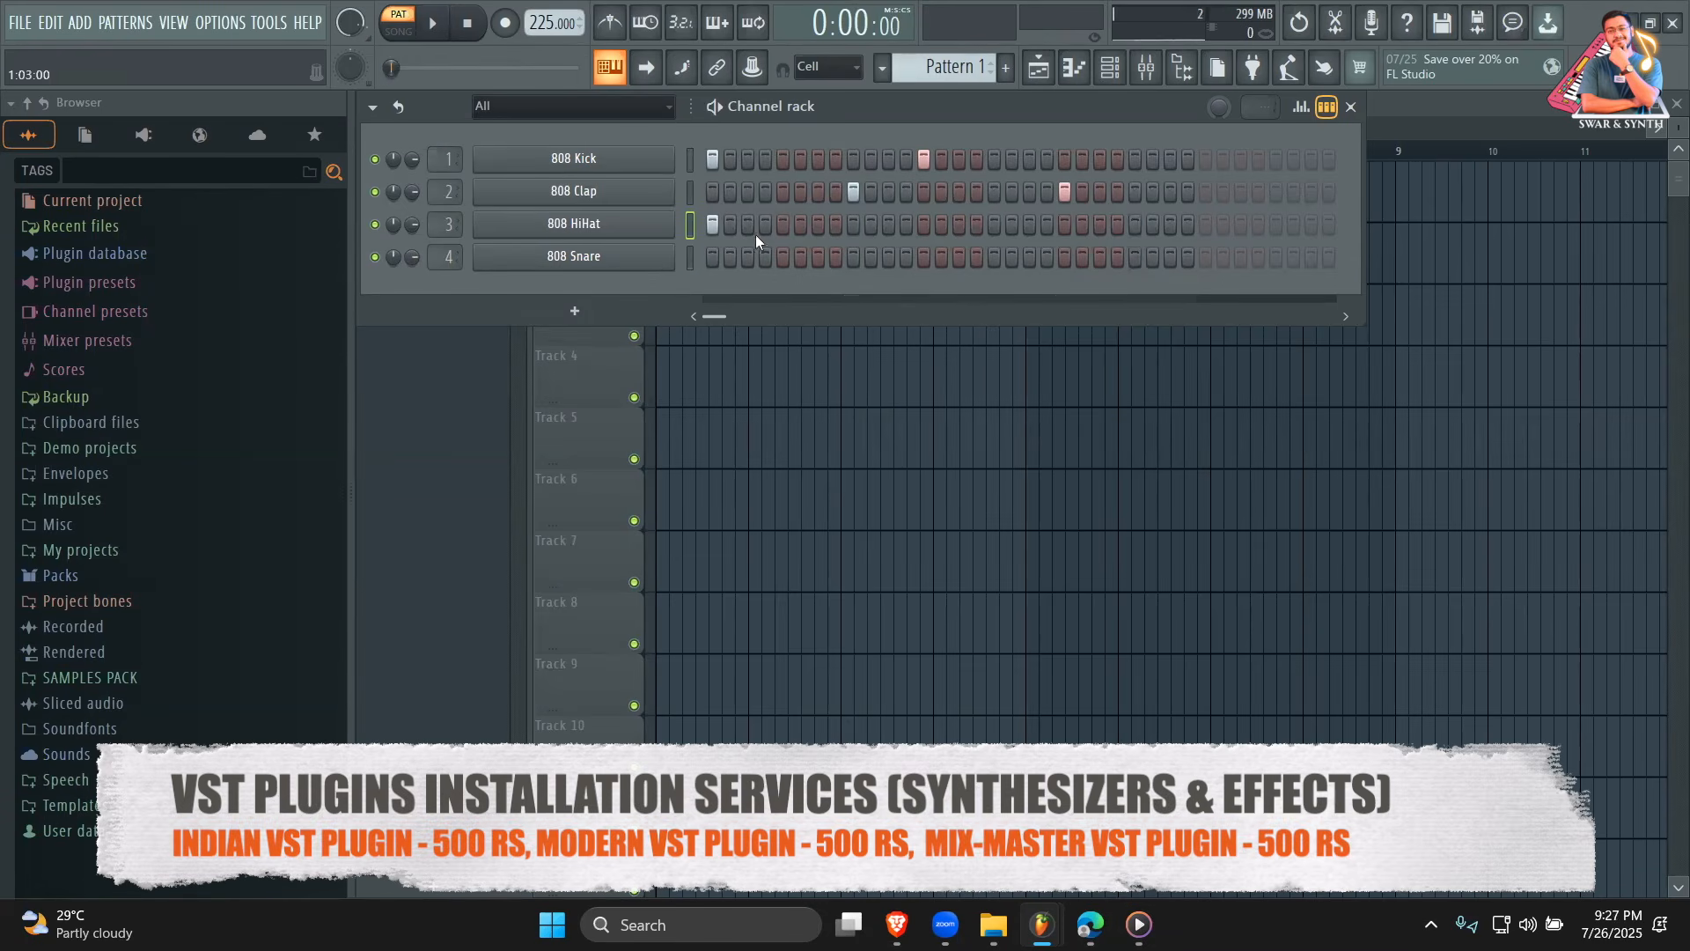
right_click(924, 159)
Set the project's time settings to 2 beats per bar.
click(236, 23)
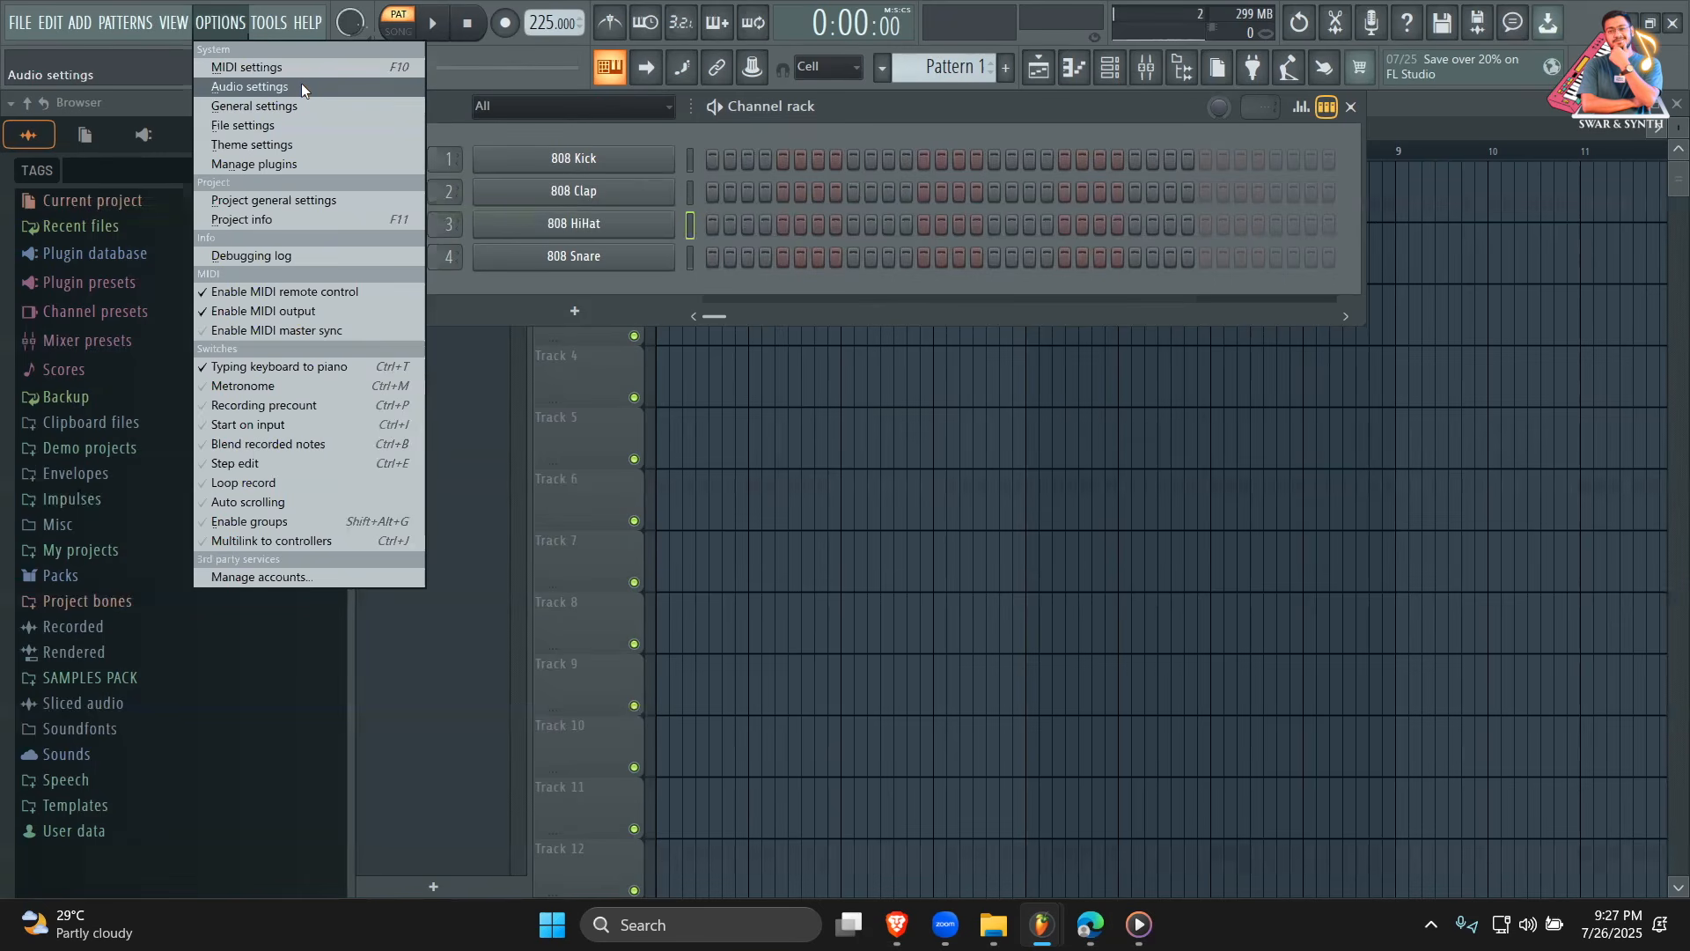
click(301, 85)
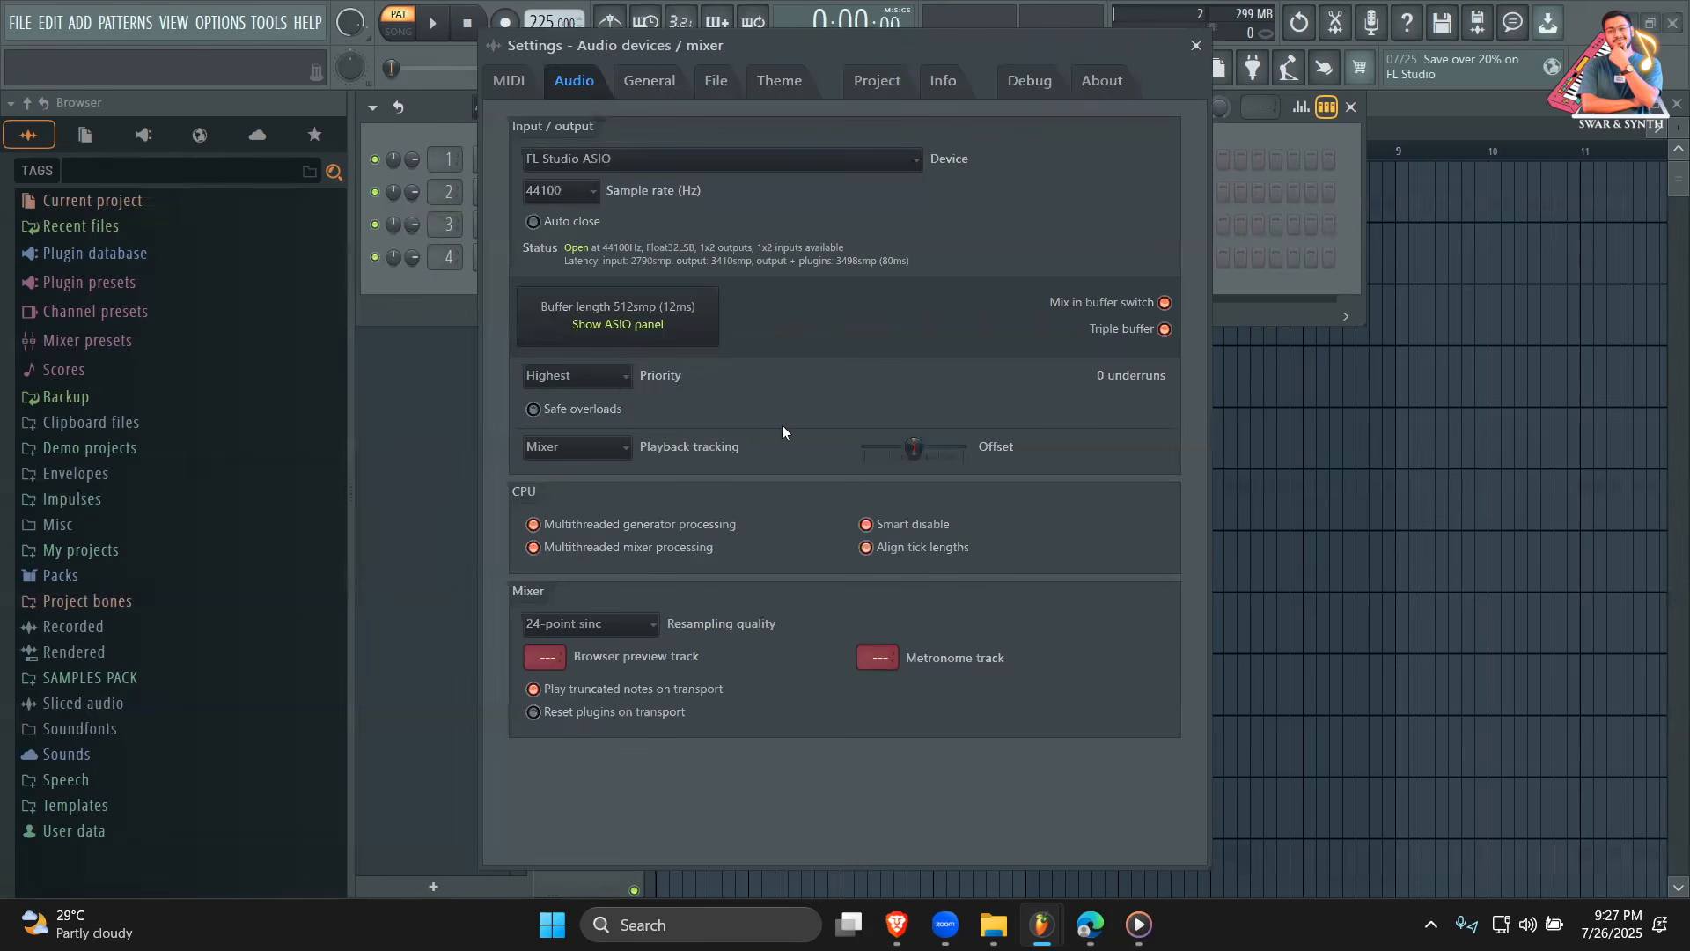
click(878, 81)
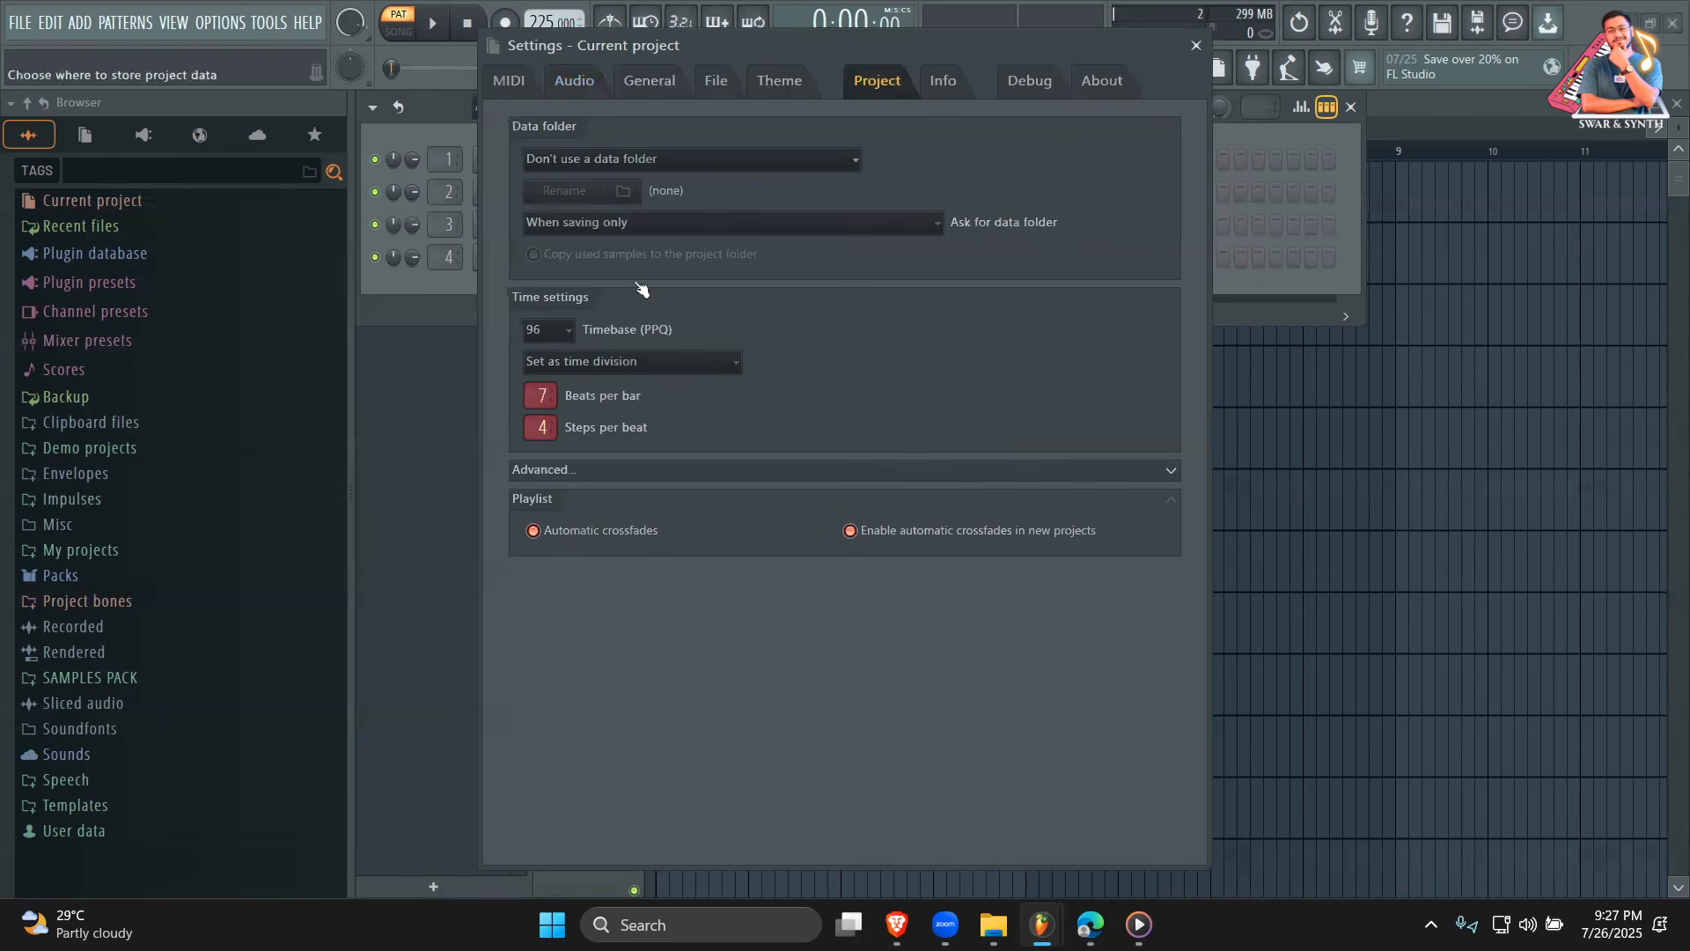
drag(550, 393, 550, 418)
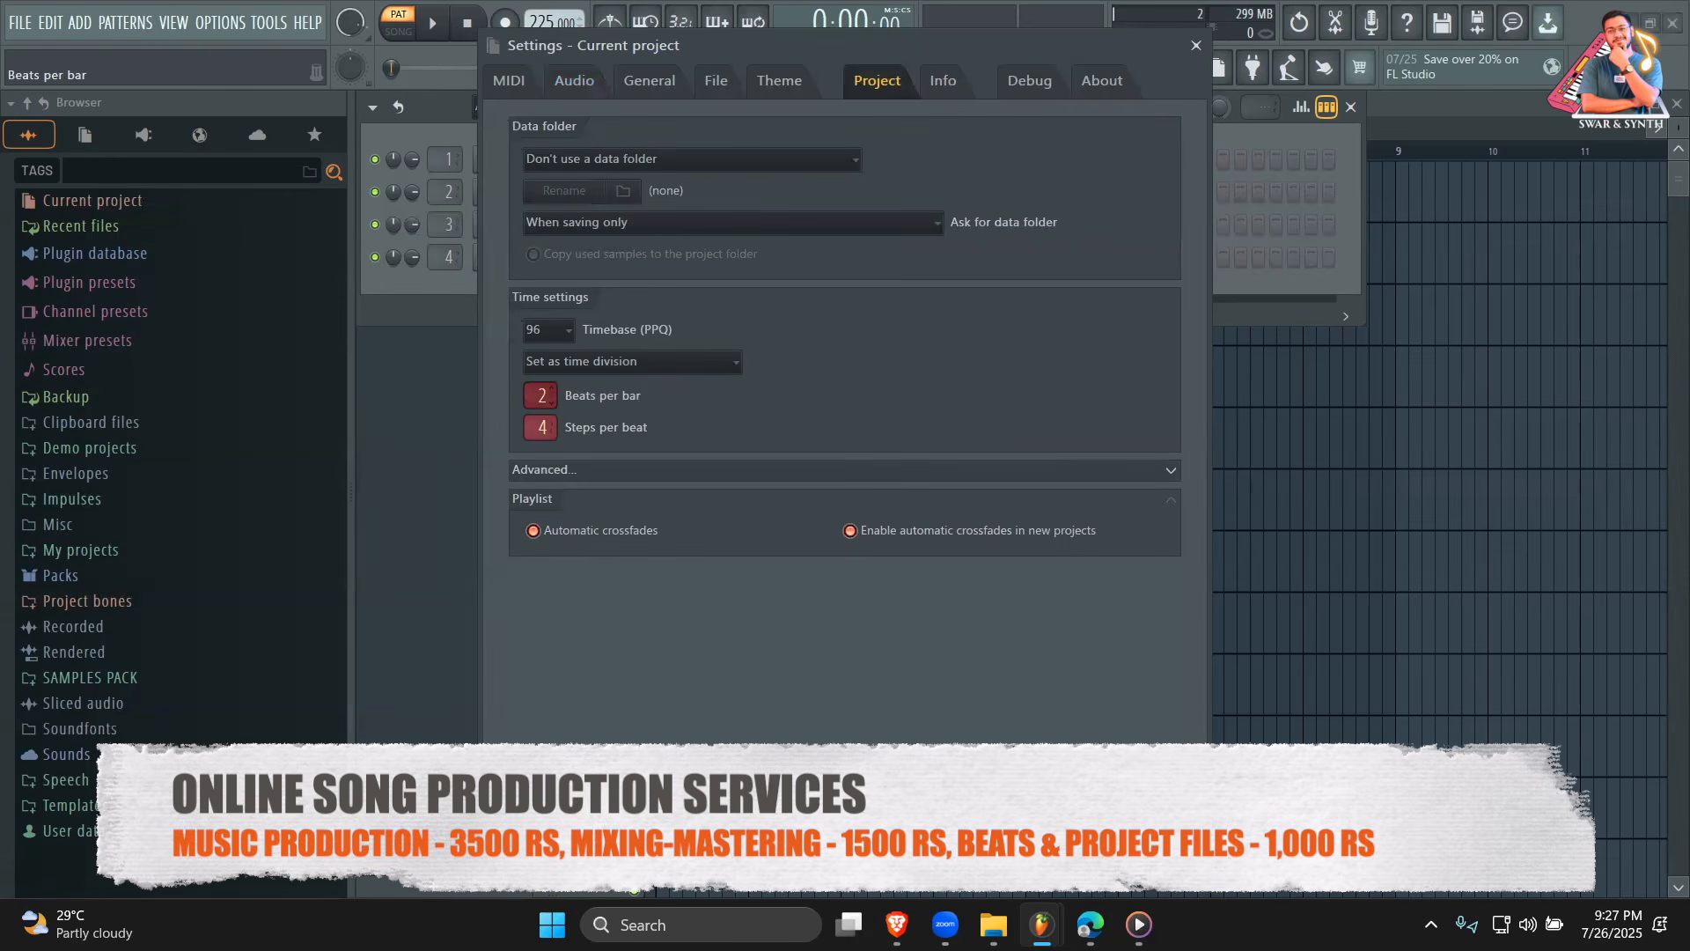
Audition the two-beat bar with the metronome switched on and close the project settings.
key(space)
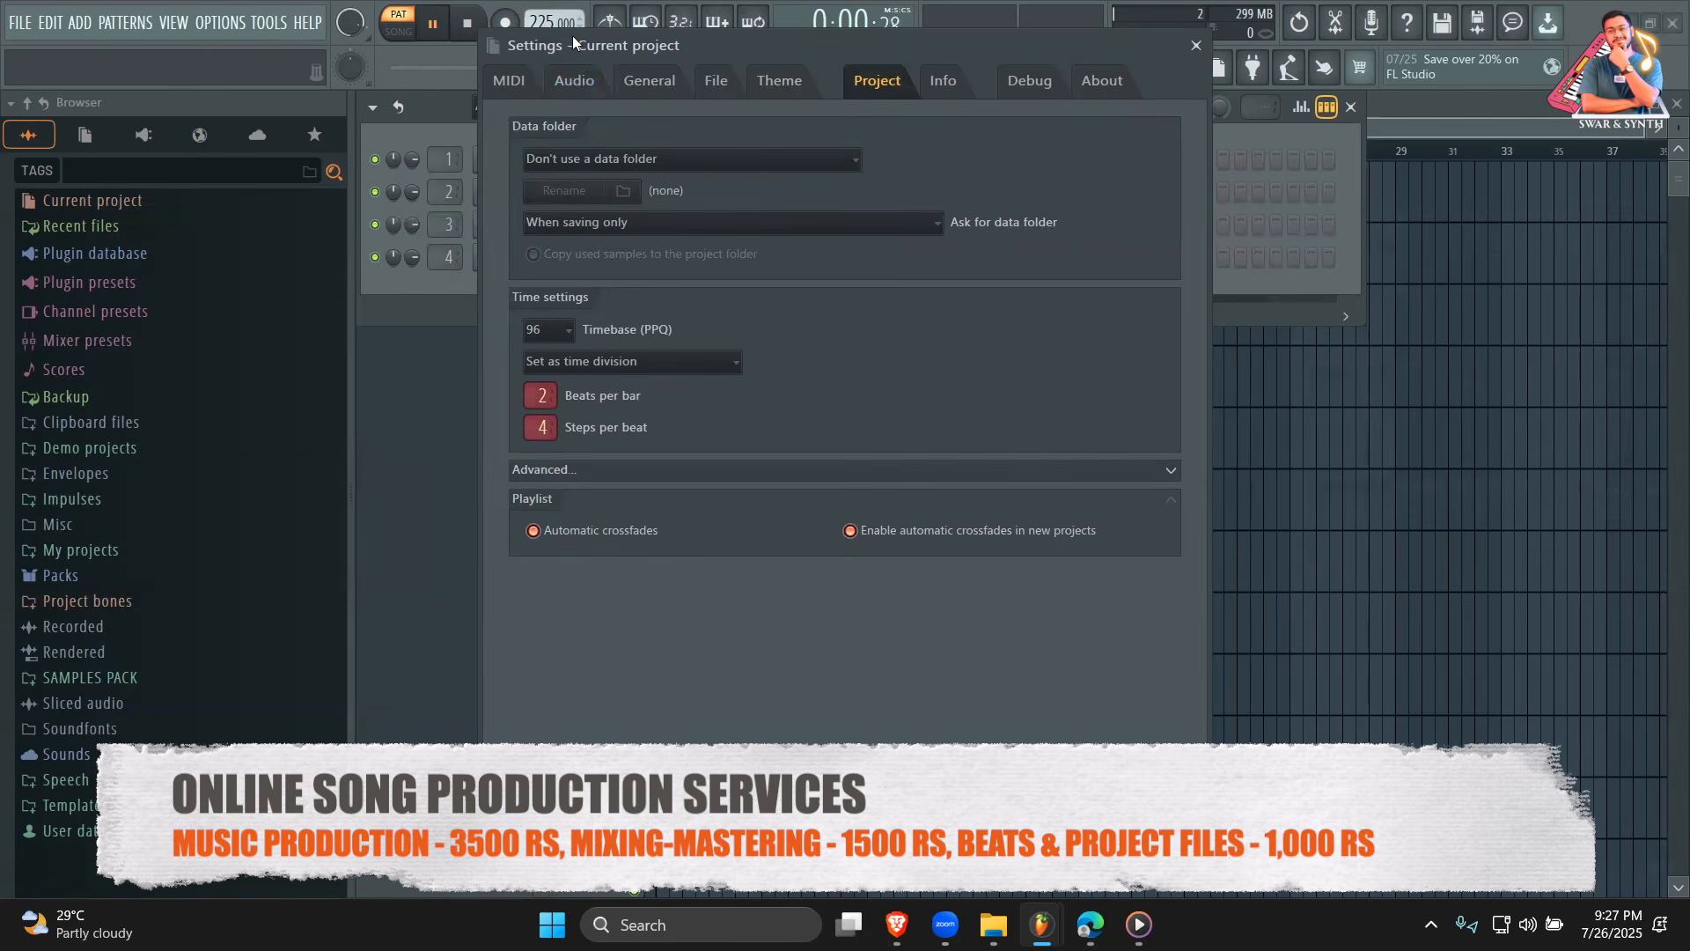
drag(572, 36, 904, 121)
click(469, 35)
drag(1153, 132, 528, 158)
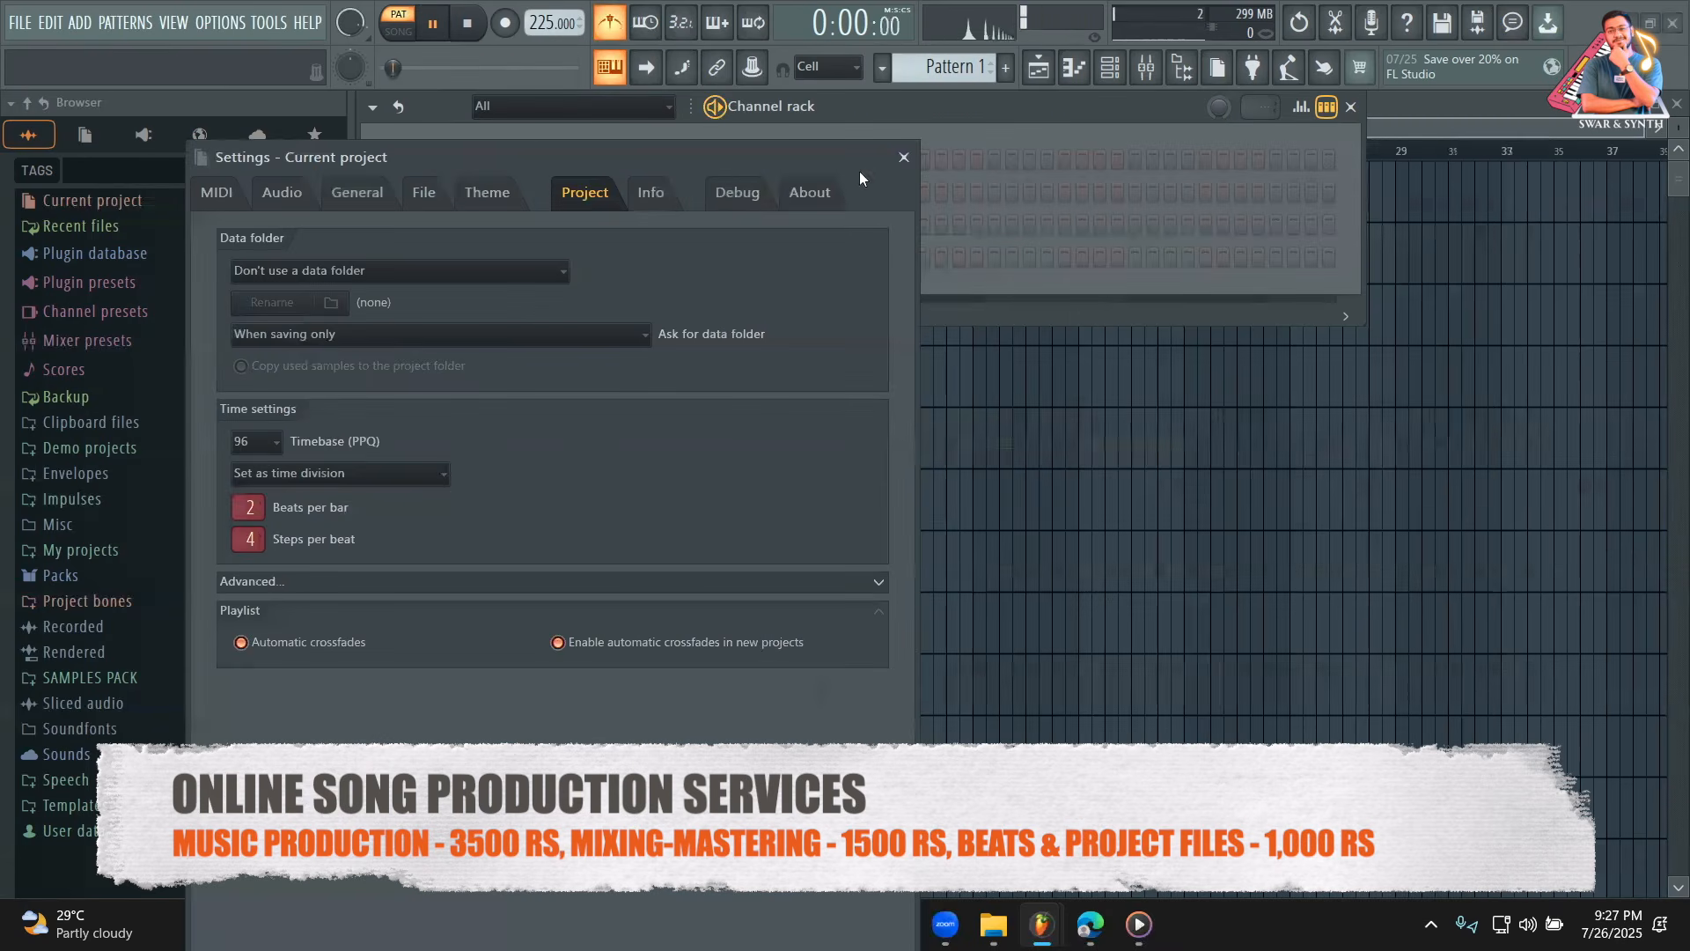
click(904, 157)
key(space)
Place an 808 Kick on step 1 and 808 Claps on steps 5 and 7, and switch the metronome off.
click(781, 196)
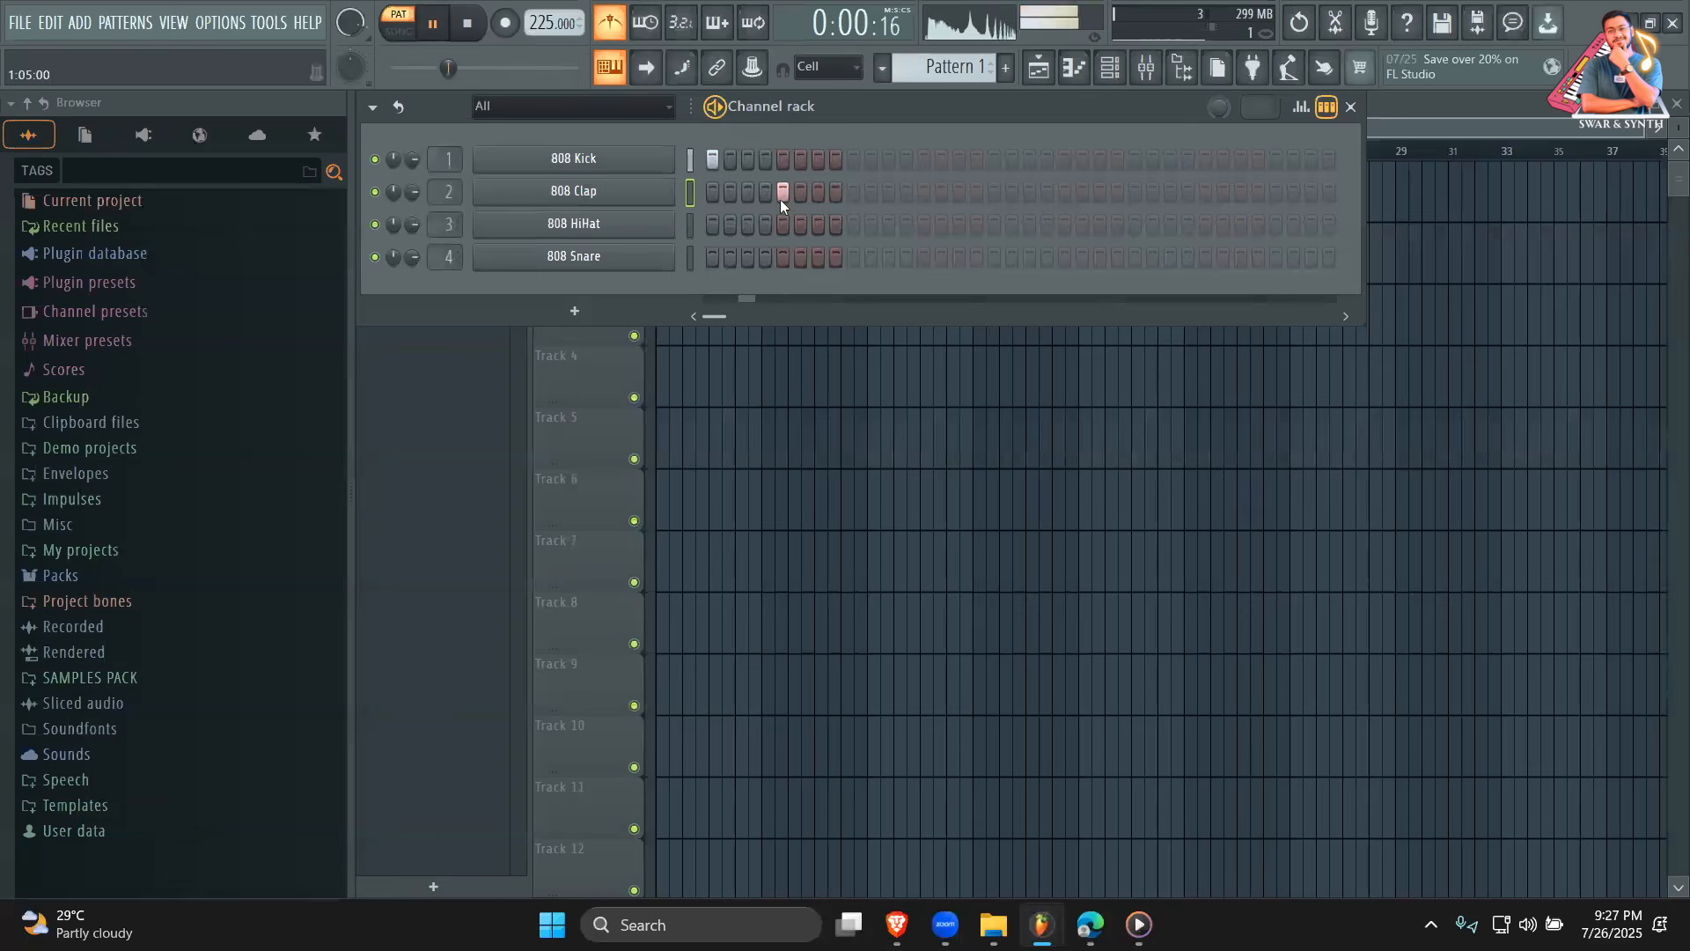
click(610, 24)
click(819, 192)
Lower the project tempo to 190 BPM and audition the kick and clap pattern.
key(space)
mouse_move(550, 24)
mouse_down()
mouse_move(550, 54)
mouse_move(550, 33)
mouse_up()
key(space)
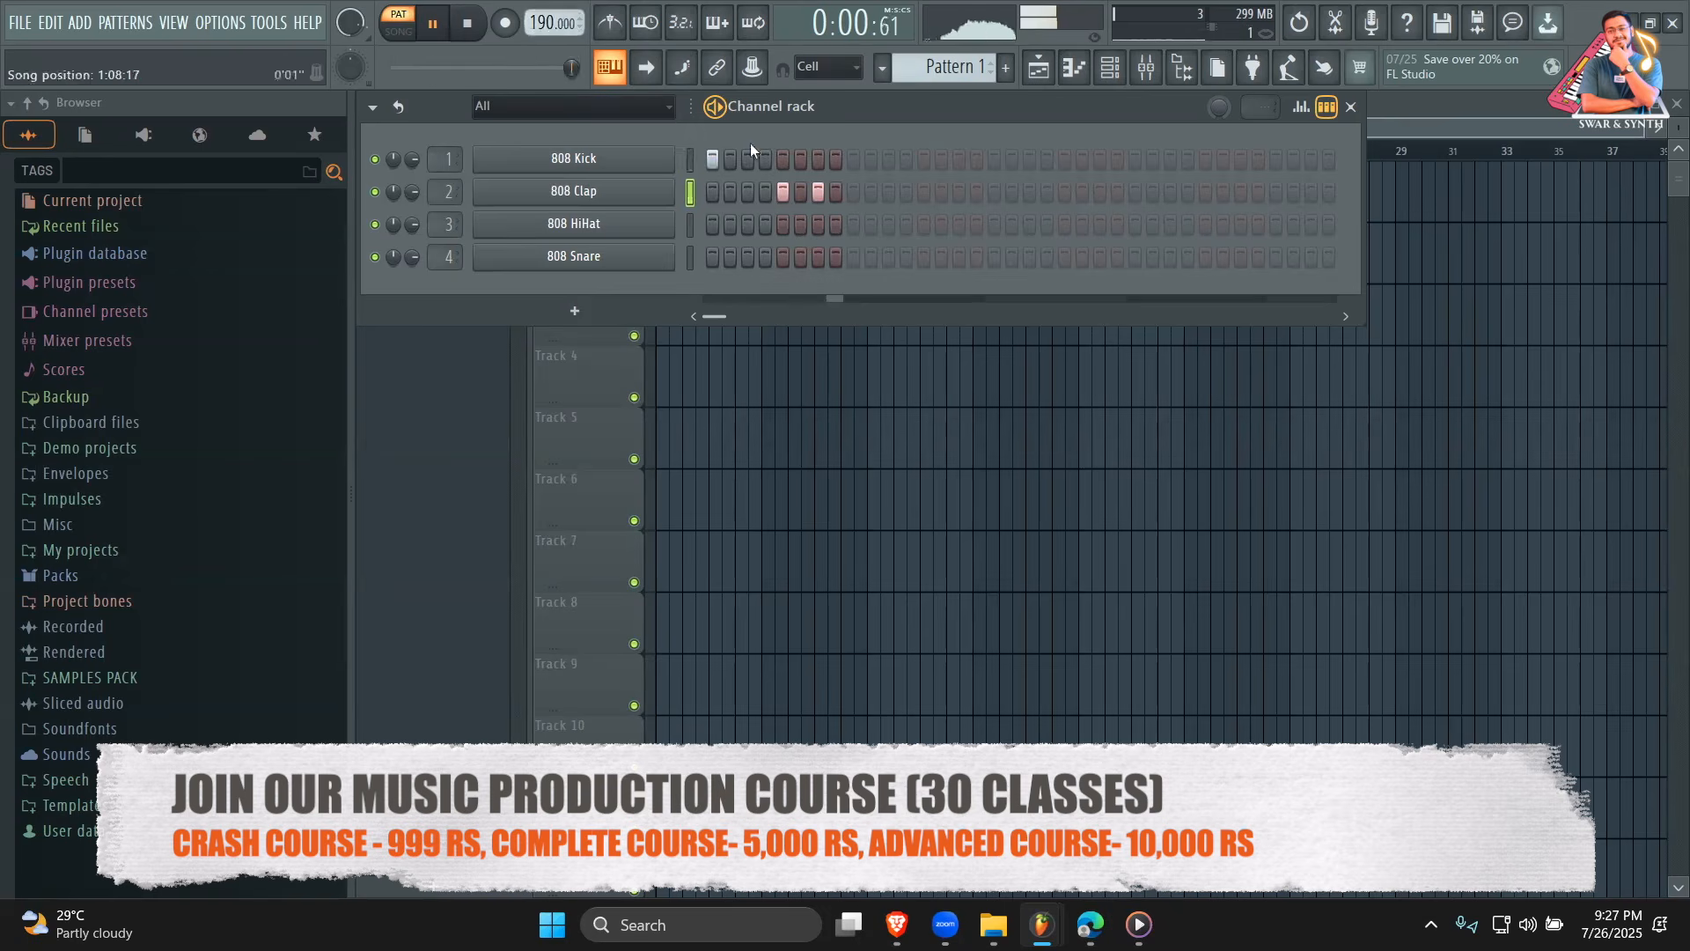
Add 808 HiHat hits on steps 1, 3, 5 and 7 of the playing pattern.
click(709, 224)
click(819, 226)
click(780, 226)
click(748, 225)
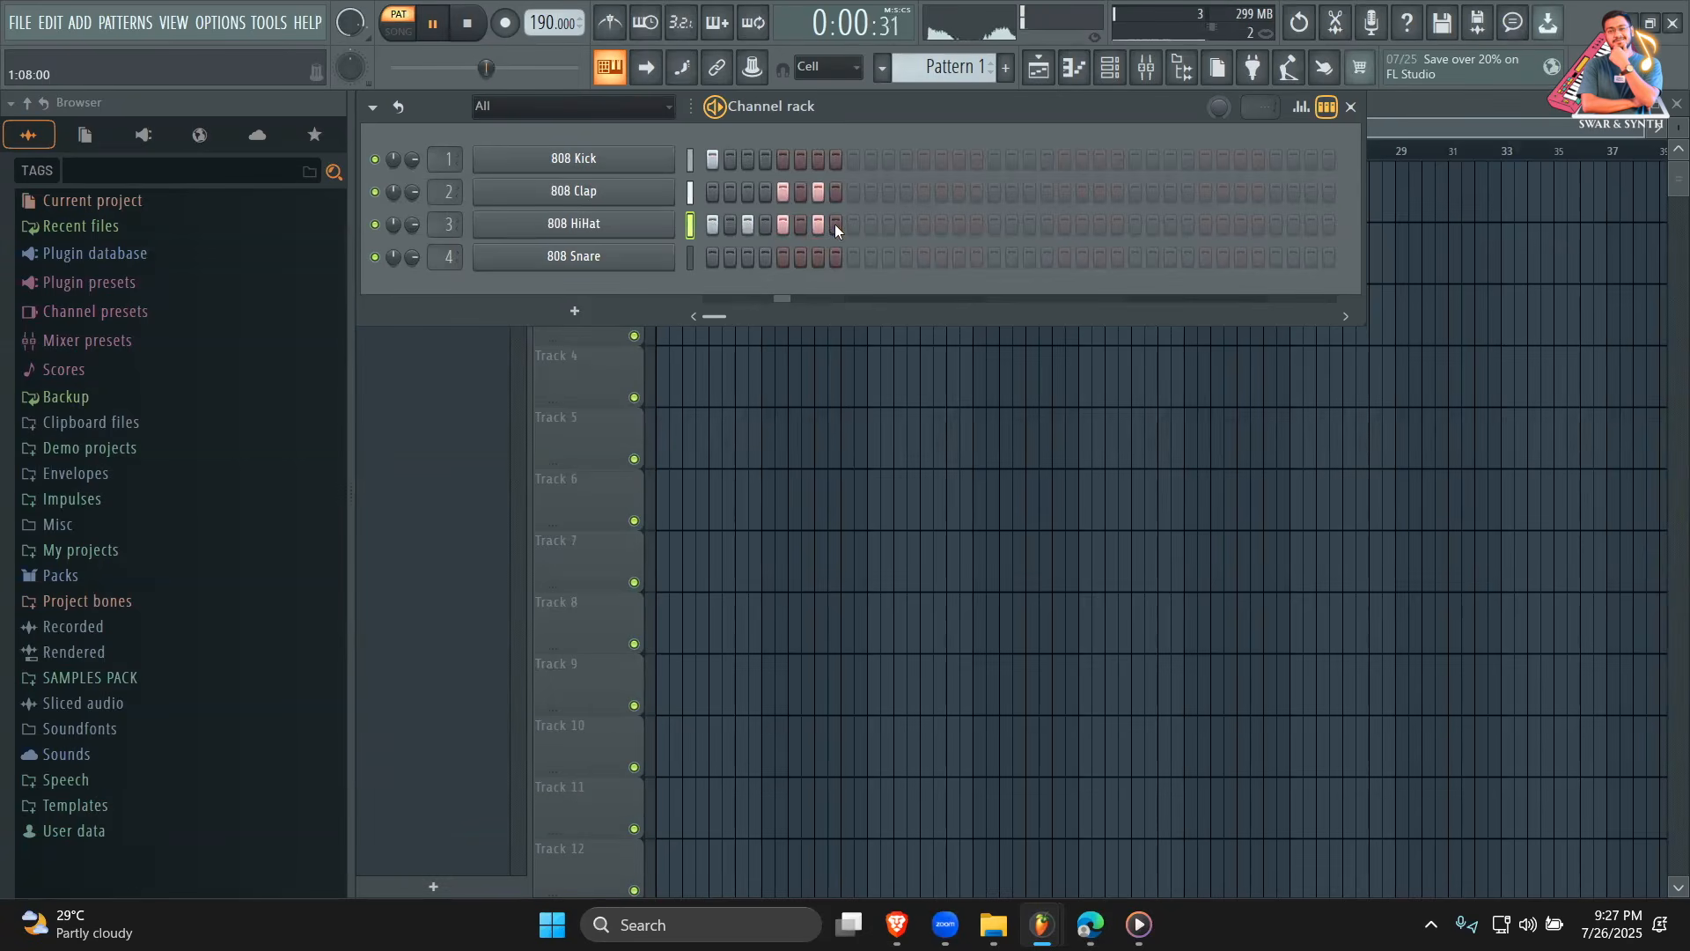
Stop playback and clear all 808 HiHat, Clap and Kick steps from the pattern.
key(space)
drag(816, 227, 712, 225)
drag(818, 192, 762, 205)
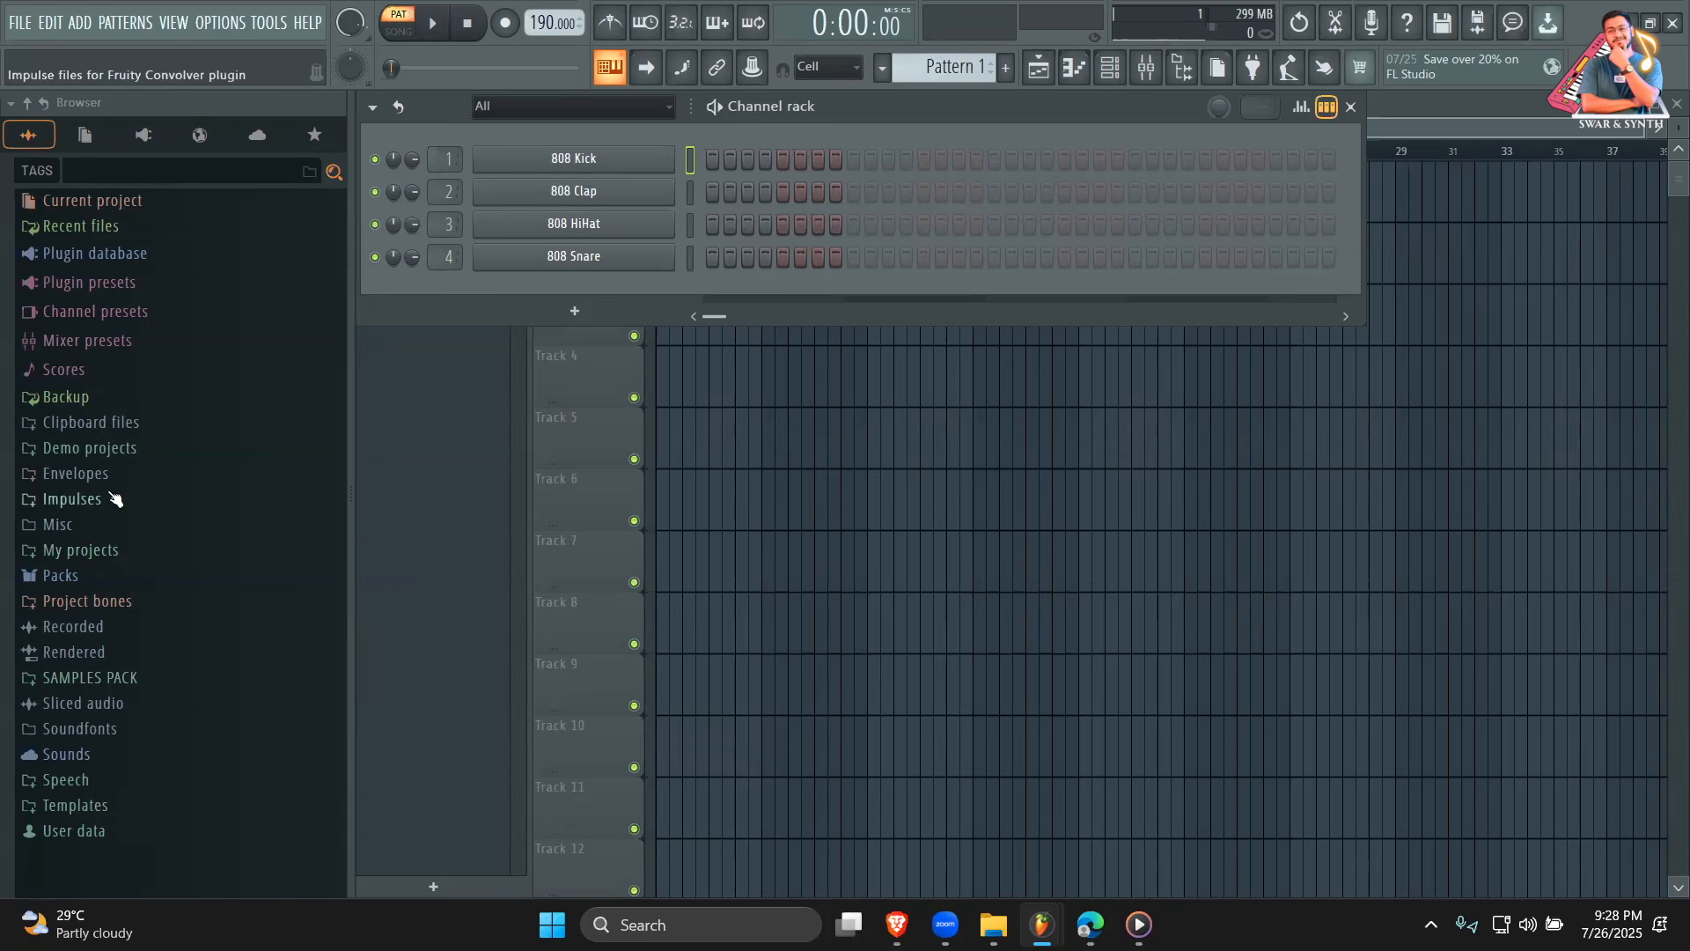
Browse to the ALL TIME FAVS folder inside SAMPLES PACK.
click(164, 583)
scroll(132, 617, down, 4)
click(132, 647)
scroll(141, 669, down, 9)
scroll(167, 616, up, 4)
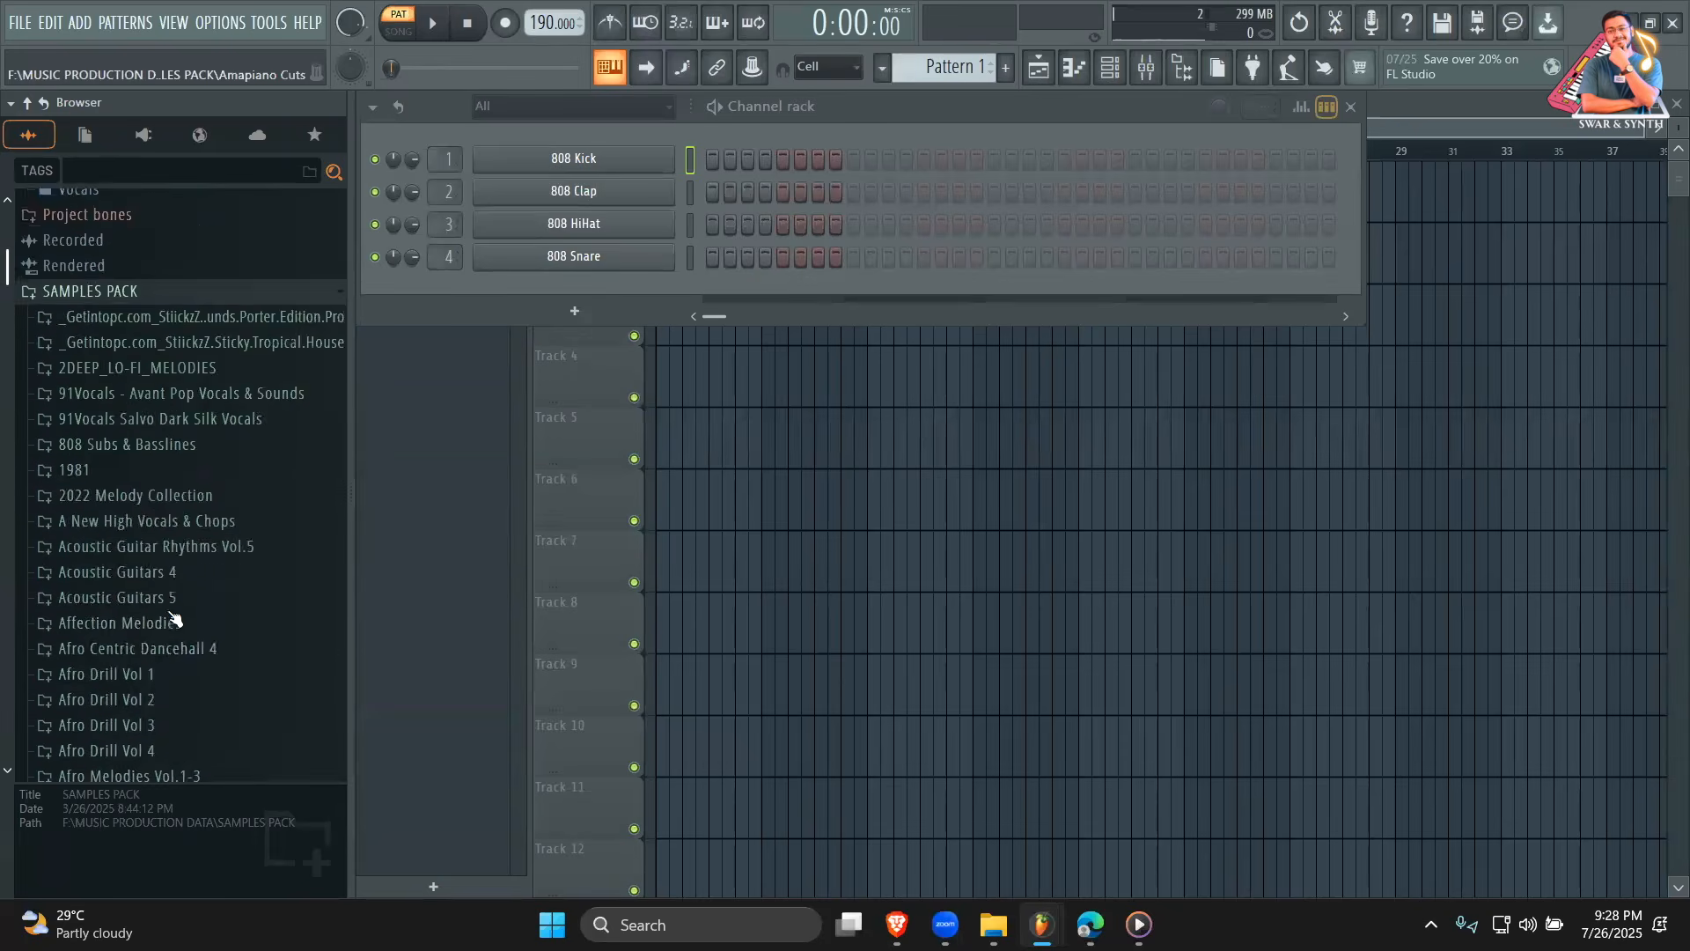
scroll(164, 453, down, 6)
click(132, 412)
scroll(150, 413, down, 2)
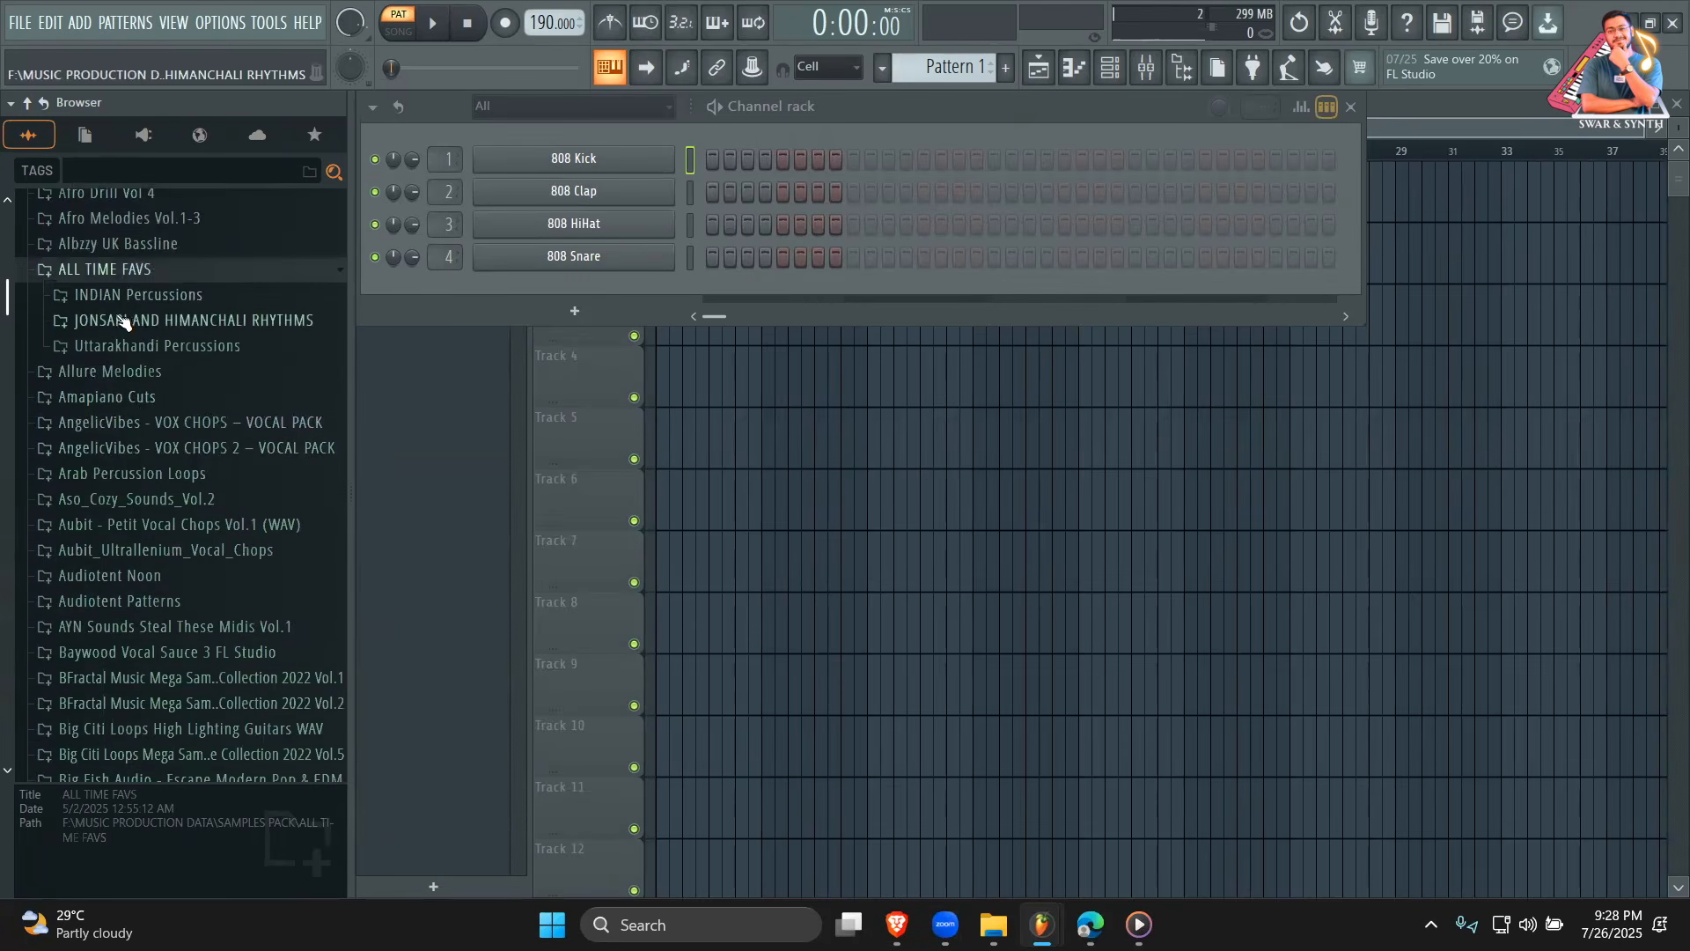
Preview loops in the all nati folder of JONSARI AND HIMANCHALI RHYTHMS, including 100 3''''8 taal.
click(179, 324)
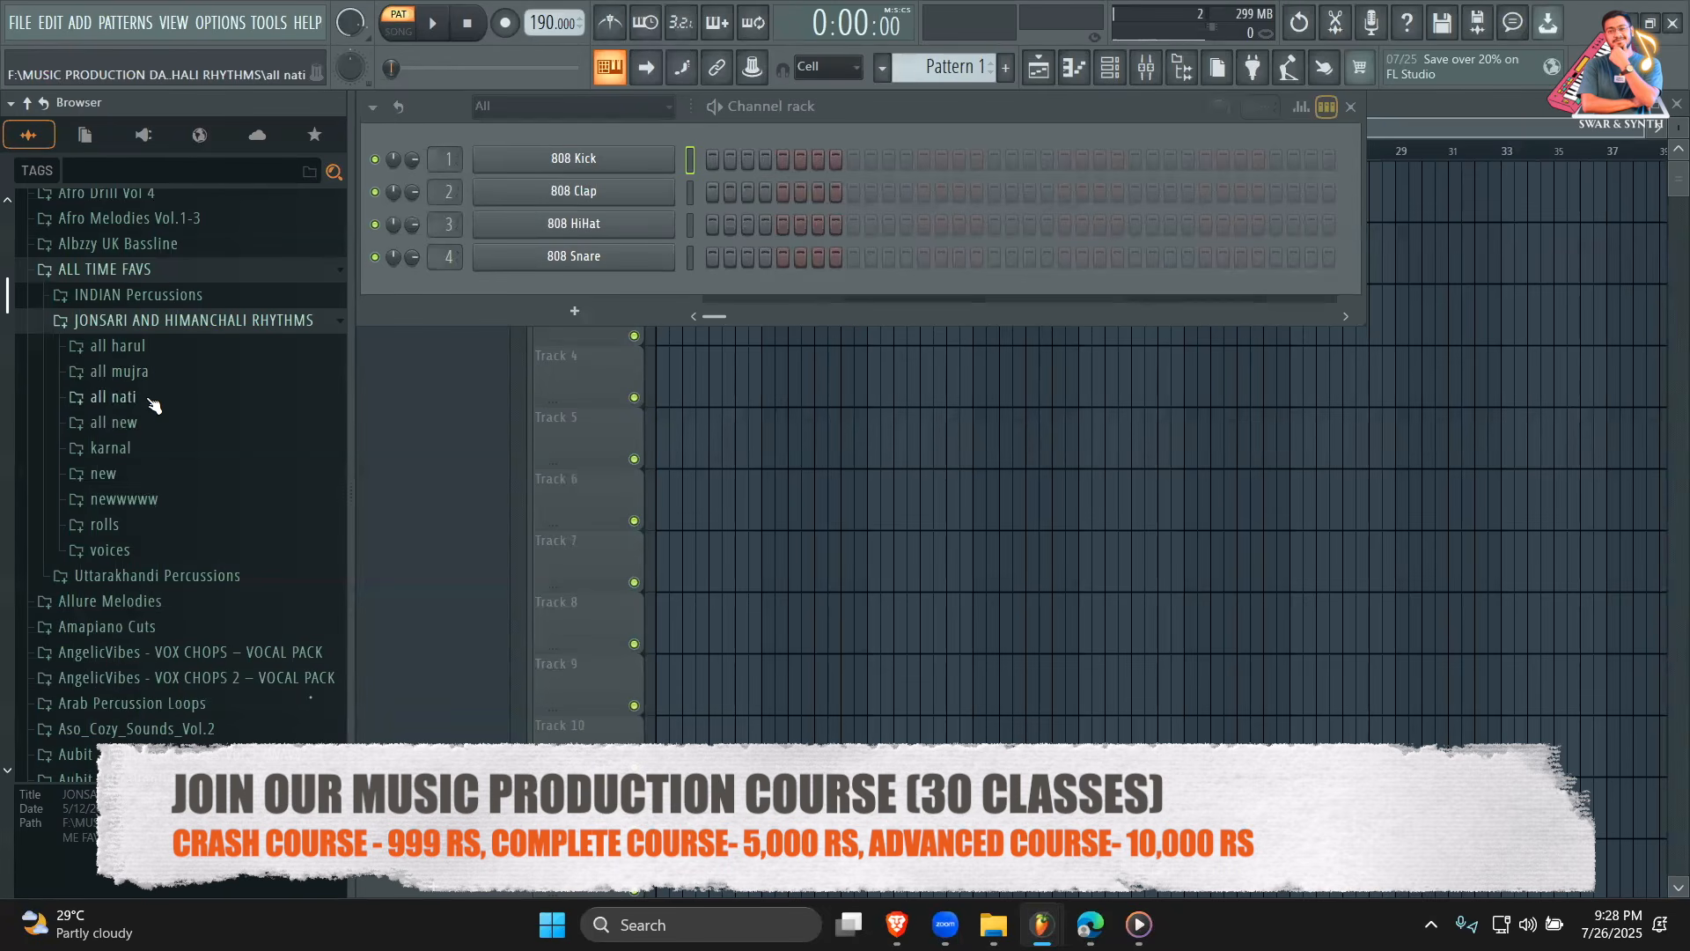
click(134, 401)
click(159, 572)
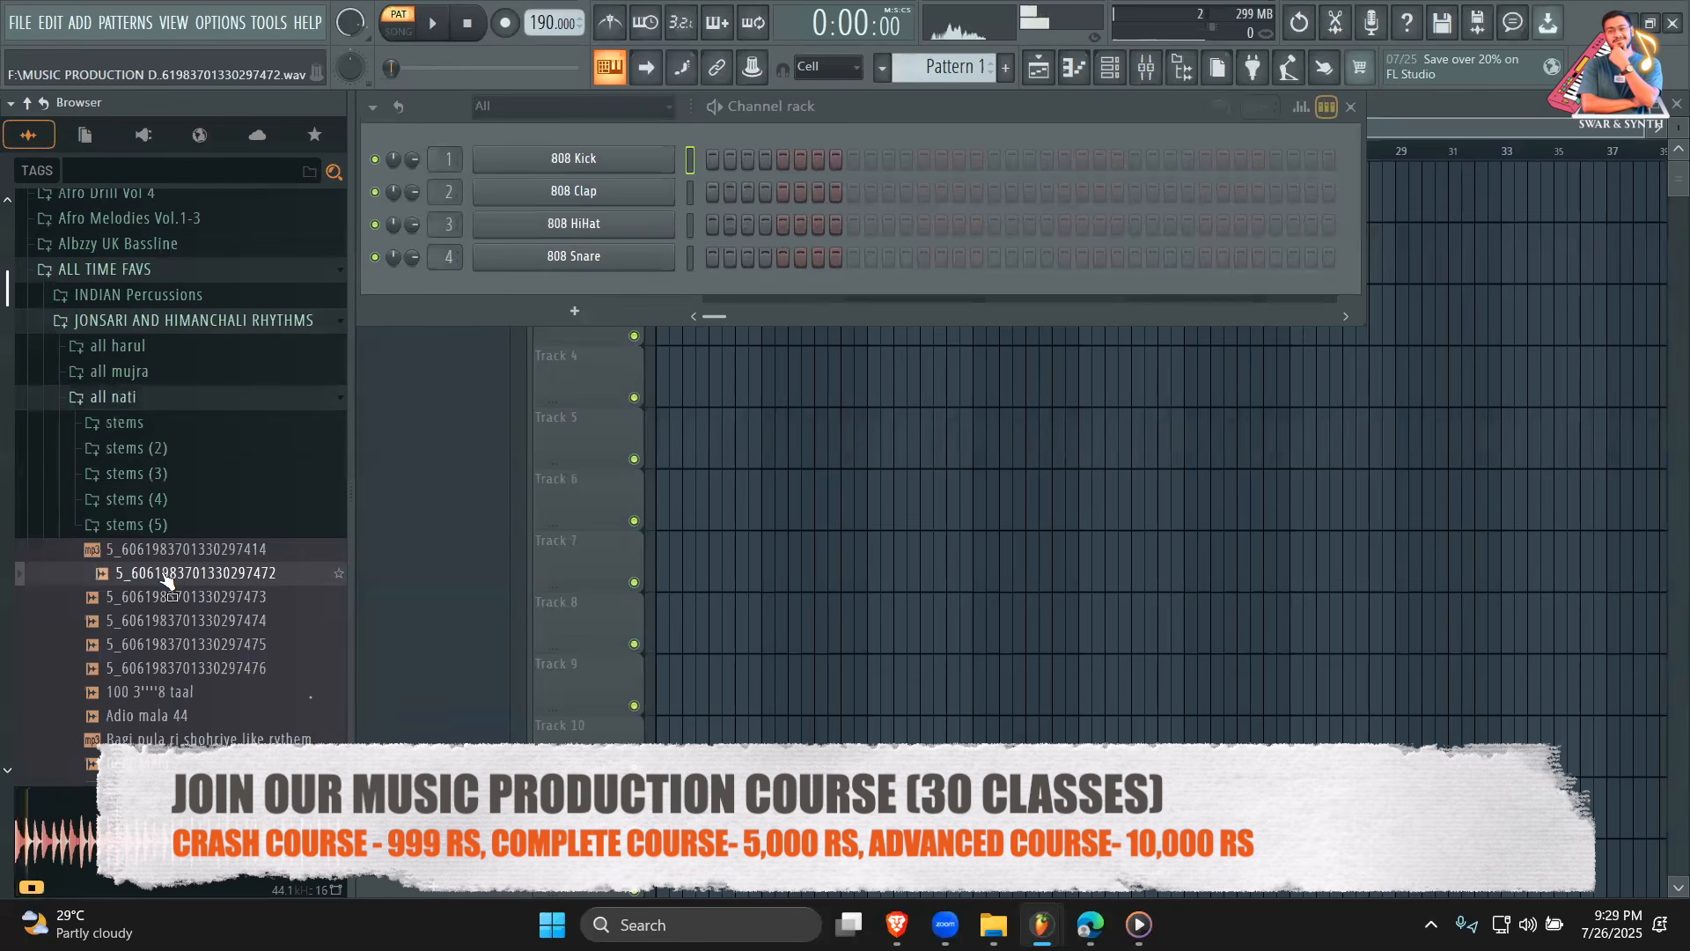
click(171, 694)
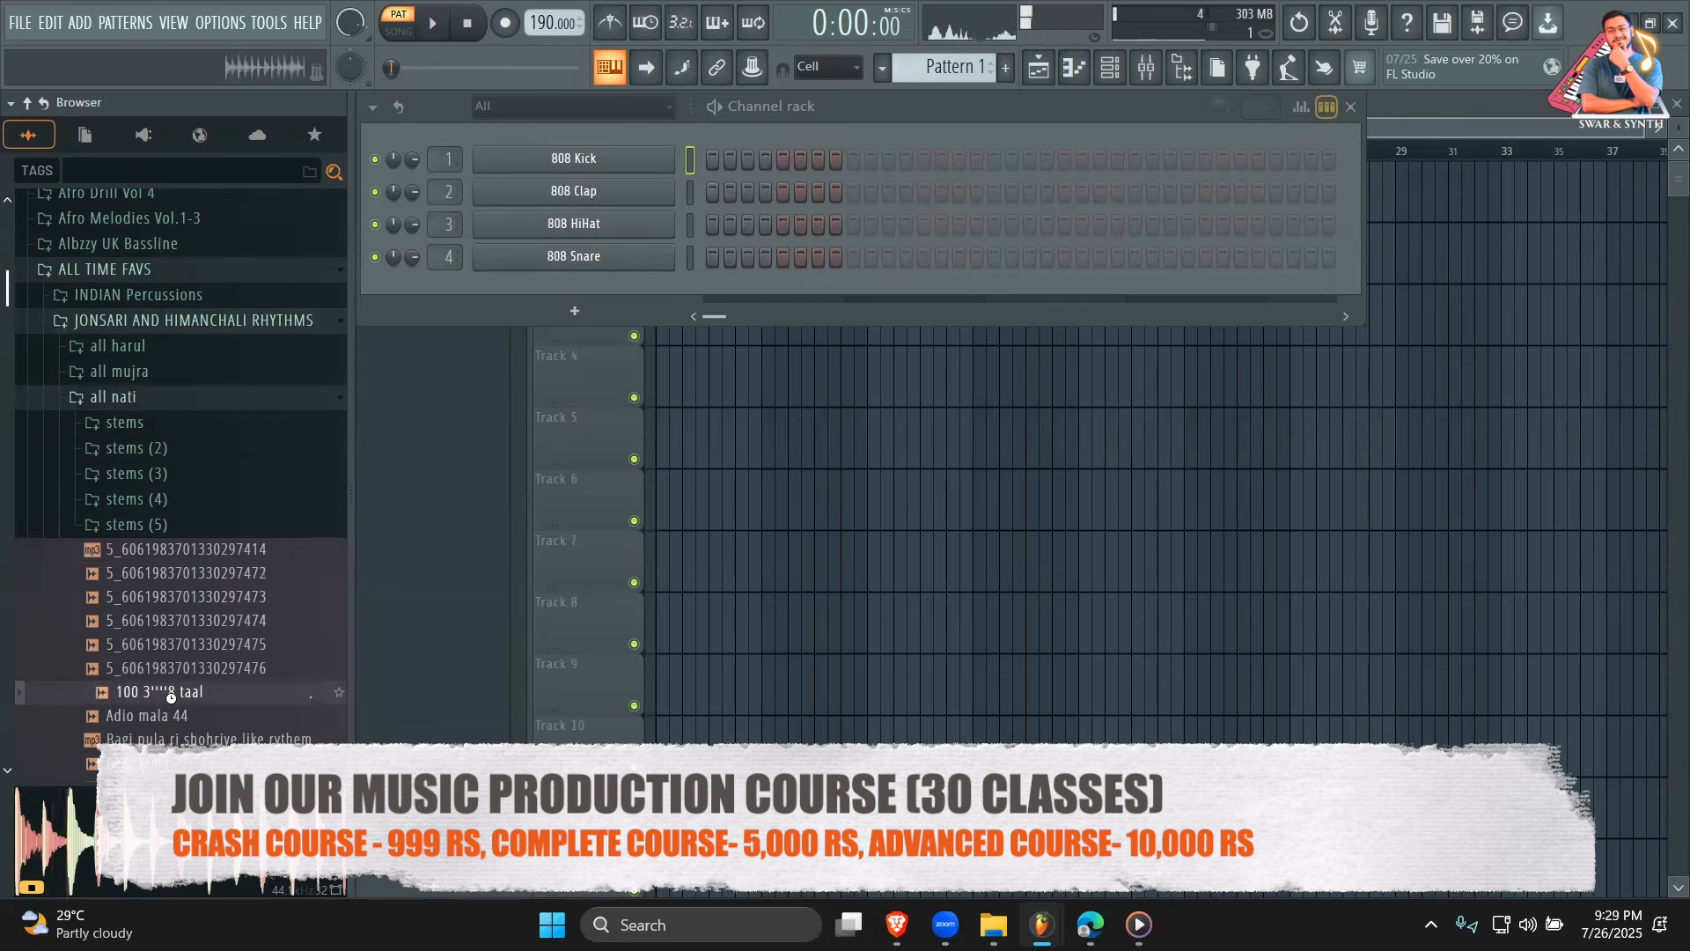
scroll(170, 698, down, 2)
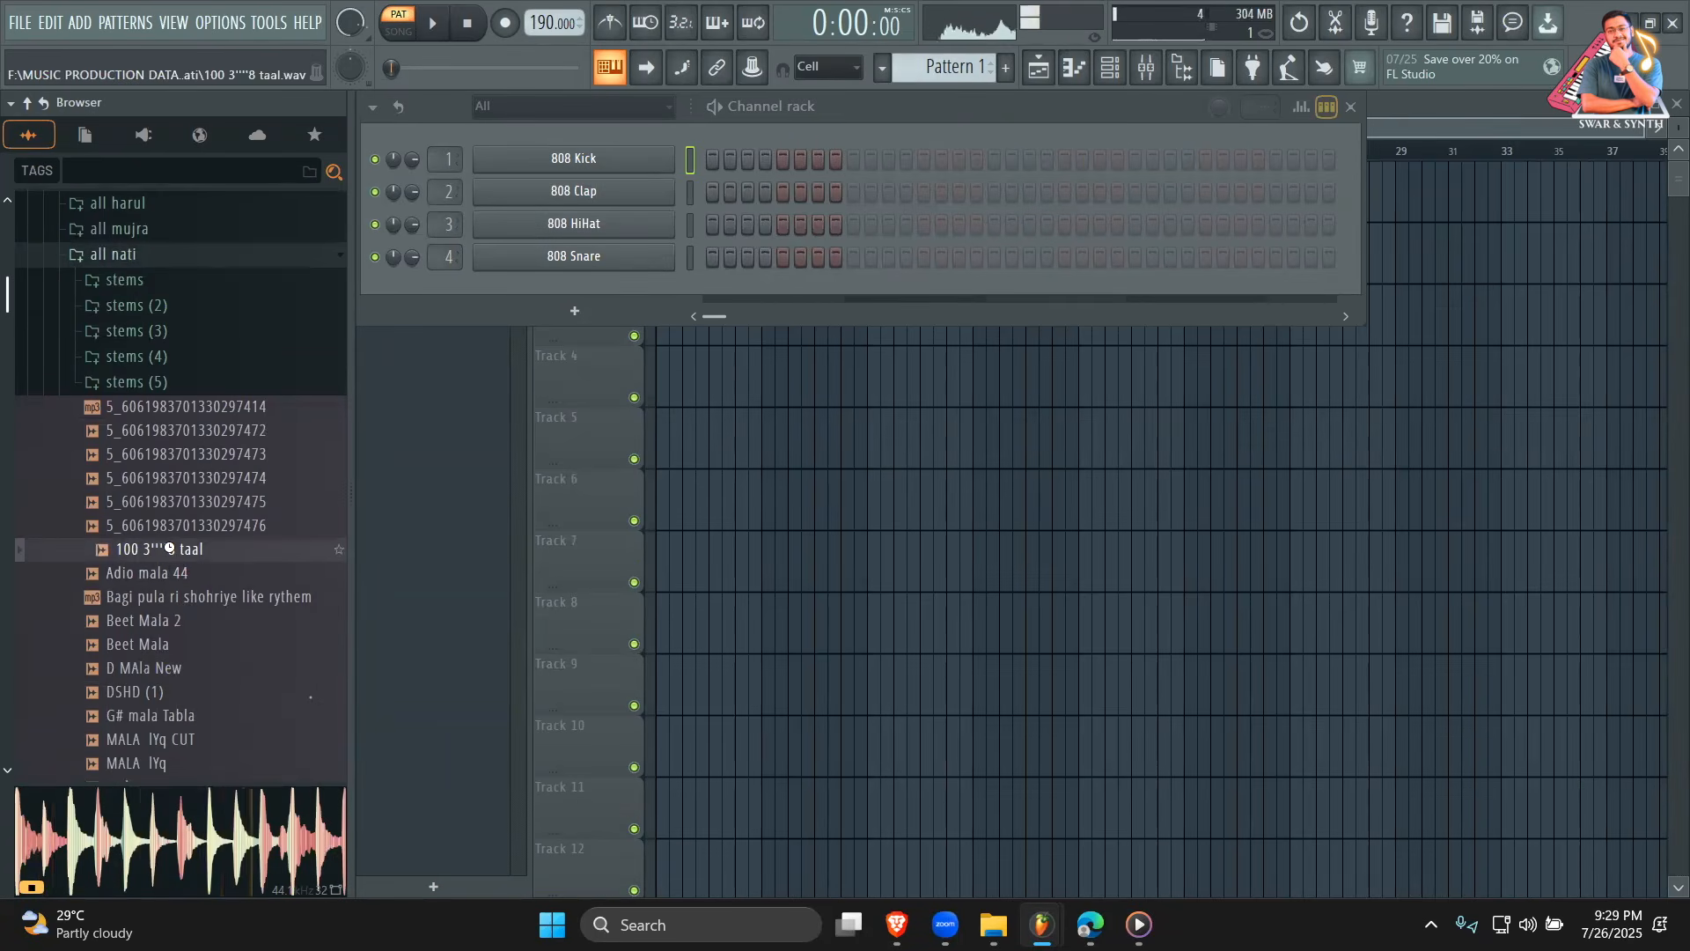
Place the 100 3''''8 taal loop at the start of Track 1 in the playlist and play it in song mode.
drag(169, 548, 664, 189)
click(392, 38)
key(space)
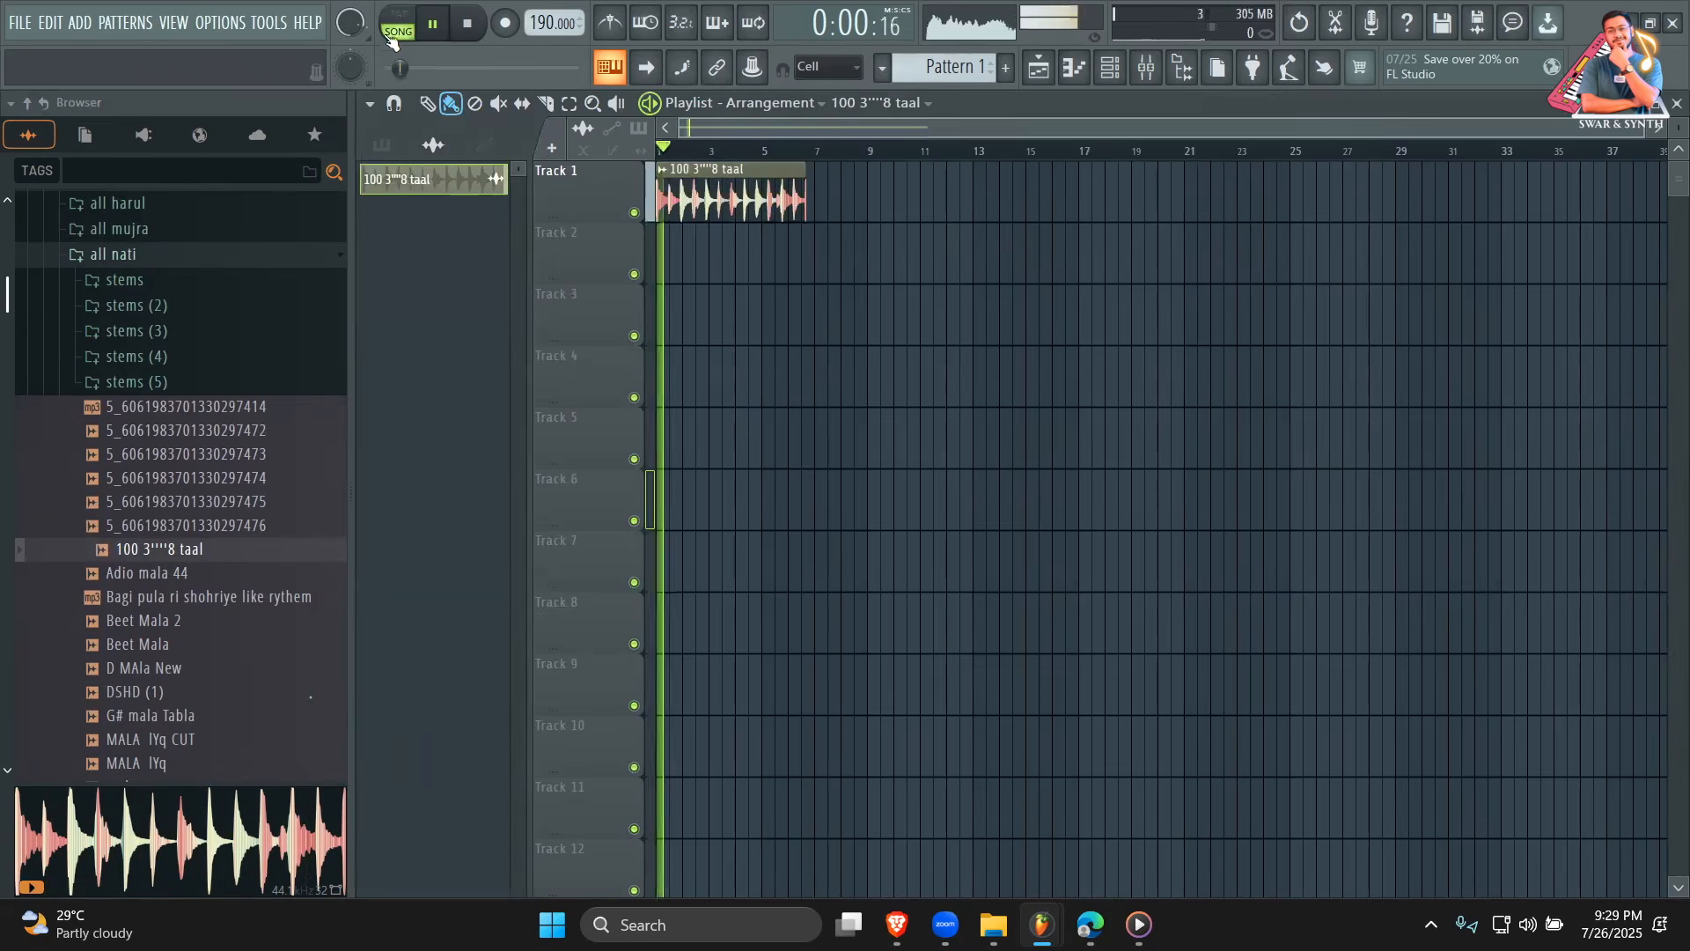
Adjust the taal loop's channel volume while it plays, and delete its clip from Track 1.
double_click(733, 204)
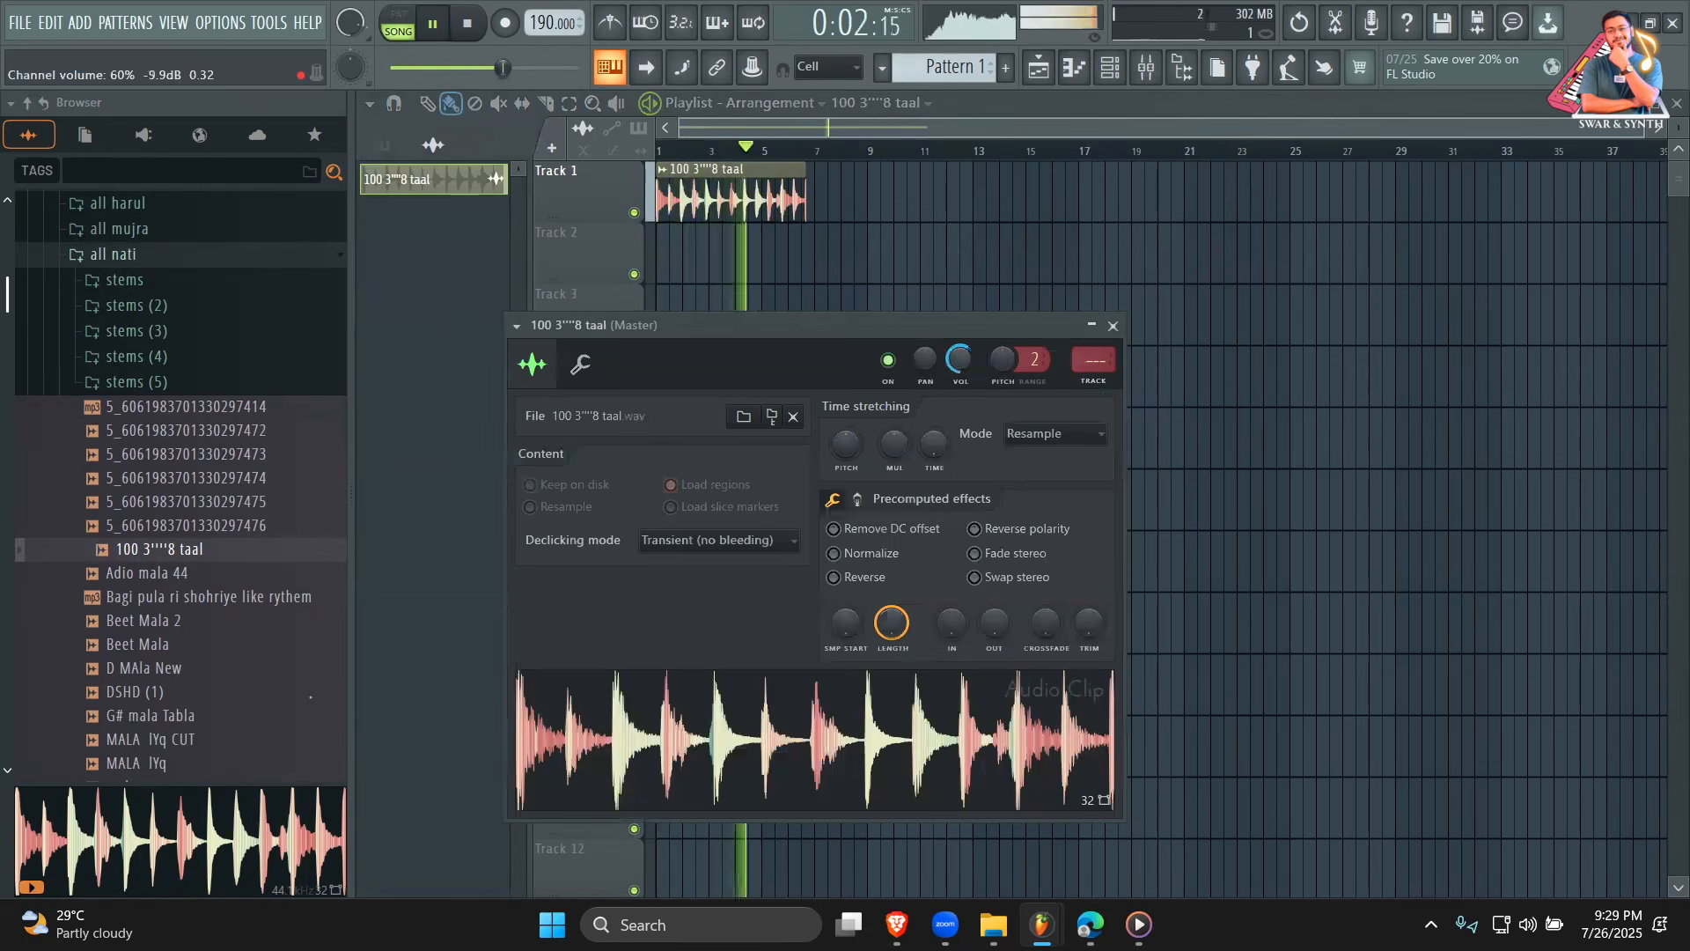
click(1113, 326)
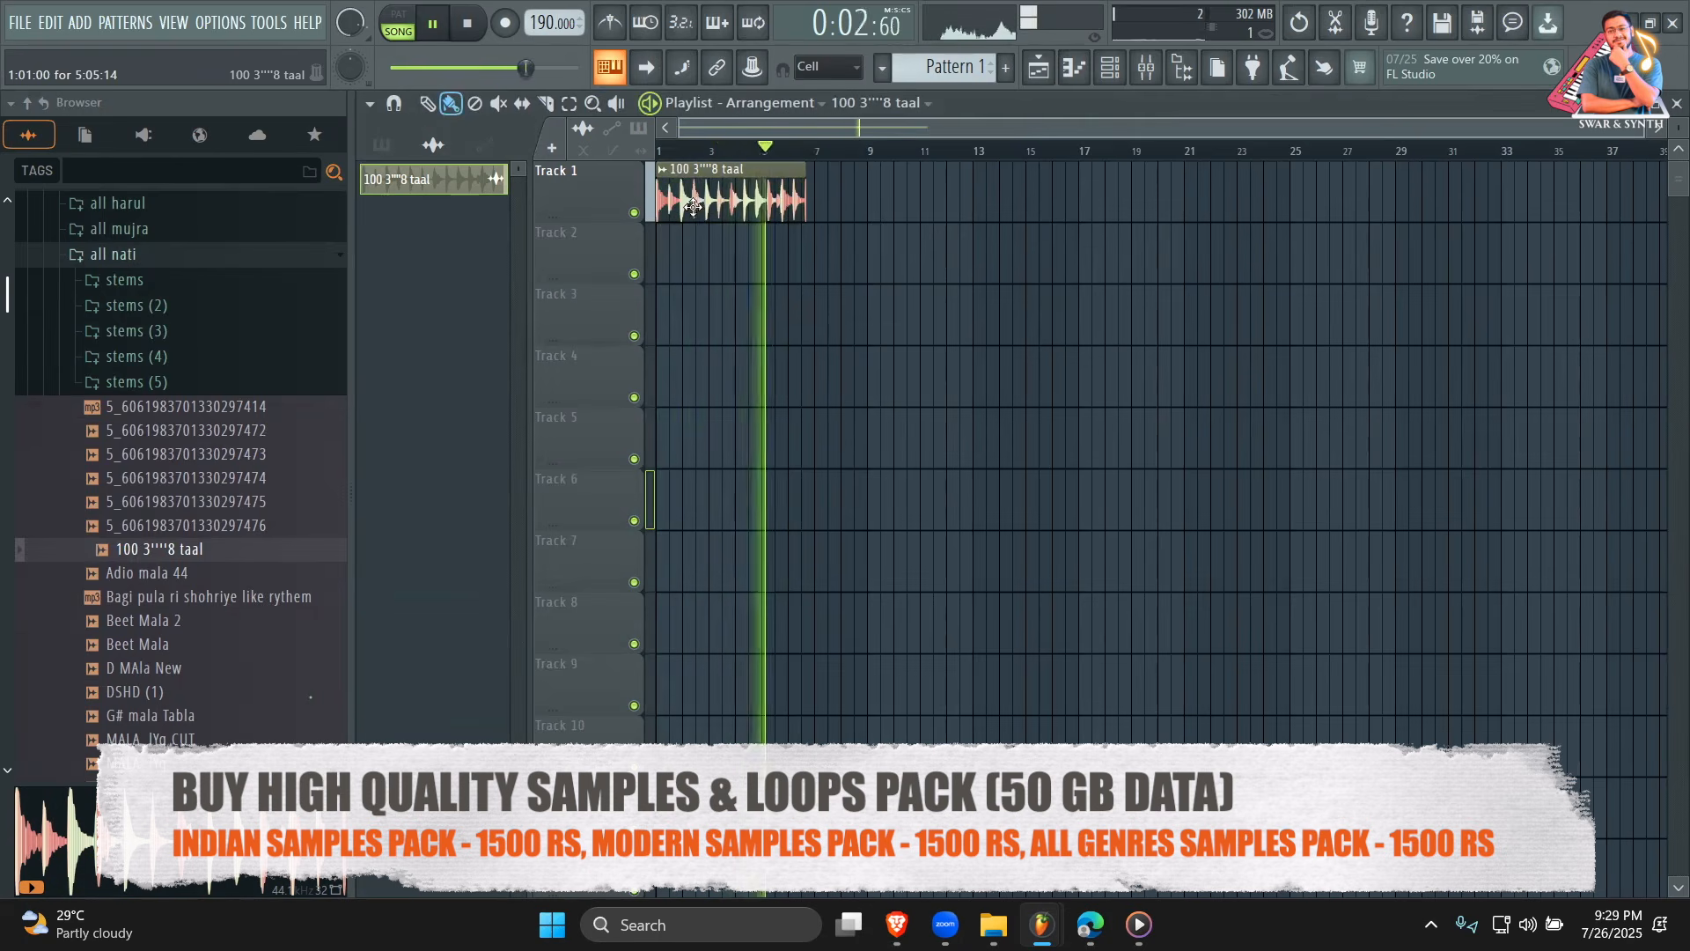
key(space)
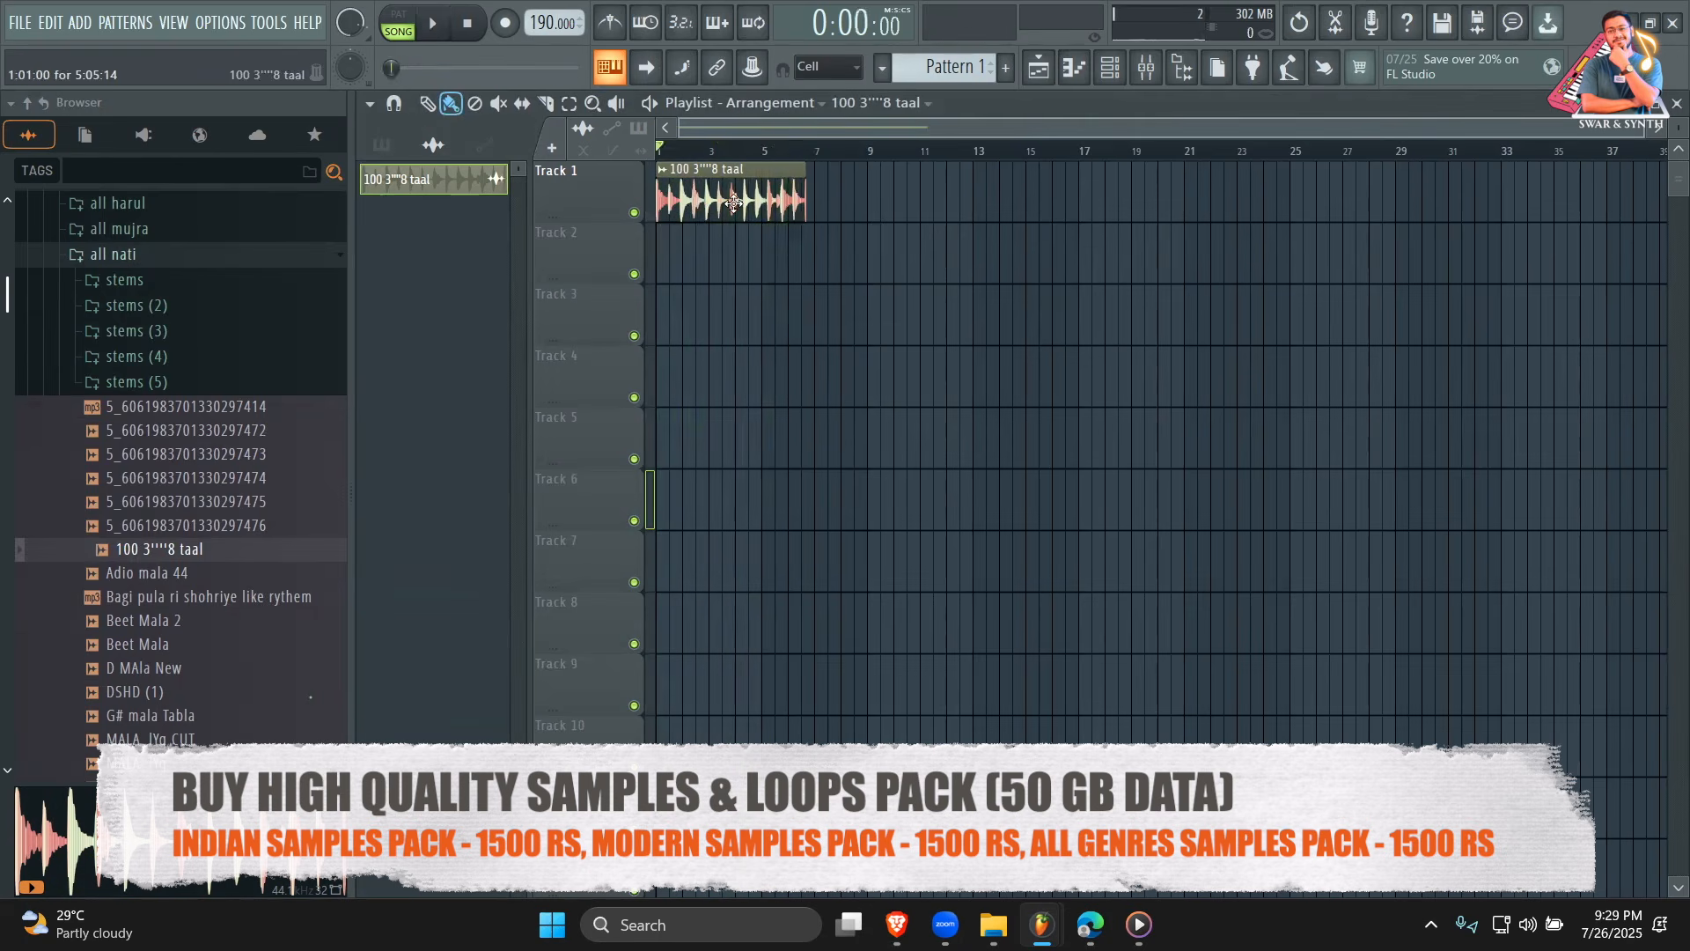
right_click(734, 203)
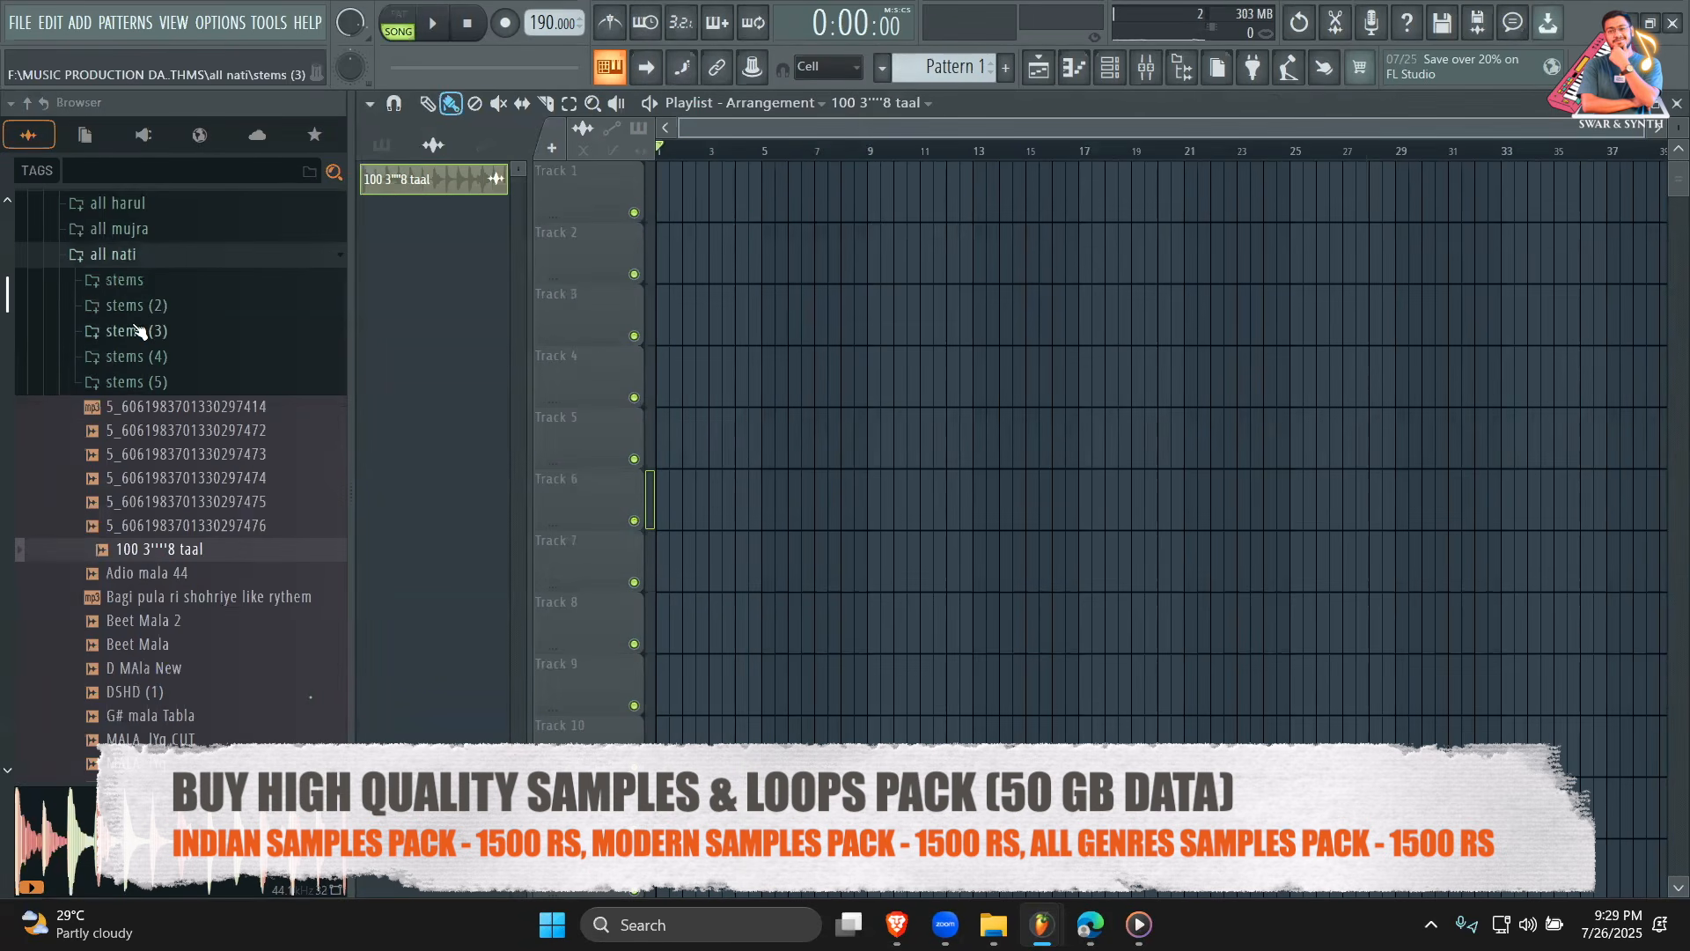
click(164, 262)
scroll(170, 339, up, 2)
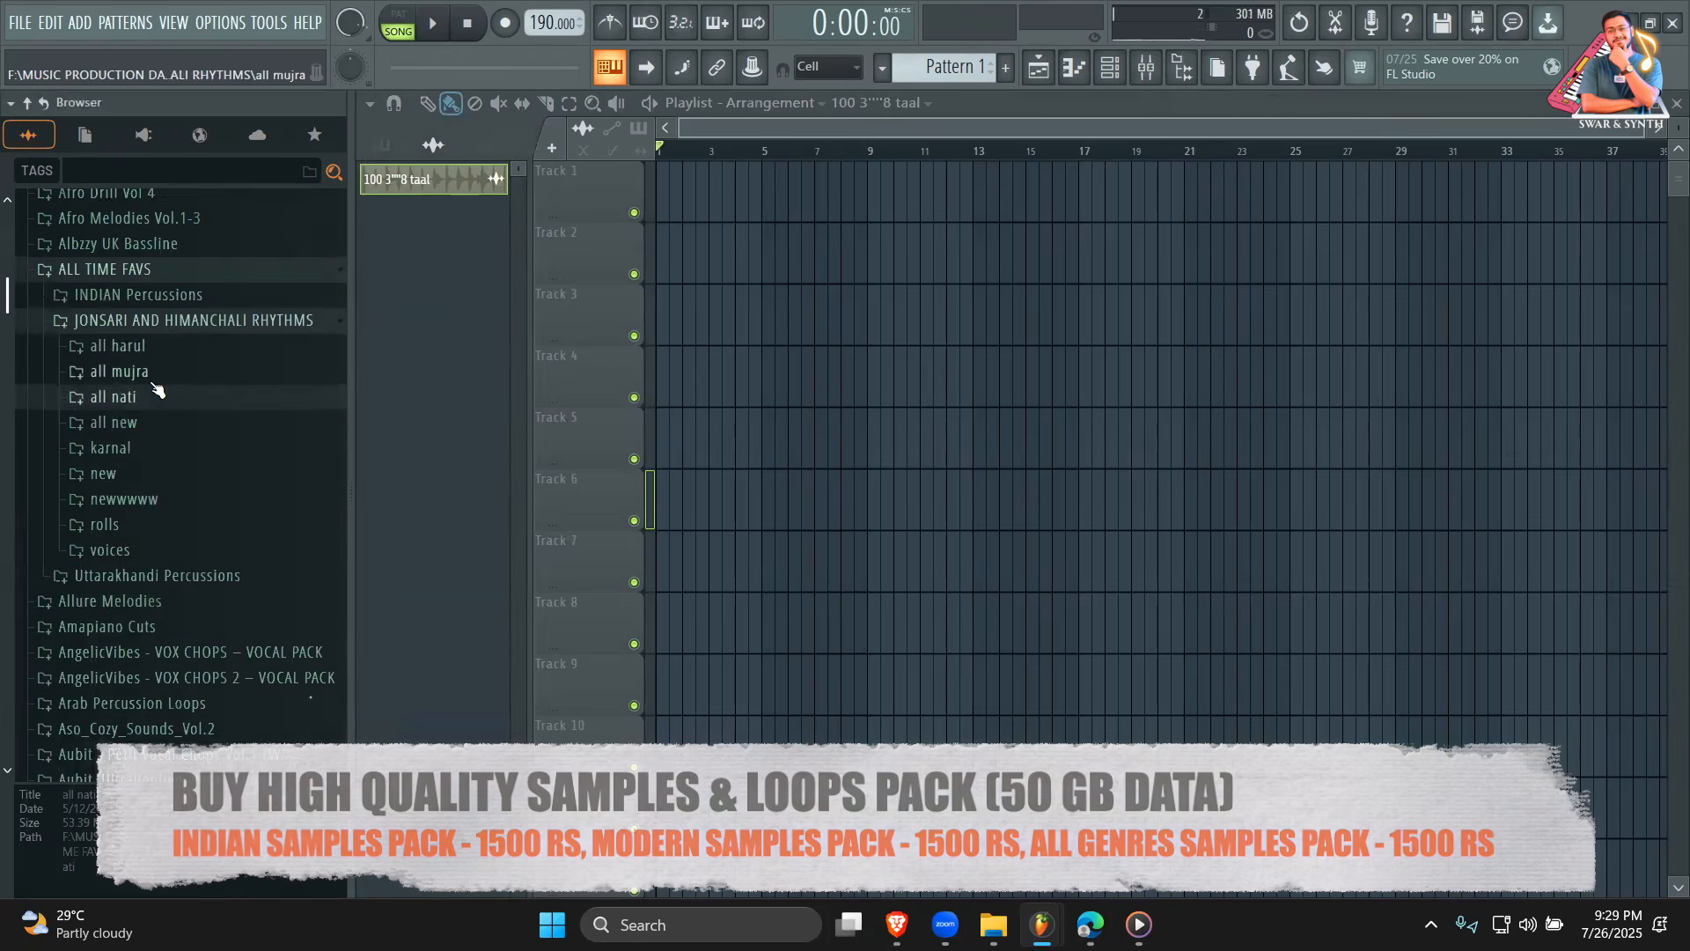
click(145, 347)
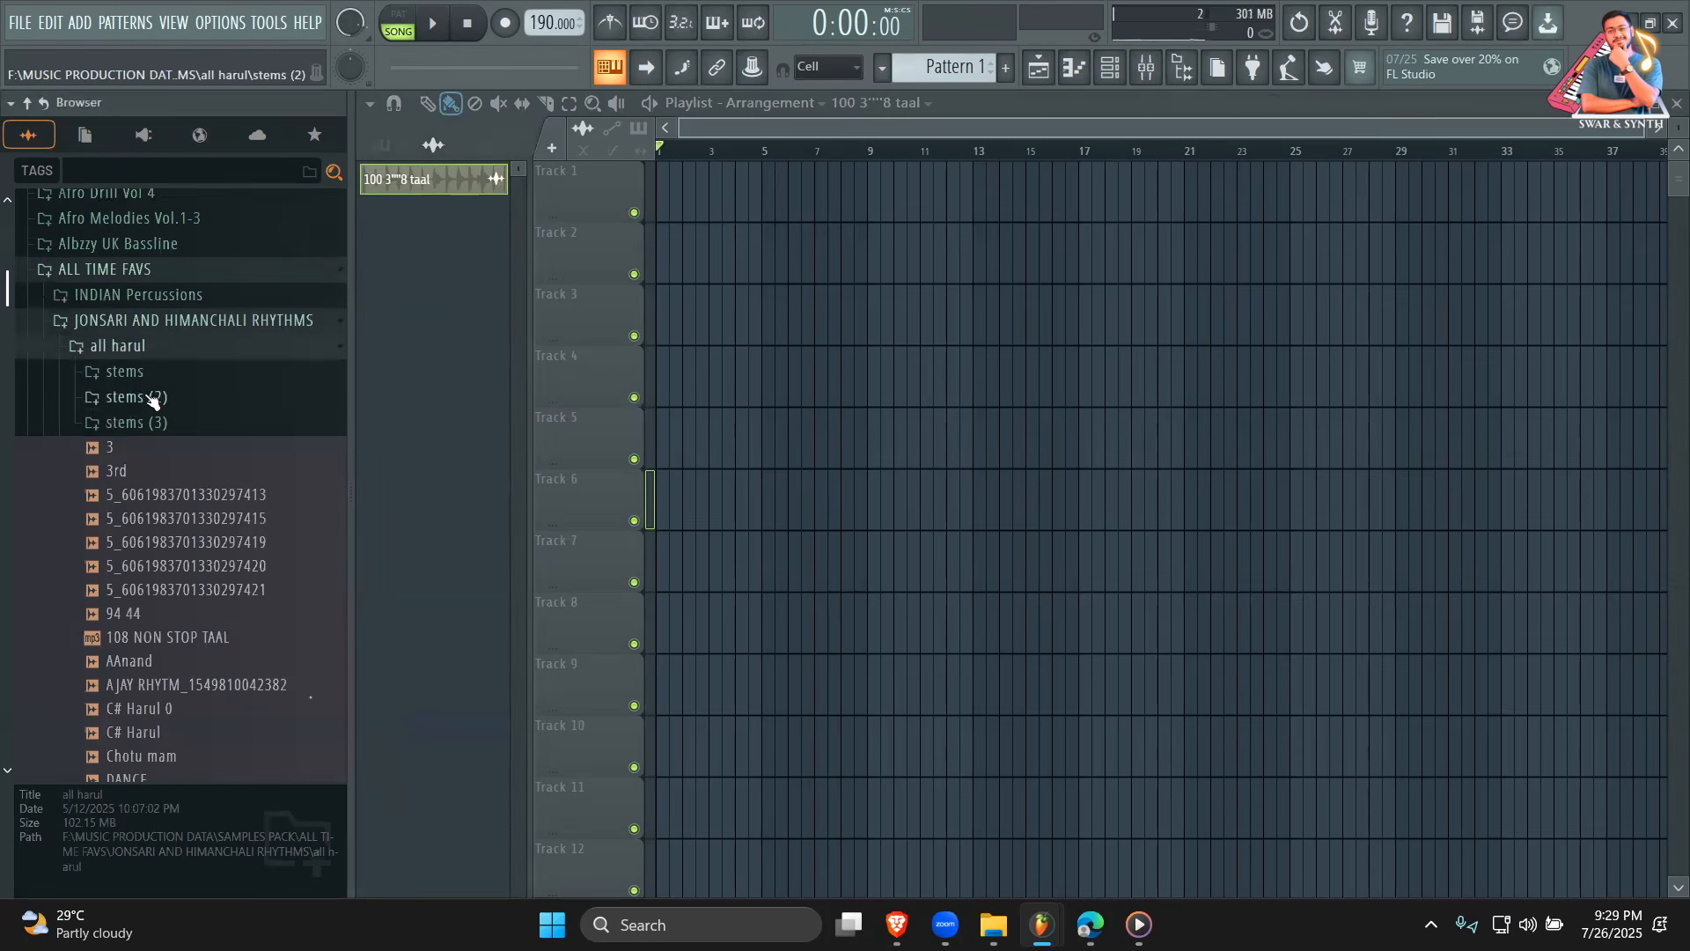
click(152, 398)
click(145, 470)
scroll(157, 519, down, 2)
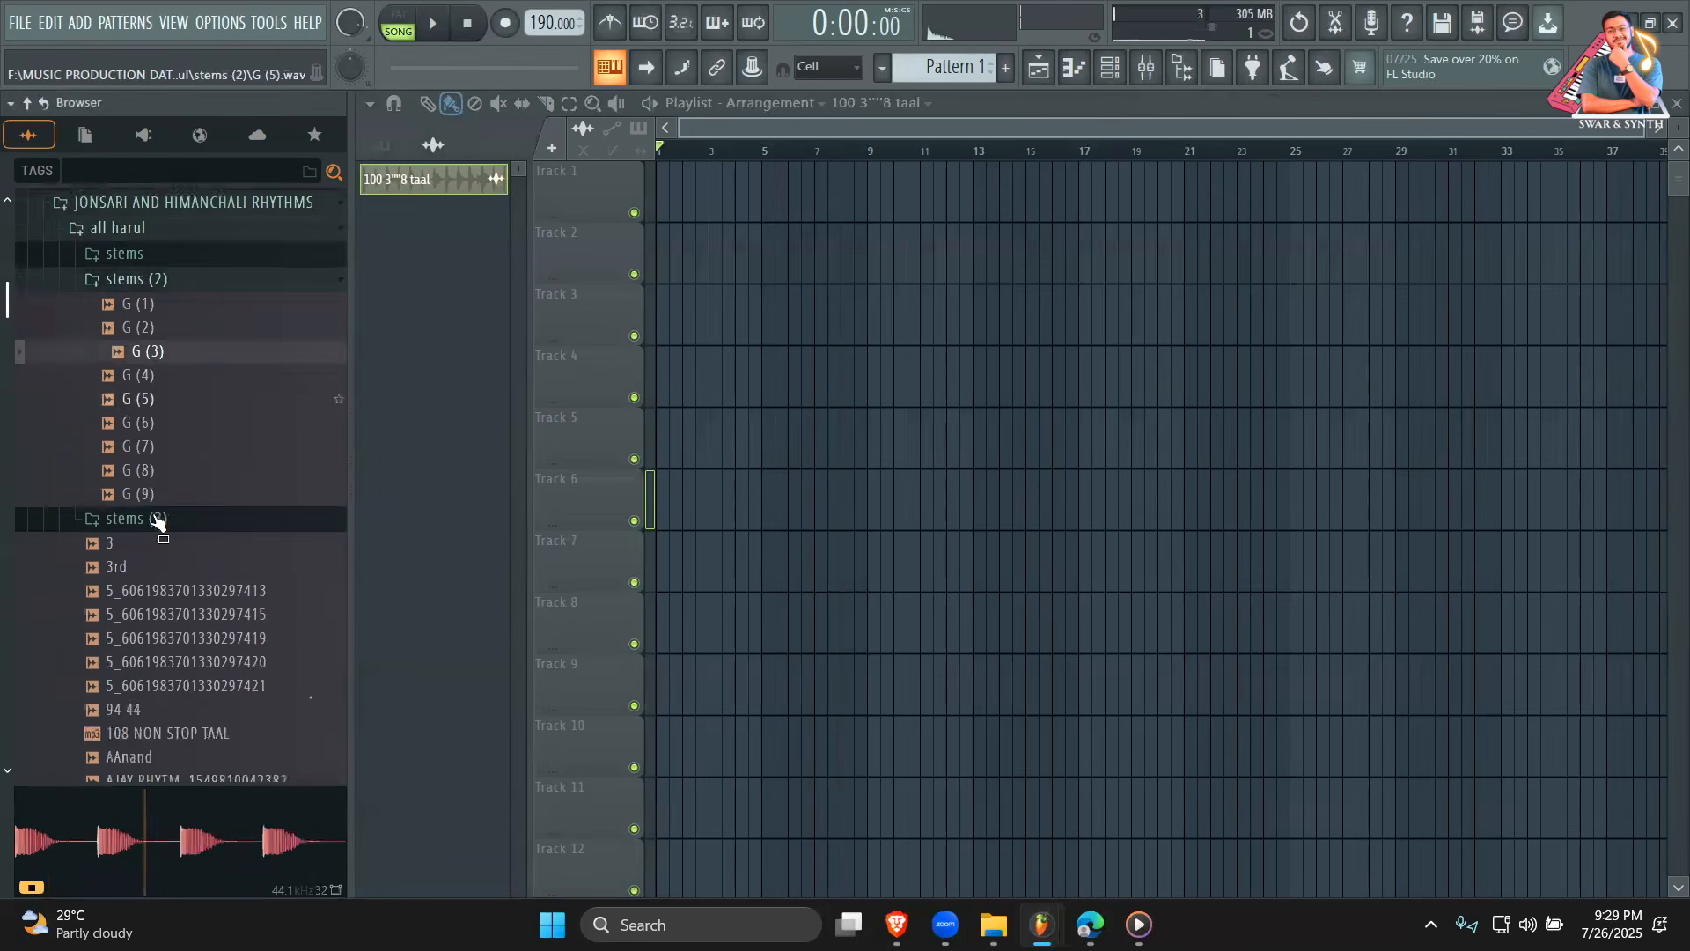
scroll(157, 521, down, 4)
click(175, 377)
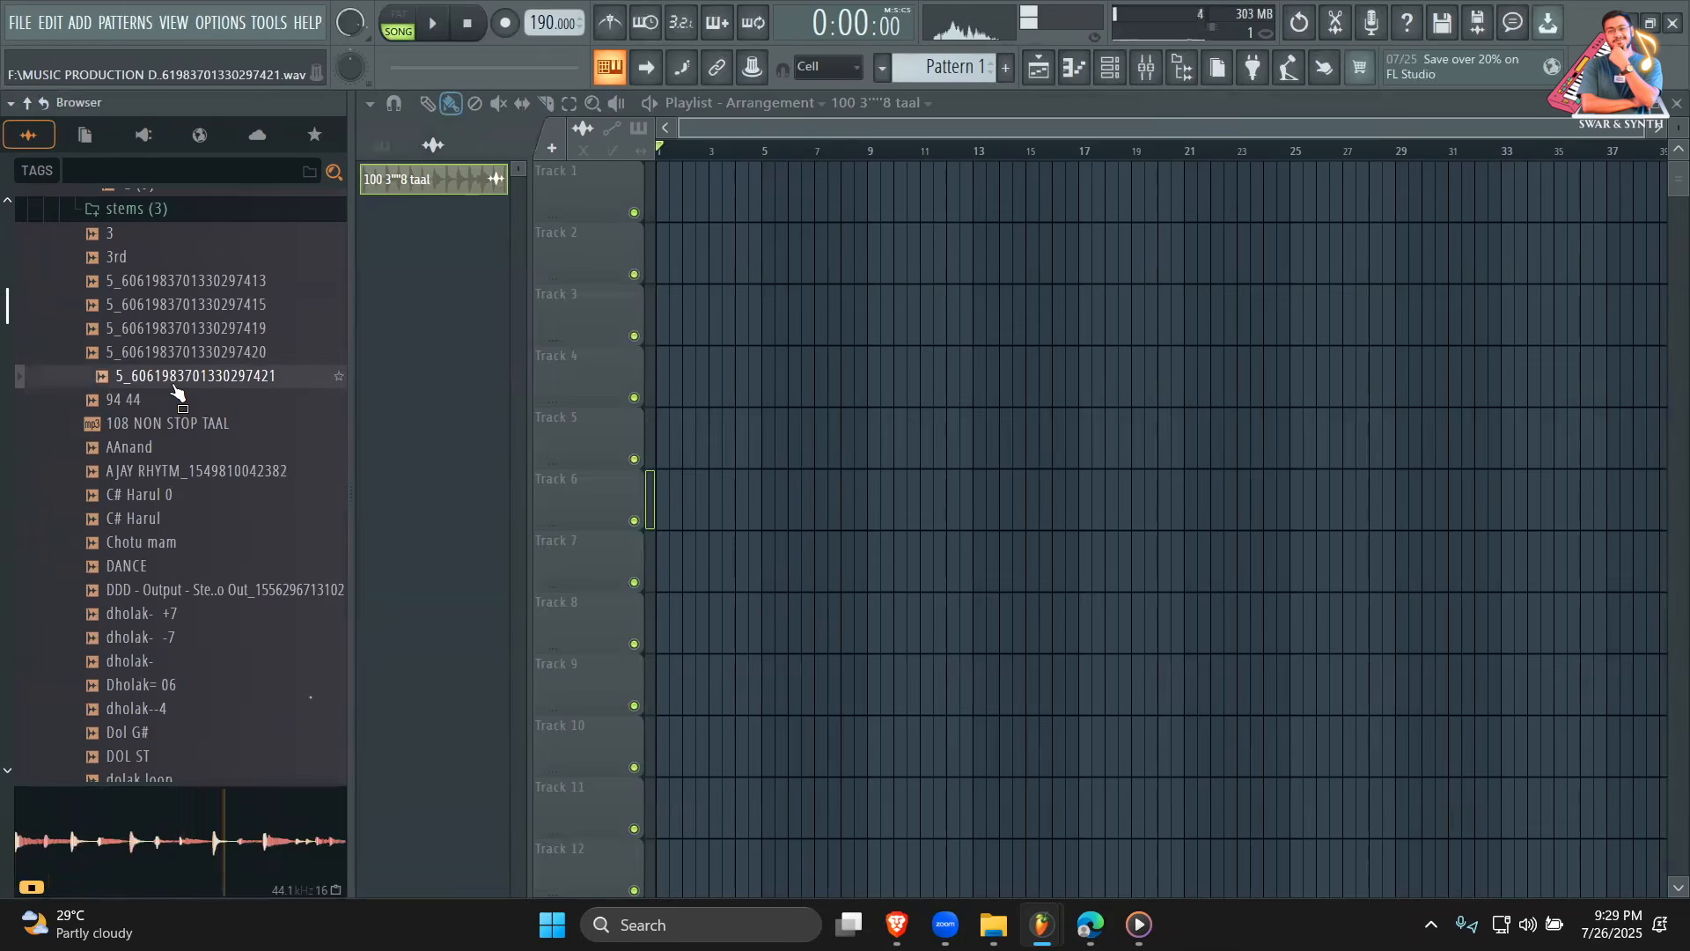
drag(174, 388, 666, 195)
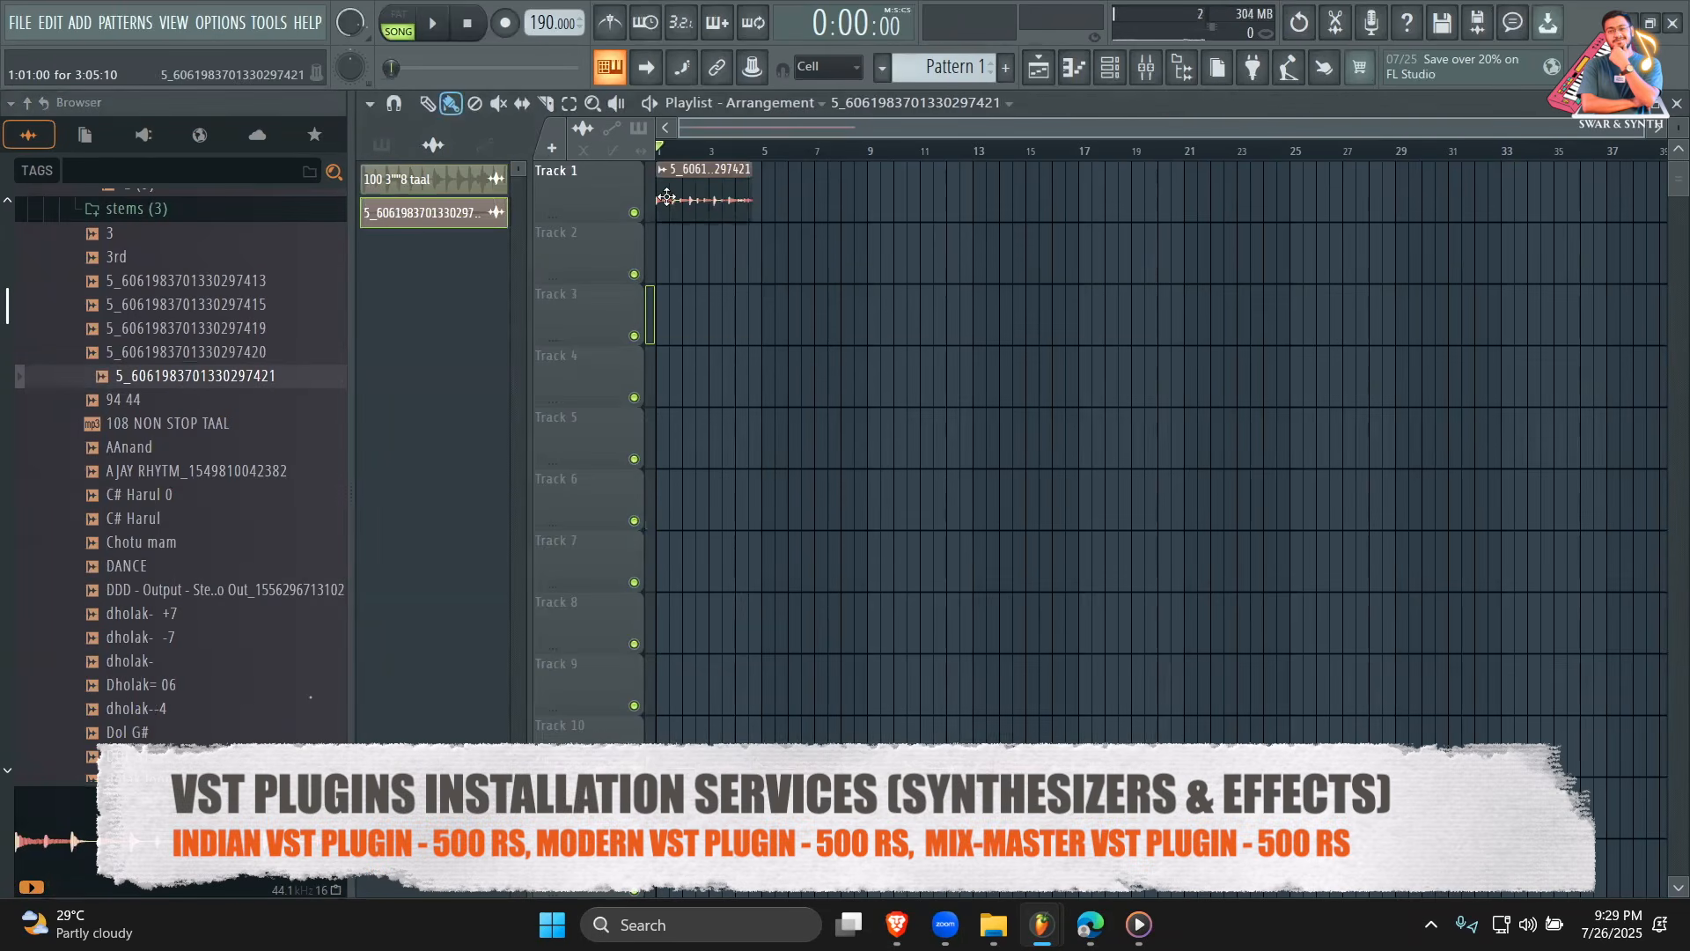
double_click(666, 195)
key(space)
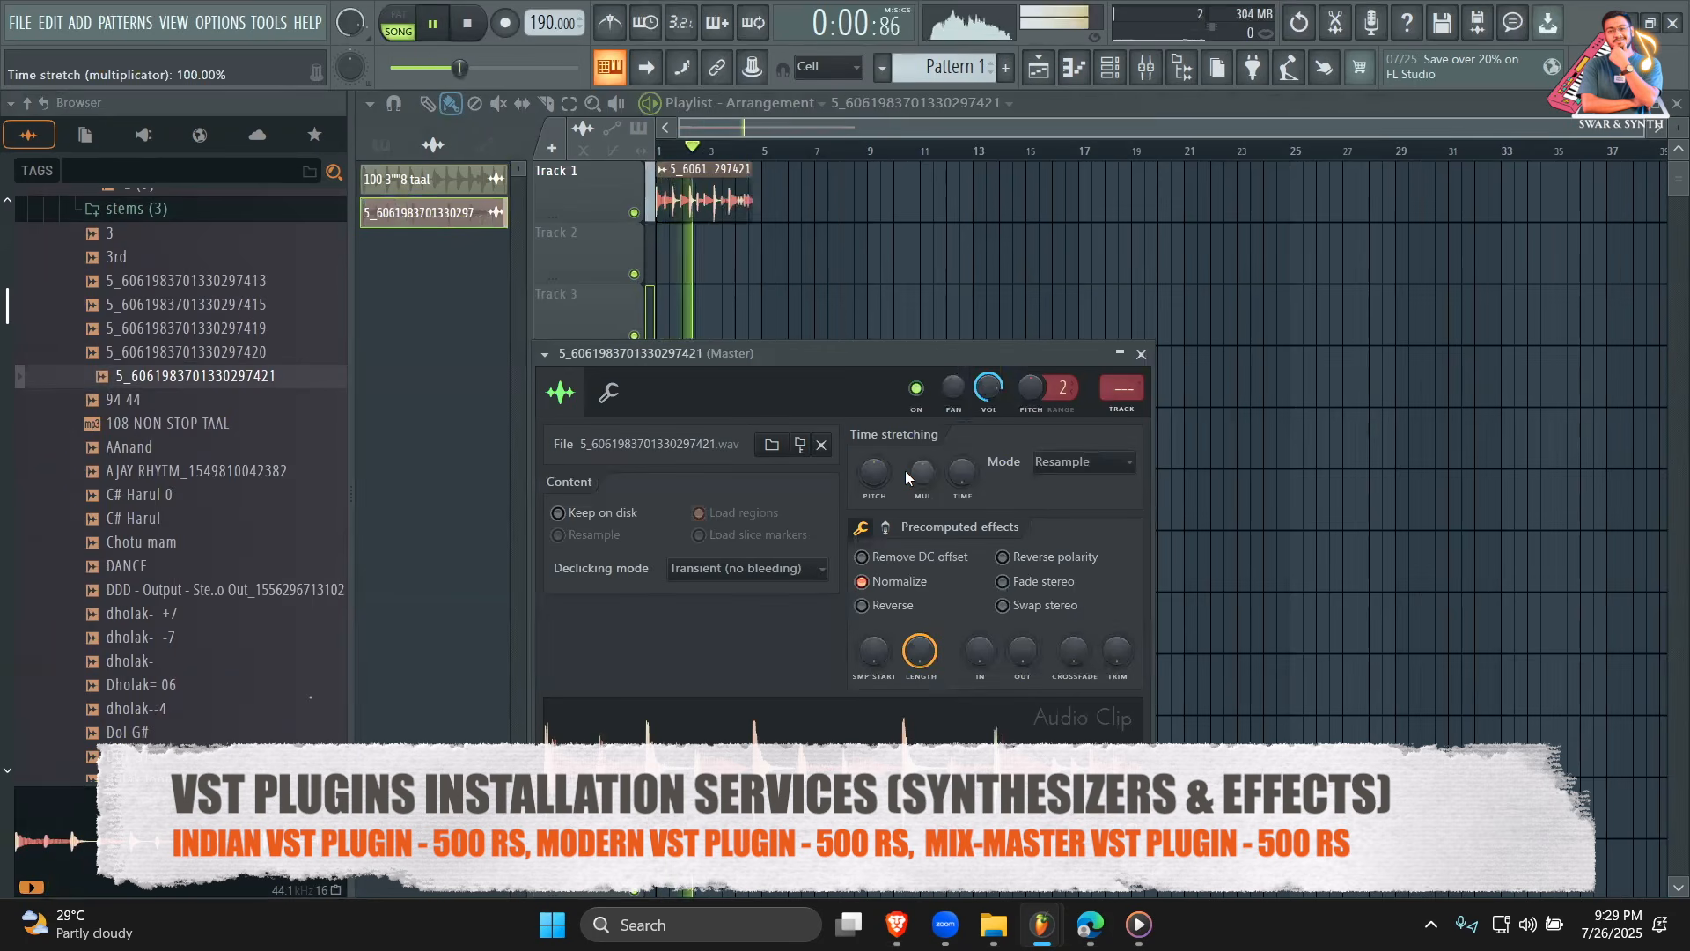
Stop playback, delete the normalized clip from Track 1 and collapse the browser folders.
click(1141, 354)
key(space)
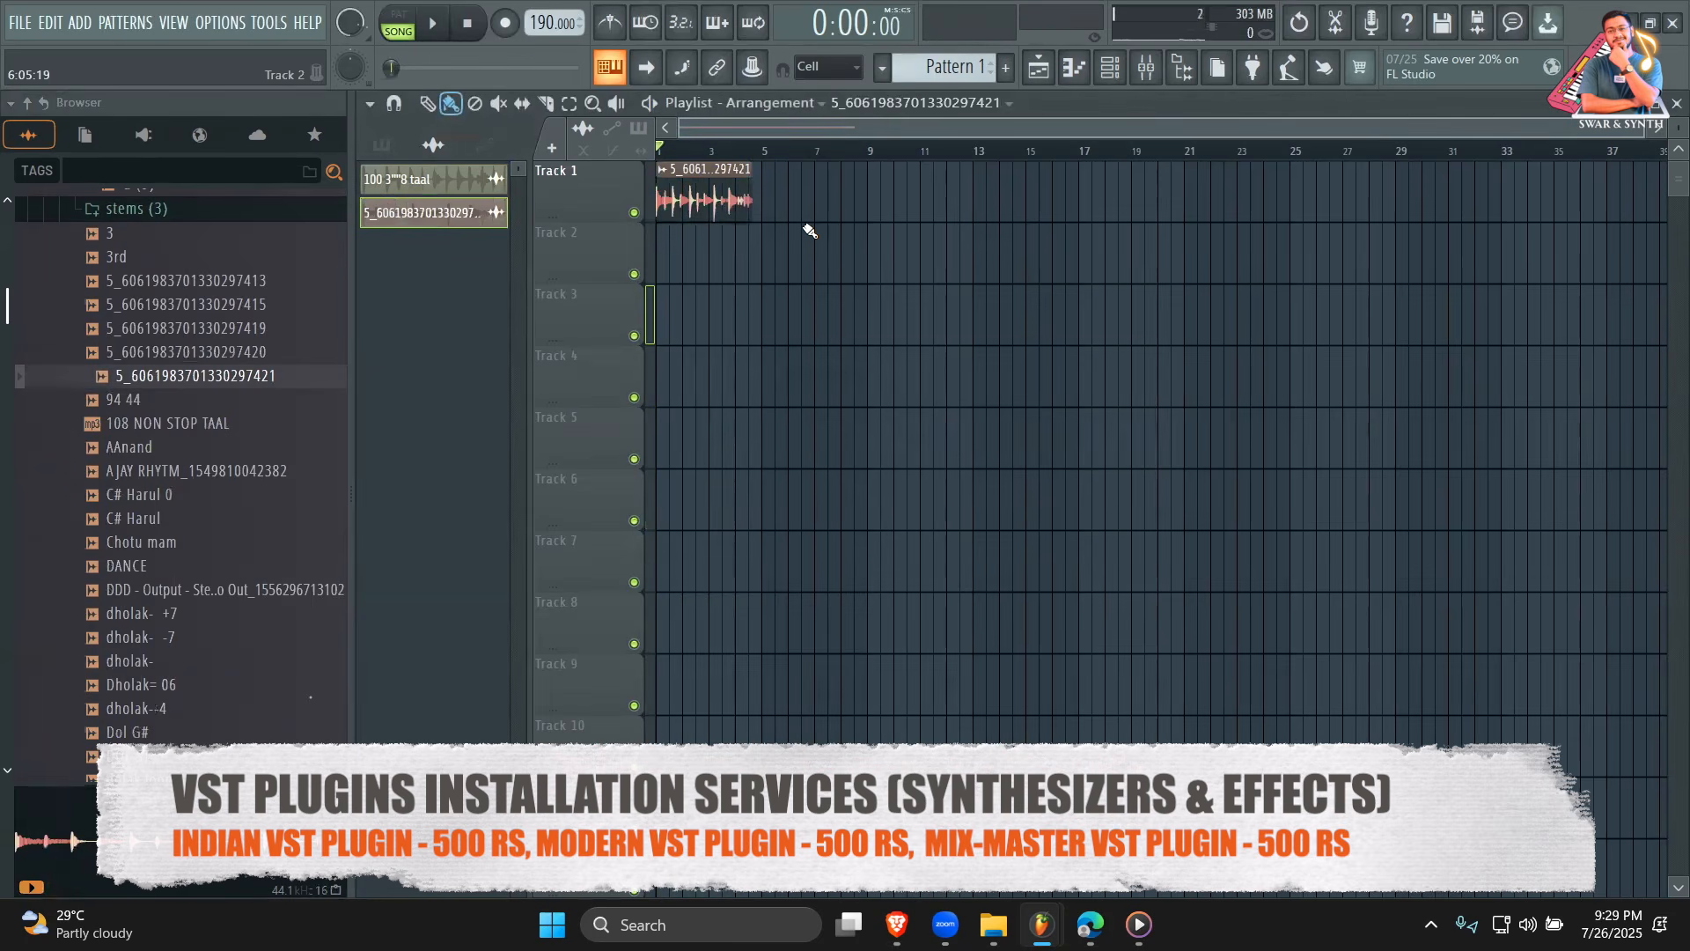
right_click(671, 197)
click(30, 132)
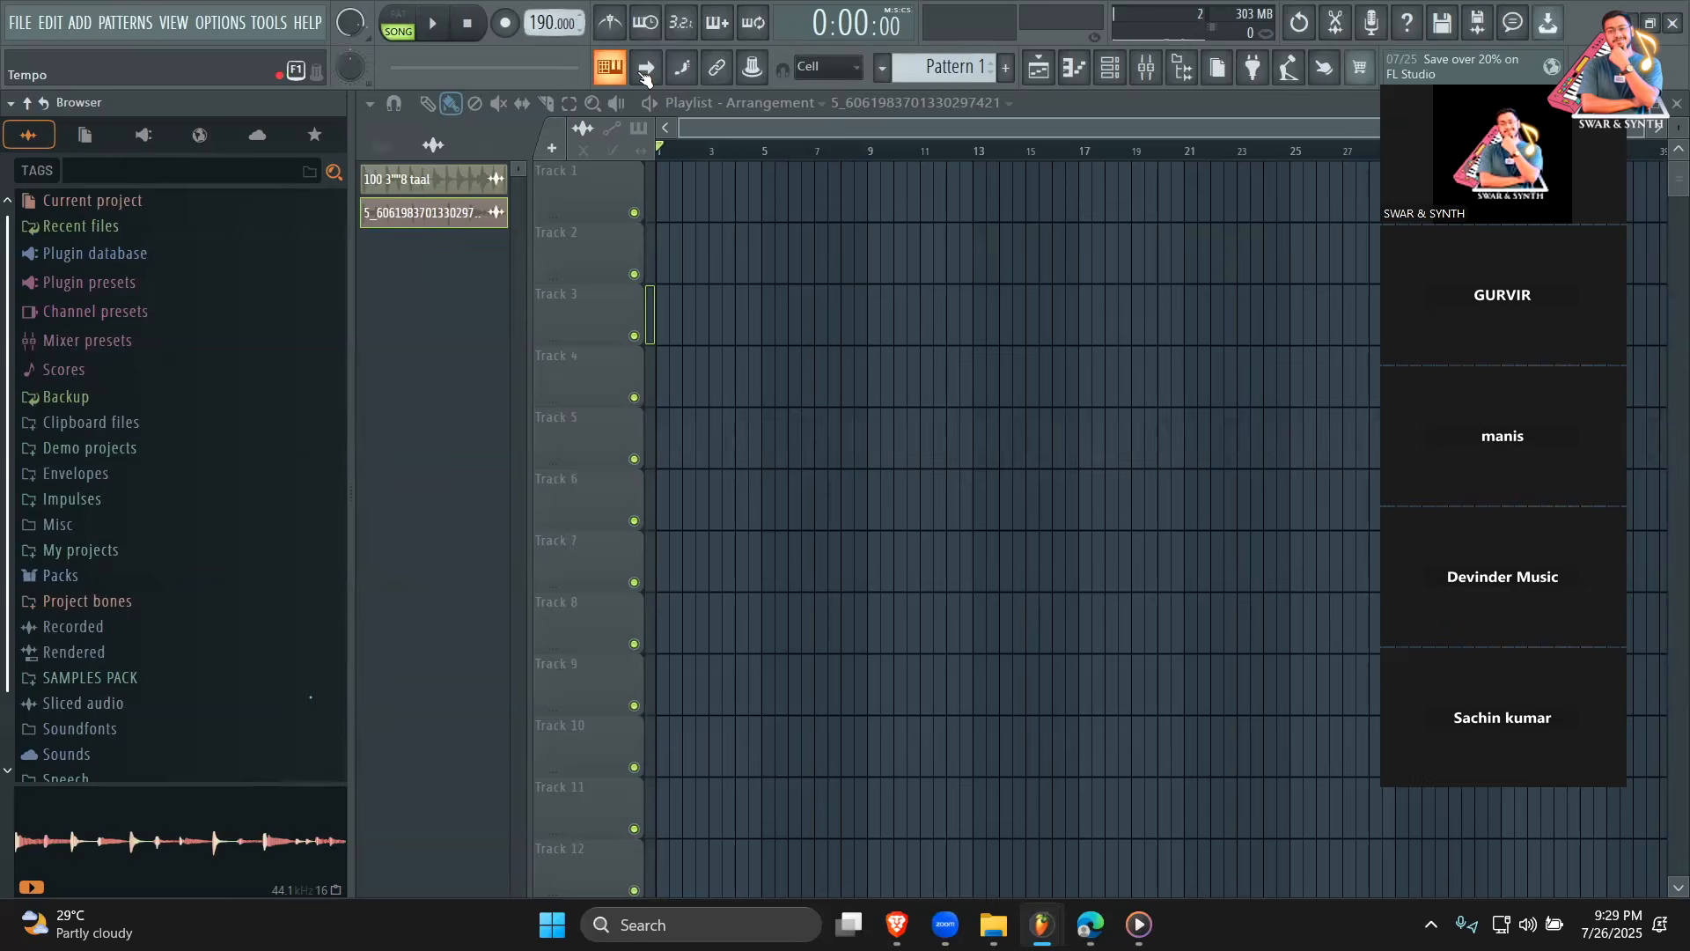
Tap the beat in the Tempo tapper to set the project tempo to 214 BPM.
right_click(564, 24)
click(773, 39)
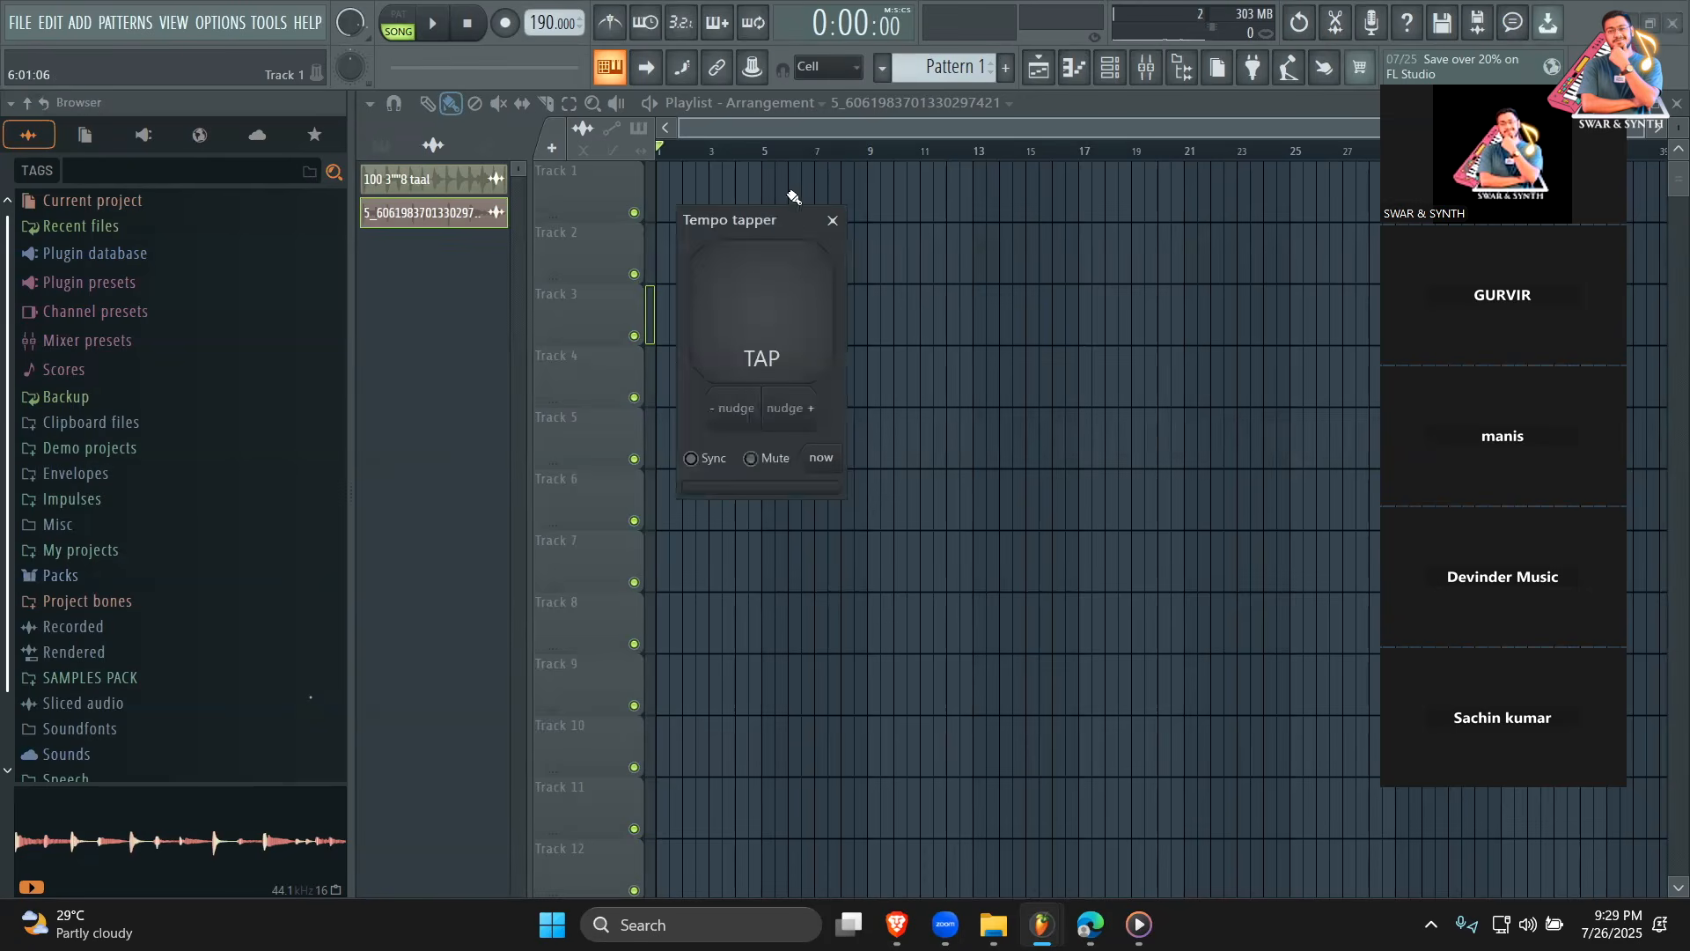
drag(778, 223, 966, 159)
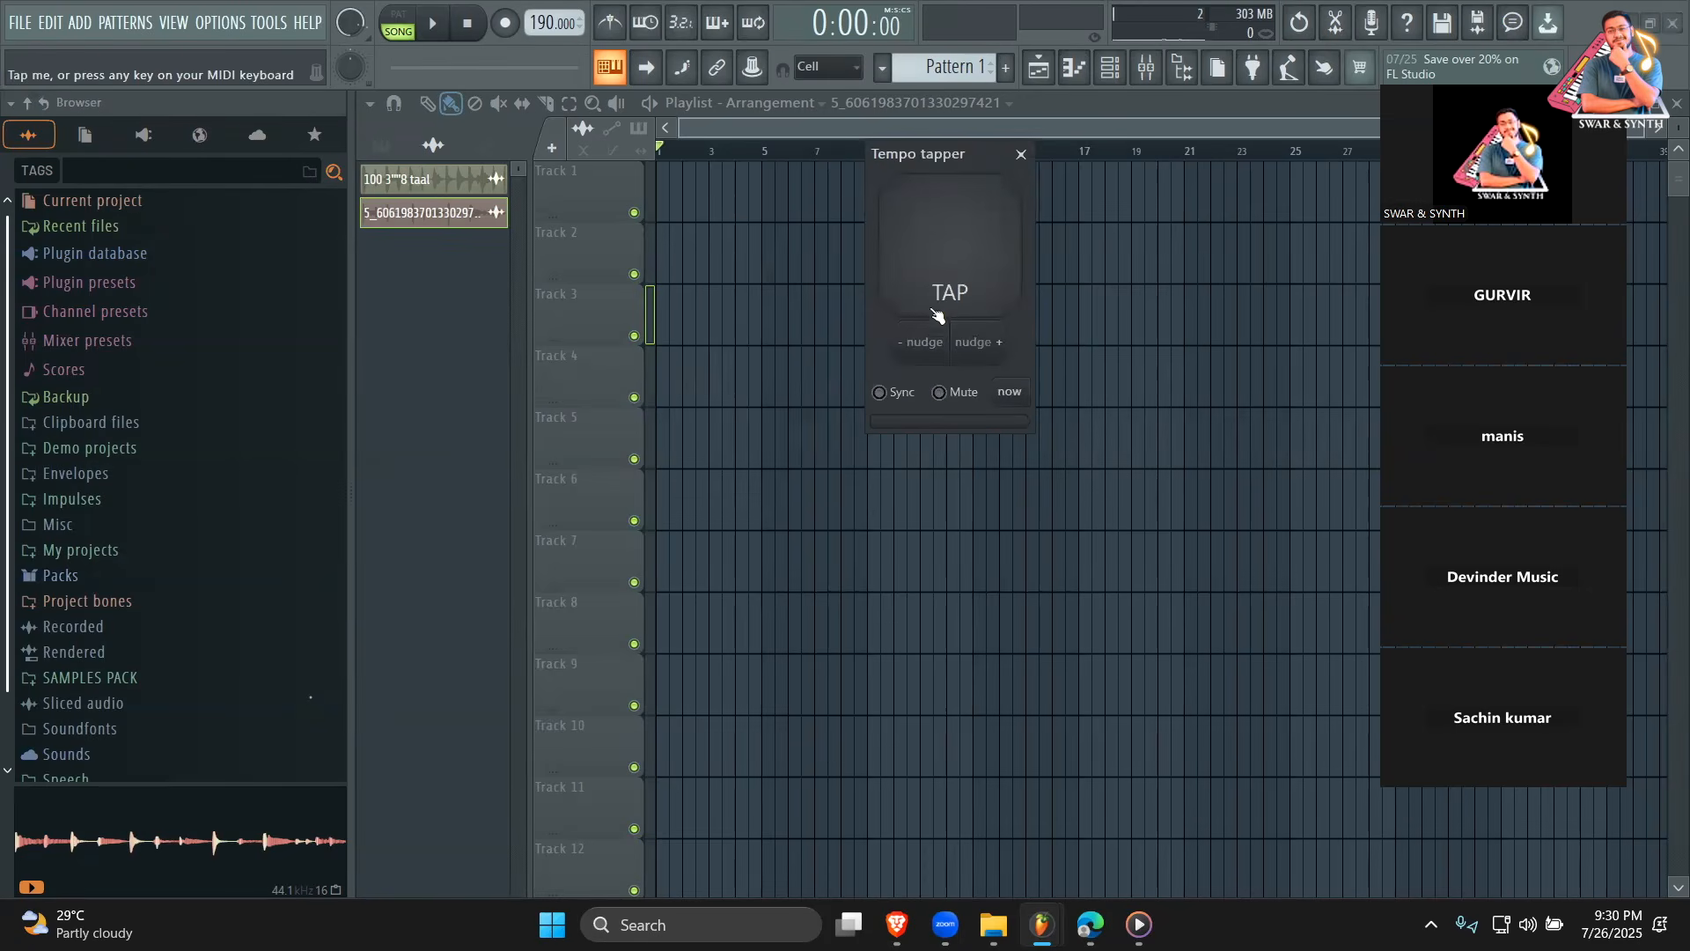
click(940, 279)
click(940, 278)
click(941, 278)
click(941, 278)
click(941, 278)
click(941, 278)
click(940, 278)
click(941, 278)
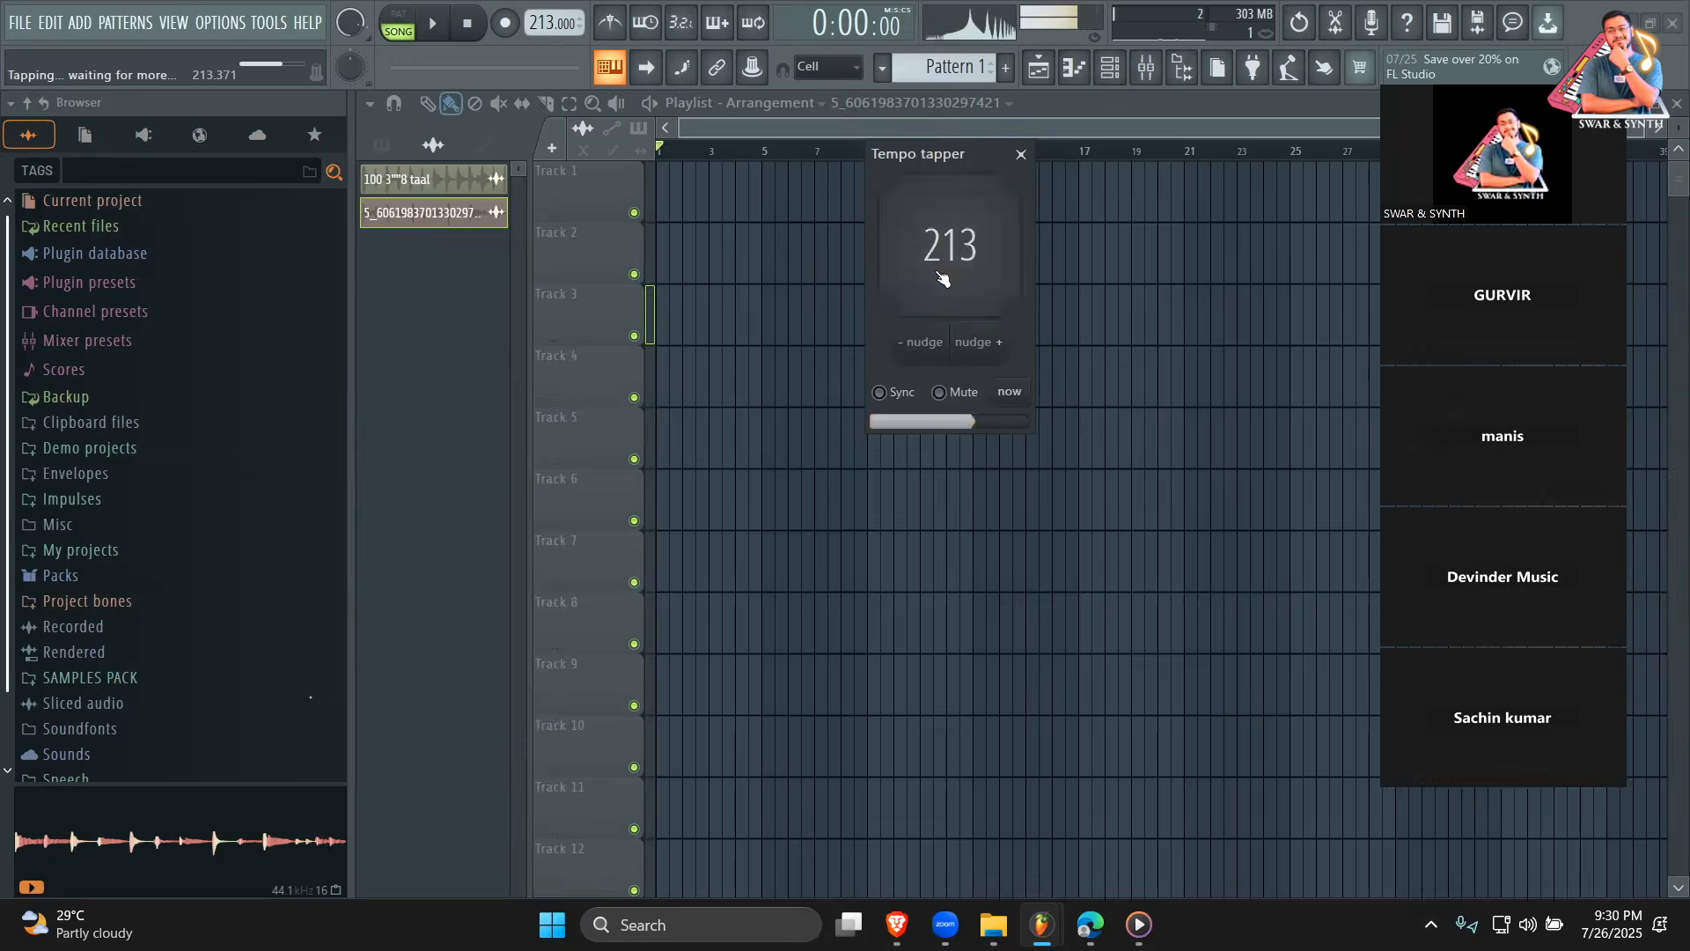
click(941, 278)
click(941, 278)
click(1020, 154)
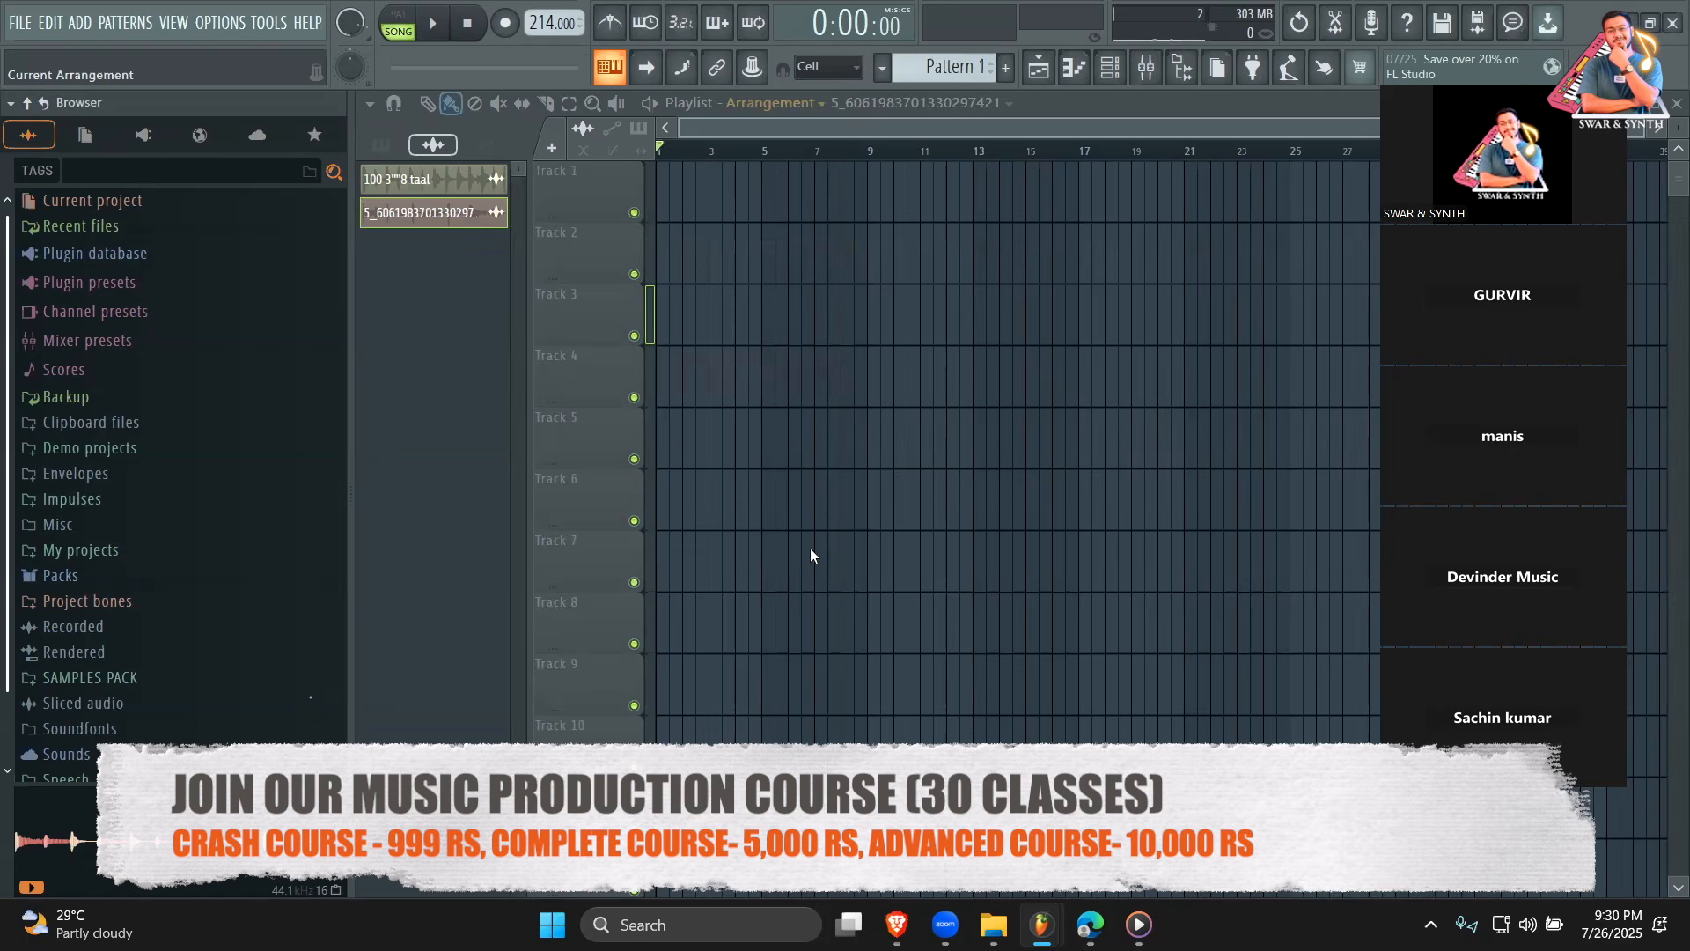
Browse the Packs, Drums and SAMPLES PACK folders in the browser, closing Packs and leaving SAMPLES PACK expanded.
click(61, 576)
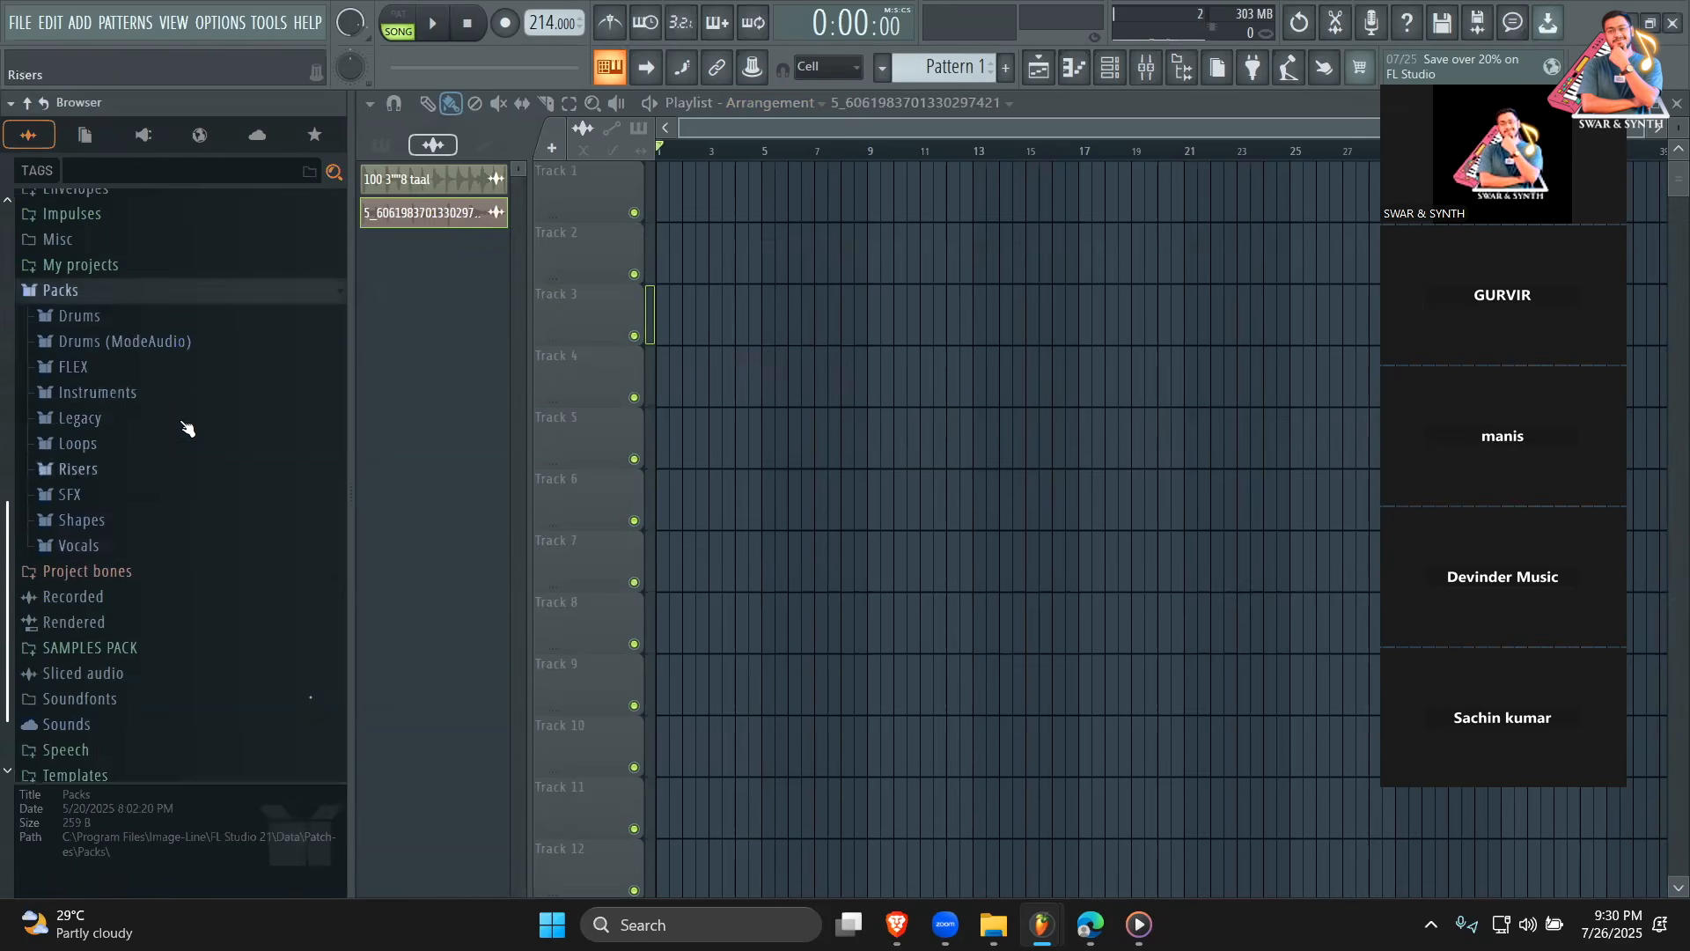
click(88, 317)
scroll(134, 648, down, 5)
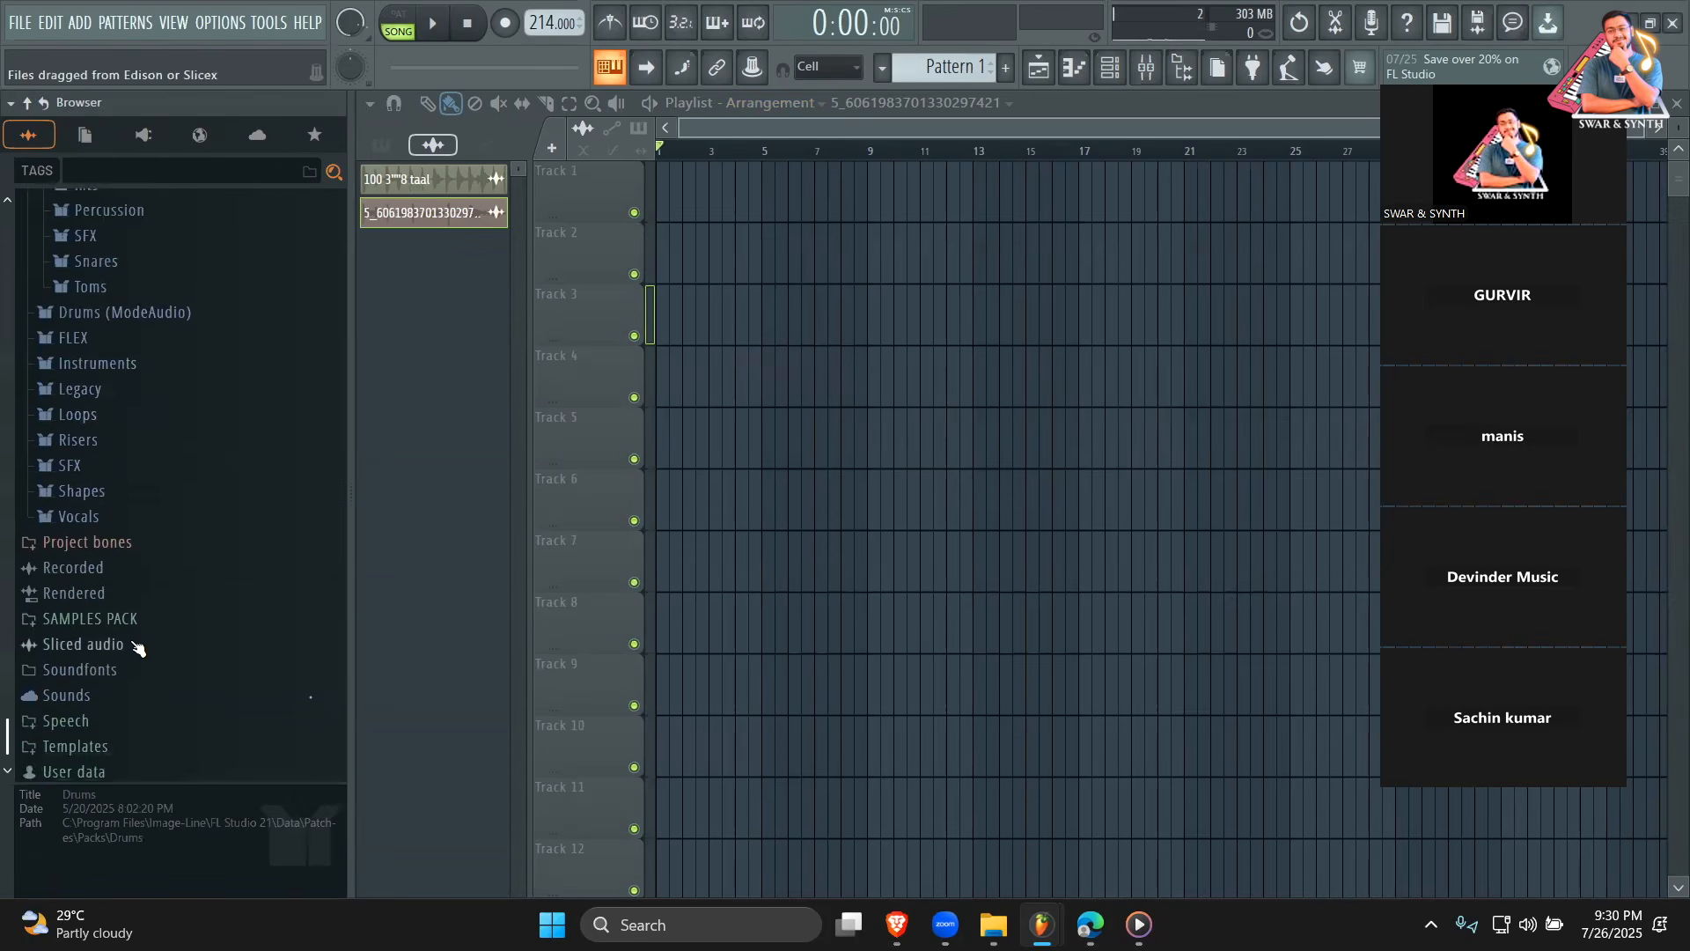
click(139, 615)
scroll(145, 607, down, 4)
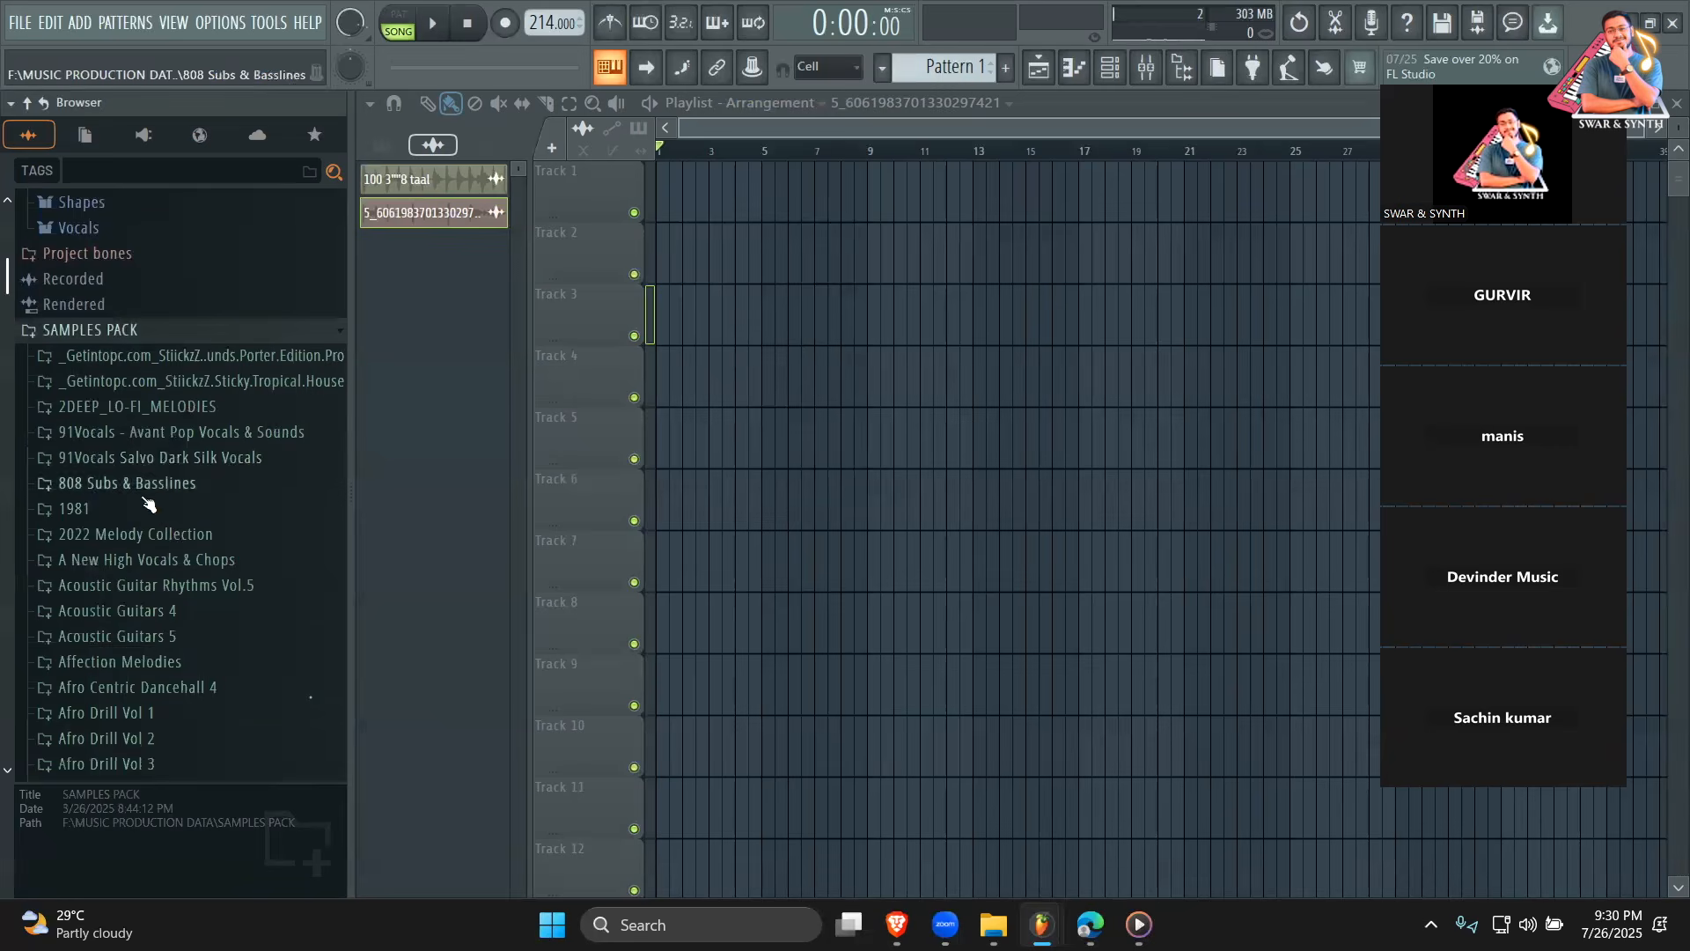
scroll(163, 568, up, 7)
scroll(150, 493, up, 2)
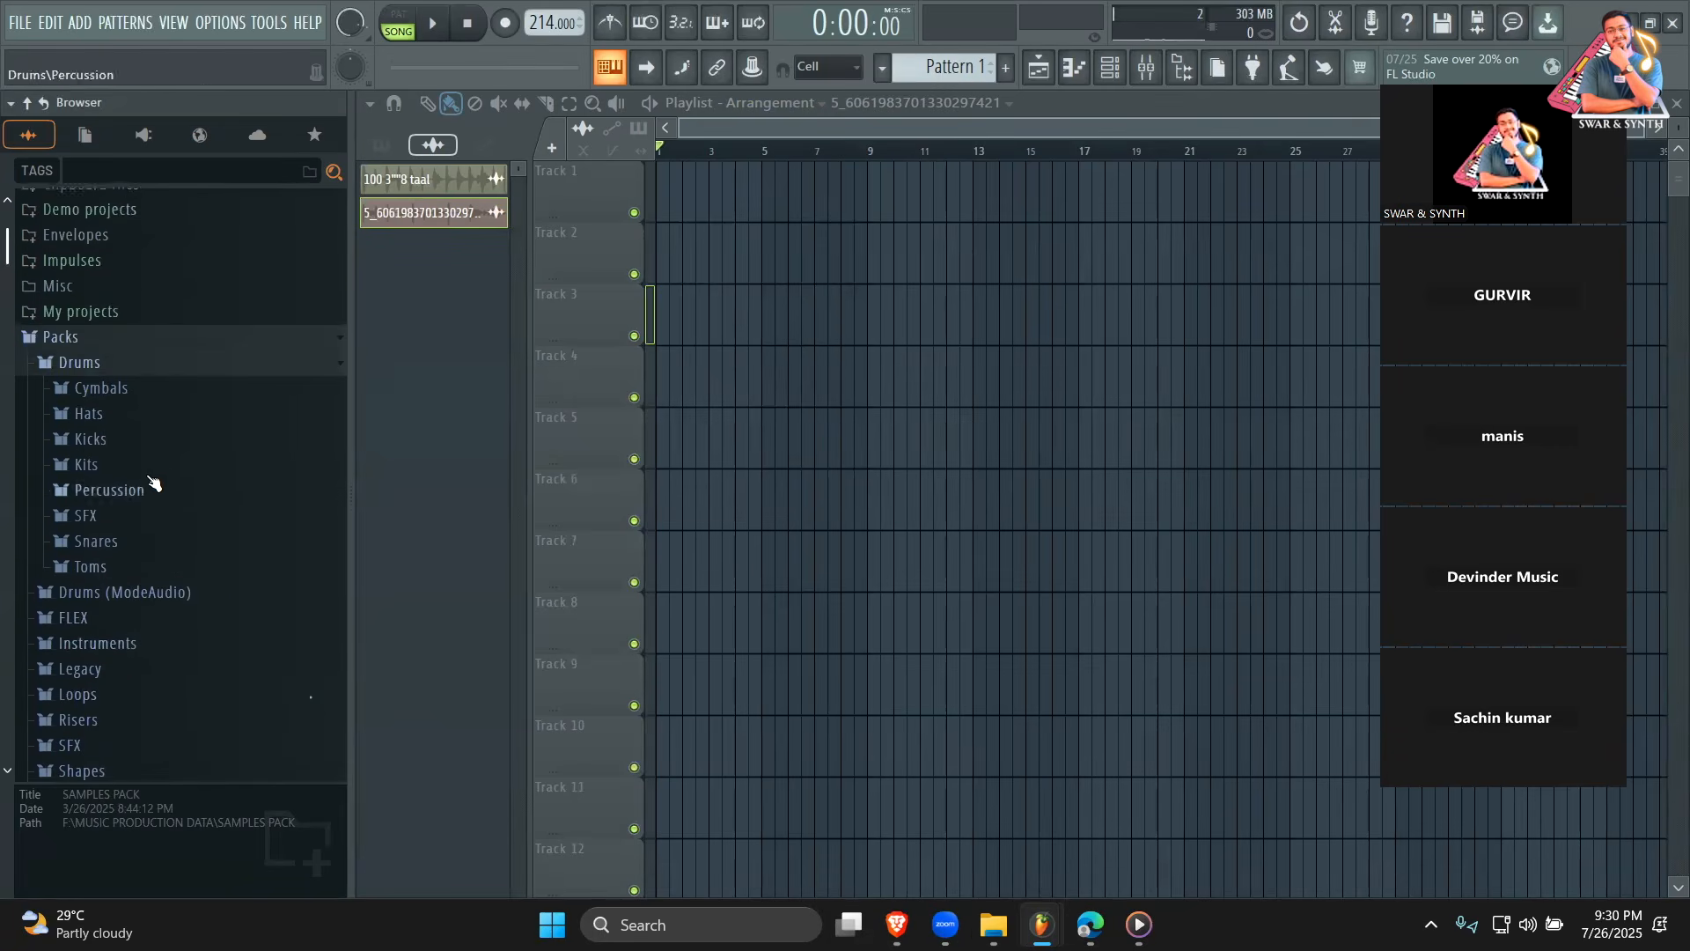
click(143, 343)
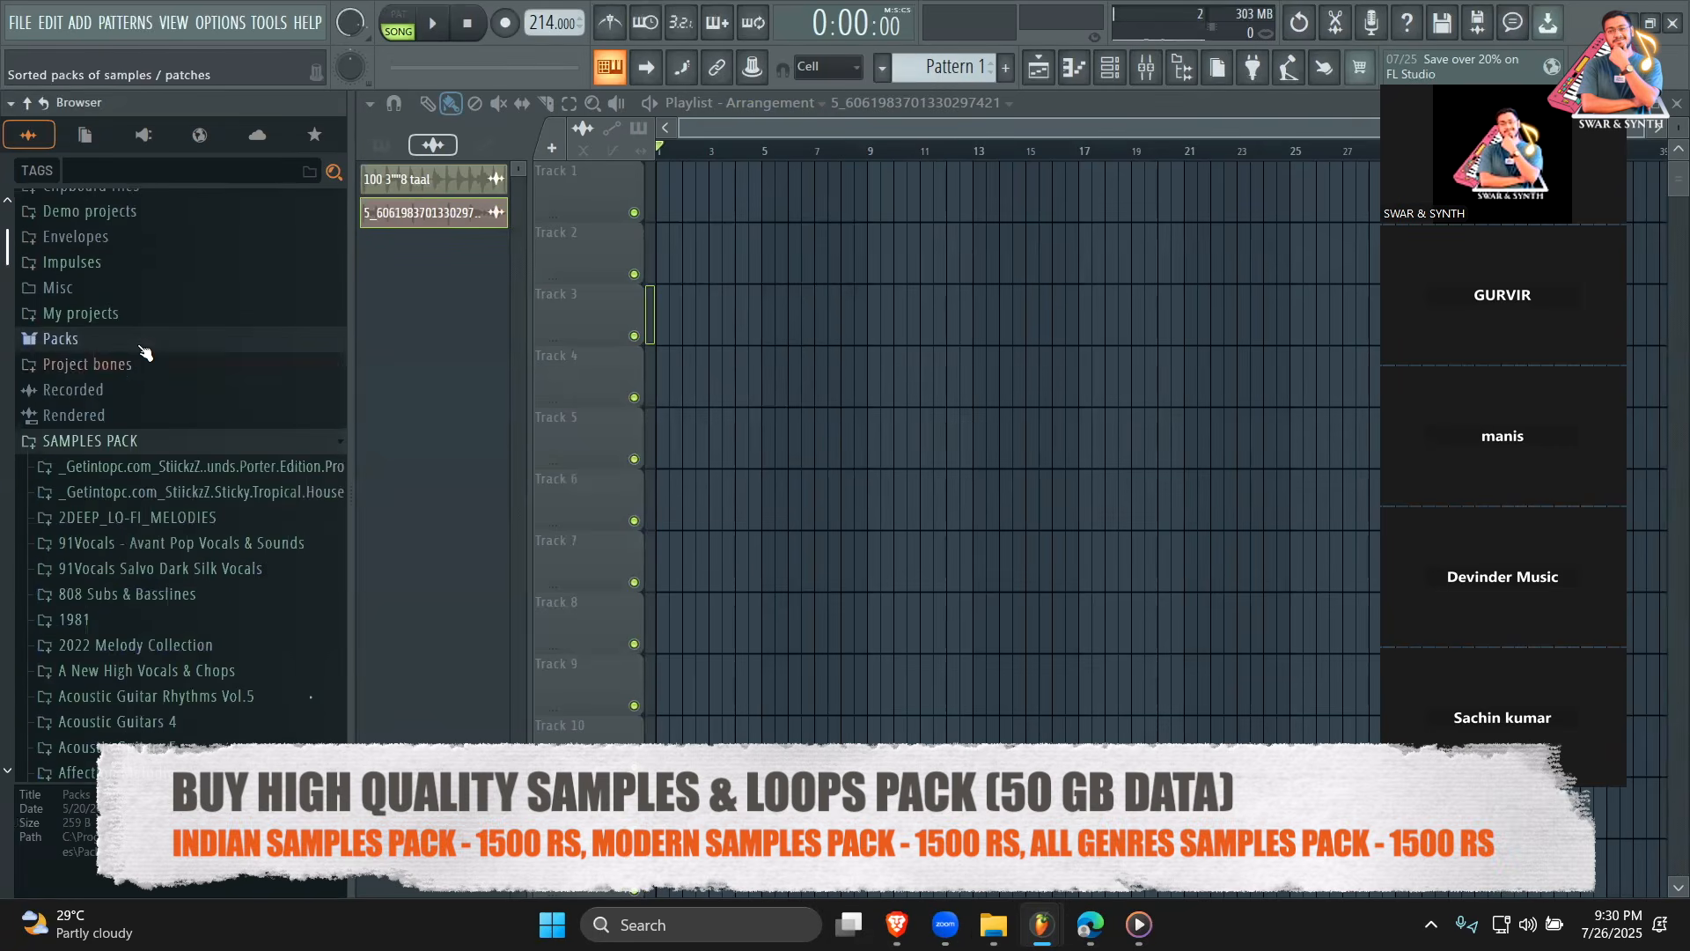
click(132, 440)
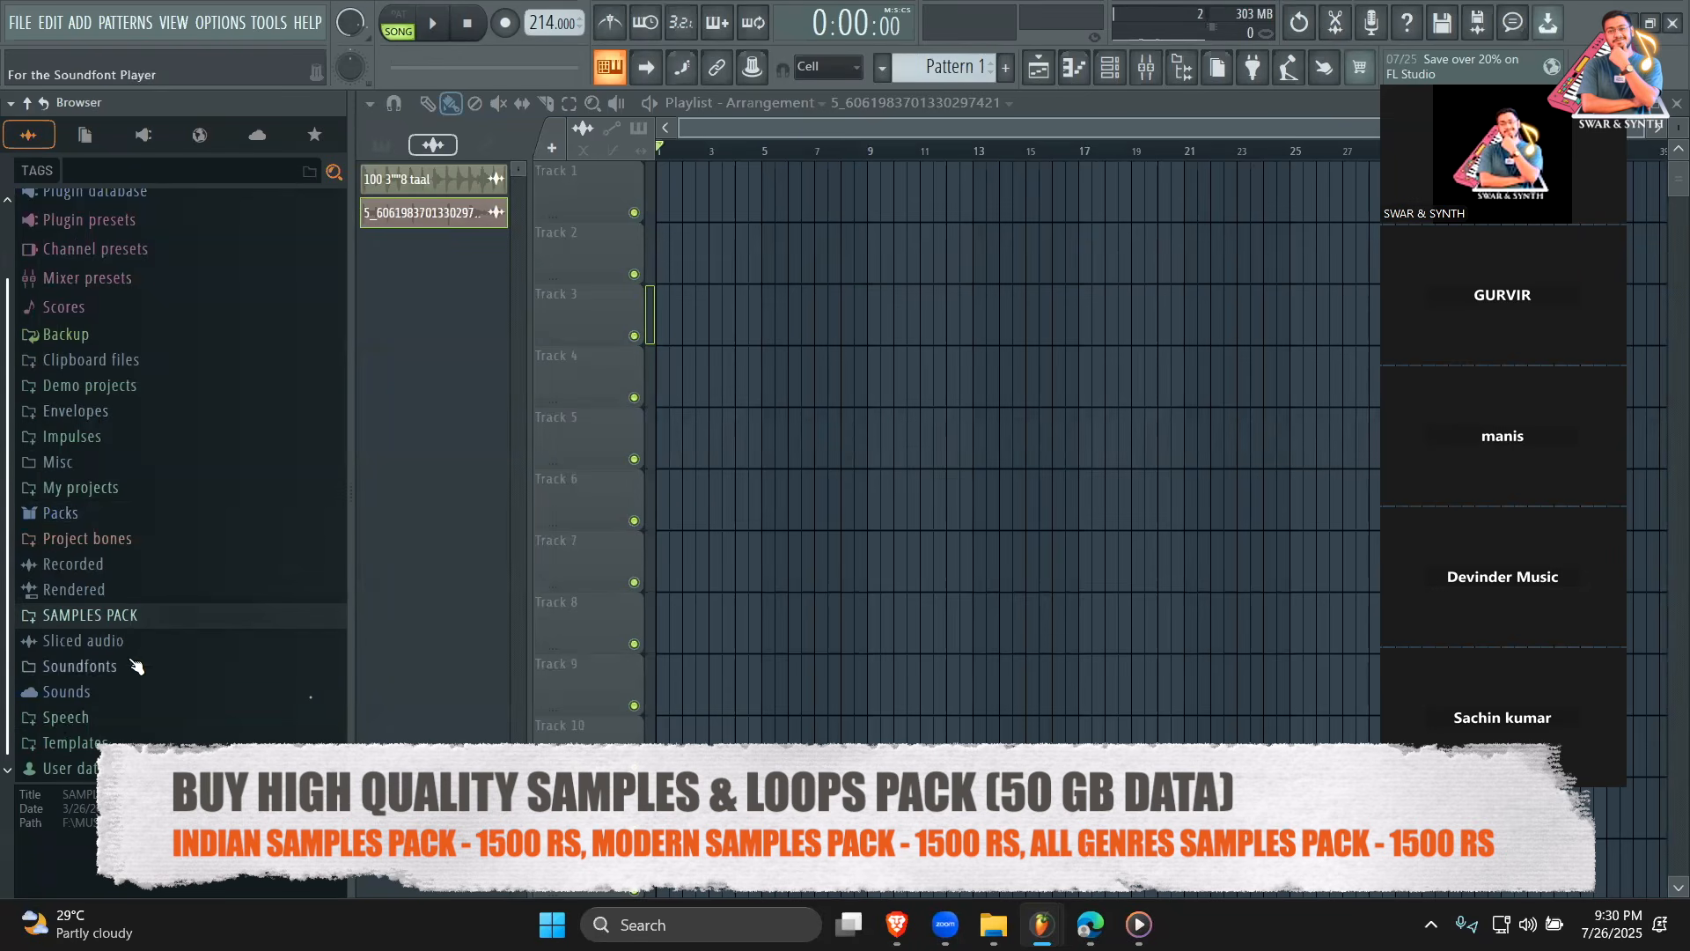
click(93, 614)
scroll(130, 577, up, 4)
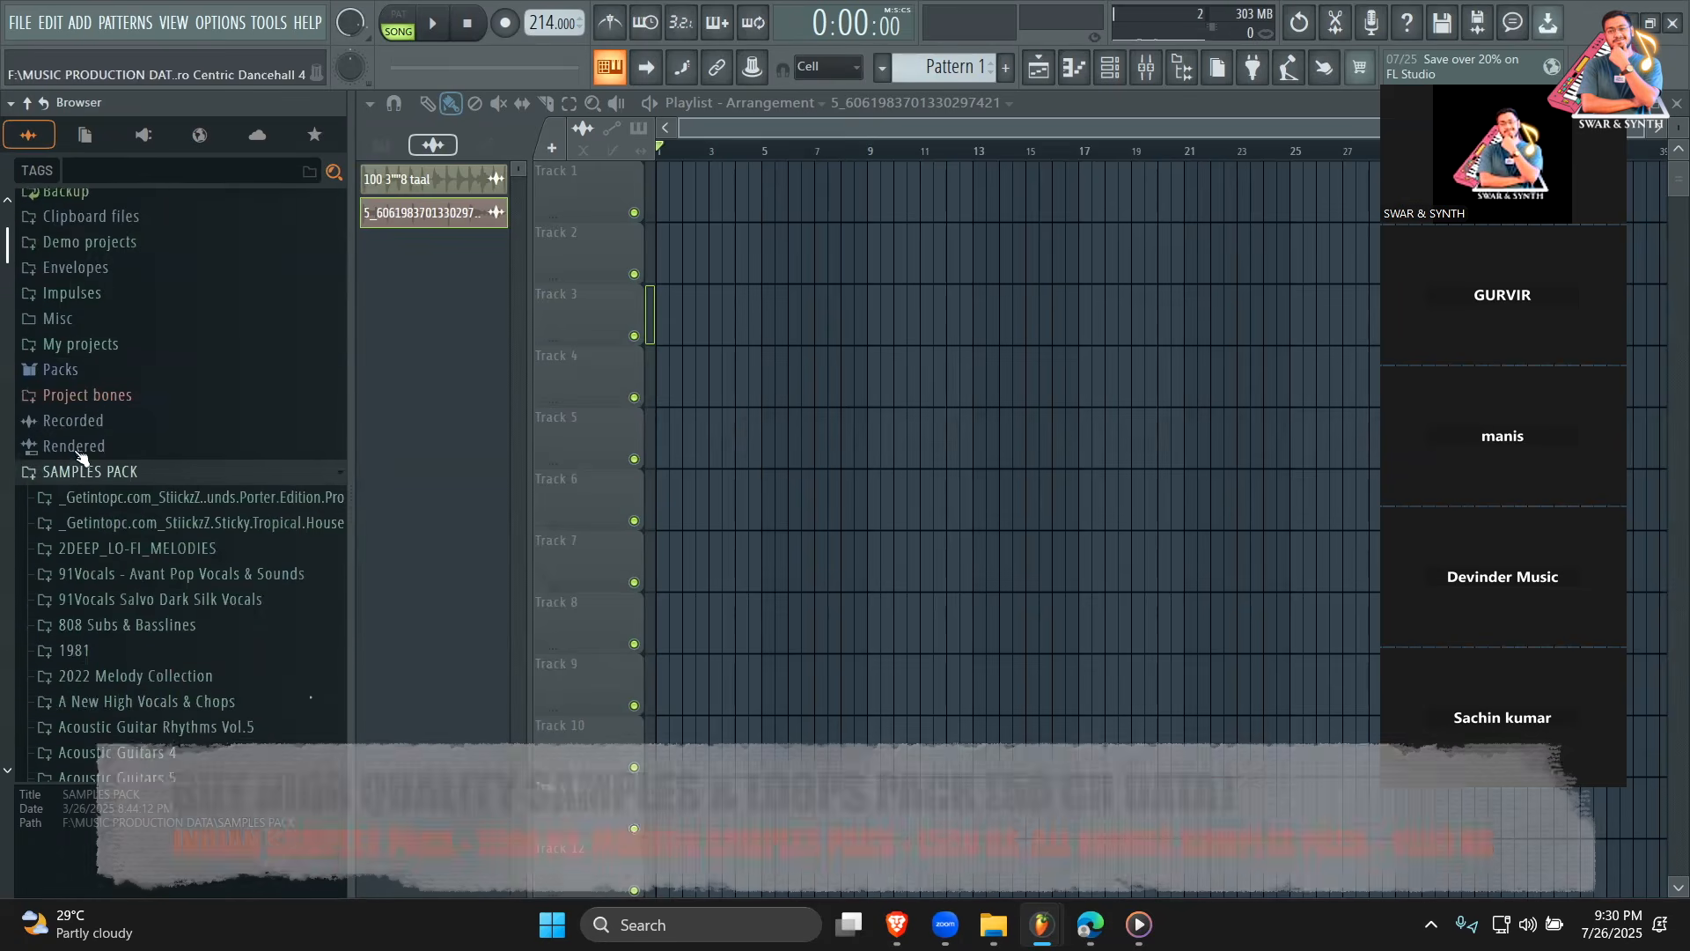
Search the browser for dadra, preview the 102 dadra loop and place it at the start of Track 1.
click(149, 169)
text(d)
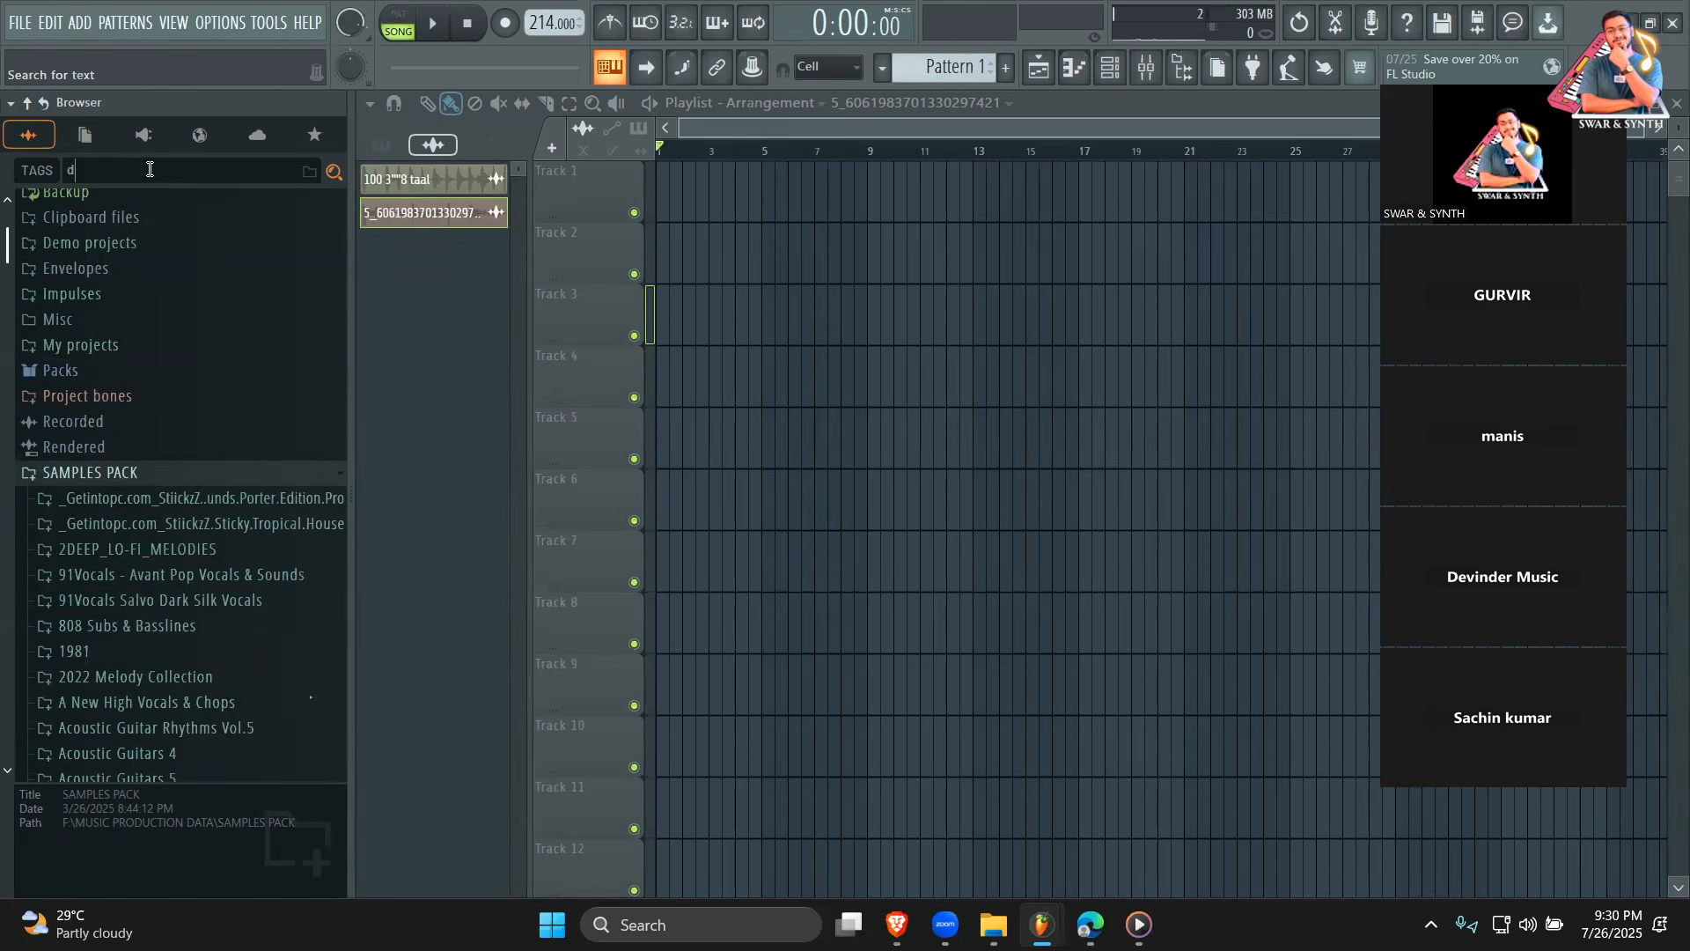
text(adra)
click(103, 280)
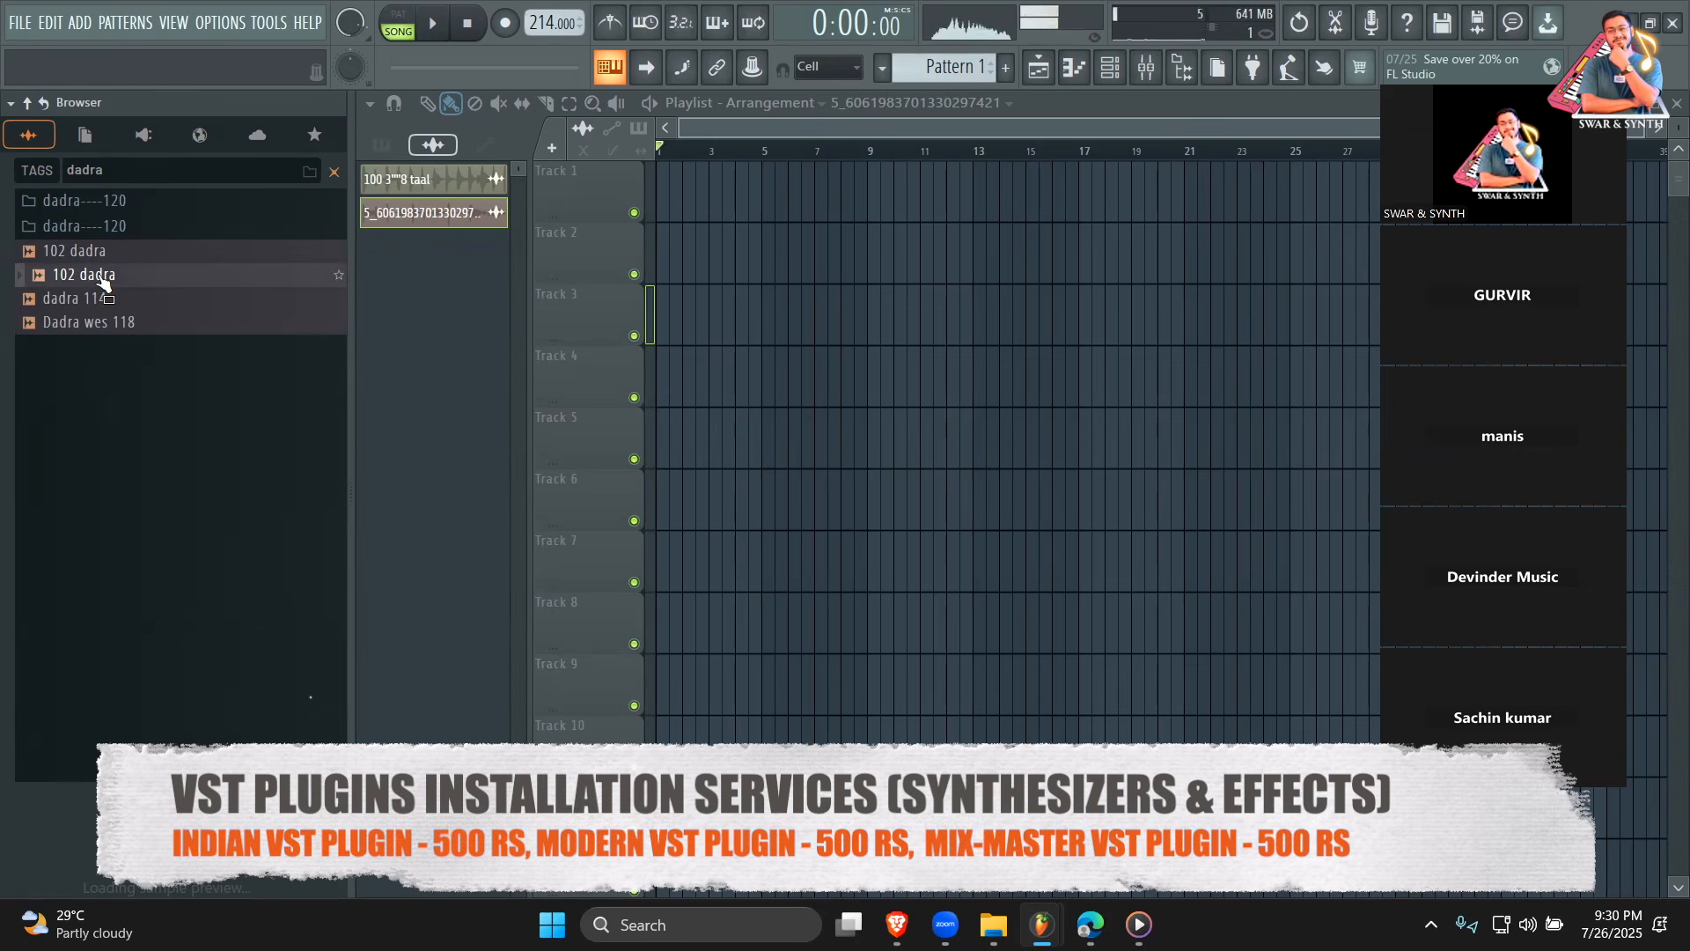
drag(103, 282, 662, 192)
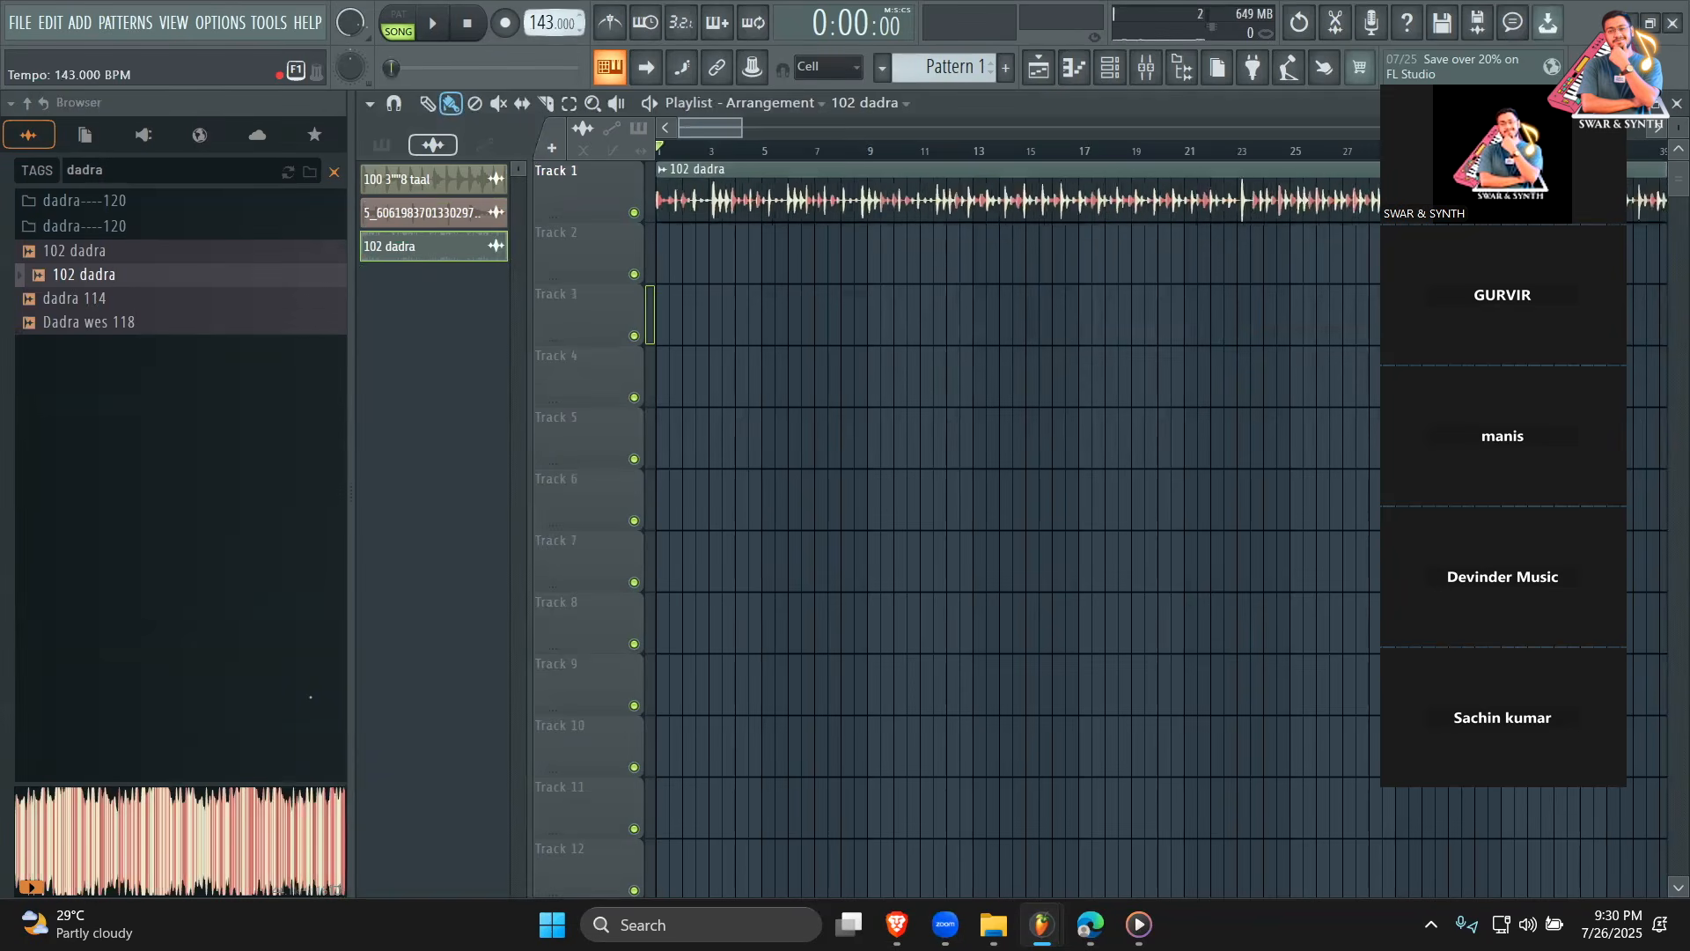
Set the project tempo to 101 BPM.
drag(541, 22, 541, 24)
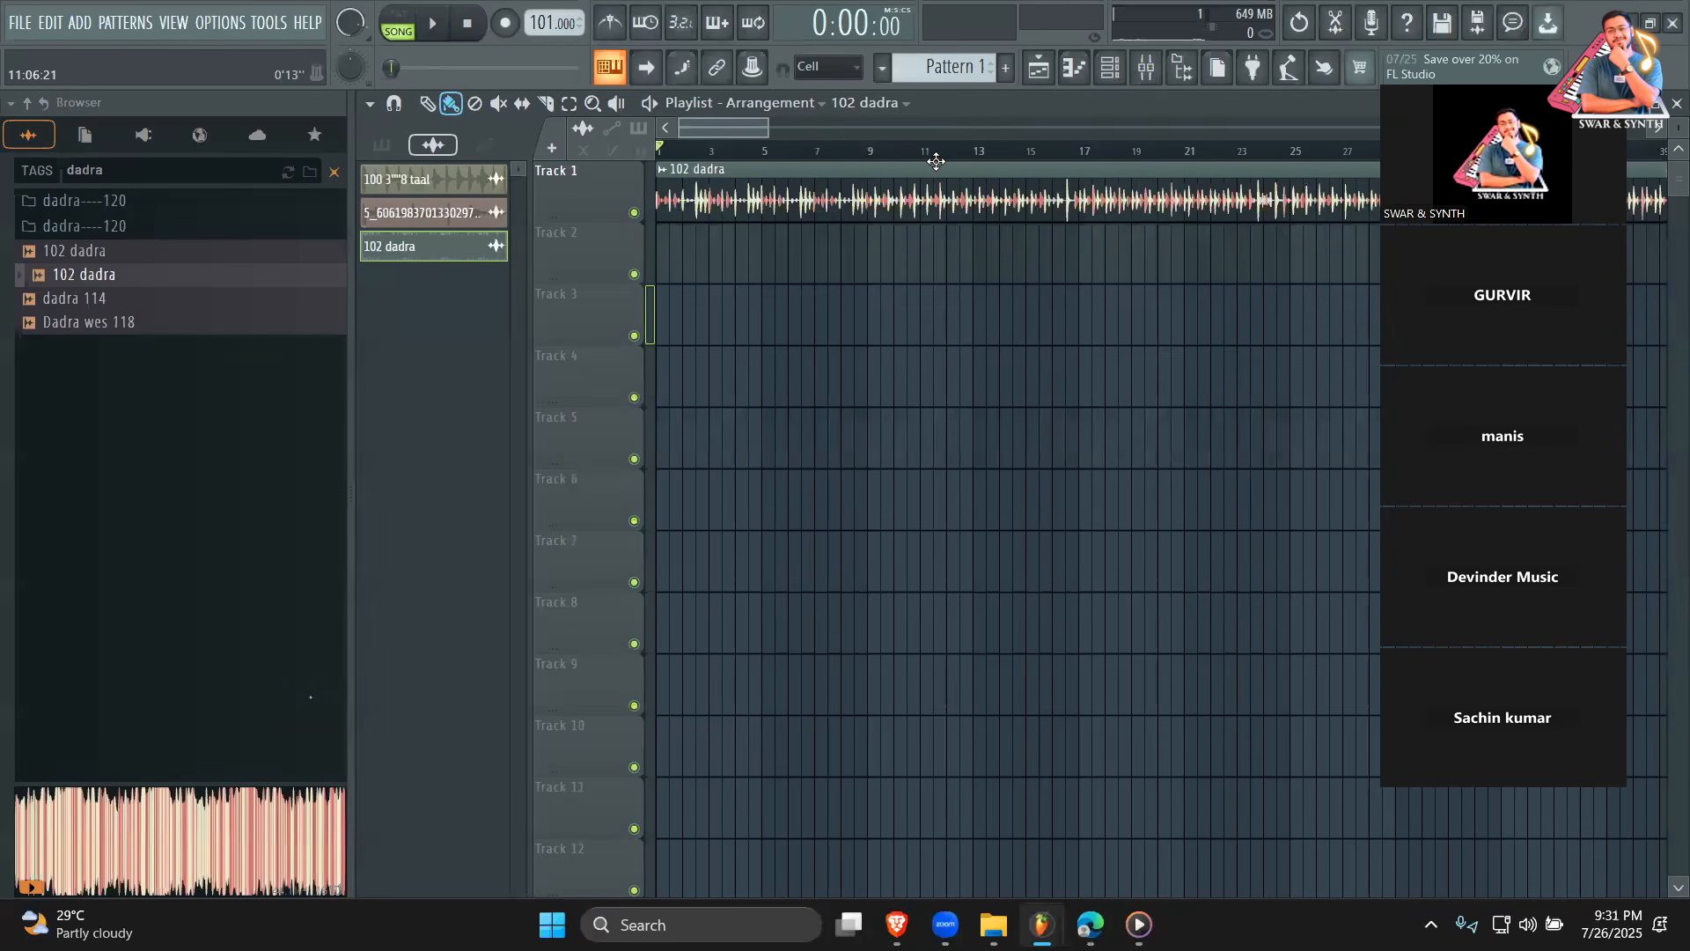
click(939, 77)
click(666, 252)
drag(708, 256, 754, 256)
double_click(731, 248)
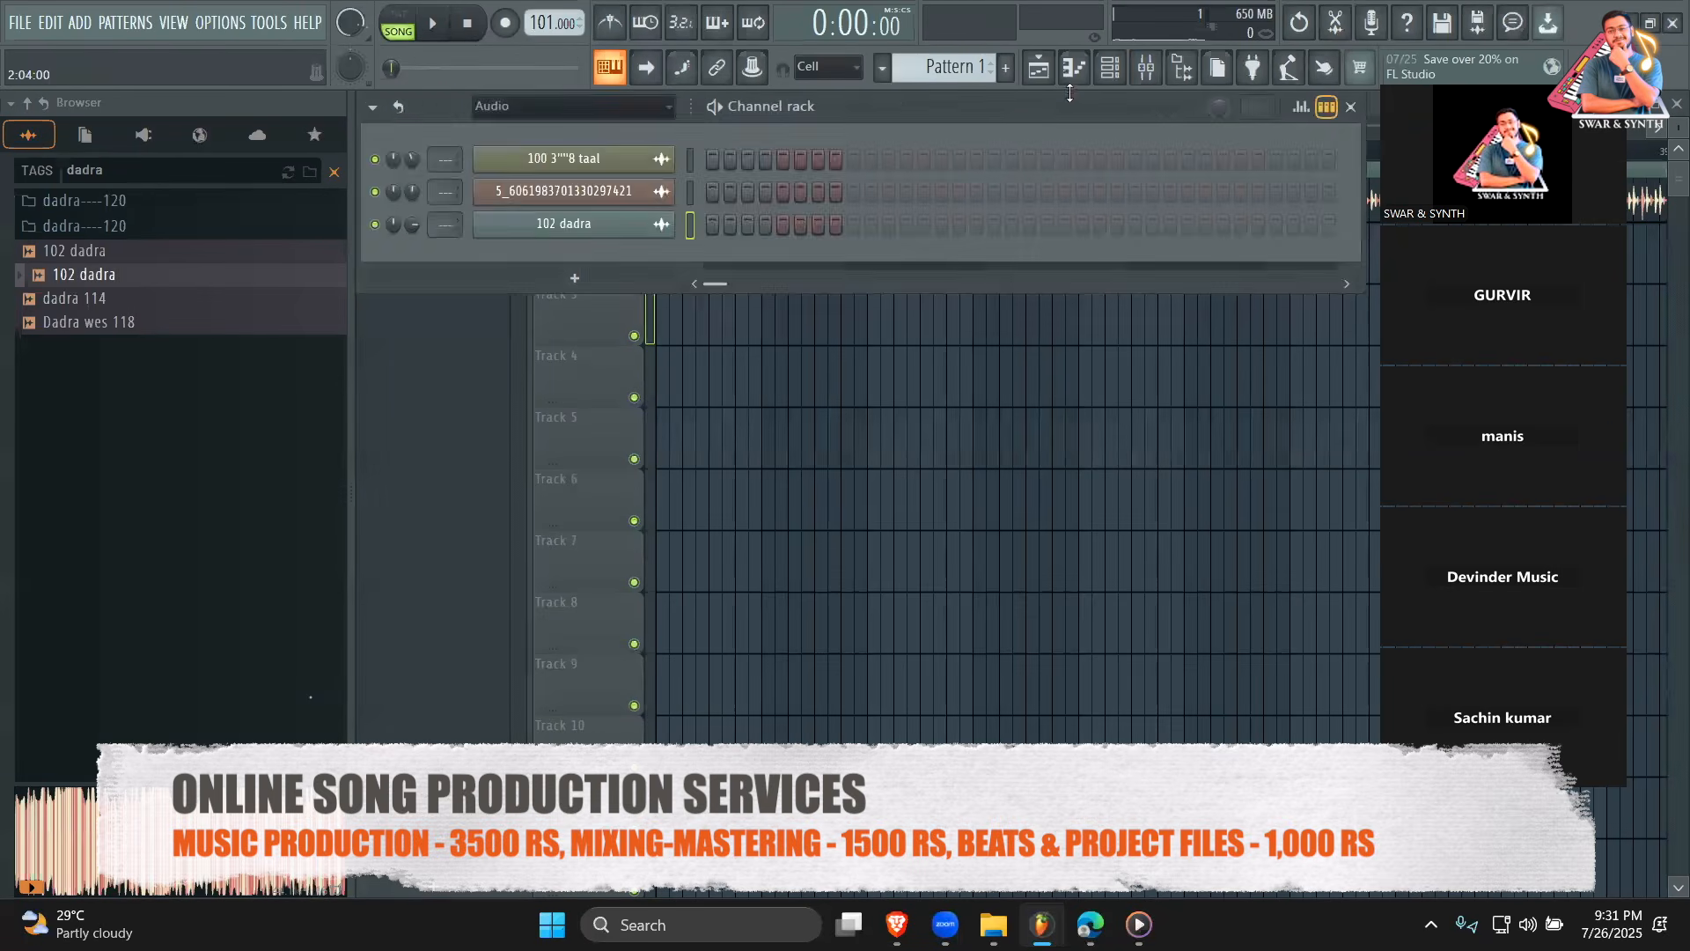
Open the channel rack and display the Unsorted channels.
click(1110, 67)
click(1111, 67)
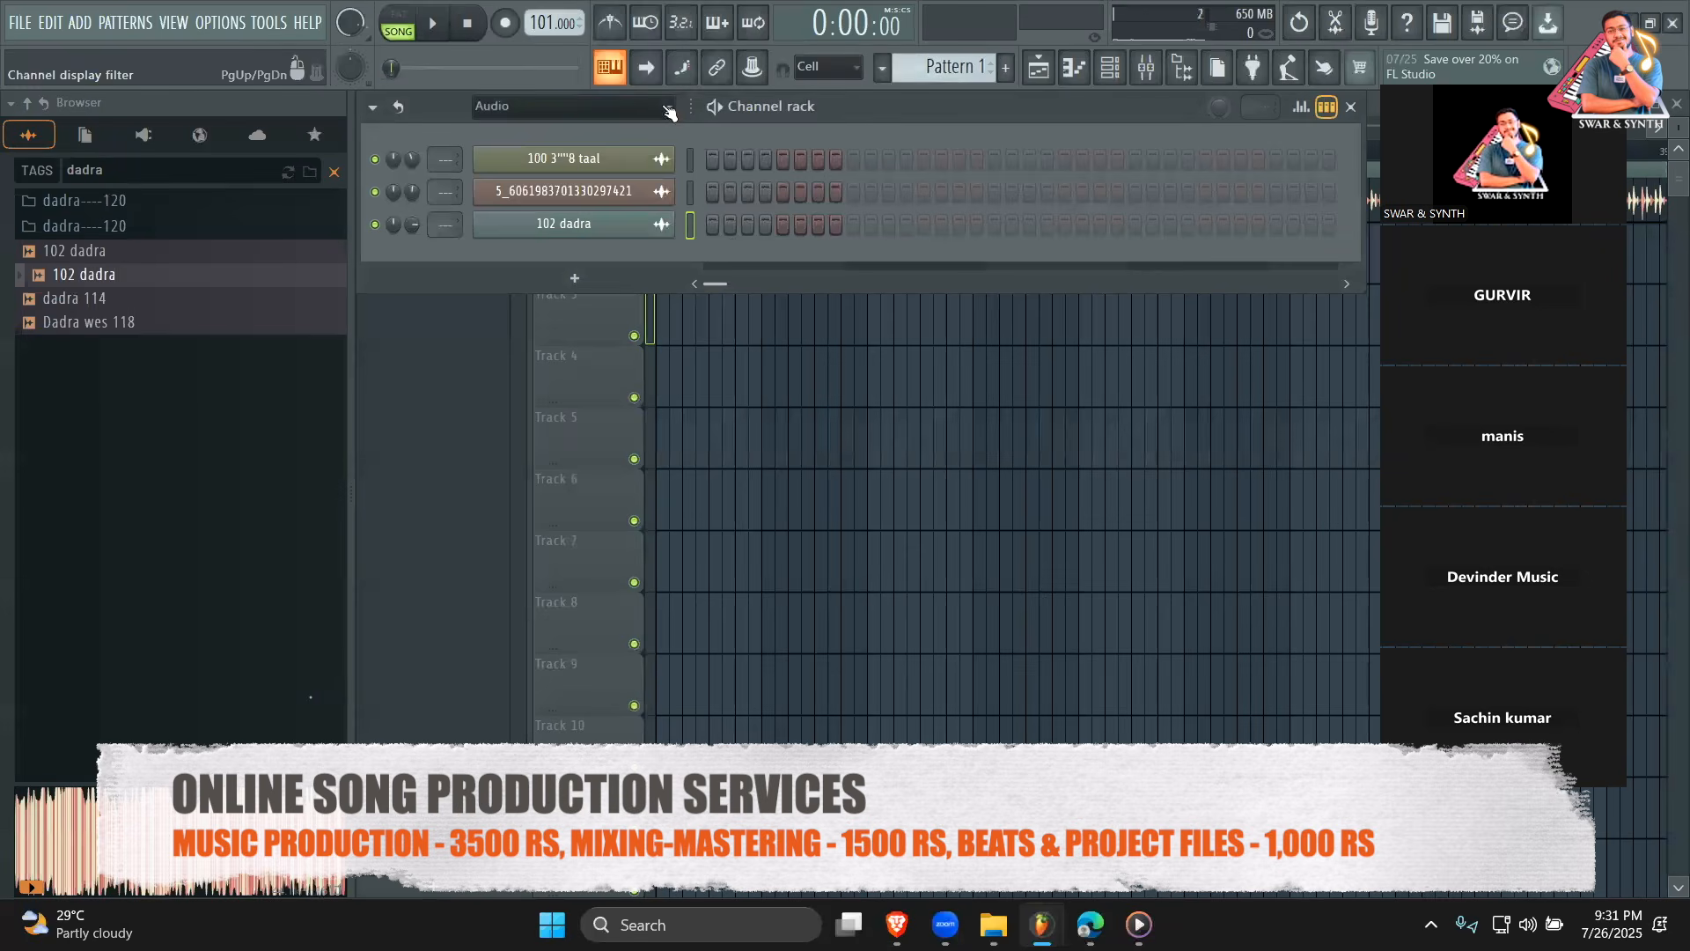
click(567, 106)
click(567, 177)
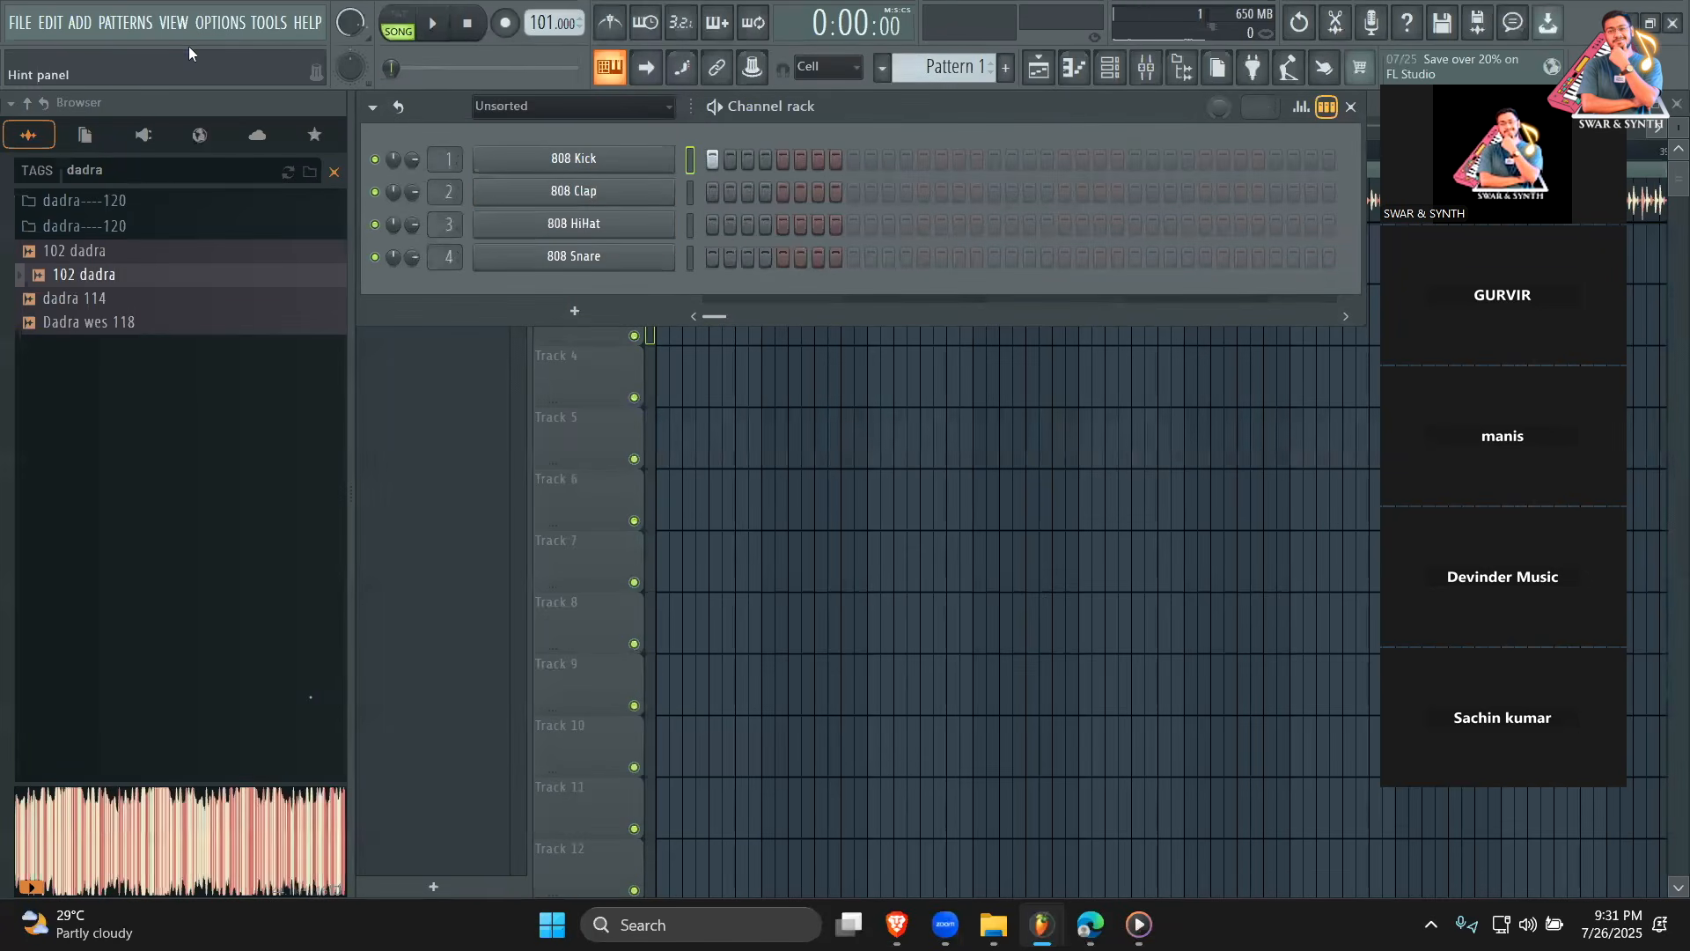
Set the project's time settings to 4 beats per bar.
click(213, 25)
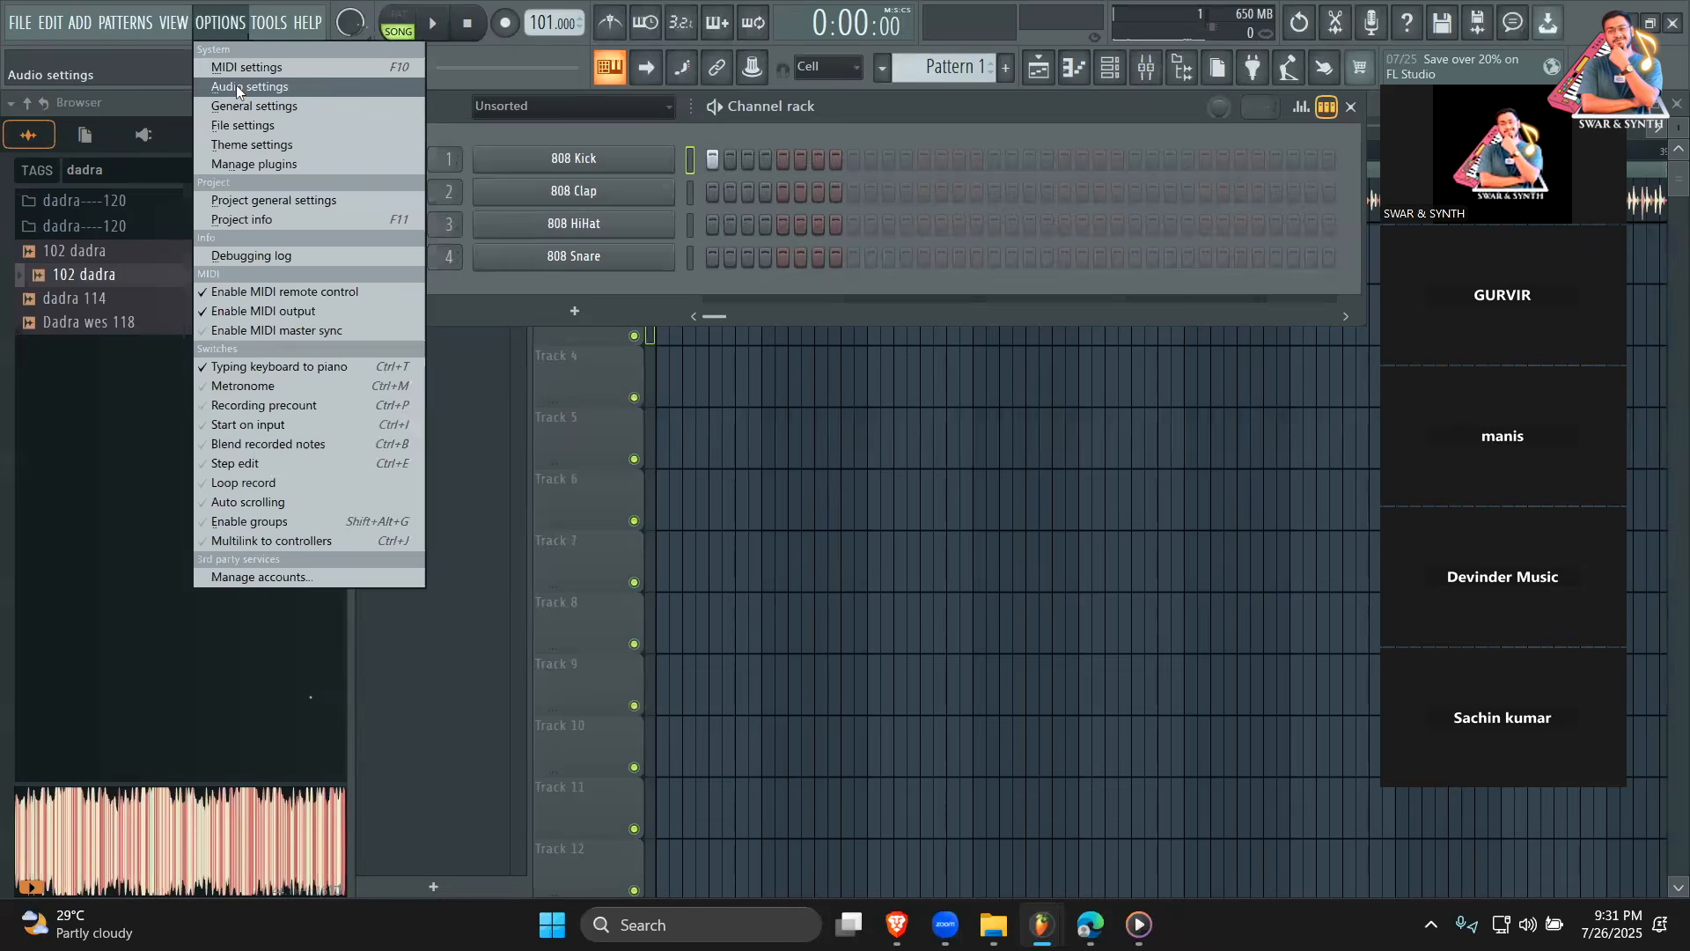
click(252, 198)
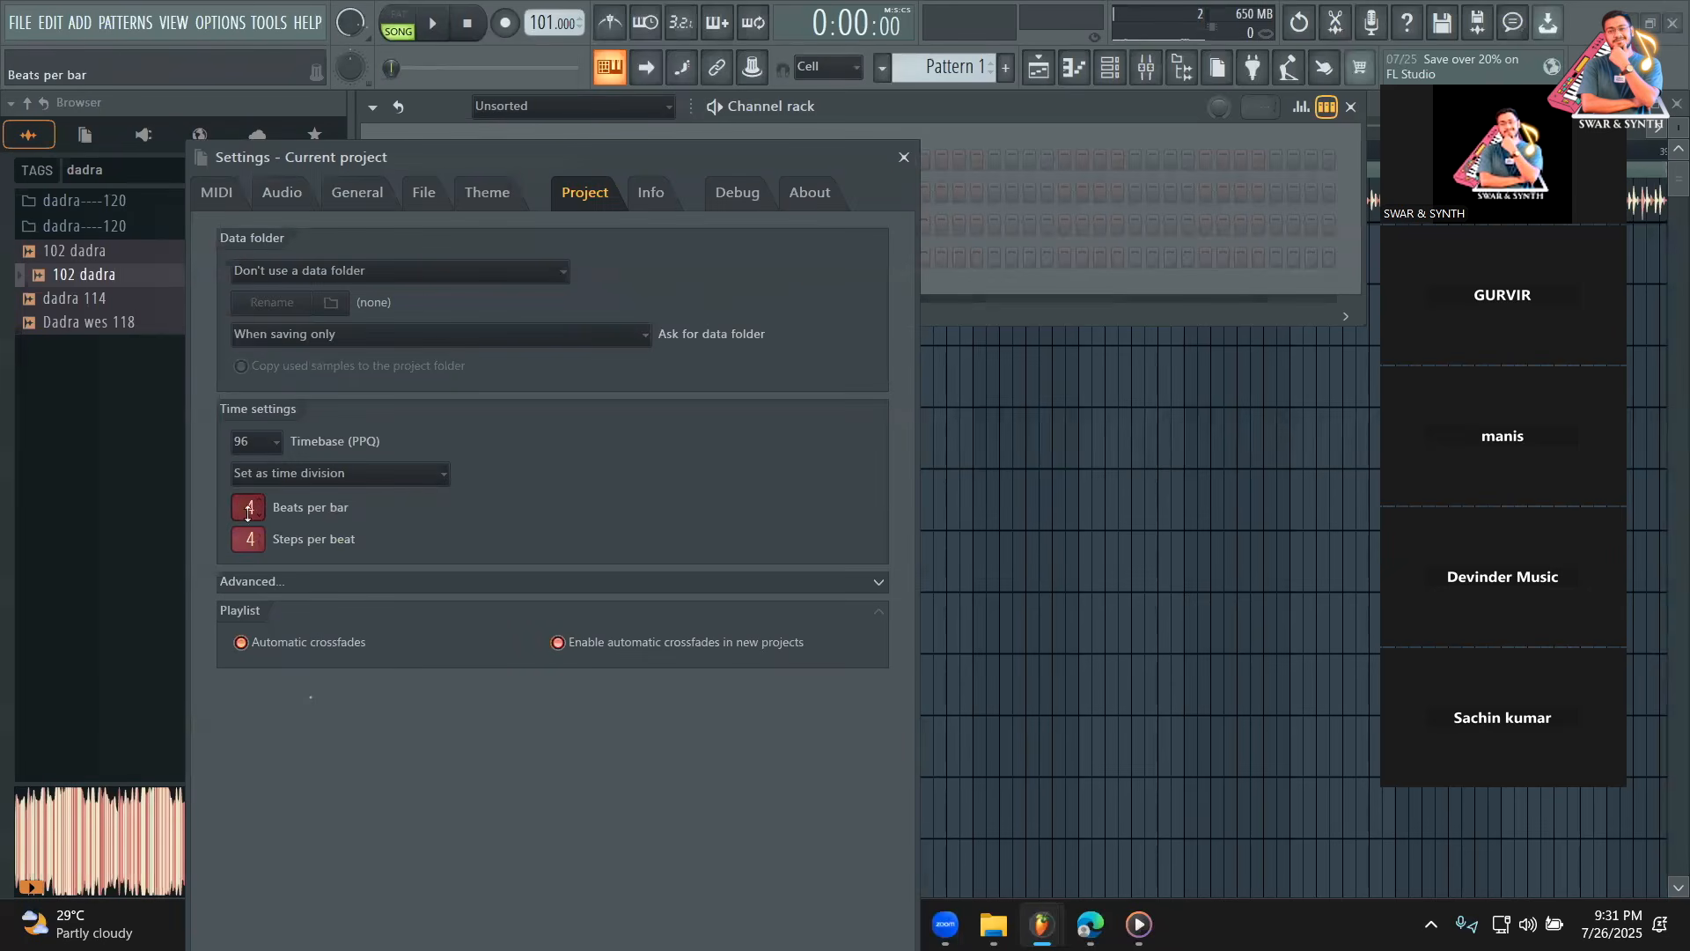
click(903, 158)
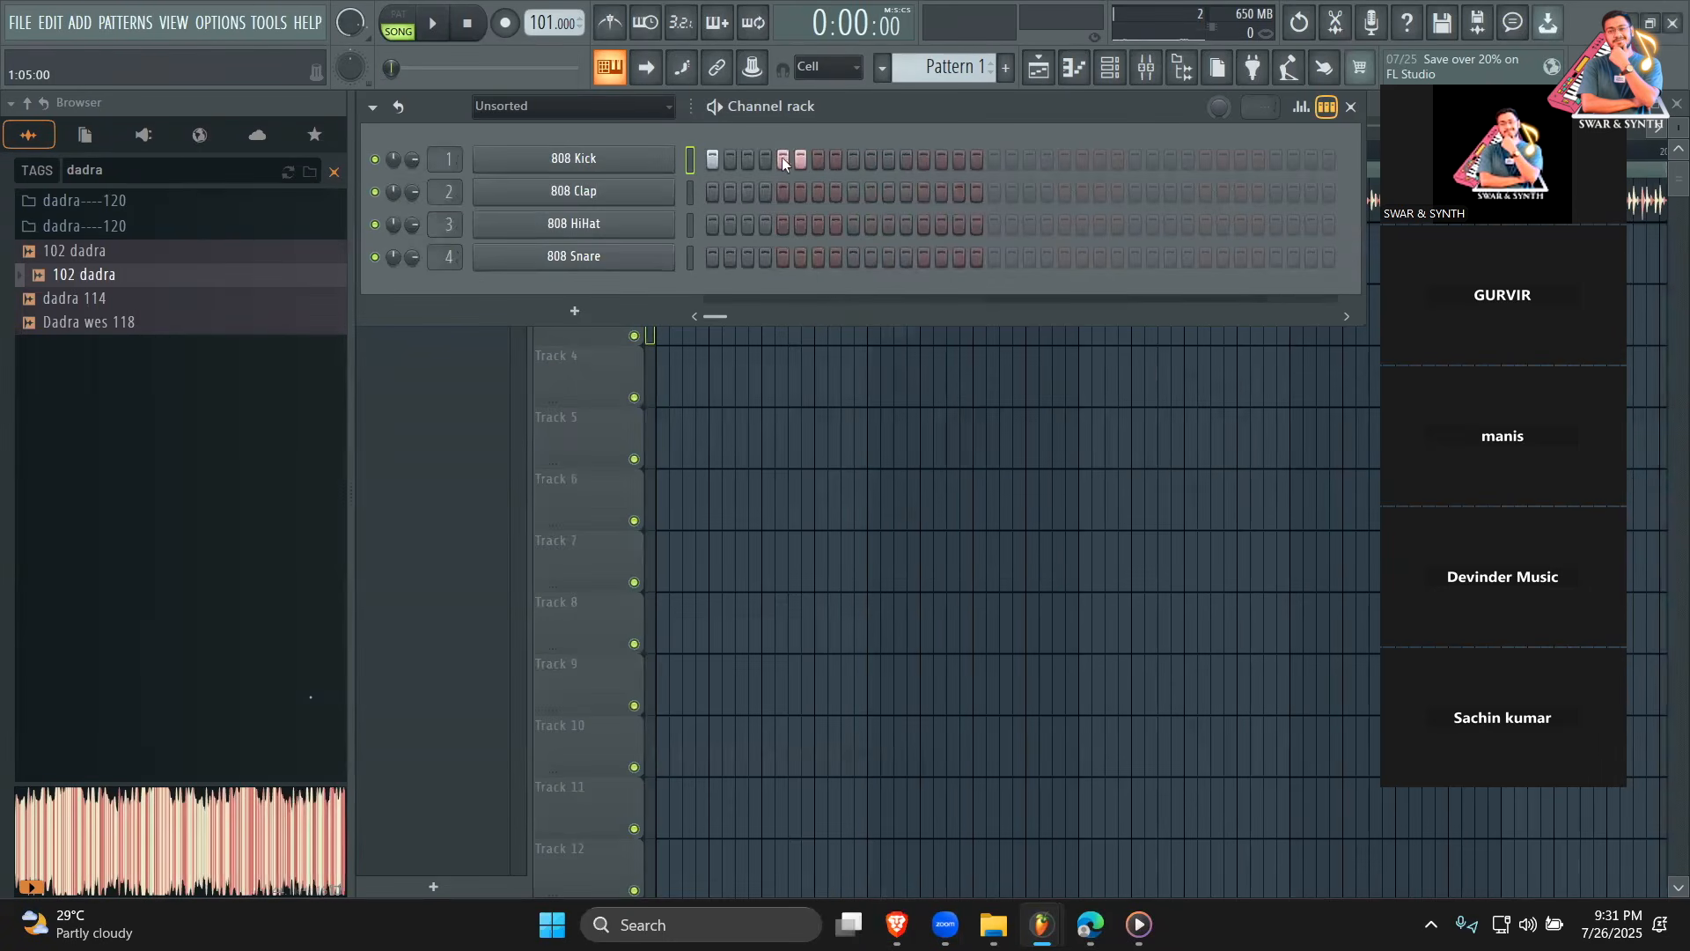
Program 808 Kick on steps 1, 5, 9 and 13 and 808 Clap on steps 4, 7, 12 and 15, and play along.
key(space)
click(853, 159)
click(924, 159)
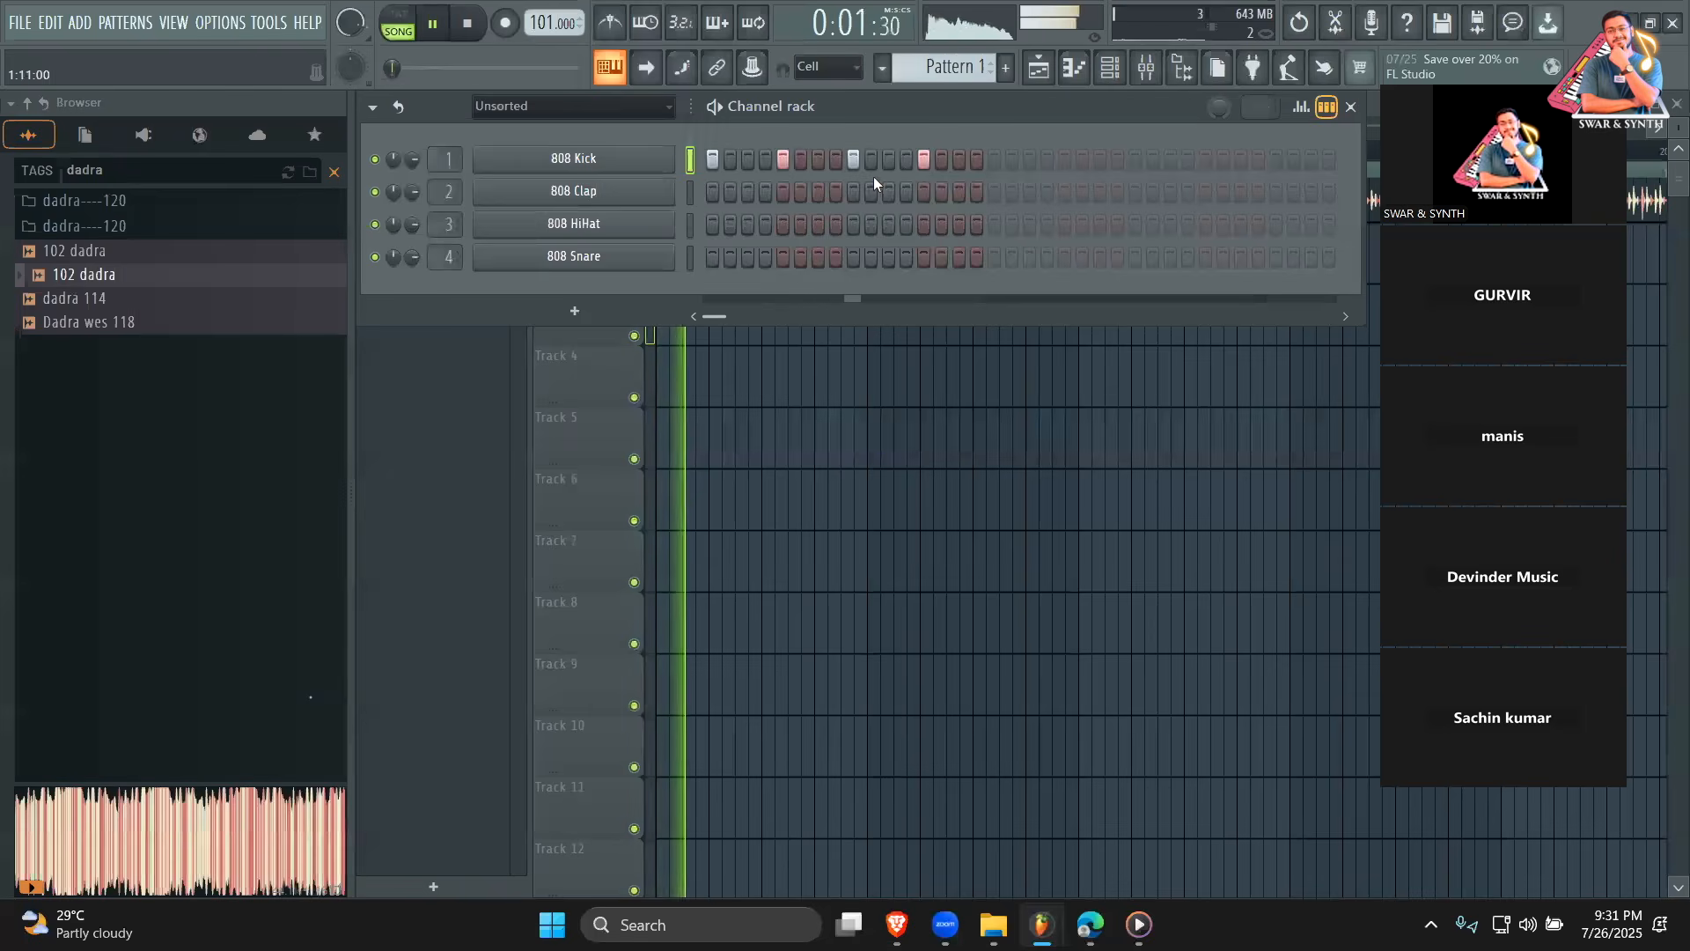
click(765, 192)
click(817, 191)
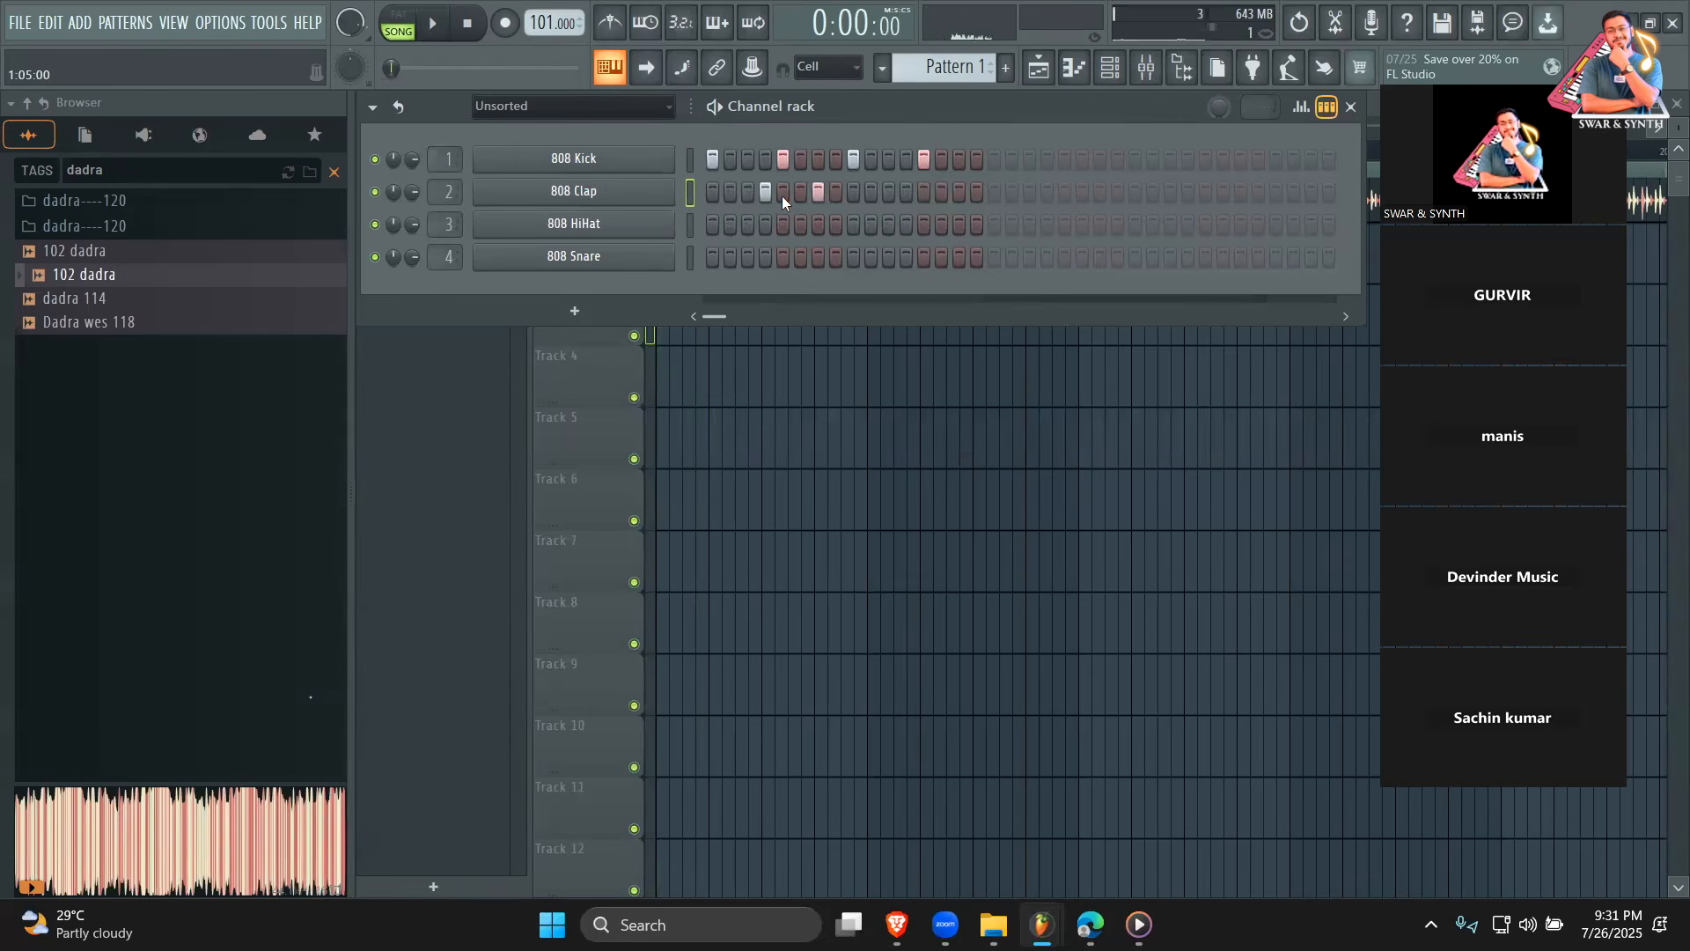
click(907, 192)
key(space)
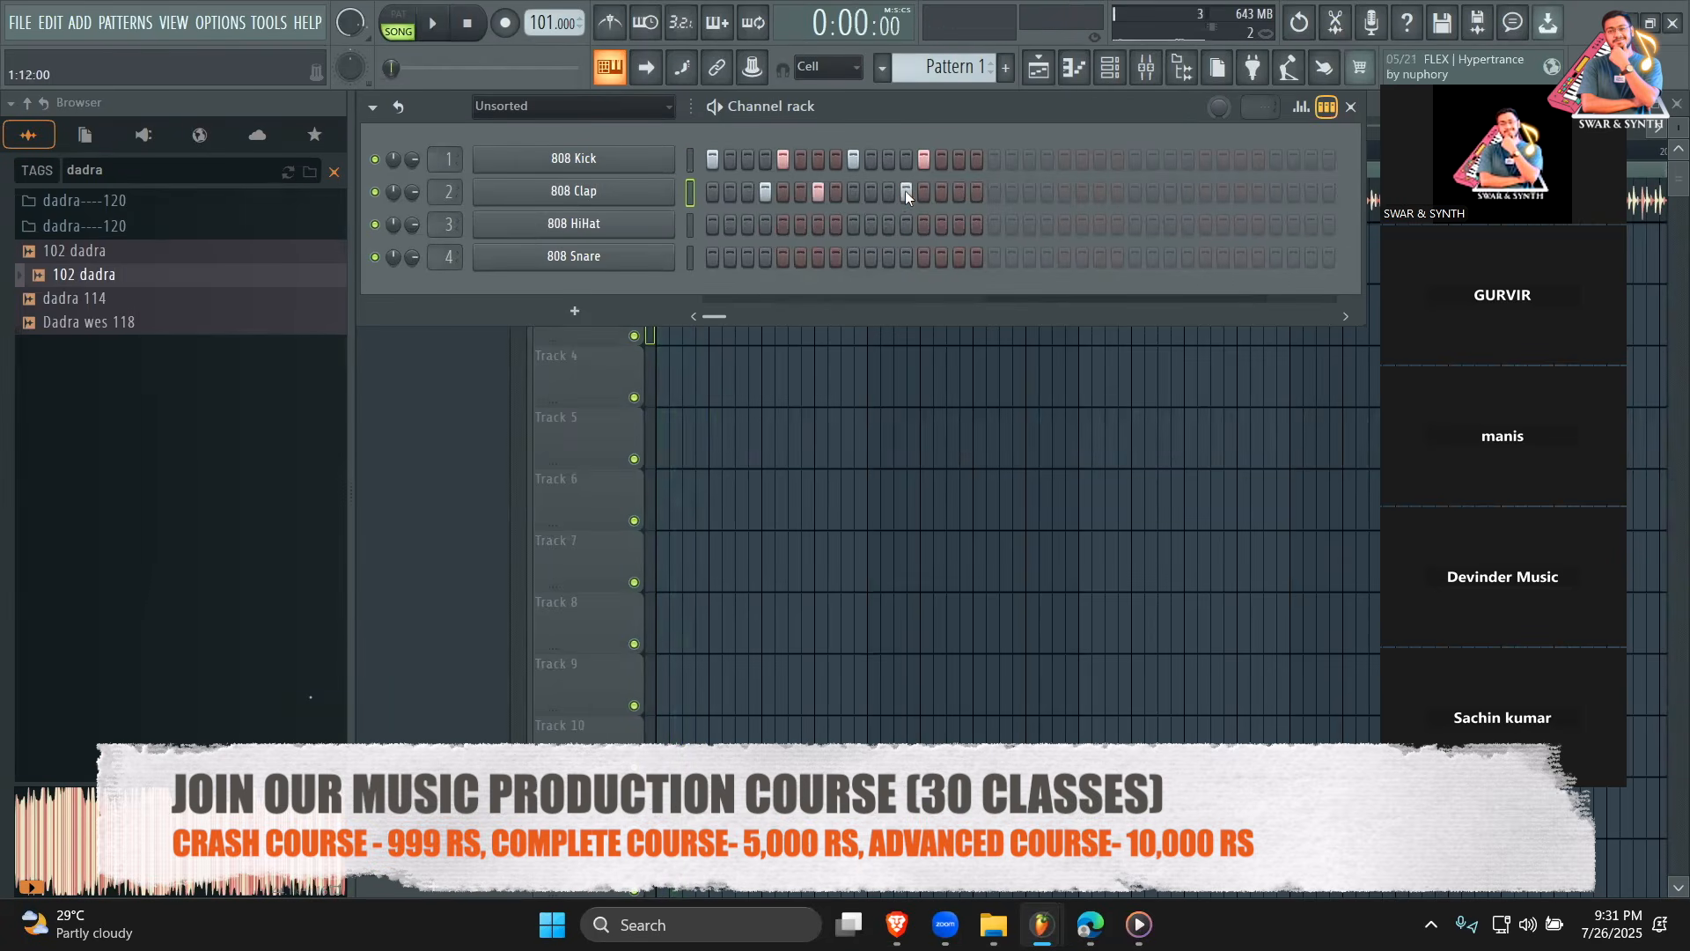
click(942, 192)
key(space)
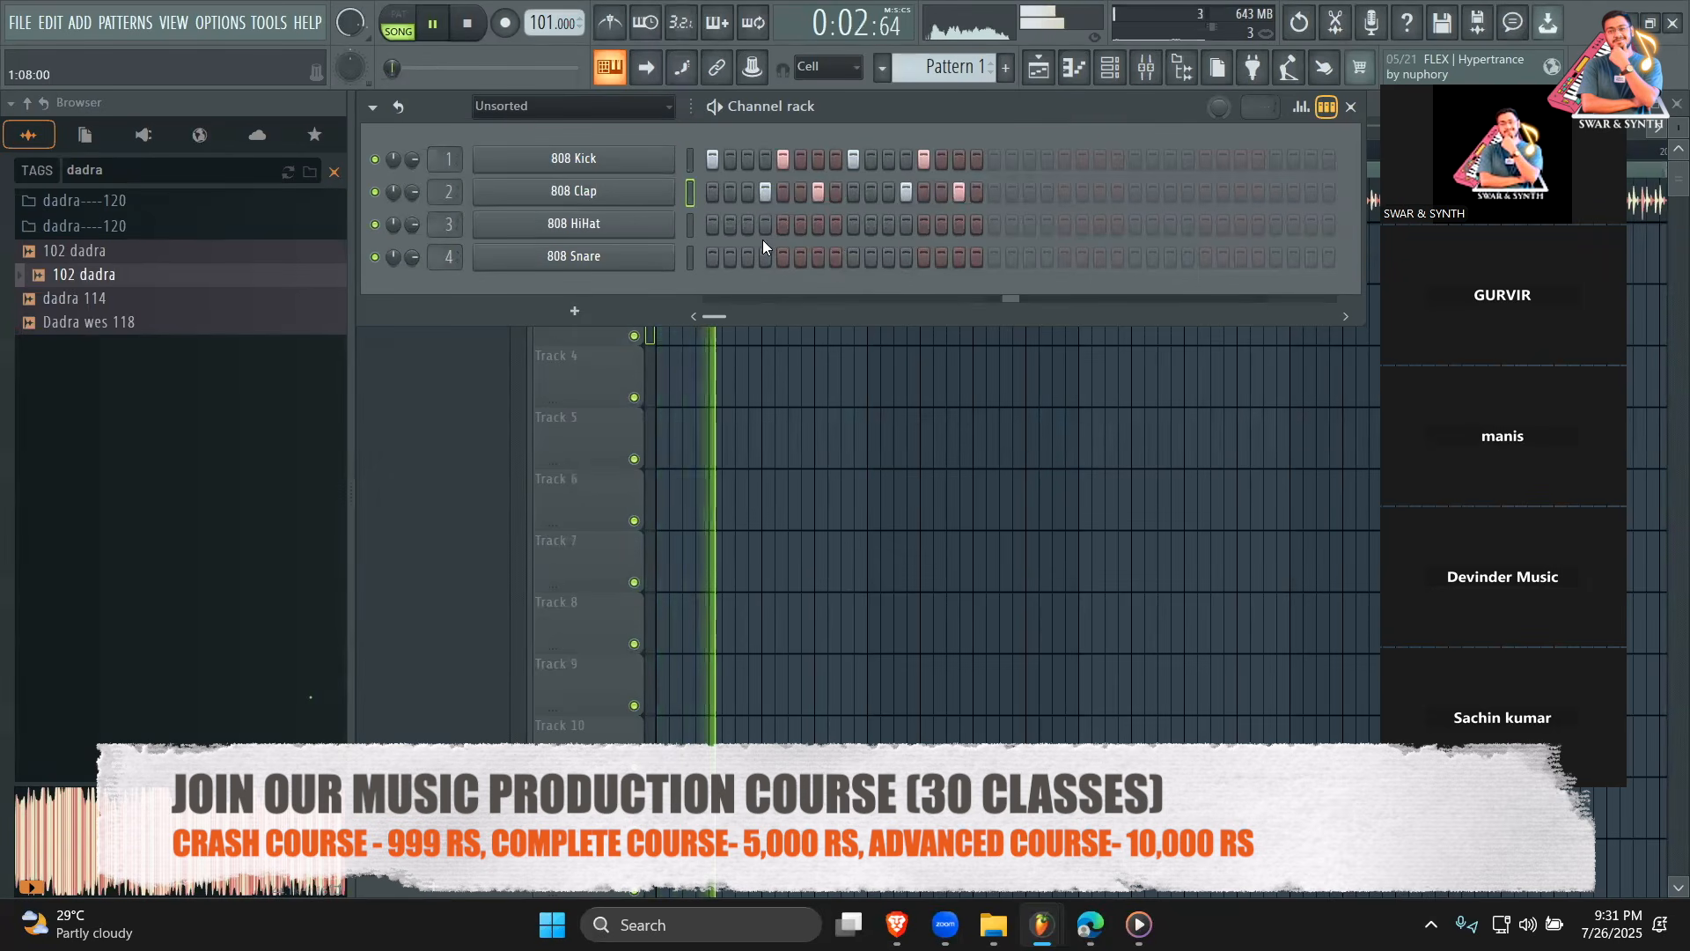
Repeat Pattern 1 along Track 2 through bar 9, listen to it with the loop and stop playback.
key(F6)
mouse_move(728, 247)
mouse_down()
mouse_move(717, 256)
mouse_move(1049, 315)
mouse_up()
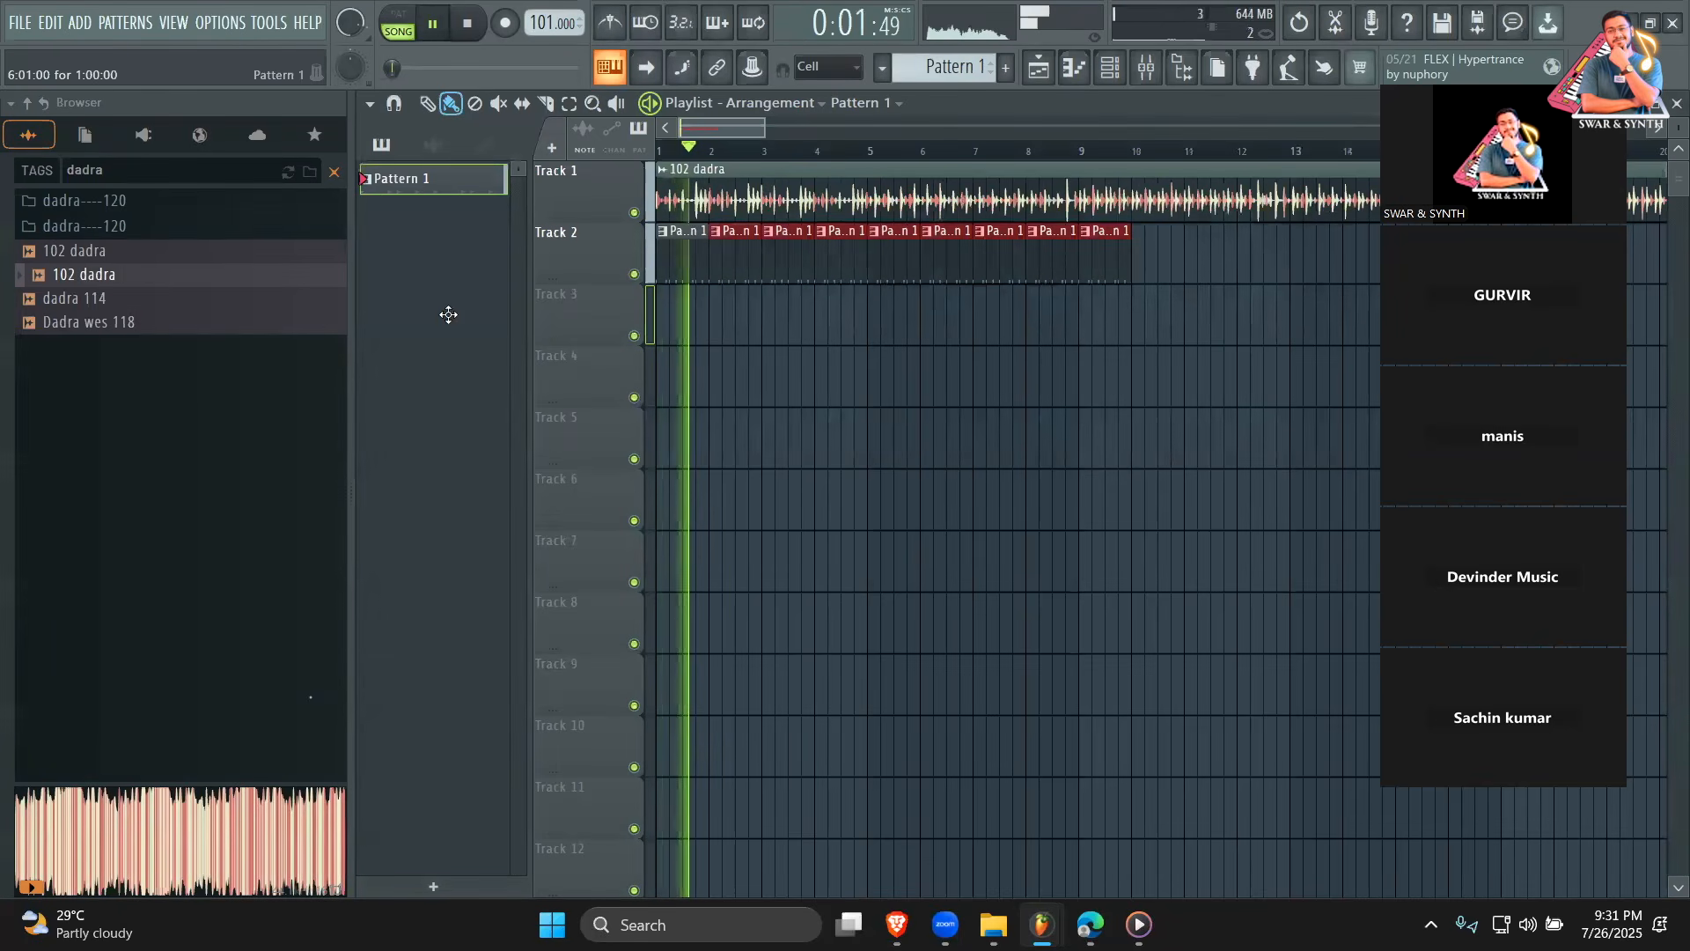
key(space)
Set the project's steps per beat to 3 and delete all Pattern 1 clips on Track 2 except the first.
click(226, 23)
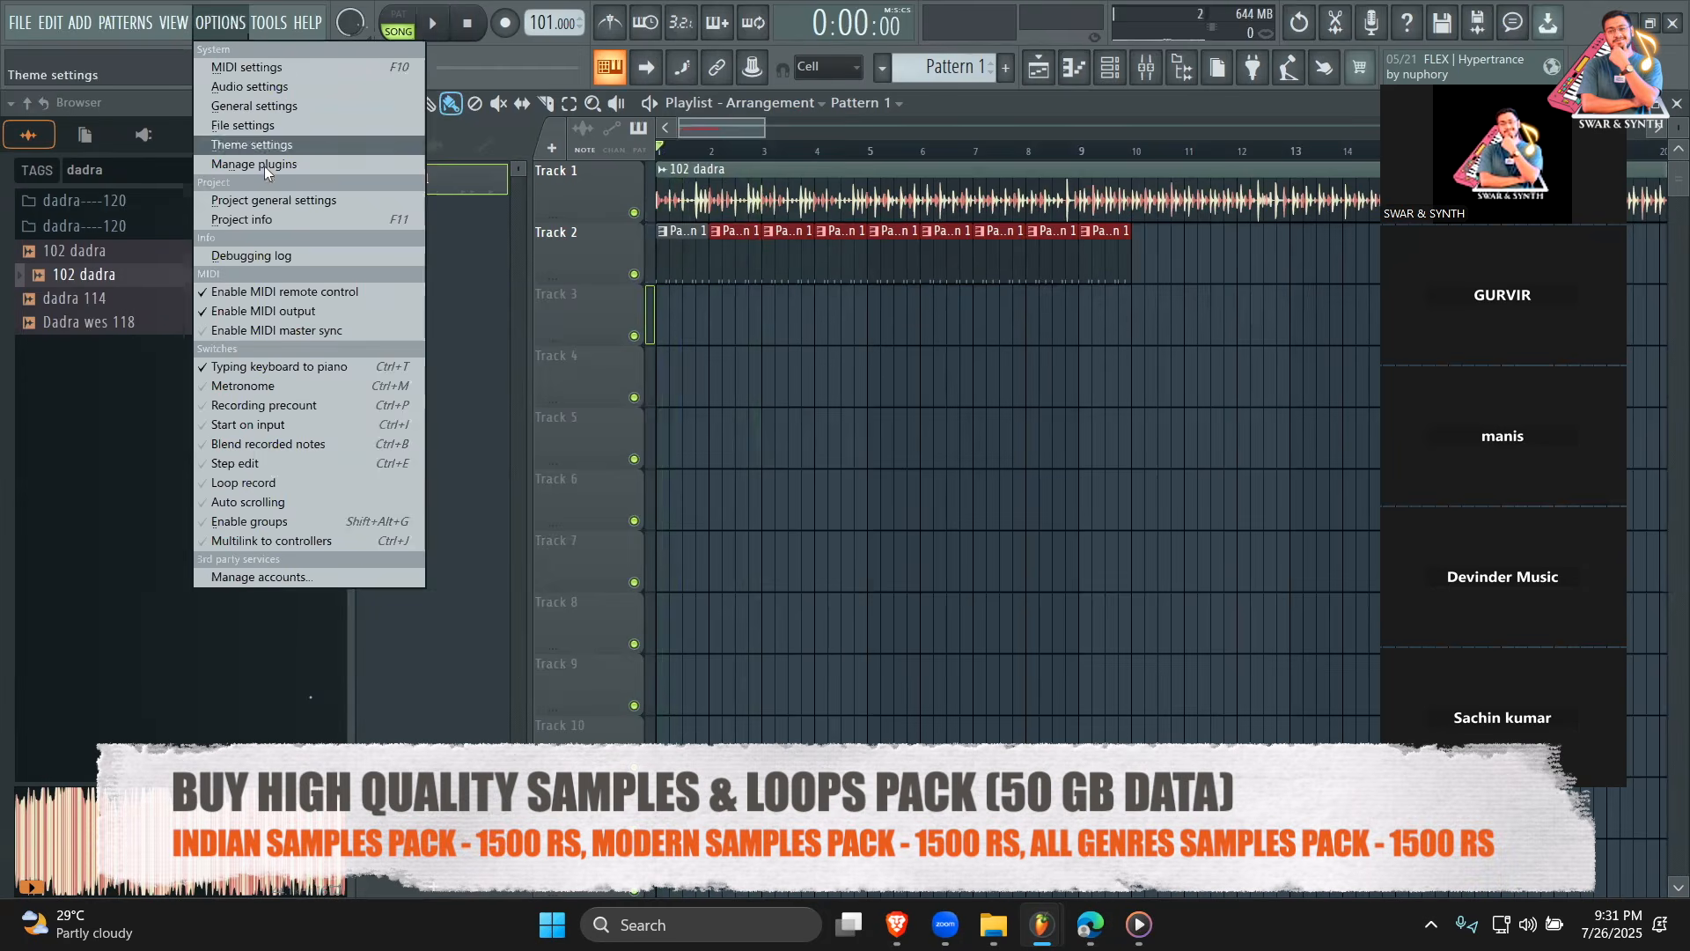
click(265, 200)
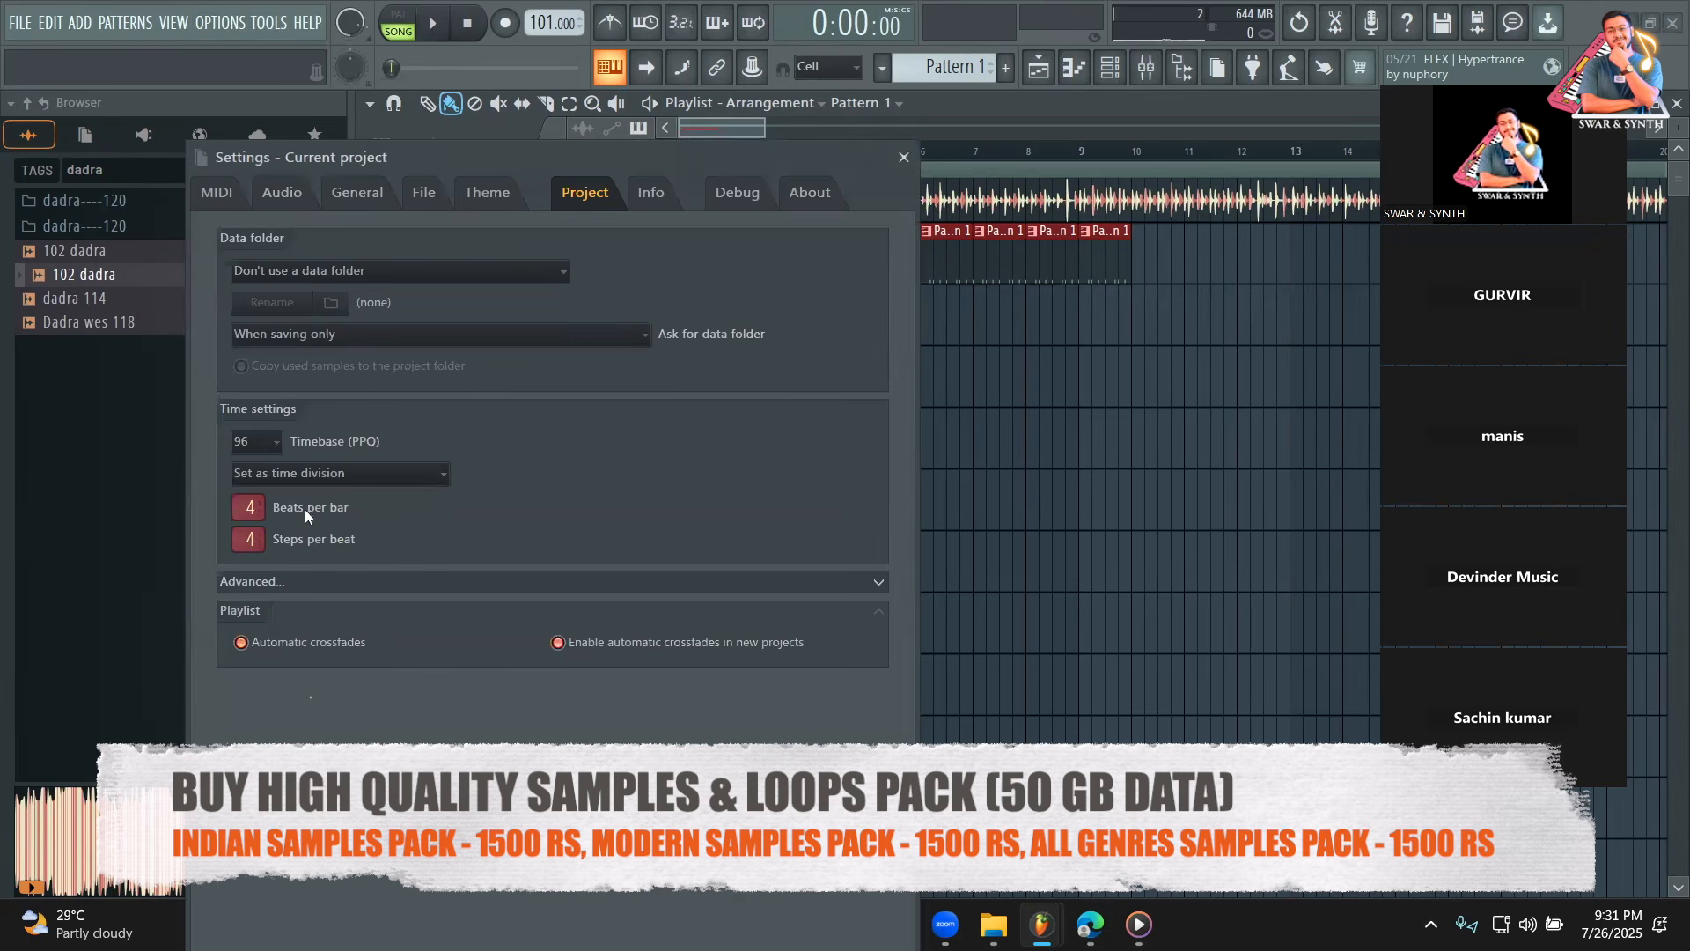
right_click(1064, 530)
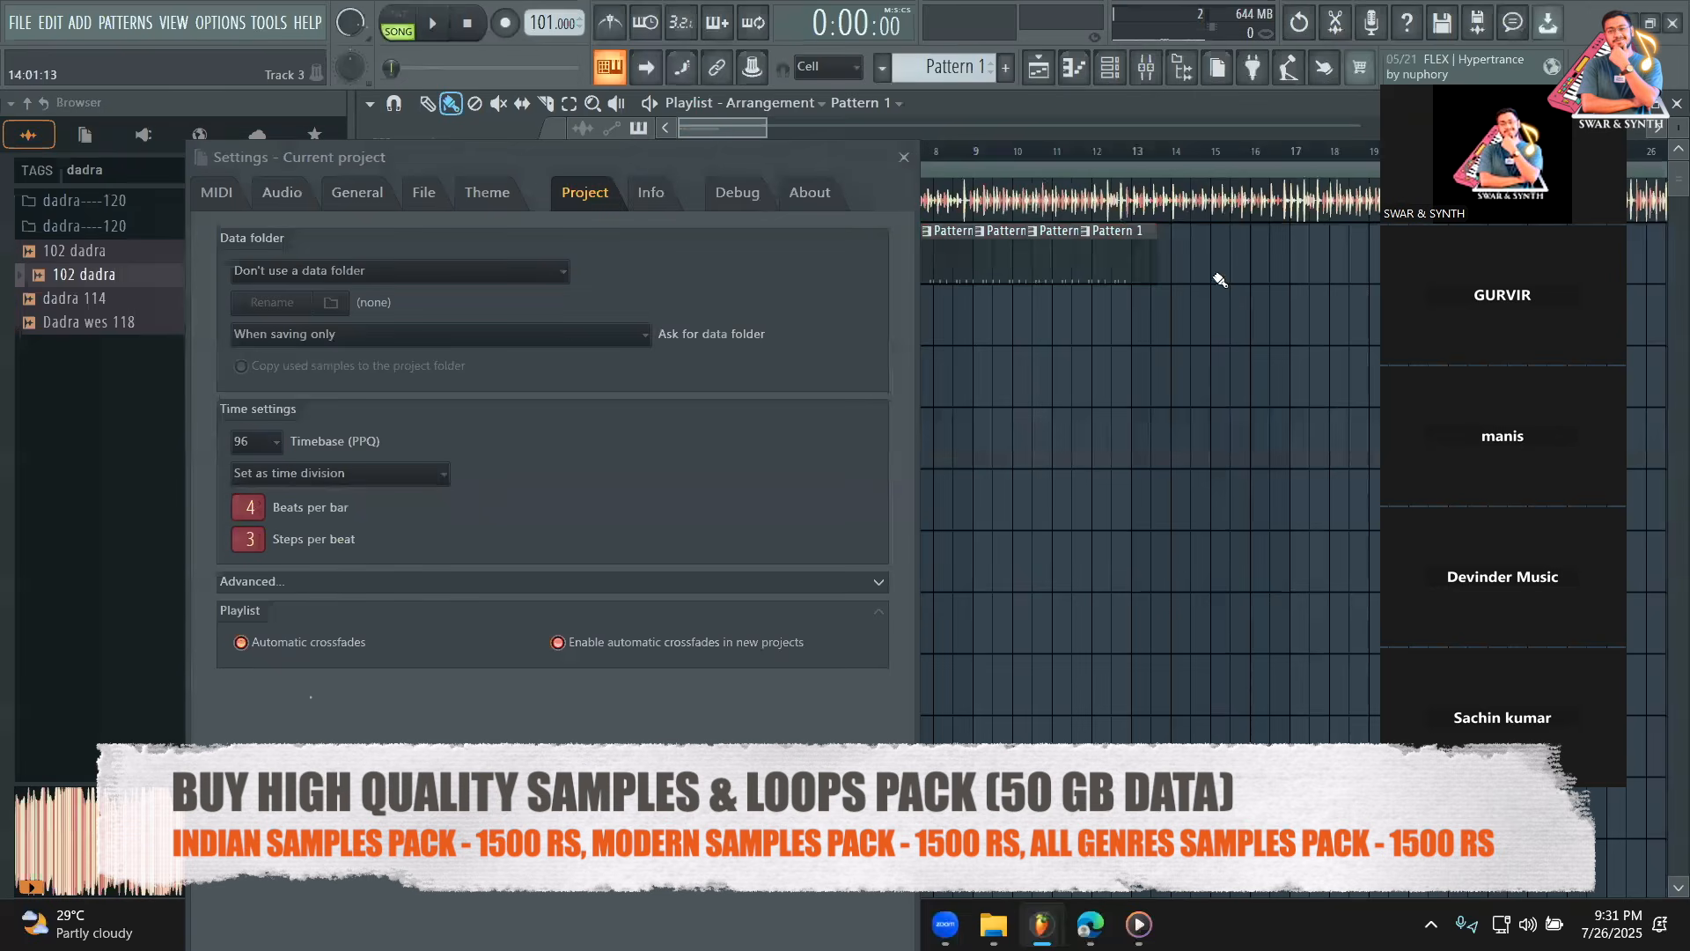
right_click(1135, 269)
click(904, 157)
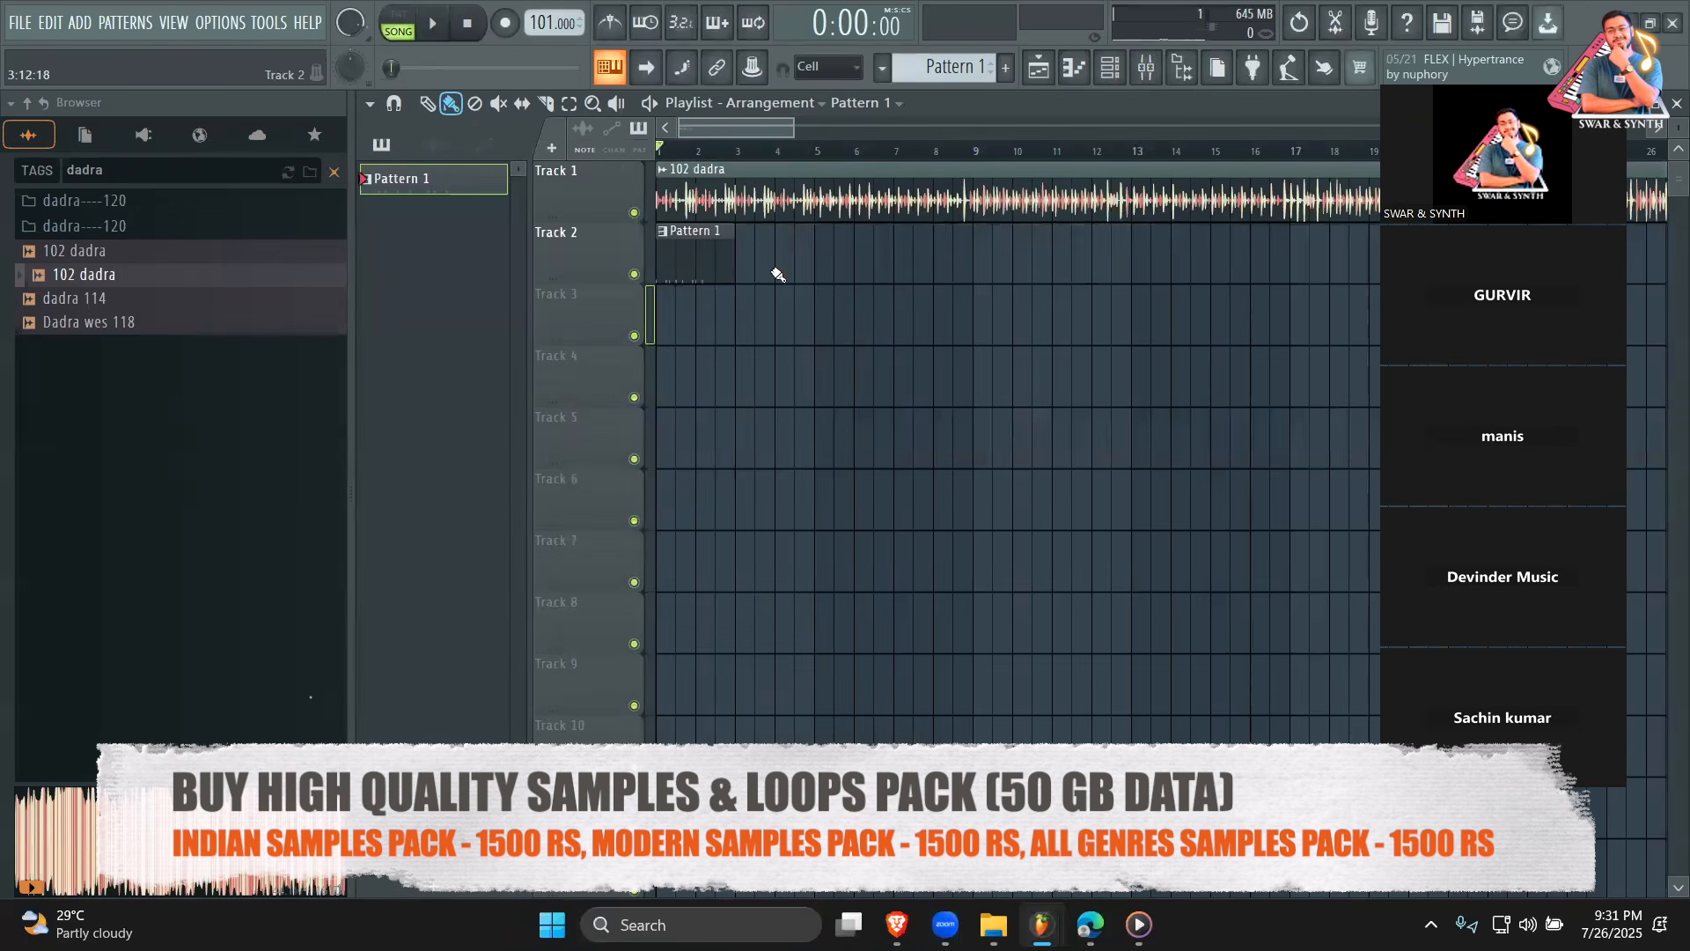
Rebuild Pattern 1 with only 808 Kick hits on steps 1, 4, 7 and 10, and repeat it across bars 1 to 4 of Track 2.
click(1119, 60)
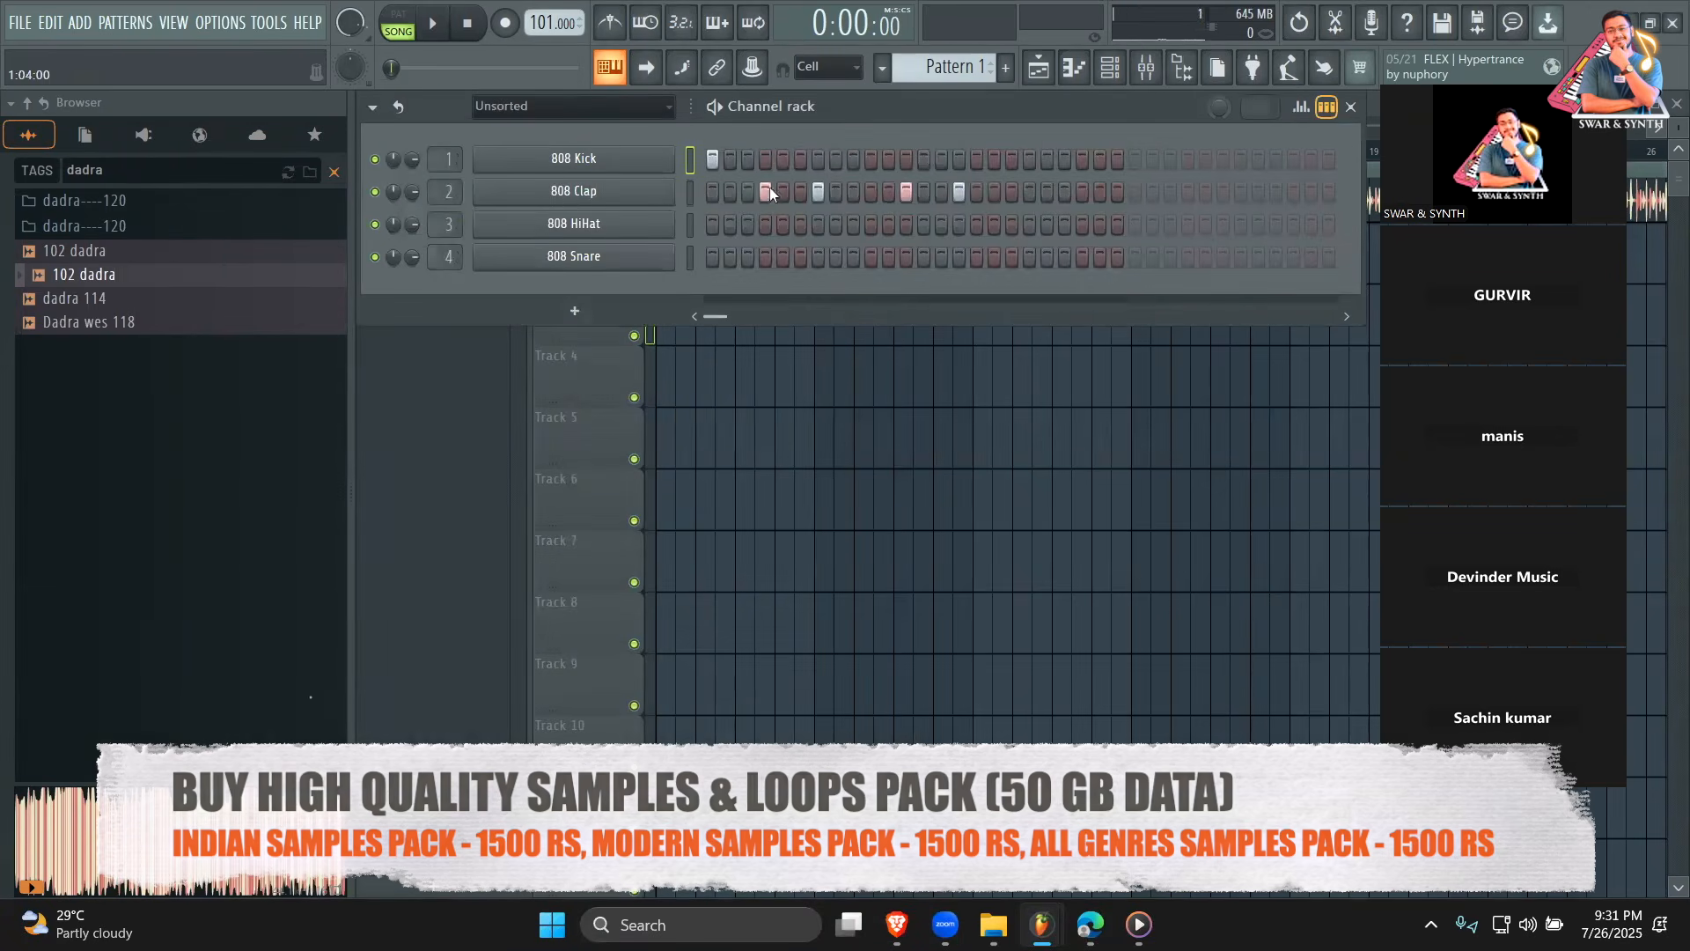
right_click(770, 190)
right_click(959, 192)
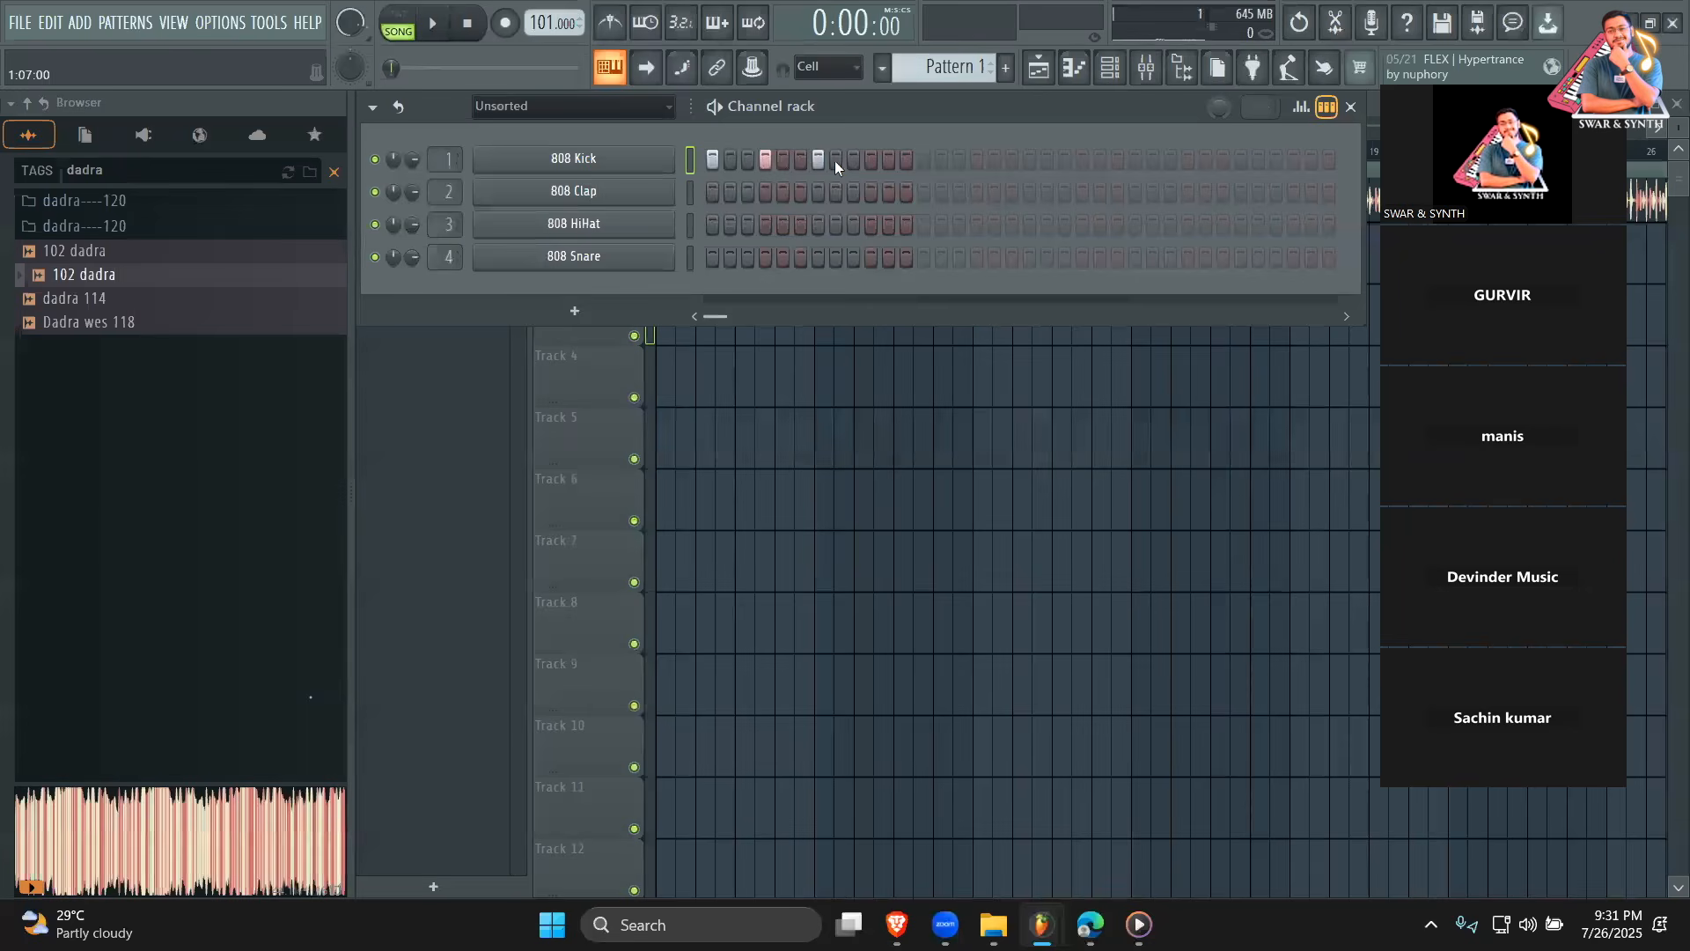
key(F6)
drag(710, 272, 790, 273)
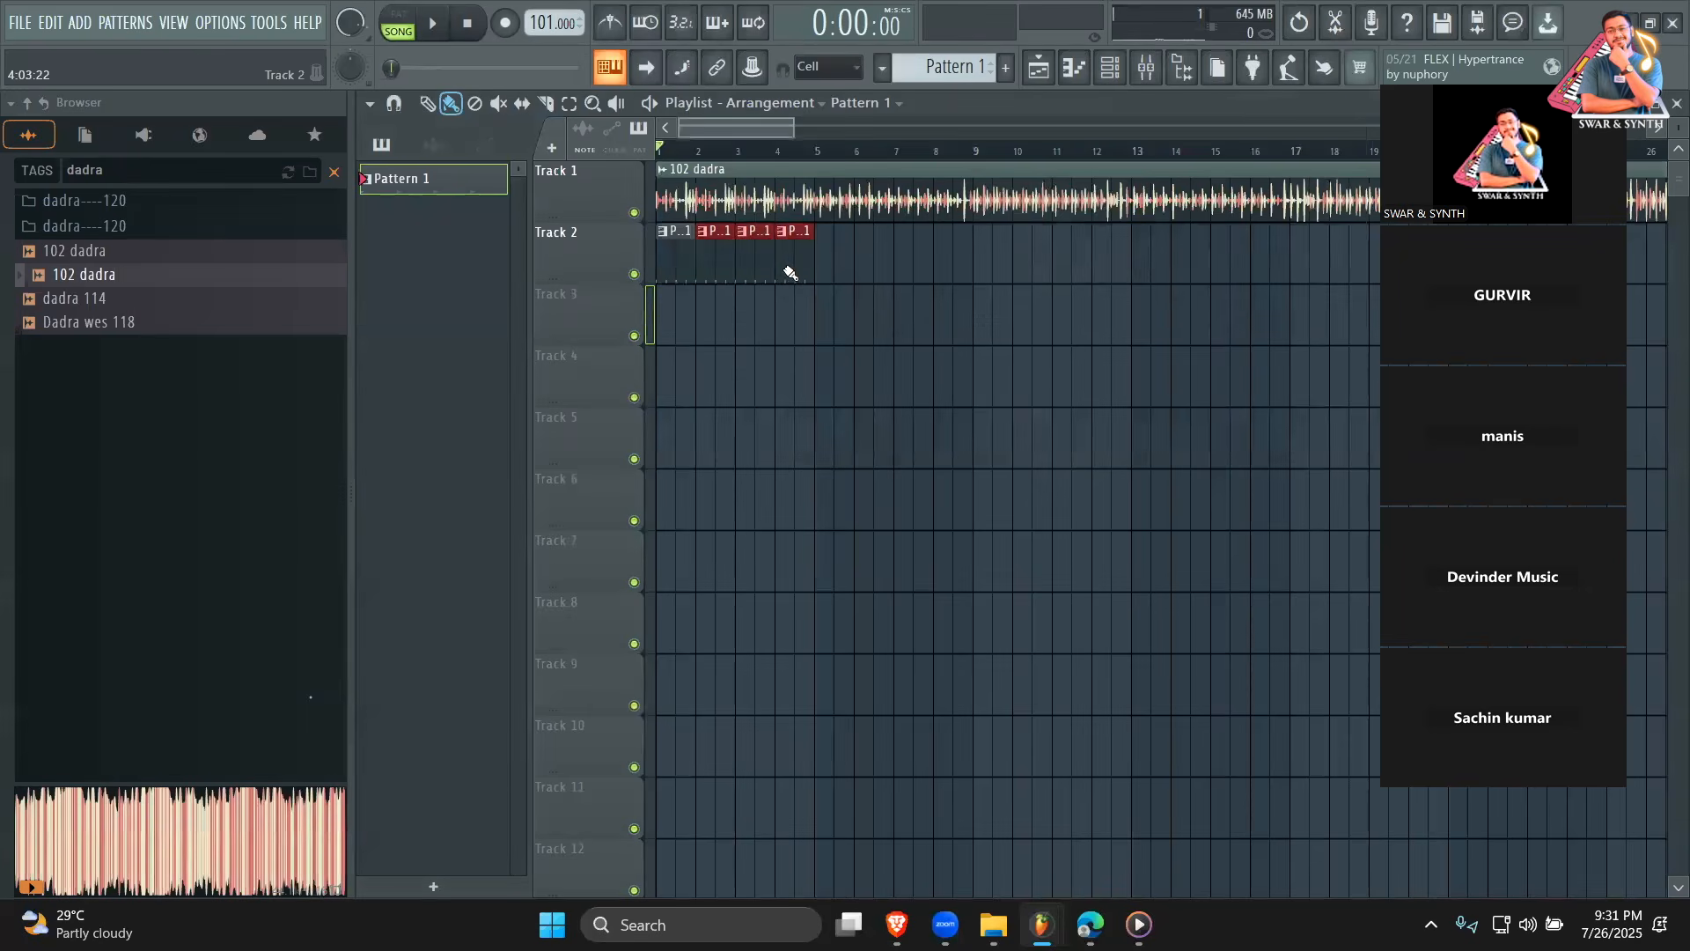
Add 808 Clap hits on steps 3, 5, 9 and 11 during playback and lower the clap channel's volume to 67%.
key(F7)
key(F6)
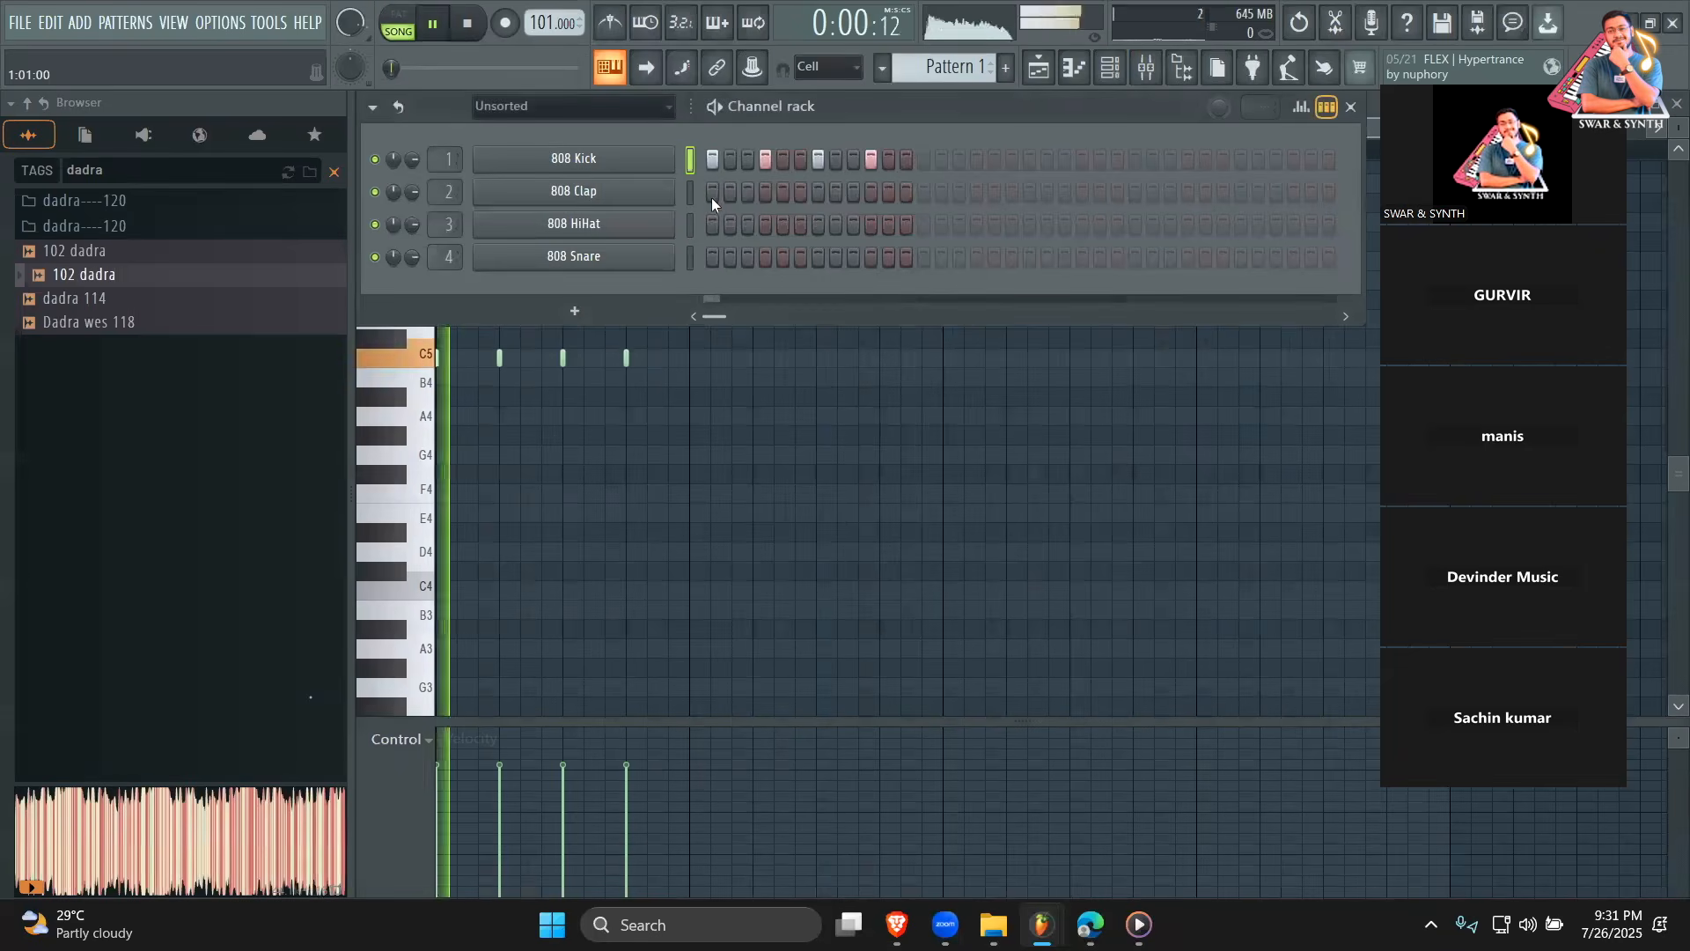
click(736, 190)
key(space)
click(781, 193)
click(853, 197)
click(903, 195)
click(906, 190)
click(889, 191)
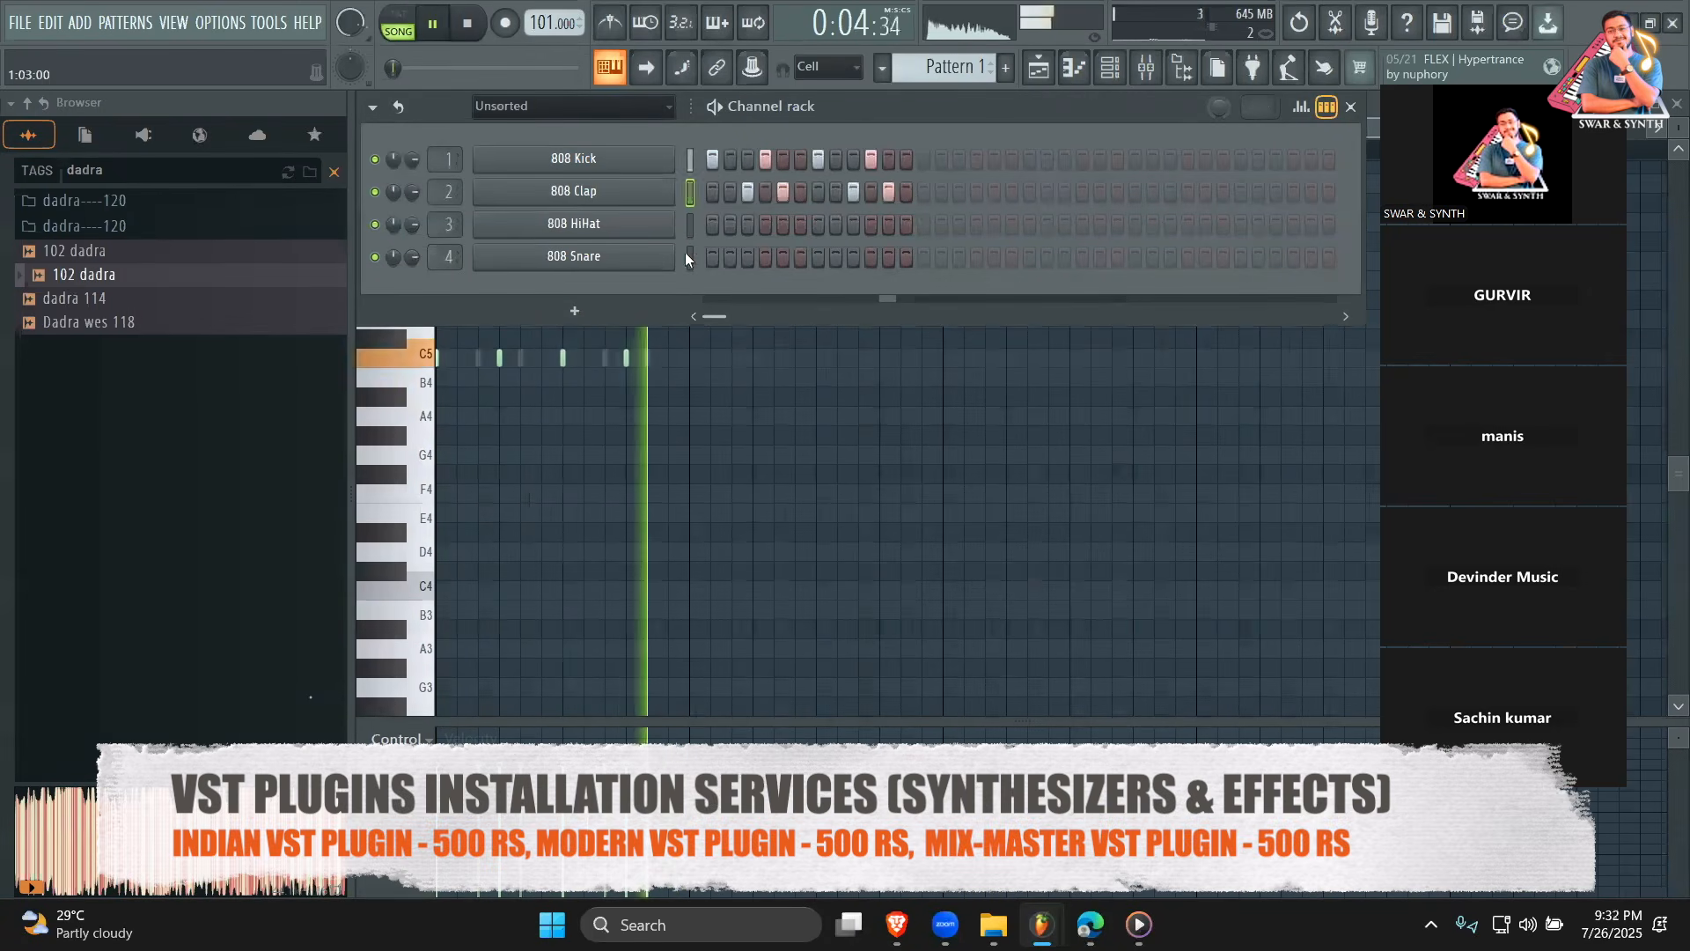
drag(417, 188, 417, 204)
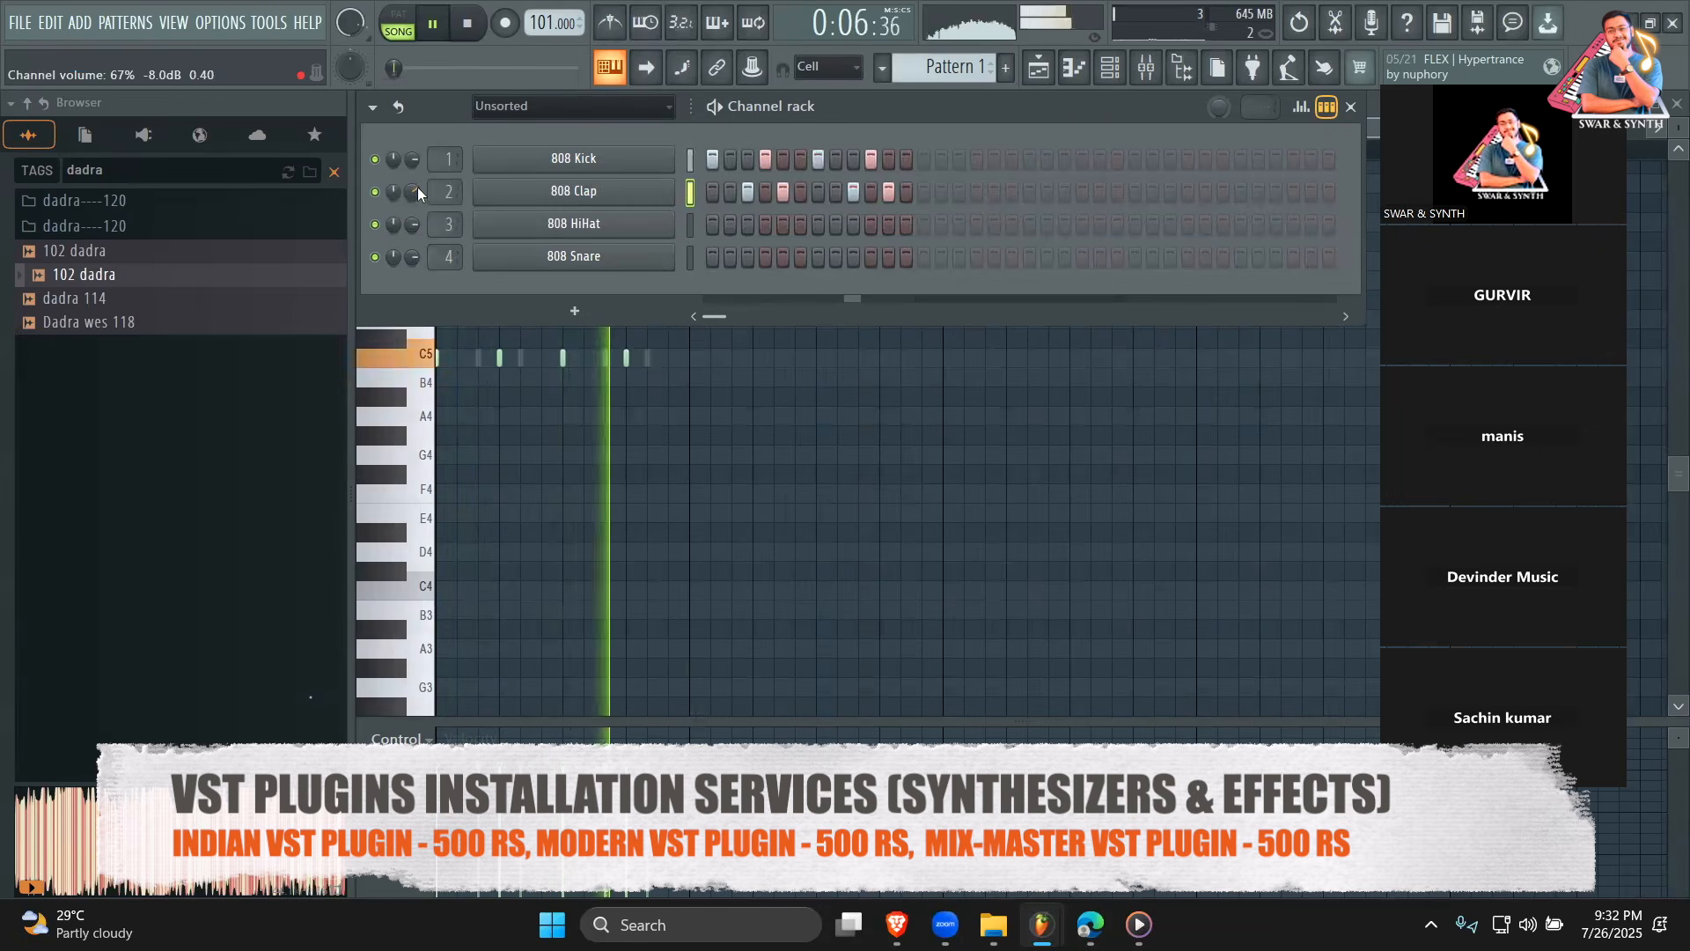
Set the tempo to 102 BPM, and play the 102 dadra loop with Pattern 1 extended into bar 5 of Track 2.
click(1038, 68)
key(space)
drag(791, 130, 702, 131)
drag(540, 23, 541, 20)
click(683, 241)
key(space)
click(1346, 281)
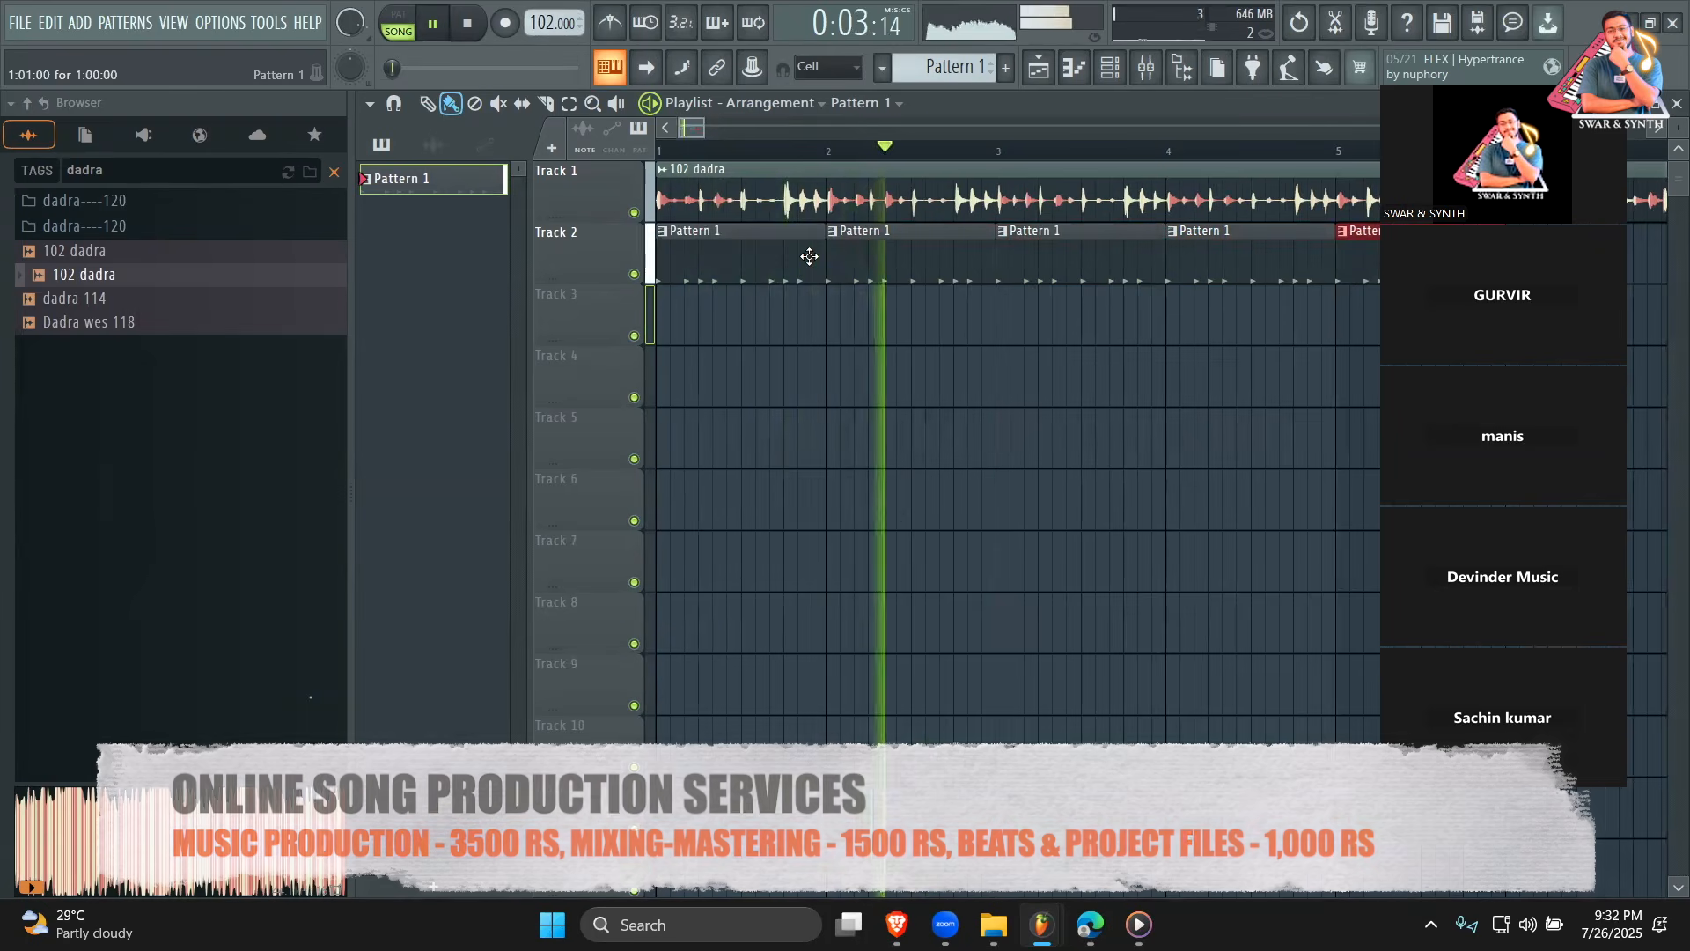
Stop playback and clear the dadra search to return to the browser's folder list.
key(space)
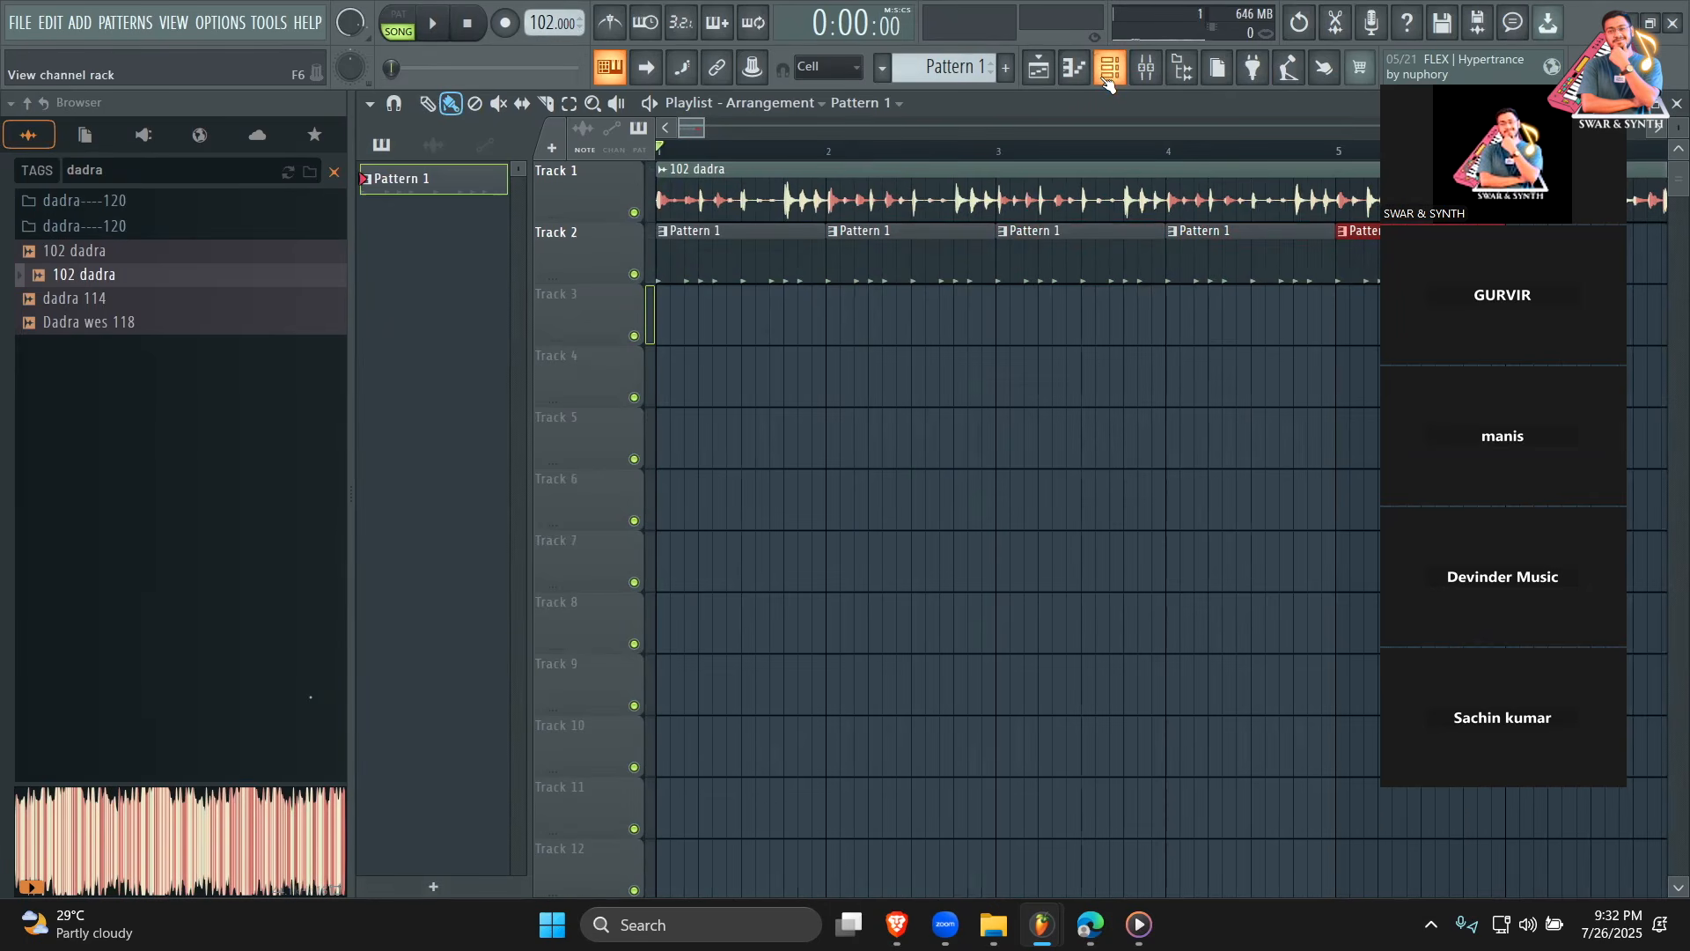
click(332, 178)
scroll(264, 390, down, 5)
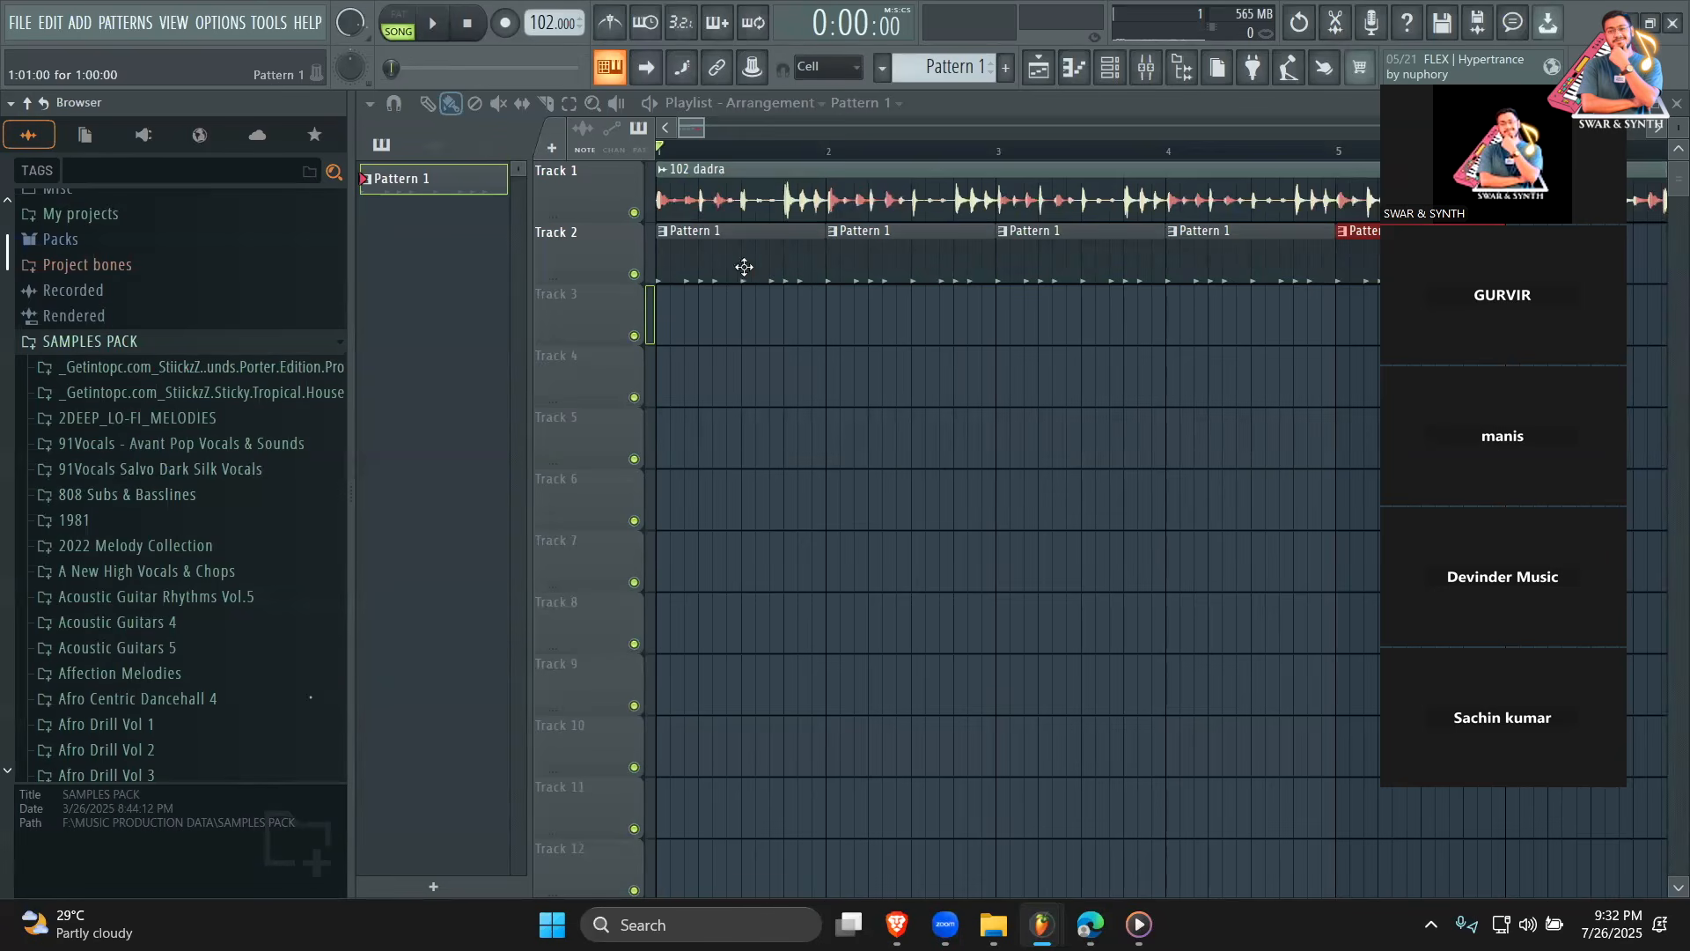
Remove the 102 dadra clip from Track 1 and find dolak loop in the all harul folder under JONSARI AND HIMANCHALI RHYTHMS.
right_click(709, 176)
scroll(129, 452, down, 2)
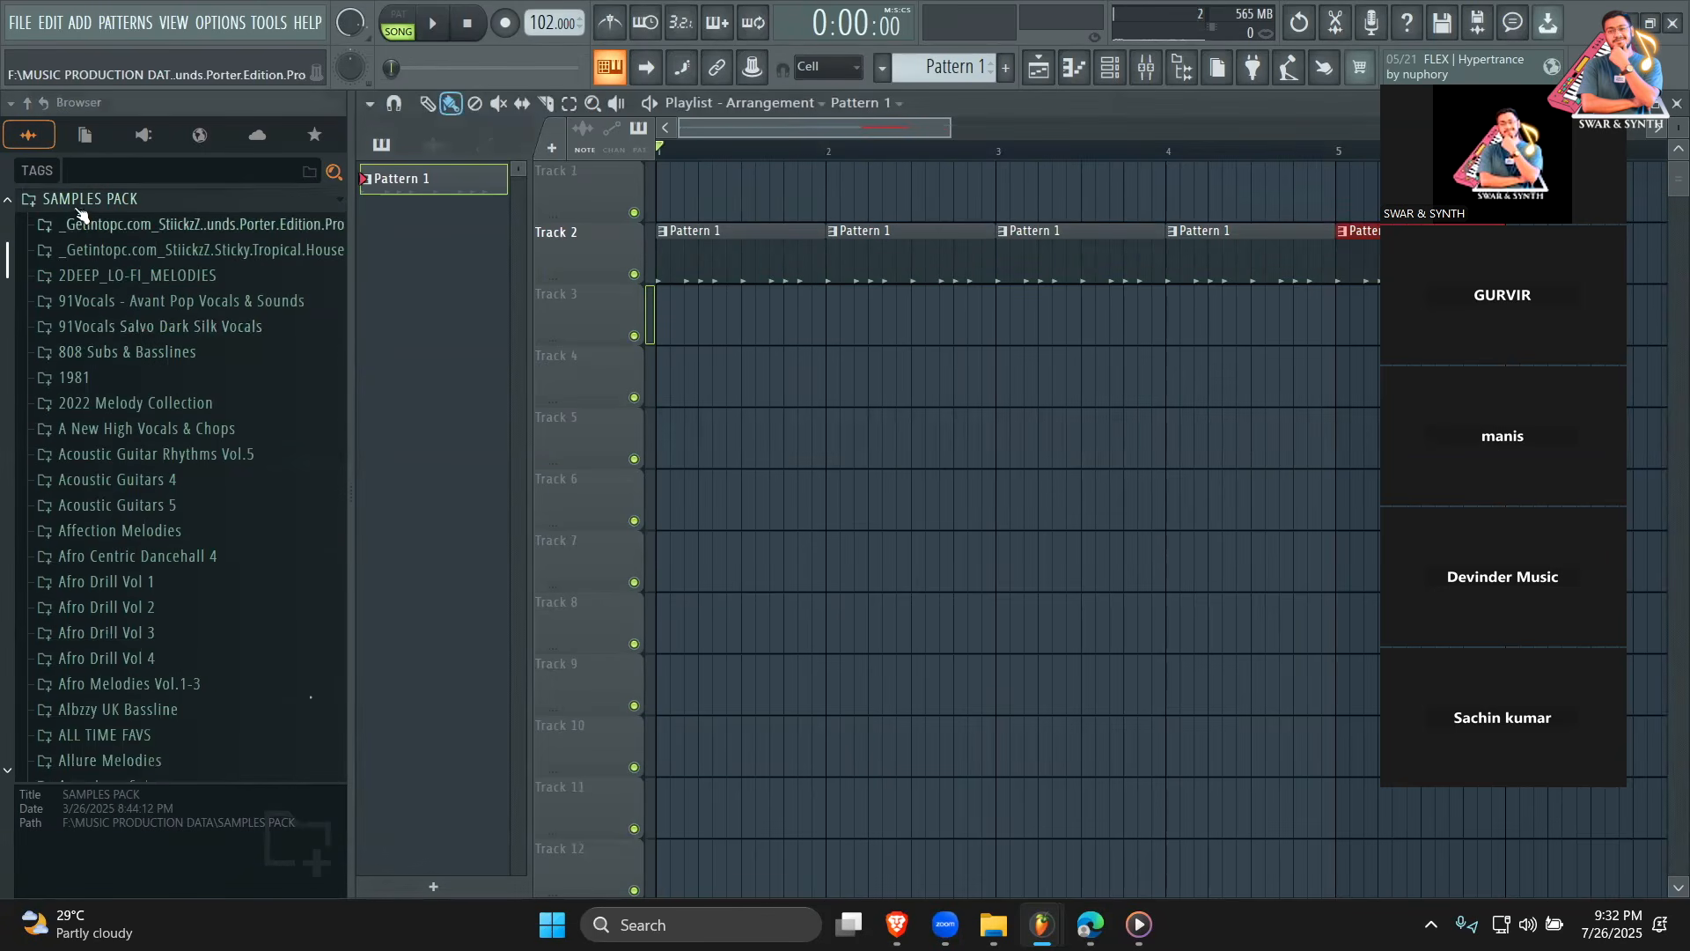
scroll(129, 451, down, 4)
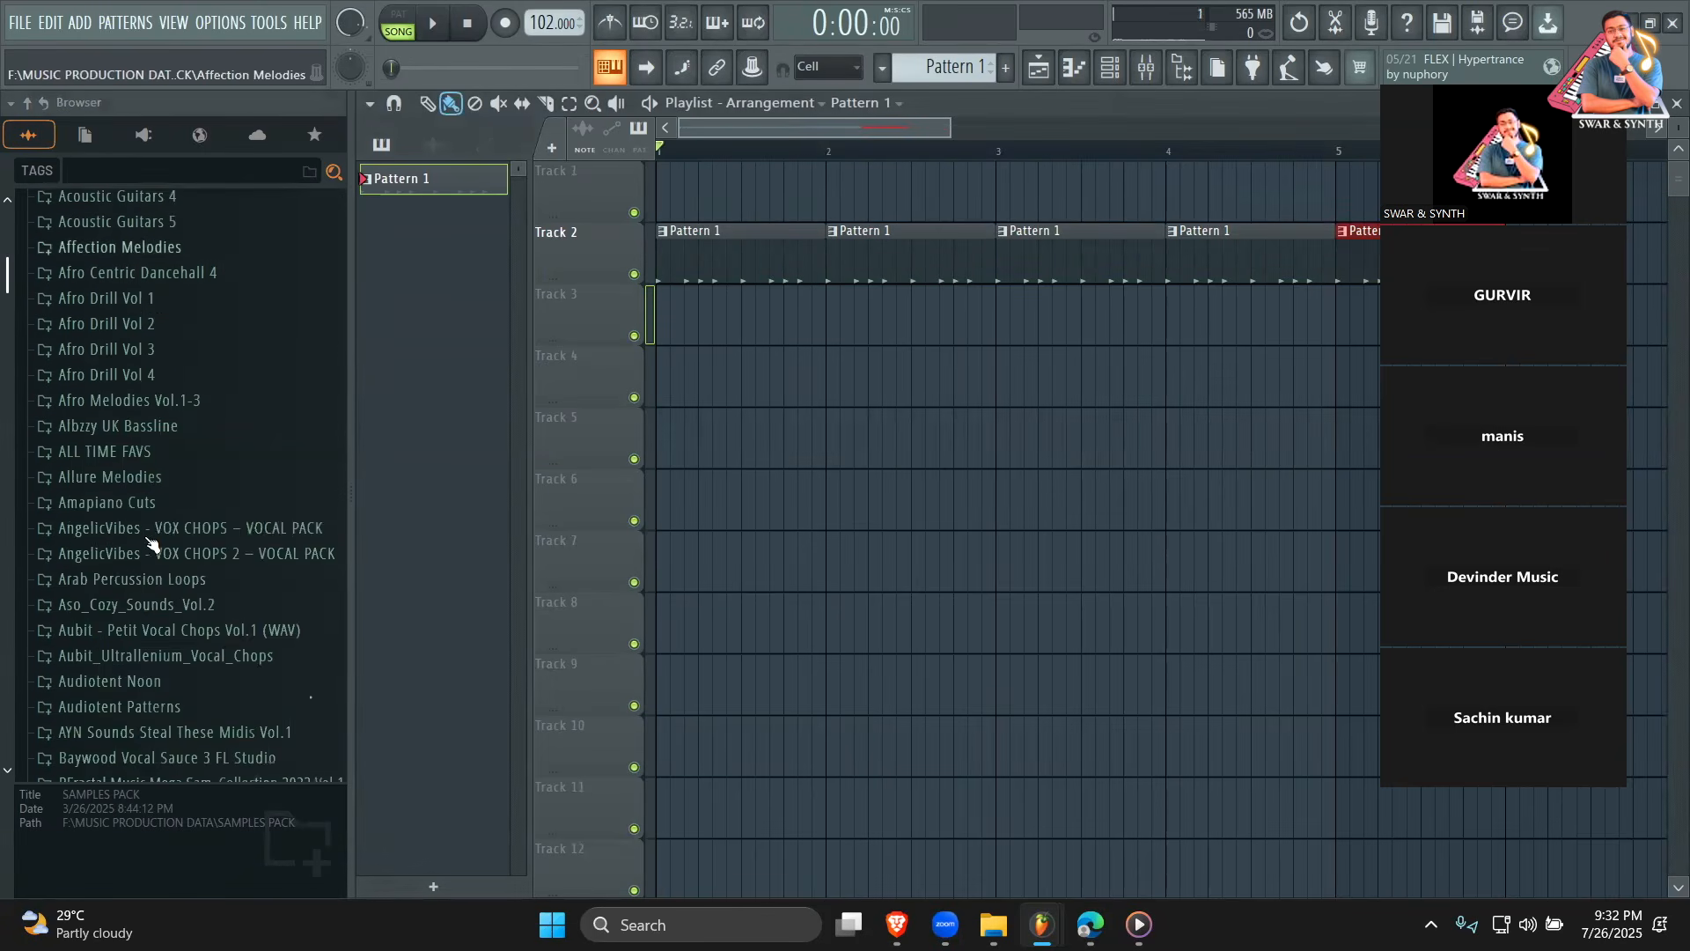
click(144, 450)
click(176, 500)
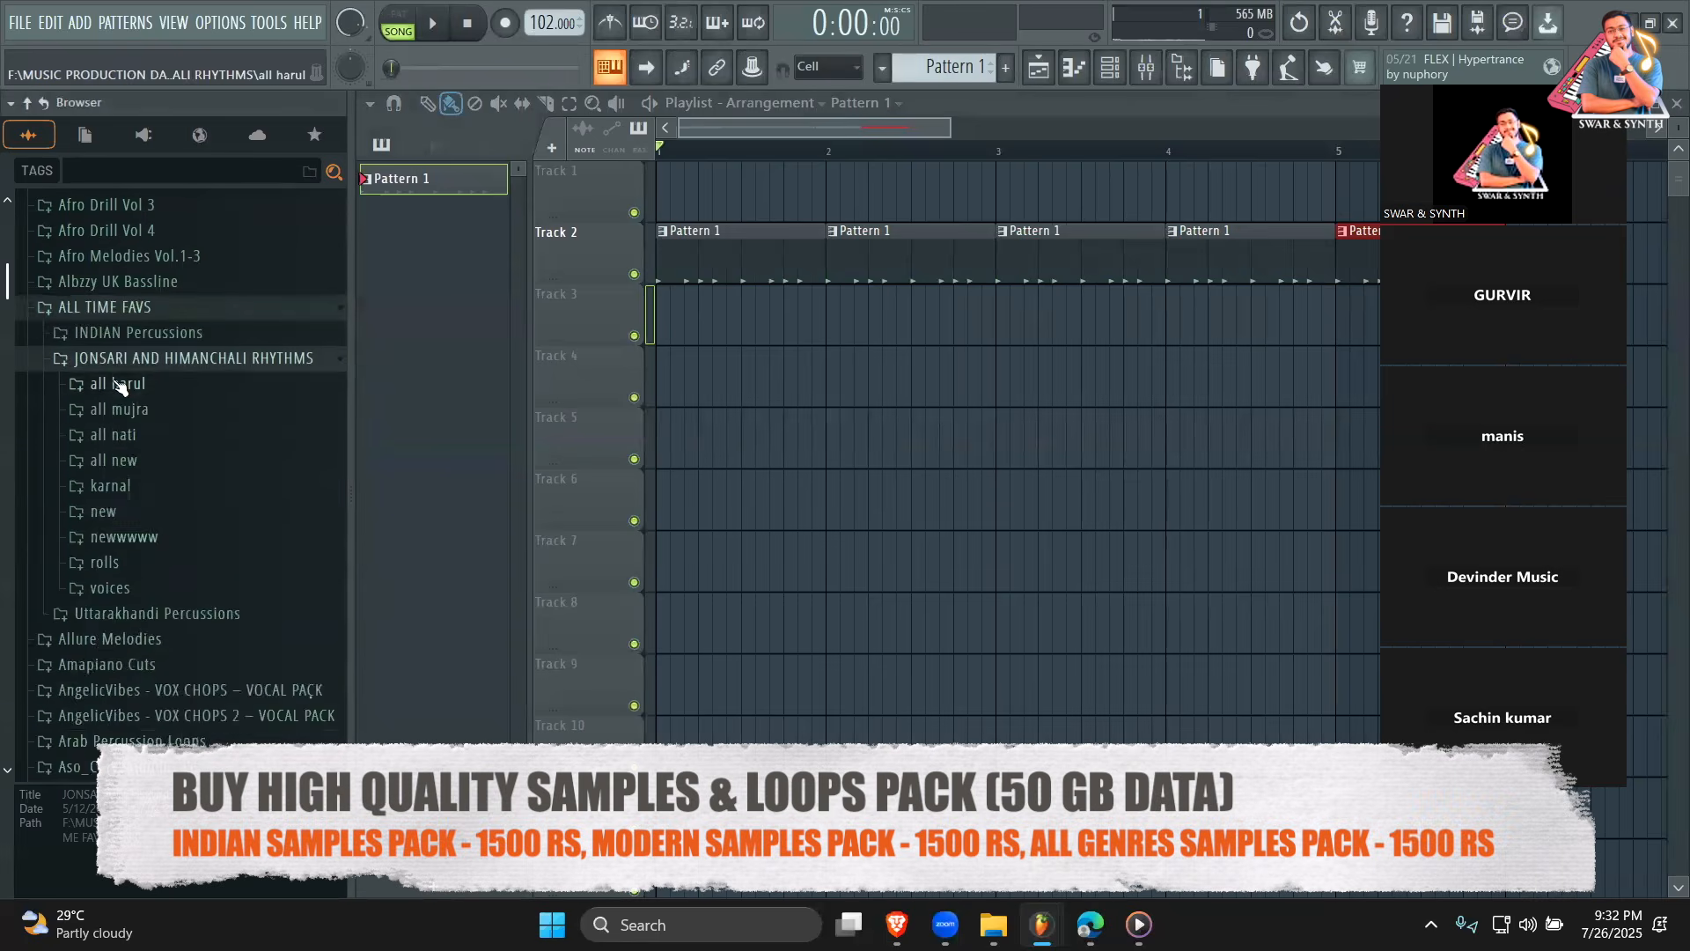
click(123, 384)
scroll(220, 493, down, 7)
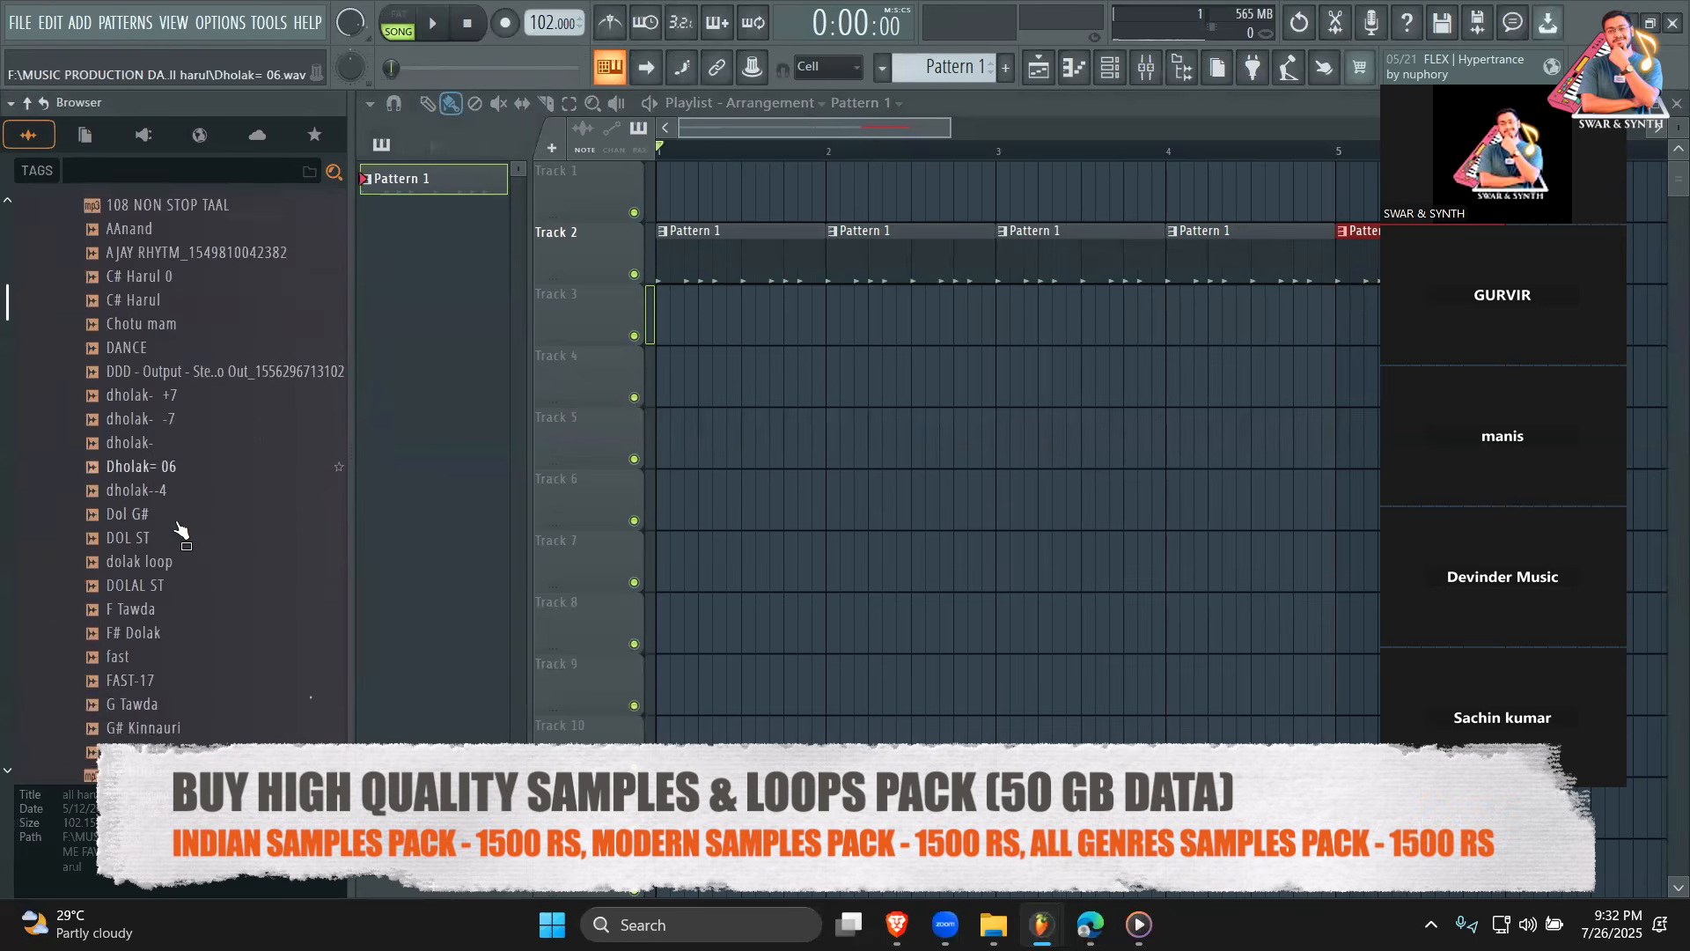
click(146, 460)
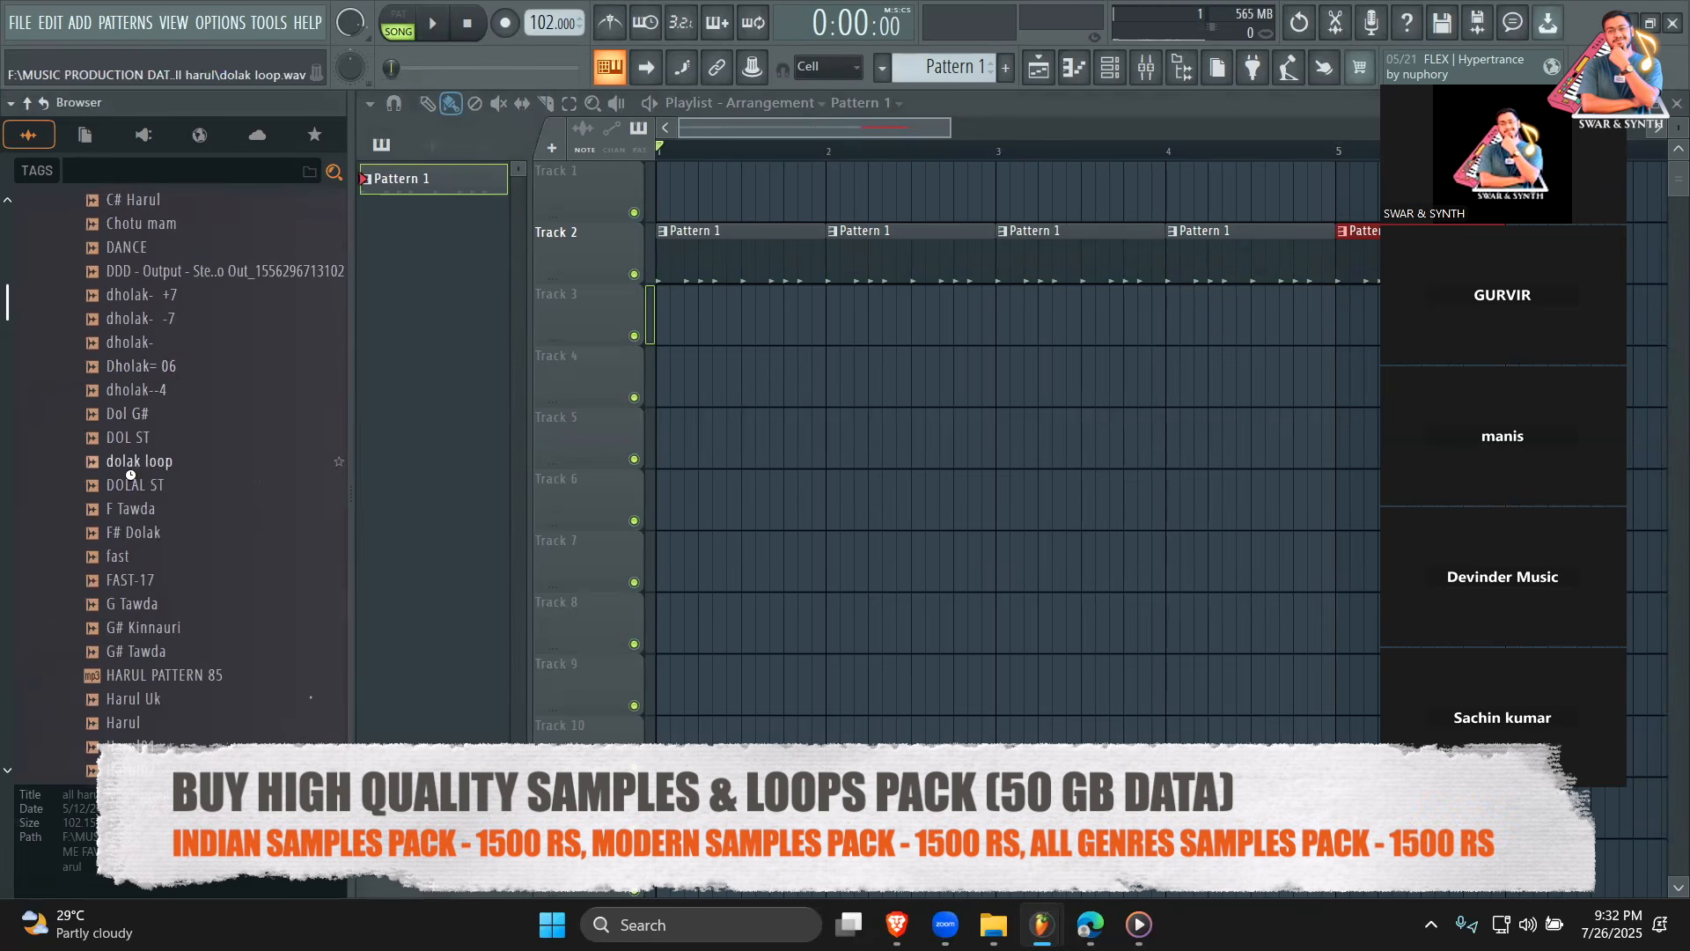
Place dolak loop at bar 1 of Track 3 and fit it to the project tempo using the 75 to 150 BPM range.
drag(166, 460, 568, 297)
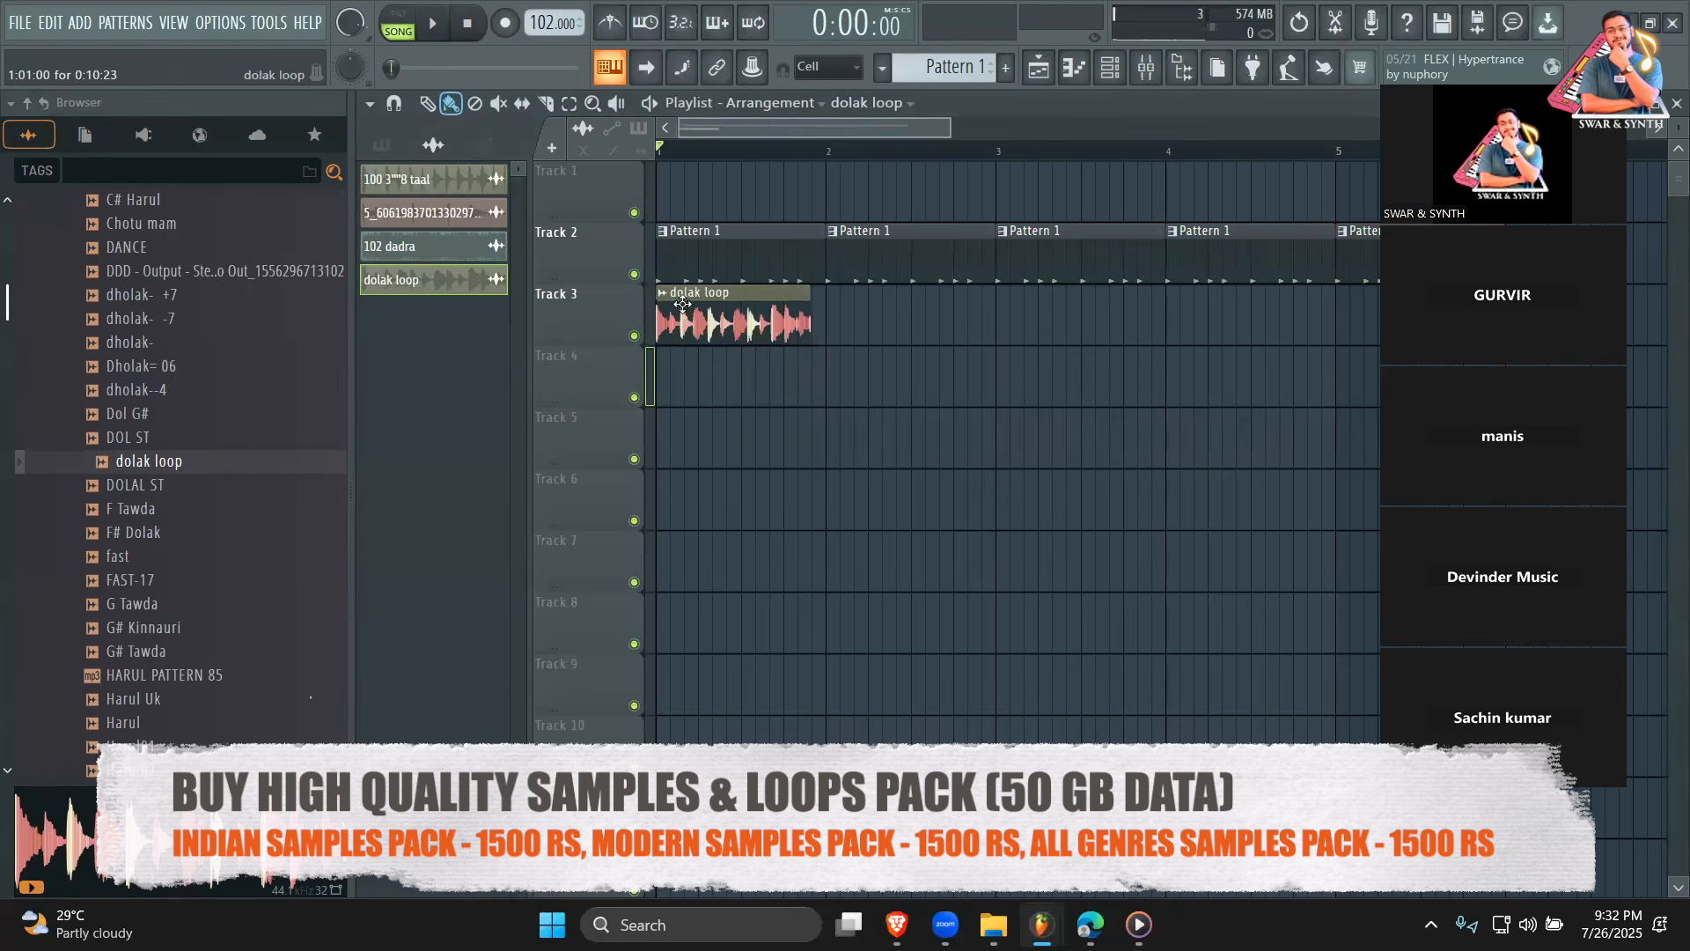
click(674, 294)
click(893, 443)
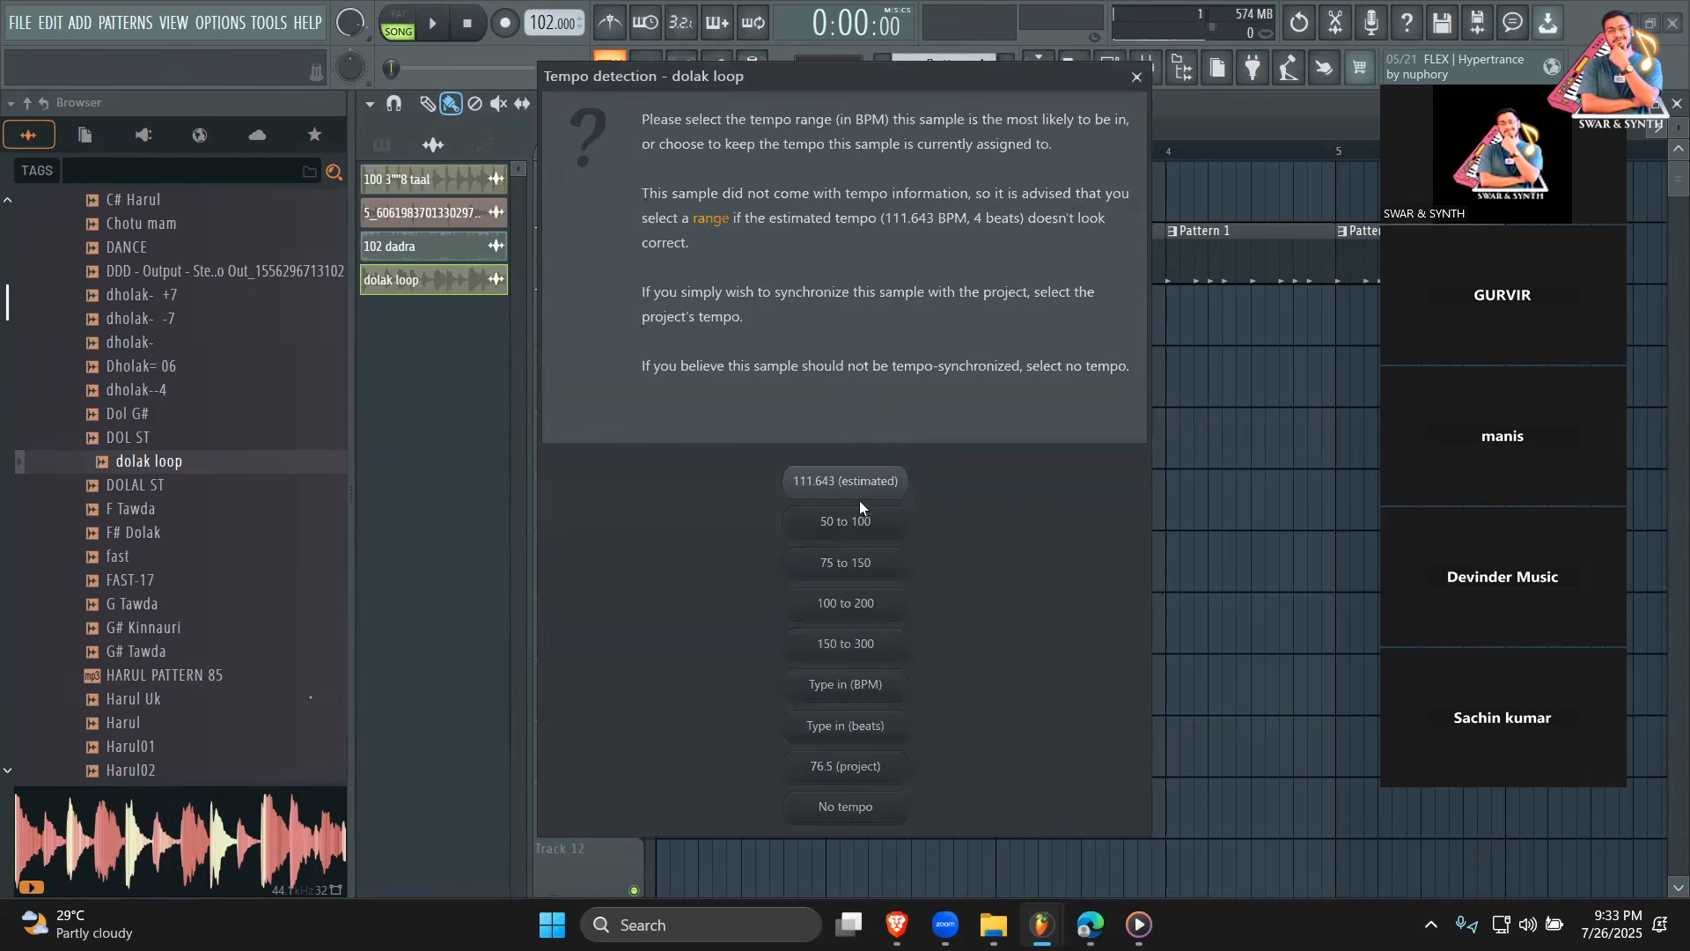
click(856, 562)
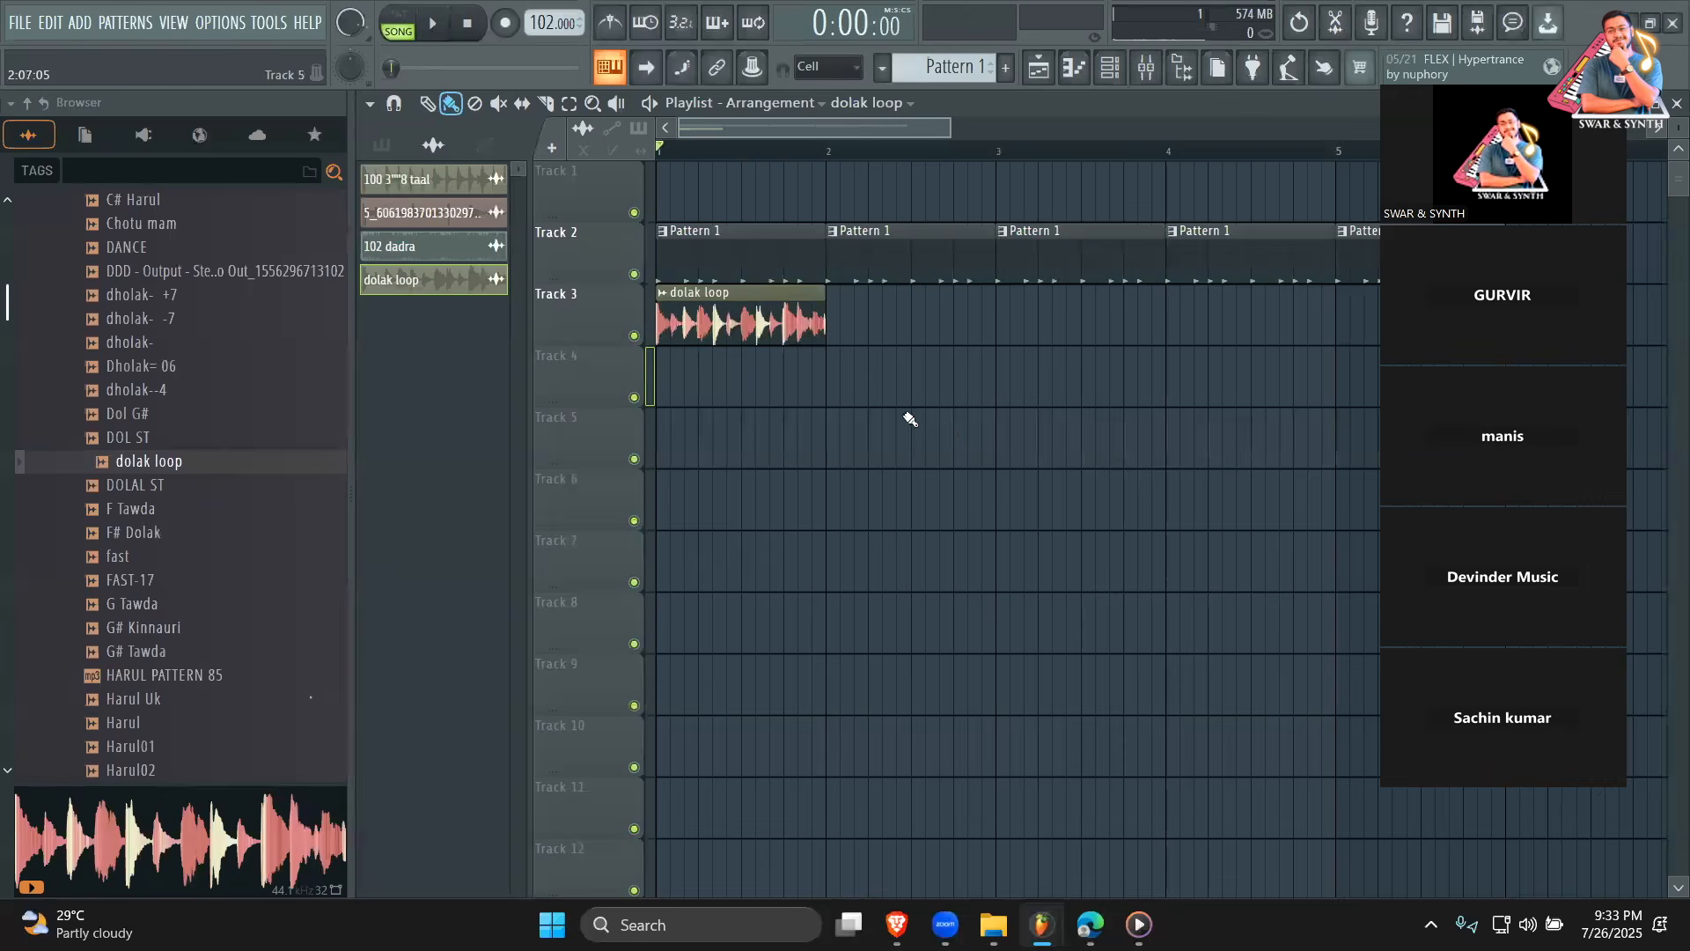
Repeat the dolak loop clip through bar 5 of Track 3 and lower its channel volume while testing playback.
key(space)
drag(838, 327, 1003, 326)
double_click(948, 318)
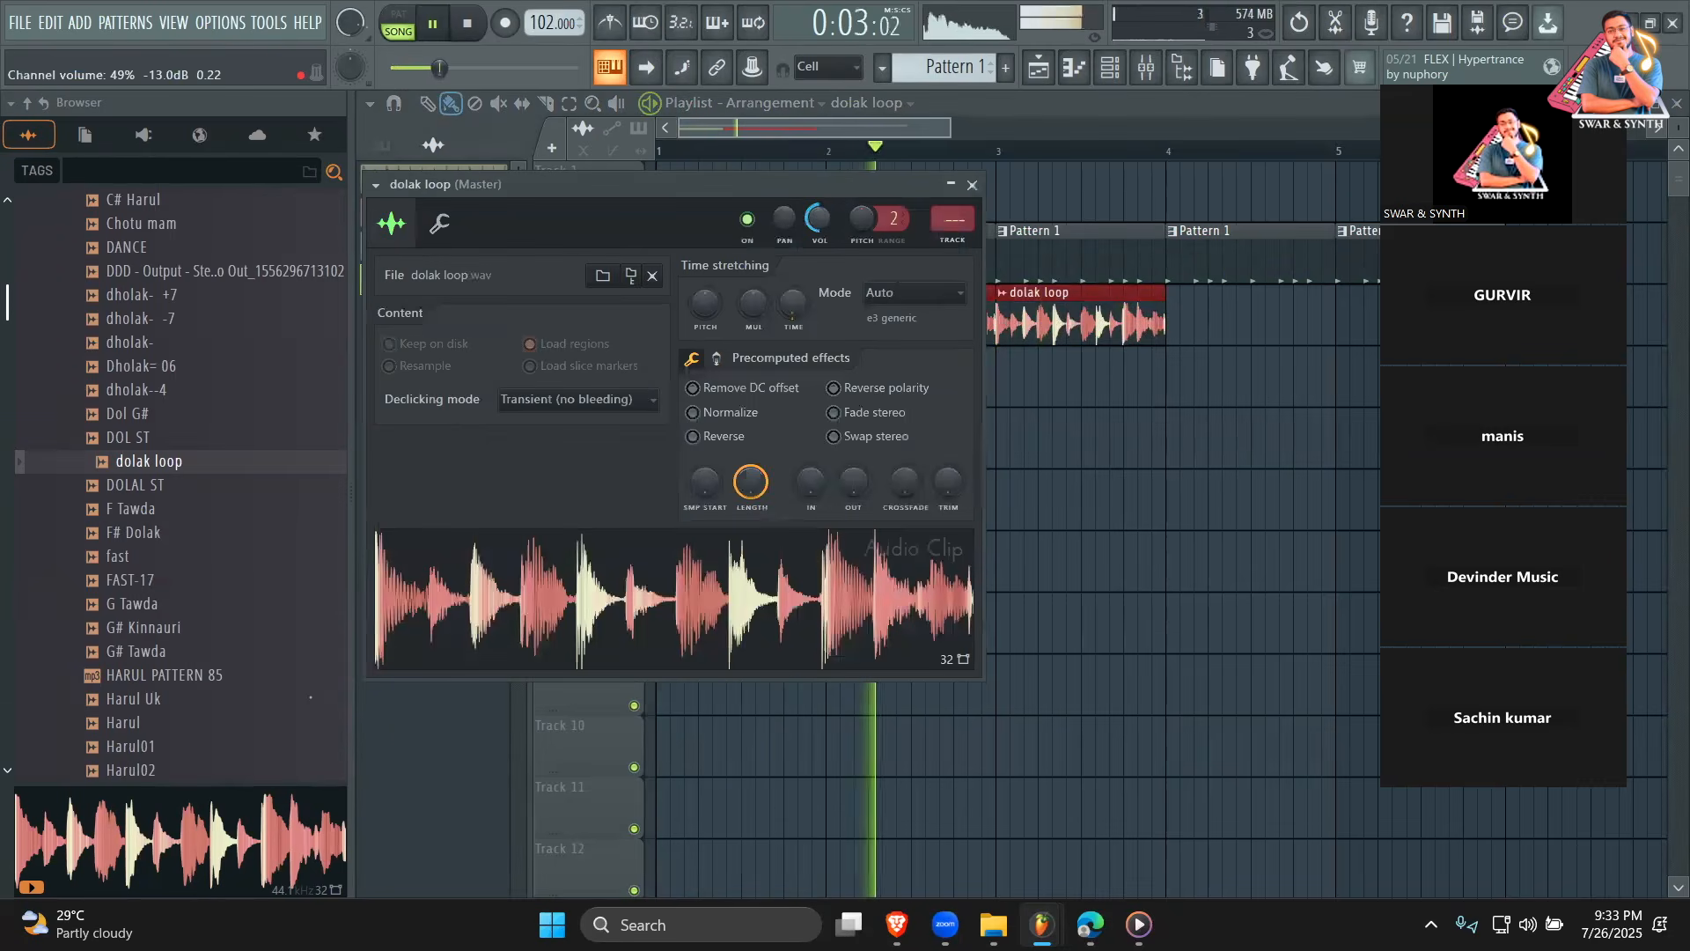
key(Escape)
key(space)
double_click(870, 329)
drag(819, 222, 819, 255)
key(space)
key(Escape)
drag(1180, 328, 1349, 328)
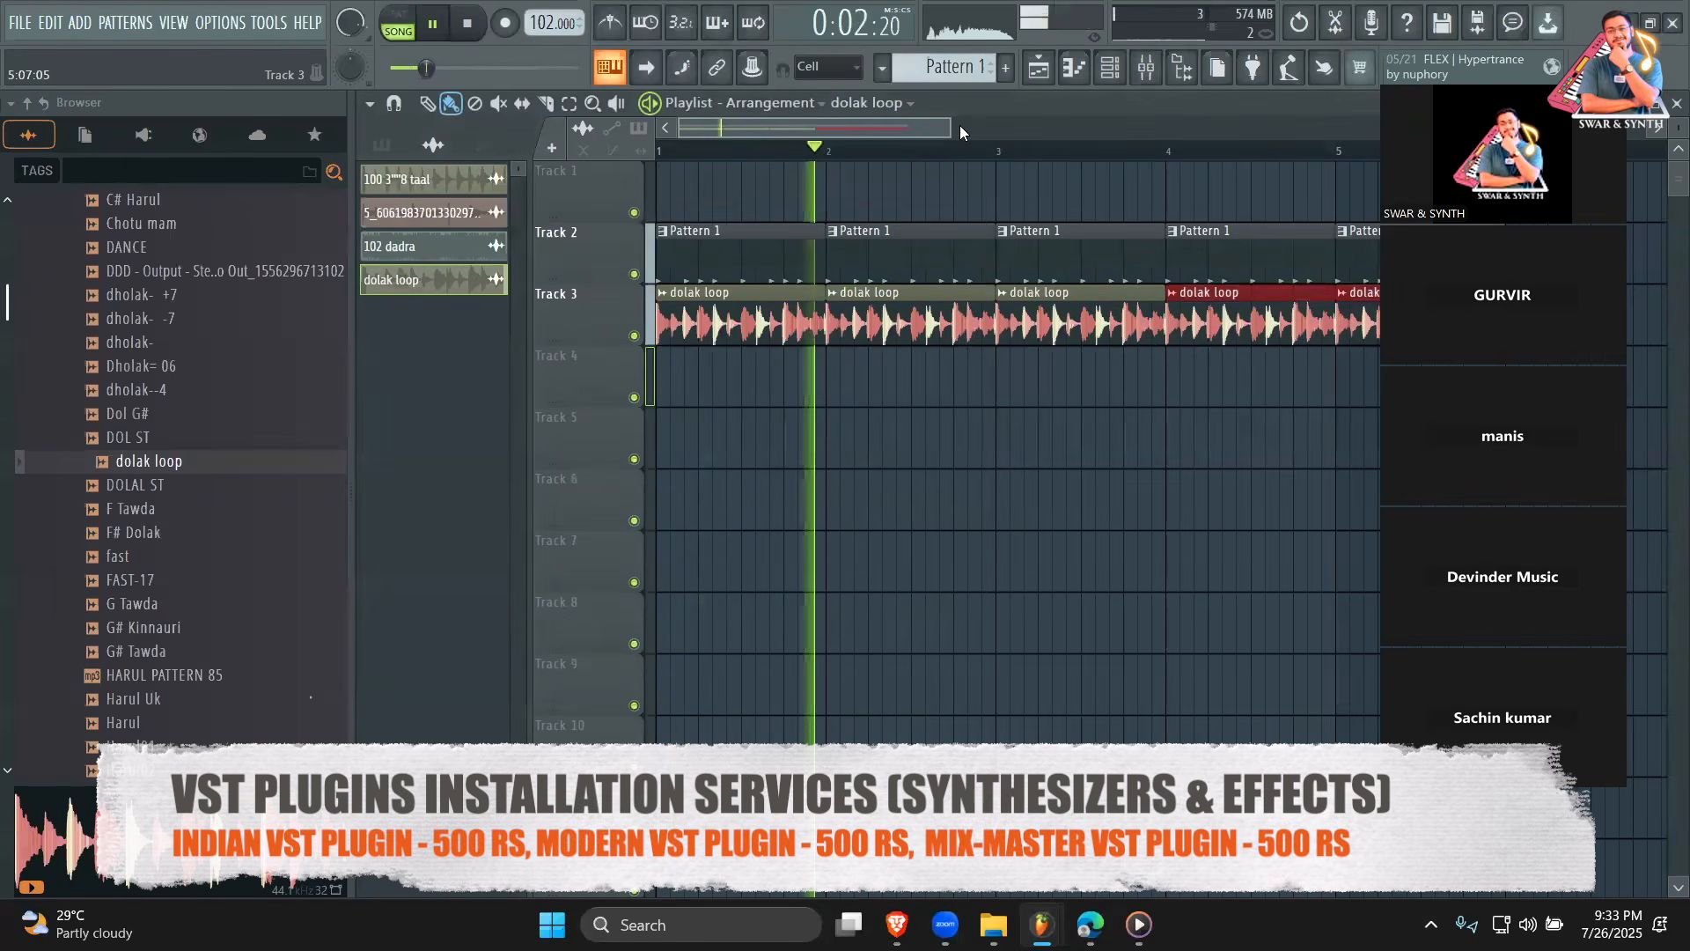
Stop playback and check the time-stretching pitch in the dolak loop's channel settings.
drag(960, 132, 1175, 130)
key(space)
double_click(906, 328)
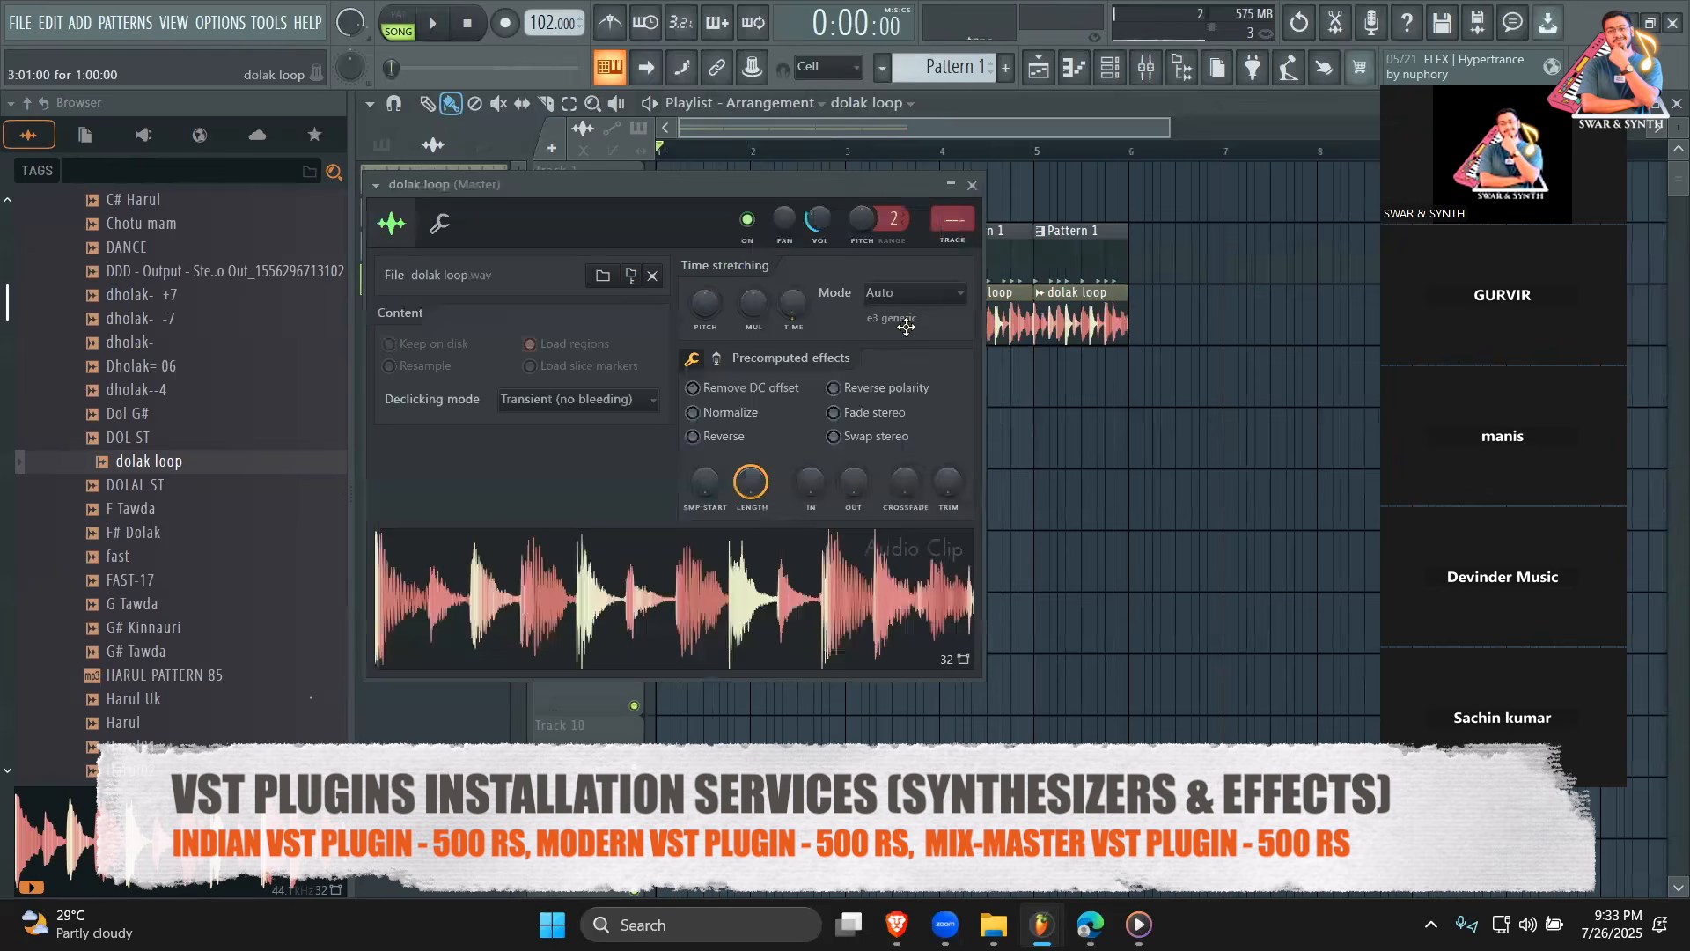
right_click(703, 313)
click(724, 326)
key(Escape)
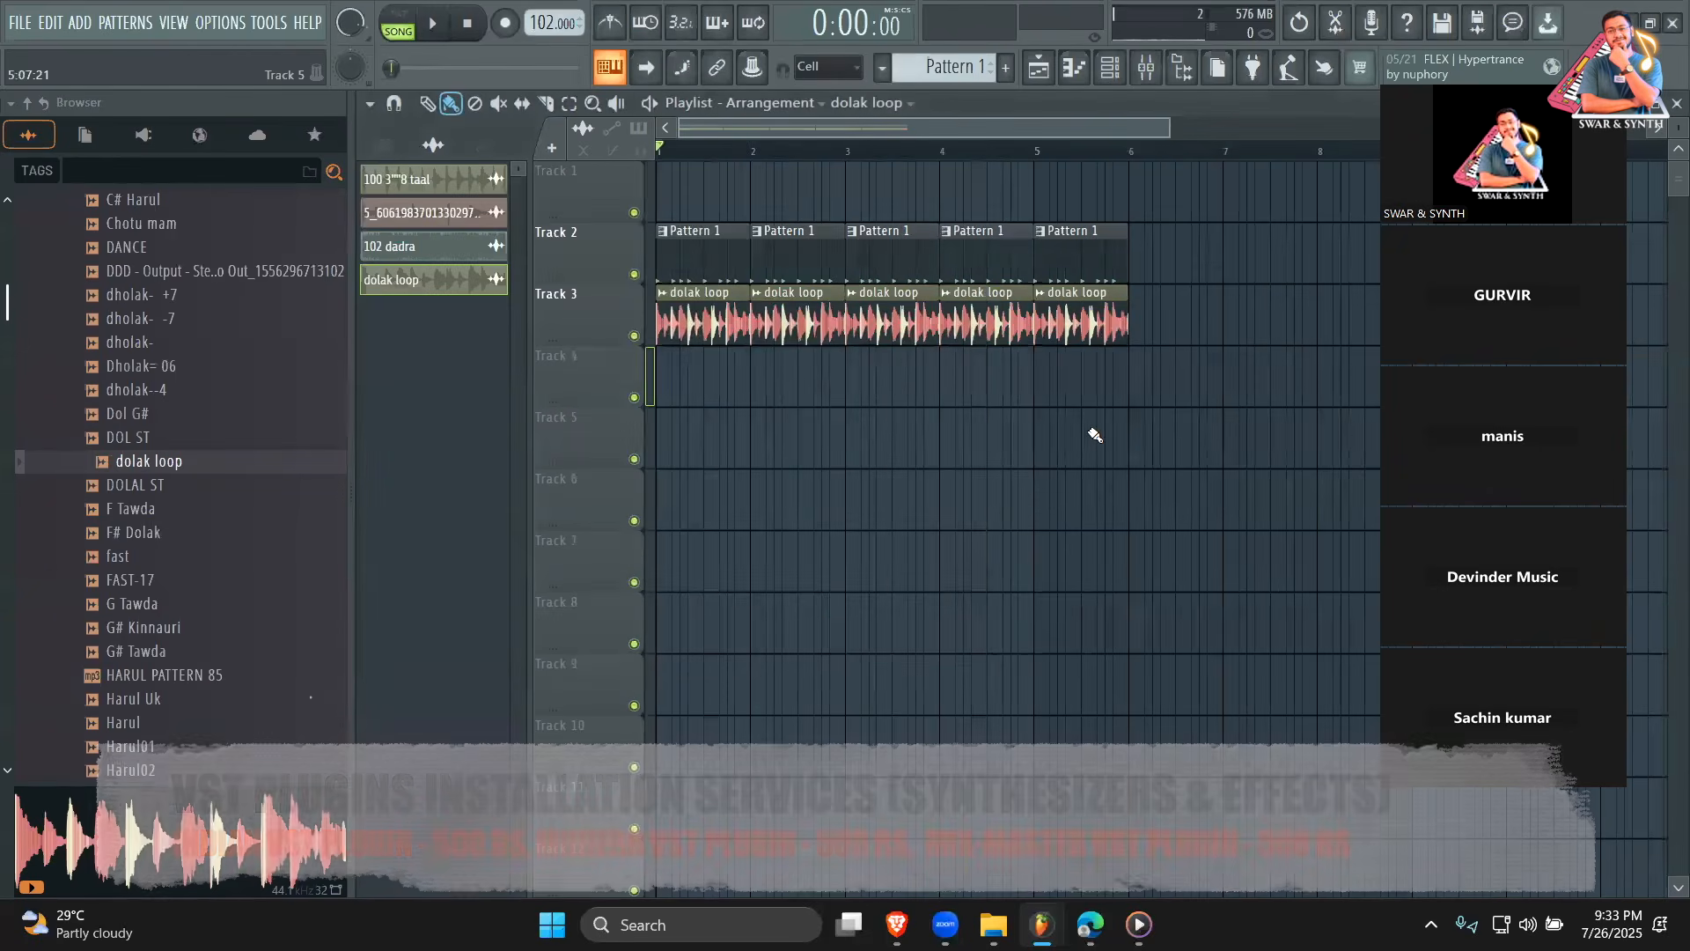
Play the dolak loop together with Pattern 1 from bar 1 several times to compare their beats.
drag(1170, 129, 1012, 131)
key(space)
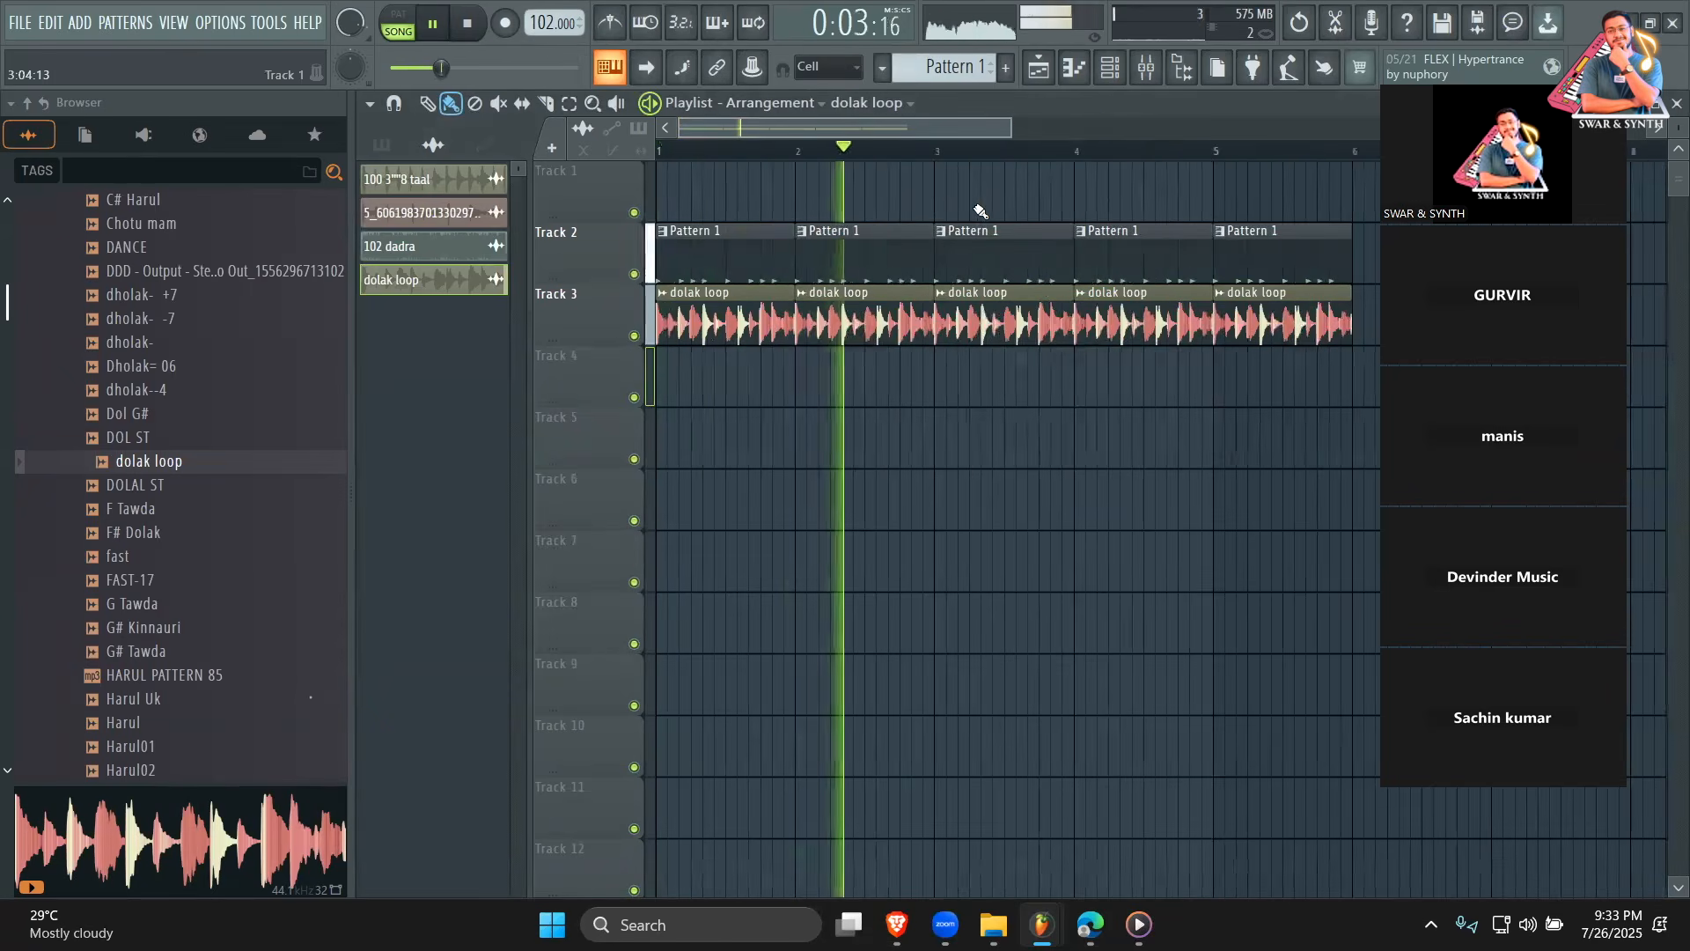
key(space)
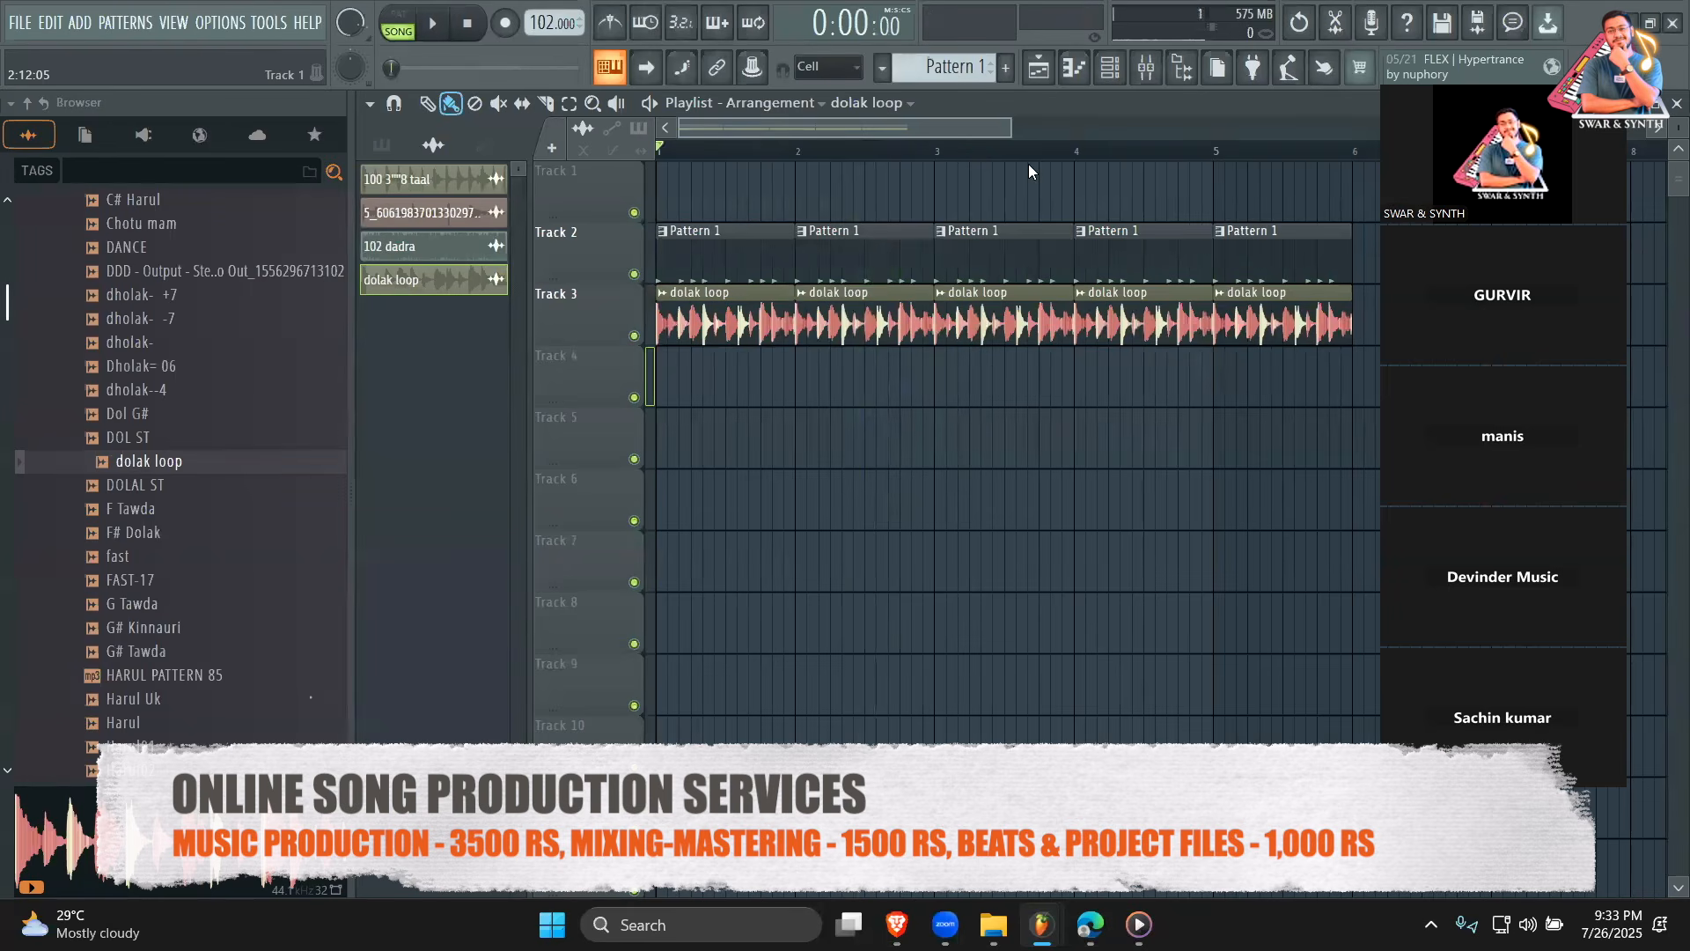
click(938, 143)
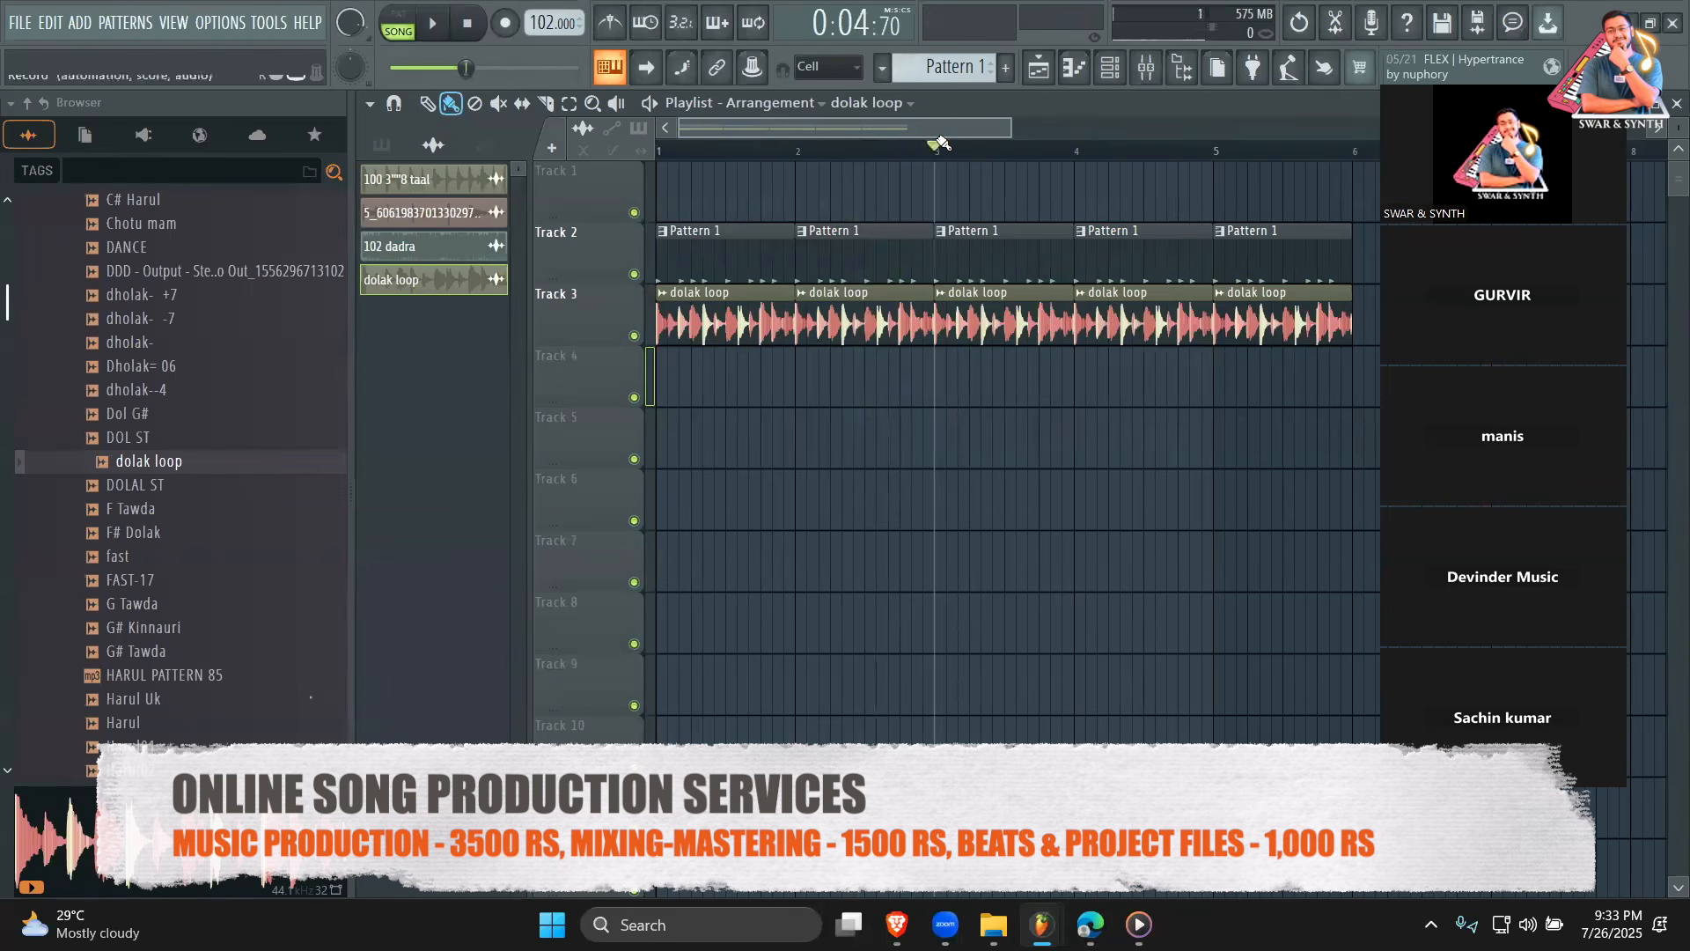
key(space)
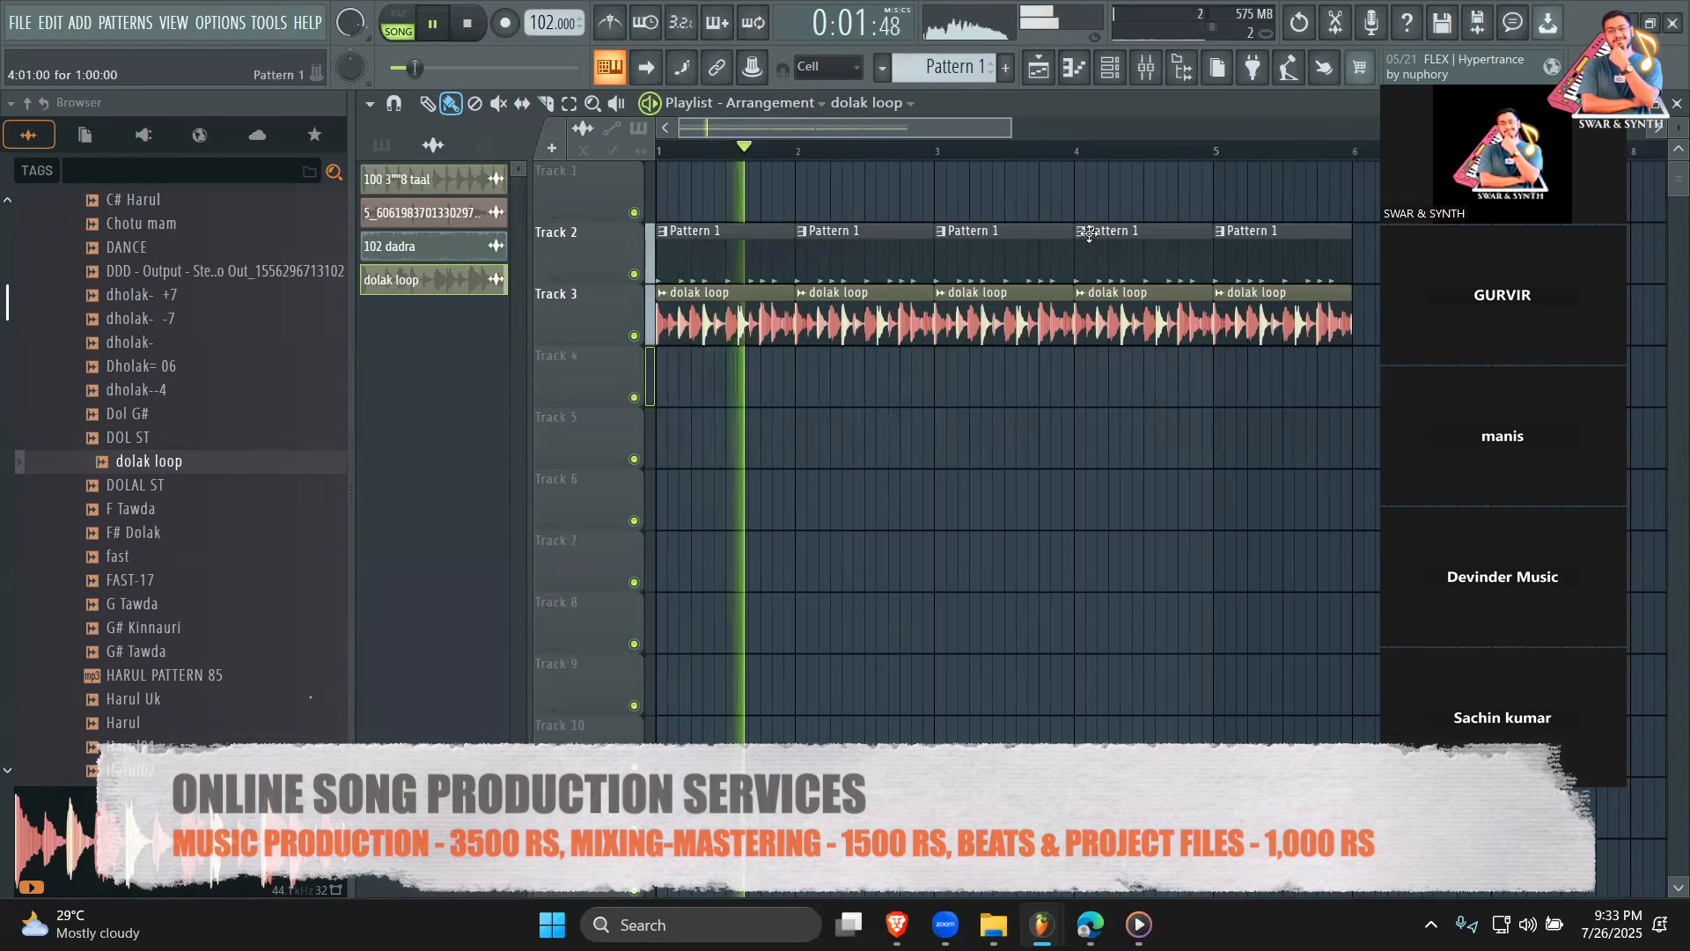
key(space)
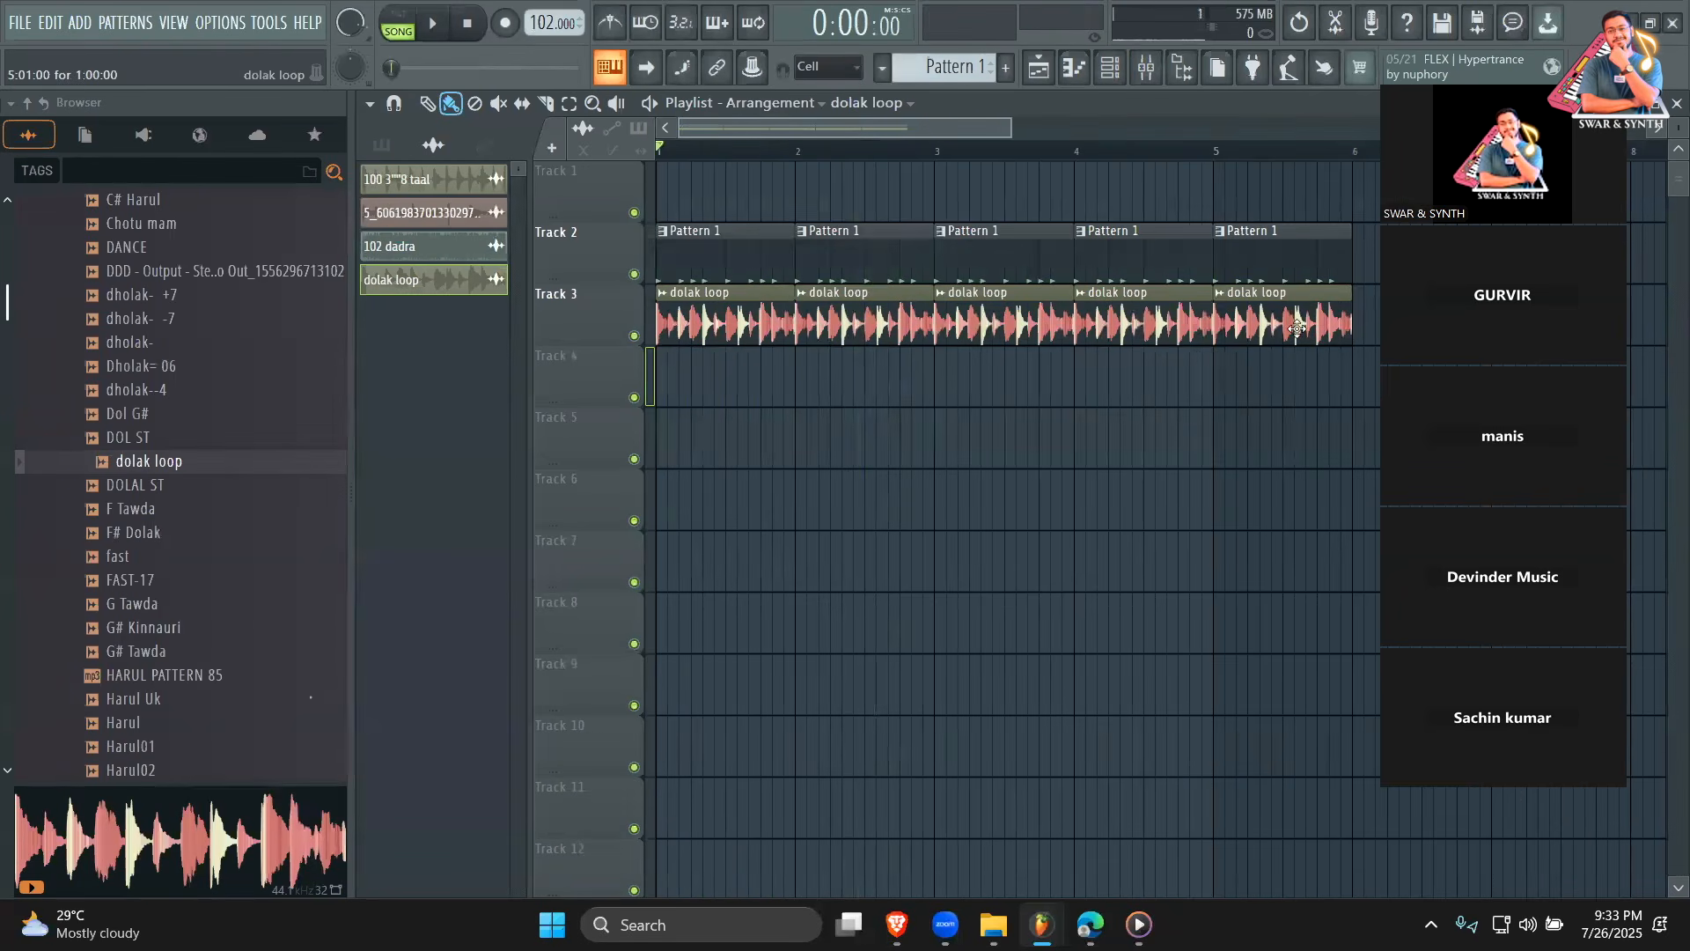
key(space)
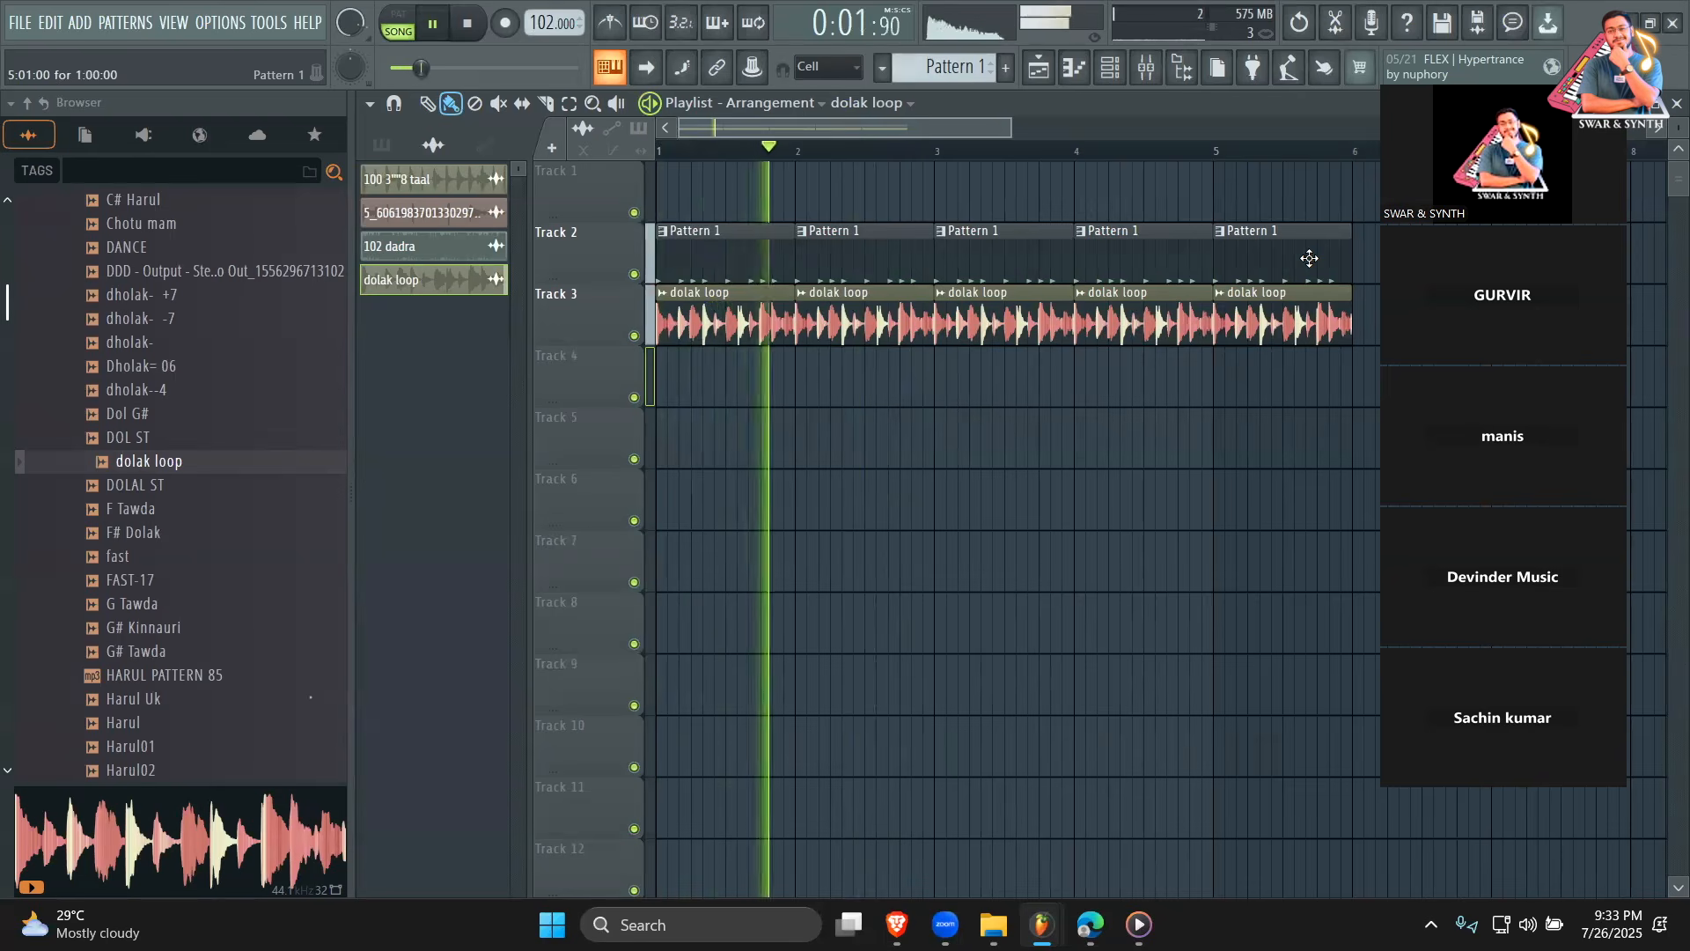
key(space)
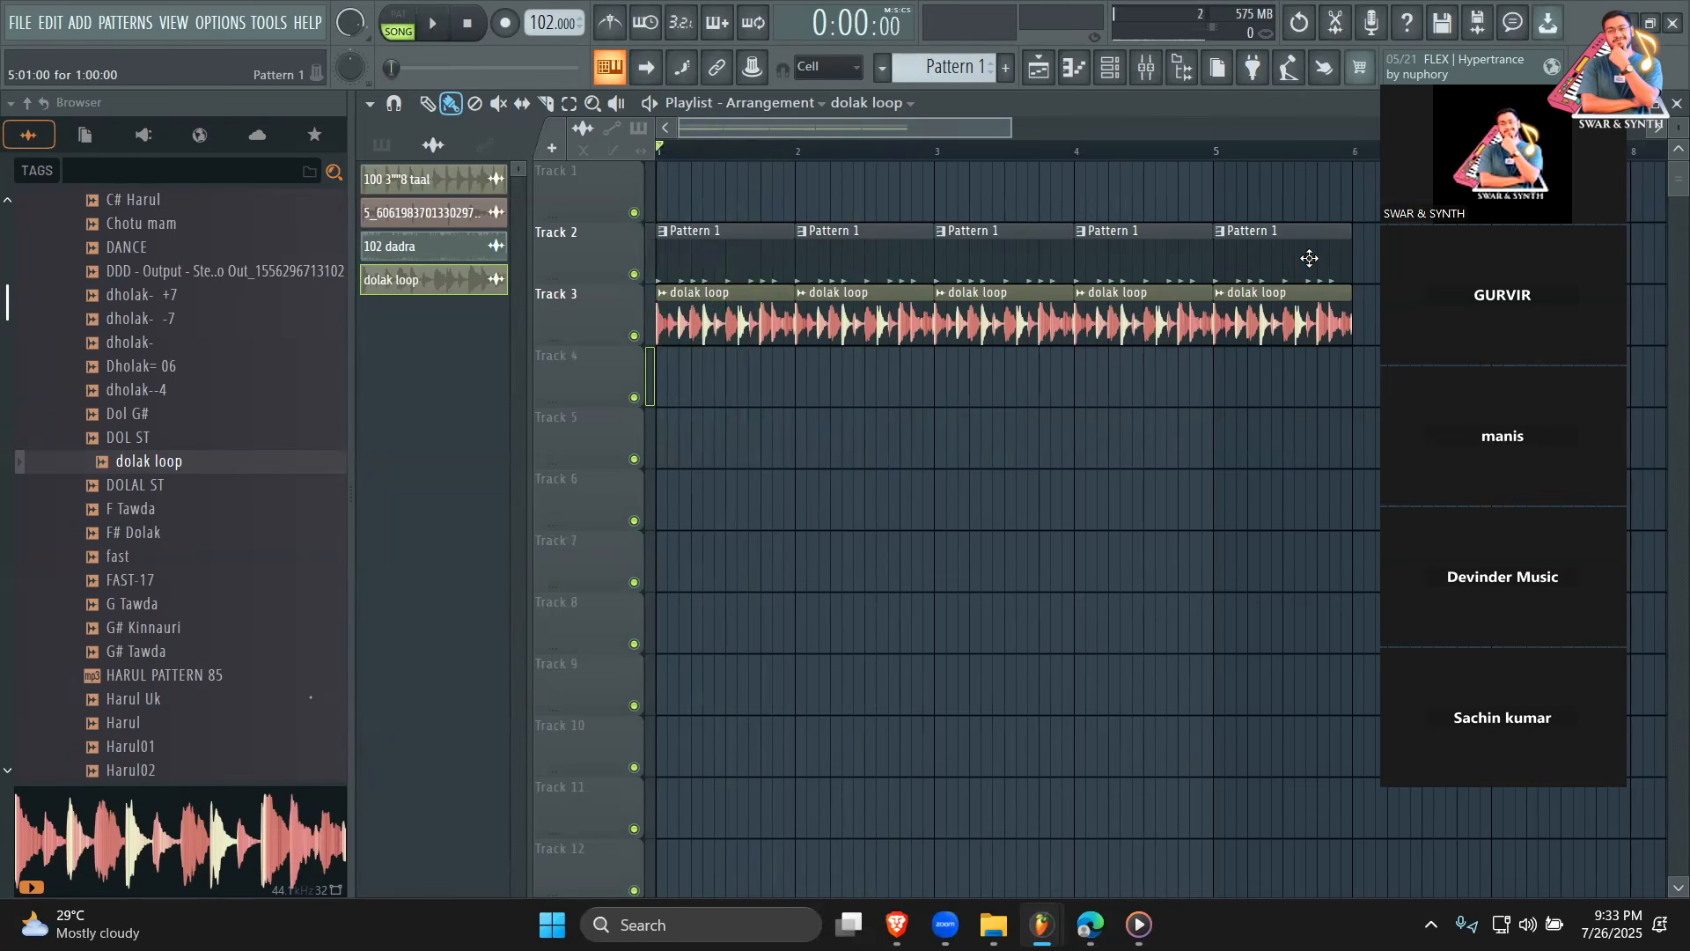
key(space)
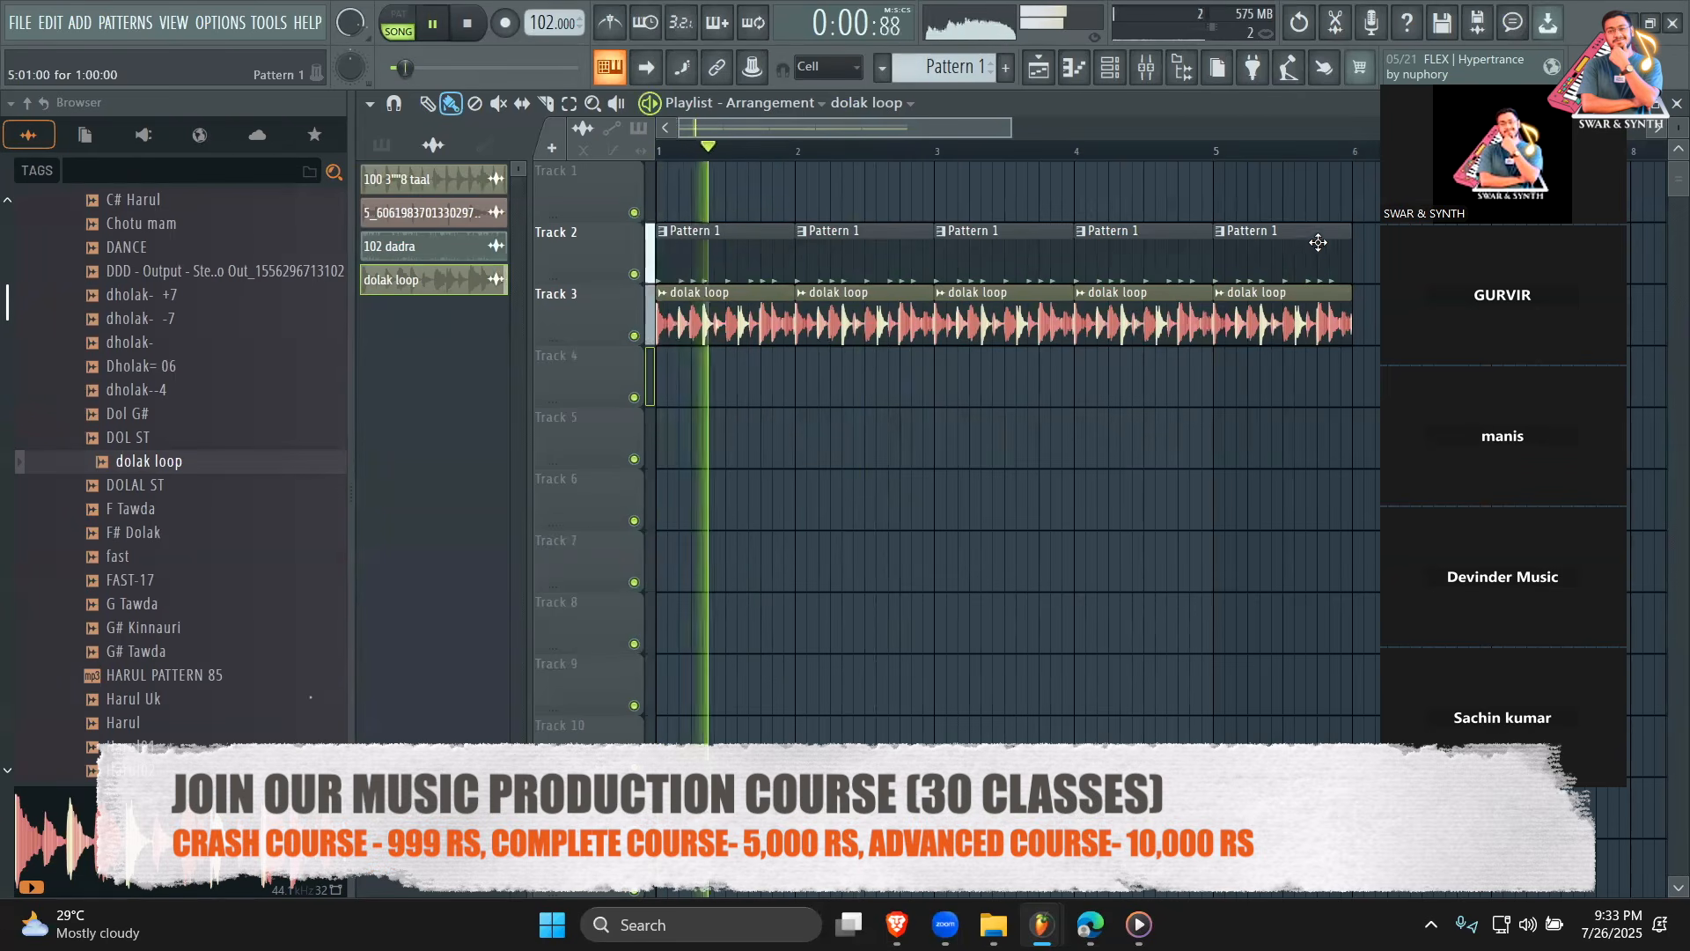
key(space)
right_click(1349, 277)
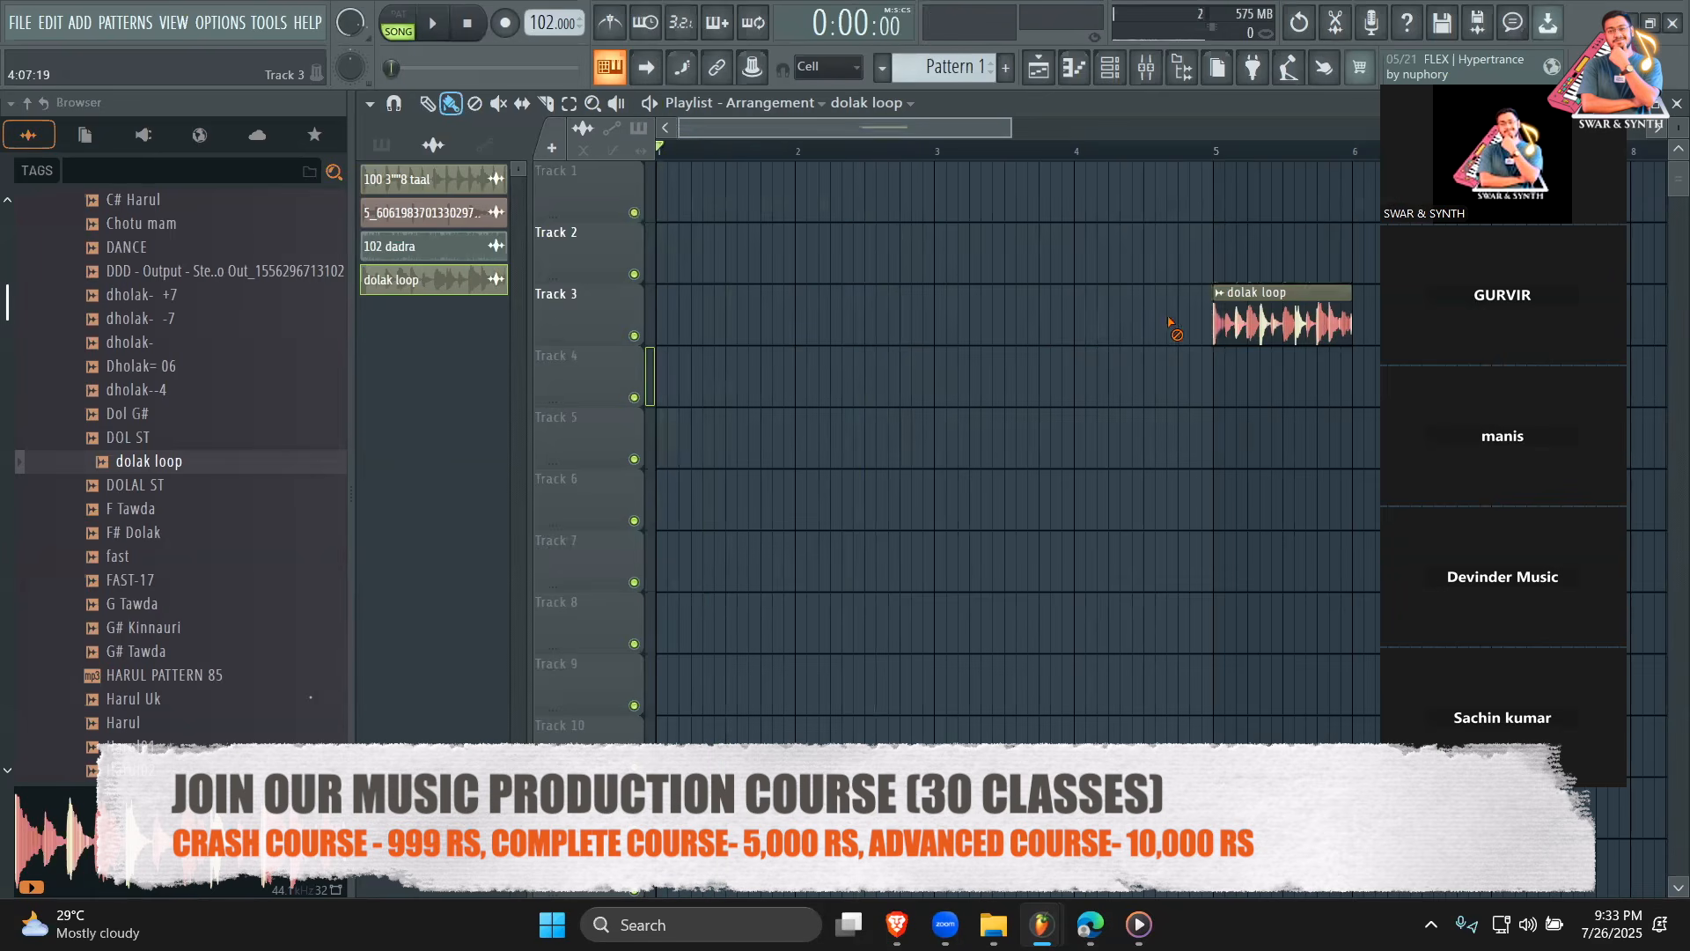
right_click(1259, 312)
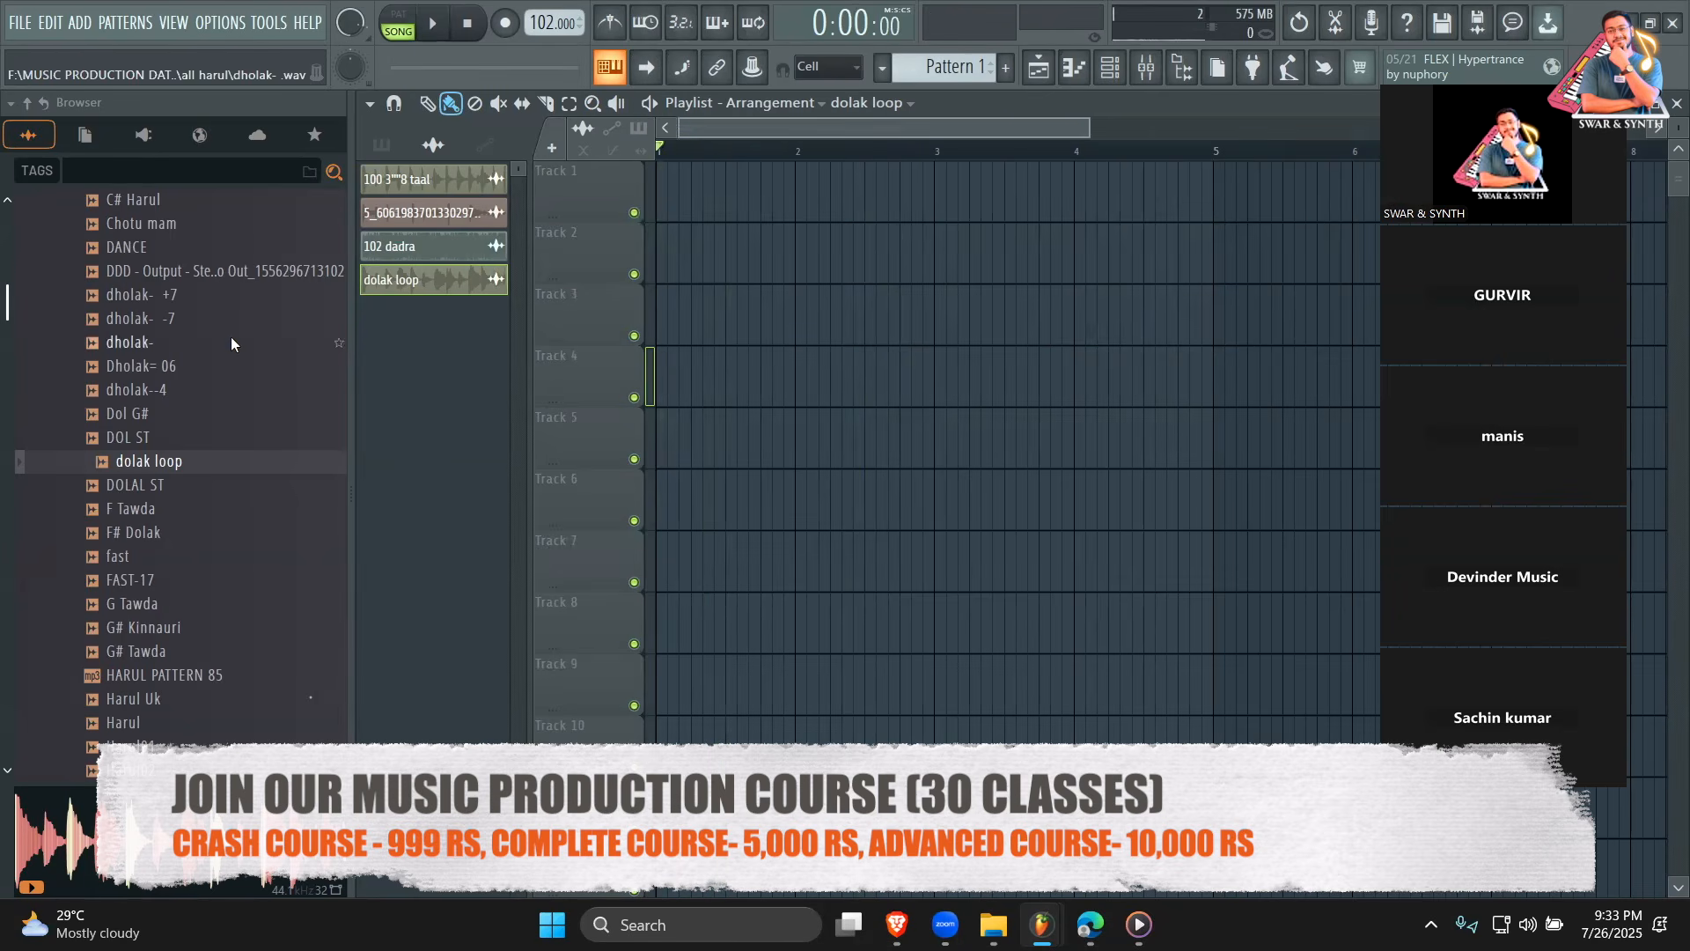
click(1110, 68)
click(552, 106)
click(552, 167)
click(489, 407)
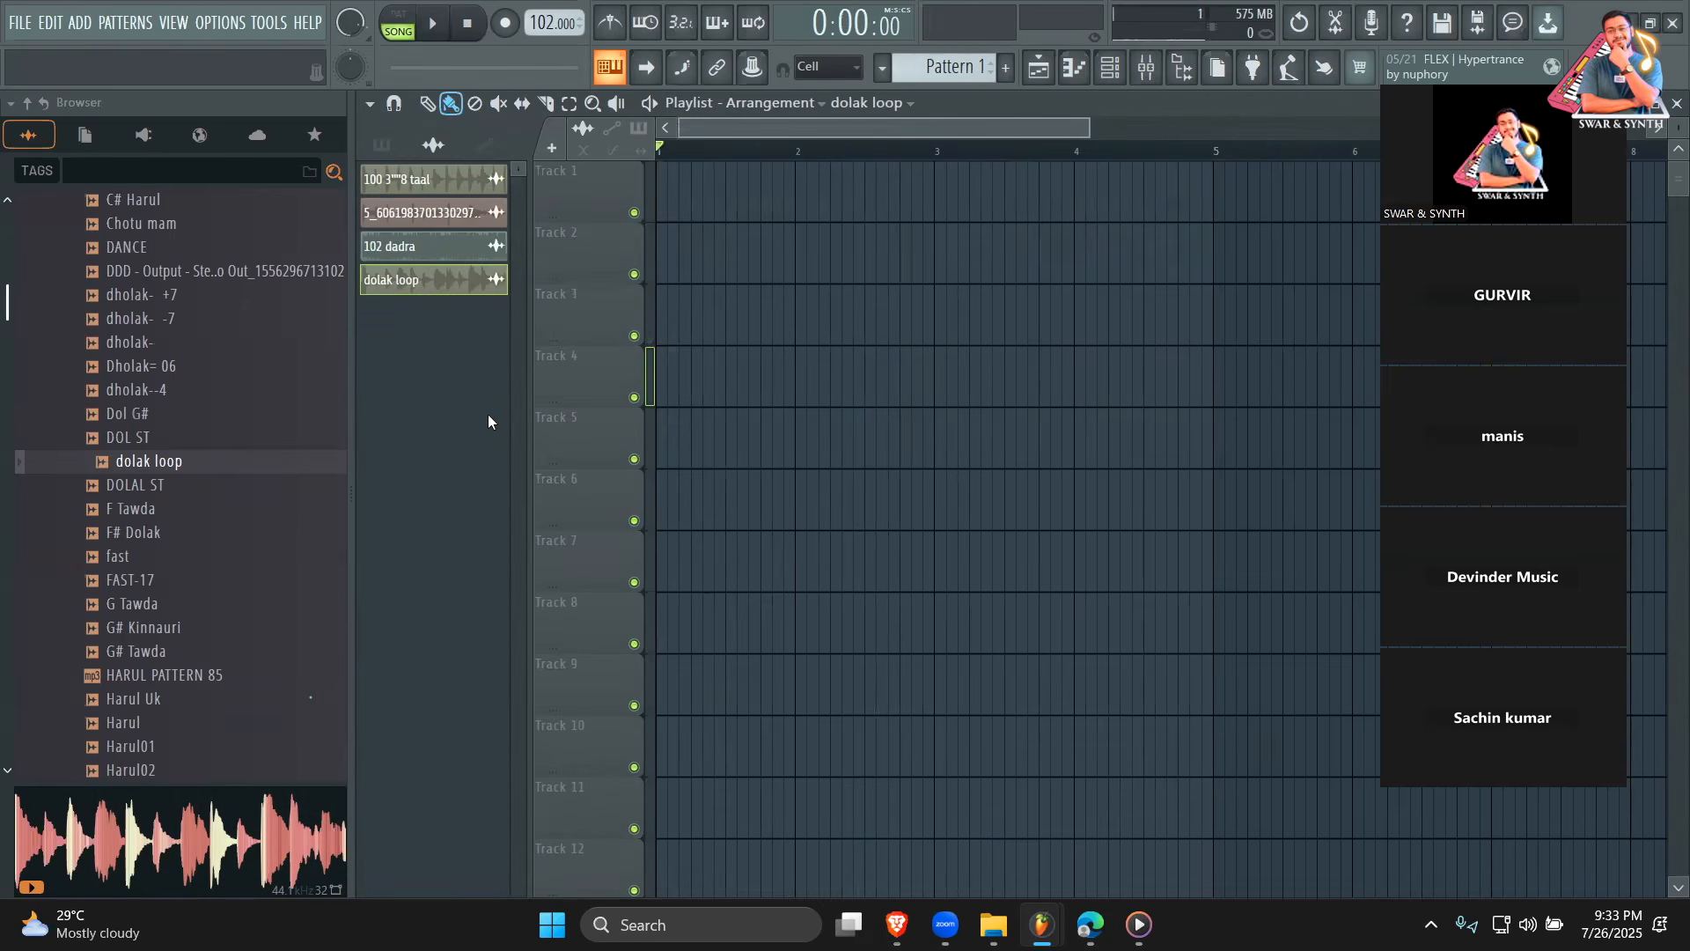
key(ctrl+z)
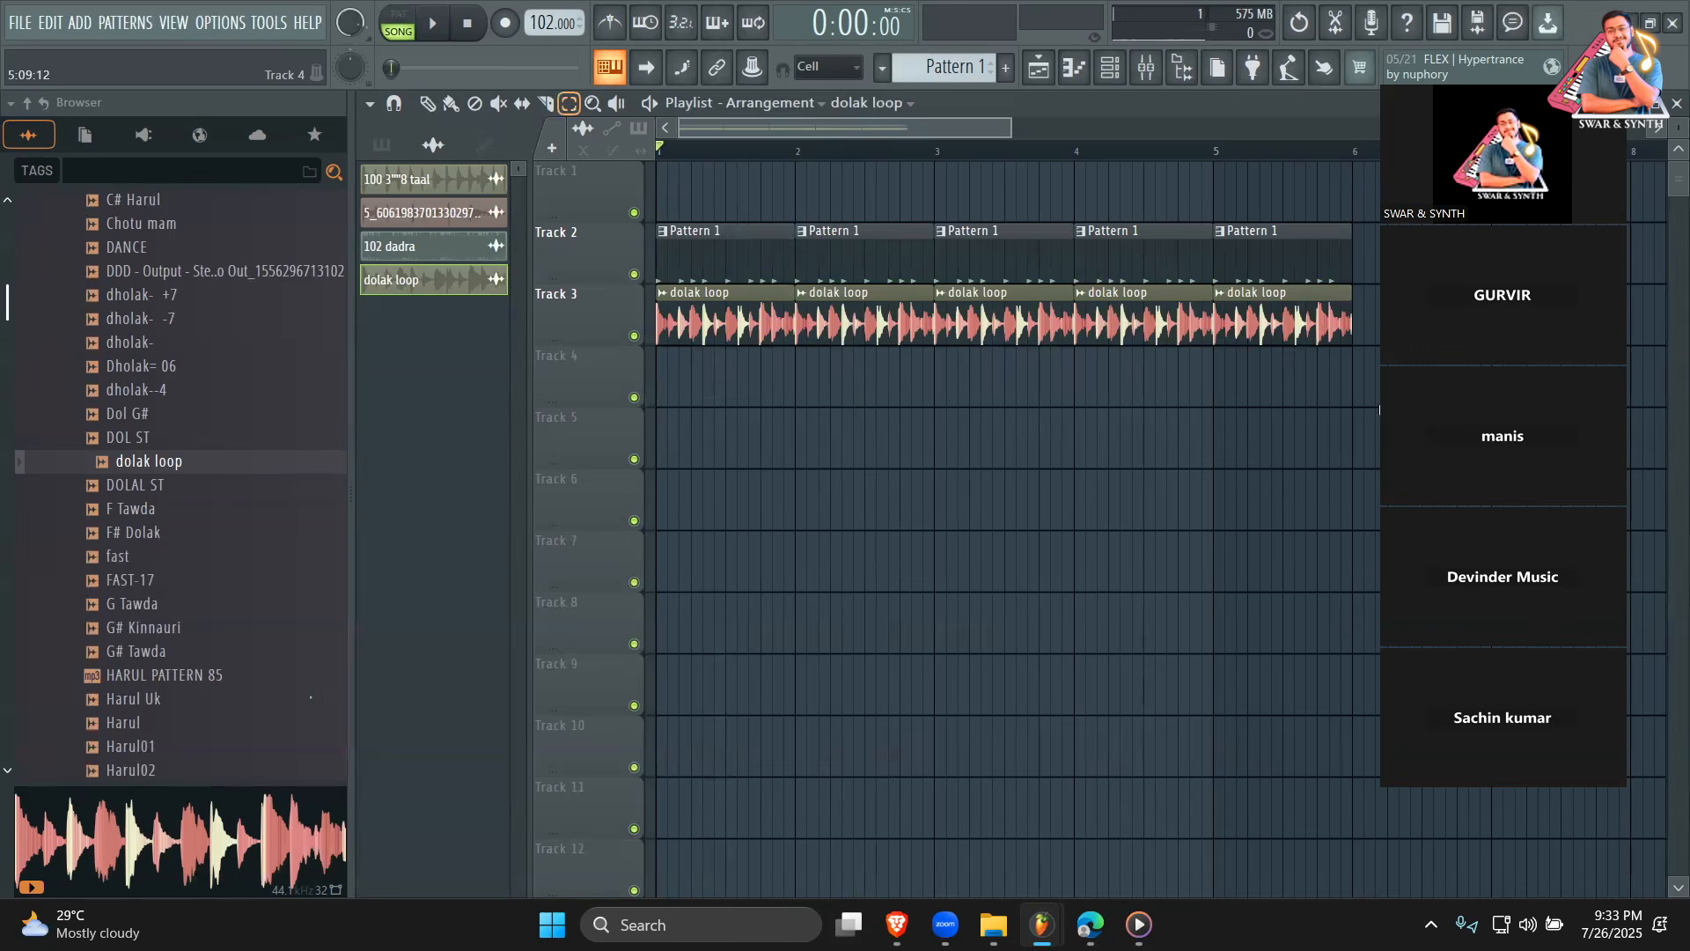
Delete the bar 5 clips and move the remaining Pattern 1 and dolak loop clips up to Tracks 1 and 2.
drag(1359, 468, 1271, 227)
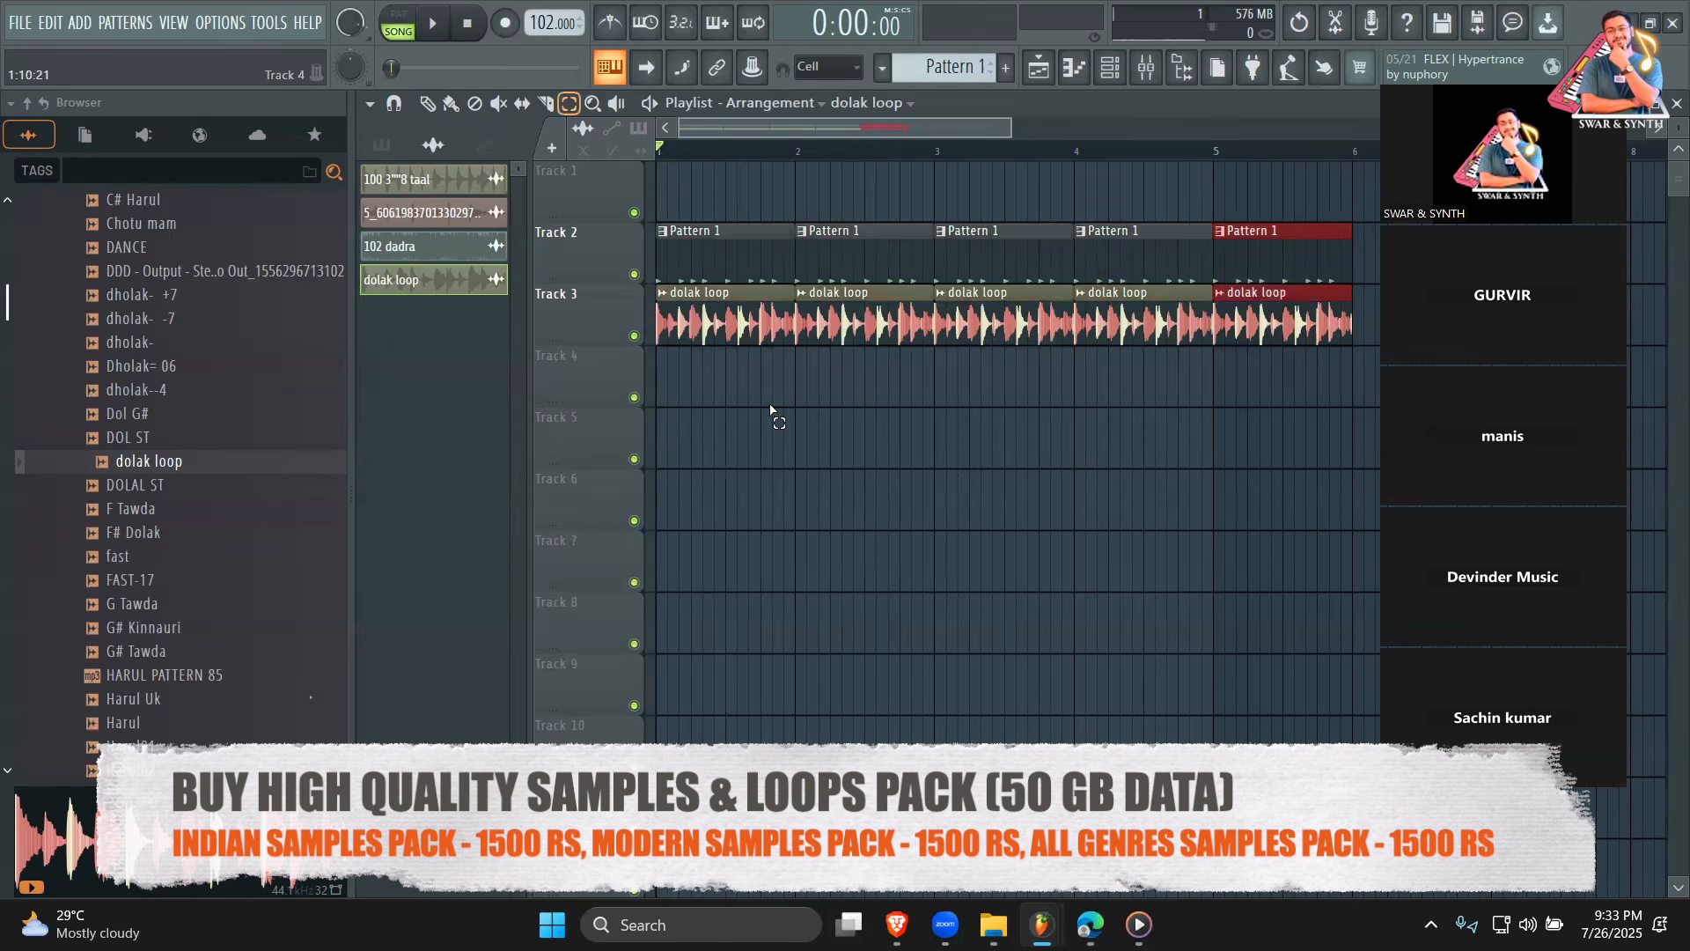
key(Delete)
drag(1217, 408, 636, 209)
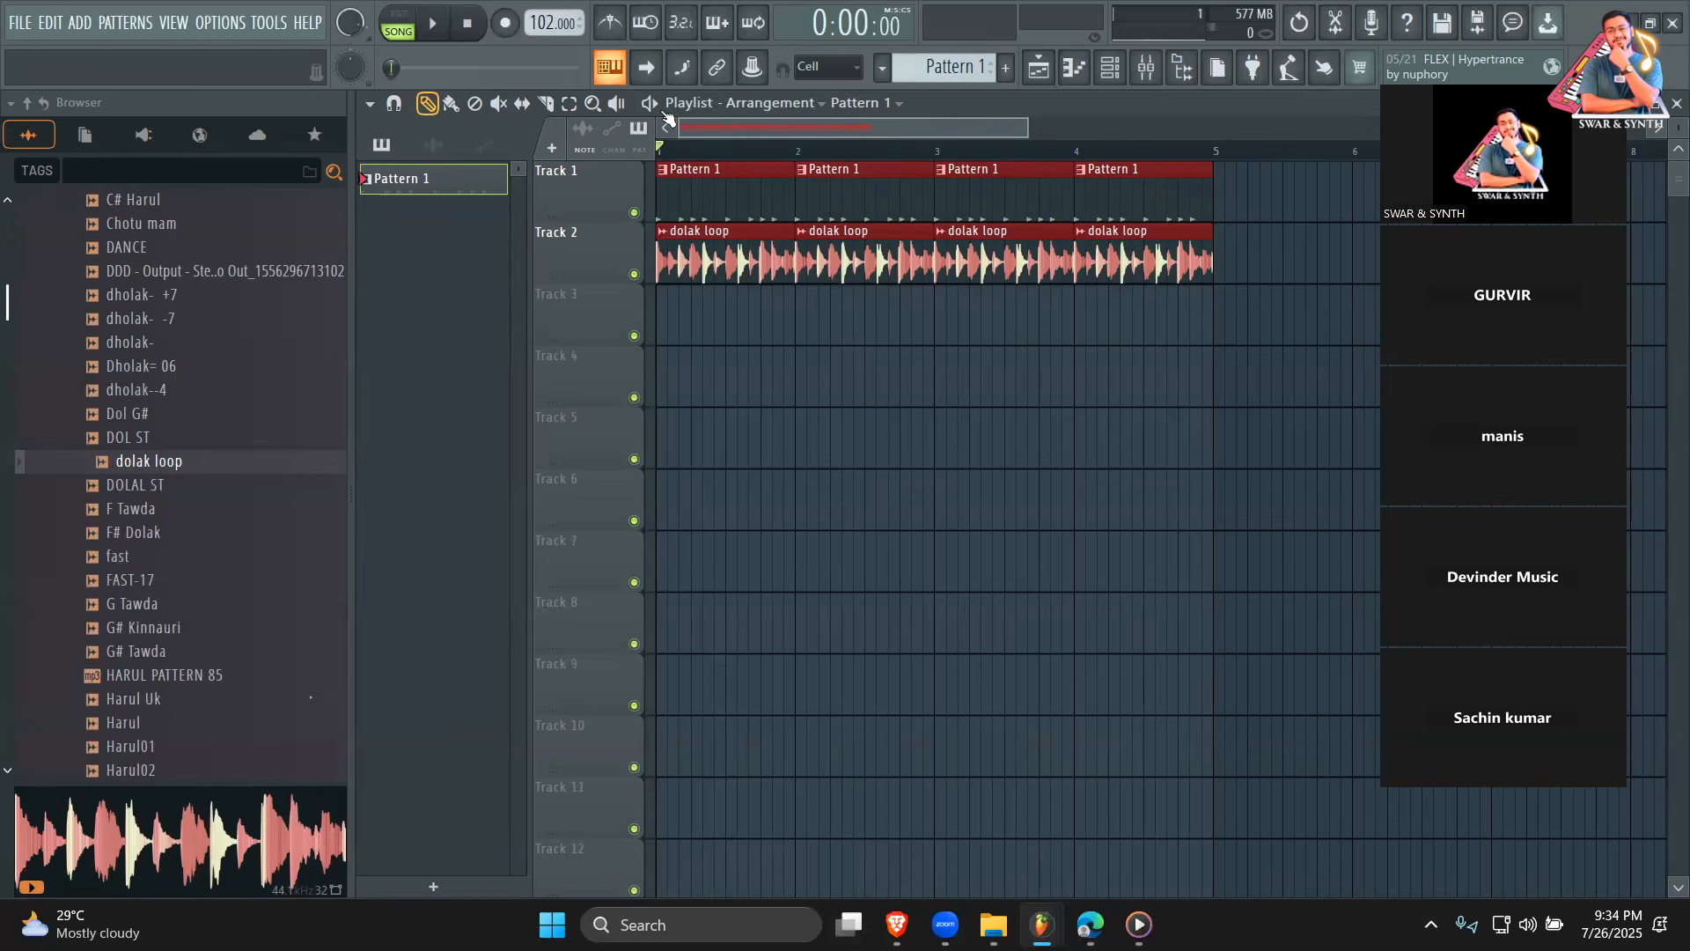
click(28, 102)
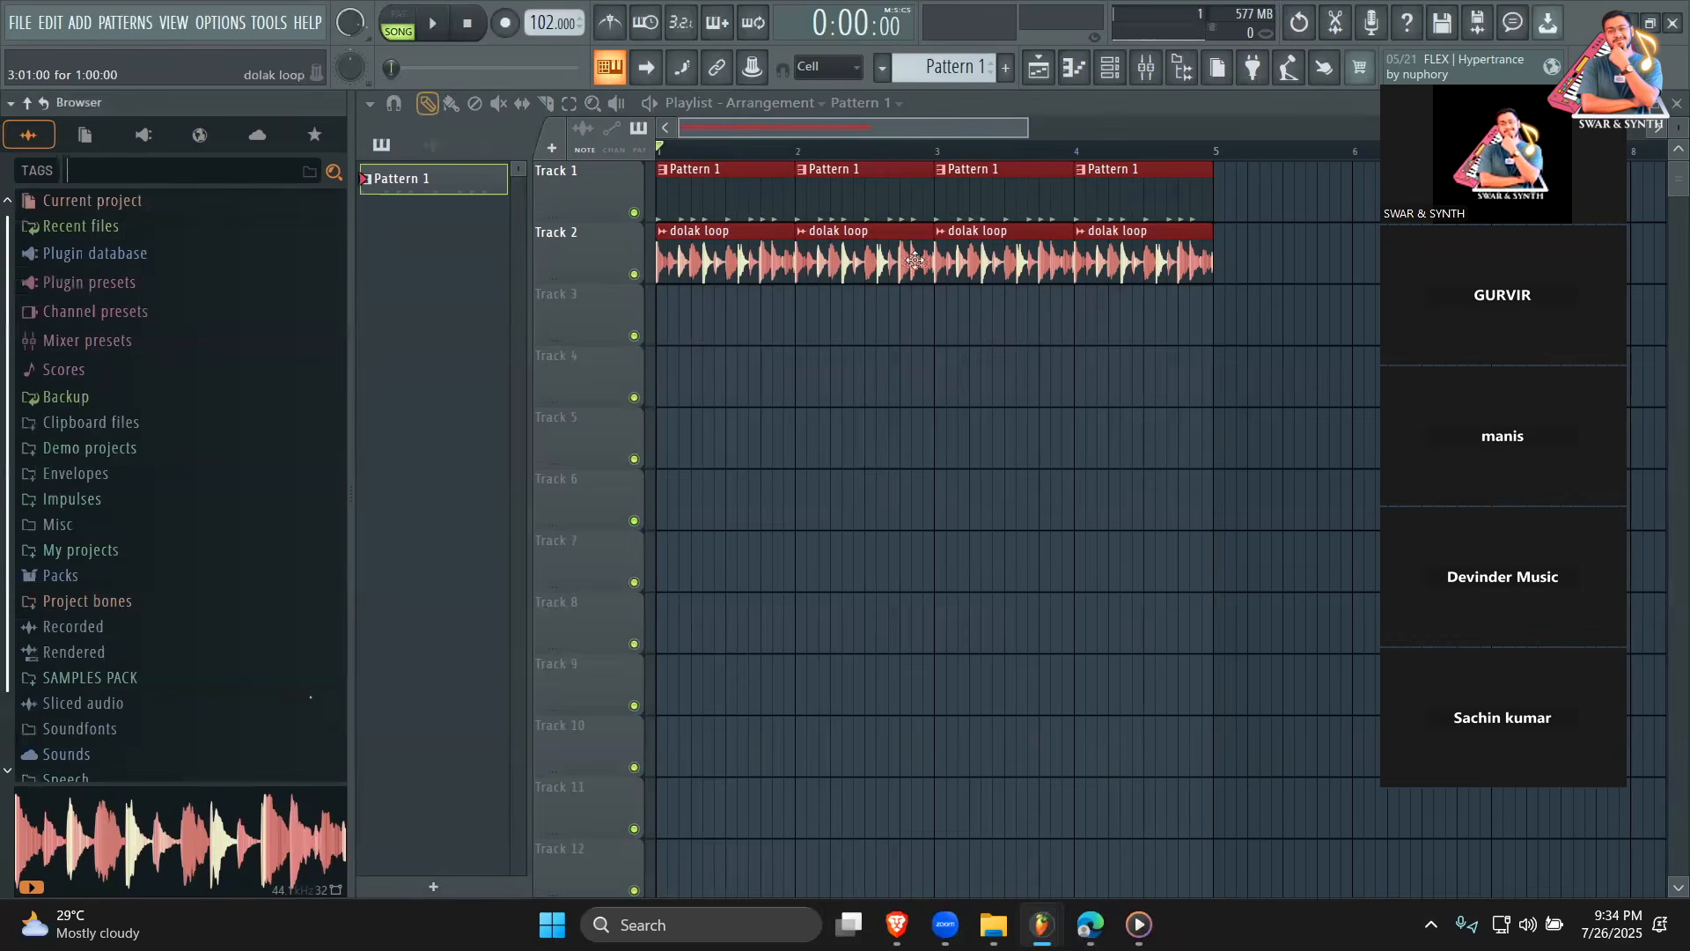
ctrl+click(1156, 427)
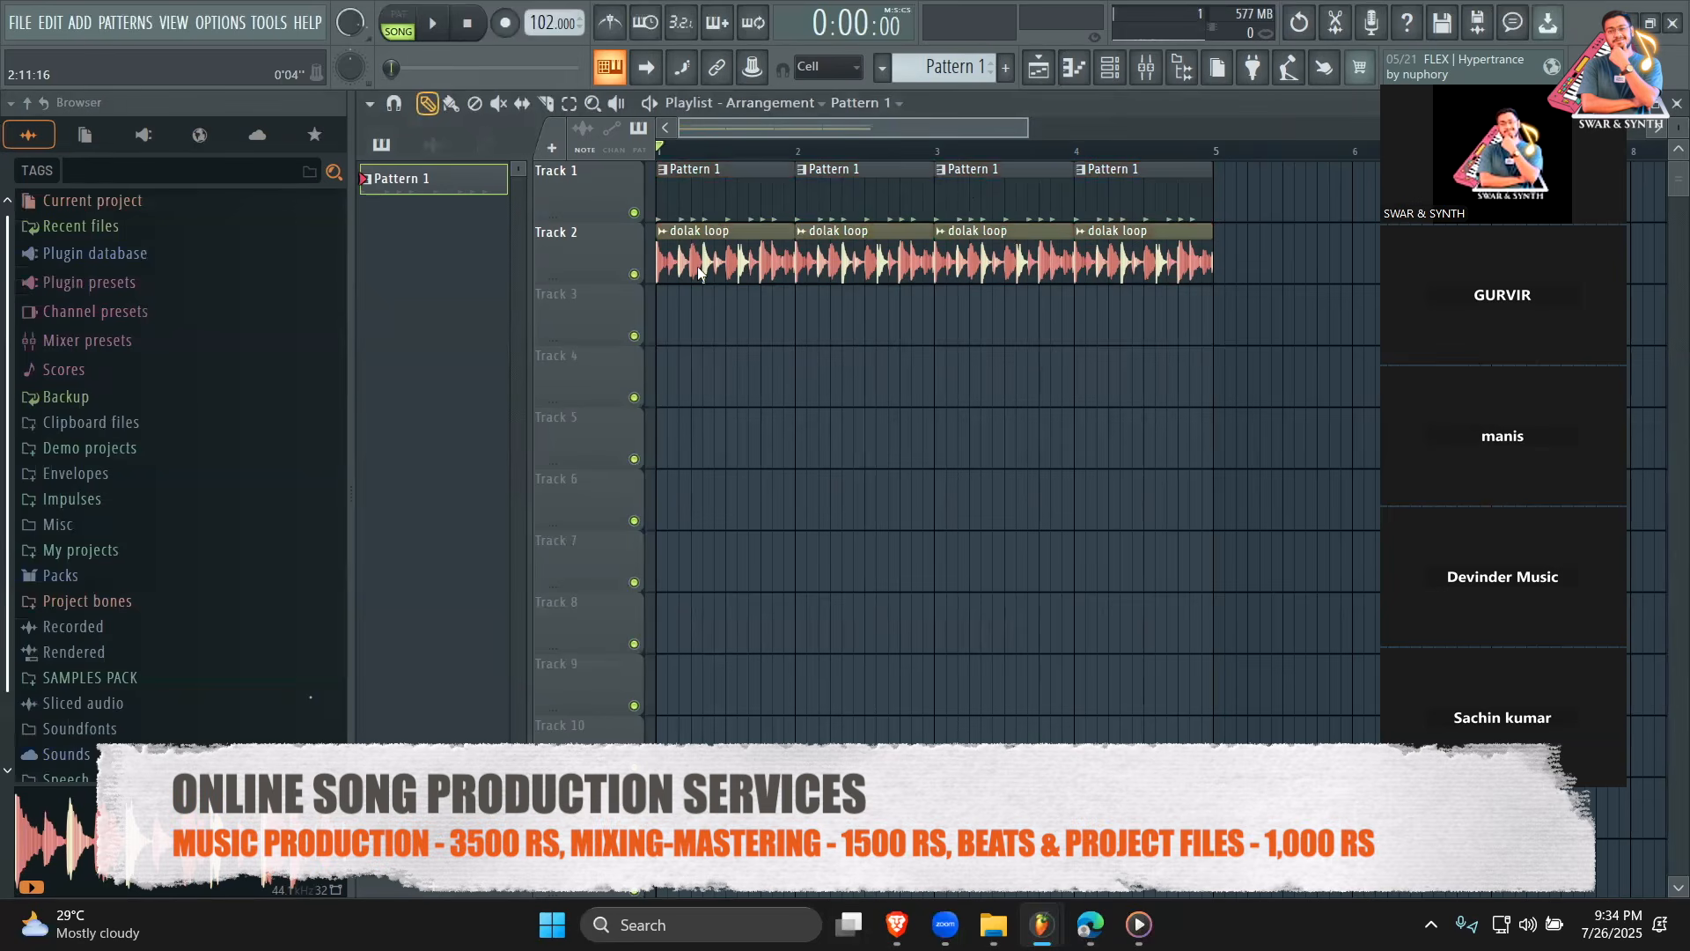
Play the arrangement briefly and switch to the empty Pattern 3 with the channel rack open.
click(448, 35)
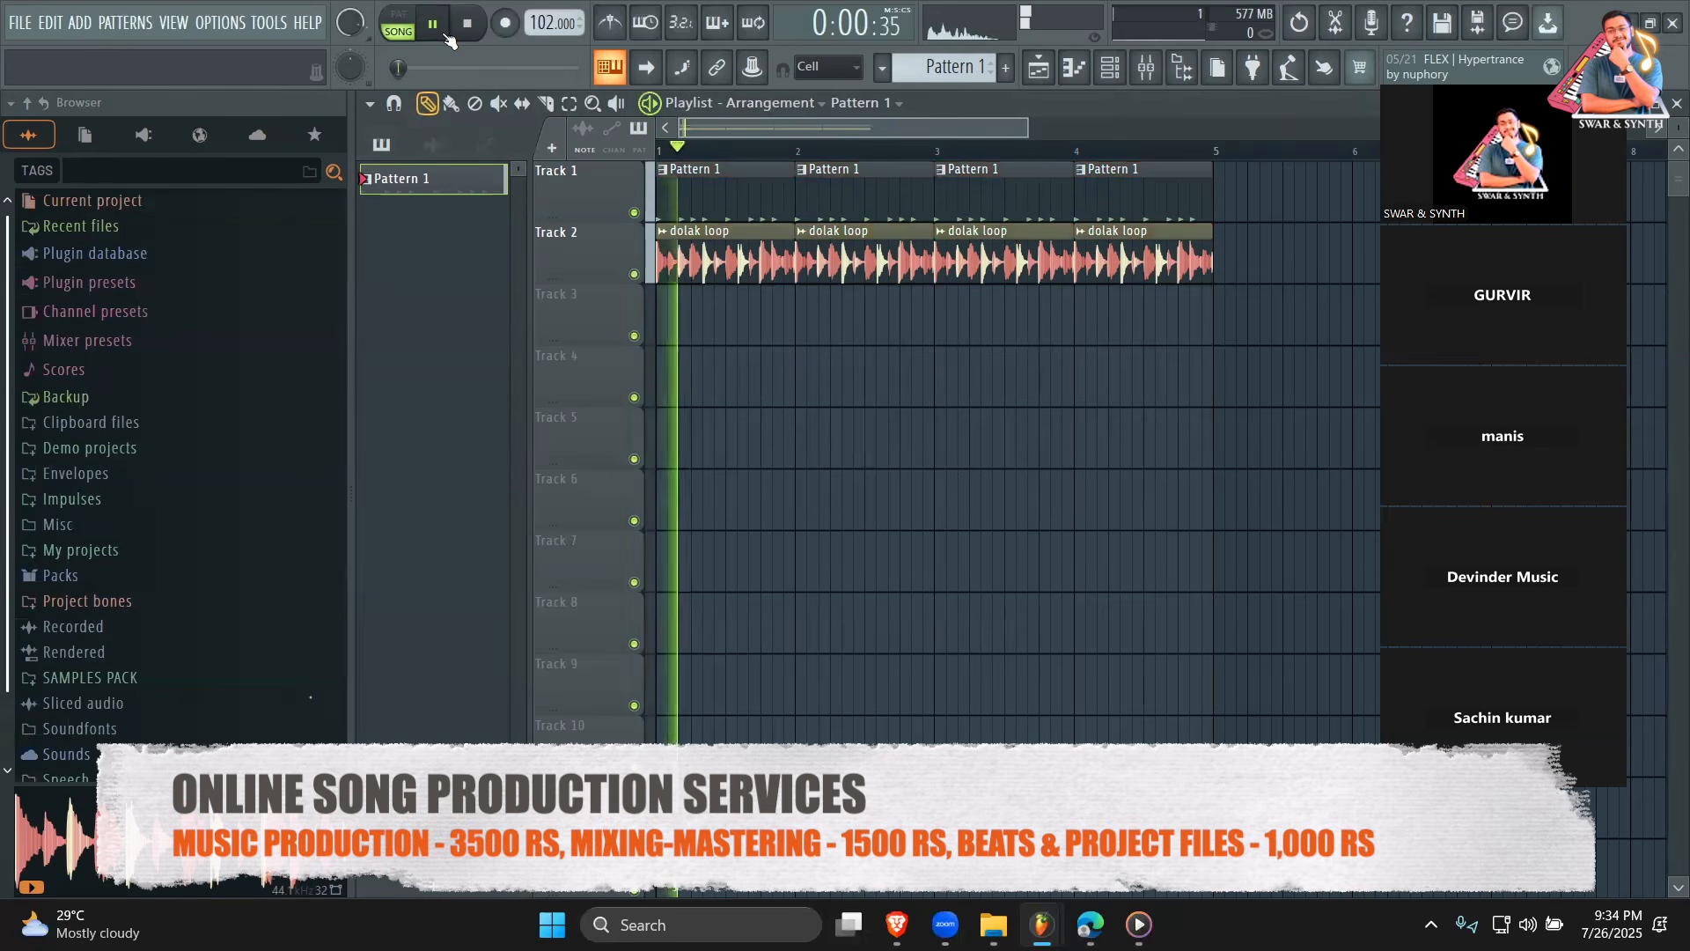
click(1109, 68)
click(1005, 67)
click(1005, 68)
key(space)
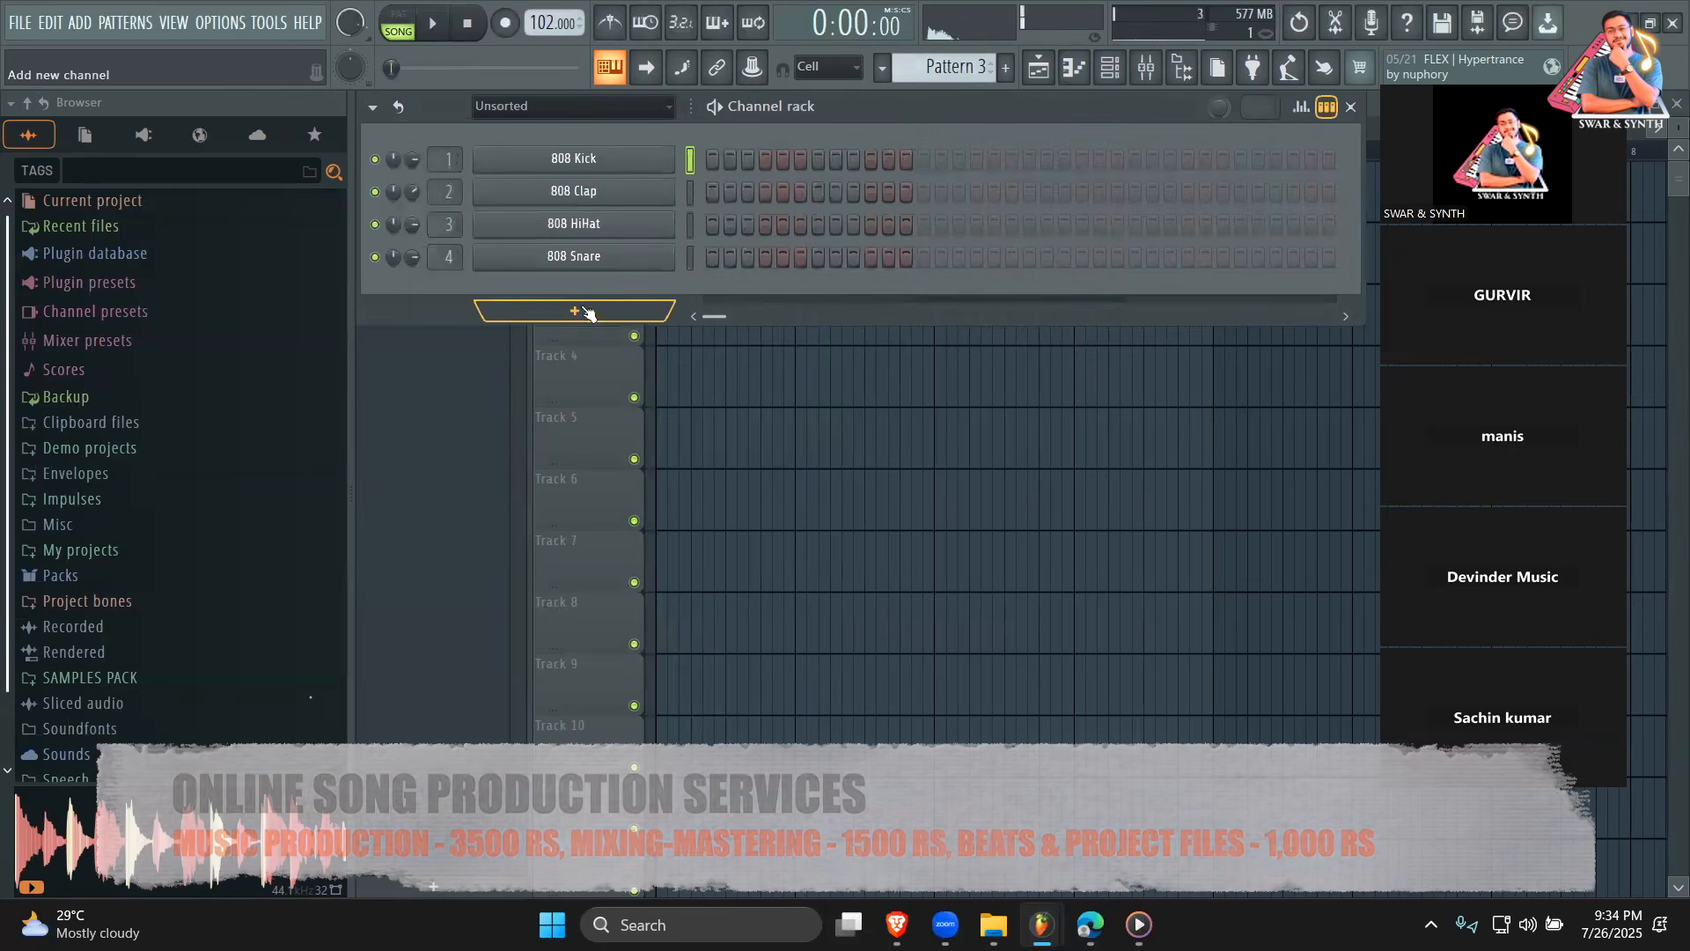
Search the generator plugins for "ba" and add Babylon 2 as a new channel.
click(582, 312)
click(632, 39)
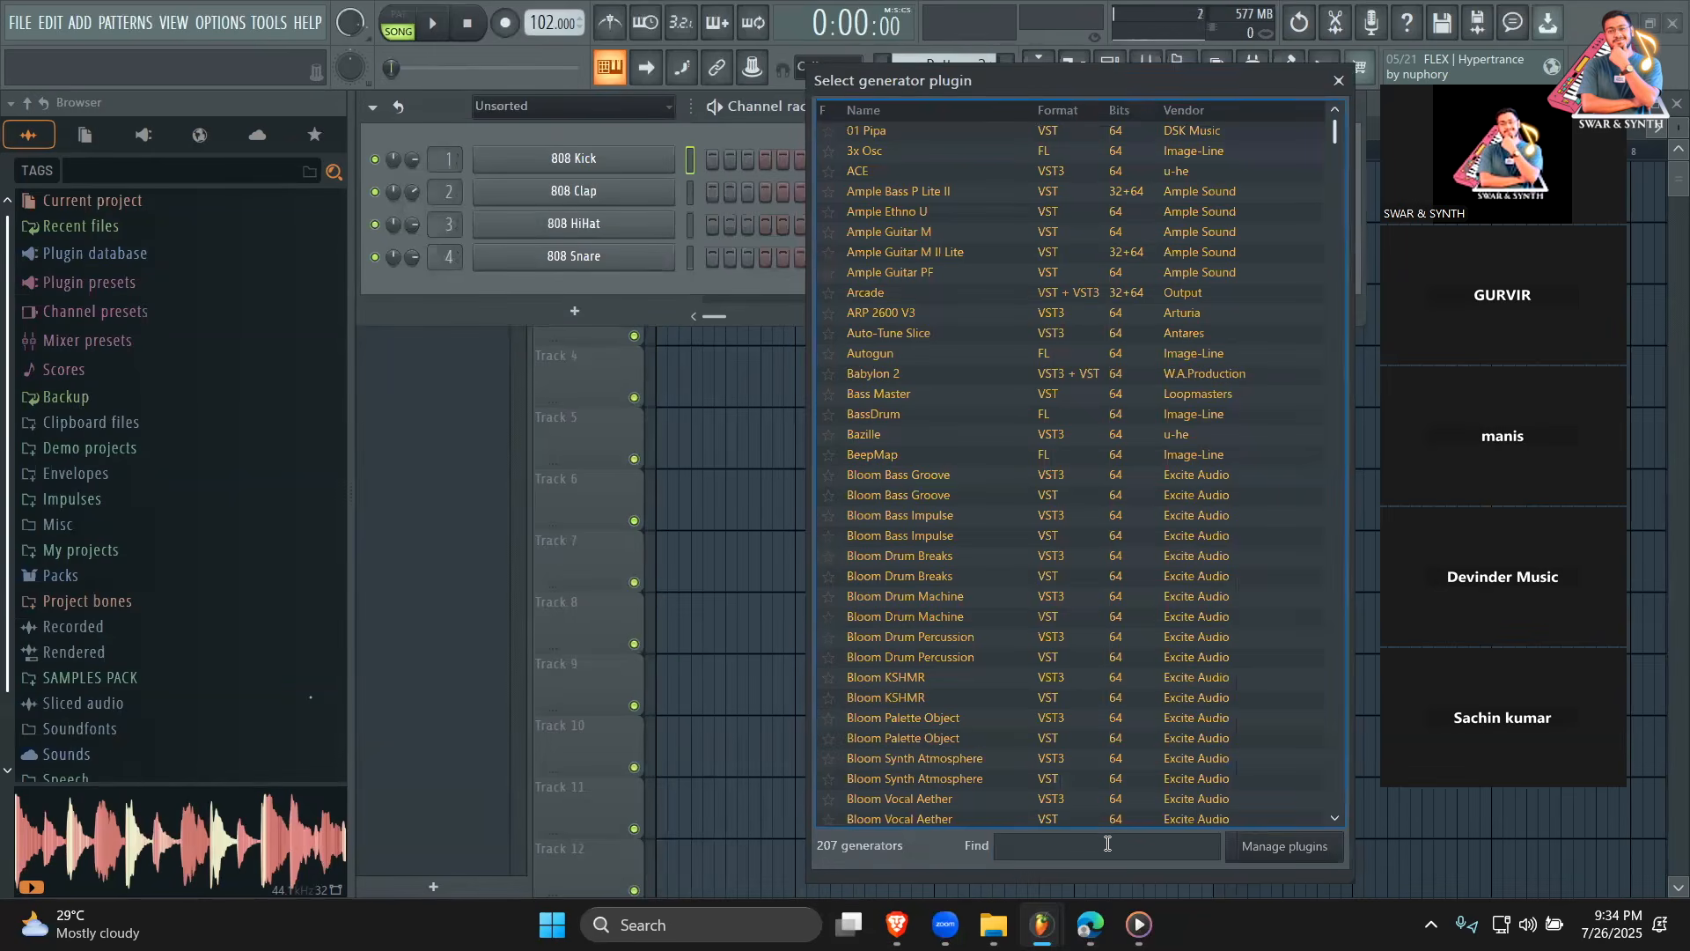
text(ba)
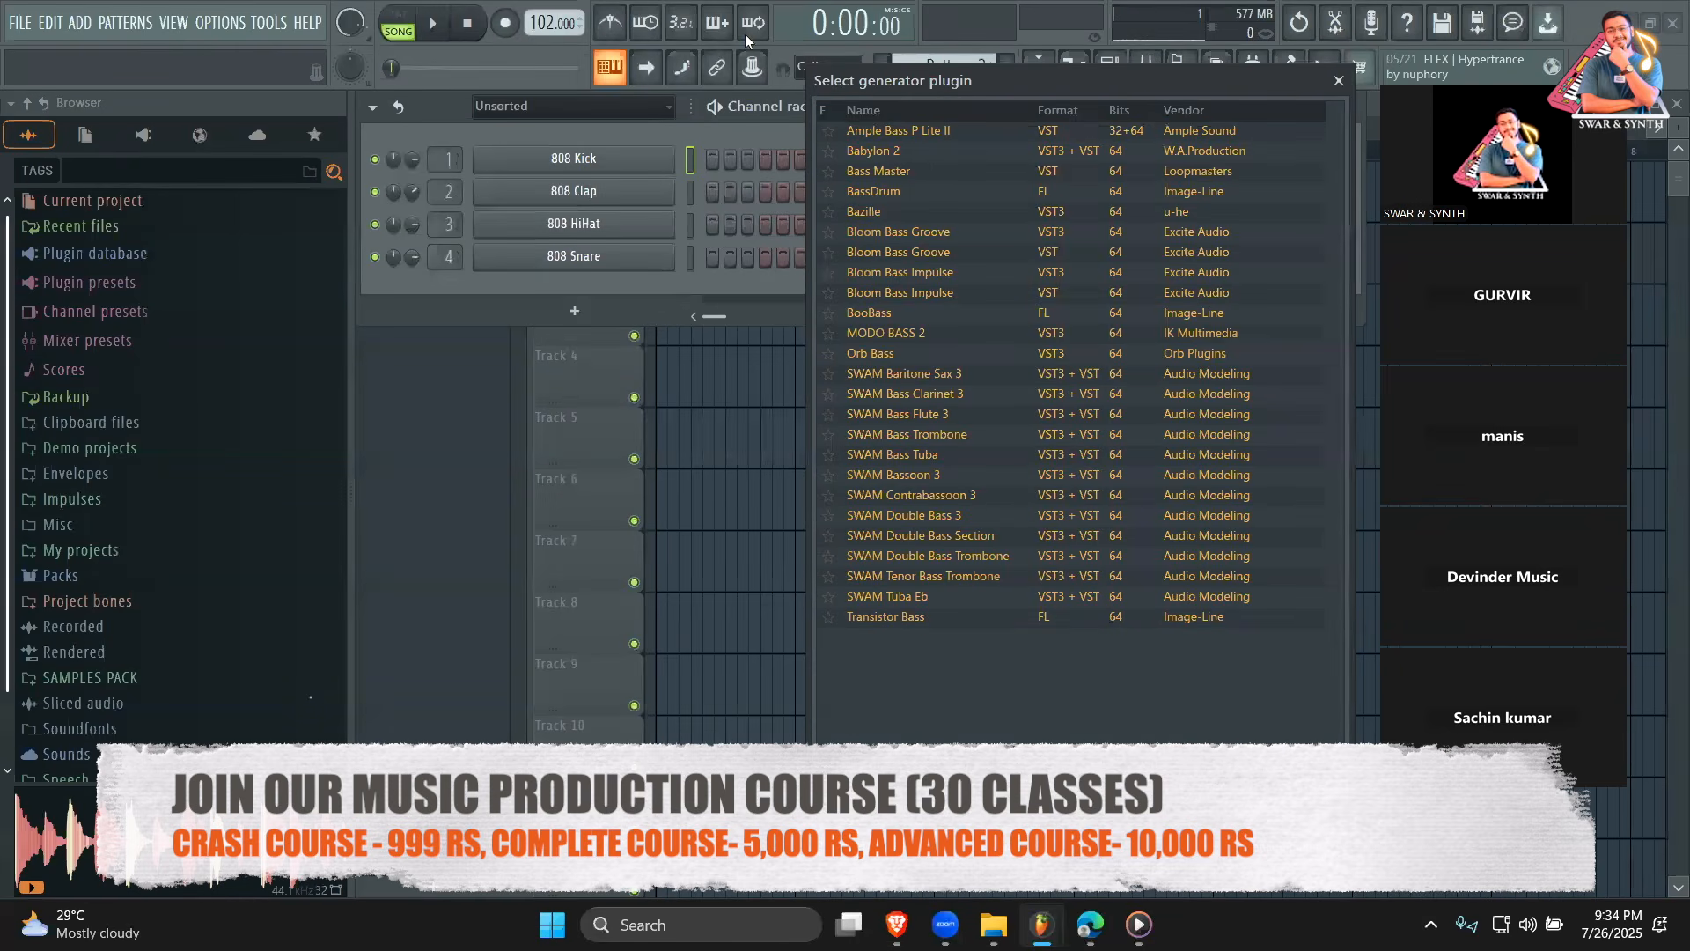
click(922, 153)
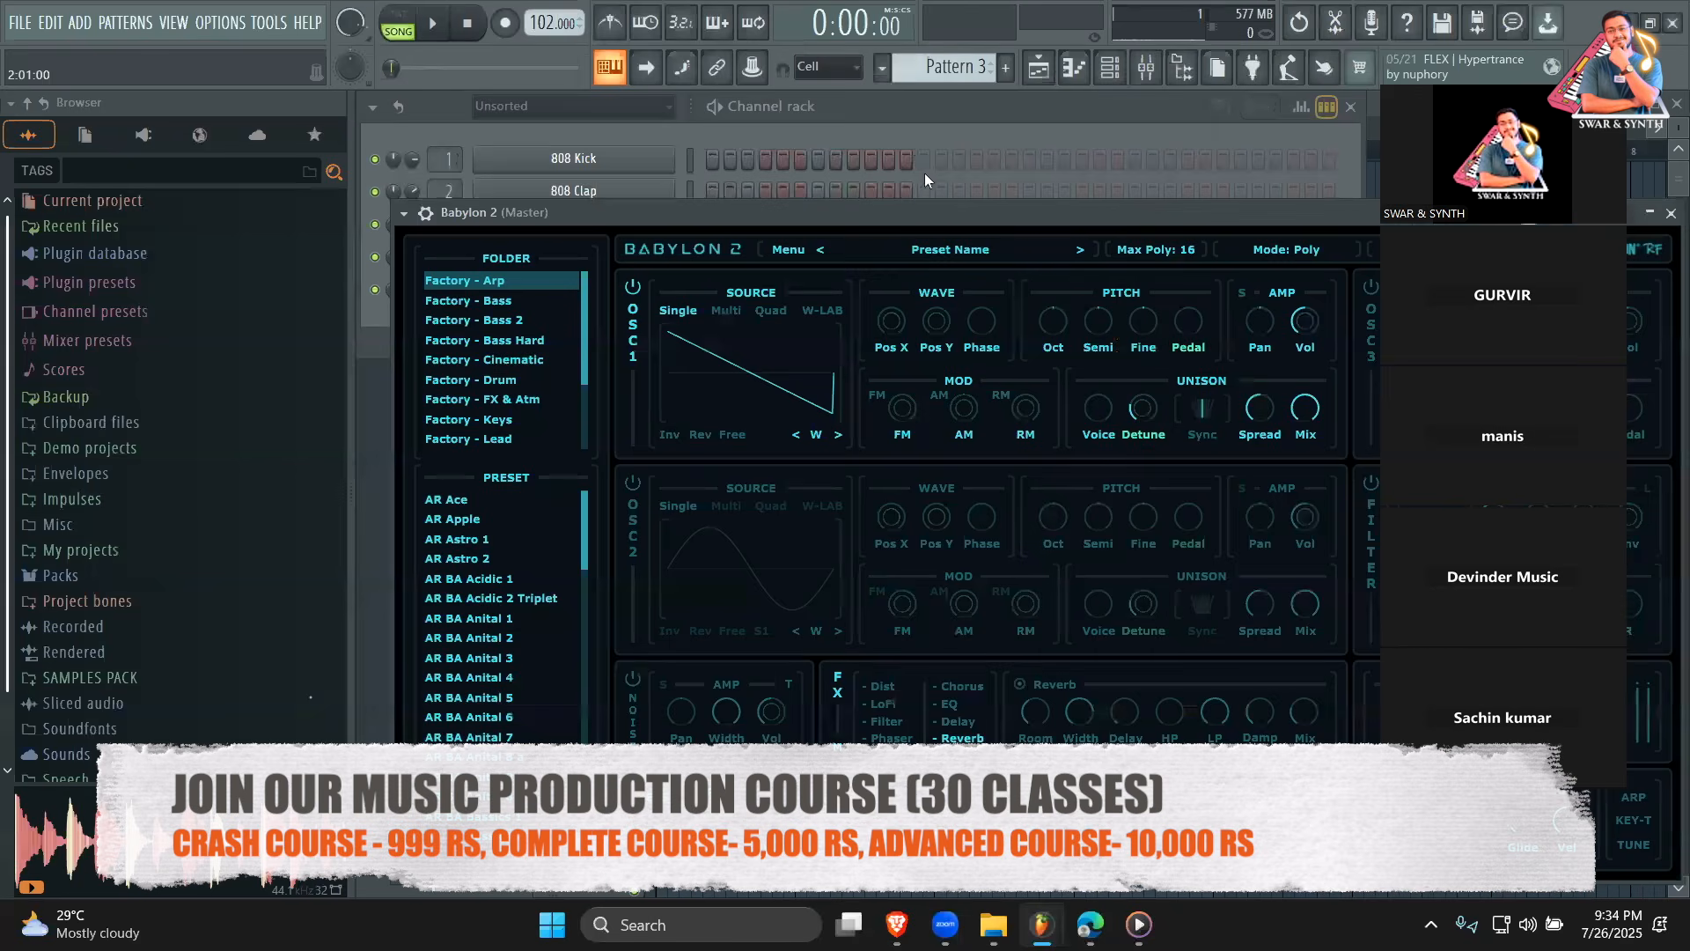
Load the LD Gaming 1 preset from the Factory - Lead folder in Babylon 2 and move its window clear of the channel rack.
click(889, 188)
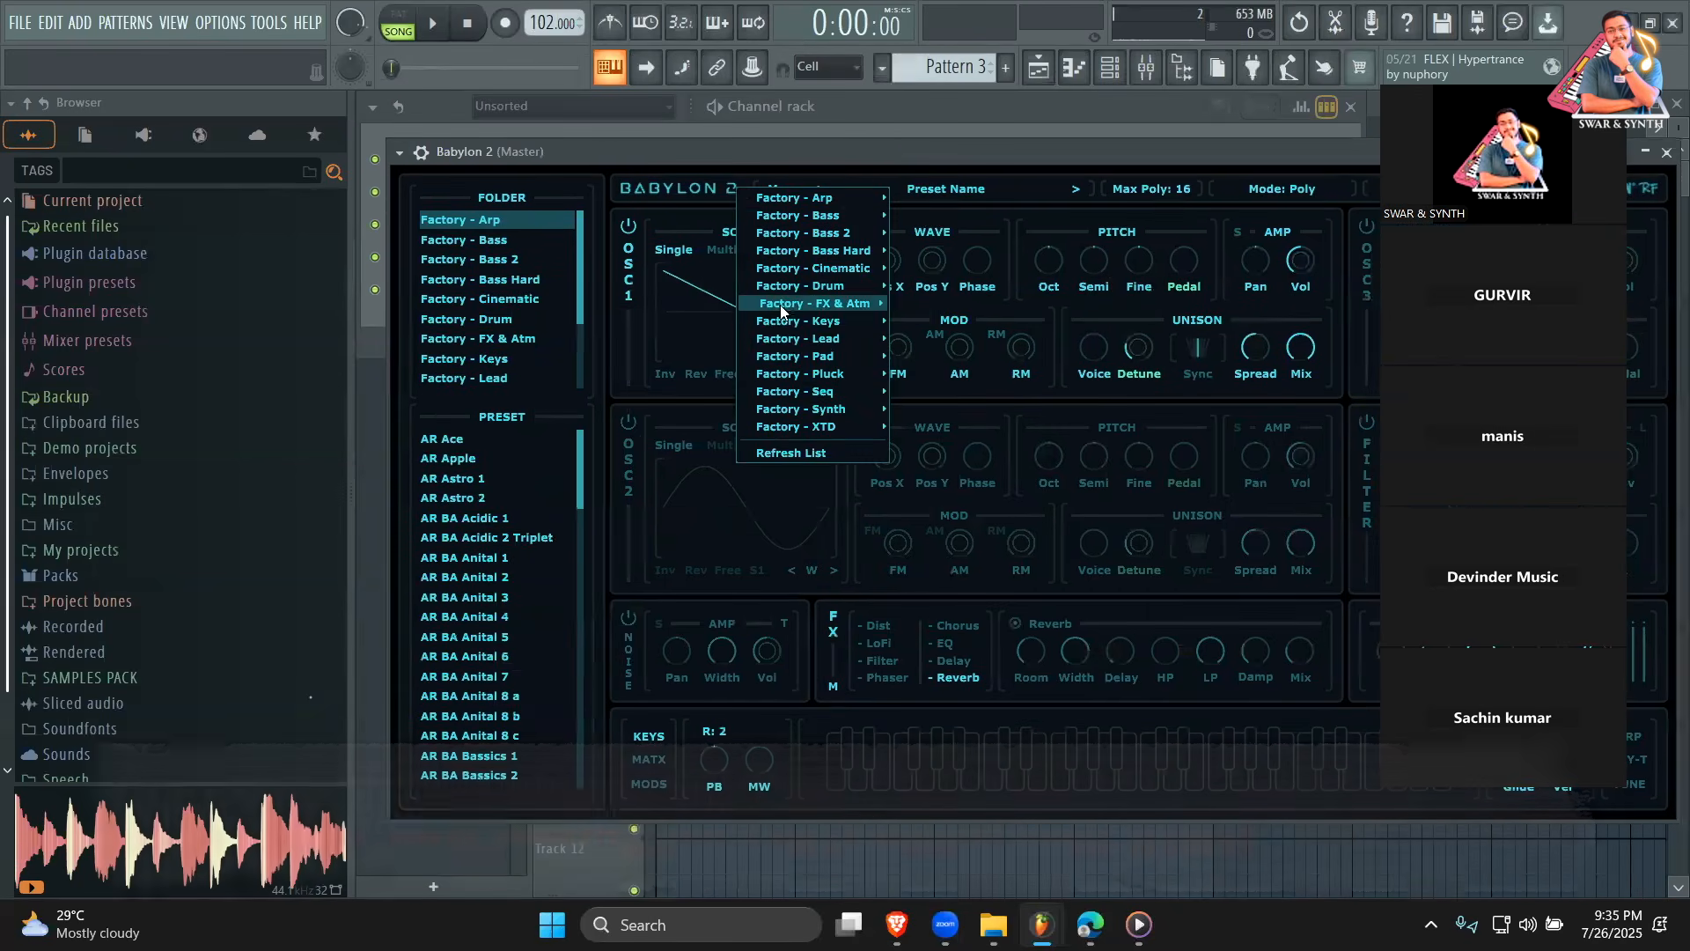
mouse_move(775, 338)
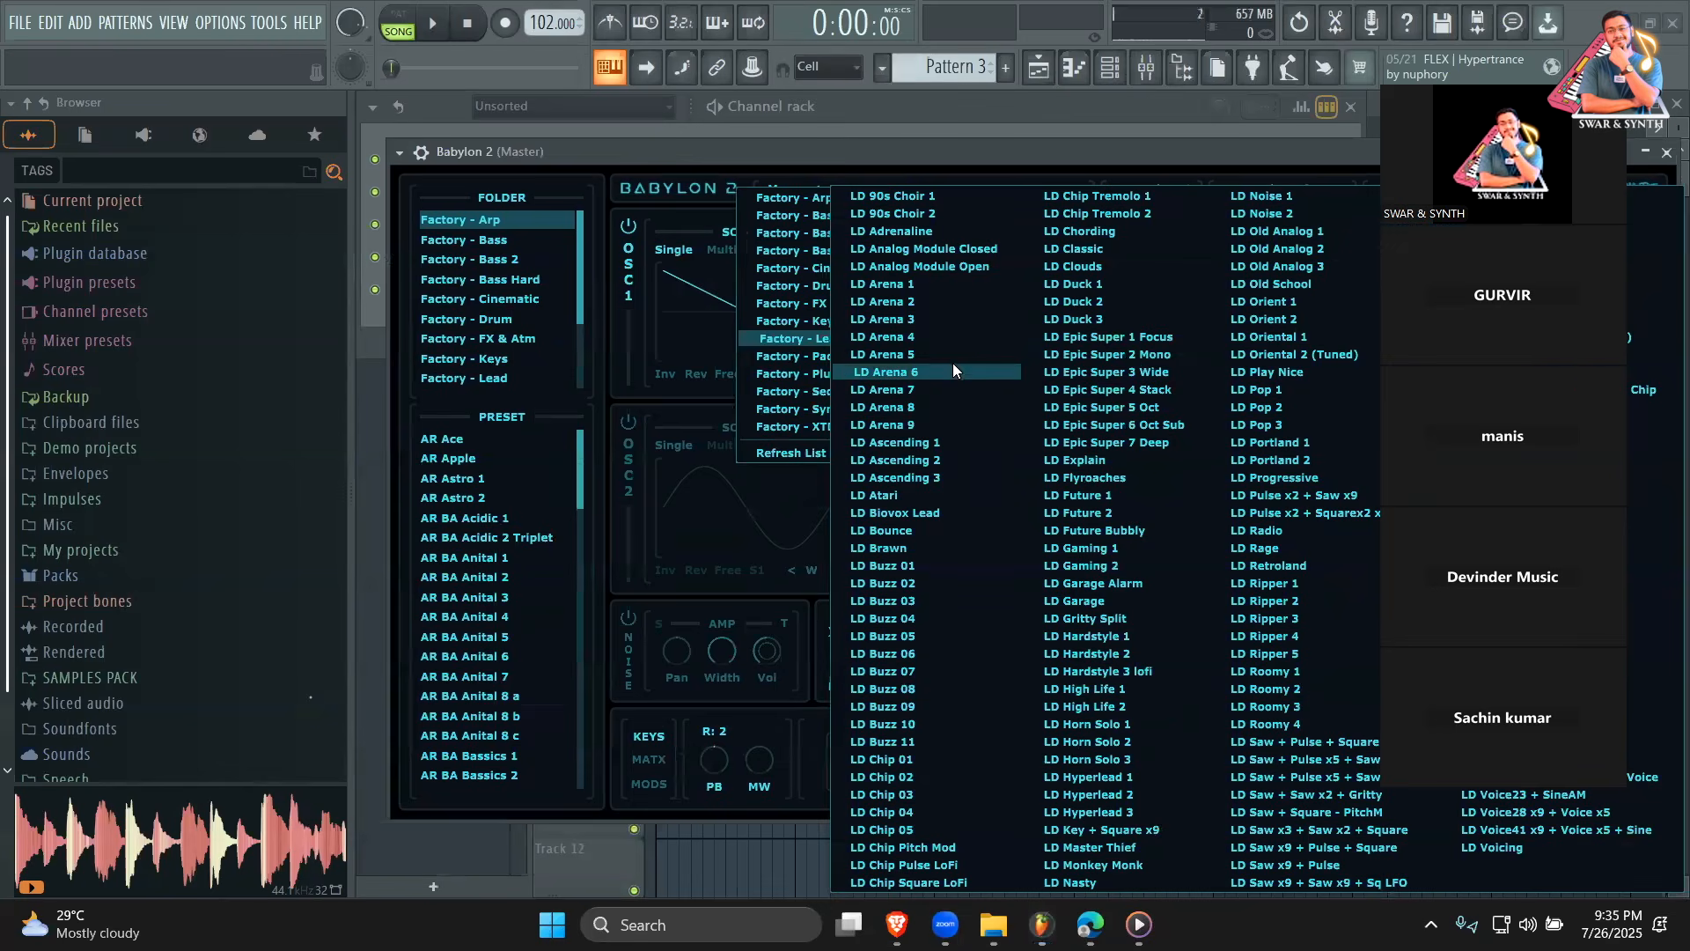
click(1105, 545)
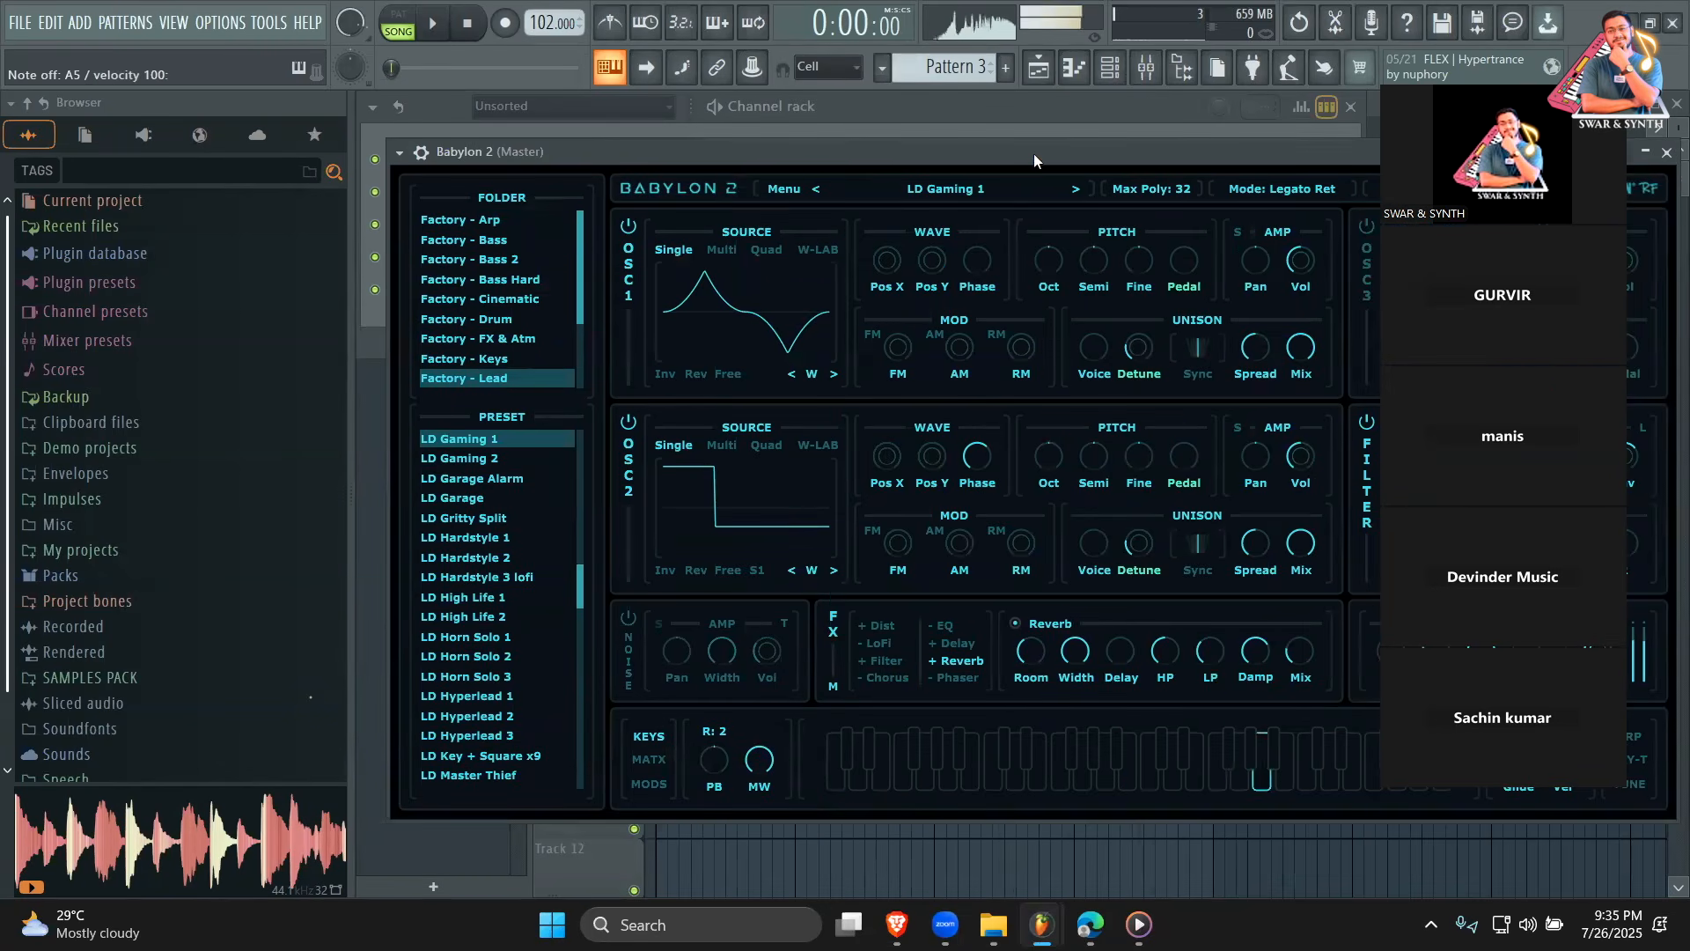
drag(1034, 154, 753, 338)
click(936, 132)
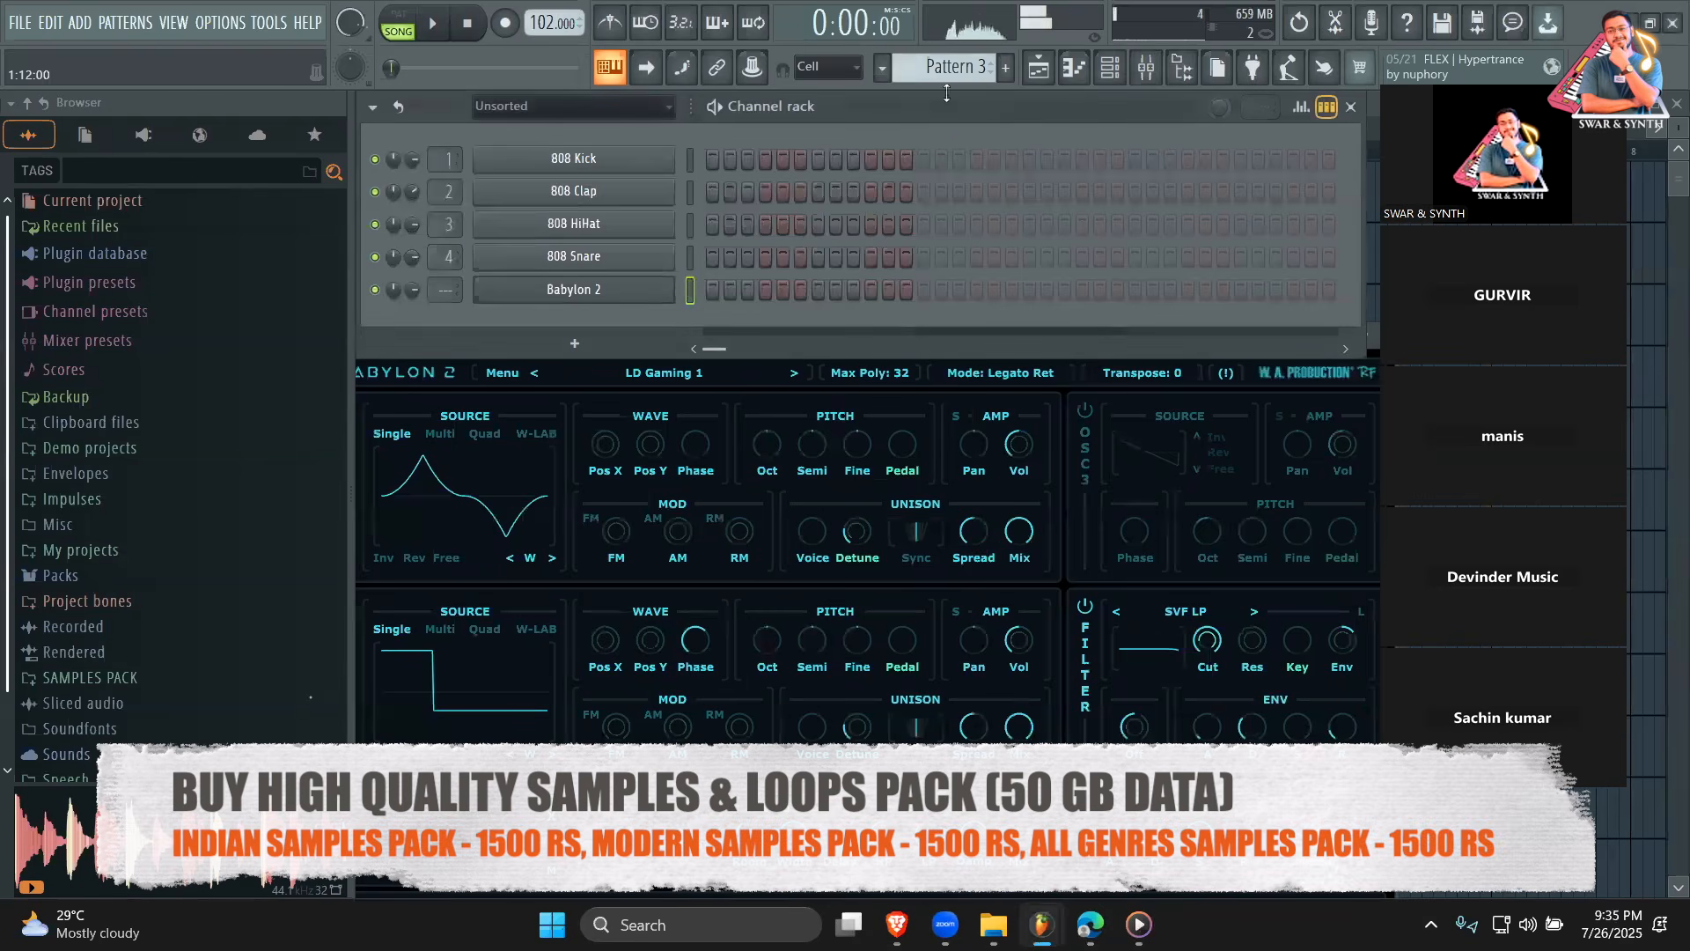
Switch to Pattern 4 and open an empty piano roll for the Babylon 2 channel.
scroll(972, 73, down, 1)
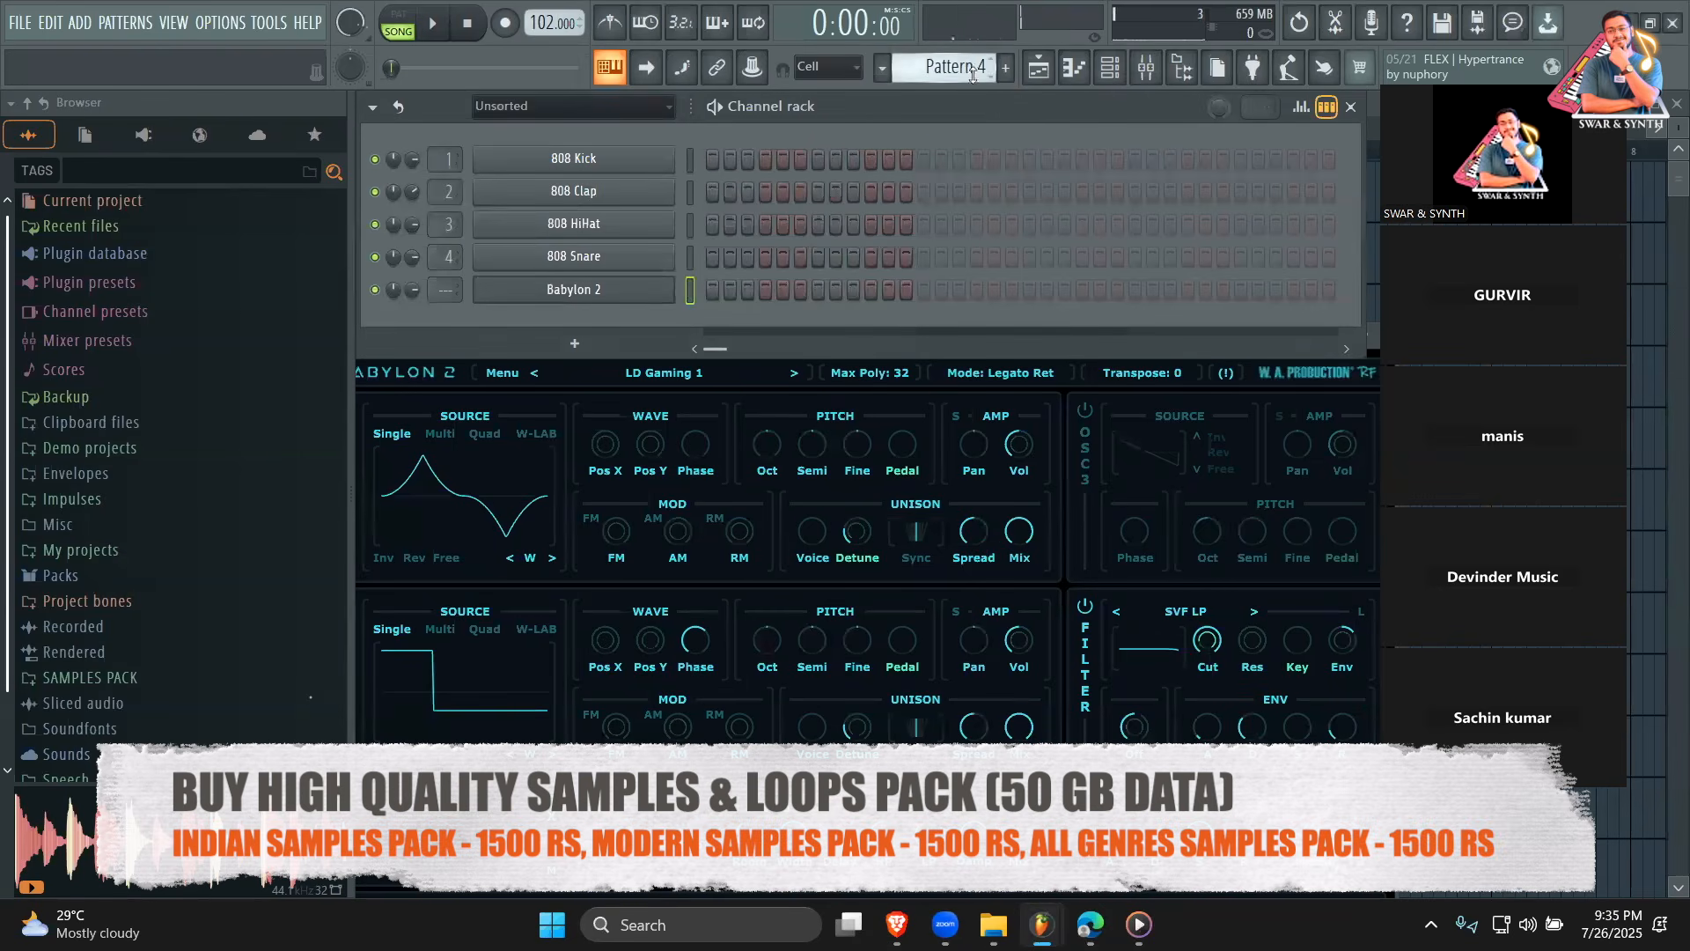
click(1351, 106)
click(1110, 68)
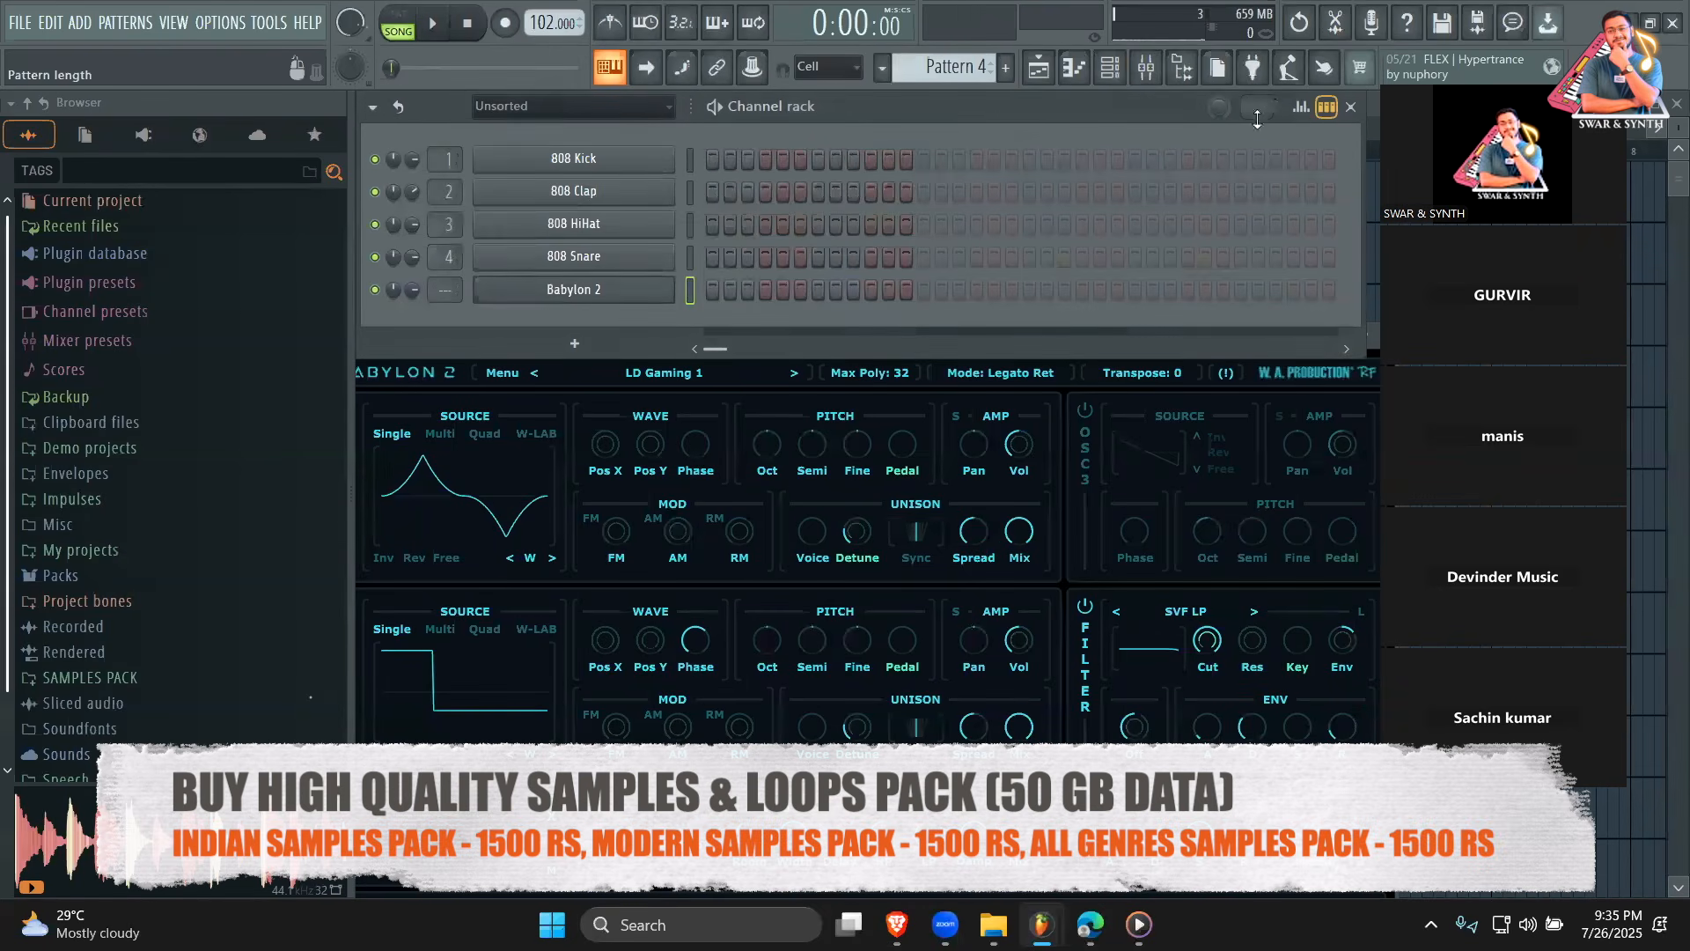
click(880, 291)
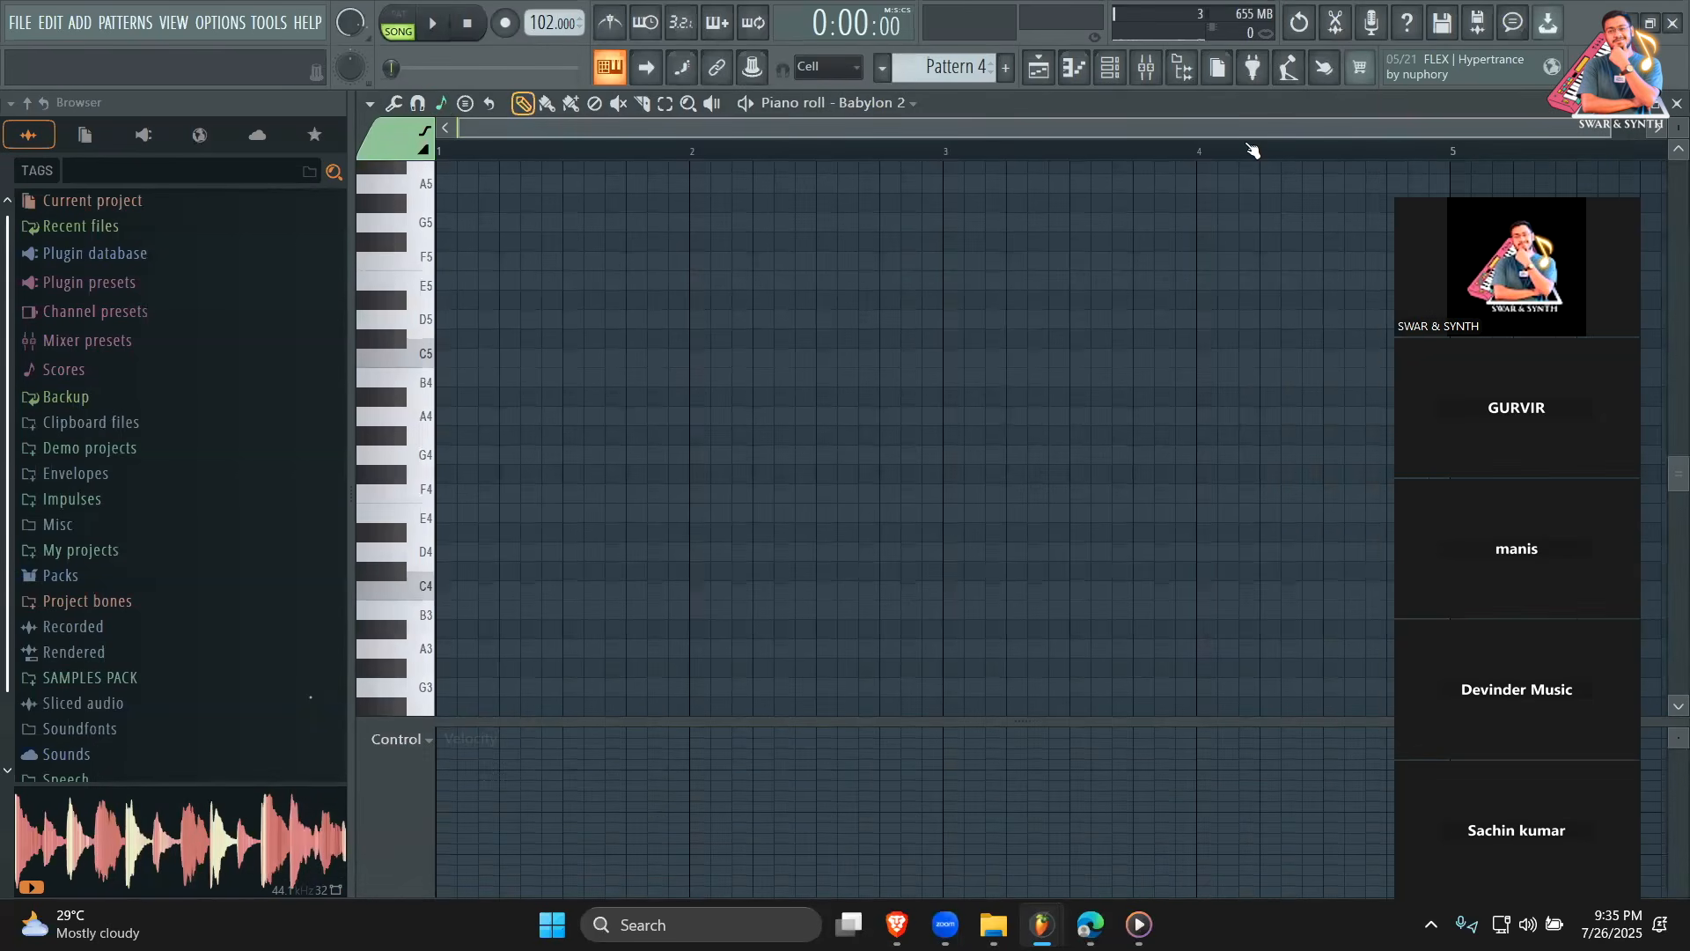
scroll(1253, 147, up, 5)
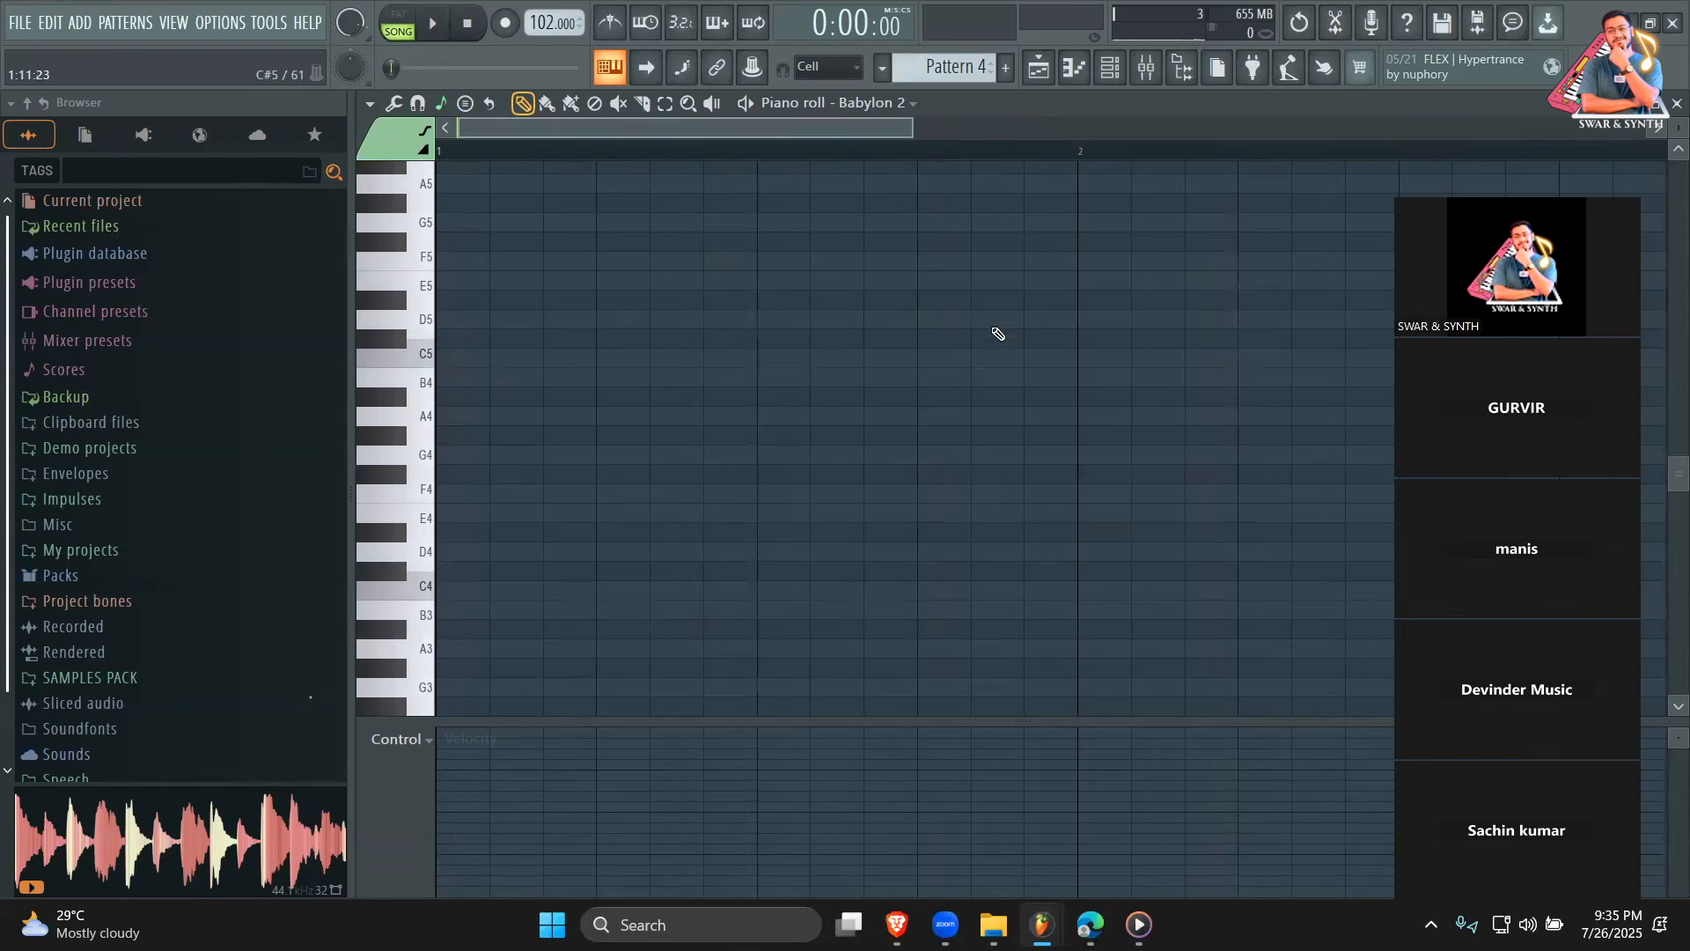
Set the piano roll's scale highlighting to a major scale with F as the root note.
click(452, 111)
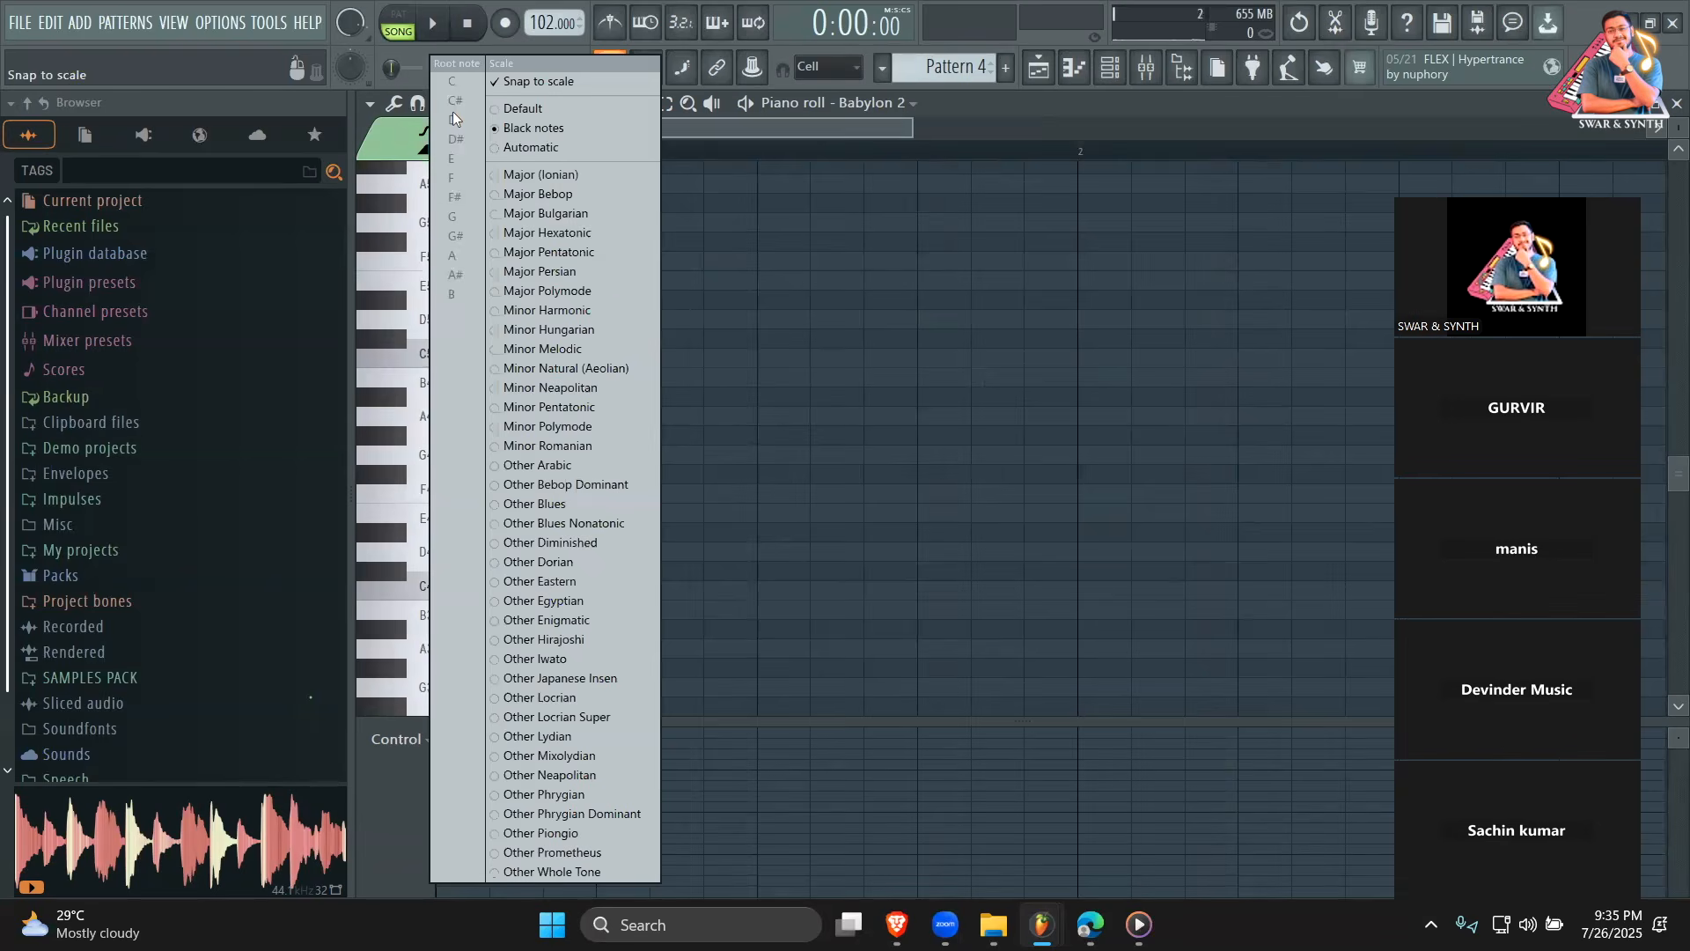
click(520, 189)
click(443, 104)
click(469, 186)
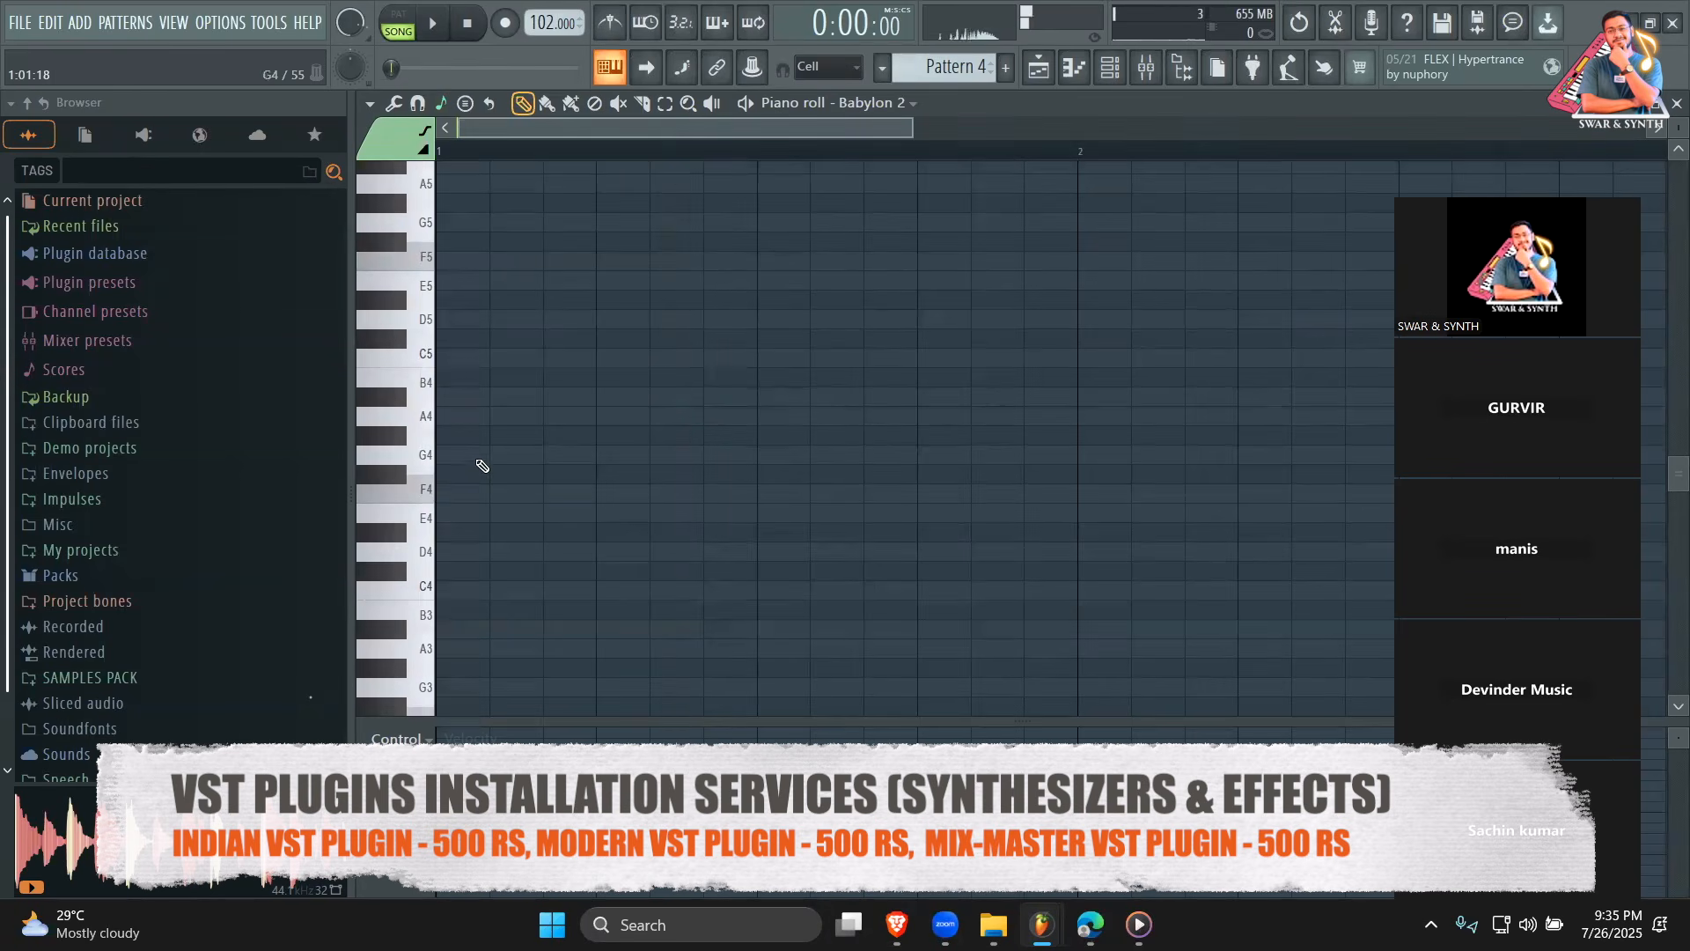
Place a two-step F6 note at the start of bar 1 in Babylon 2's piano roll, checking the playlist and channel rack.
scroll(466, 480, up, 4)
click(459, 487)
right_click(462, 489)
click(448, 256)
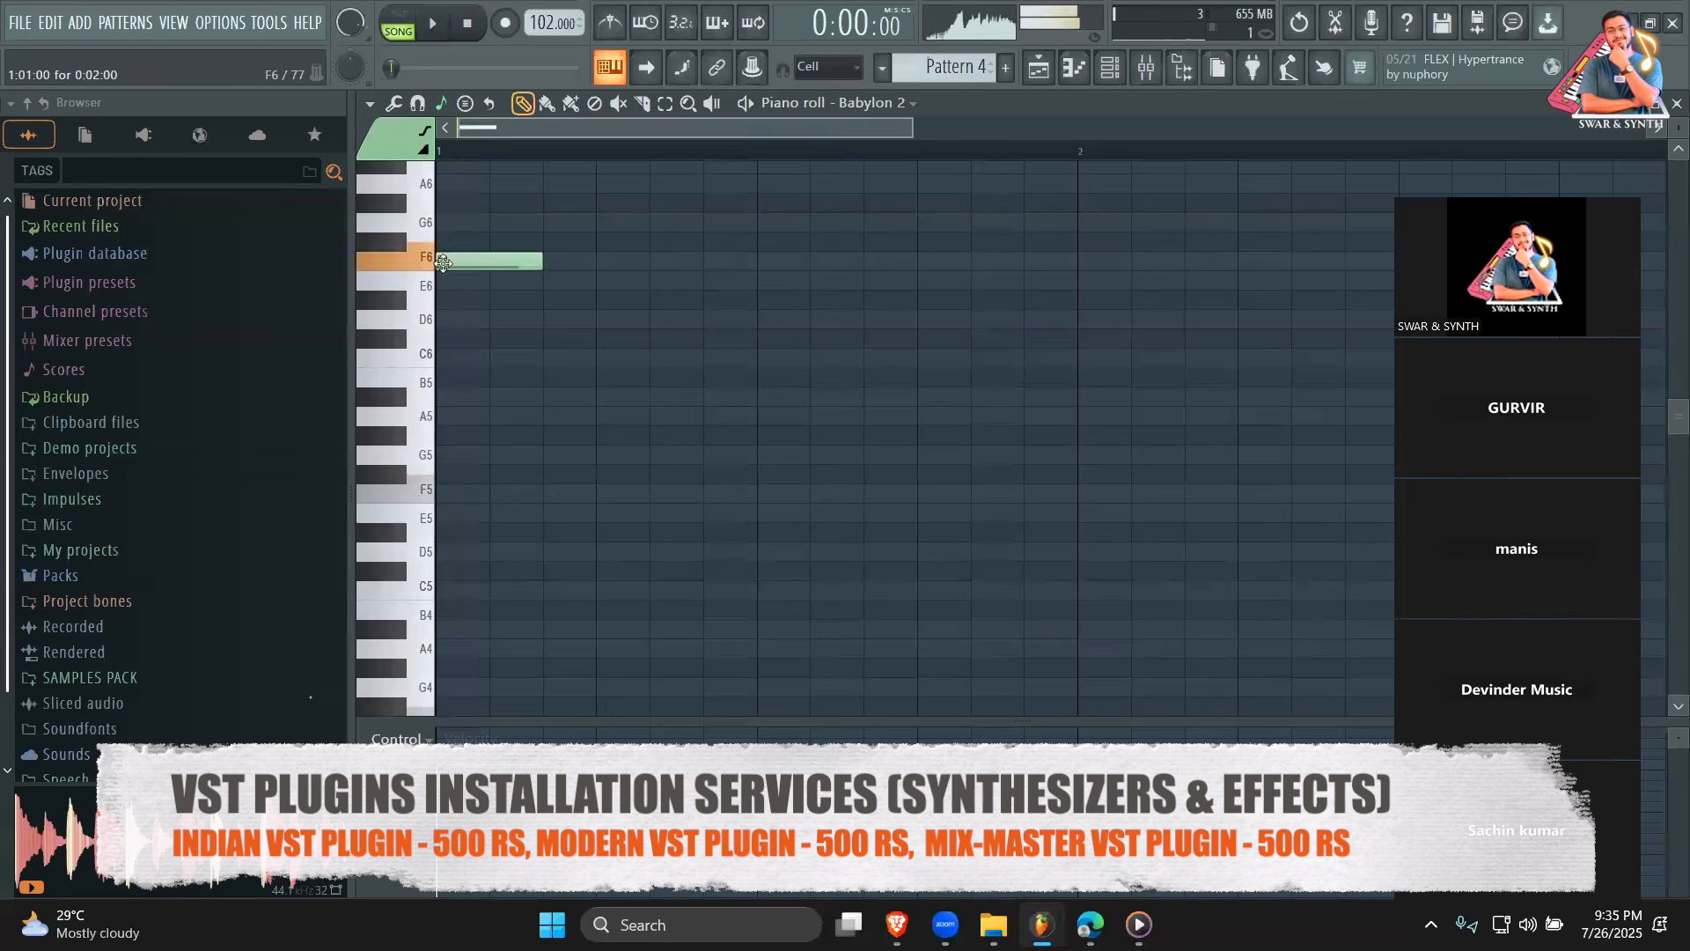
scroll(616, 281, up, 3)
key(F5)
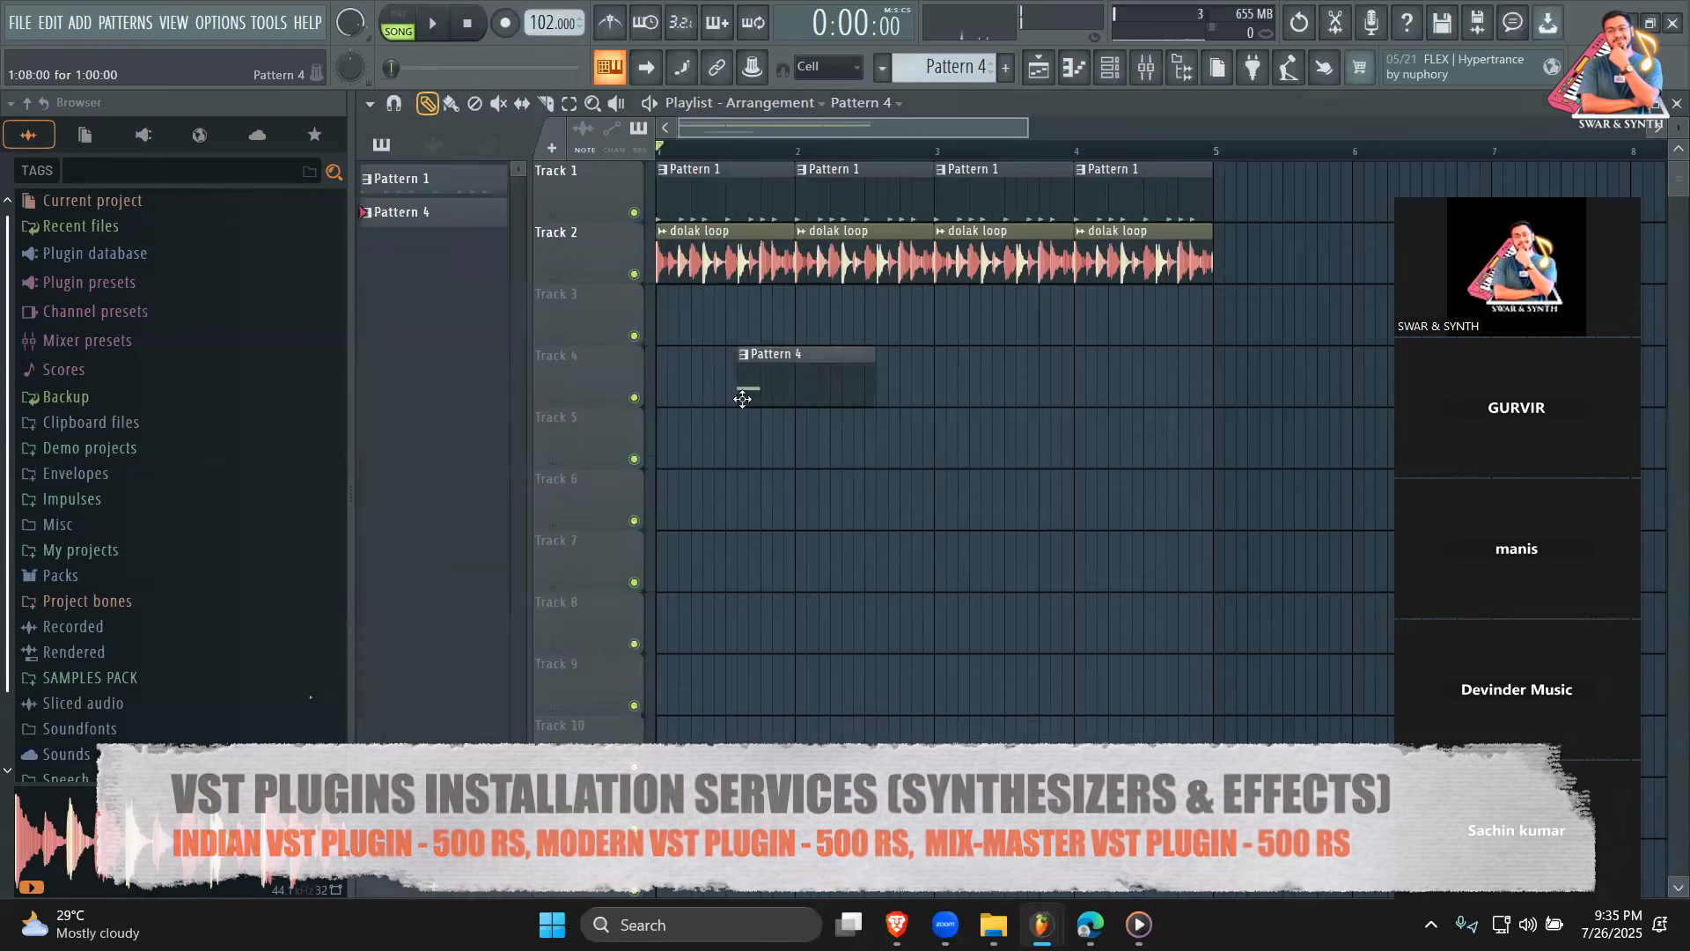
key(F6)
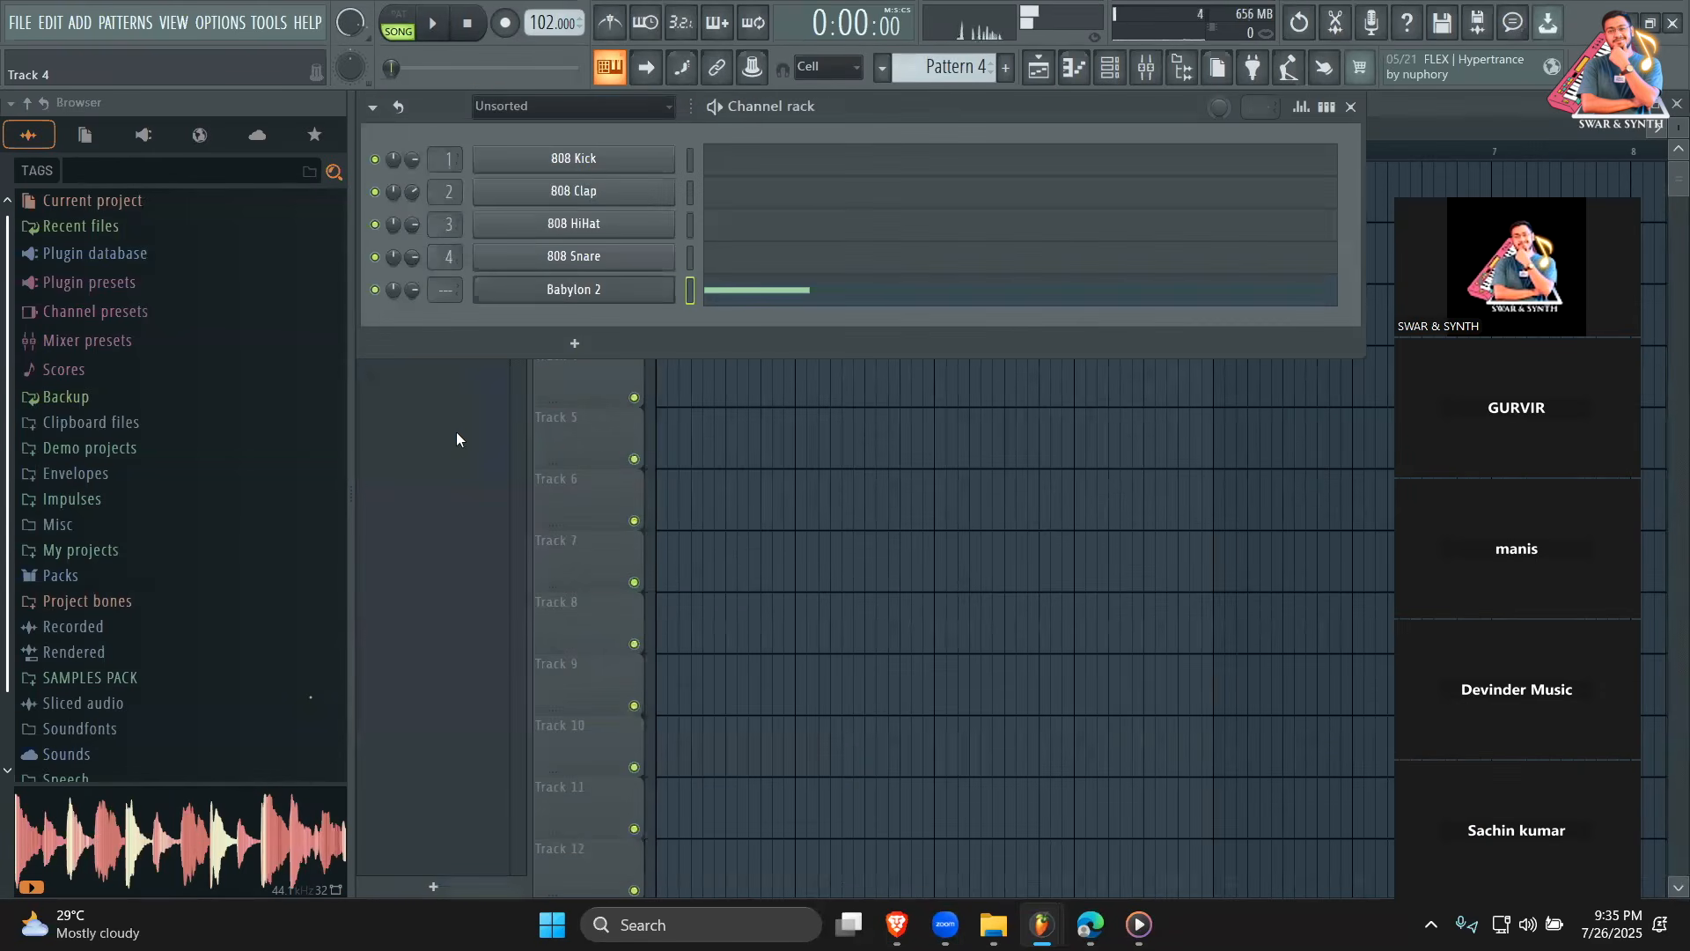
click(752, 294)
Add a G6 note right after the F6, shorten it to one step, and play the melody.
click(563, 395)
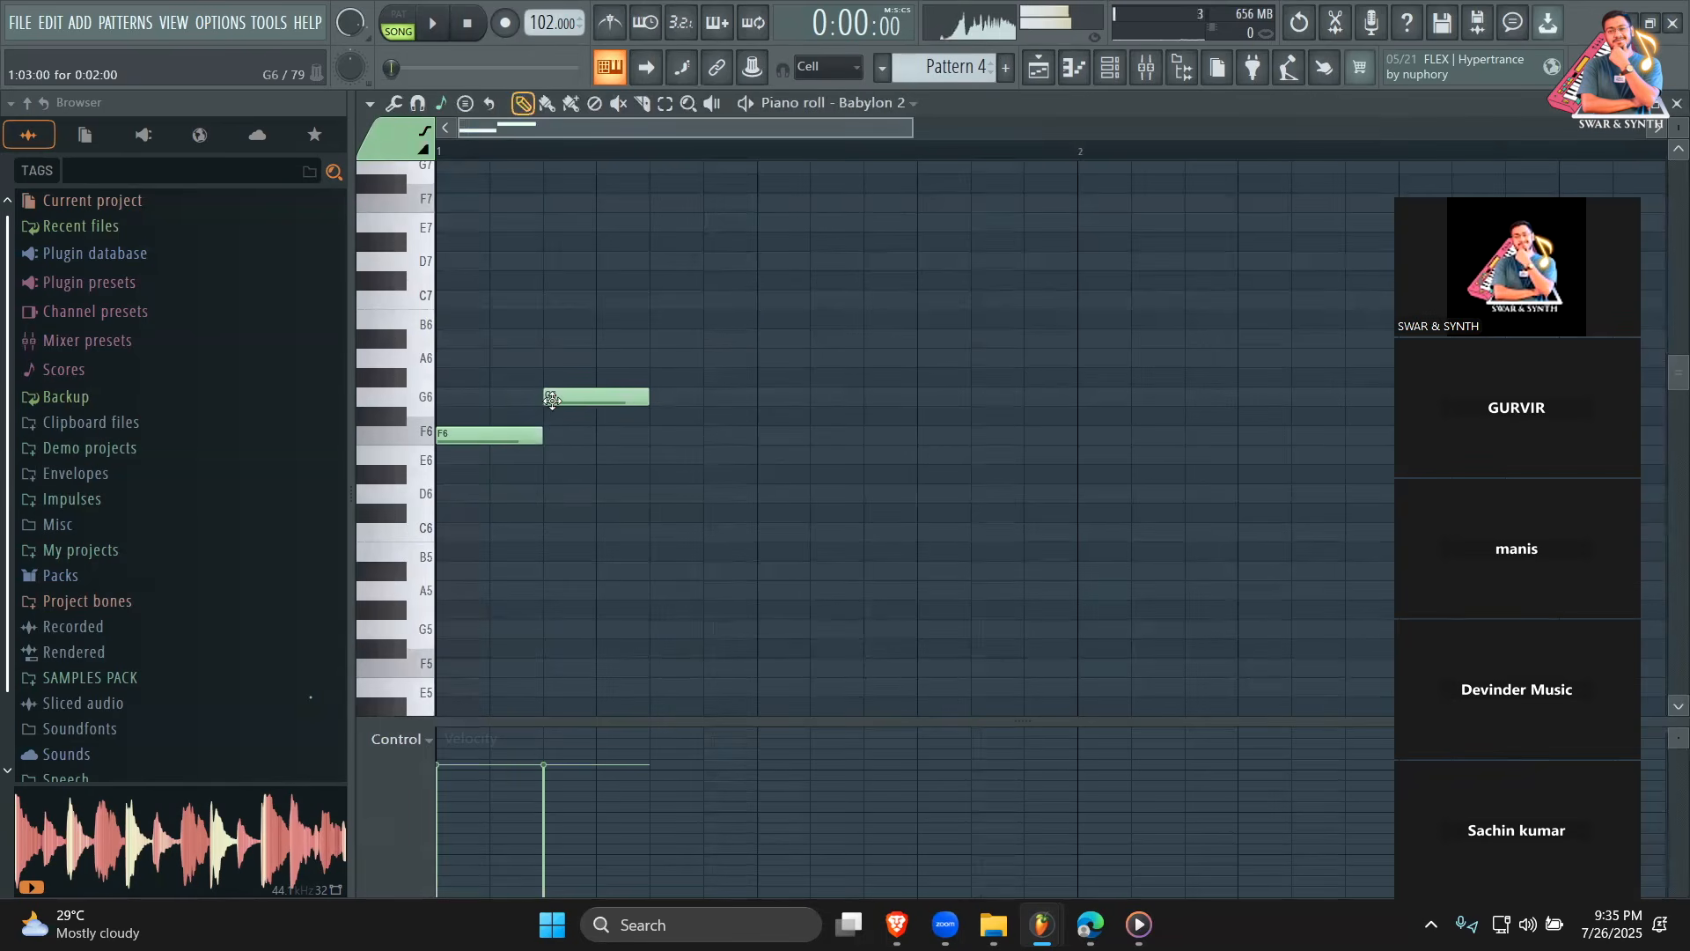
drag(648, 395, 587, 395)
key(space)
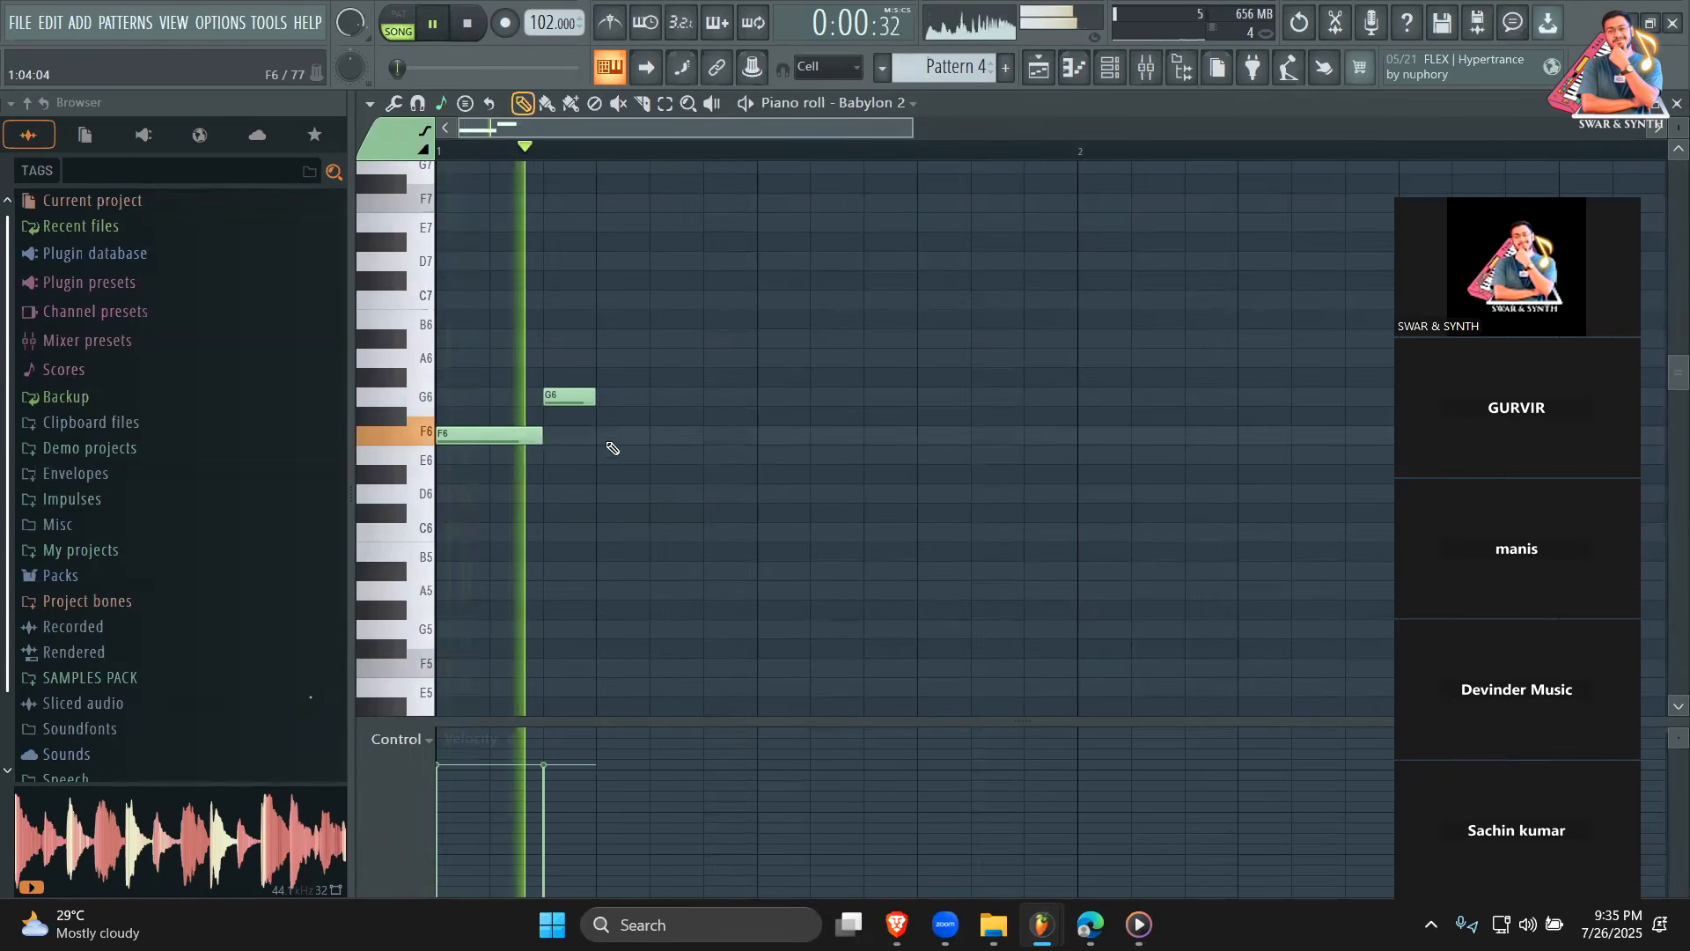
click(590, 360)
right_click(590, 360)
key(space)
key(space)
Add an A#6 note after the G6, make it three steps long, and audition the phrase.
click(616, 340)
key(space)
key(space)
drag(673, 344, 755, 346)
key(space)
key(space)
key(space)
key(space)
Add a one-step G6 note directly after the long A#6 and play the phrase.
click(788, 261)
key(space)
drag(916, 263, 783, 396)
key(space)
key(space)
key(space)
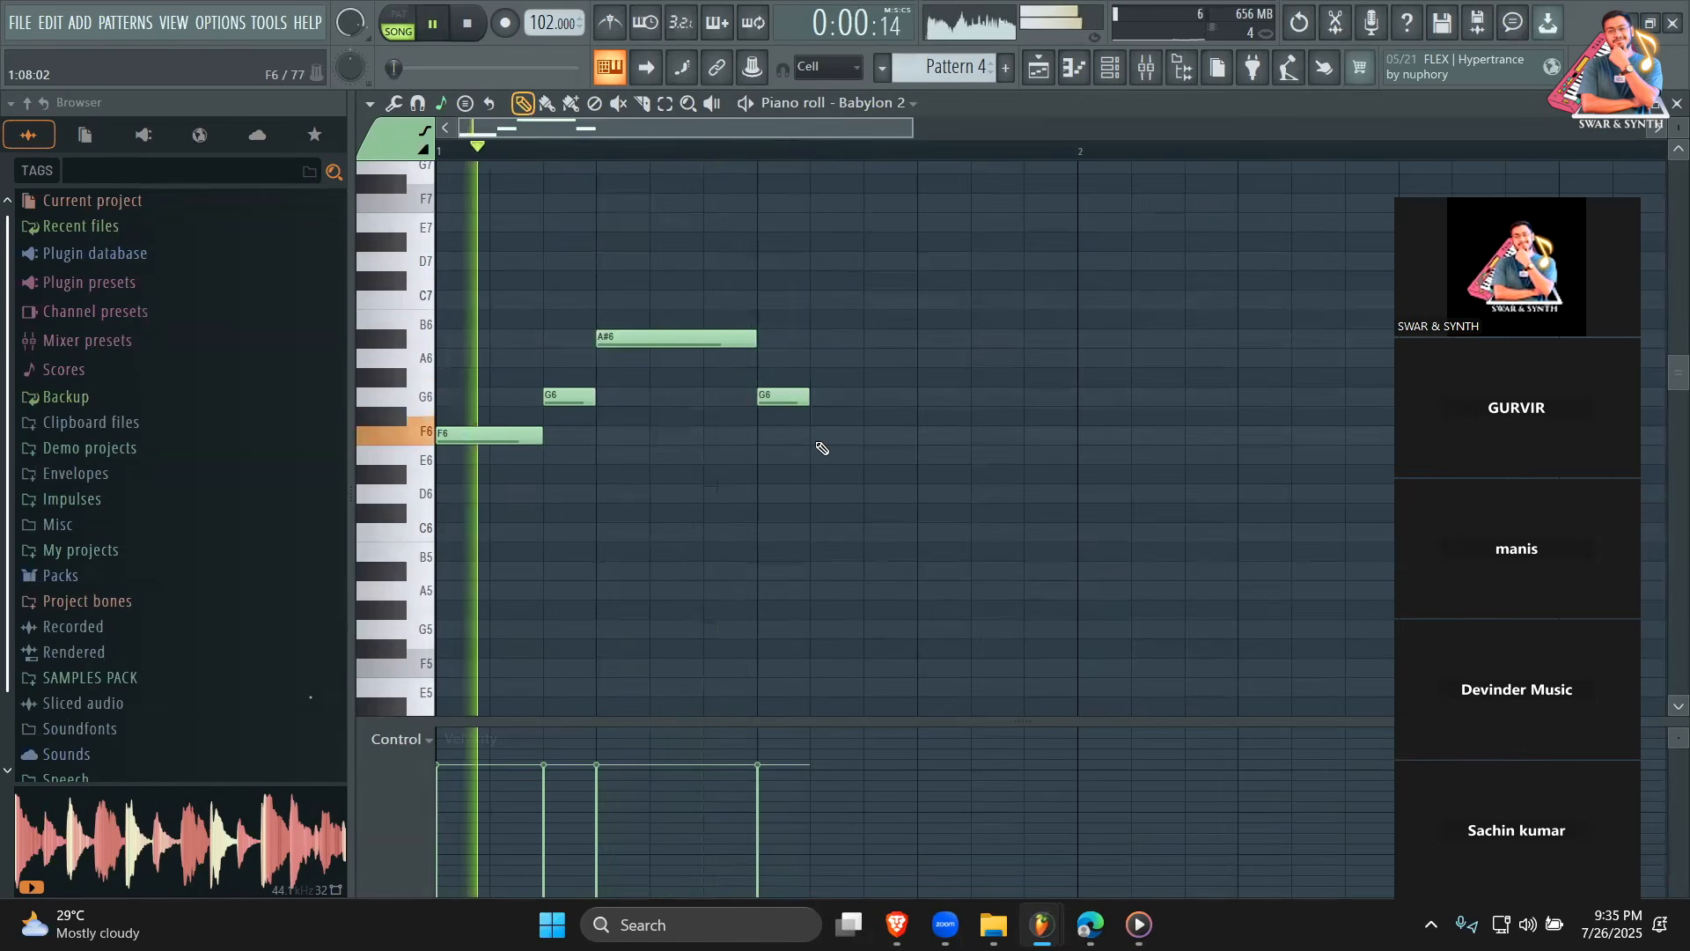
Add a one-step F6 note at step 8 and a one-step G6 note at step 10 of bar 1.
click(823, 435)
click(875, 493)
key(space)
key(space)
drag(883, 491, 927, 398)
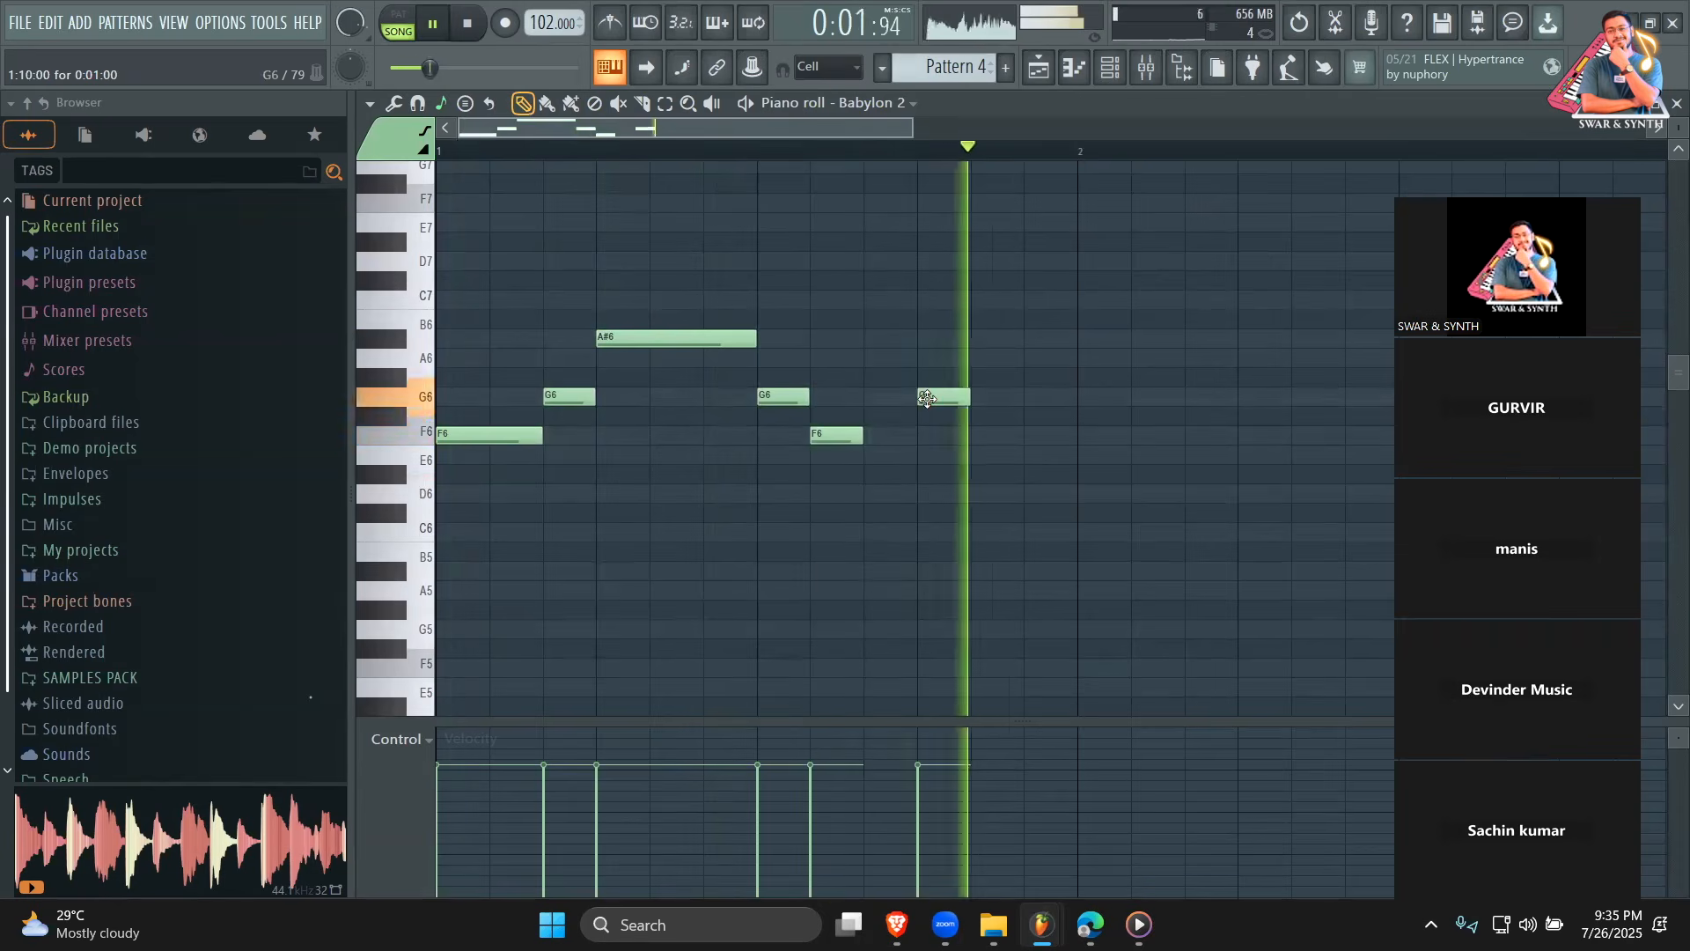
Try A#6, A6 and E6 as the melody's last note at step 12 while it plays.
click(1050, 340)
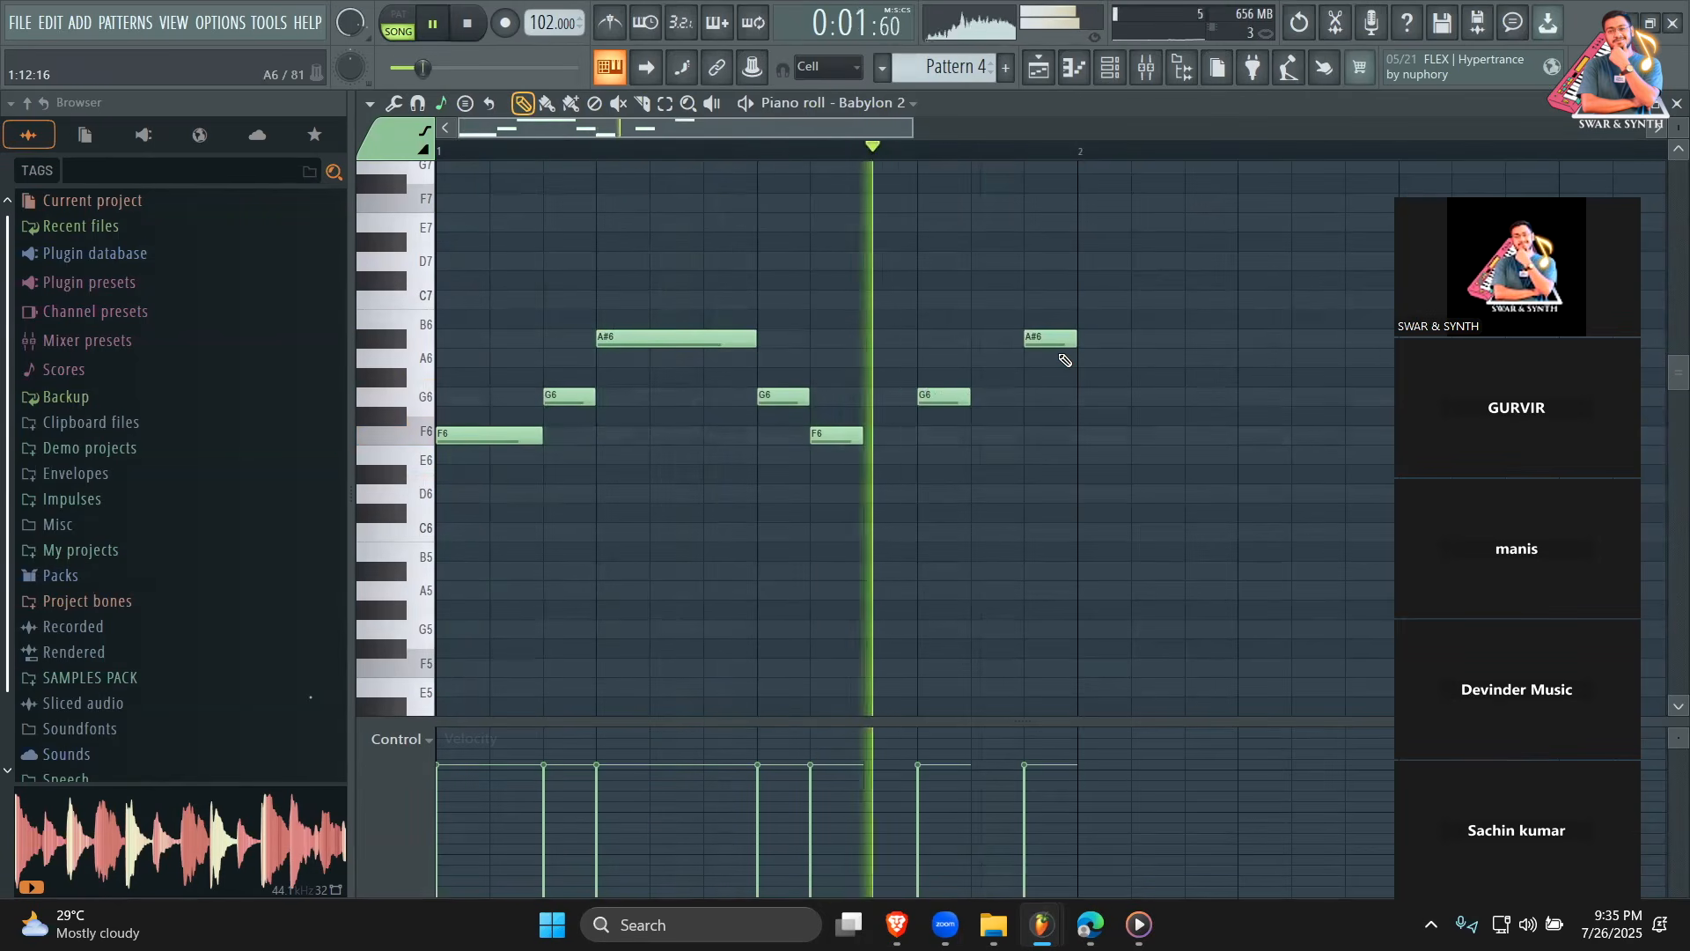
right_click(1049, 340)
click(1037, 398)
drag(1034, 401, 1036, 363)
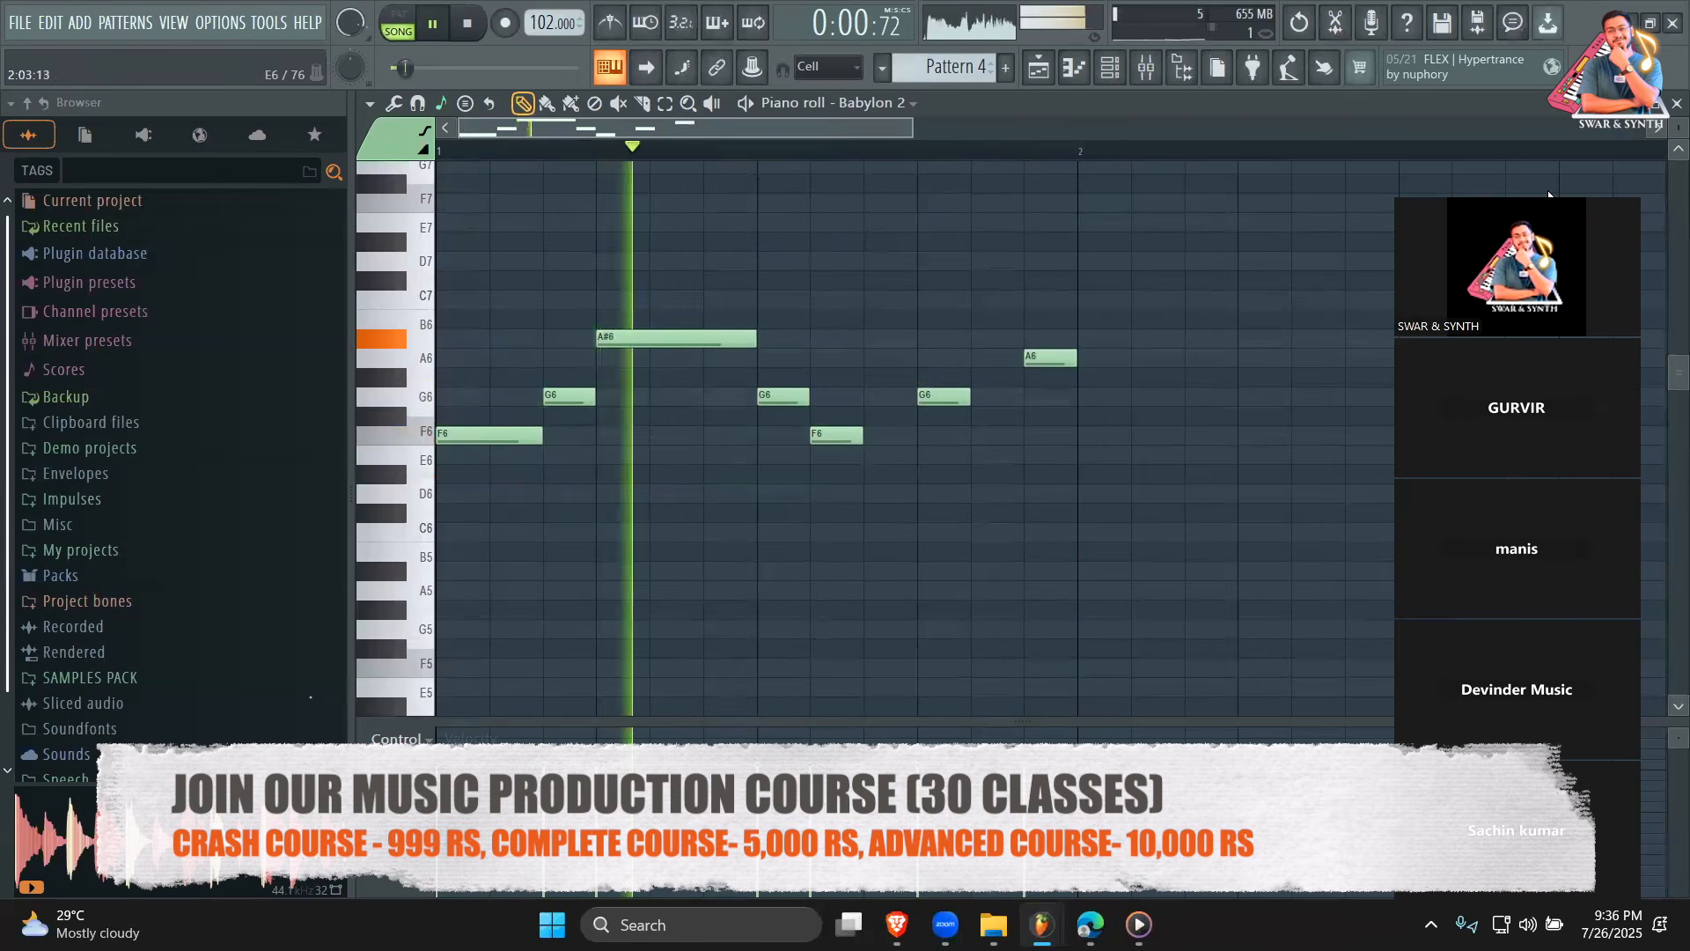
drag(1549, 194, 1524, 67)
right_click(1032, 363)
click(1028, 456)
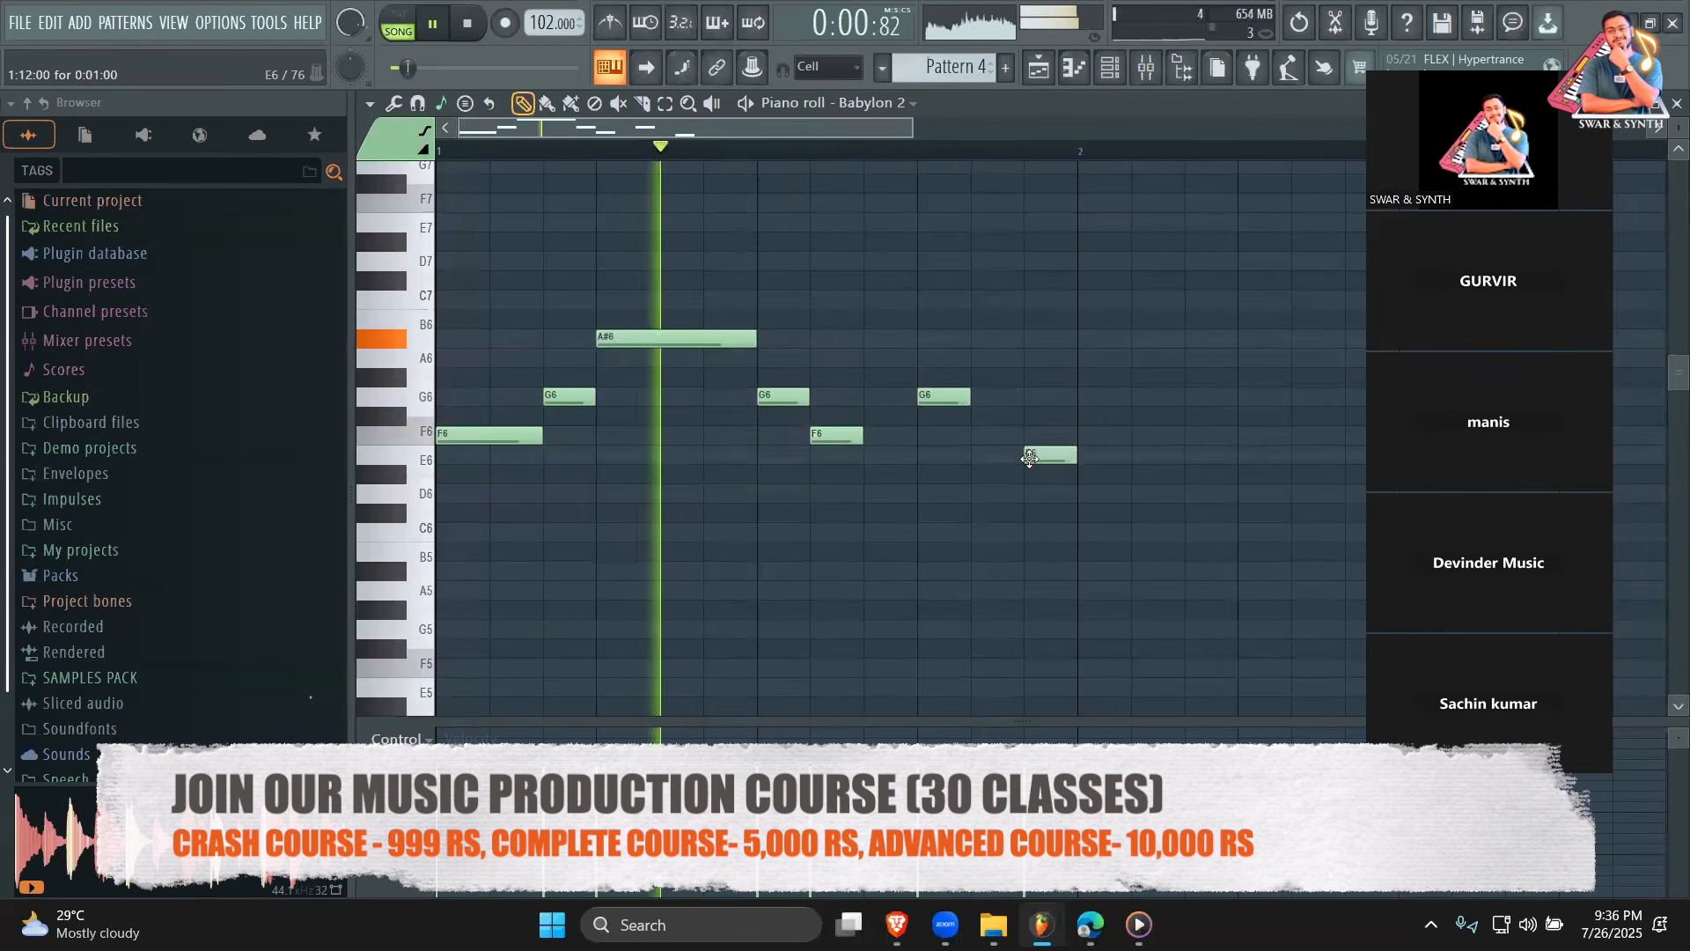
right_click(1032, 458)
click(1040, 453)
right_click(1048, 456)
Place a one-step F6 note at step 12 of bar 1 and play the melody.
key(space)
click(1046, 434)
key(space)
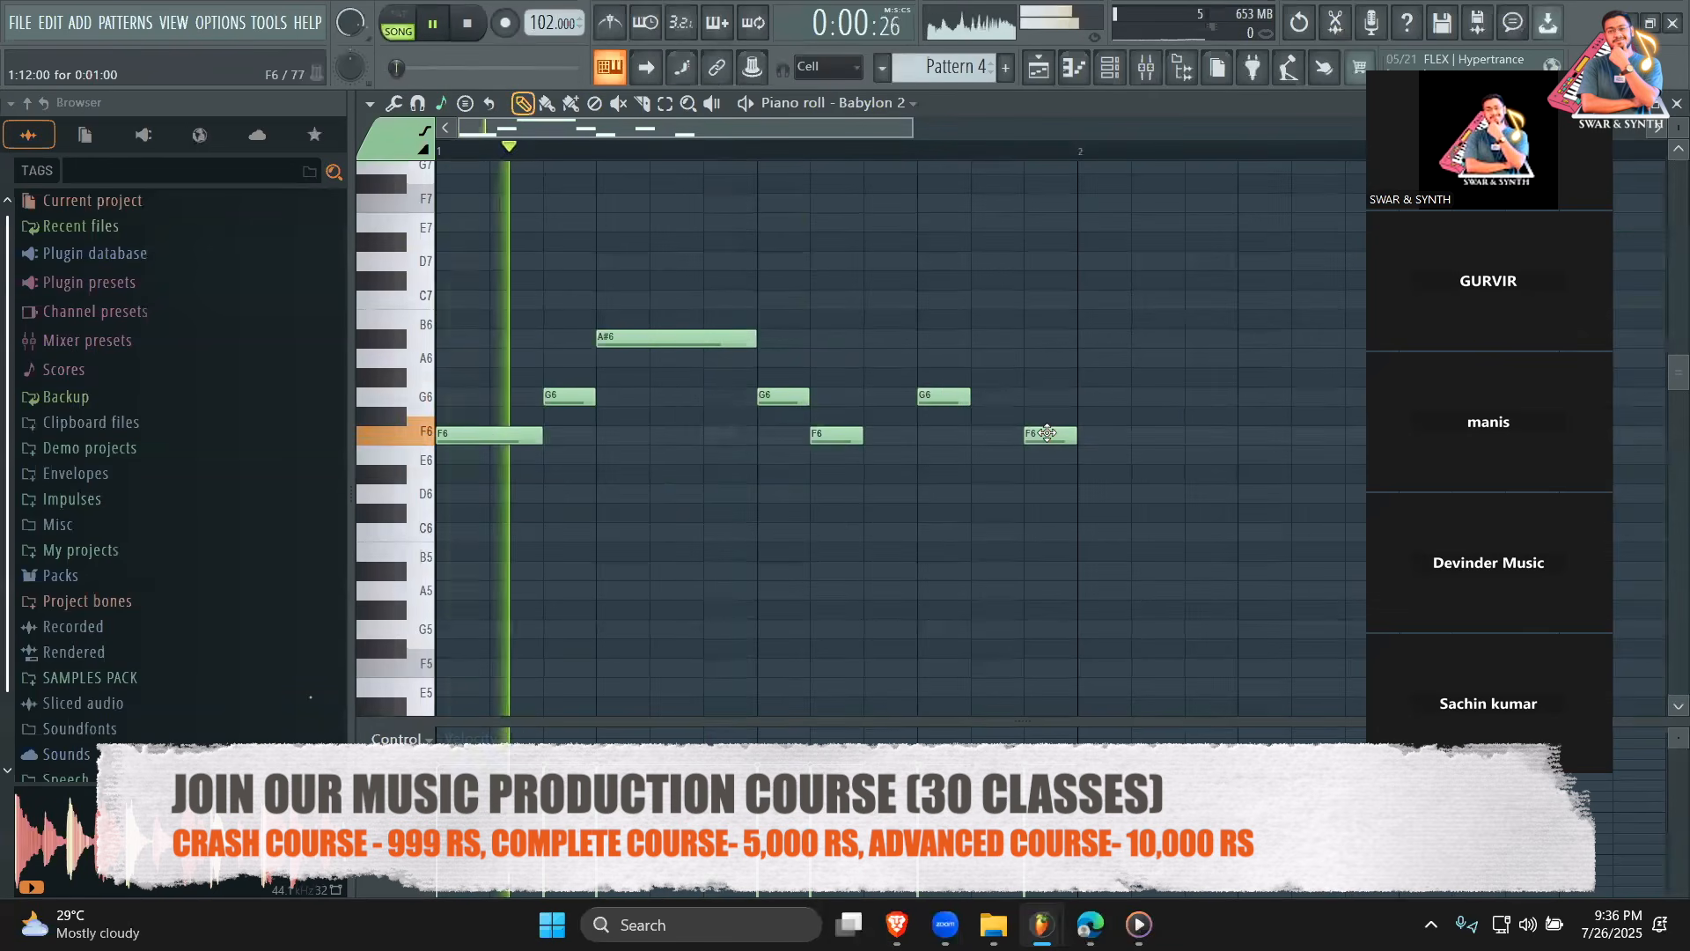
key(space)
Duplicate the whole bar 1 melody into bar 2 and play both bars.
key(ctrl+a)
key(ctrl+b)
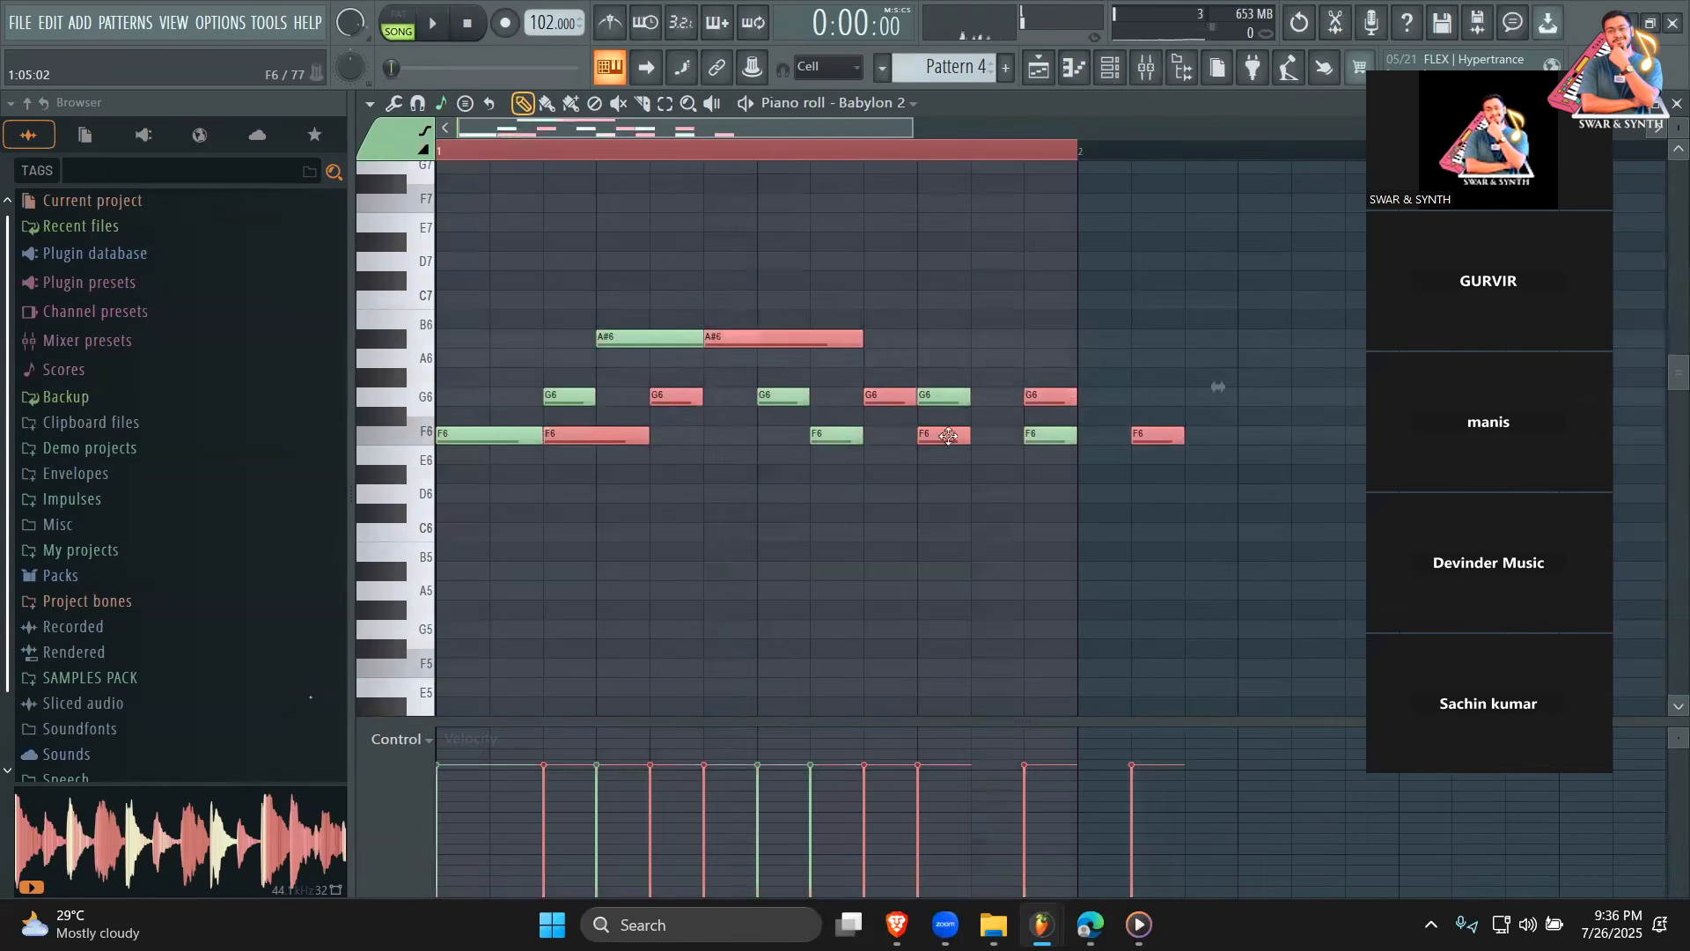
drag(835, 129, 1361, 185)
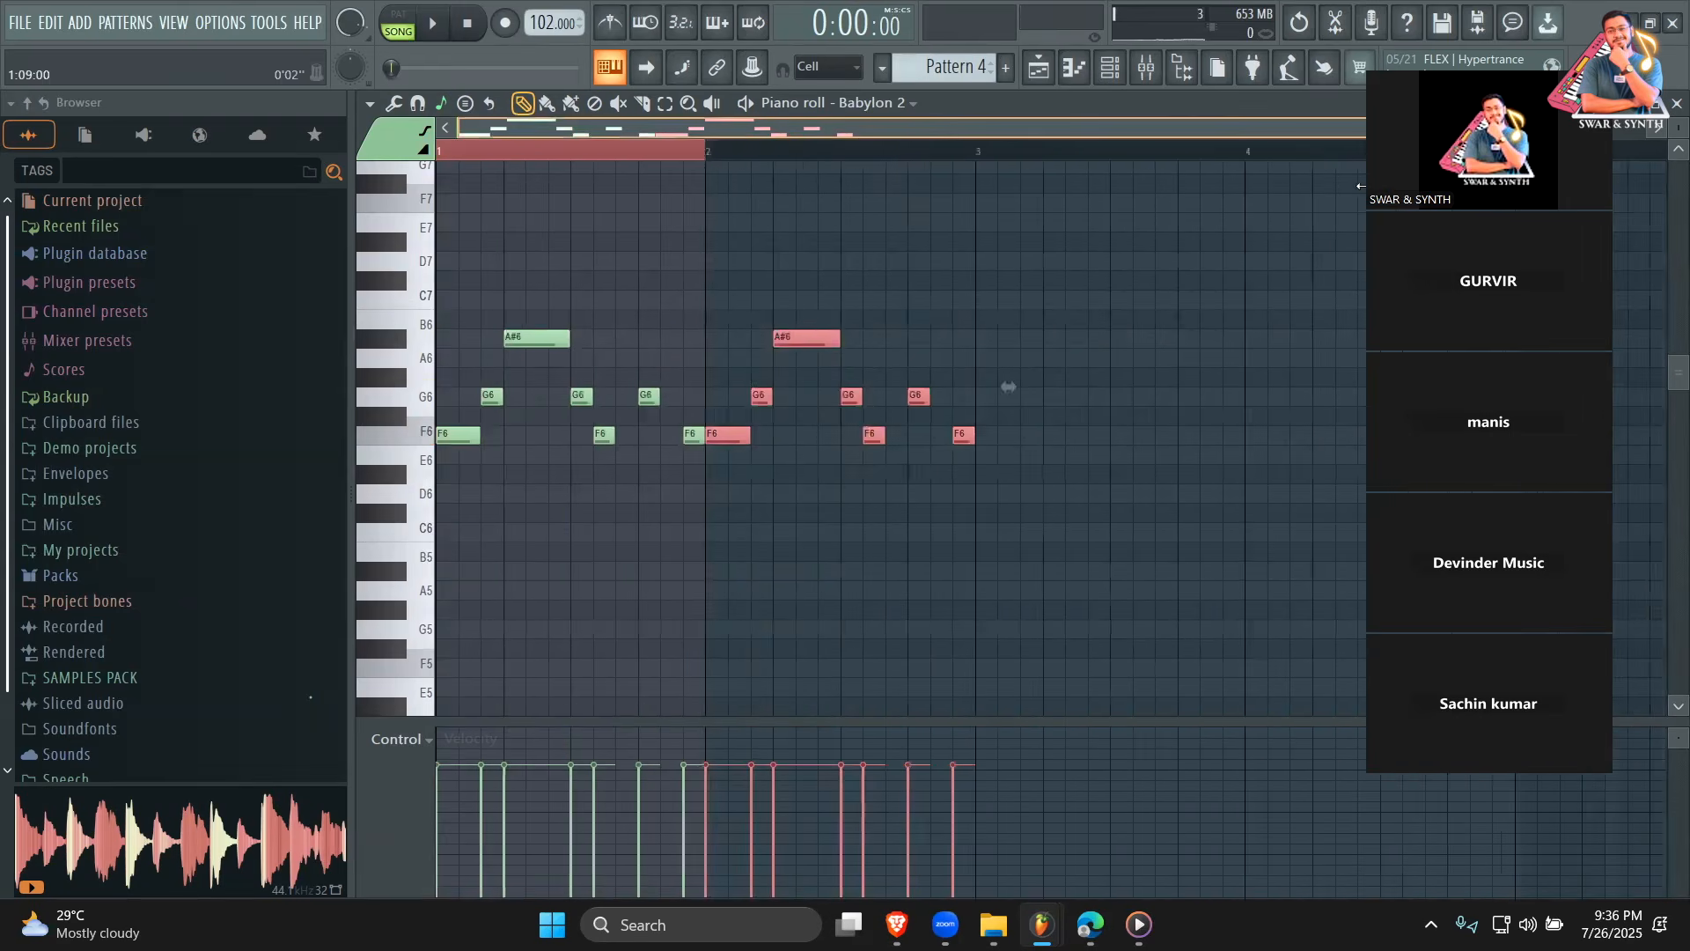
key(space)
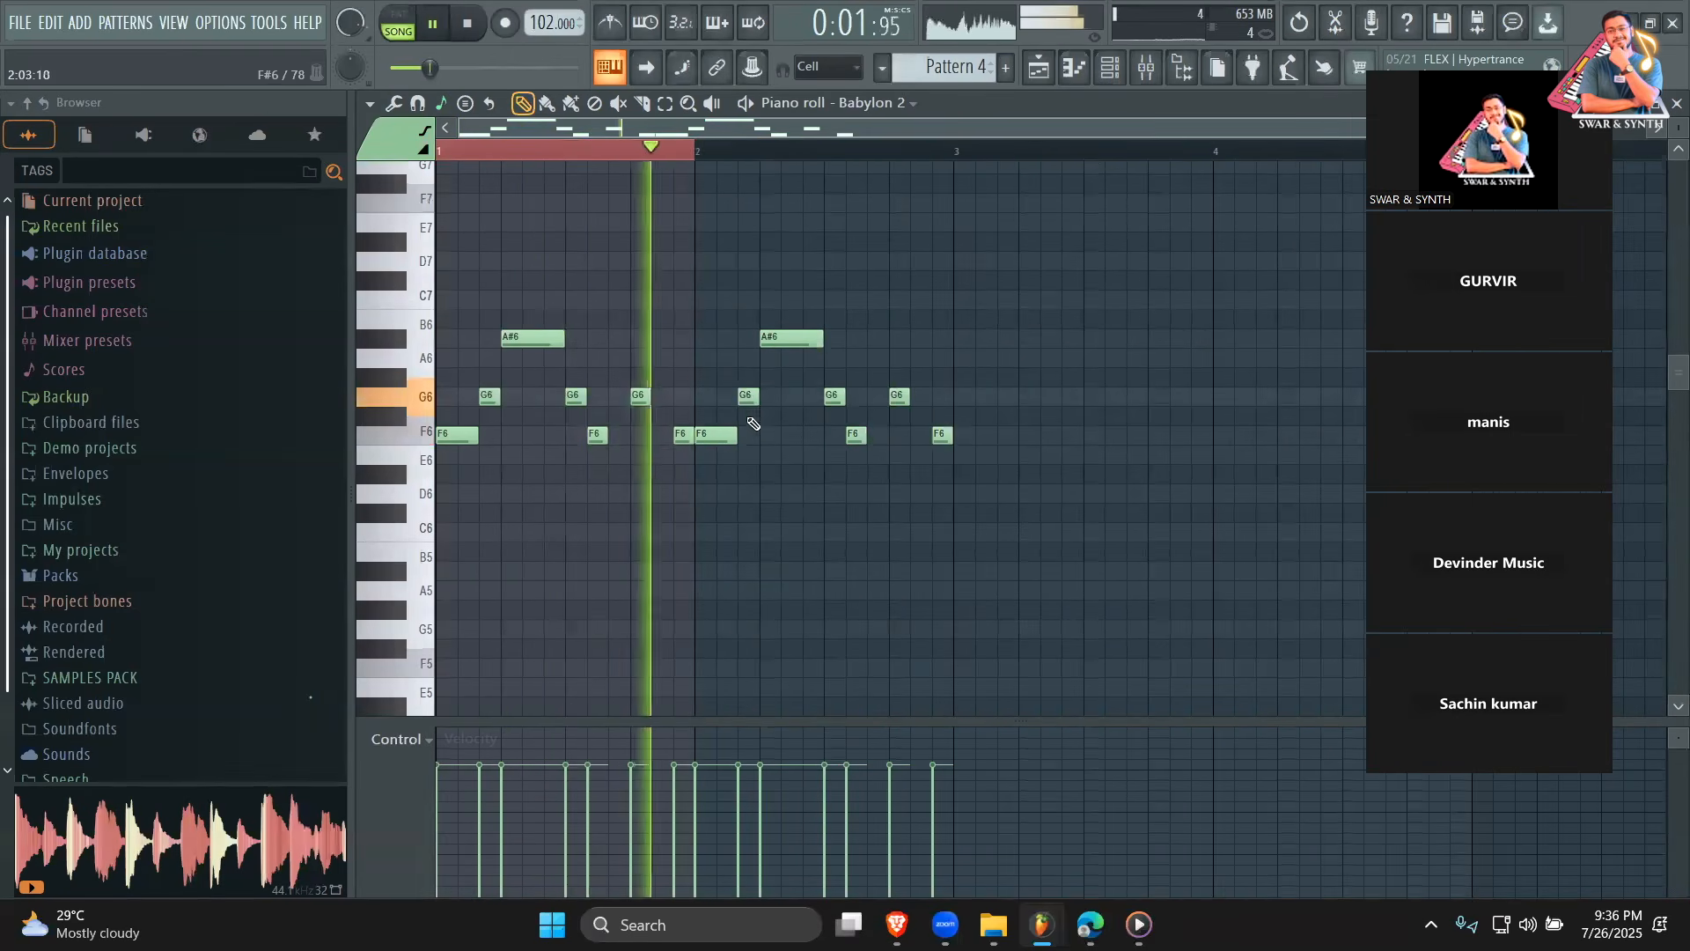
key(space)
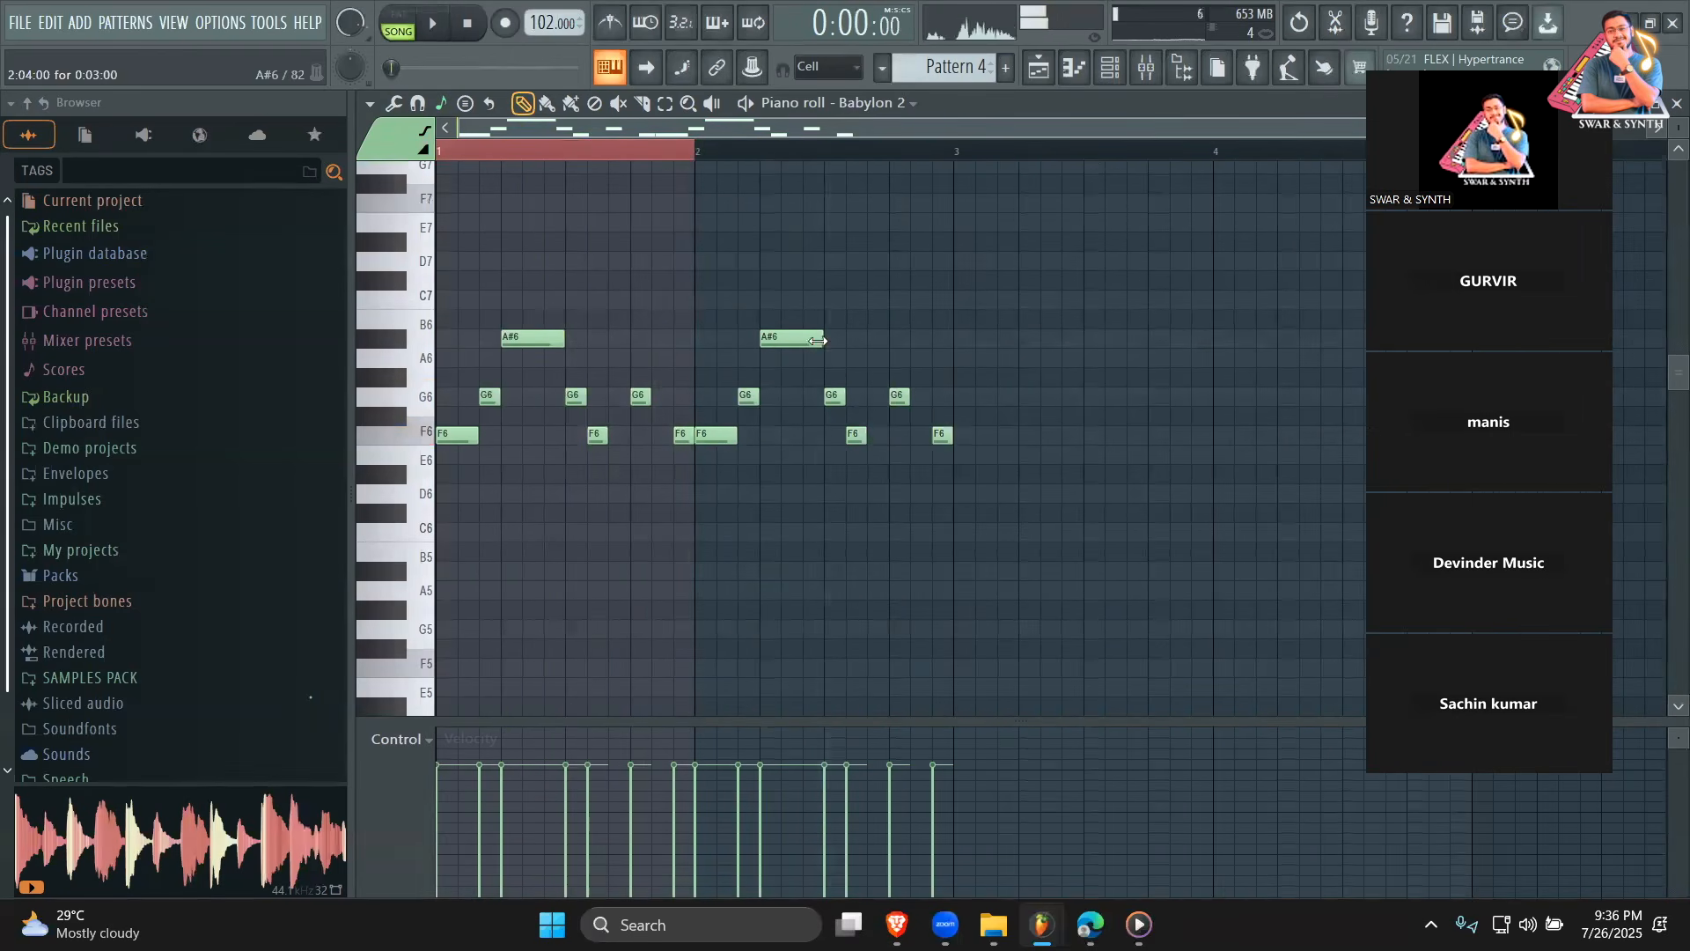
Vary bar 2 by shortening its A#6 to two steps and adding a one-step C7 at step 6 and an A#6 at step 9.
click(822, 300)
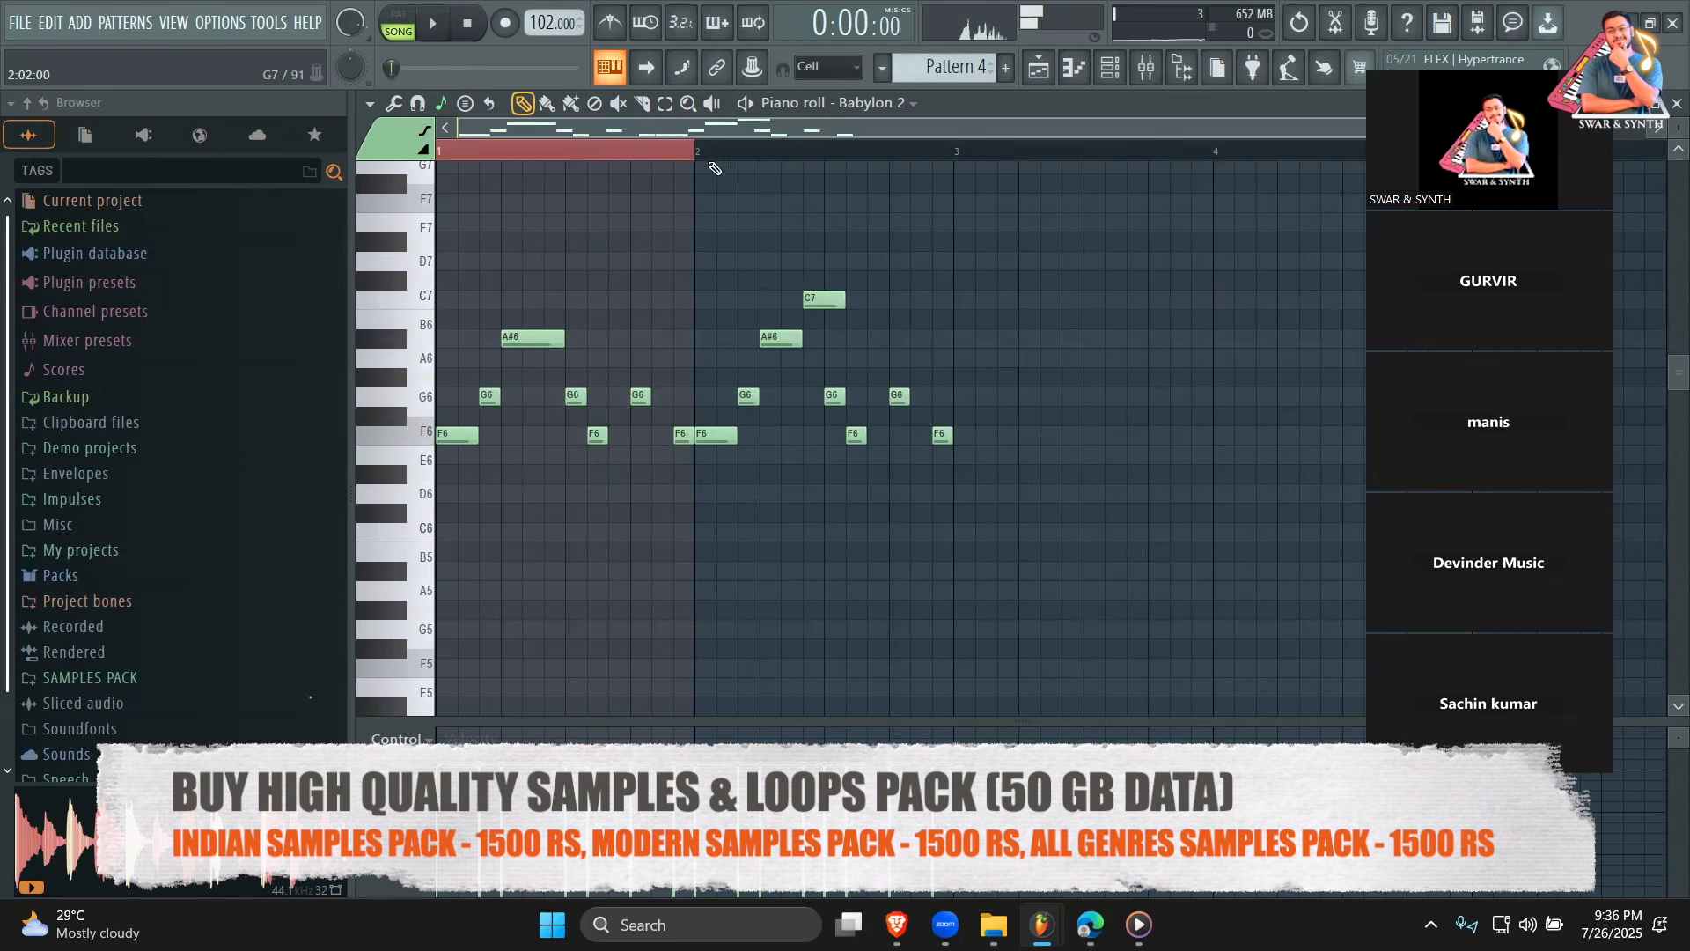
key(space)
drag(844, 299, 823, 300)
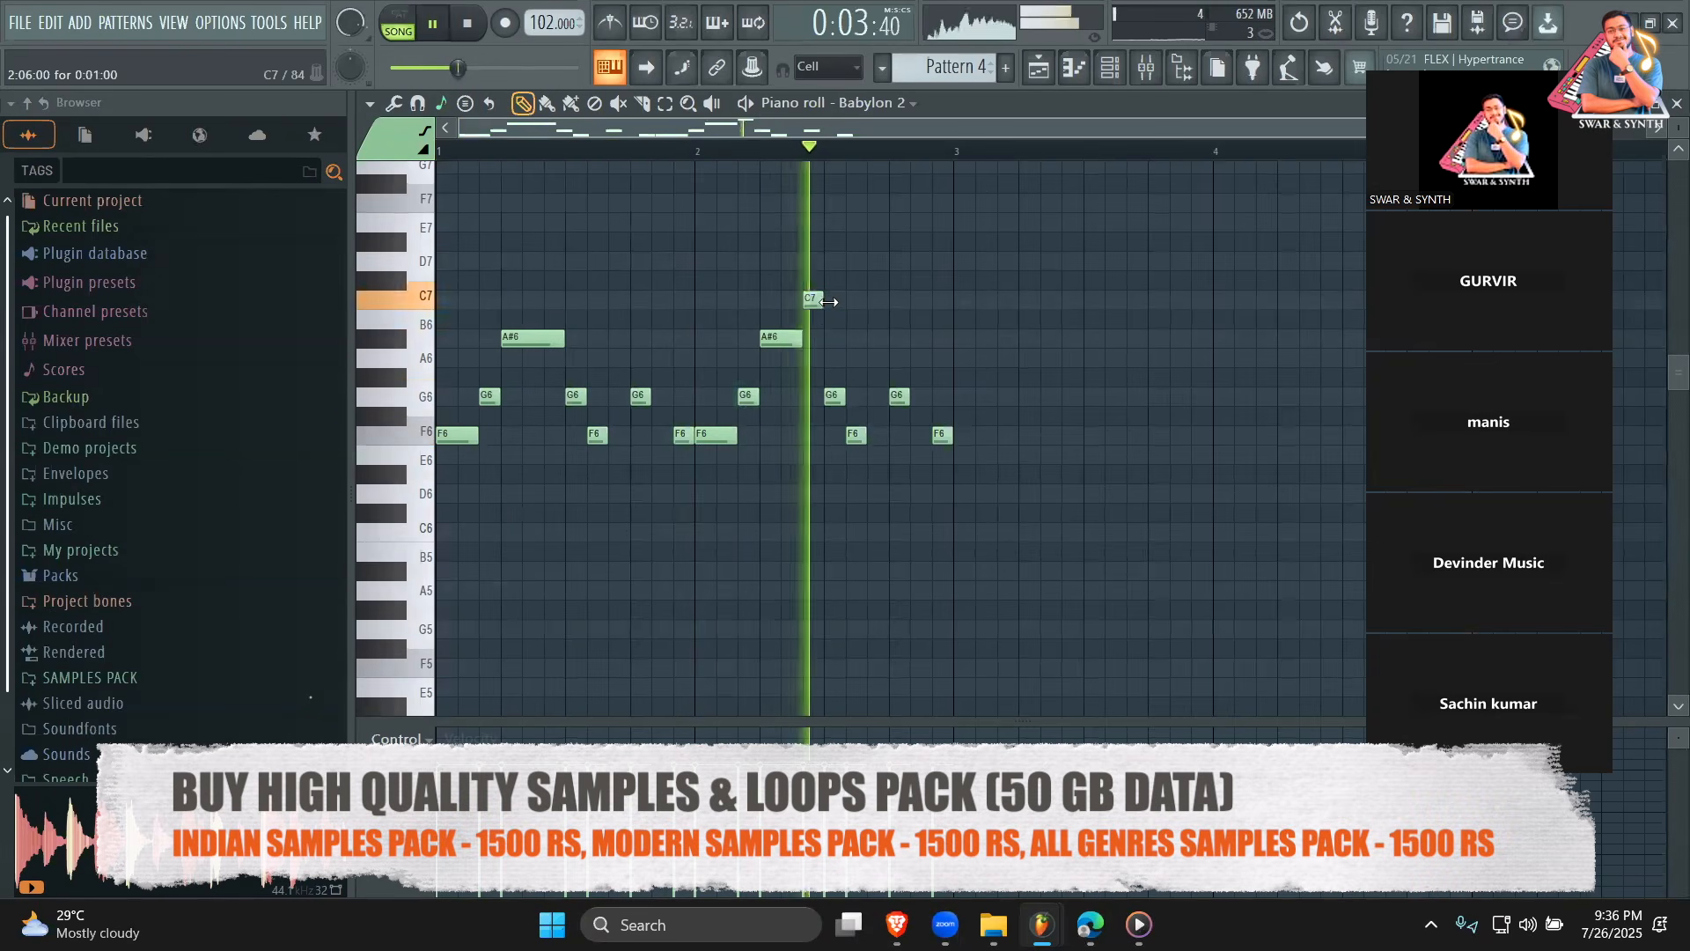
click(876, 338)
key(space)
Place Pattern 4 clips at bars 1 and 3 on Track 3 and play them with the drums and dolak loop.
key(F5)
drag(934, 325, 1212, 324)
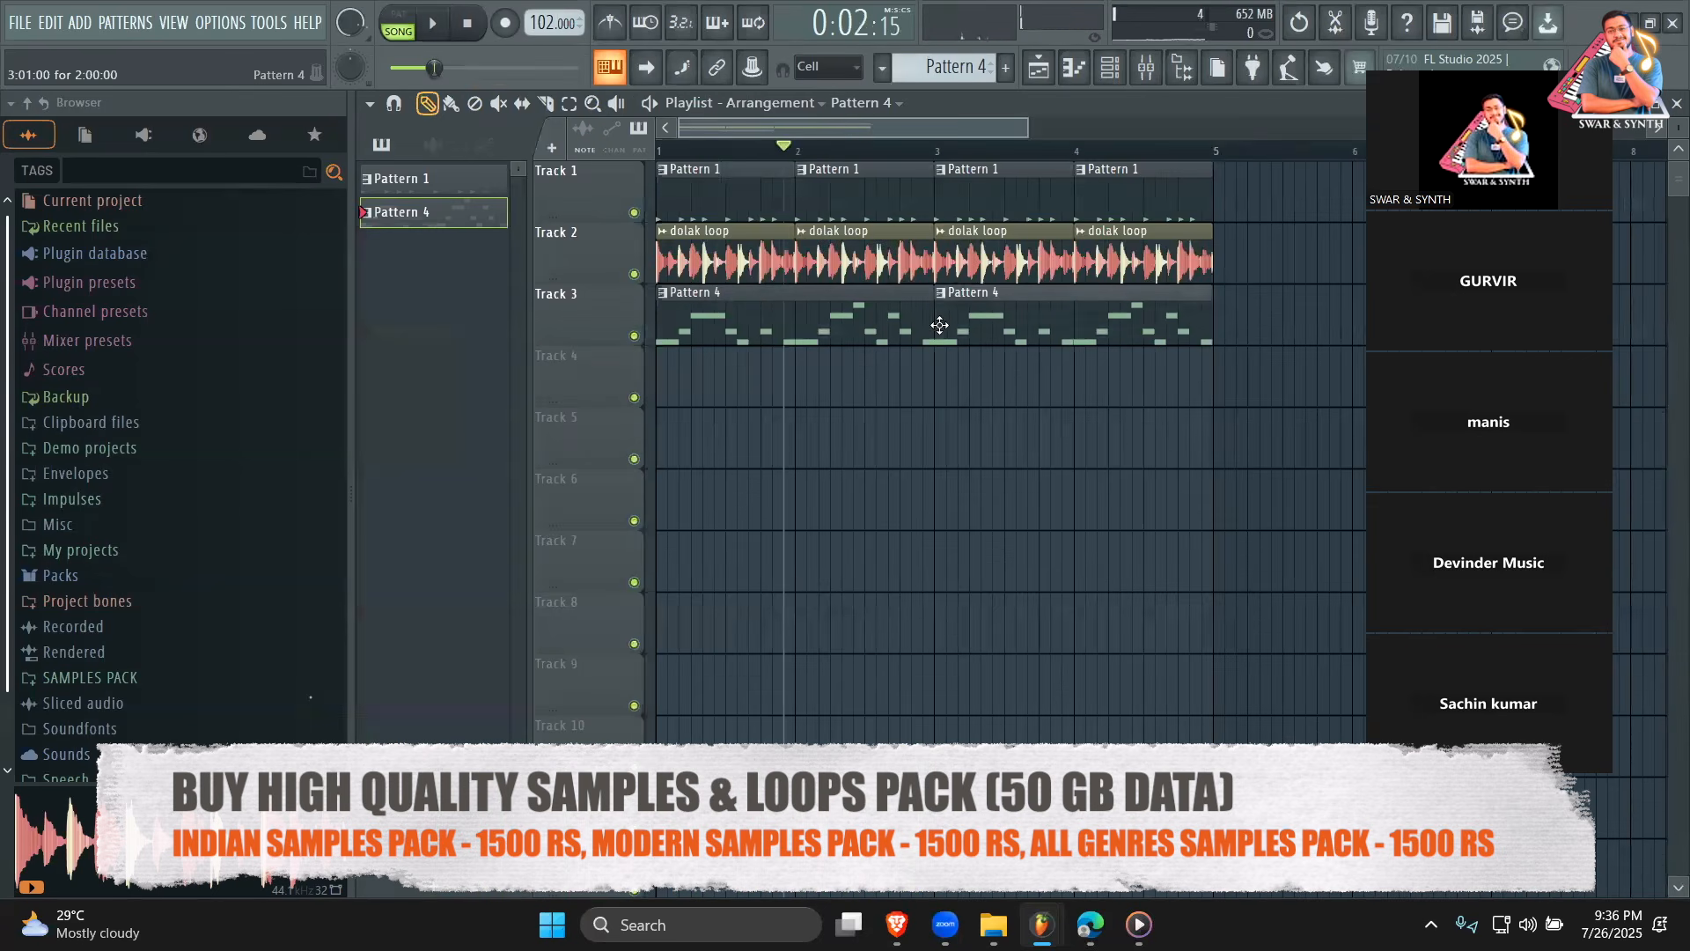
click(748, 169)
key(space)
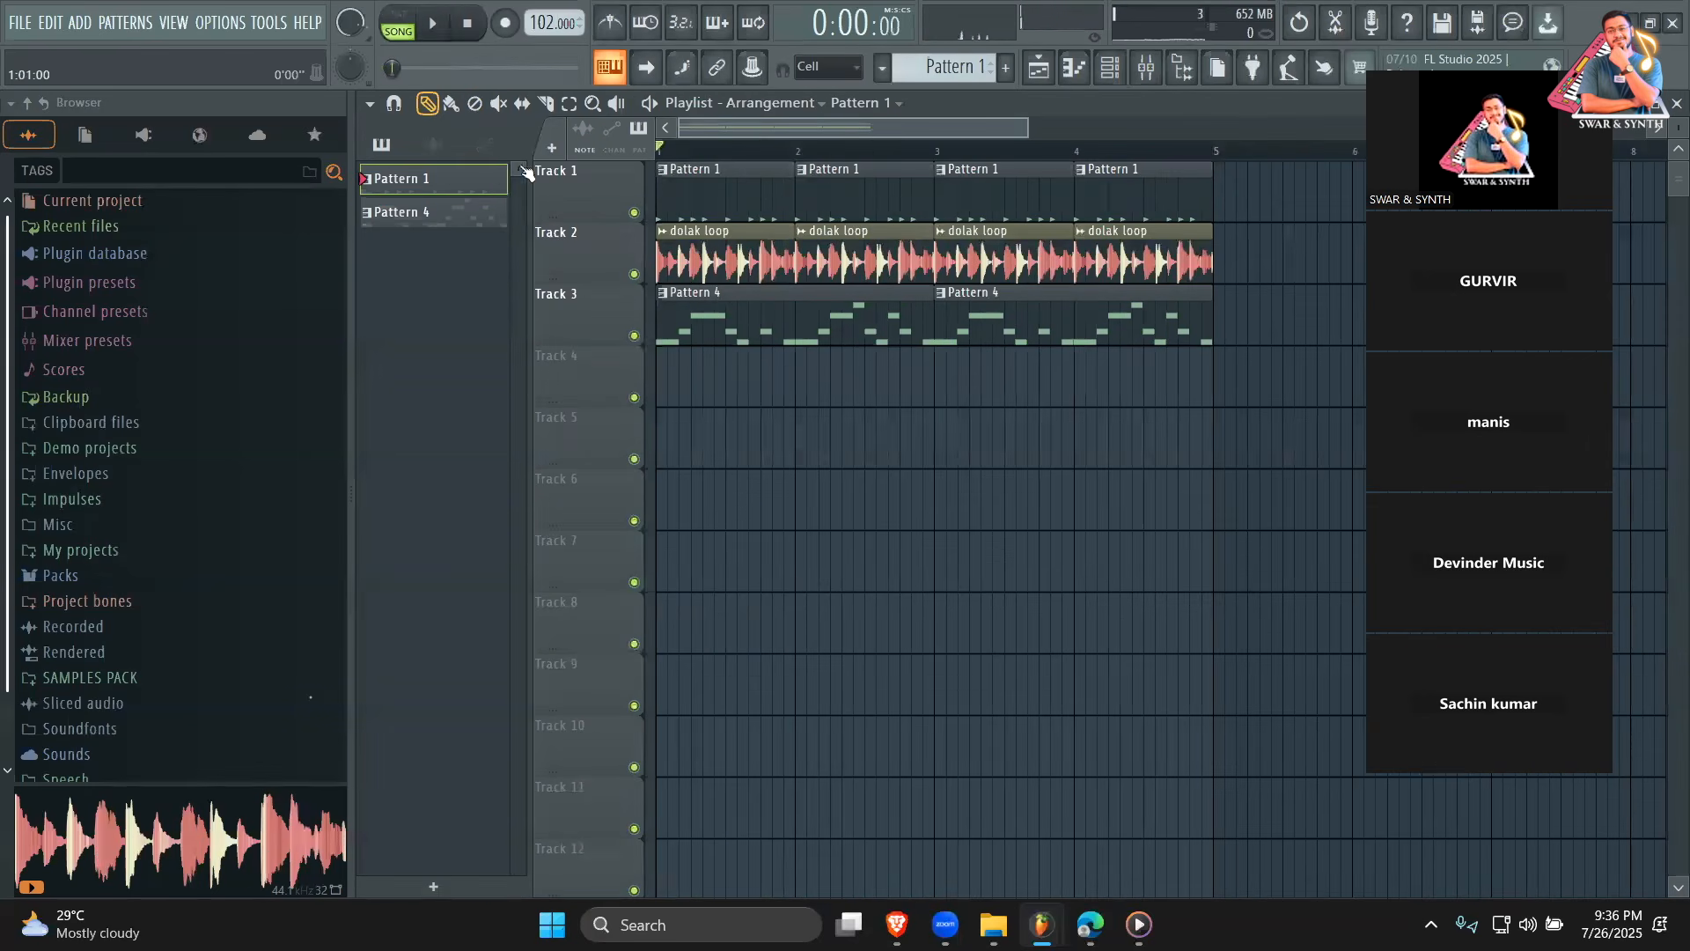
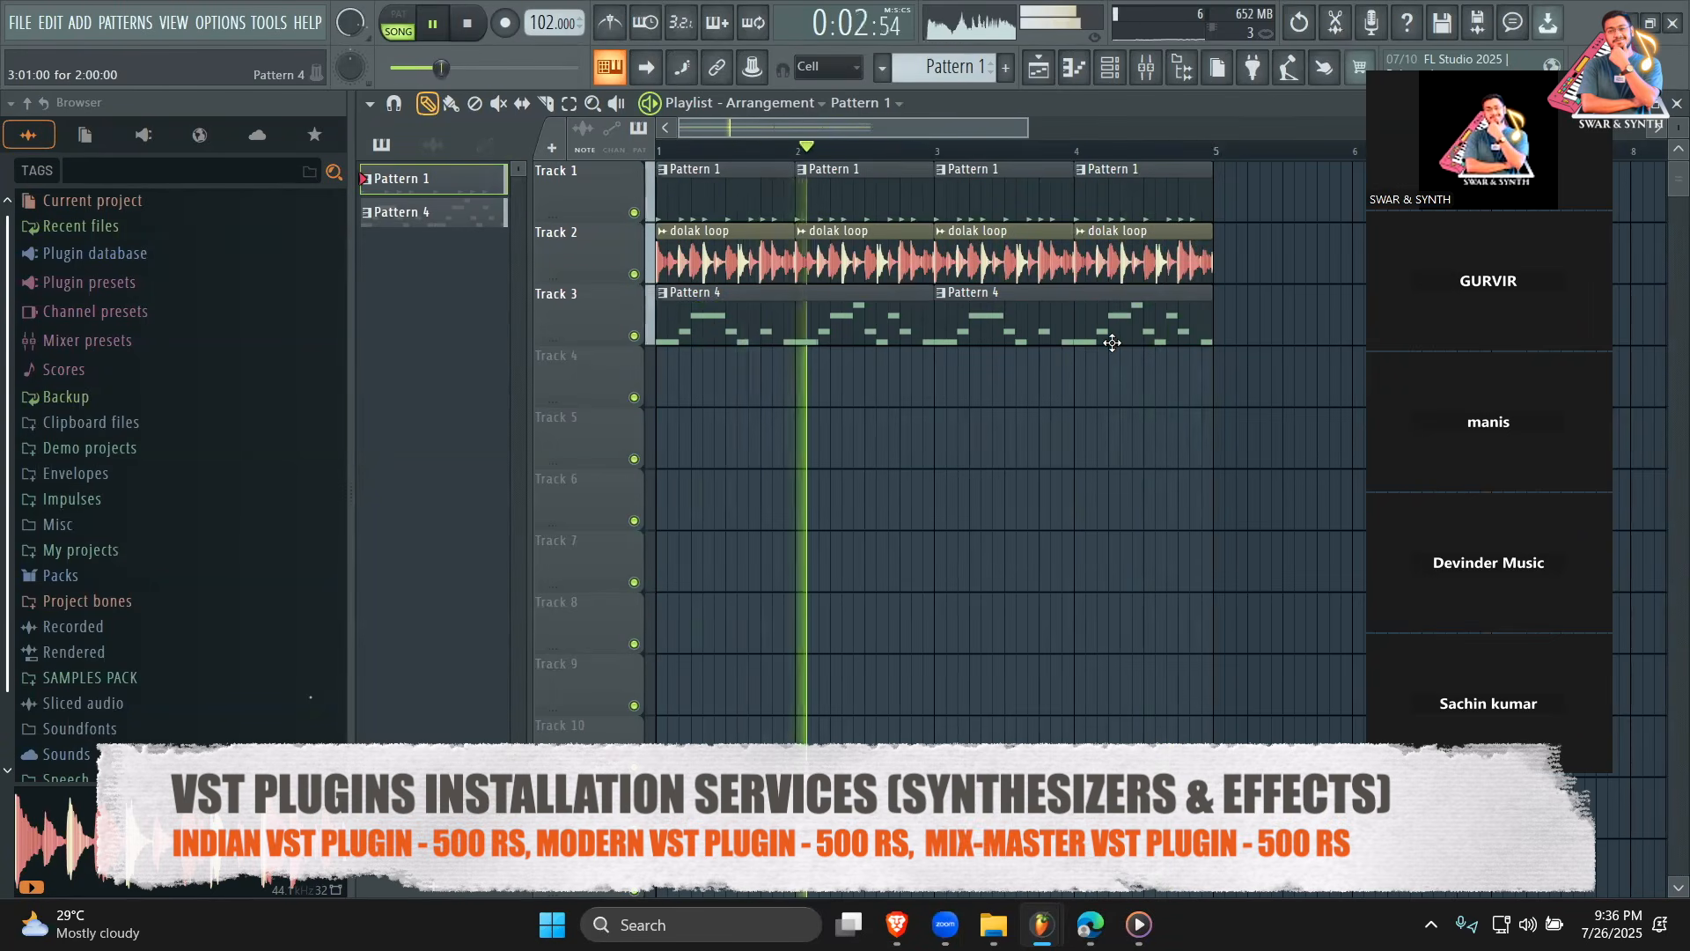
key(space)
Delete the Pattern 4 clips on Track 3 and all dolak loop clips on Track 2.
right_click(1130, 344)
right_click(793, 325)
right_click(722, 255)
right_click(862, 255)
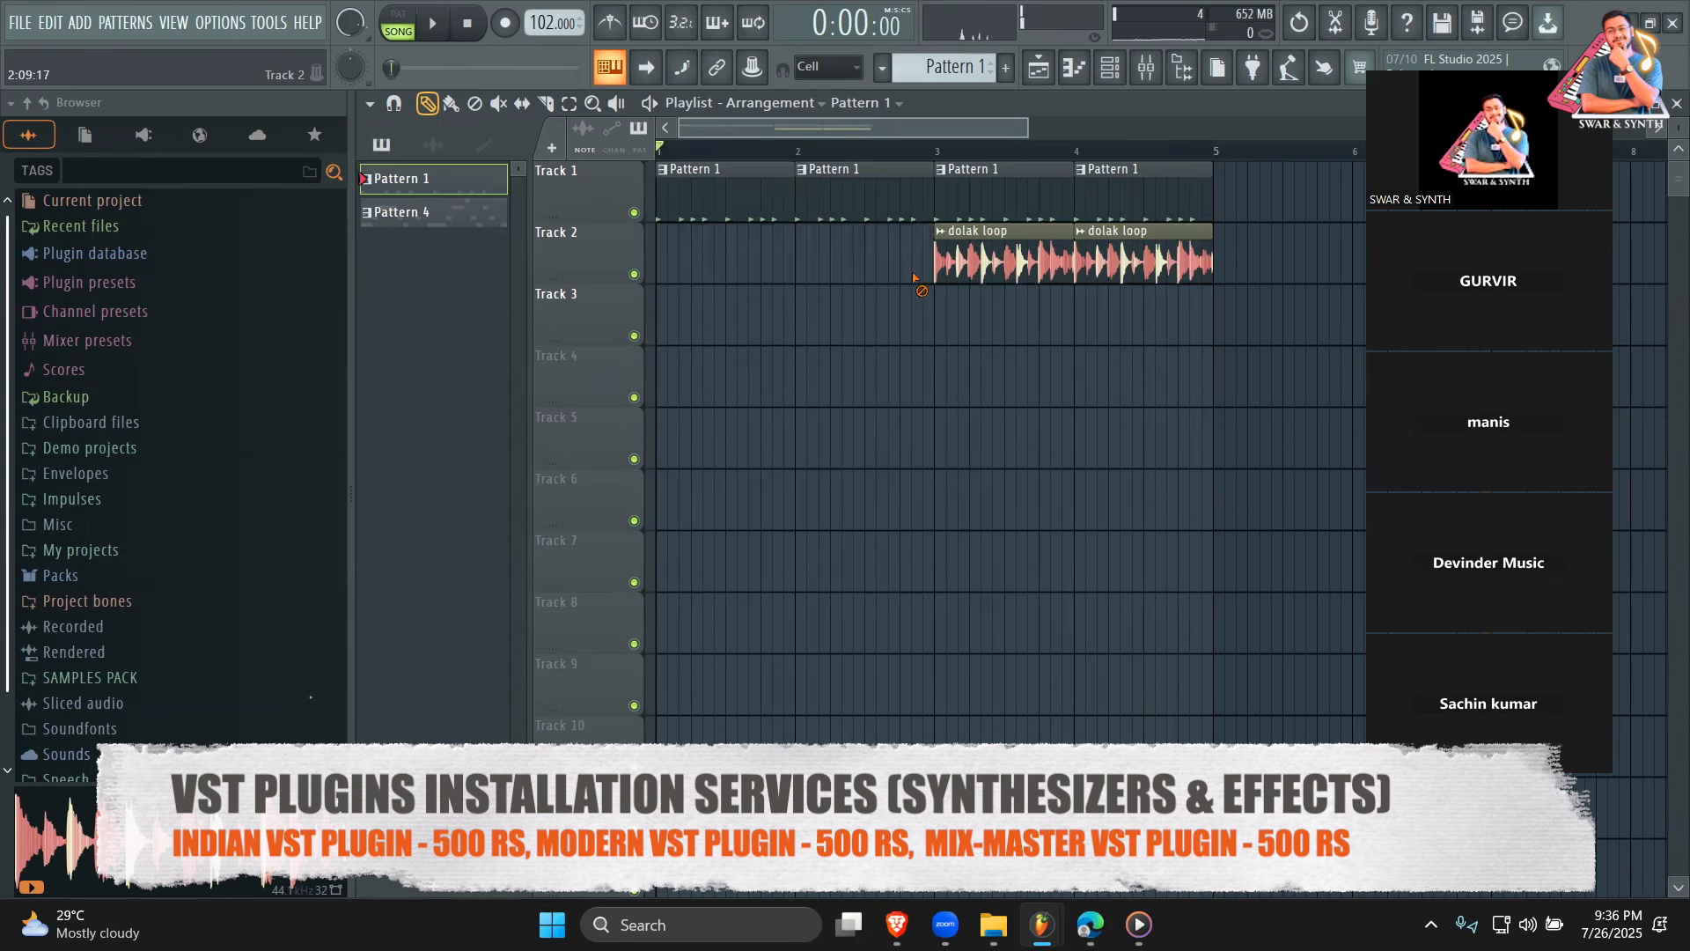
right_click(1003, 255)
right_click(1144, 255)
click(220, 22)
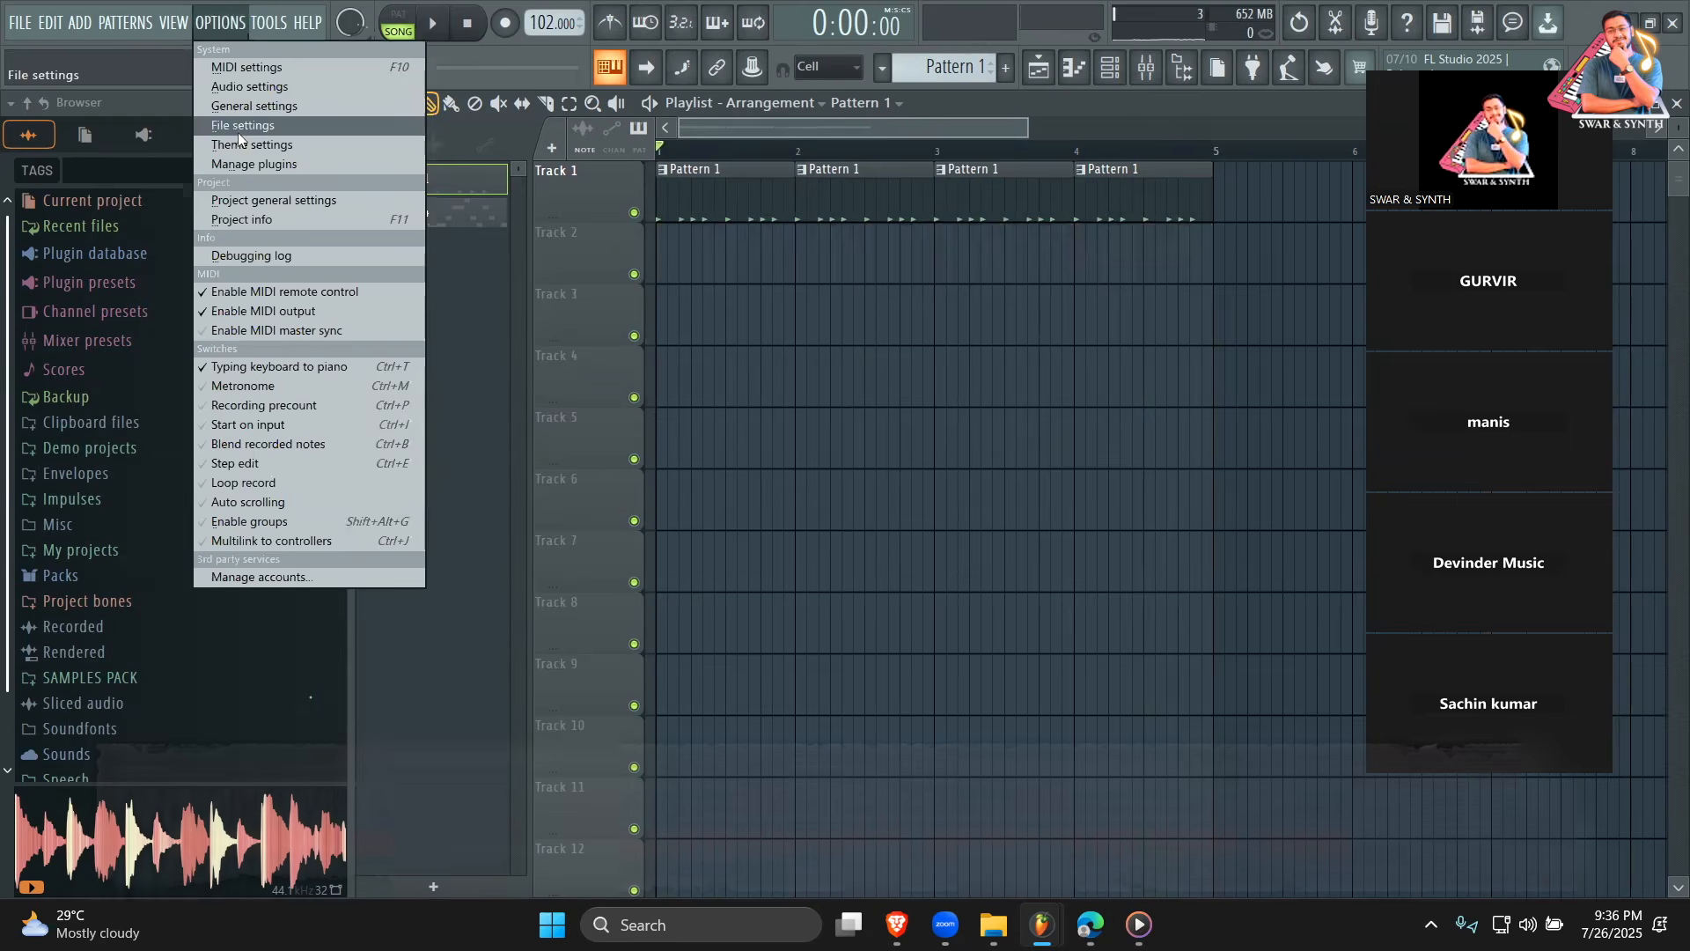
click(241, 162)
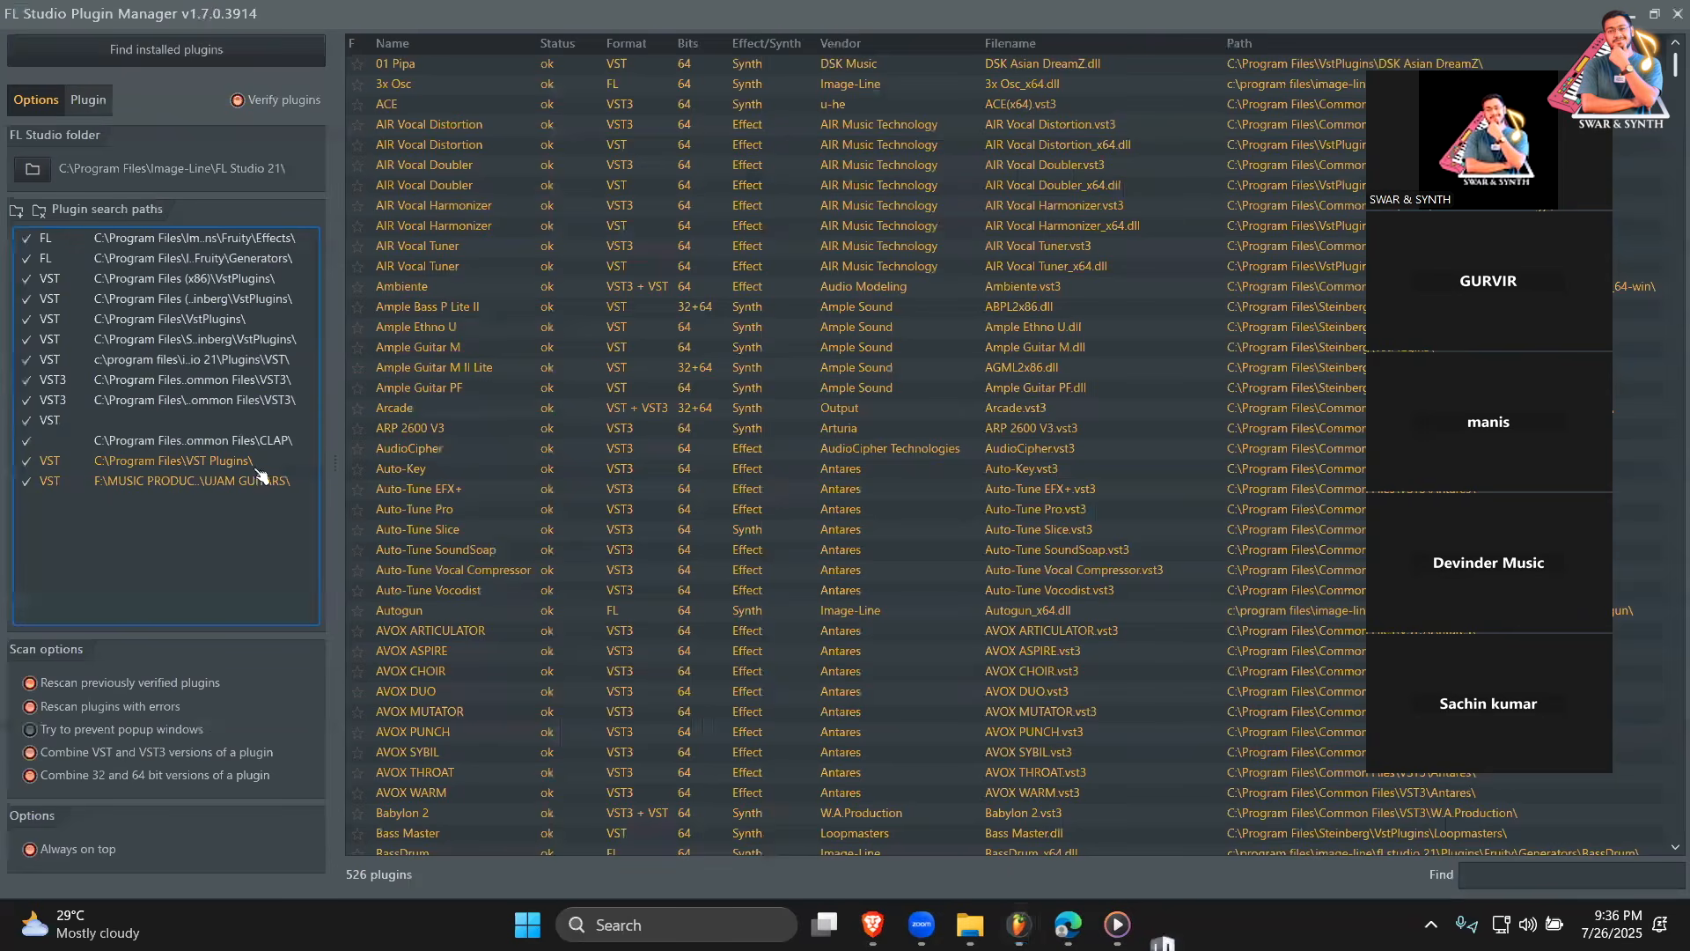
click(1677, 14)
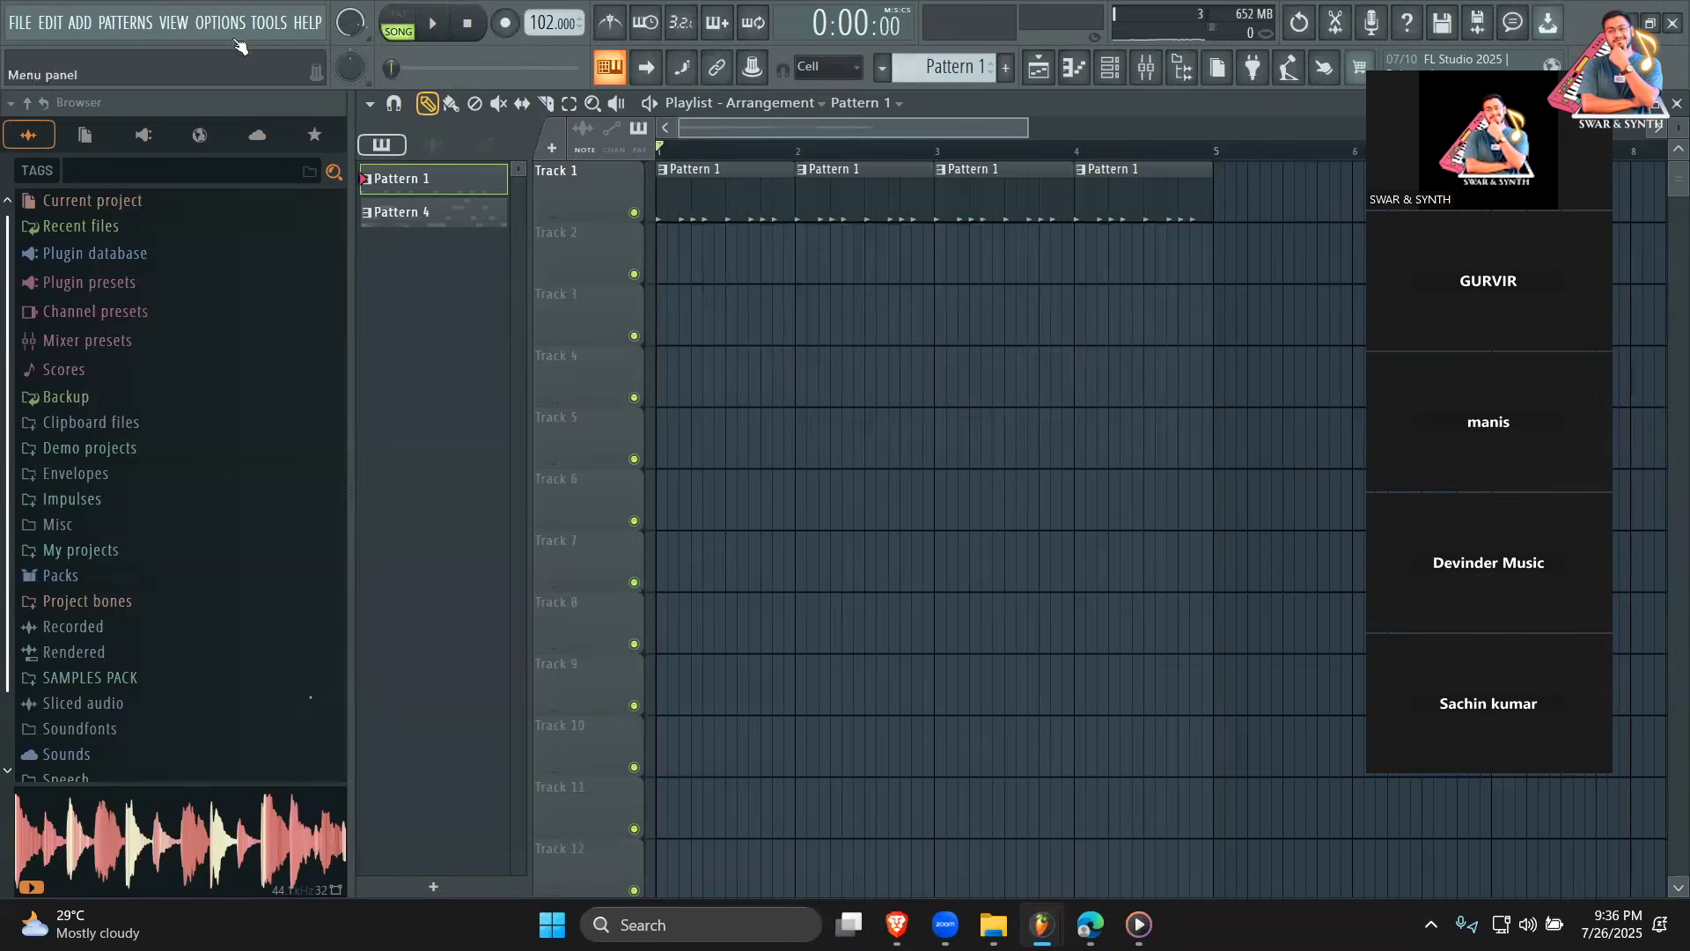
Set the project's time settings to 4 beats per bar and 4 steps per beat, and close the settings.
click(220, 22)
click(247, 87)
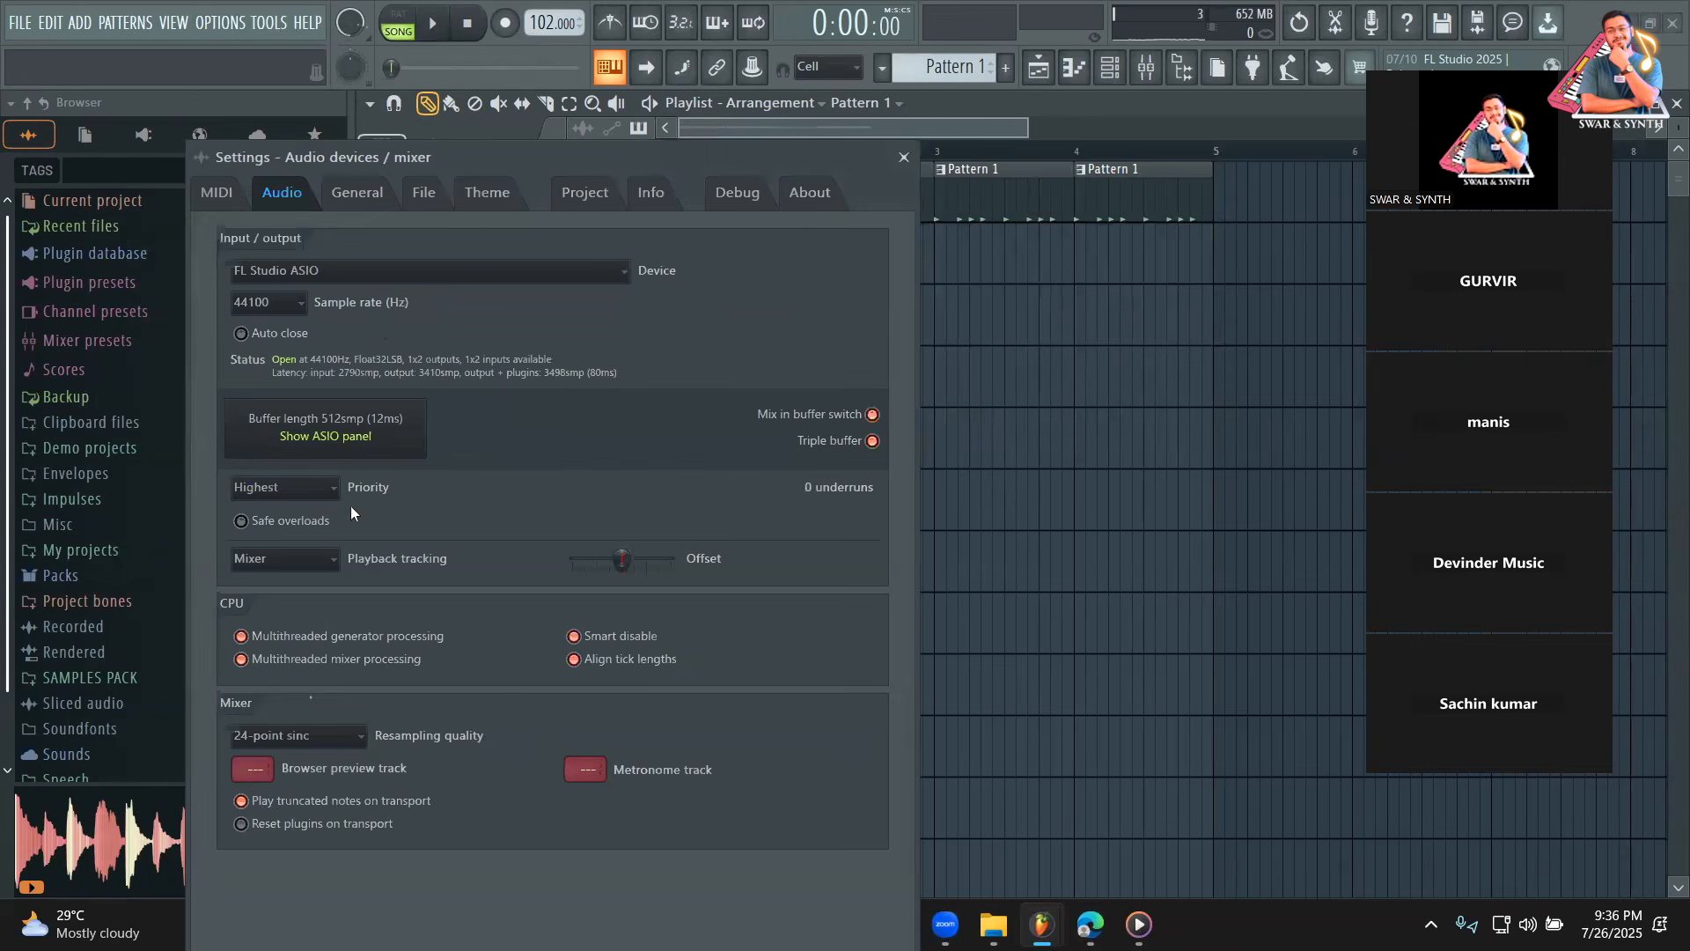
click(588, 197)
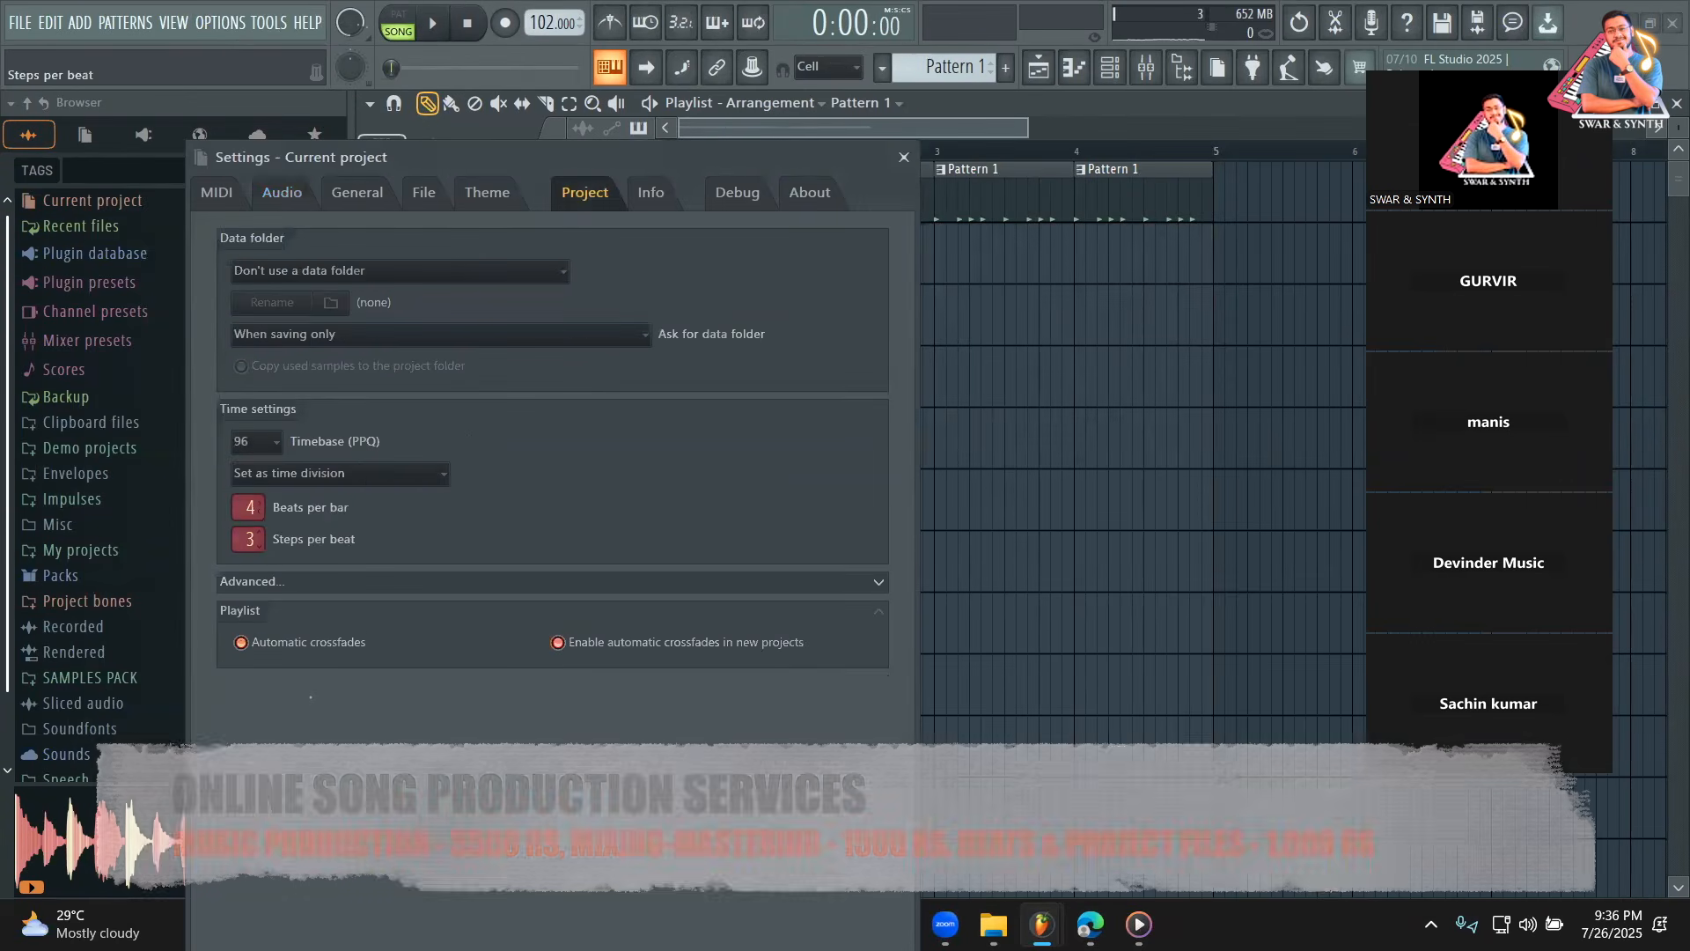
click(904, 158)
Reprogram Pattern 1 with 808 Kick on steps 1, 5, 9 and 13 and 808 Clap on steps 5 and 13, and play it.
drag(940, 129, 973, 129)
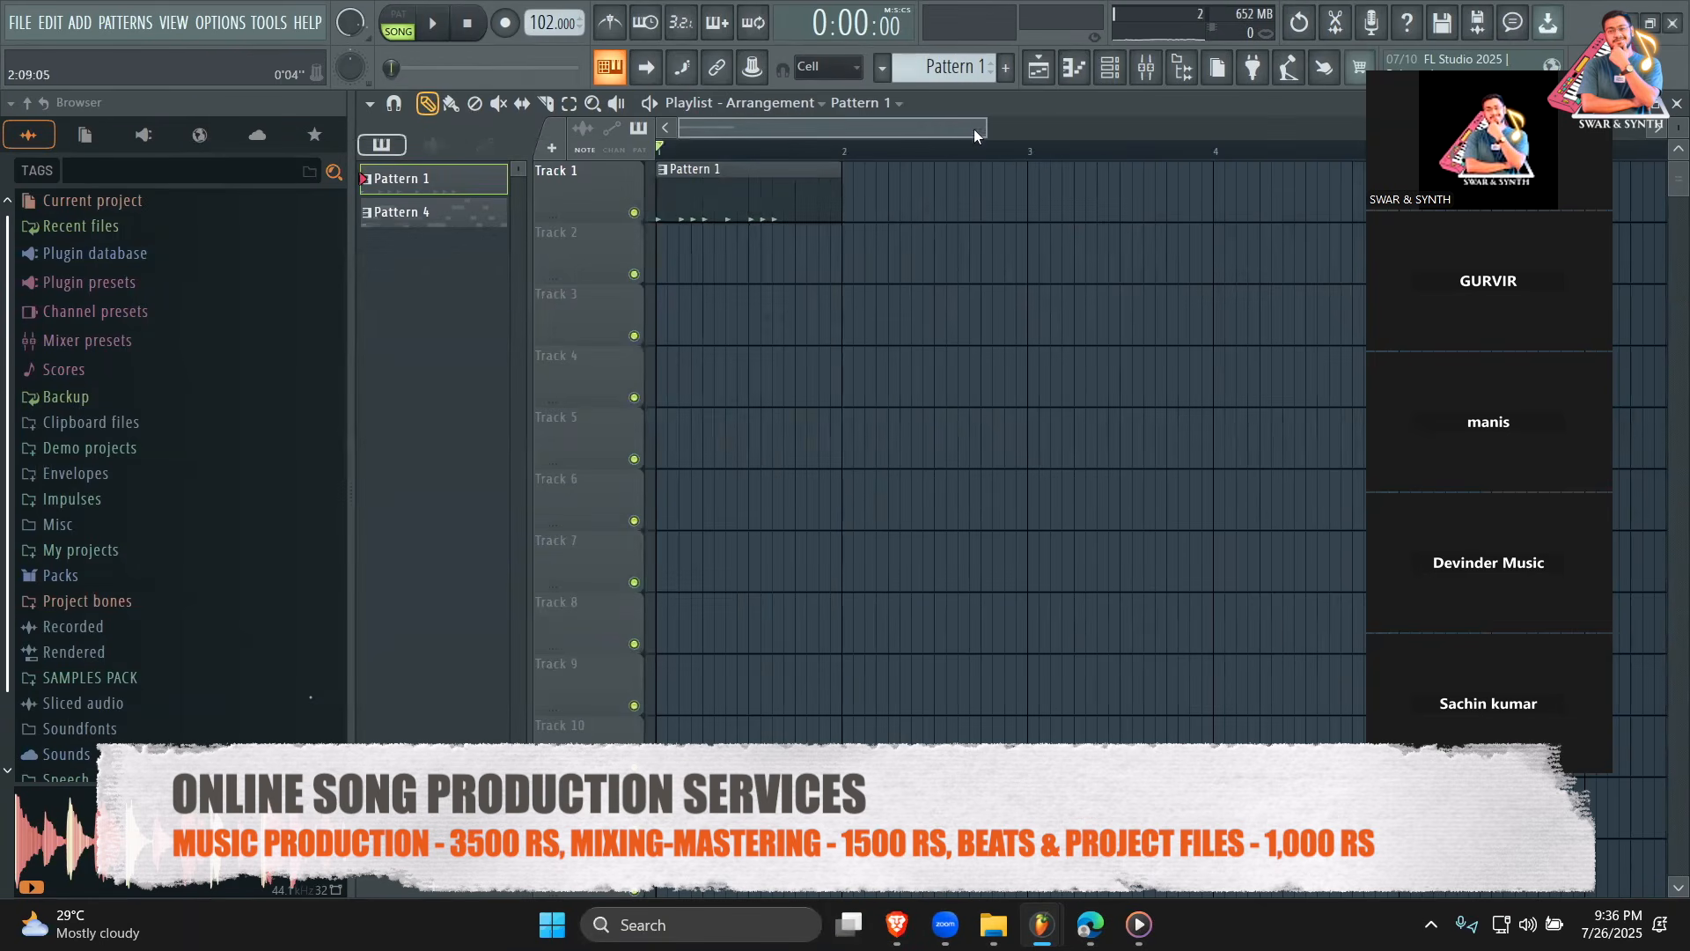
key(F6)
click(1323, 108)
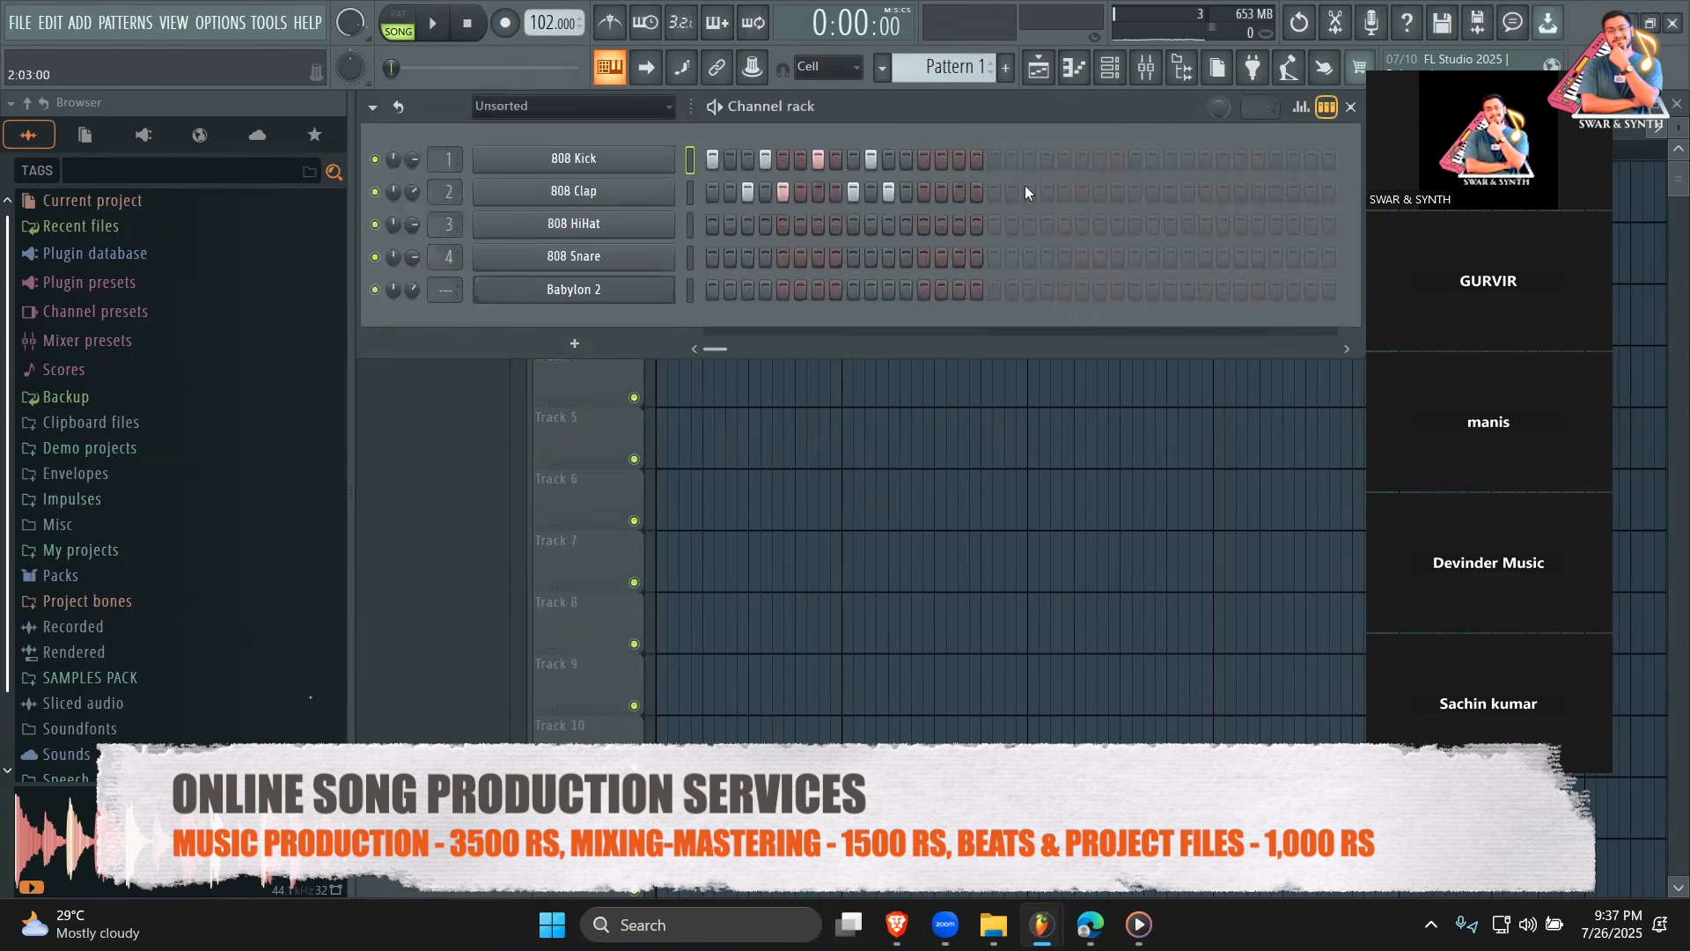
click(782, 161)
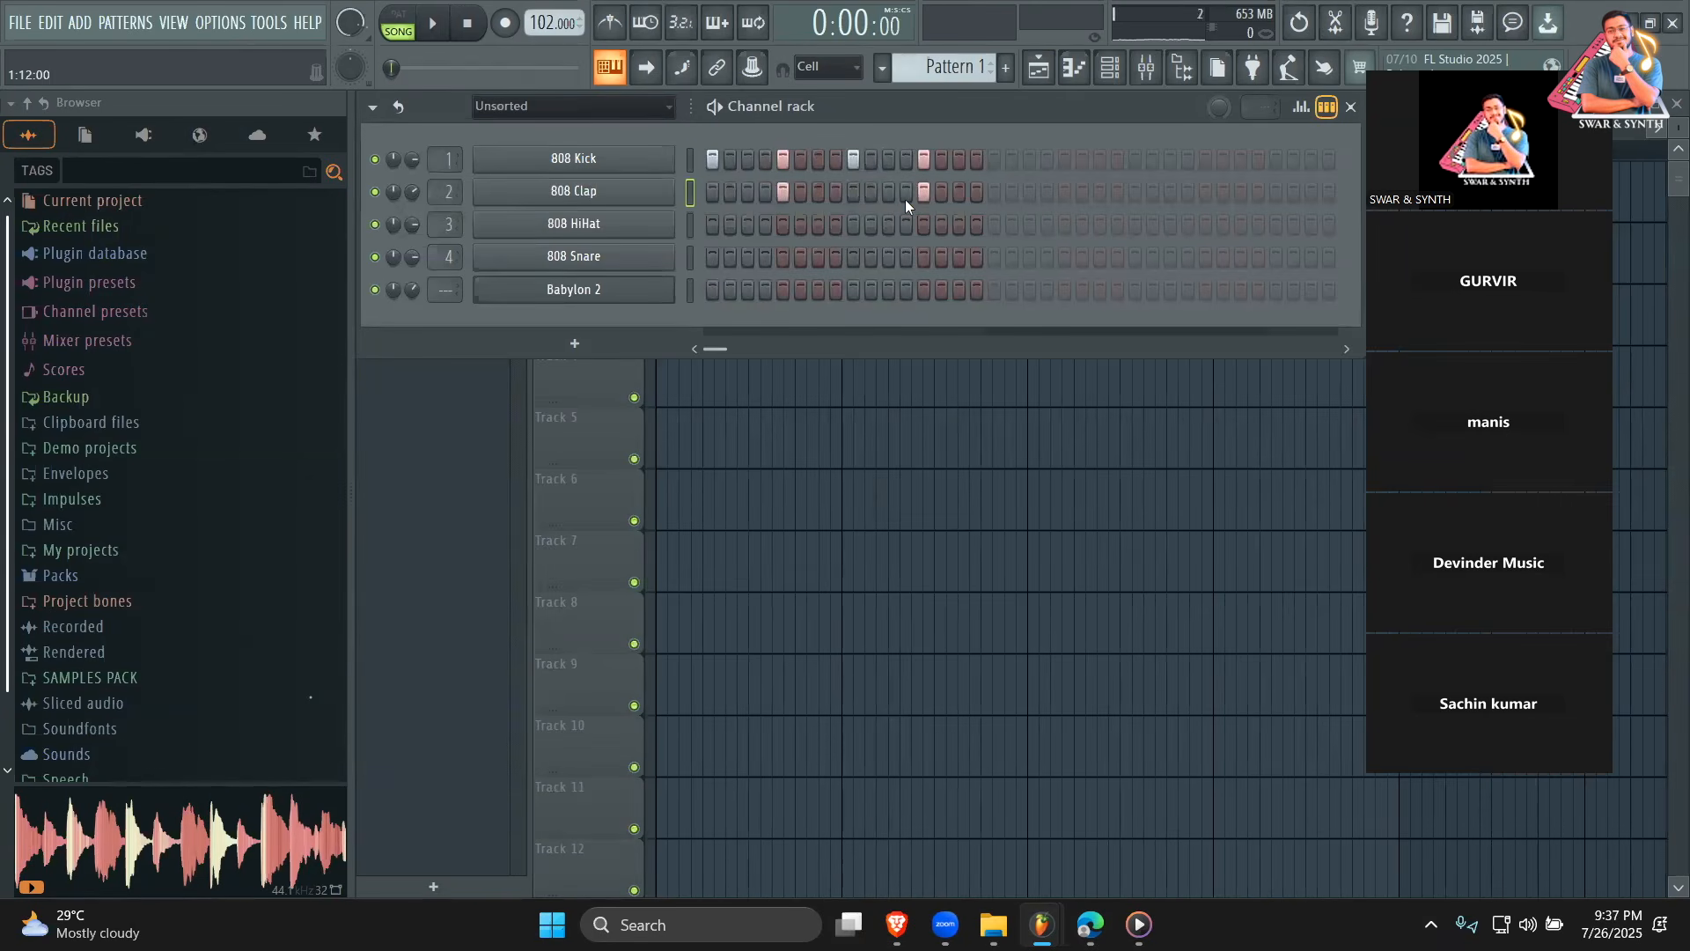
key(F6)
key(space)
key(space)
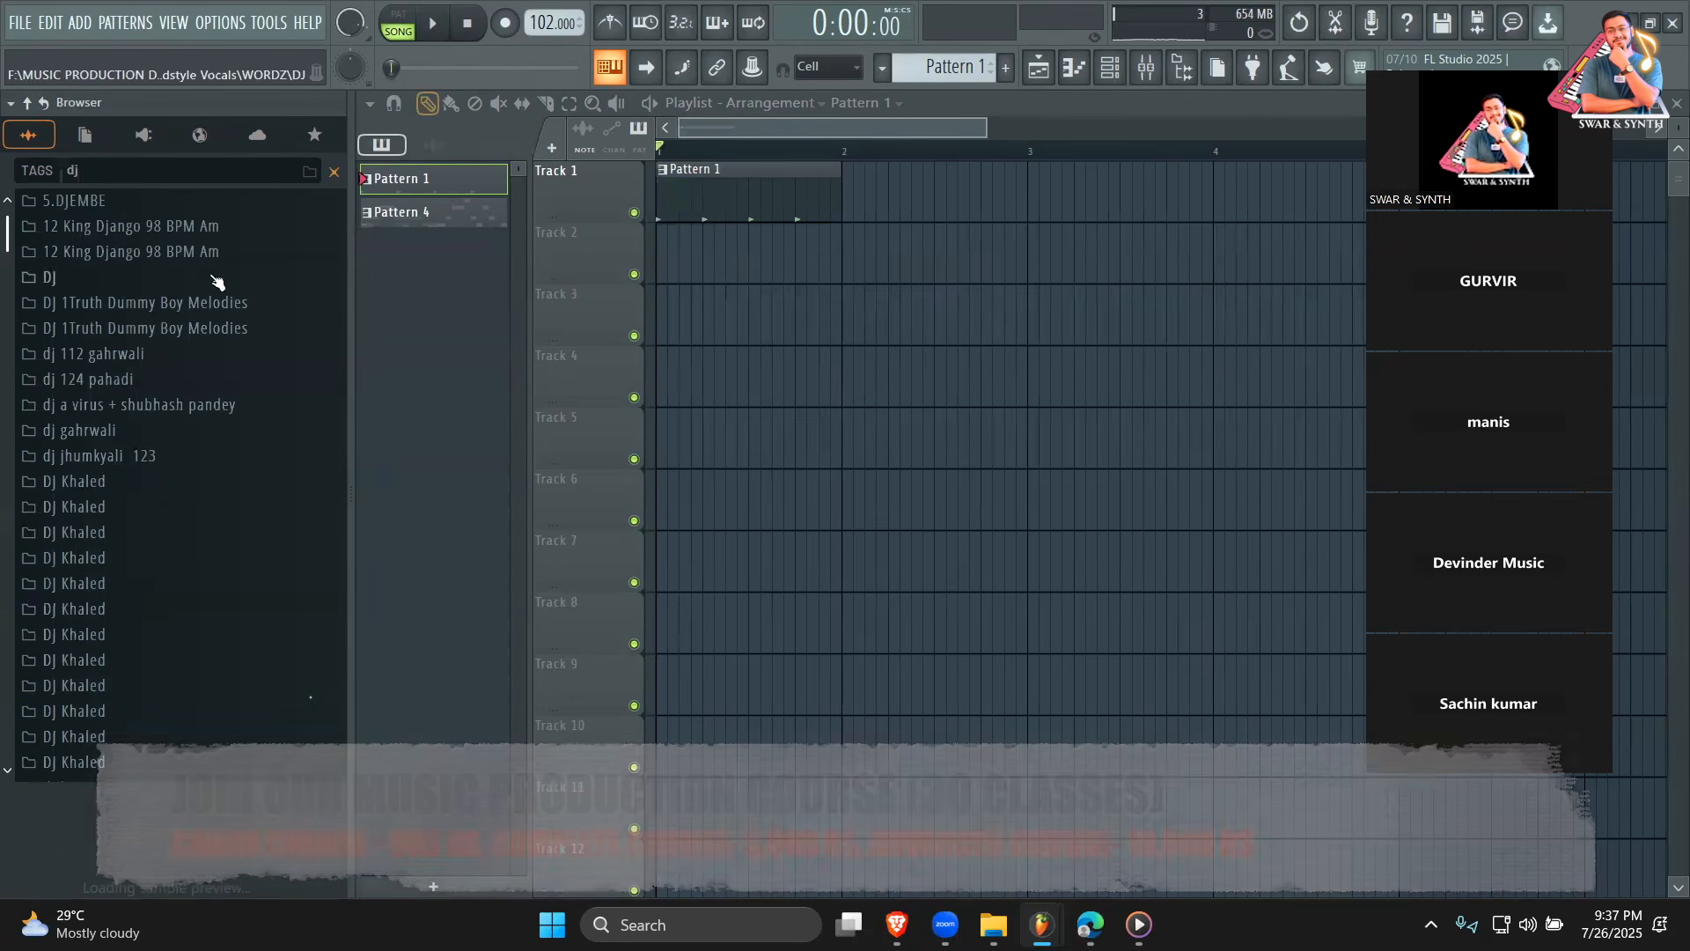
Search the sample browser for "dj", look through the results and preview the beat dj sample.
scroll(150, 377, down, 10)
scroll(110, 378, down, 15)
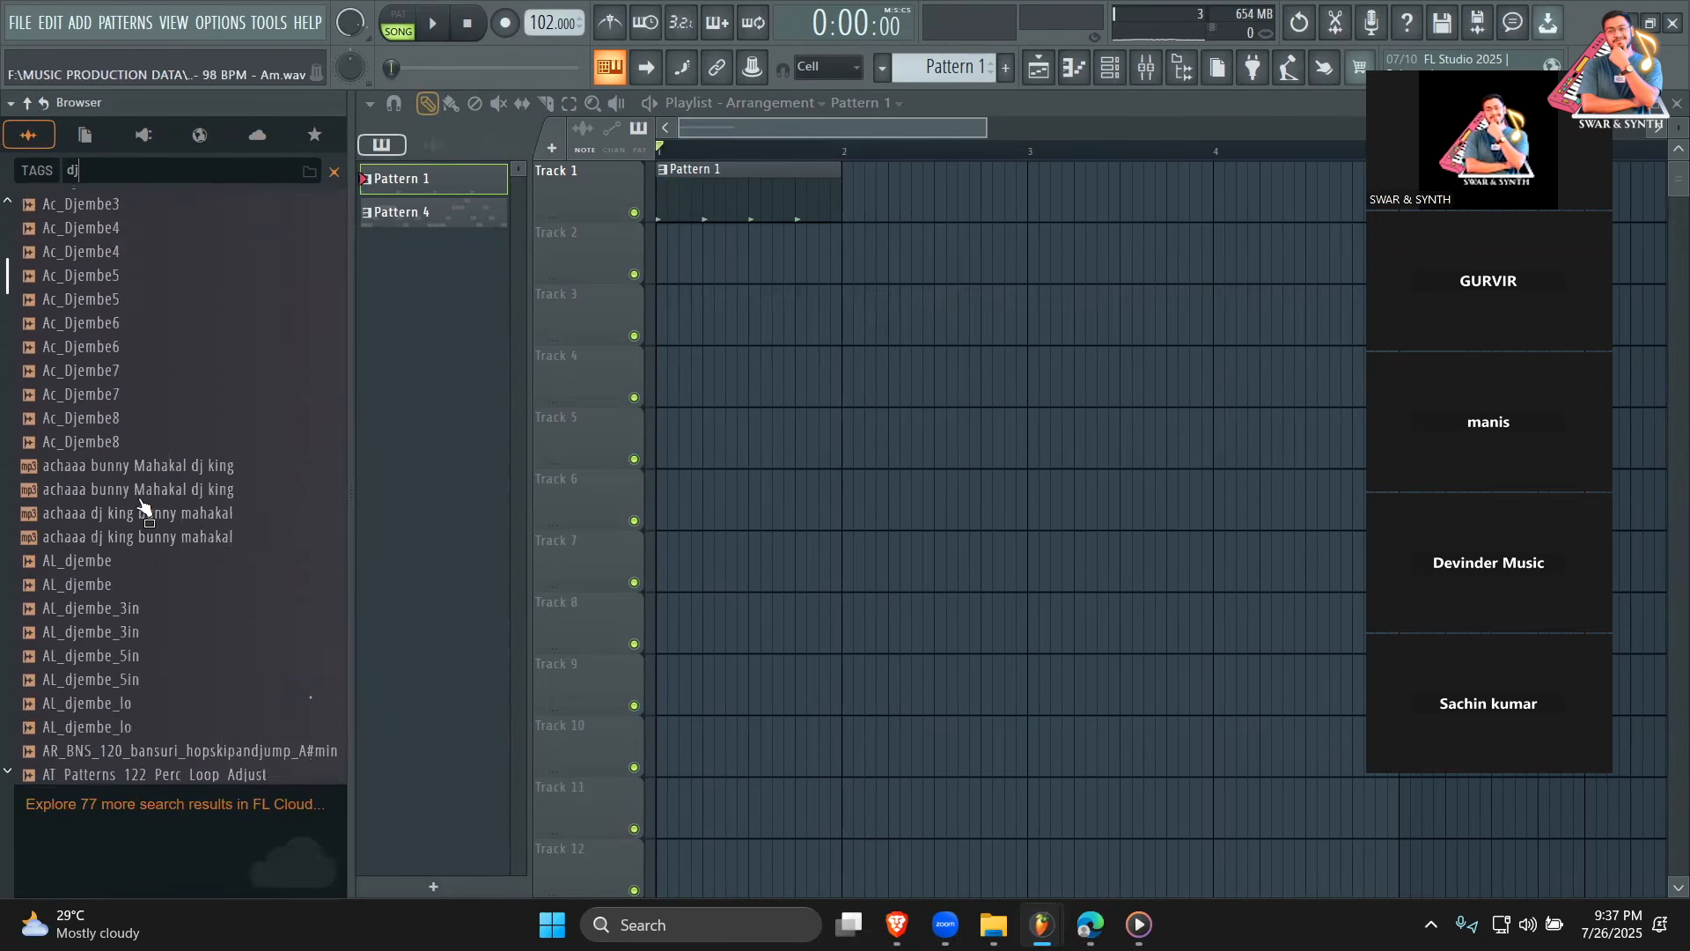
scroll(144, 501, up, 4)
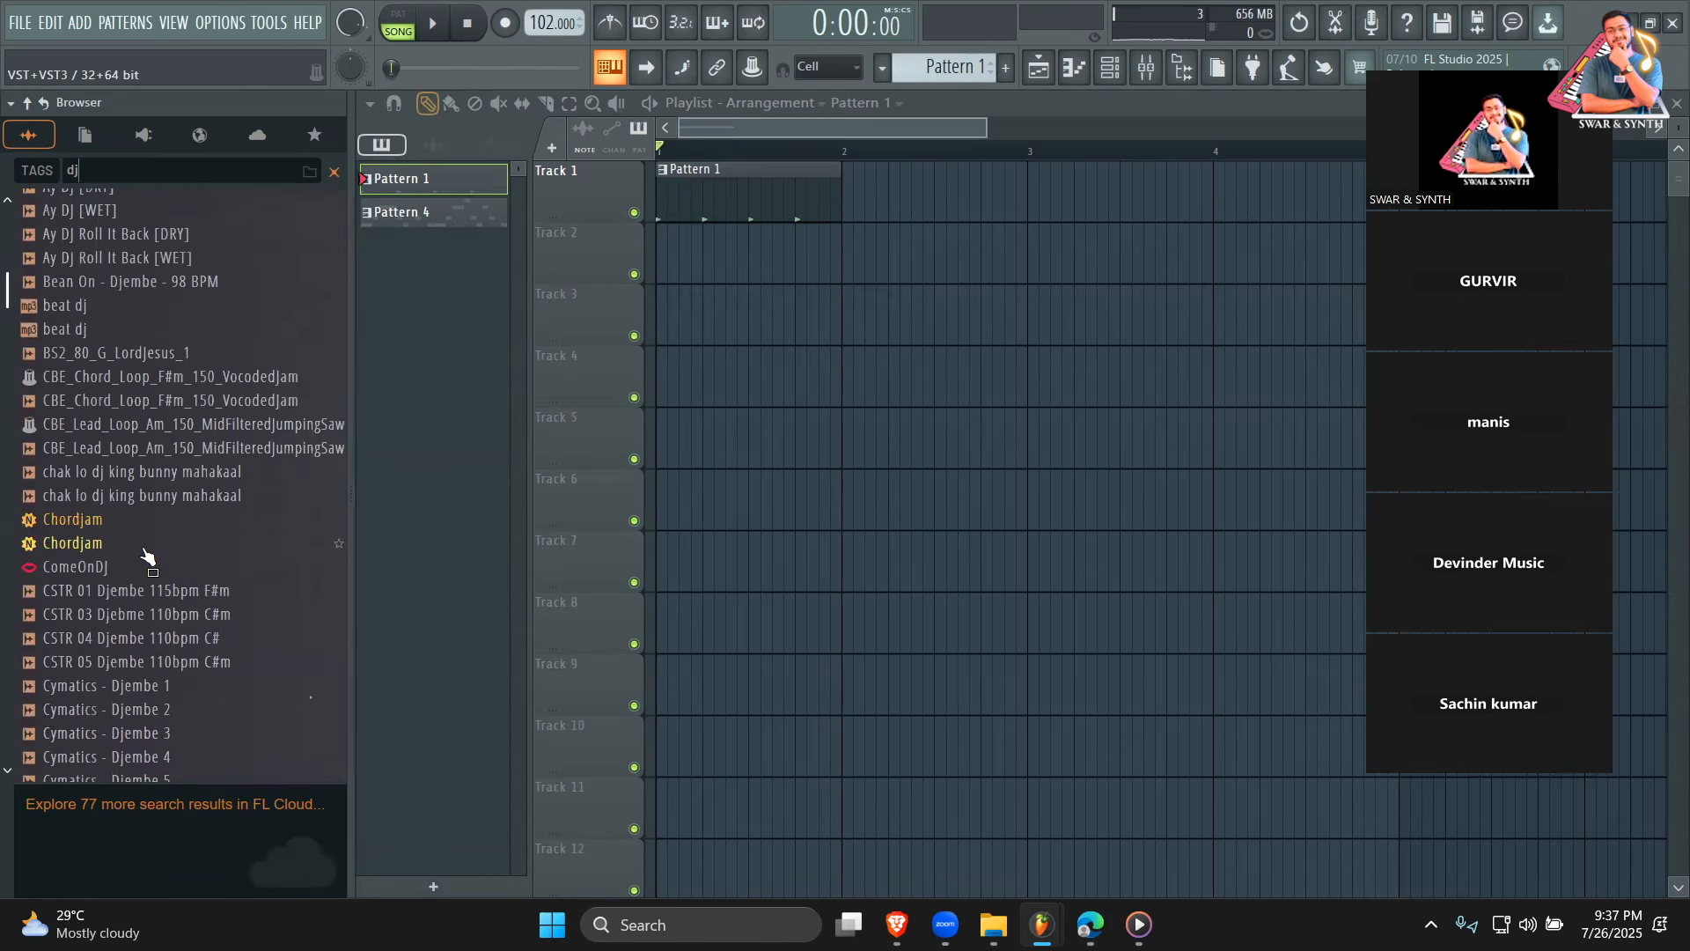
click(99, 330)
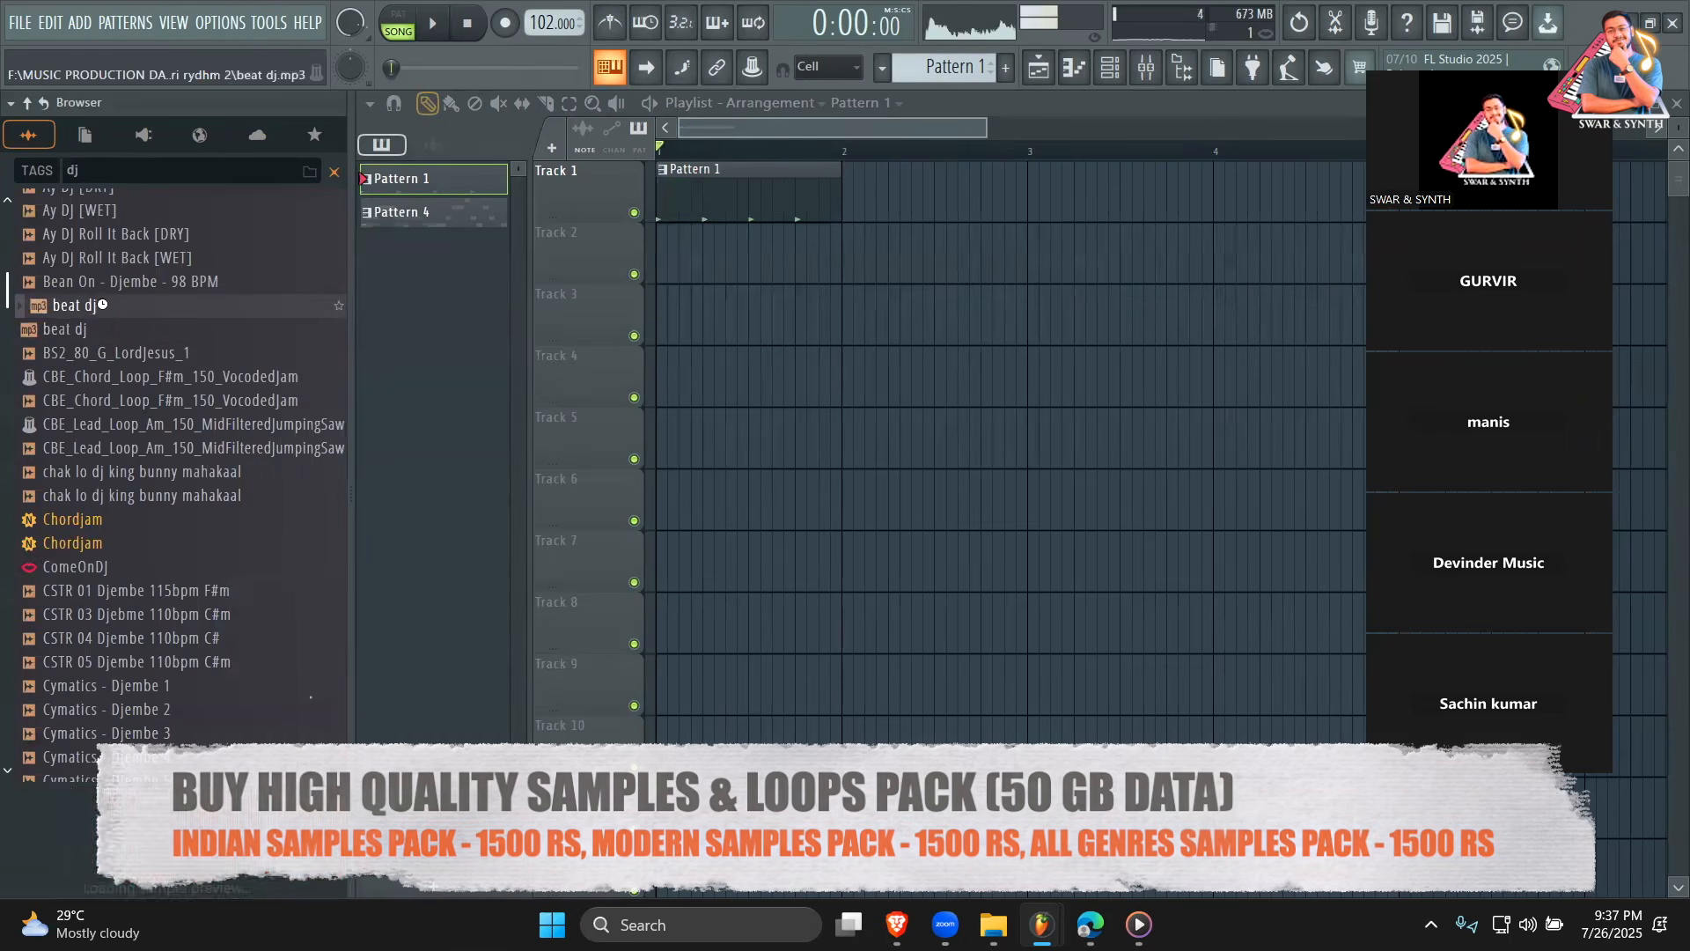
scroll(152, 509, down, 12)
scroll(151, 509, down, 10)
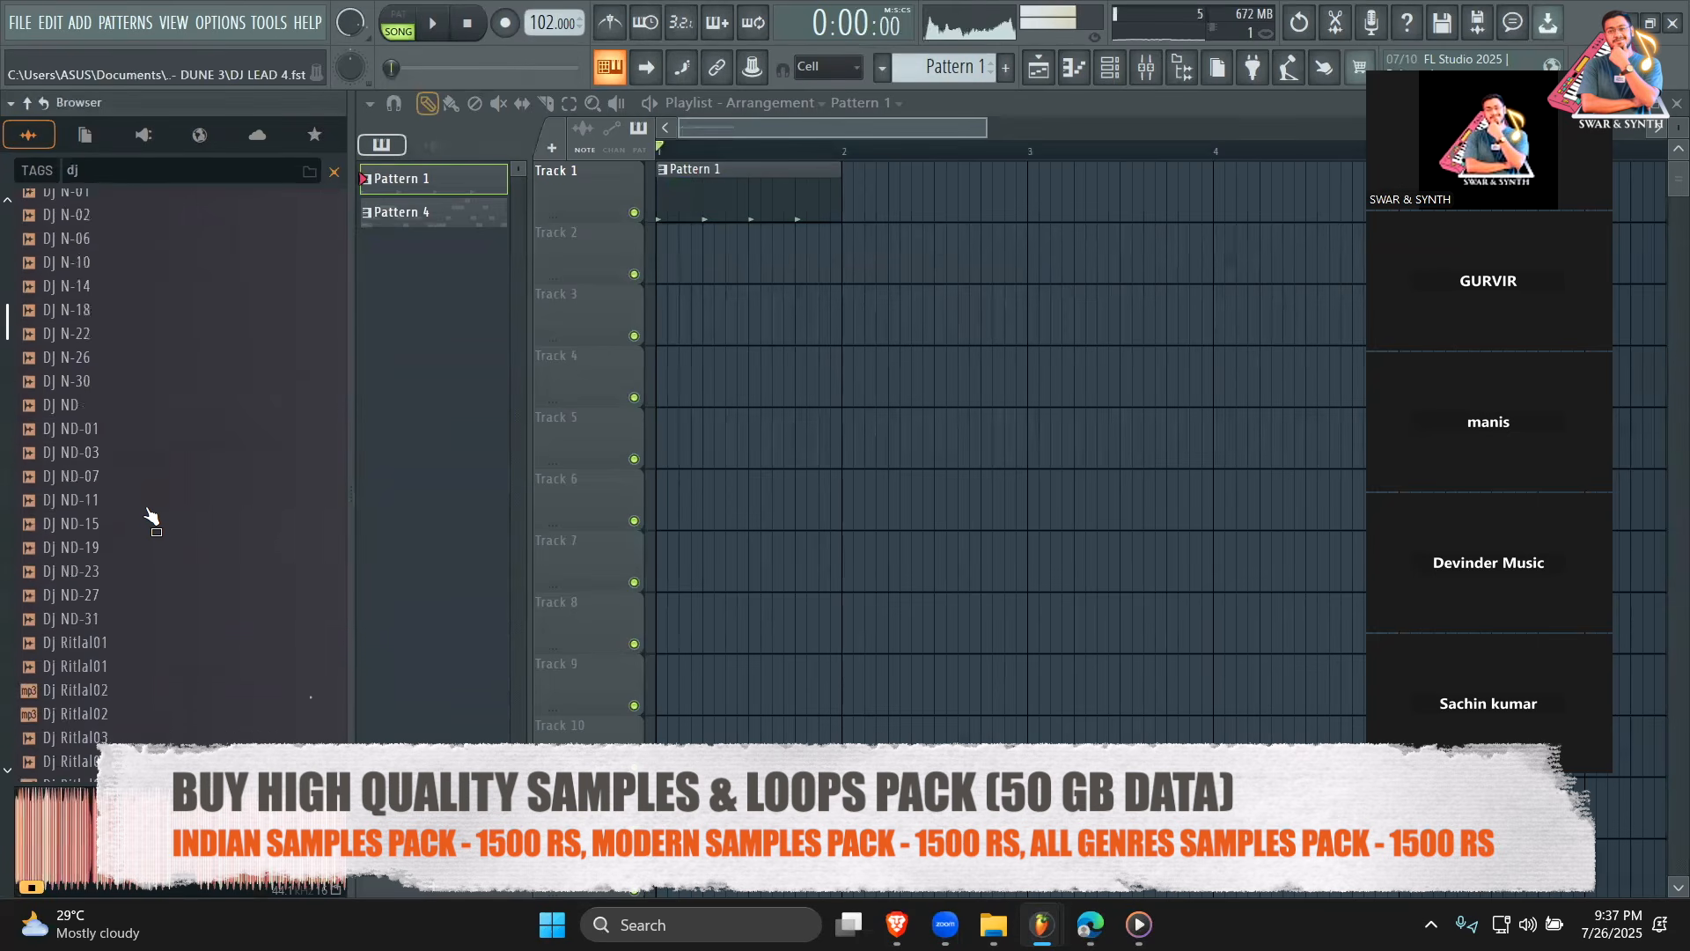
scroll(145, 501, down, 12)
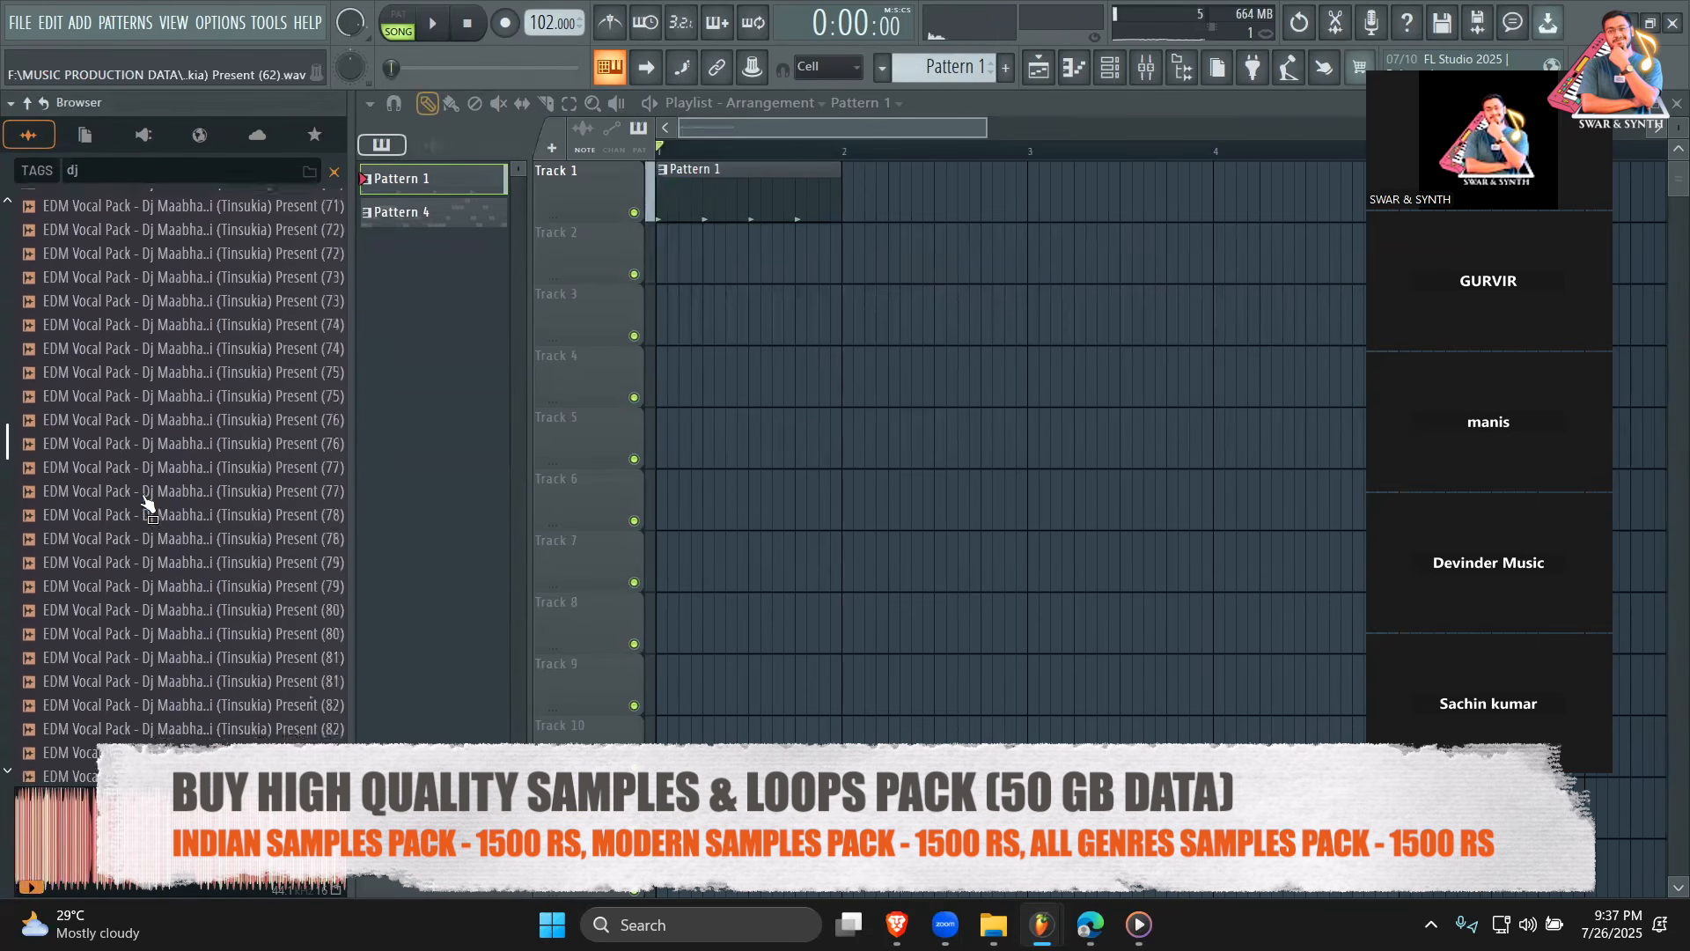
Clear the sample search and open the rajishthani dj 100 folder inside RAJASTHANI DJ, dj lops.
key(Escape)
scroll(193, 334, down, 4)
scroll(186, 345, down, 13)
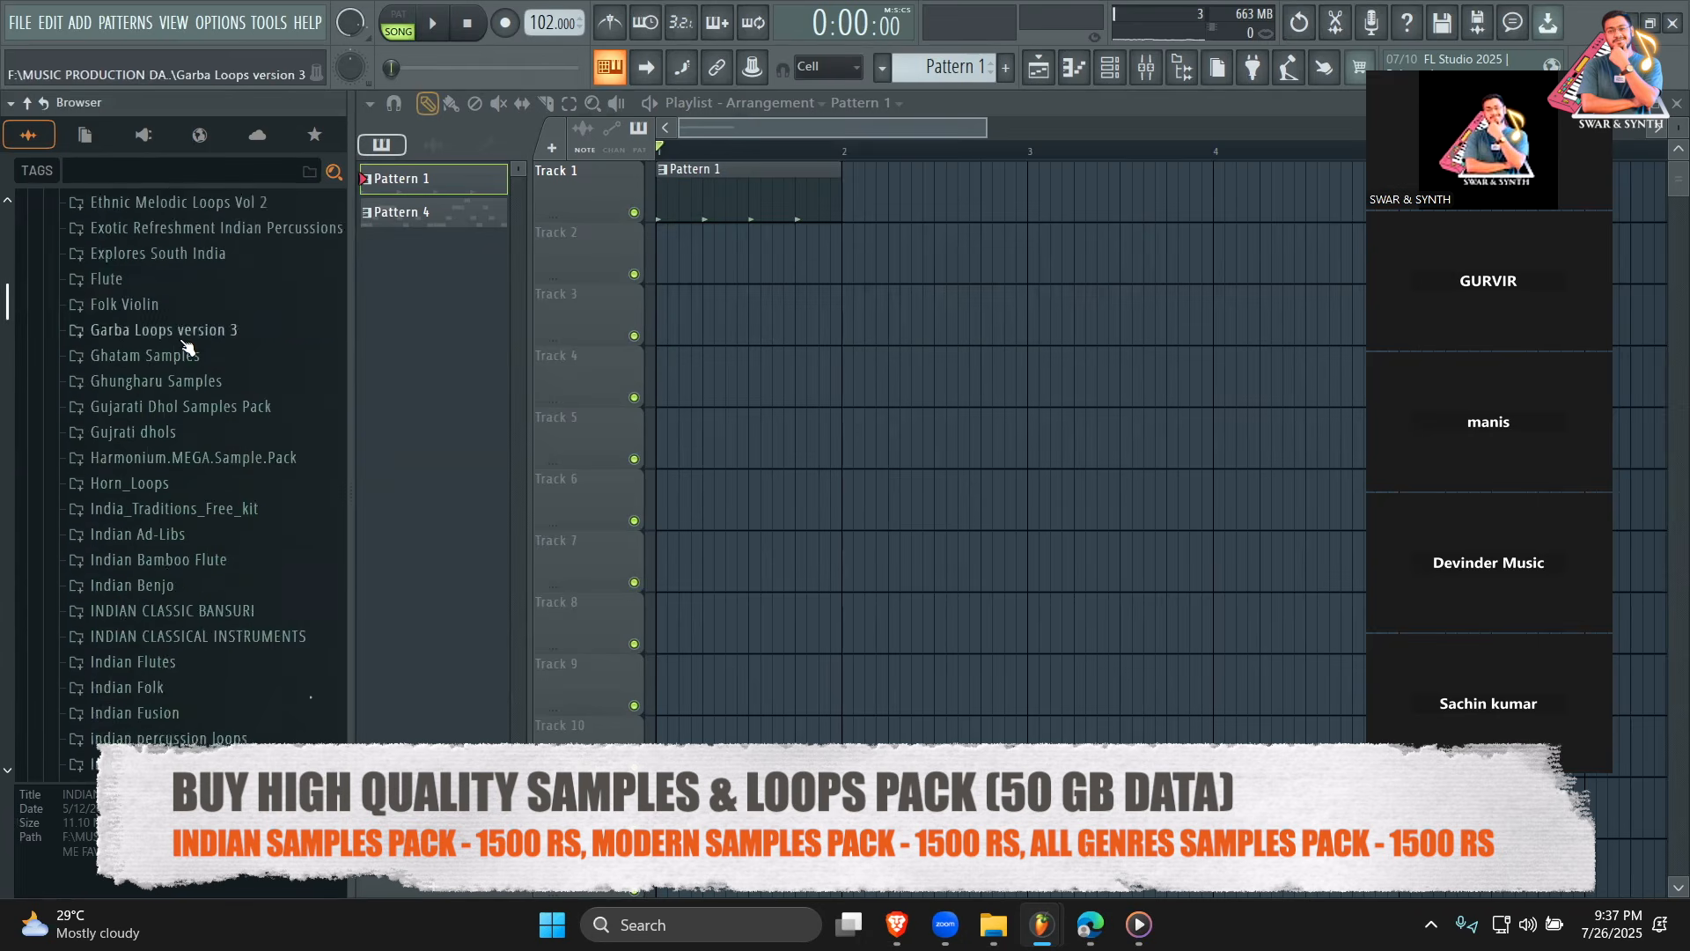
scroll(186, 345, down, 10)
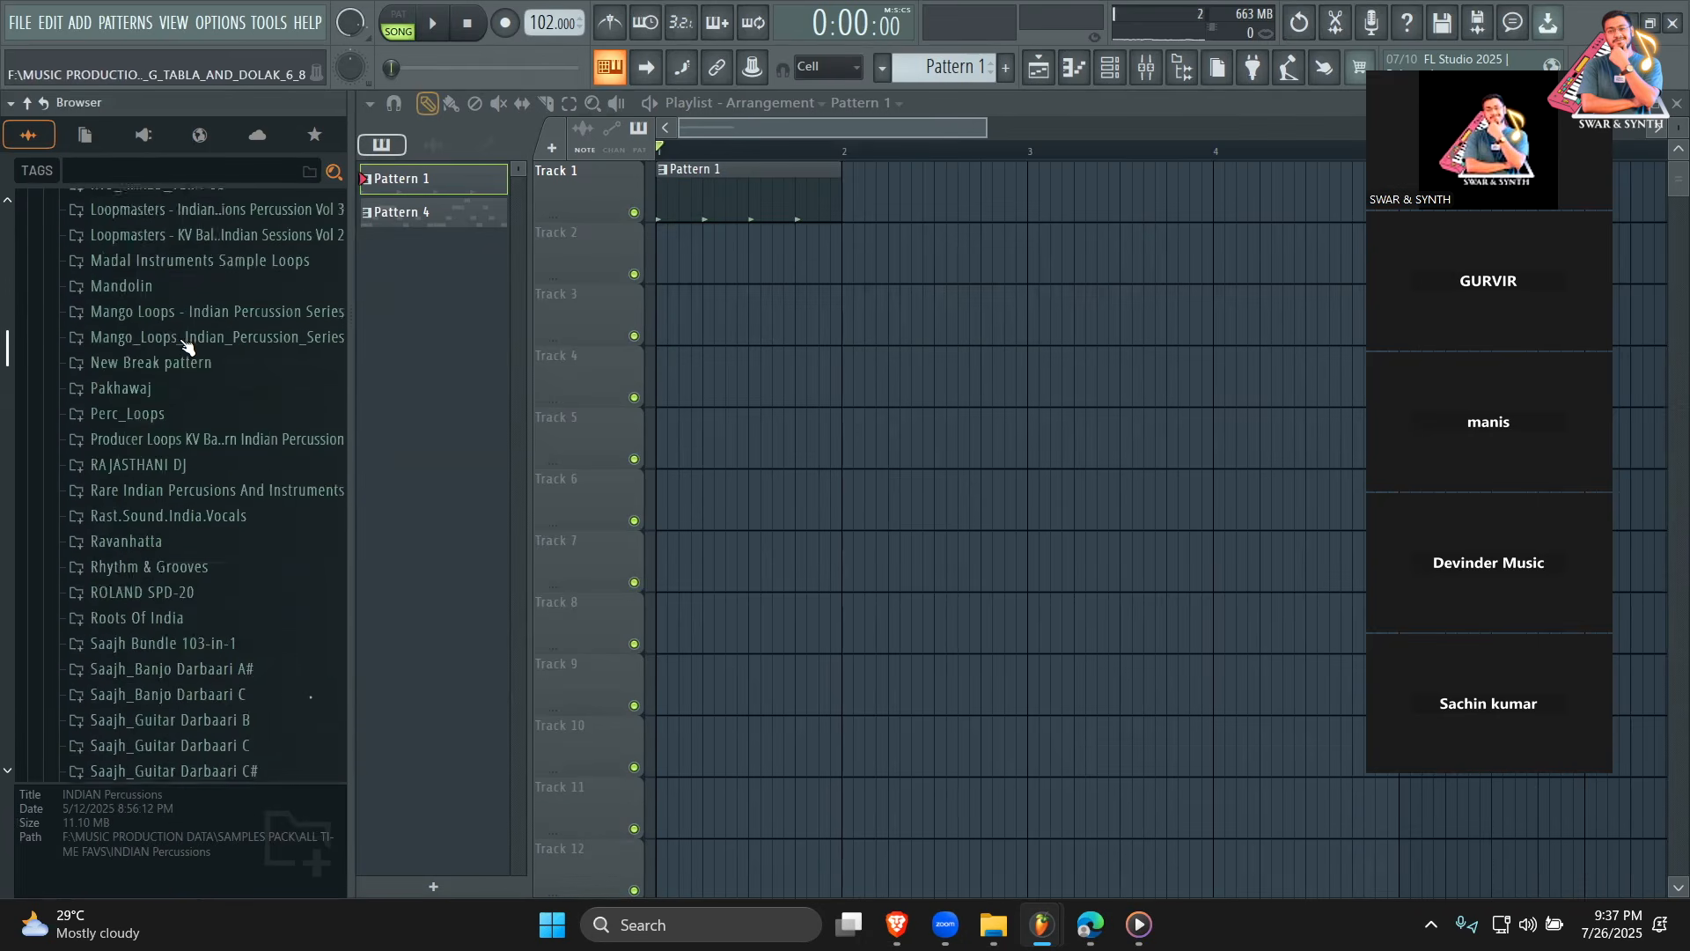
scroll(185, 361, up, 4)
click(141, 399)
click(167, 426)
click(173, 479)
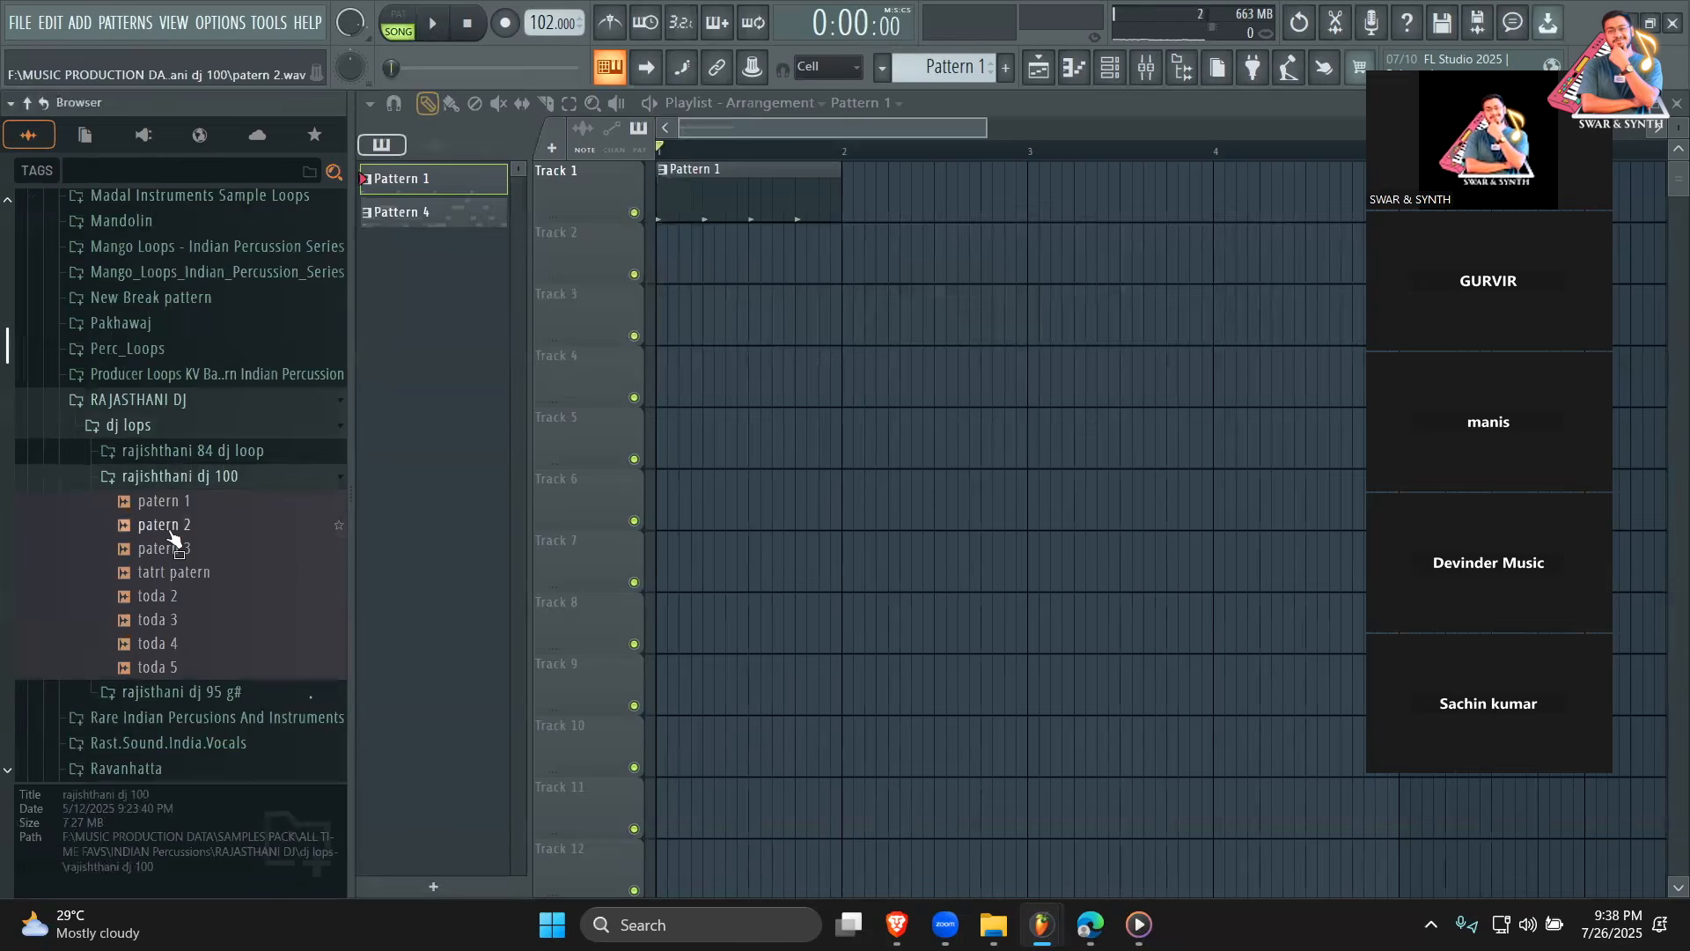
Preview the patern 2, patern 1, toda 2 and toda 3 loops in the rajishthani dj 100 folder.
click(171, 527)
click(169, 503)
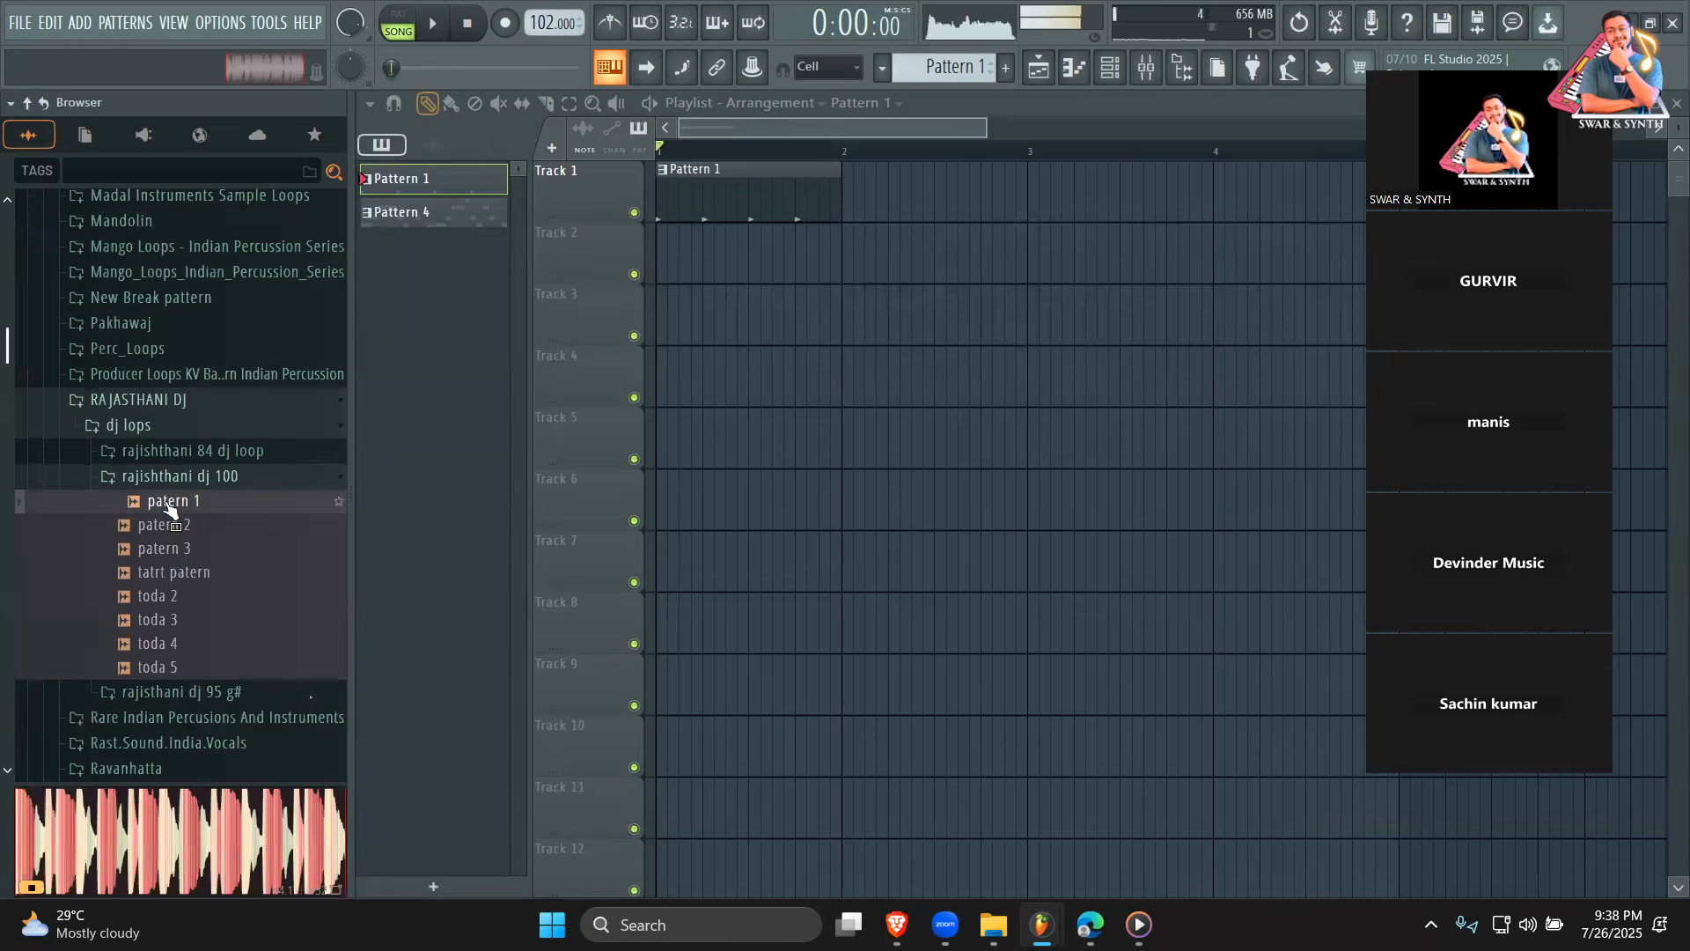
click(167, 599)
click(172, 622)
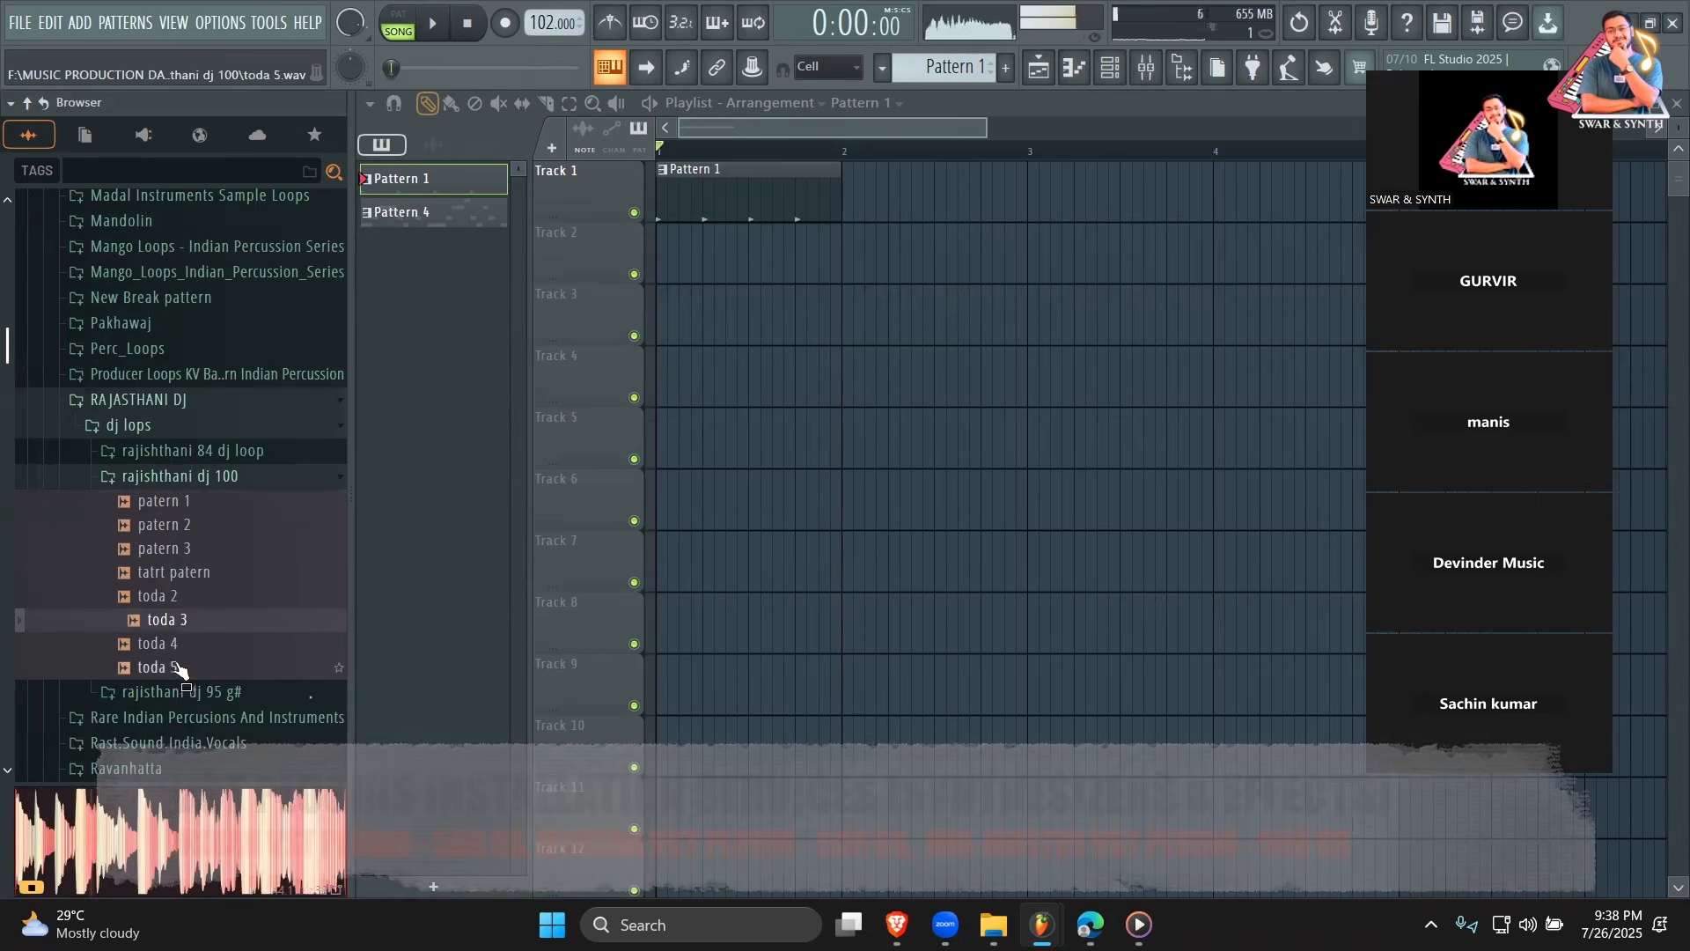
Audition the patern and toda loops in the rajishthani 84 dj loop sample folder.
click(203, 453)
click(201, 499)
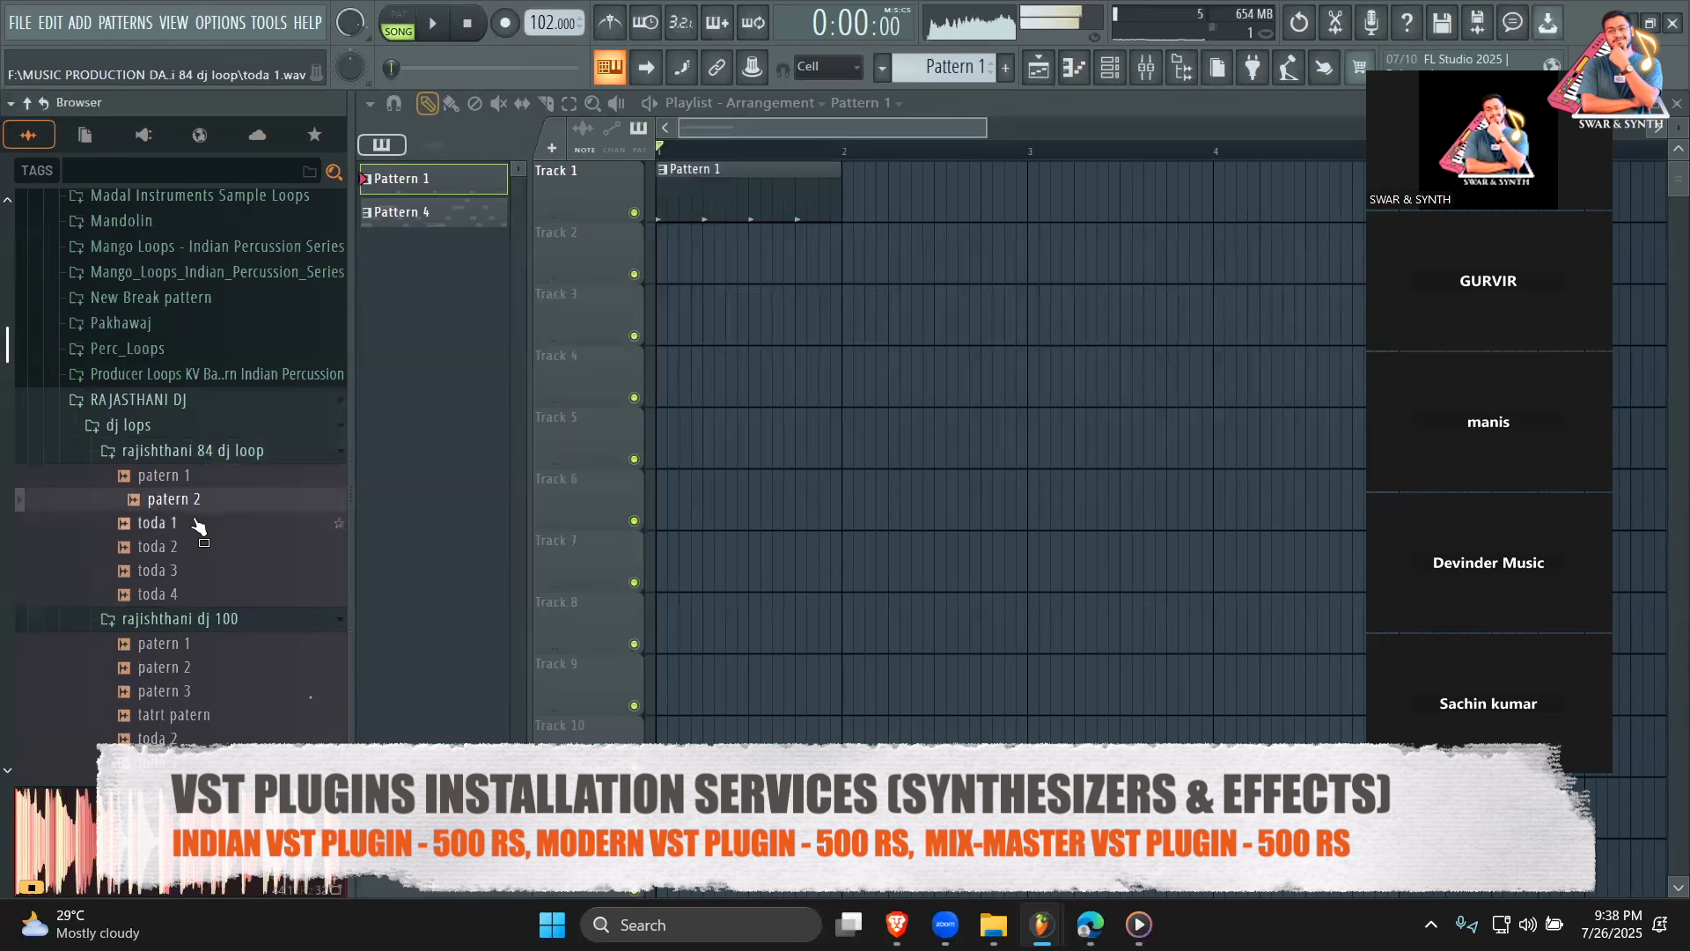
click(198, 524)
click(190, 570)
Audition patern 4 from the rajisthani dj 95 g# folder and place it at the start of Track 2.
scroll(196, 571, down, 6)
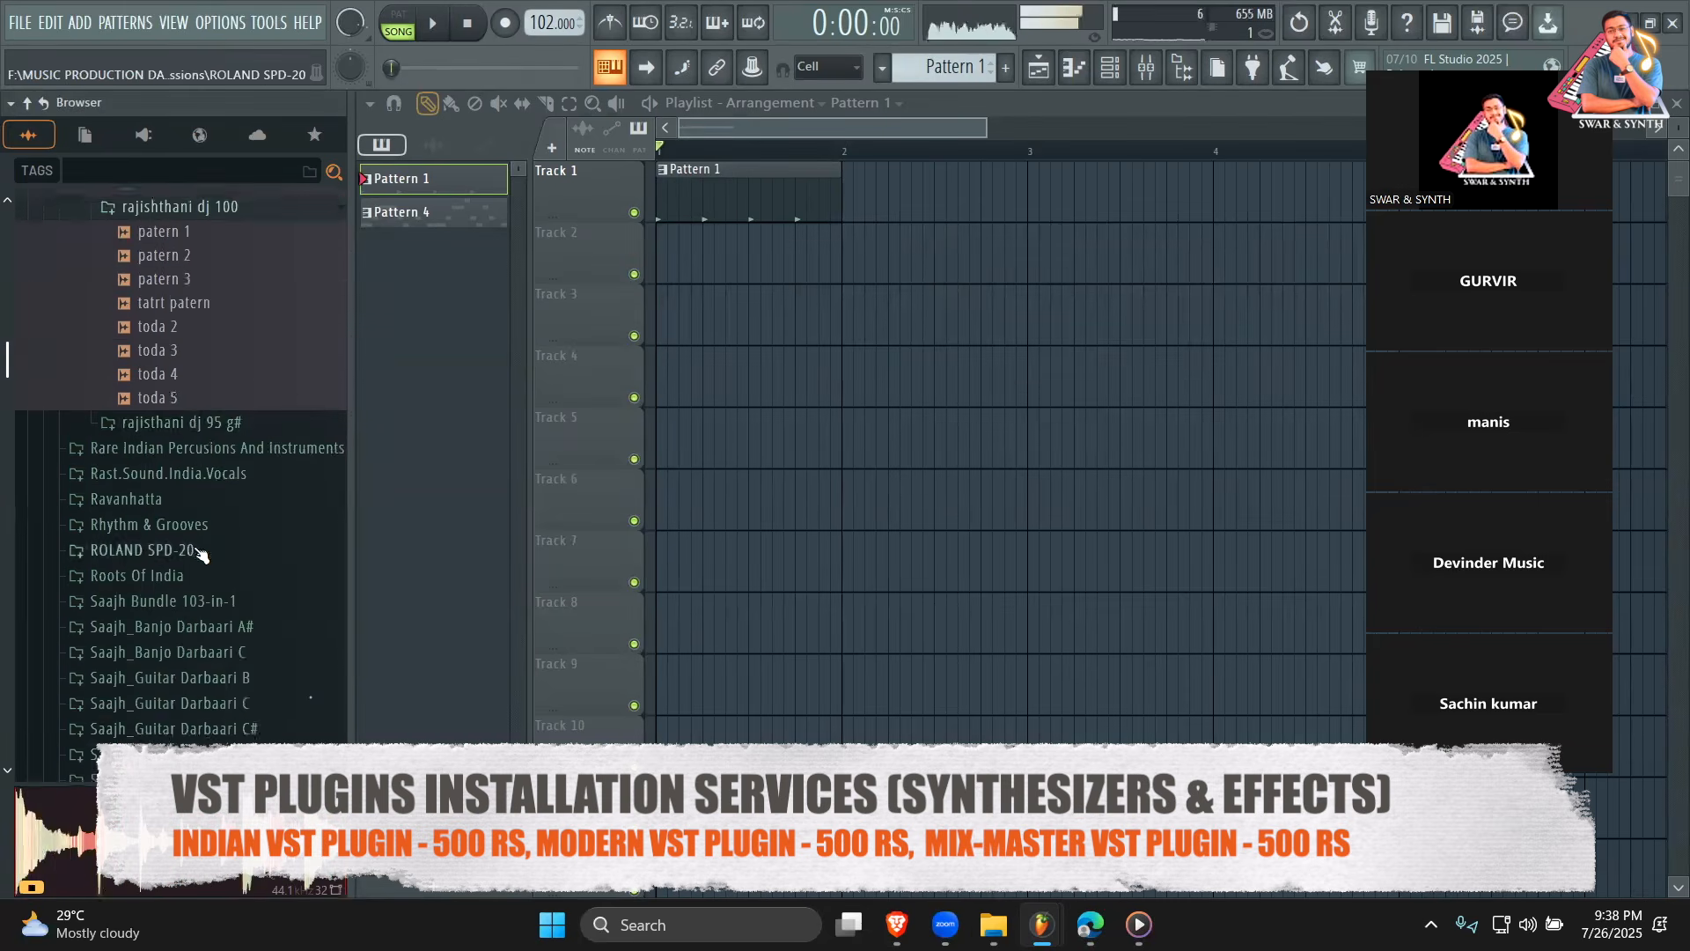
click(185, 412)
click(181, 478)
drag(193, 486, 603, 242)
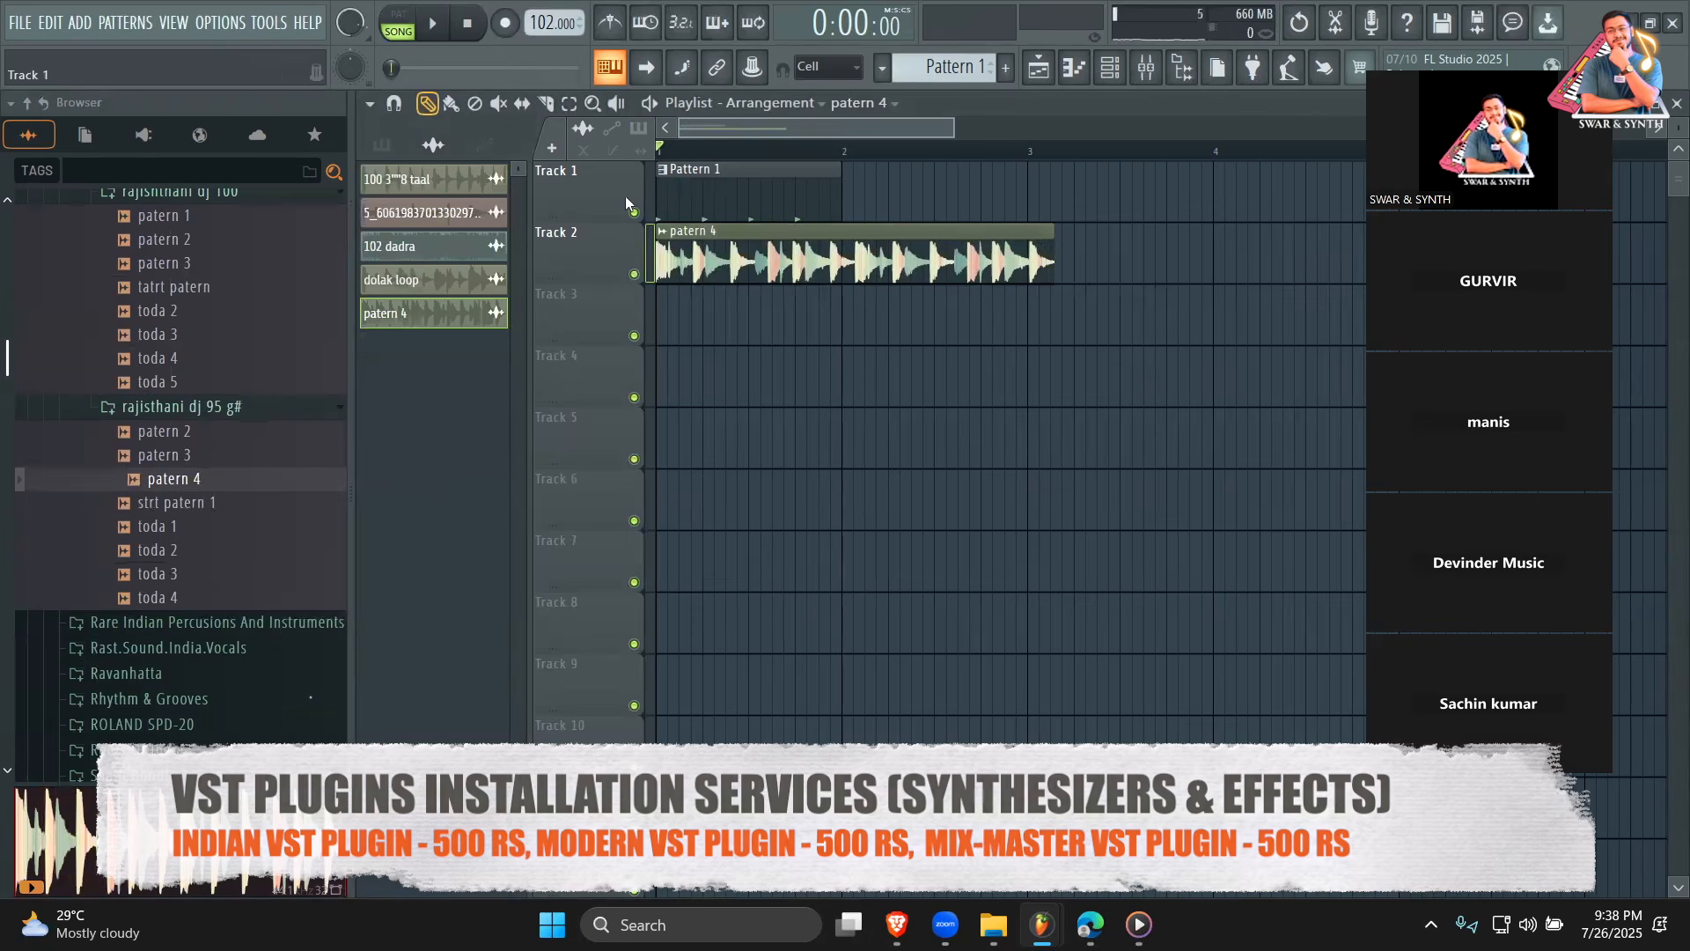
Fit the patern 4 audio clip to the project tempo using the 75 to 150 BPM detection range.
click(666, 234)
click(889, 376)
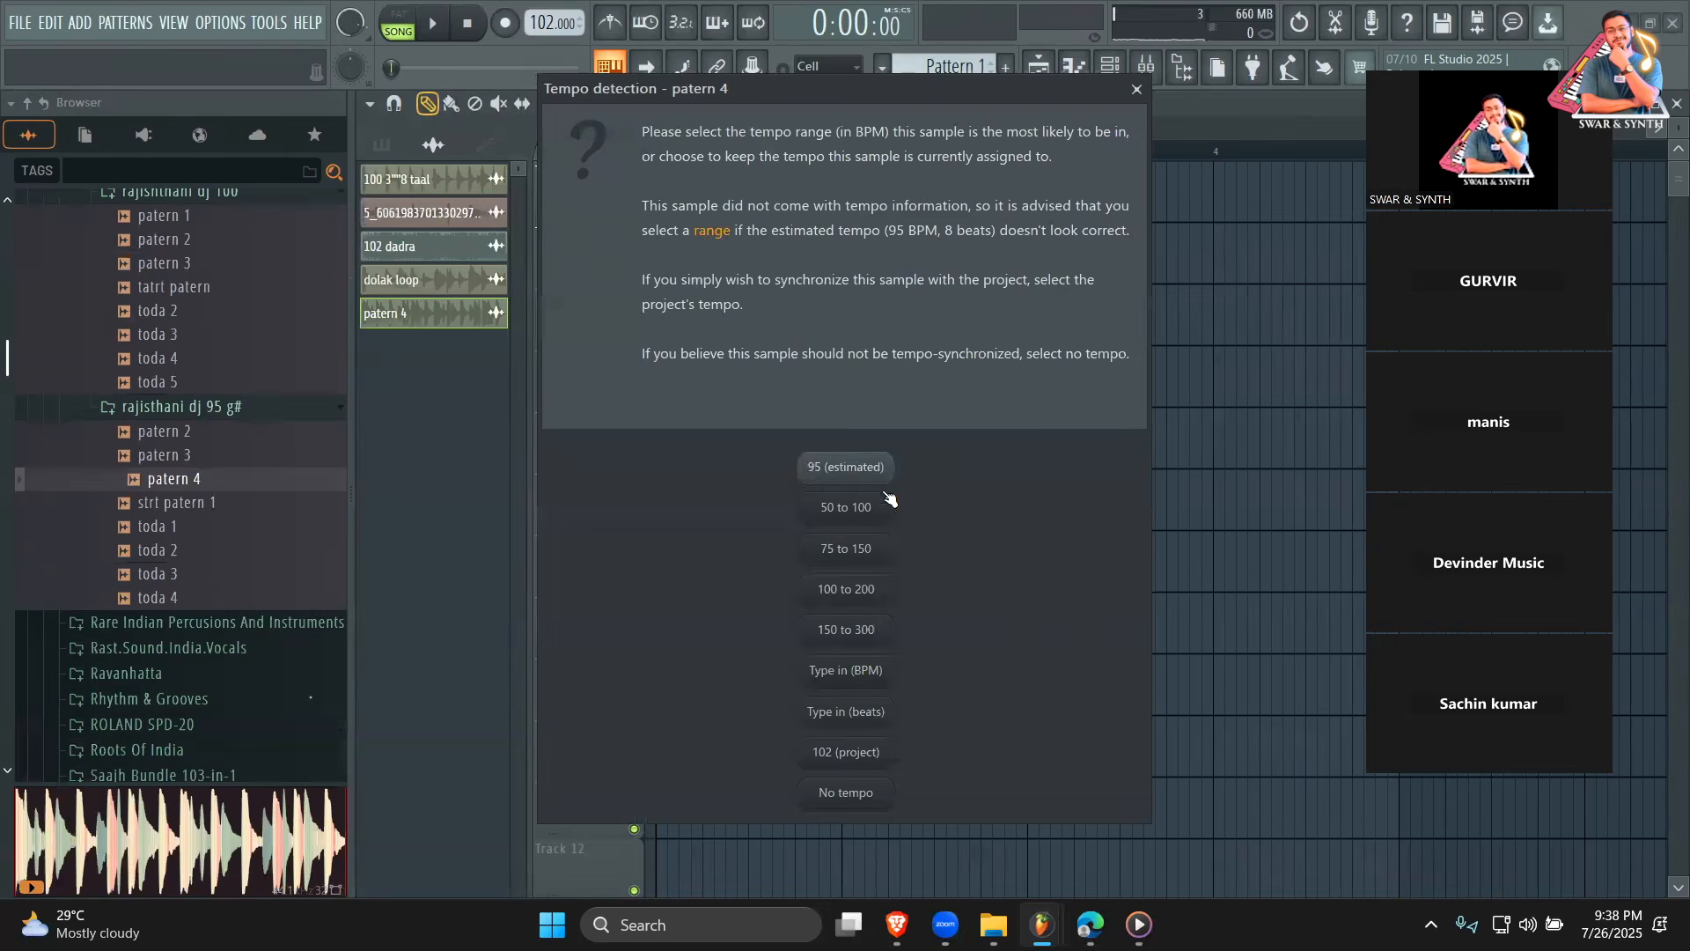
click(845, 549)
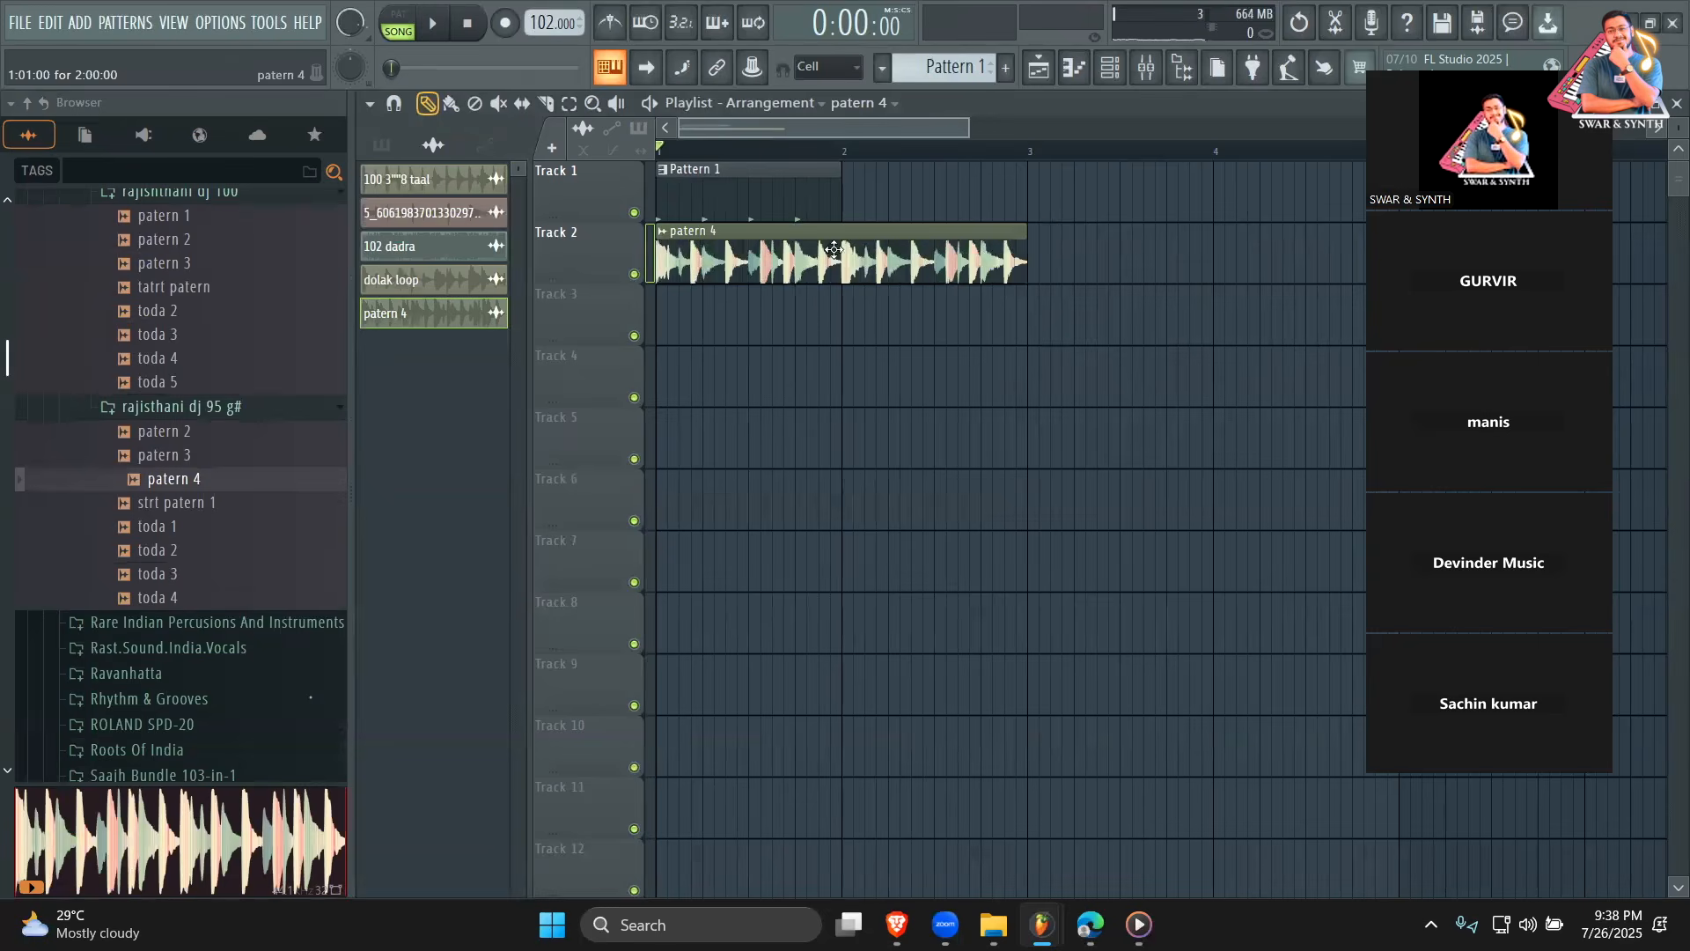
Add a second Pattern 1 clip at bar 2 of Track 1 and play the arrangement.
key(space)
click(855, 189)
right_click(920, 206)
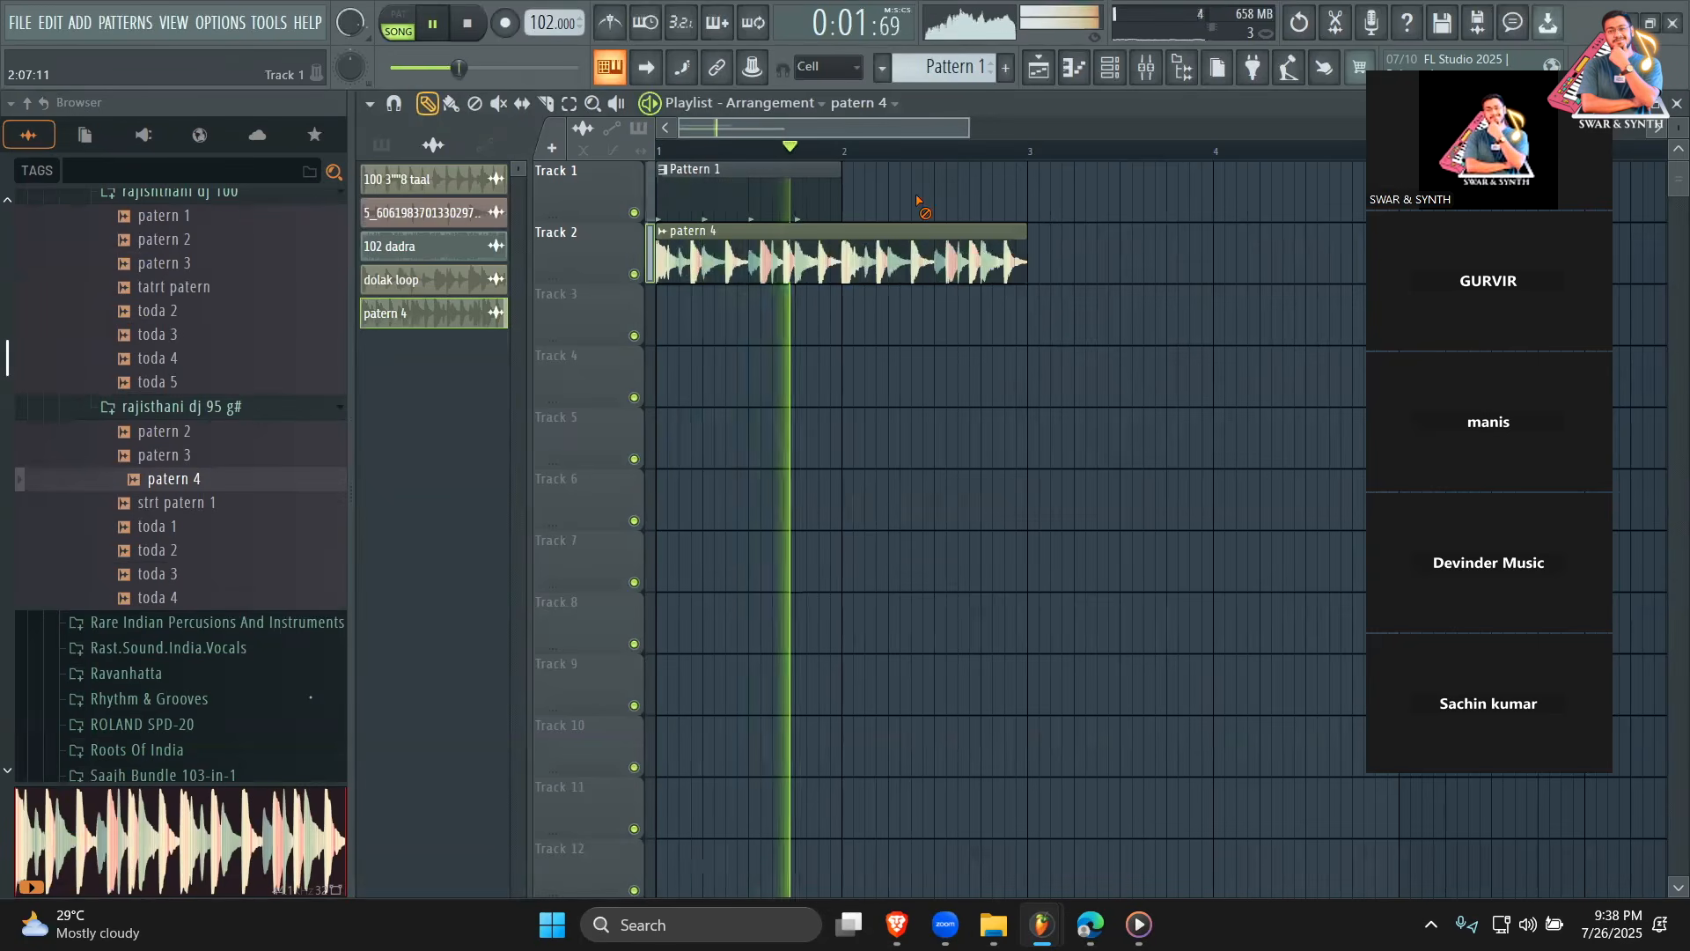
key(space)
click(820, 193)
click(856, 204)
key(space)
Lower the channel volume of the patern 4 audio clip while the song plays.
click(838, 254)
double_click(837, 254)
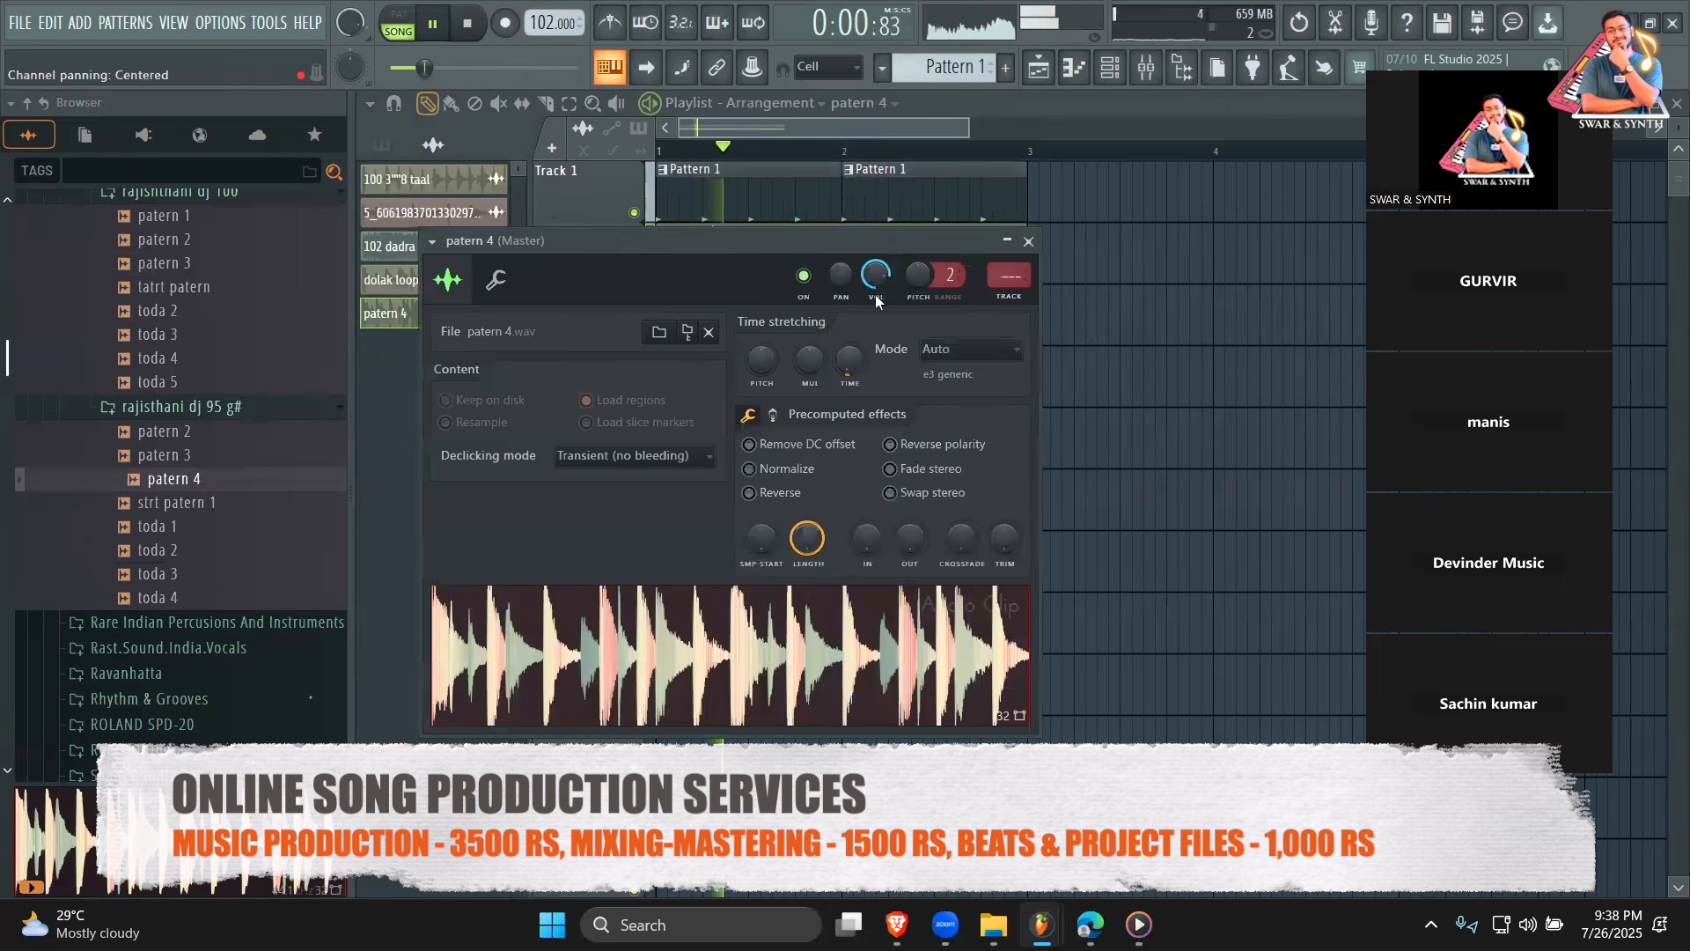
right_click(1094, 358)
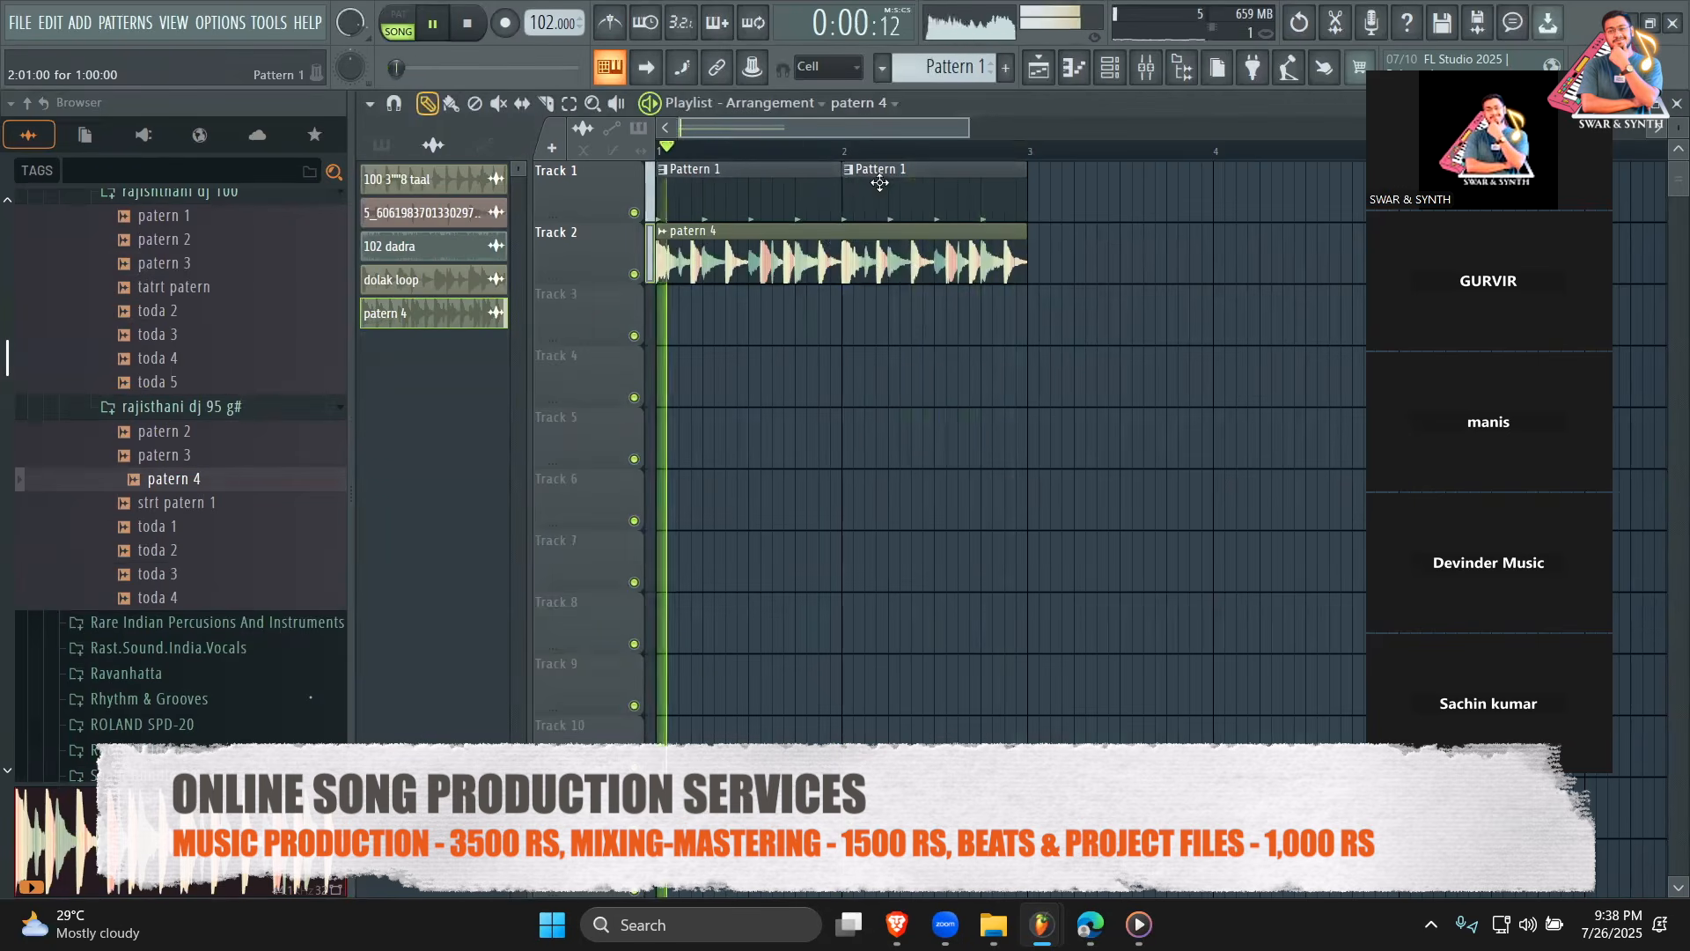
double_click(858, 241)
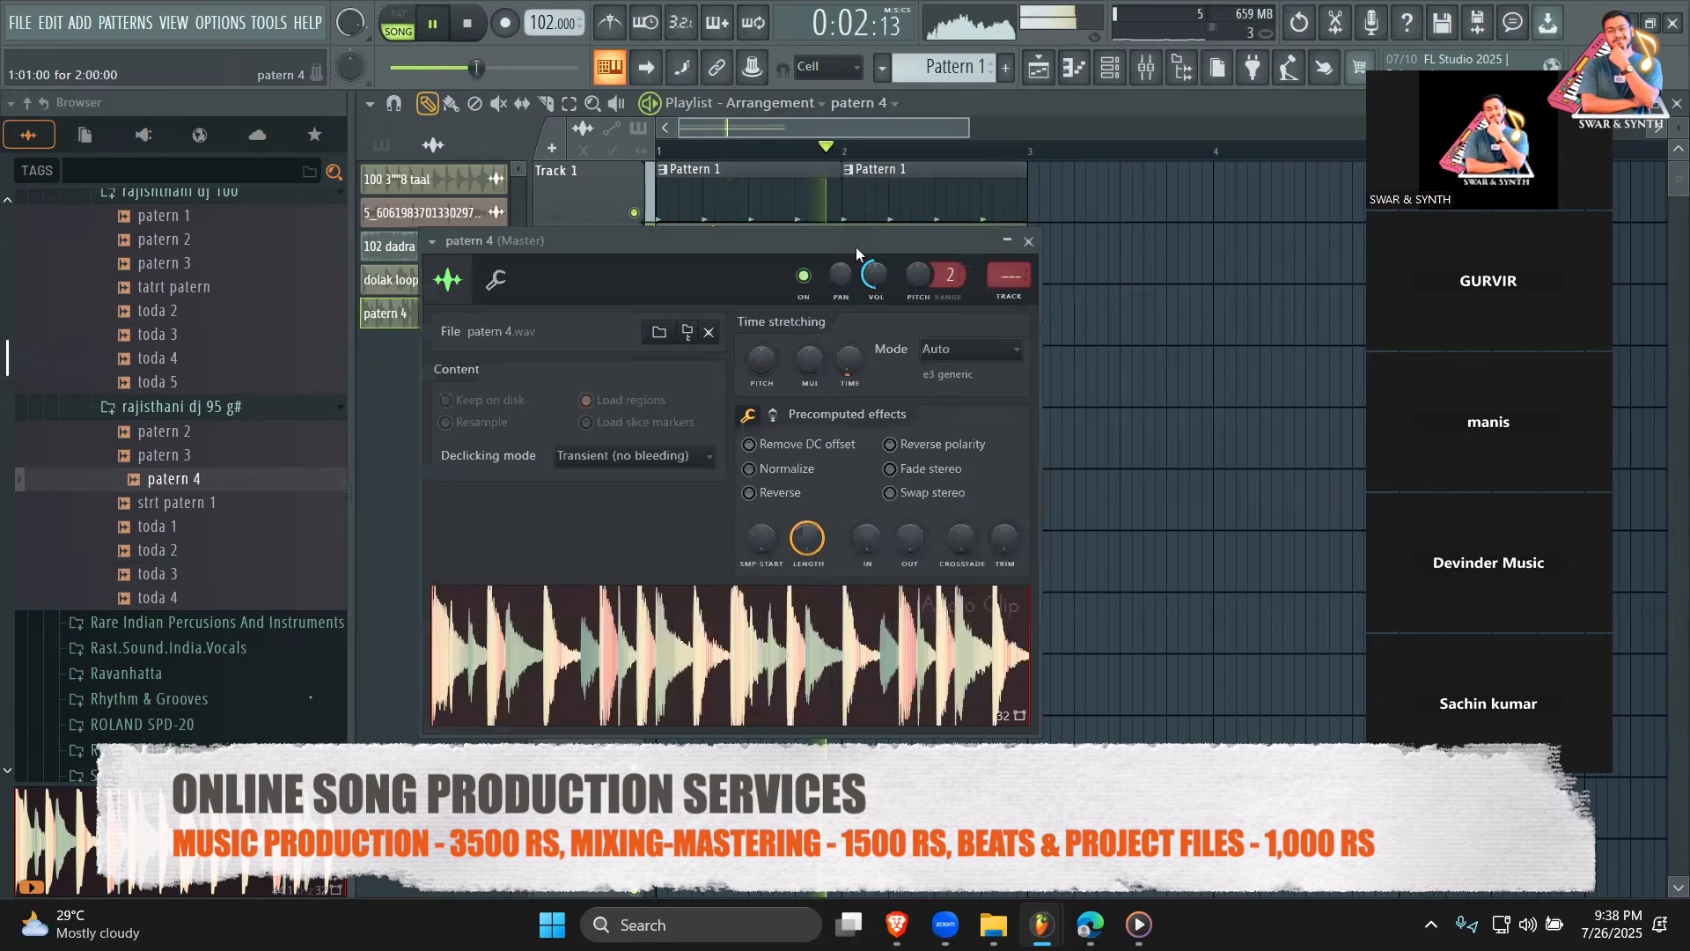
right_click(1100, 359)
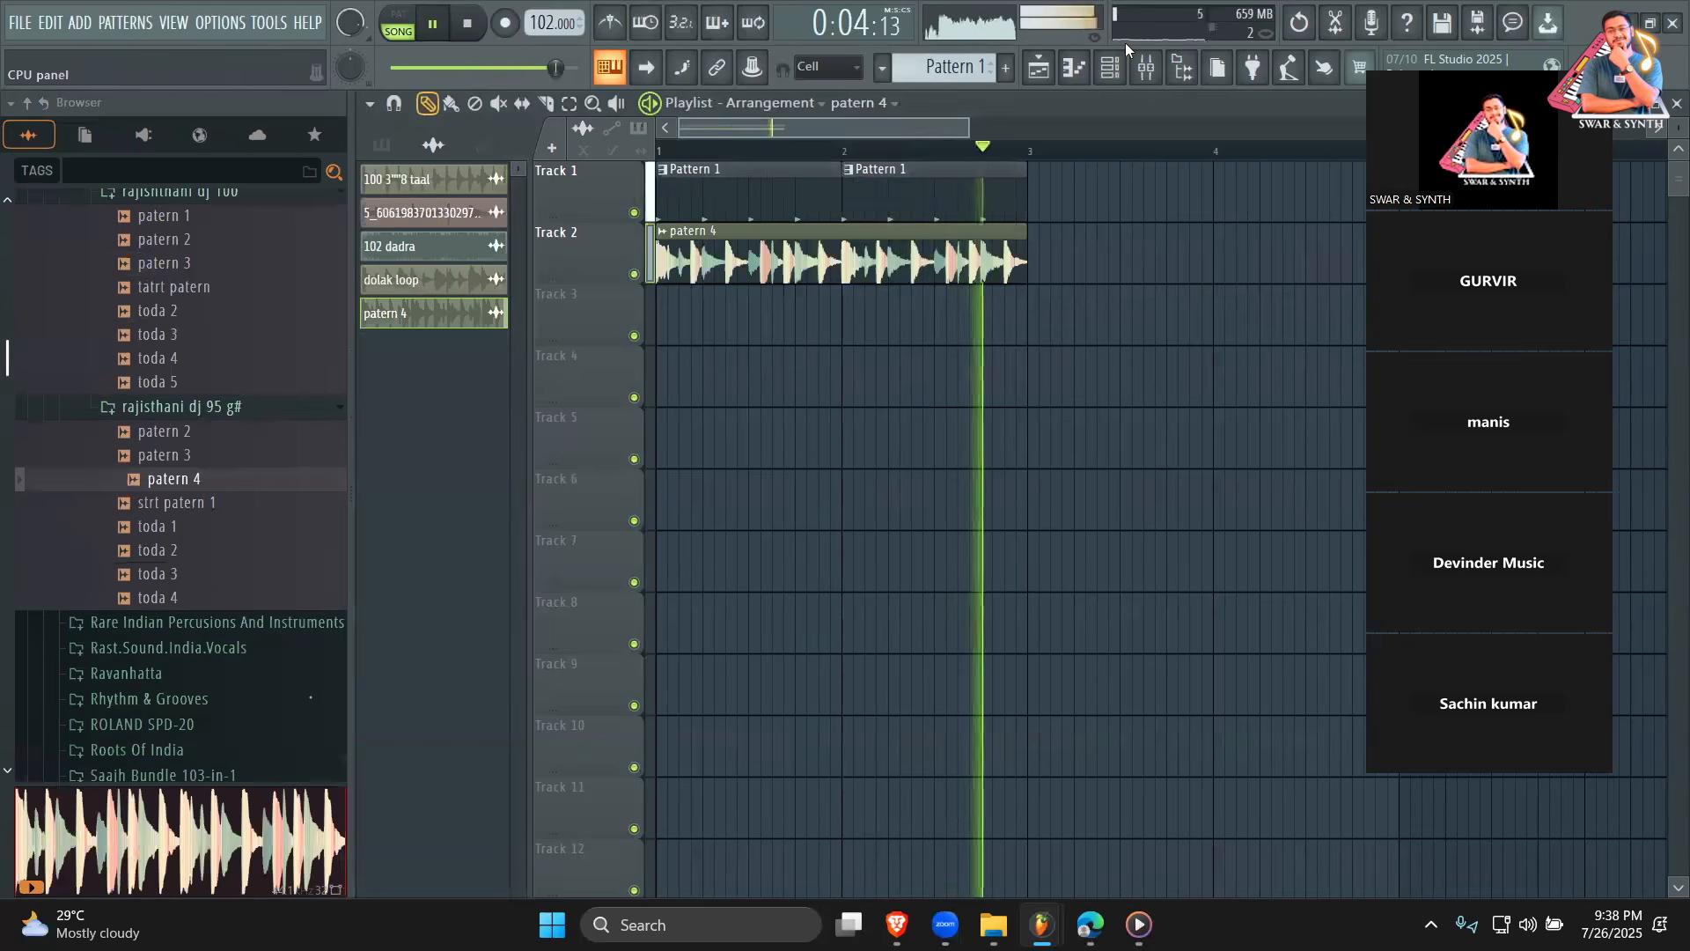
Show the Unsorted channels in the channel rack and switch to Pattern 4.
click(1109, 68)
click(576, 106)
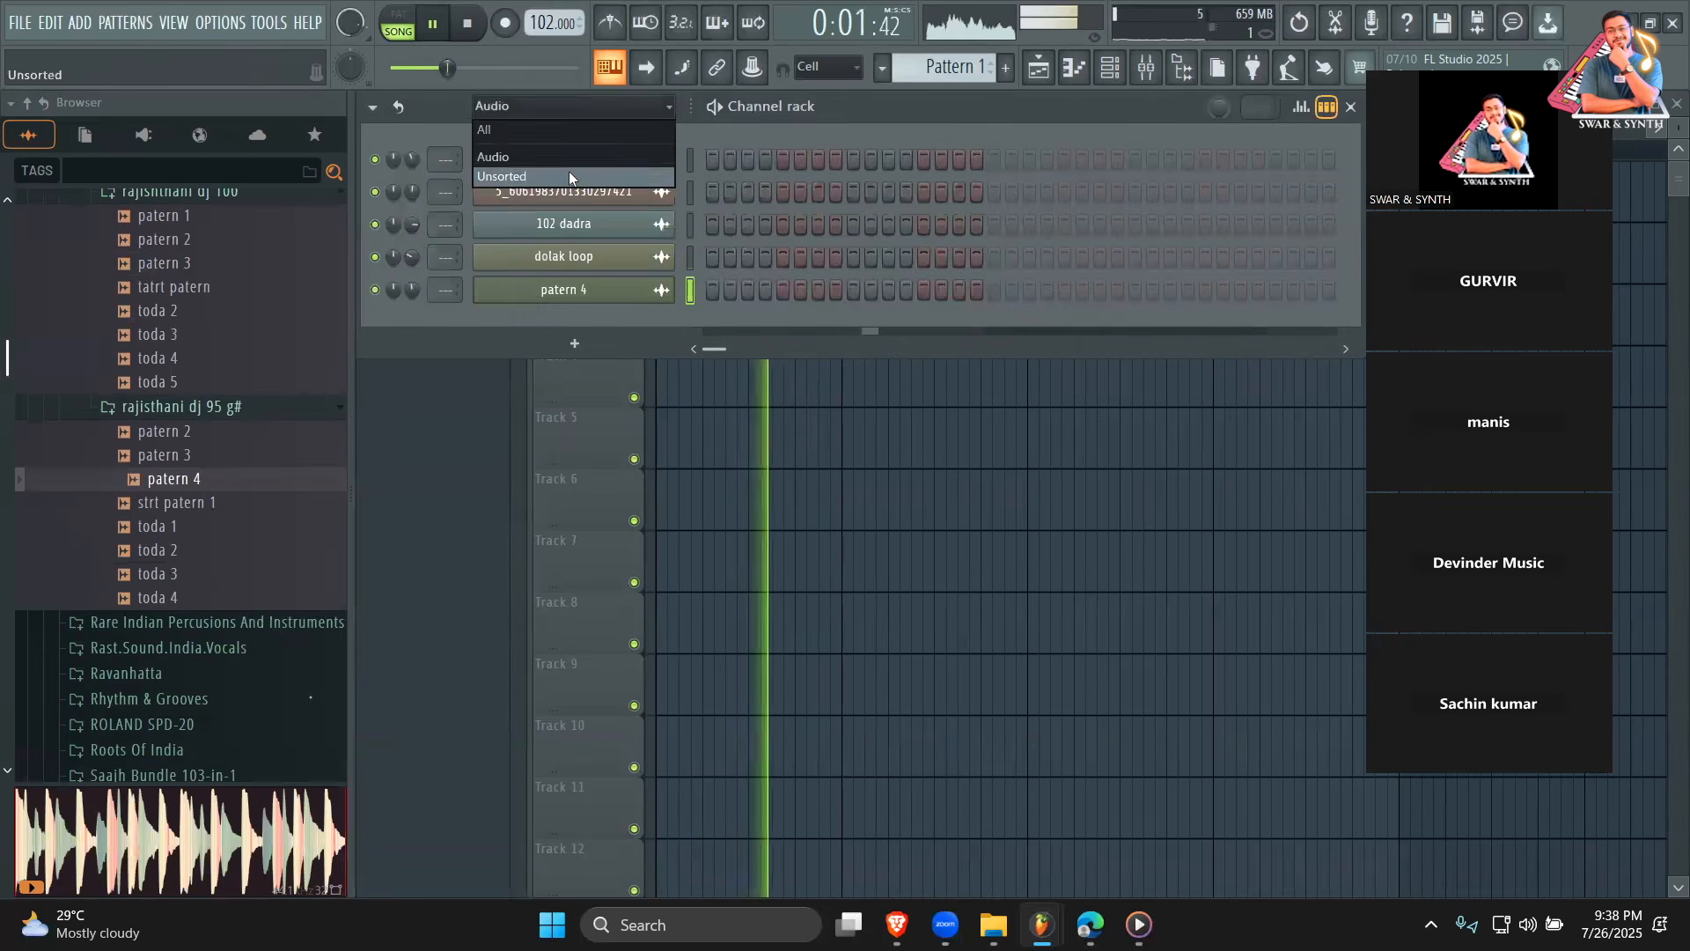
click(569, 174)
drag(979, 69, 980, 97)
key(space)
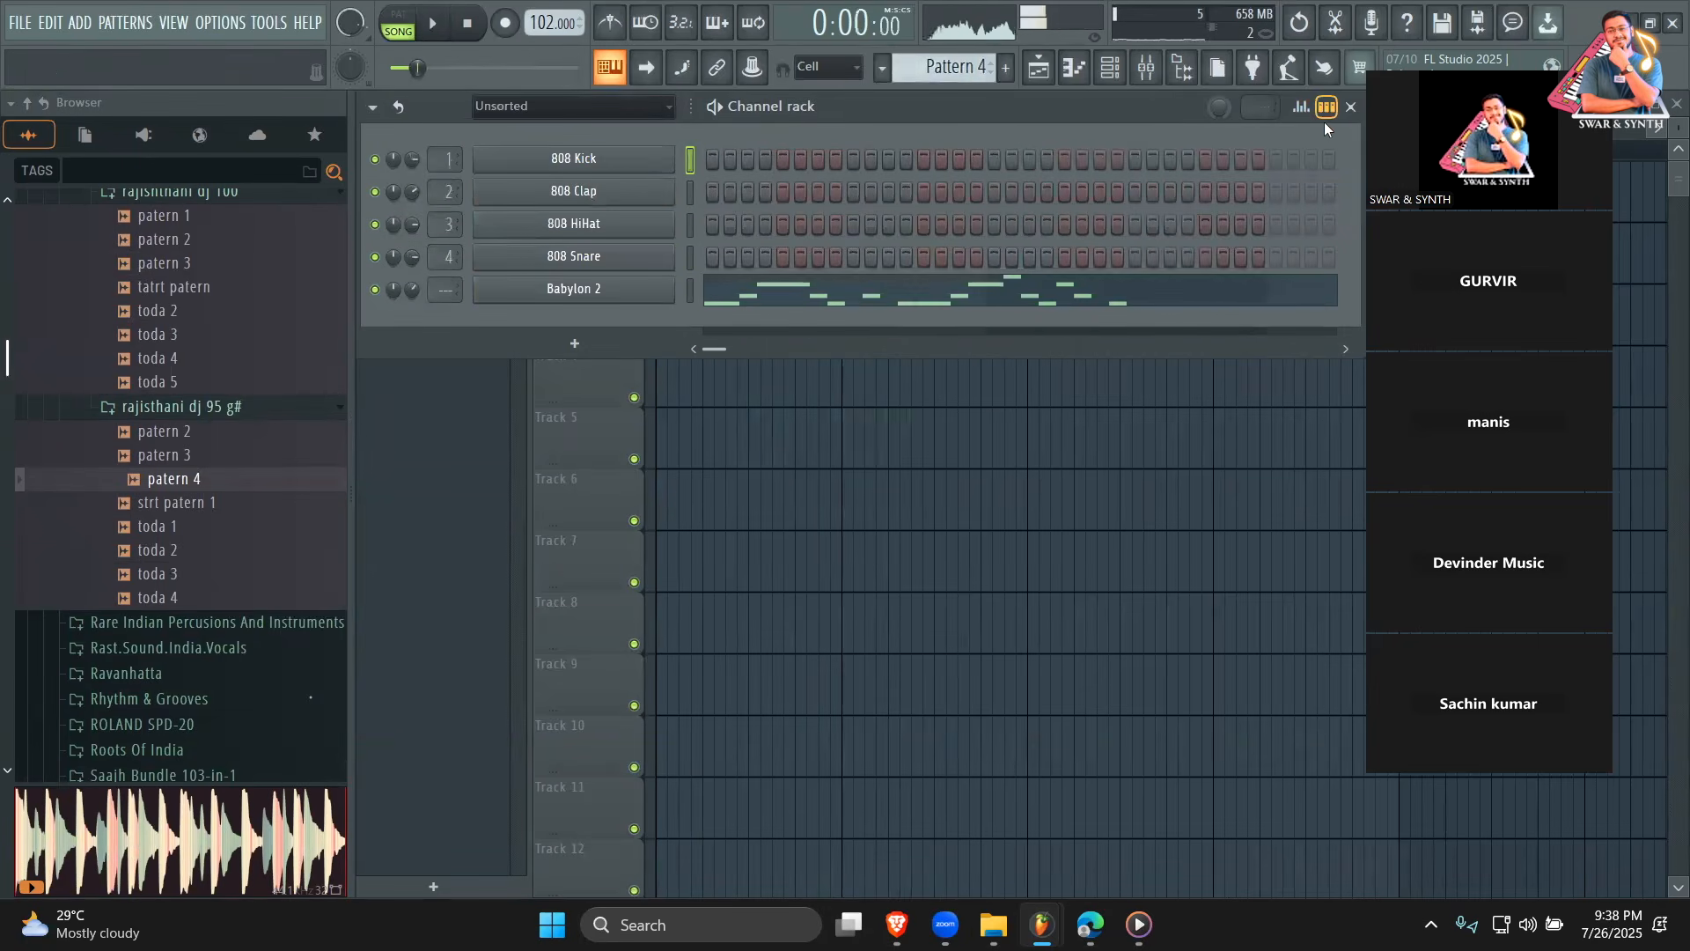
Cut the existing Babylon 2 melody notes from Pattern 4.
right_click(591, 303)
mouse_move(845, 287)
click(910, 287)
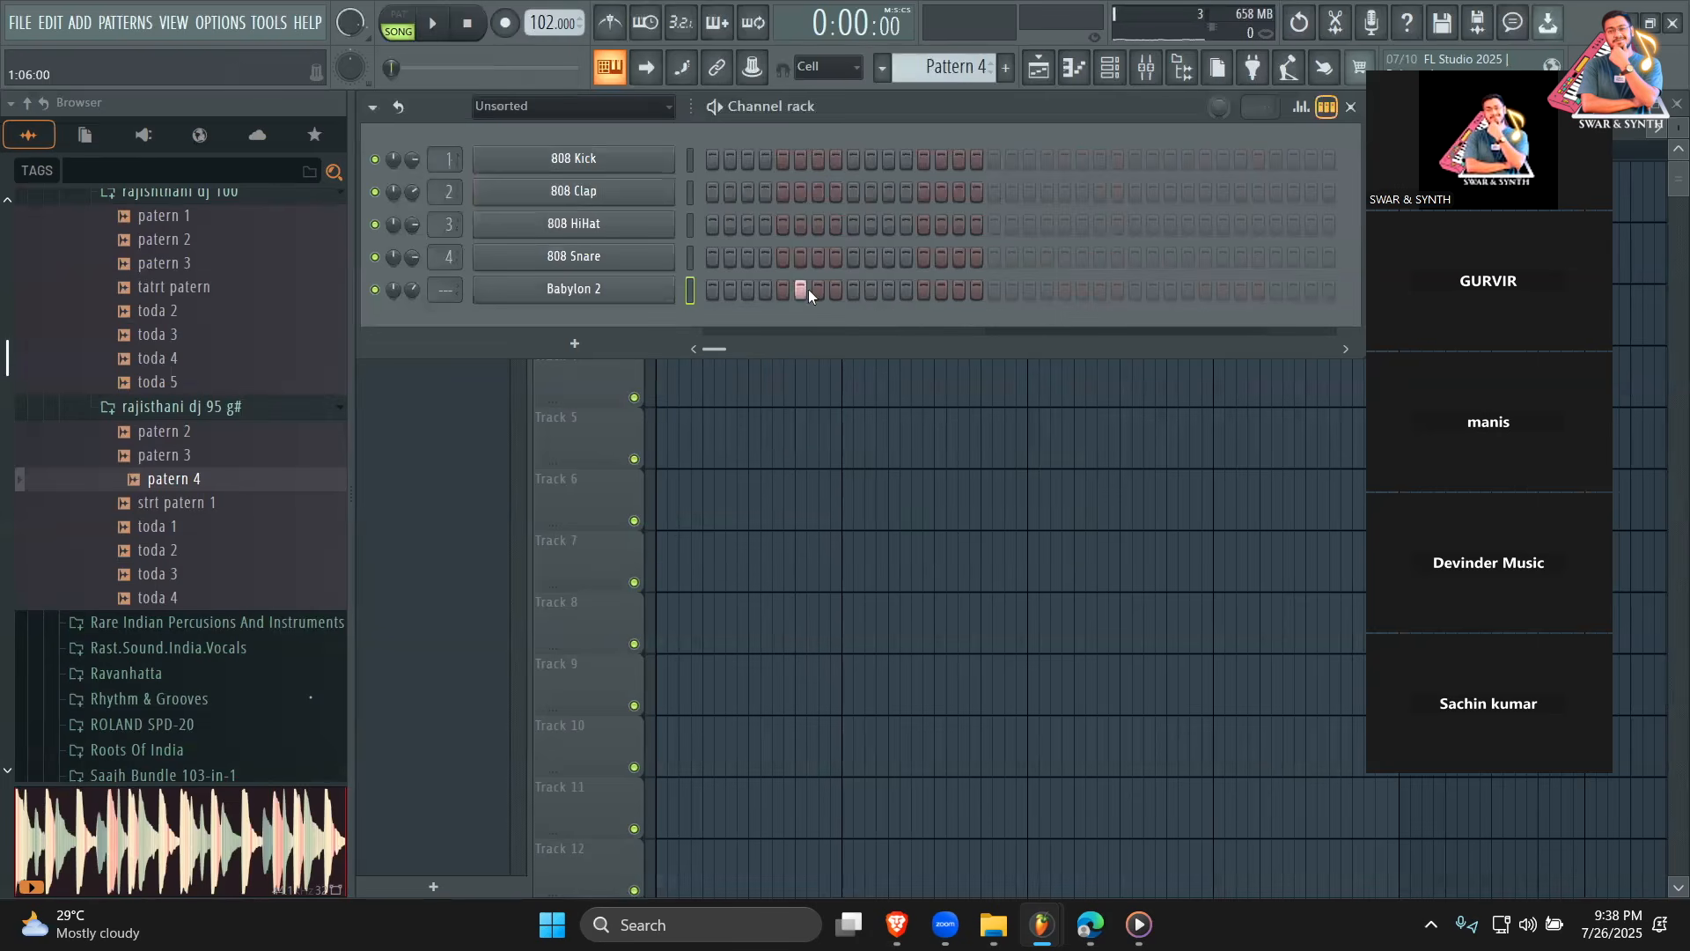
Stamp a Major chord with root G#6 at the start of Babylon 2's piano roll and stretch it to one bar.
click(1328, 110)
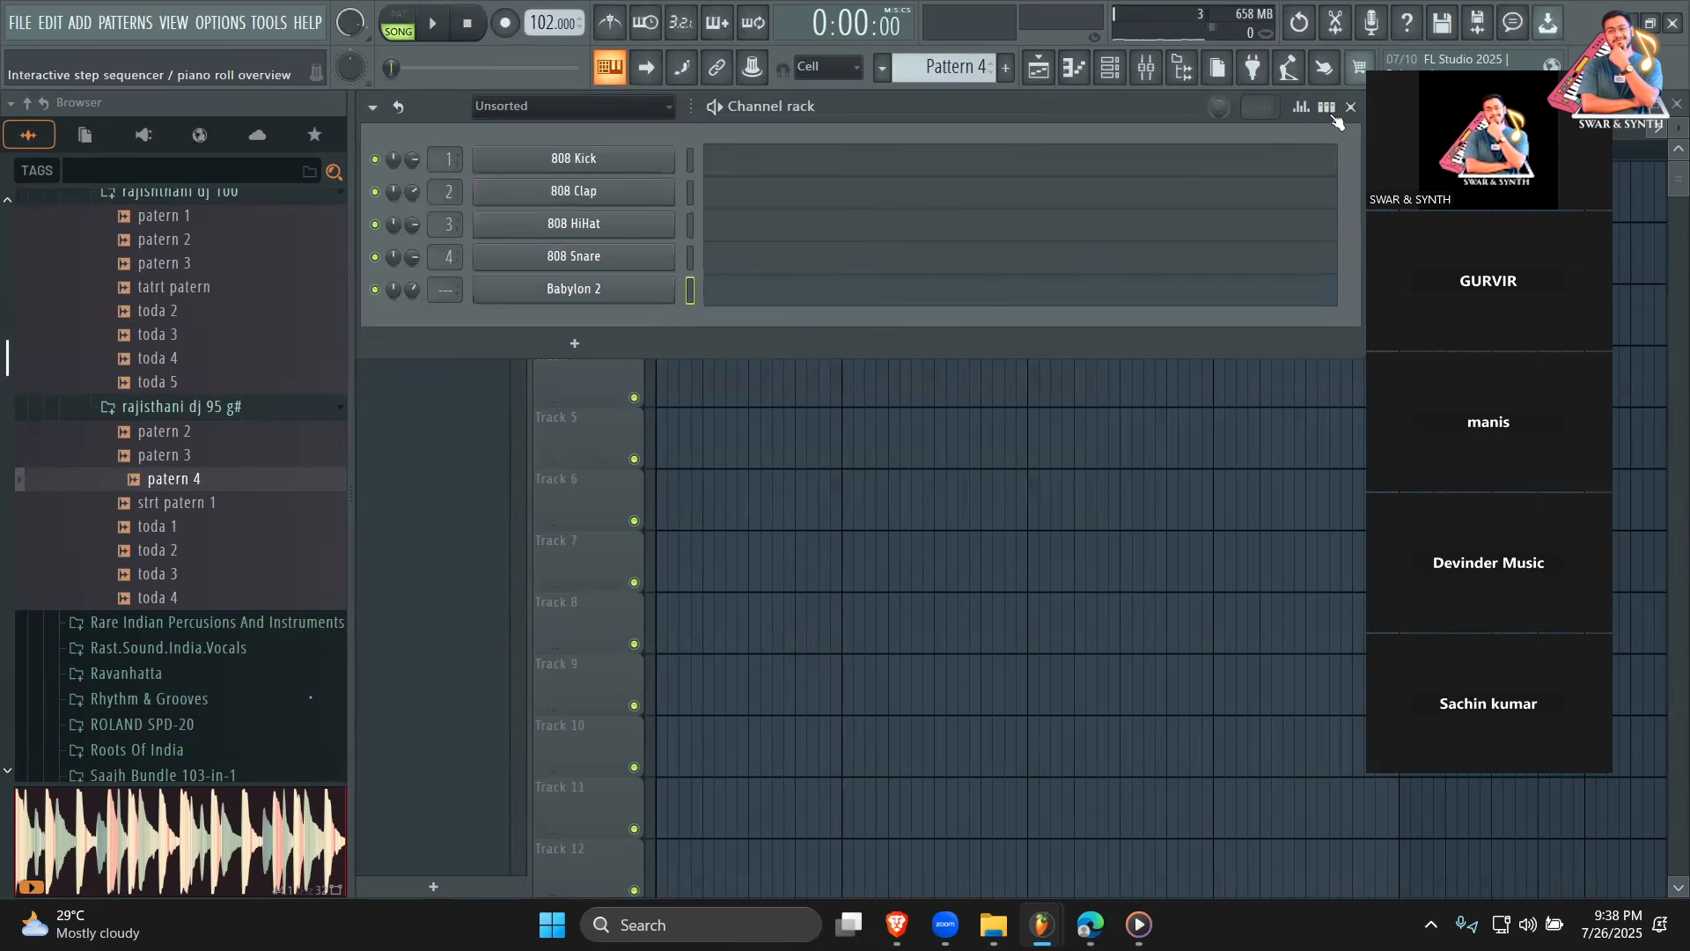
click(771, 300)
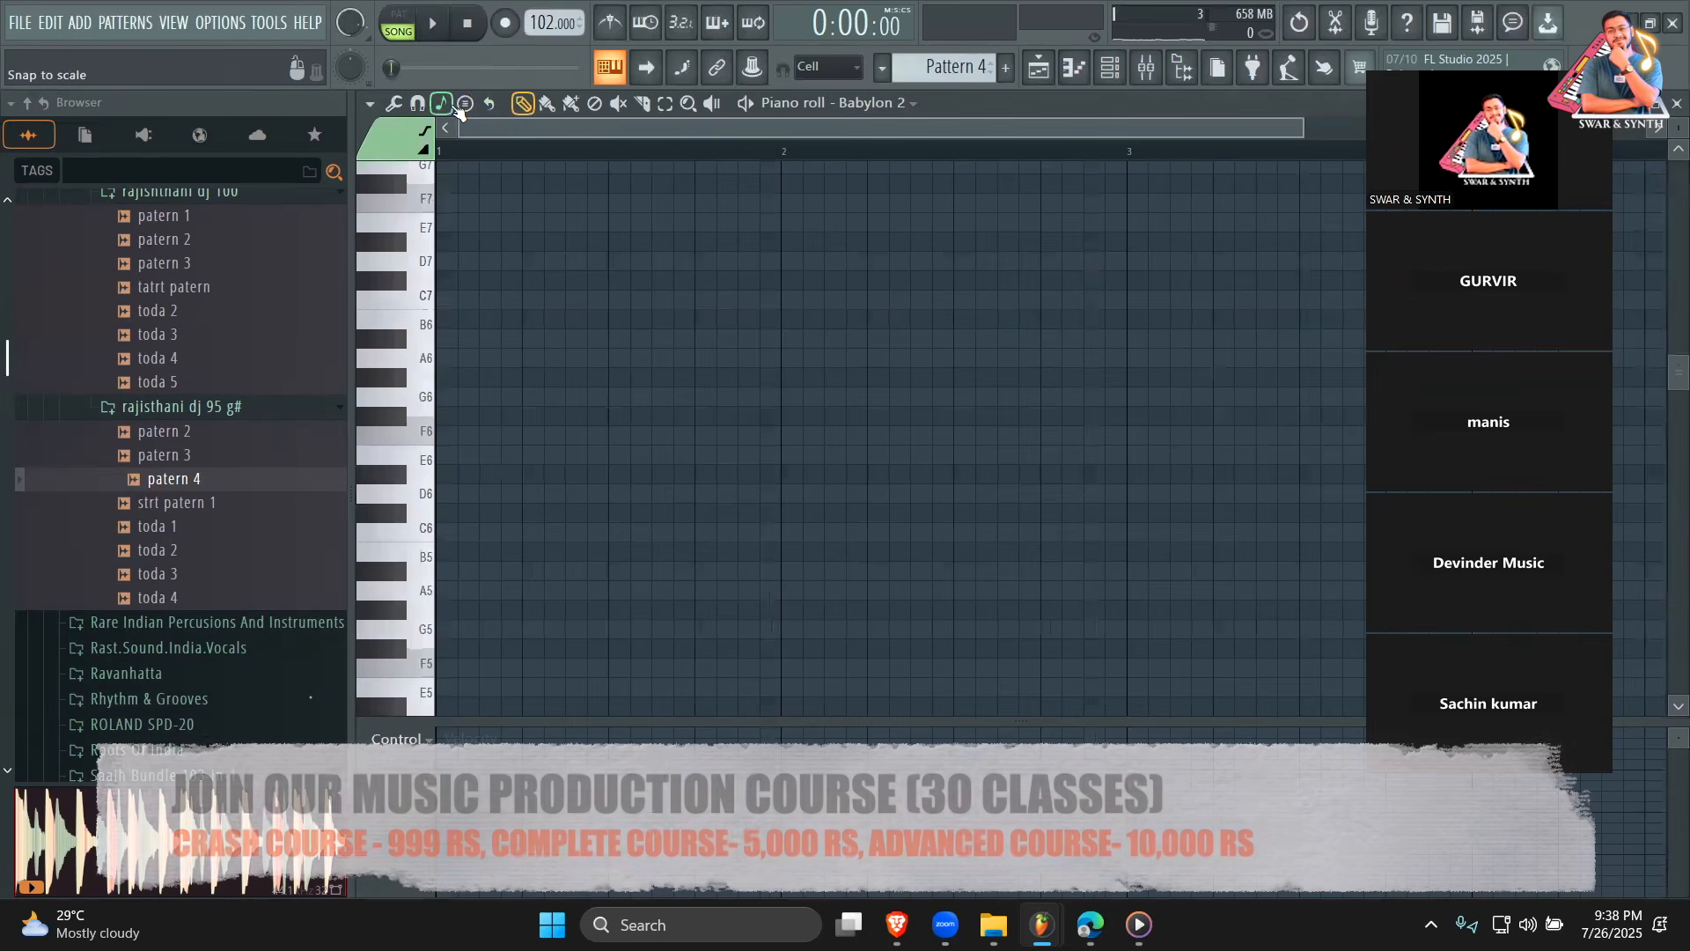
click(467, 106)
click(444, 104)
click(465, 104)
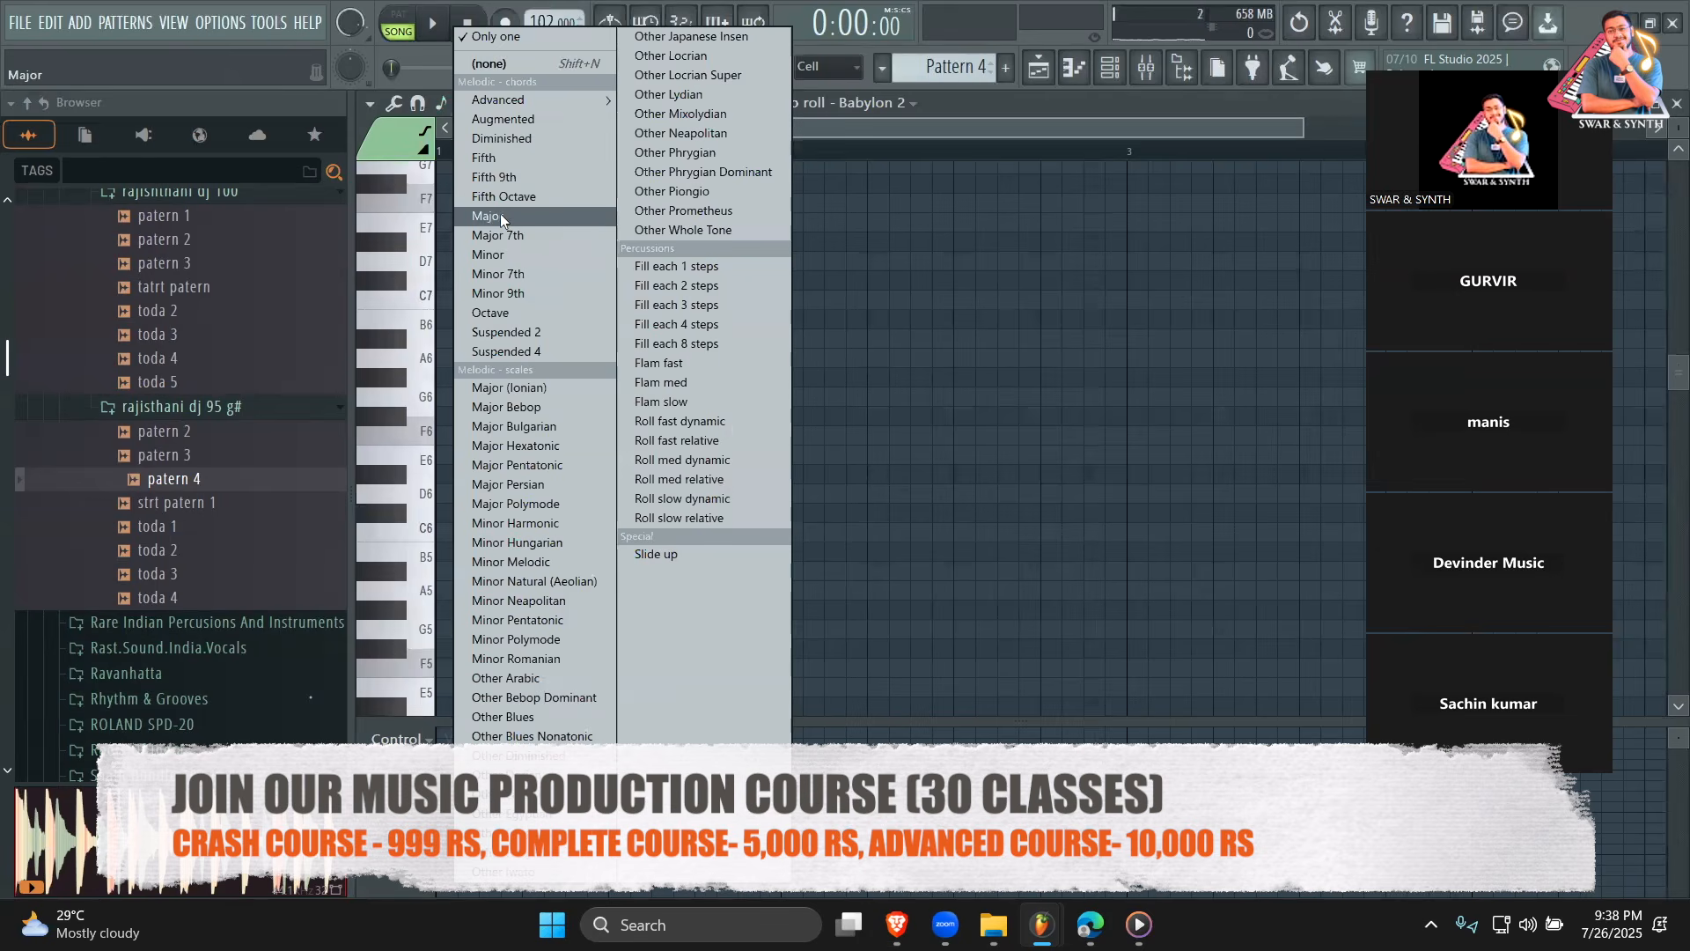
click(500, 215)
click(463, 376)
click(489, 377)
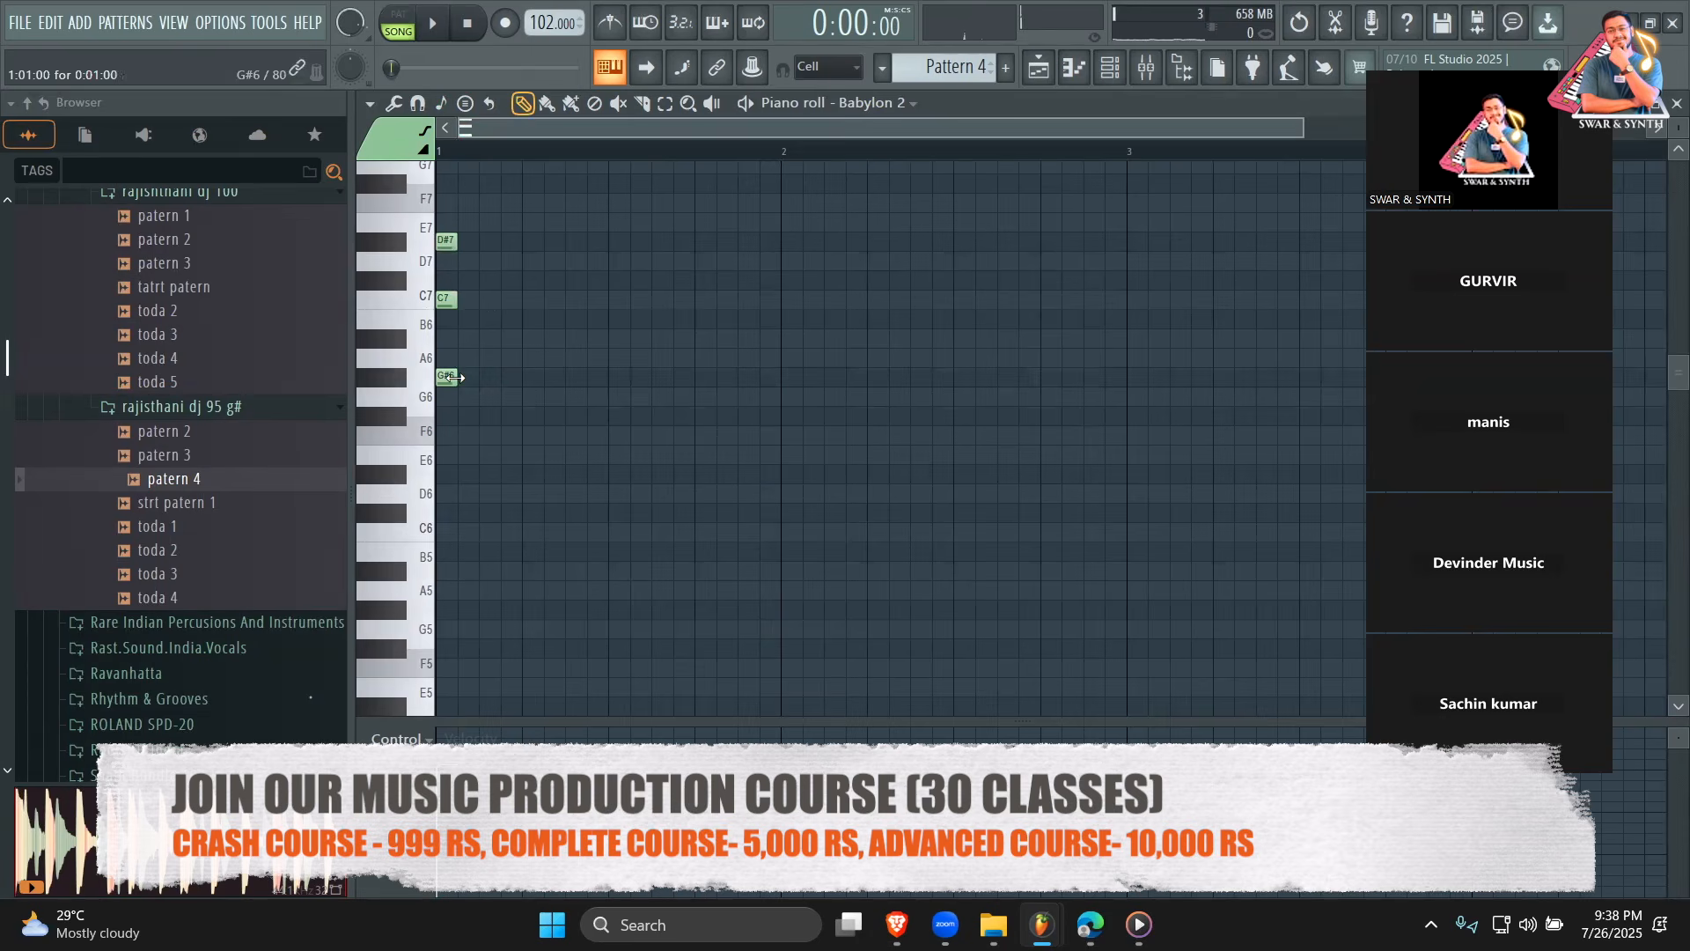
drag(455, 377, 767, 392)
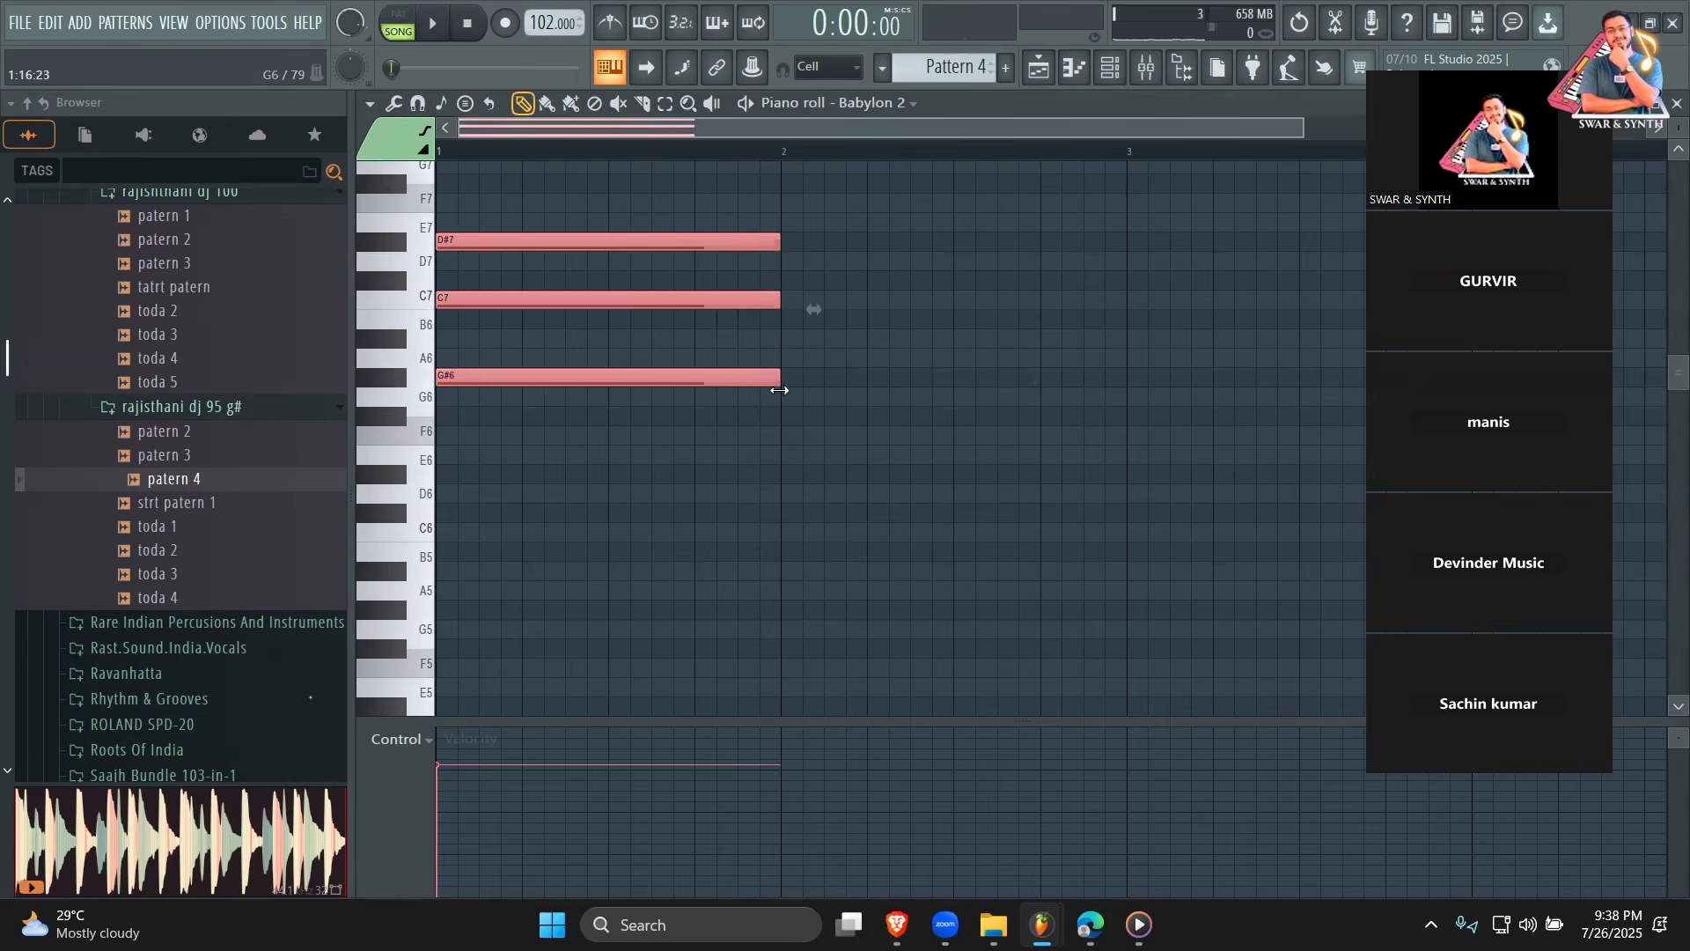
Load the KY FM Keys 2 preset from Factory - Keys in the Babylon 2 synth.
click(1180, 70)
click(577, 290)
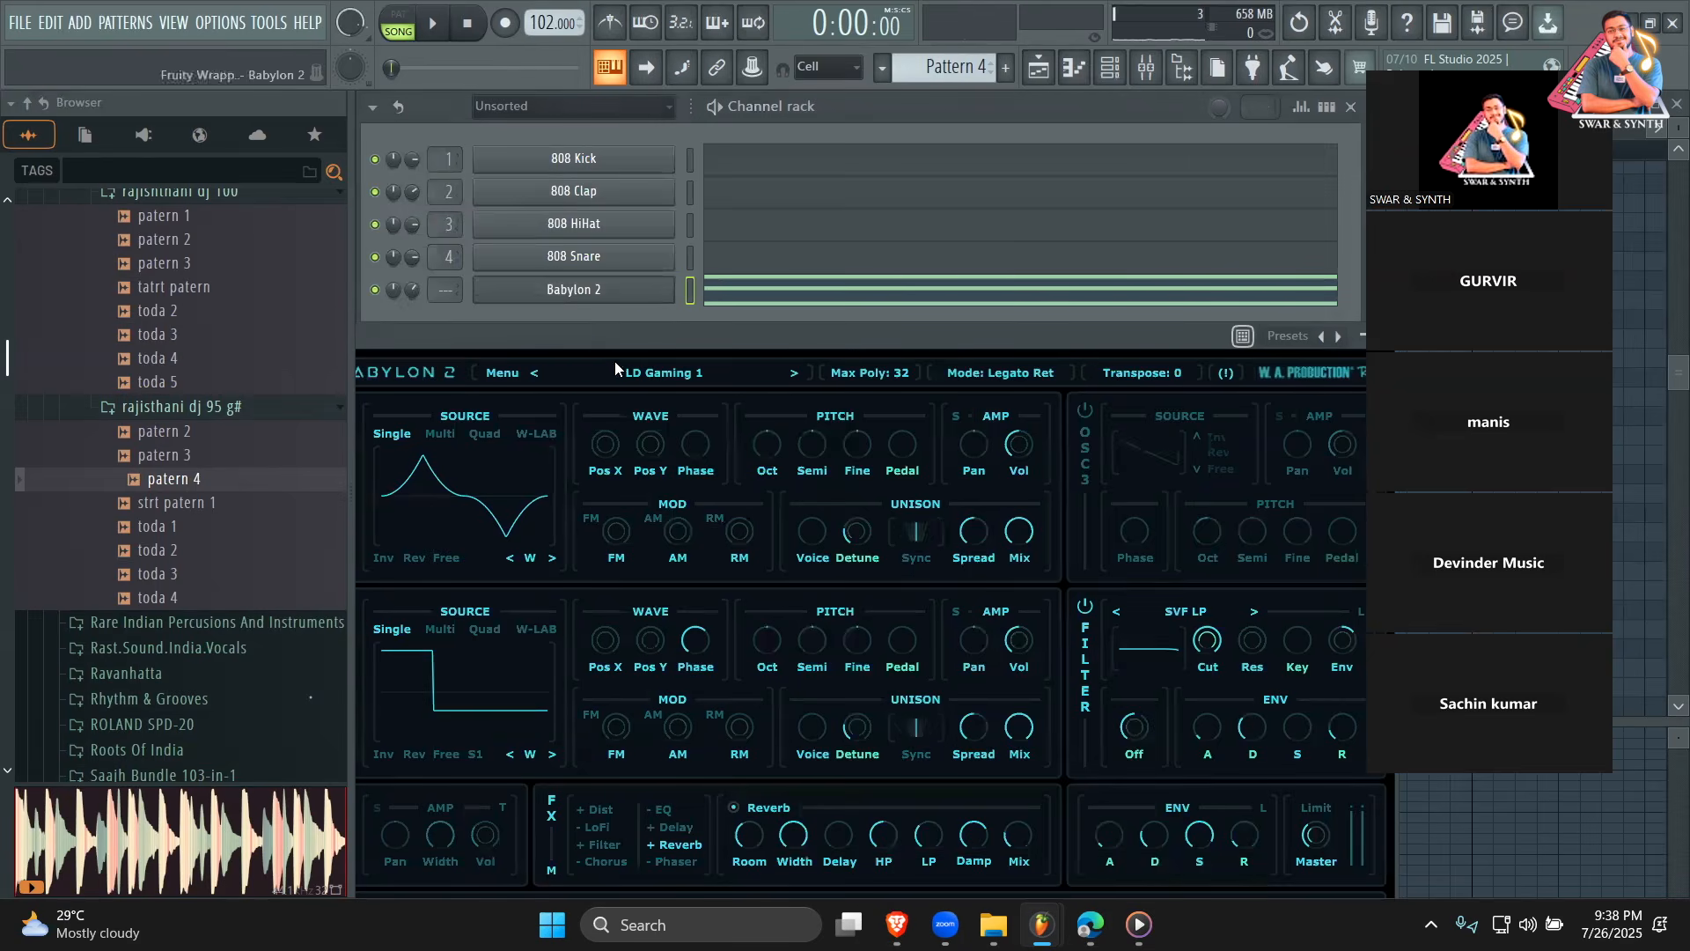
click(654, 373)
mouse_move(702, 538)
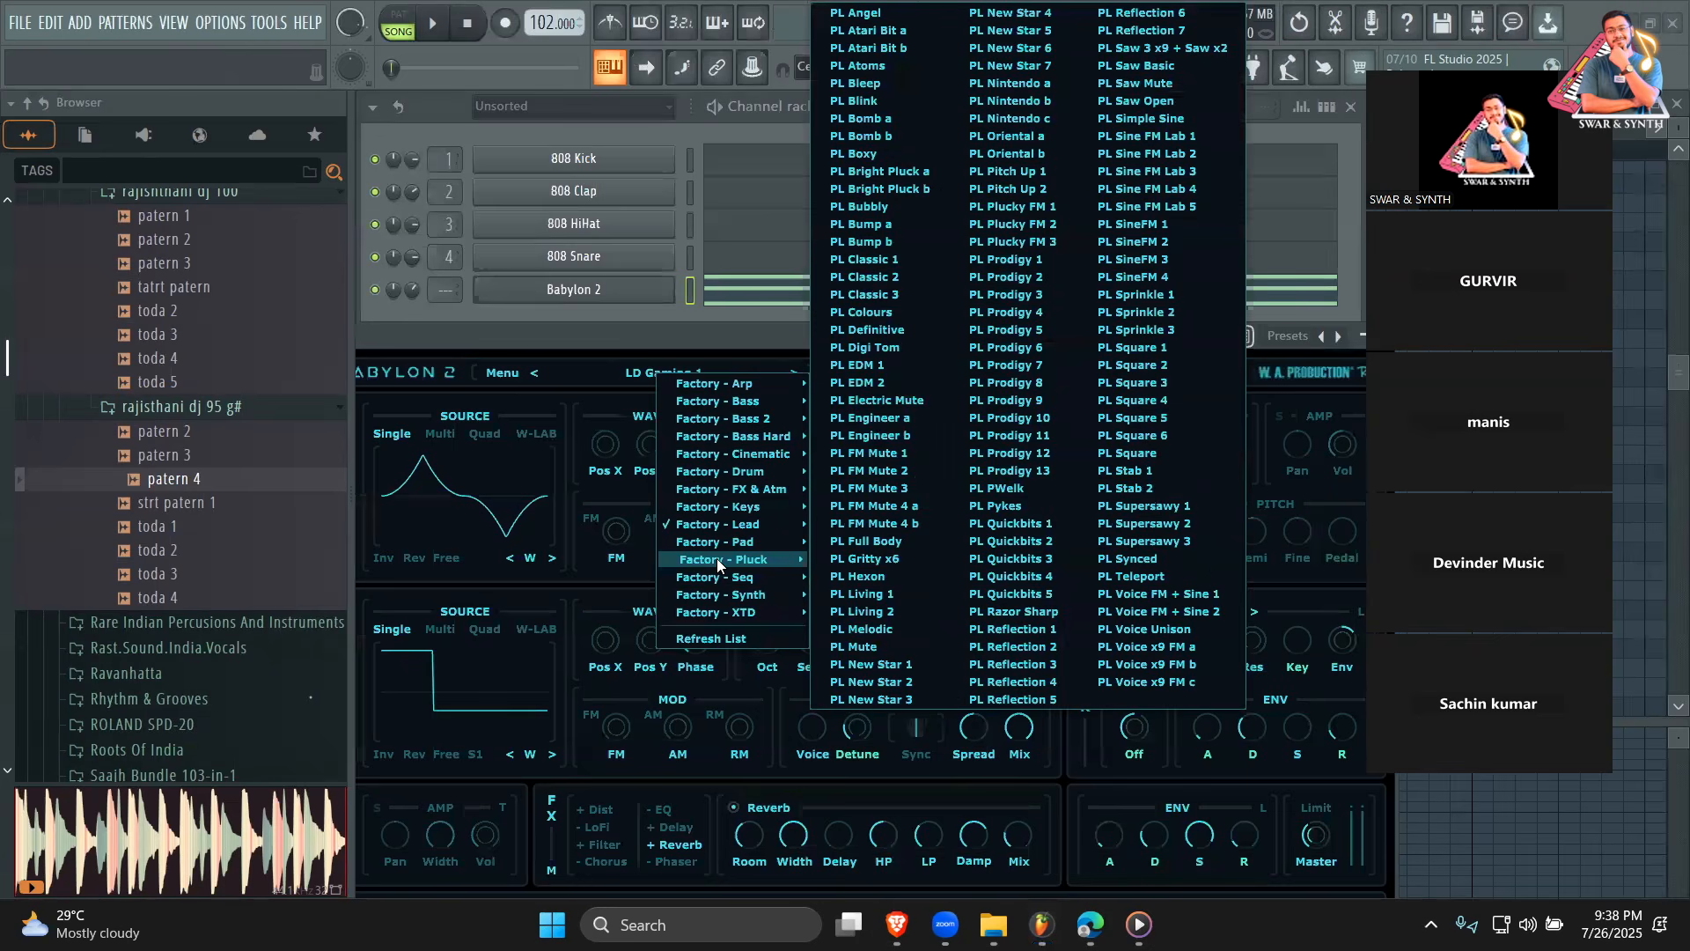
mouse_move(760, 505)
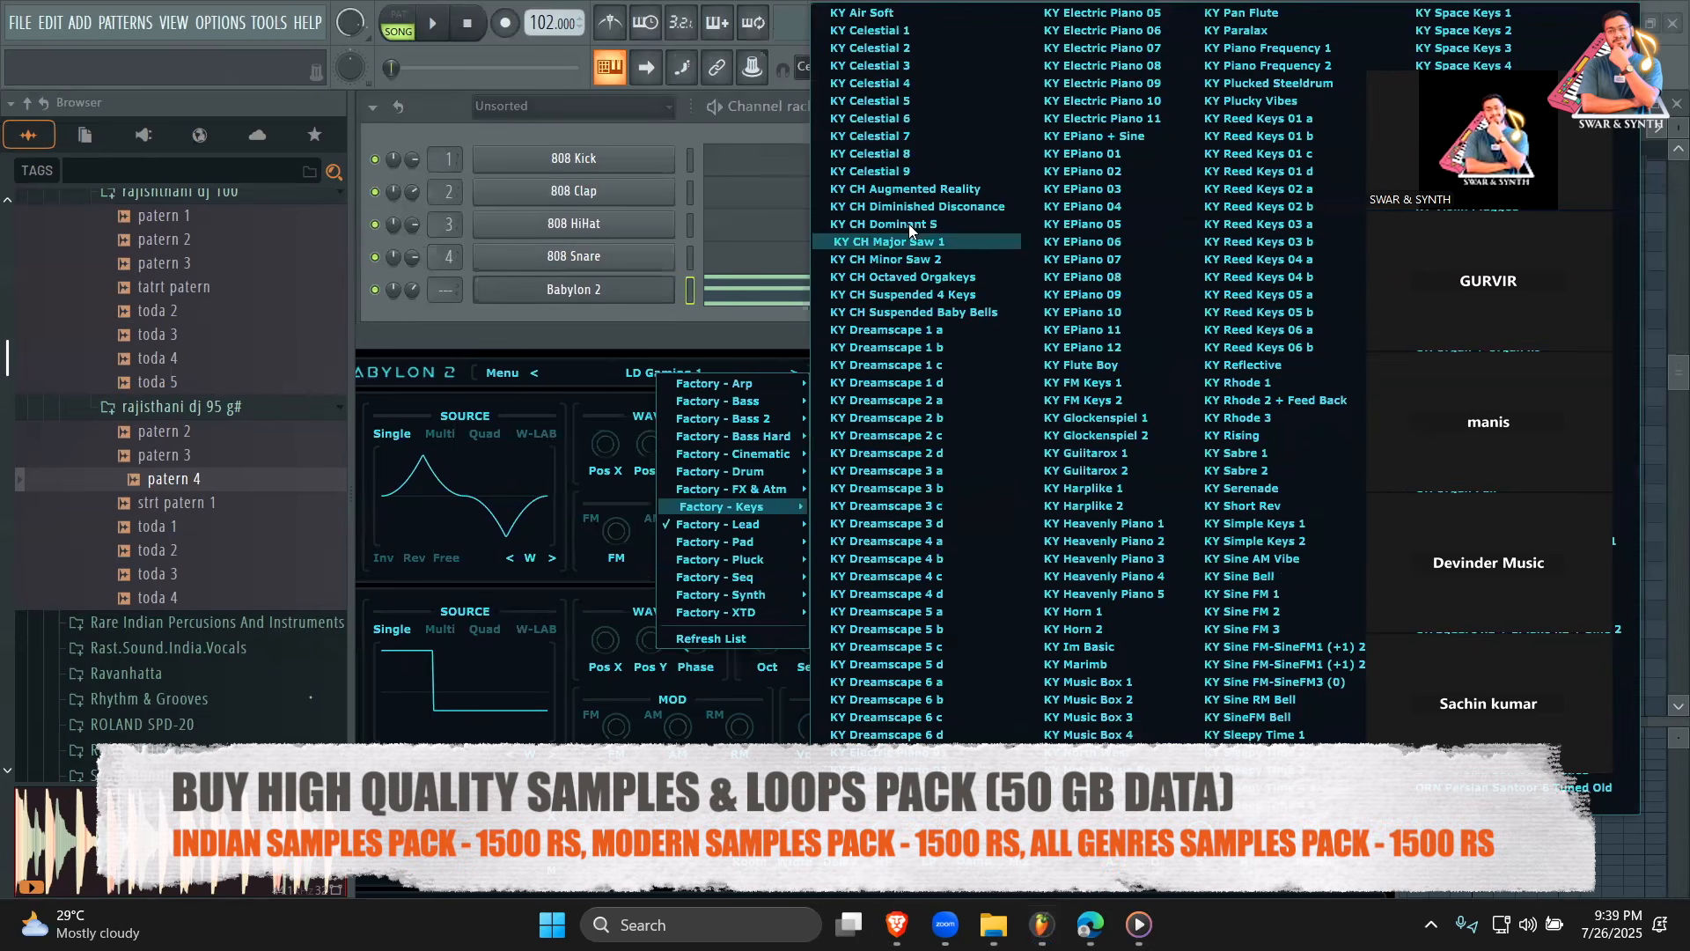
click(1081, 400)
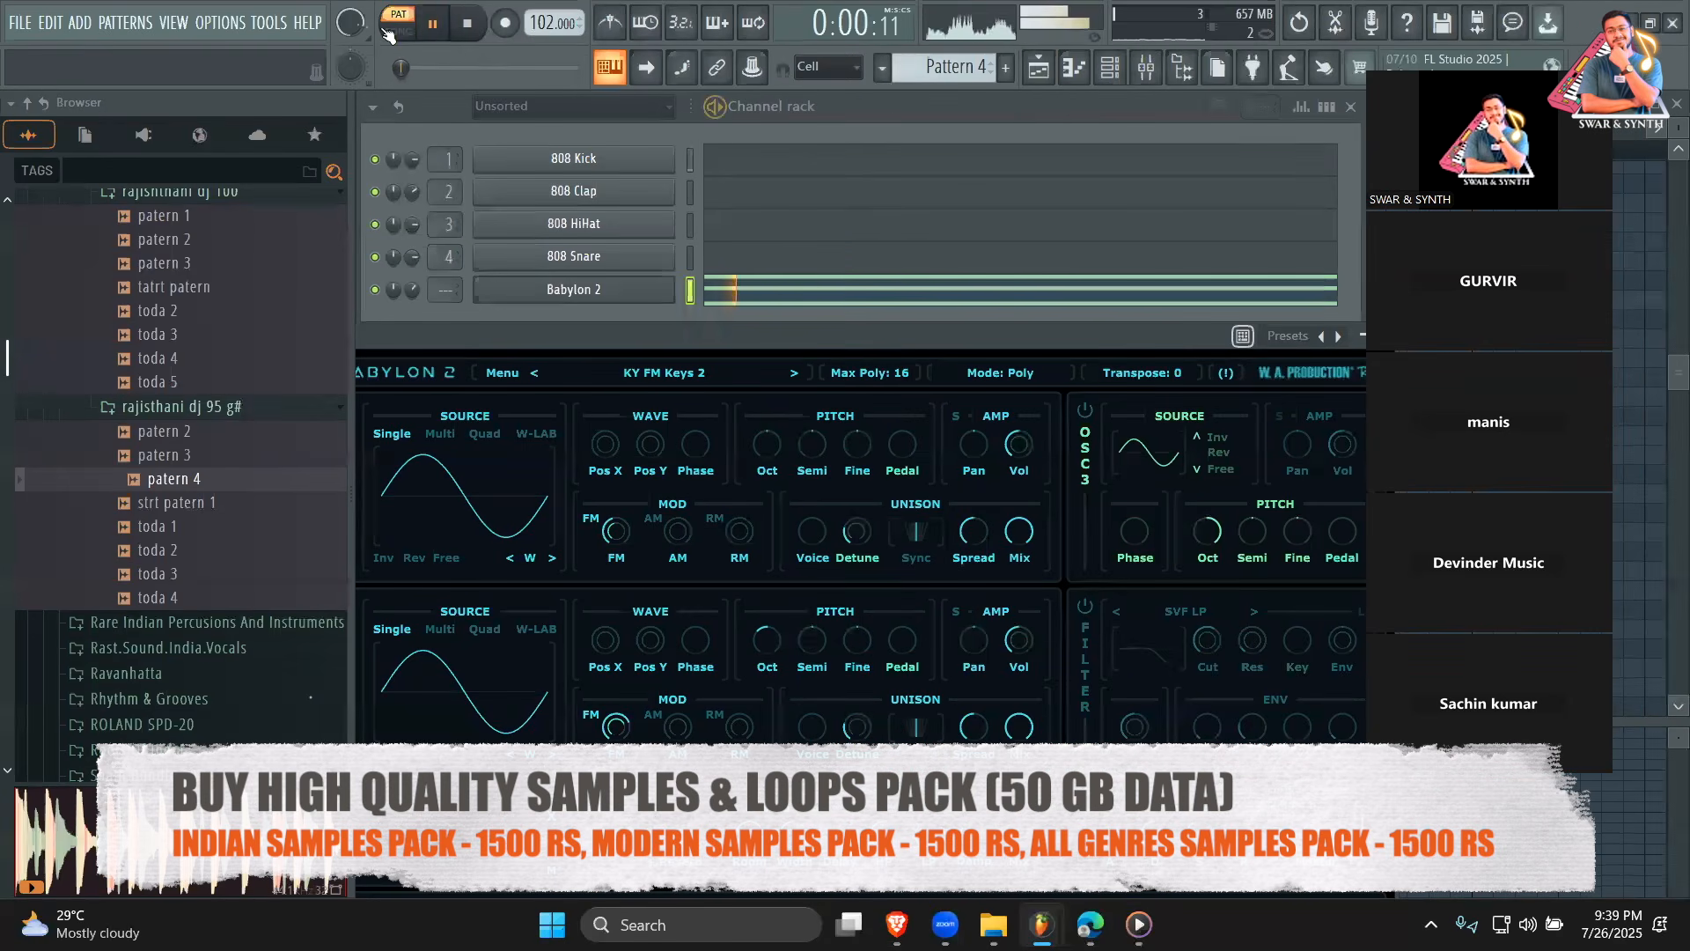
Place Pattern 4 at the start of Track 3 in the playlist and play the song with it.
click(1040, 76)
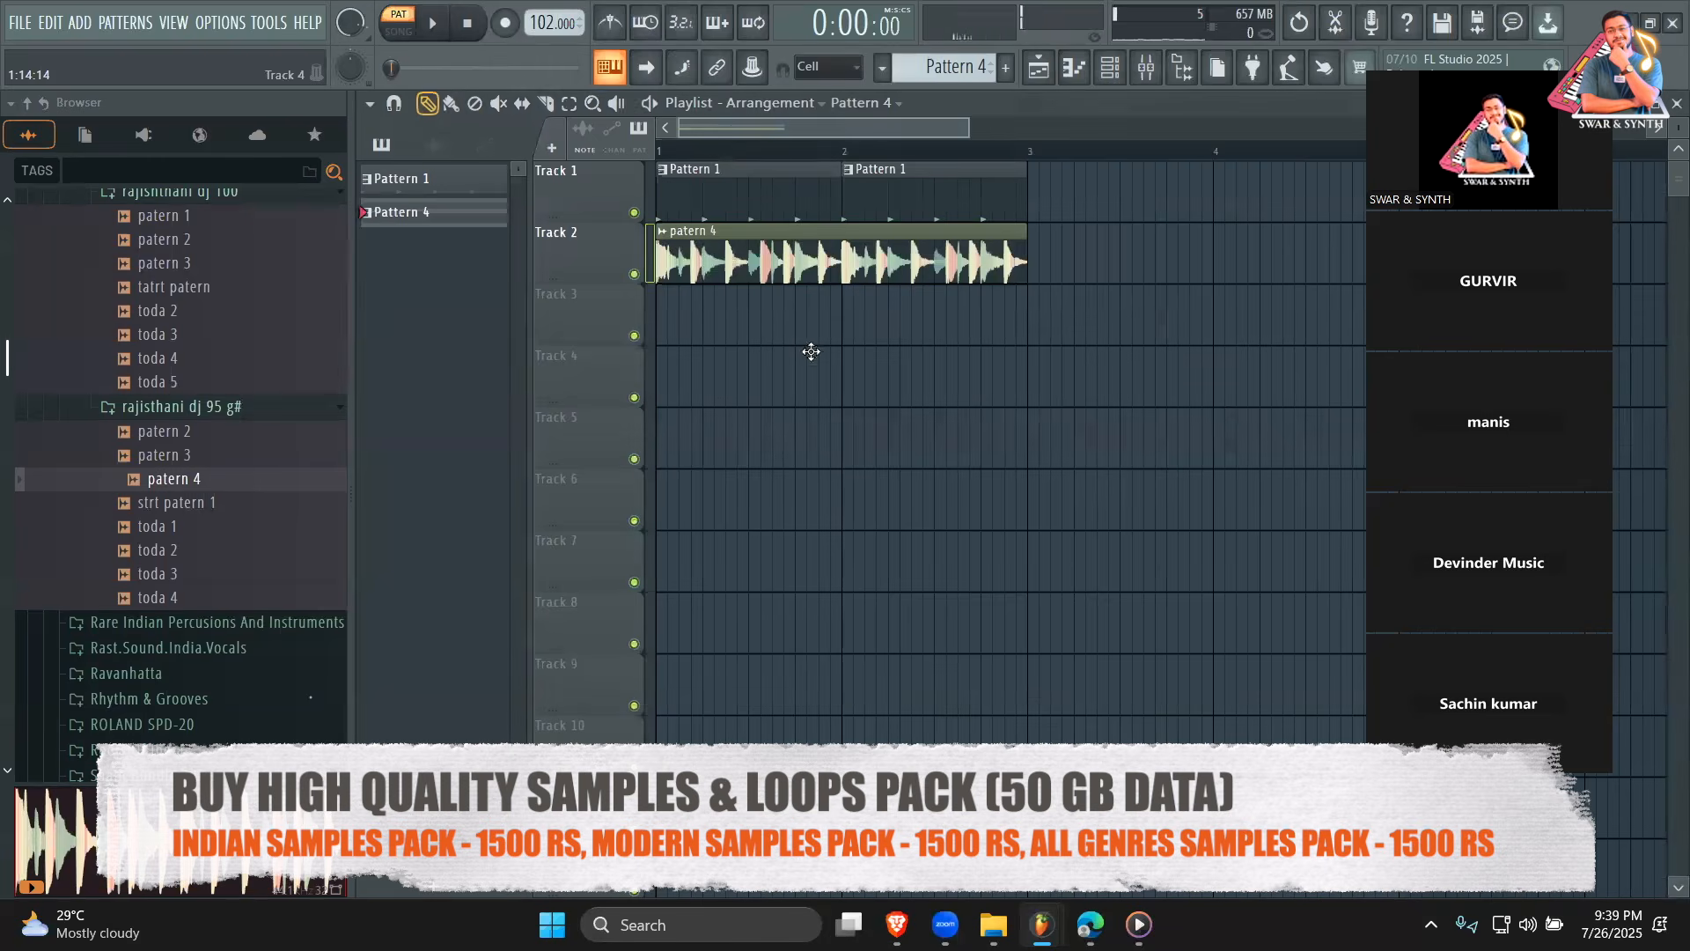
key(space)
key(space)
click(677, 312)
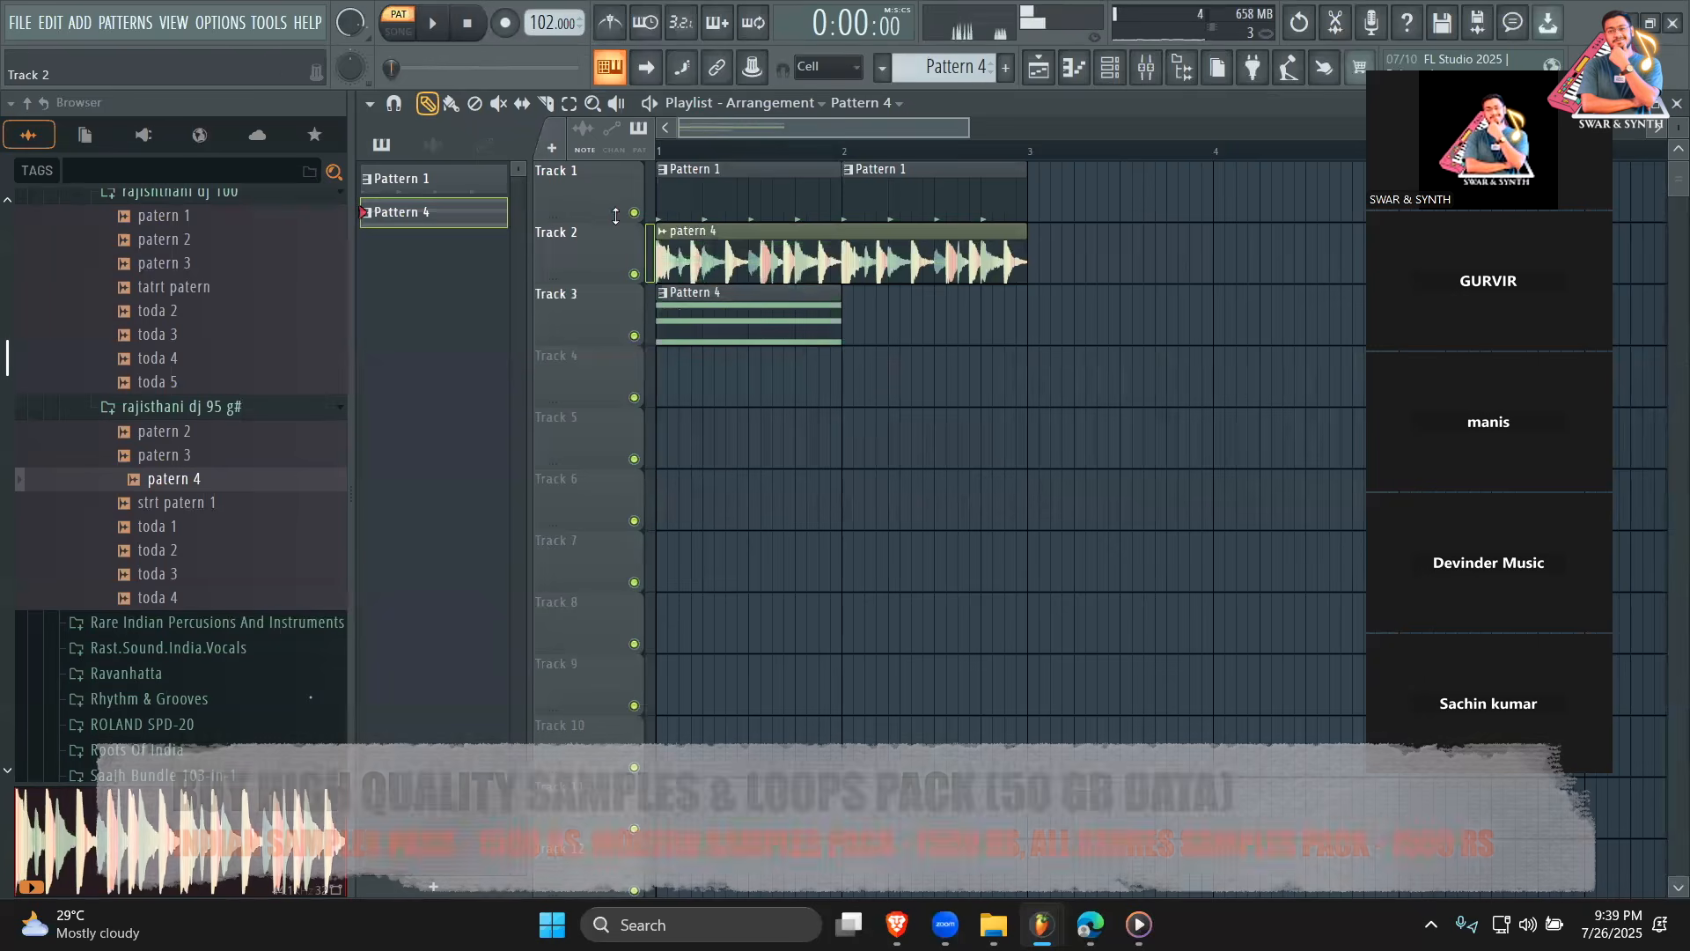
key(space)
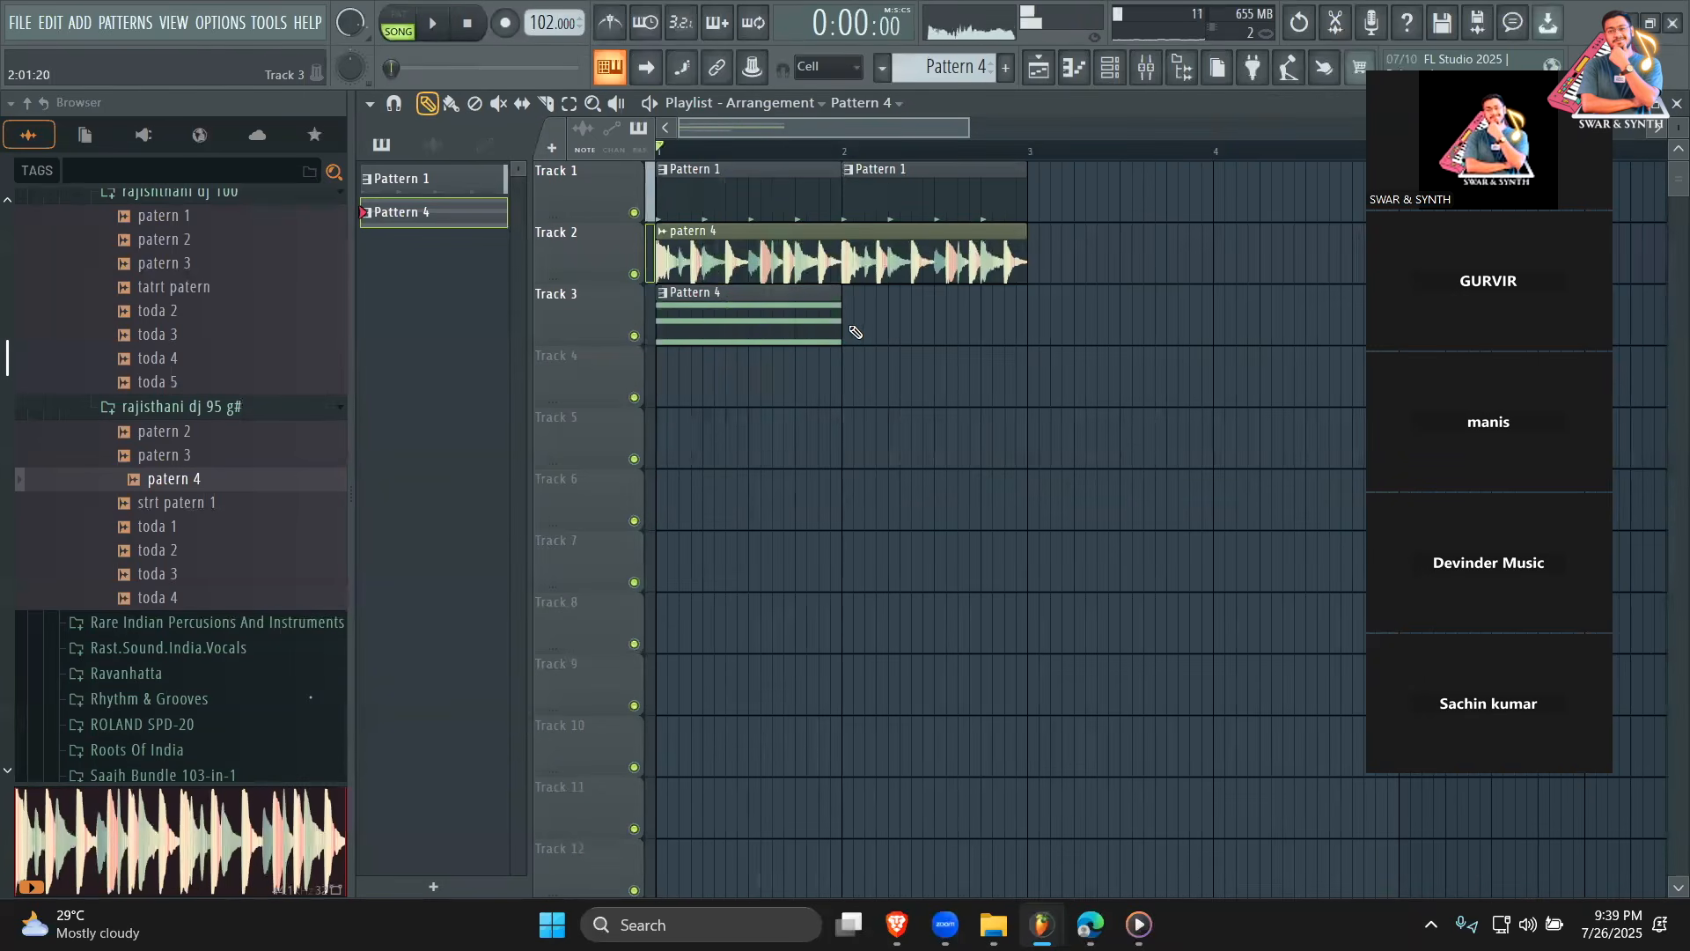
key(space)
right_click(850, 332)
Cut the chord notes of the Babylon 2 channel from Pattern 4 in the channel rack.
click(1108, 69)
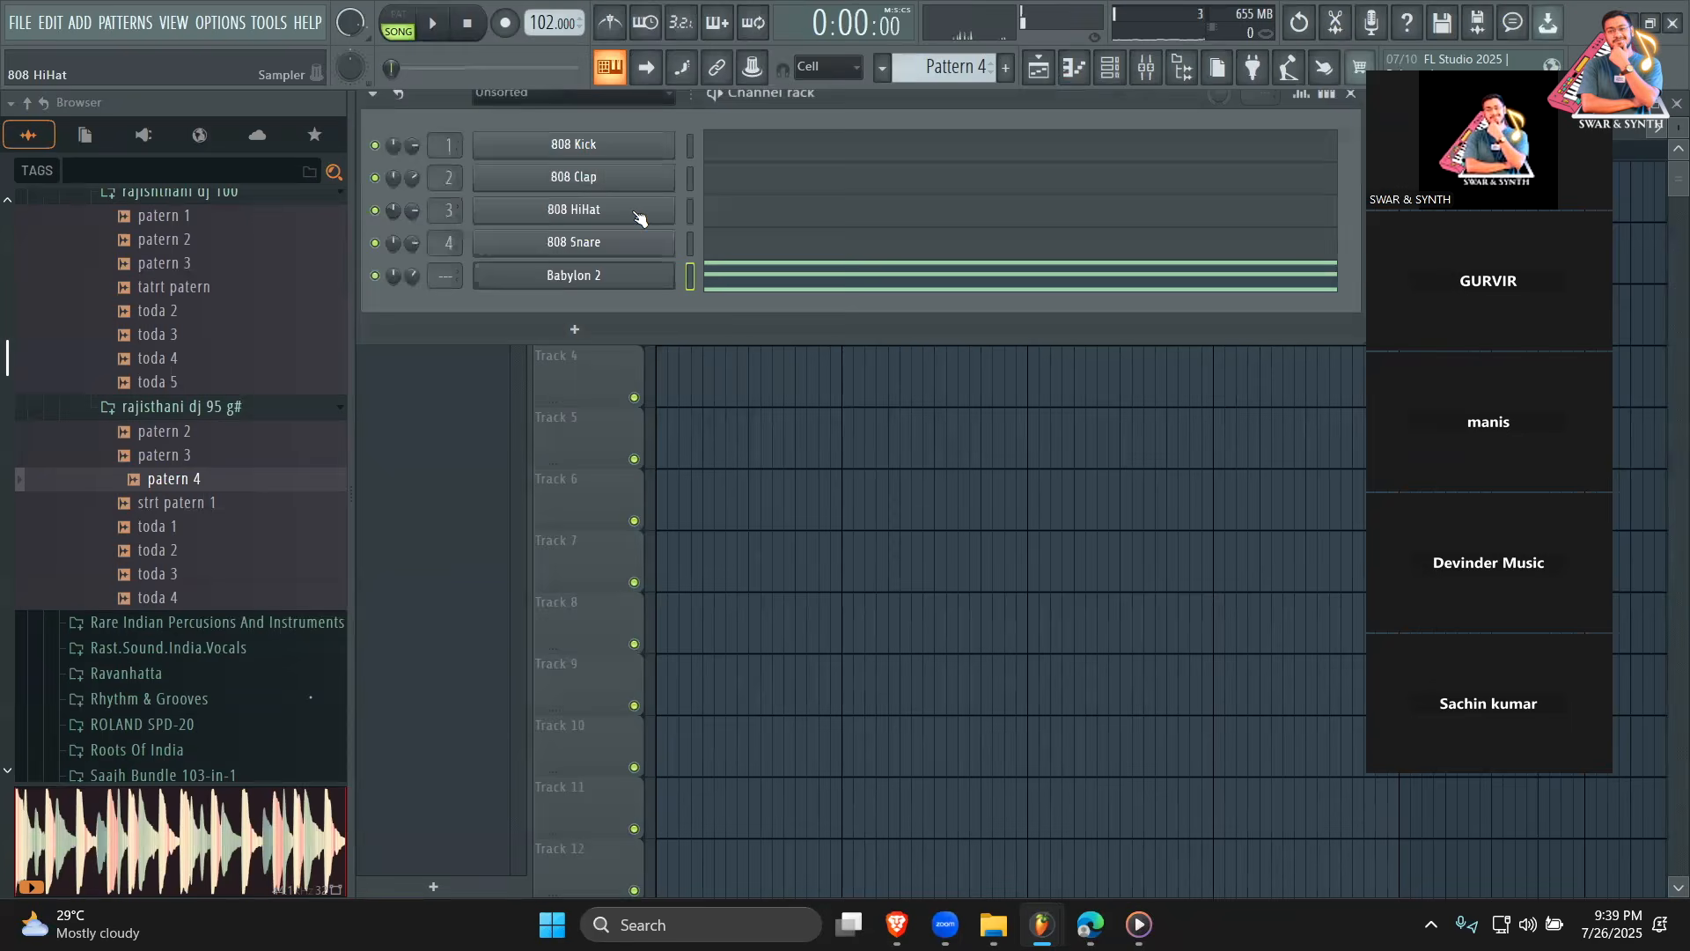
click(601, 280)
drag(683, 335, 958, 301)
click(838, 97)
right_click(674, 264)
click(909, 281)
Open the Babylon 2 synth and load the LD Arena 6 preset from Factory - Lead.
click(620, 281)
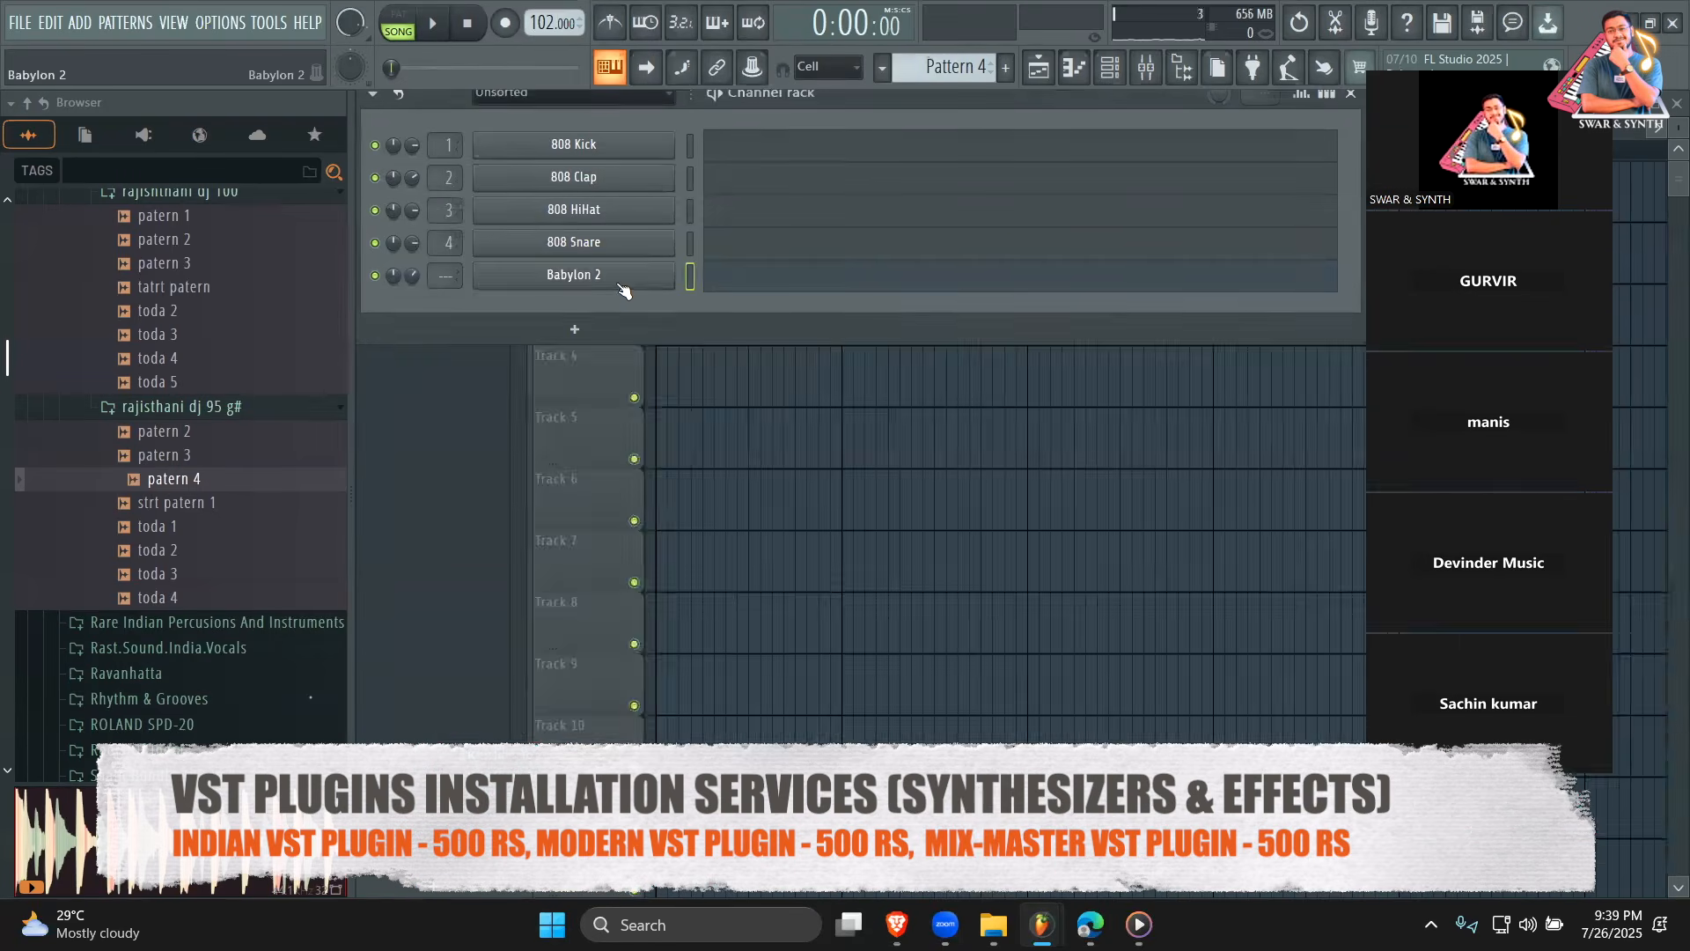
click(621, 281)
drag(809, 303, 871, 173)
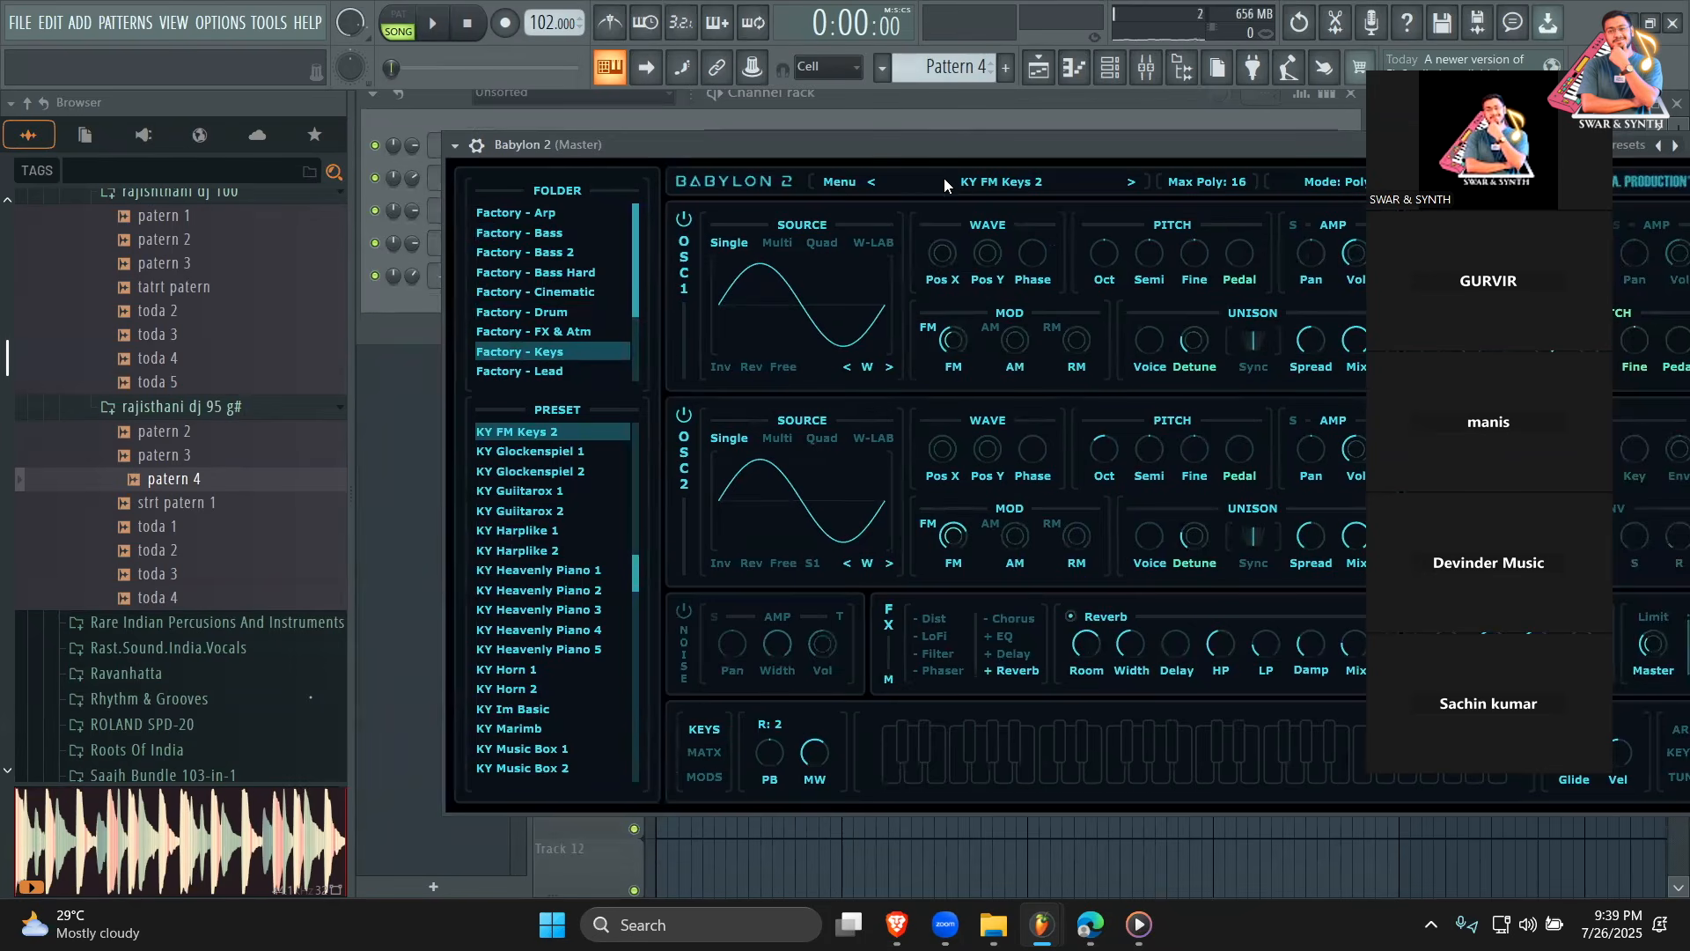
click(968, 186)
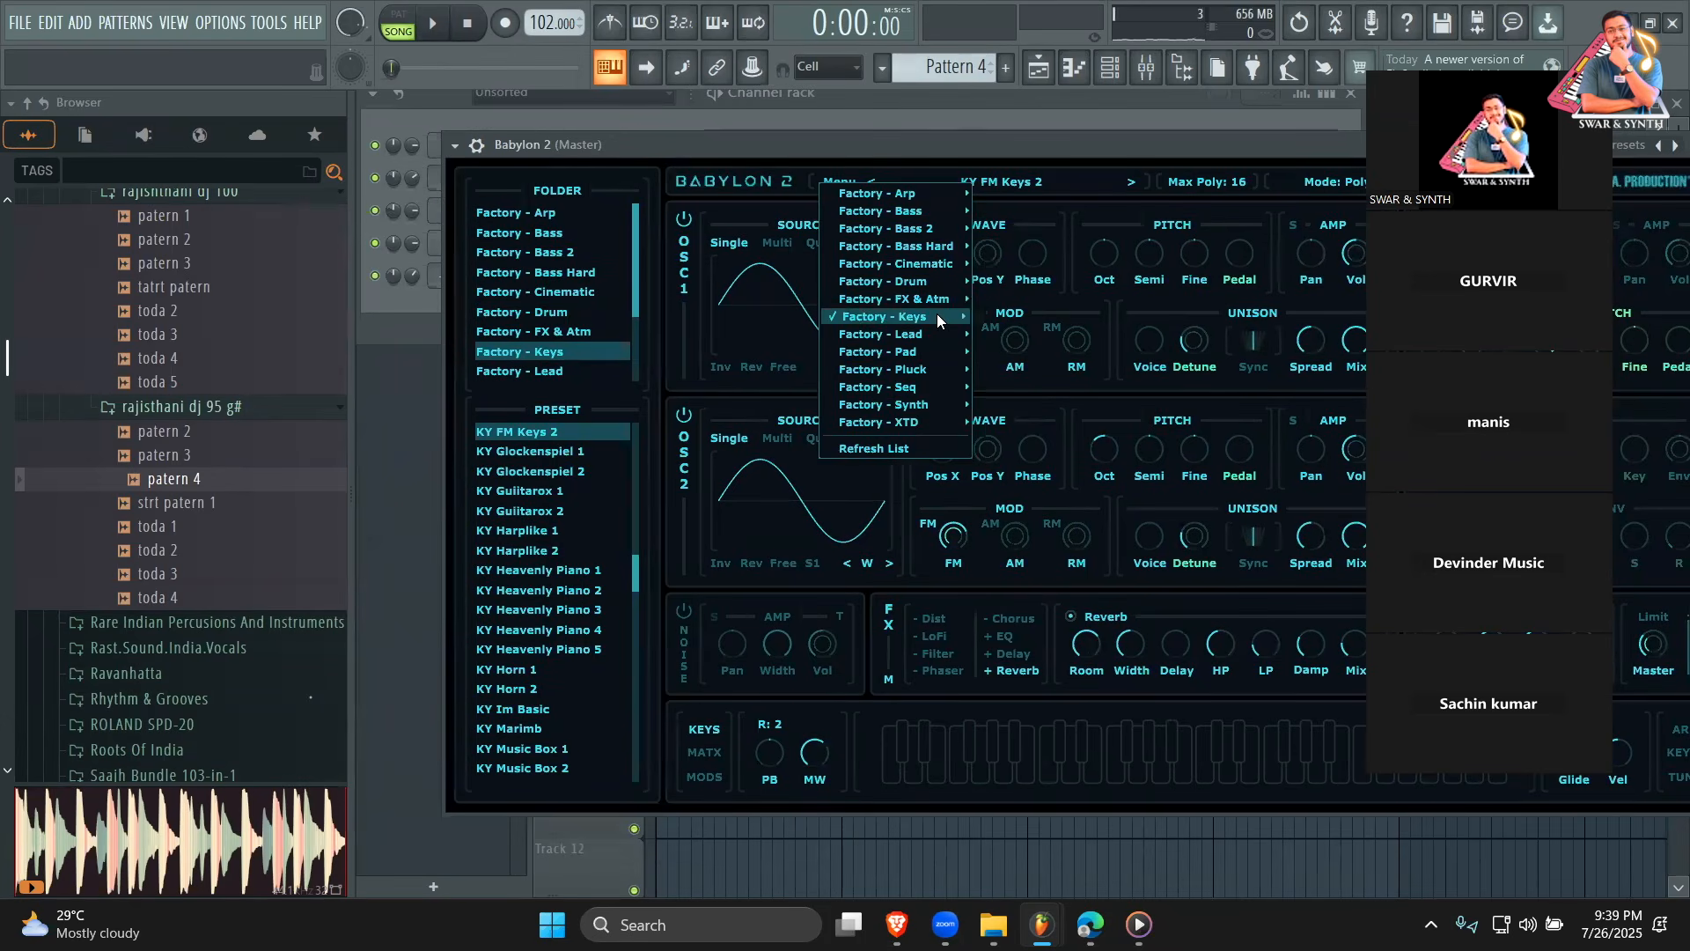
mouse_move(913, 341)
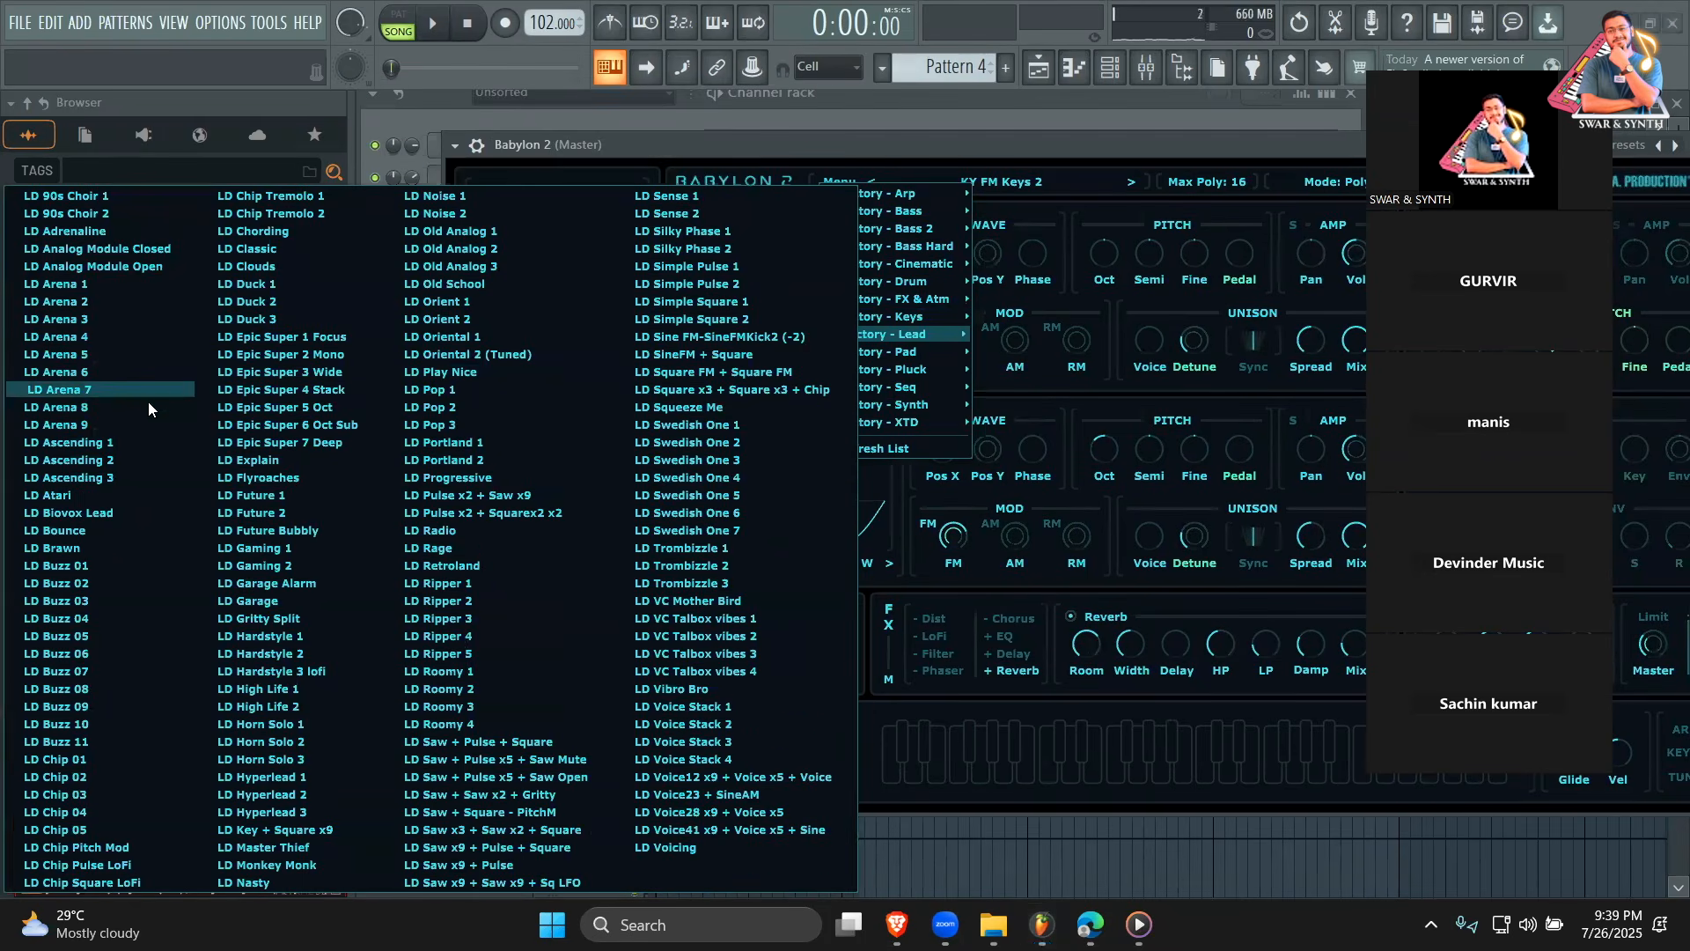
click(110, 371)
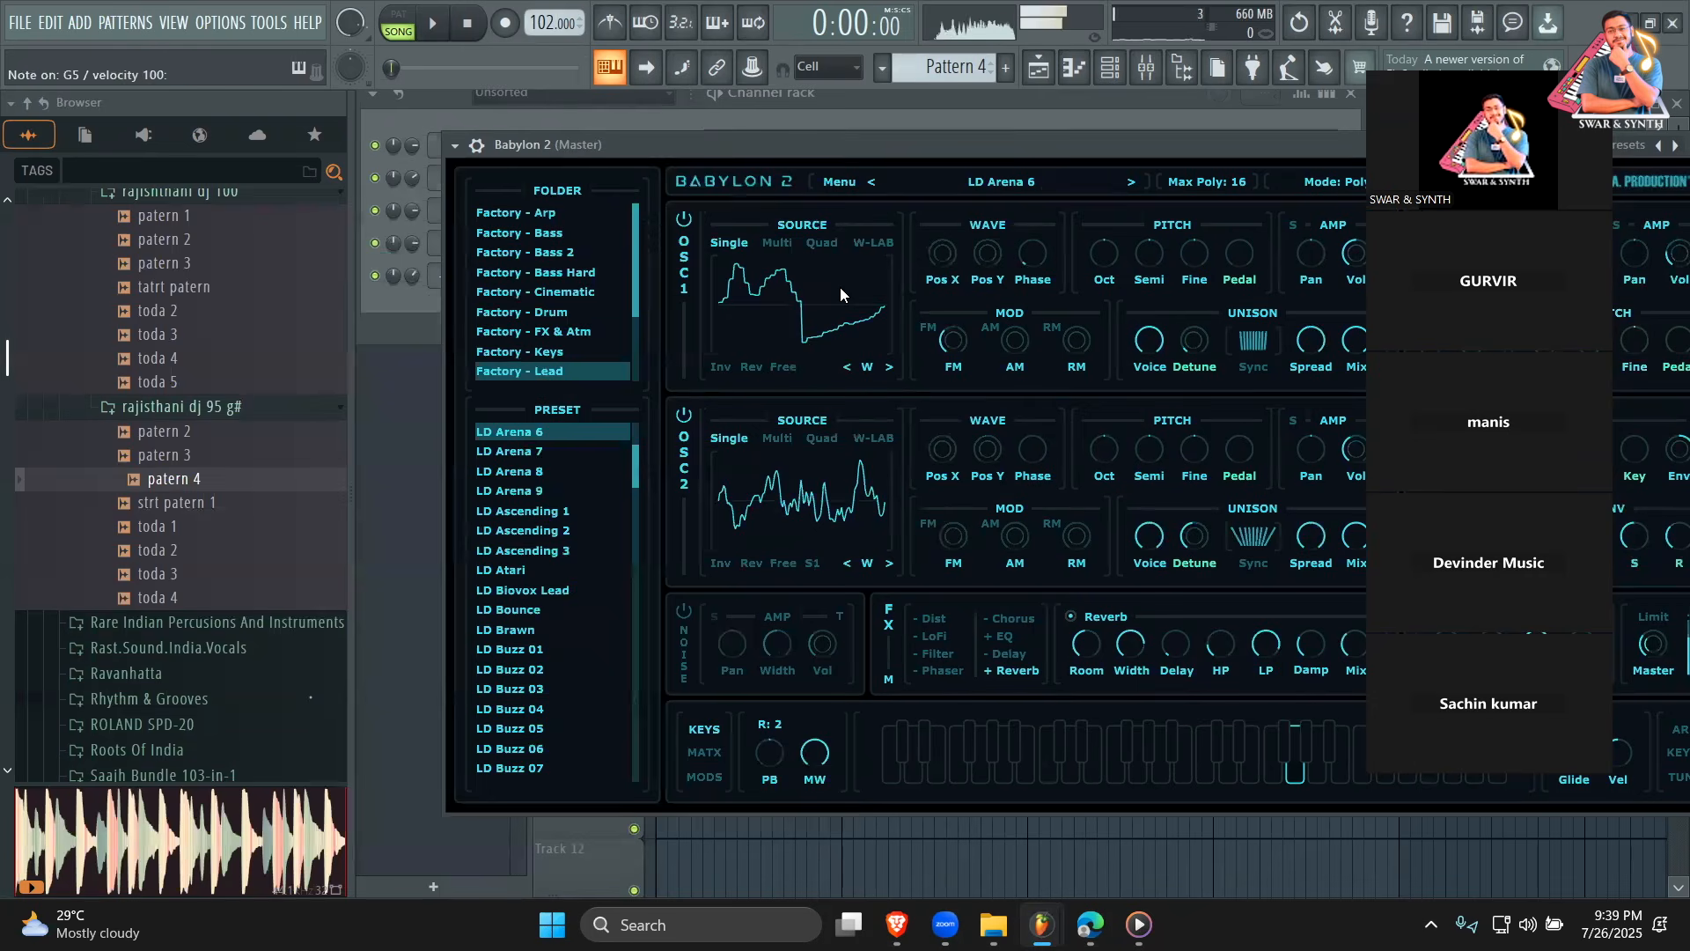
Step forward through the Babylon 2 lead presets to LD Ascending 3.
click(1124, 185)
click(1124, 185)
click(1124, 185)
click(1124, 185)
click(1124, 185)
click(1123, 183)
Try the LD Ripper 2 and LD Old Analog 2 presets from Factory - Lead in Babylon 2.
click(1017, 183)
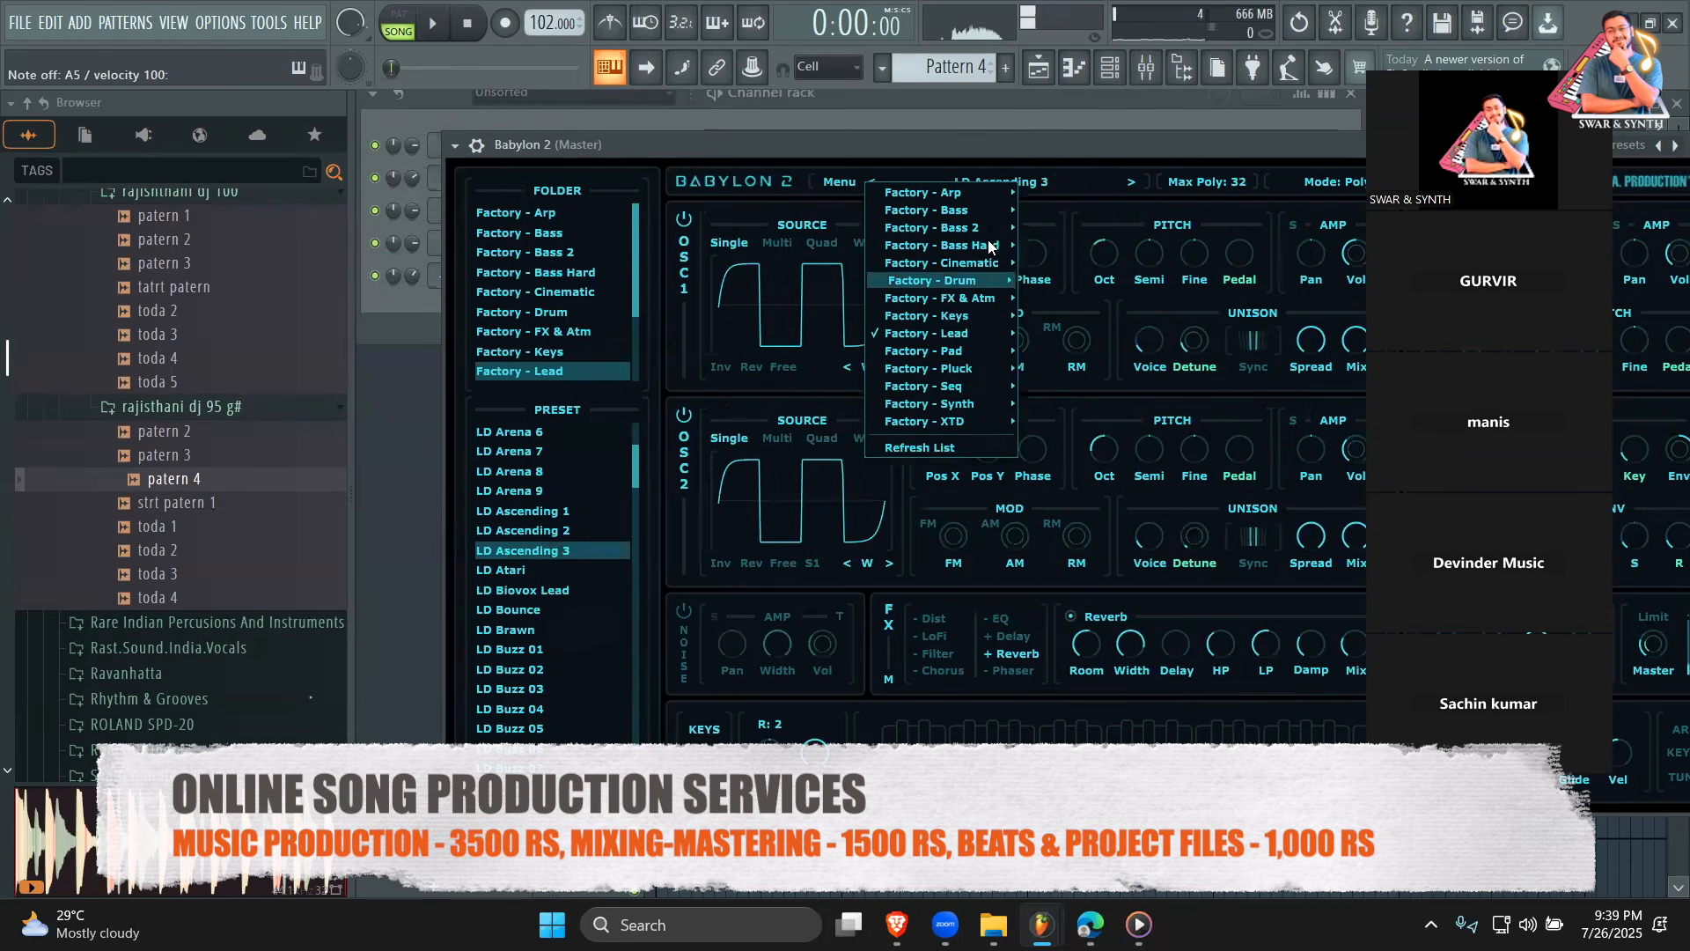
mouse_move(900, 334)
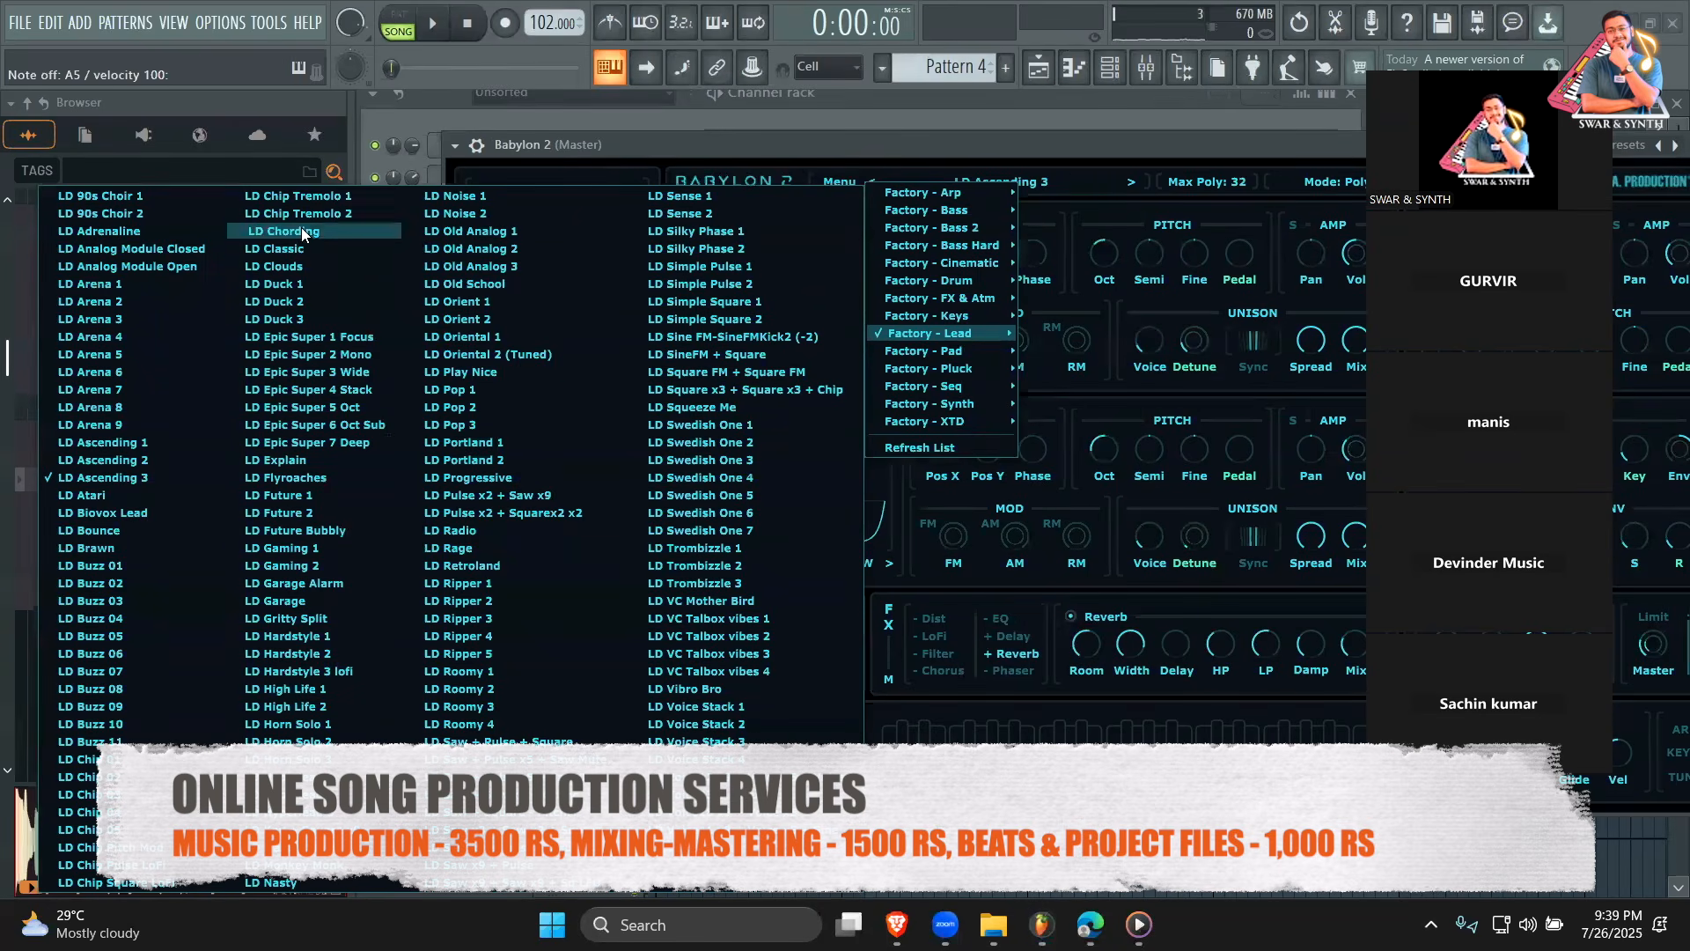
click(497, 607)
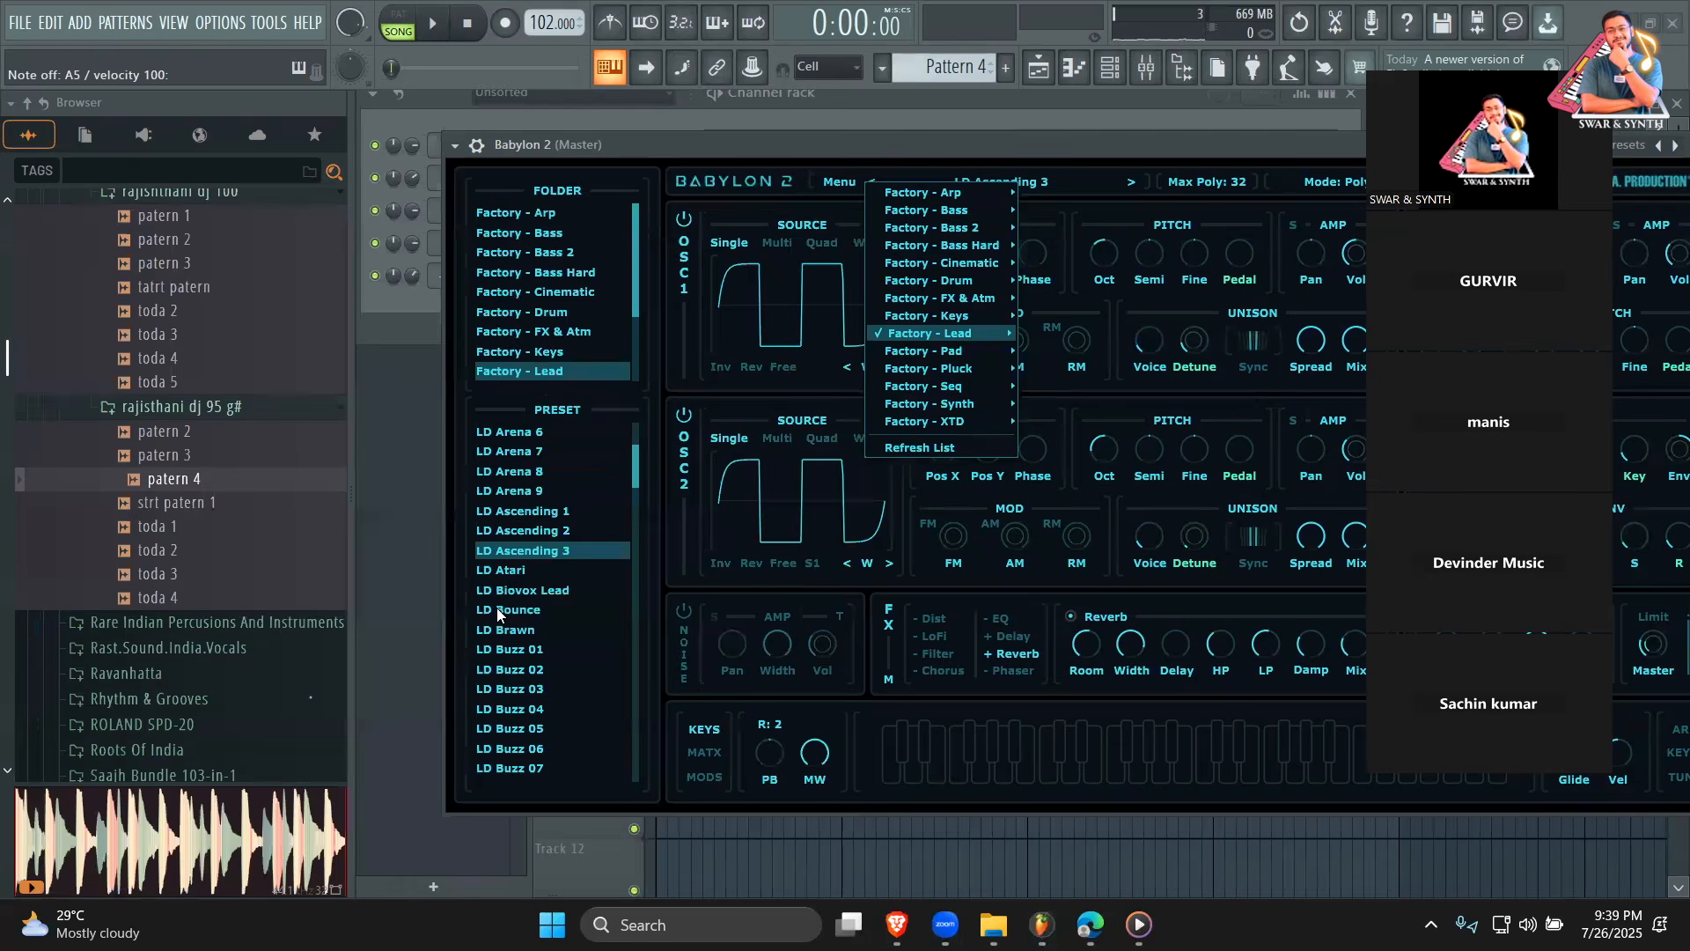
click(1065, 183)
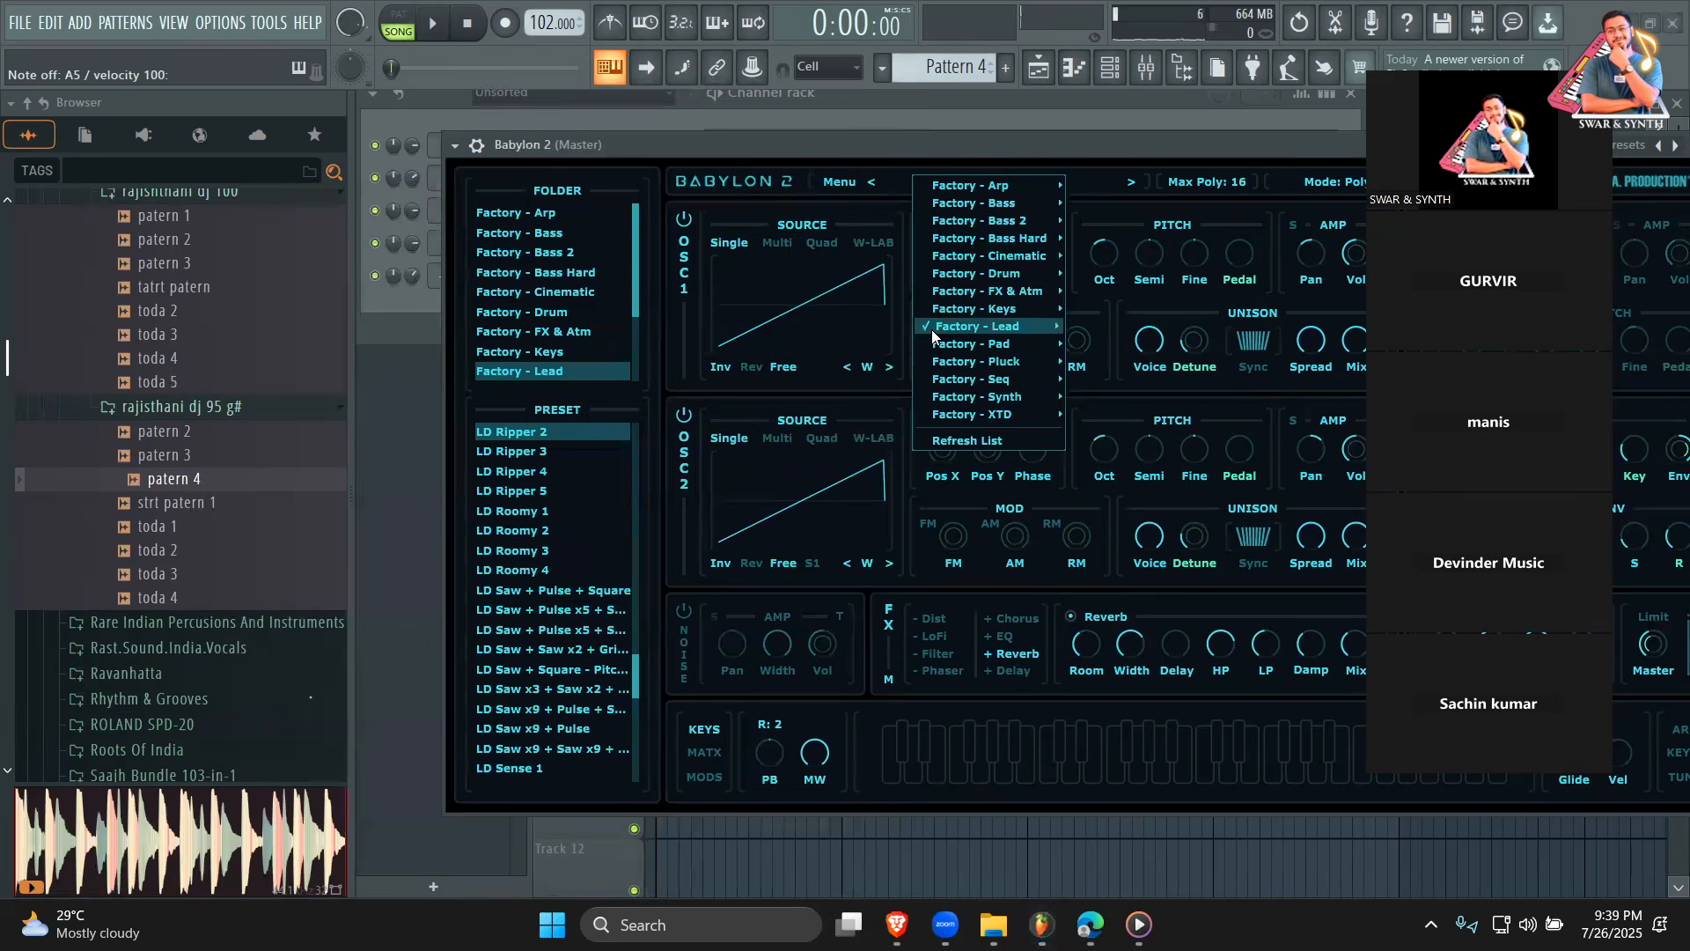
mouse_move(931, 329)
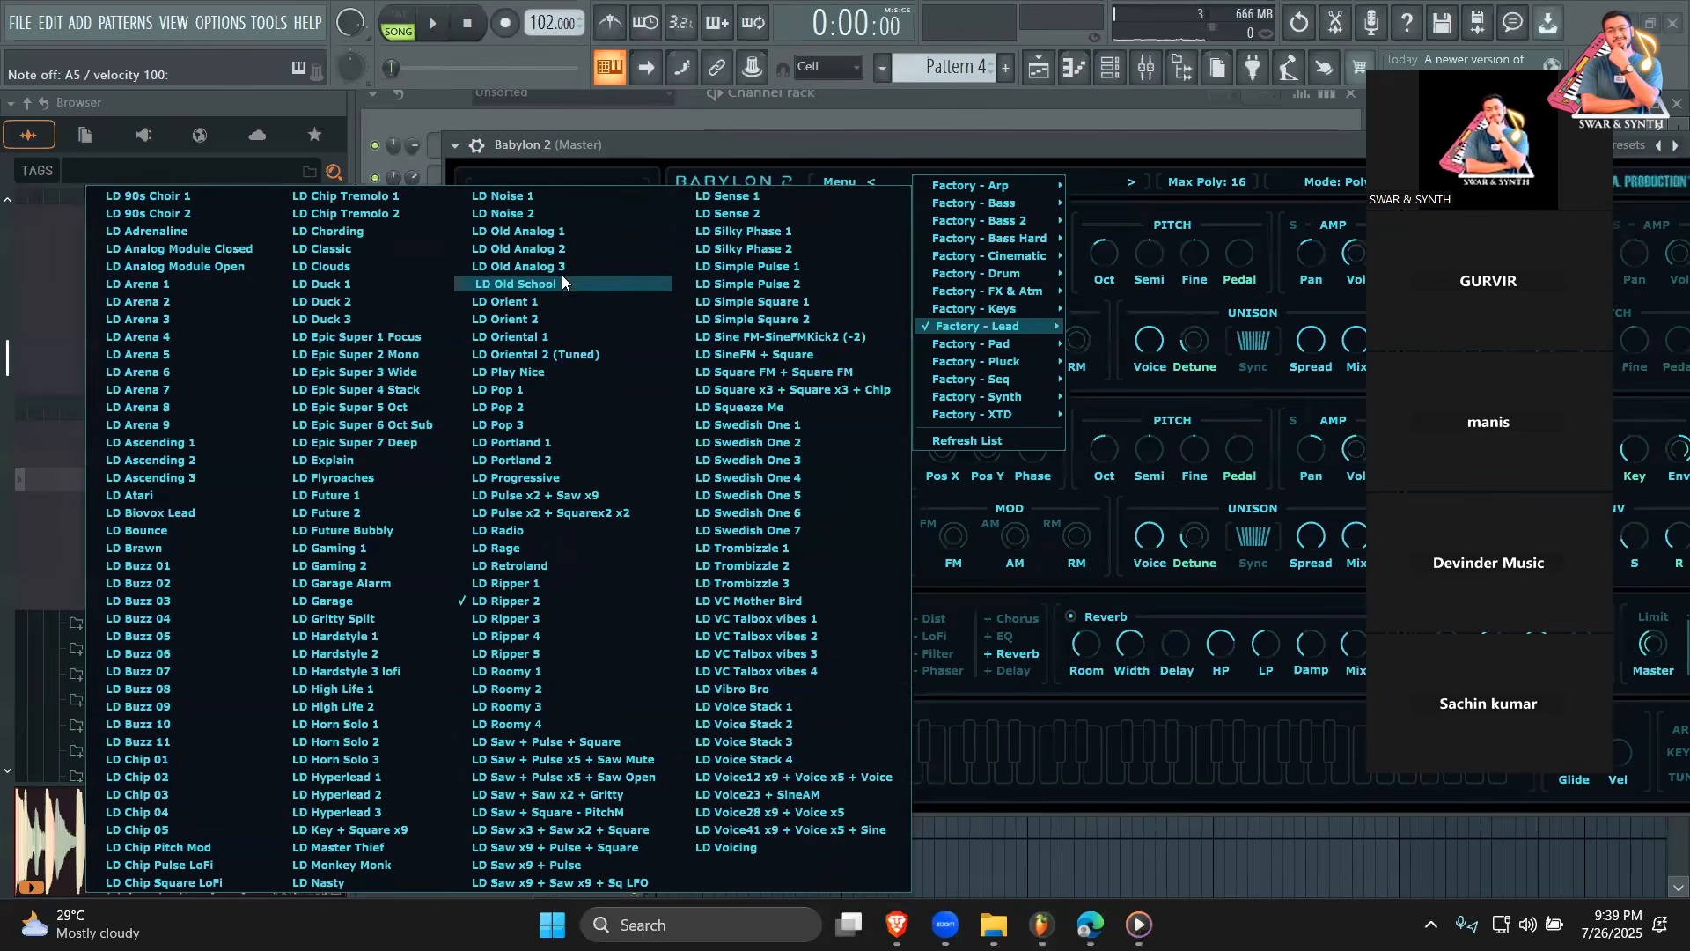
click(558, 245)
Load the LD Chip 02 preset from Factory - Lead in Babylon 2.
click(977, 183)
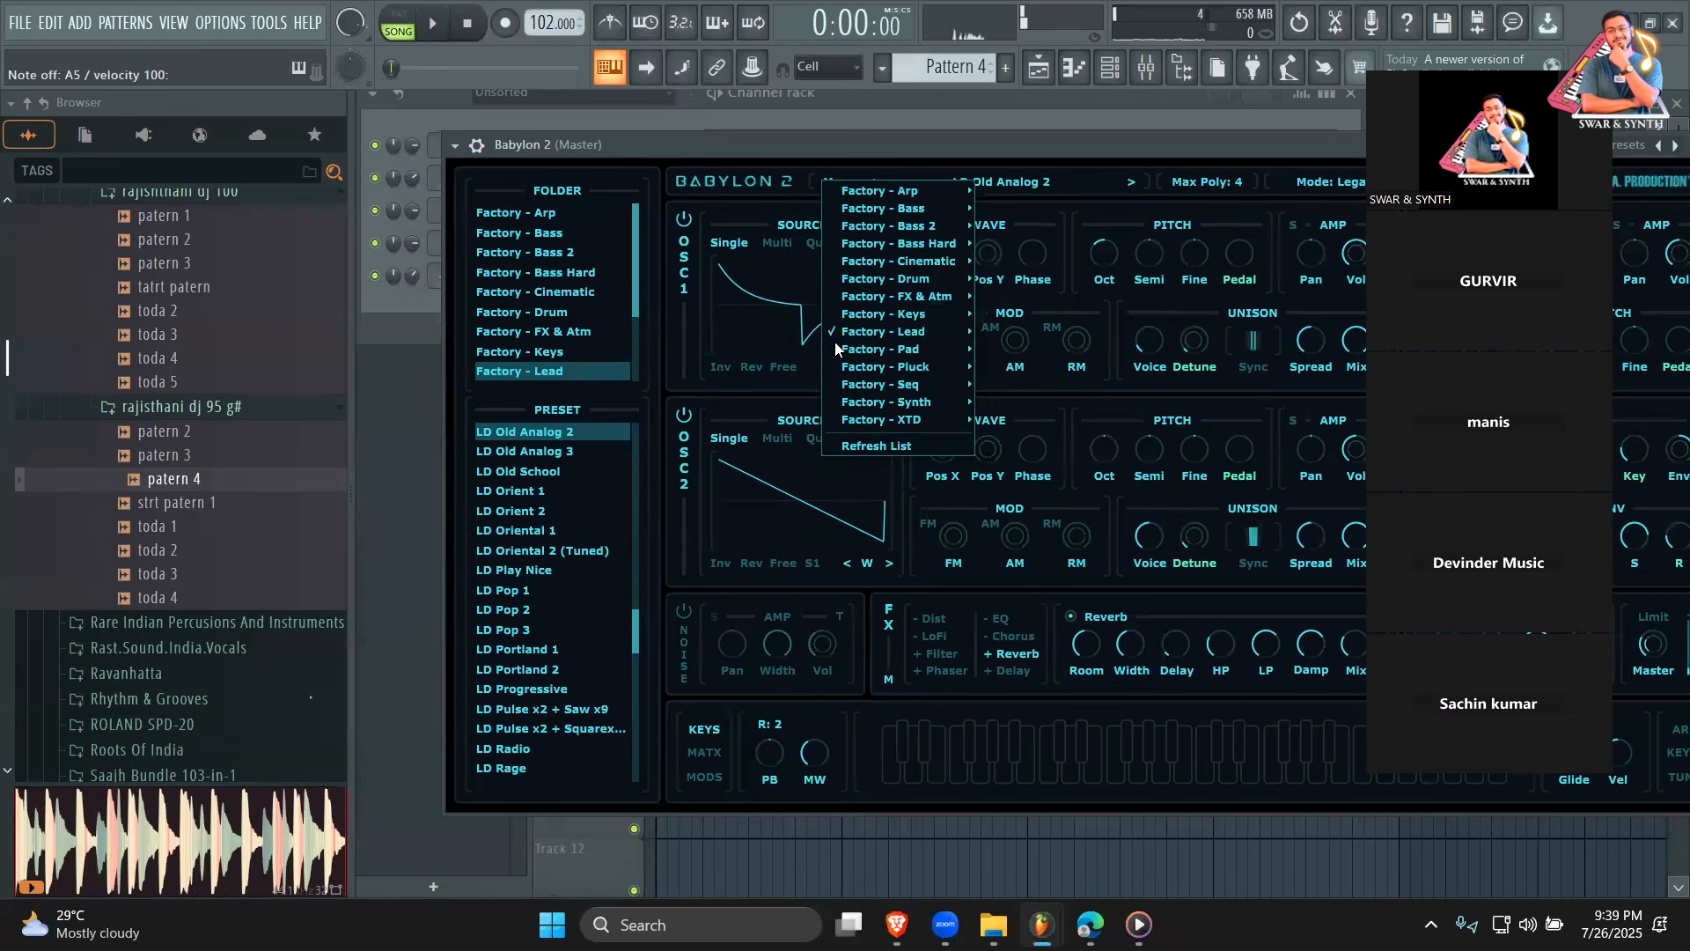
mouse_move(867, 335)
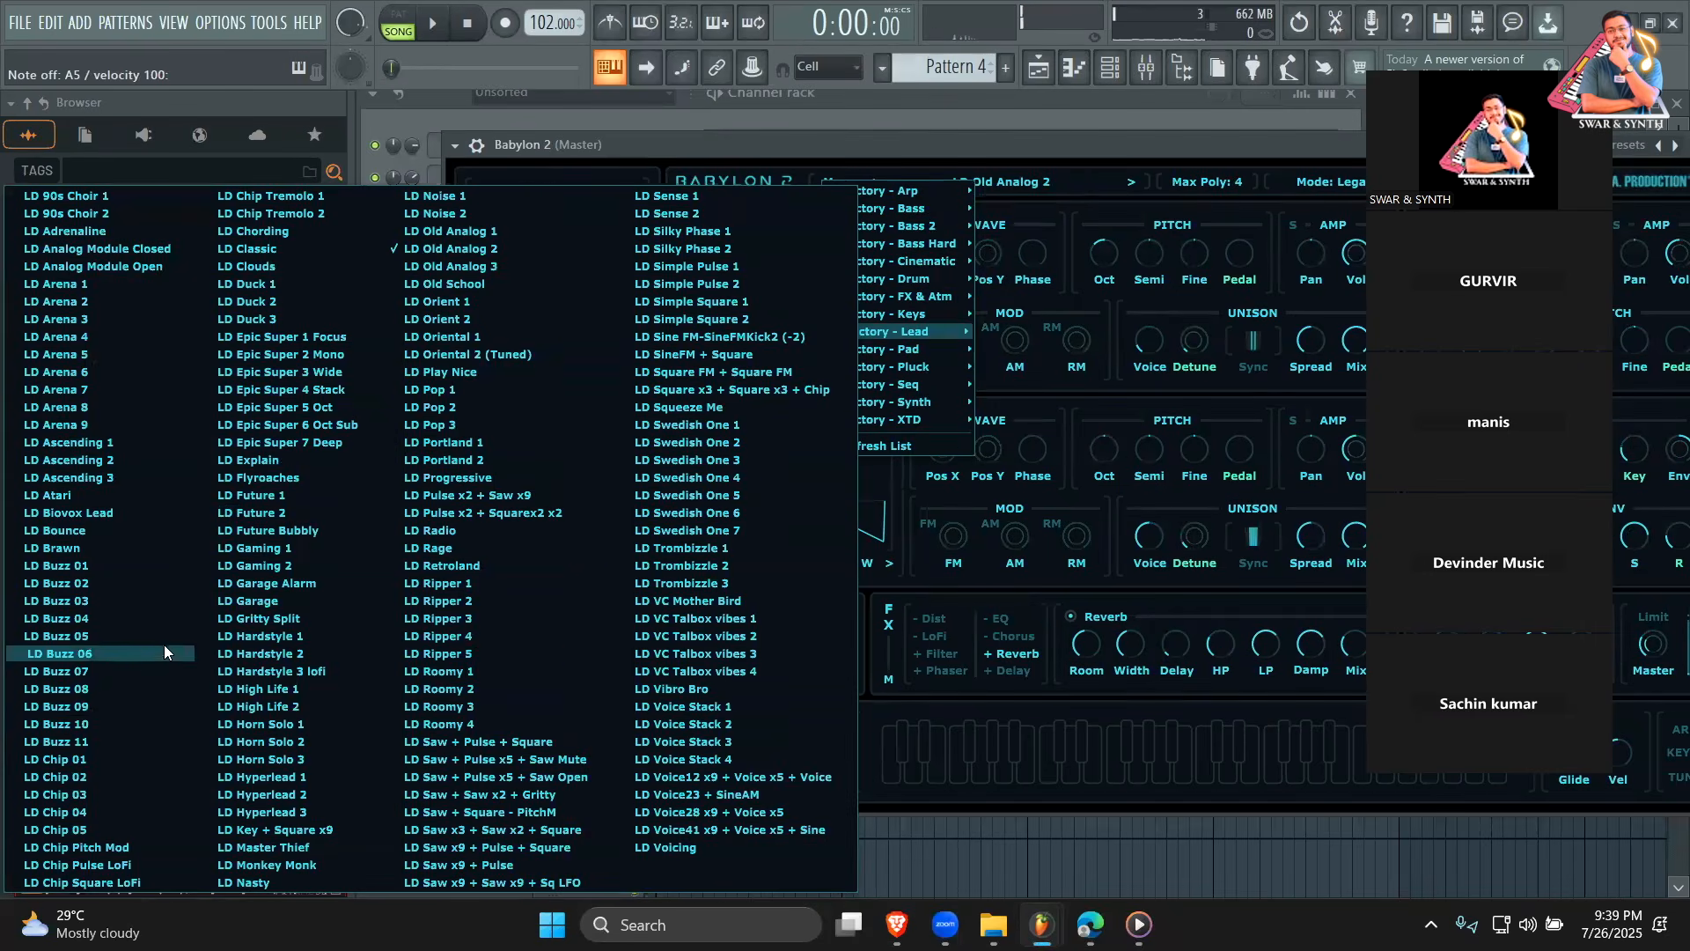
click(71, 777)
Place Pattern 4 at the start of Track 3 in the playlist and extend its clip to two bars.
click(395, 376)
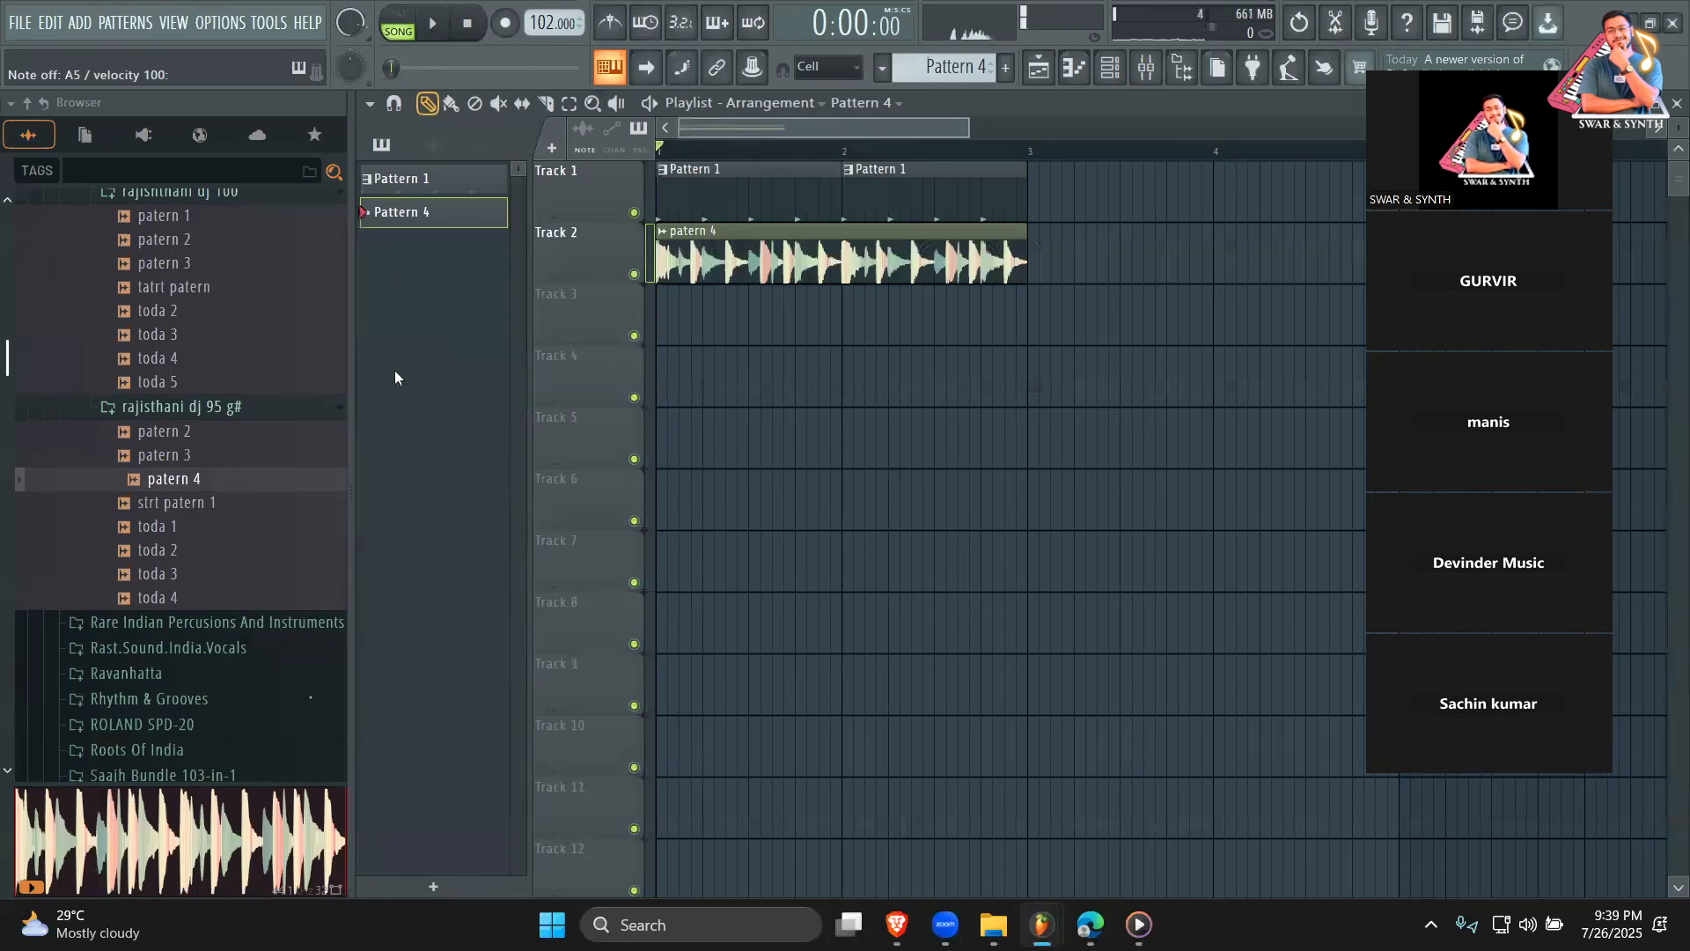
click(795, 338)
drag(839, 316, 1005, 330)
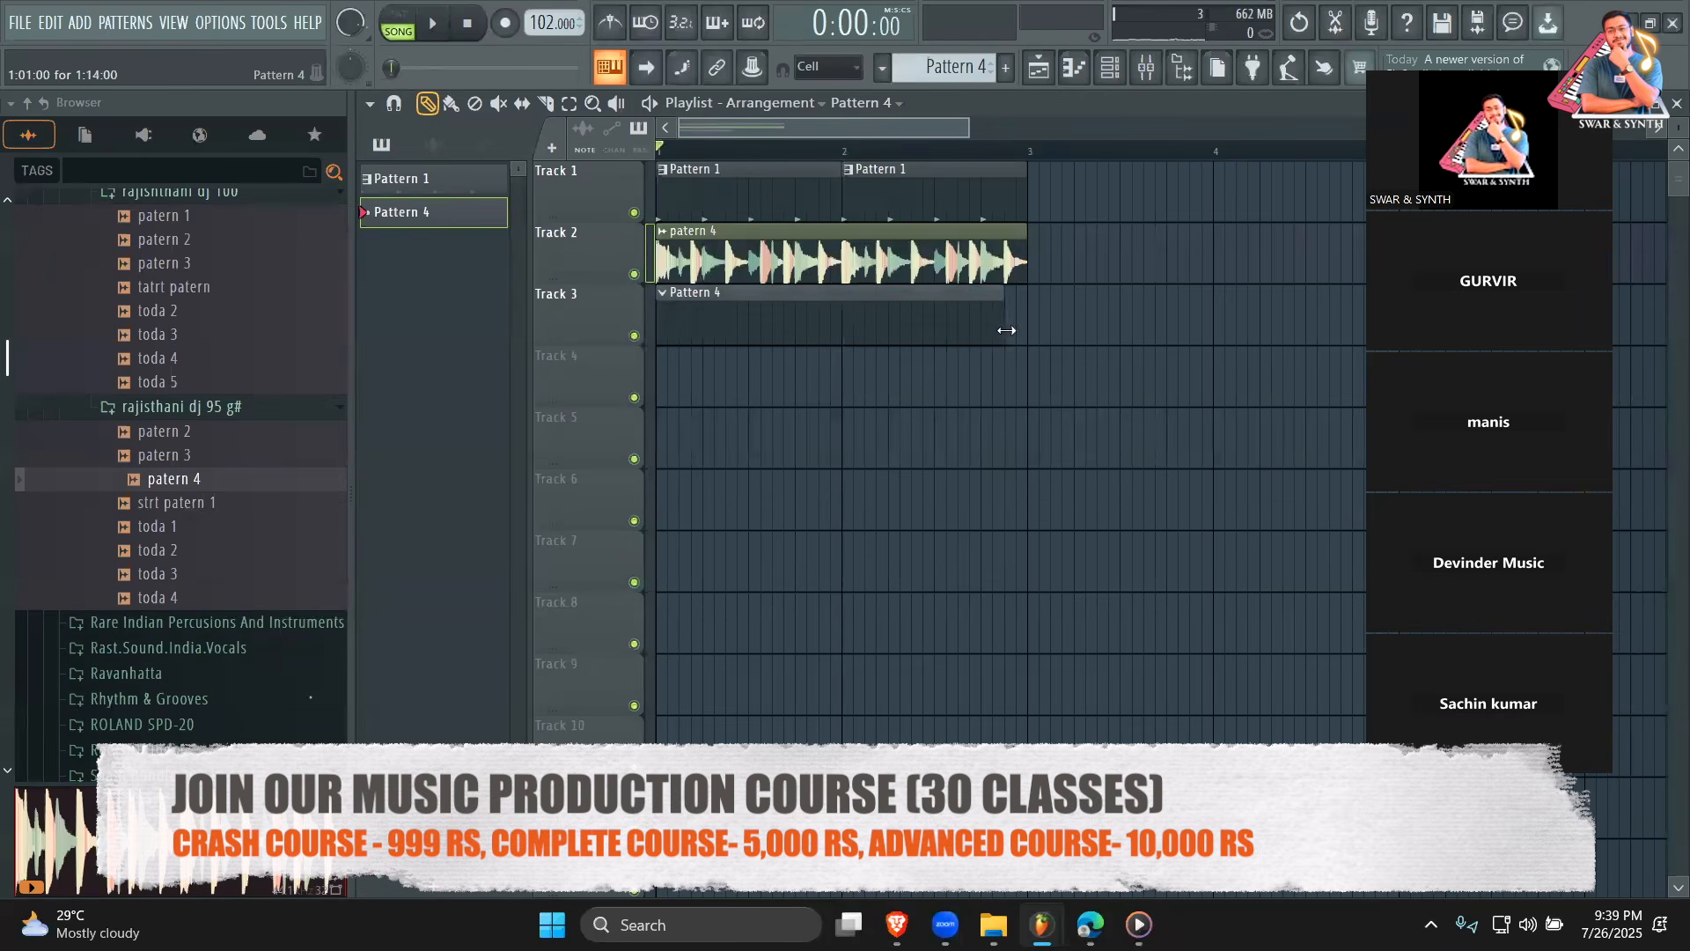
Open the Babylon 2 piano roll for Pattern 4 and set the scale highlighting root note to G#.
double_click(877, 319)
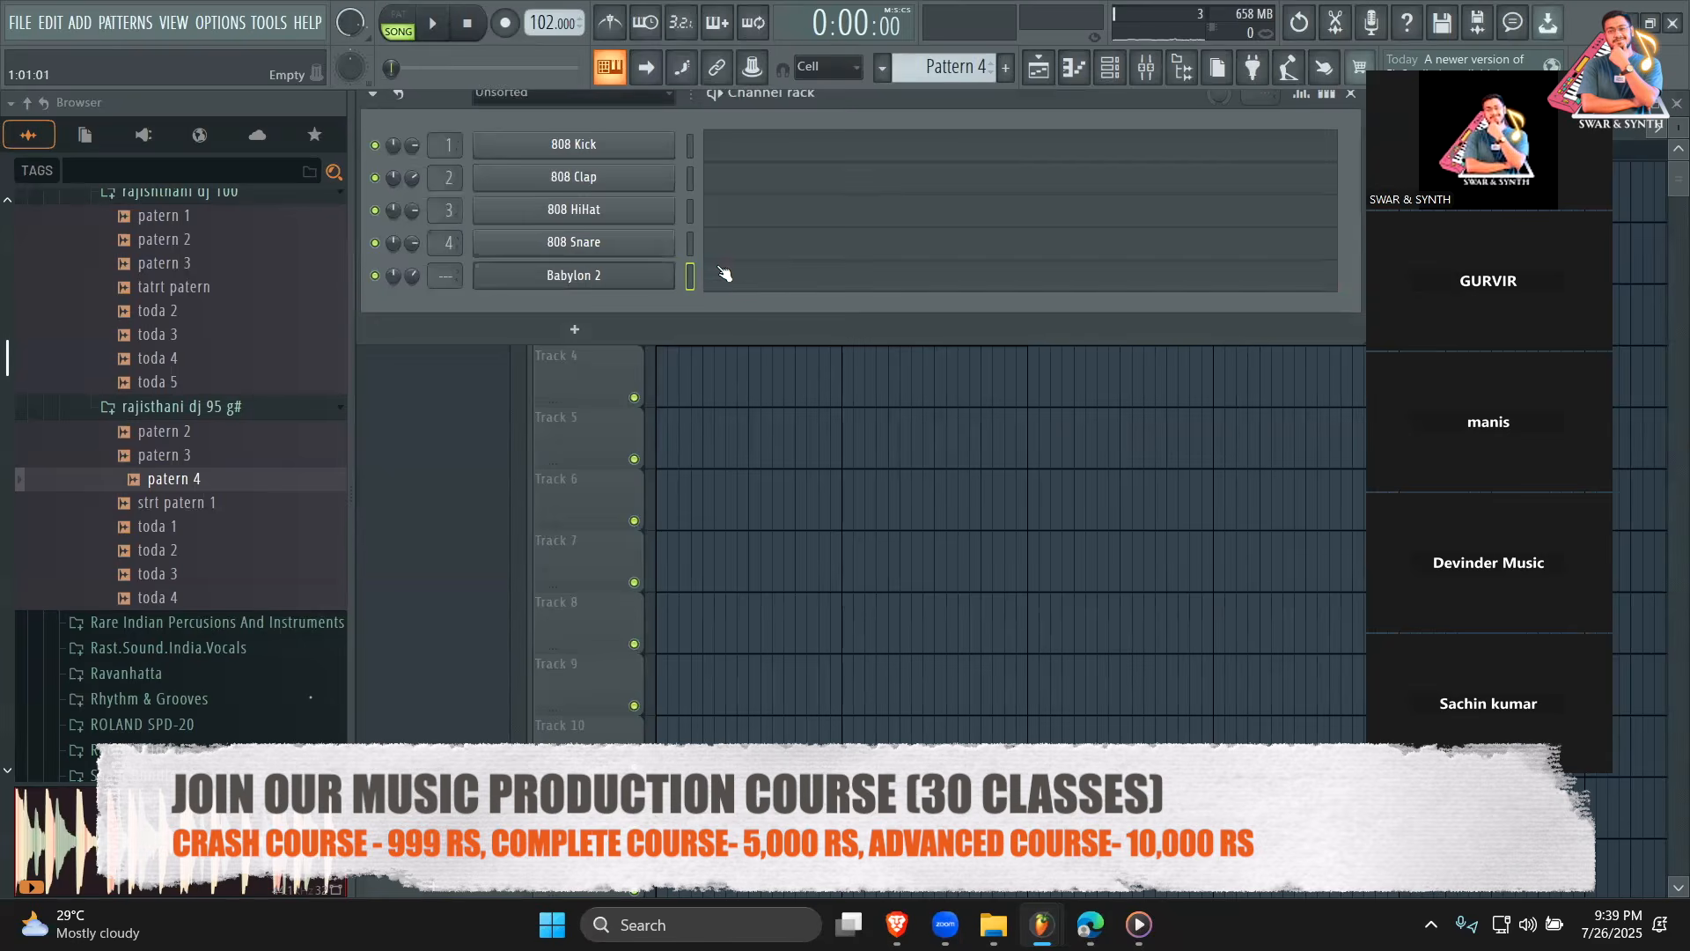
click(724, 274)
click(443, 102)
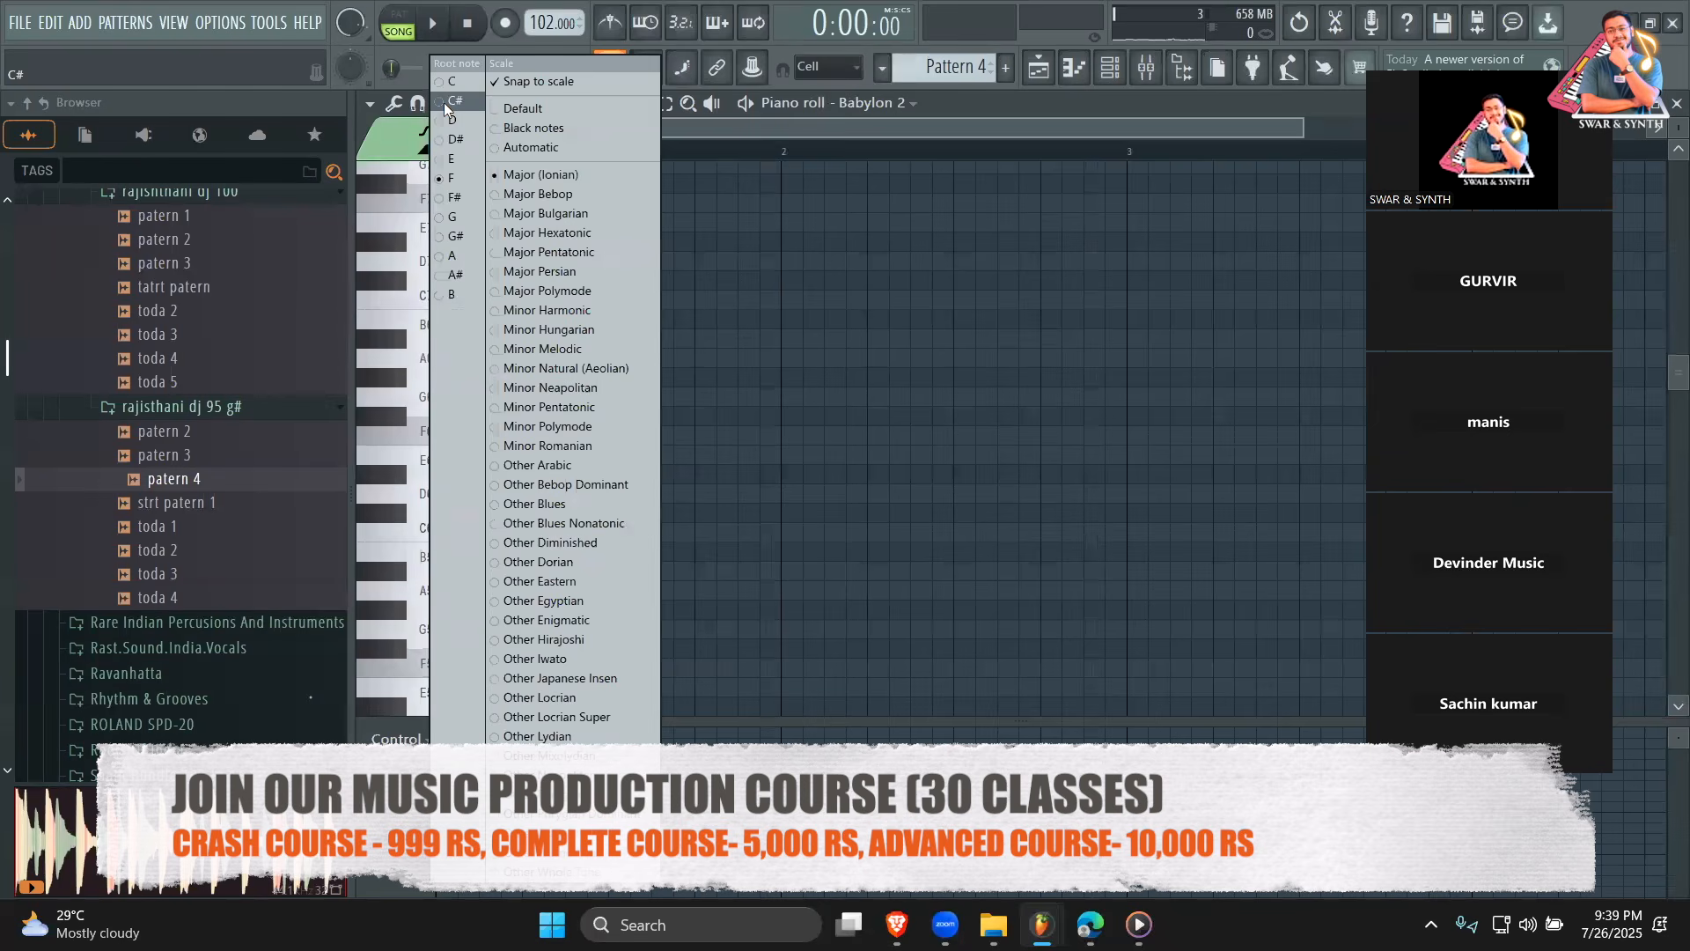
click(466, 240)
Draw a three-step A#5 note at the start of bar 1.
key(space)
key(space)
key(space)
click(457, 377)
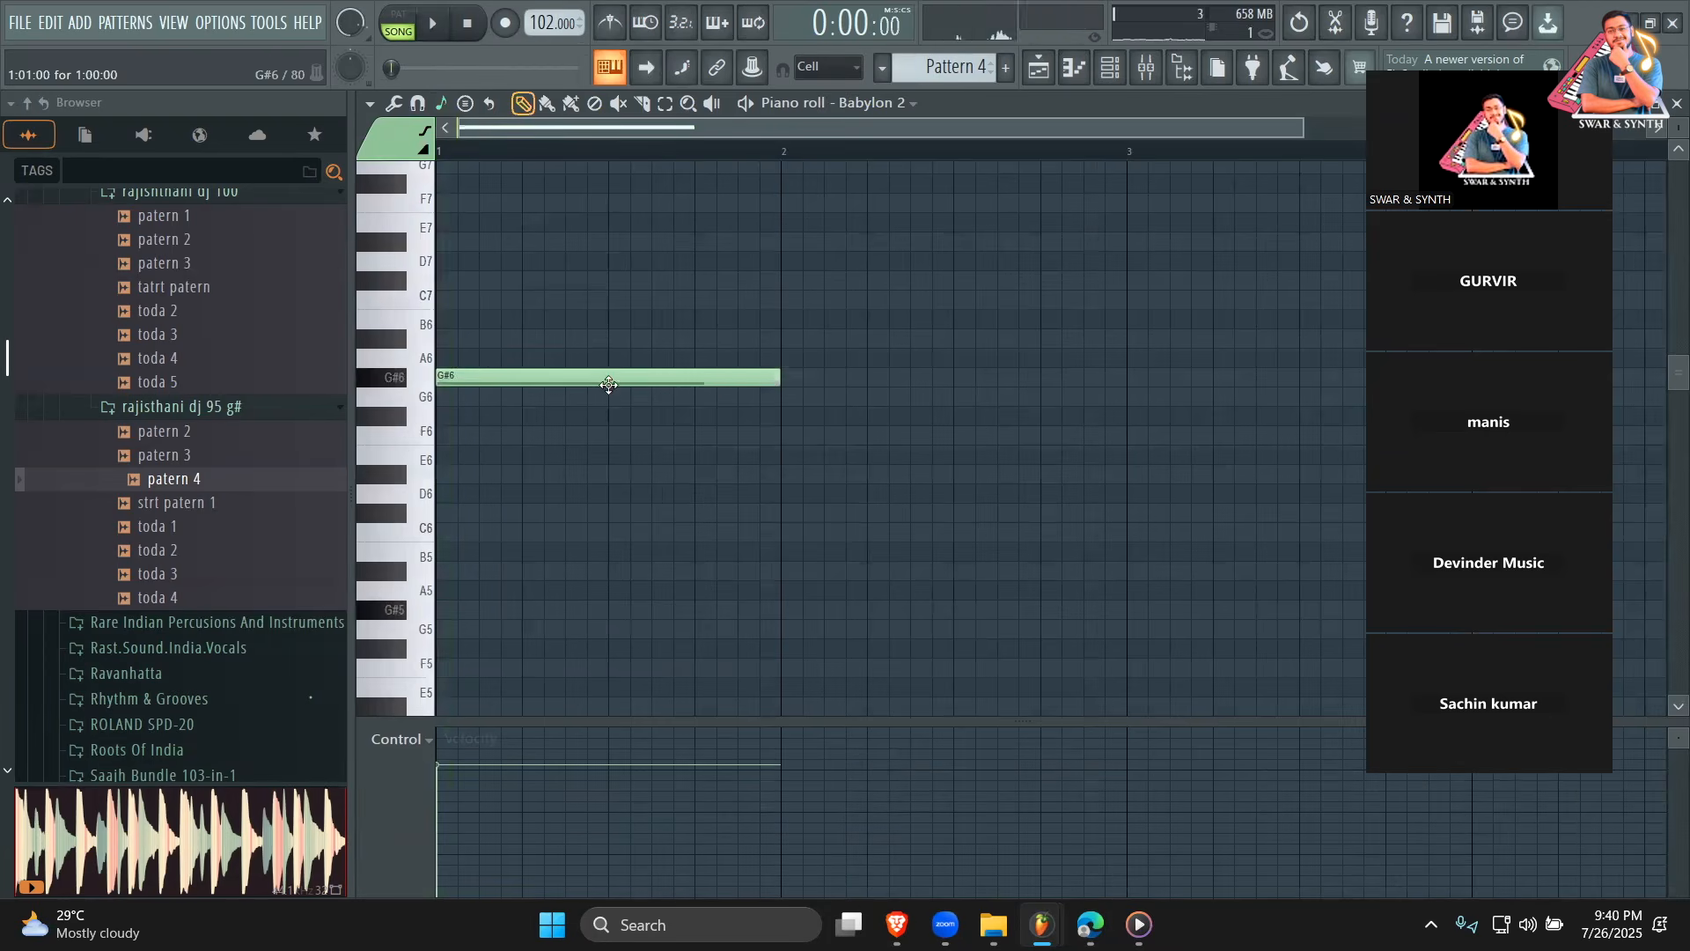
key(space)
drag(467, 372, 418, 574)
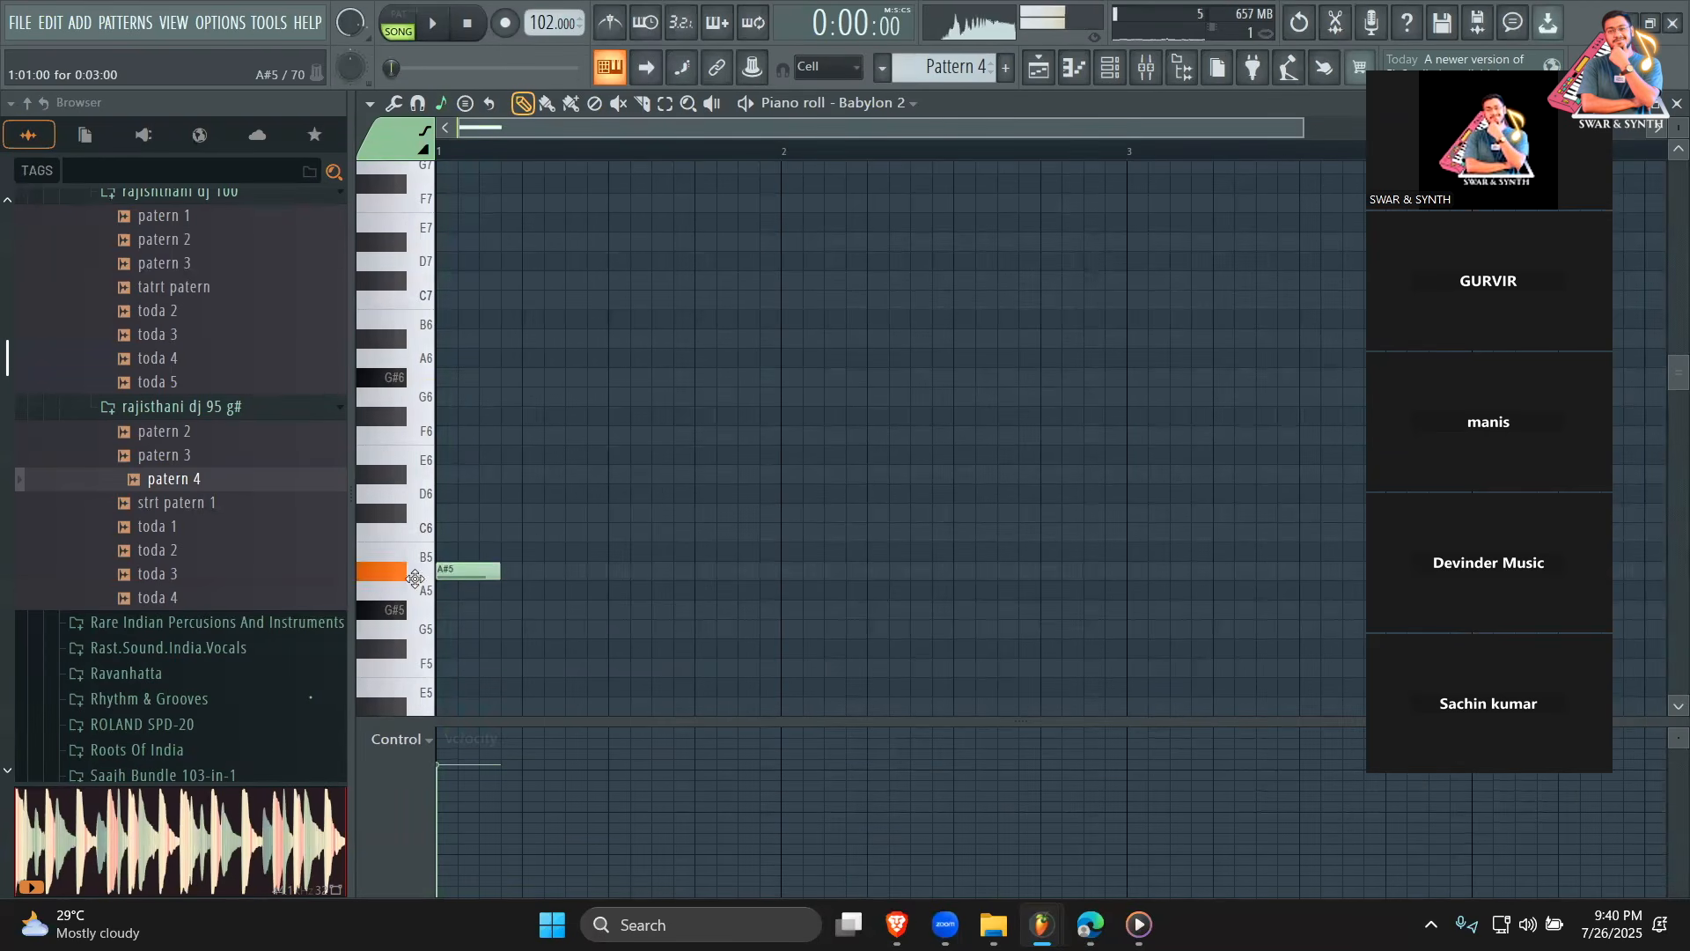
Add a three-step G#5 note on beat 2 and shorten the opening A#5 note to two steps.
scroll(528, 520, down, 2)
click(528, 493)
key(space)
key(space)
mouse_move(497, 456)
mouse_down()
mouse_move(517, 457)
mouse_move(483, 458)
mouse_up()
key(space)
key(space)
key(space)
Add a one-step C6 note on step 4 of bar 1.
click(491, 494)
key(space)
key(space)
key(space)
drag(491, 494, 510, 453)
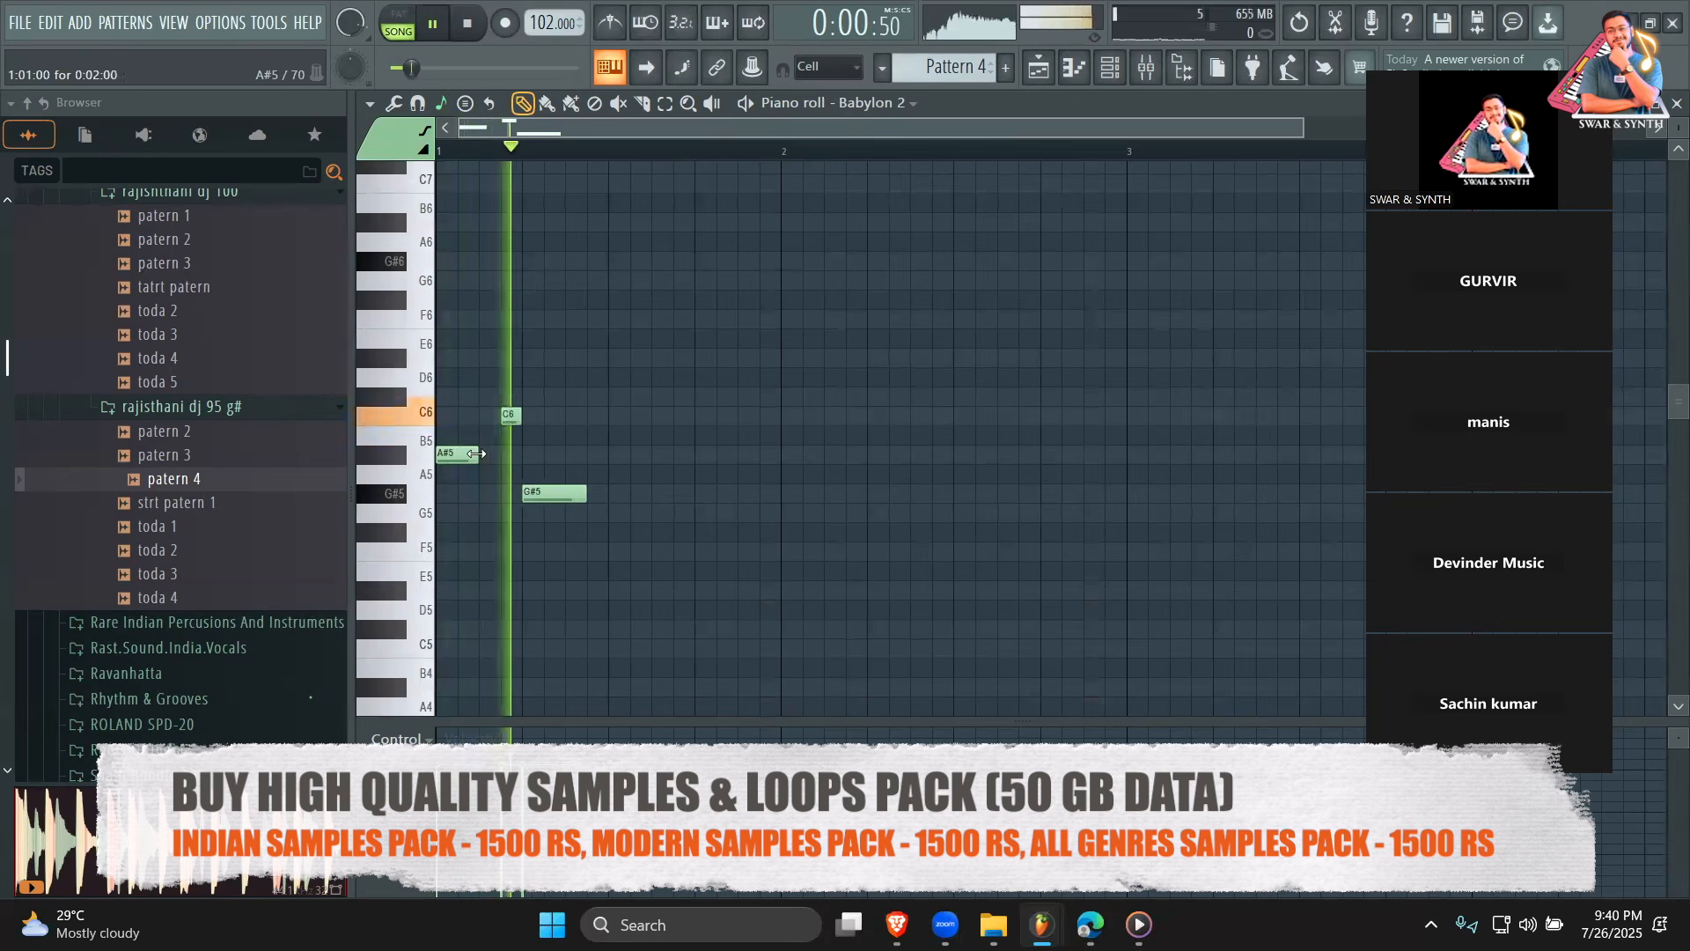
Delete the three-step G#5 note on beat 2 and replay the melody.
key(space)
right_click(551, 490)
key(space)
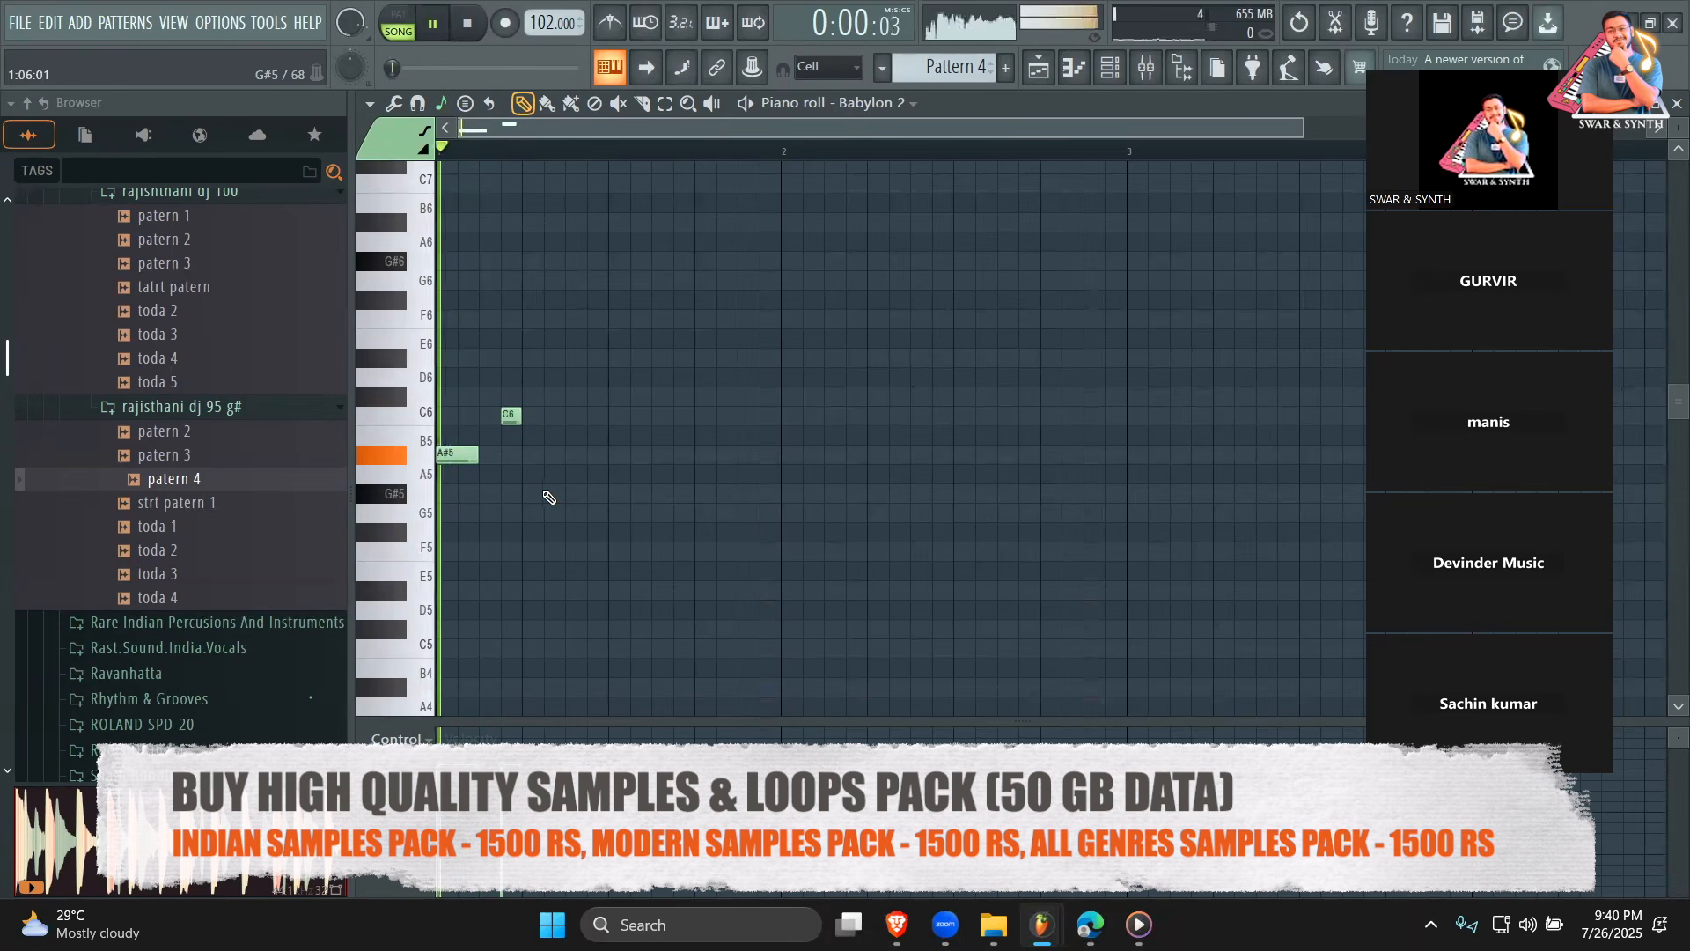
key(space)
Try a G#5 note on step 5 and a C6 note on step 6 of bar 1, removing both.
click(535, 492)
key(space)
right_click(548, 500)
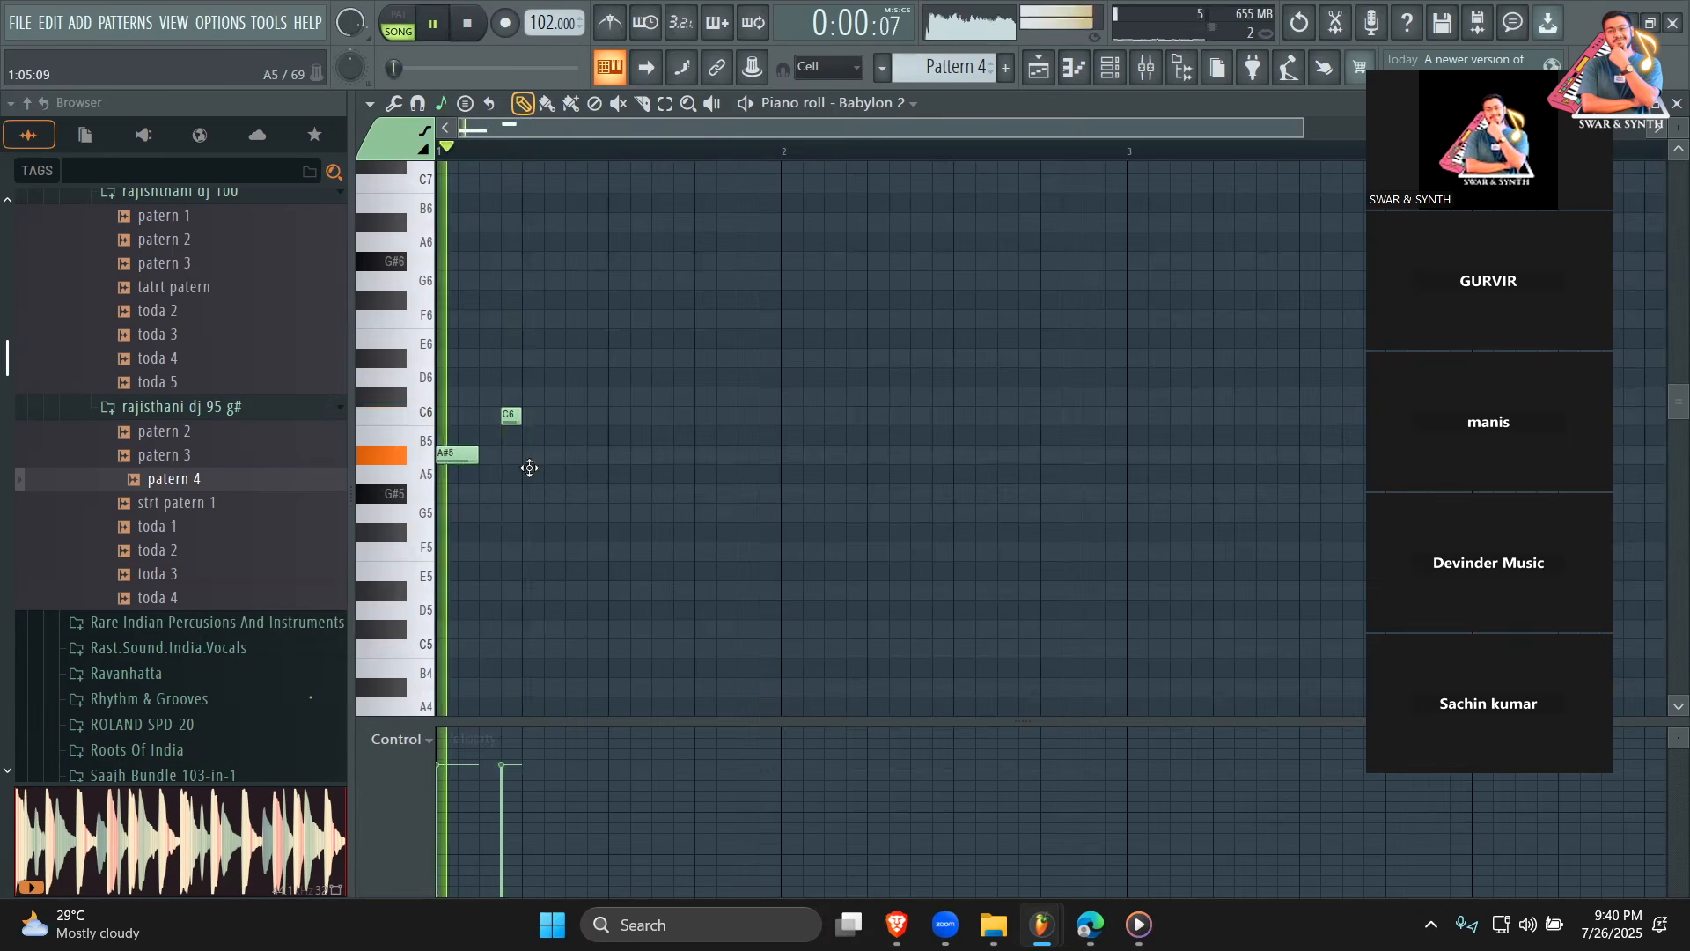
click(553, 417)
right_click(551, 421)
Add one-step A#5, G#5 and F5 notes on steps 5, 6 and 7 of bar 1.
click(537, 456)
click(551, 492)
click(573, 514)
drag(573, 514, 572, 551)
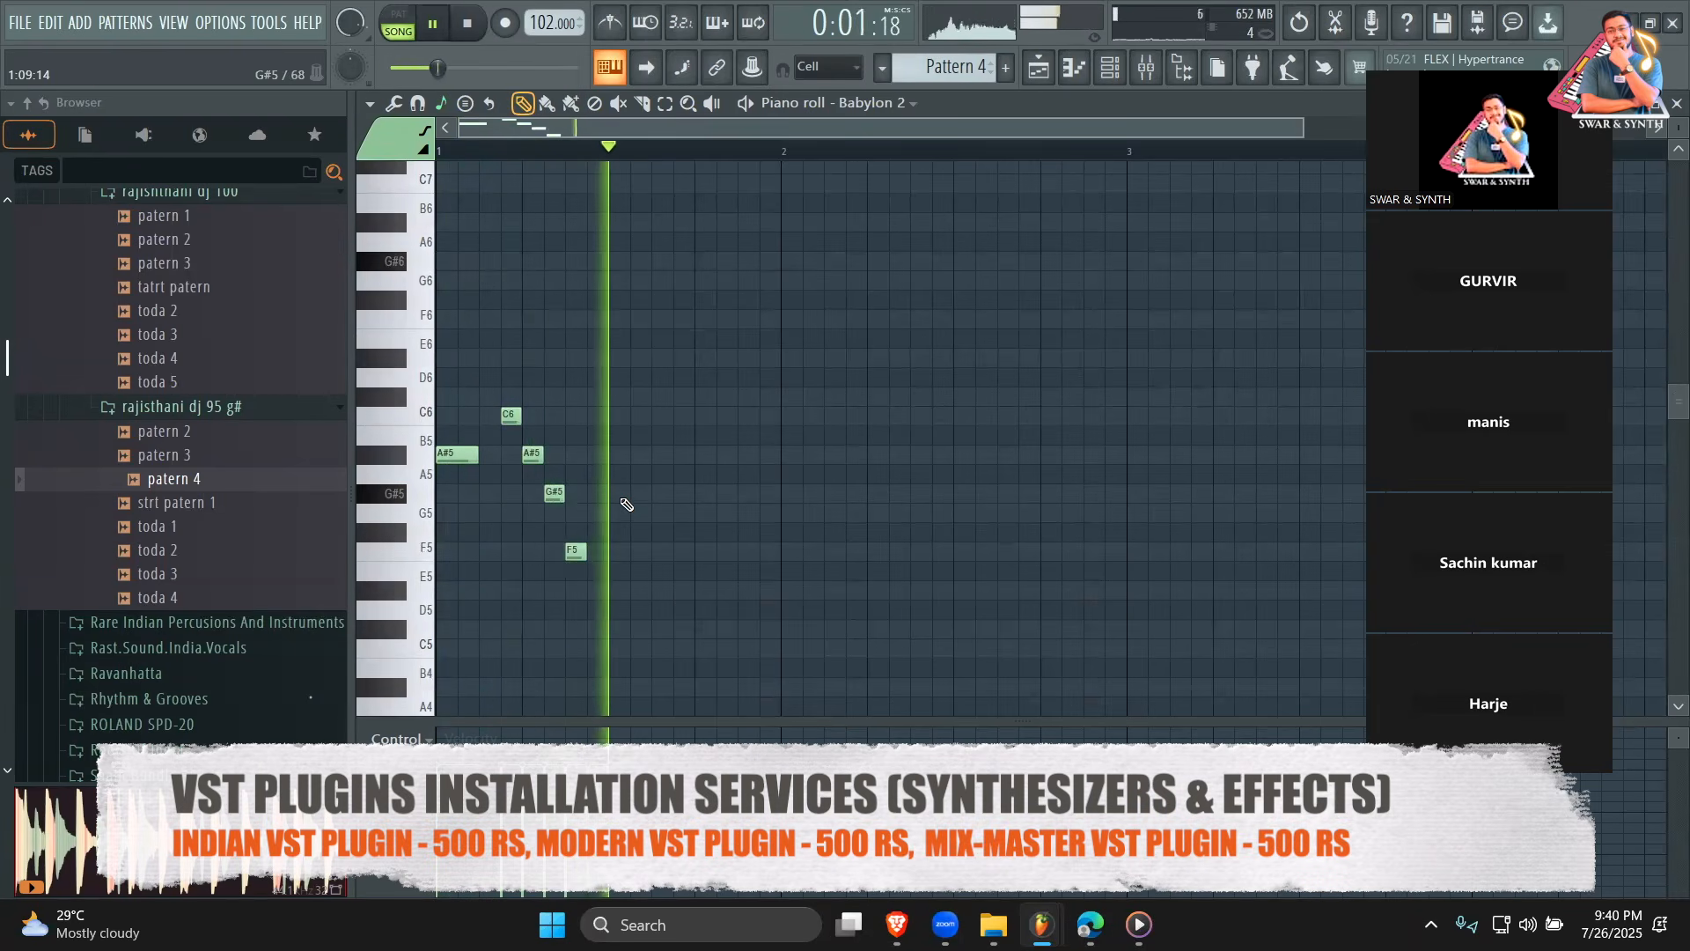
Add a one-step G#5 note on step 8 and a four-step A#5 note on beat 3 of bar 1.
click(599, 493)
click(616, 454)
drag(627, 456, 683, 457)
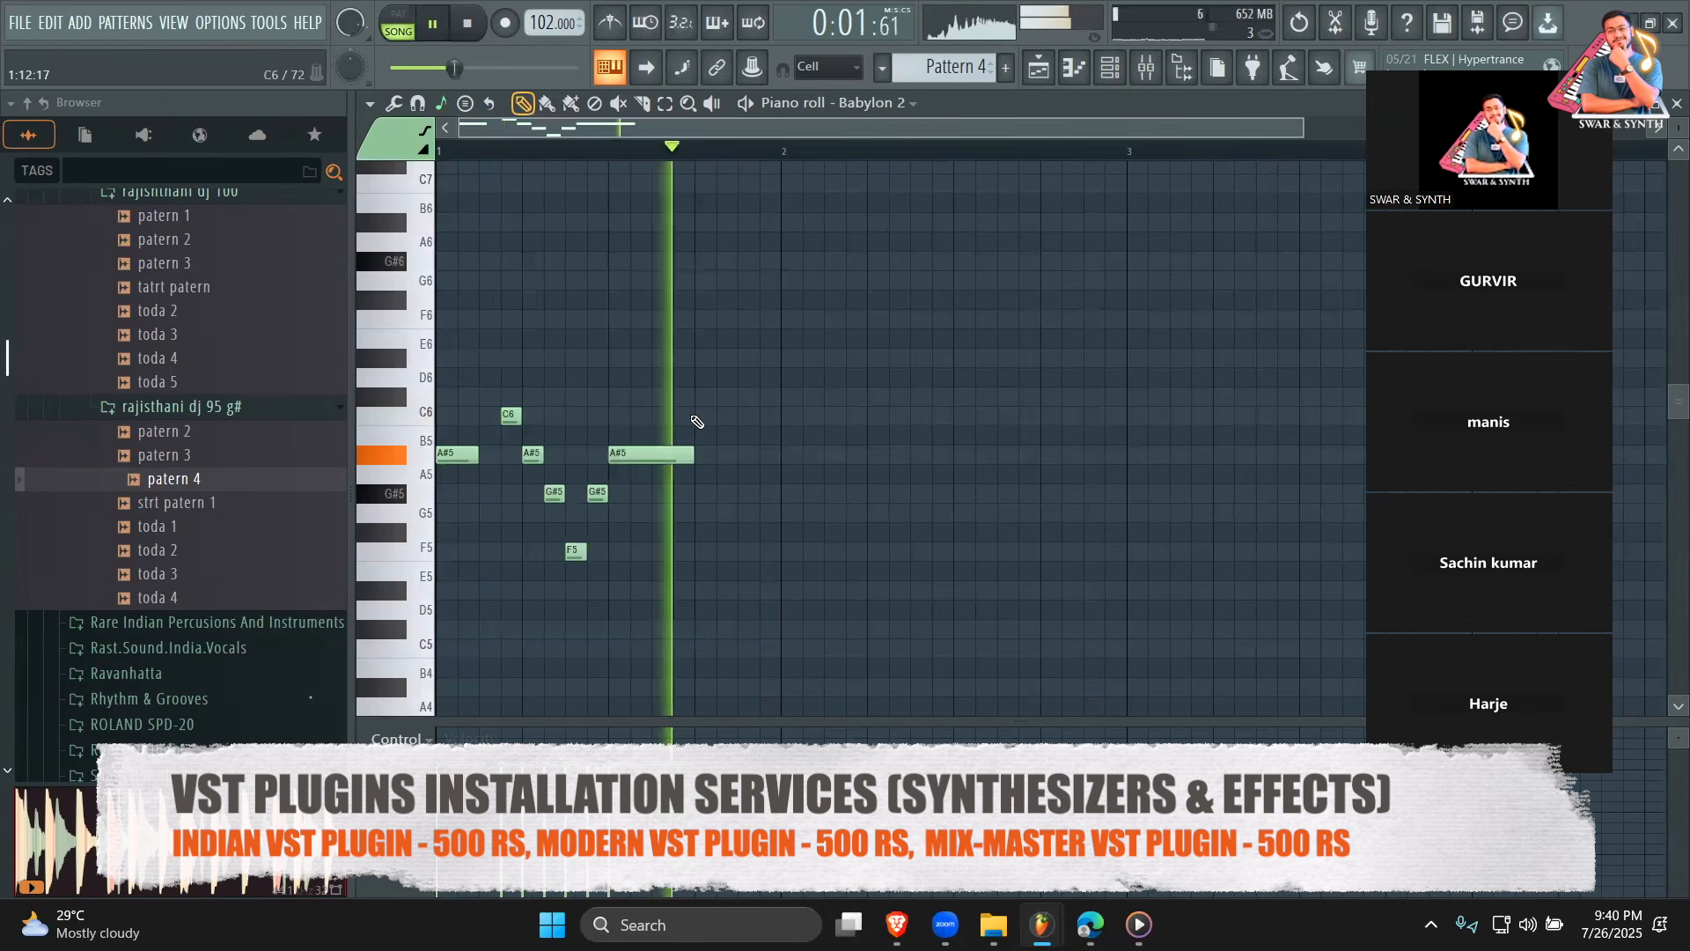
Try ending bar 1 with two-step G#5 and F5 notes, then remove the F5.
click(704, 415)
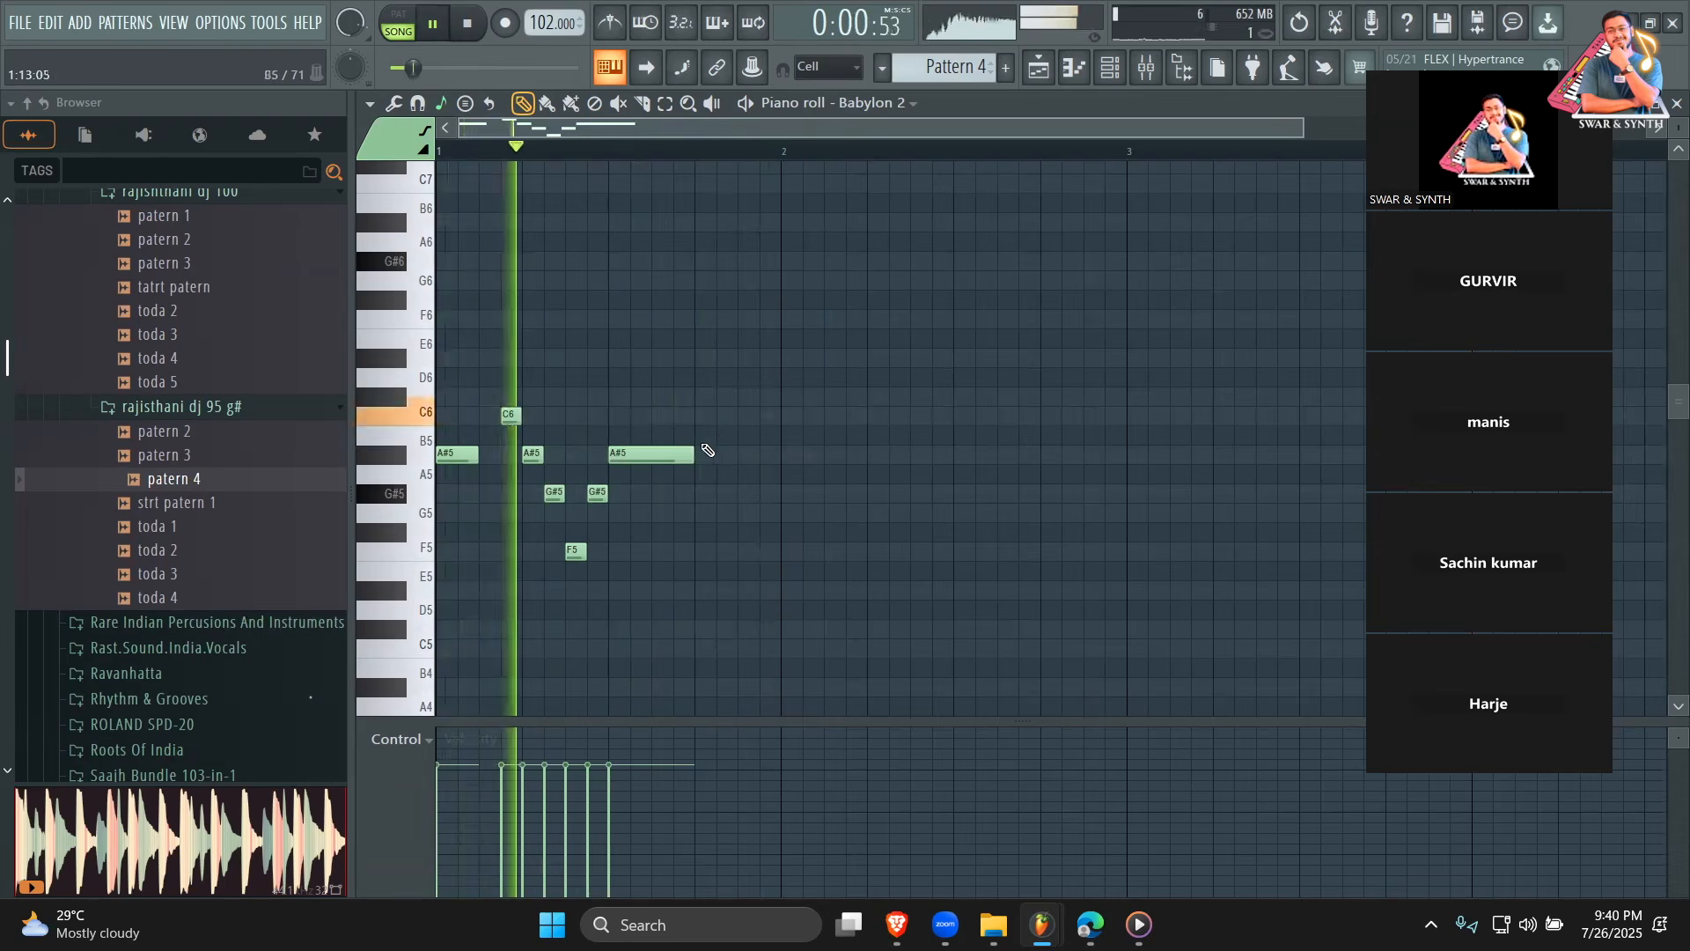
click(717, 415)
key(space)
key(space)
drag(717, 416, 749, 551)
click(744, 458)
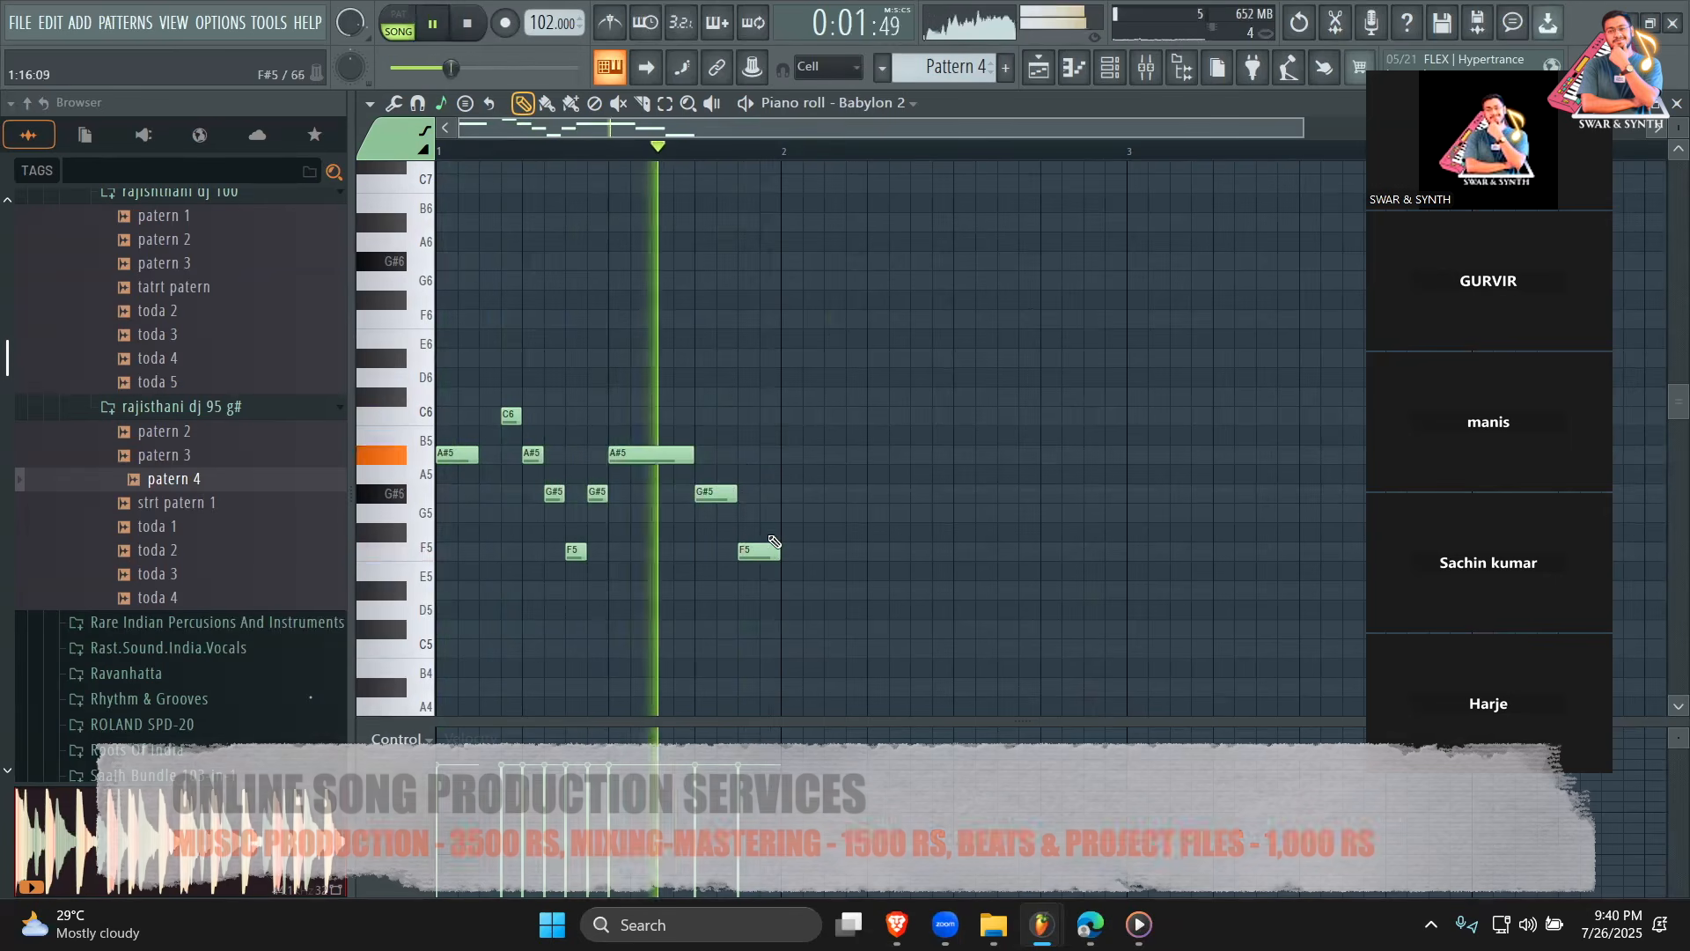
right_click(757, 553)
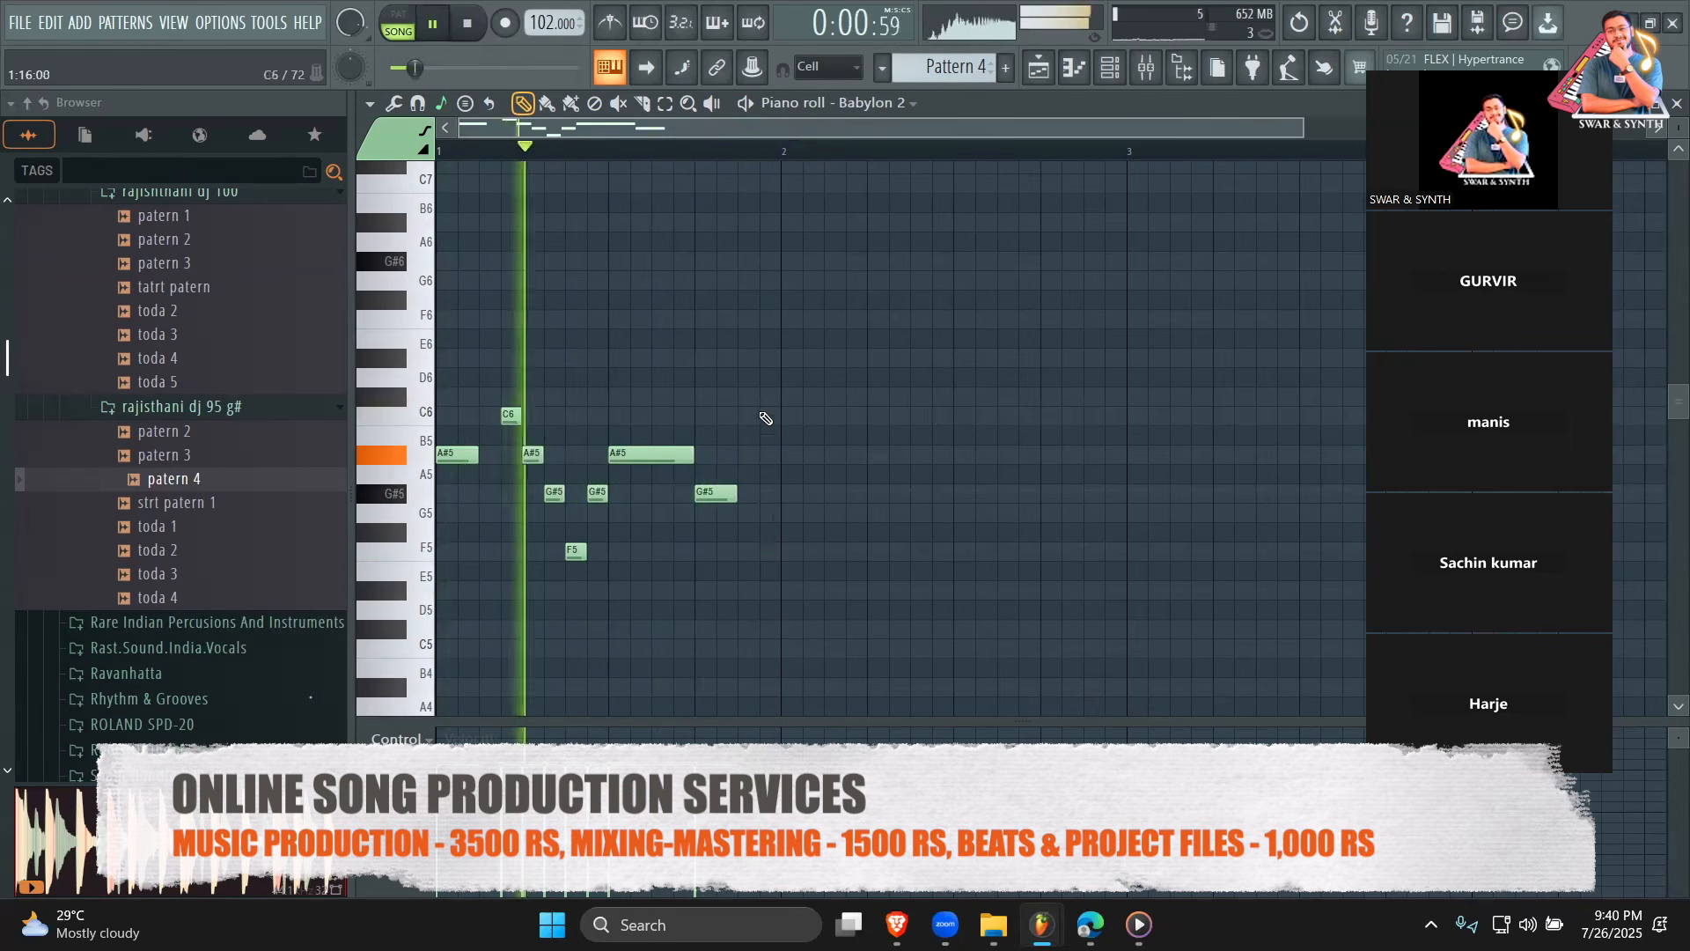
Finish bar 1 with a two-step C6 note on beat 4 in place of G#5, followed by a two-step D#6.
click(707, 418)
right_click(720, 495)
key(space)
key(space)
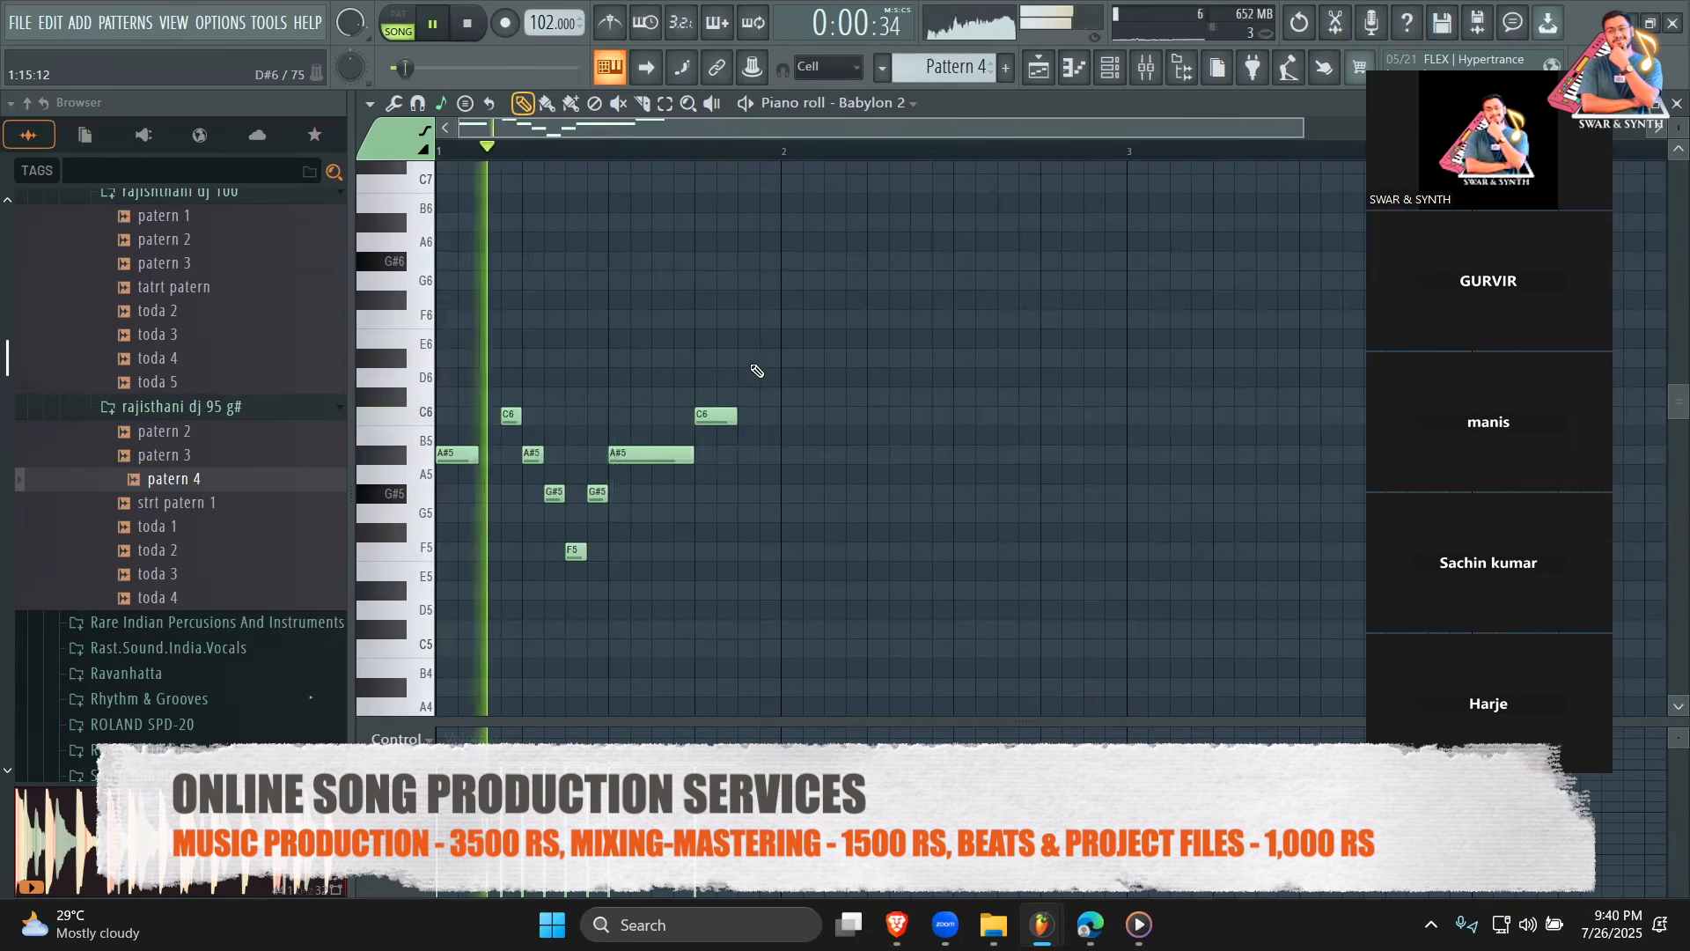
click(754, 359)
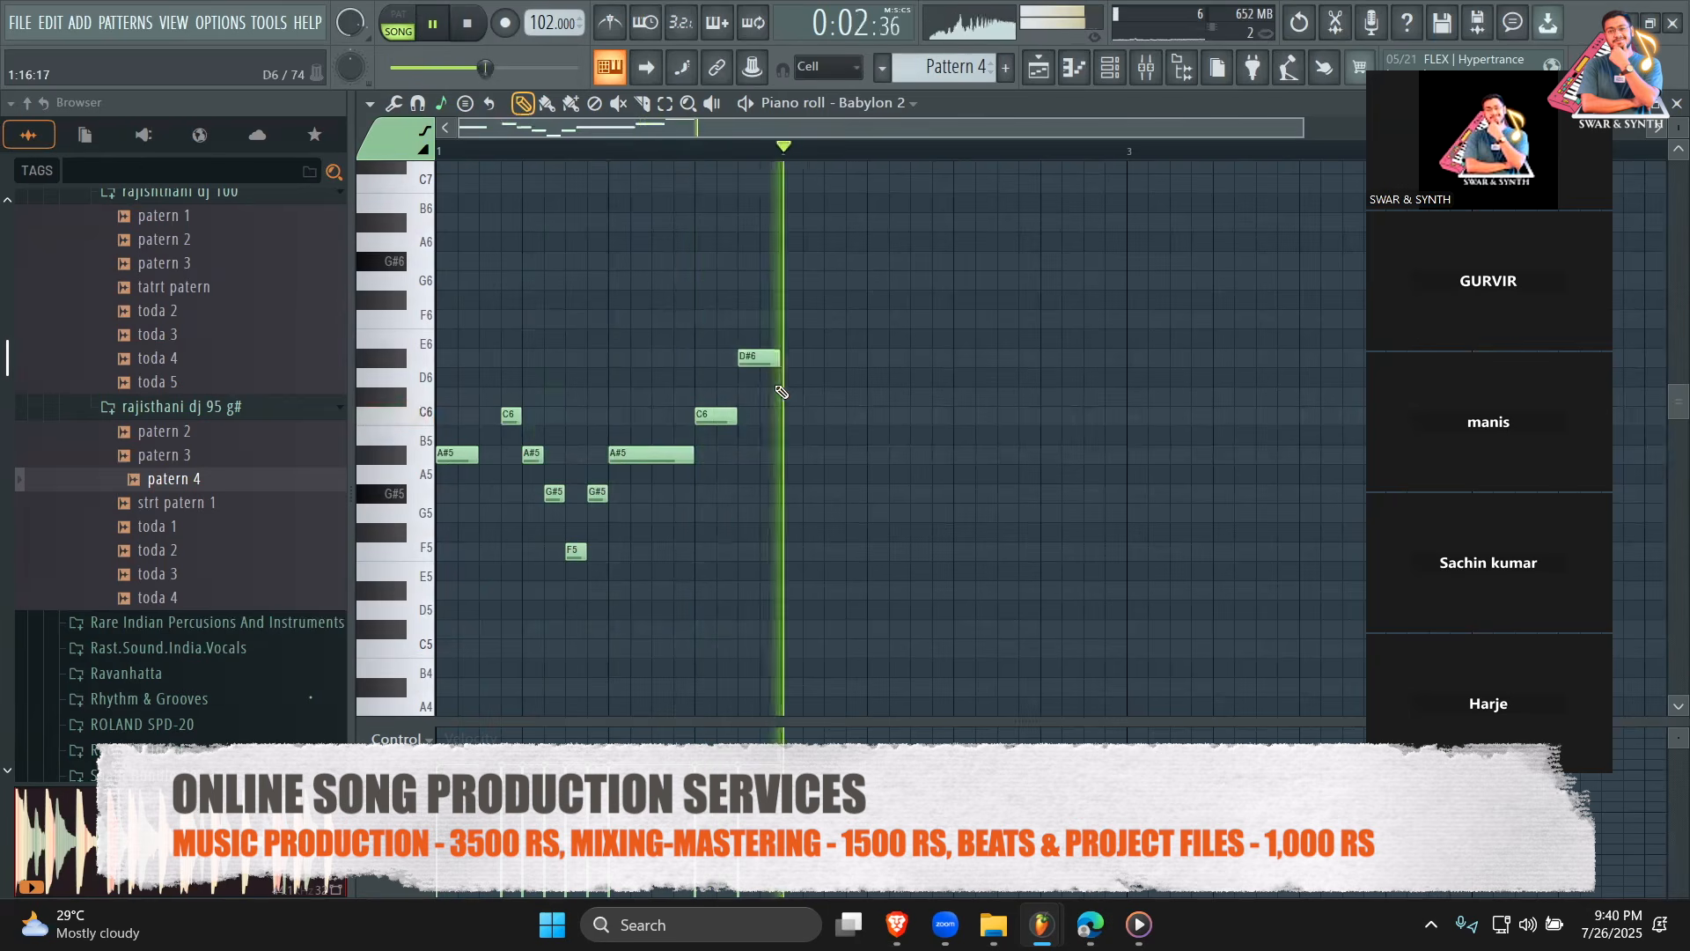
Duplicate the complete bar 1 melody into bar 2 with a two-bar time selection.
key(space)
key(ctrl+a)
key(ctrl+b)
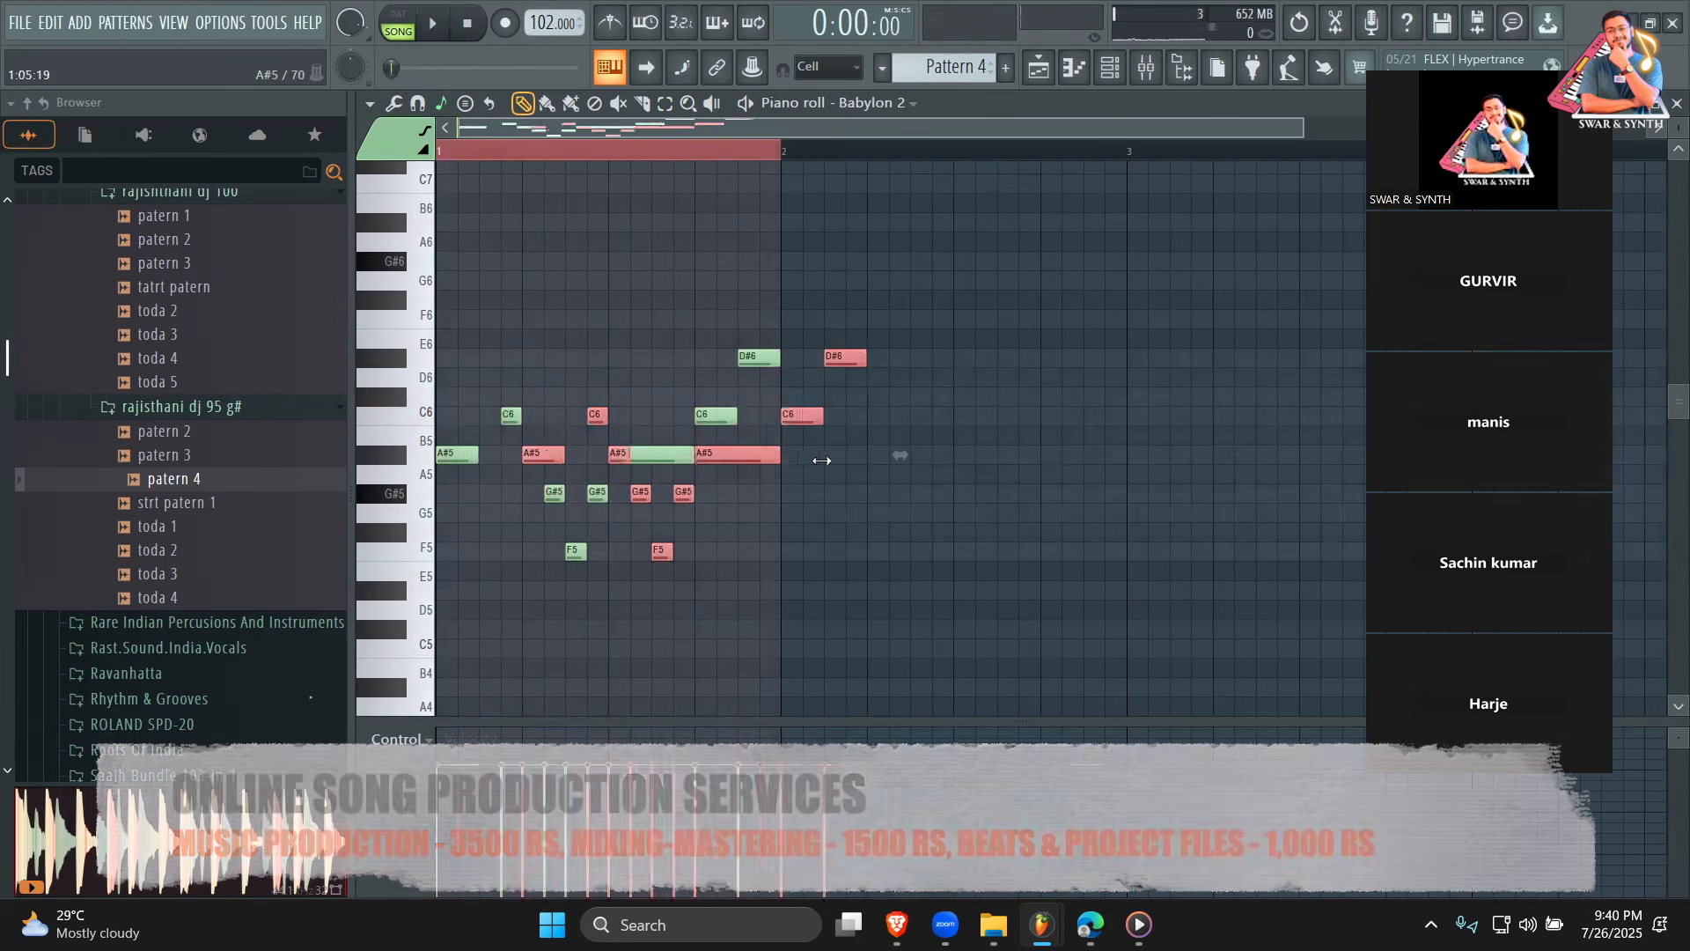
drag(766, 154, 1149, 167)
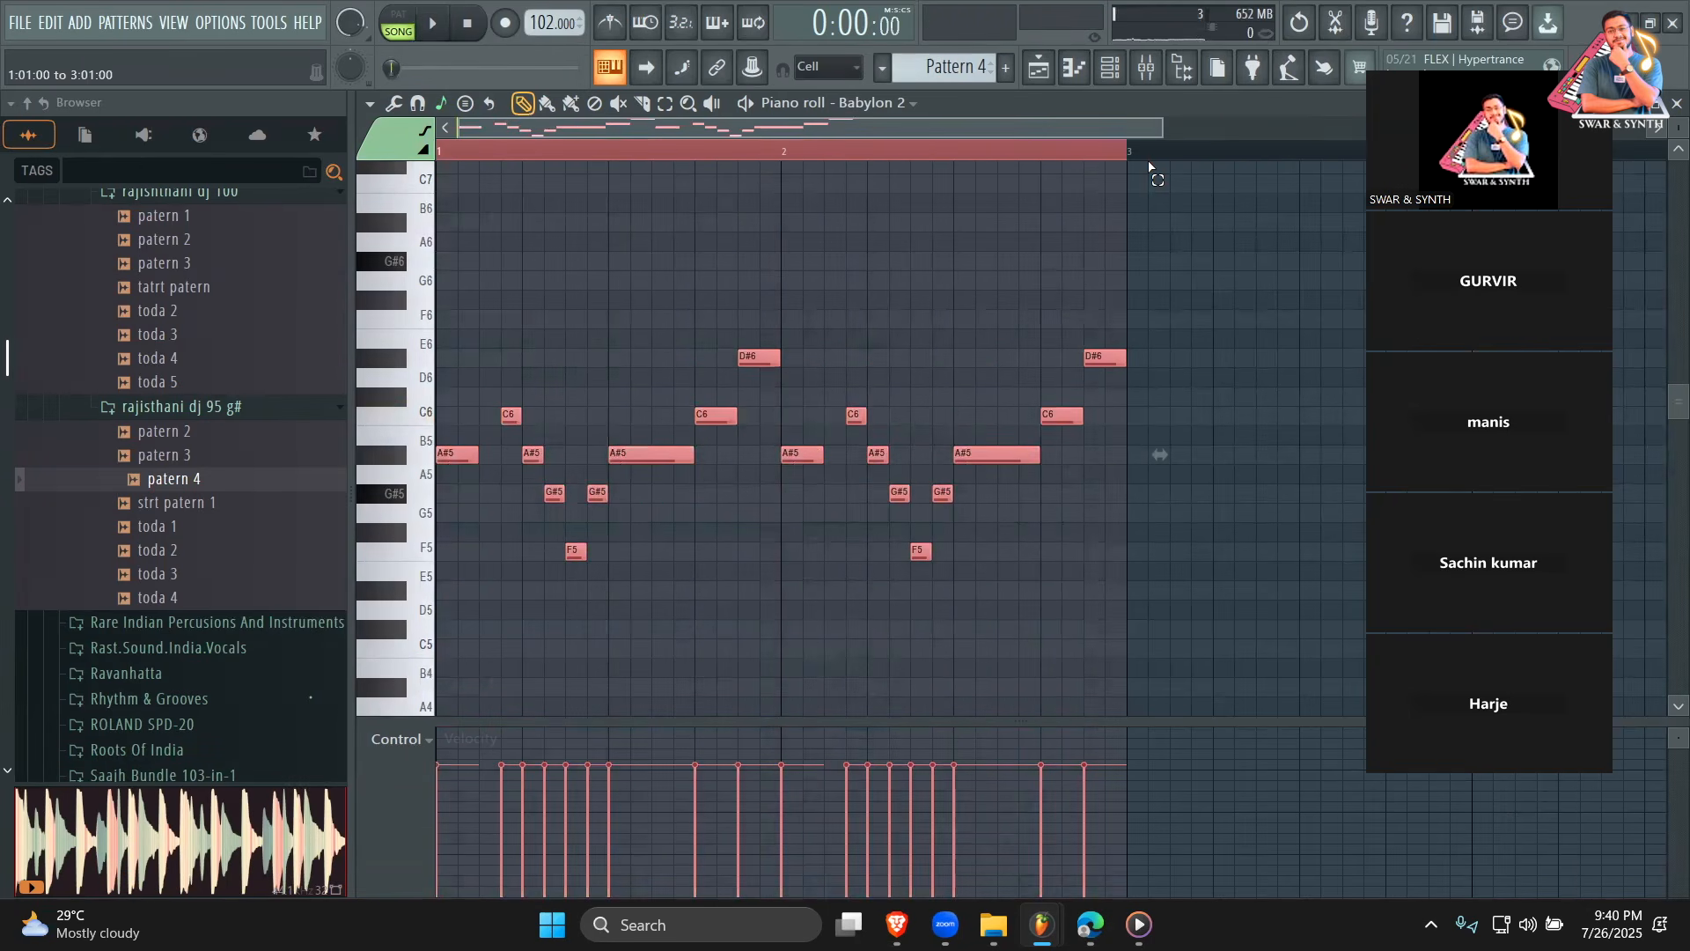
Move the last two notes of bar 2 down to G#5 and F5 and review the melody during playback.
key(space)
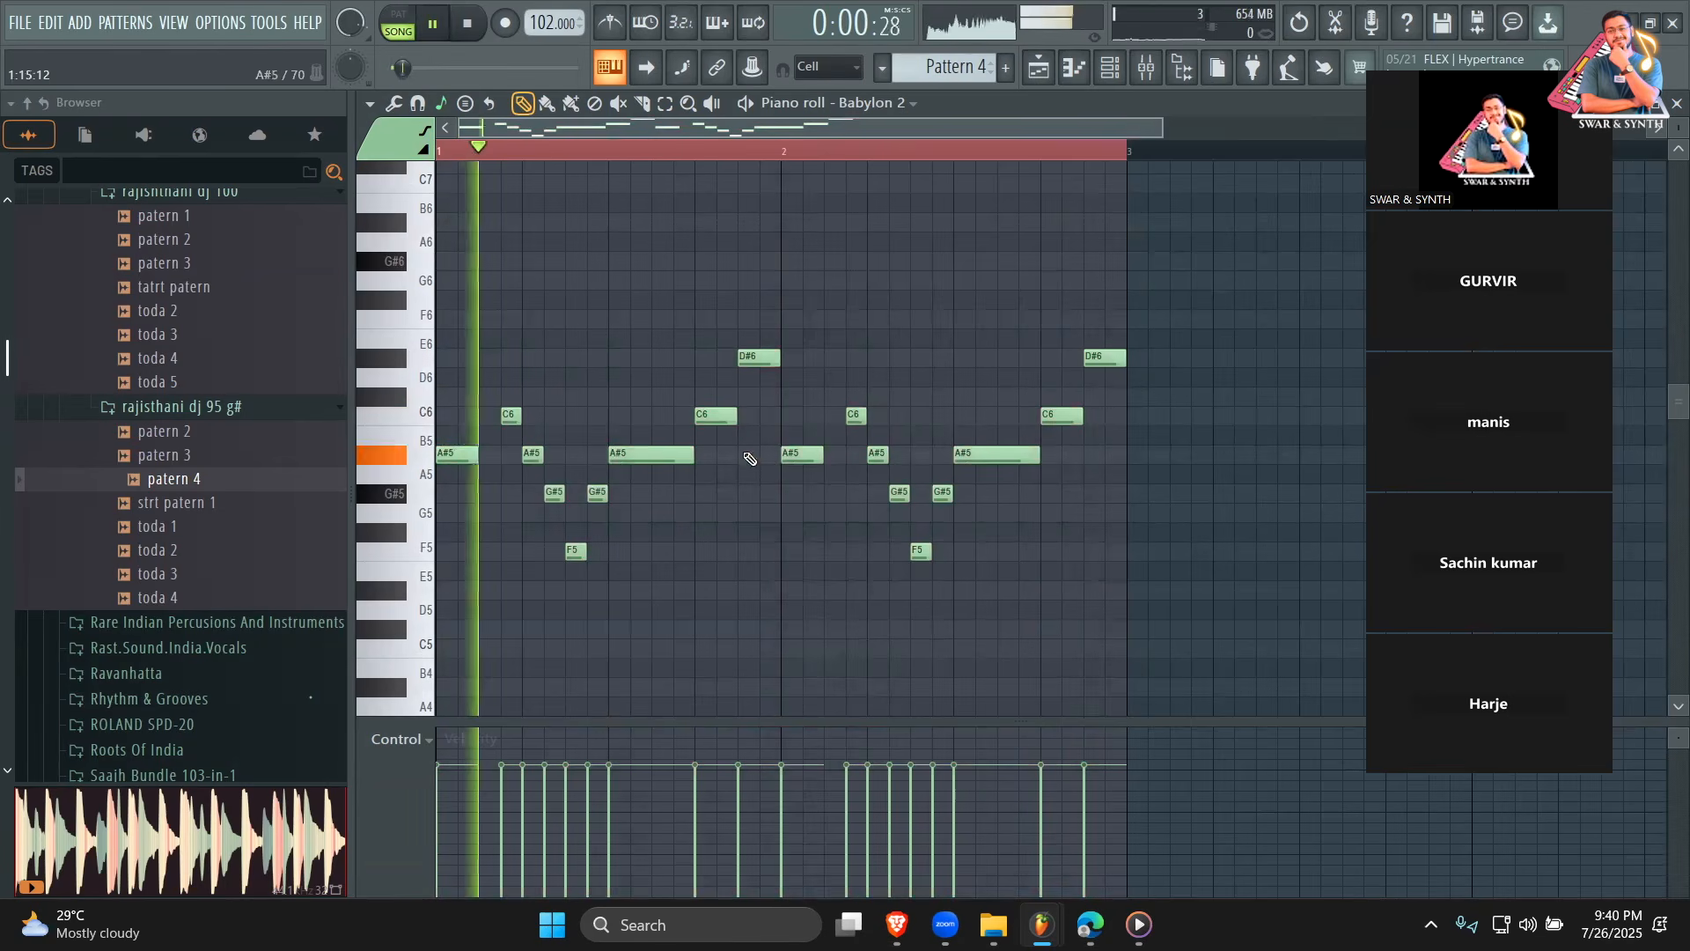
drag(1047, 427, 1047, 504)
drag(1094, 356, 1094, 552)
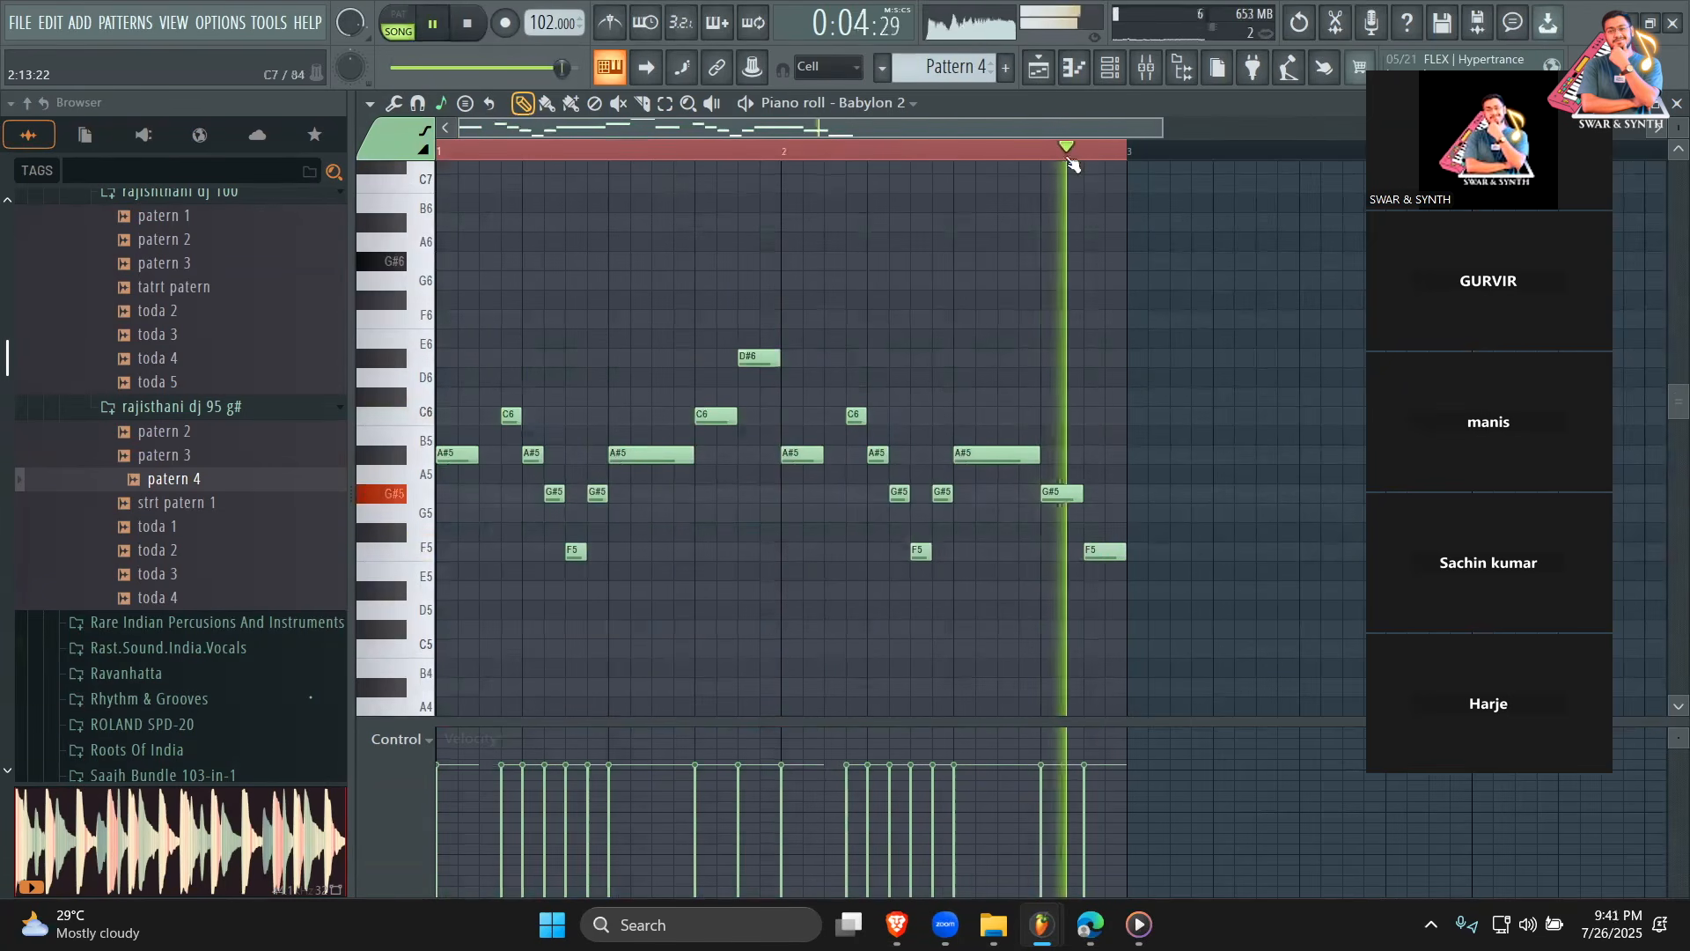
click(1040, 68)
double_click(933, 327)
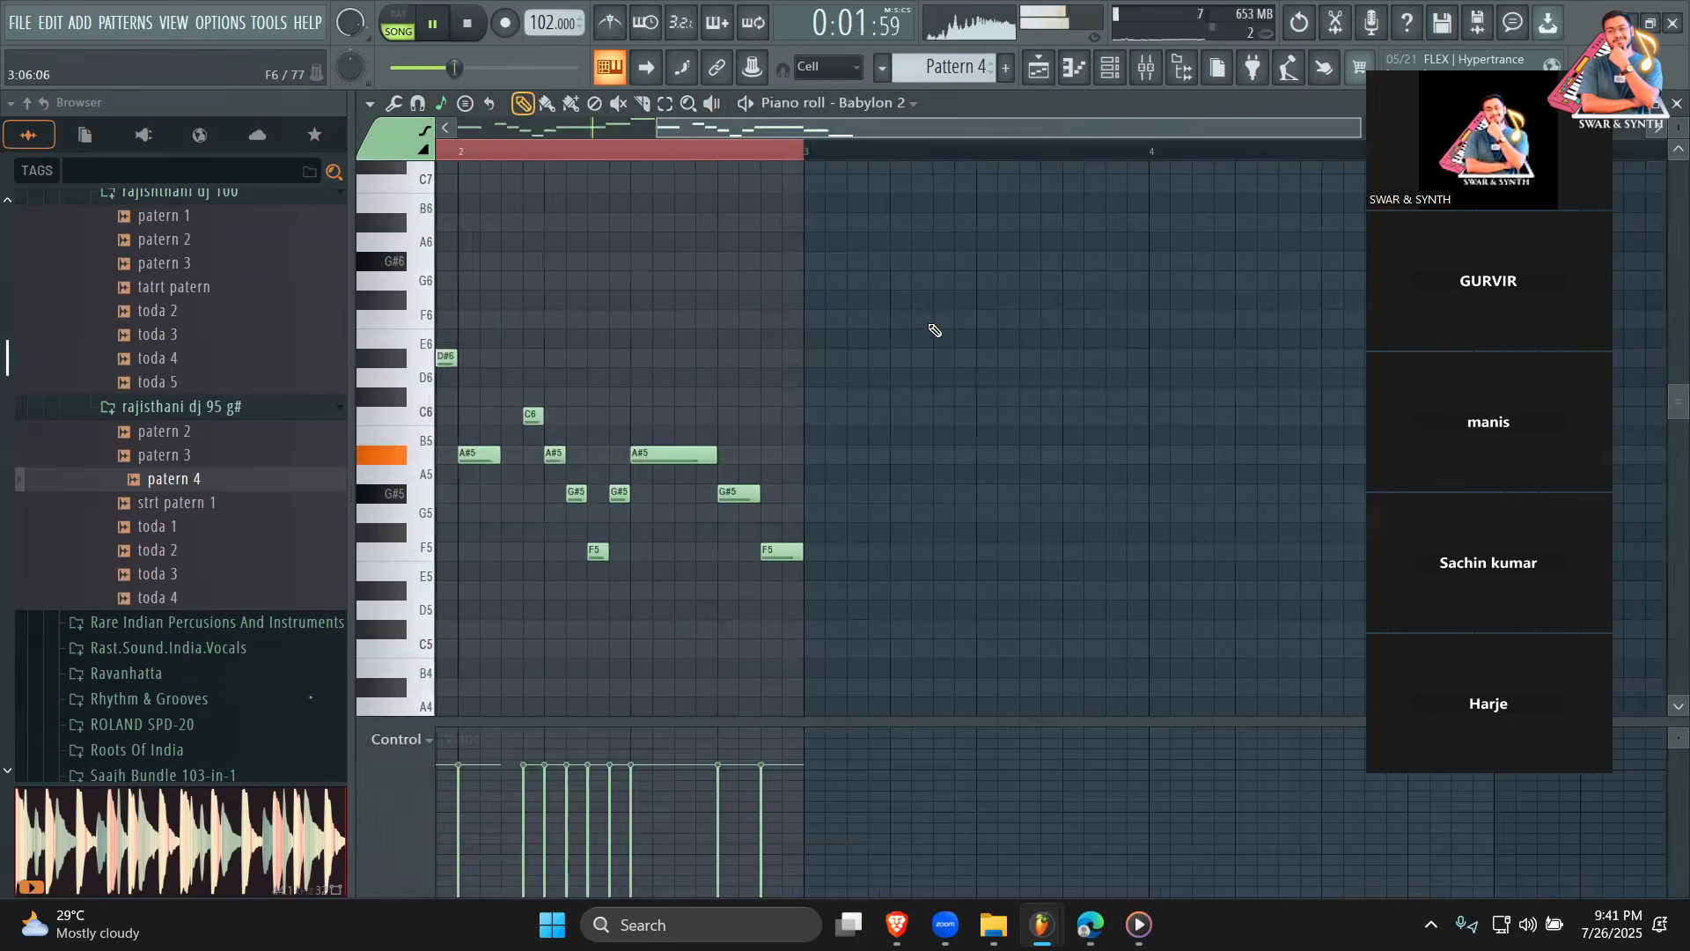
drag(834, 123, 470, 127)
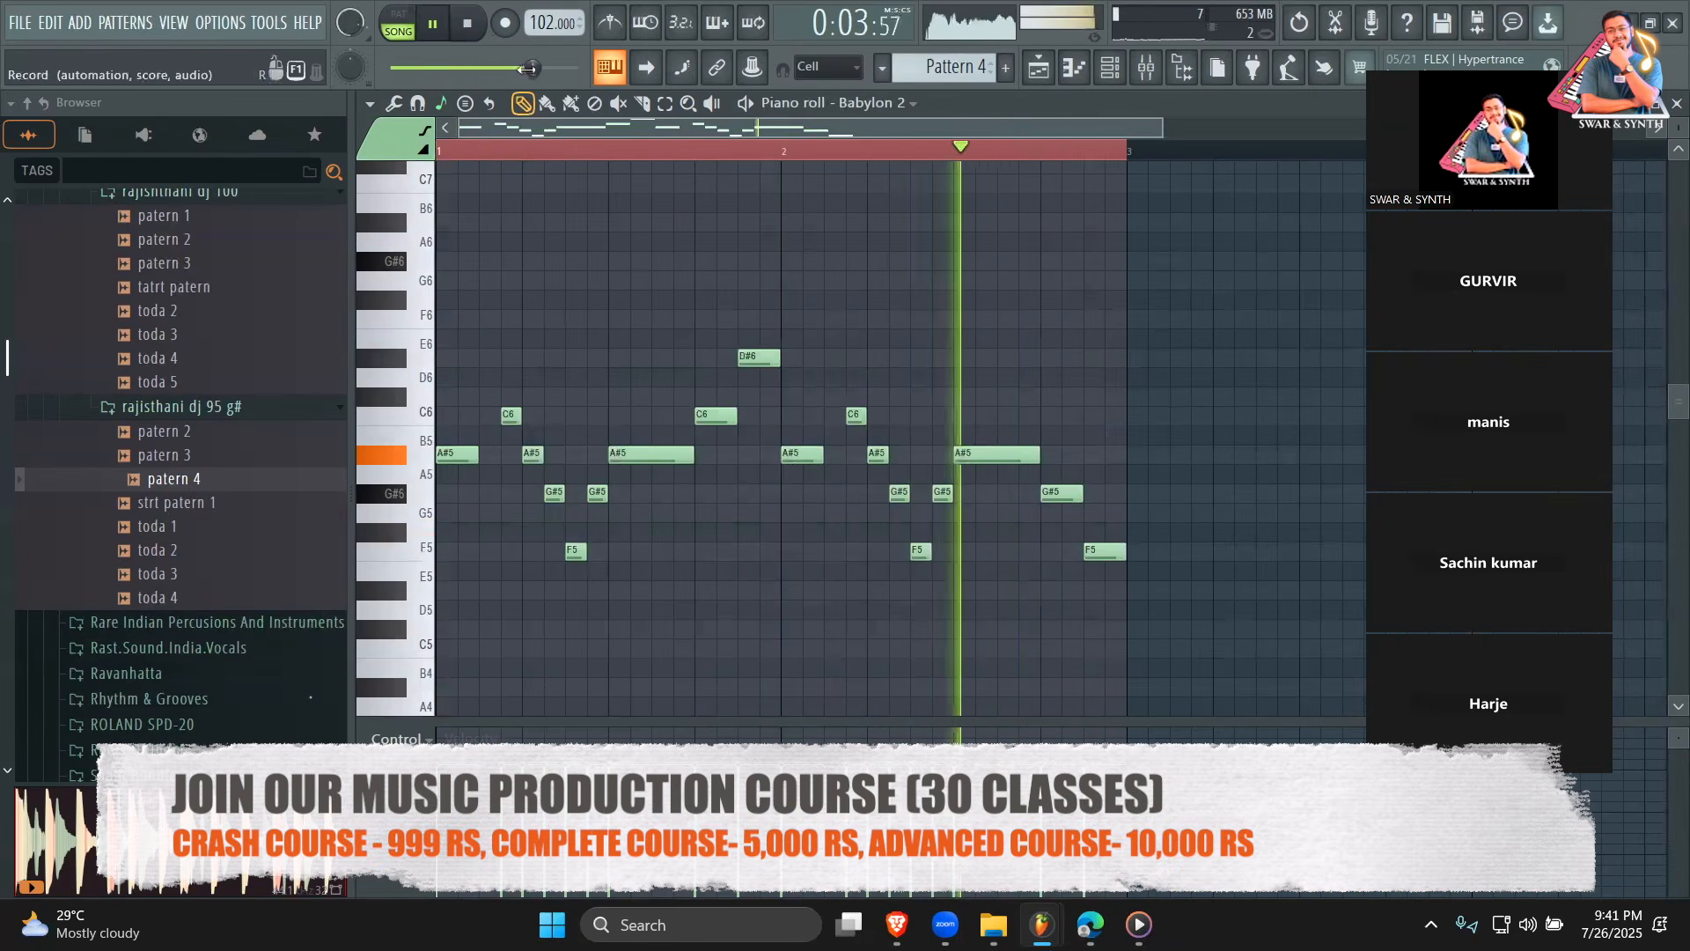
Create Pattern 5, place it at the start of Track 4 in the playlist and extend its clip to two bars.
click(1040, 67)
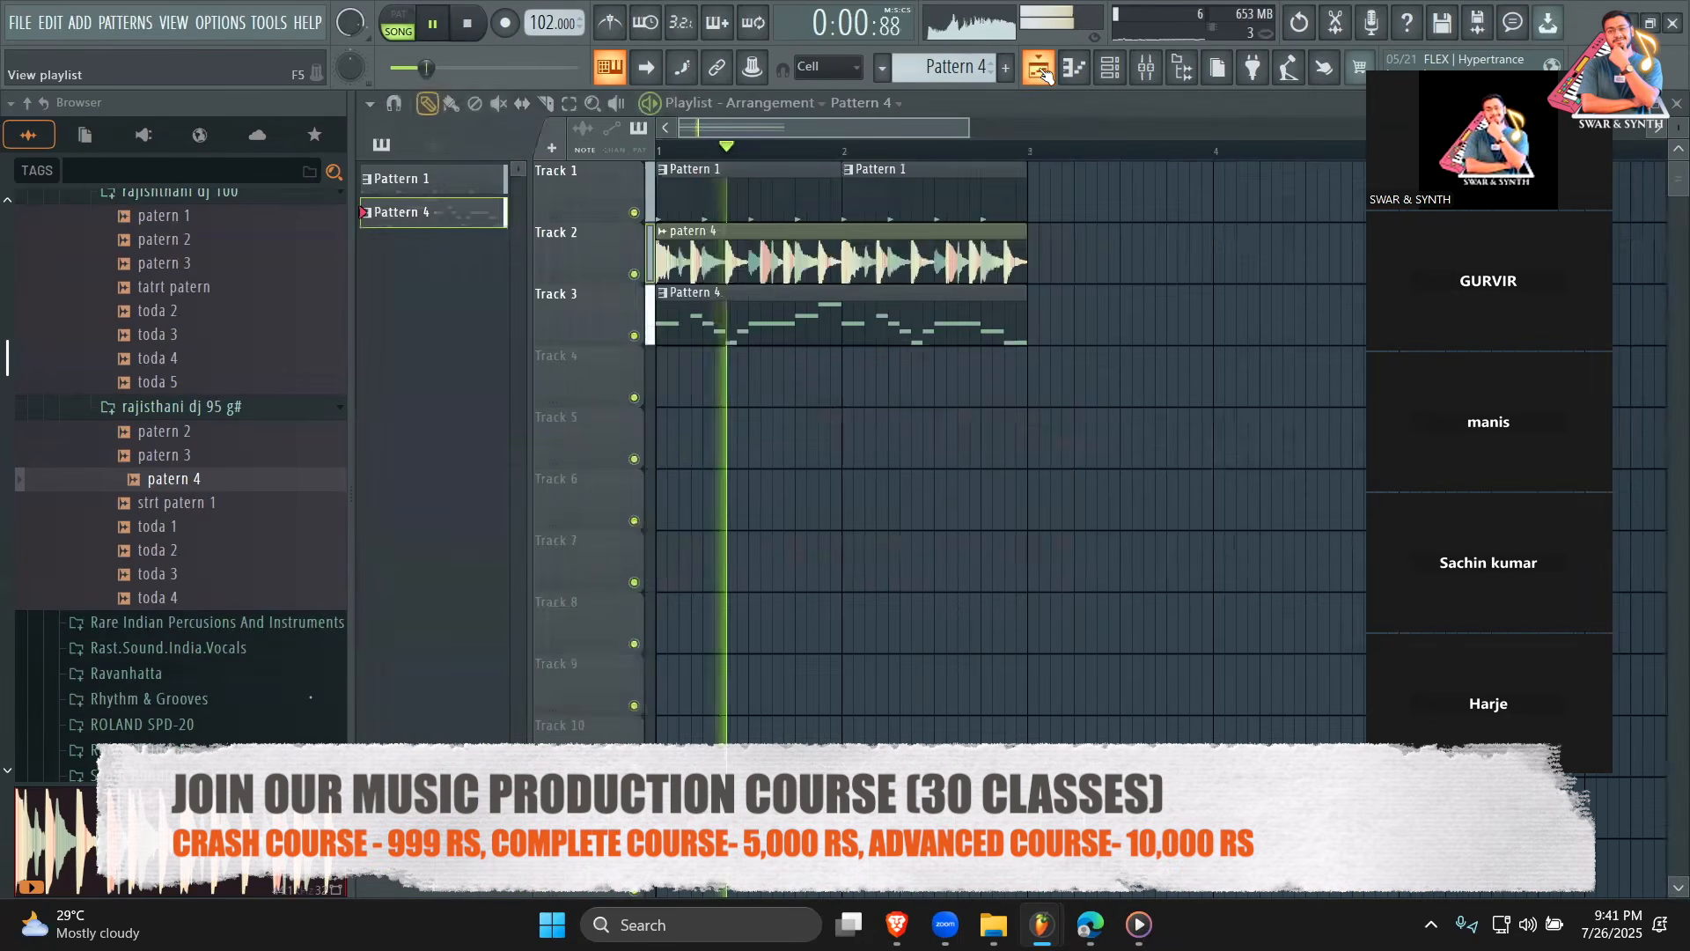
click(1110, 68)
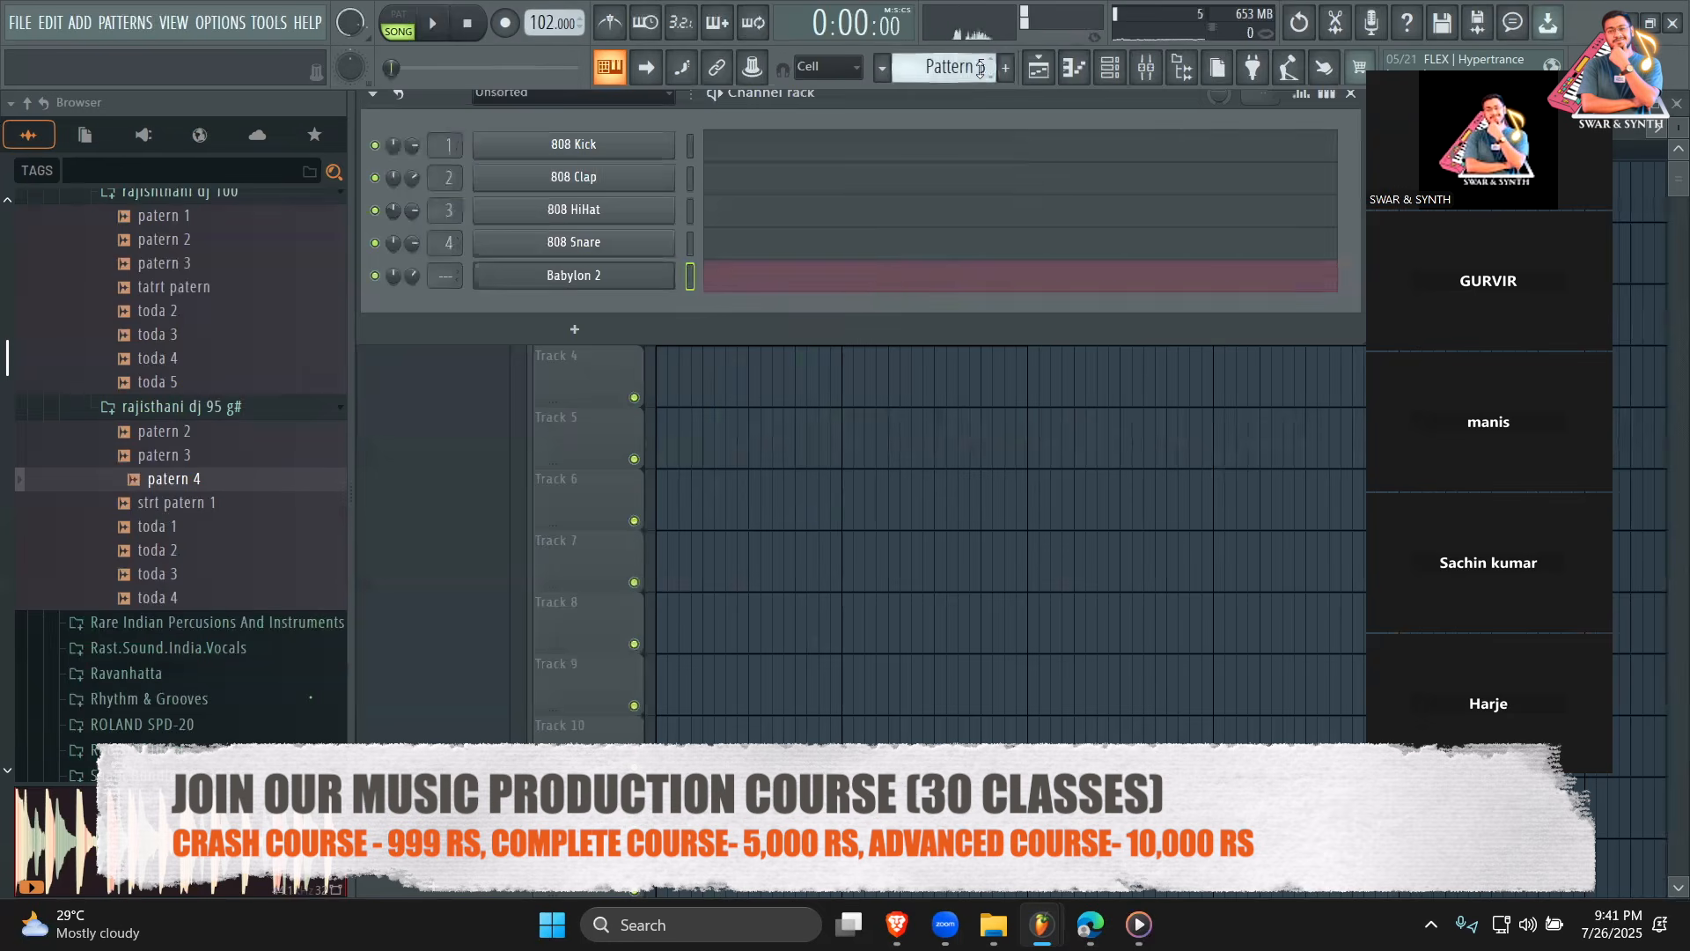
click(814, 379)
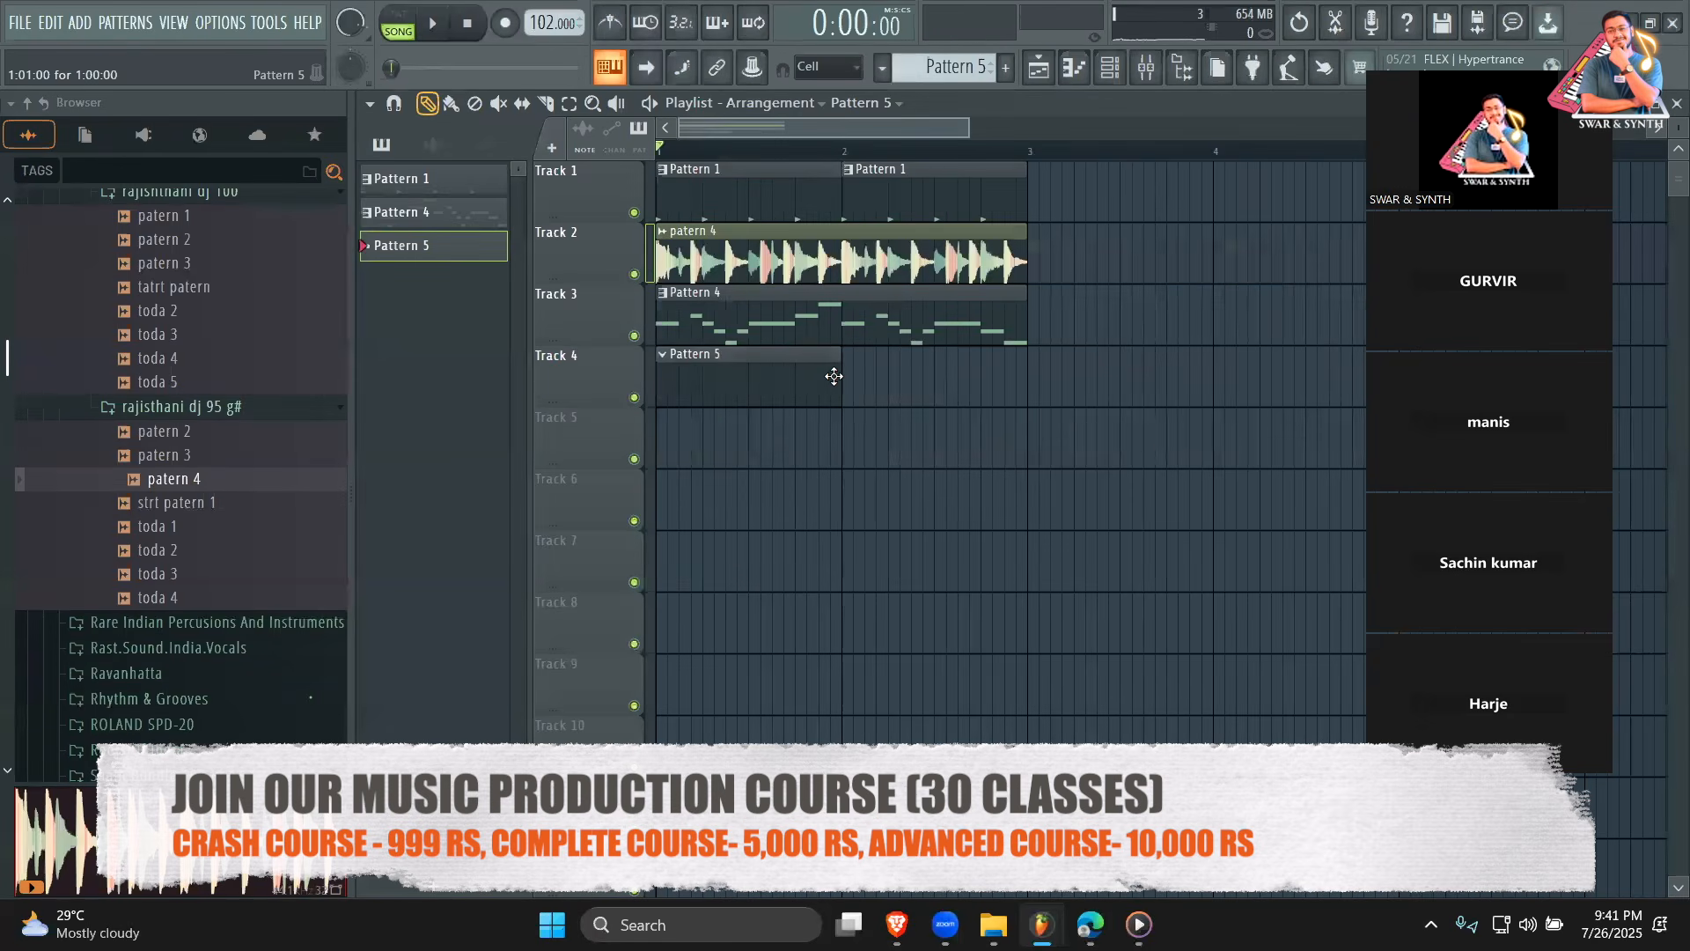
drag(989, 387, 1026, 382)
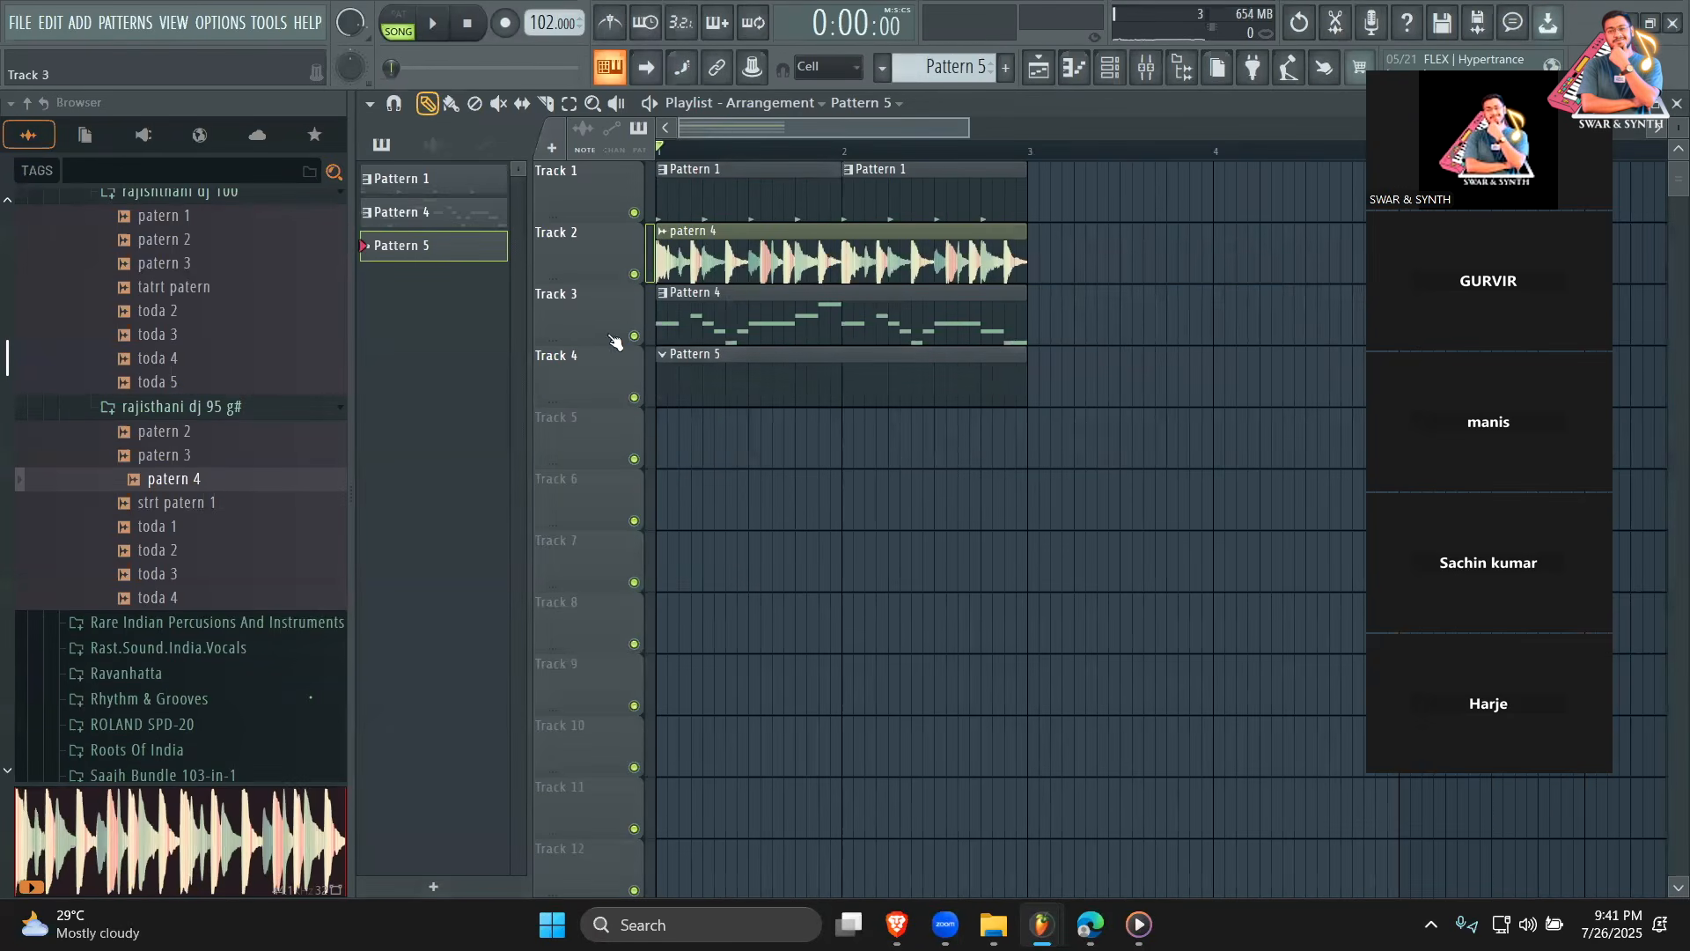
Zoom in on the empty Babylon 2 piano roll of Pattern 5, return to the playlist and mute Track 3.
double_click(716, 373)
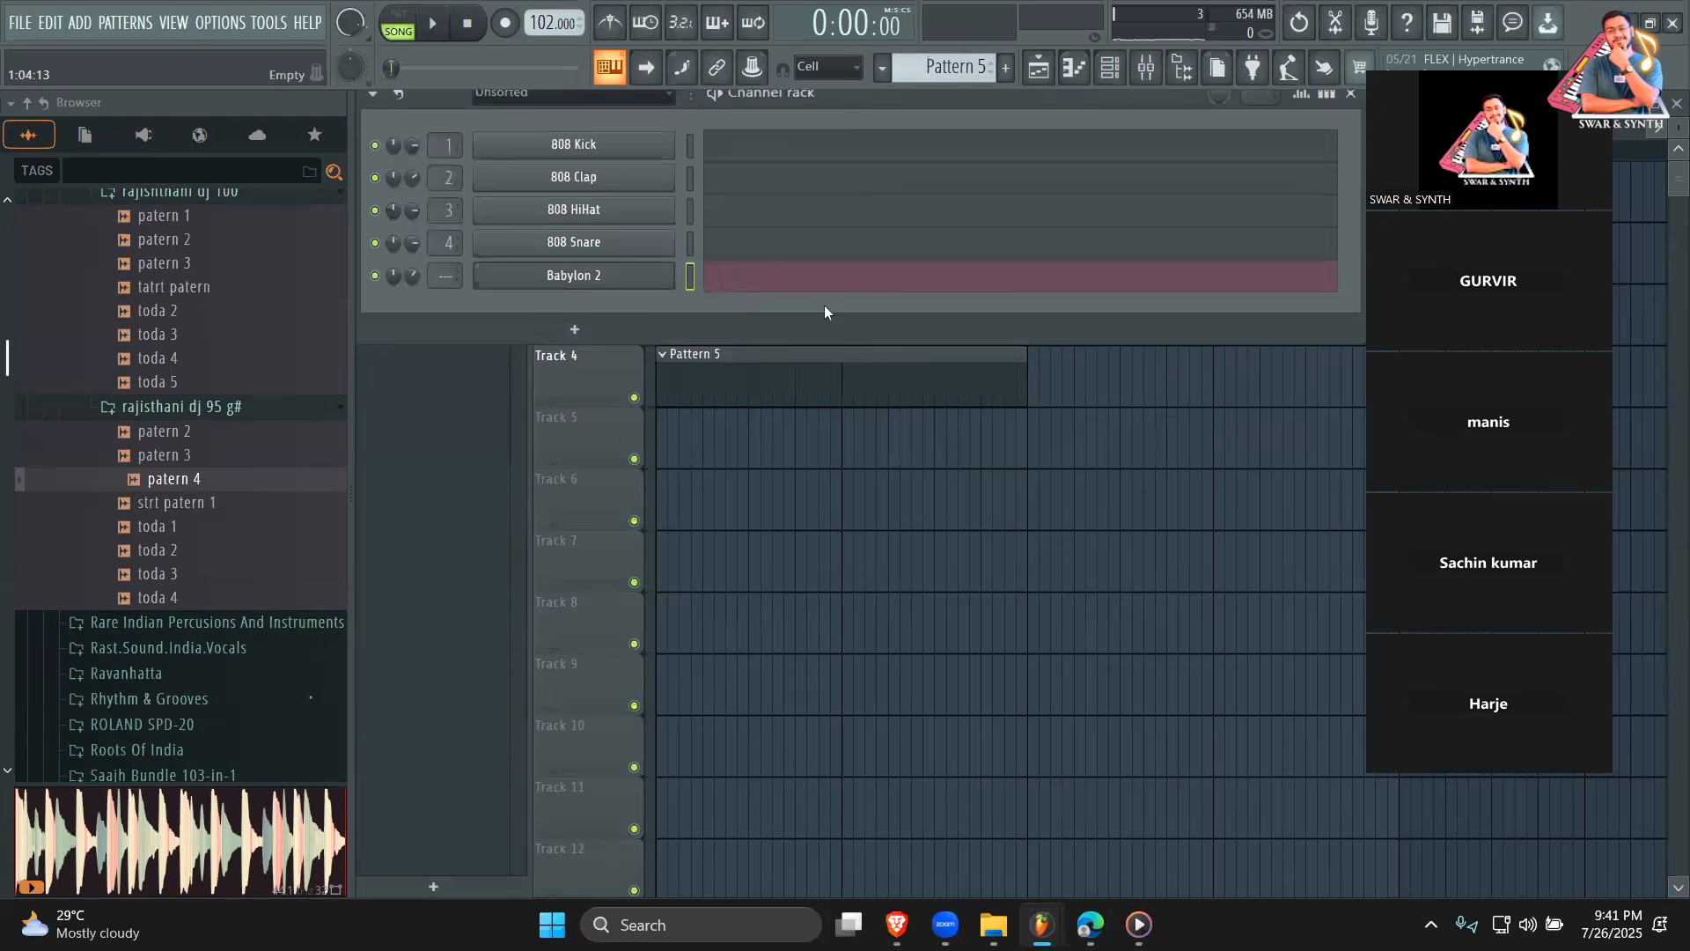
click(768, 287)
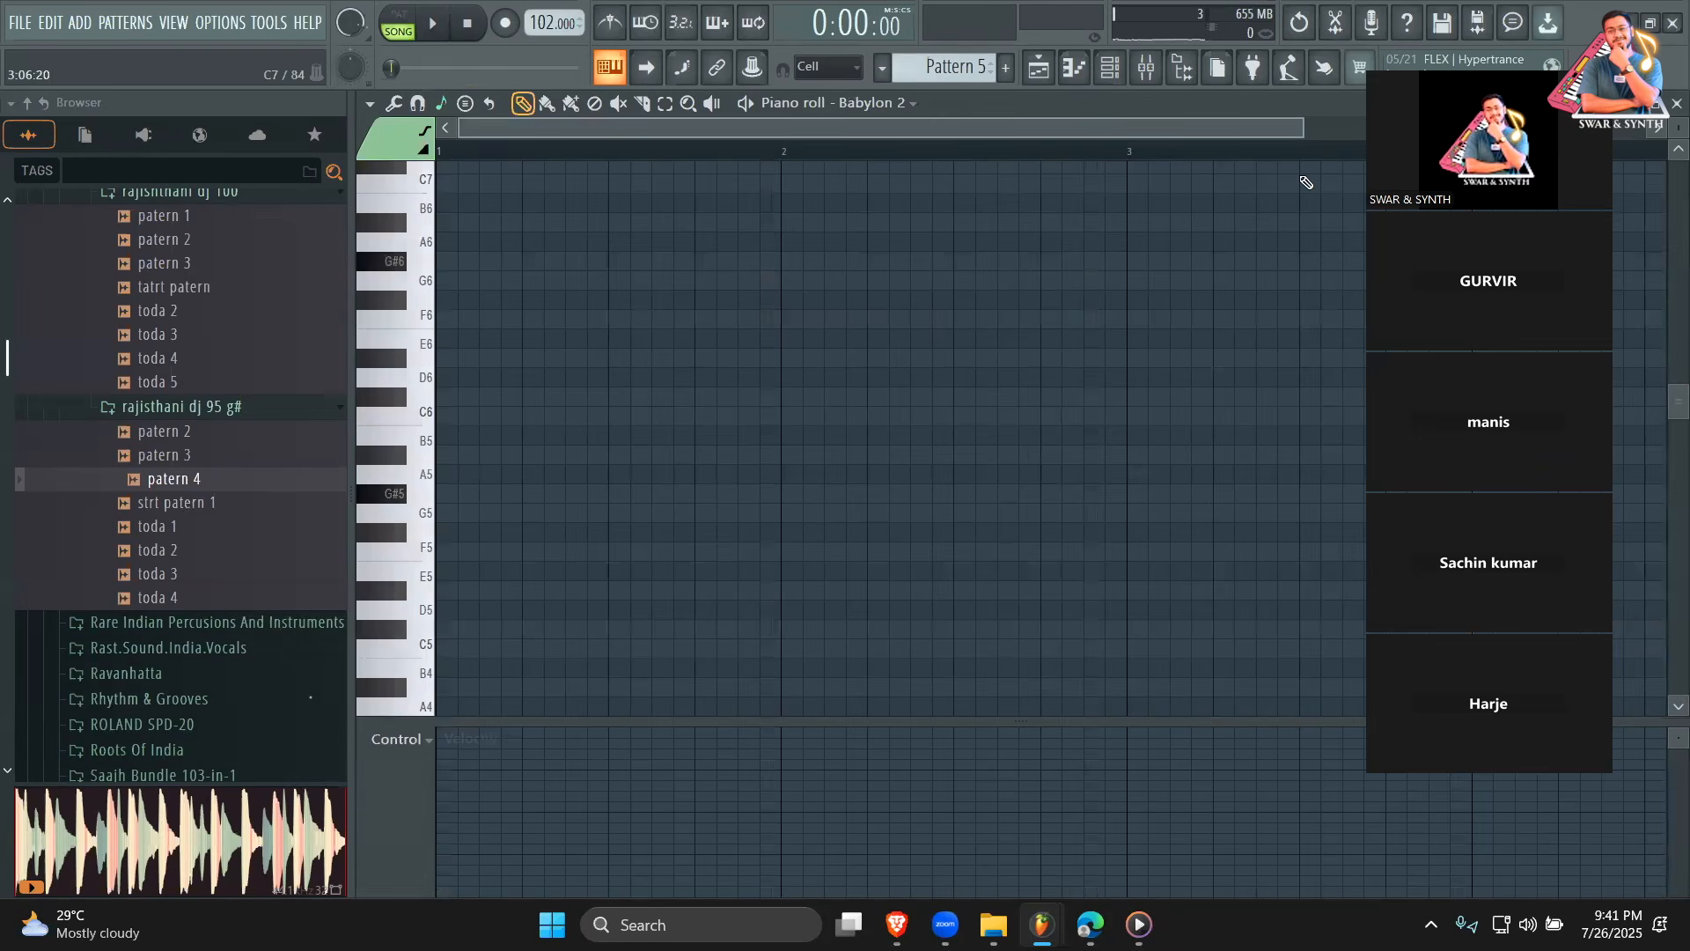
drag(1302, 128, 1149, 148)
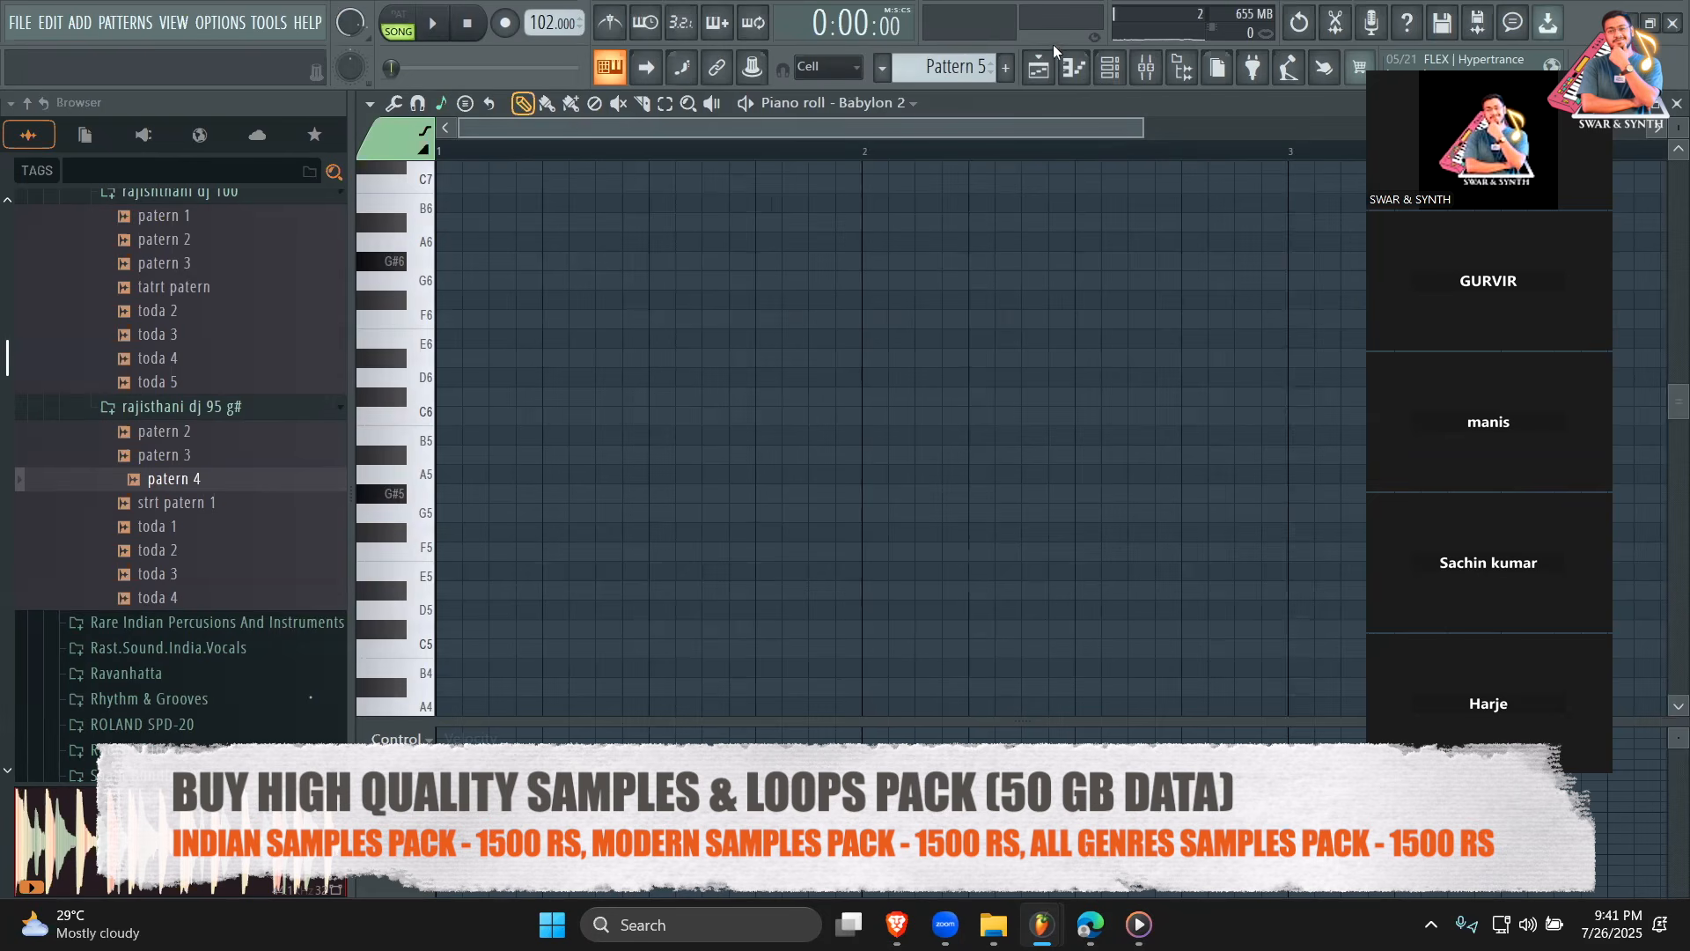
click(1037, 70)
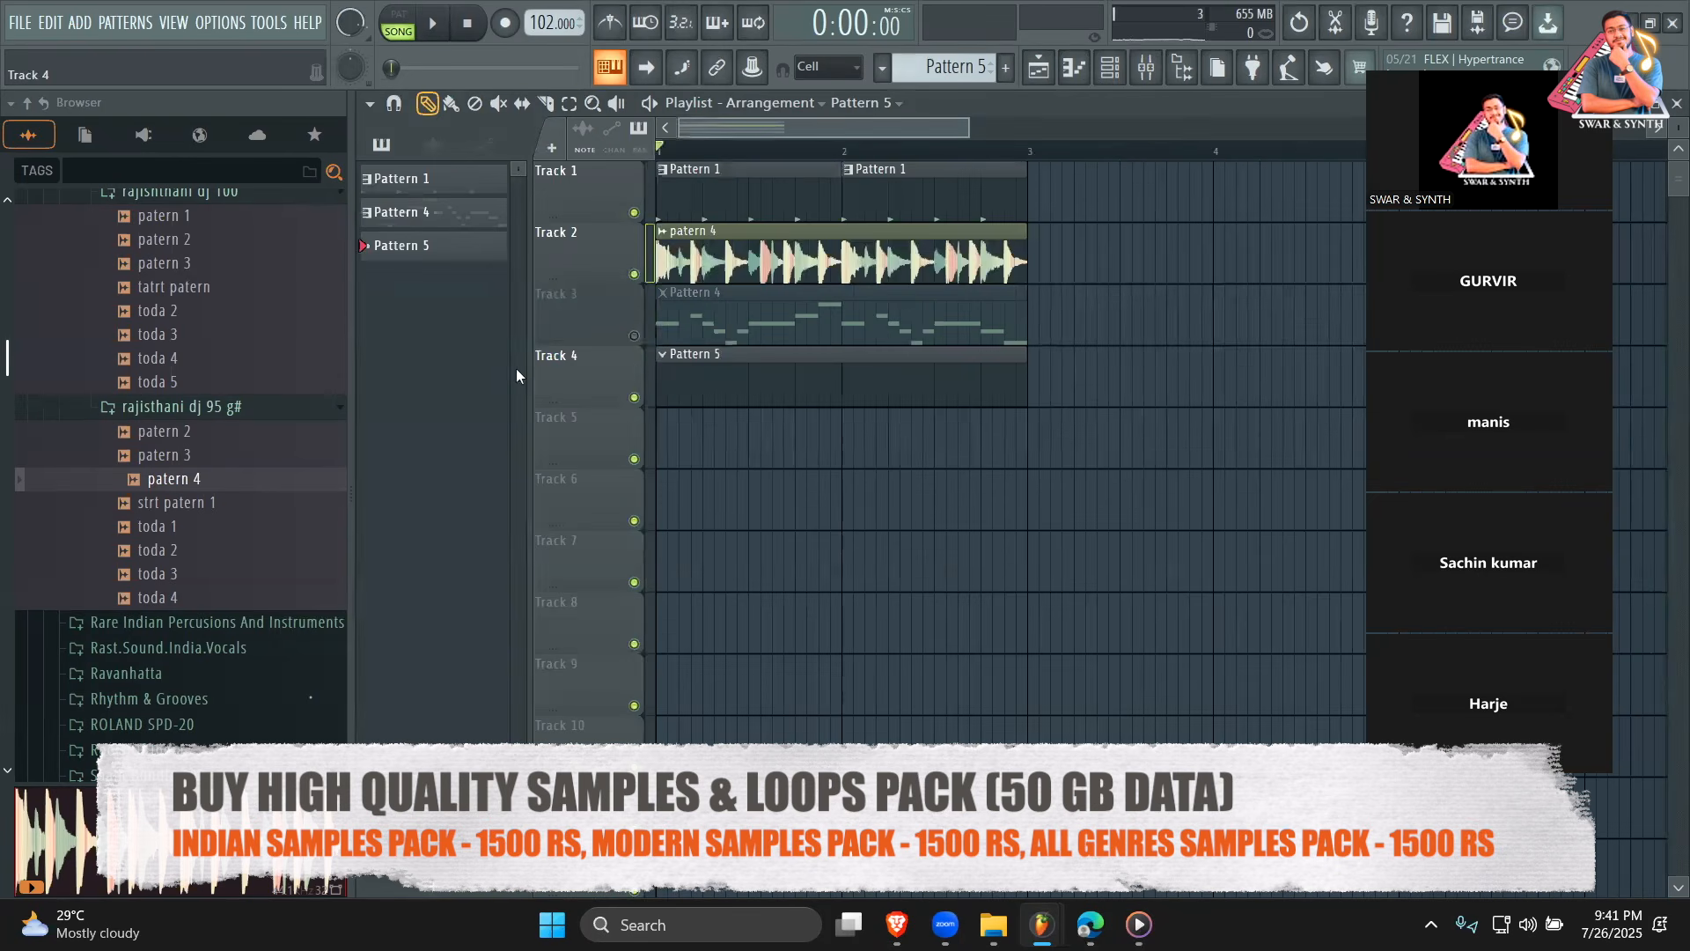
Audition the Pattern 4 melody with Track 4 muted, then leave Track 3 muted and Track 4 active.
click(634, 336)
click(634, 397)
key(space)
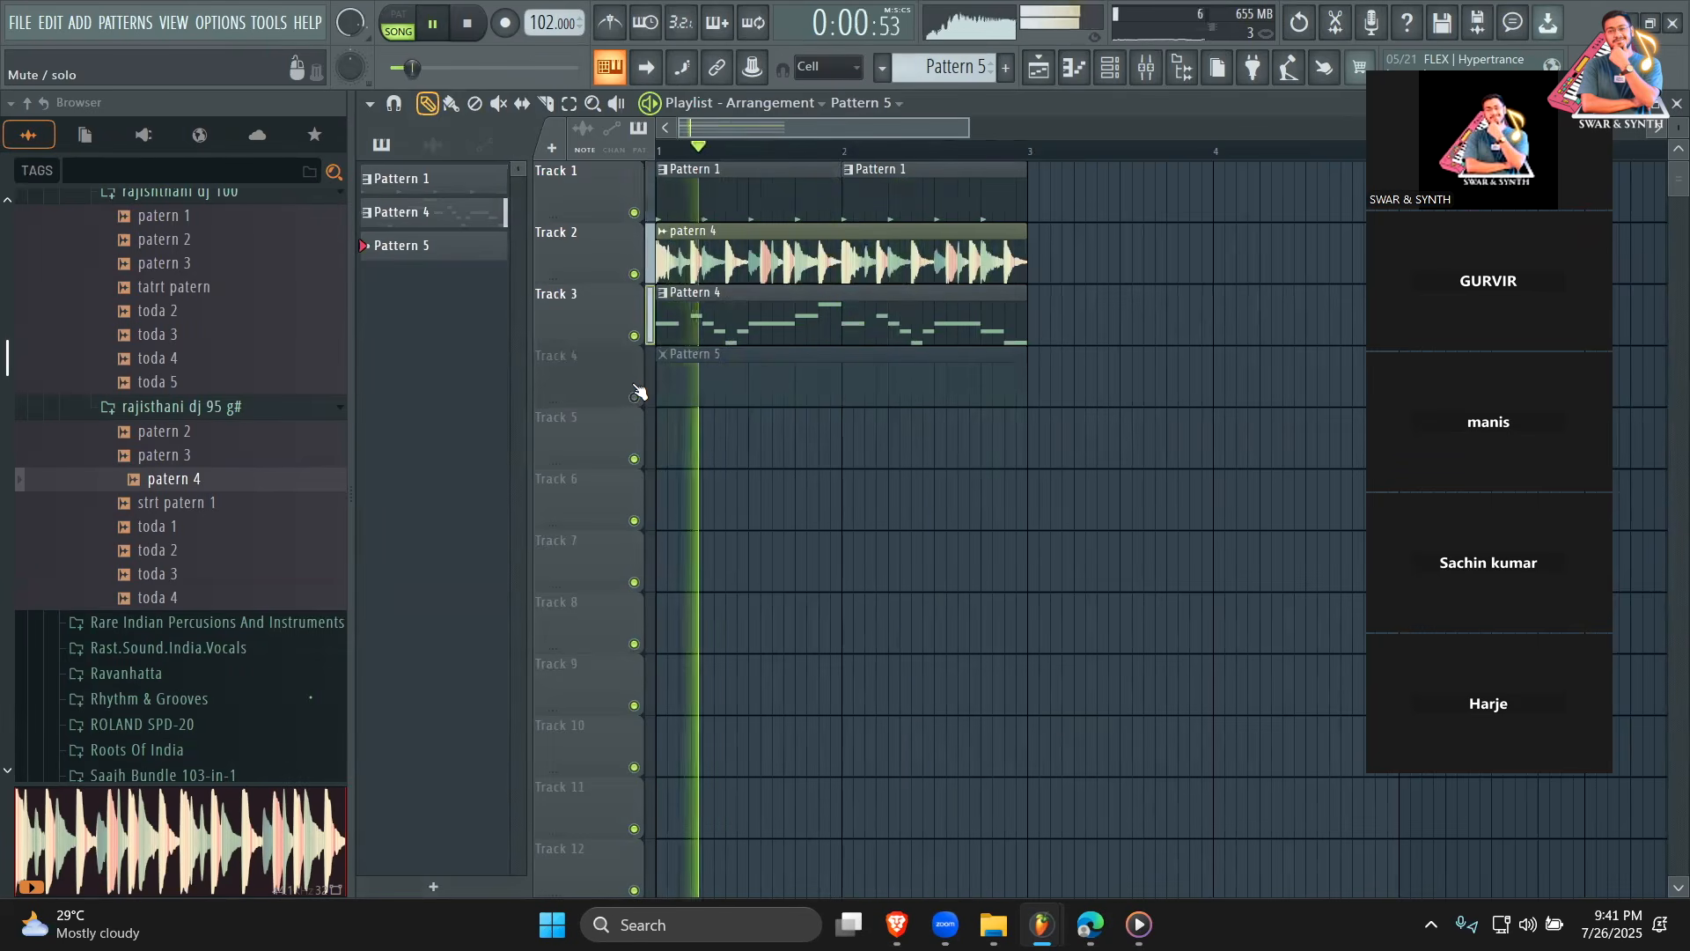
key(space)
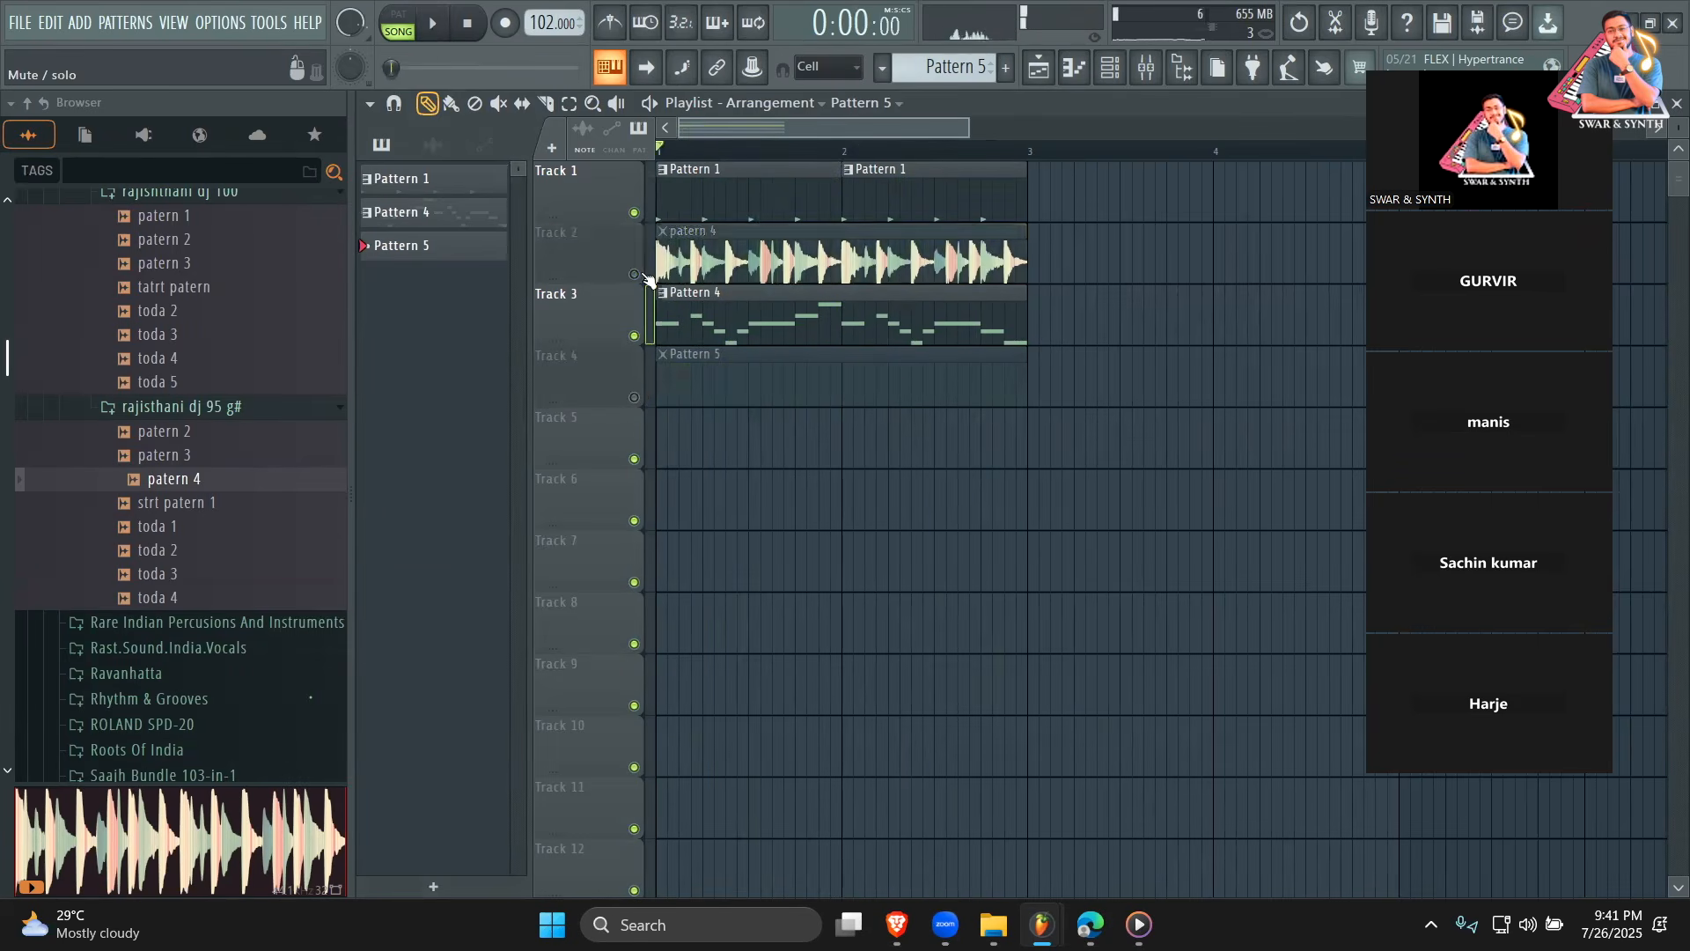
click(634, 335)
click(634, 397)
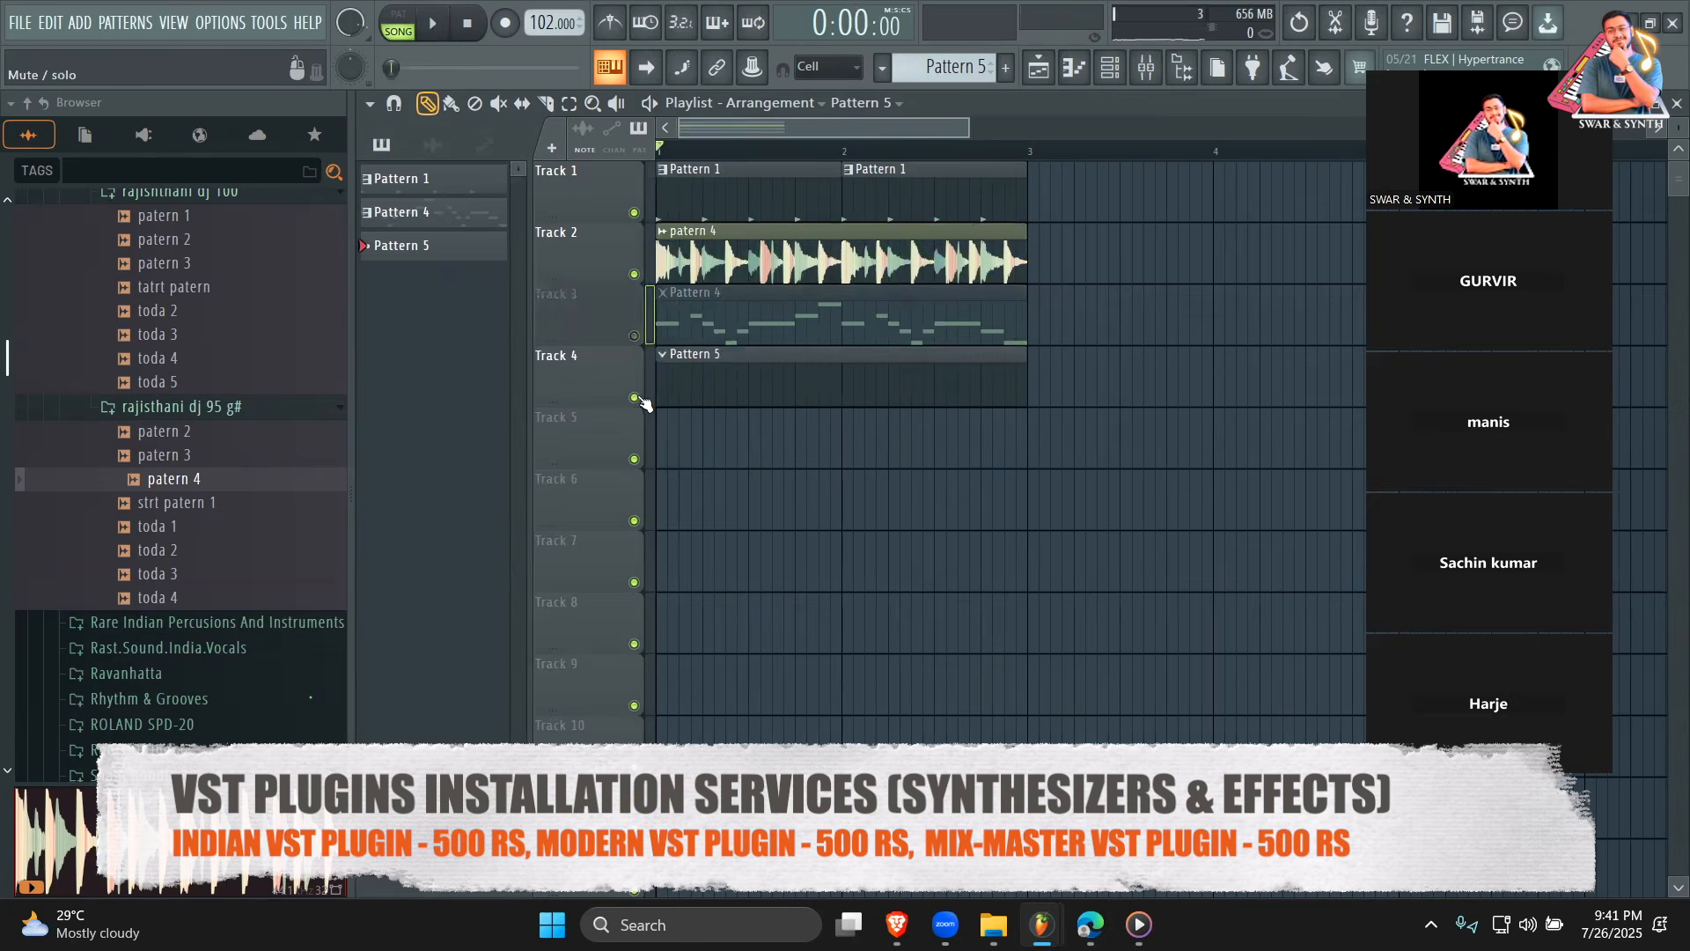
Write Pattern 5's opening Babylon 2 melody with two-step G#5, A#5 and C6 notes followed by a four-step A#5 on beat 3.
double_click(707, 375)
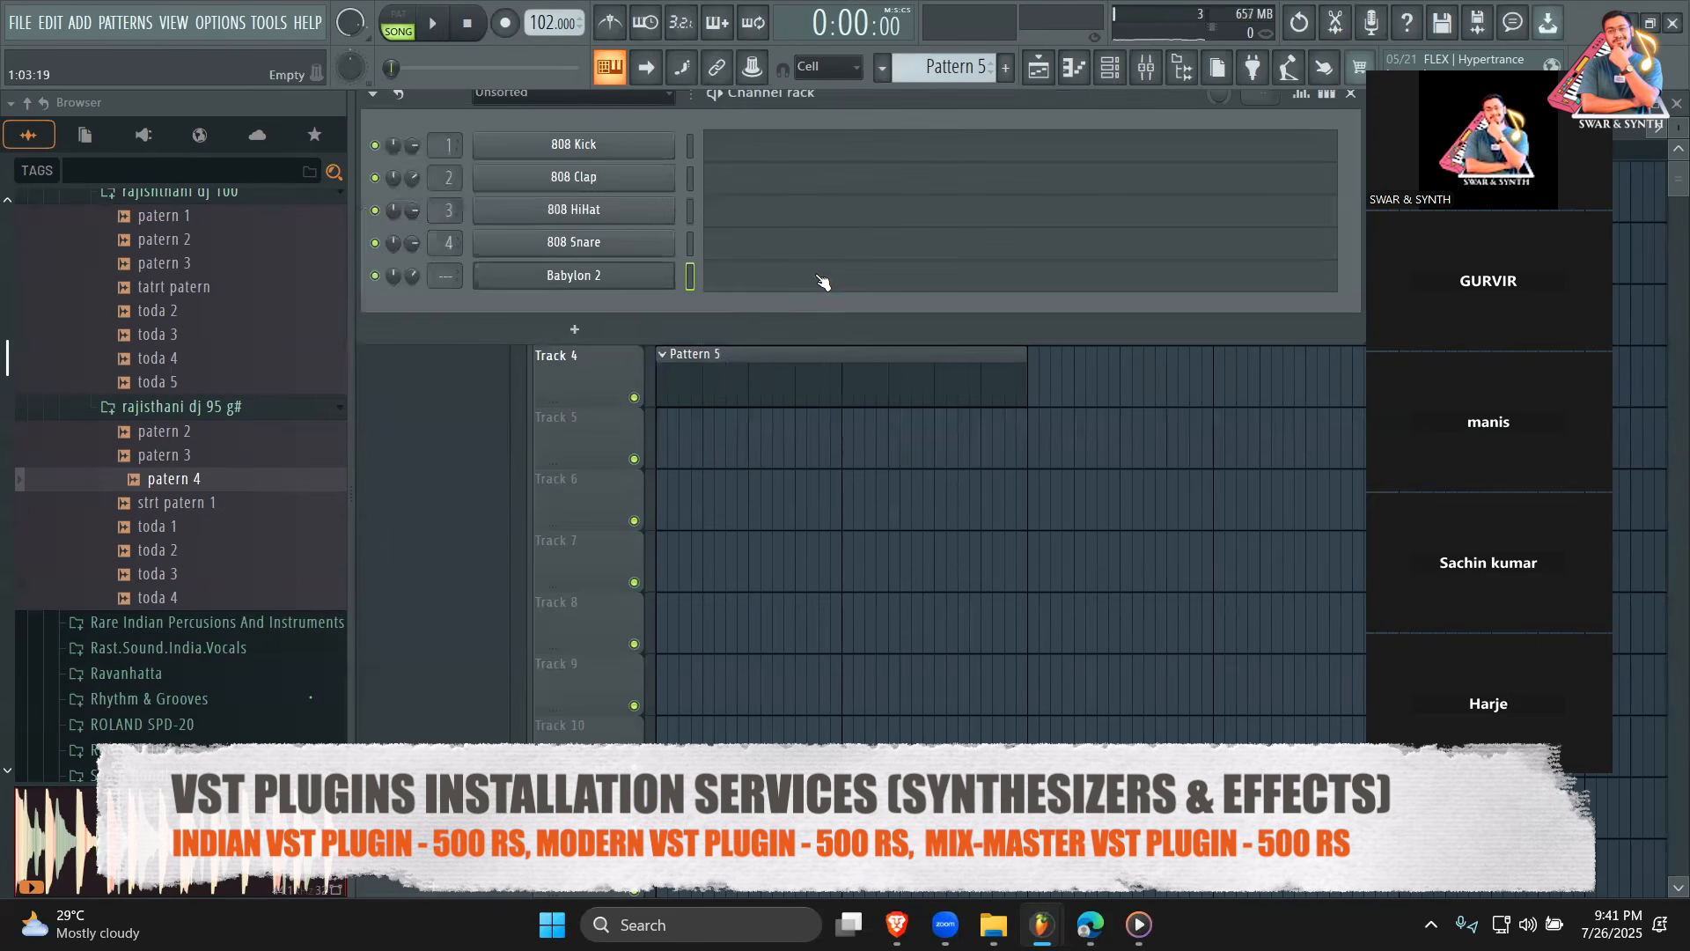
click(771, 280)
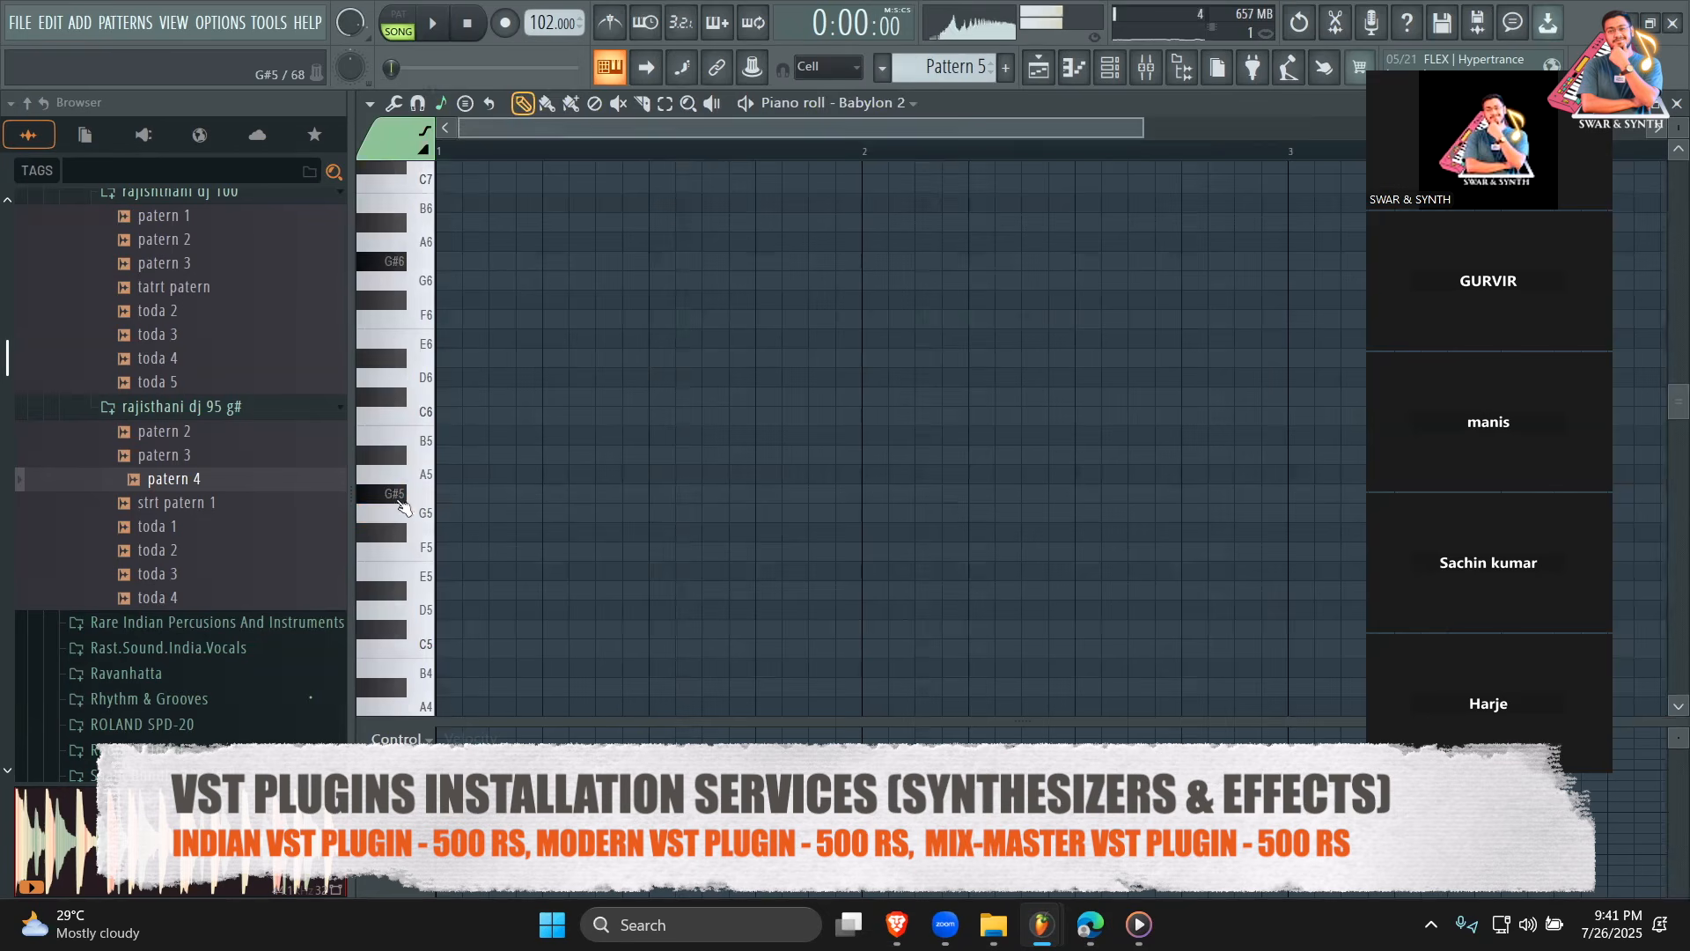
key(space)
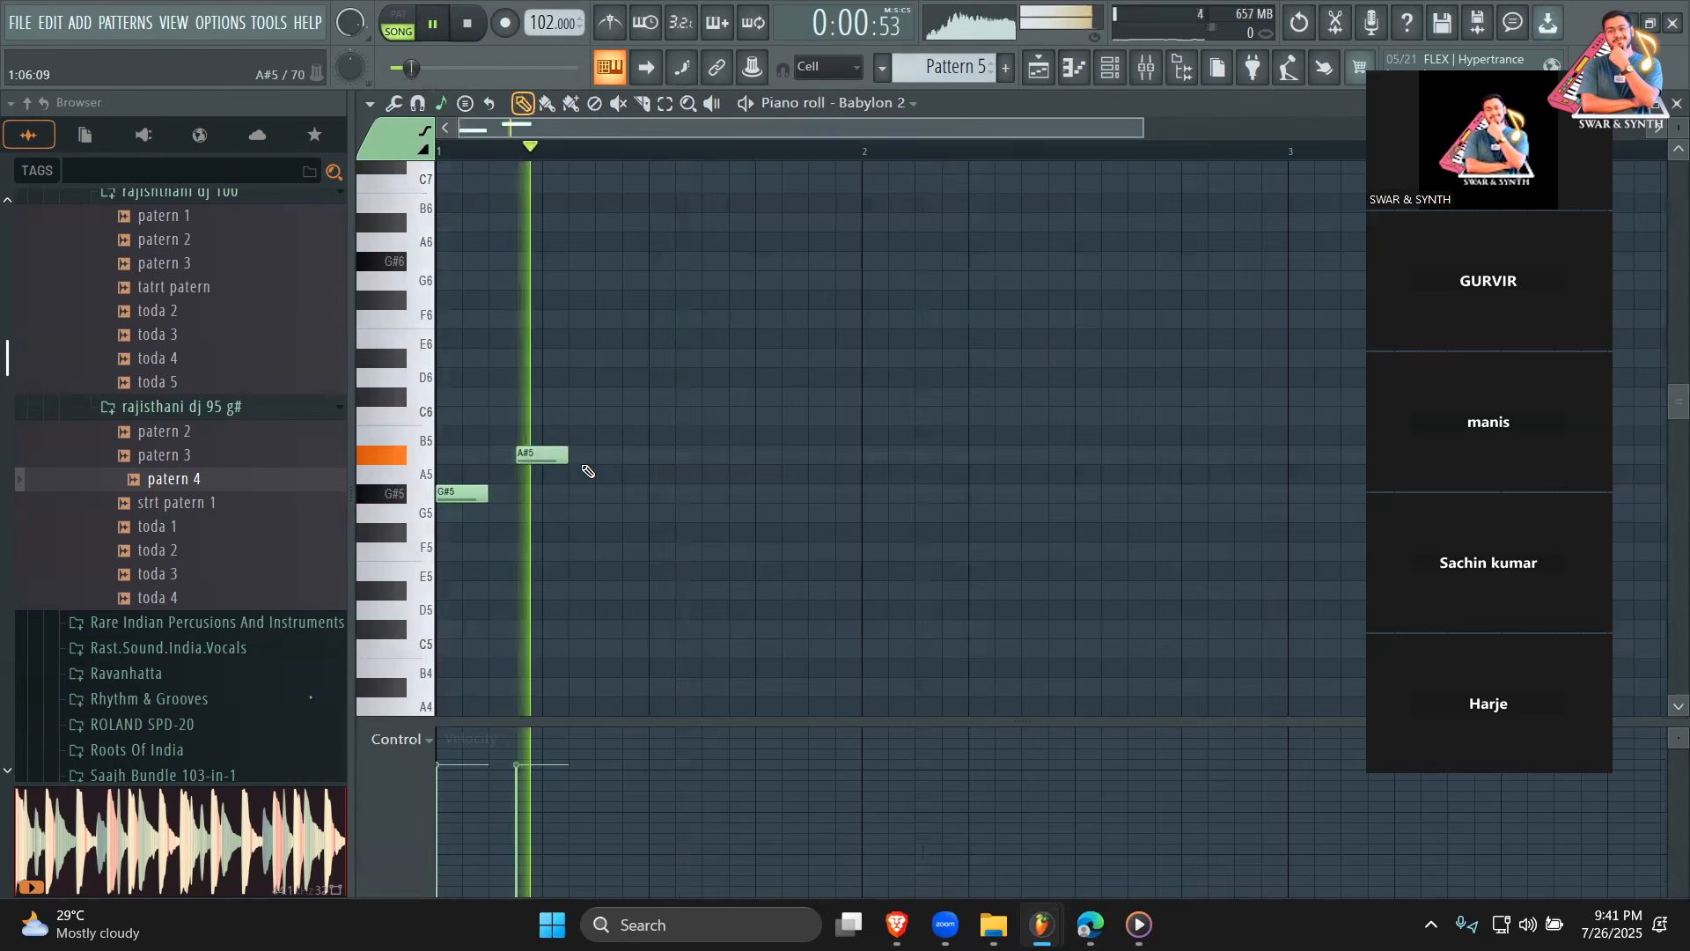
key(space)
click(606, 416)
click(655, 455)
drag(700, 455, 755, 455)
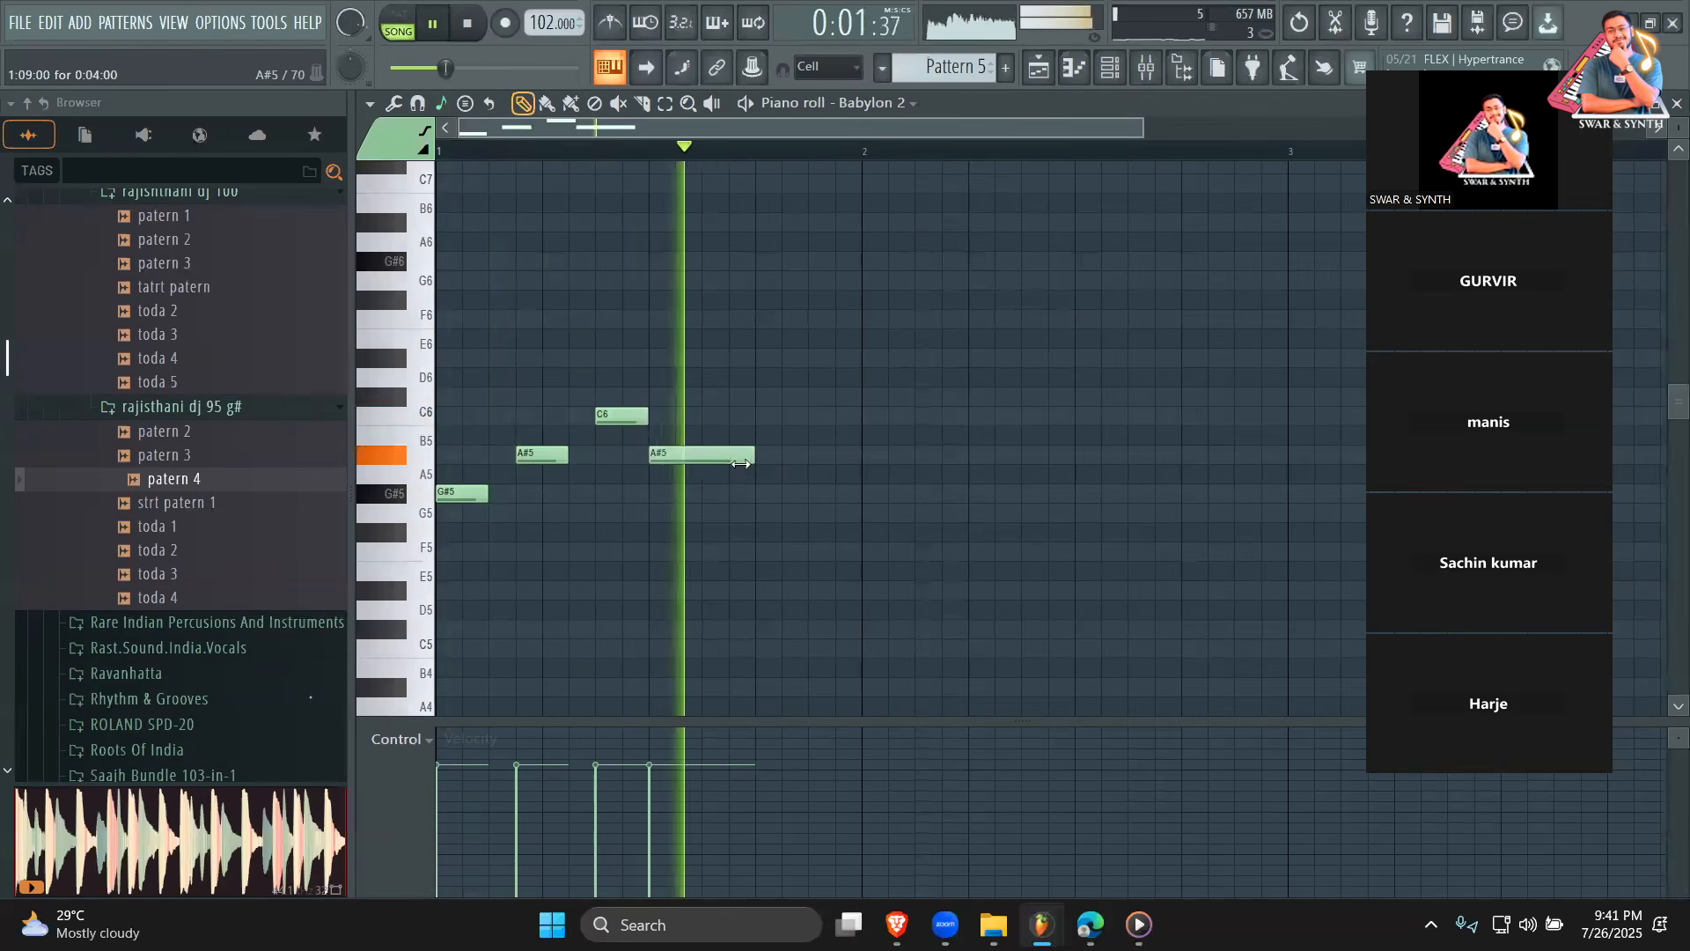
Close bar 1 with two-step G#5 and F5 notes and start bar 2 with a two-step D#5.
click(773, 494)
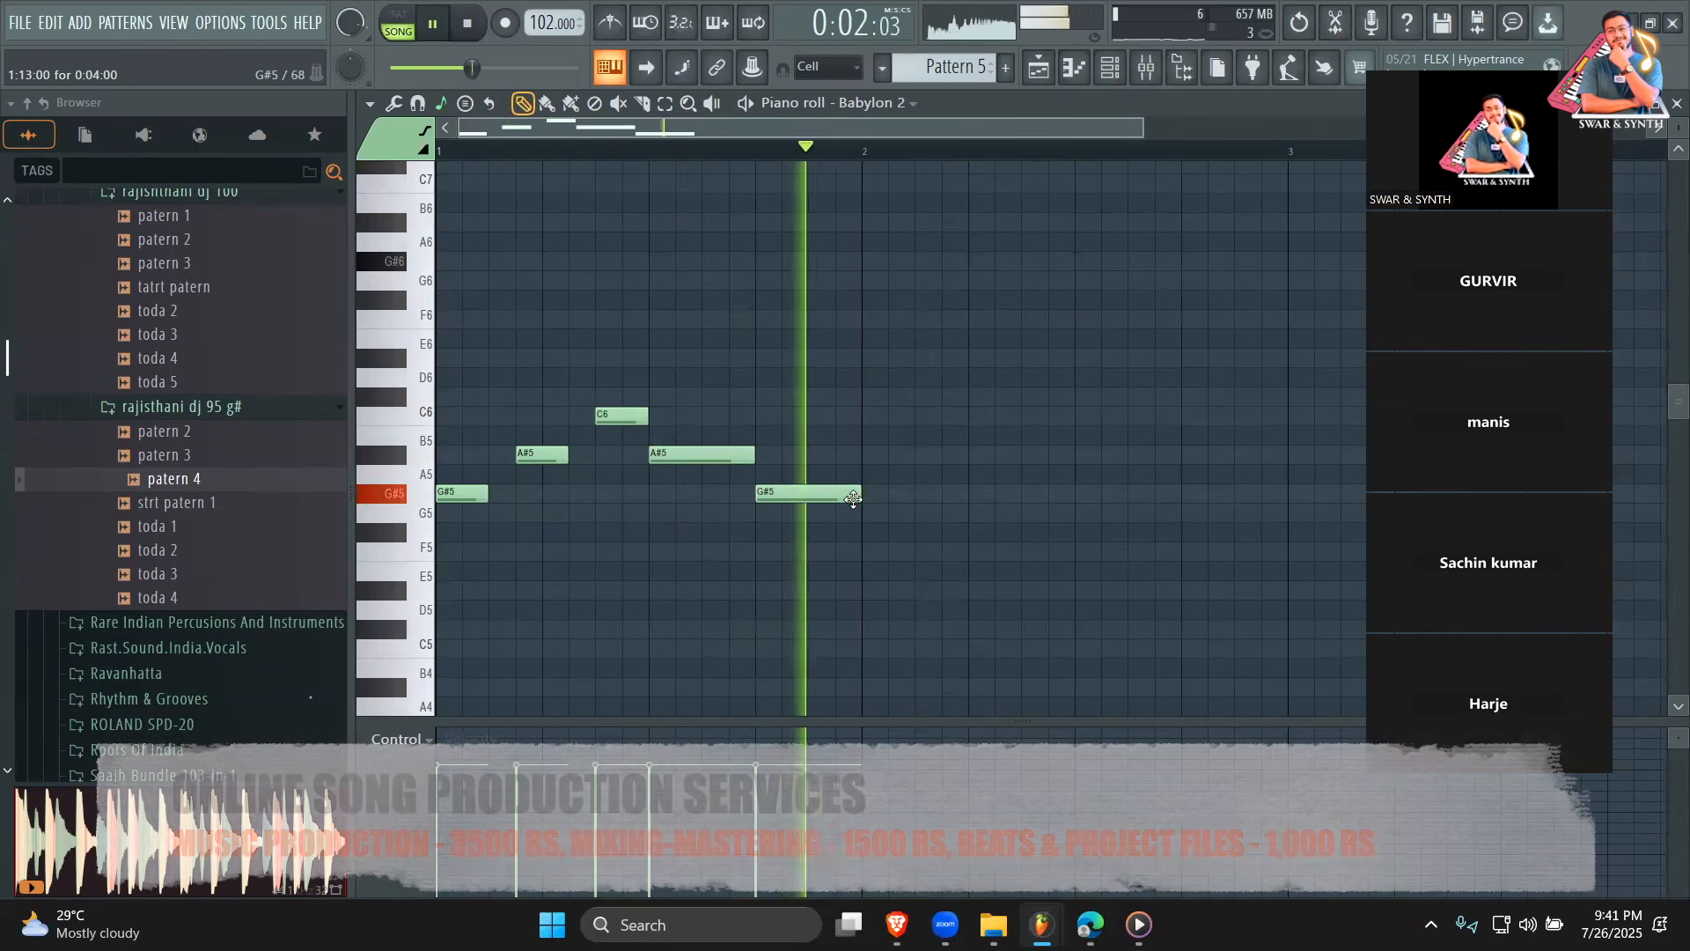
key(space)
key(space)
drag(857, 498, 807, 498)
click(832, 552)
click(884, 590)
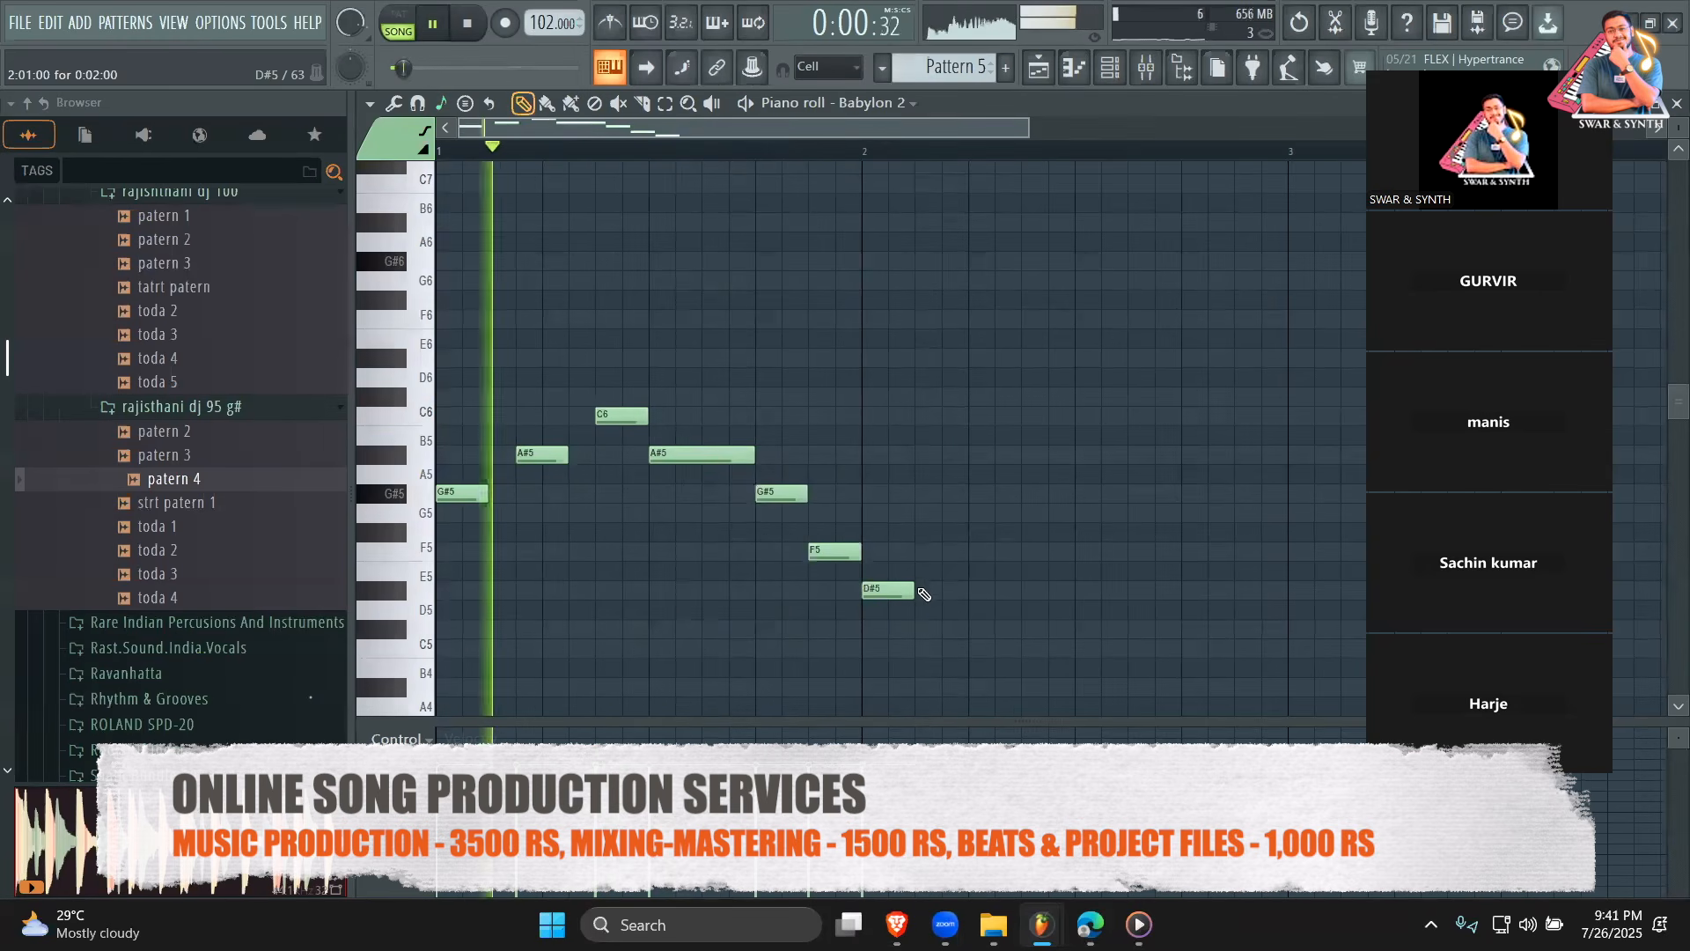
Complete bar 2 with spaced two-step F5 and G#5 notes and an A#5 extended from beat 3 to the bar's end.
click(929, 552)
click(984, 514)
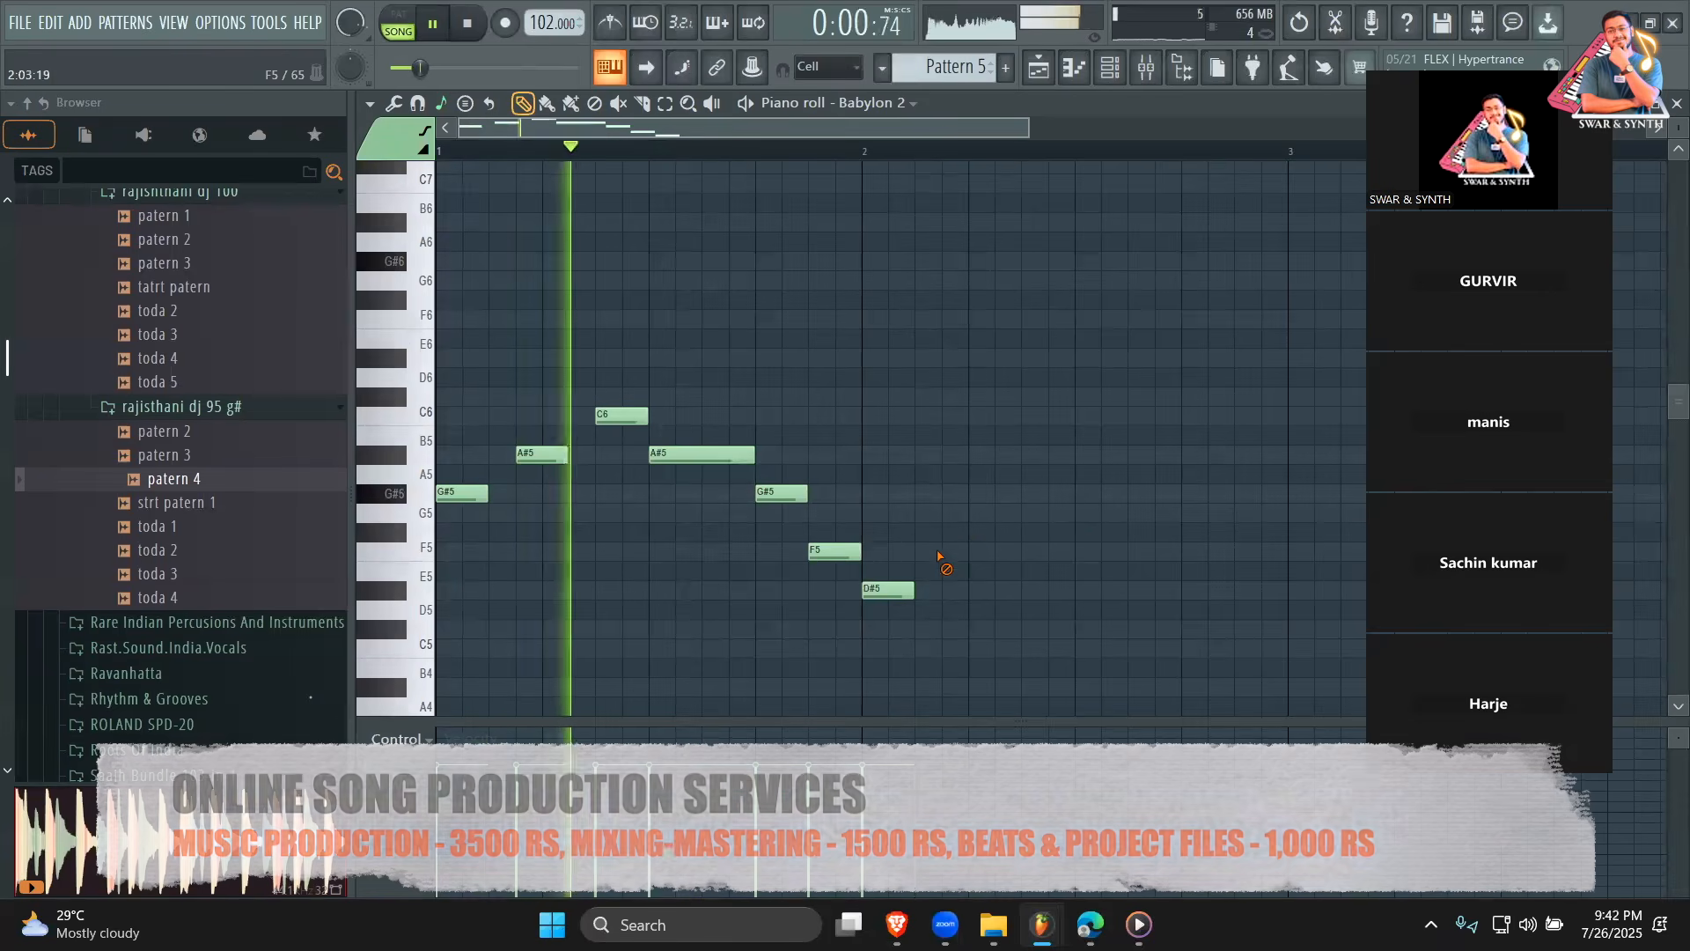
drag(935, 552, 961, 552)
click(1046, 495)
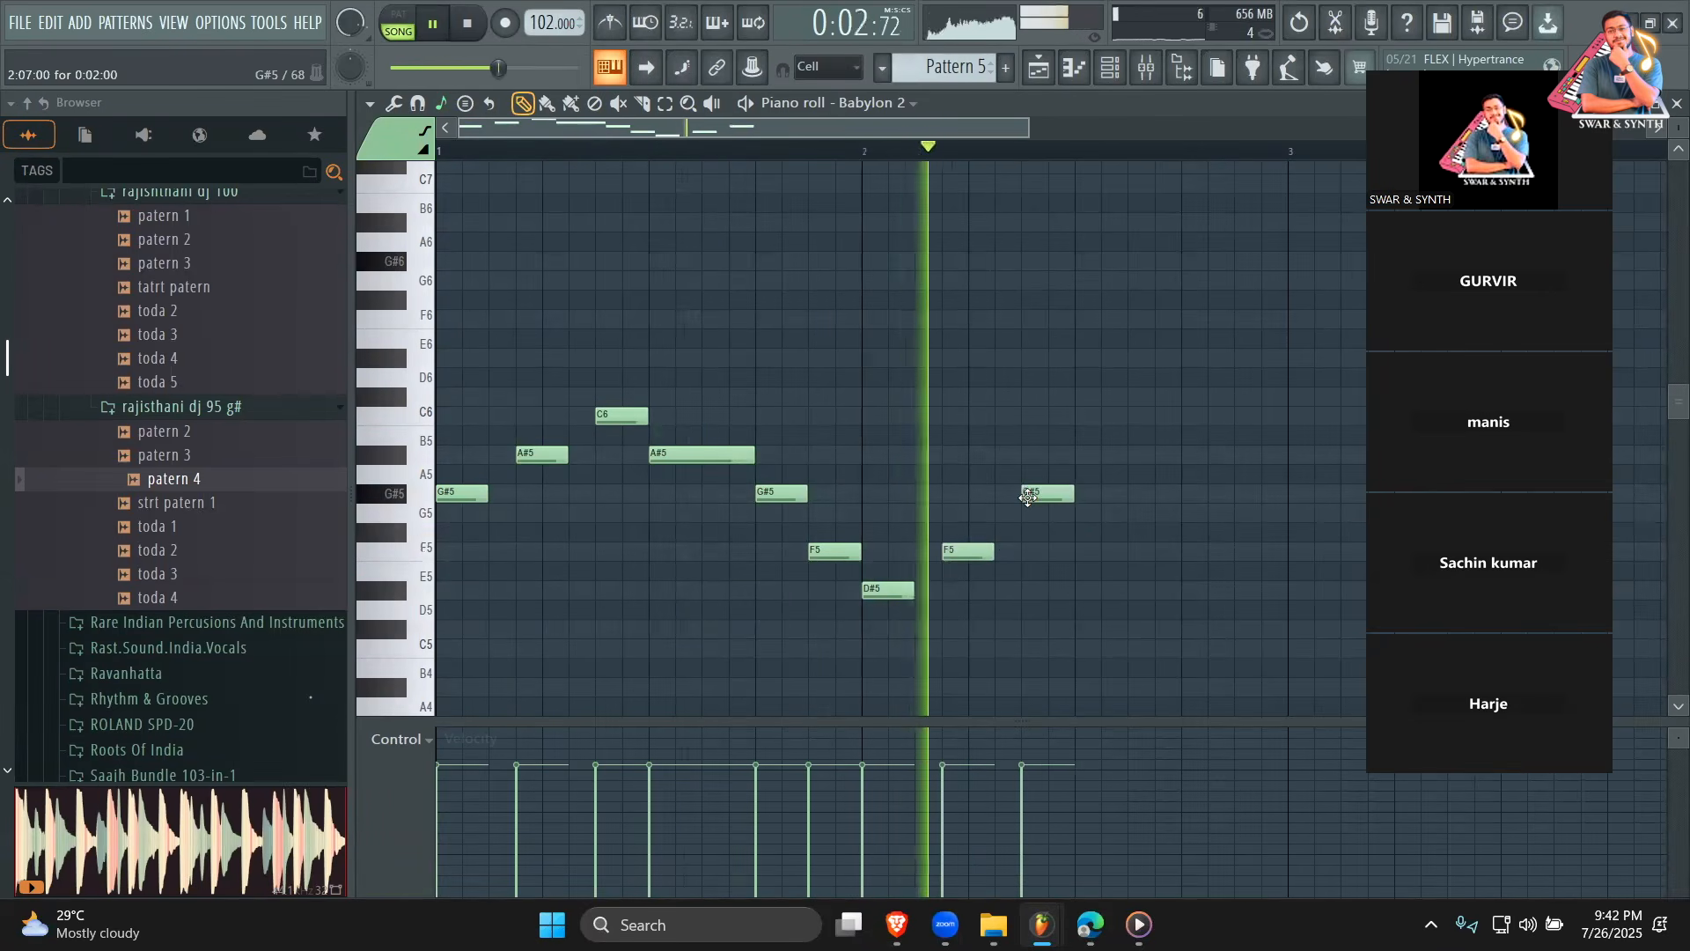
click(1085, 455)
drag(1127, 458, 1277, 463)
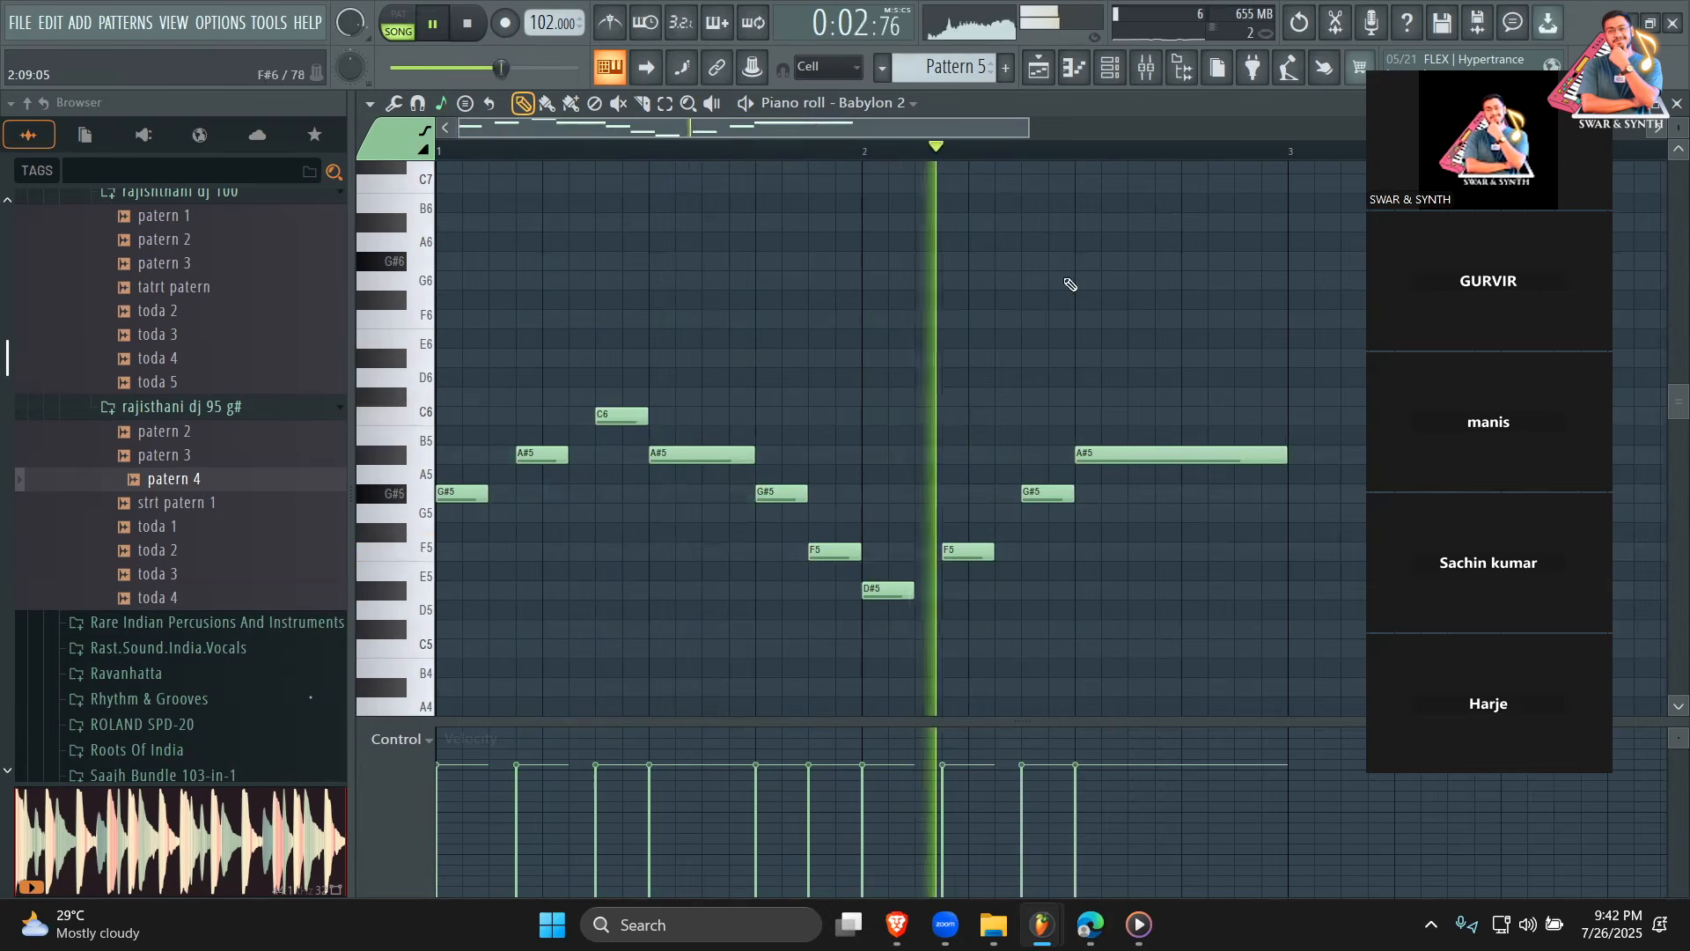
scroll(1077, 154, down, 3)
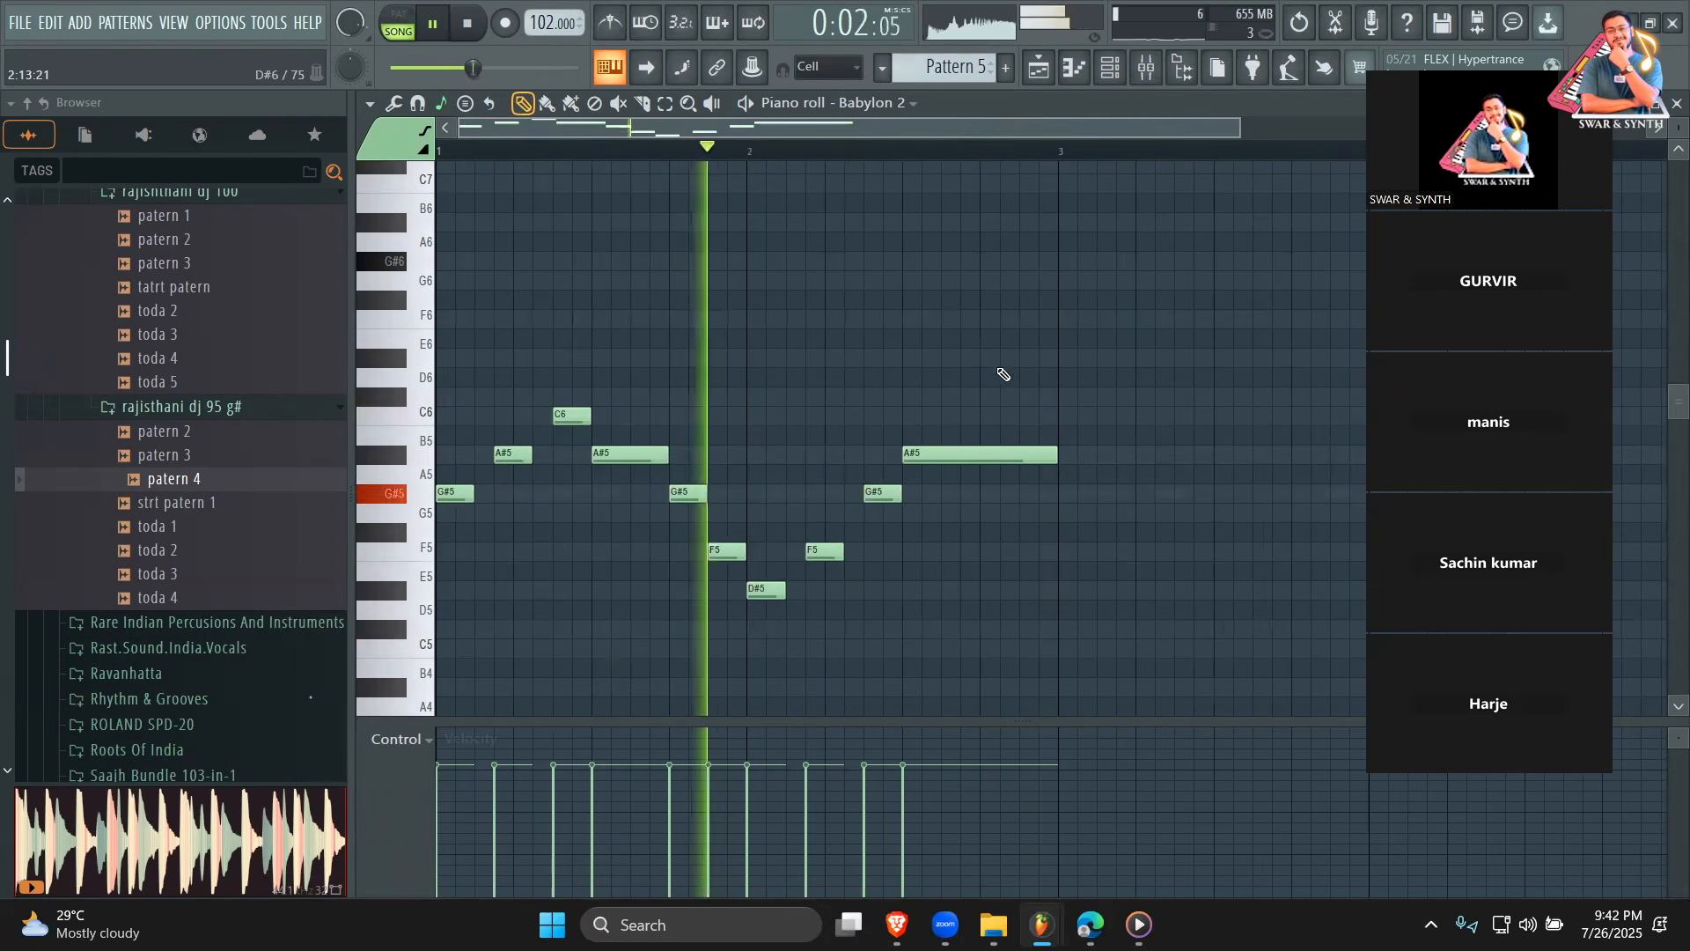
Create Pattern 6, place it at the start of Track 5 with a two-bar length and mute Track 4.
click(1039, 68)
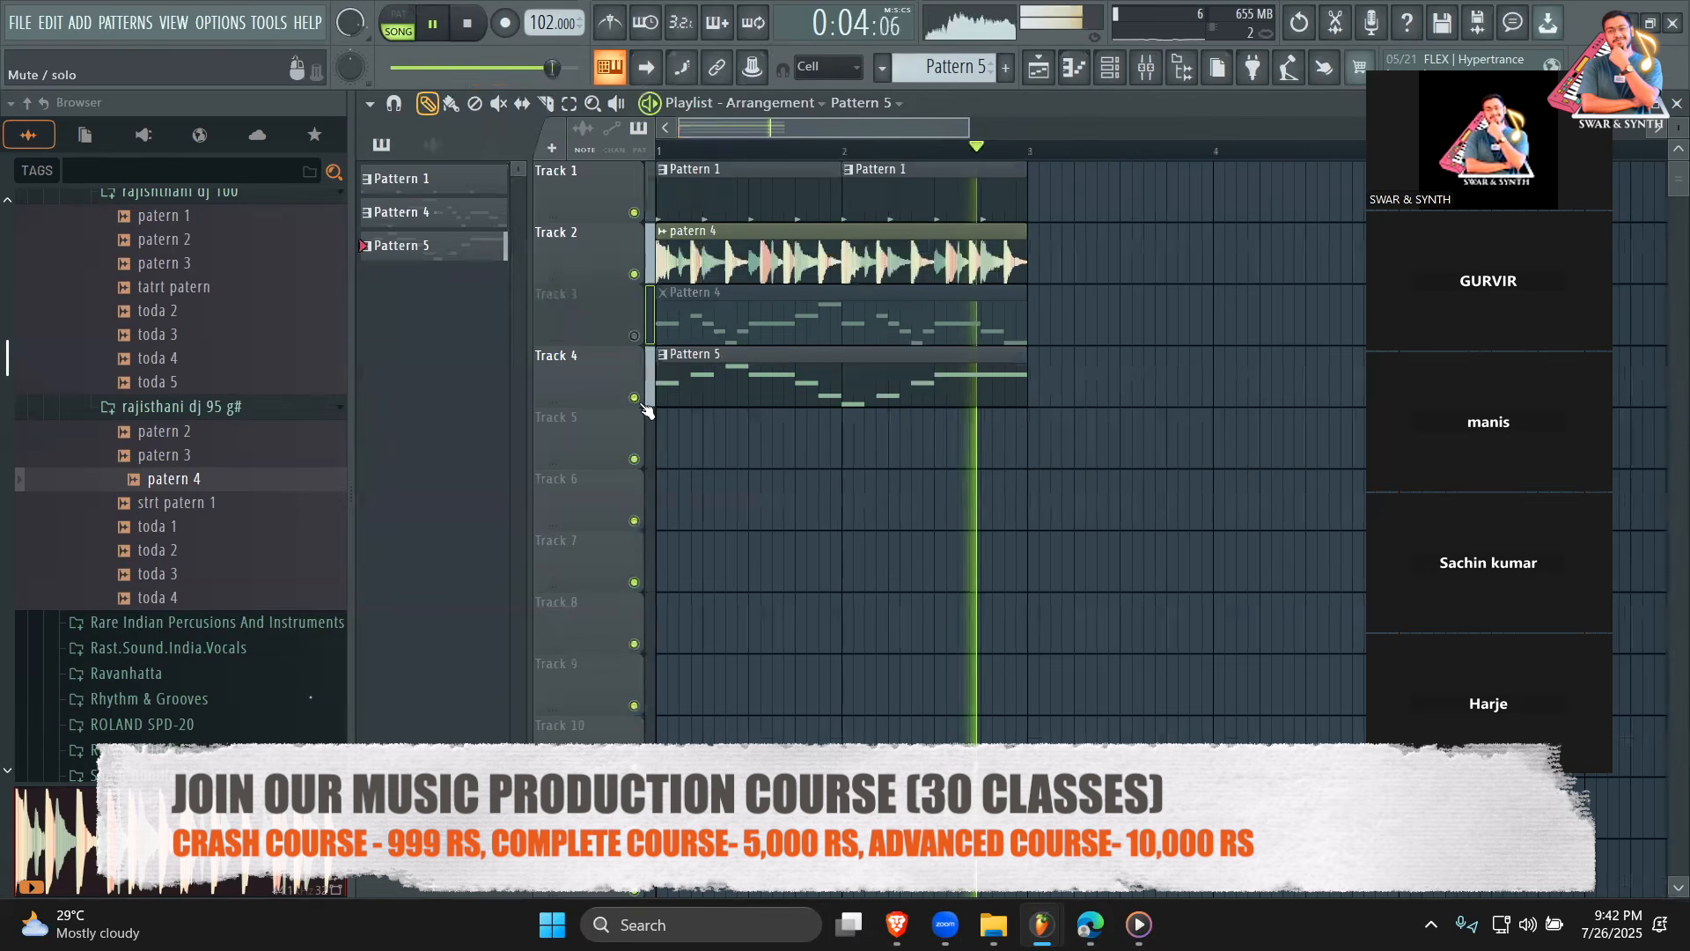
click(1005, 68)
drag(736, 433, 604, 441)
drag(838, 442, 1023, 457)
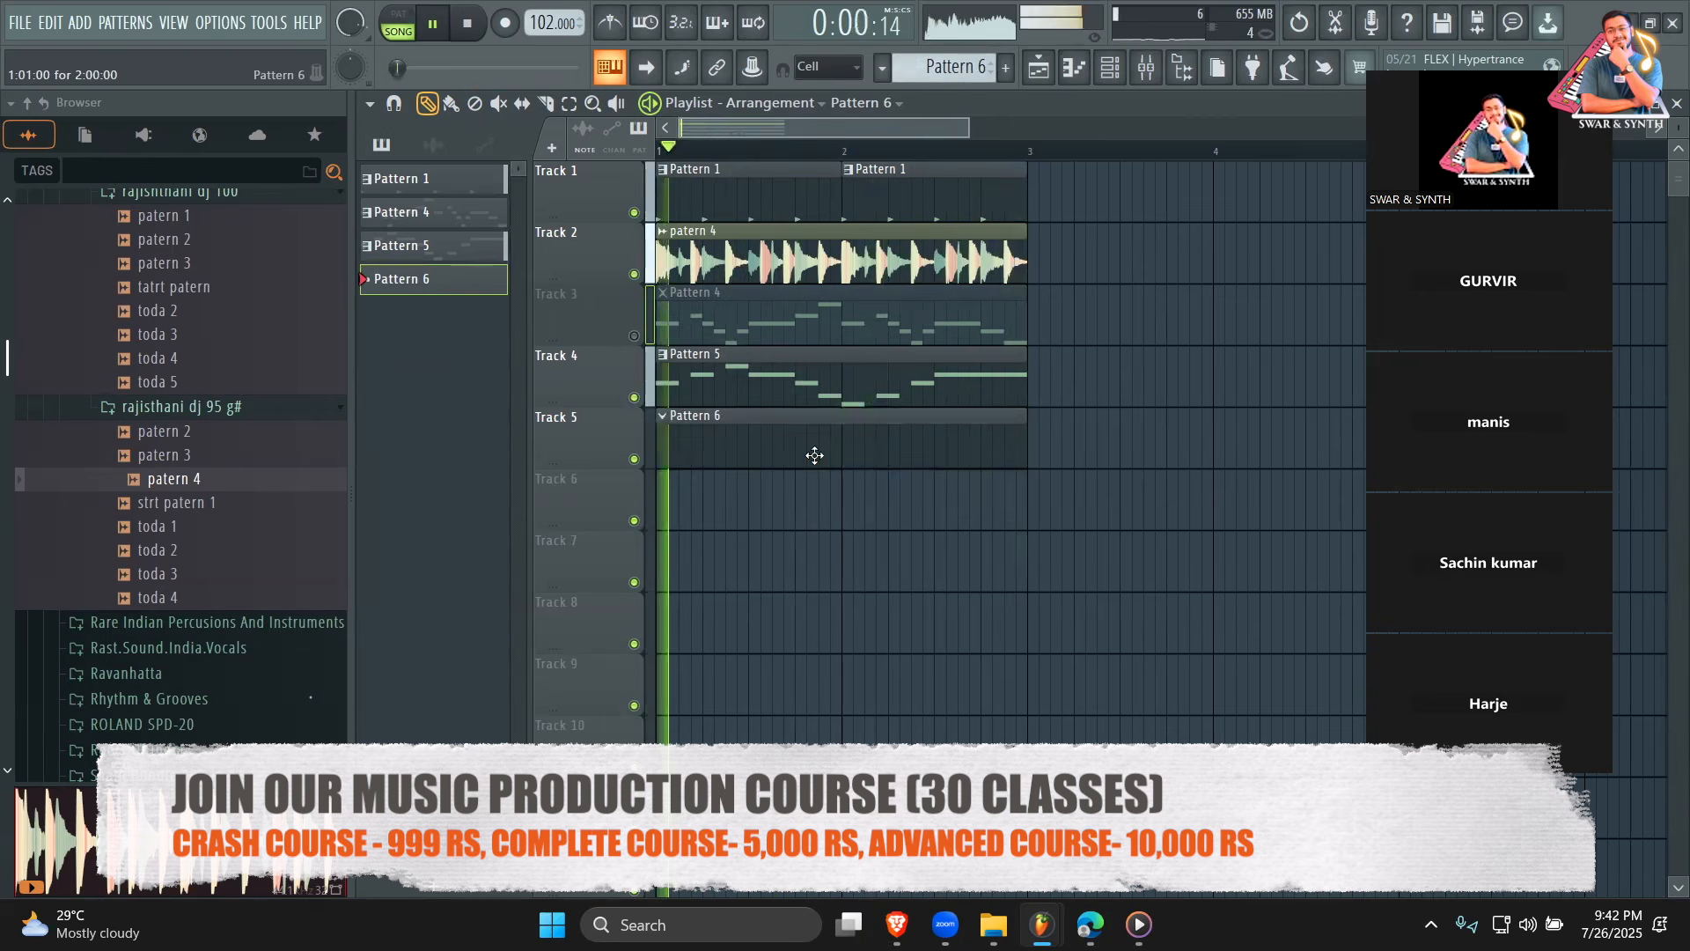
click(634, 397)
key(space)
Open the Babylon 2 synth from Pattern 6, audition neighbouring lead presets and settle on LD Chip 03.
double_click(722, 459)
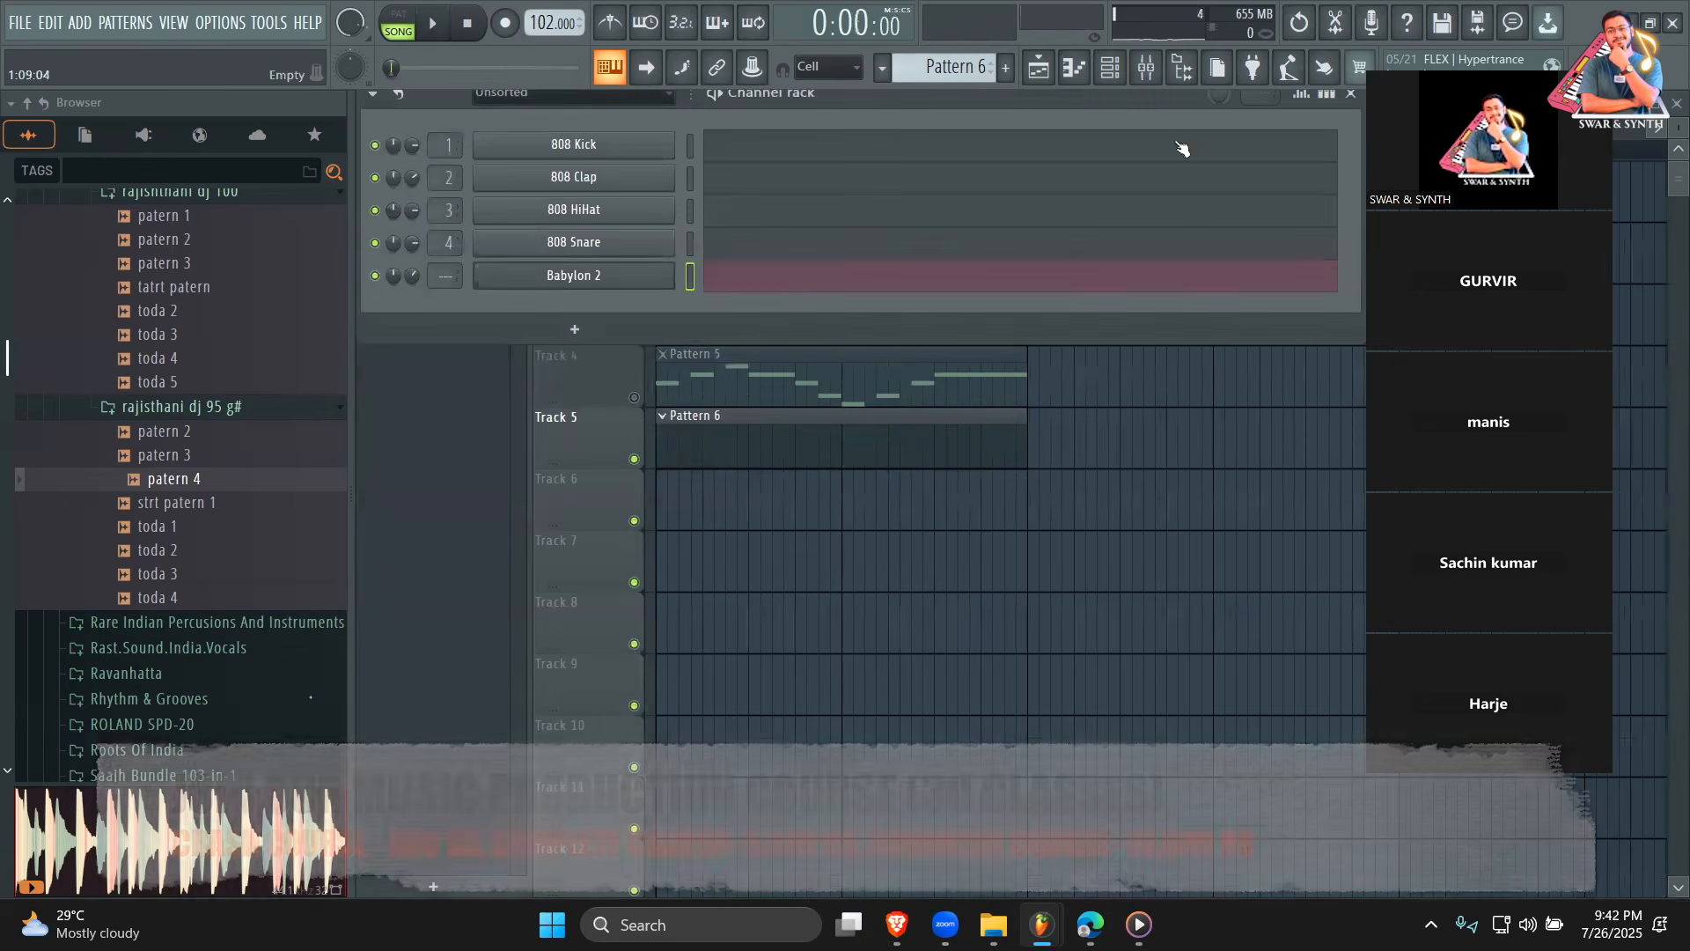
click(1112, 74)
click(1114, 76)
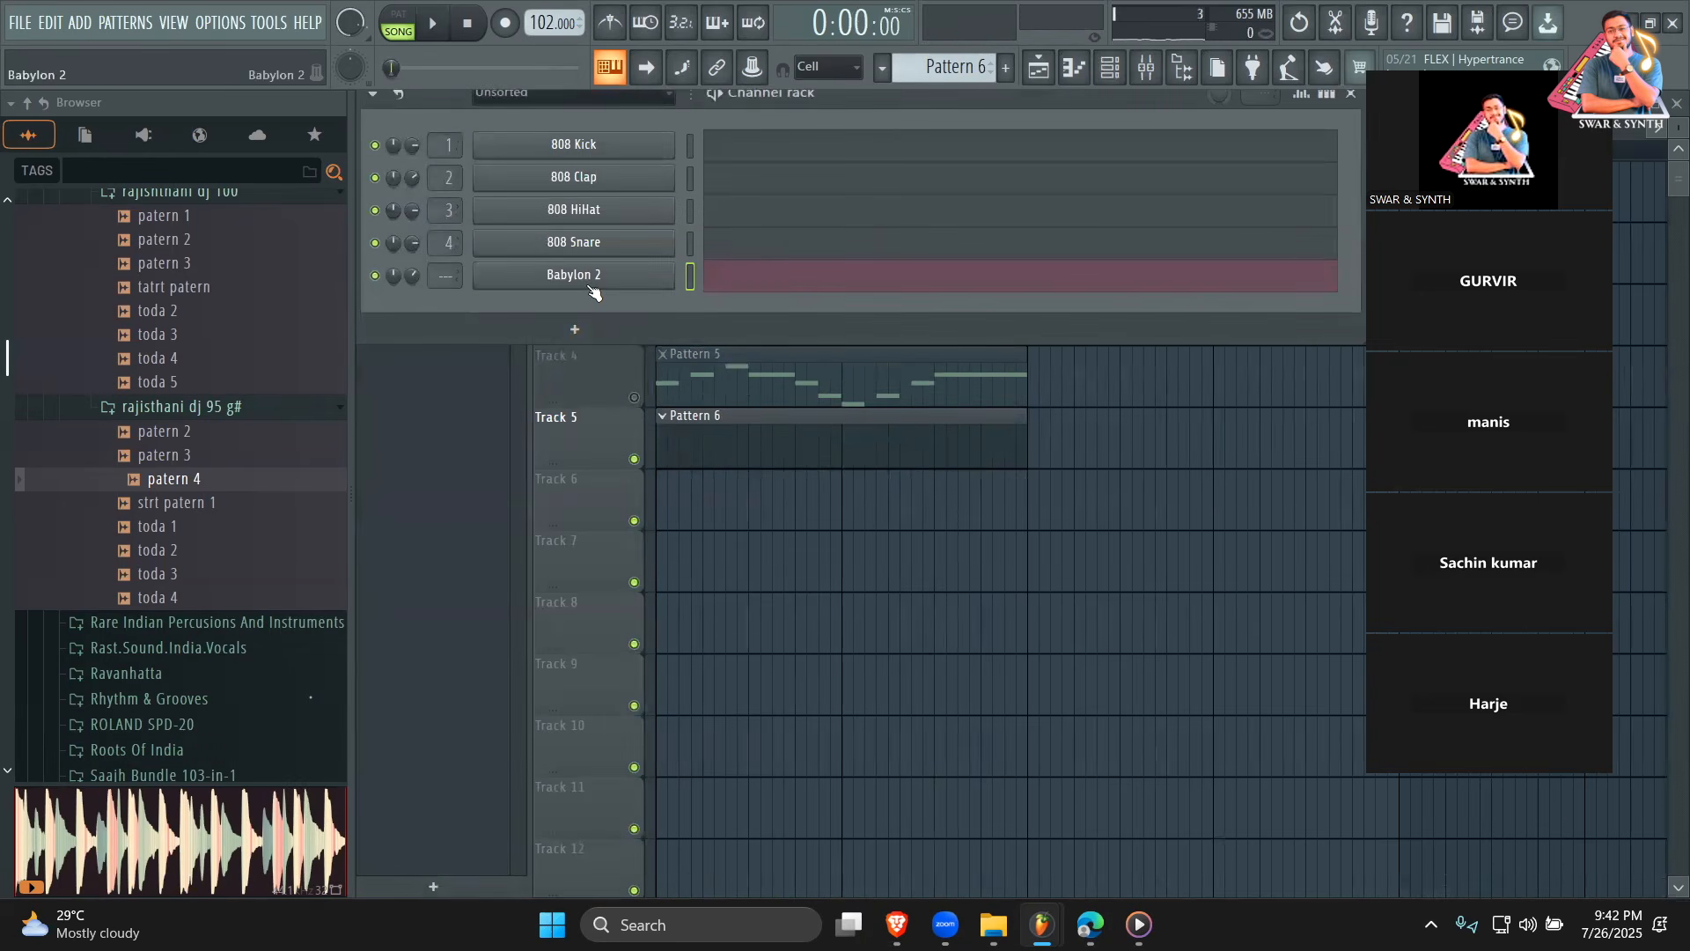
click(587, 280)
click(1133, 182)
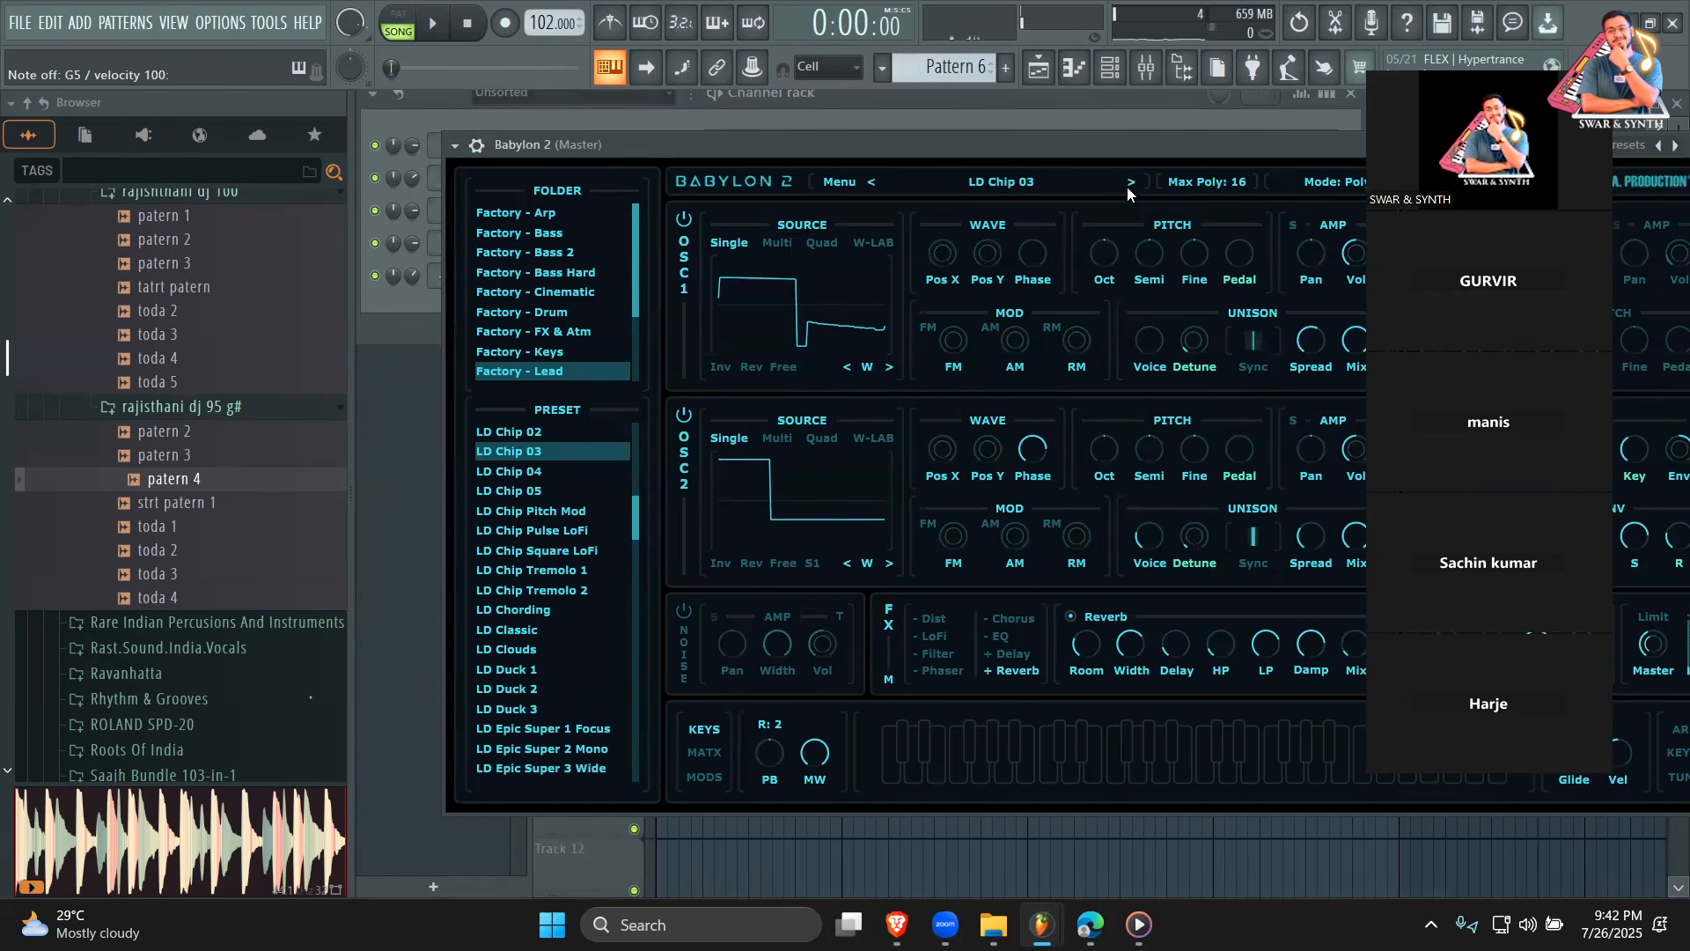
click(1128, 183)
click(869, 183)
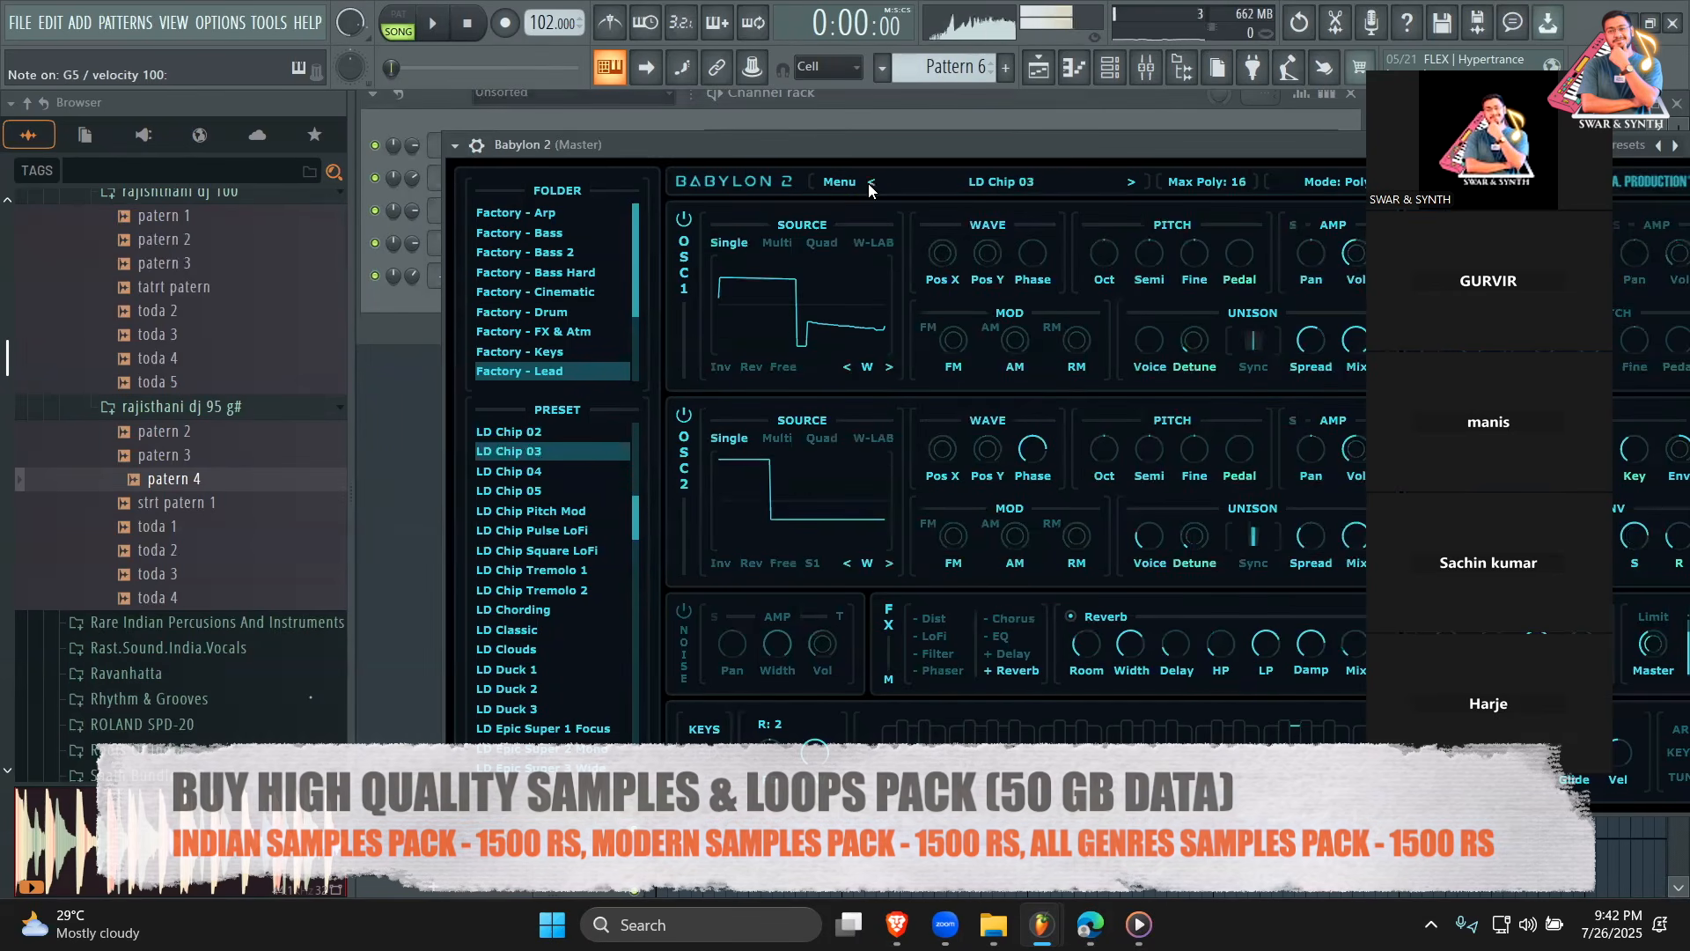
click(411, 302)
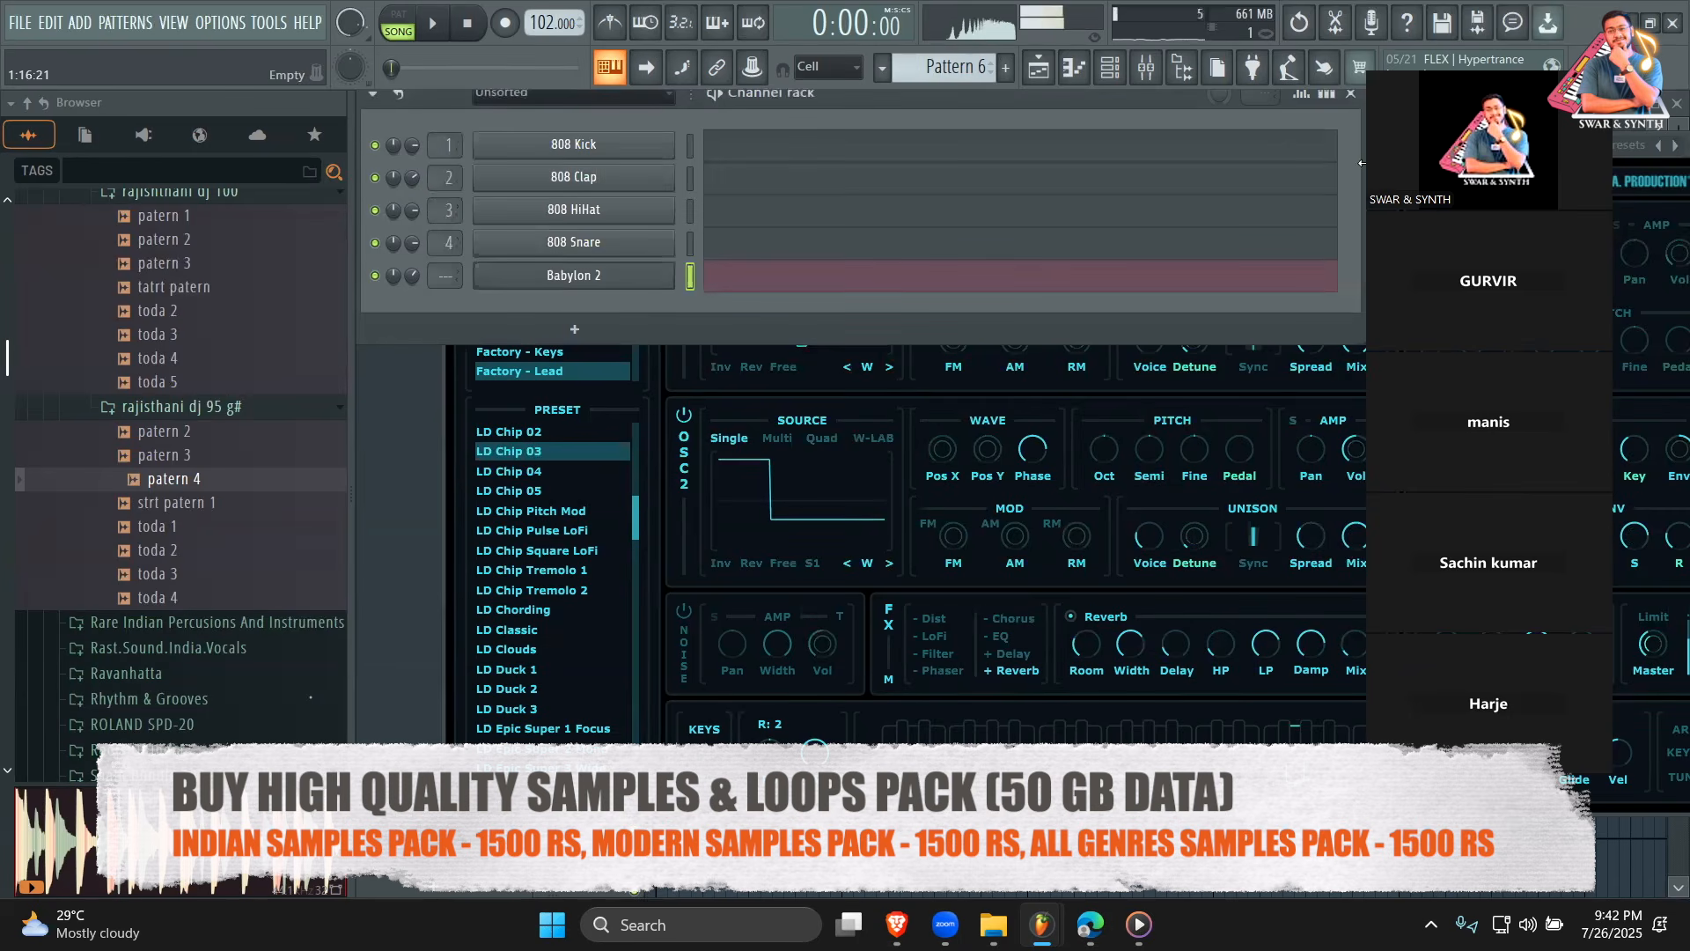
Begin Pattern 6's Babylon 2 melody with consecutive one-step A#5, C6 and D#6 notes at the start of bar 1.
click(771, 288)
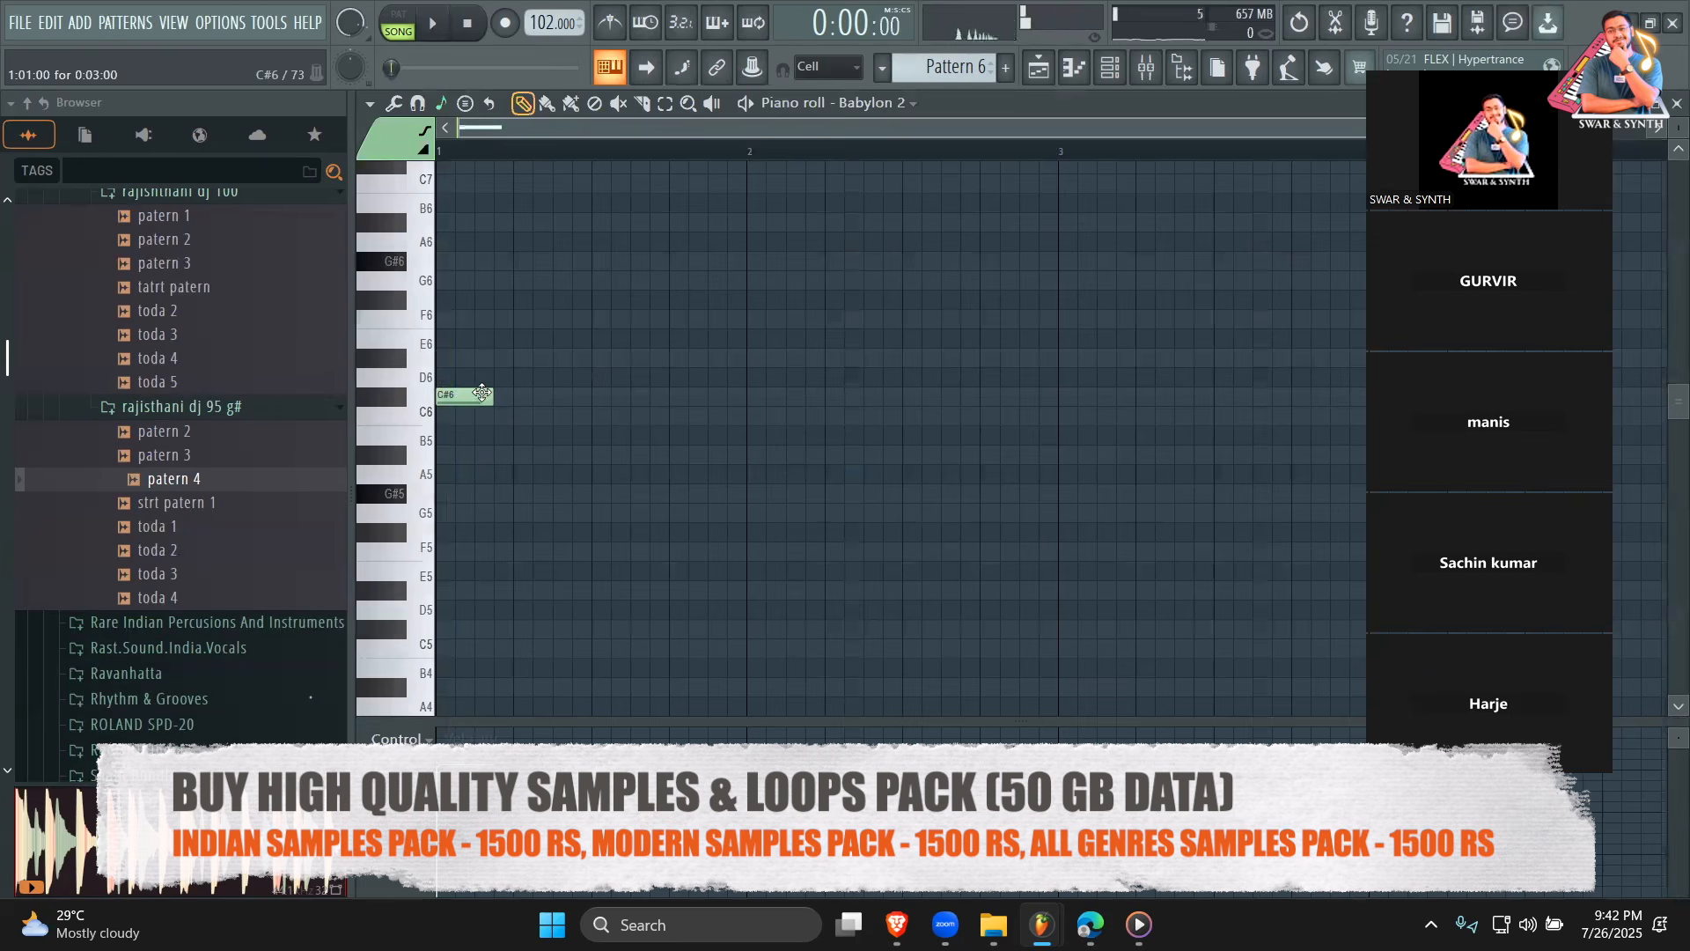
drag(458, 396, 453, 431)
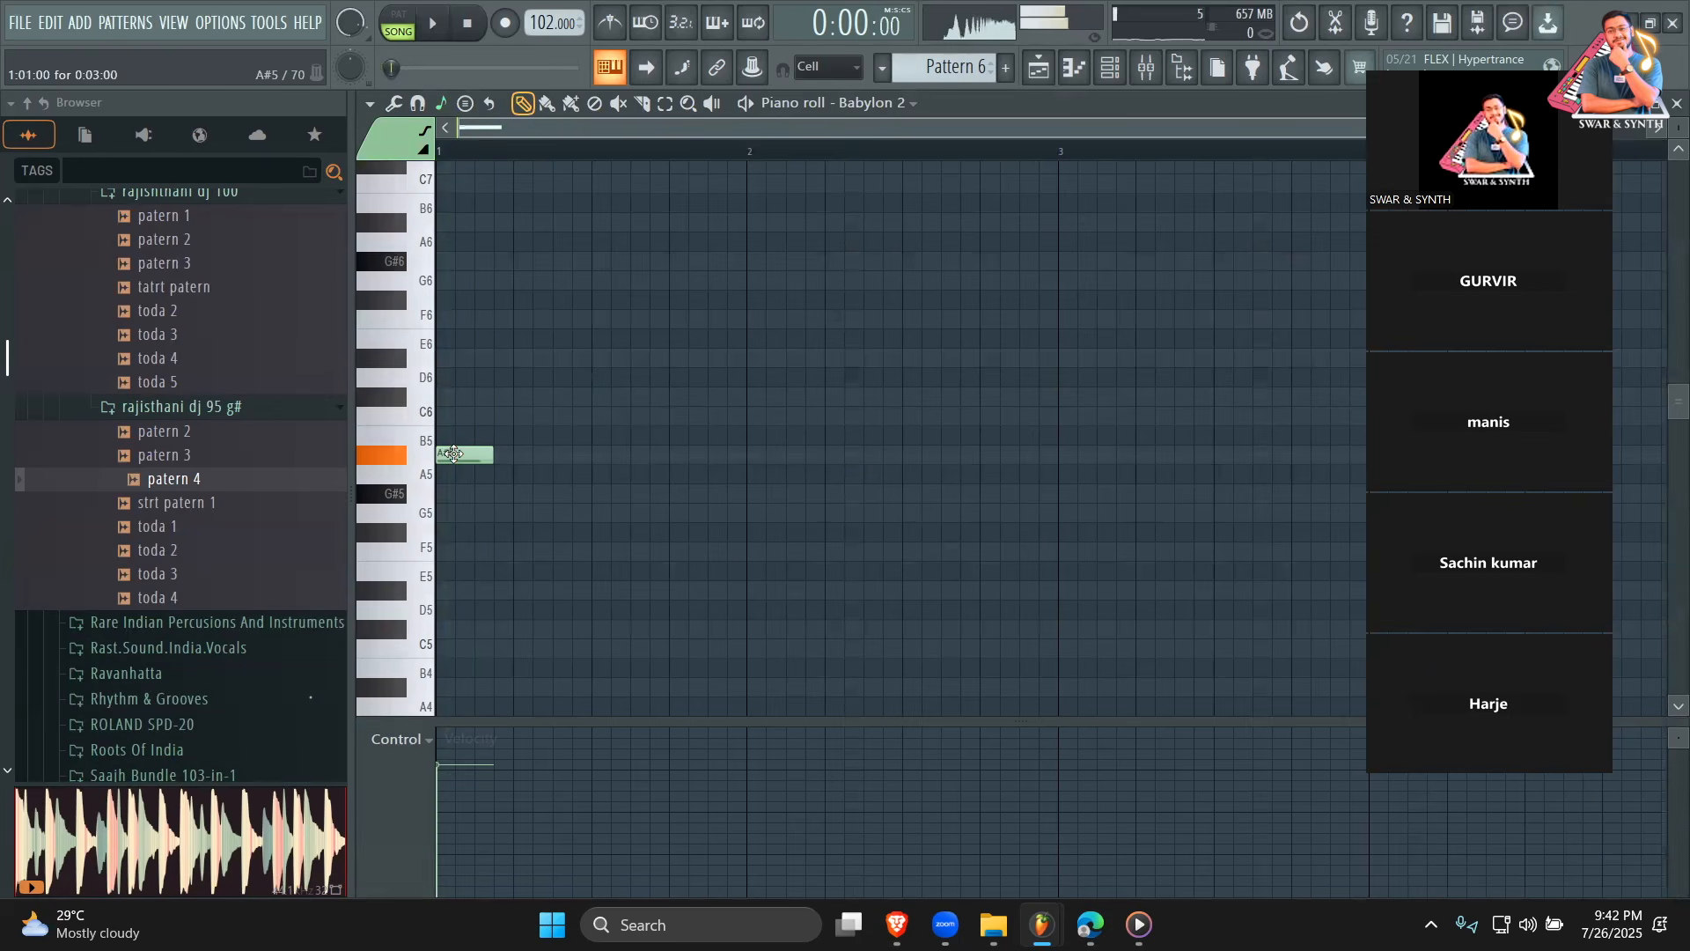
key(space)
key(space)
click(519, 417)
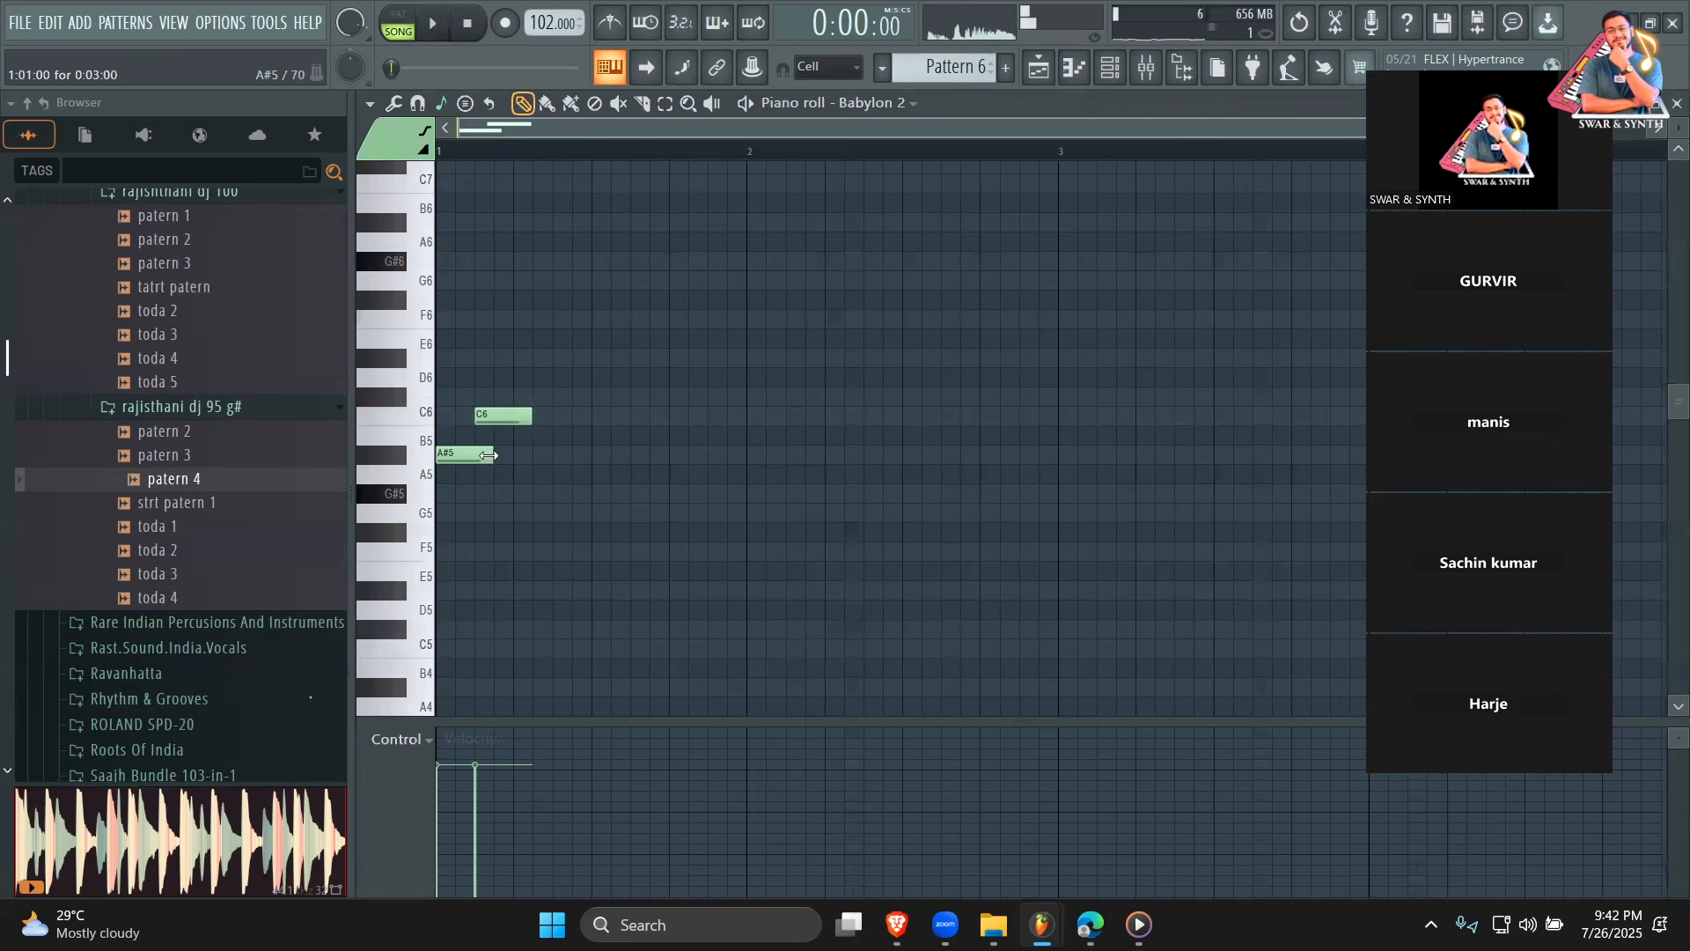
key(space)
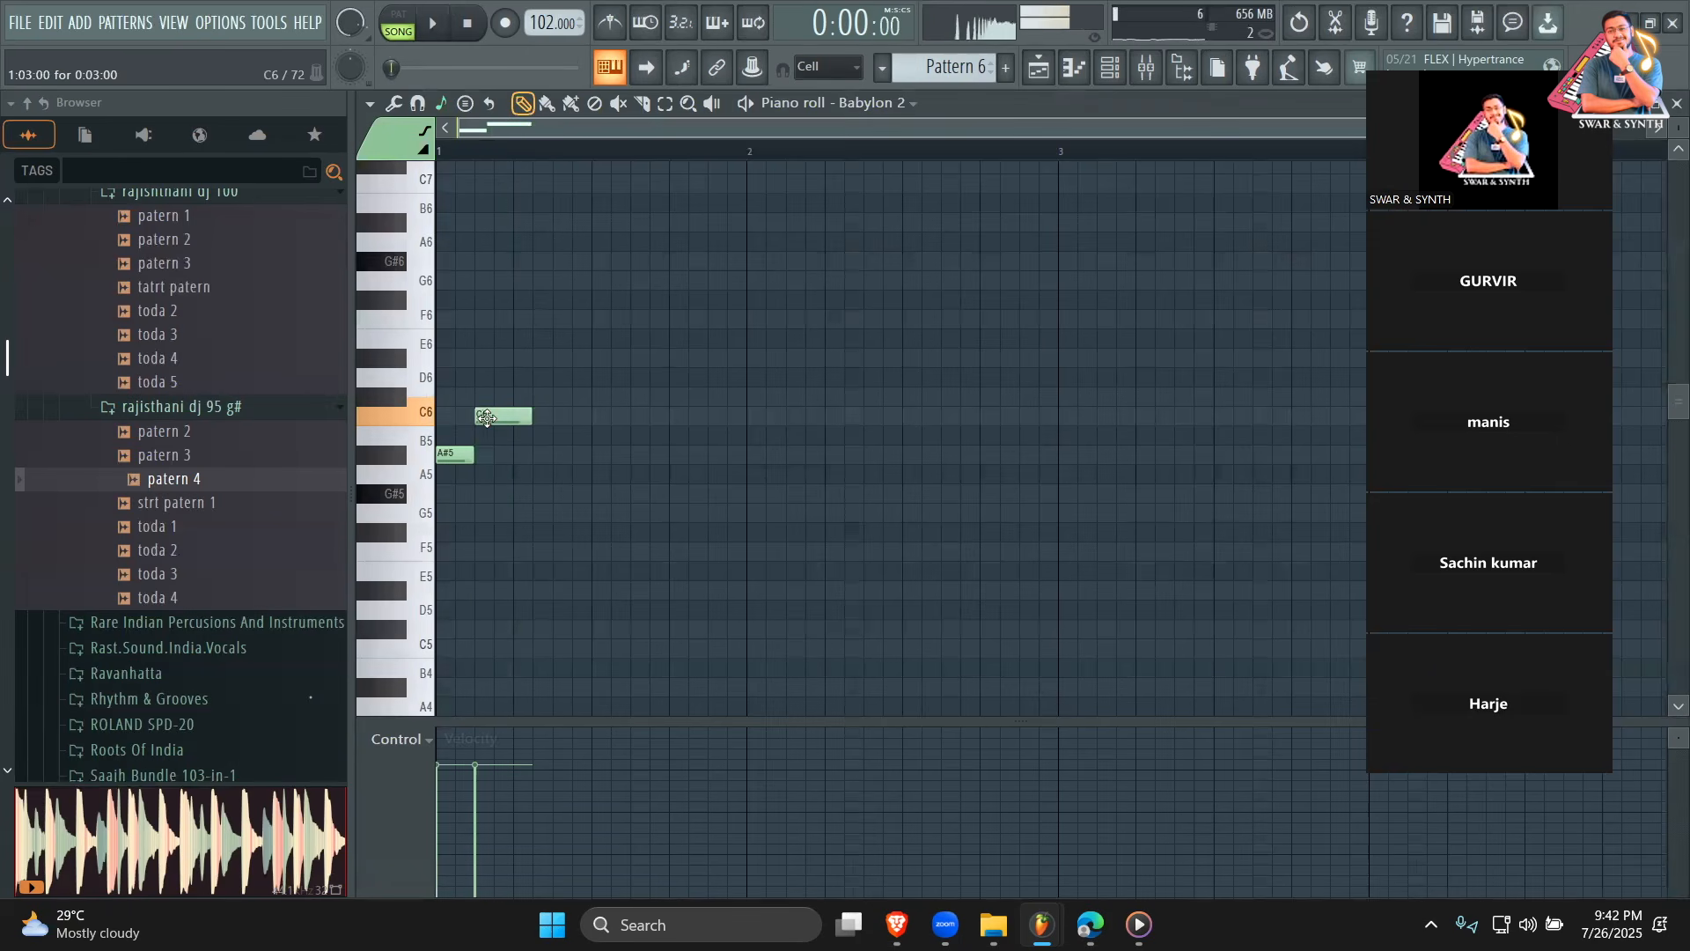
key(space)
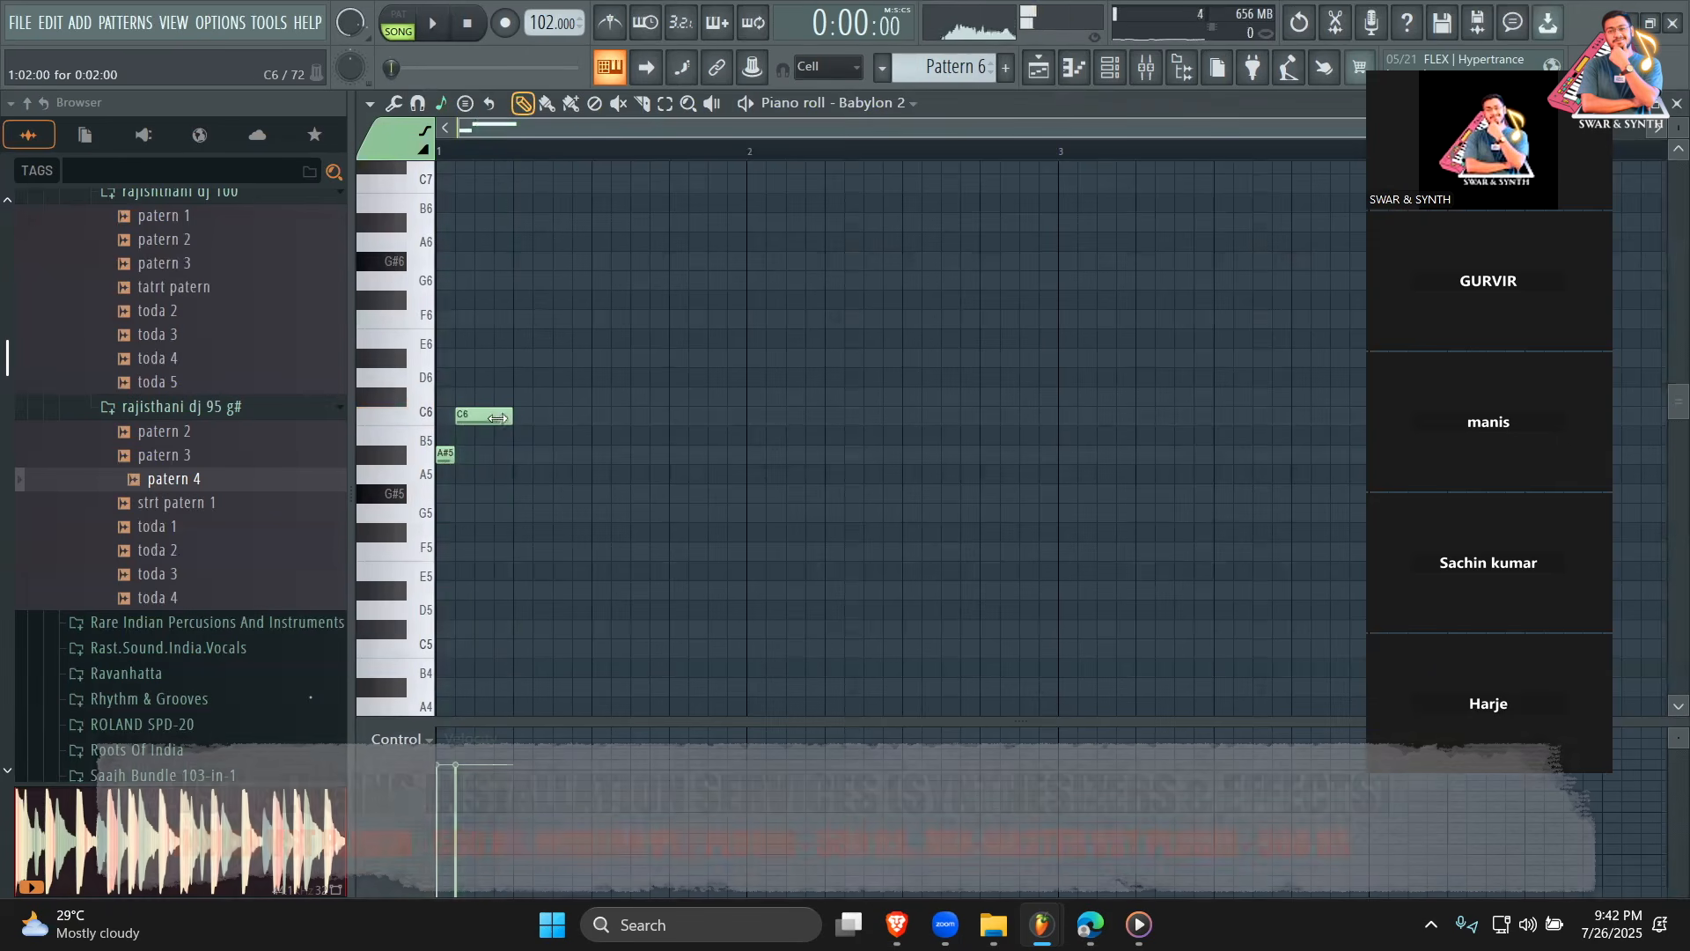
drag(519, 423, 478, 429)
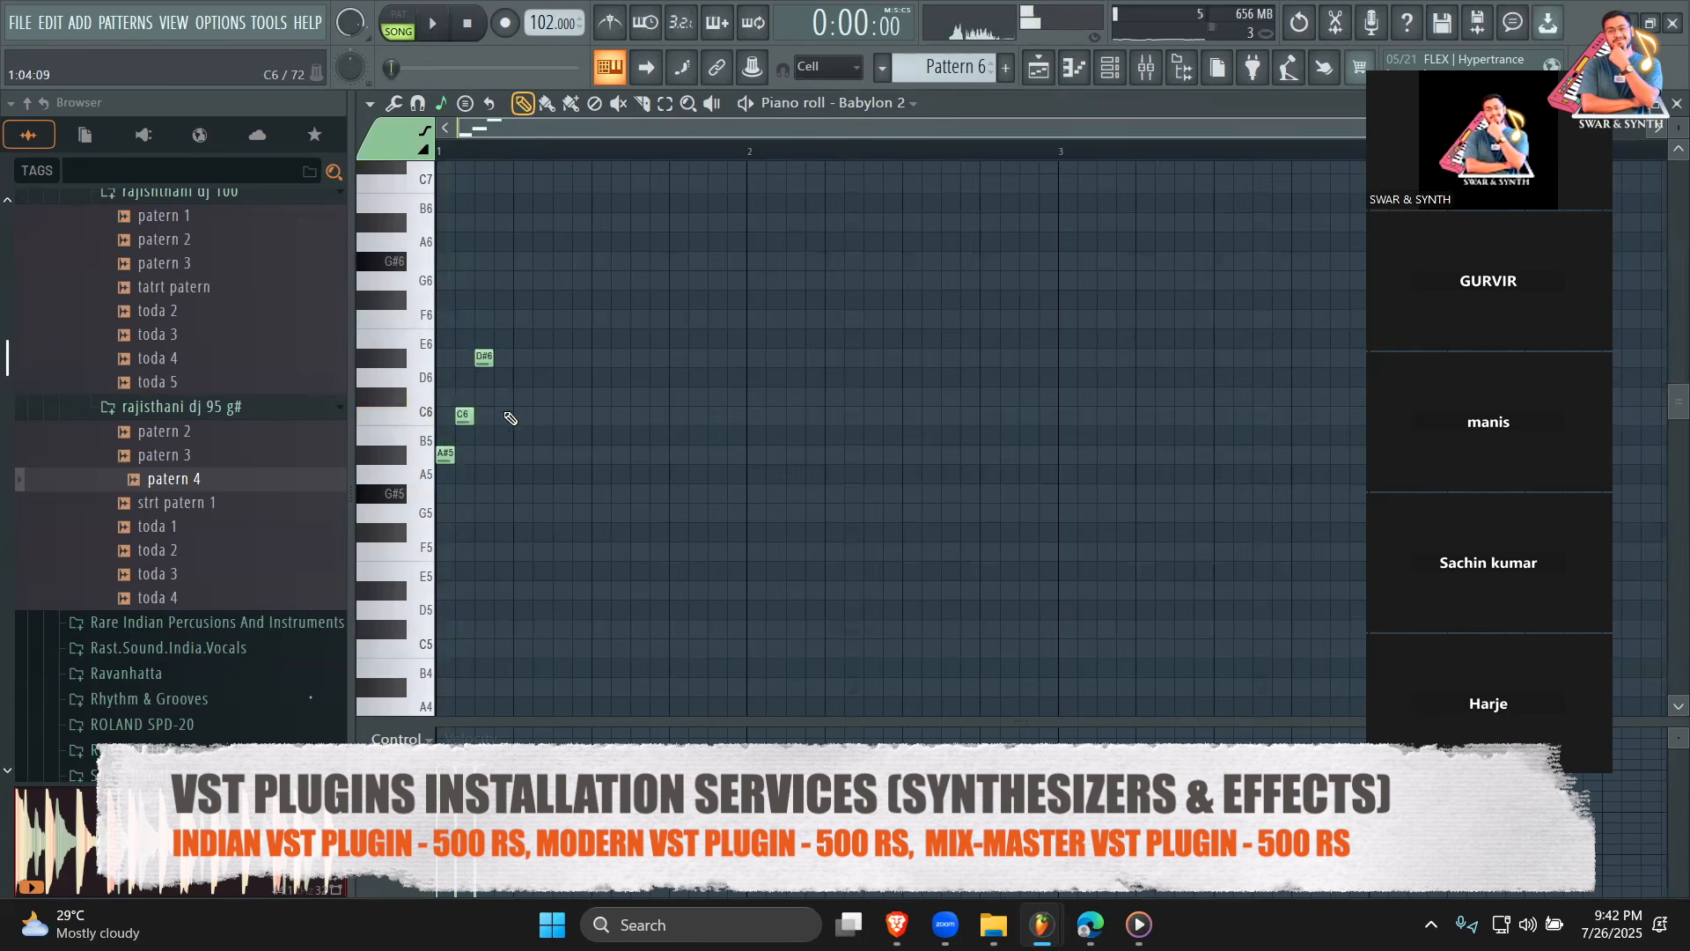
Continue the run after D#6 with descending one-step C6, A#5, G#5 and F5 notes.
click(524, 452)
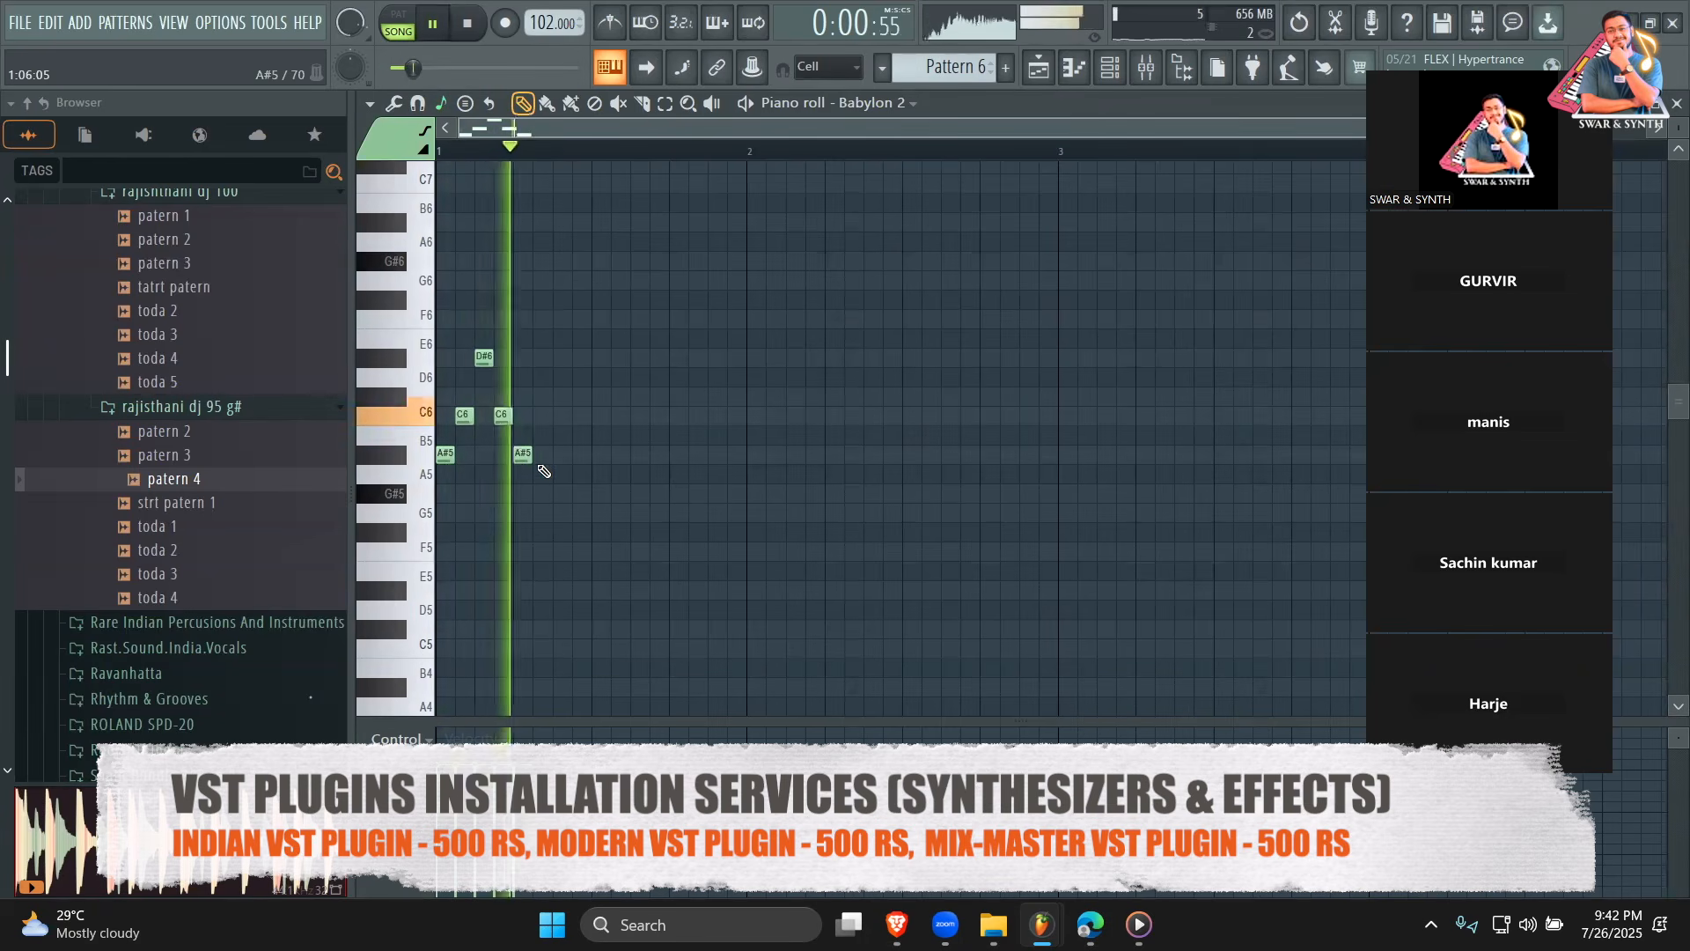
click(541, 494)
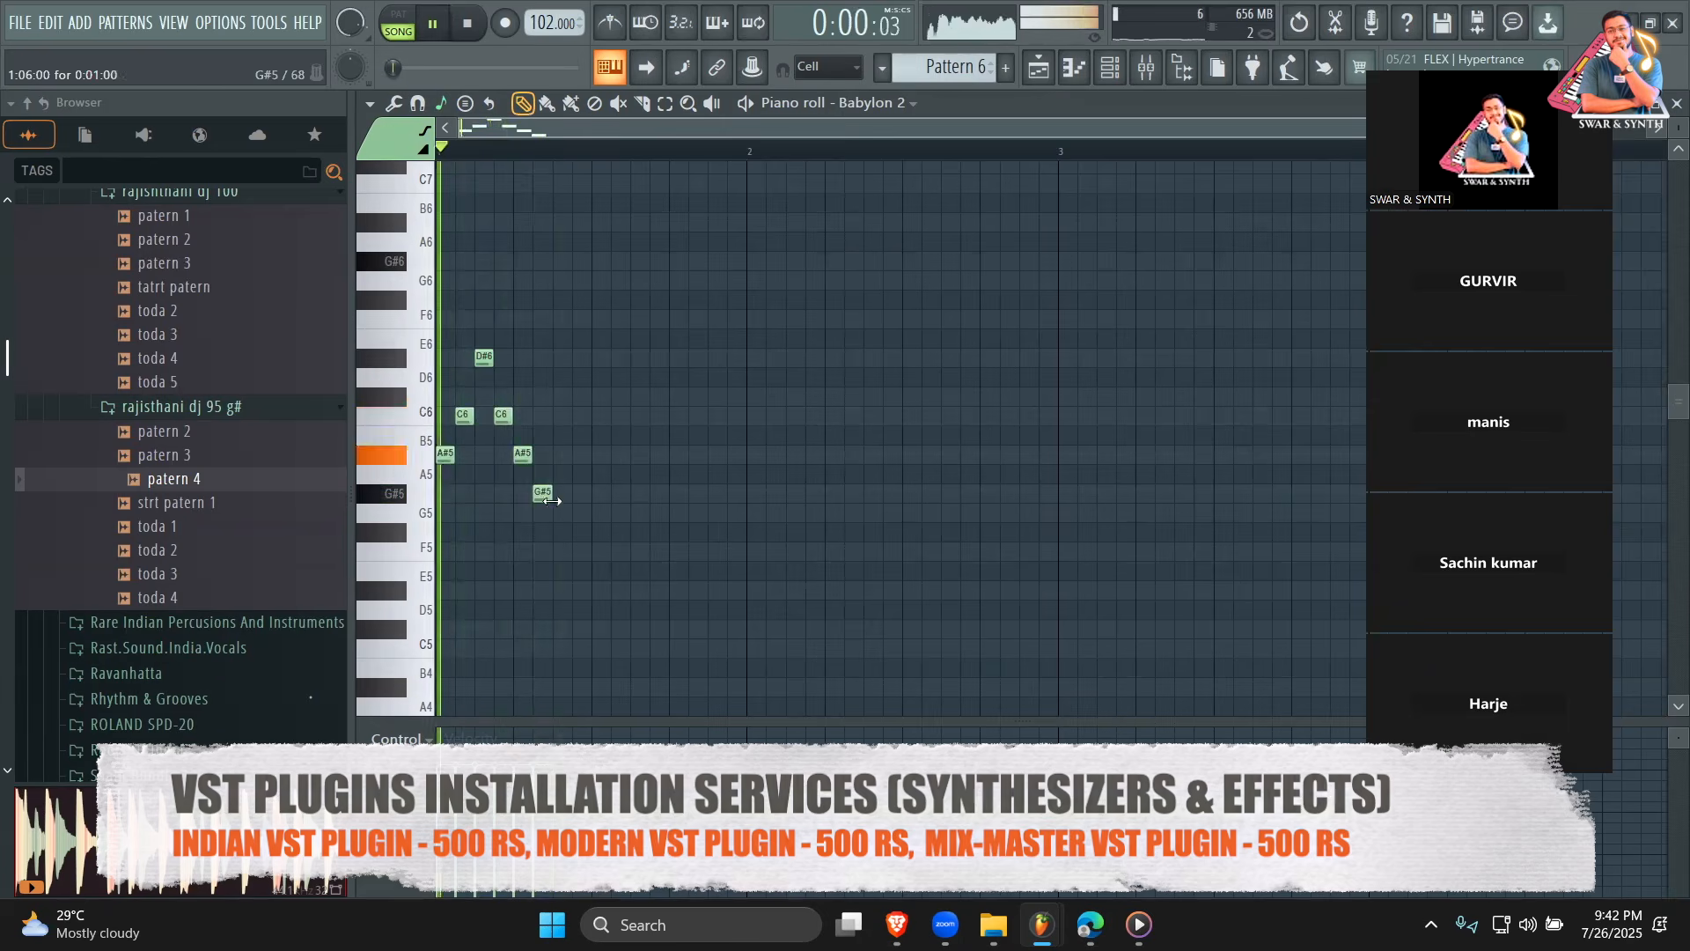
click(561, 511)
click(561, 551)
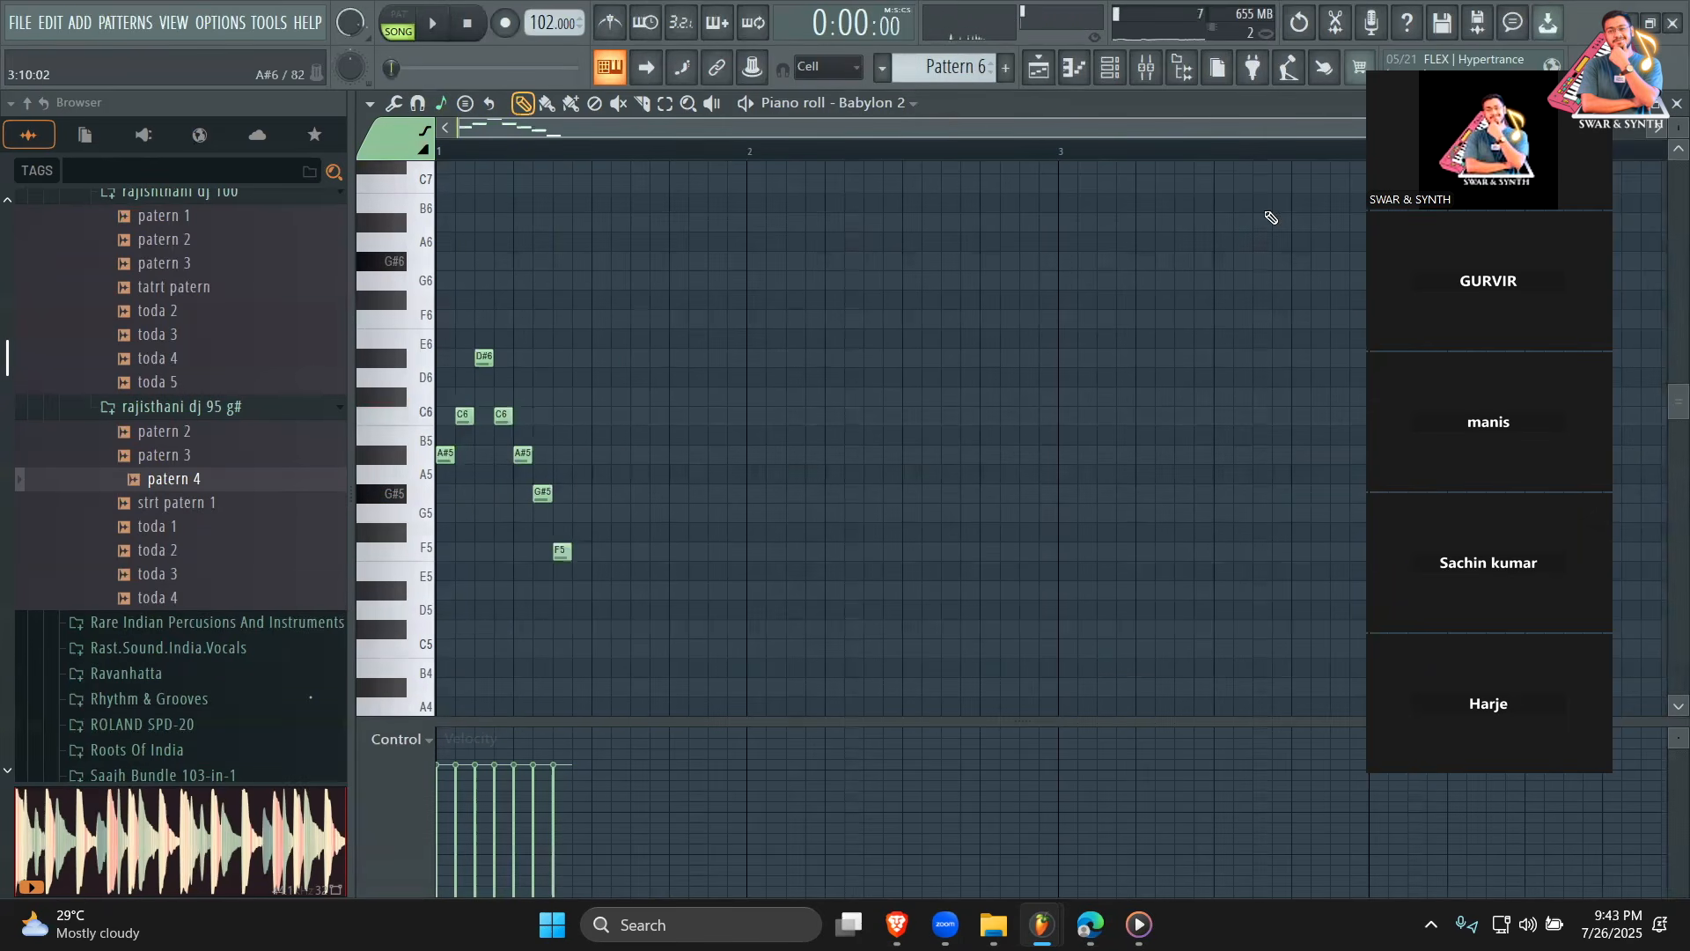
Move the meeting participants window clear of the toolbar and vary the velocities of Pattern 6's seven notes, checking them in playback.
drag(1553, 81, 1568, 194)
drag(1395, 128, 1028, 128)
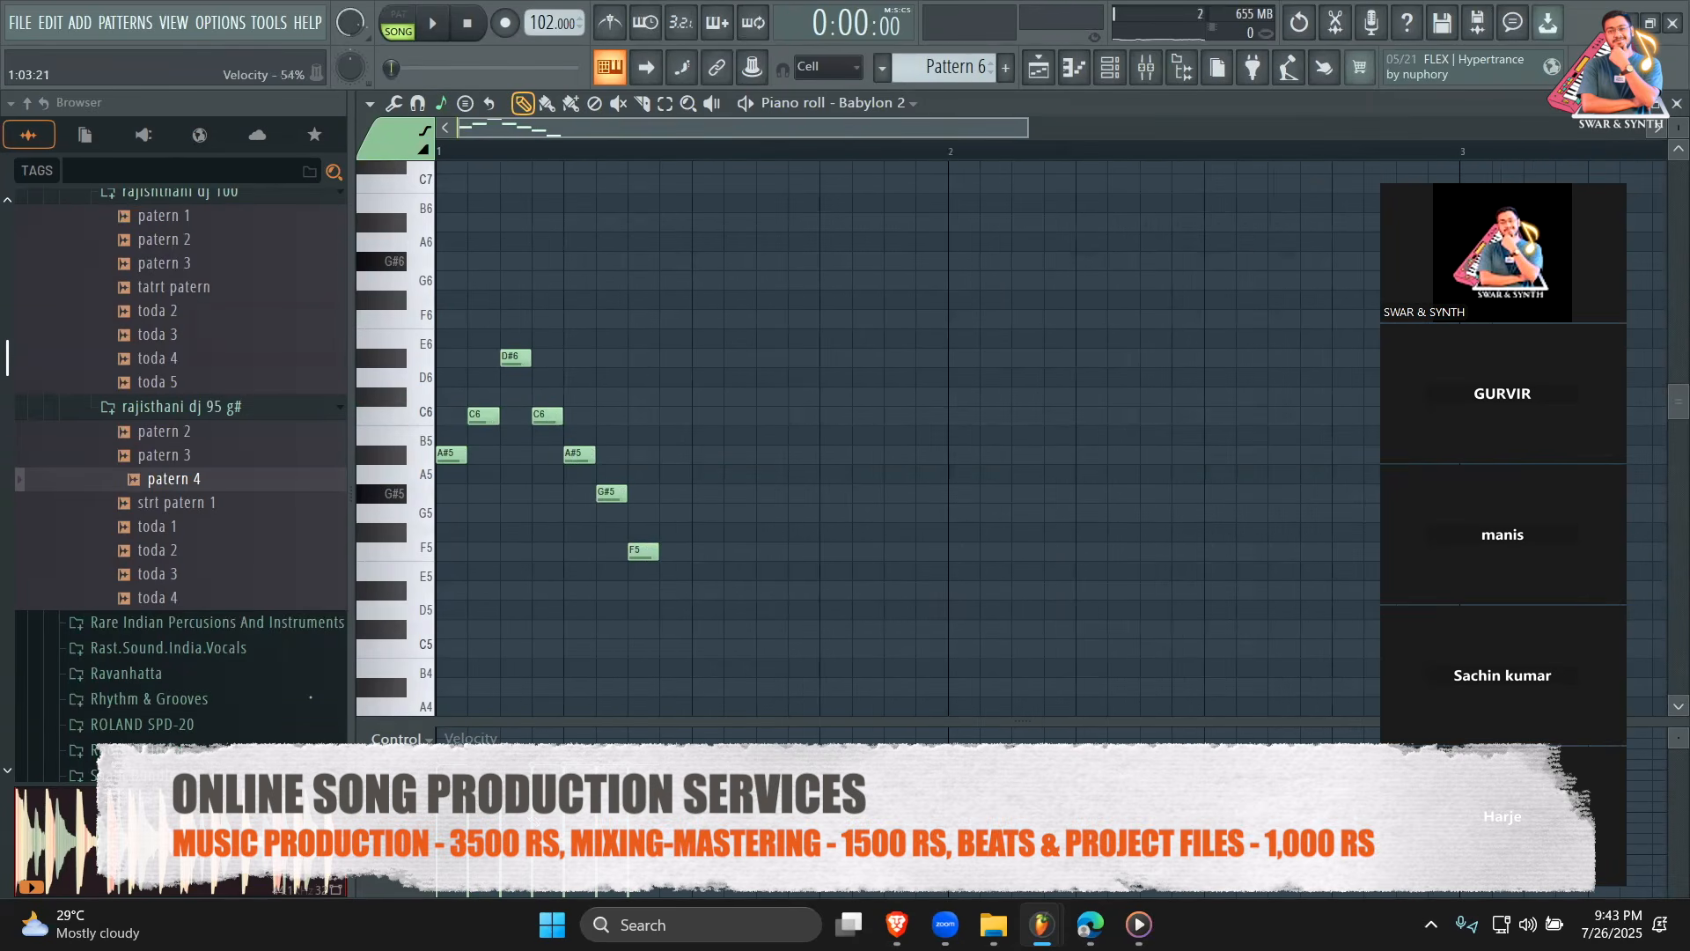
key(space)
key(space)
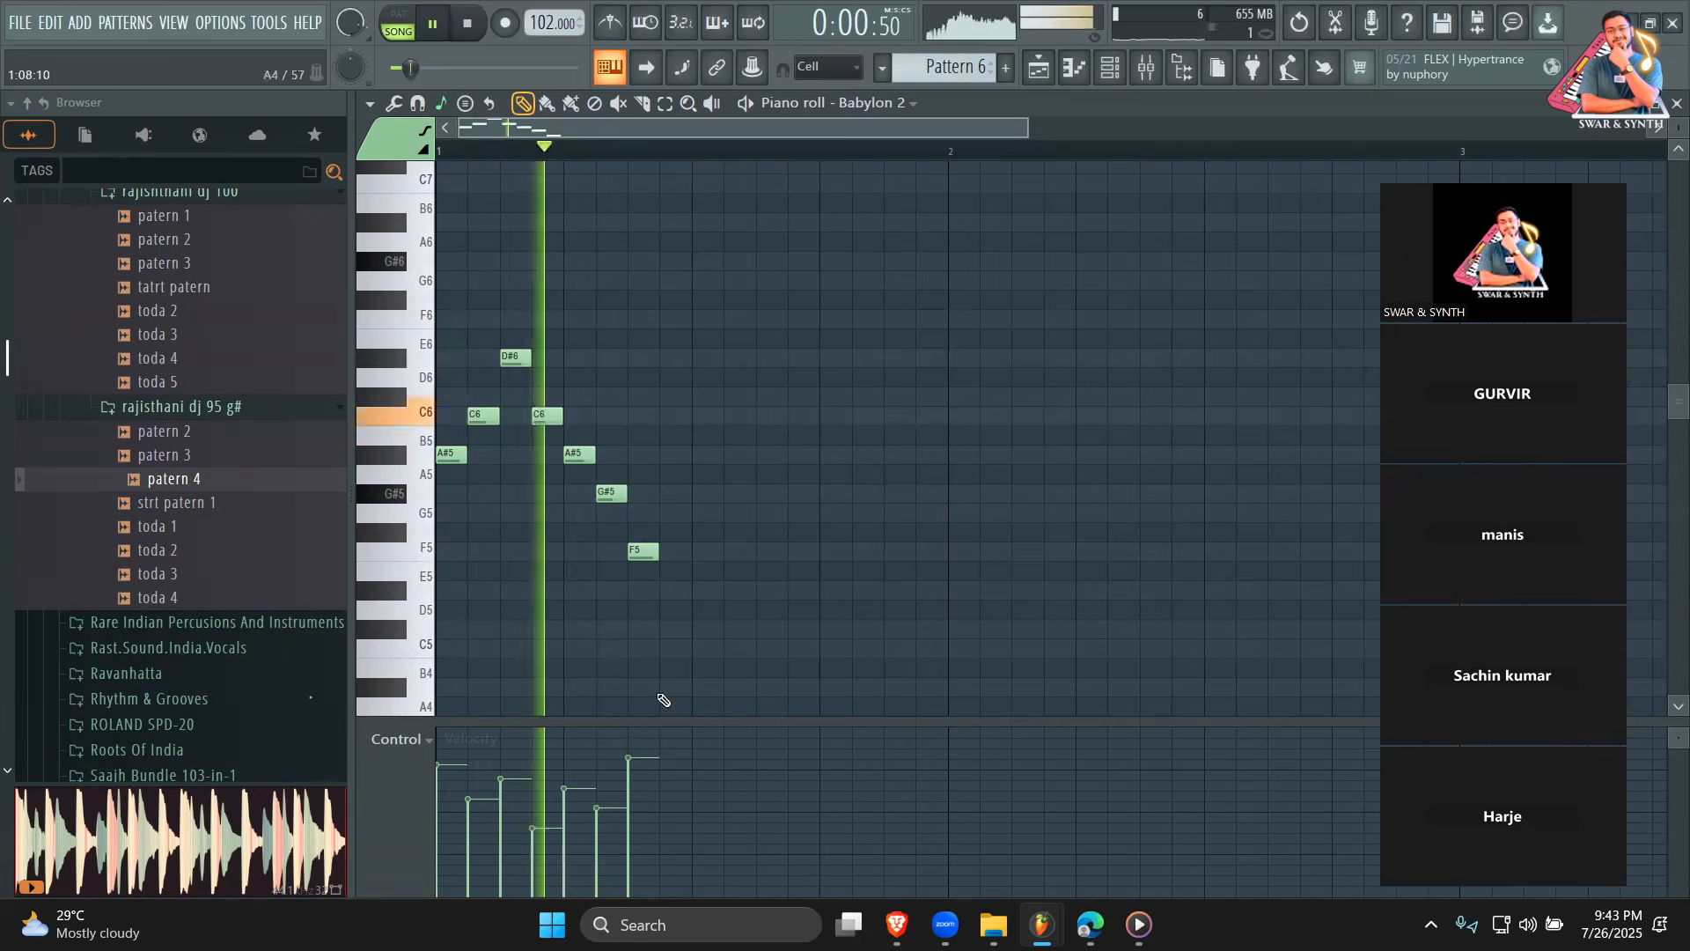
Add a one-step A#5 note after the F5 in Pattern 6, trying C6 and D#6 after it and removing both.
click(676, 454)
key(space)
click(706, 415)
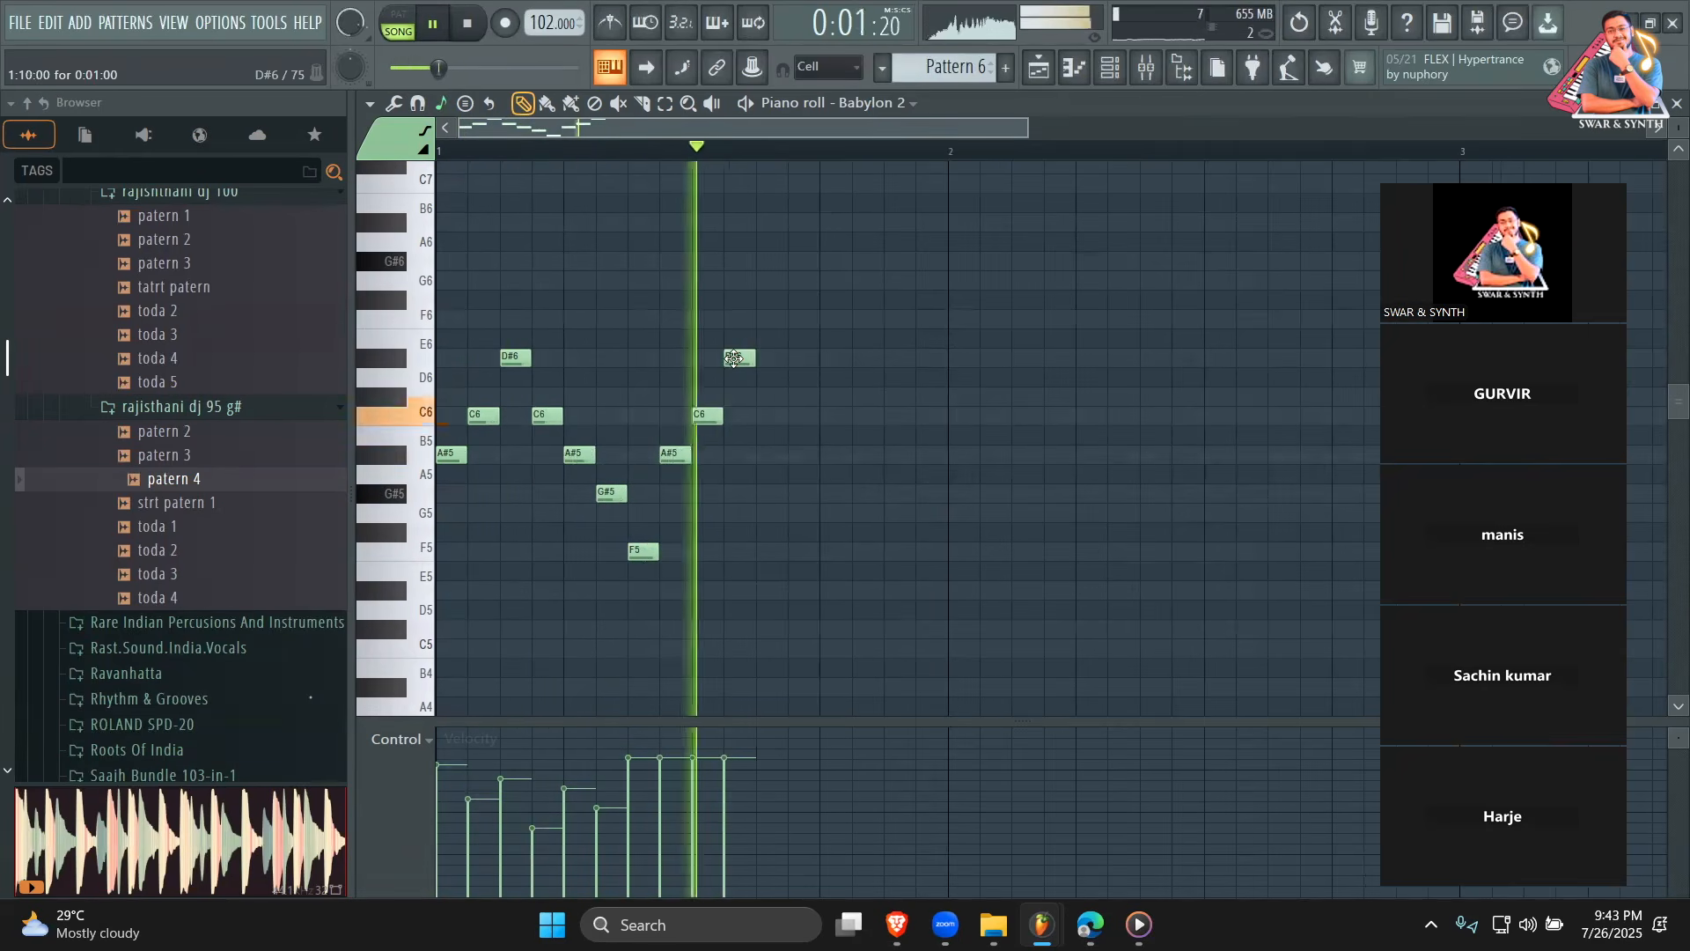
right_click(708, 417)
key(space)
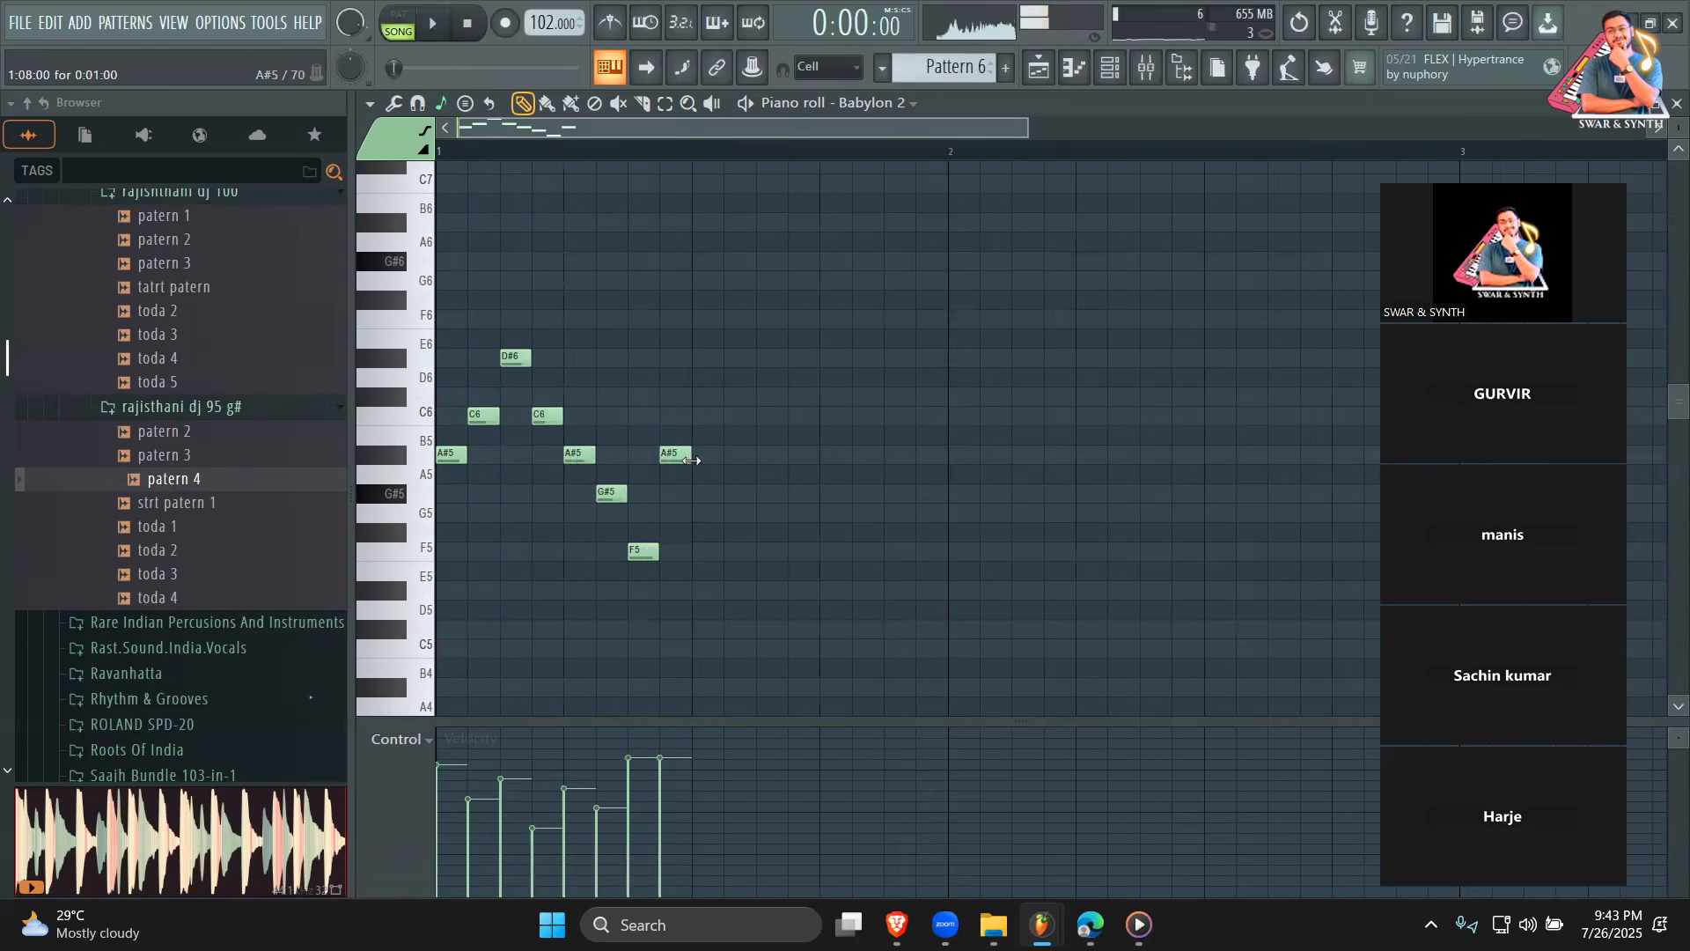
Fill out bar 1 with a one-step A#5 on step 11 and two-step C6 and A#5 notes from step 13.
click(666, 456)
click(766, 455)
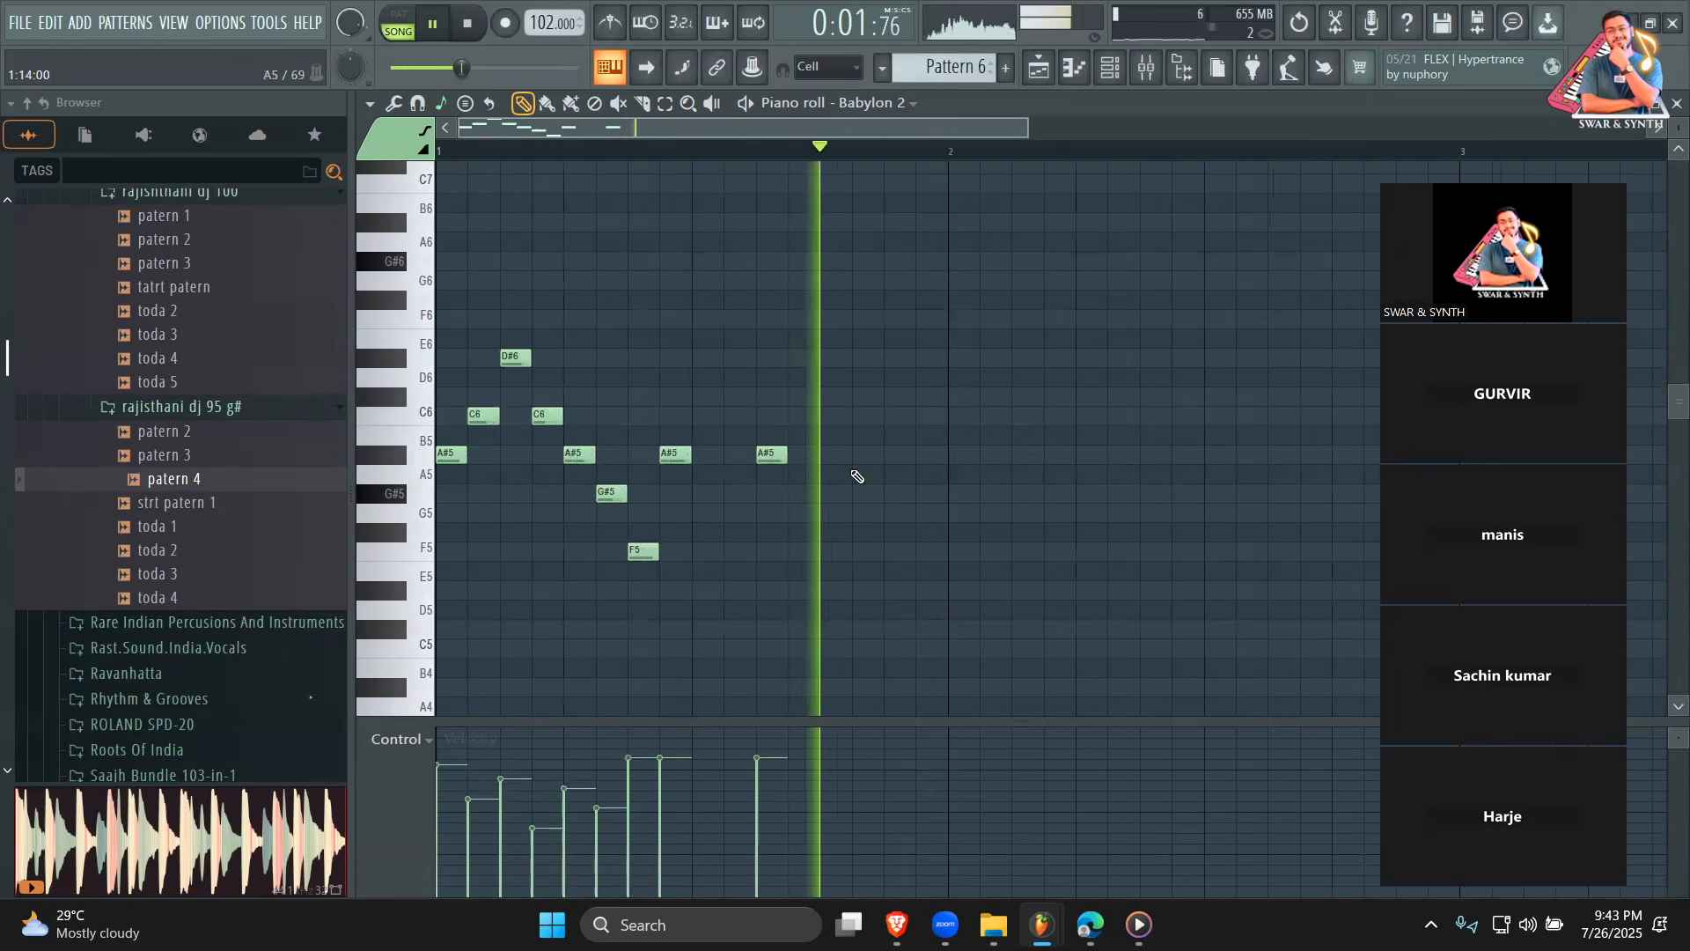
click(893, 455)
click(858, 416)
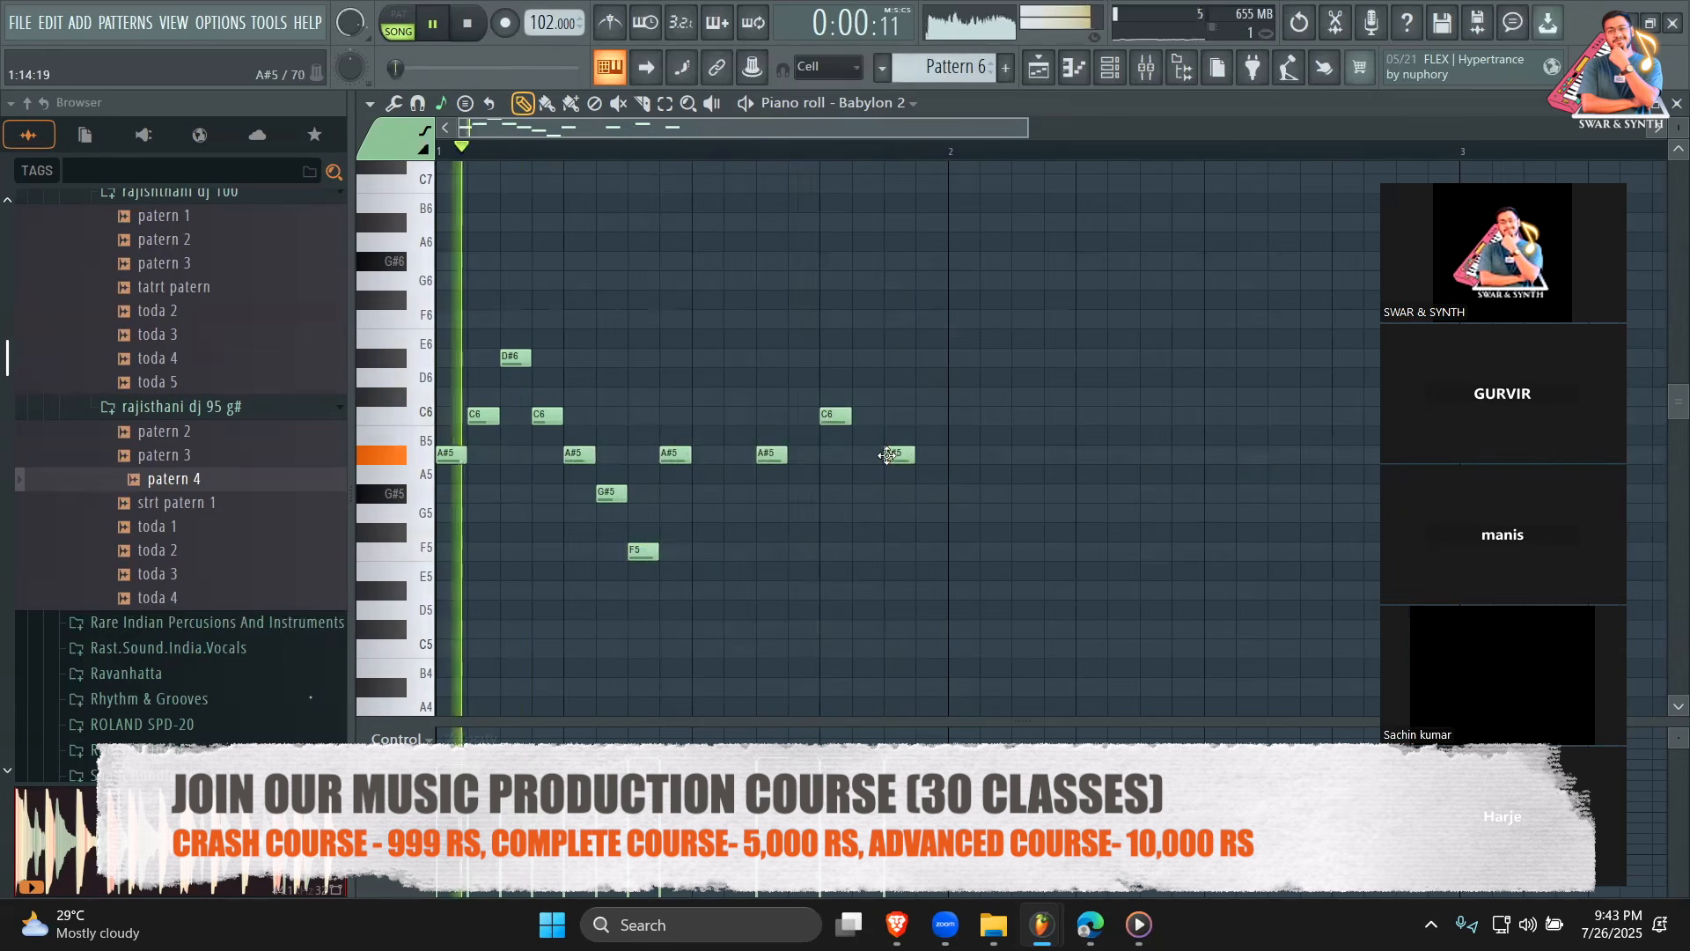
drag(848, 416, 946, 455)
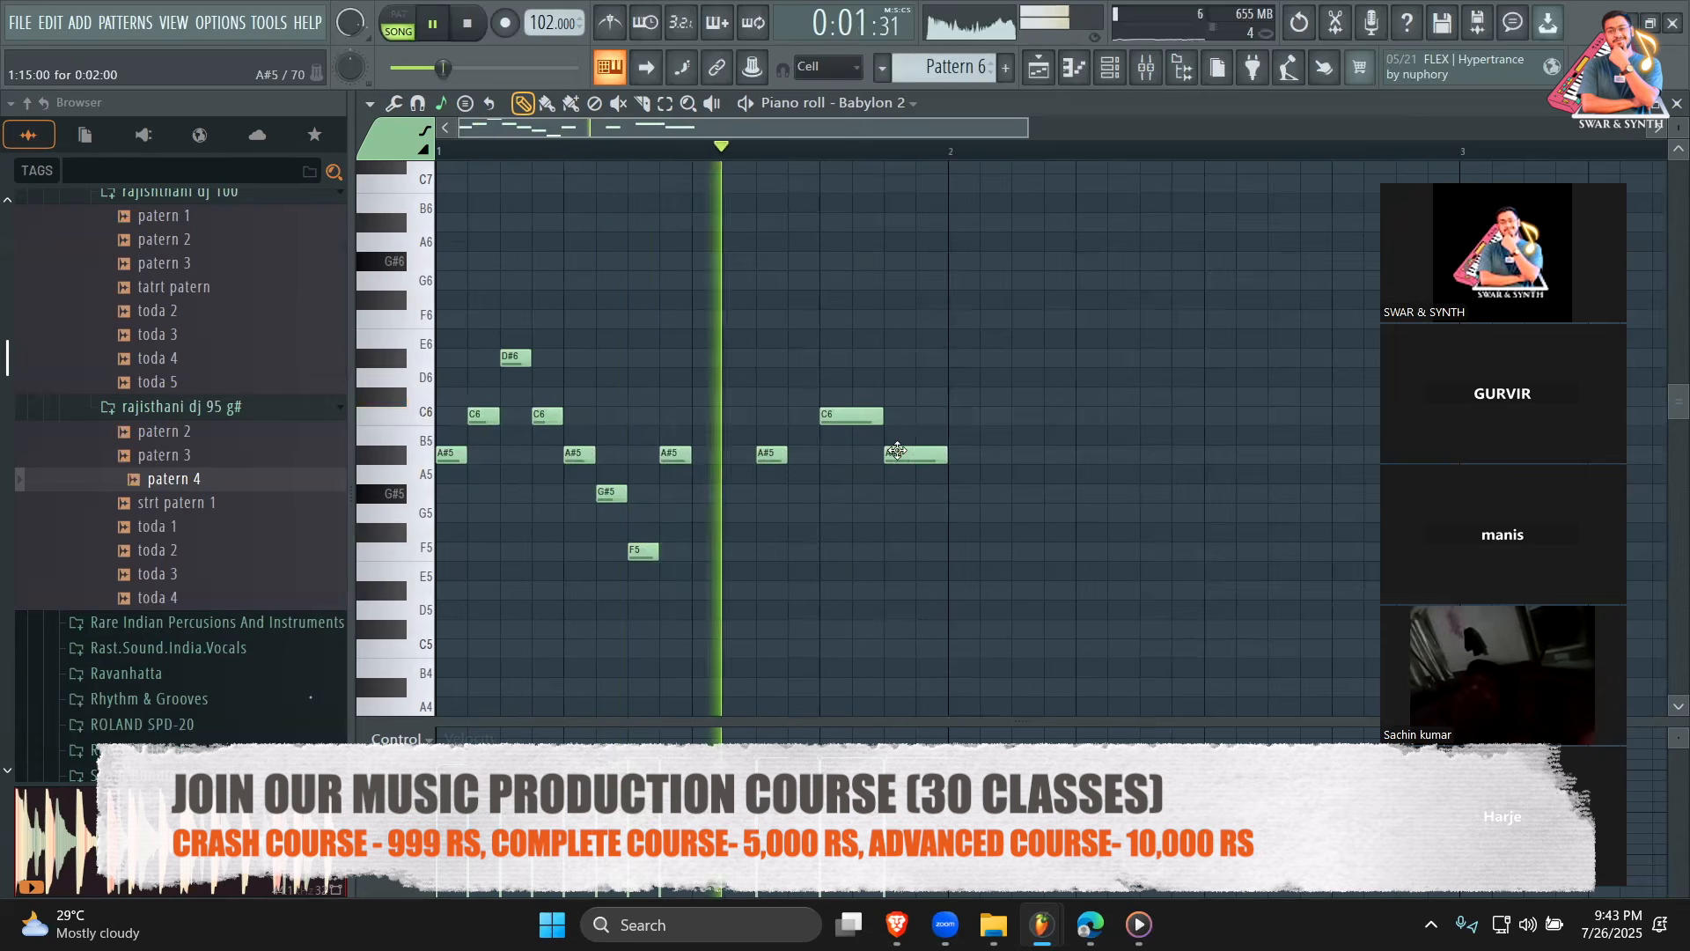
Copy the bar 1 phrase into bar 2 two semitones lower, starting on G#5, and extend the time selection over both bars.
key(ctrl+a)
drag(447, 453, 991, 453)
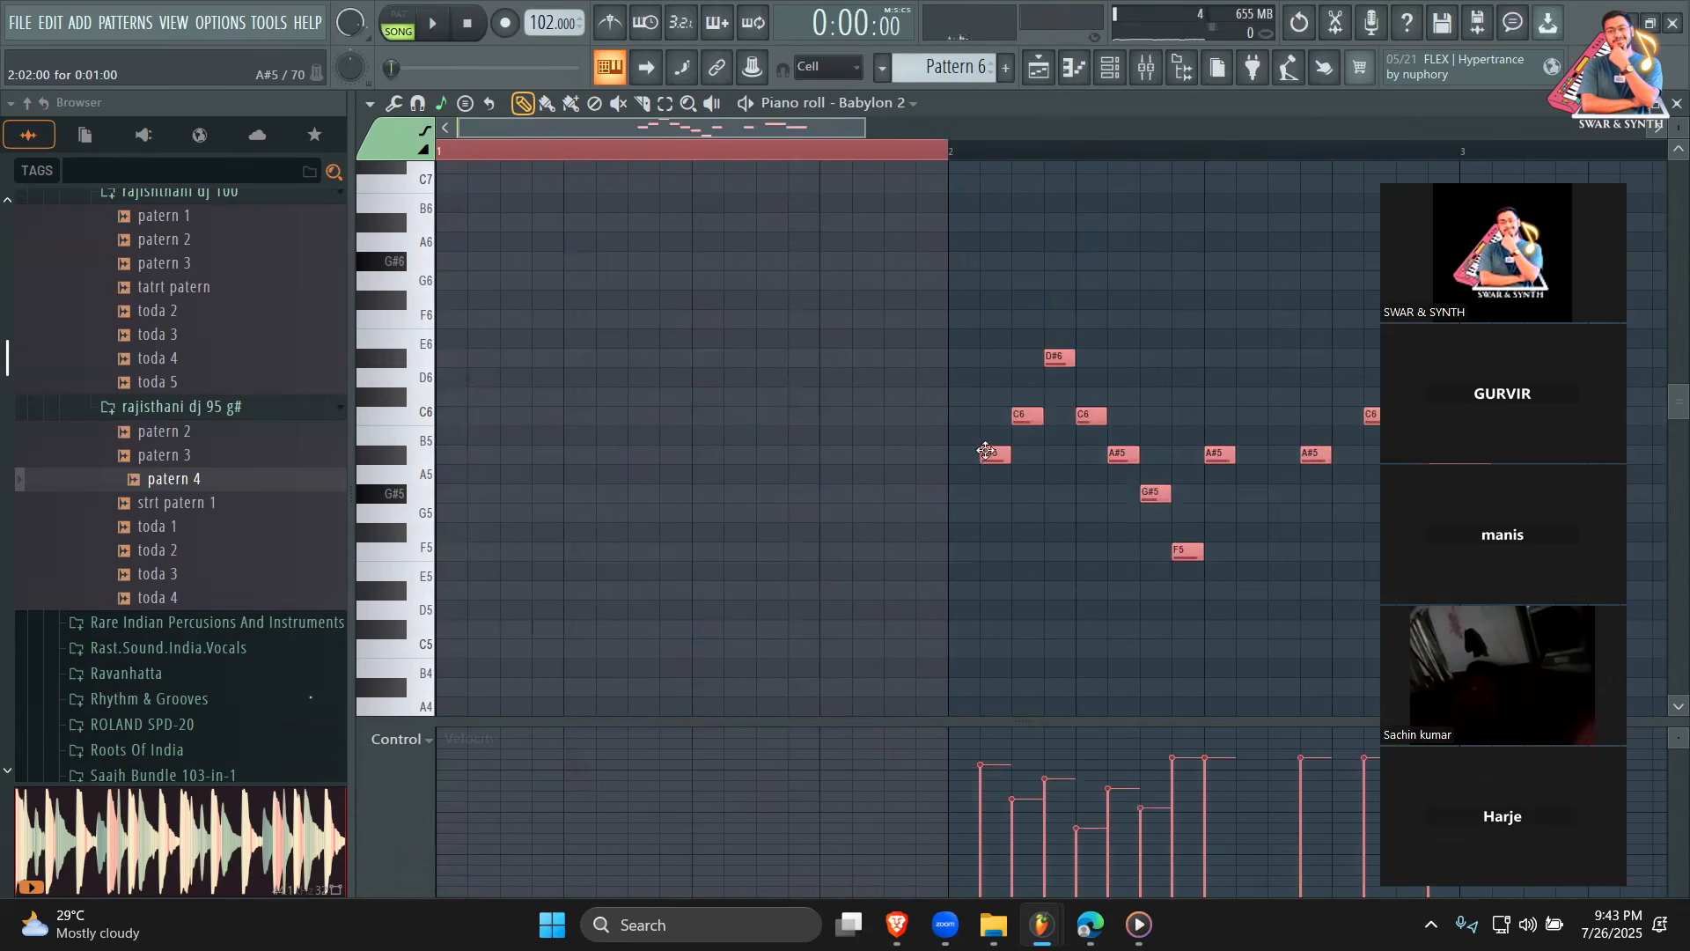
key(ctrl+z)
drag(443, 454, 960, 500)
drag(950, 154, 1411, 164)
key(space)
drag(927, 126, 1096, 126)
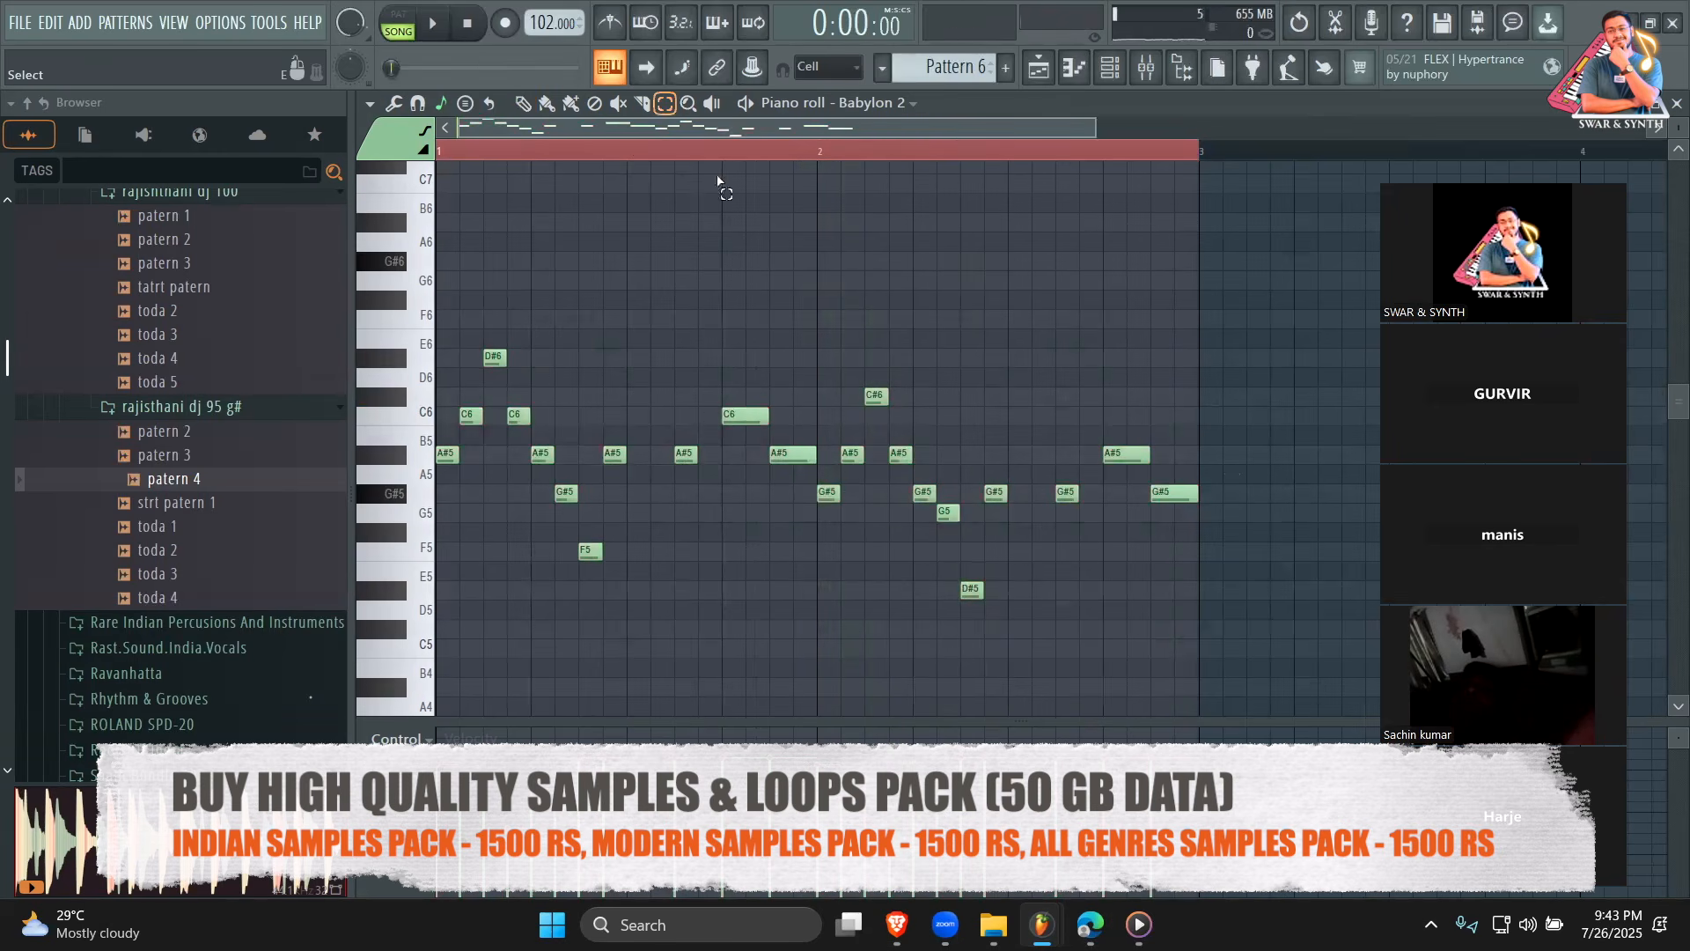
Select all the bar 2 notes and shift them down so the phrase starts on G5.
drag(980, 528, 818, 355)
drag(1228, 713, 817, 329)
click(523, 104)
key(space)
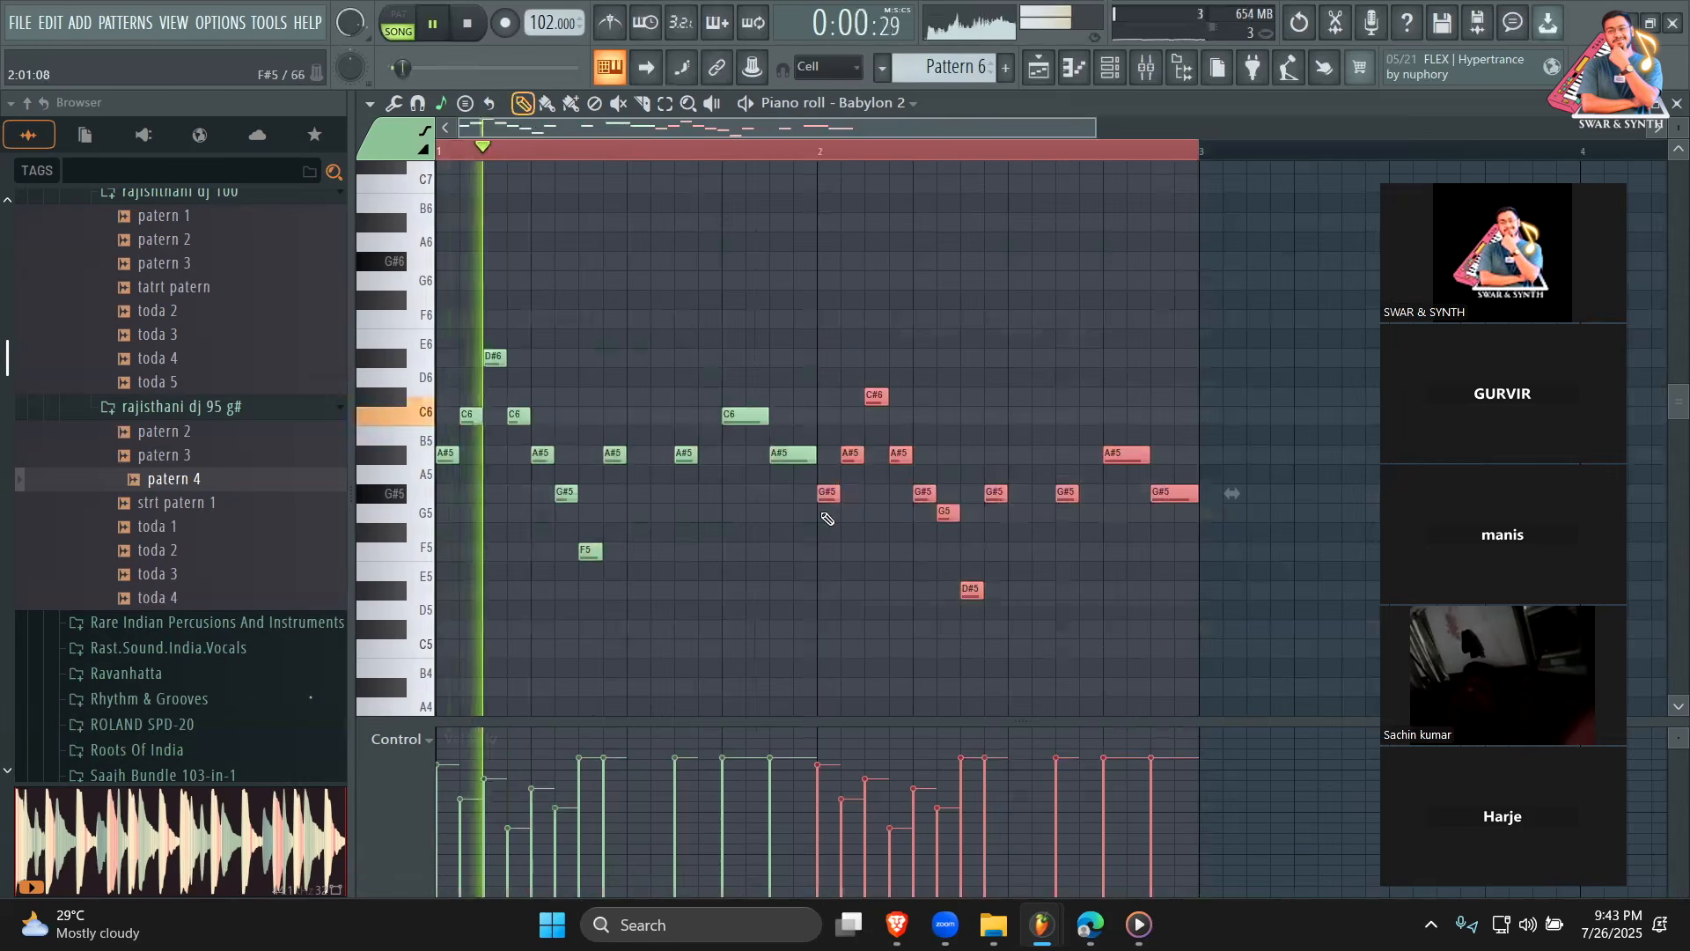
key(Down)
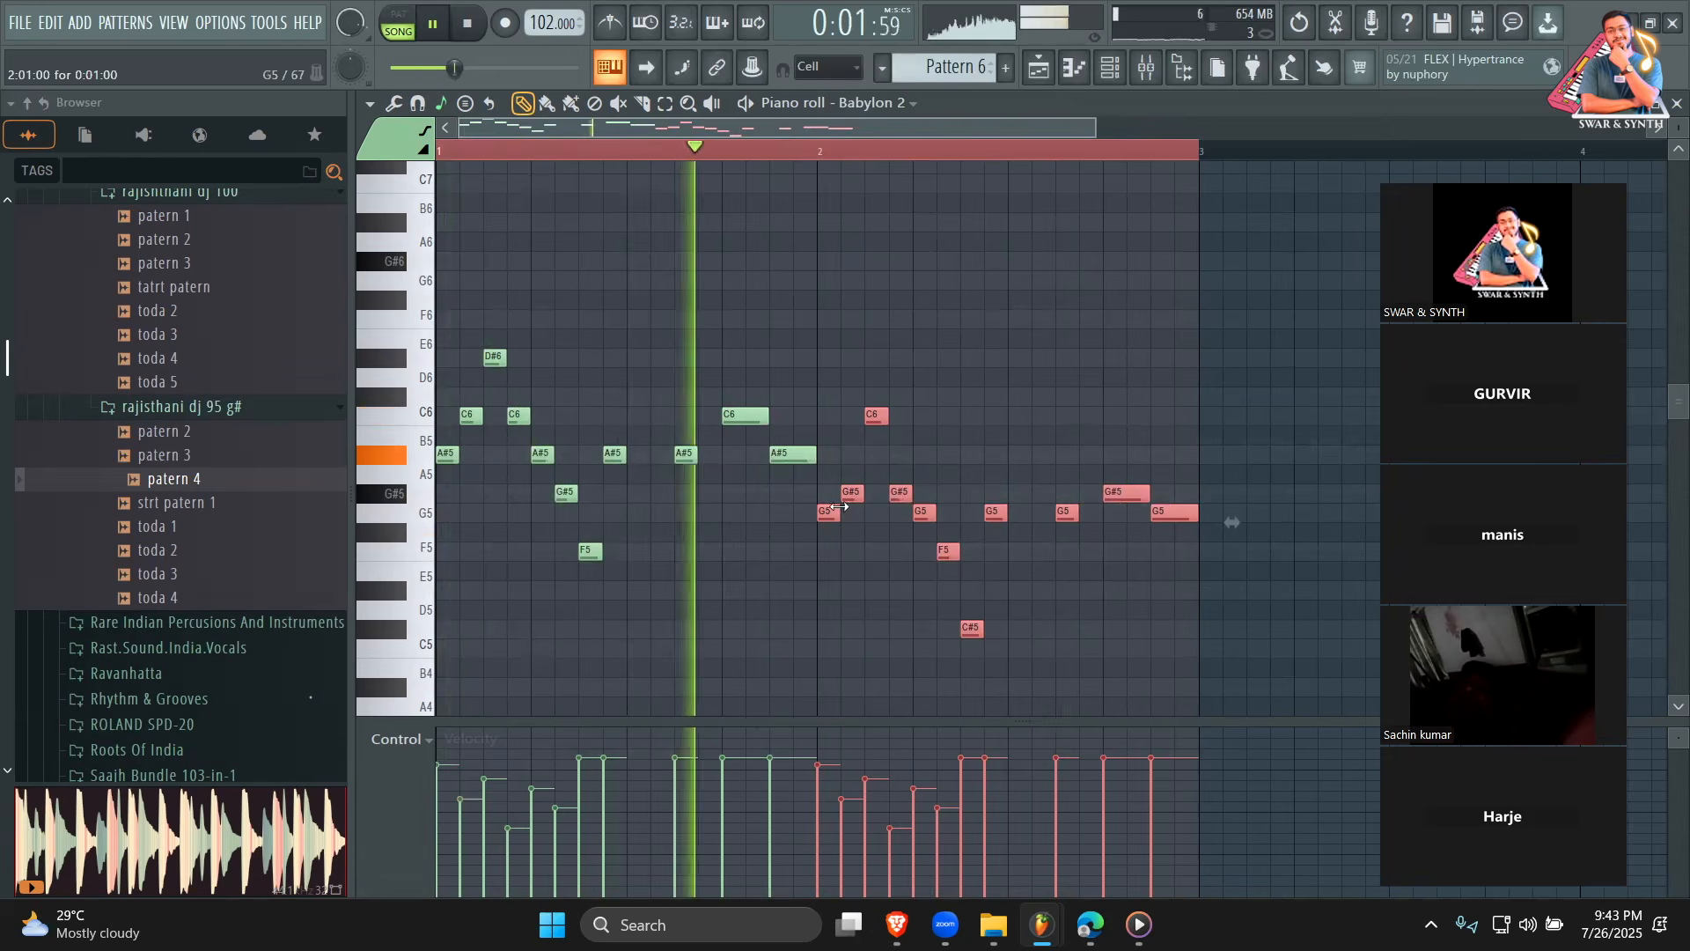
Try the bar 2 phrase higher, starting on C6, and move it back down to start on G5.
key(space)
key(space)
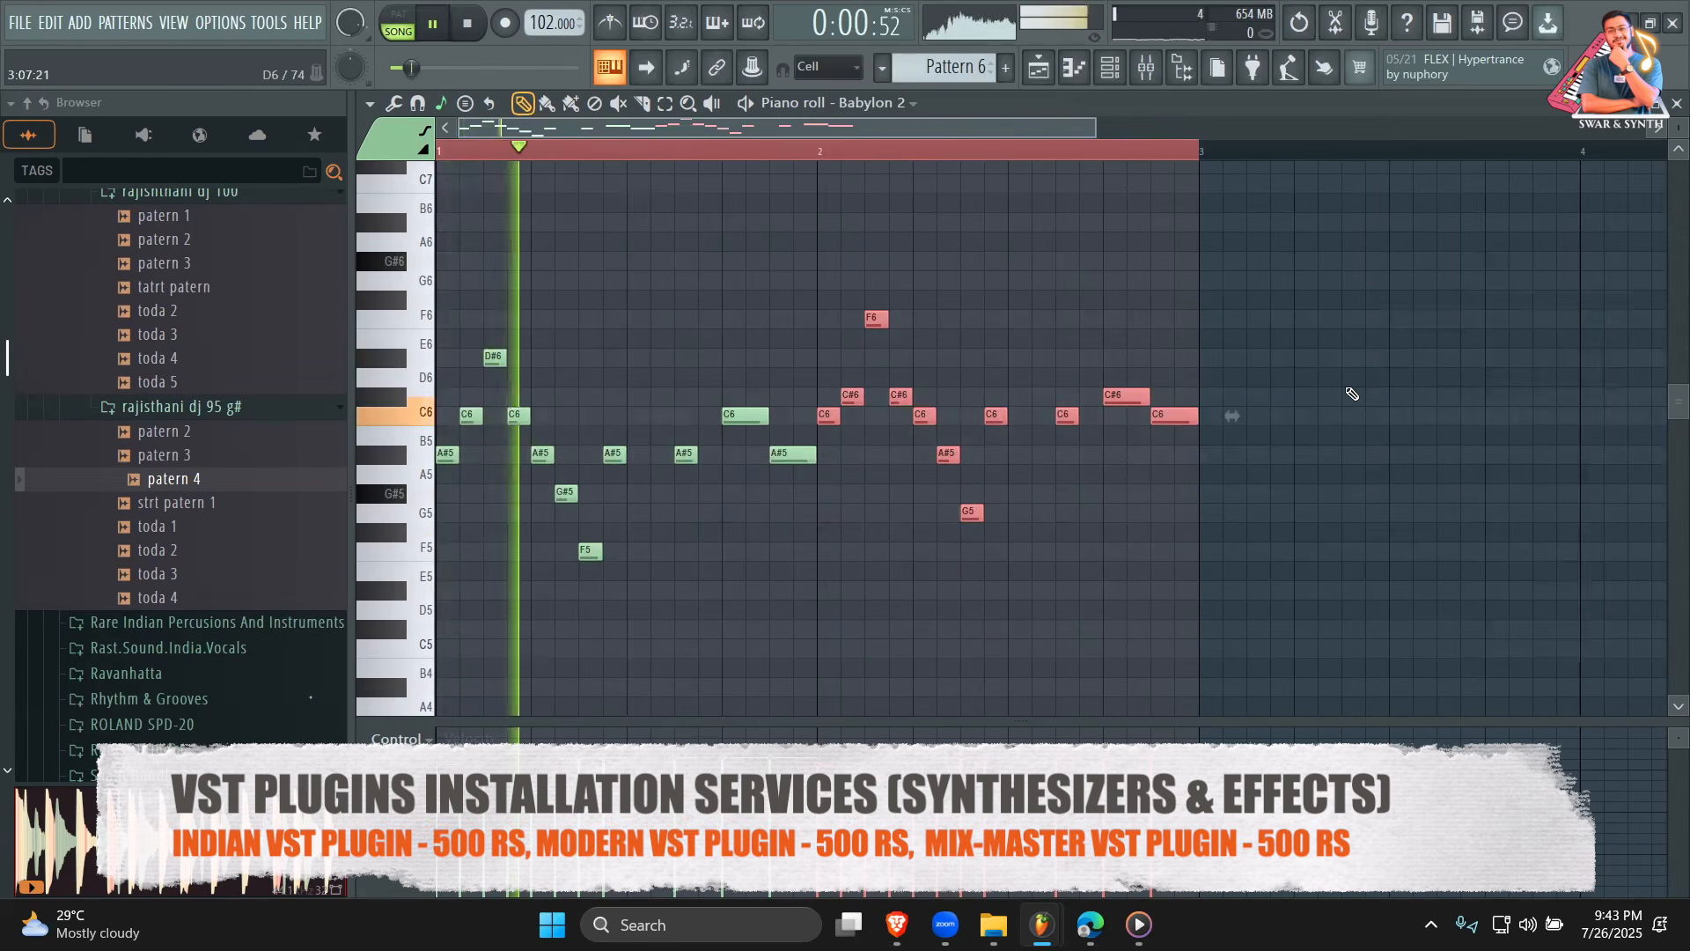
drag(823, 423, 823, 502)
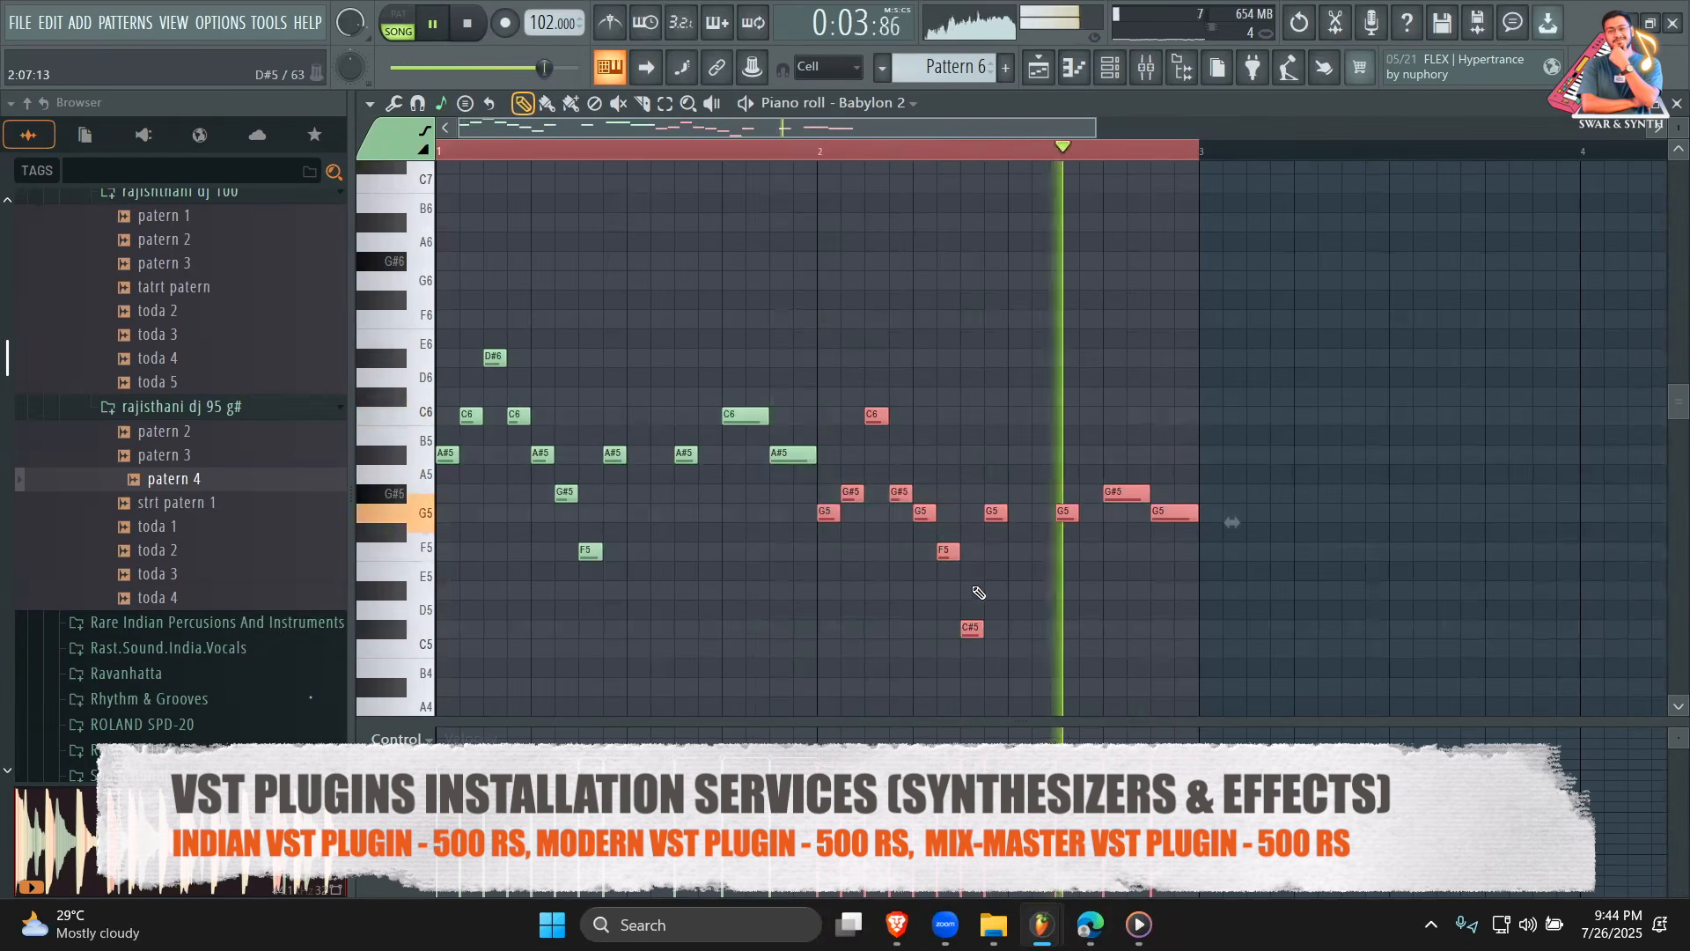
click(1004, 465)
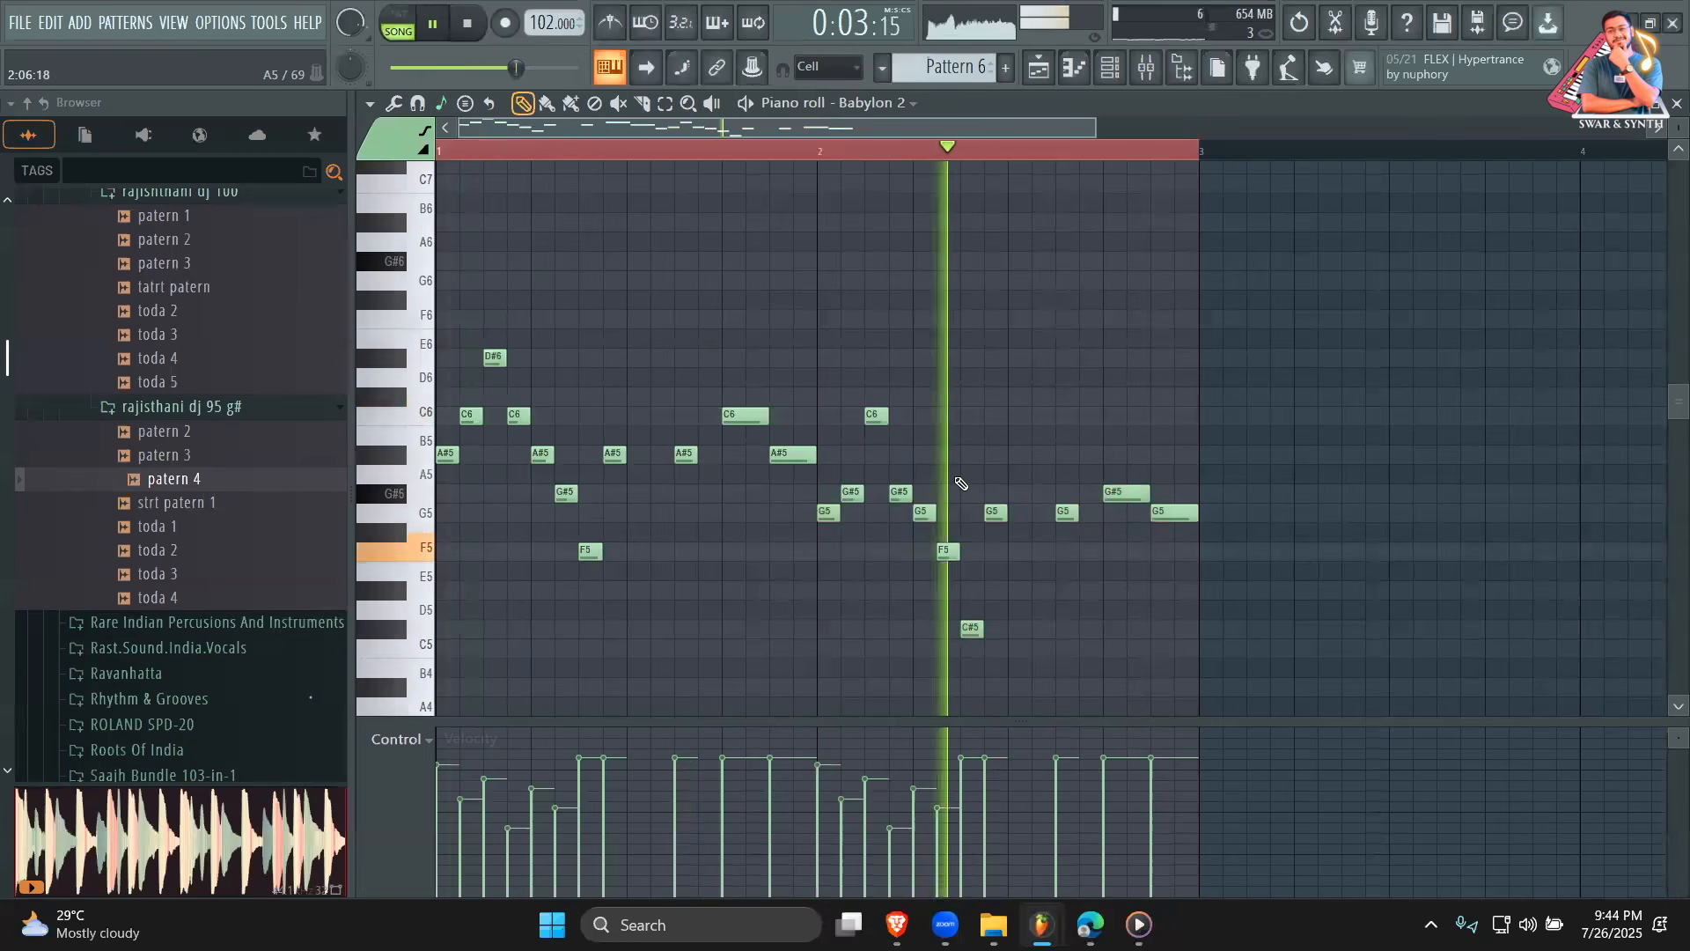
Lower bar 2's sixth note to D#5 and its G5 notes on steps 1 and 5 to F5.
key(space)
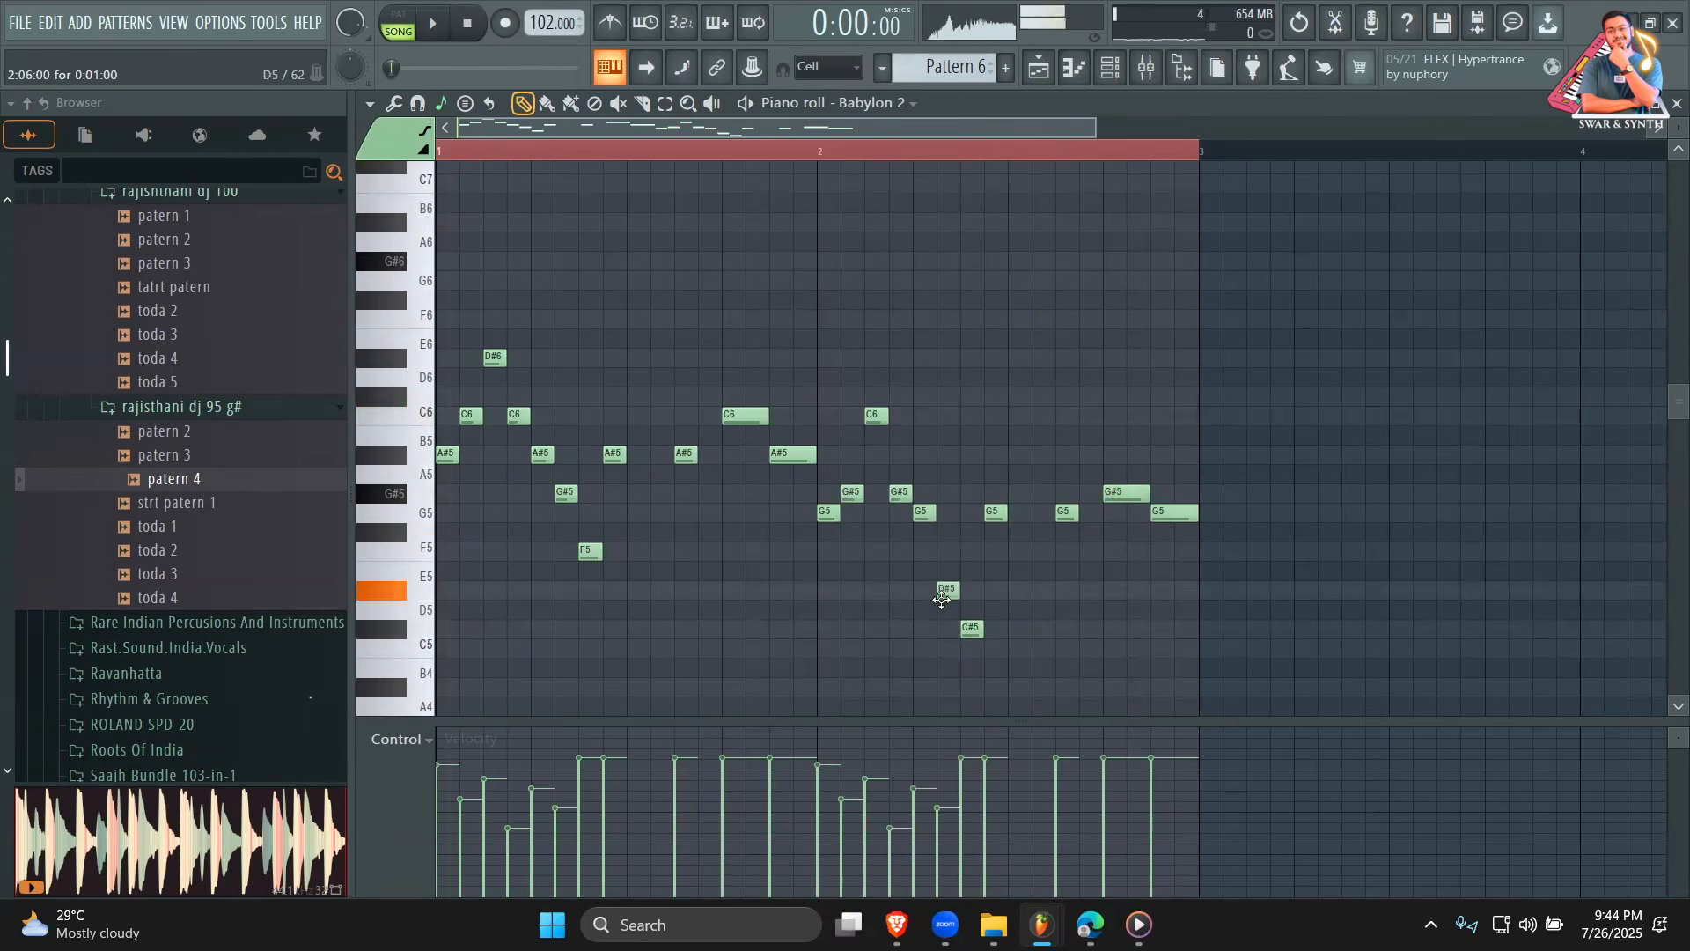
key(space)
key(space)
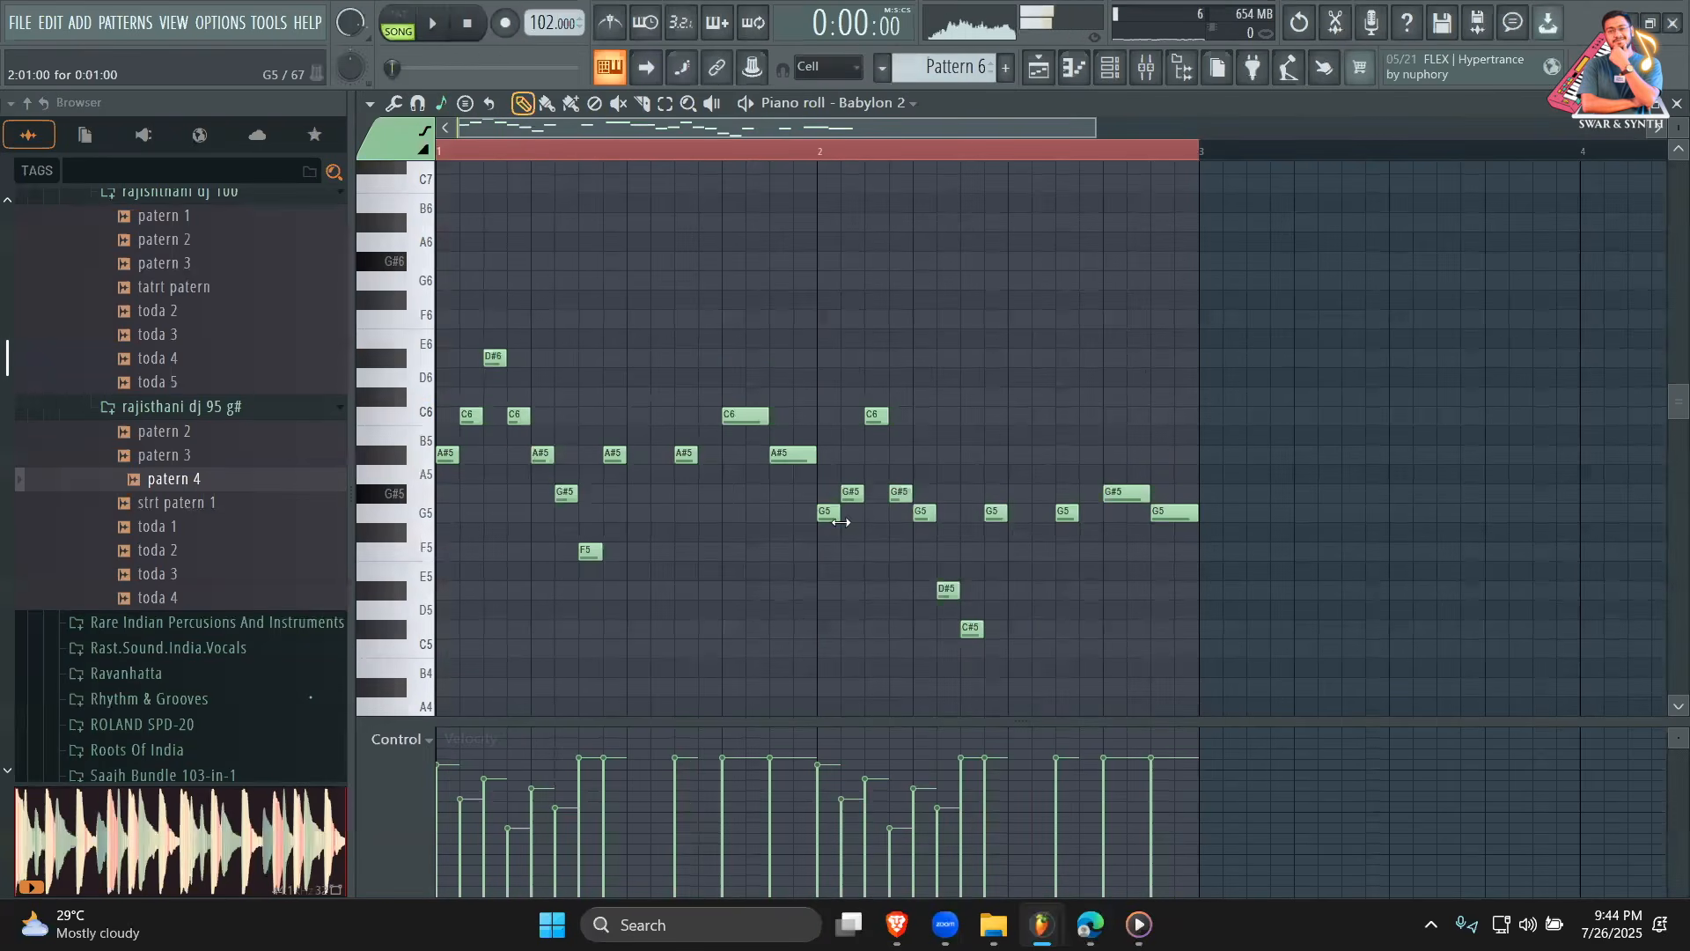
drag(828, 528, 828, 551)
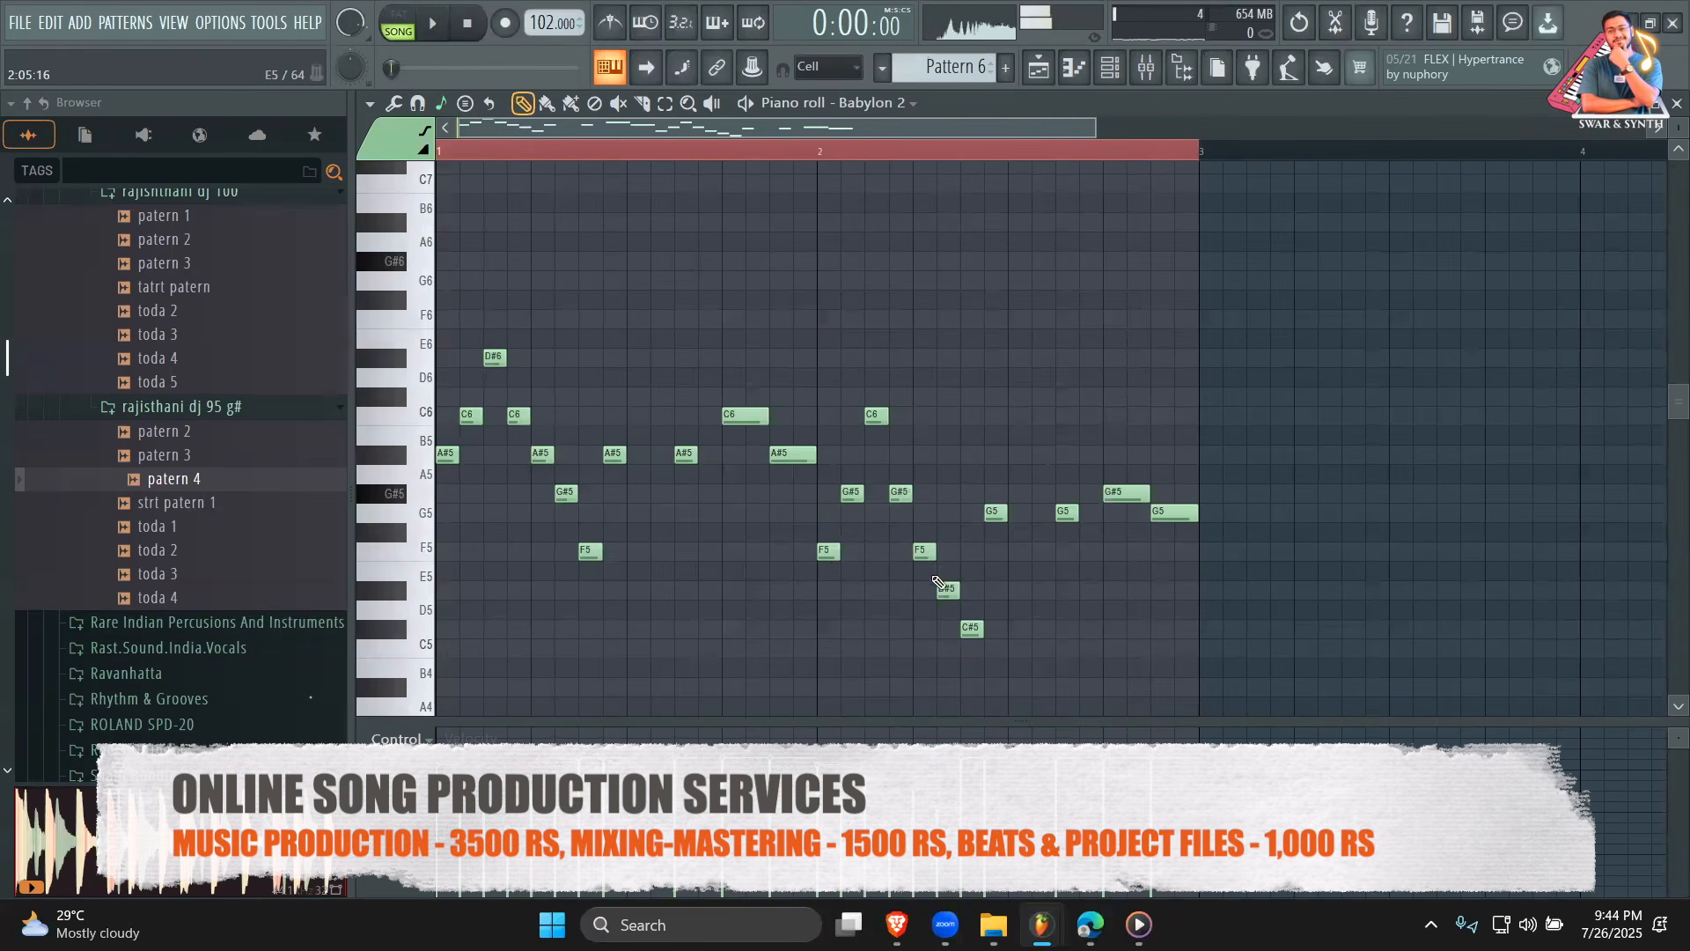
key(space)
Replace bar 2's D#5 with G#5, raise the G5 notes on steps 8 and 11 to G#5, and check the playback.
right_click(947, 590)
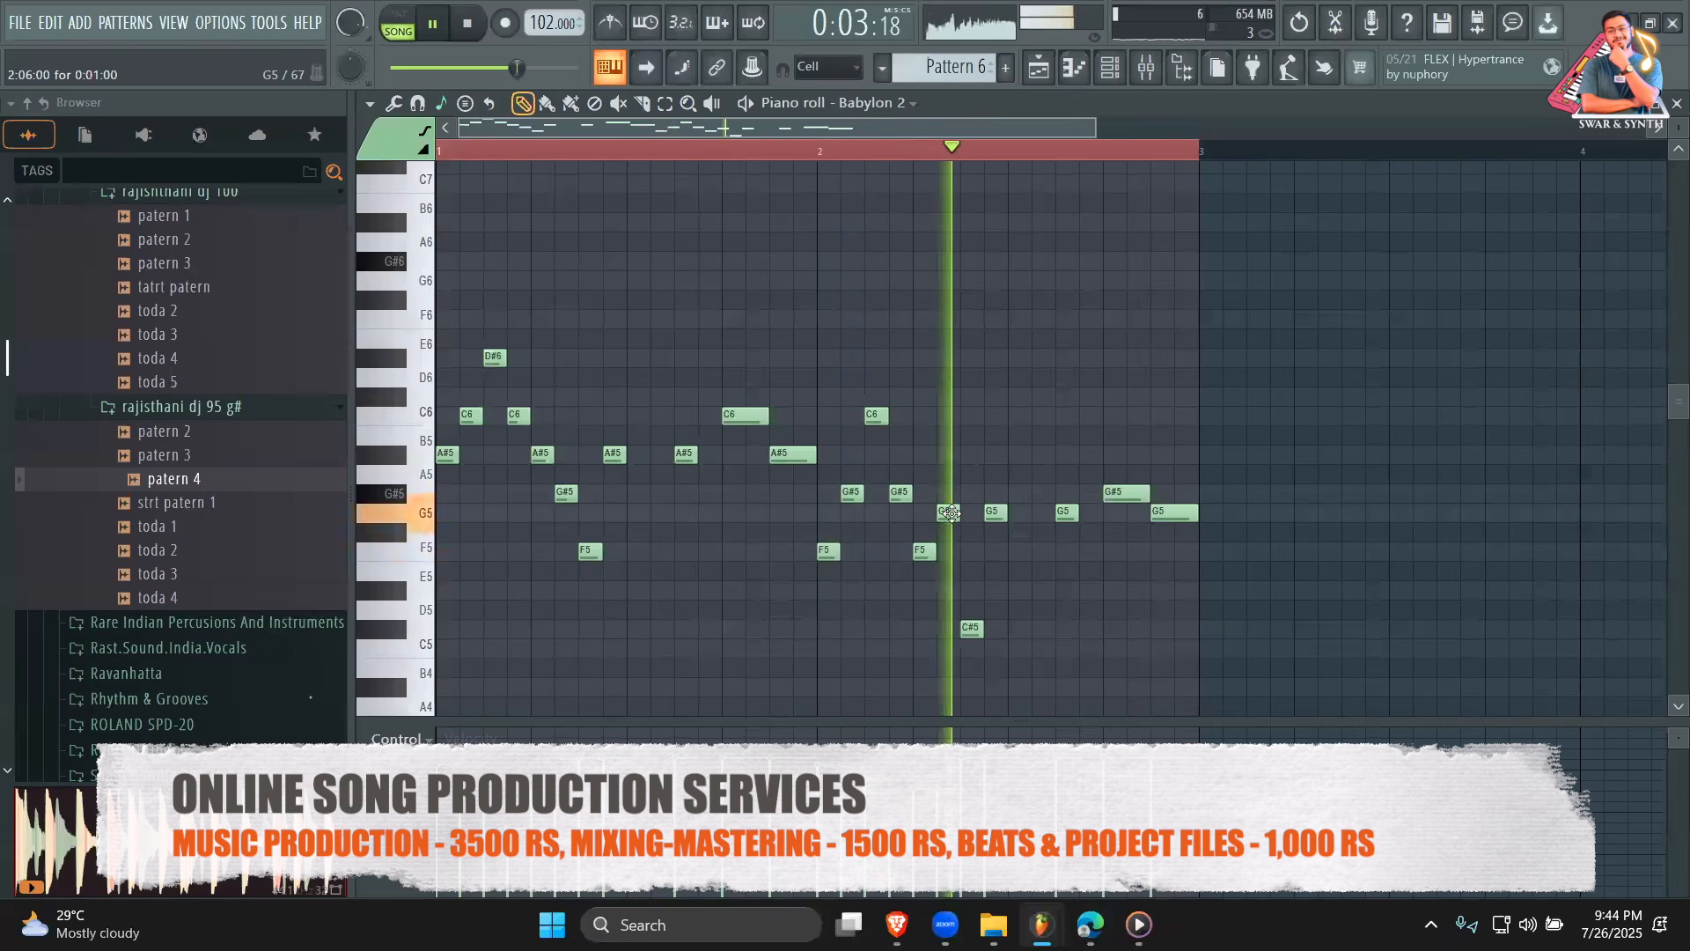
key(space)
click(949, 493)
key(space)
drag(994, 513, 1066, 493)
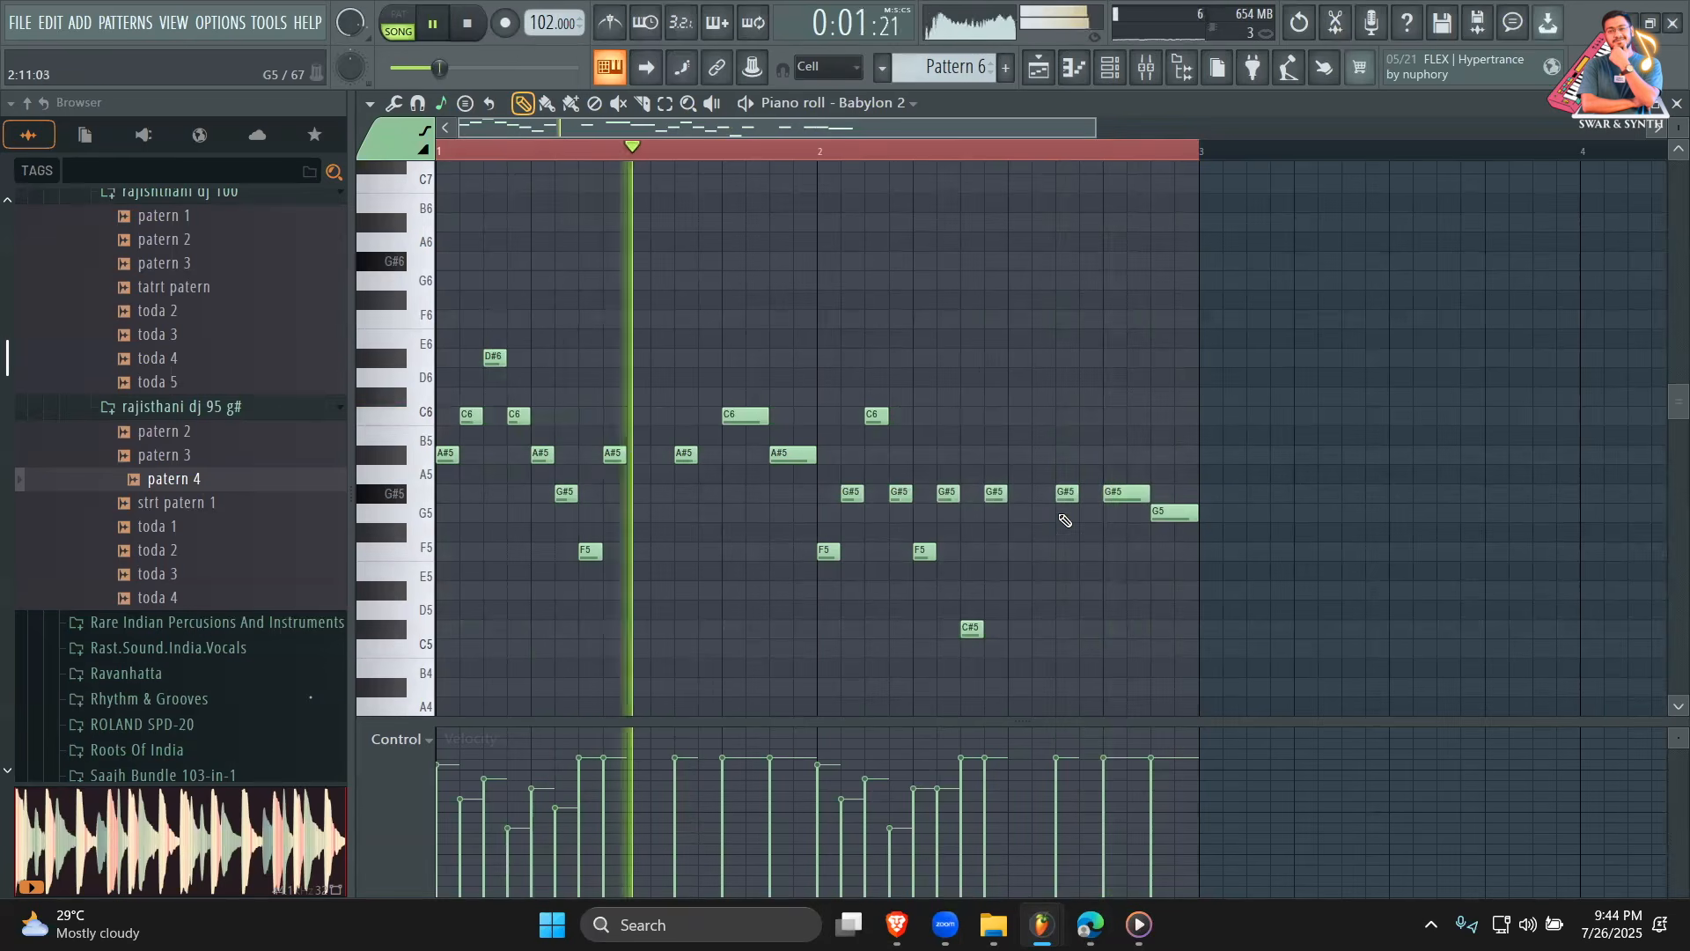
key(space)
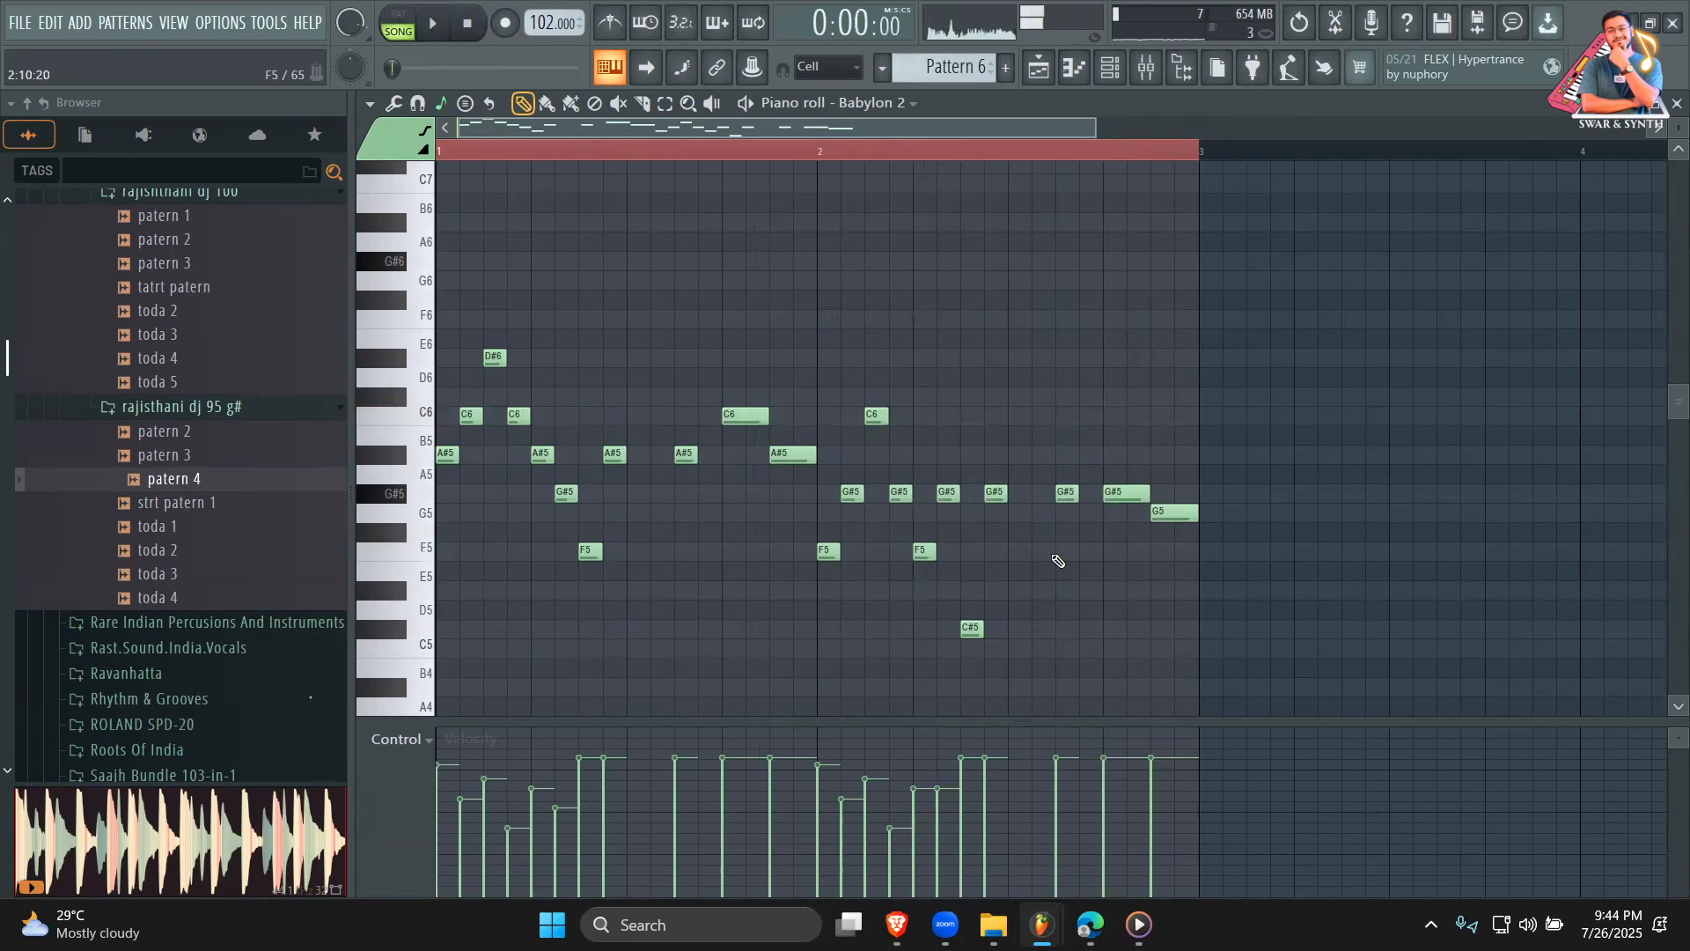
Delete all of Pattern 6's Babylon 2 notes, return to the playlist and clear Track 5.
key(ctrl+a)
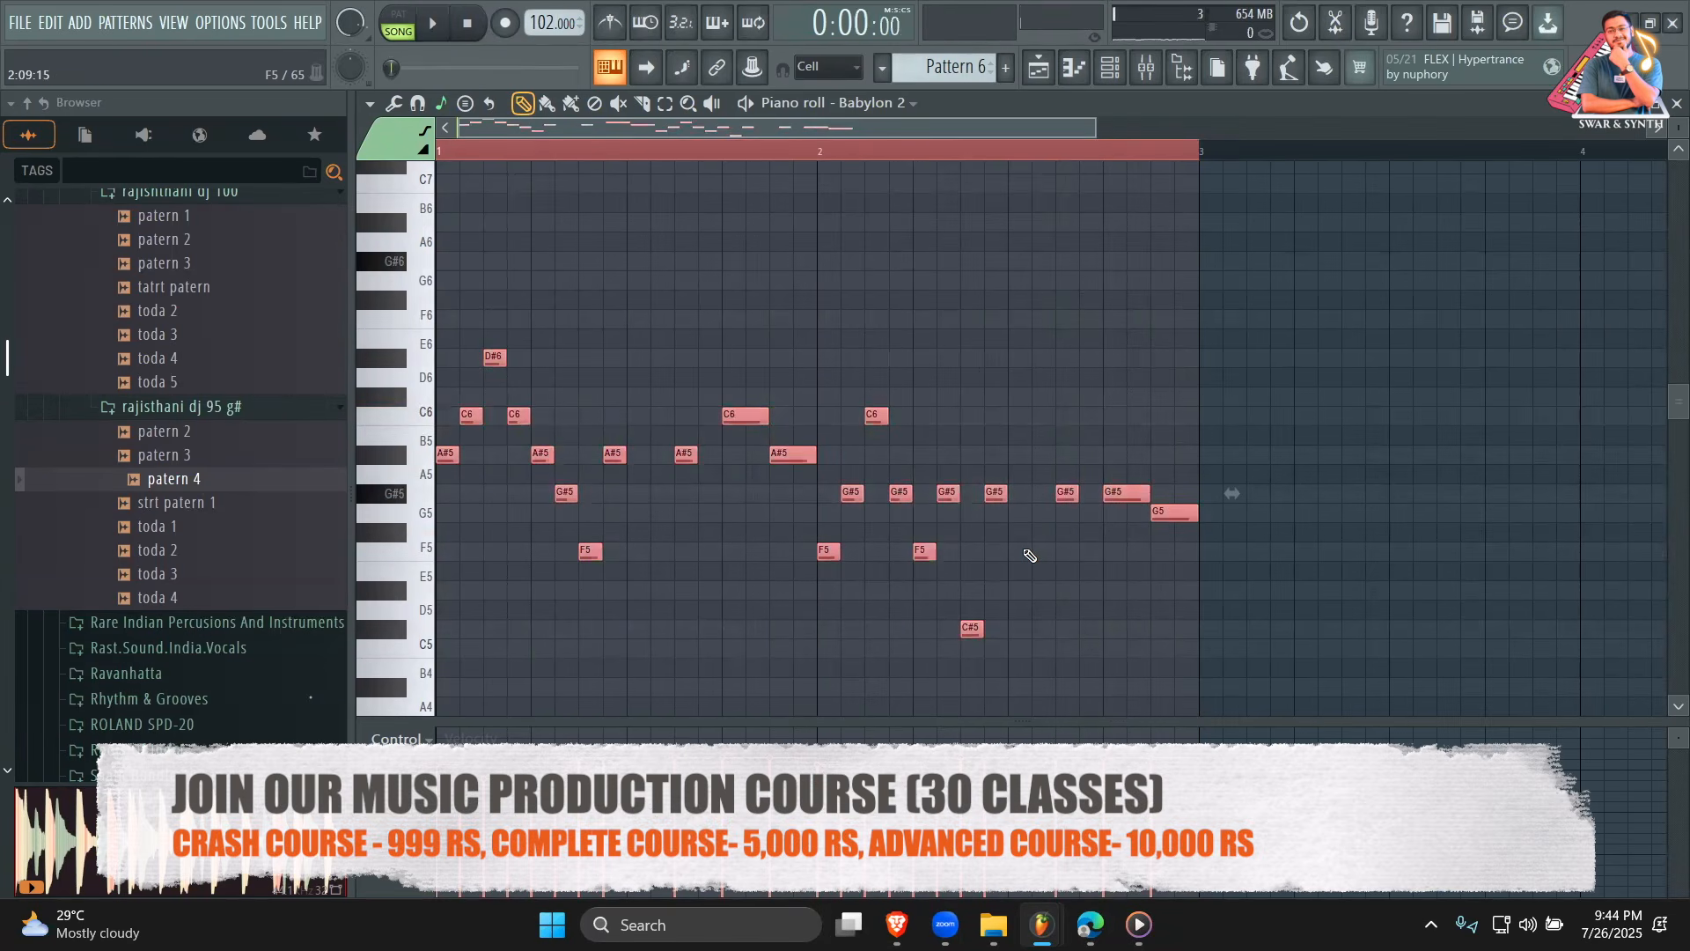
right_click(1075, 368)
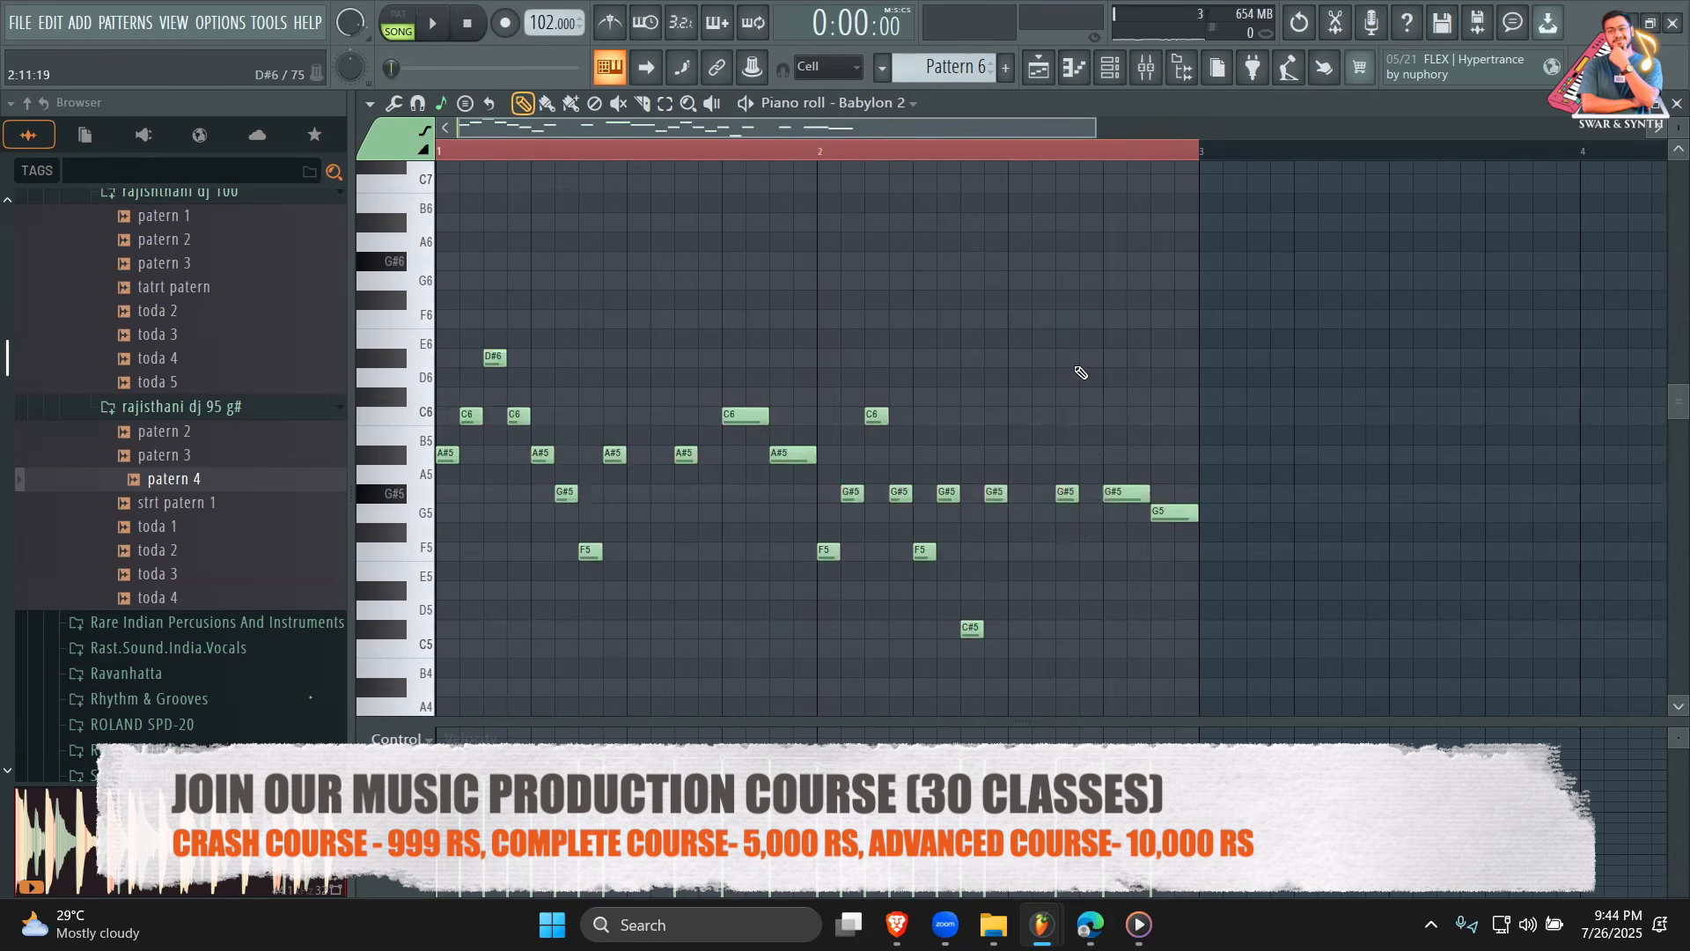
key(Delete)
click(1108, 68)
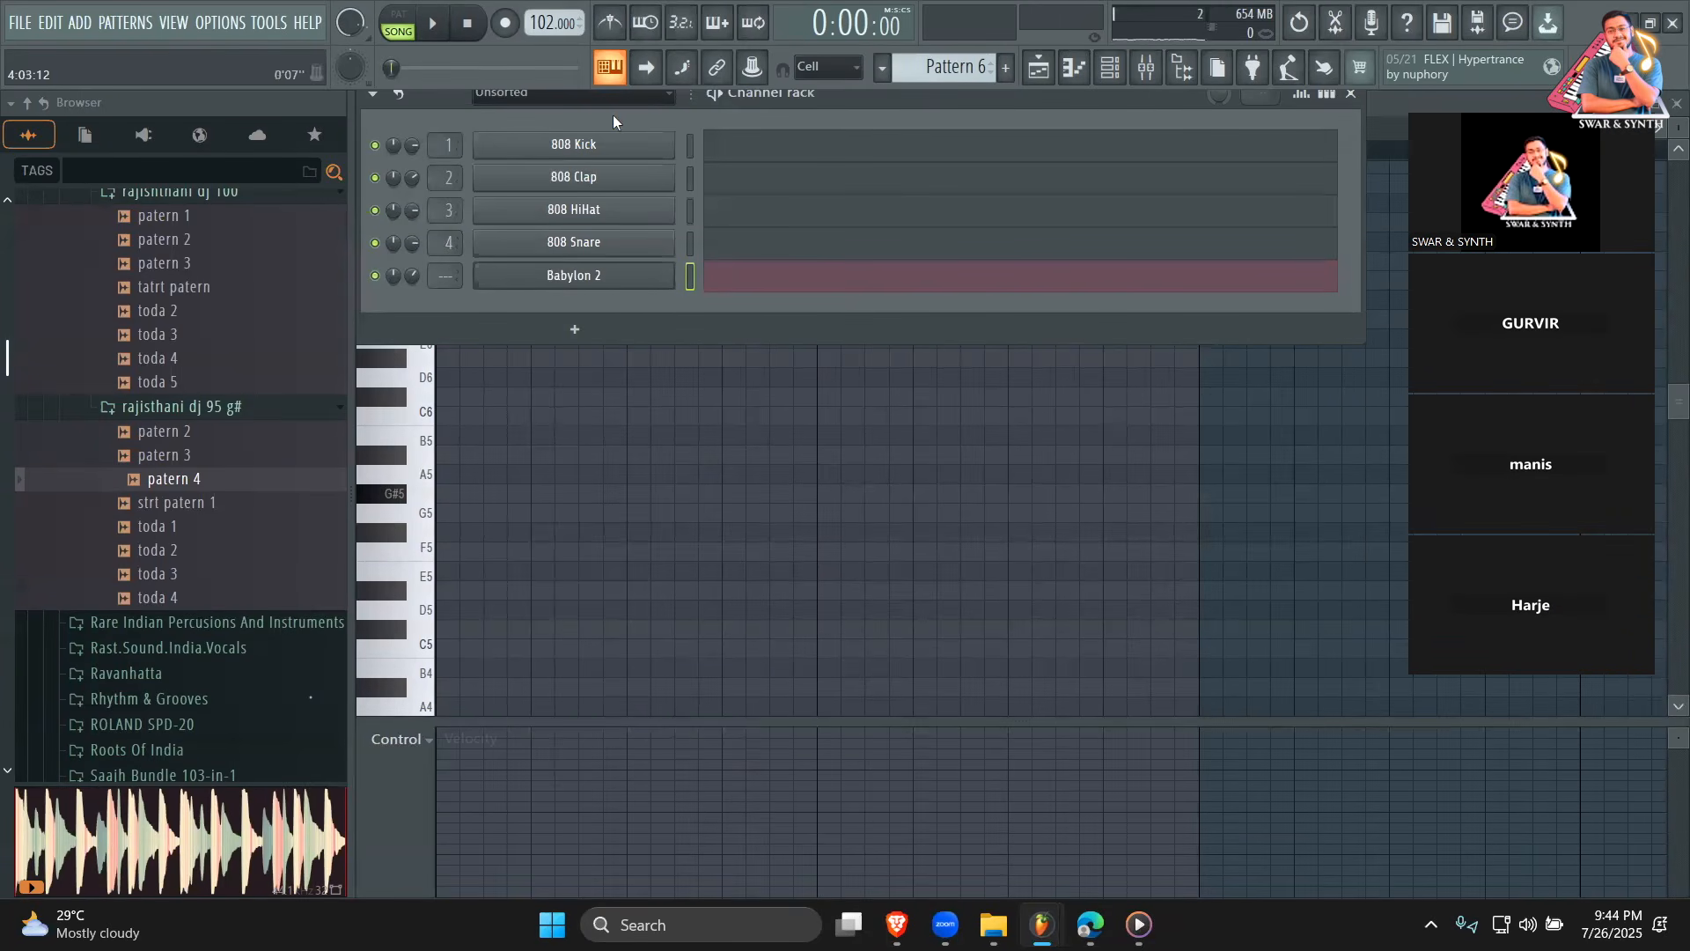
drag(882, 113, 888, 114)
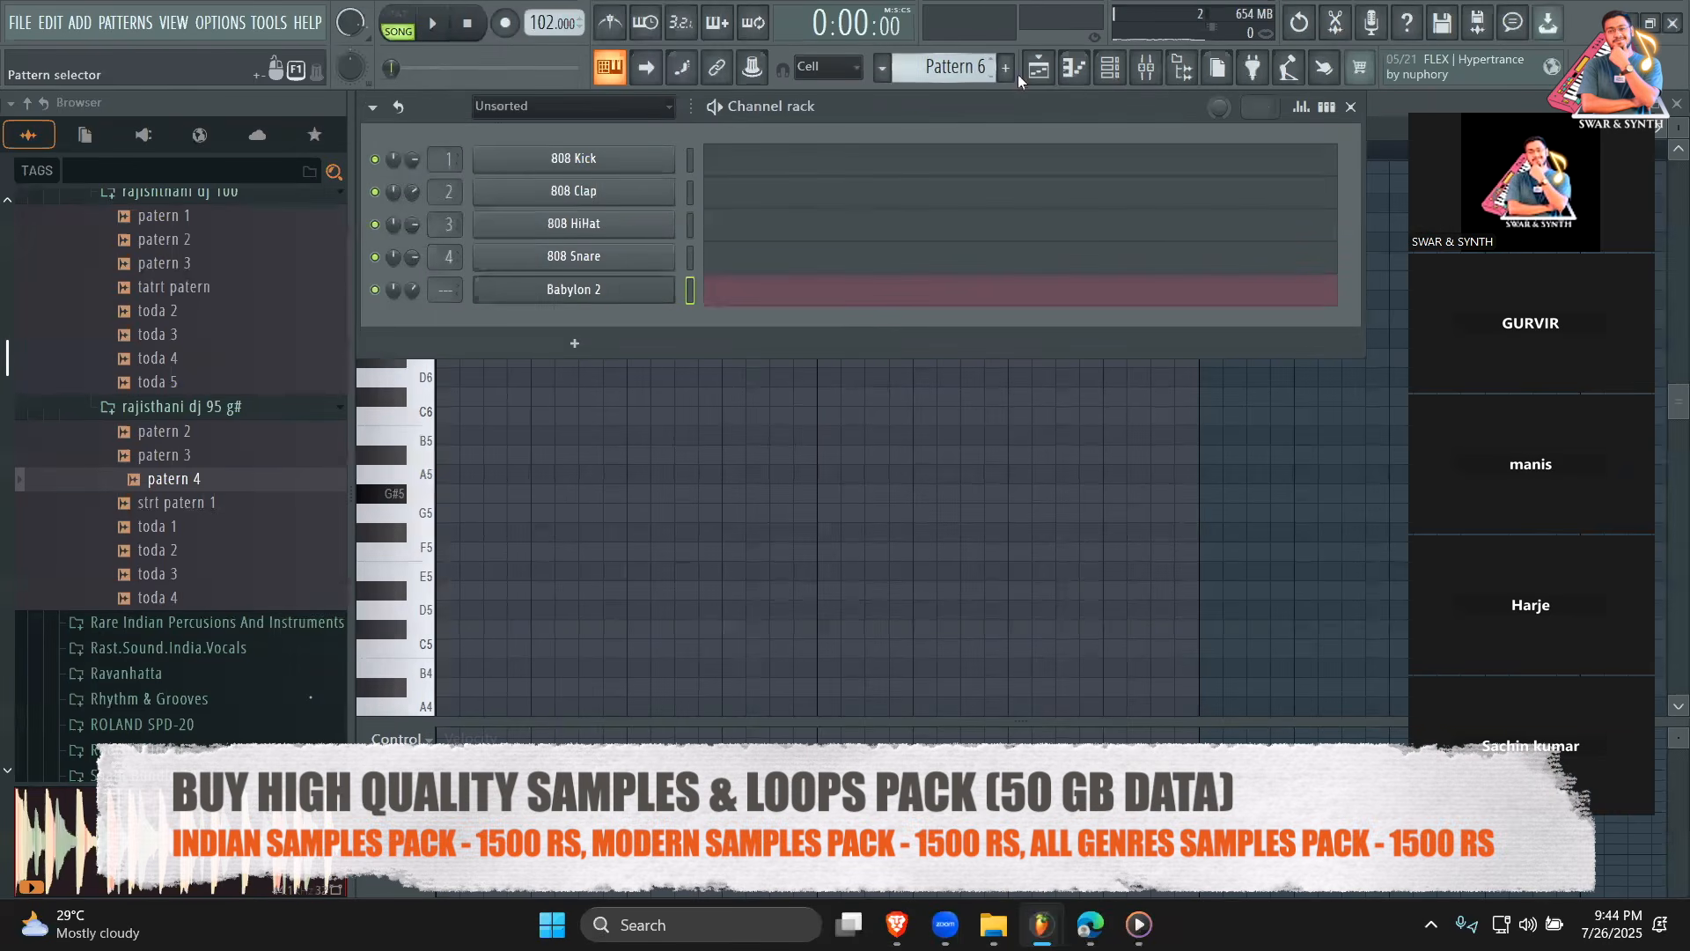
click(1039, 73)
right_click(723, 438)
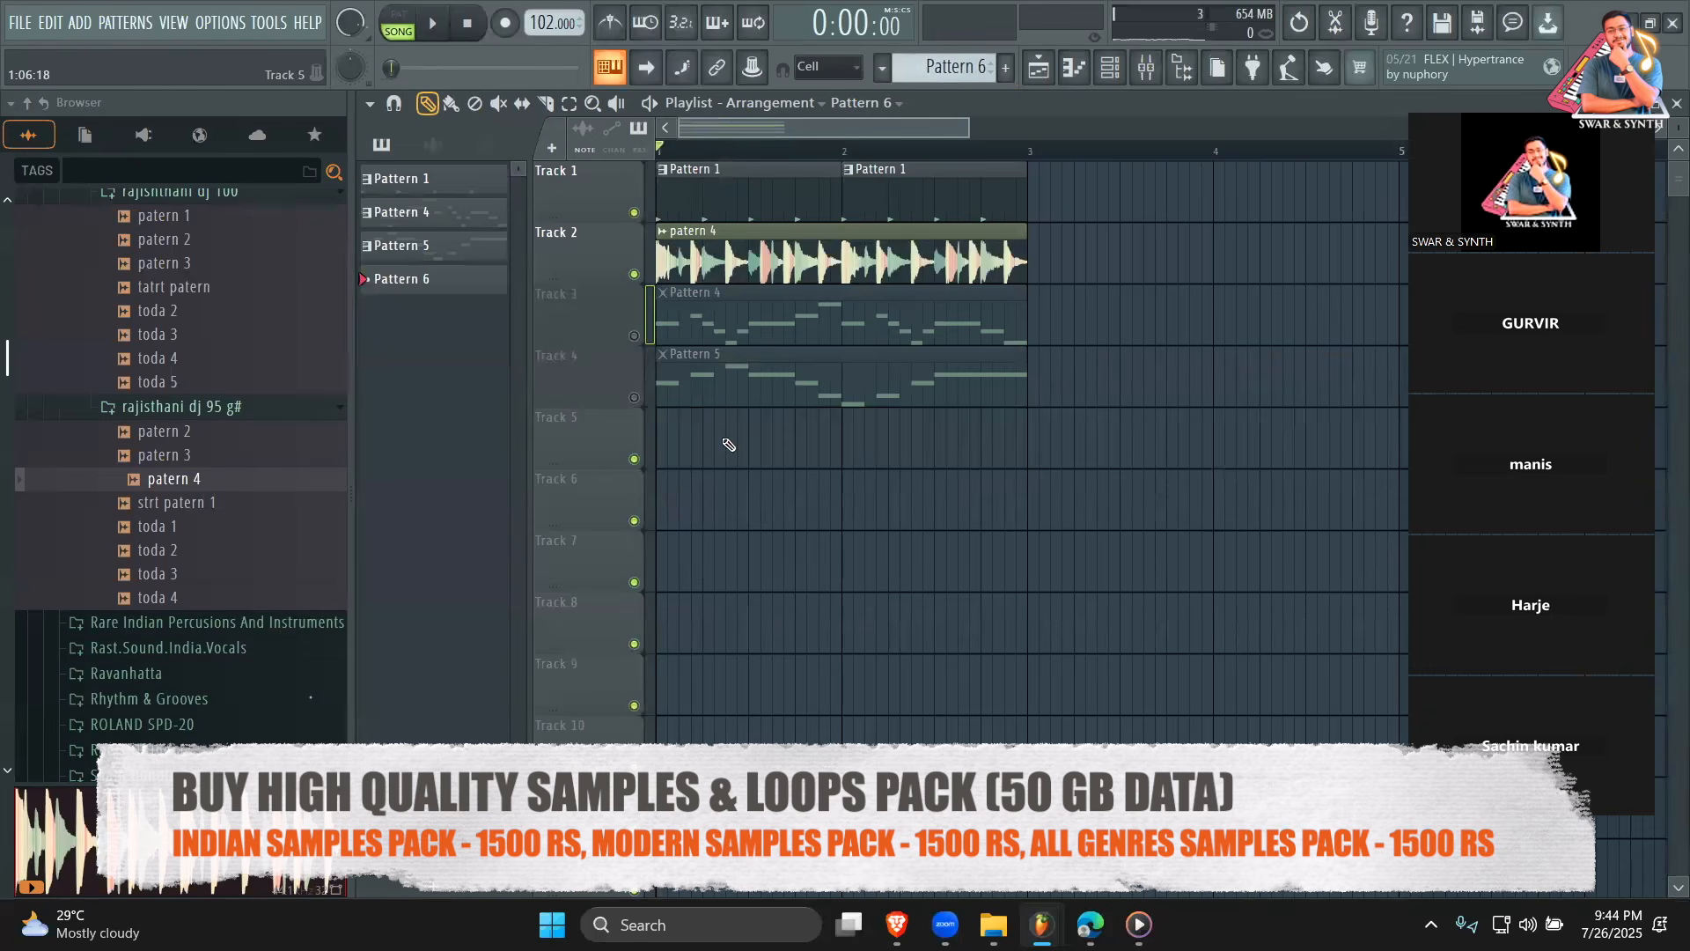
Search the browser for BANJO and look through the matching folders and samples, including Saajh_Banjo Darbaari A#.
click(136, 169)
text(BANJO)
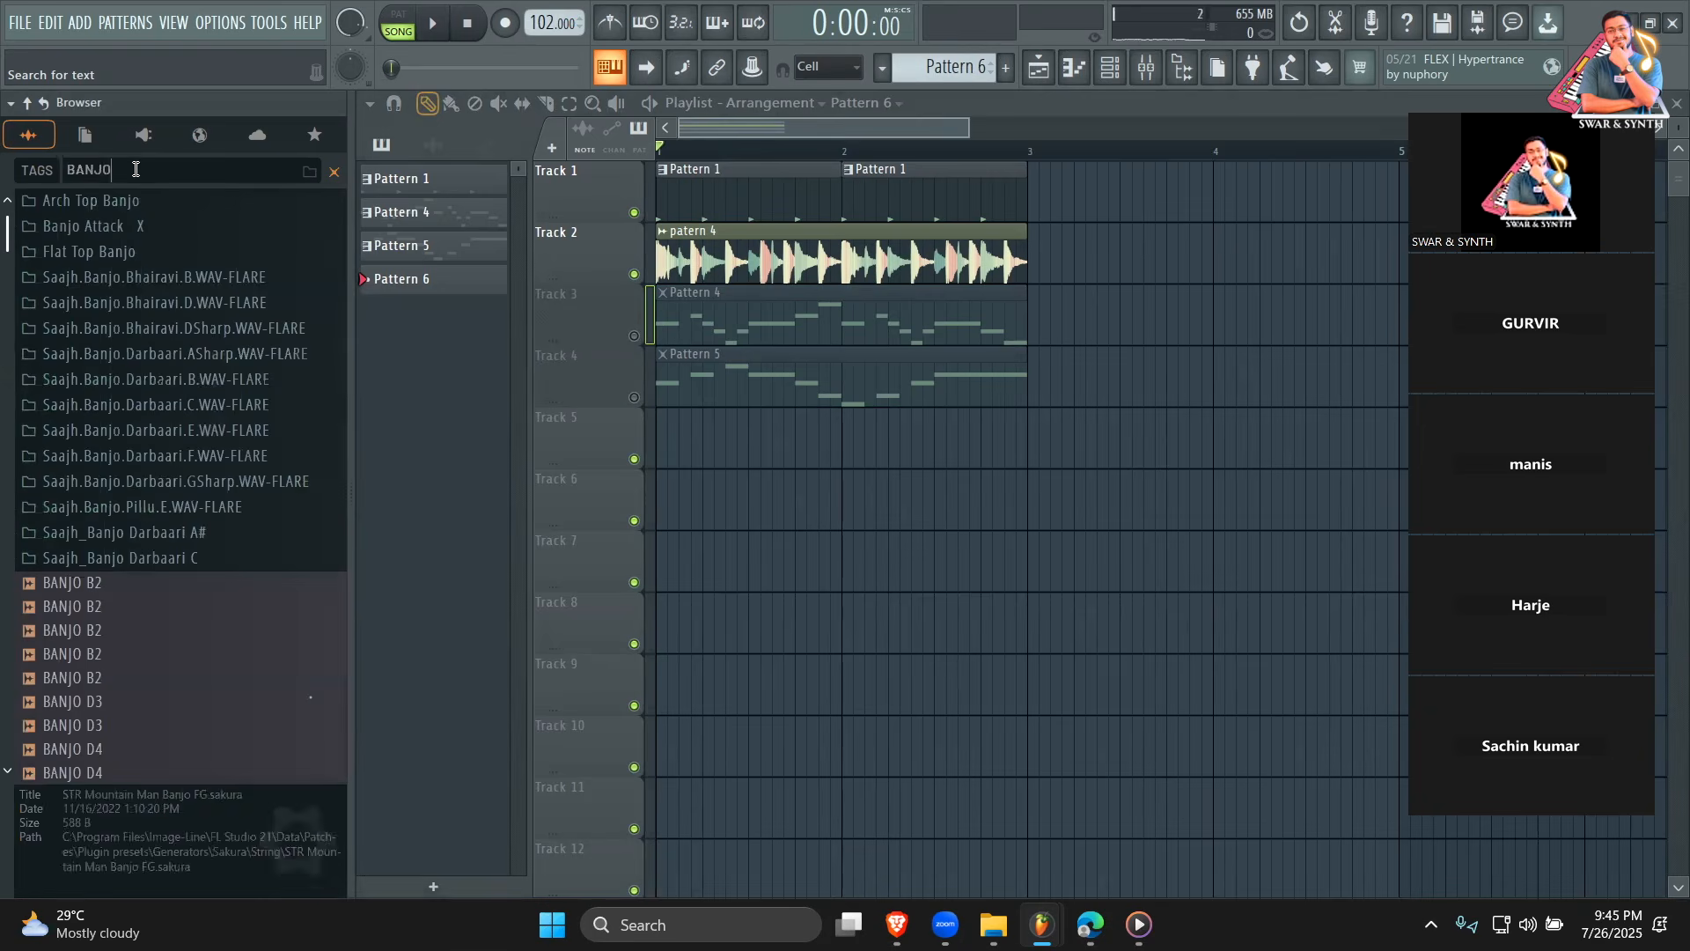
scroll(185, 538, down, 4)
scroll(181, 528, up, 4)
click(139, 252)
click(139, 252)
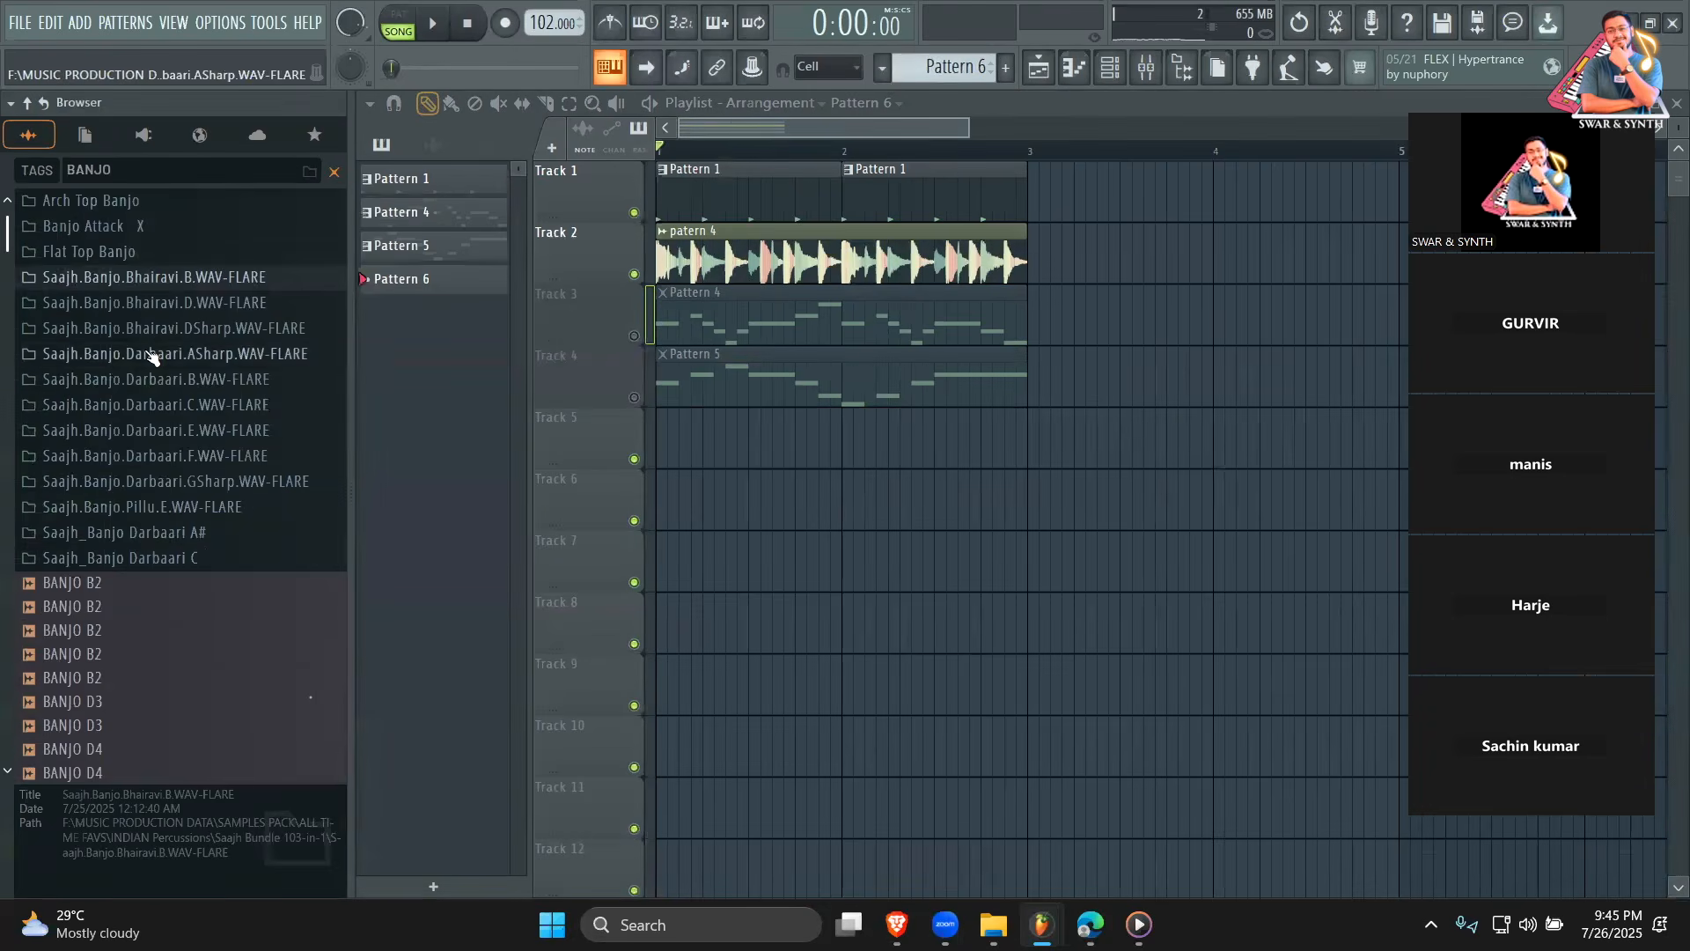
click(151, 532)
scroll(155, 554, down, 6)
scroll(156, 563, up, 3)
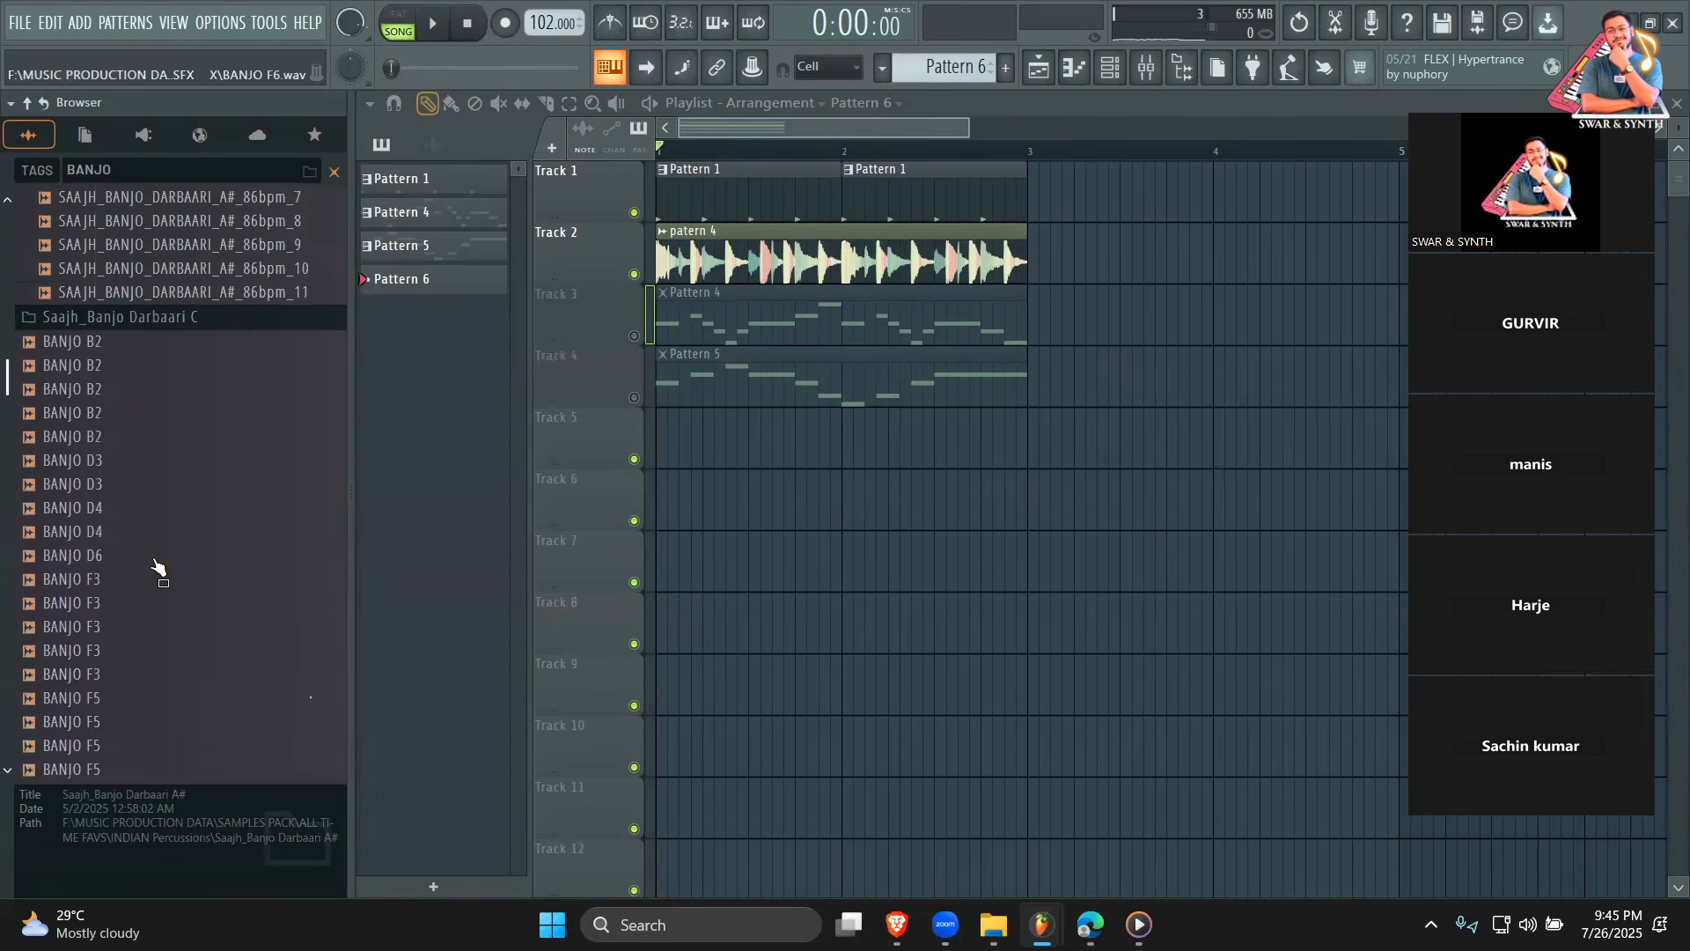
scroll(158, 568, down, 8)
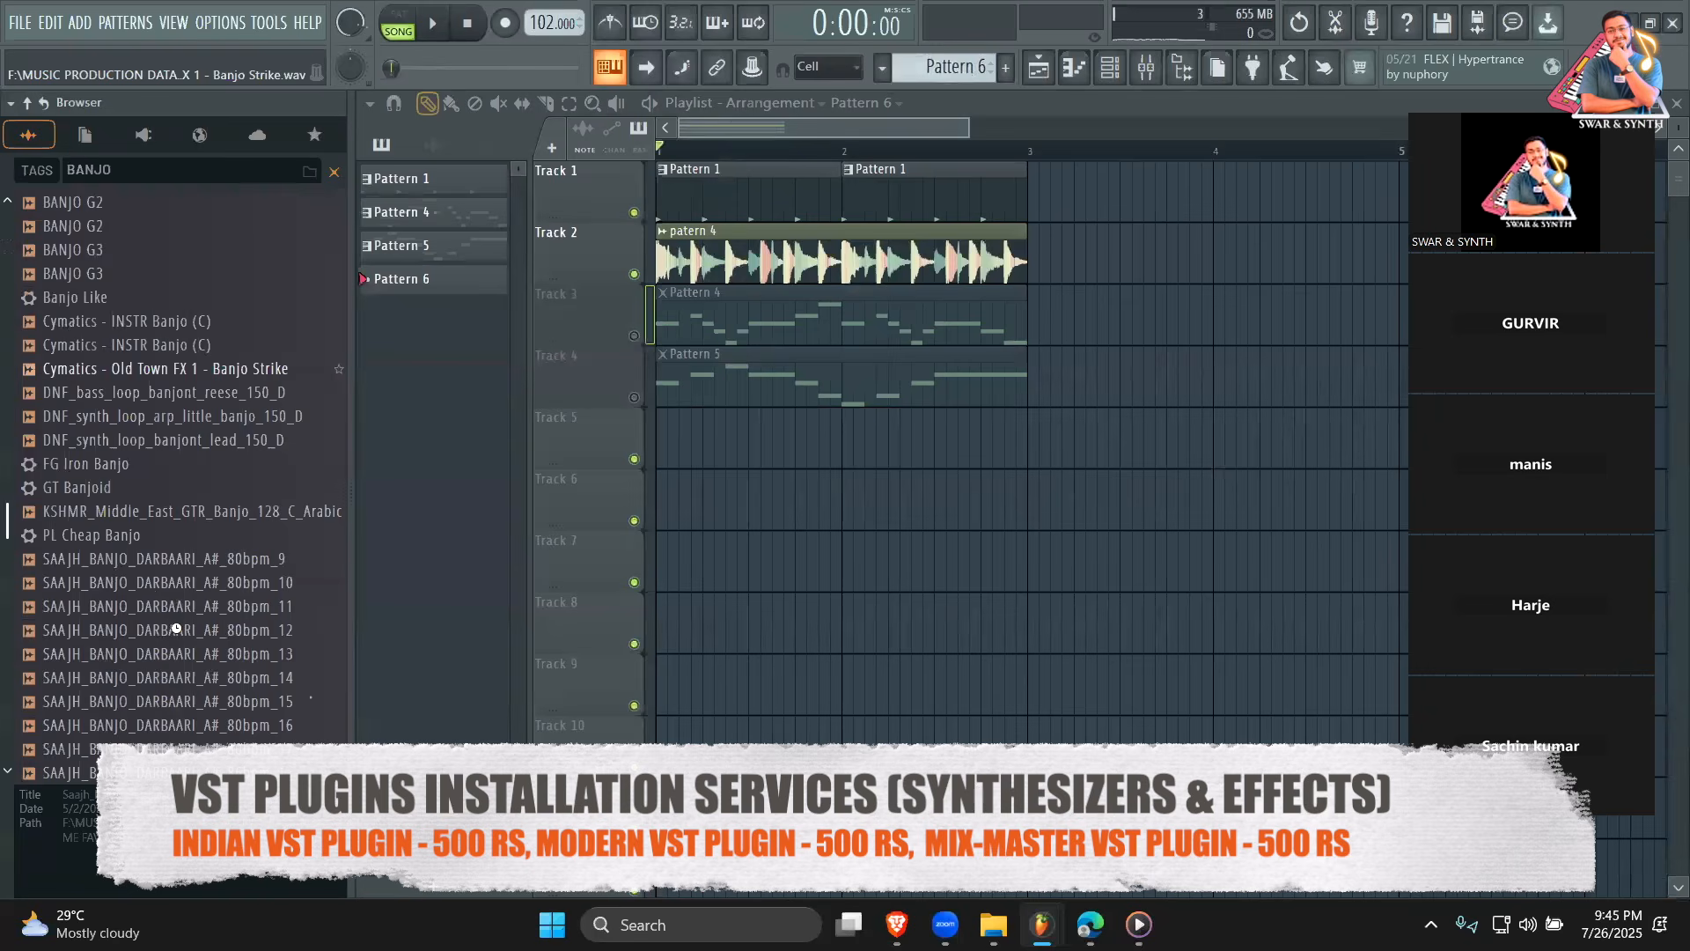
scroll(176, 628, down, 6)
Audition several of the SAAJH_BANJO_DARBAARI_A# loops at 80 and 86 bpm.
click(214, 587)
scroll(201, 442, up, 4)
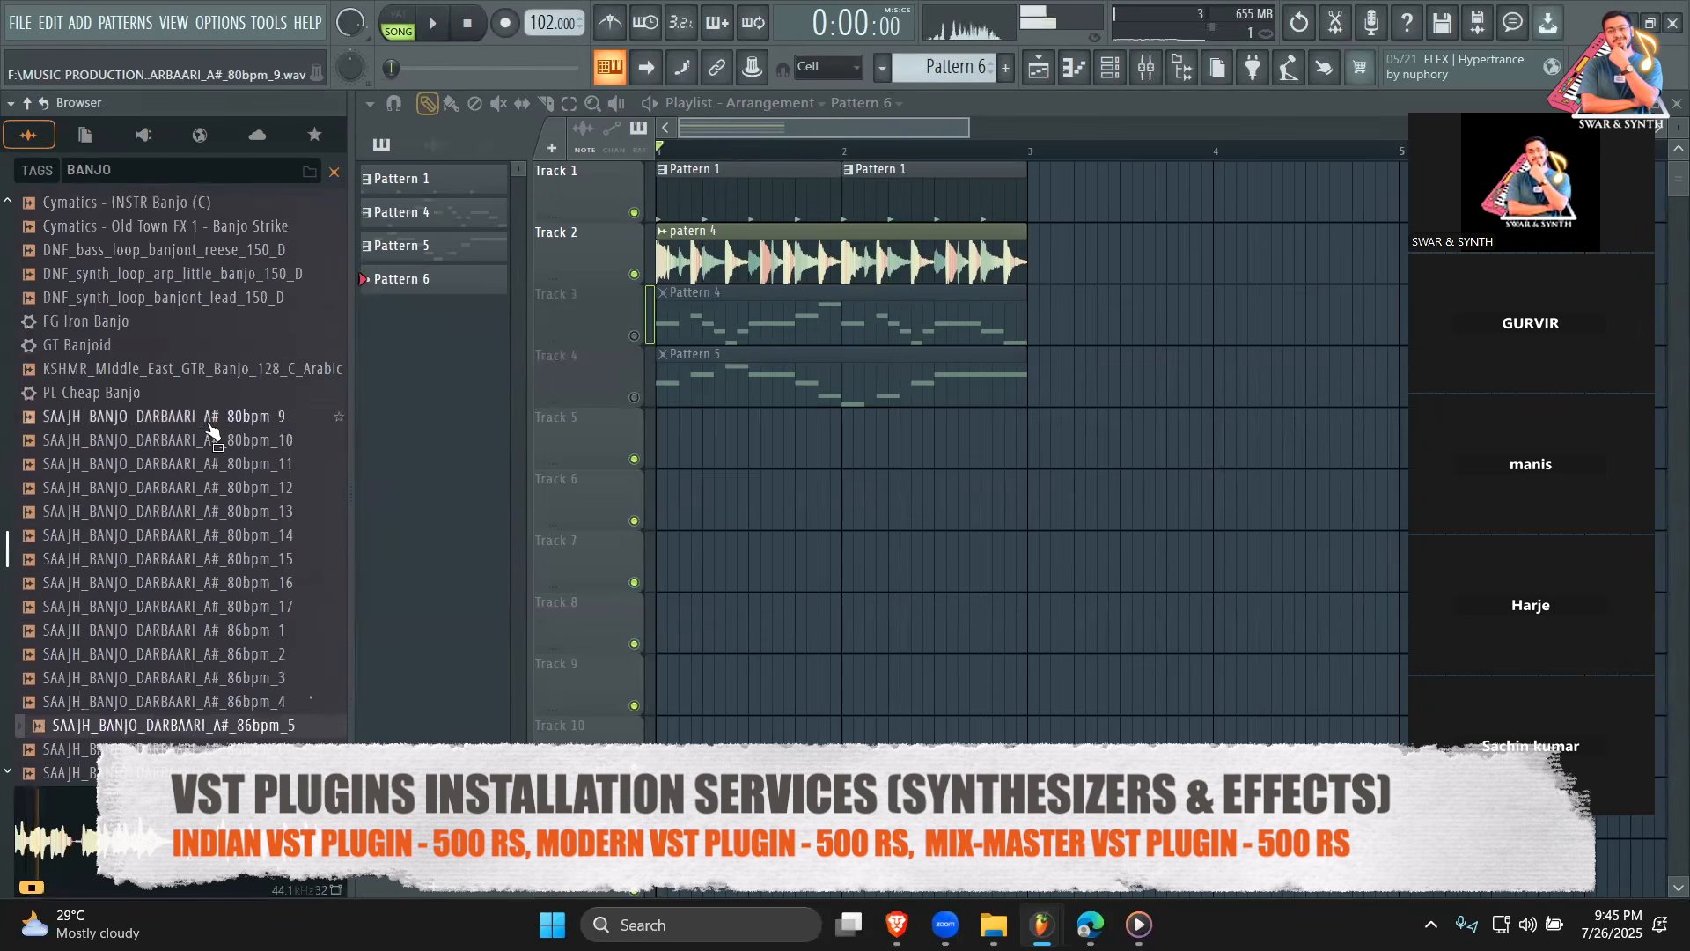
click(208, 419)
click(195, 467)
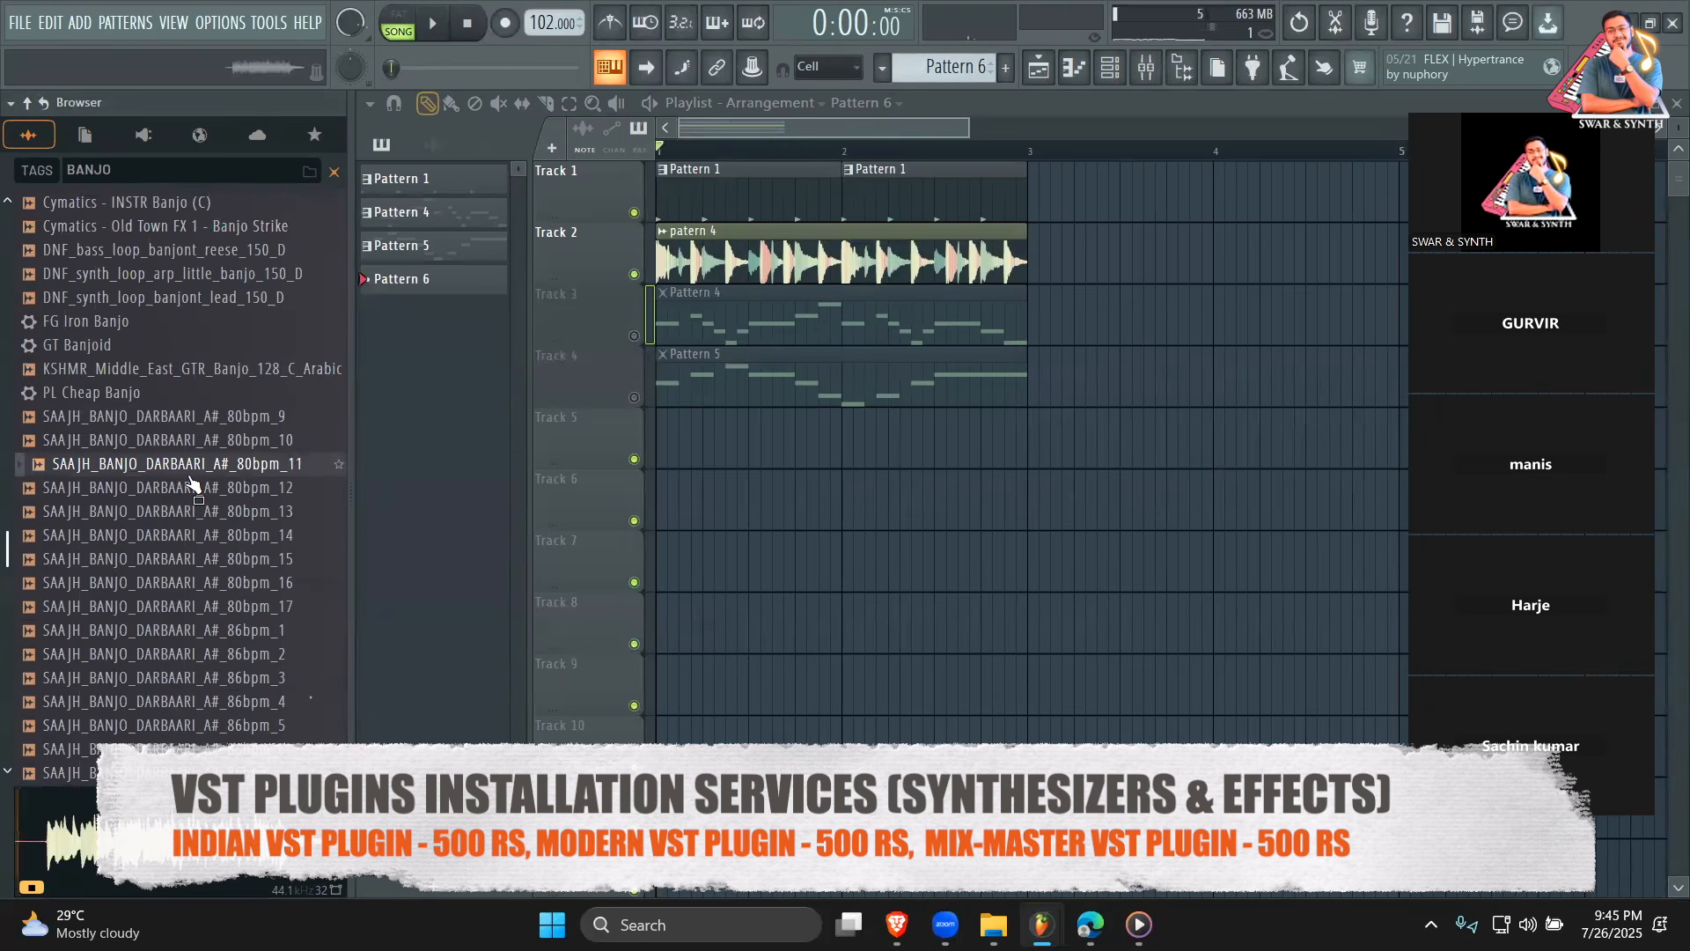
click(176, 537)
click(167, 630)
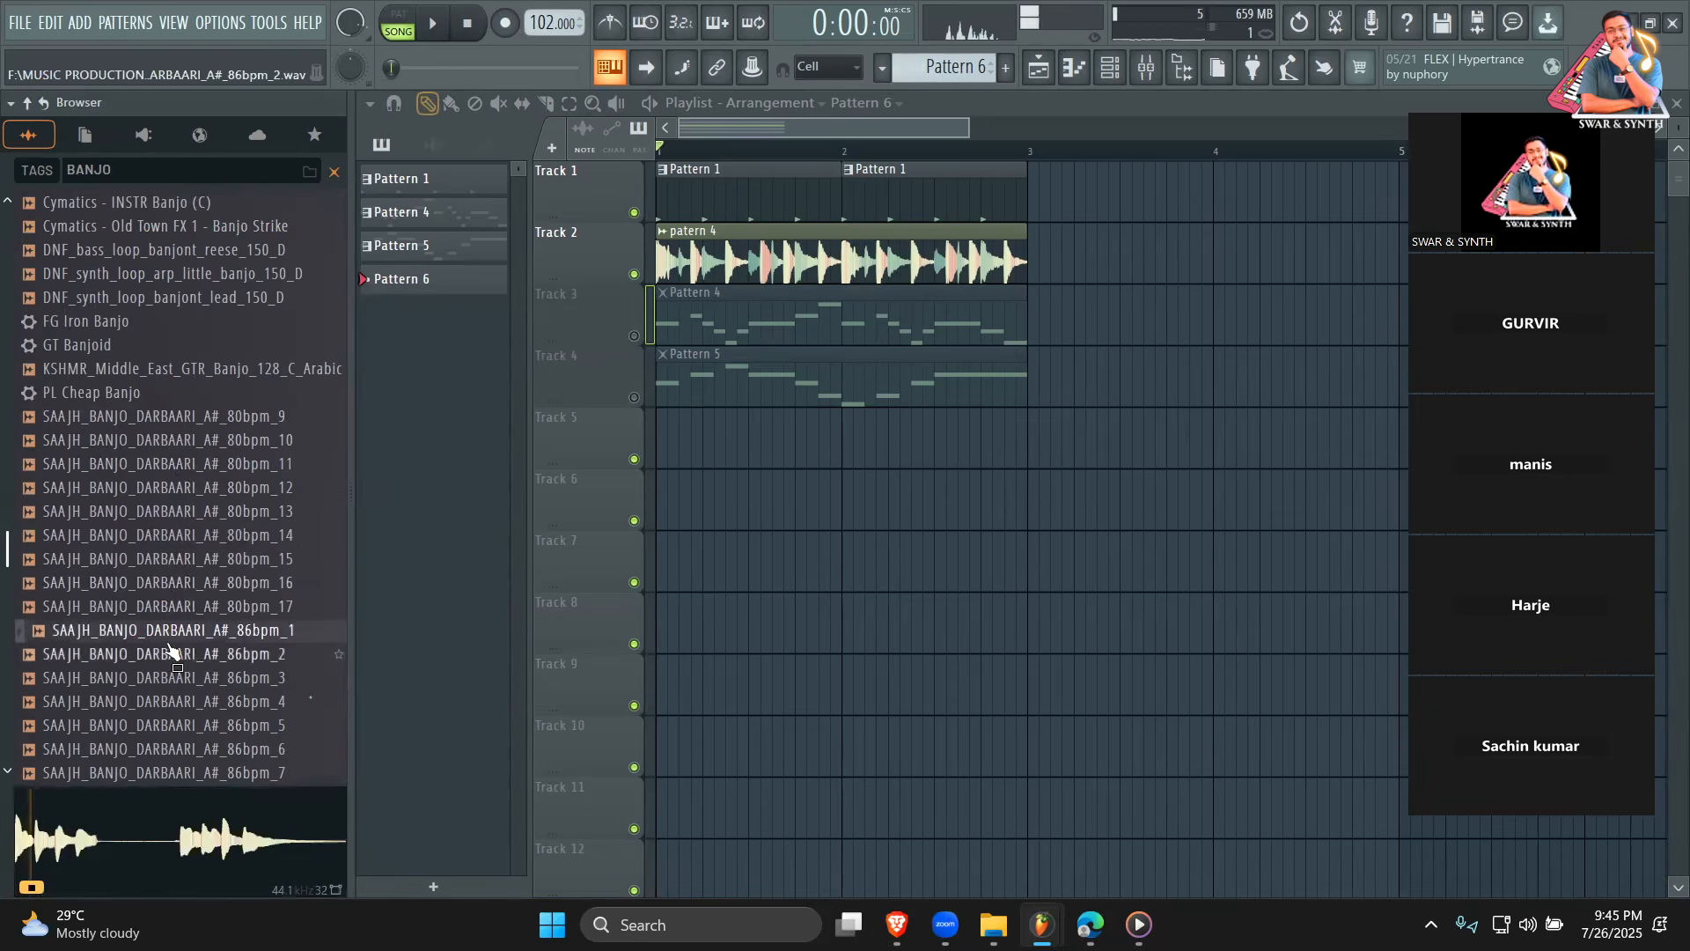
scroll(171, 635, down, 2)
click(191, 558)
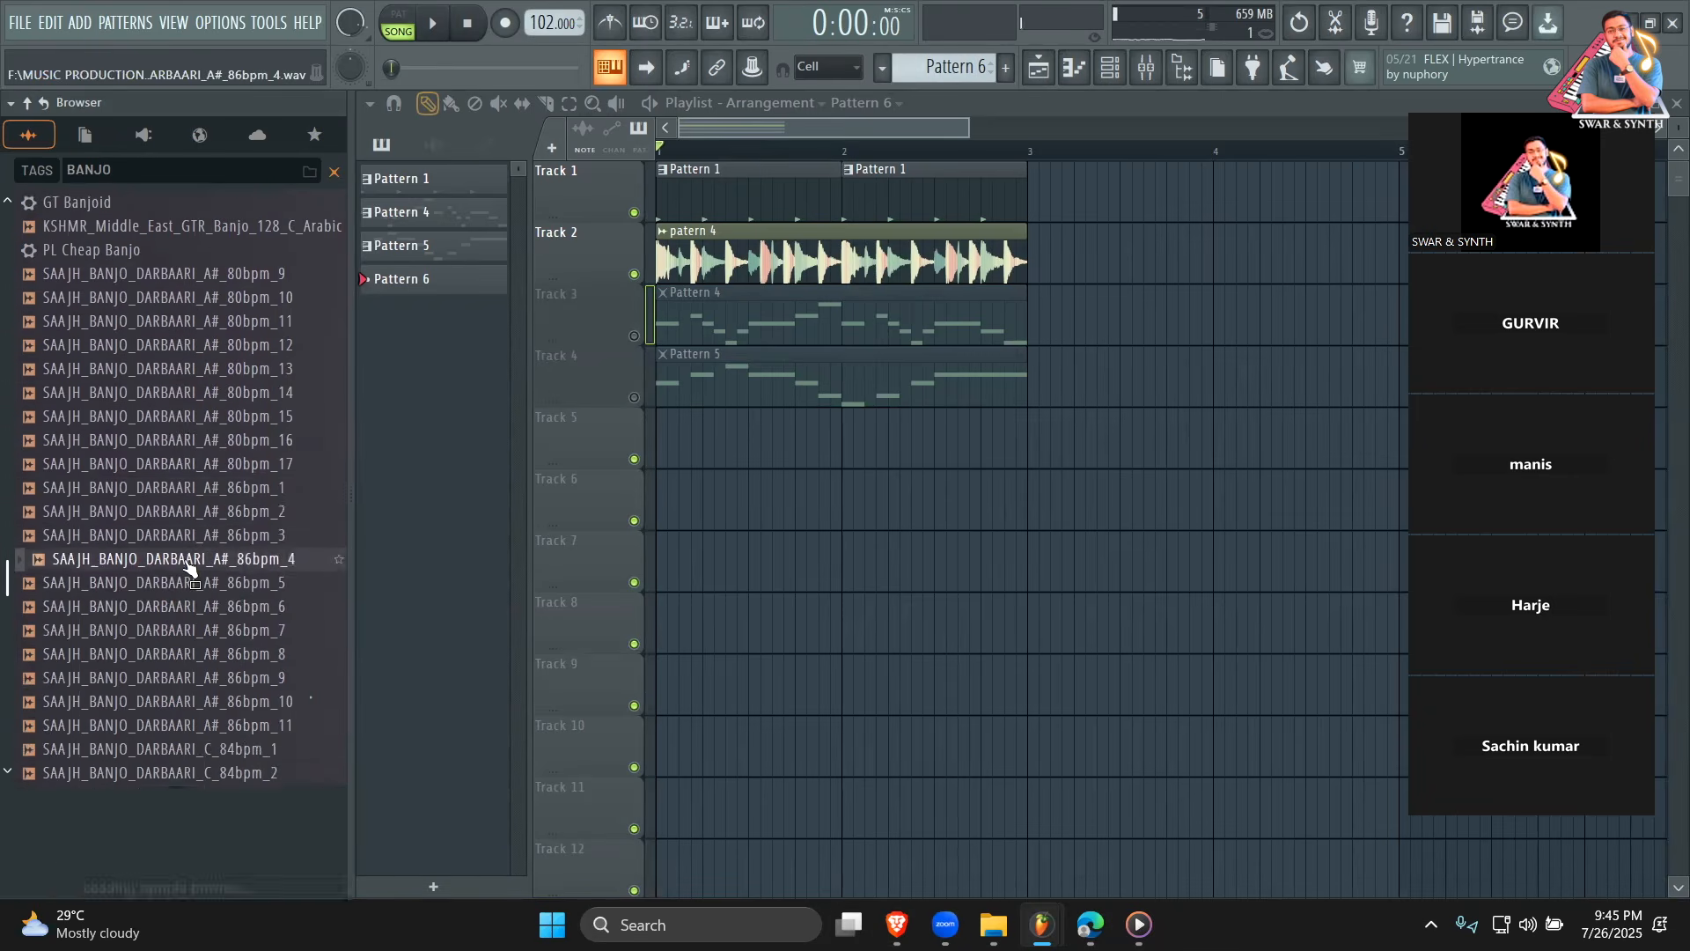
click(187, 653)
scroll(198, 563, down, 2)
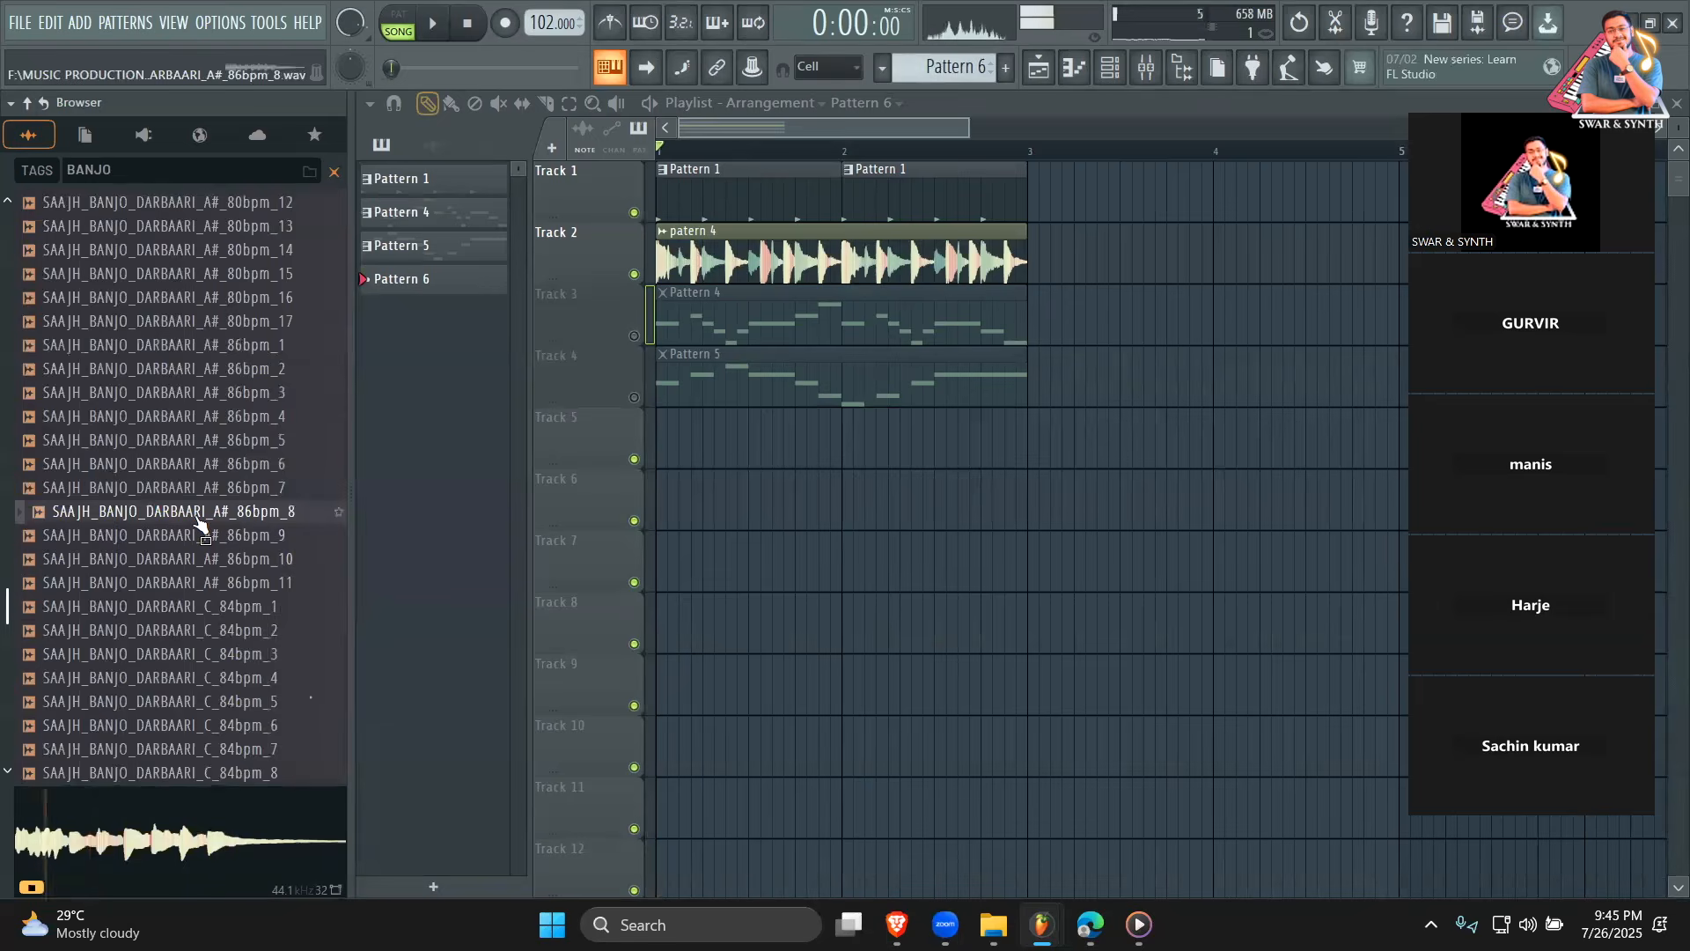
click(181, 560)
Audition several of the SAAJH_BANJO_DARBAARI_C loops, including the 84 and 87 bpm ones, and go back to the A# loops.
click(189, 653)
scroll(189, 633, down, 4)
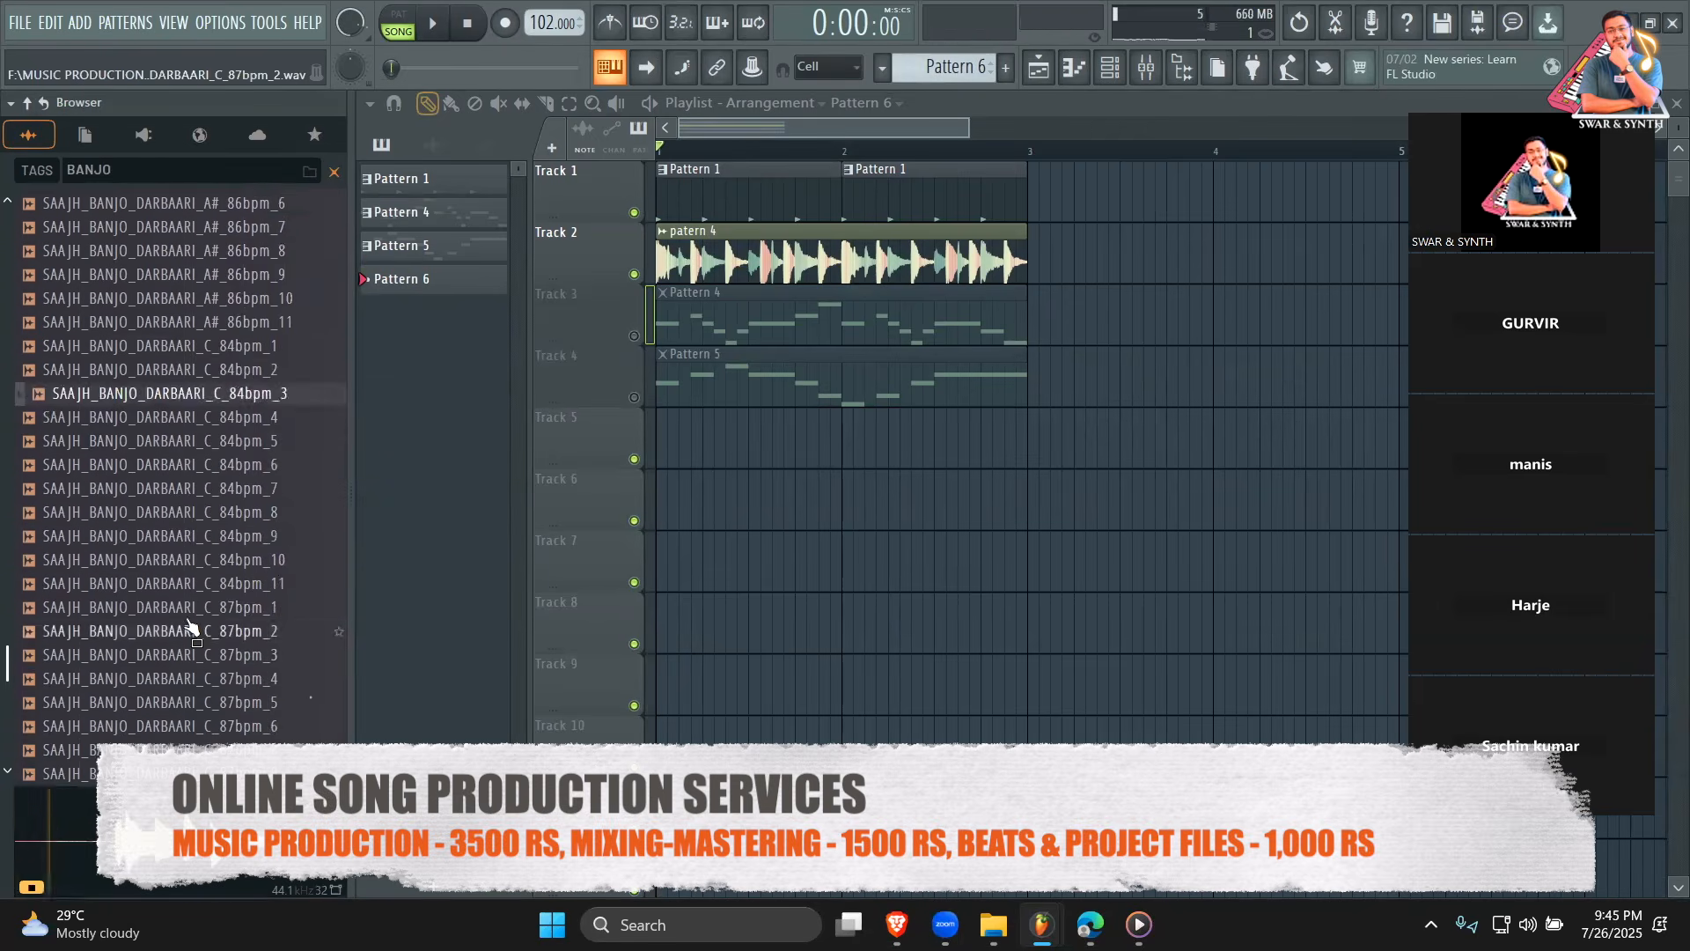
click(189, 630)
scroll(198, 635, down, 1)
click(190, 676)
scroll(189, 676, down, 2)
click(186, 637)
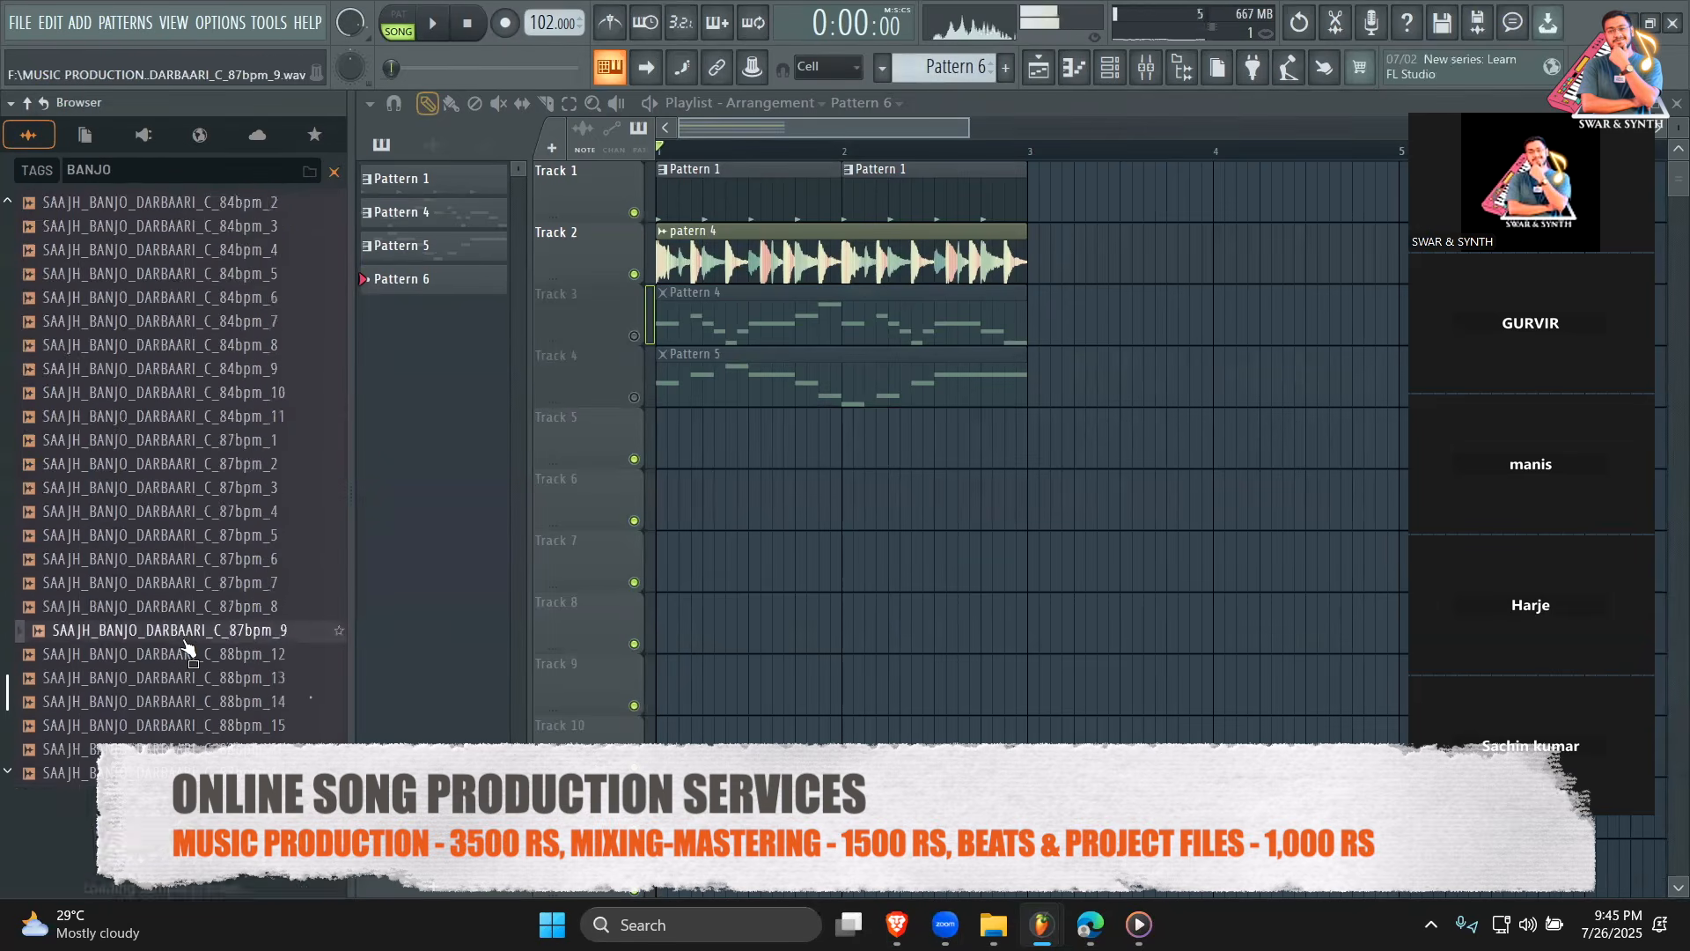
scroll(183, 634, down, 3)
click(183, 550)
scroll(186, 544, up, 10)
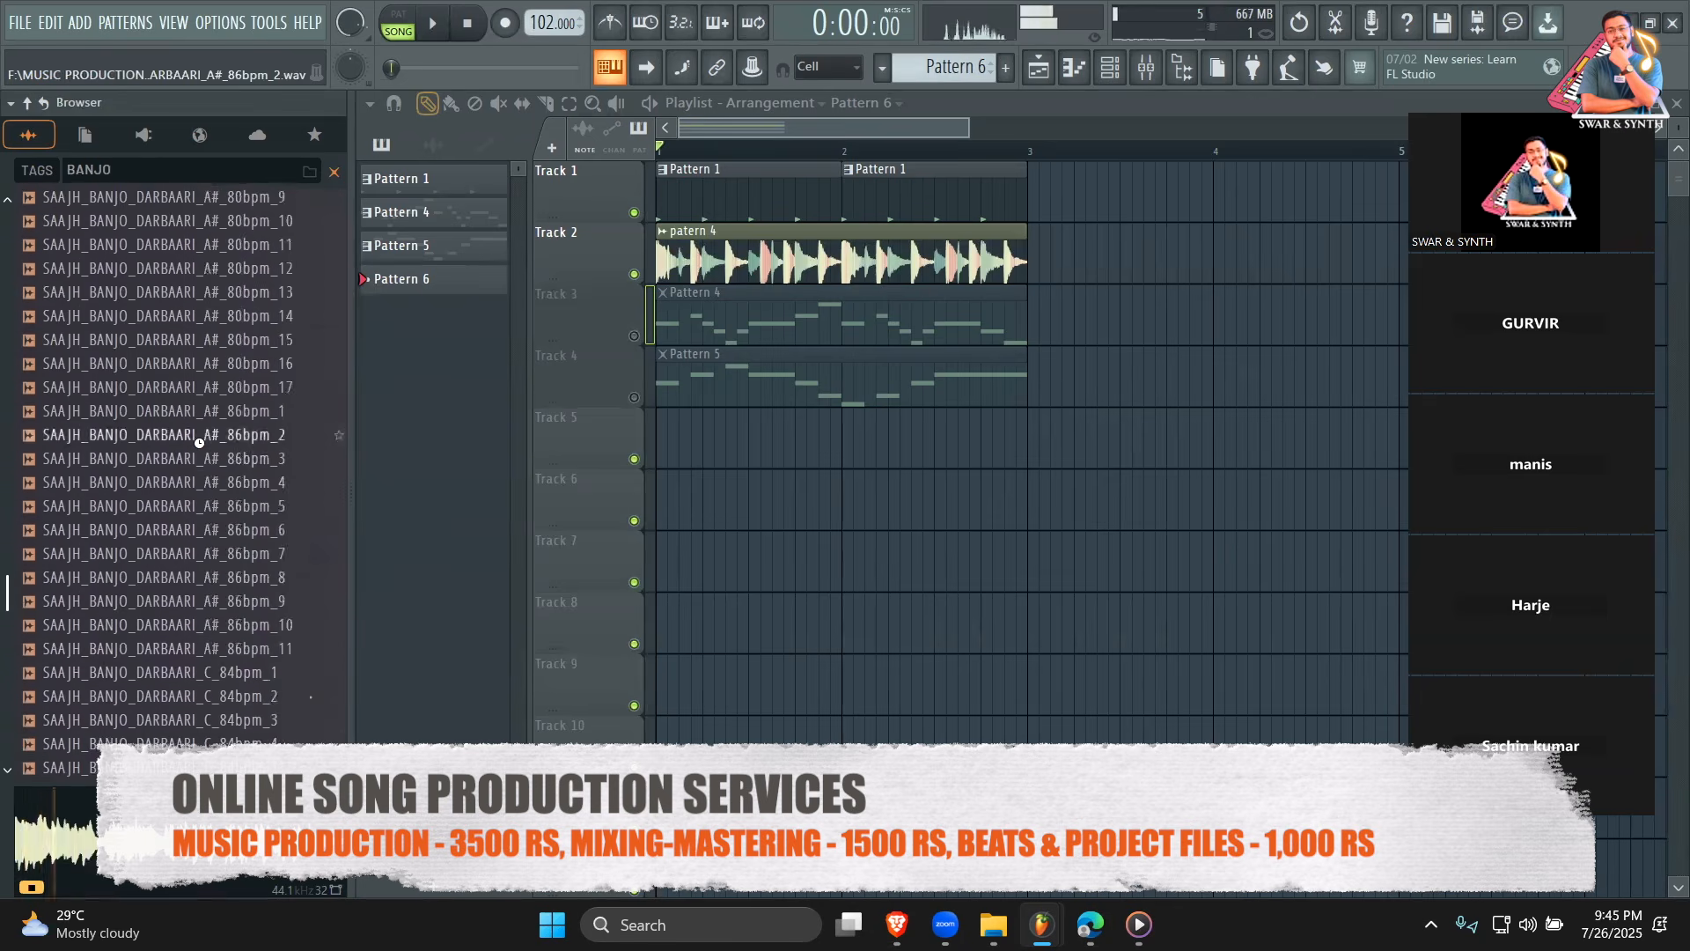
Audition the SAAJH_BANJO_DARBAARI_A# loops at 80 bpm, including numbers 13, 12, 10 and 9.
click(199, 439)
scroll(204, 466, up, 4)
click(190, 581)
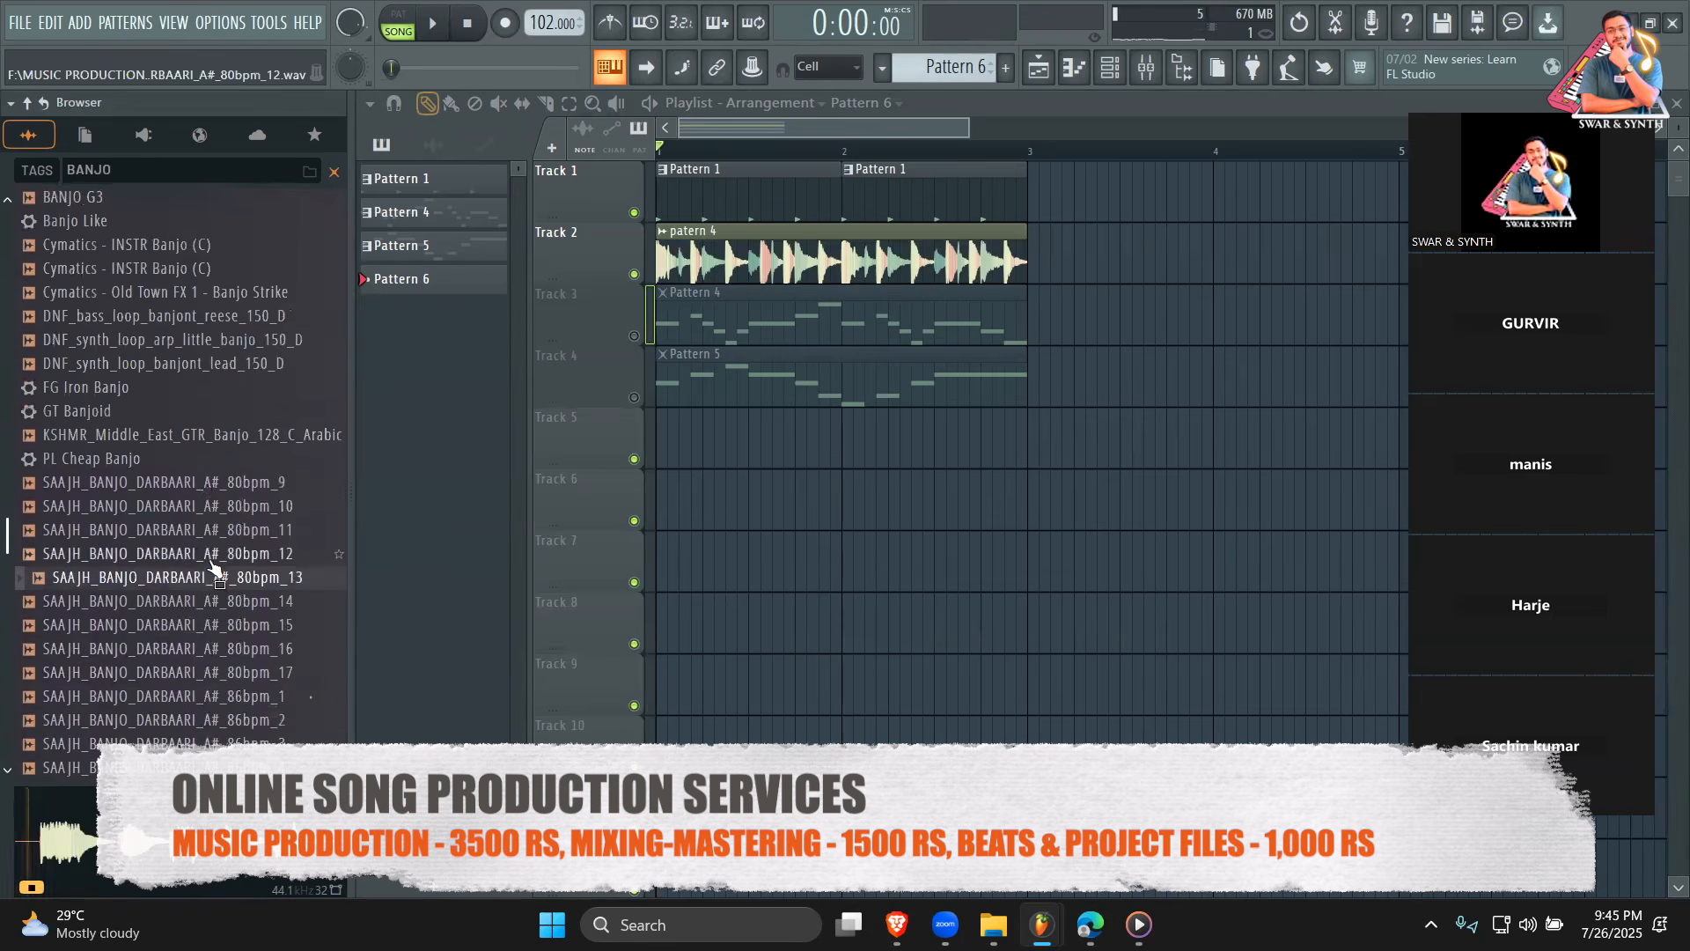
click(214, 554)
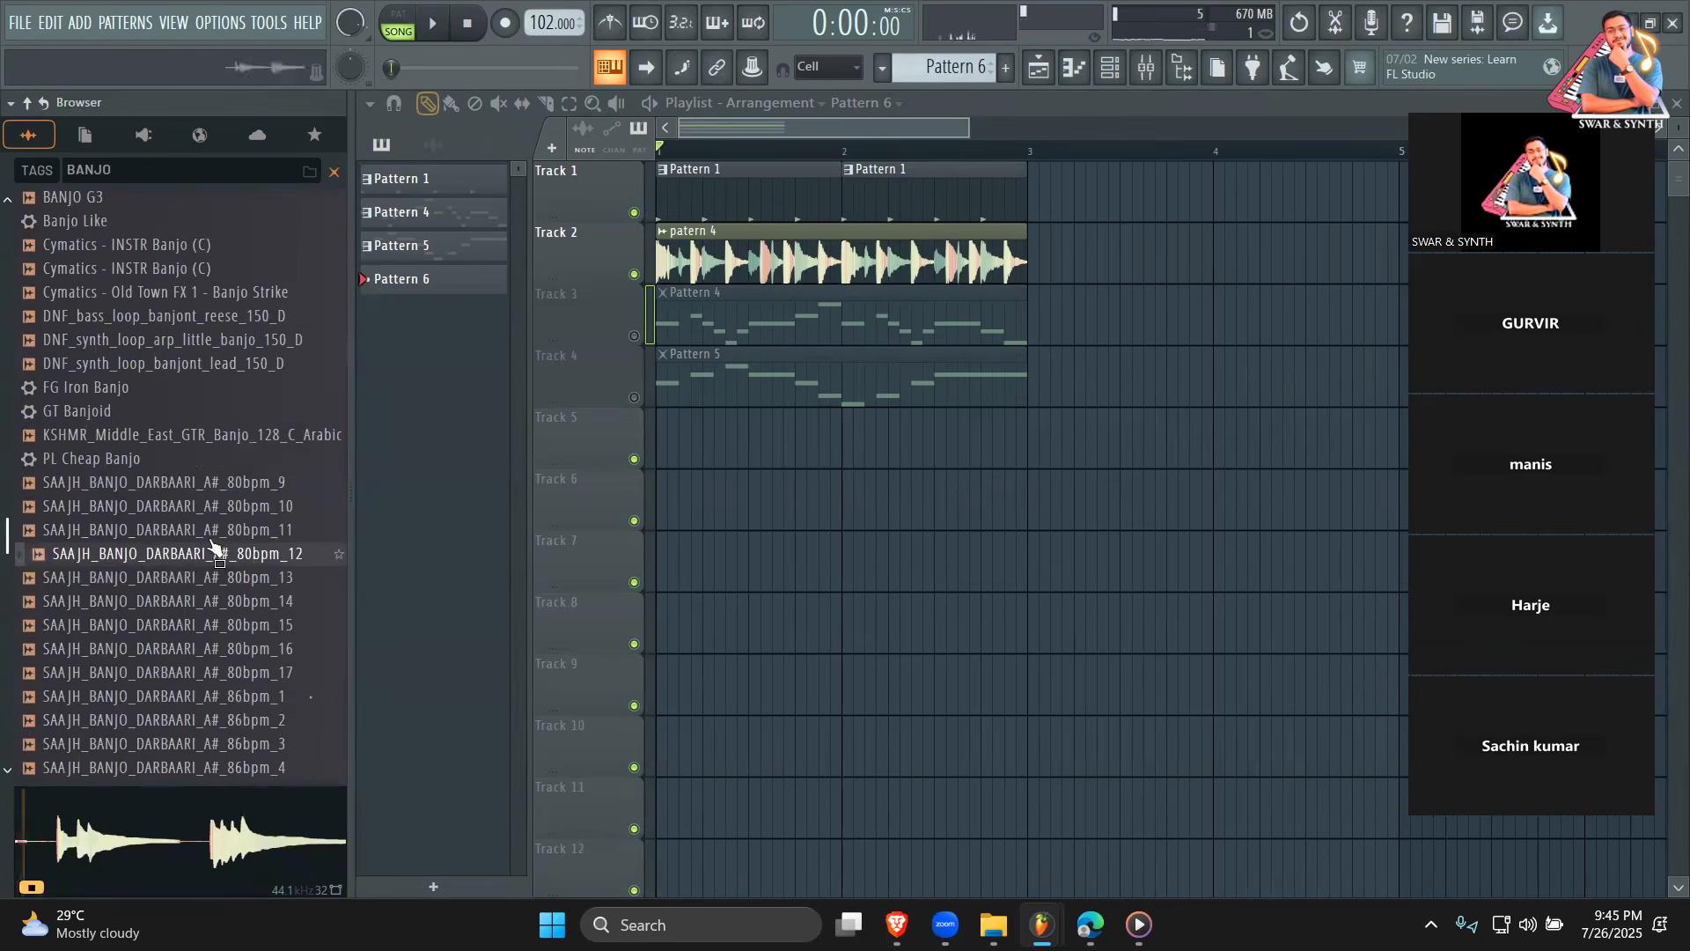
click(209, 507)
click(213, 484)
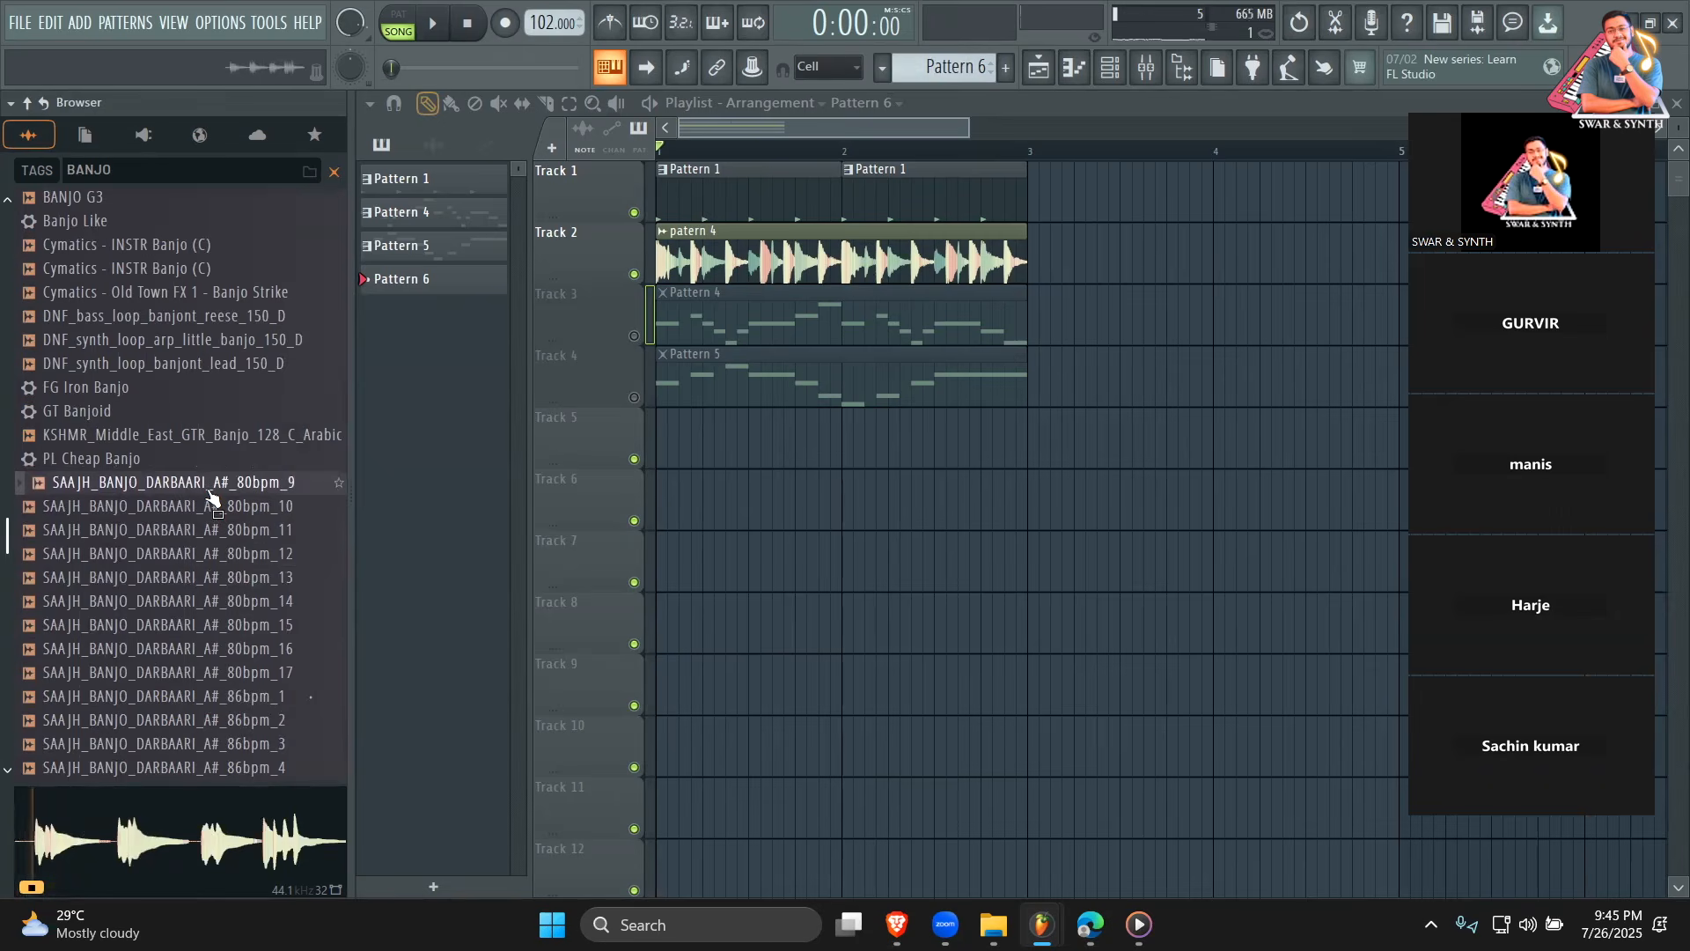
Place SAAJH_BANJO_DARBAARI_A#_80bpm_9 at the start of Track 5 and fit it to the project tempo.
drag(211, 497, 662, 425)
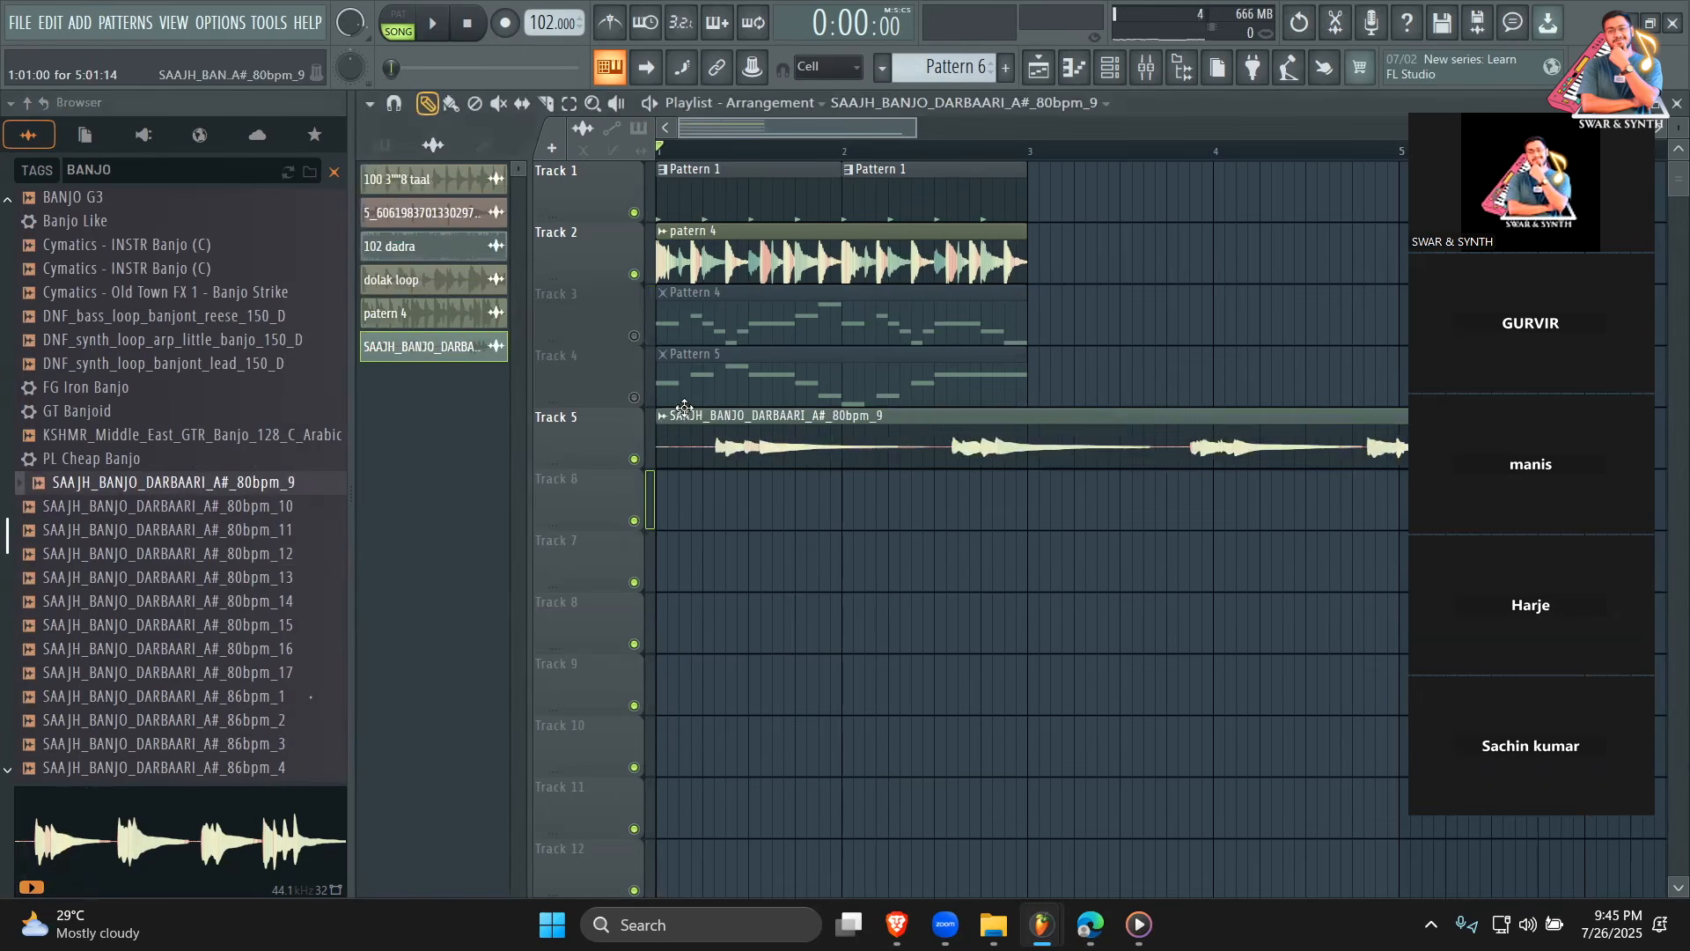
click(662, 416)
click(854, 551)
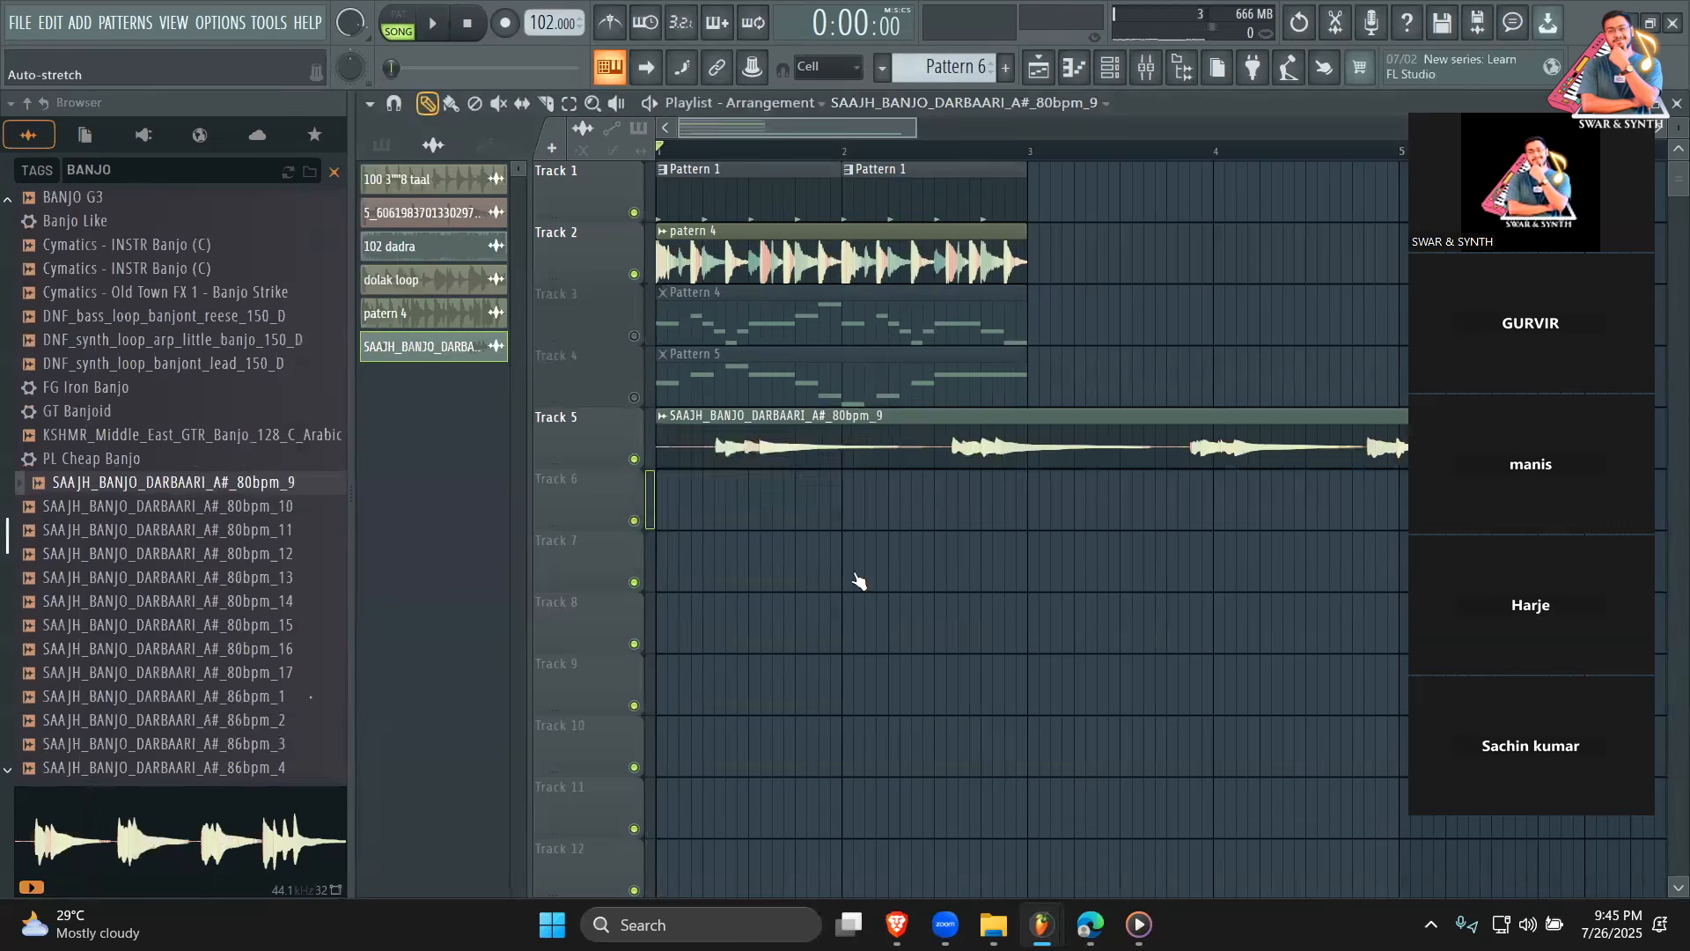
click(861, 548)
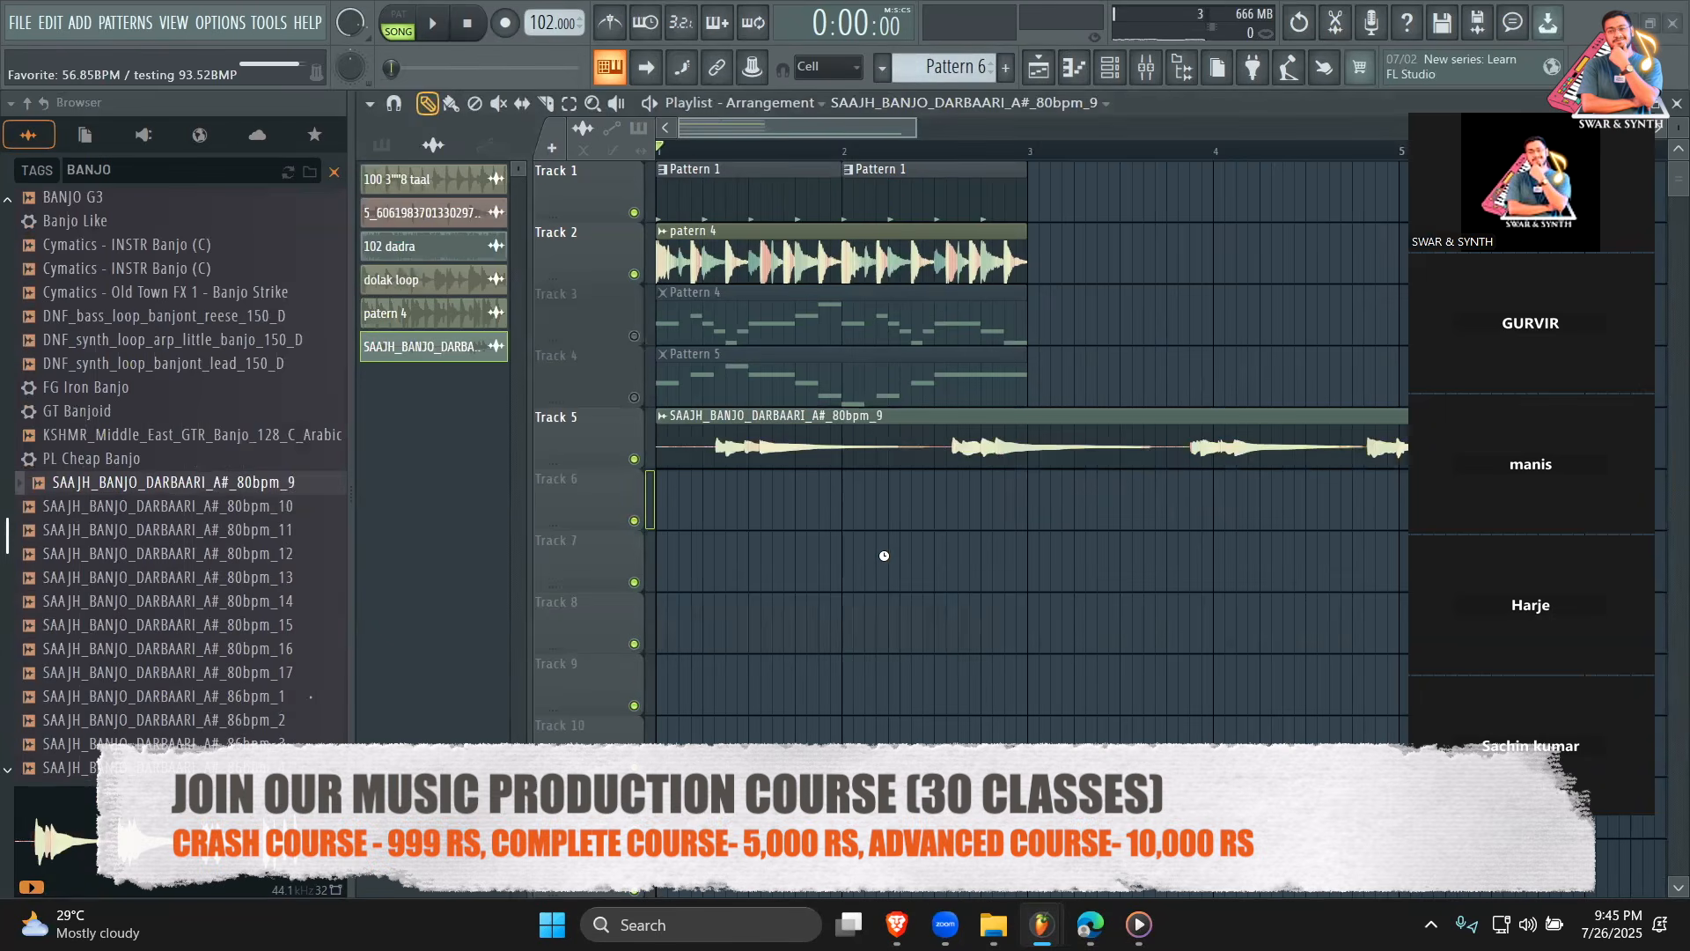
Stretch the banjo clip on Track 5 to exactly four bars while playing the song.
key(space)
drag(915, 134, 1168, 130)
key(space)
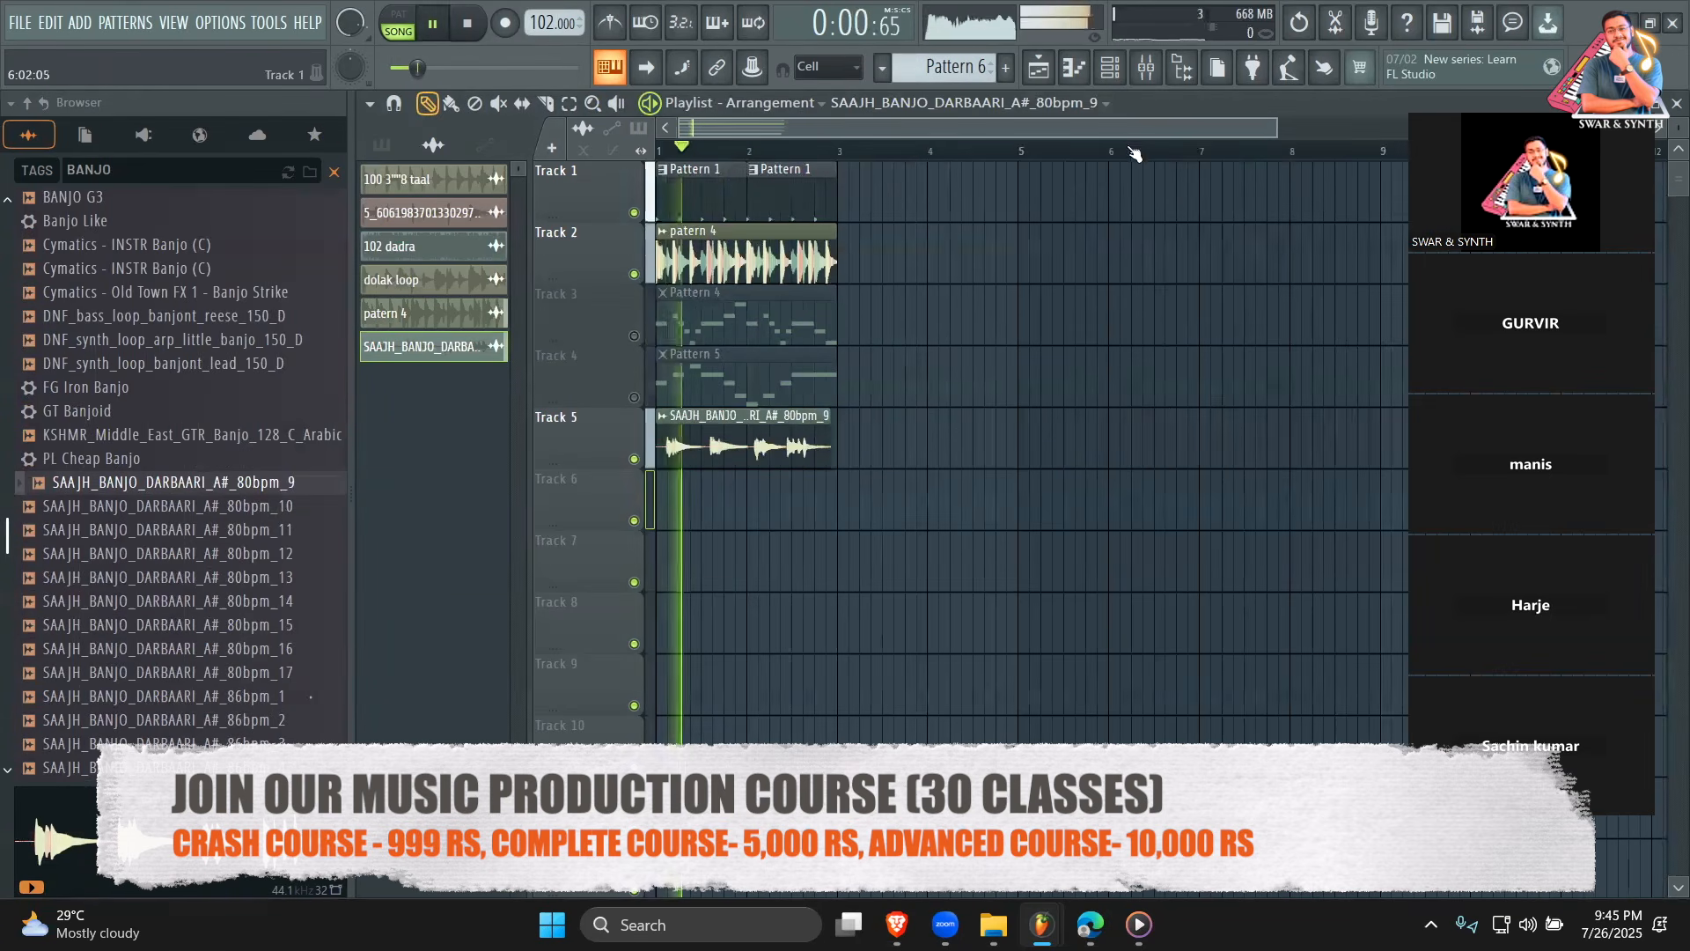
drag(1276, 130, 1047, 131)
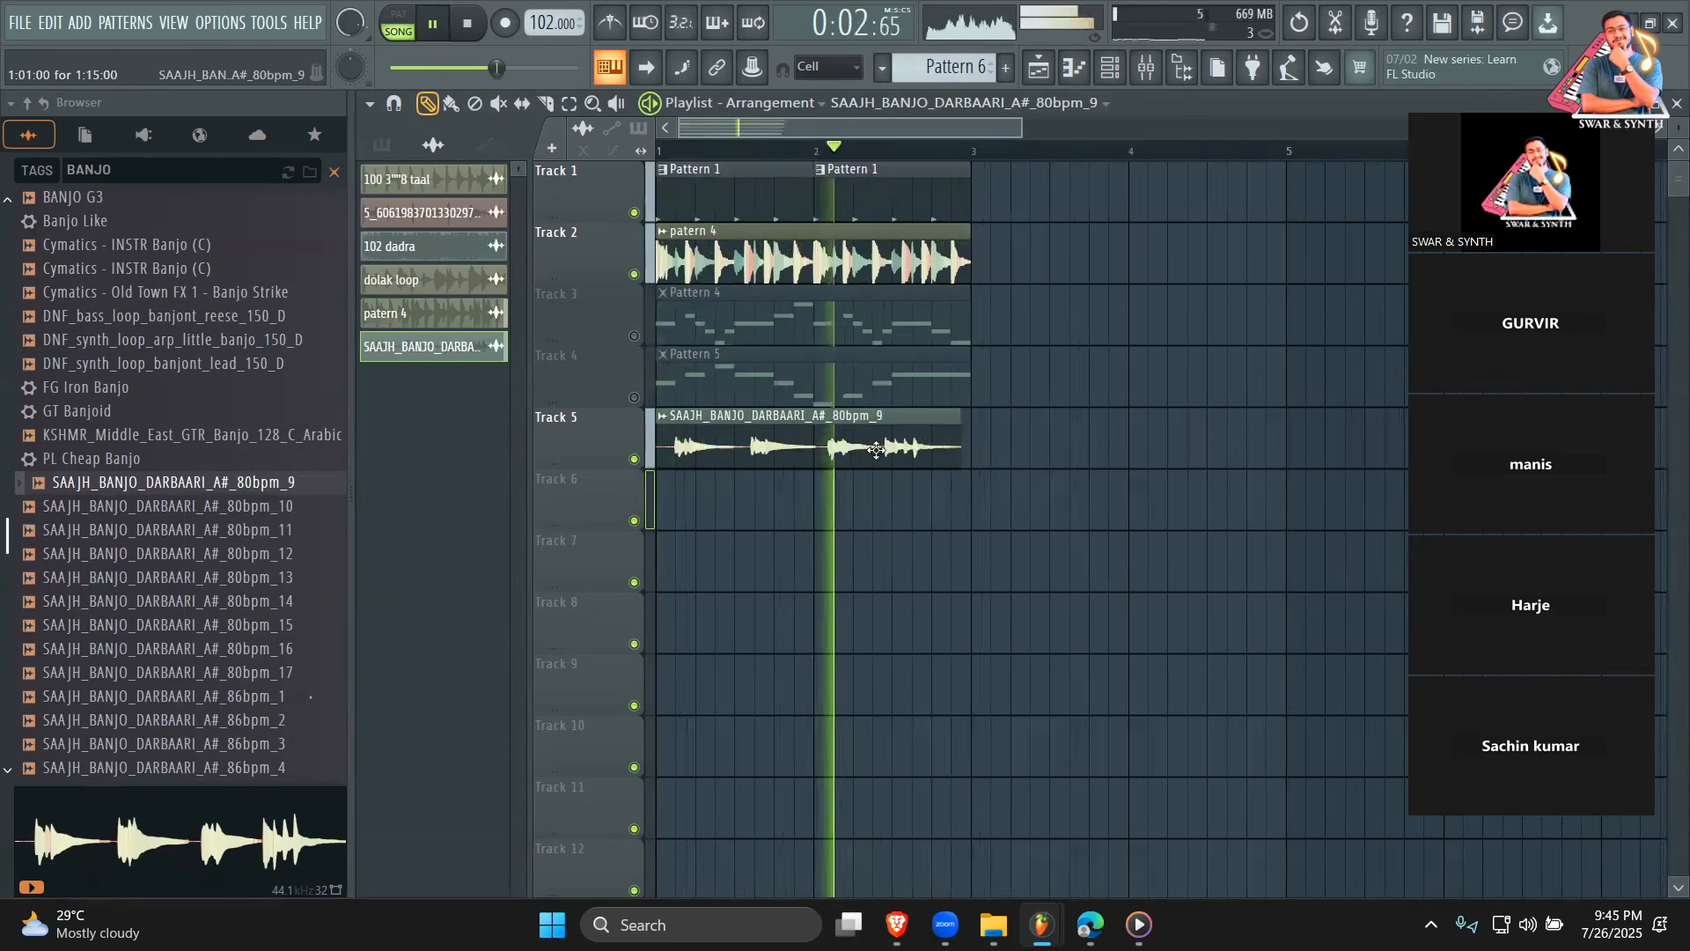
drag(970, 438, 1268, 436)
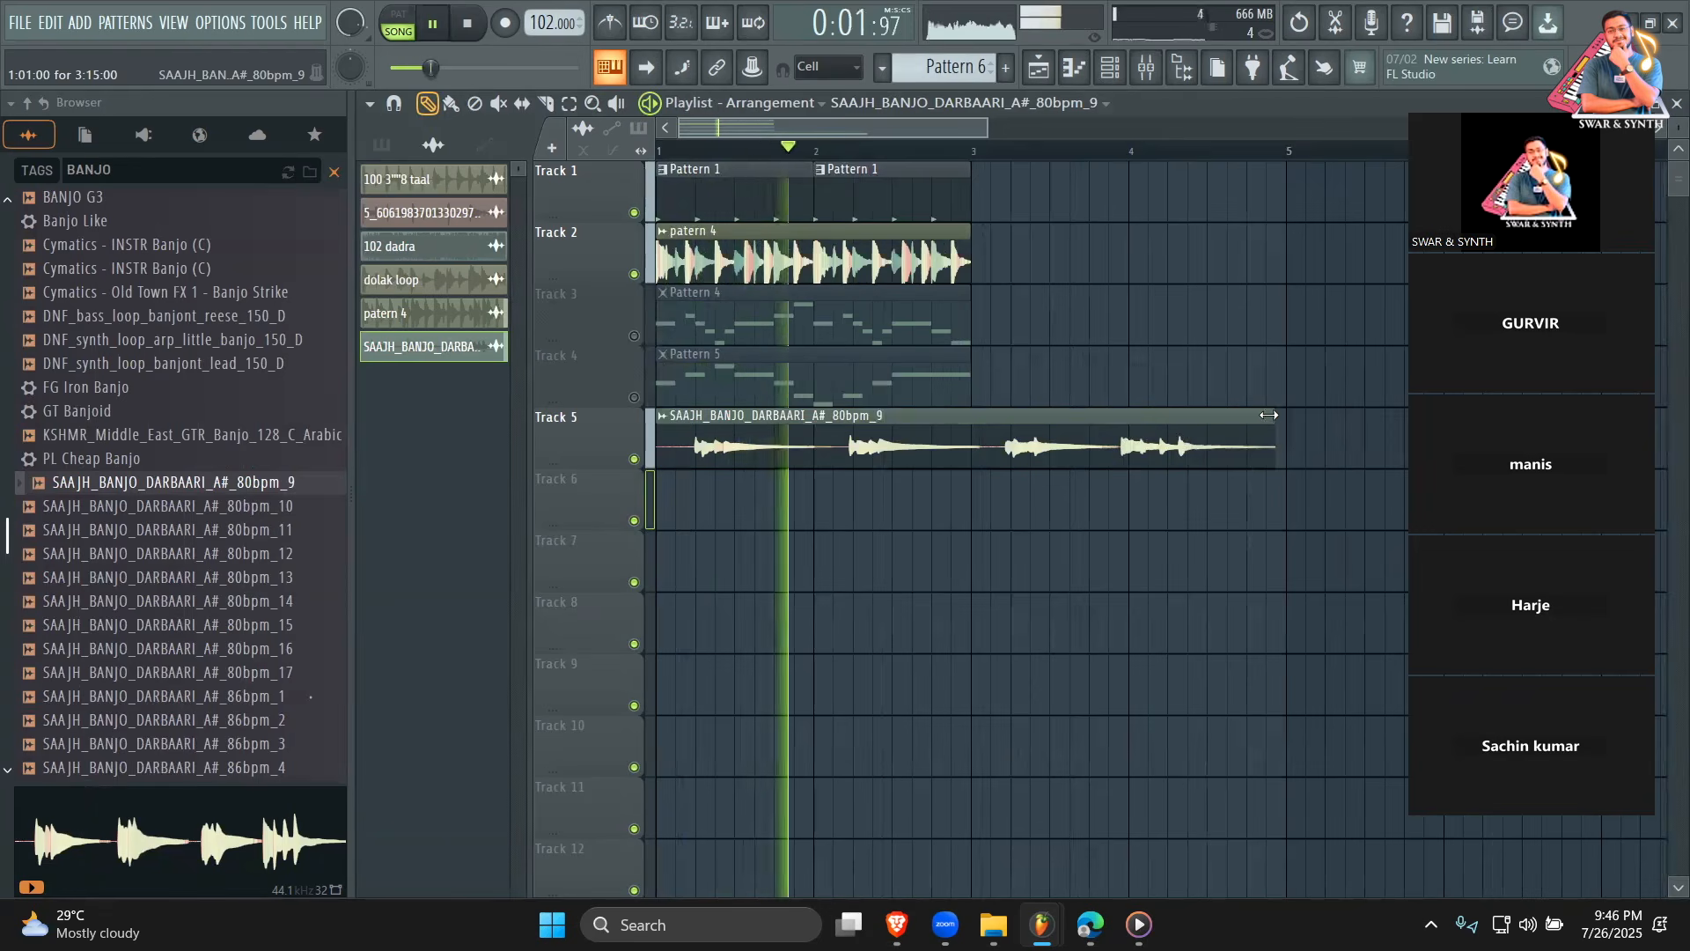
drag(1275, 425, 1281, 424)
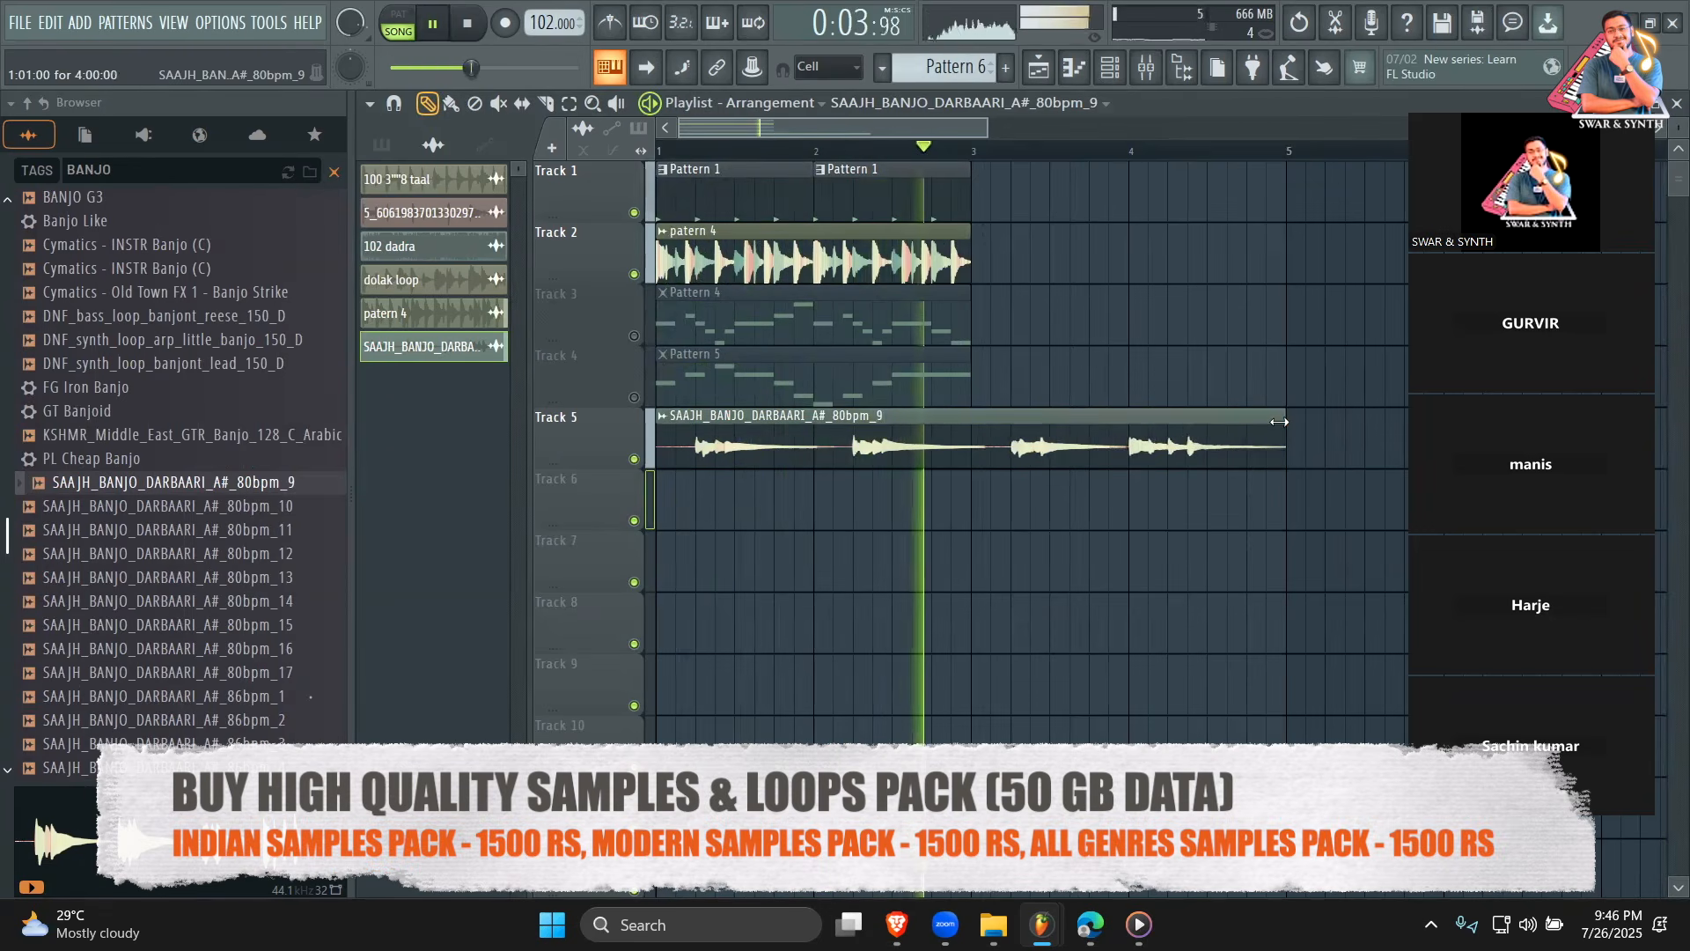
Copy the patern 4 clip on Track 2 and the Pattern 1 clips on Track 1 to fill bars 3 and 4.
click(938, 262)
drag(996, 264, 973, 262)
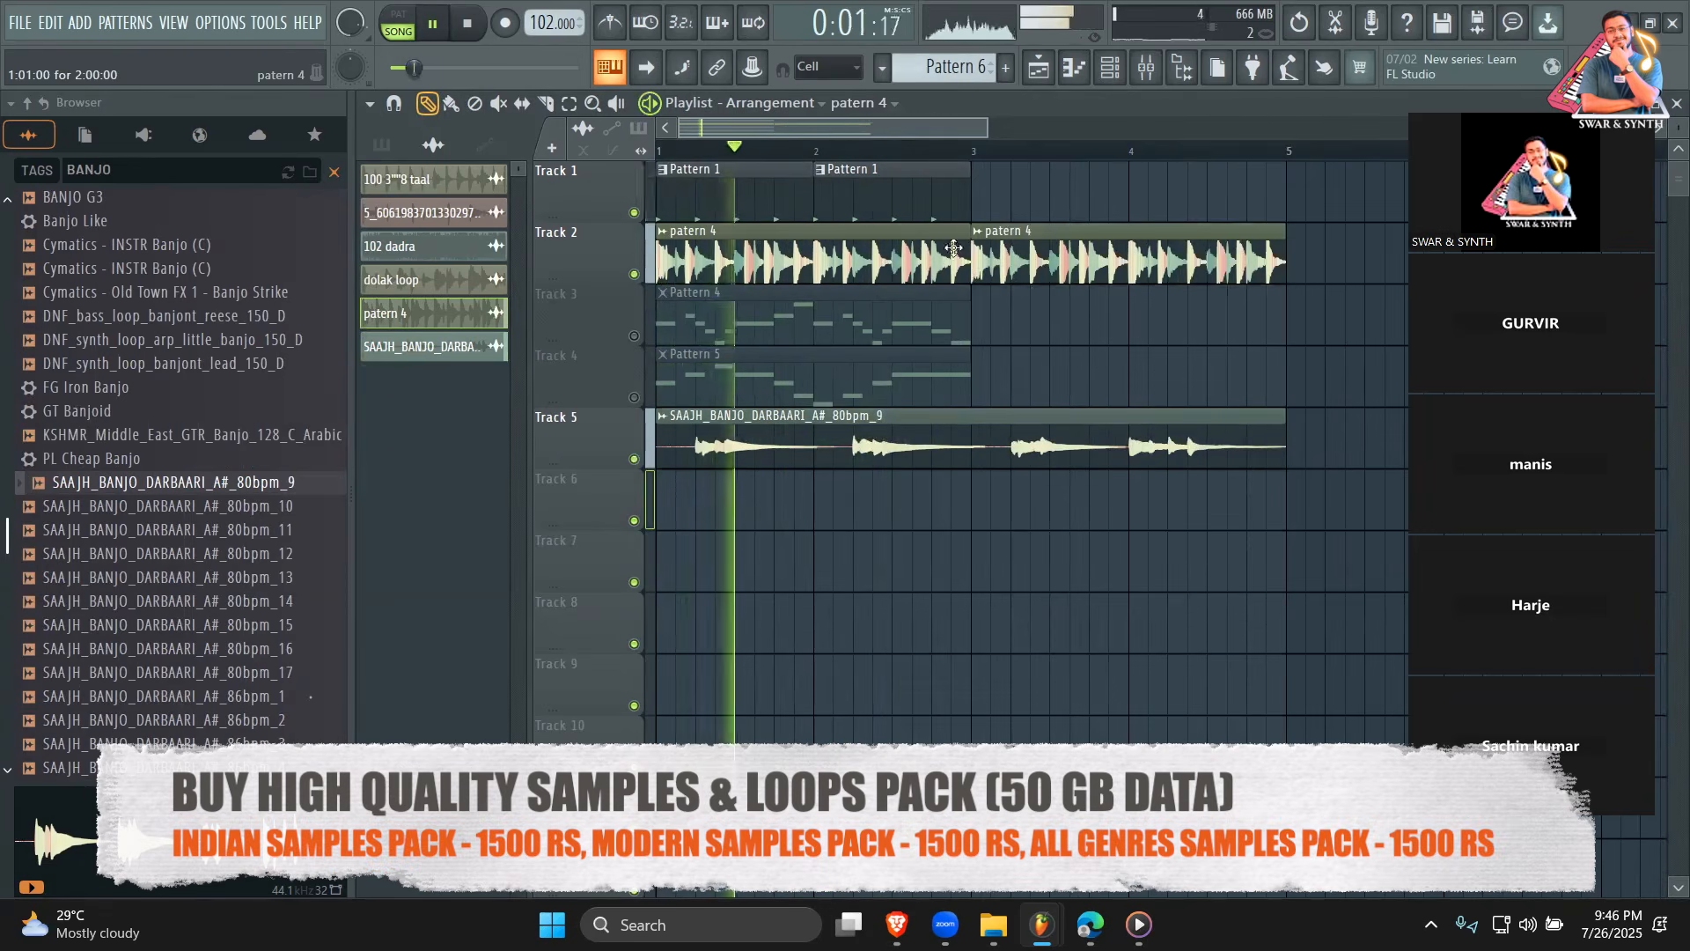
click(938, 201)
drag(1009, 203, 973, 203)
click(1137, 204)
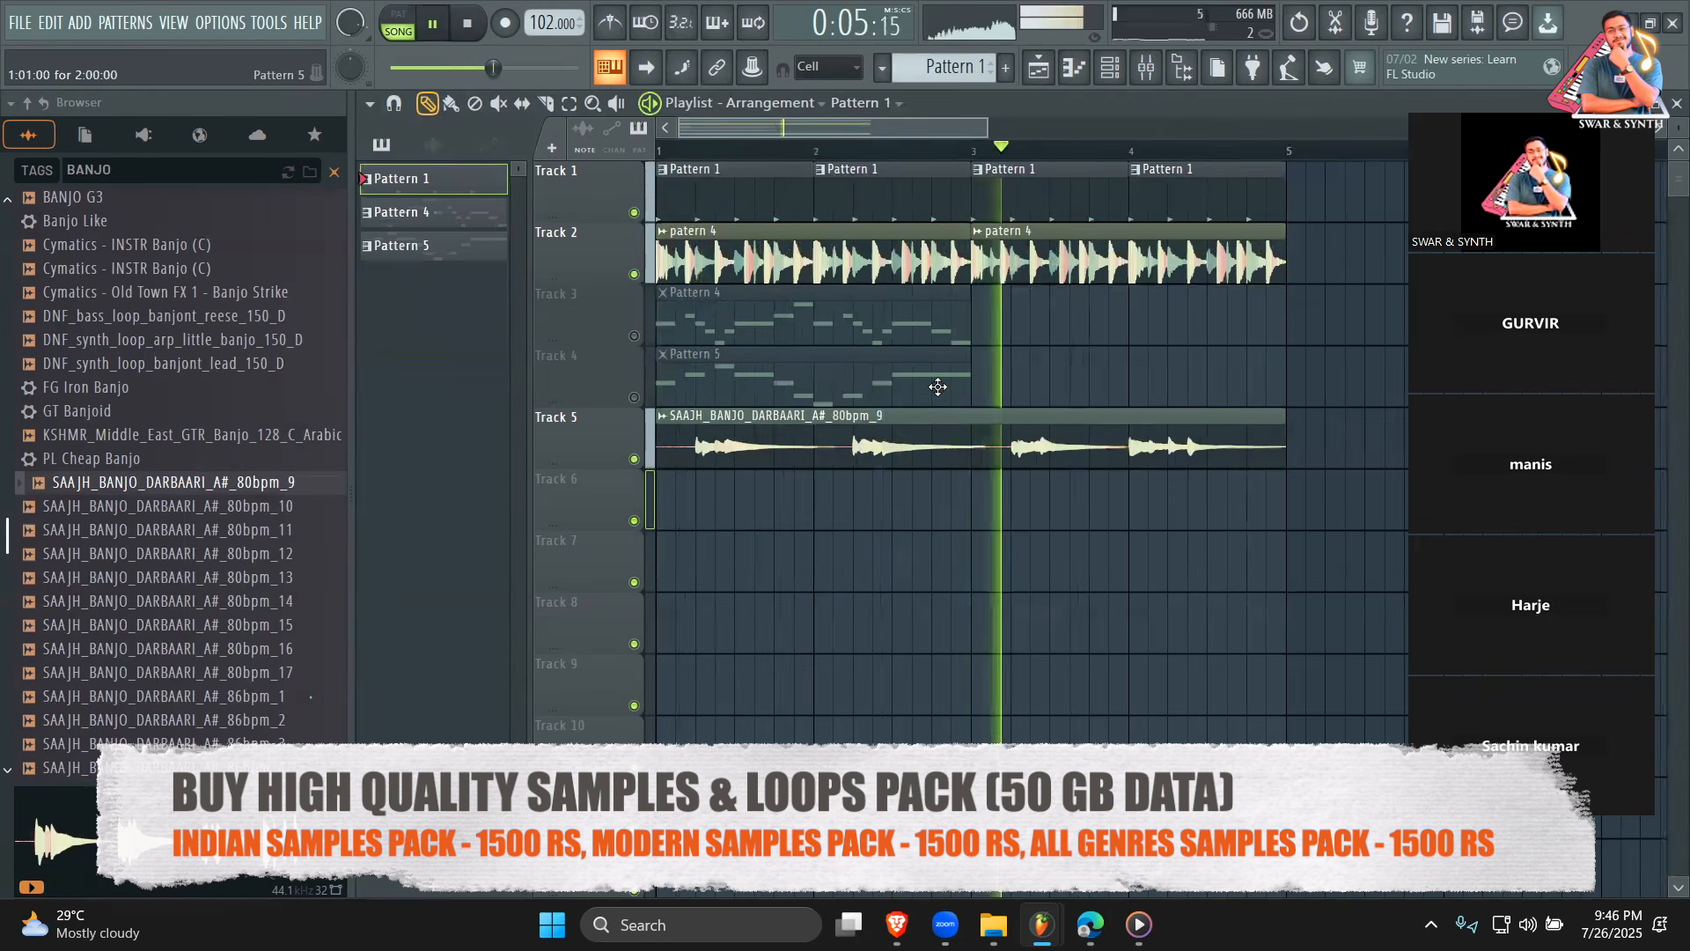
Open the Track 5 banjo clip's channel settings to check its volume, close them and stop playback.
double_click(853, 451)
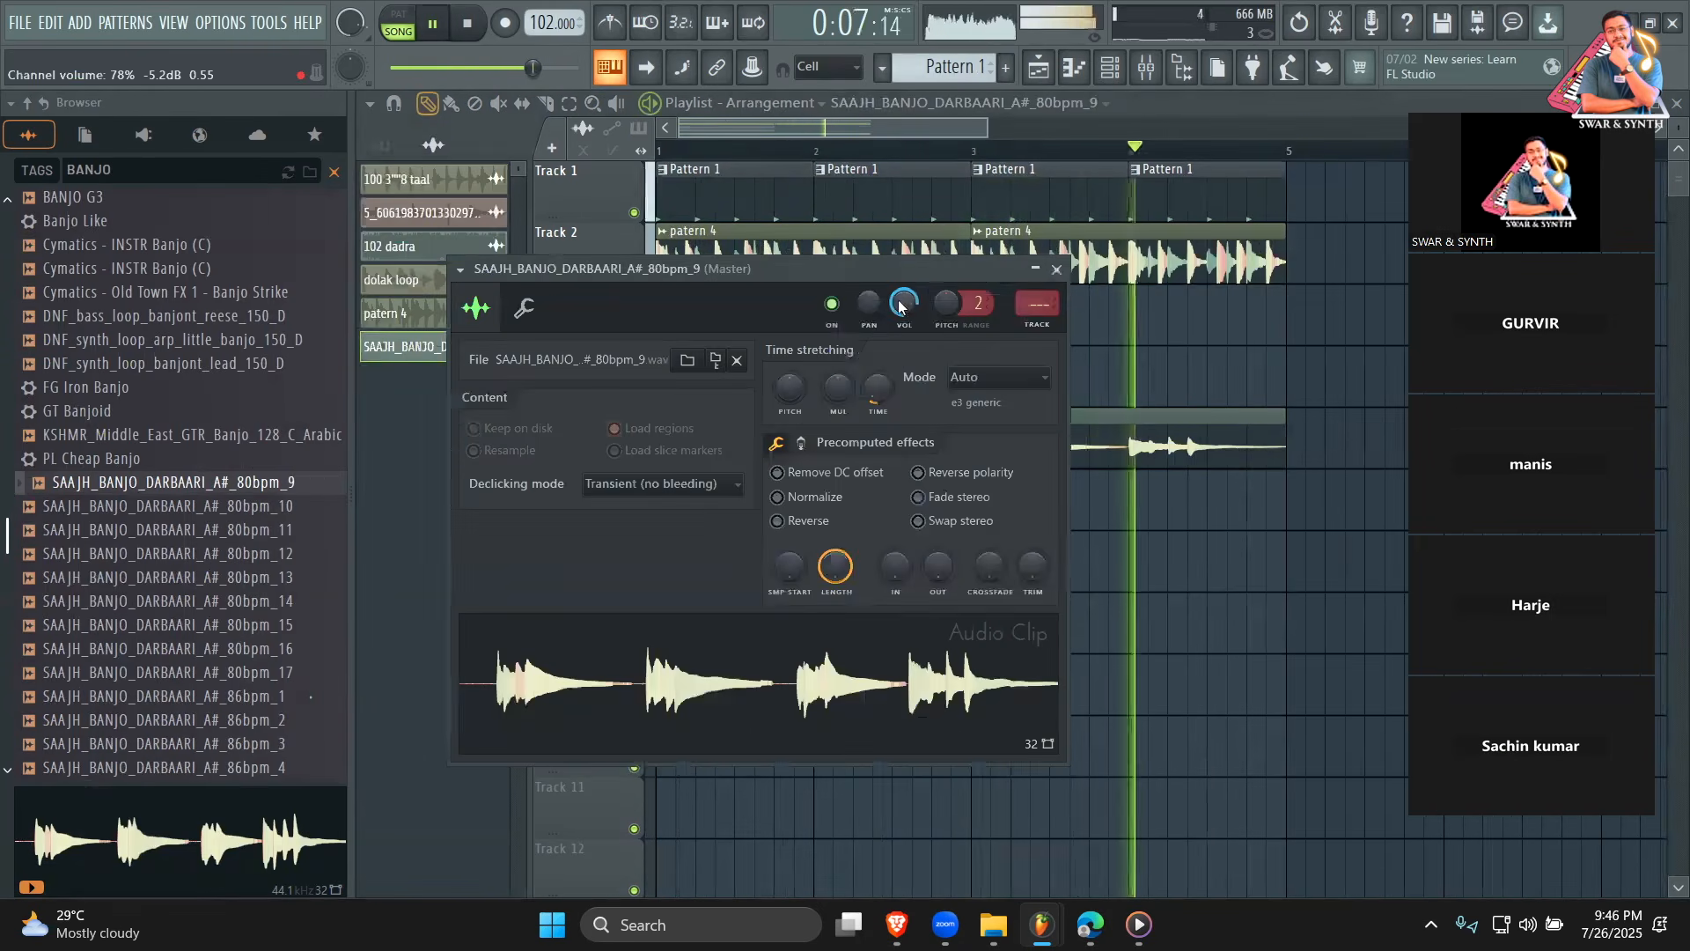
key(Escape)
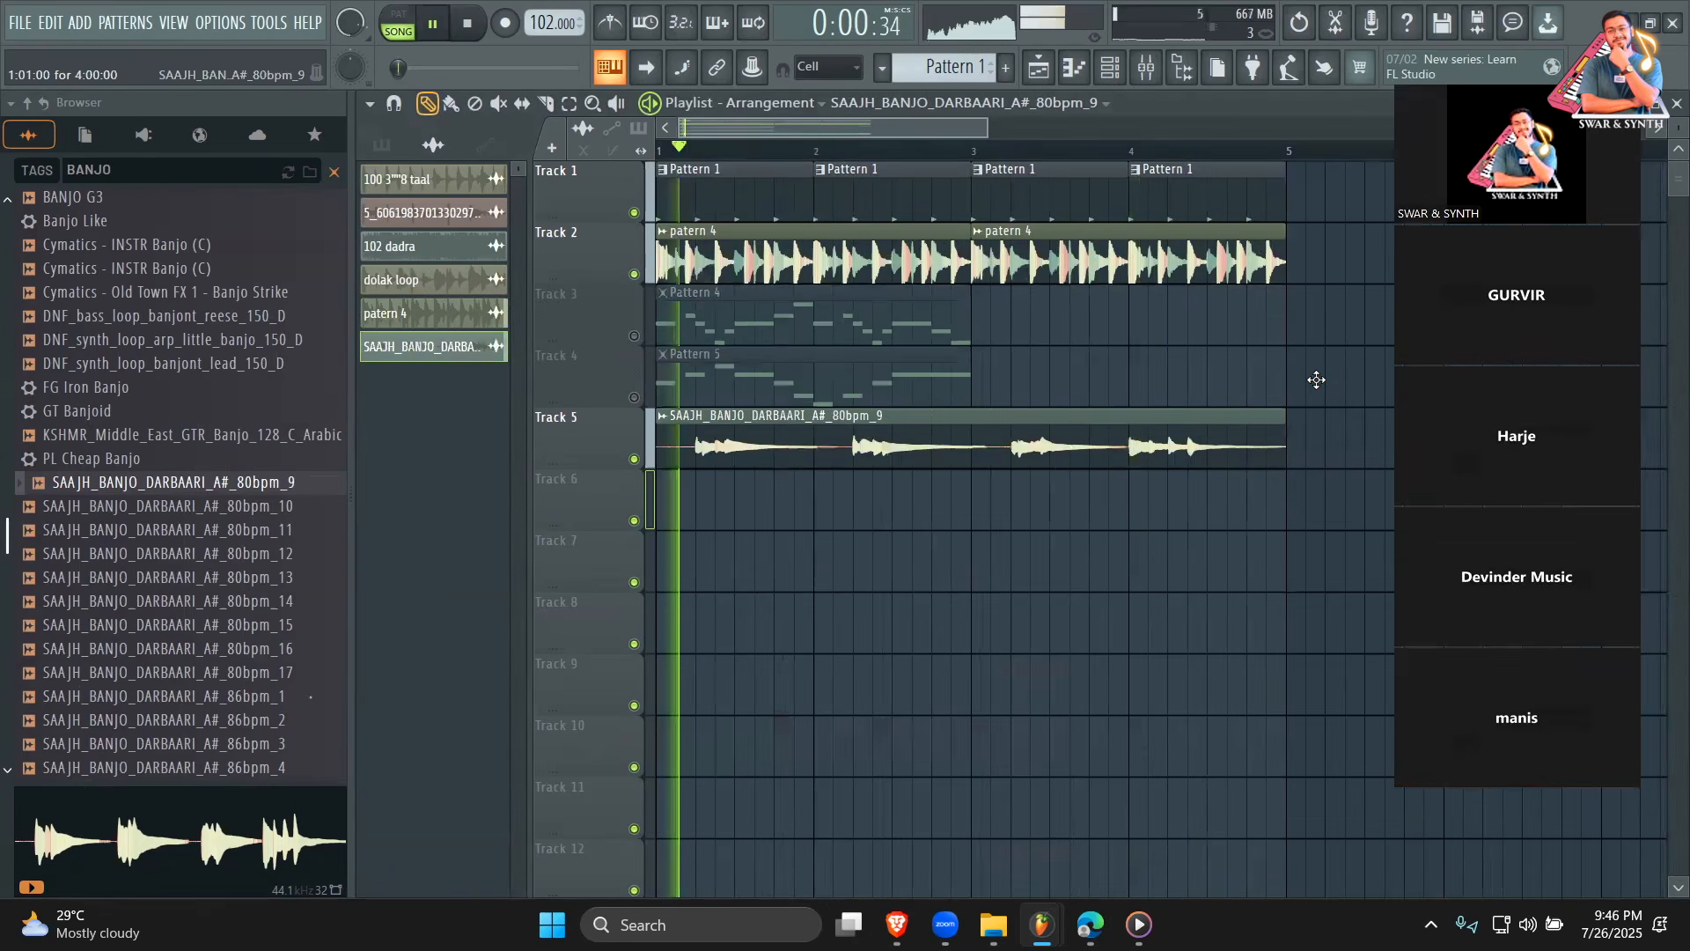
key(space)
Place SAAJH_BANJO_DARBAARI_A#_80bpm_14 at the start of Track 6 and fit it to tempo using the 75 to 150 BPM range.
click(128, 602)
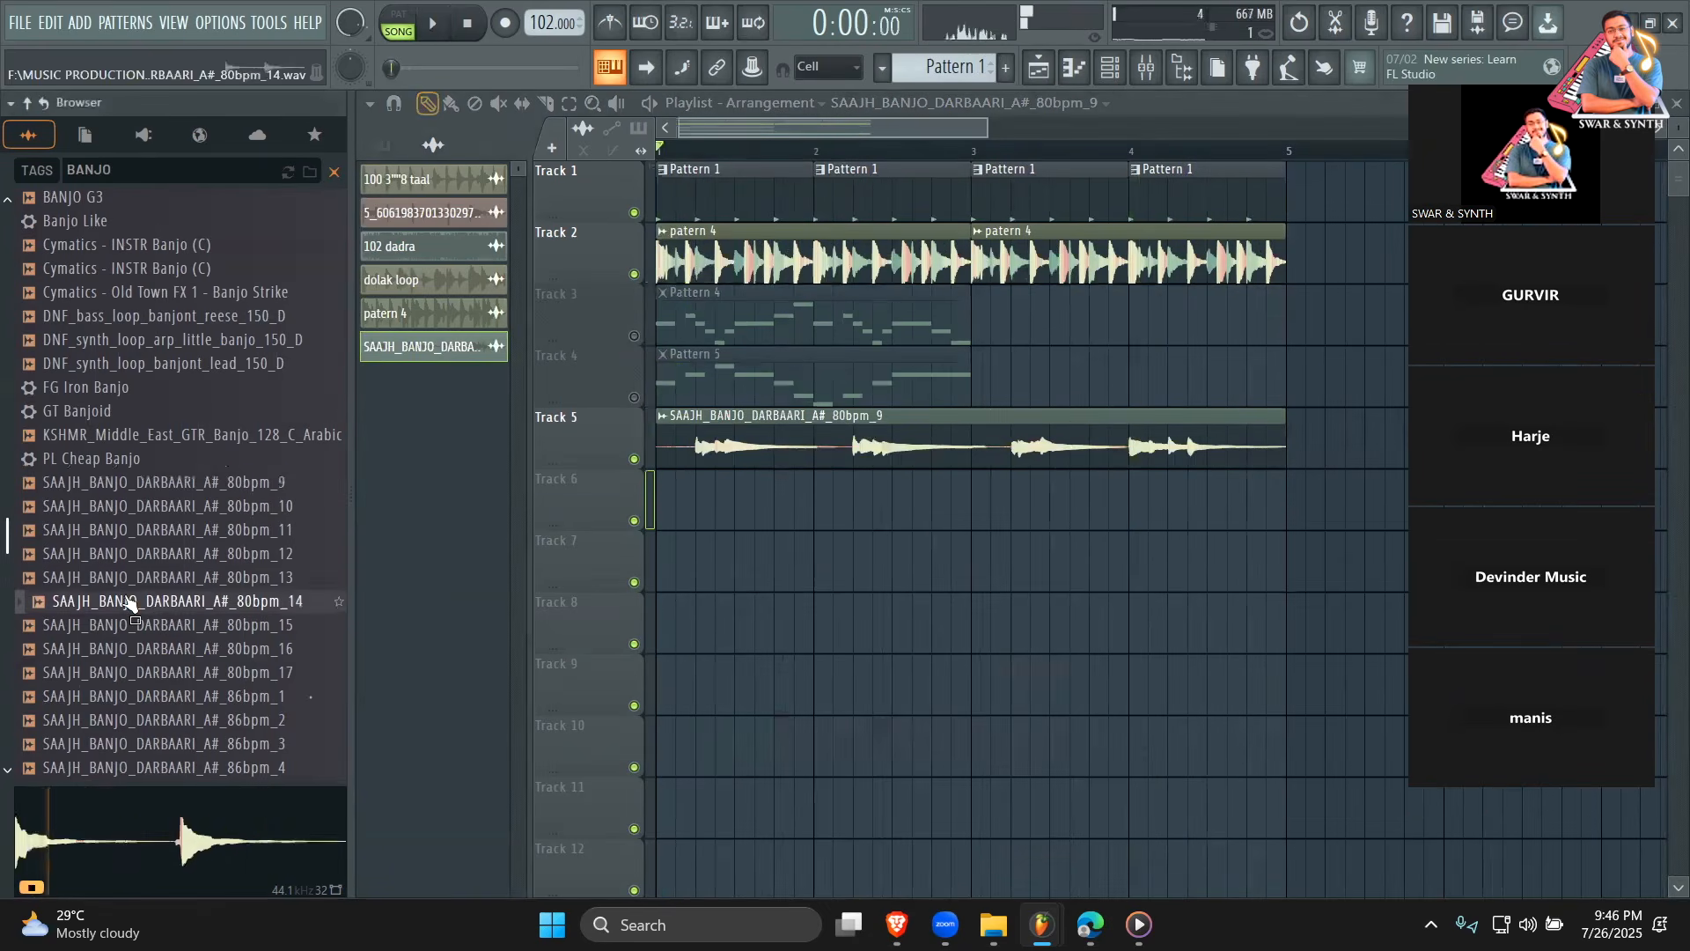
click(159, 581)
click(152, 607)
drag(201, 628, 704, 501)
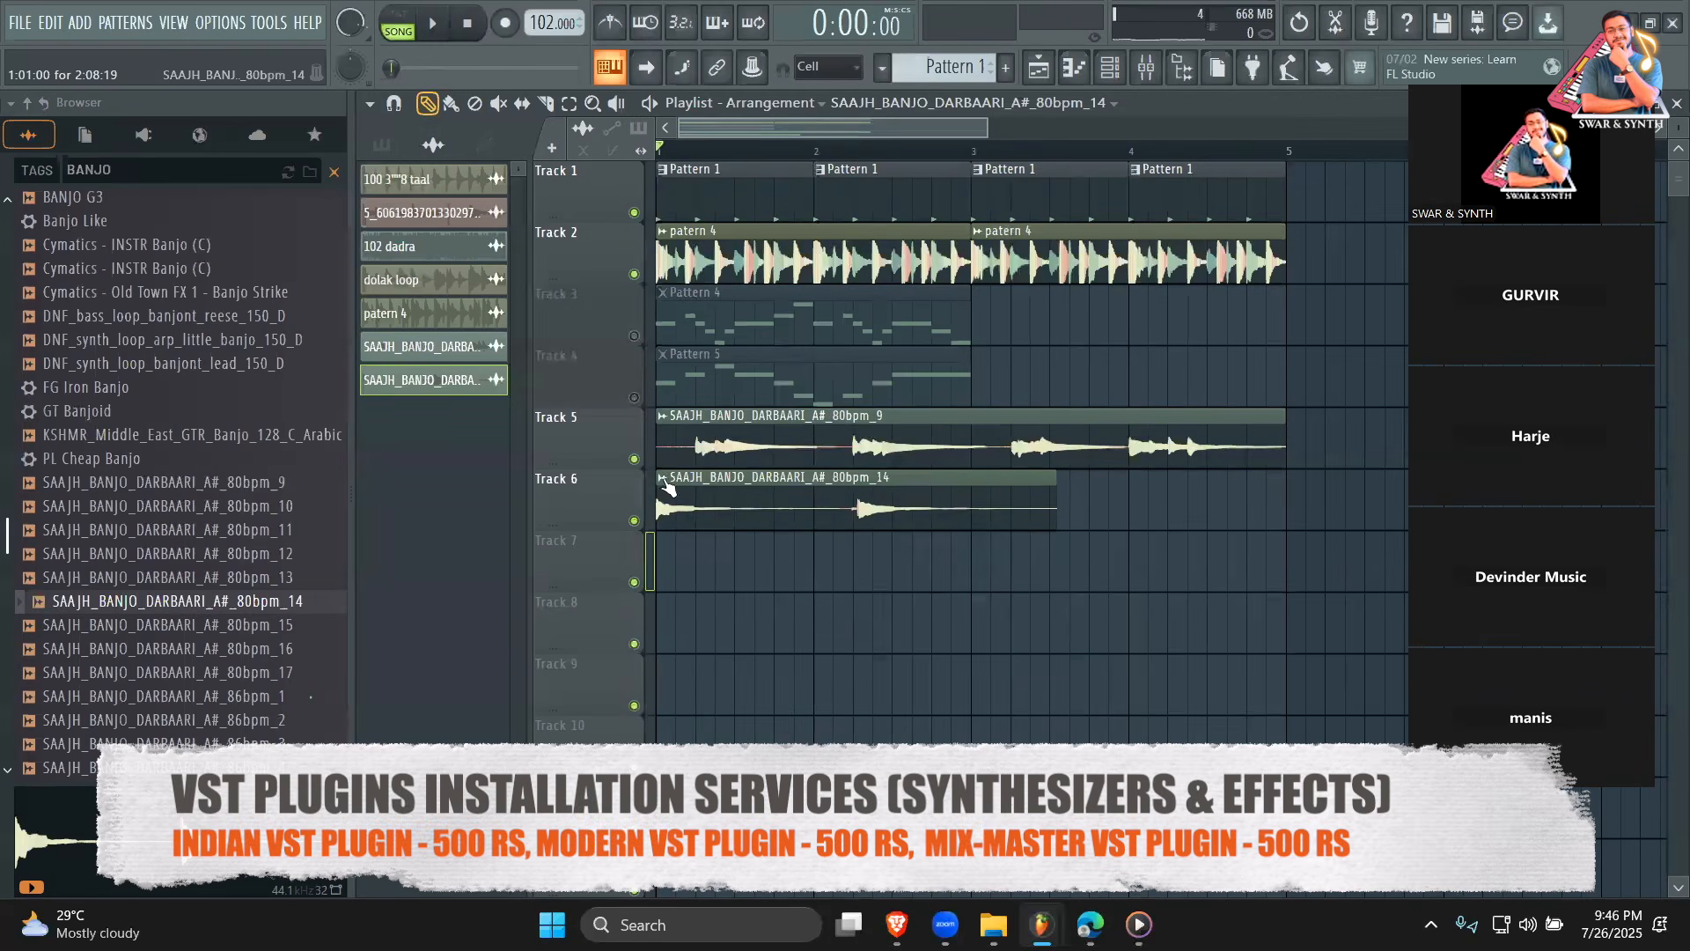
click(662, 479)
click(840, 628)
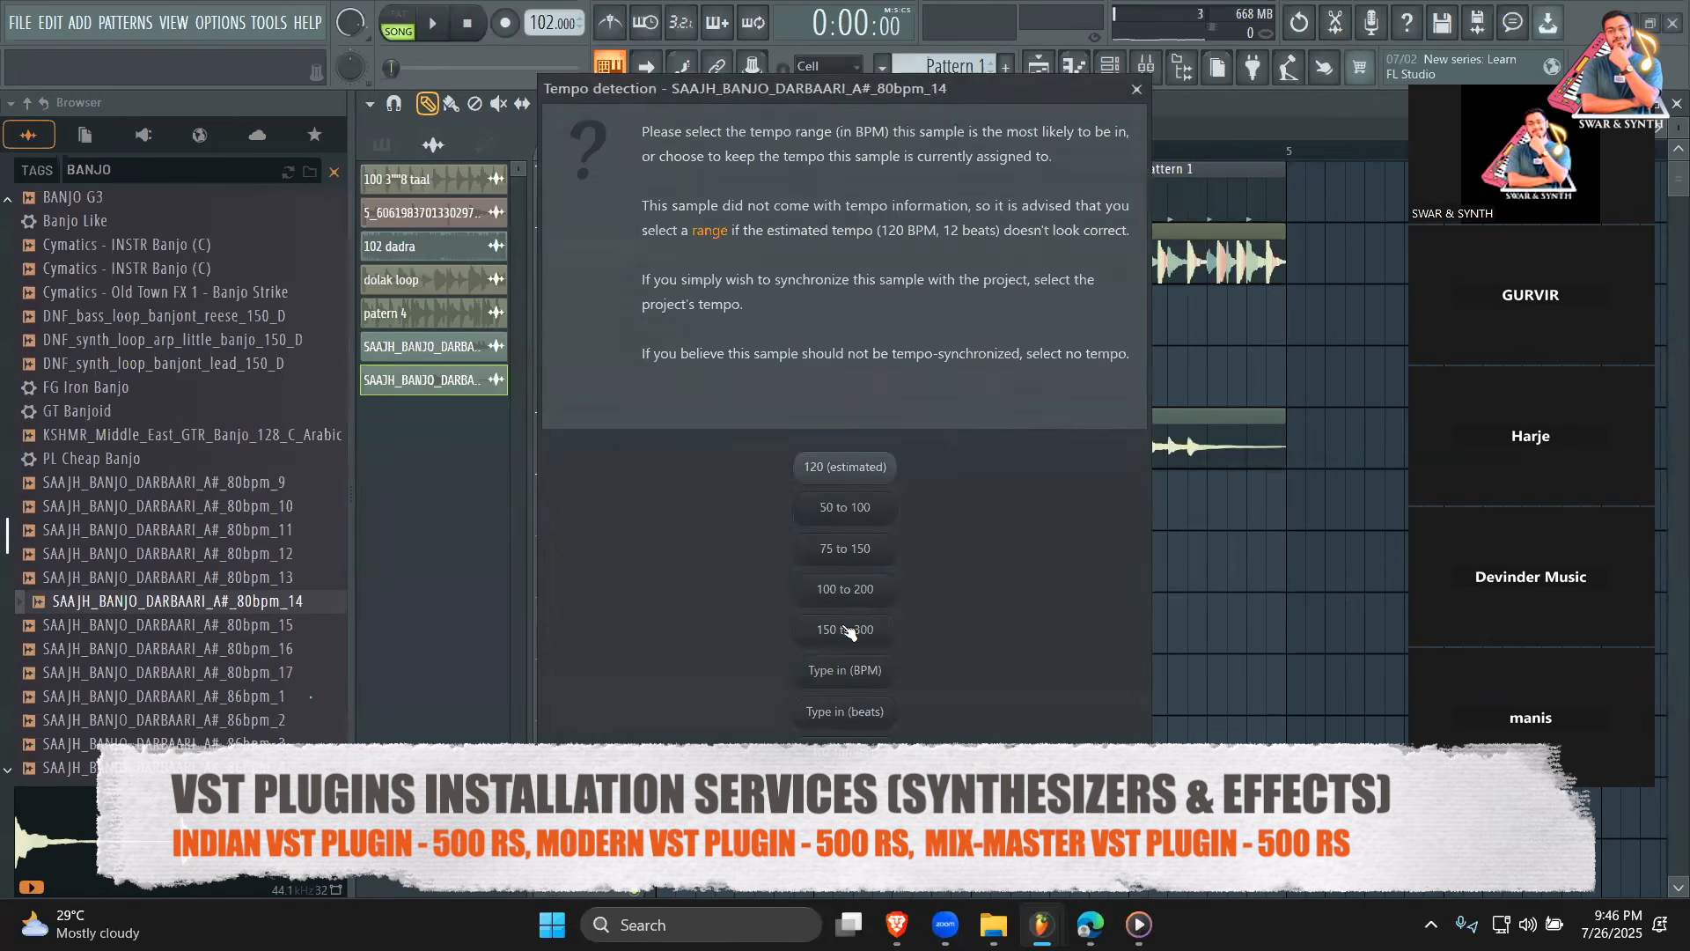
click(850, 556)
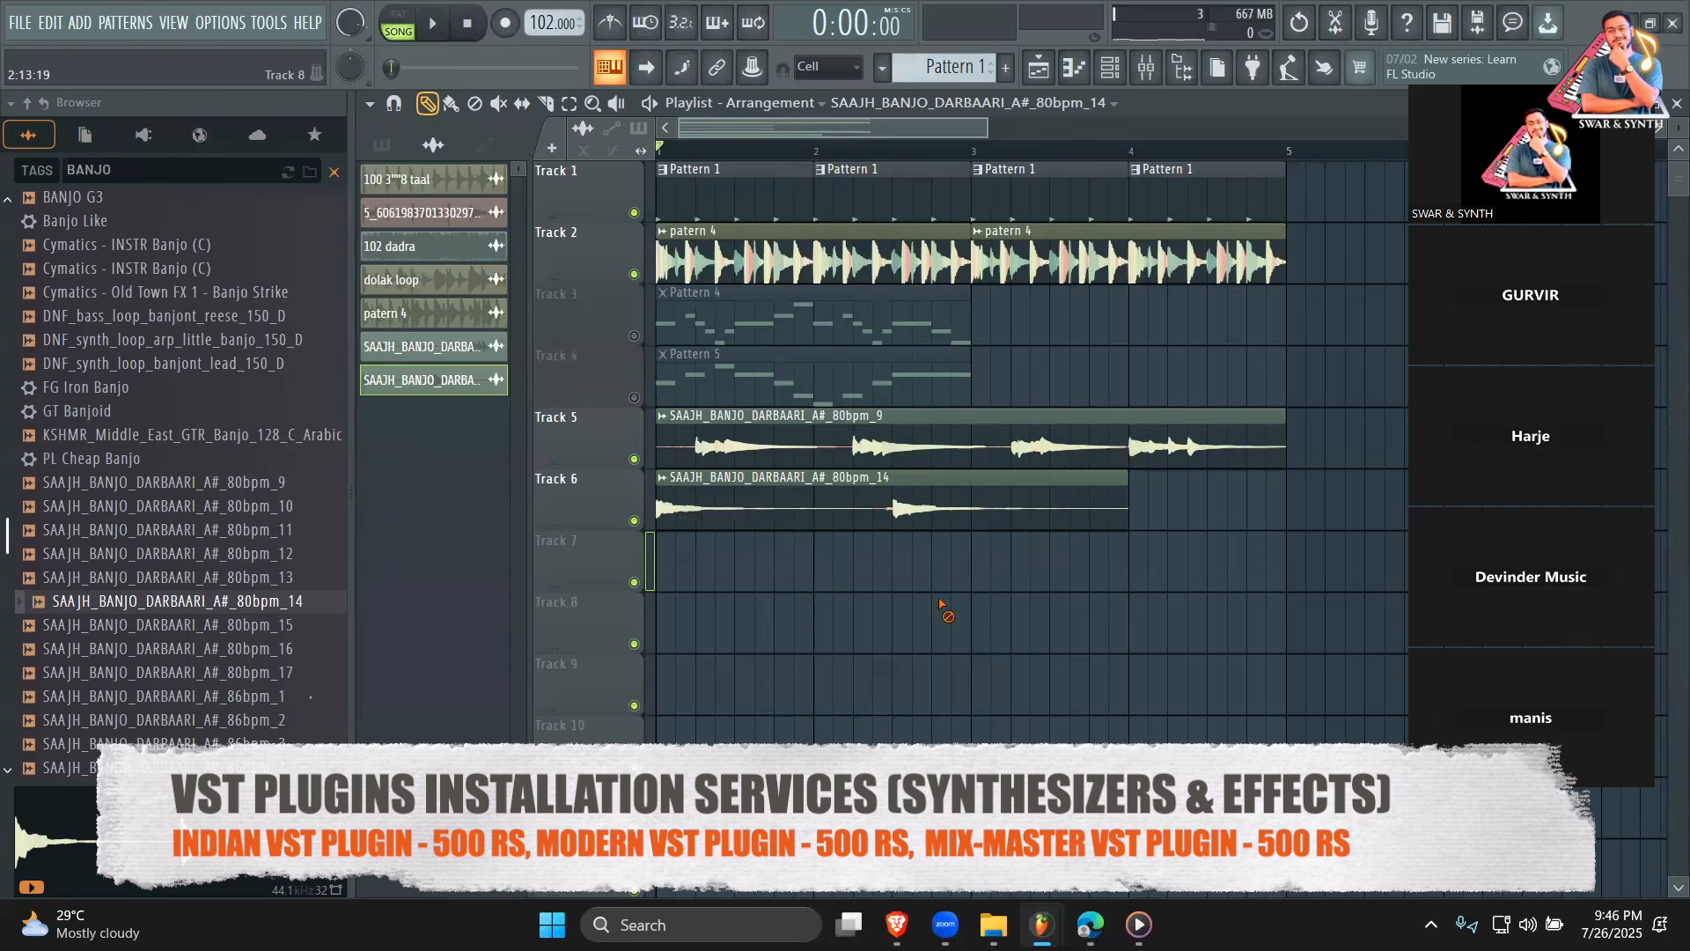
Stretch the Track 6 banjo clip to two bars, duplicate it over bars 3 and 4, and play the result.
key(space)
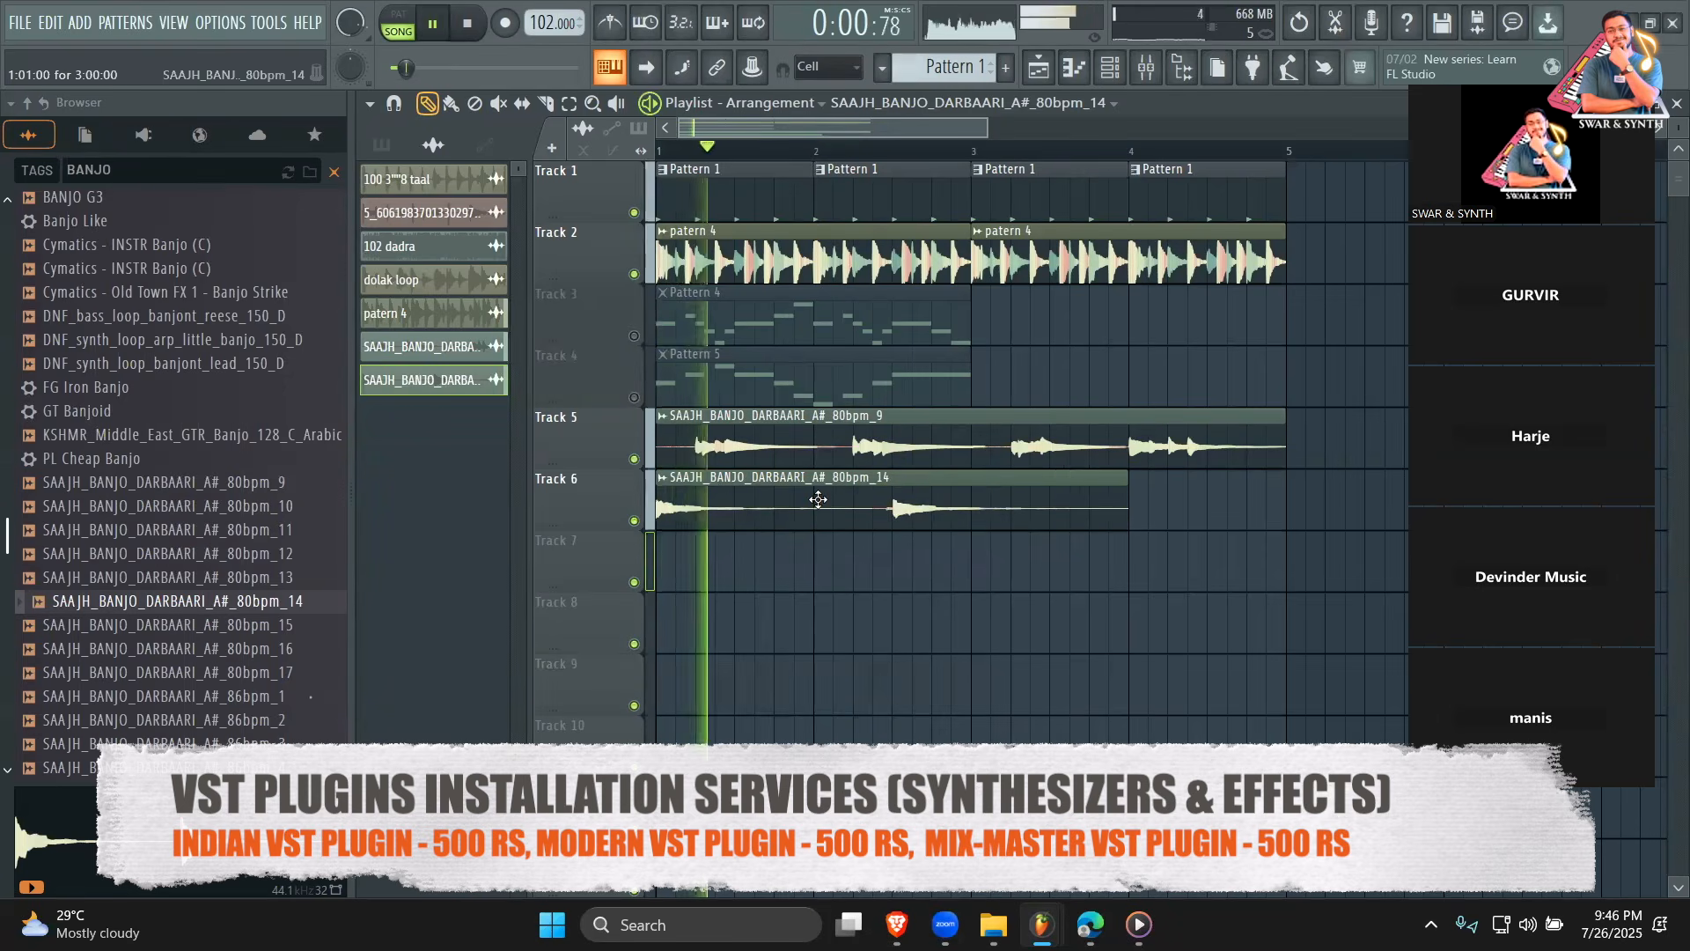
key(space)
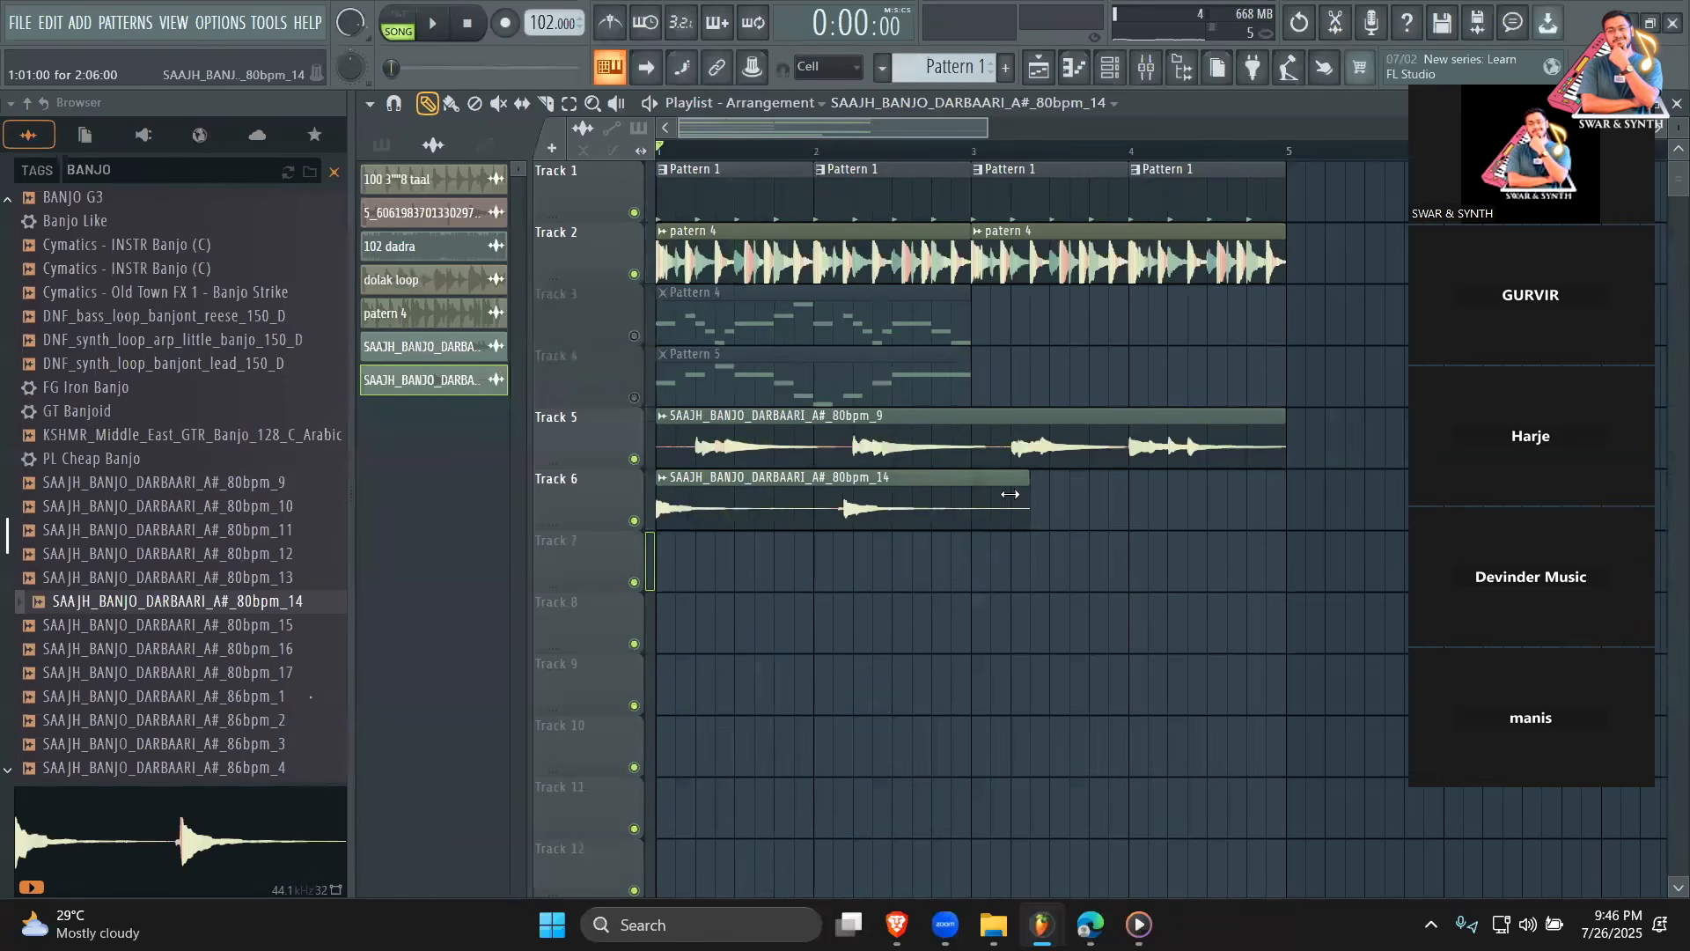
key(space)
click(976, 509)
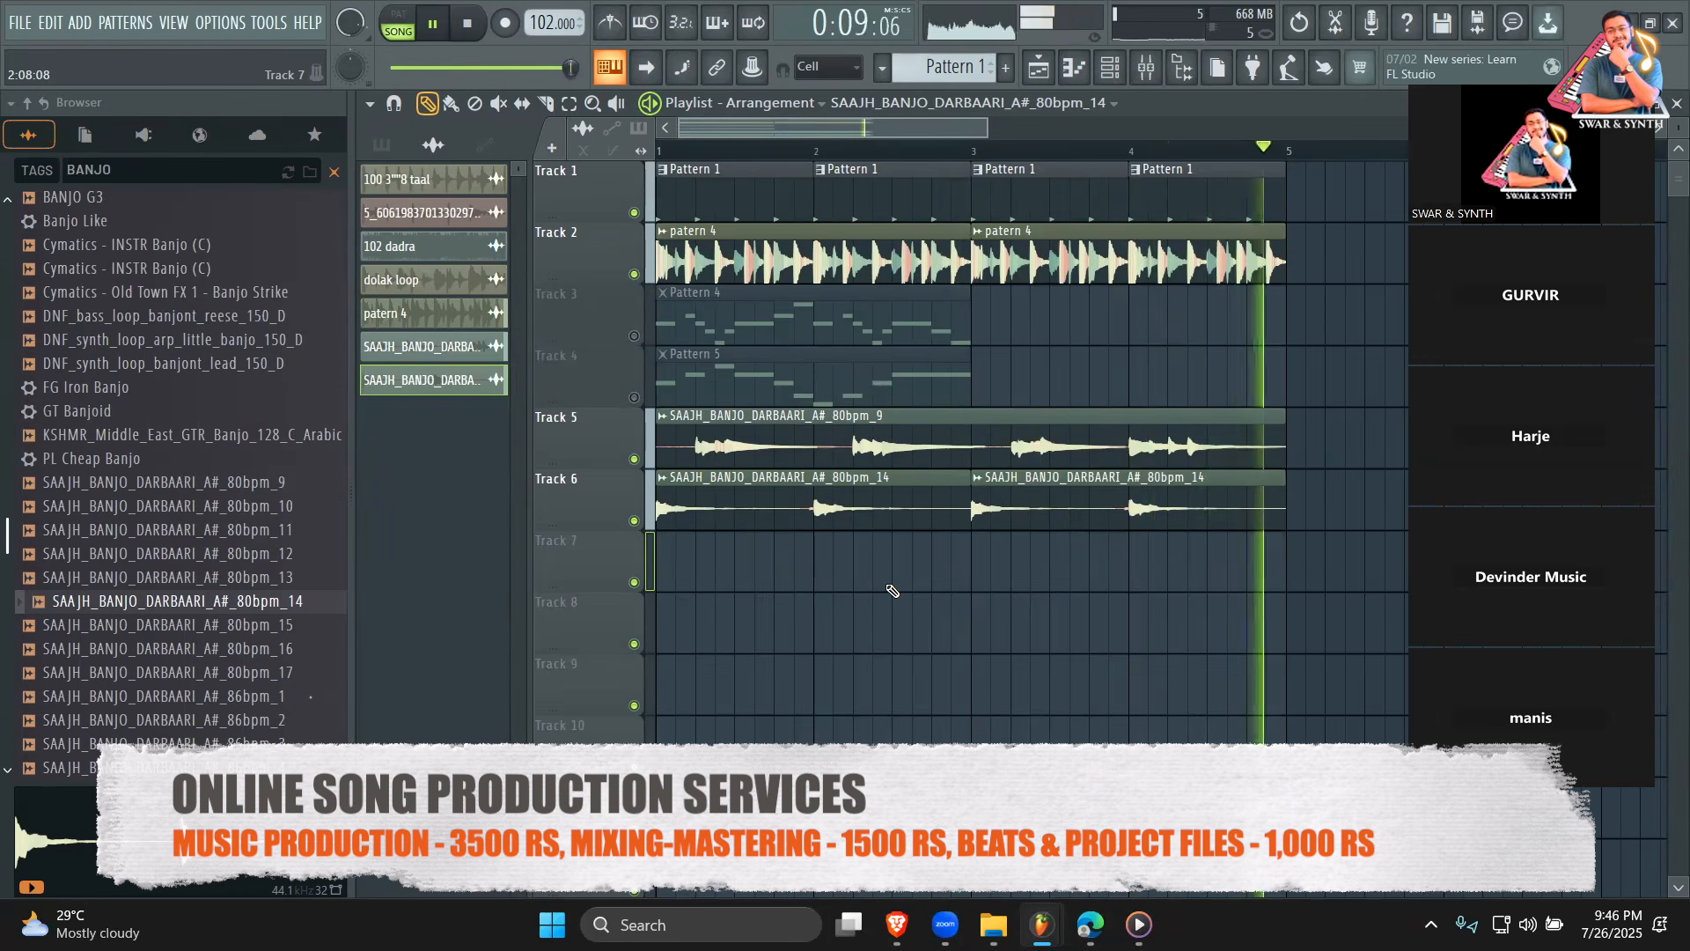
key(space)
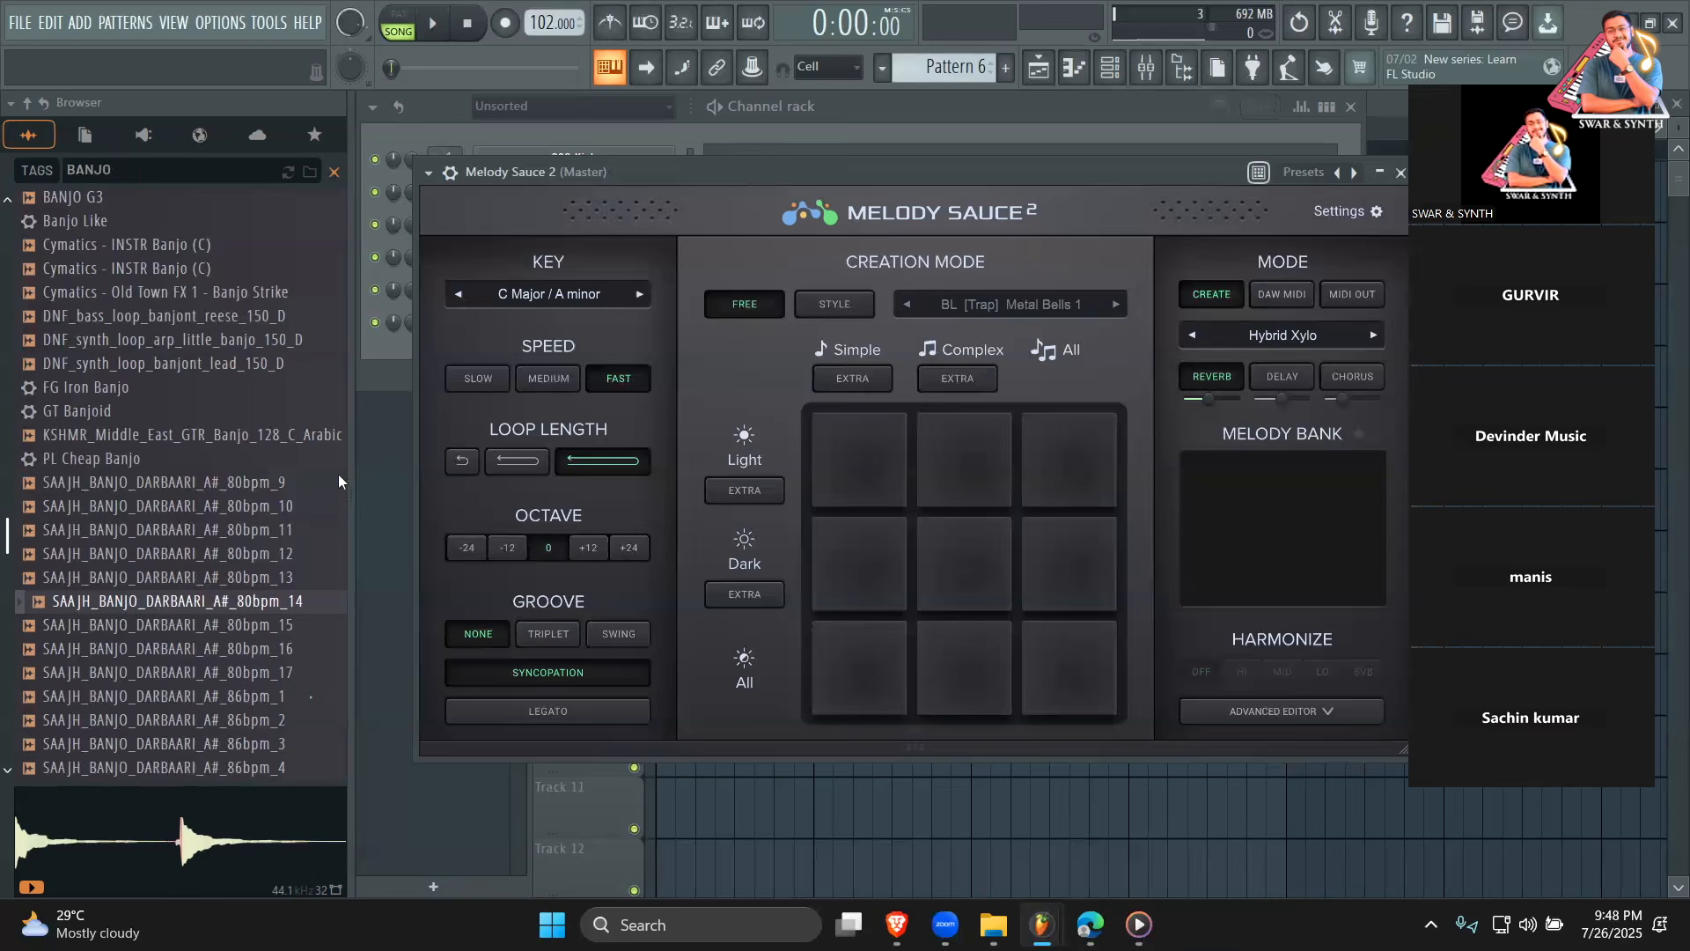
Bring up the Melody Sauce 2 plugin and look through its settings options.
click(377, 371)
click(379, 424)
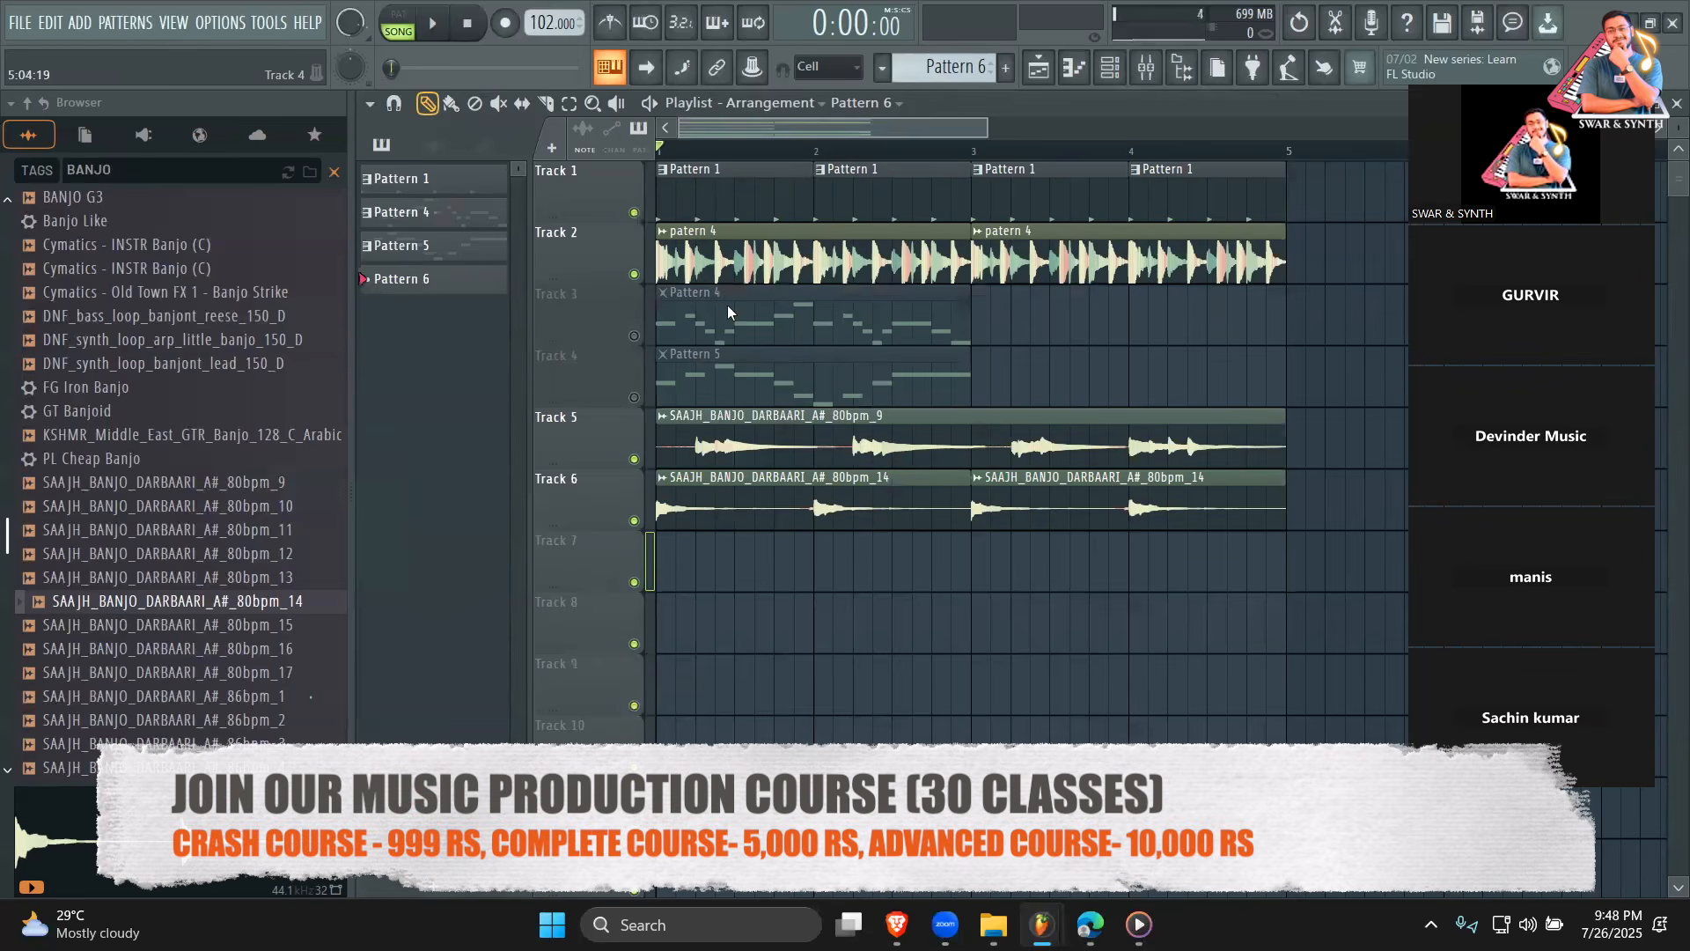
key(F6)
drag(984, 163, 794, 113)
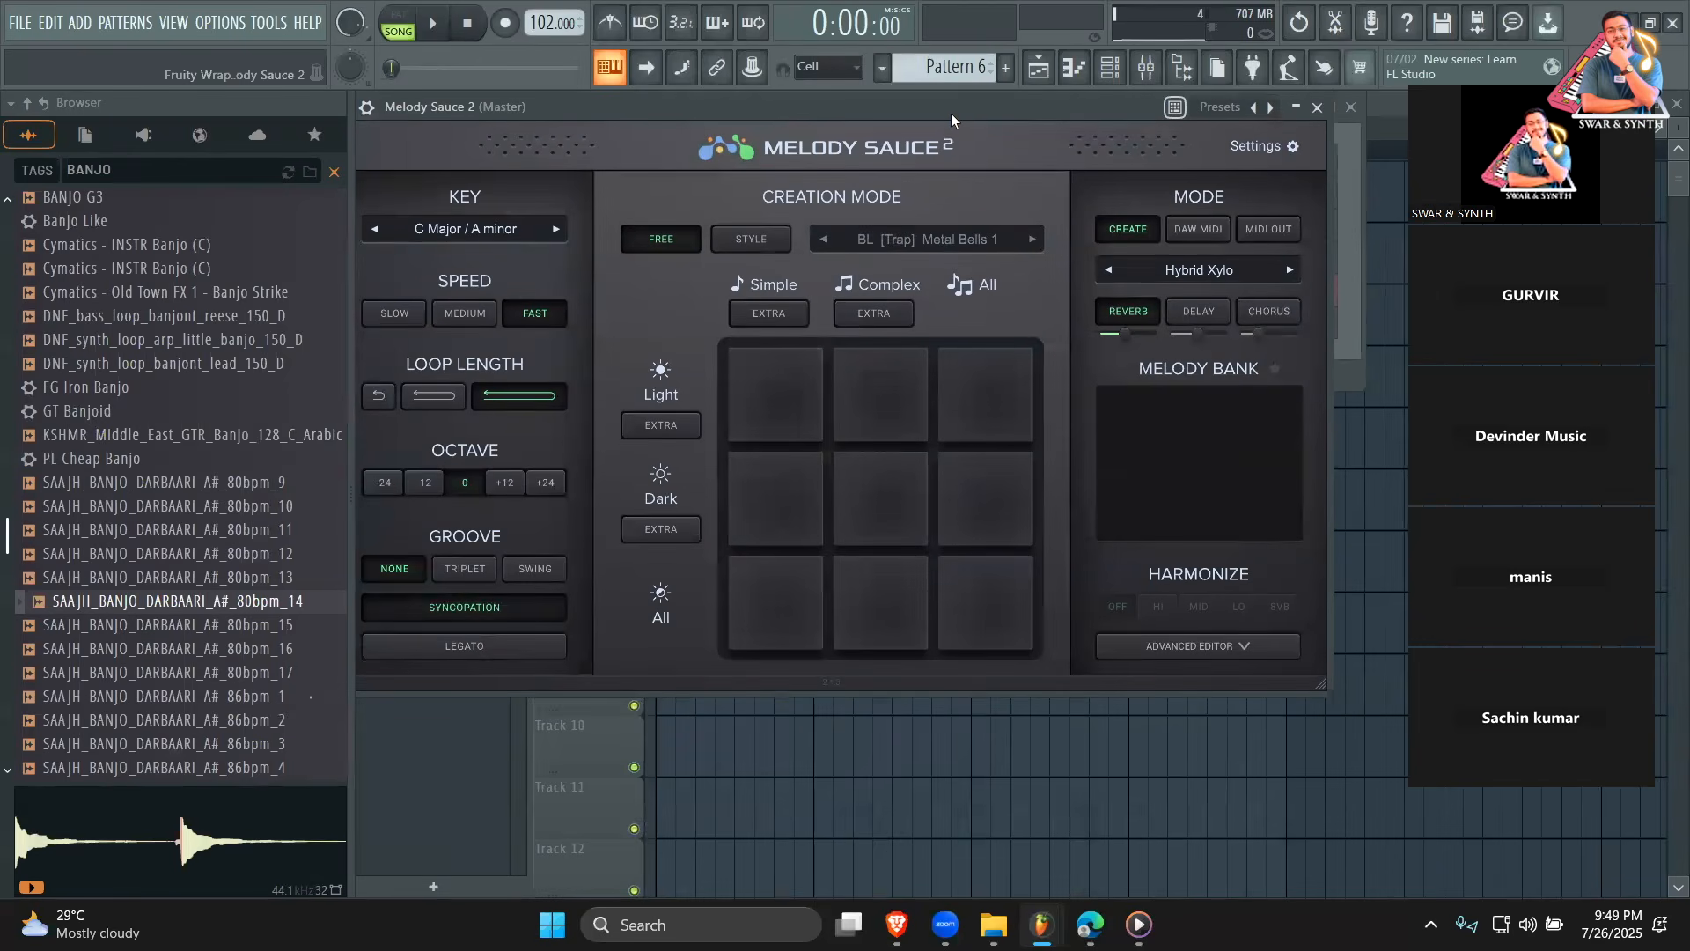
drag(951, 112, 1045, 113)
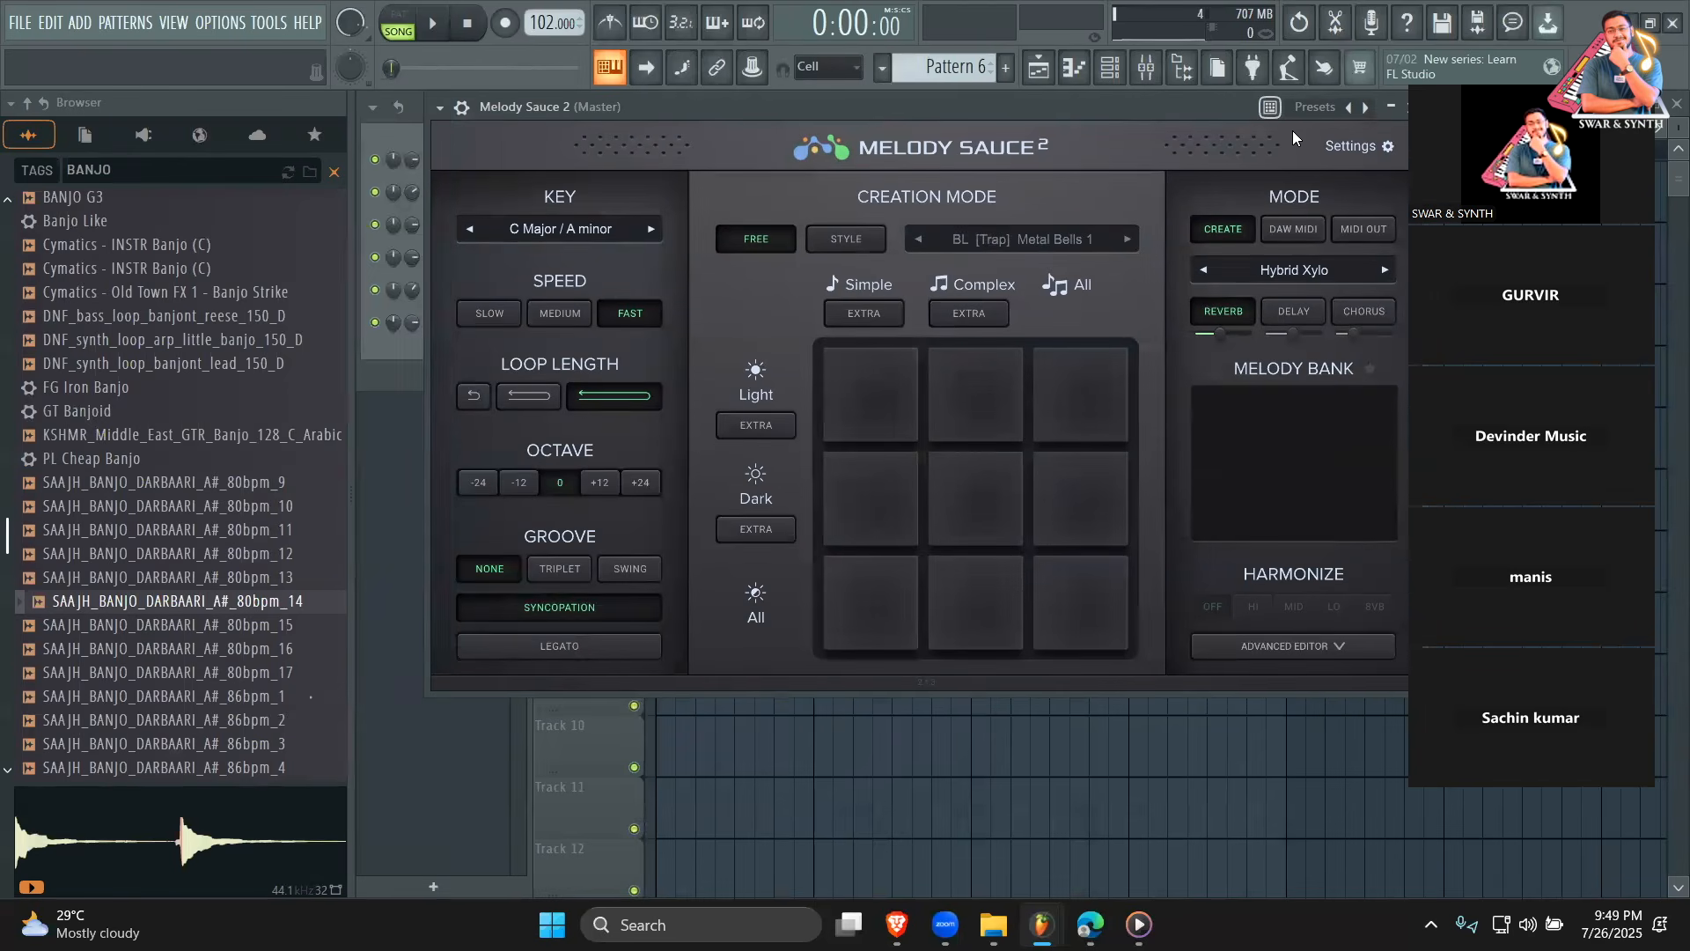
click(1383, 145)
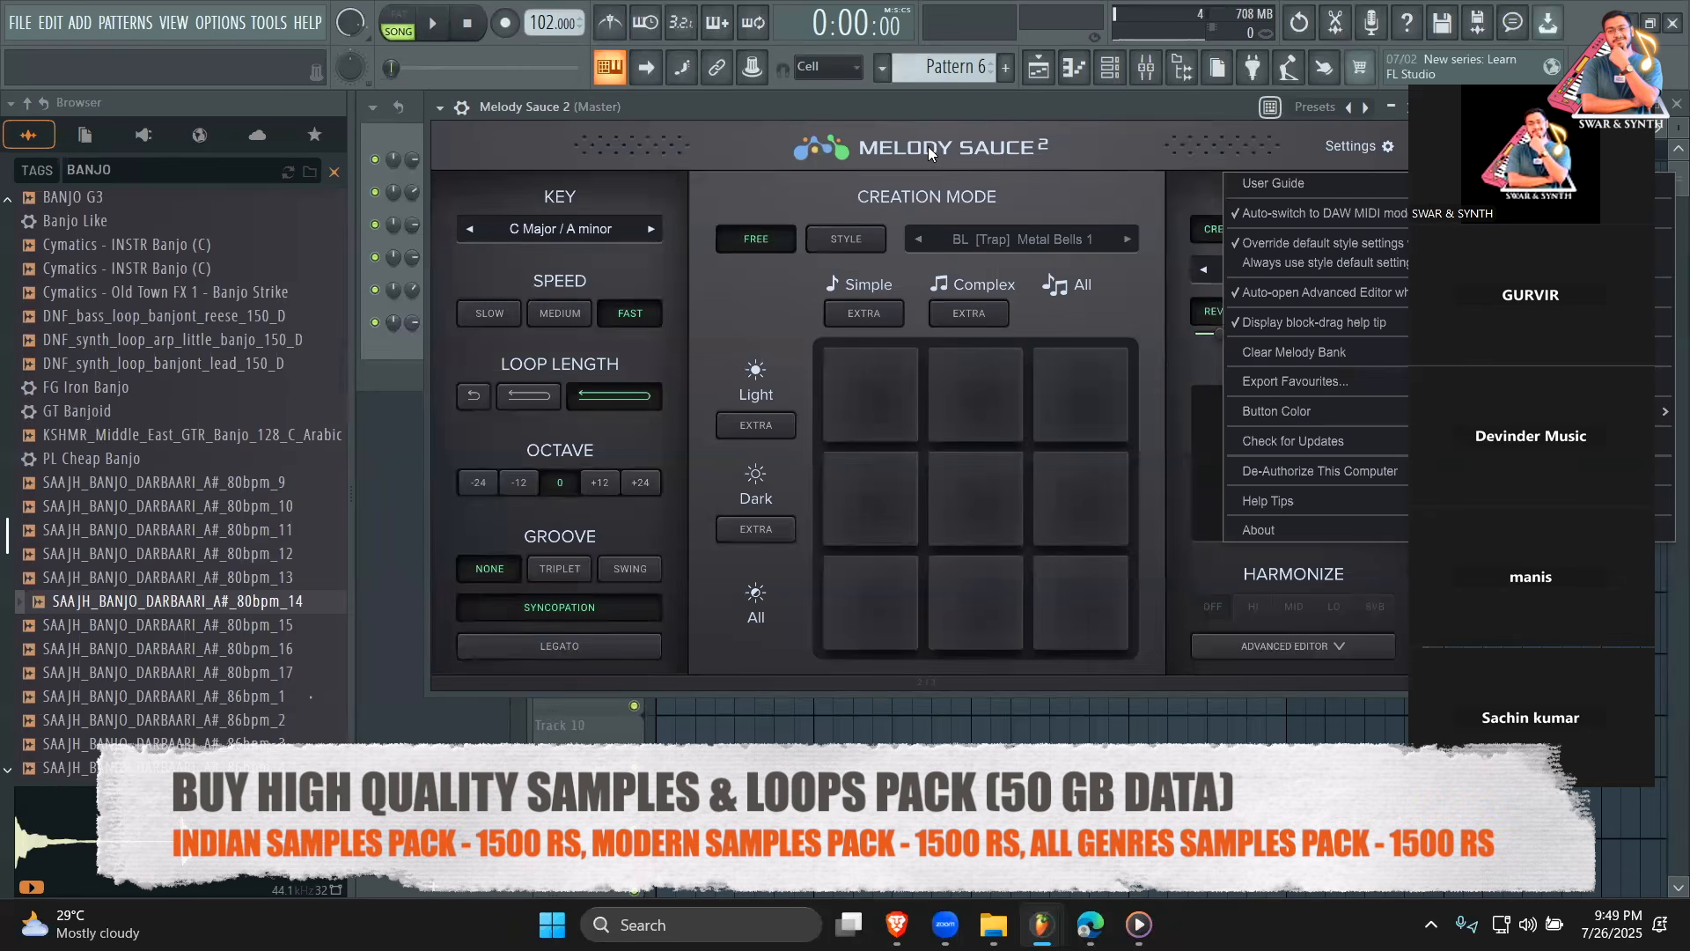
click(927, 147)
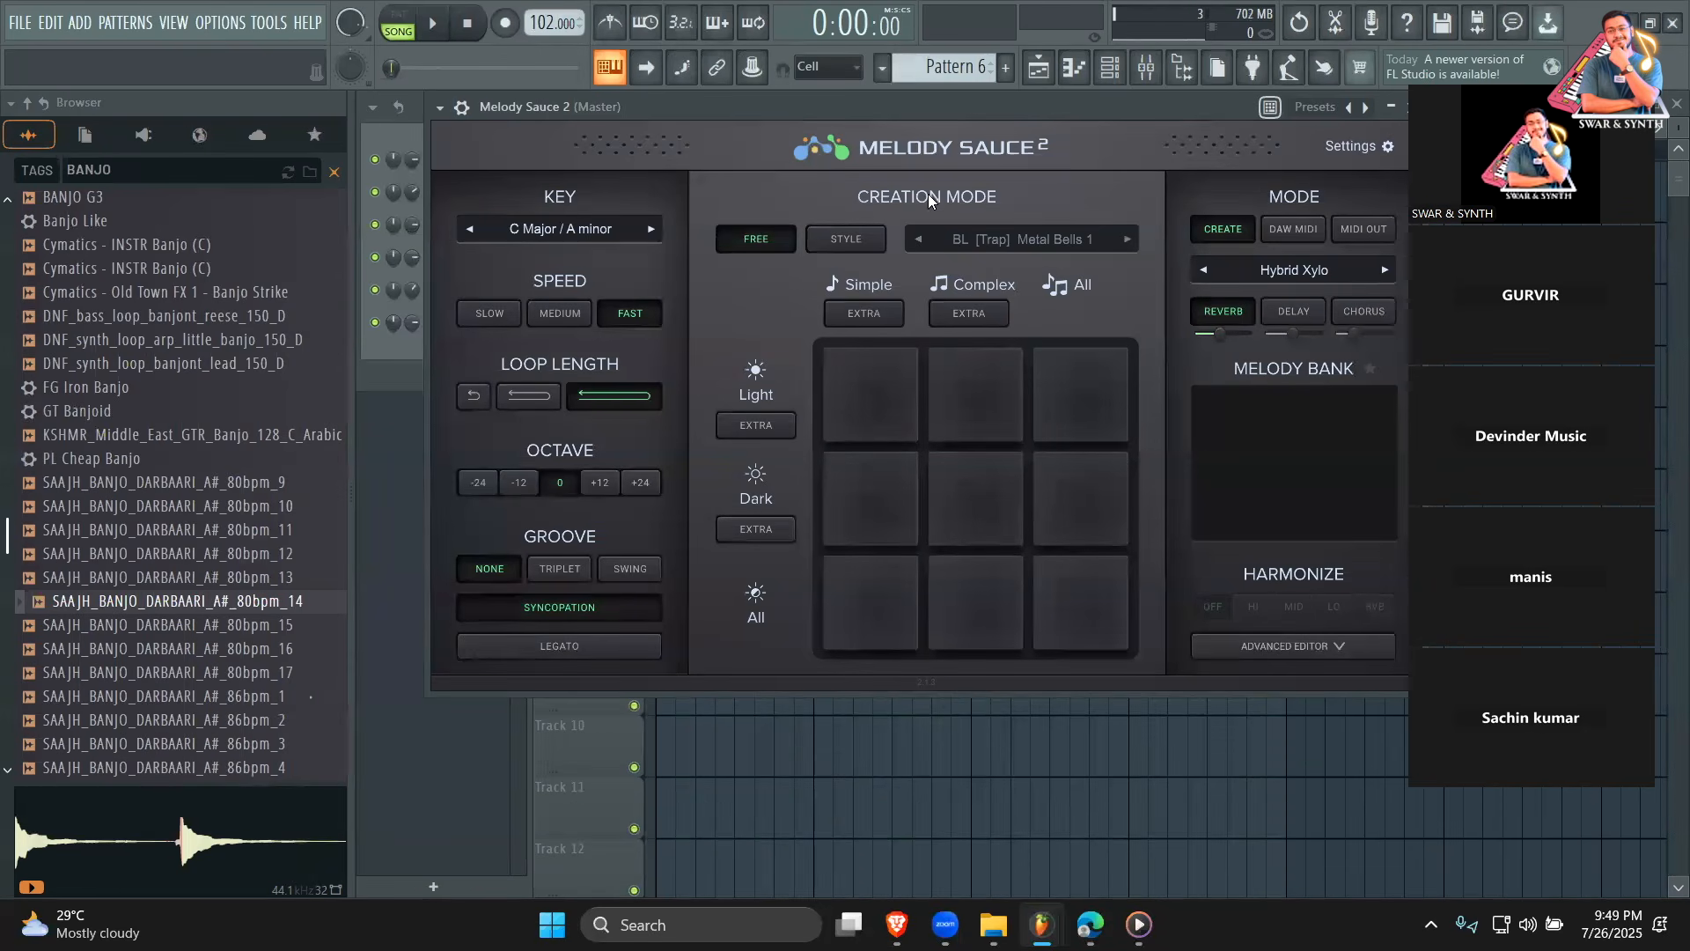
Reopen Melody Sauce 2 from the channel rack and set its key to Ab Major / F minor.
drag(1008, 104, 1024, 584)
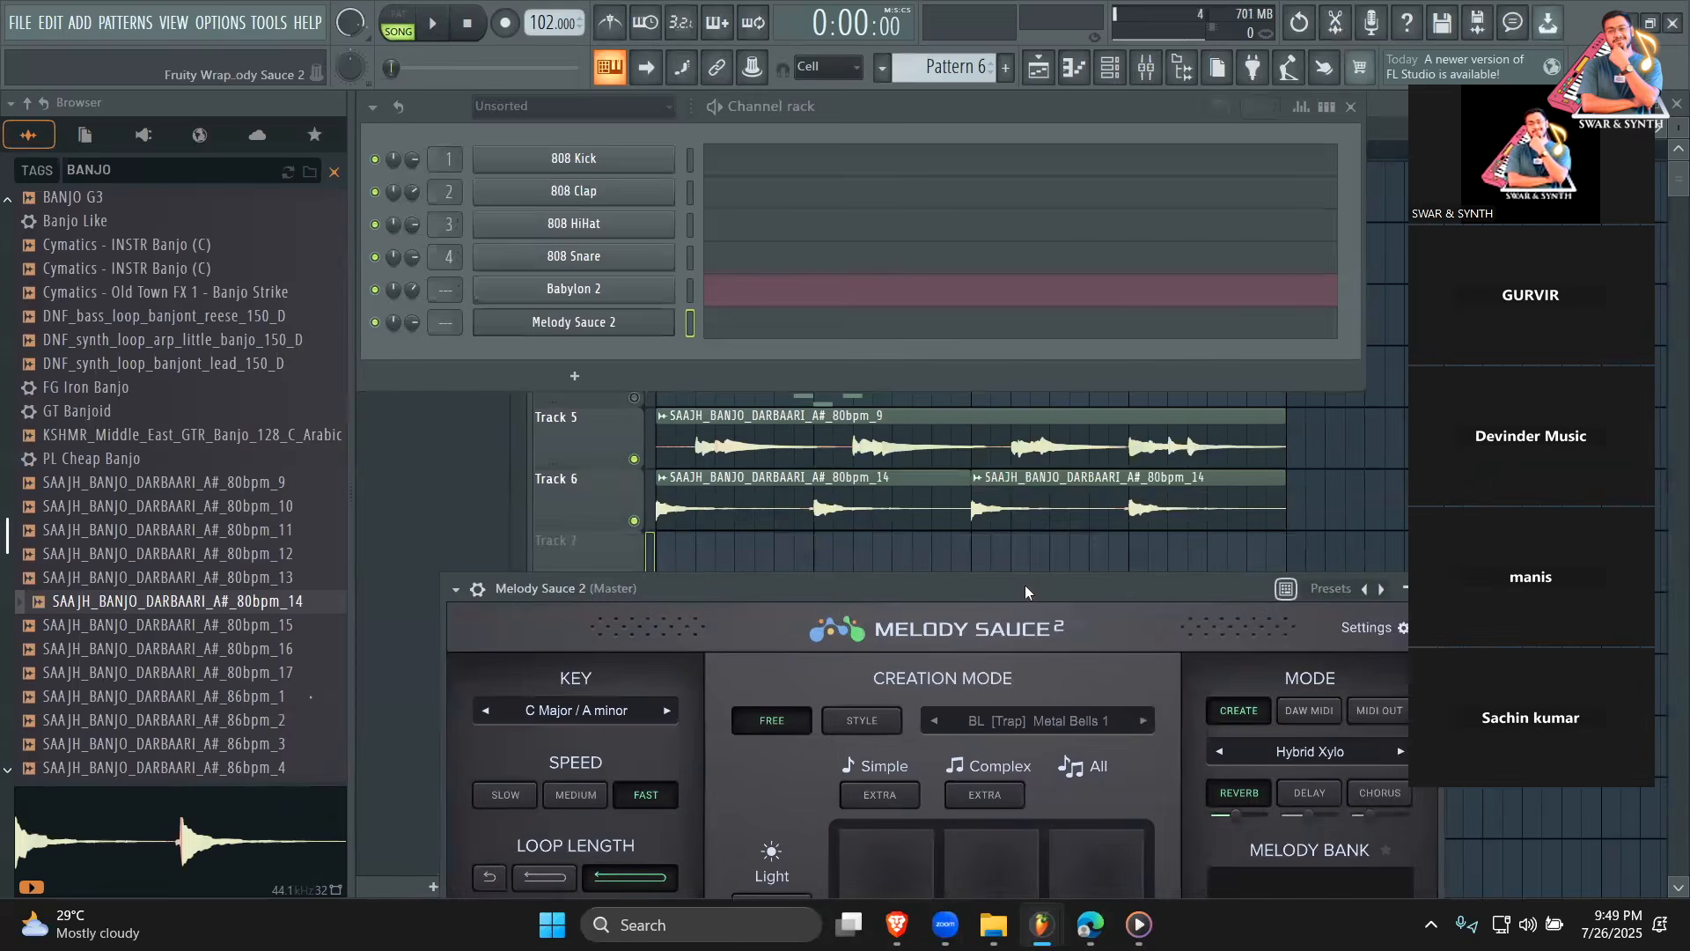
click(485, 491)
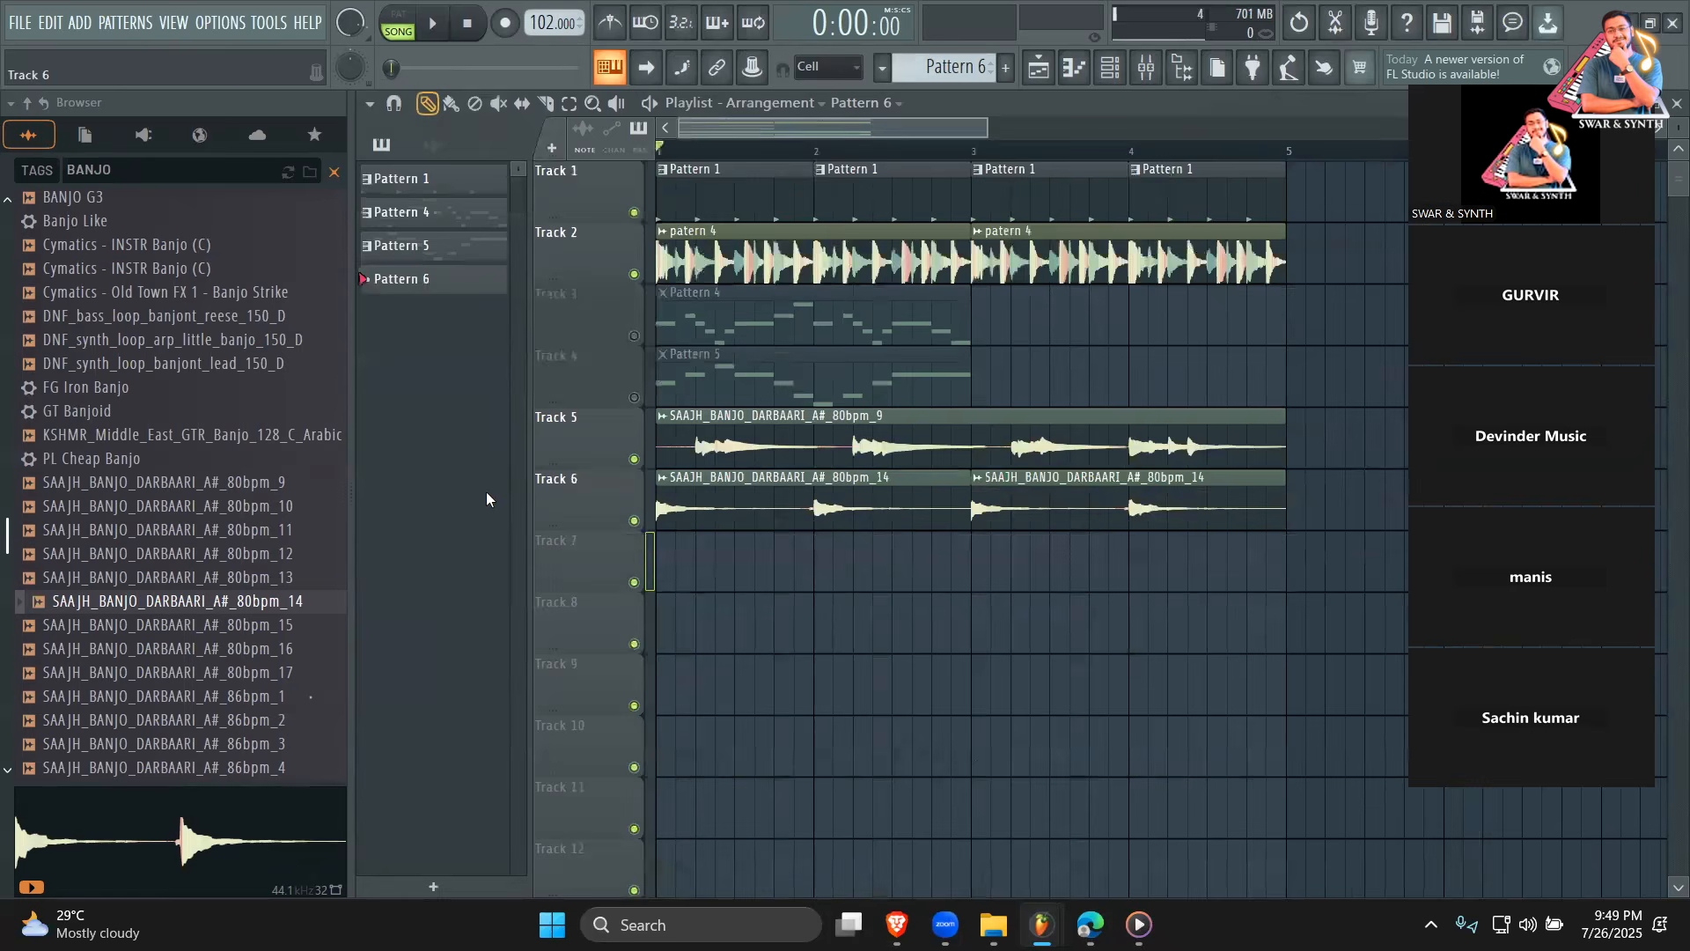
click(1107, 78)
click(546, 324)
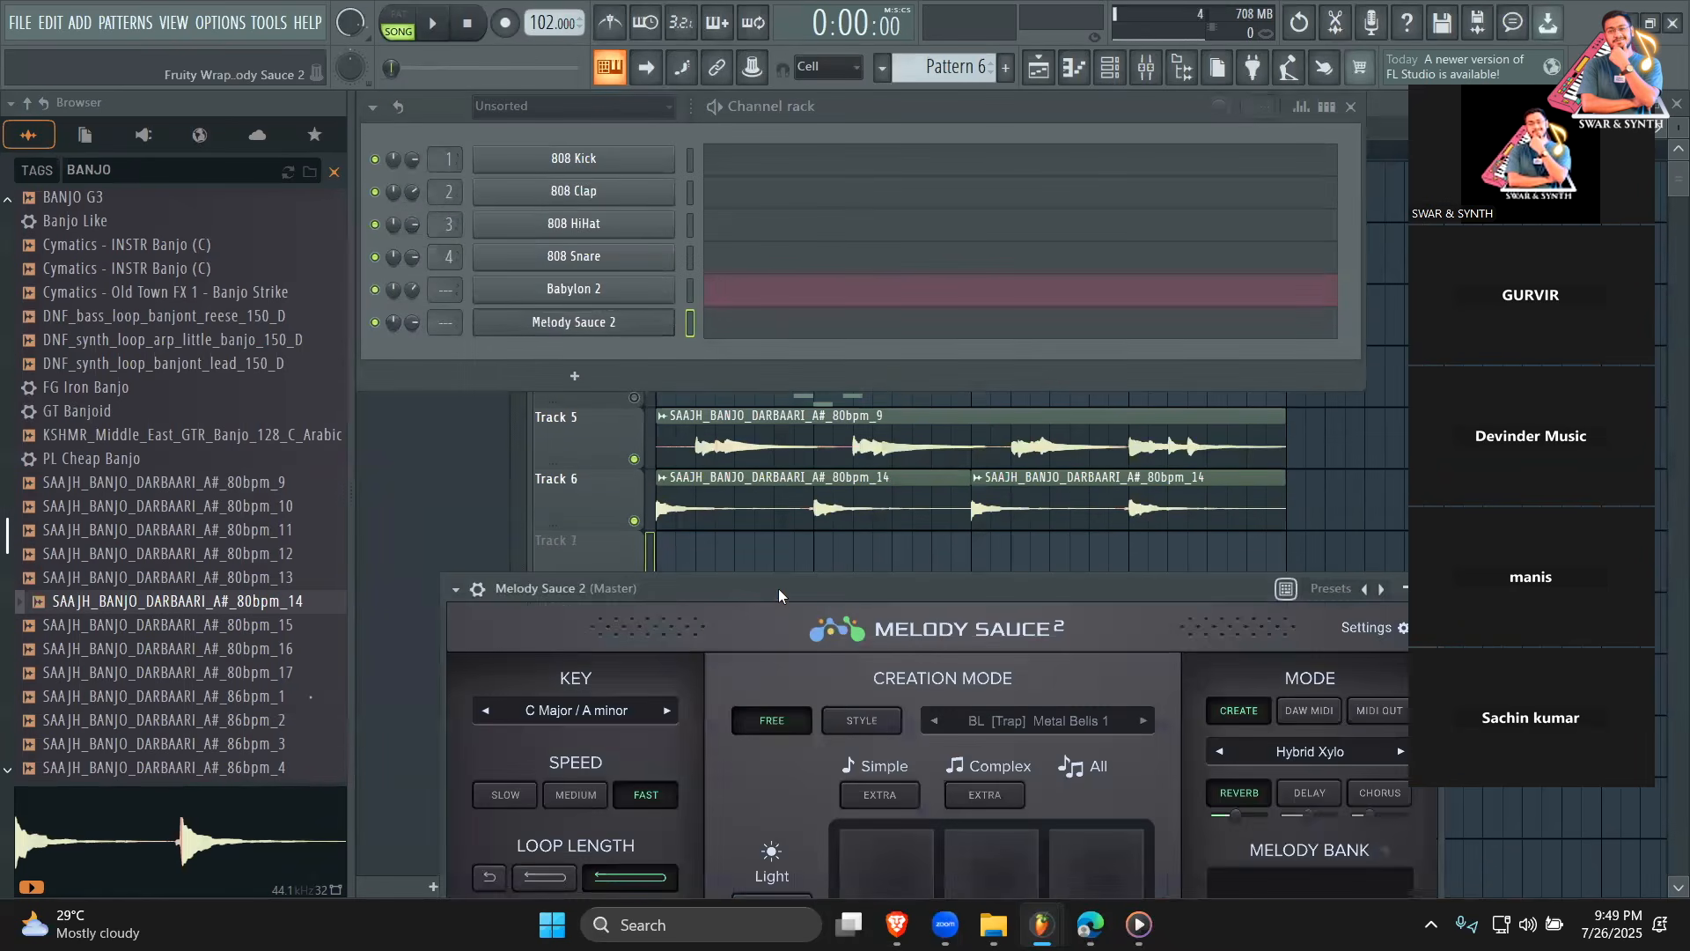
drag(778, 588, 783, 178)
click(602, 292)
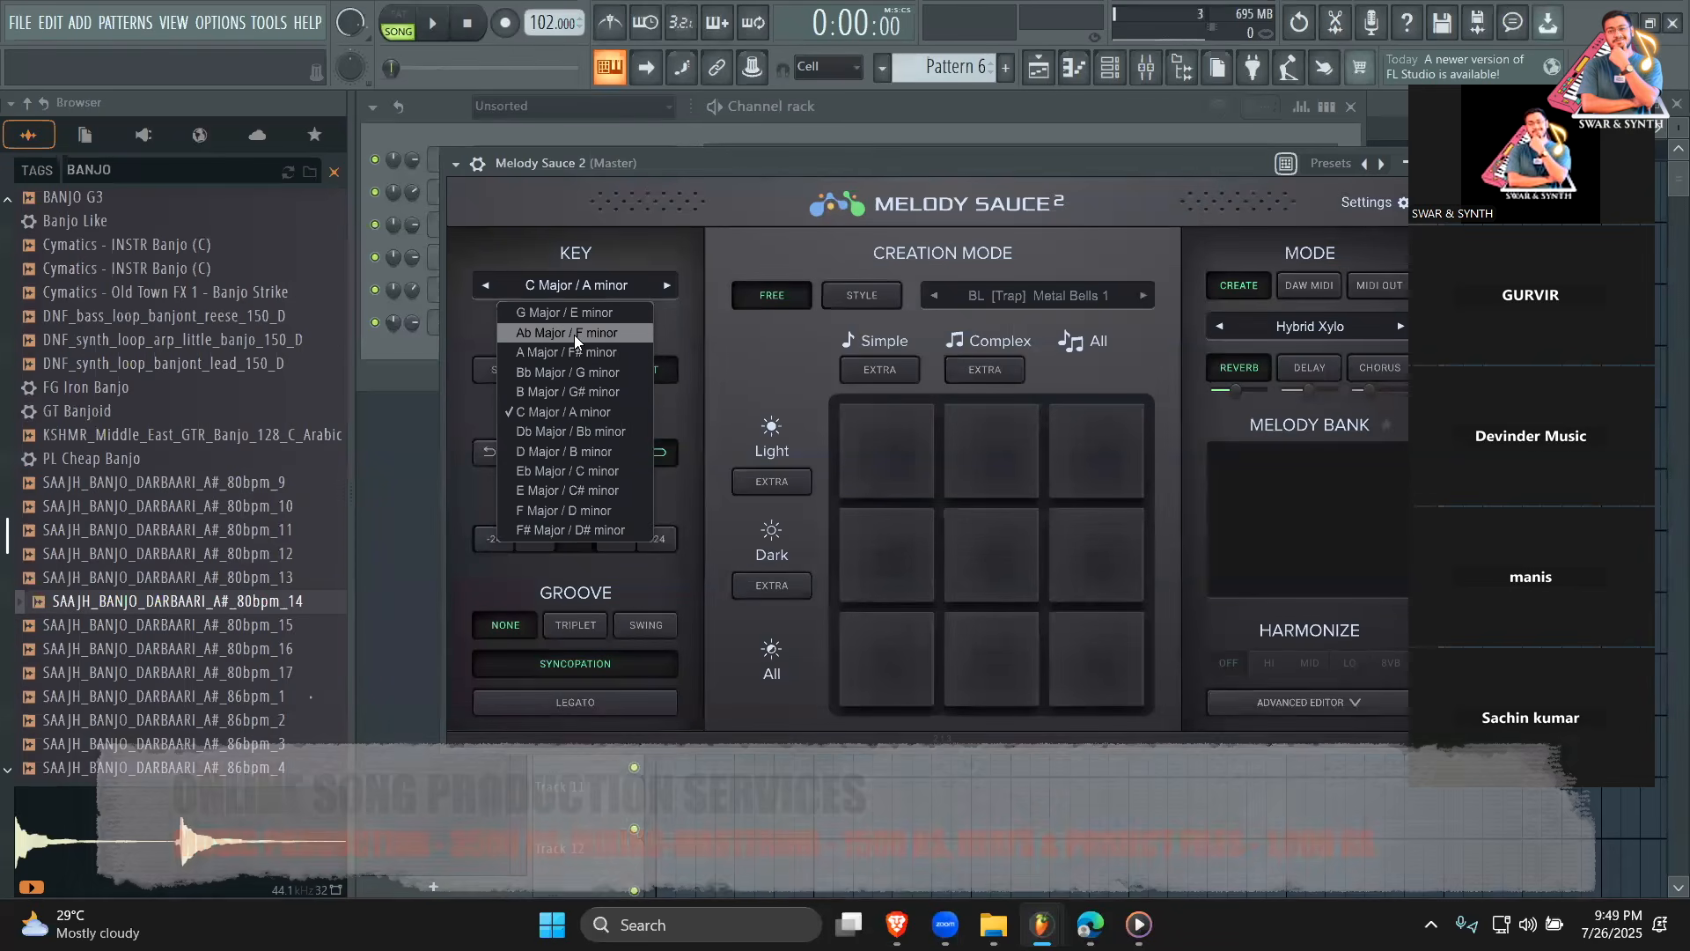
click(574, 334)
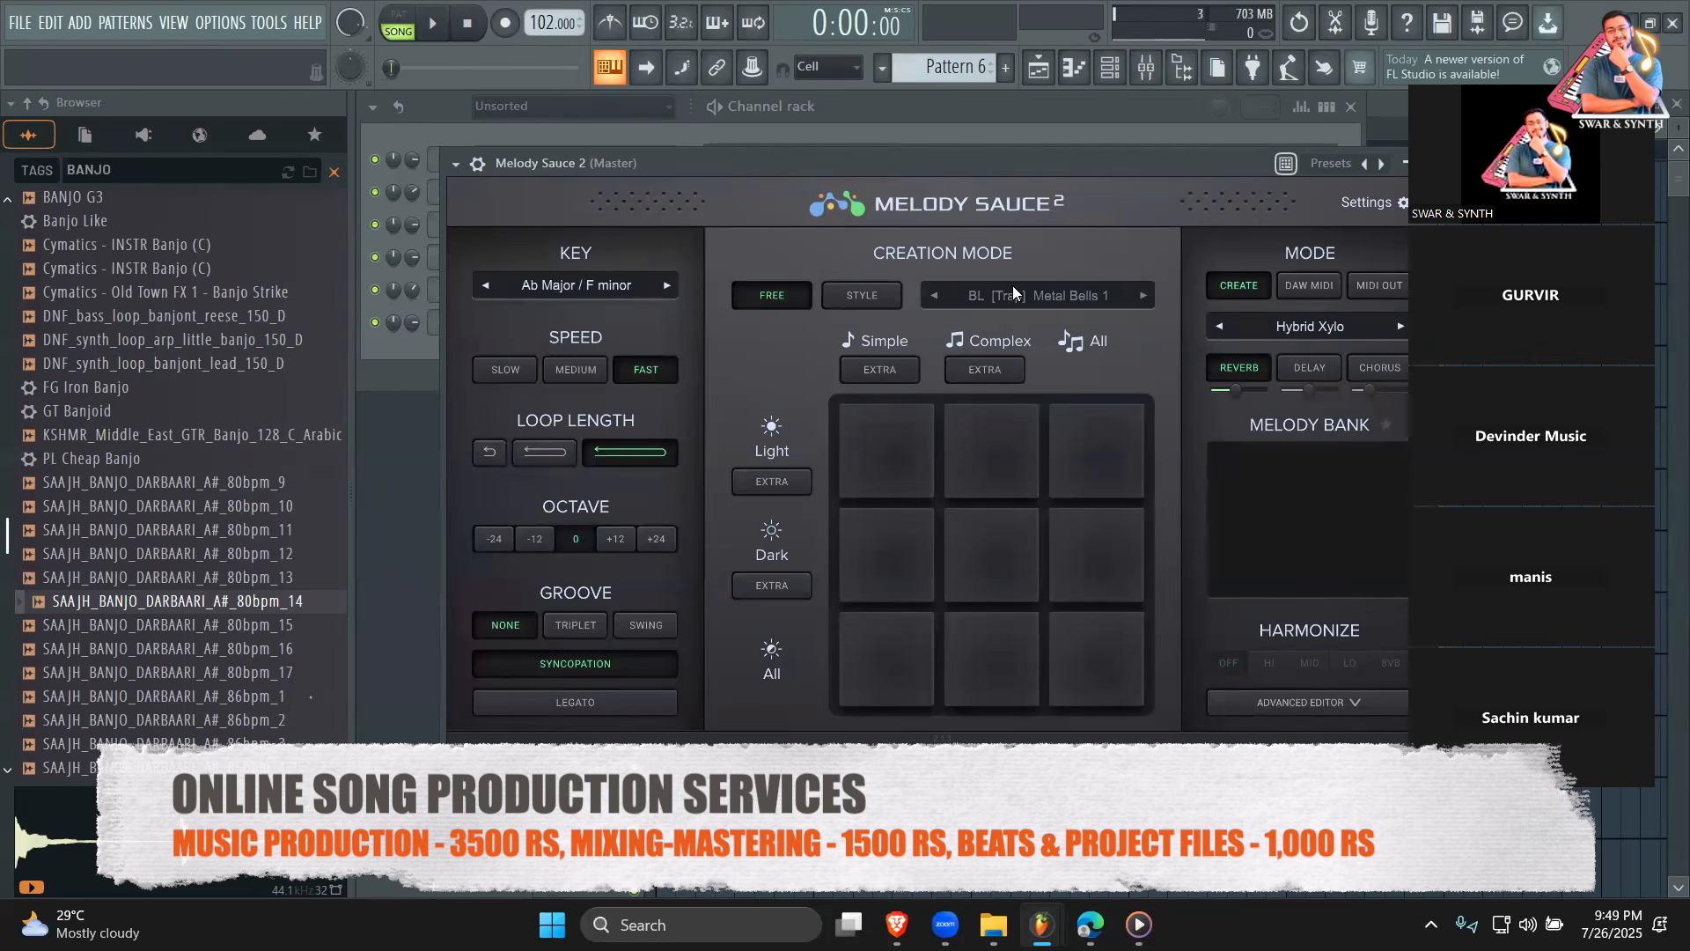
Switch Melody Sauce 2's creation mode to Style and choose the SY [EDM] Deep Lead style.
click(858, 294)
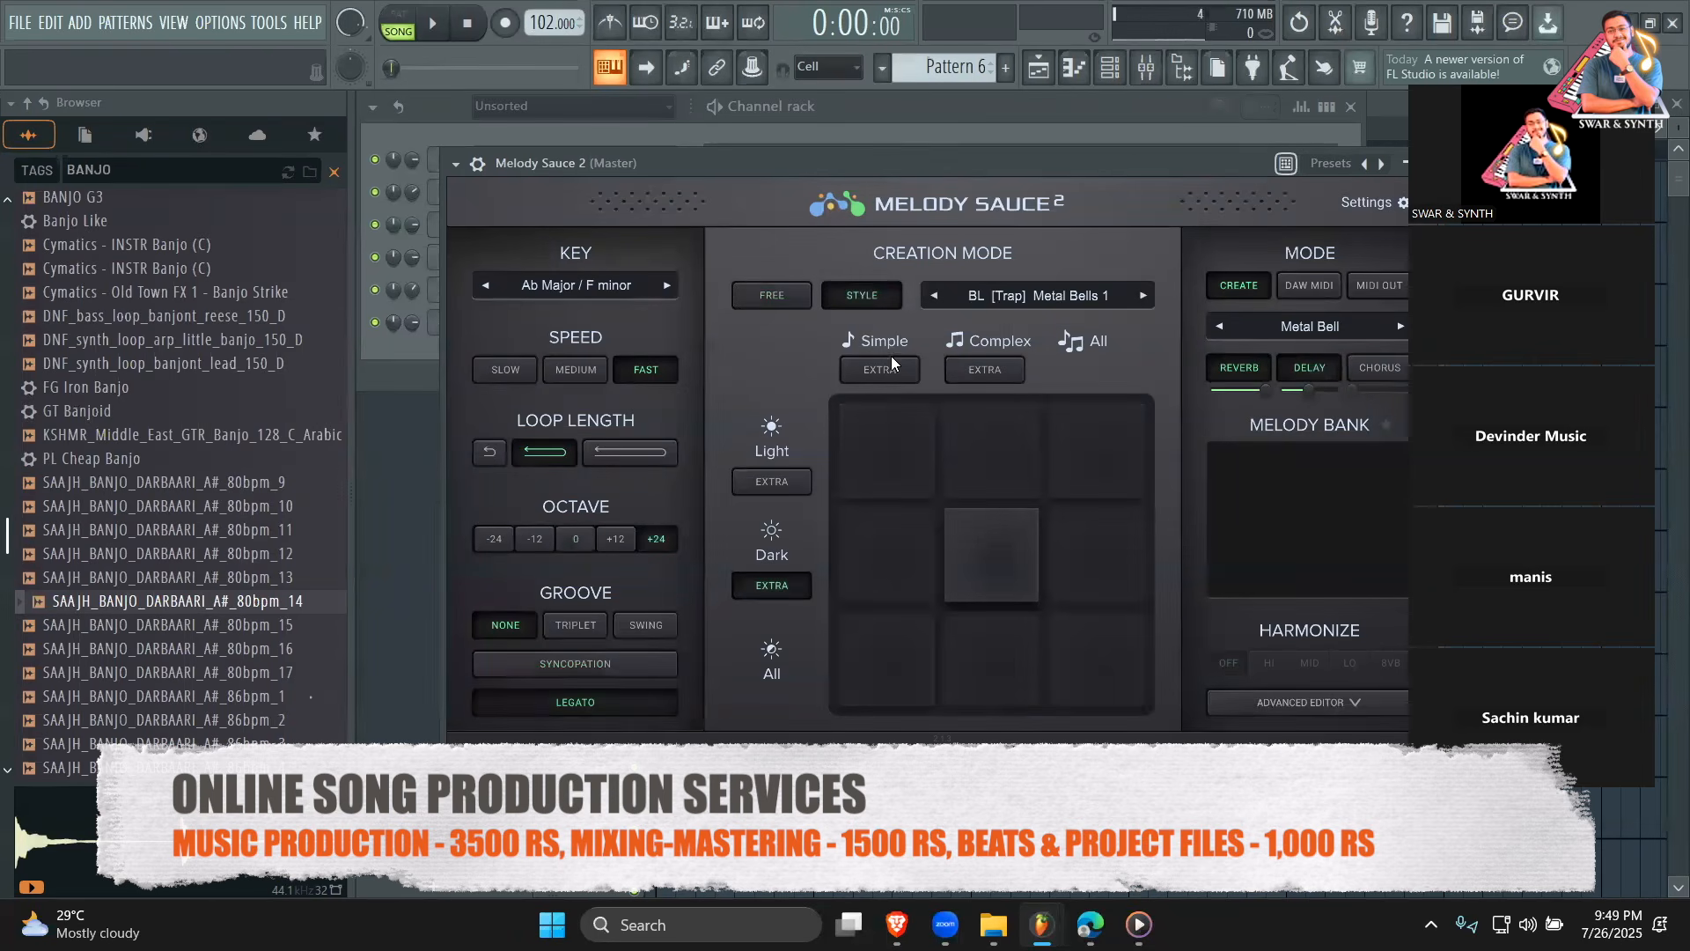
click(977, 296)
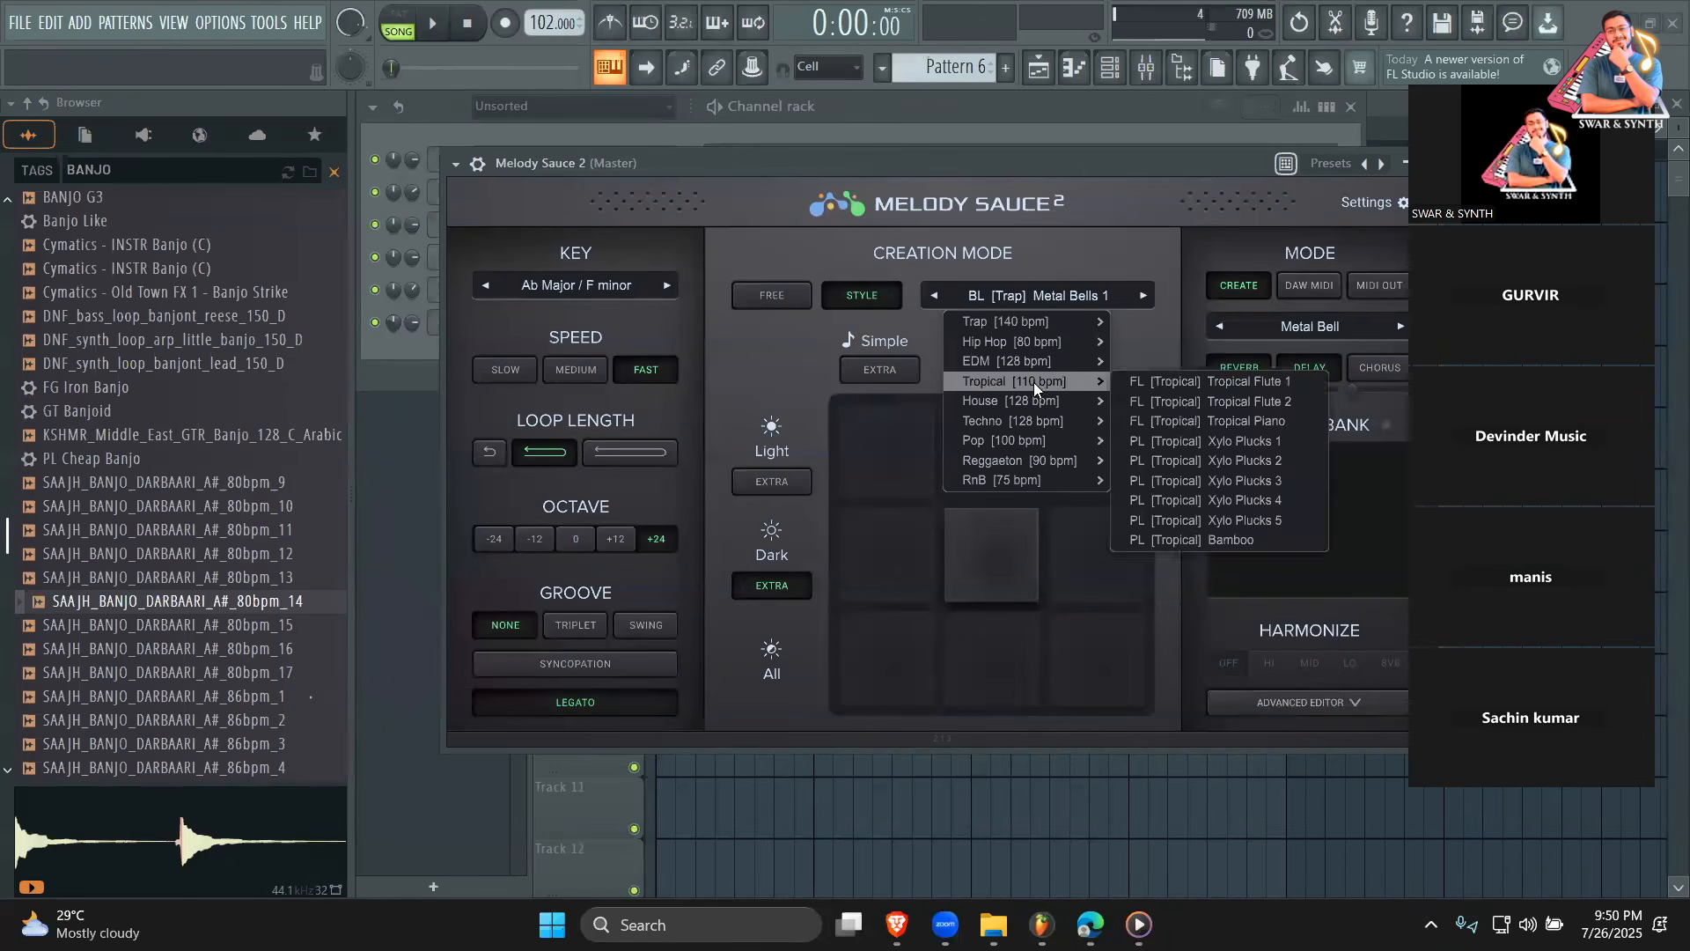
mouse_move(1022, 363)
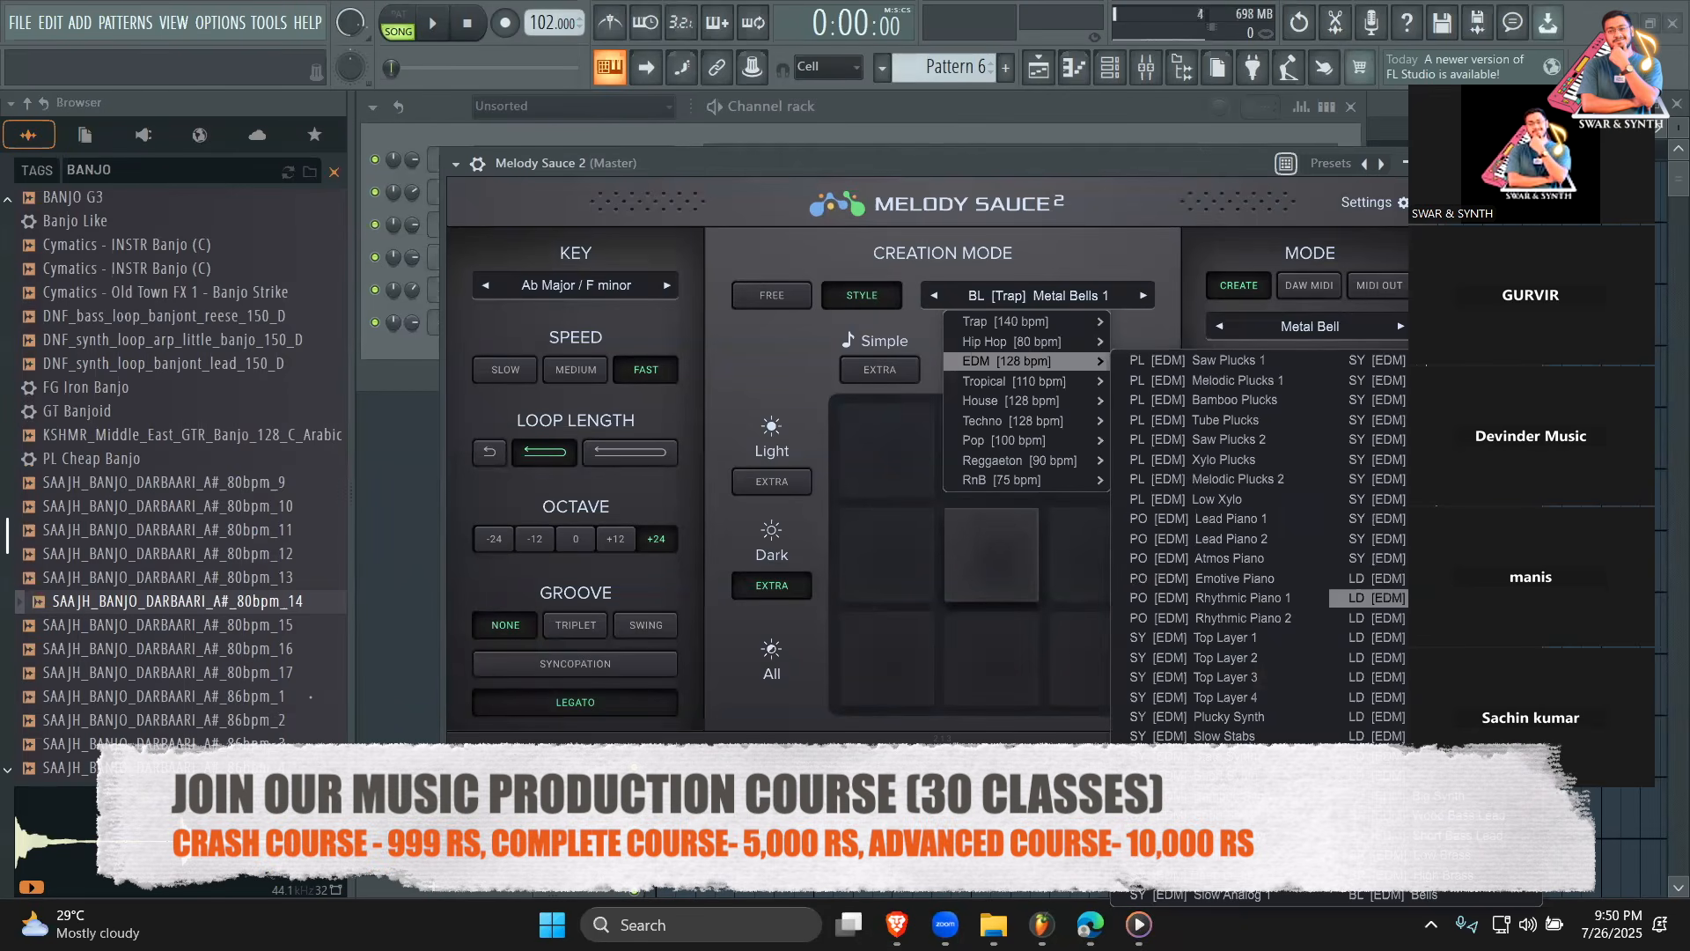
click(1268, 887)
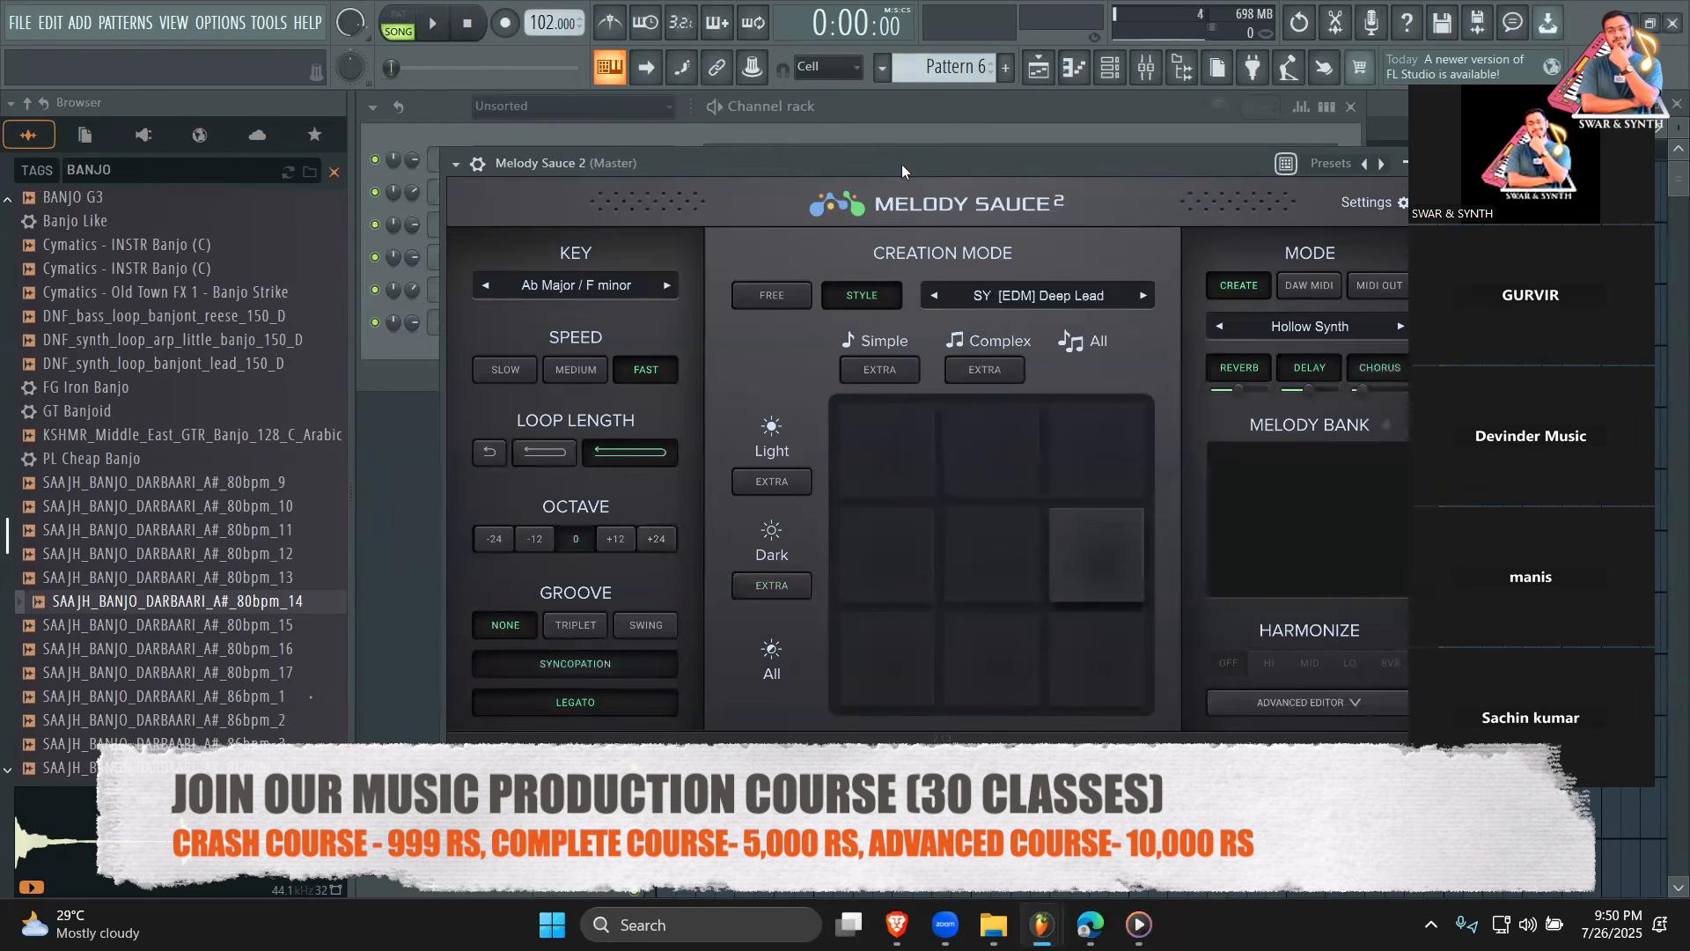
drag(845, 164, 668, 151)
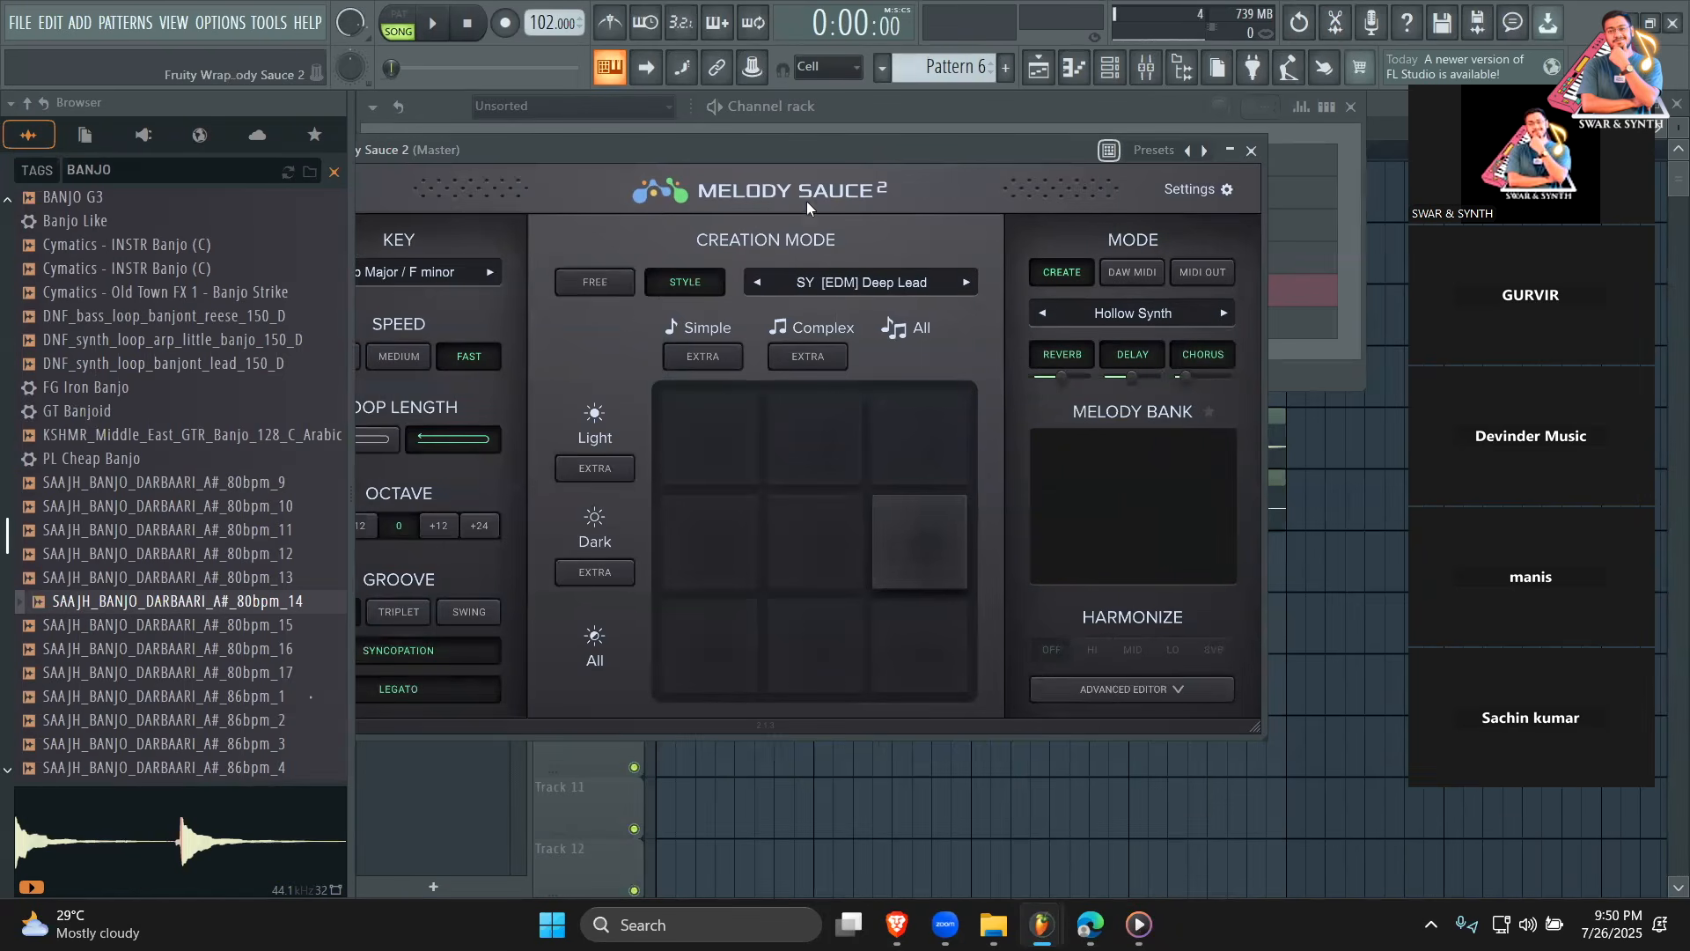
Mute playlist Tracks 5 and 6 holding the banjo loops, and play the remaining arrangement.
drag(795, 146, 877, 540)
click(441, 427)
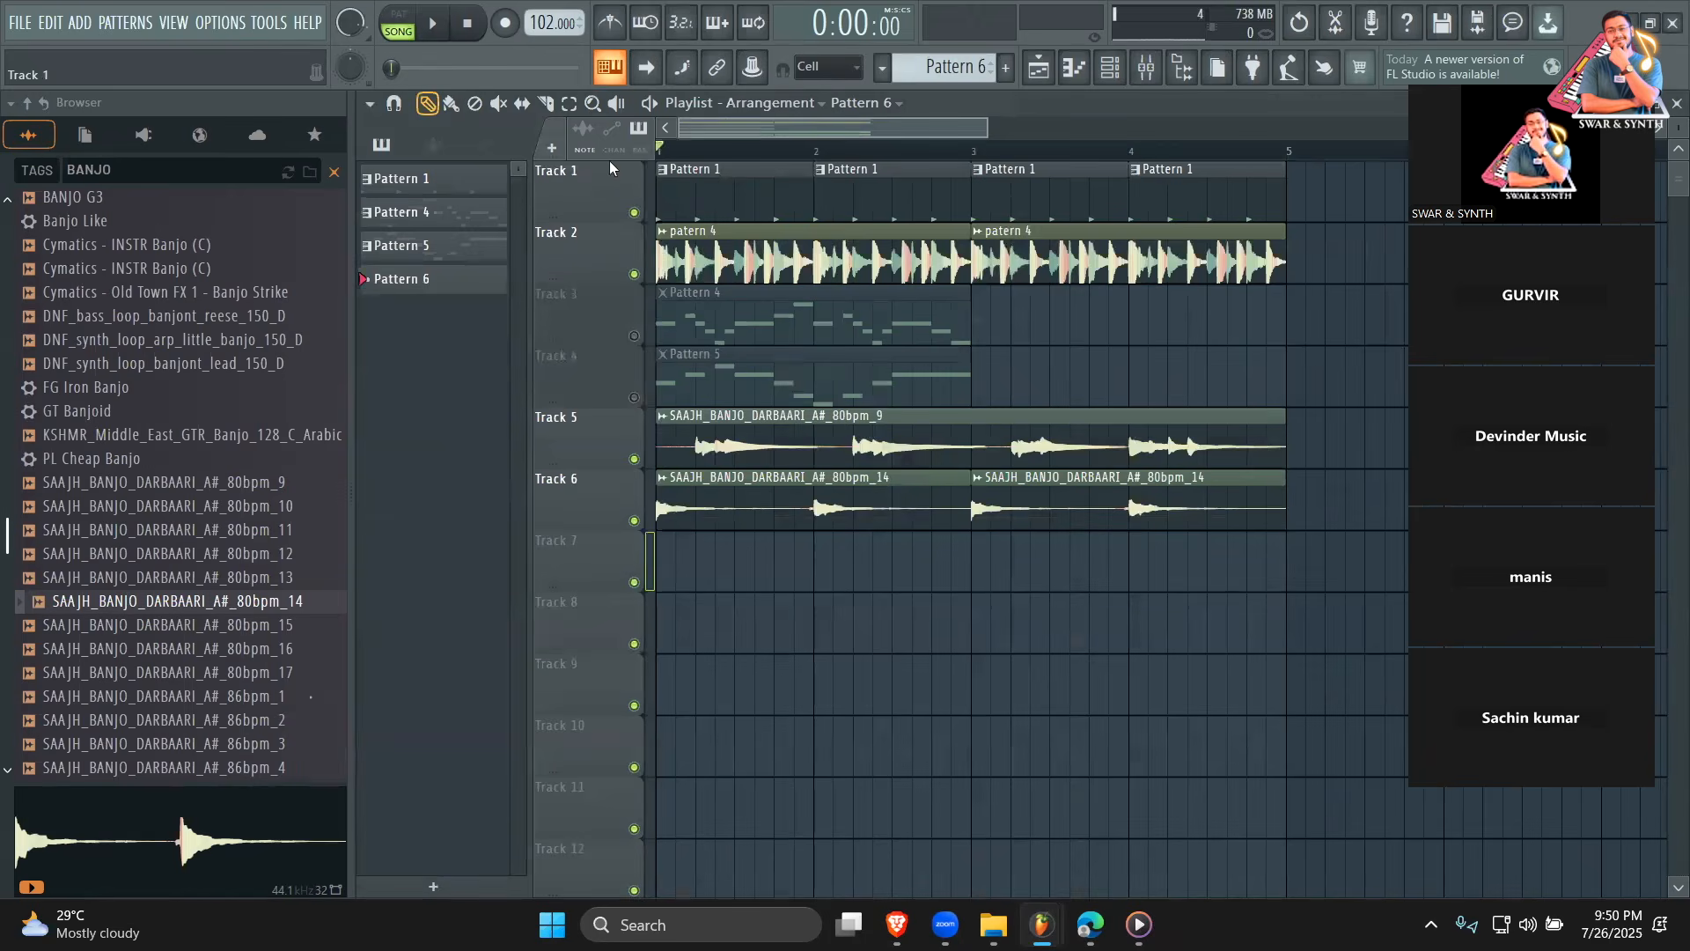
key(space)
key(space)
click(634, 519)
click(634, 458)
key(space)
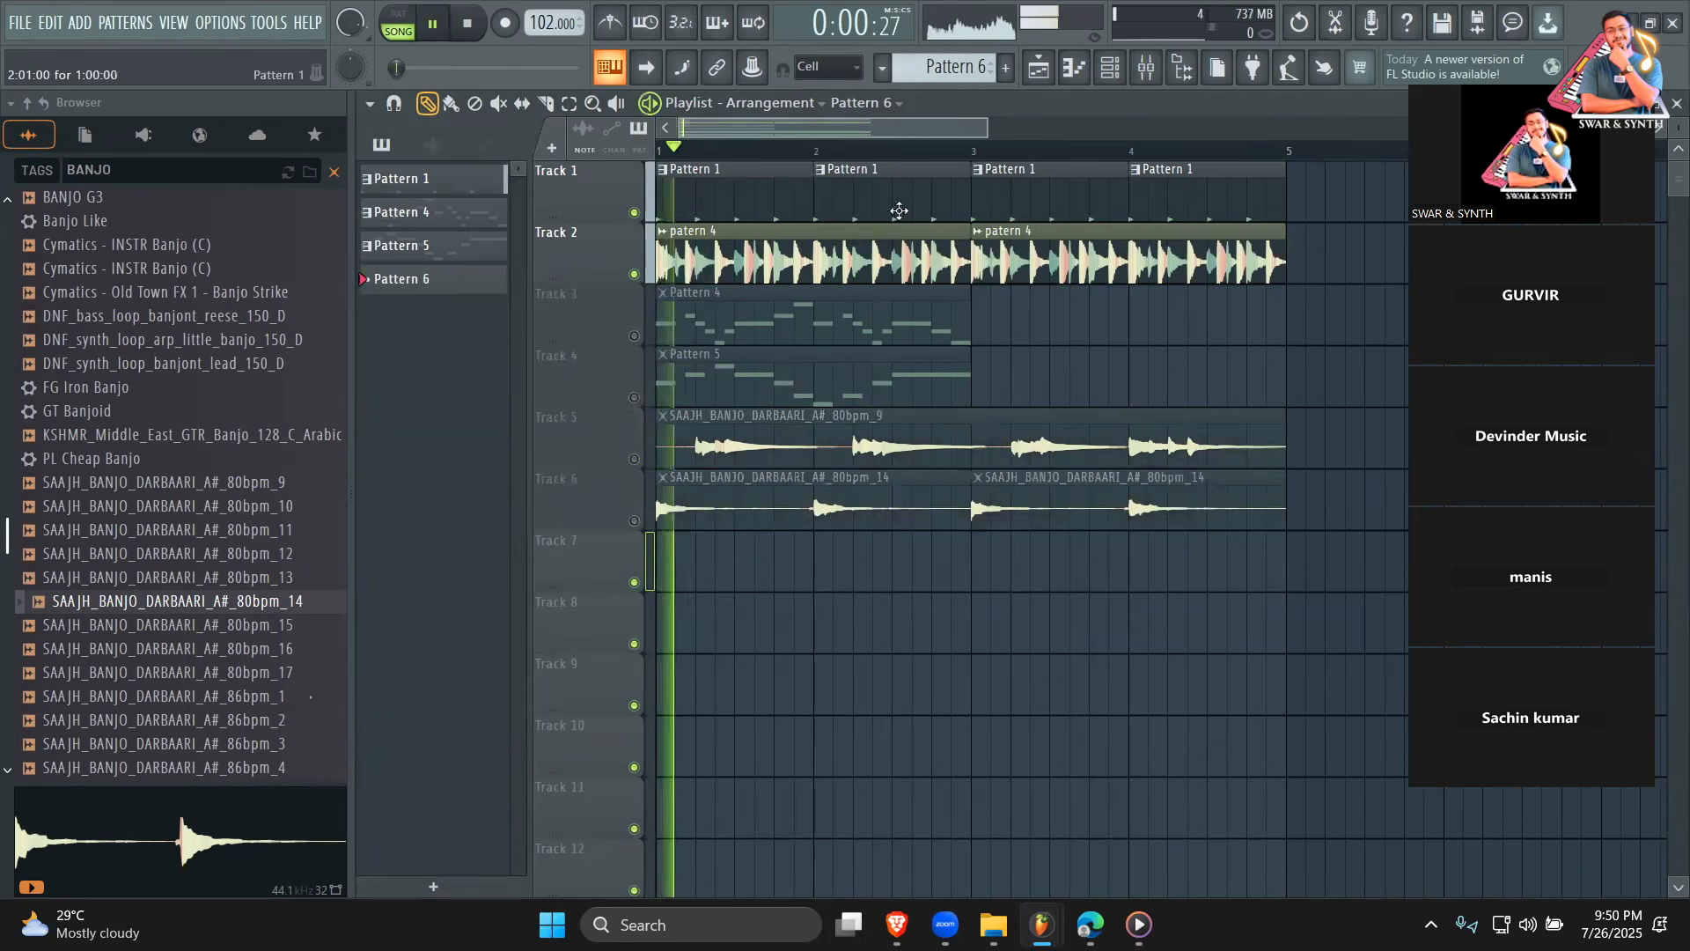
Generate three Deep Lead melodies in Melody Sauce 2 from the Dark, All pad, auditioning them over the beat.
click(1112, 77)
click(652, 322)
key(space)
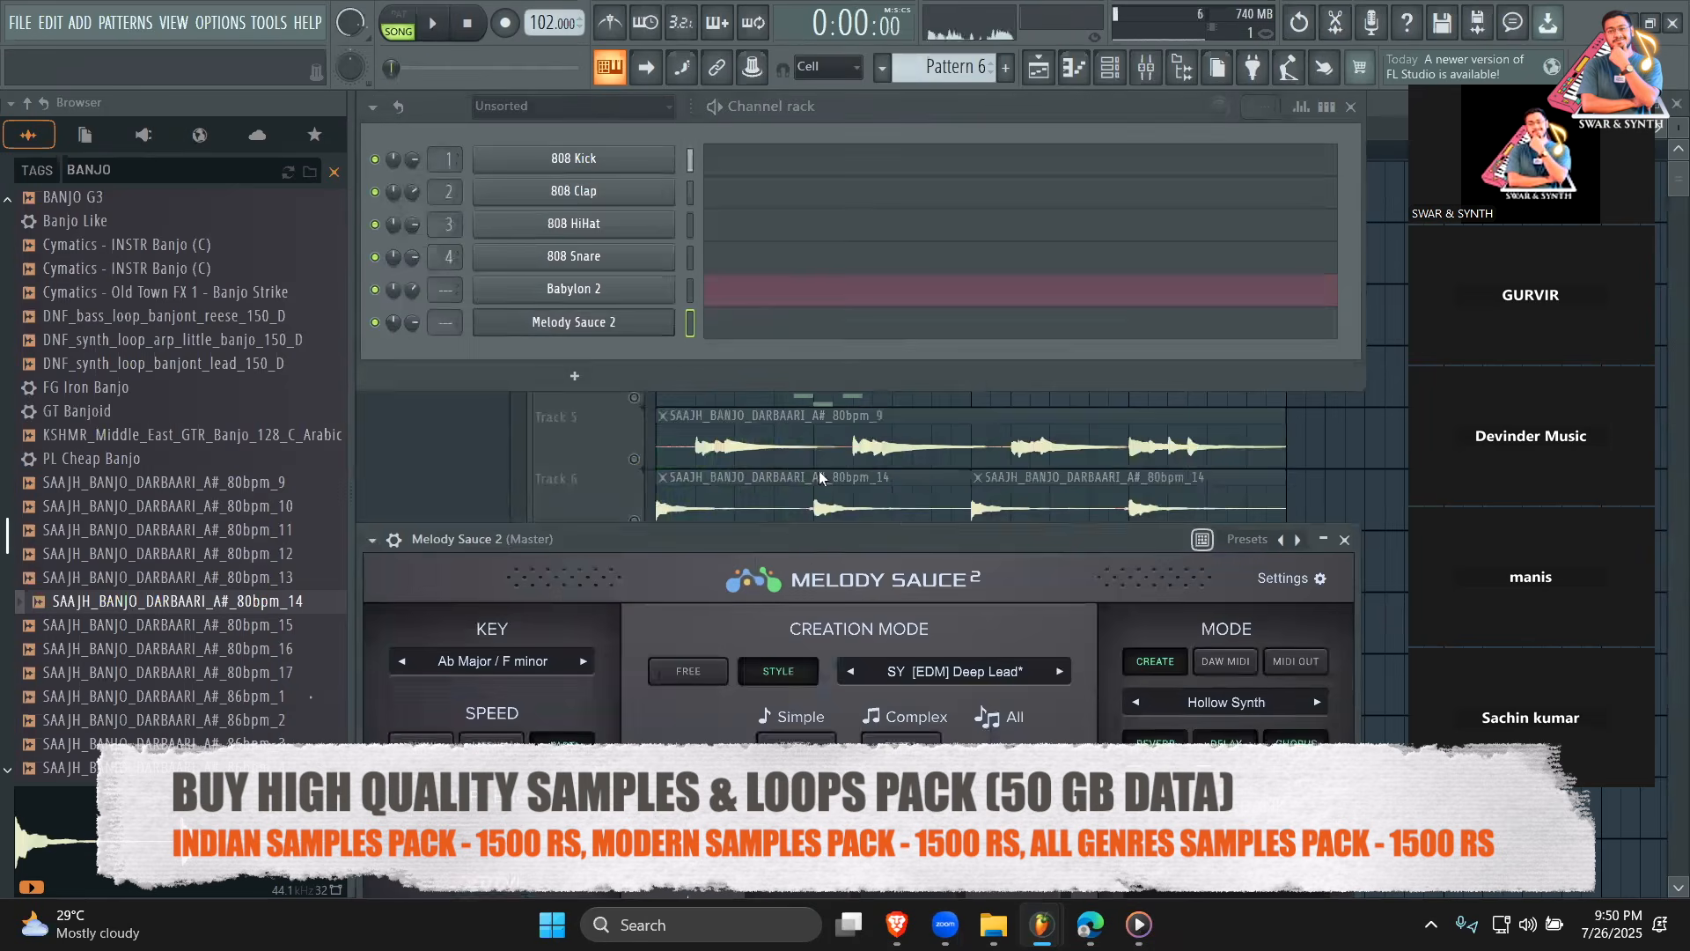
click(1031, 548)
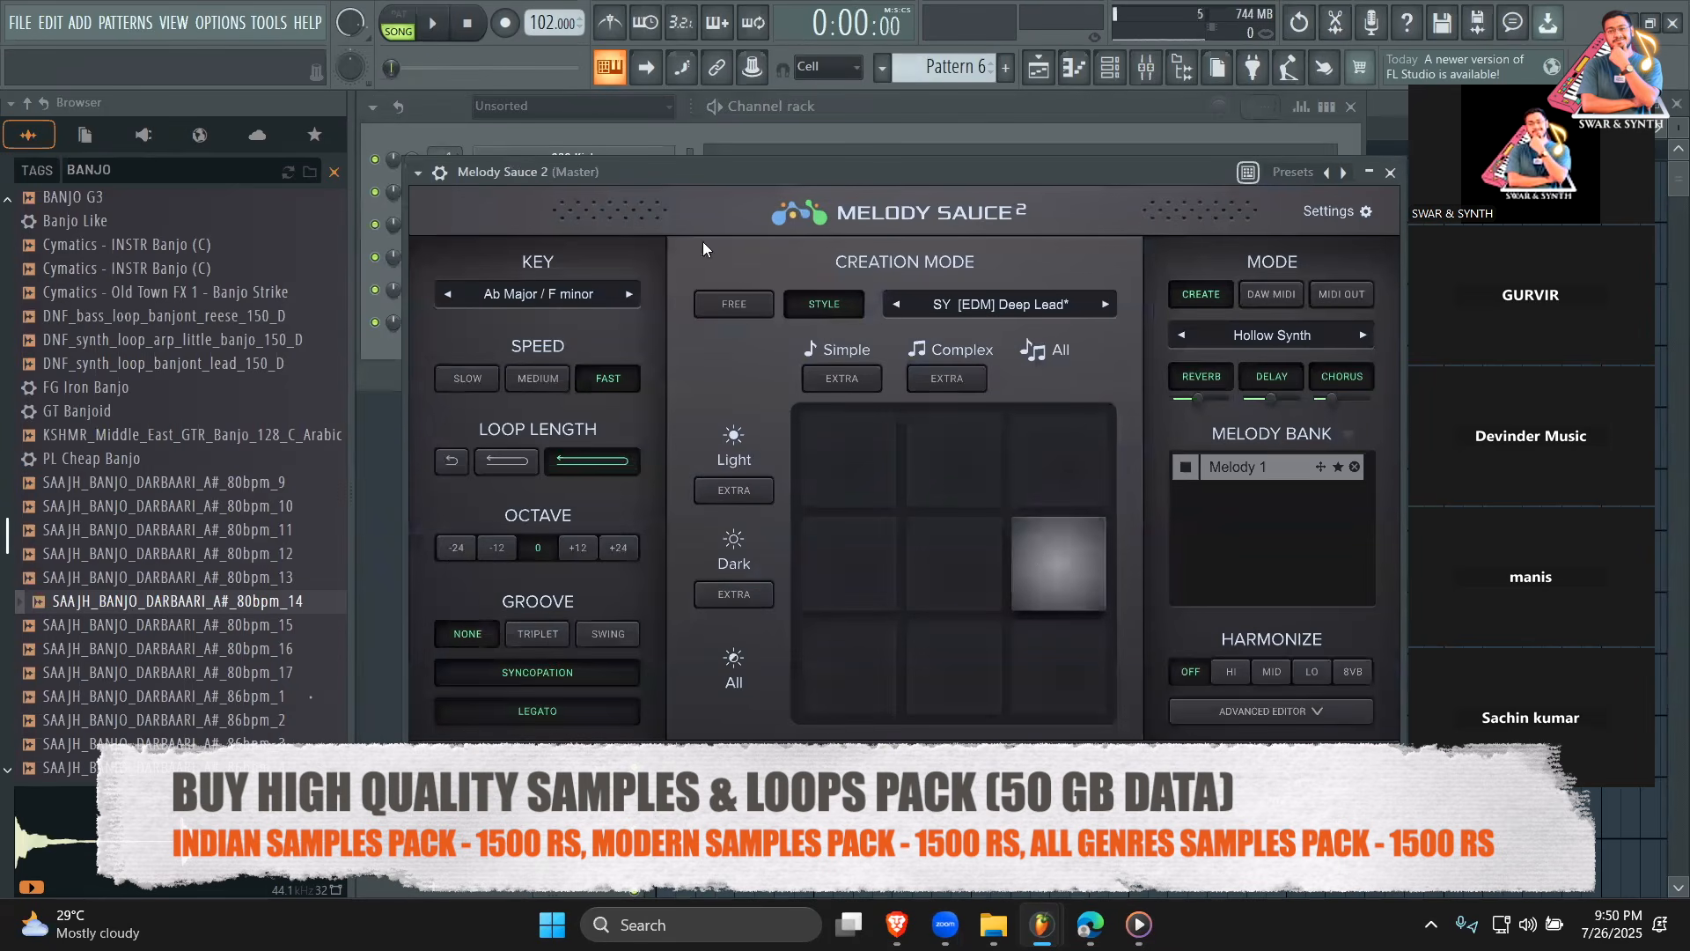
key(space)
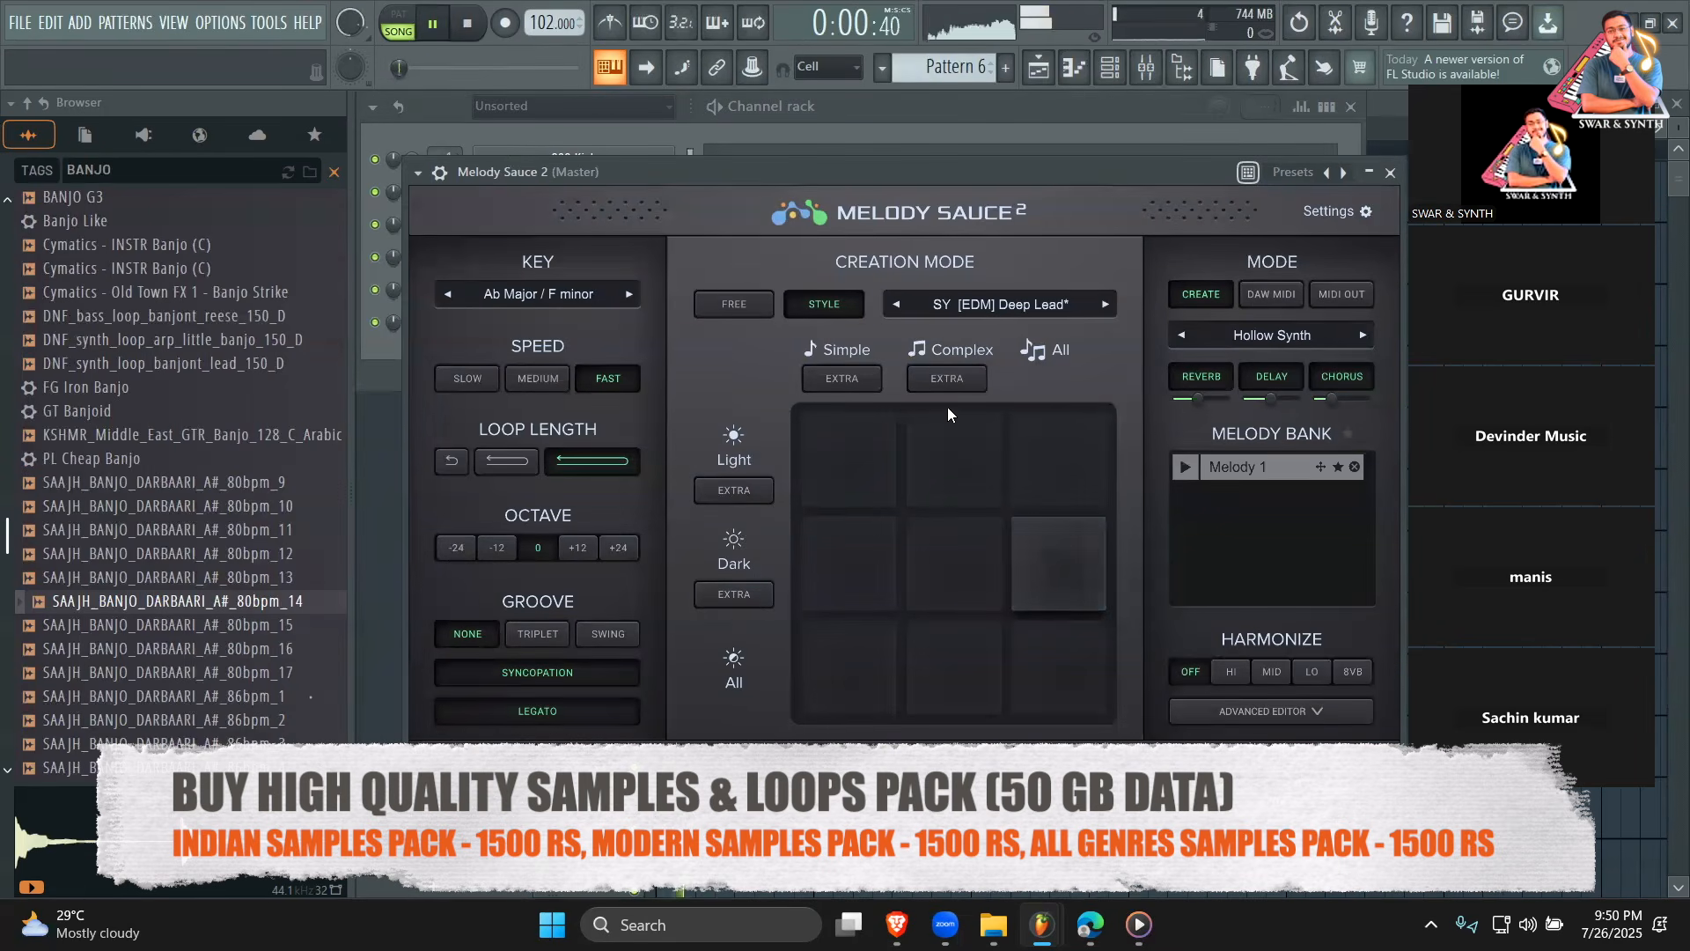
click(1044, 577)
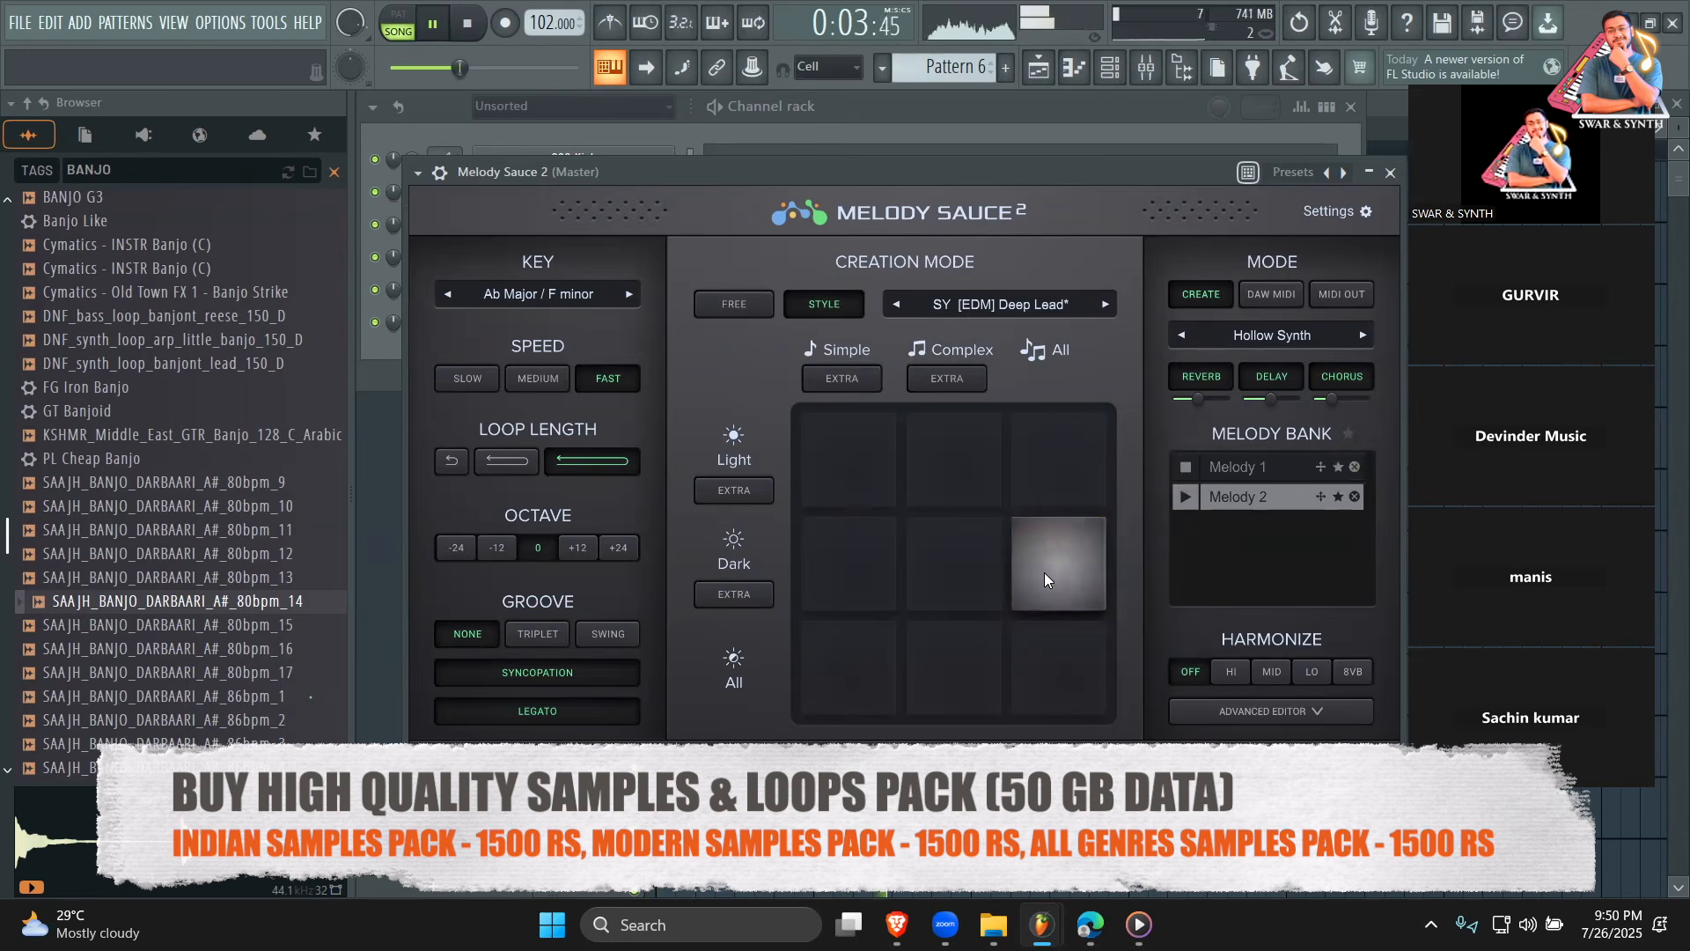
click(1045, 577)
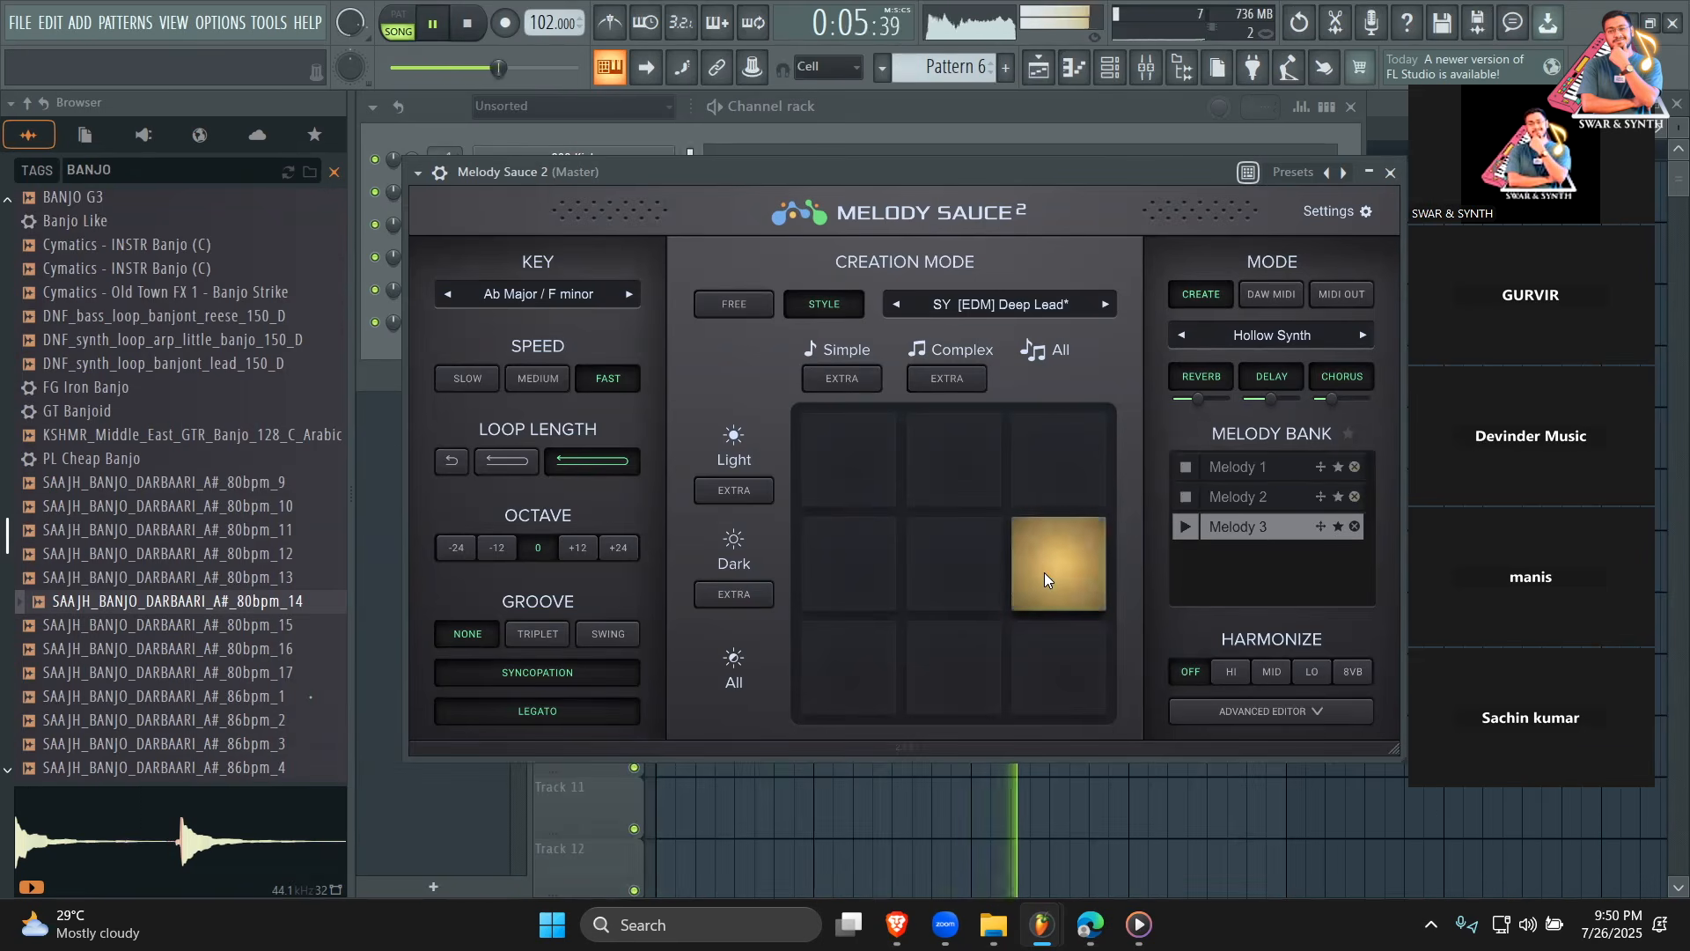
Stop playback, transfer the newest Deep Lead melody into Pattern 6's Babylon 2 channel, and view its notes in the piano roll.
drag(1095, 169, 917, 373)
click(467, 23)
drag(679, 367, 643, 294)
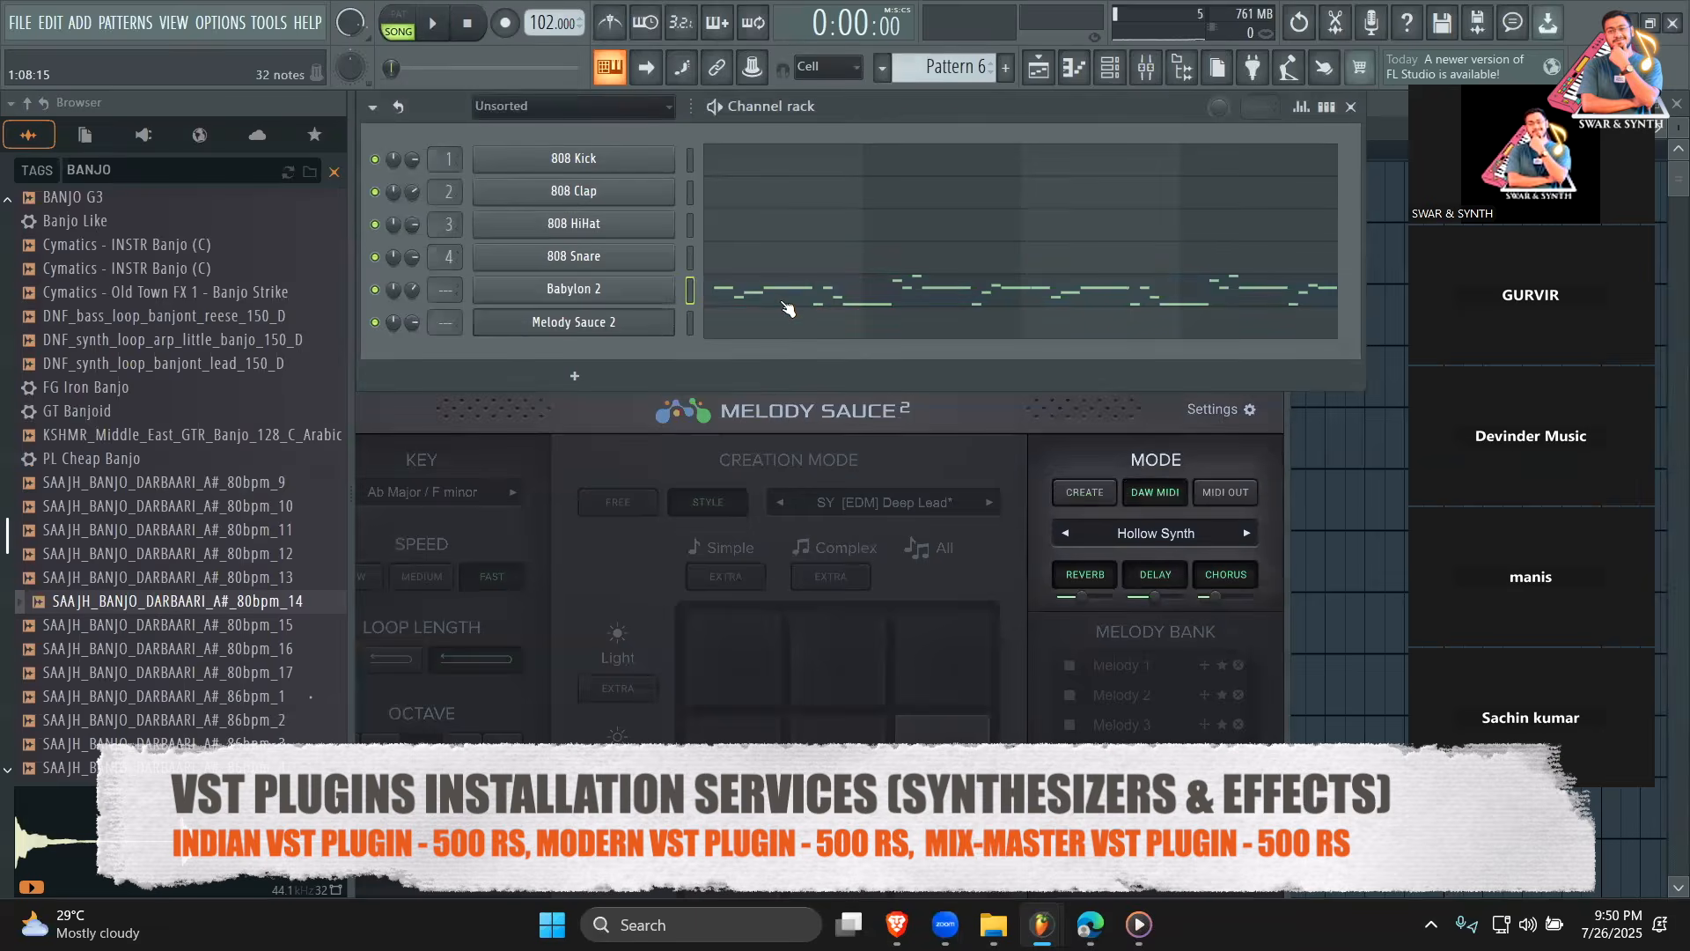
click(788, 308)
key(space)
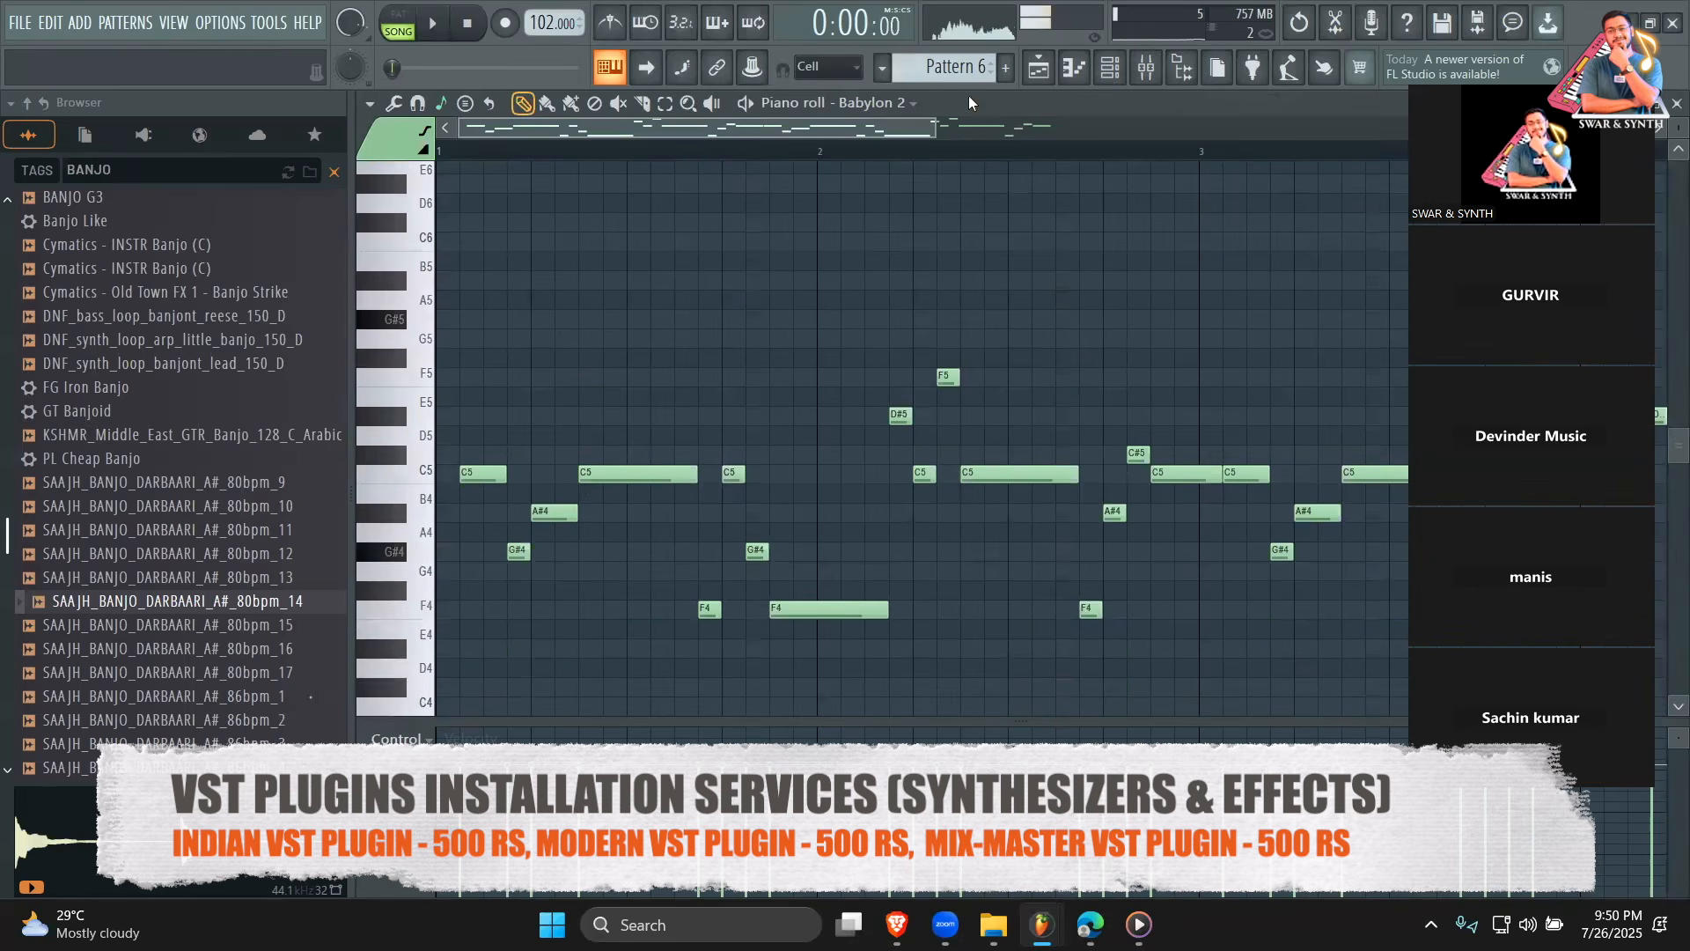
Place Pattern 6 at the start of playlist Track 7 and play the arrangement.
click(1039, 68)
drag(766, 566, 663, 566)
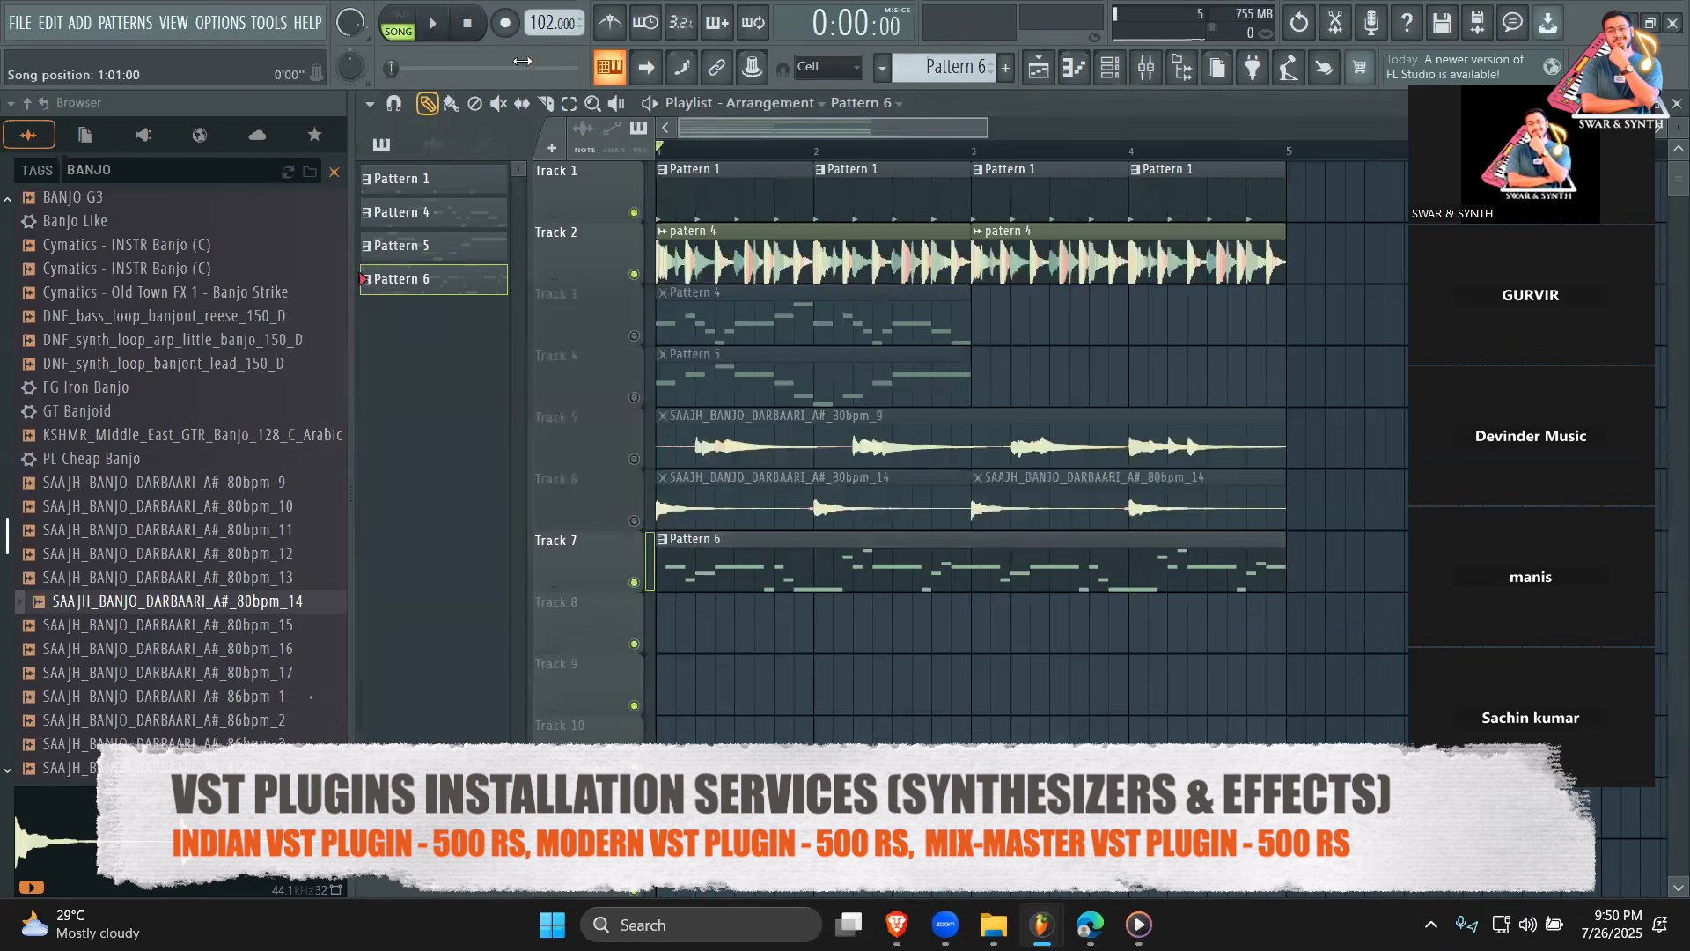
key(space)
drag(999, 129, 1113, 129)
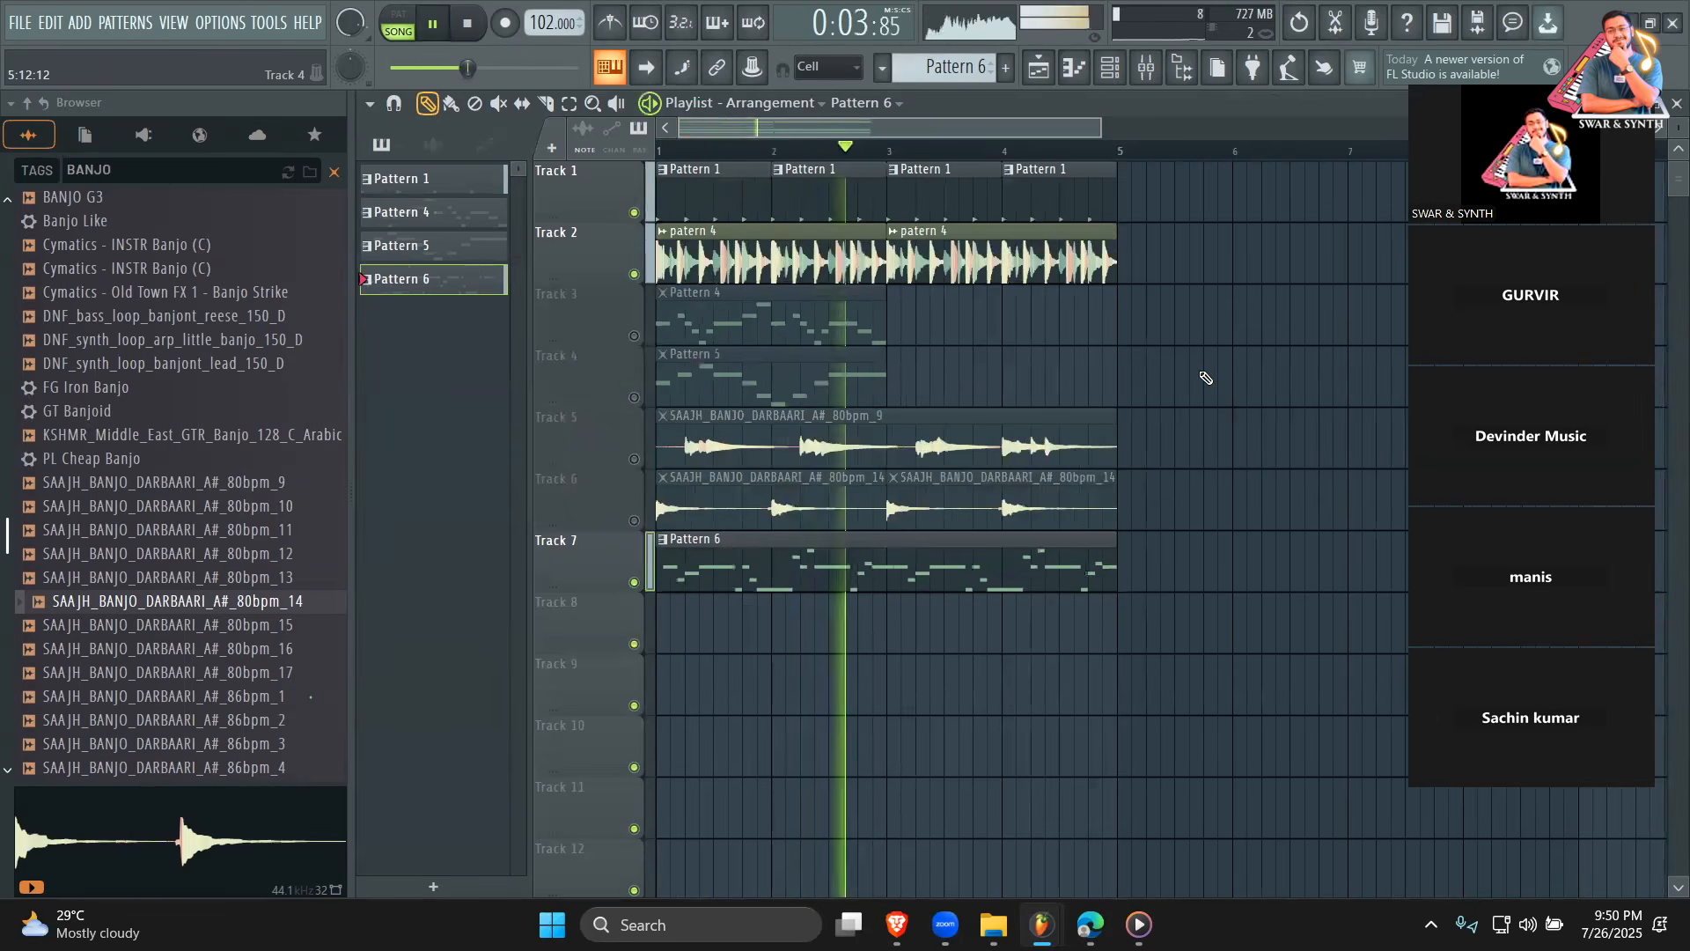
Set Babylon 2's root note to C4 in its channel settings during playback, then stop and return to the playlist.
double_click(797, 552)
click(677, 290)
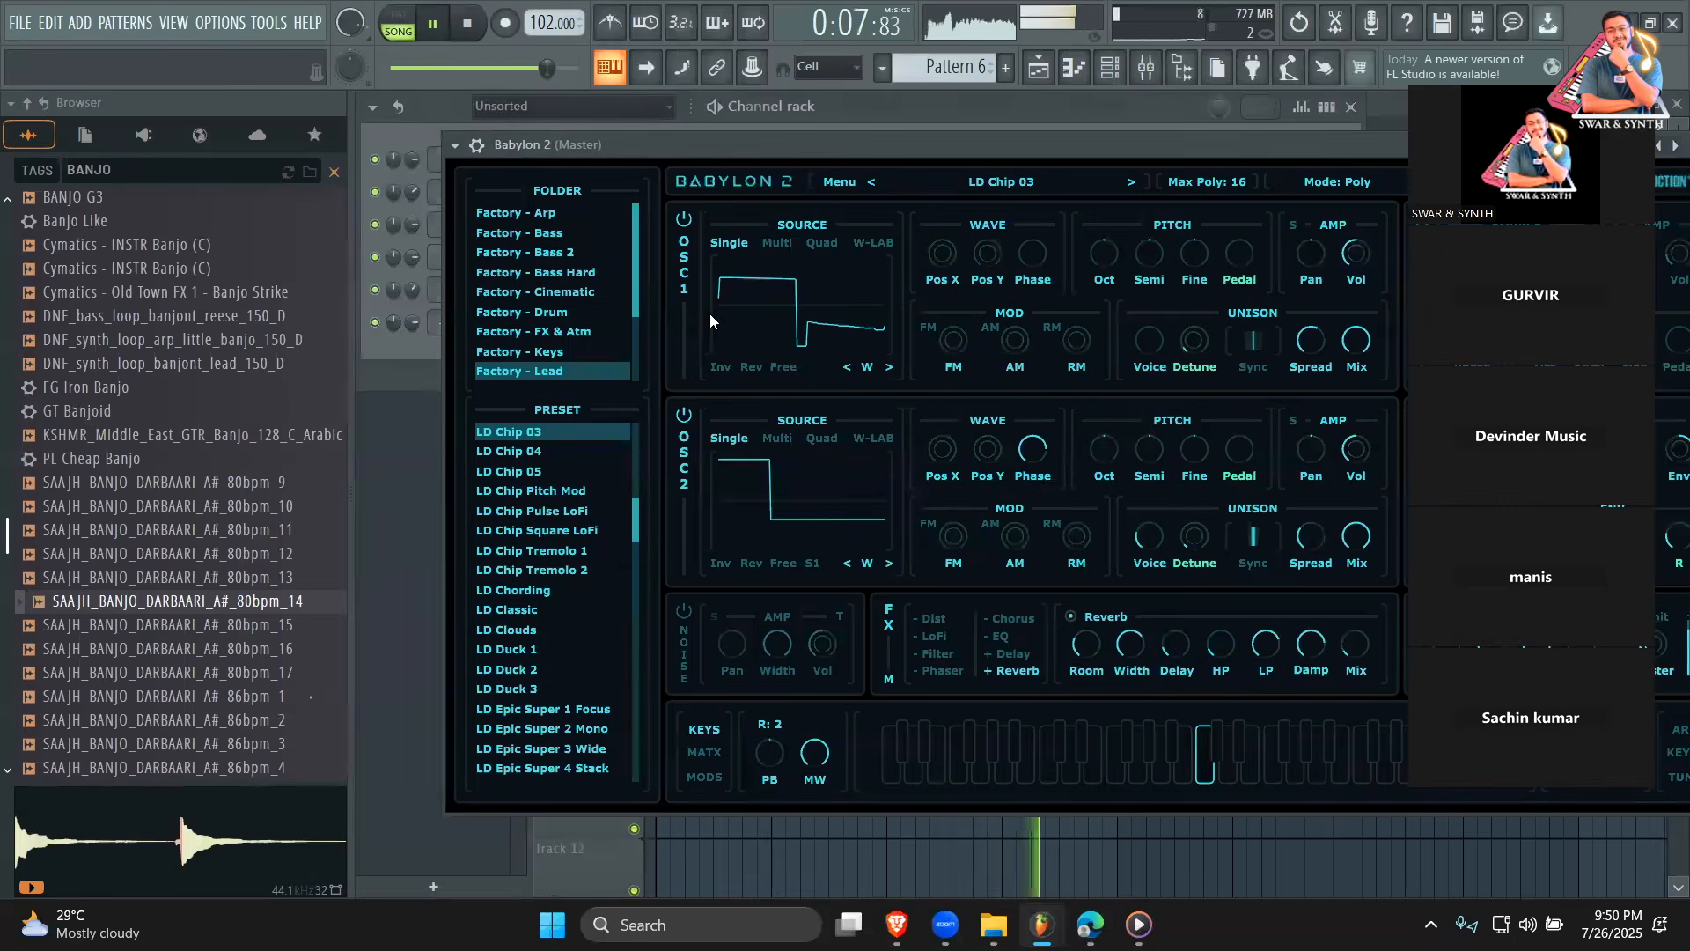
click(476, 145)
click(567, 184)
right_click(655, 585)
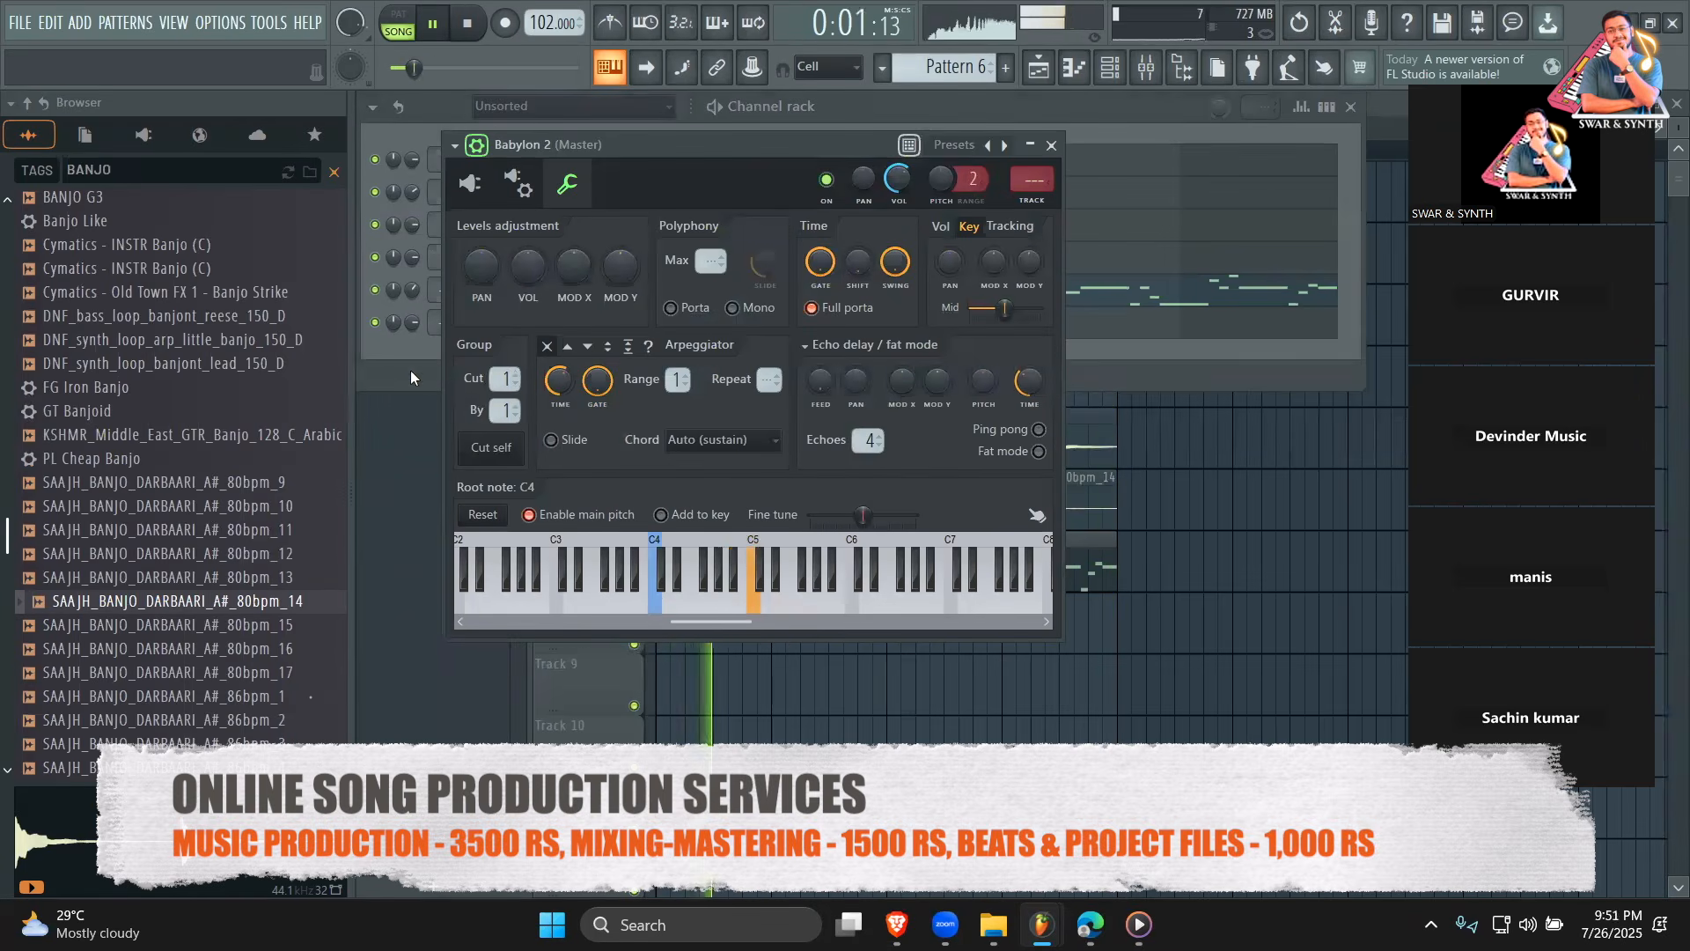
click(407, 350)
key(space)
click(421, 579)
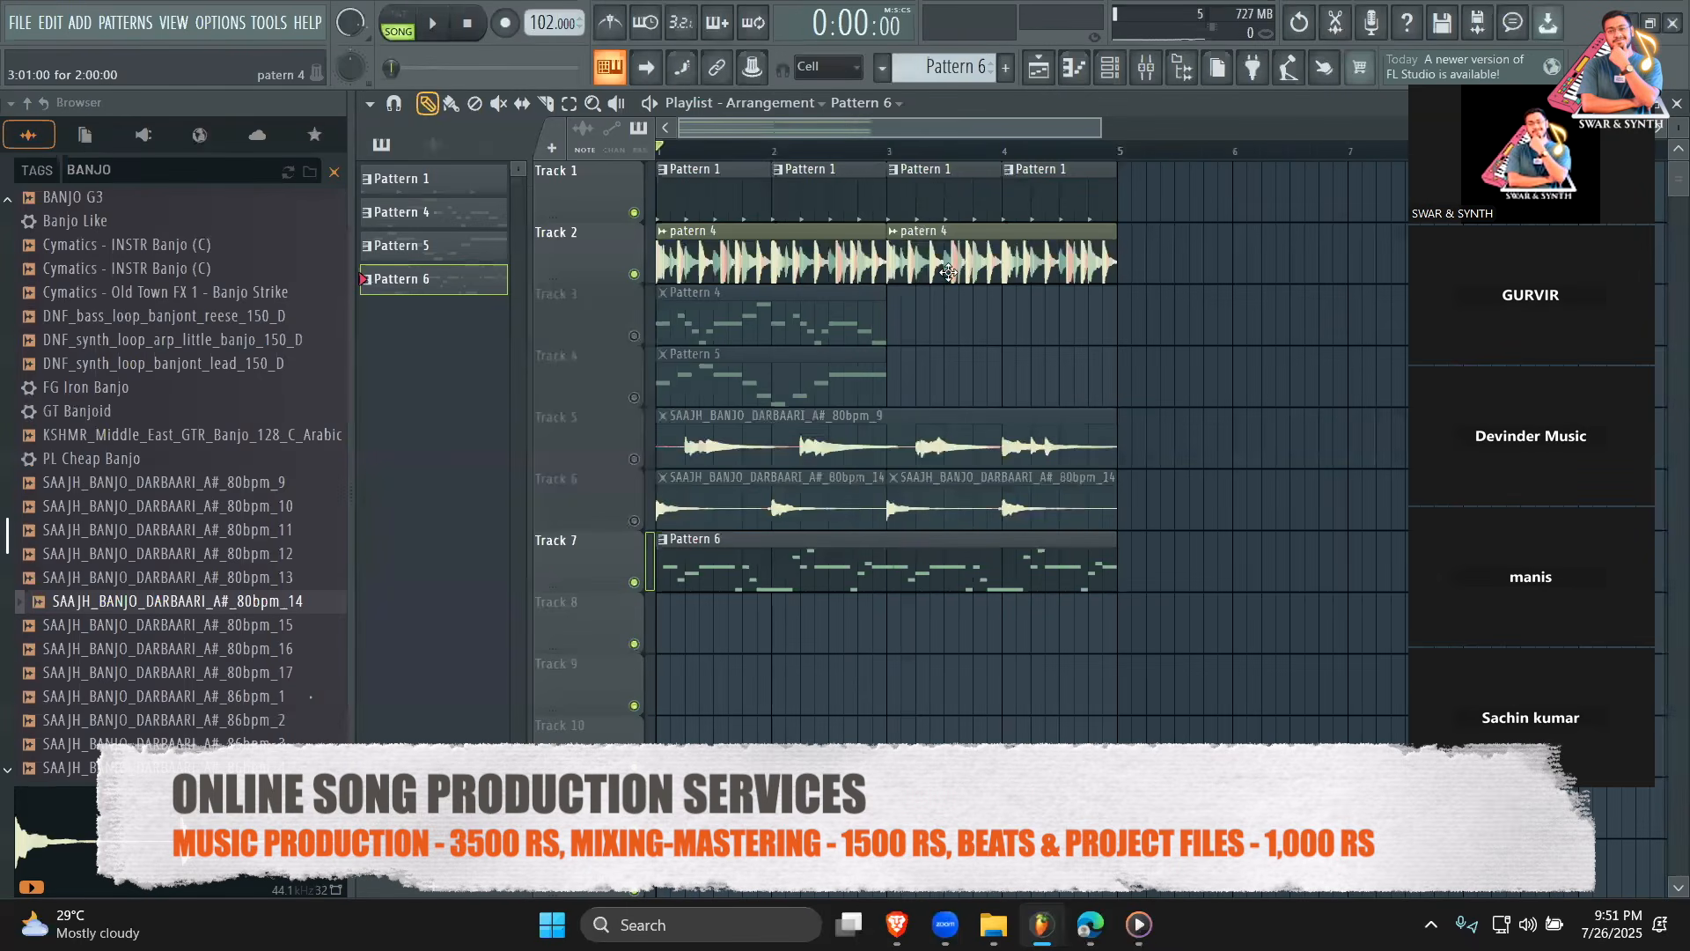
Reopen Melody Sauce 2 from the channel rack and move its window clear of the channel list.
click(1127, 67)
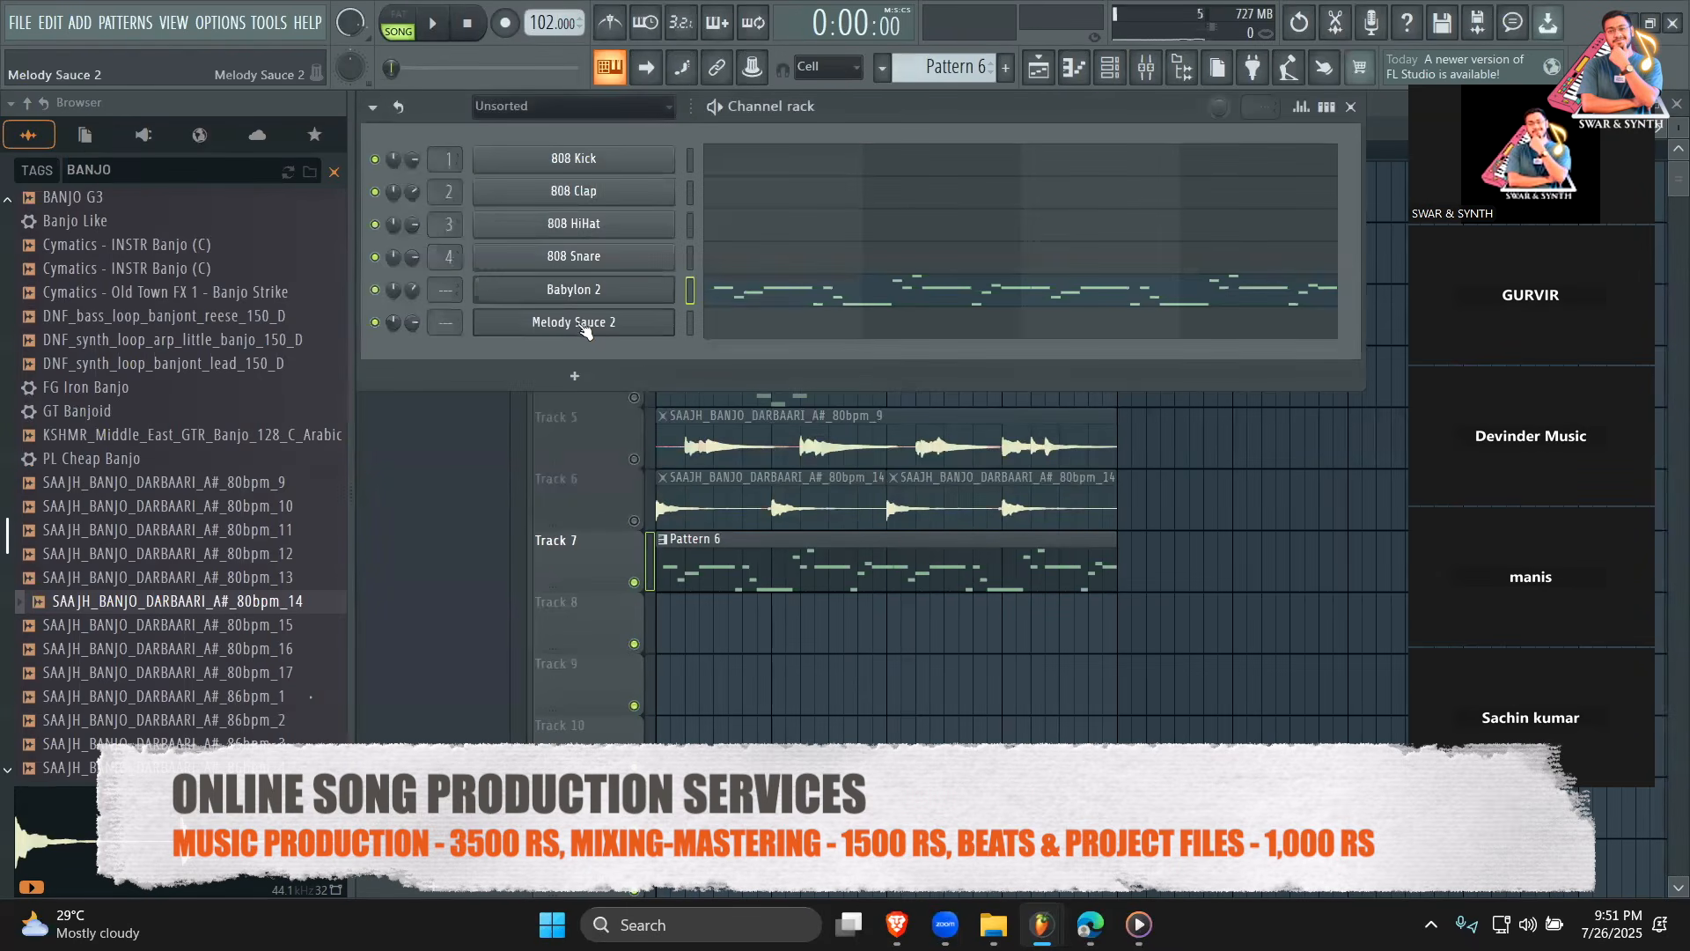
click(584, 330)
drag(820, 360, 893, 234)
click(890, 206)
click(1072, 71)
click(1111, 69)
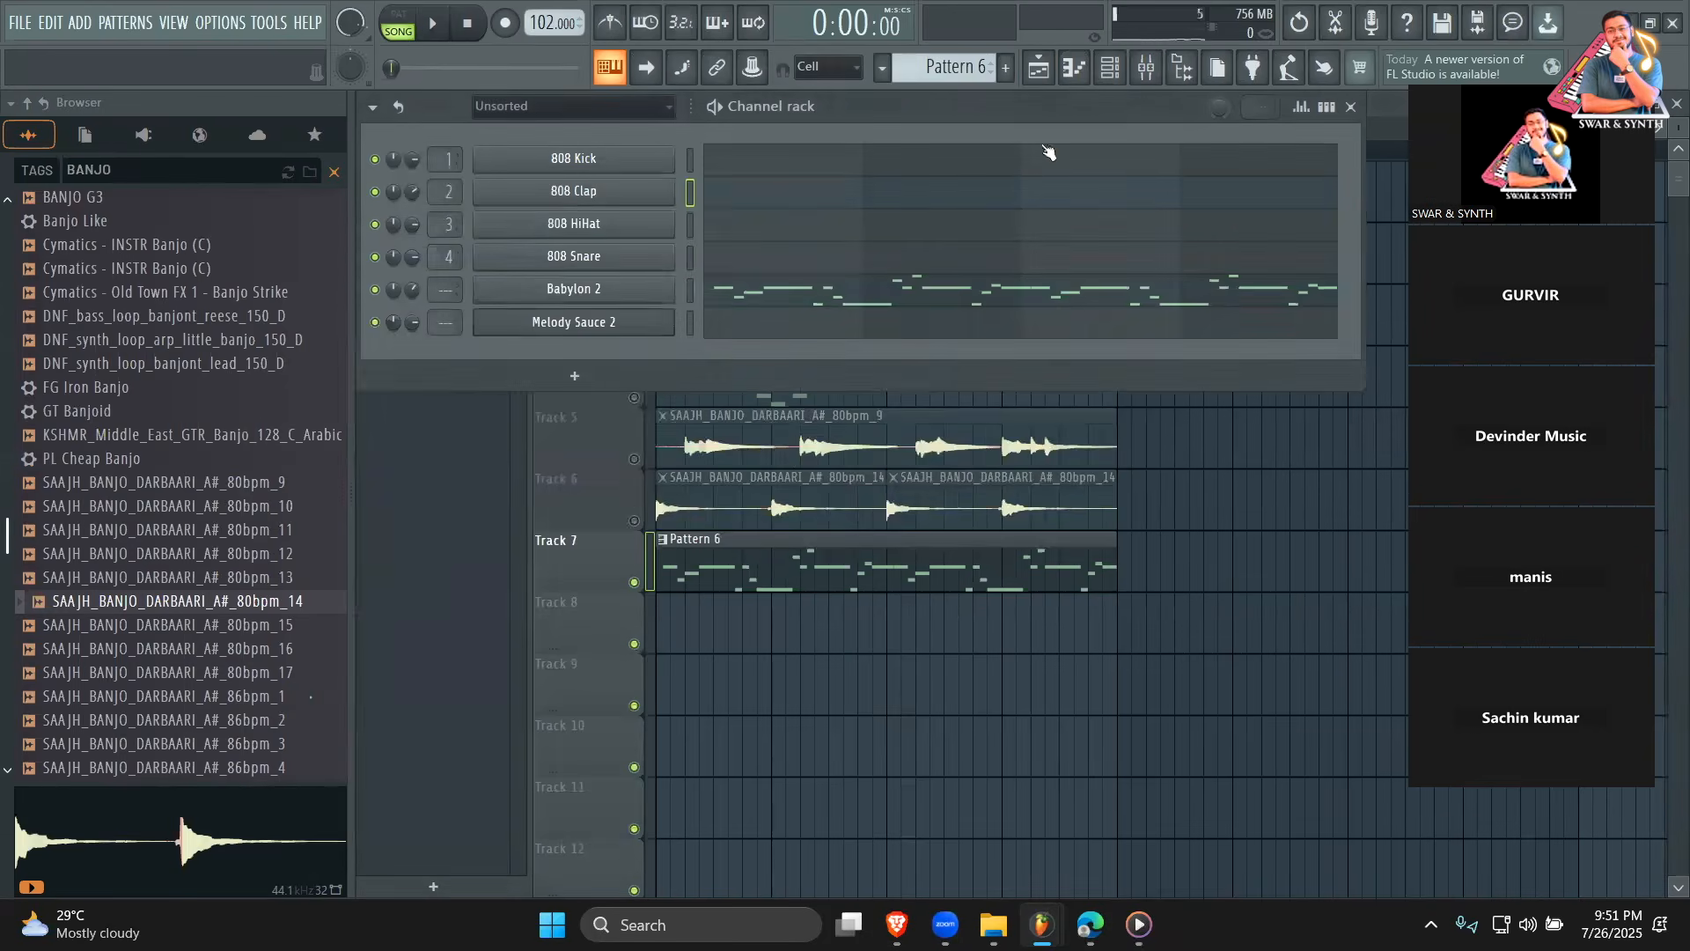
click(573, 324)
drag(1033, 235, 1098, 552)
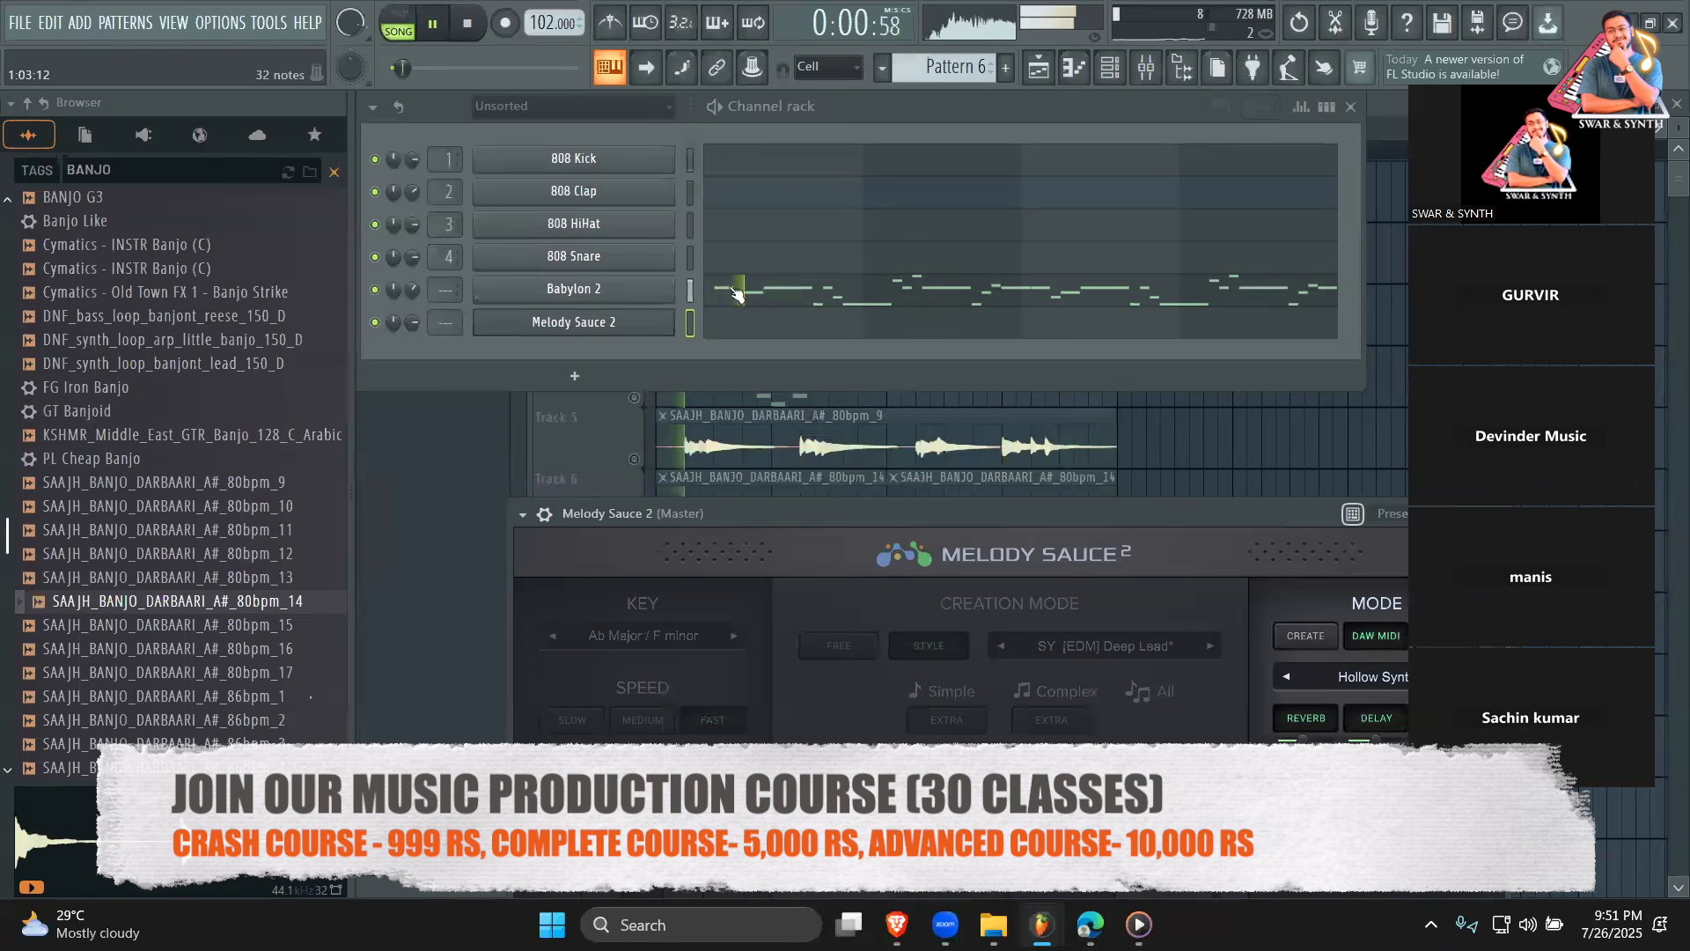
Stop playback and cut the Deep Lead melody notes from the Babylon 2 channel.
key(space)
right_click(678, 280)
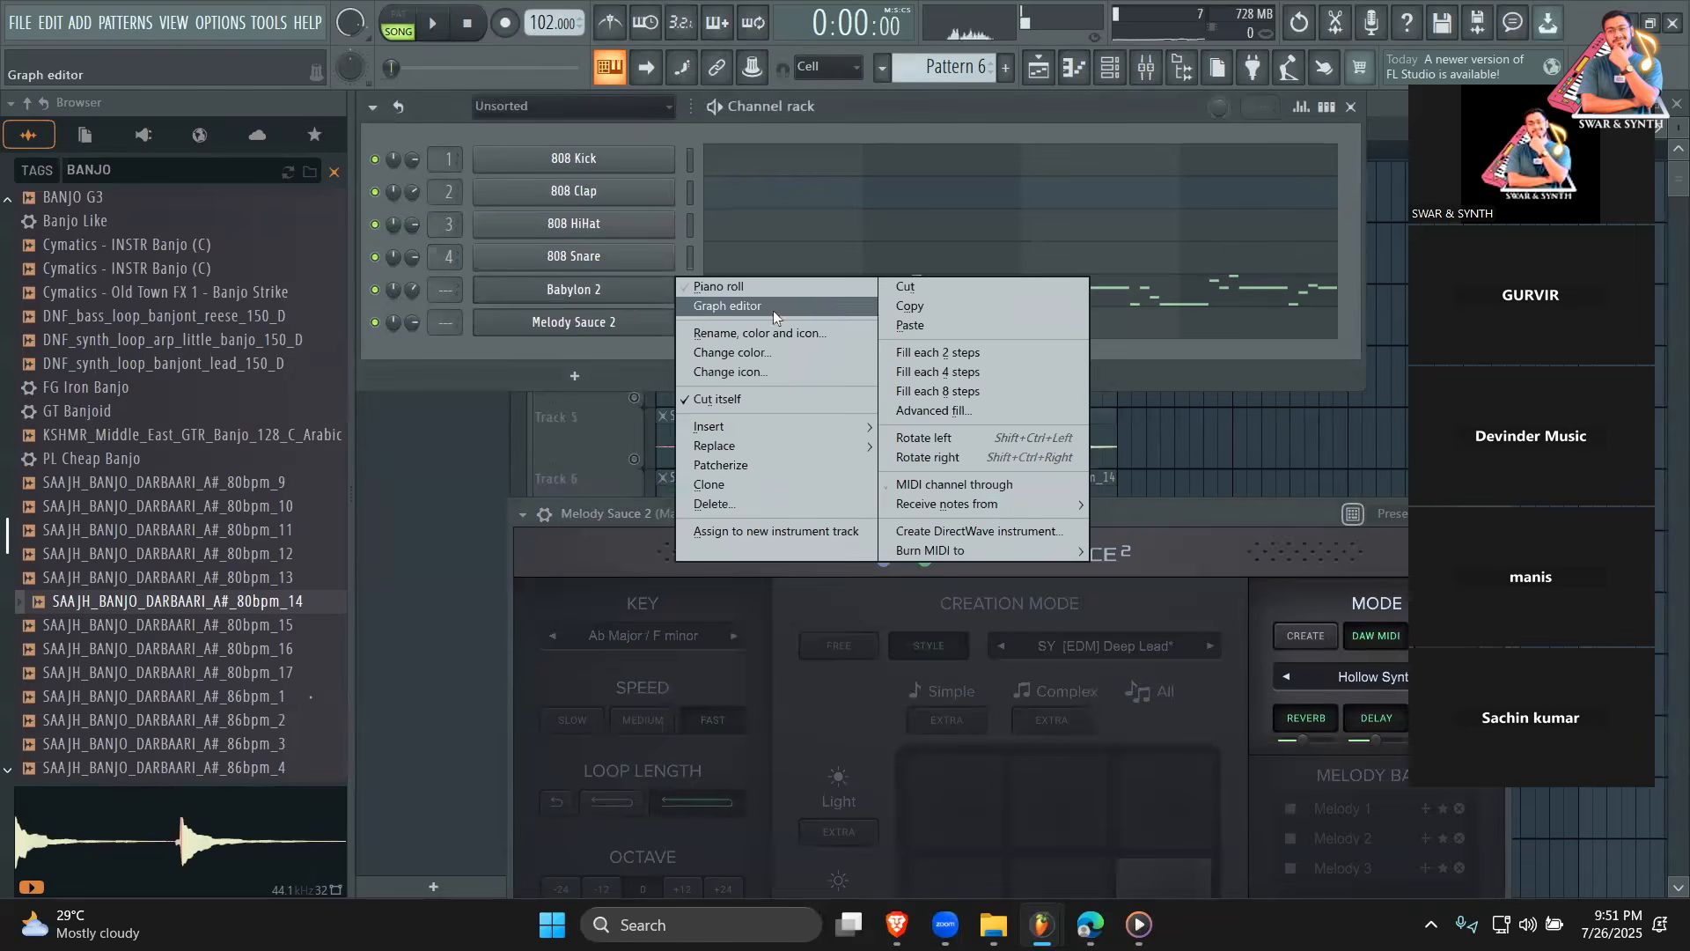
click(919, 294)
Return Melody Sauce 2 to Create mode and generate two more Deep Lead melodies over the playing beat.
drag(889, 514, 835, 296)
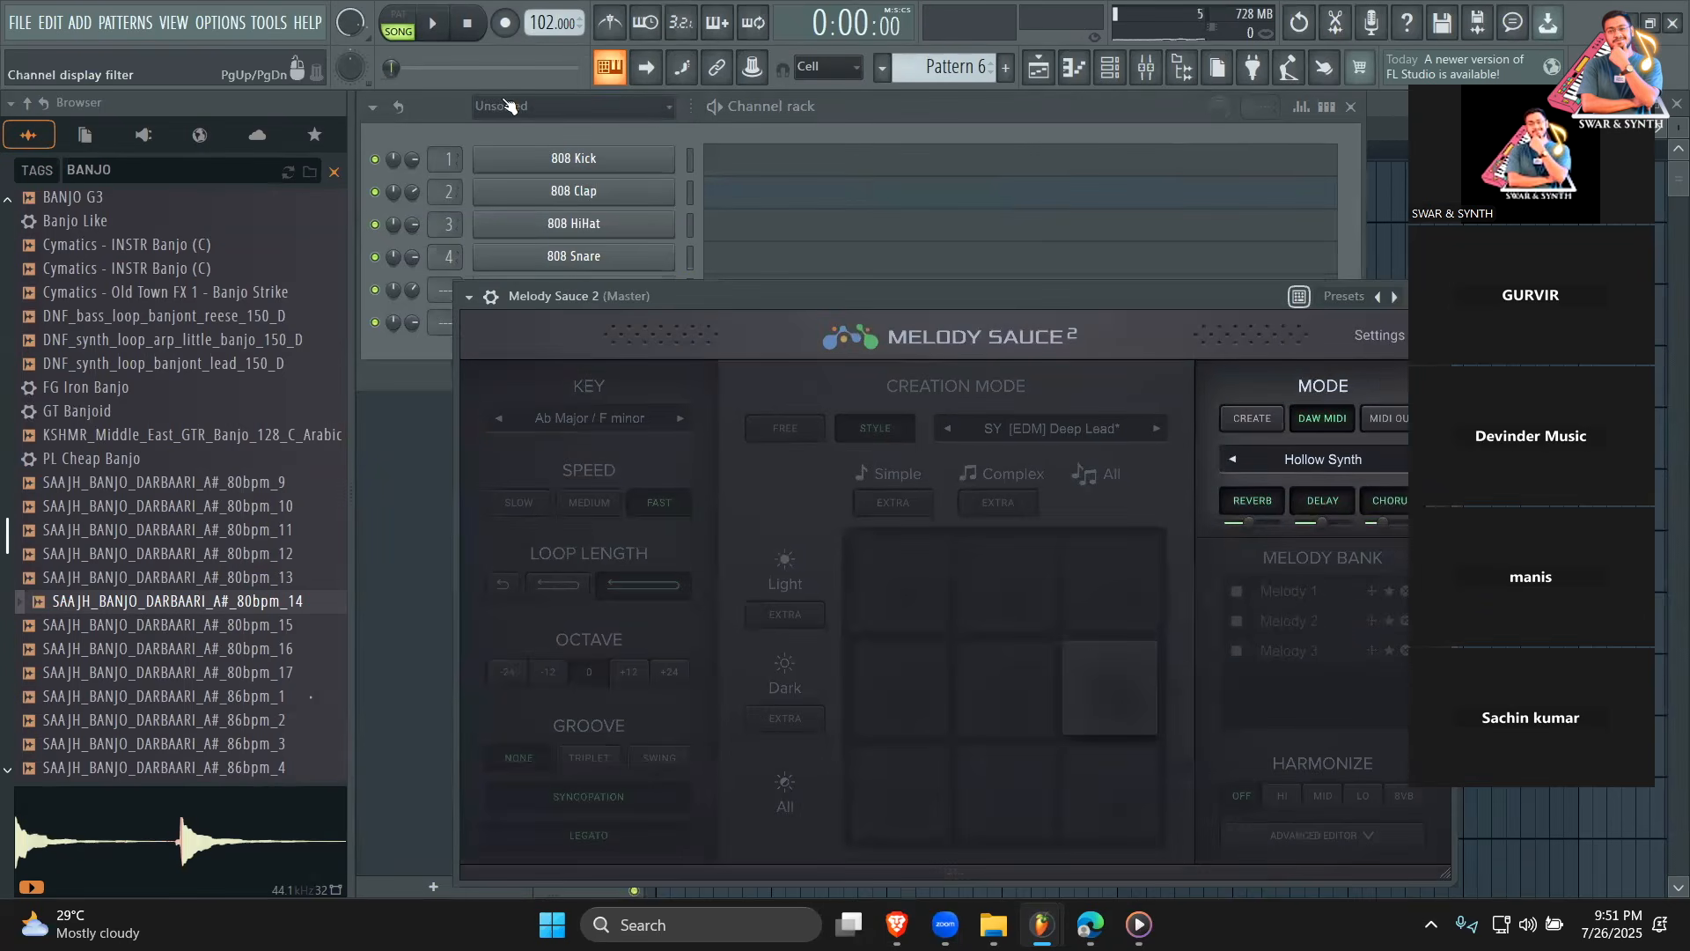
click(1271, 412)
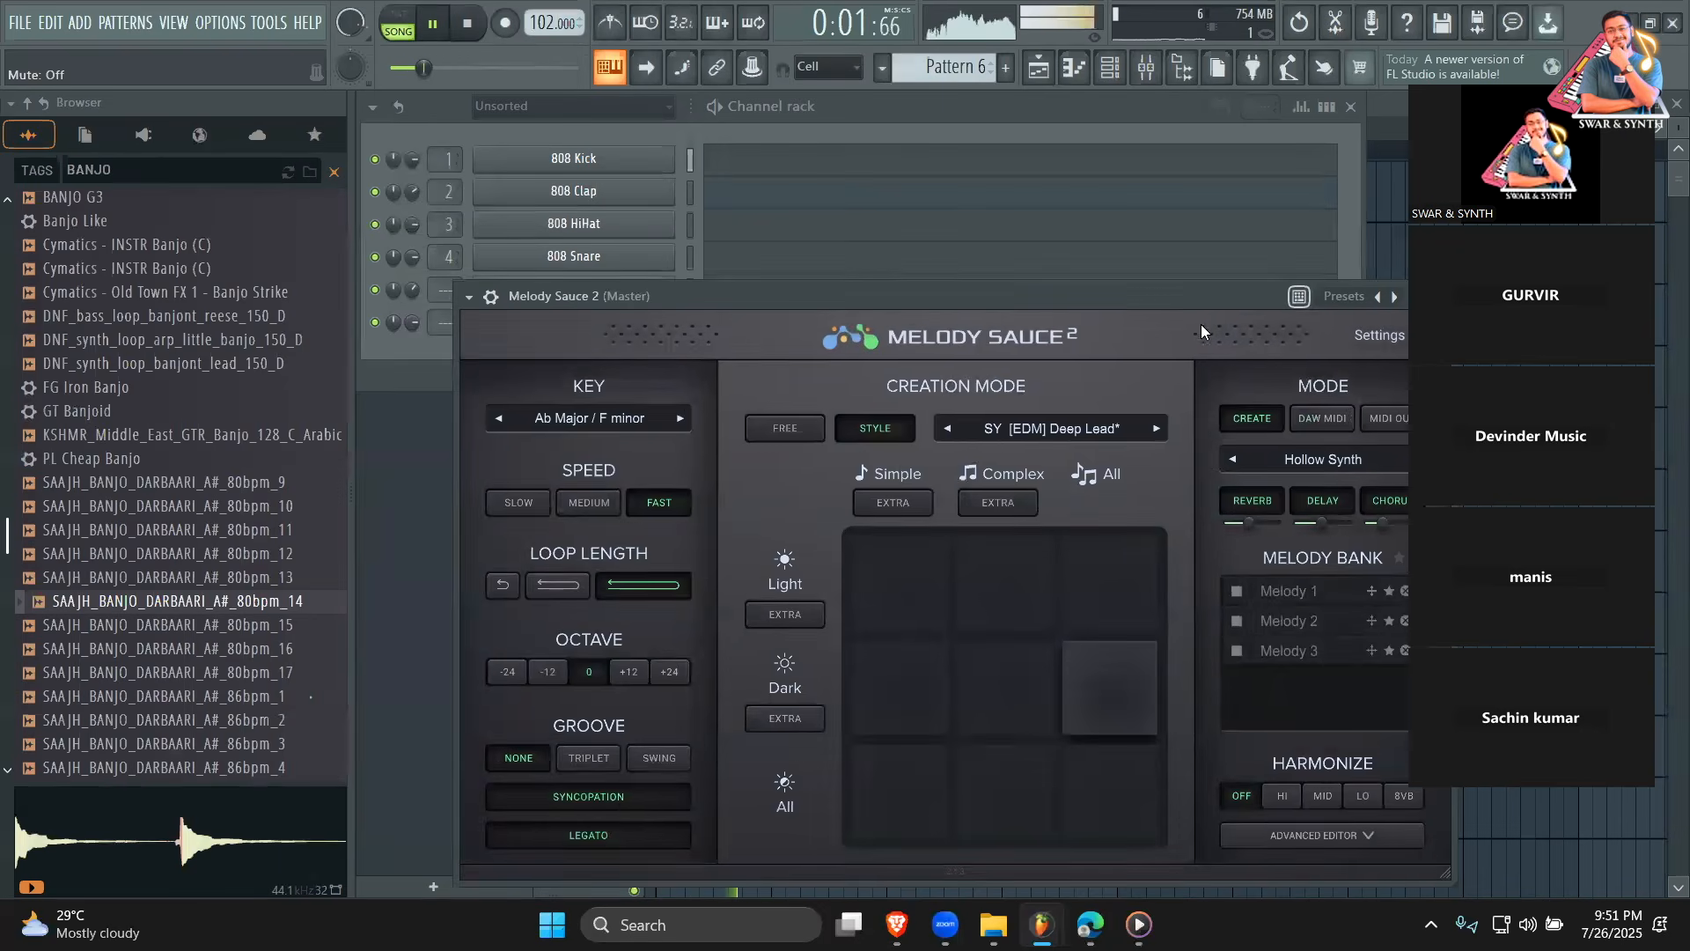
click(986, 684)
click(986, 685)
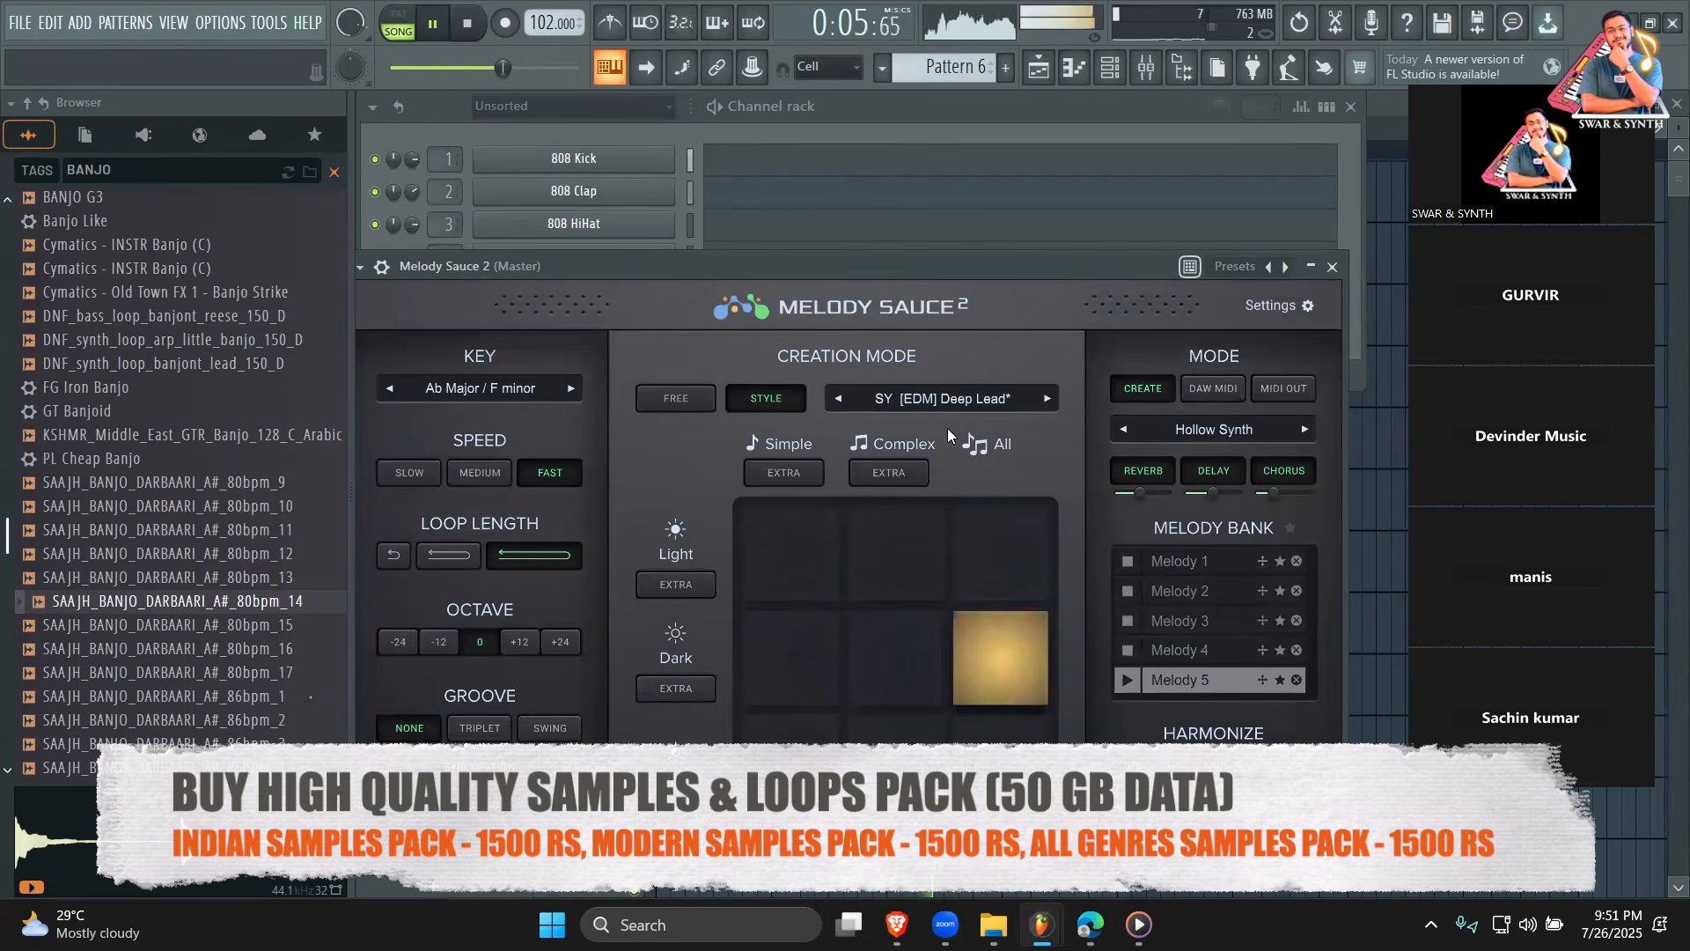
Change the style to SY [Pop] Perky Lead and generate three melodies from the Light, Simple pad.
click(952, 403)
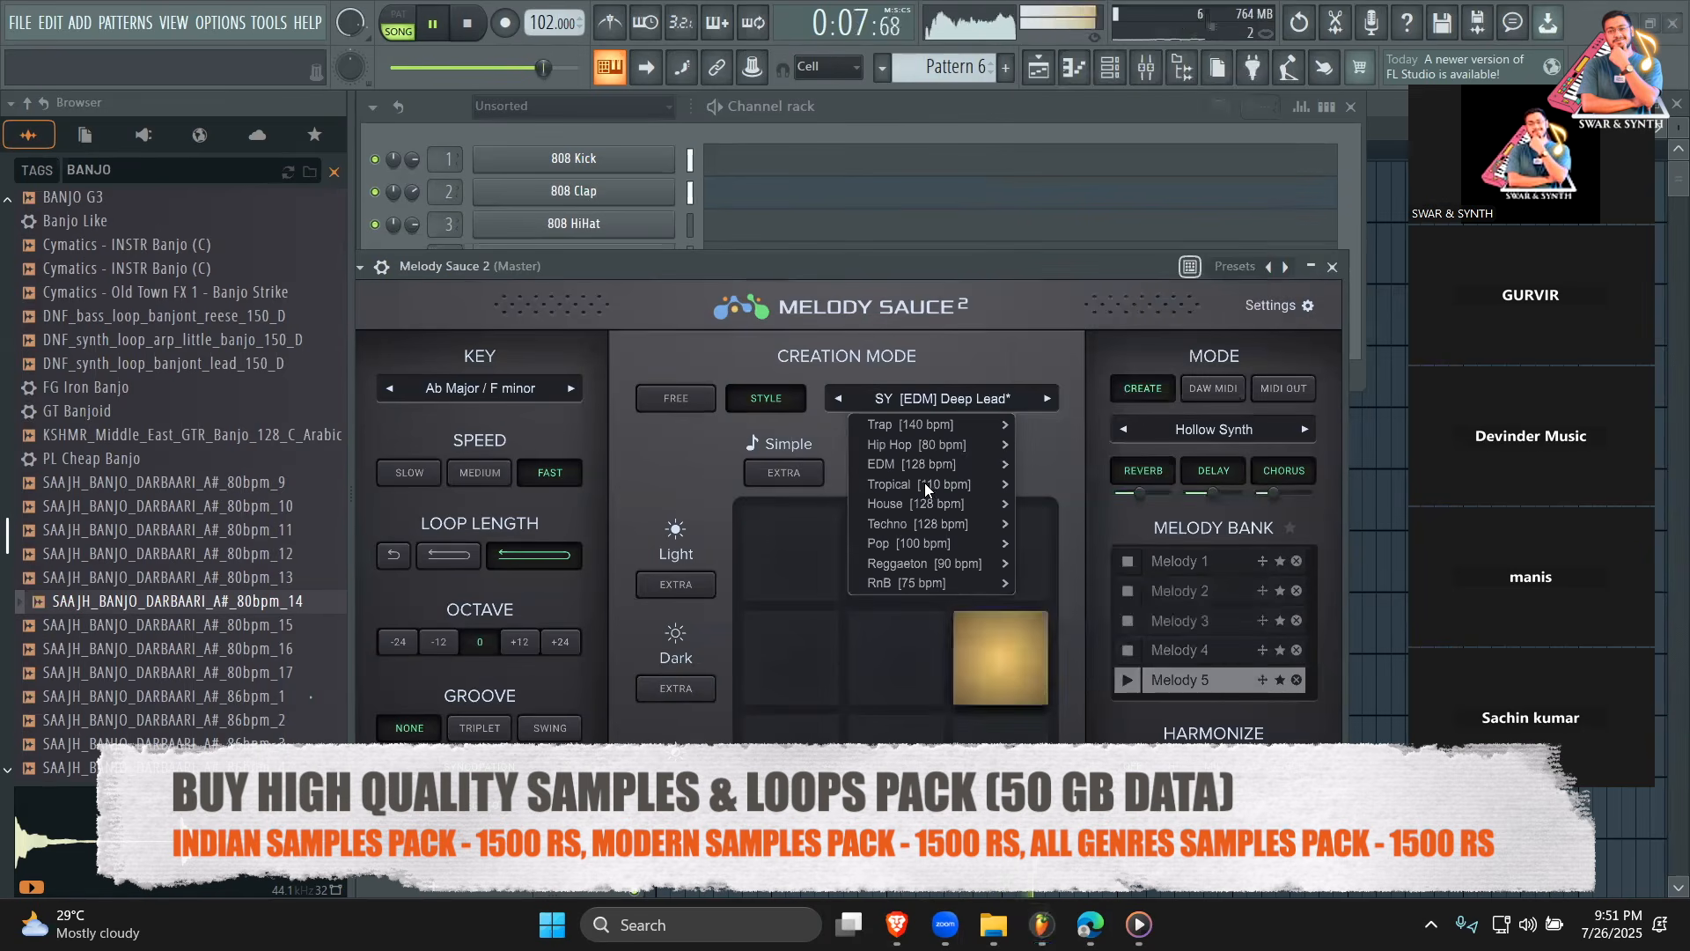
mouse_move(878, 542)
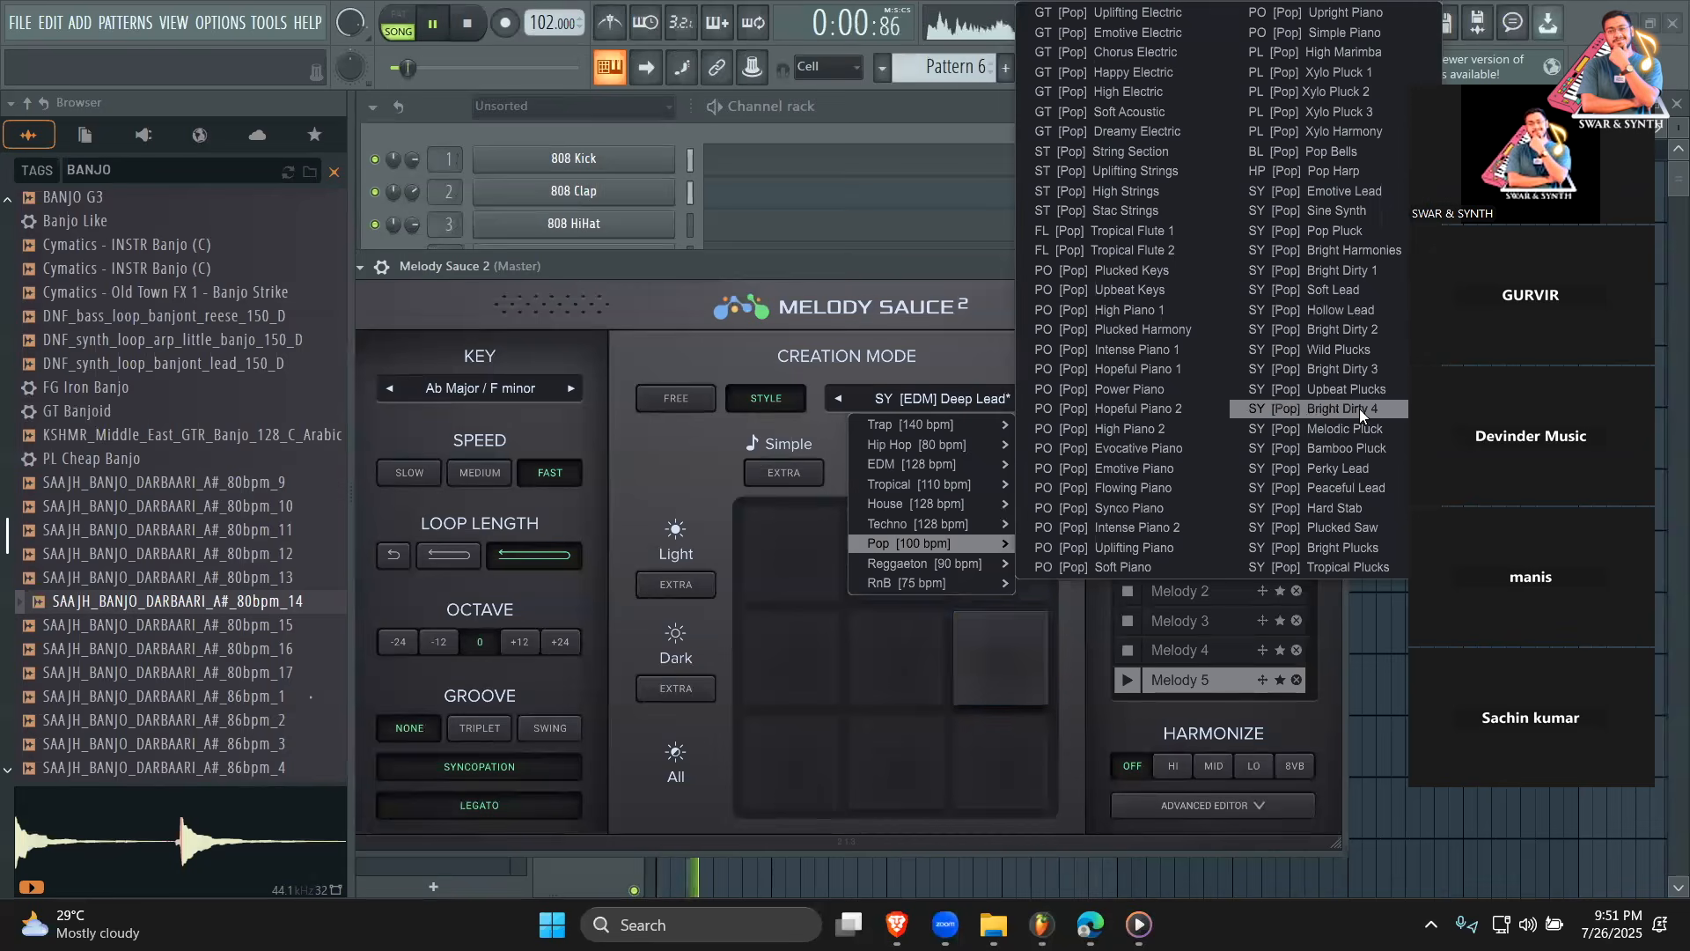
click(1357, 466)
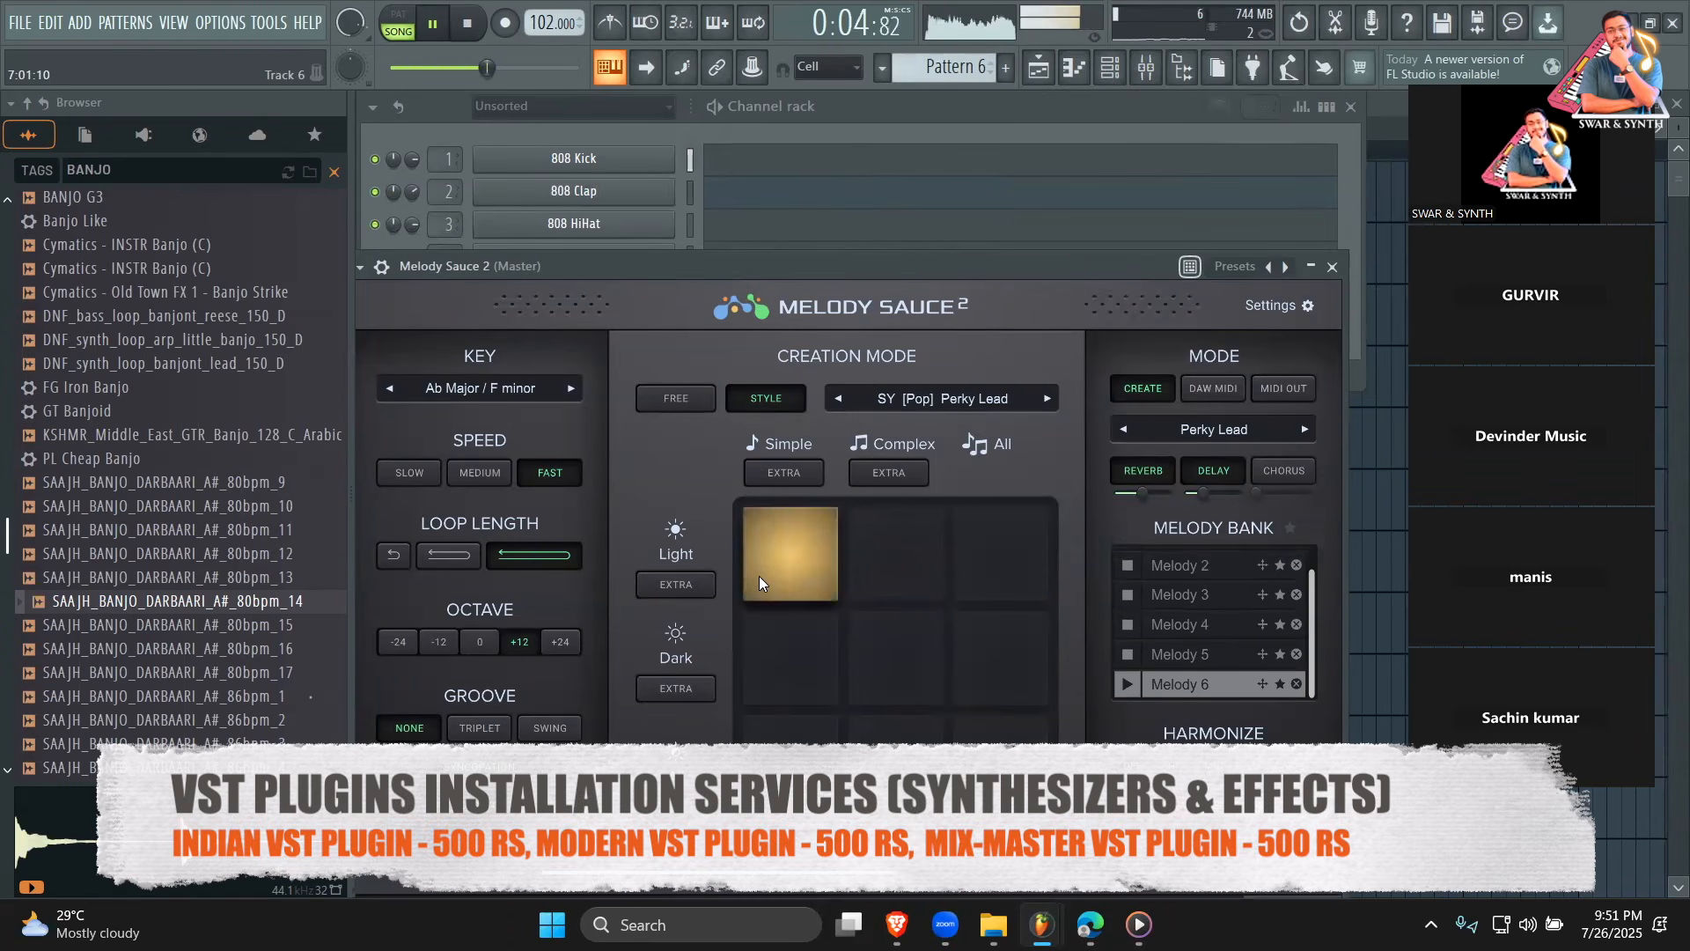
click(776, 576)
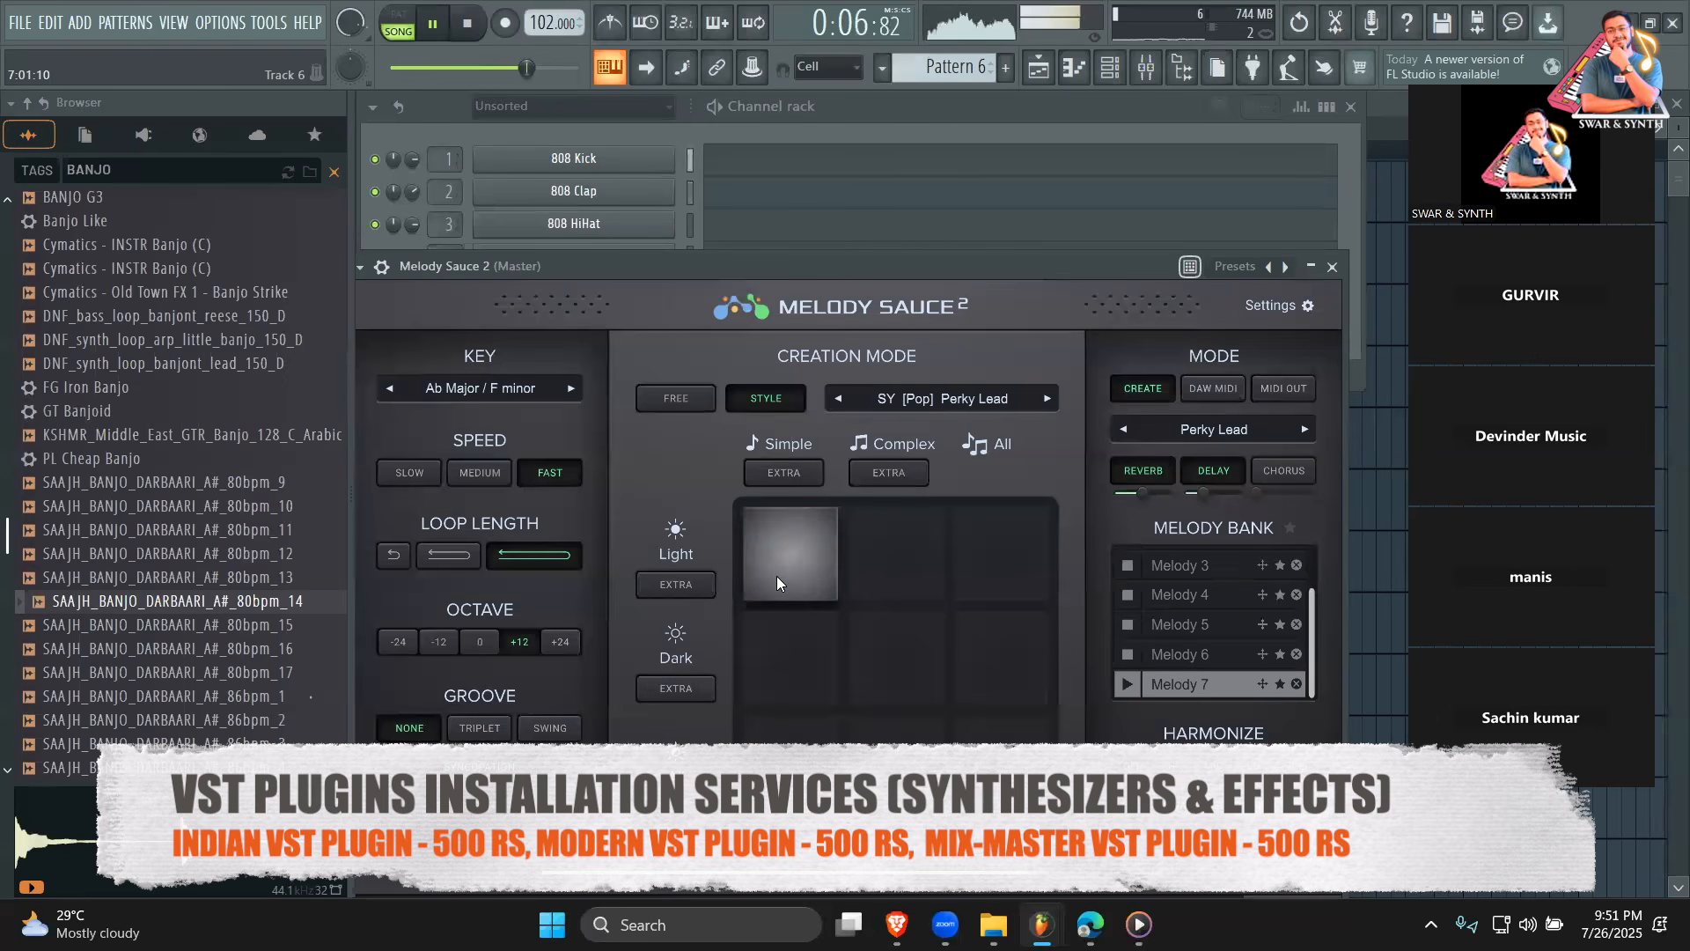
click(776, 575)
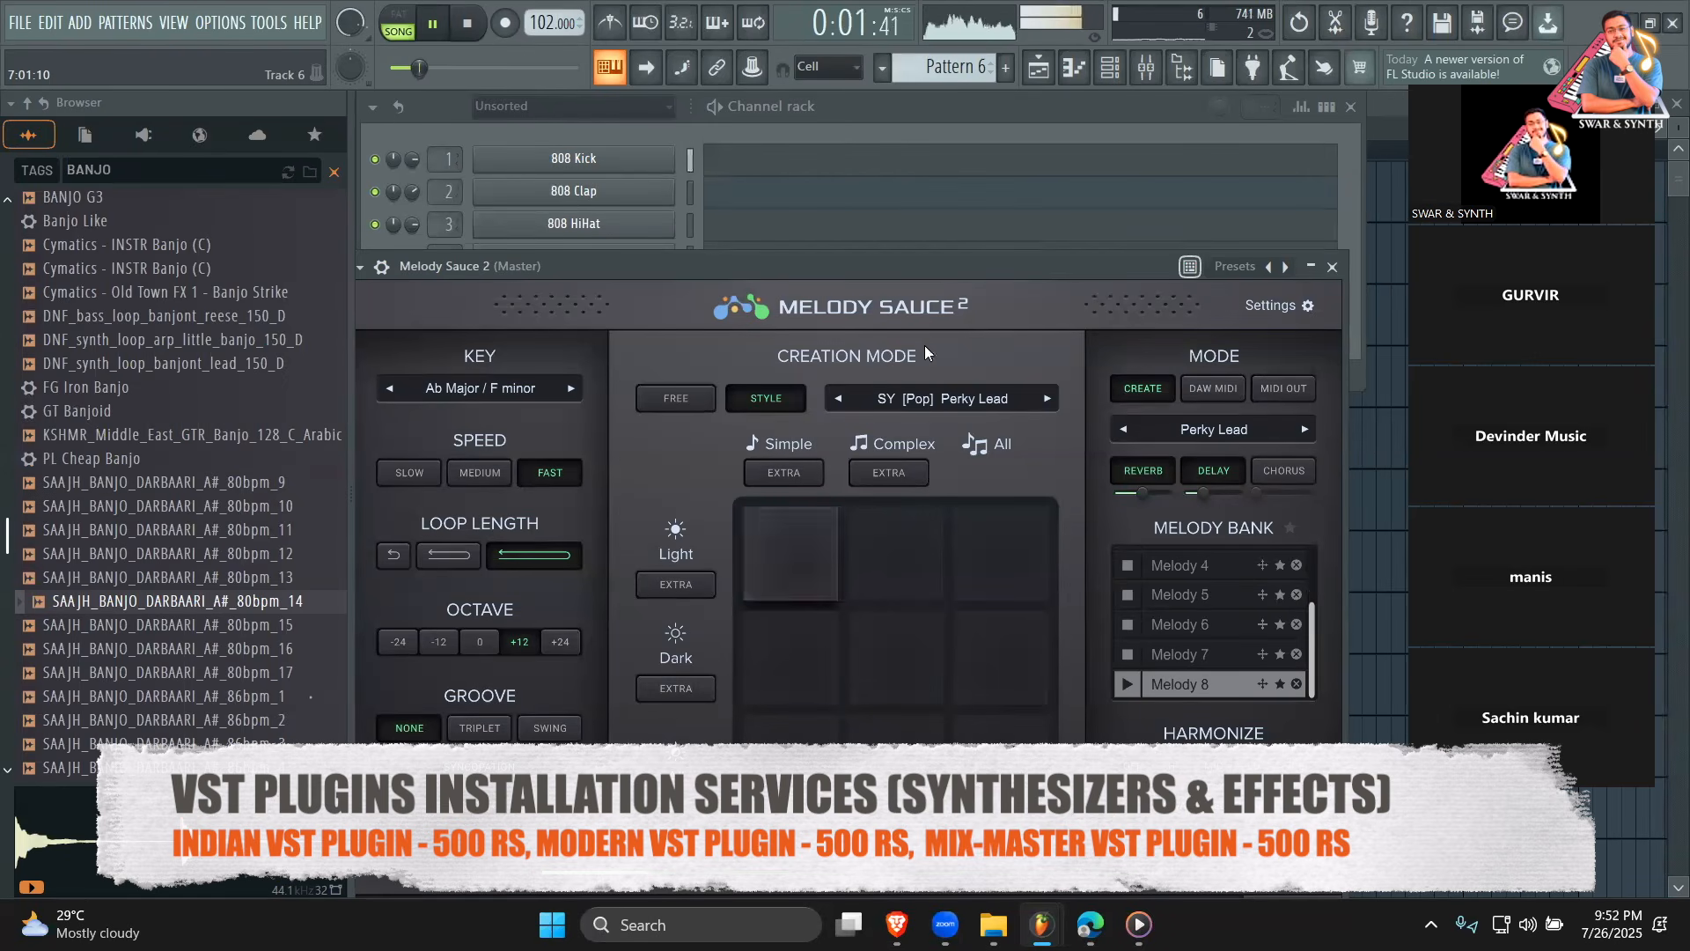
Transfer the newest Perky Lead melody into the Babylon 2 channel of Pattern 6 and play the arrangement.
drag(917, 263, 1171, 90)
key(space)
click(555, 322)
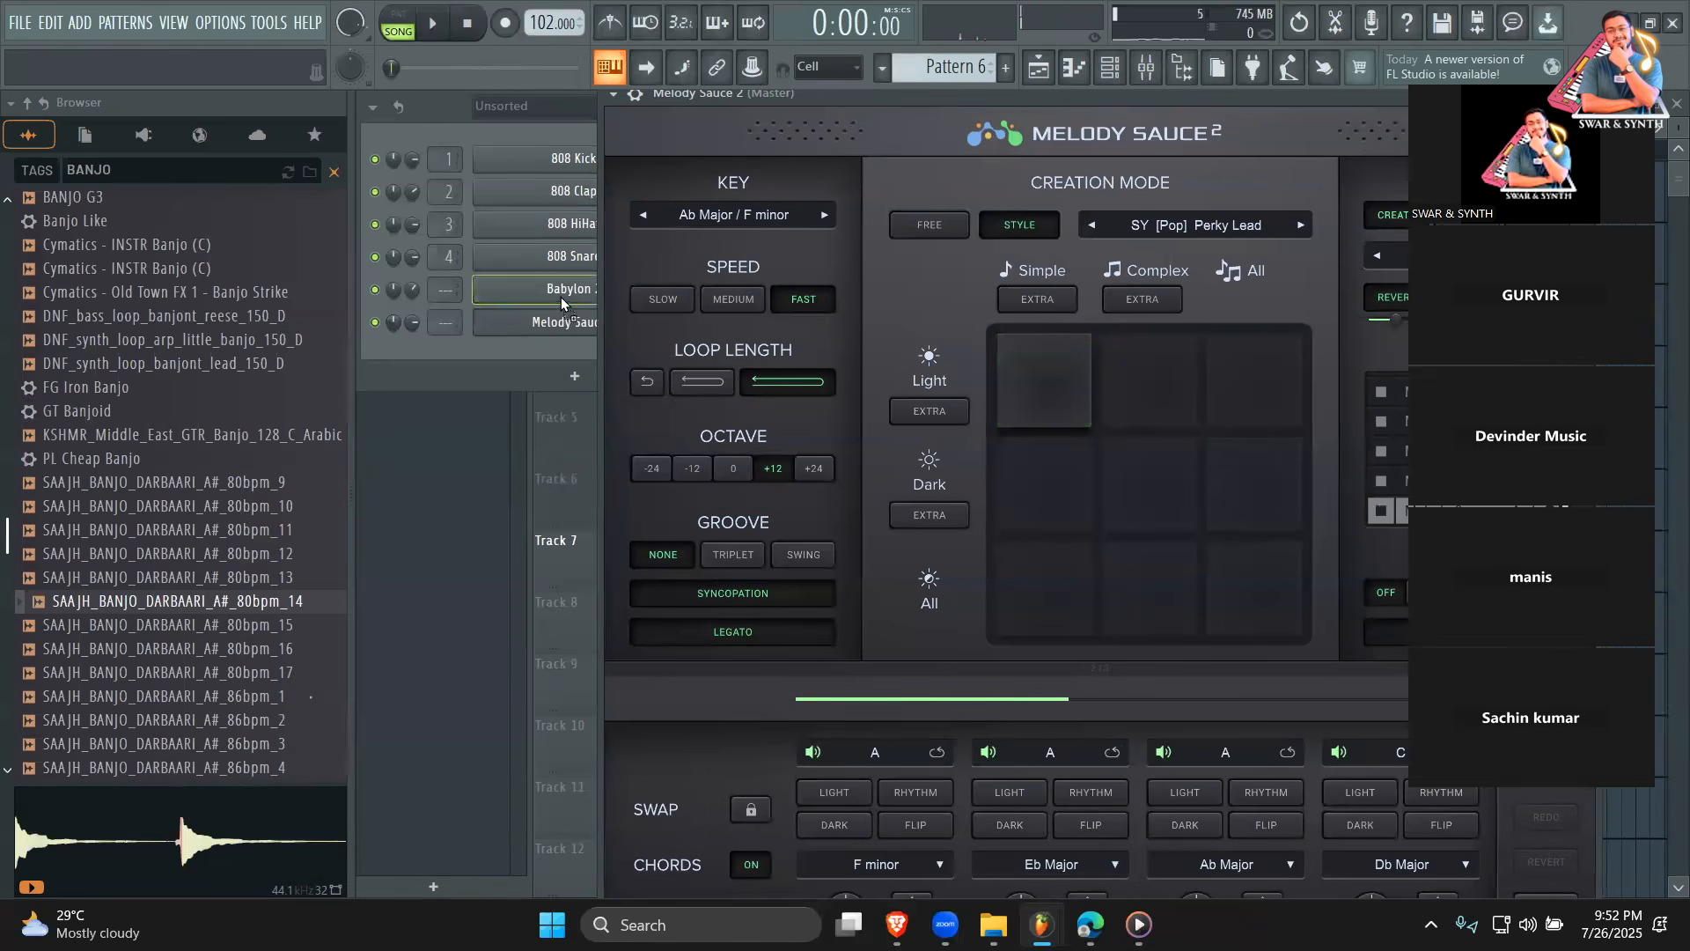
click(644, 510)
key(space)
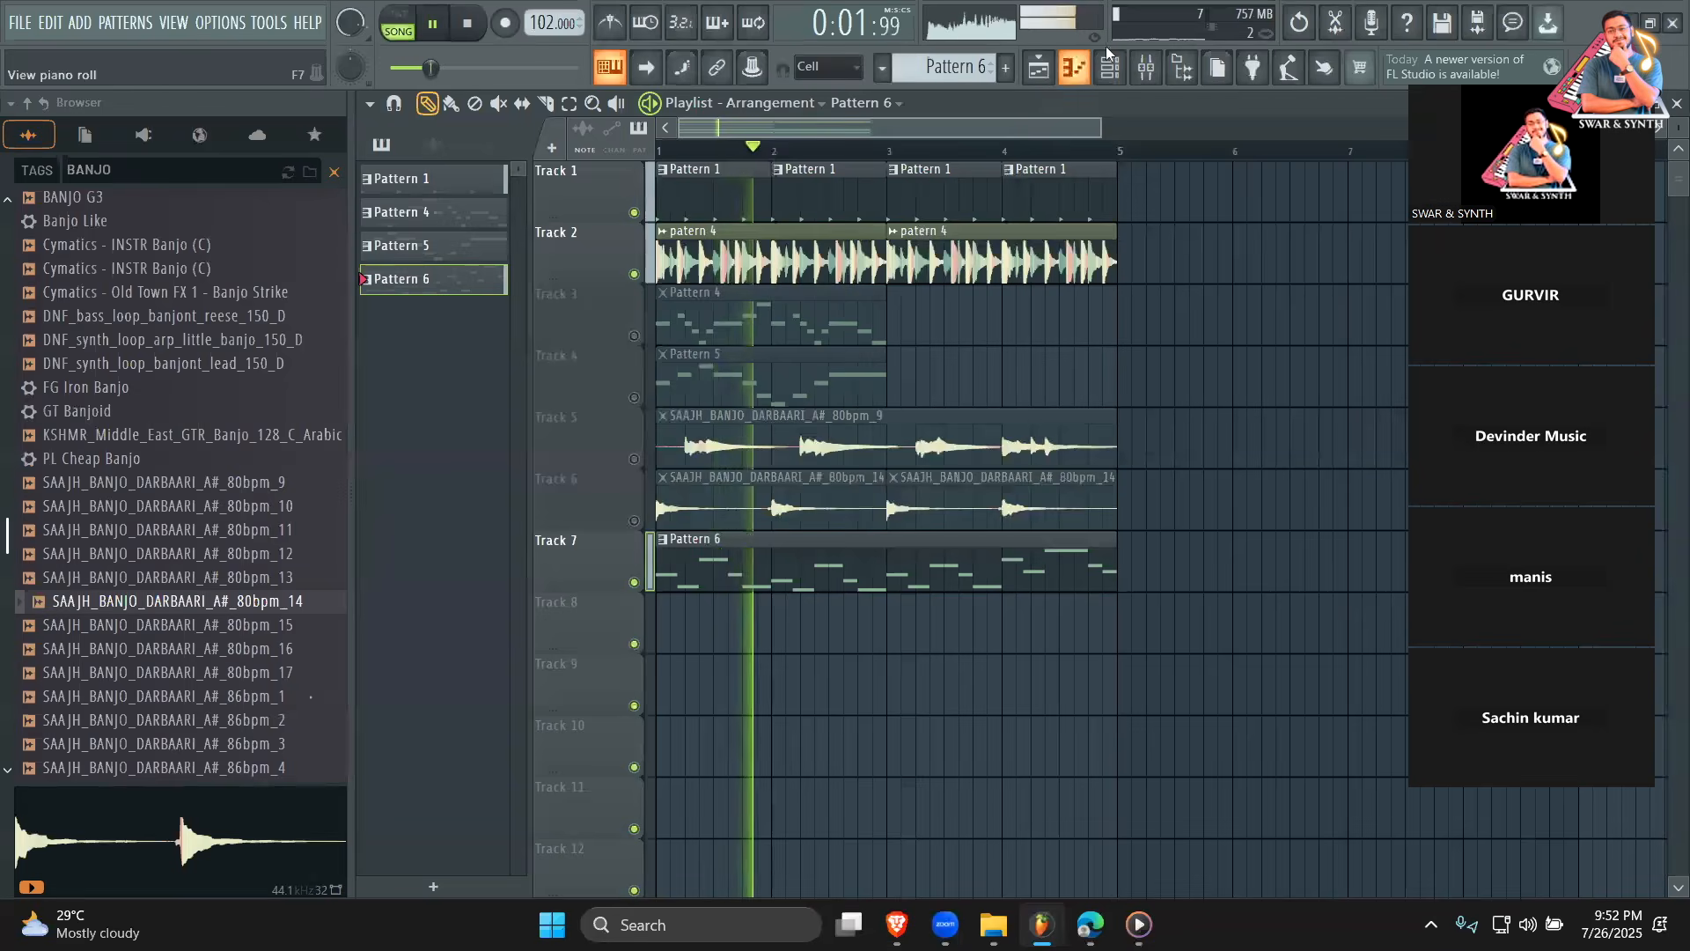
Stop playback and cut the Perky Lead melody notes from the Babylon 2 channel.
click(1110, 67)
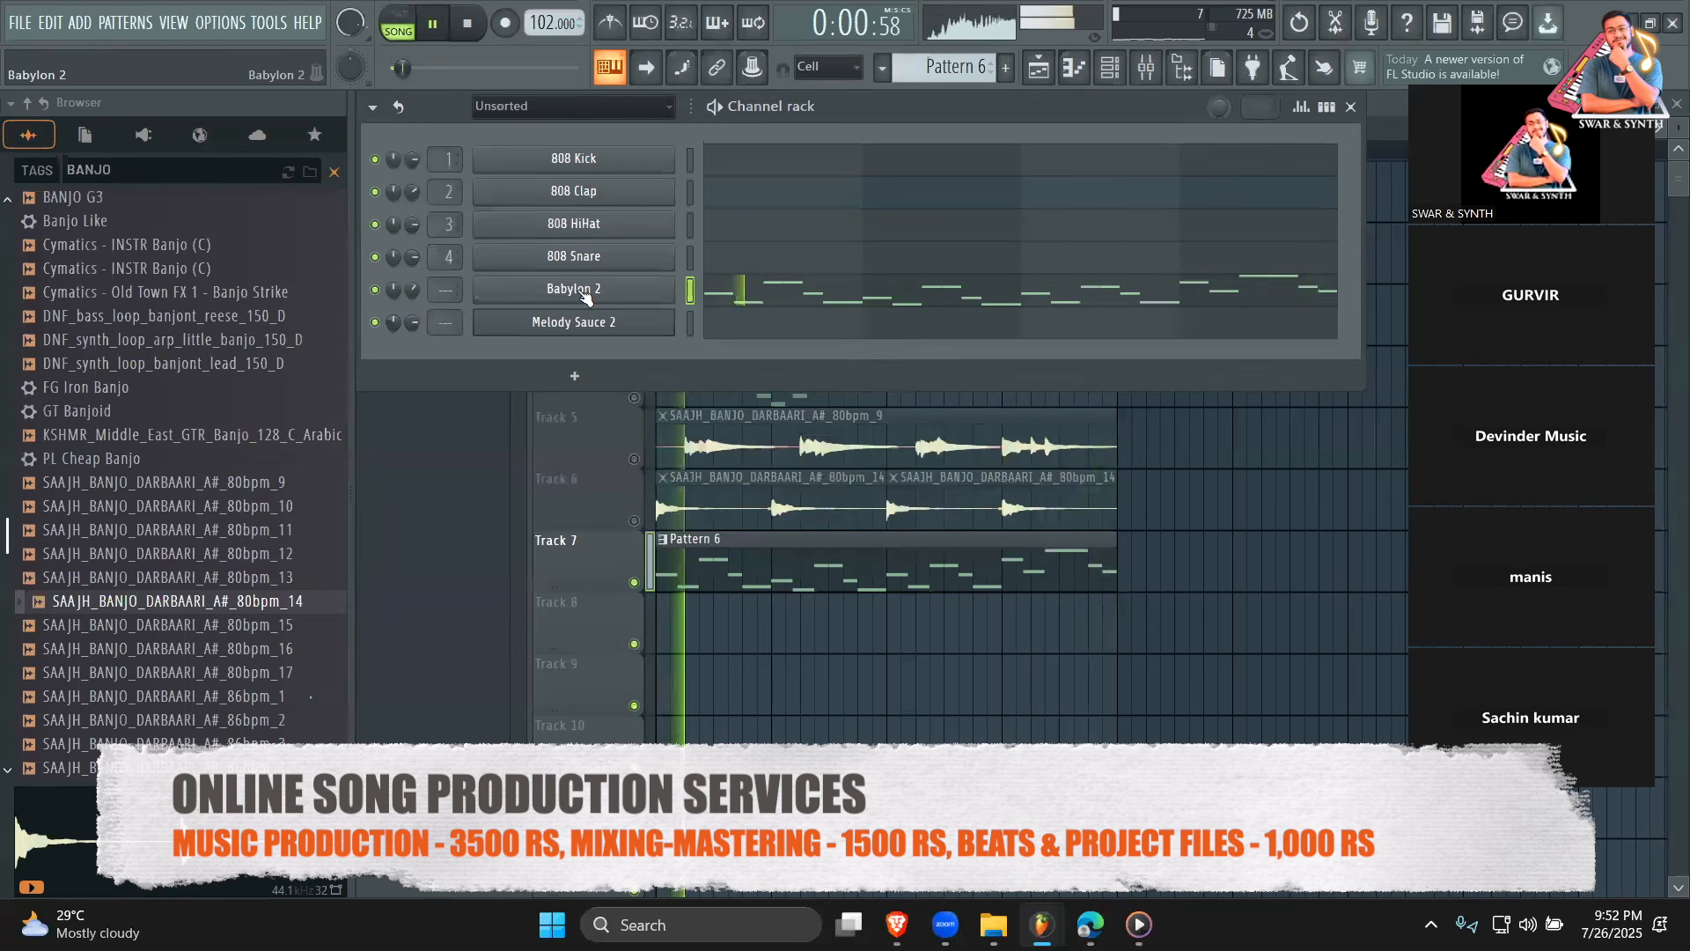
key(space)
right_click(669, 287)
click(1015, 285)
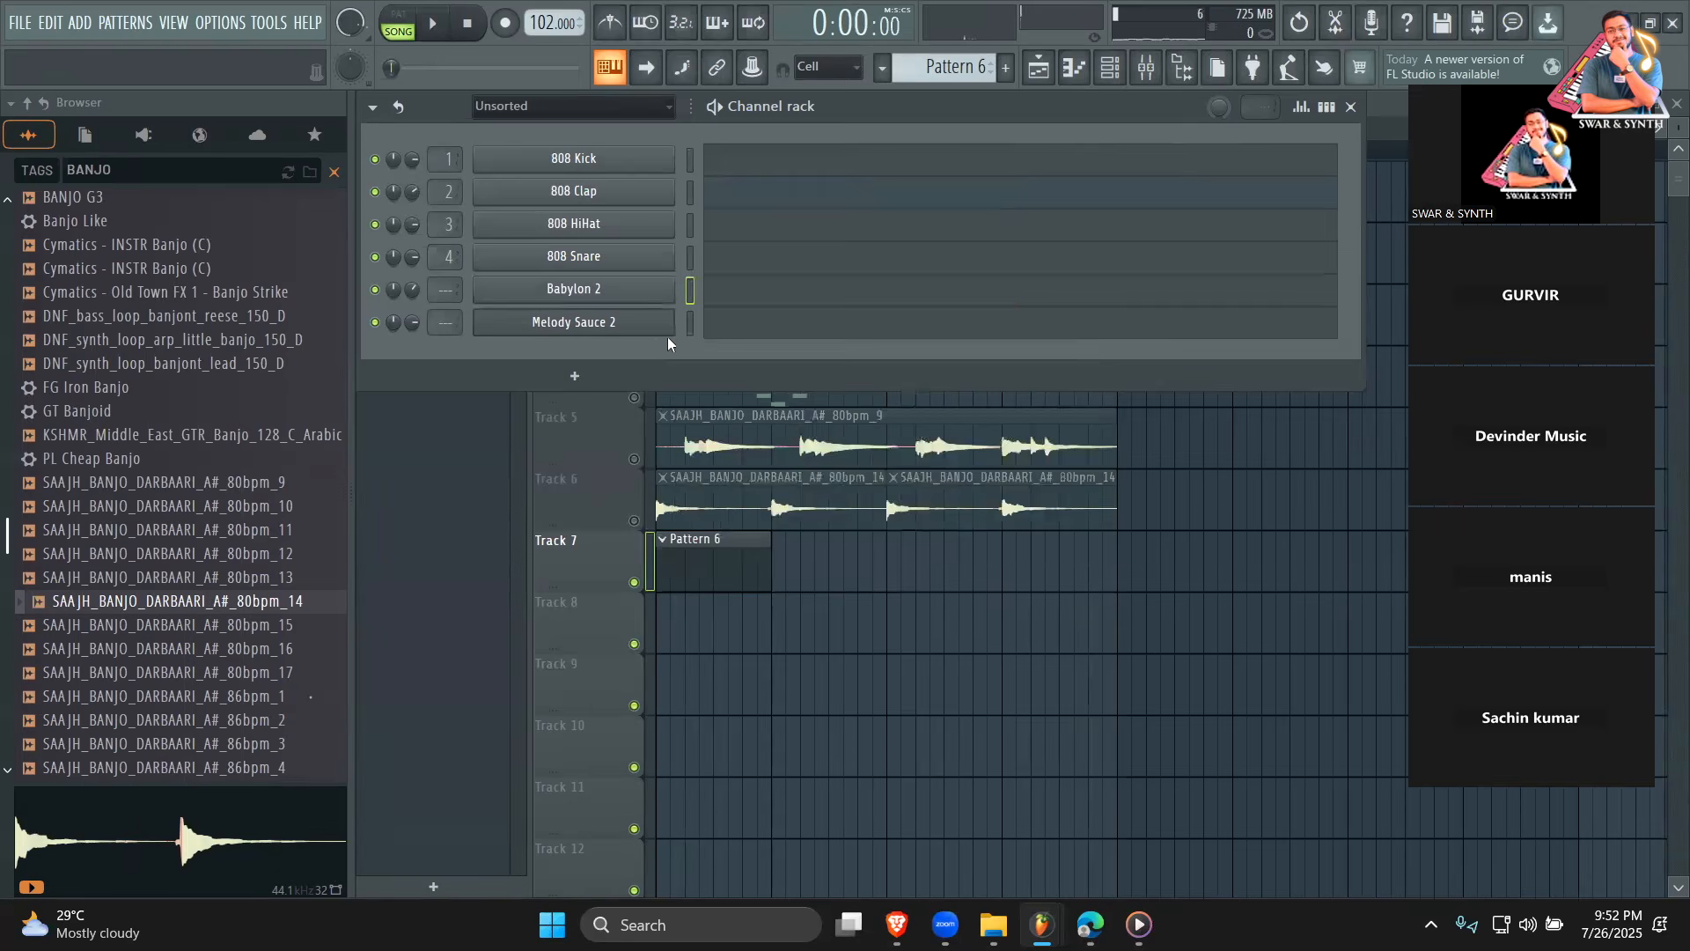
Reopen Melody Sauce 2 and change its style to LD [Melodic House] Verby Lead.
click(648, 326)
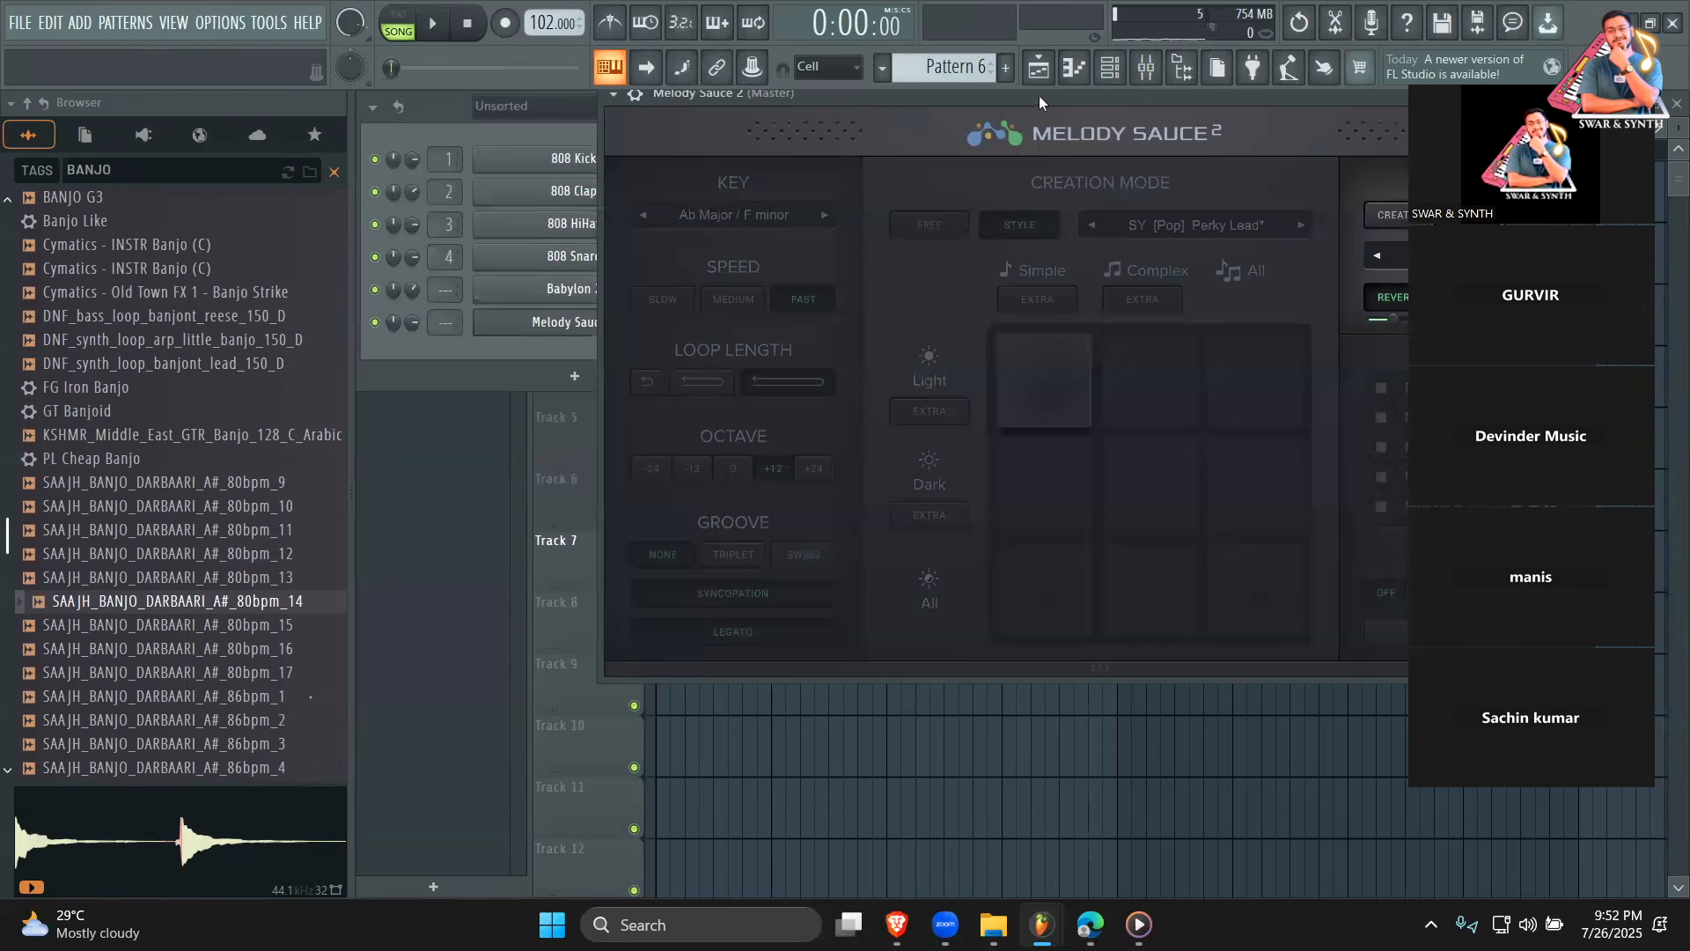
drag(1039, 95, 765, 146)
click(933, 276)
mouse_move(878, 384)
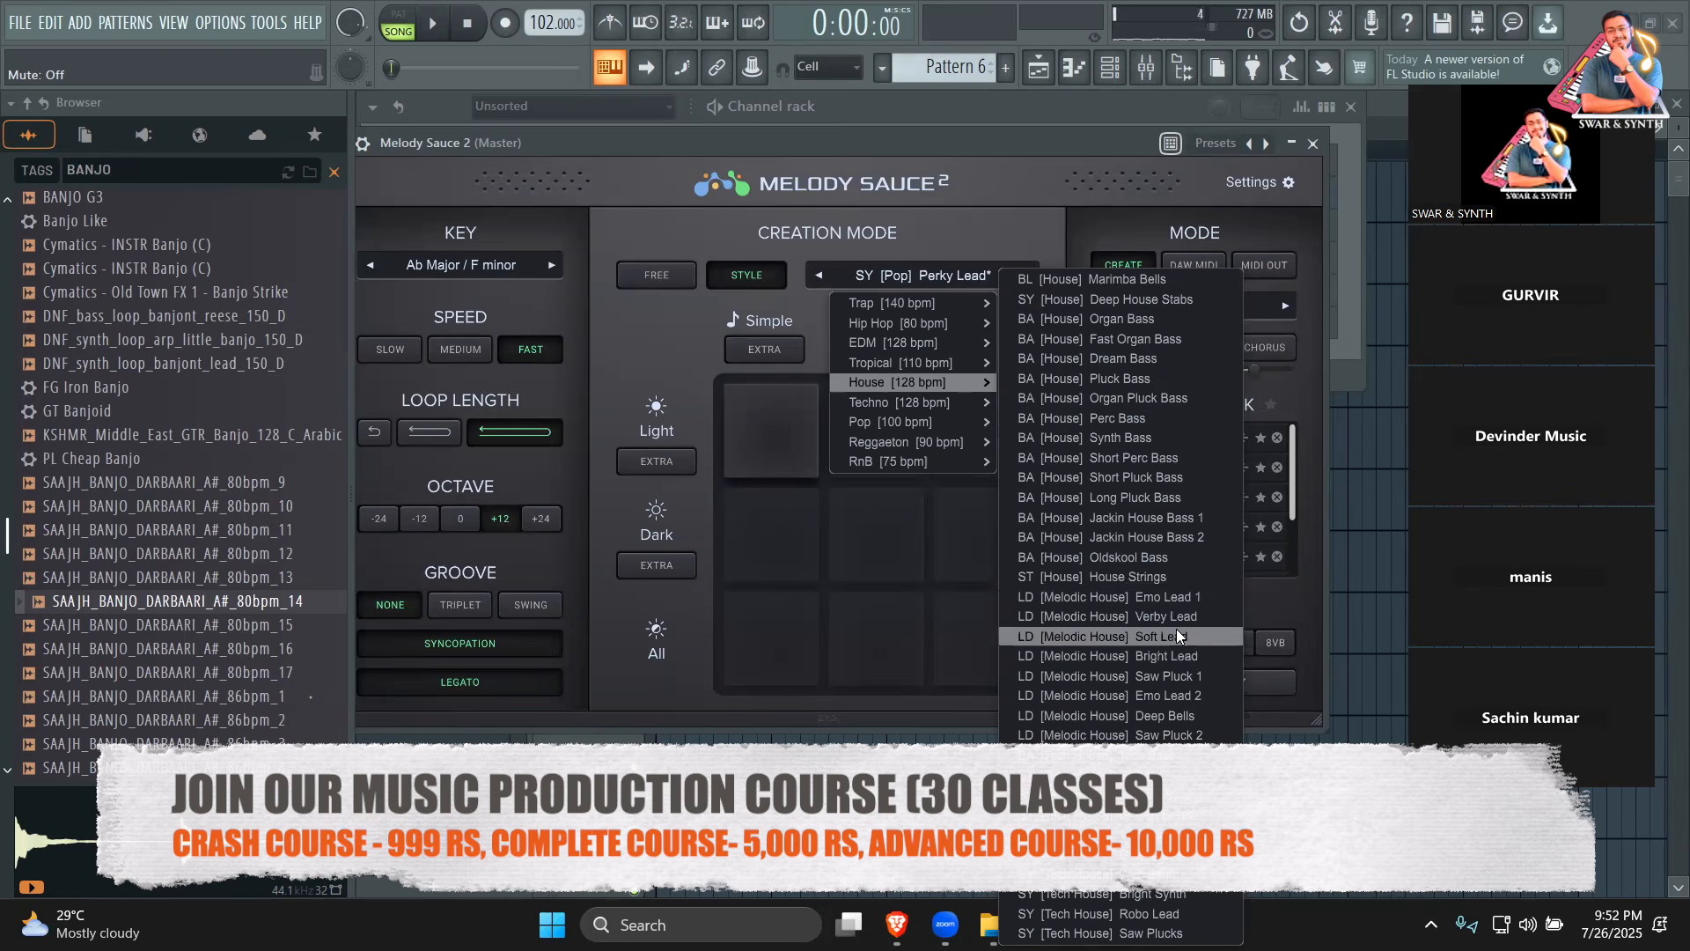
click(1175, 621)
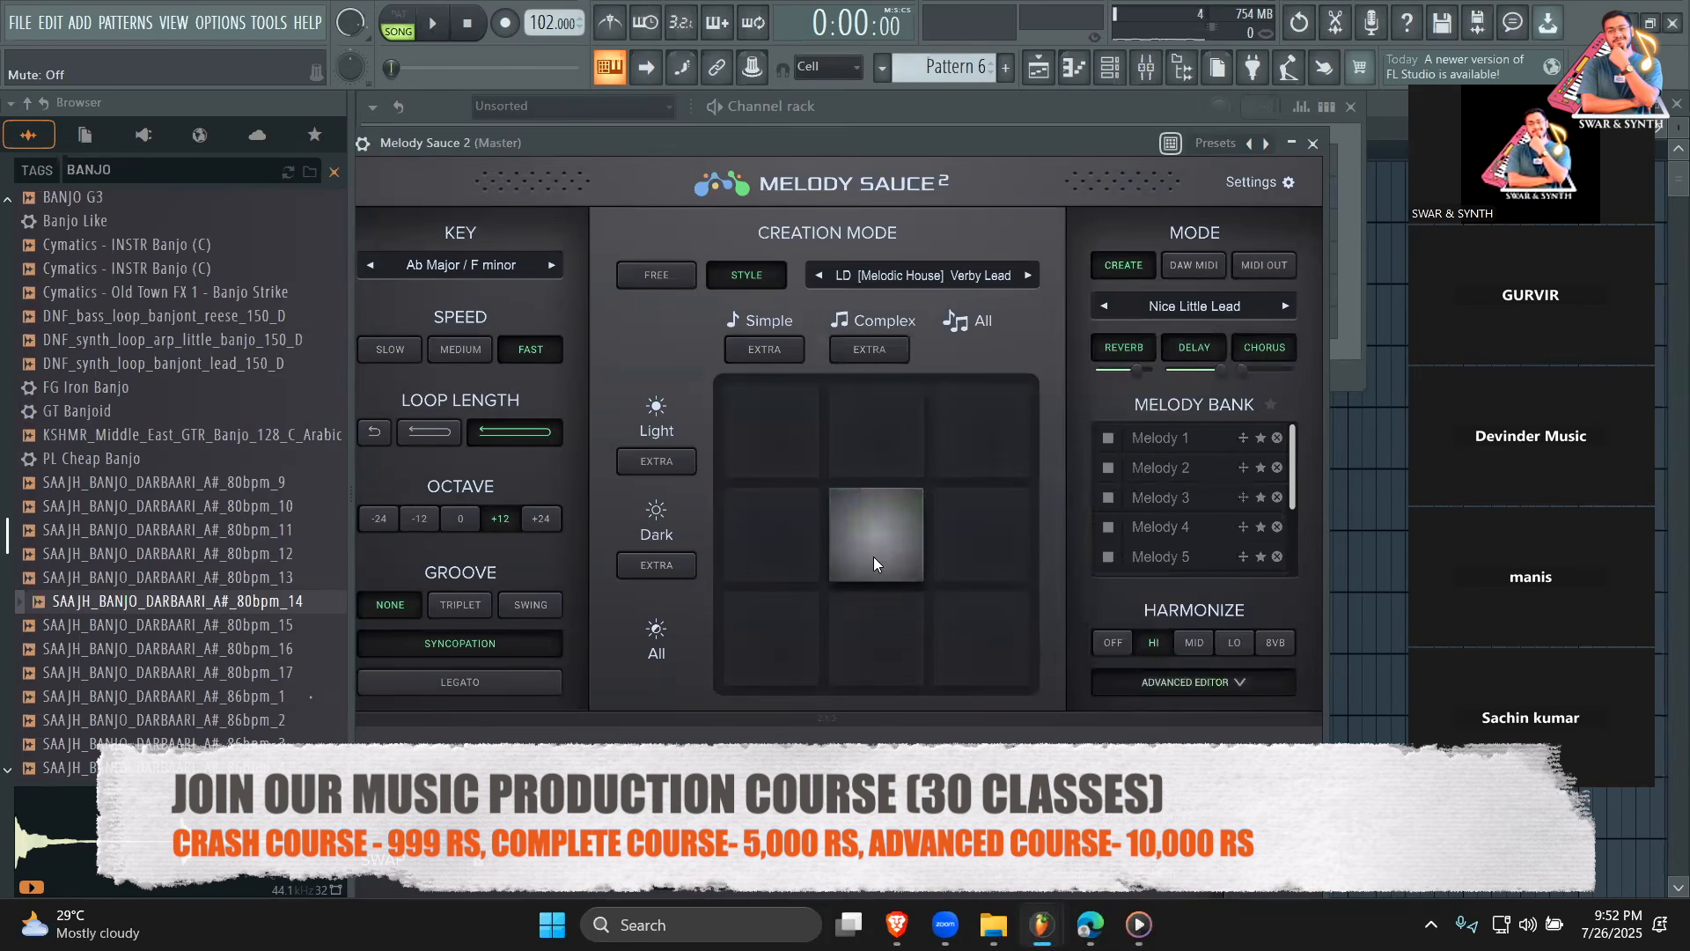
Generate several Verby Lead melodies from the Dark, Complex pad over the playing arrangement.
click(446, 33)
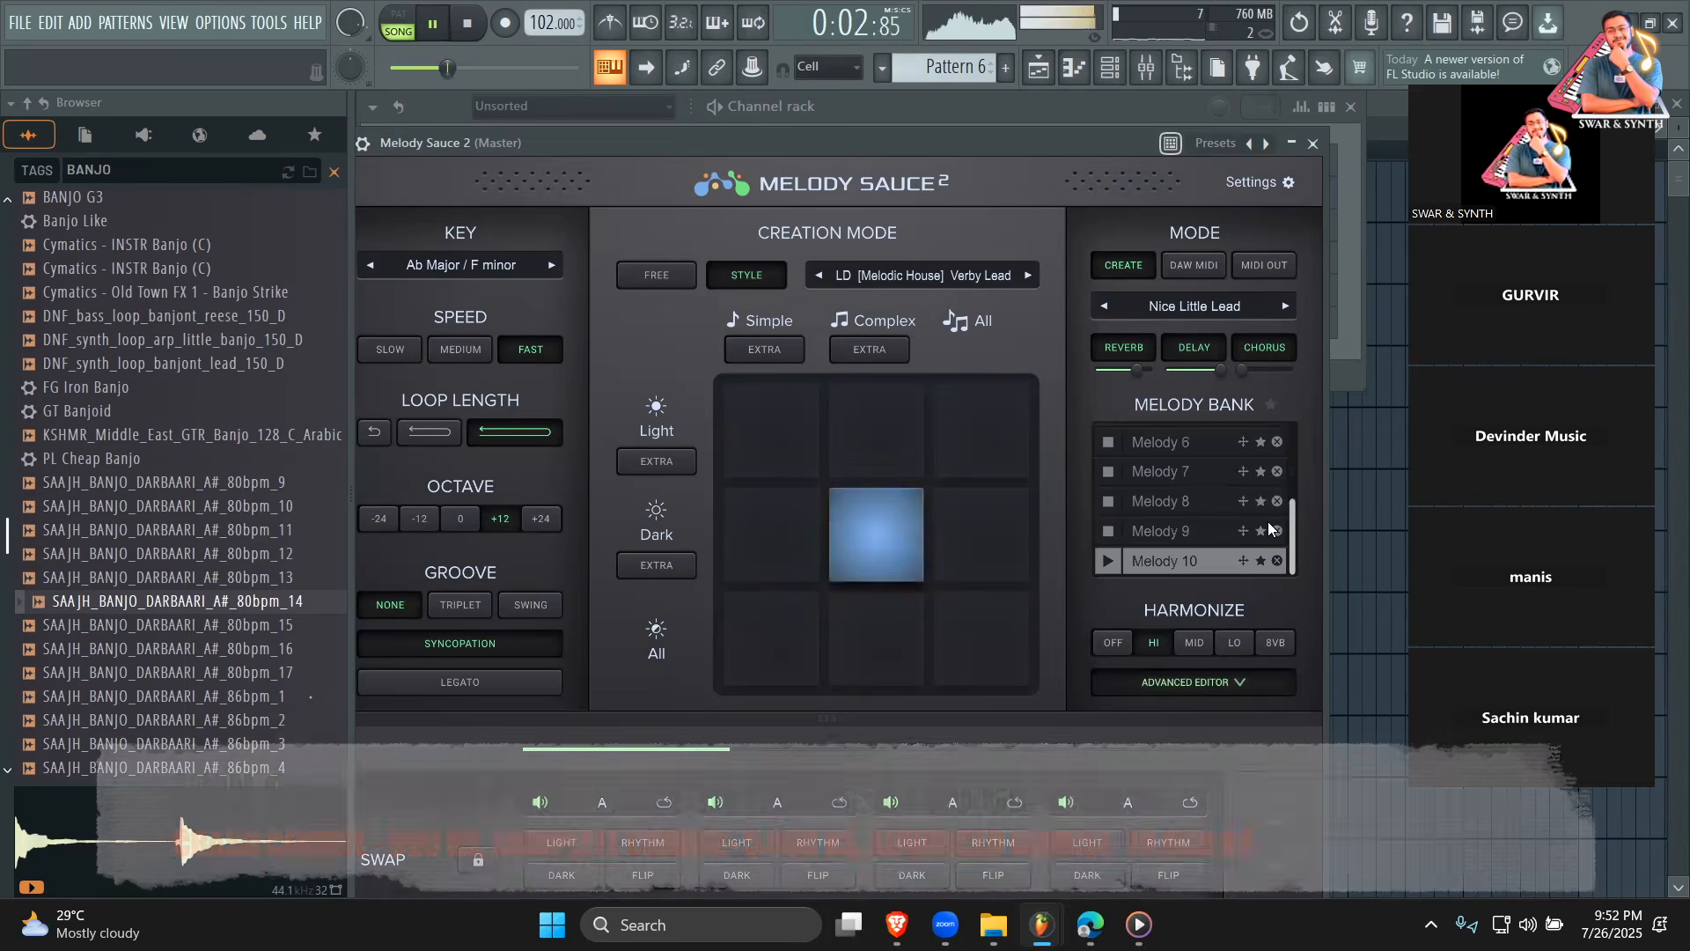
click(885, 531)
click(907, 533)
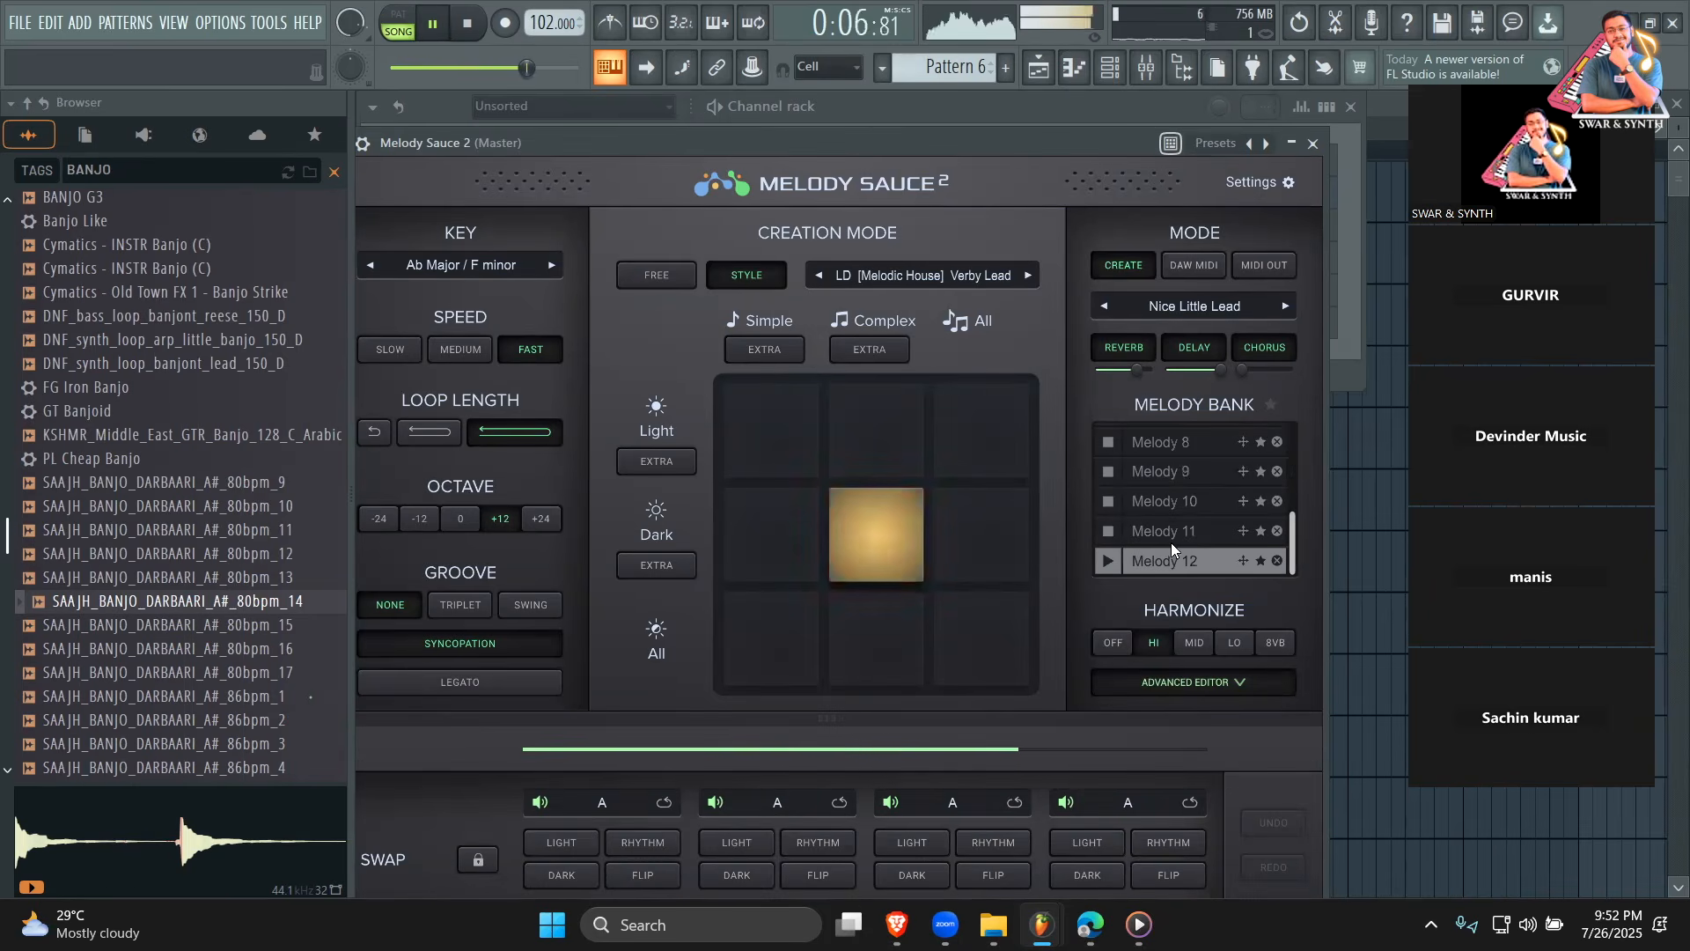
click(899, 542)
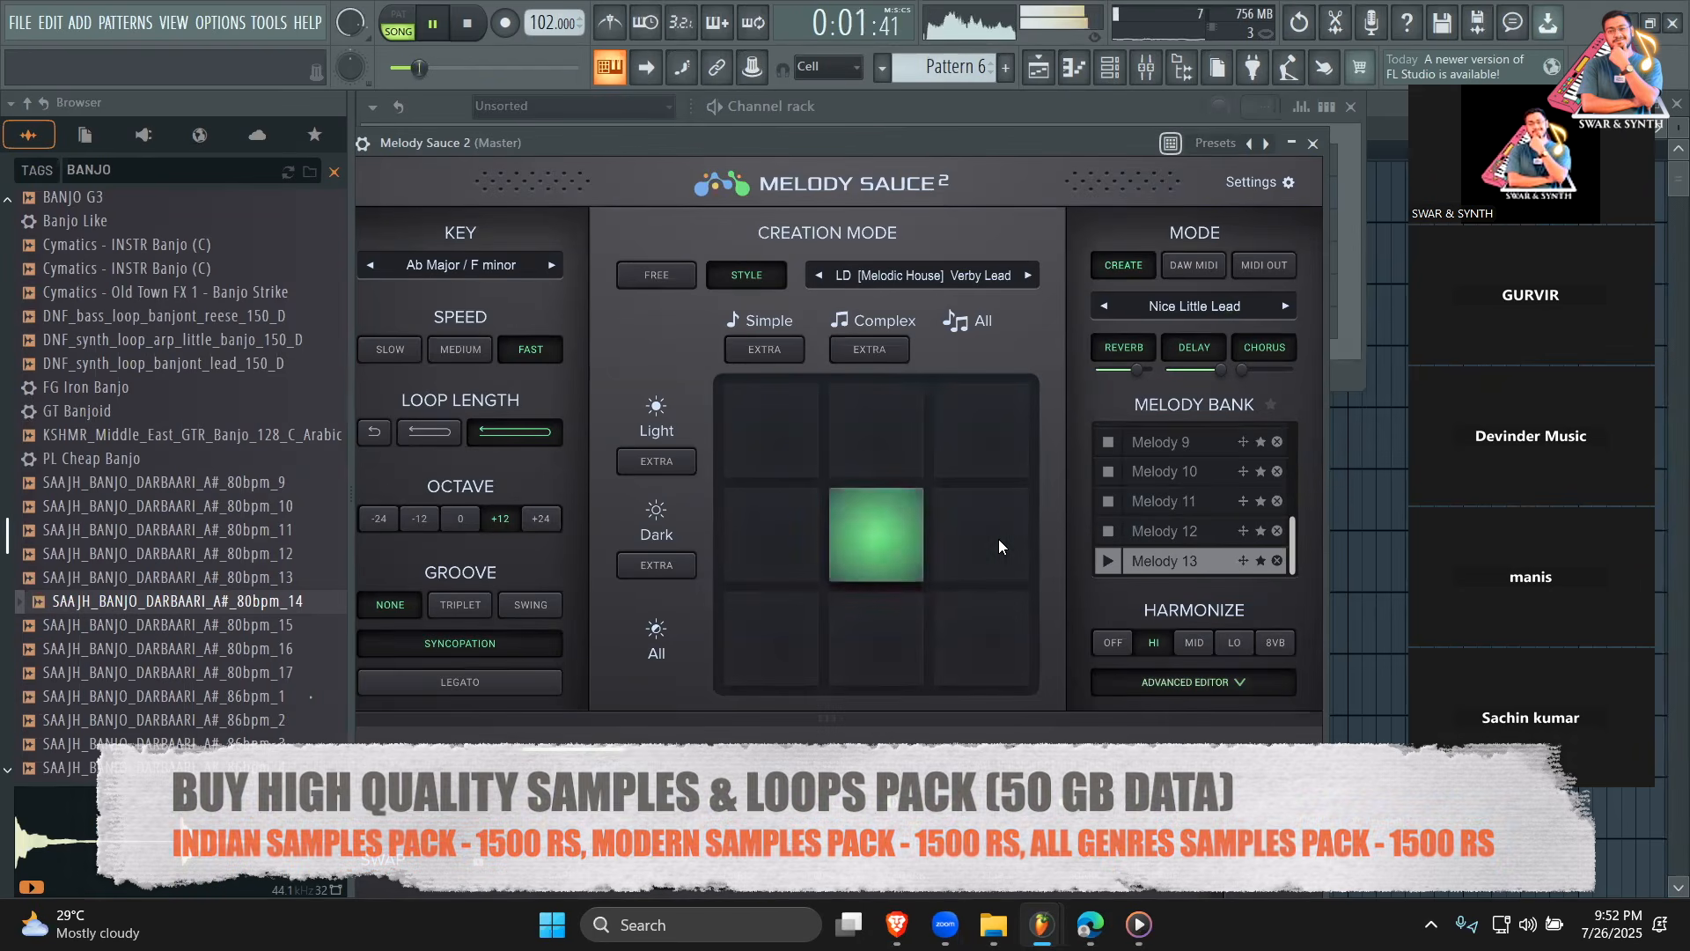
Transfer the newest Verby Lead melody into the Babylon 2 channel of Pattern 6 and play the arrangement.
drag(920, 145, 1160, 110)
click(445, 446)
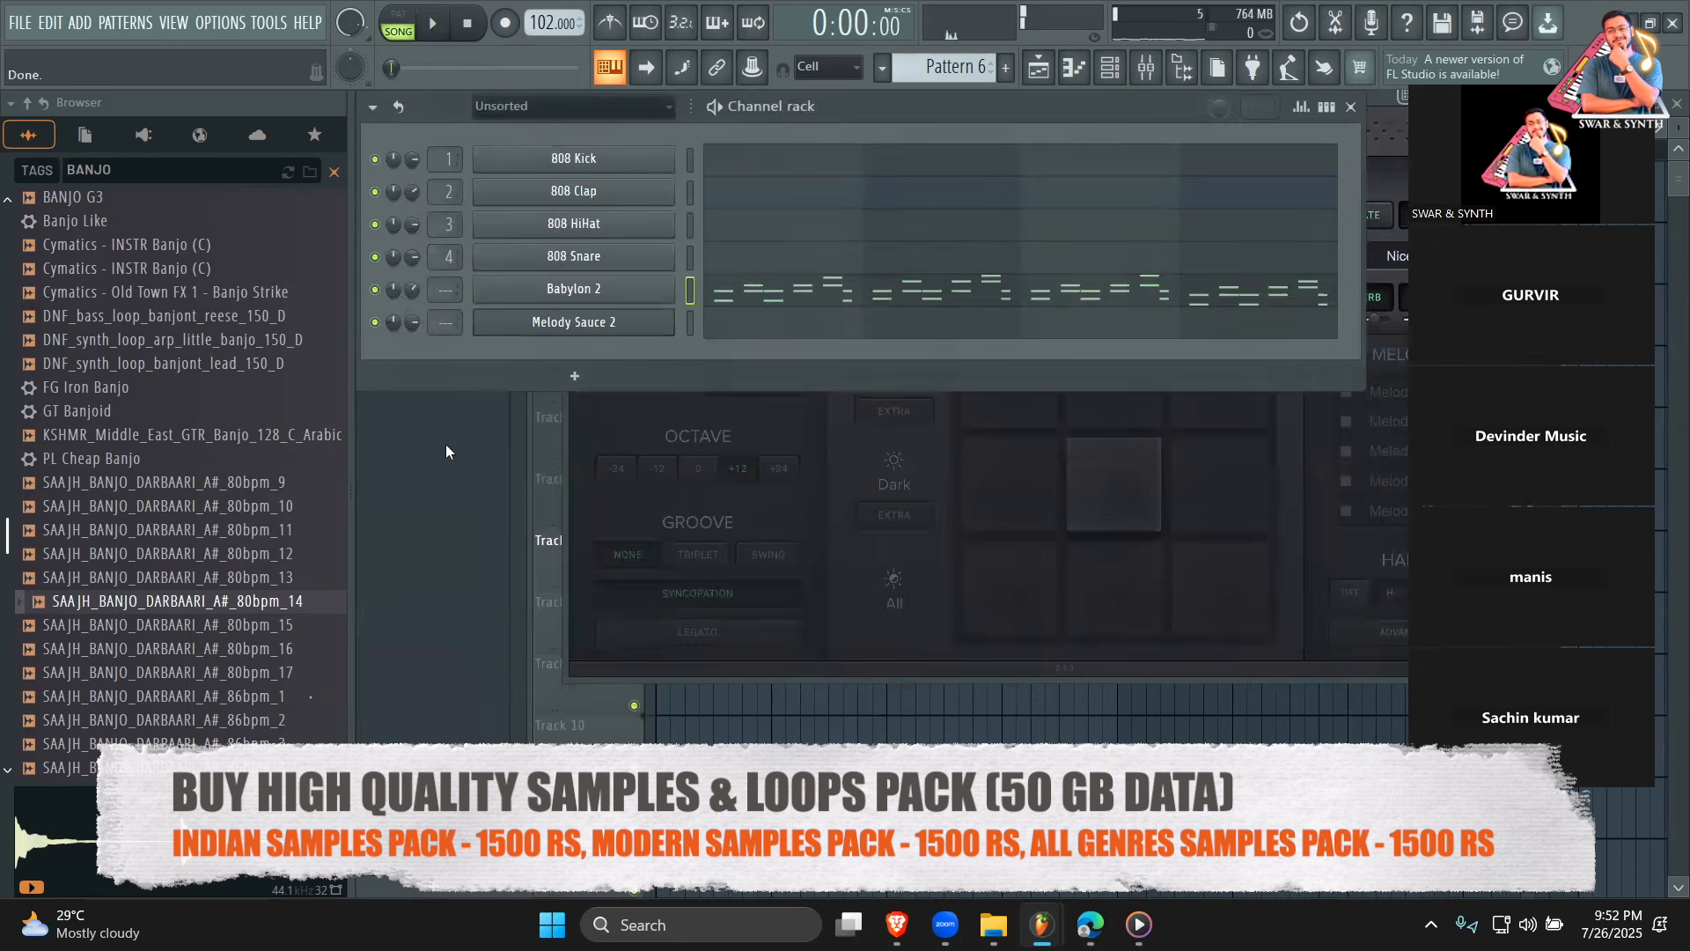
key(space)
click(1110, 68)
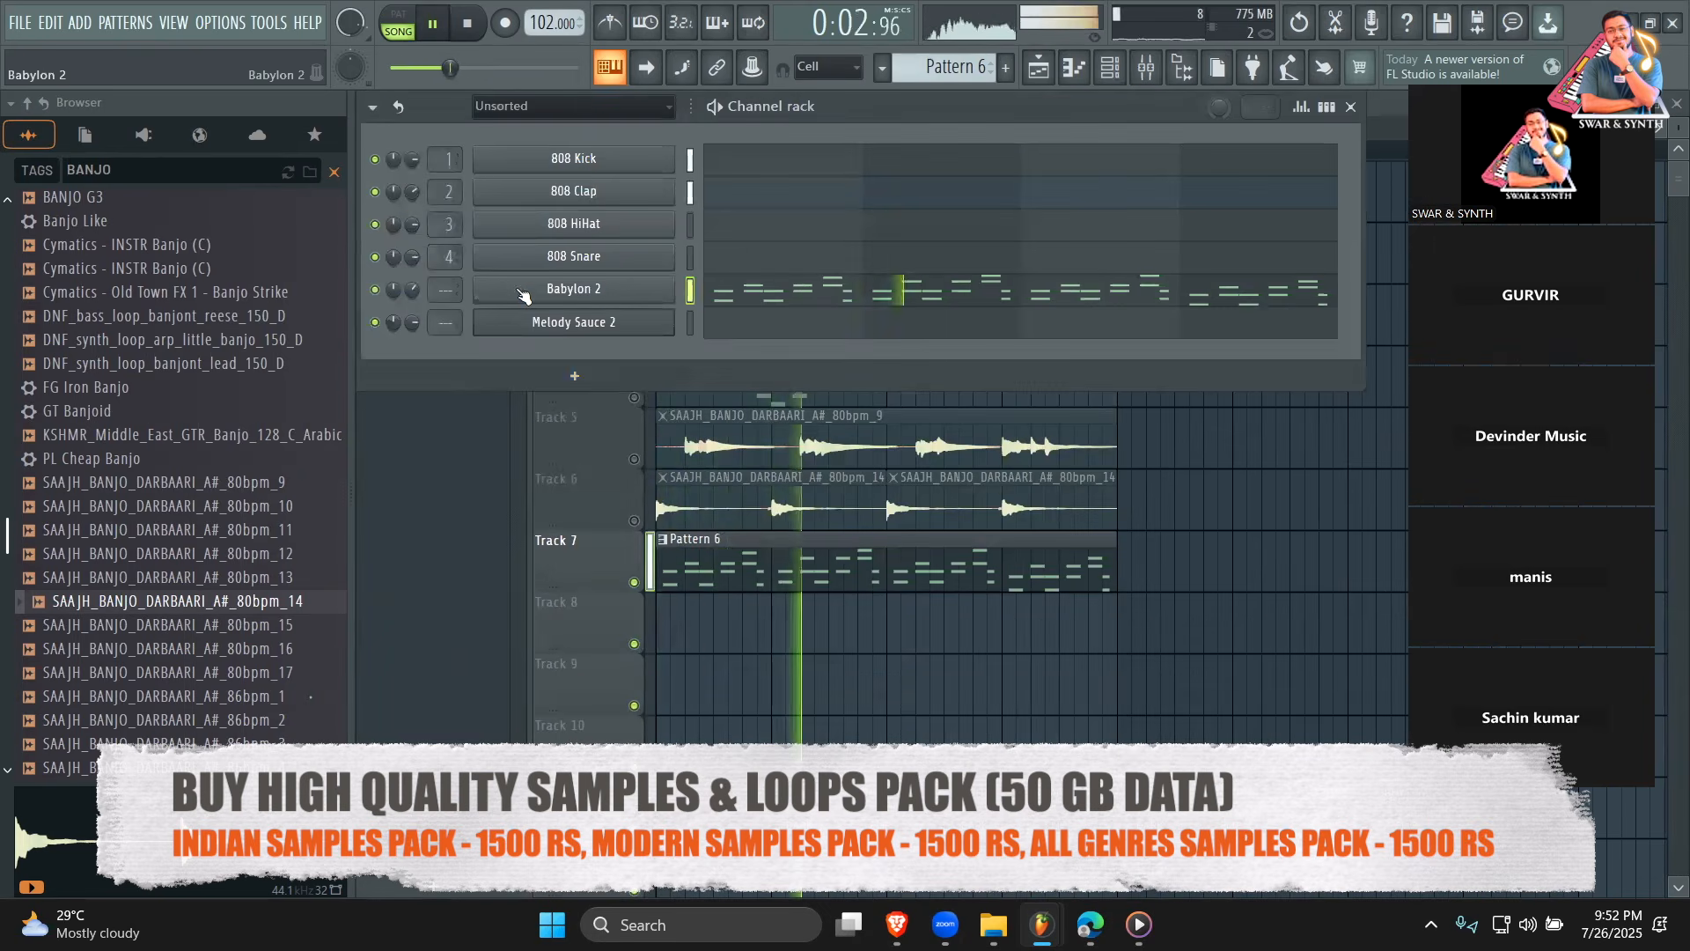
Stop playback and cut the Verby Lead melody notes from the Babylon 2 channel.
key(space)
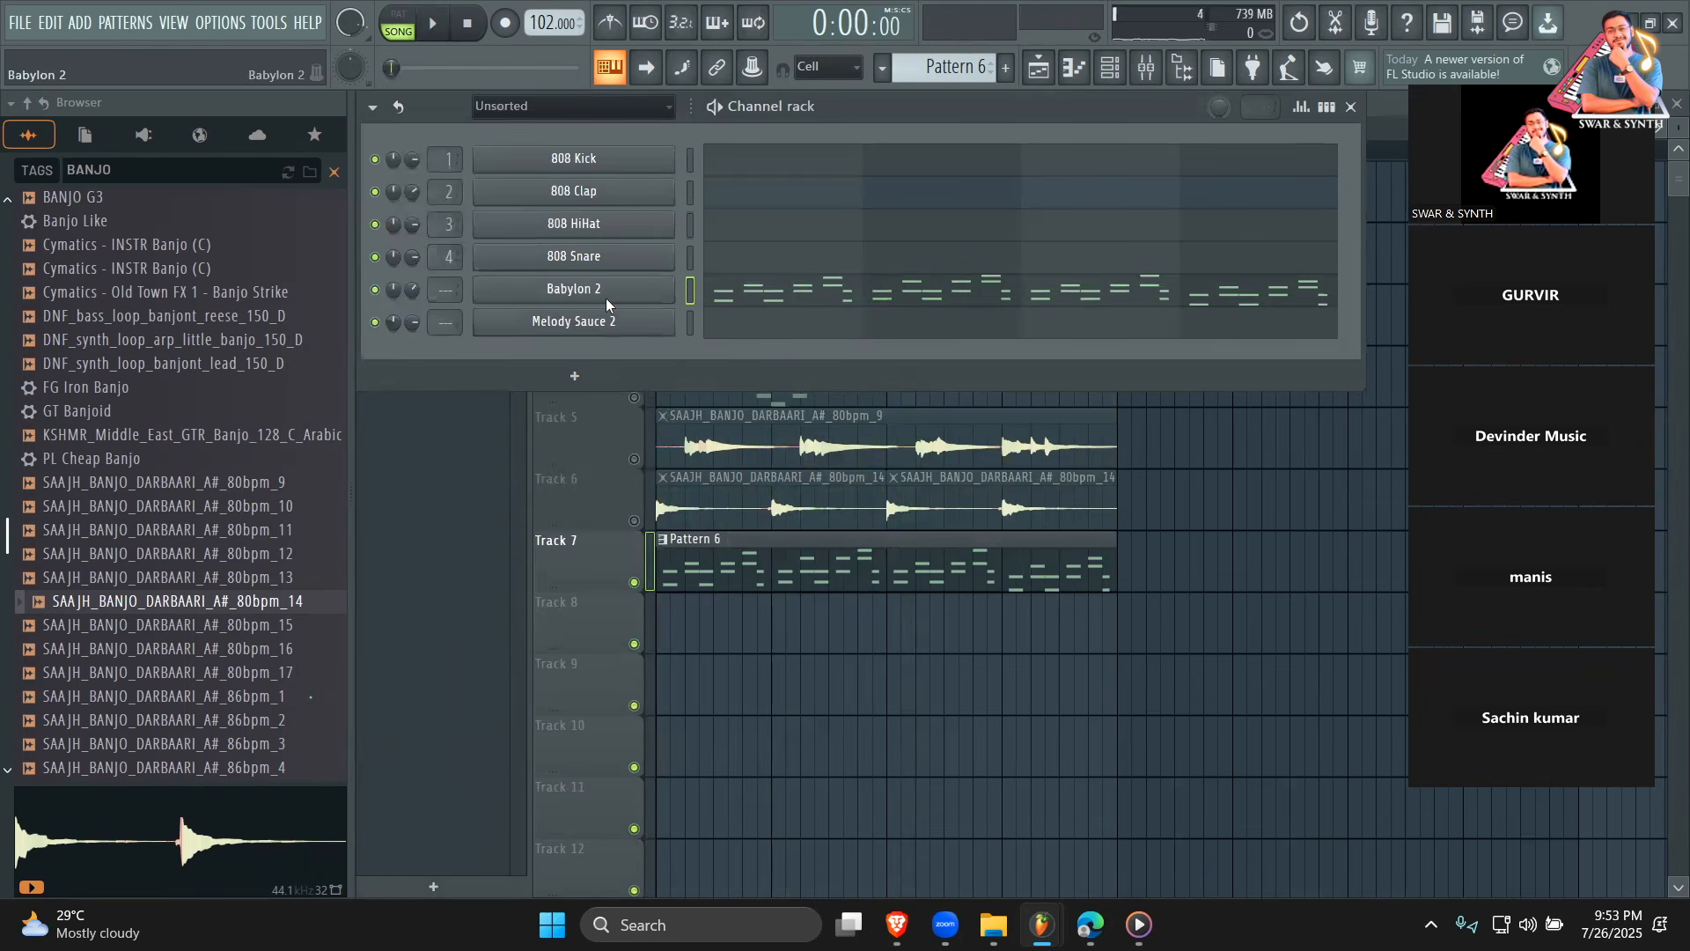
right_click(605, 295)
mouse_move(858, 280)
click(912, 283)
Change the Melody Sauce 2 style to SY [Reggaeton] Hollow Lead and generate a melody from the Dark, Complex pad.
click(653, 329)
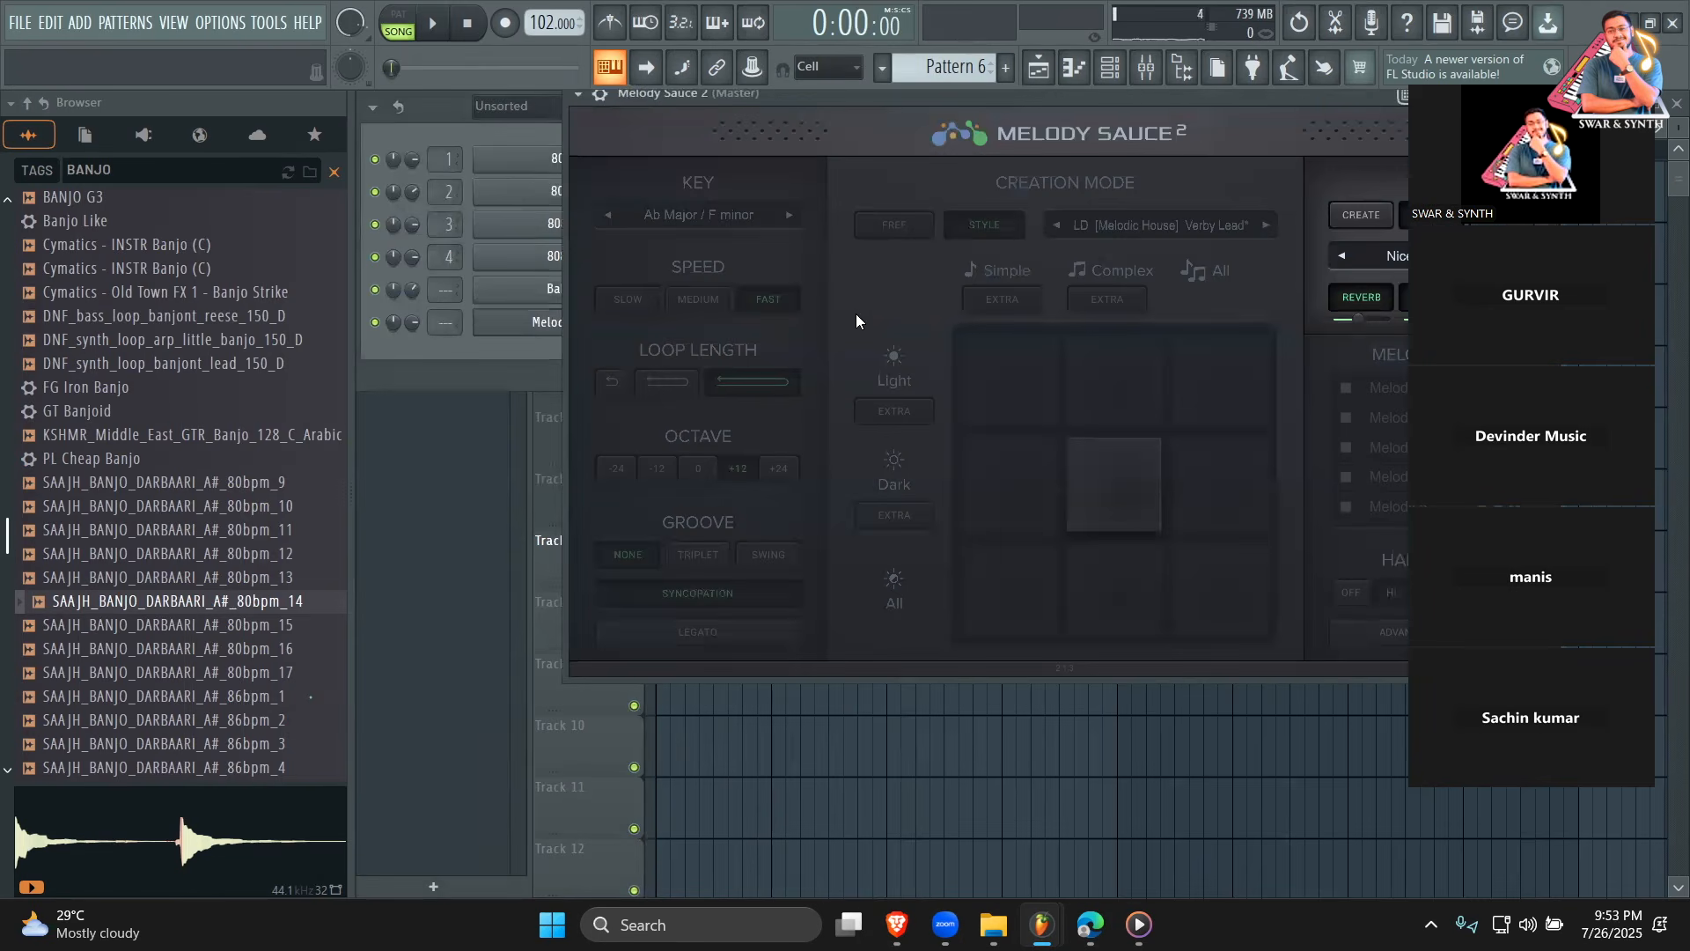
drag(1174, 107, 989, 196)
click(933, 322)
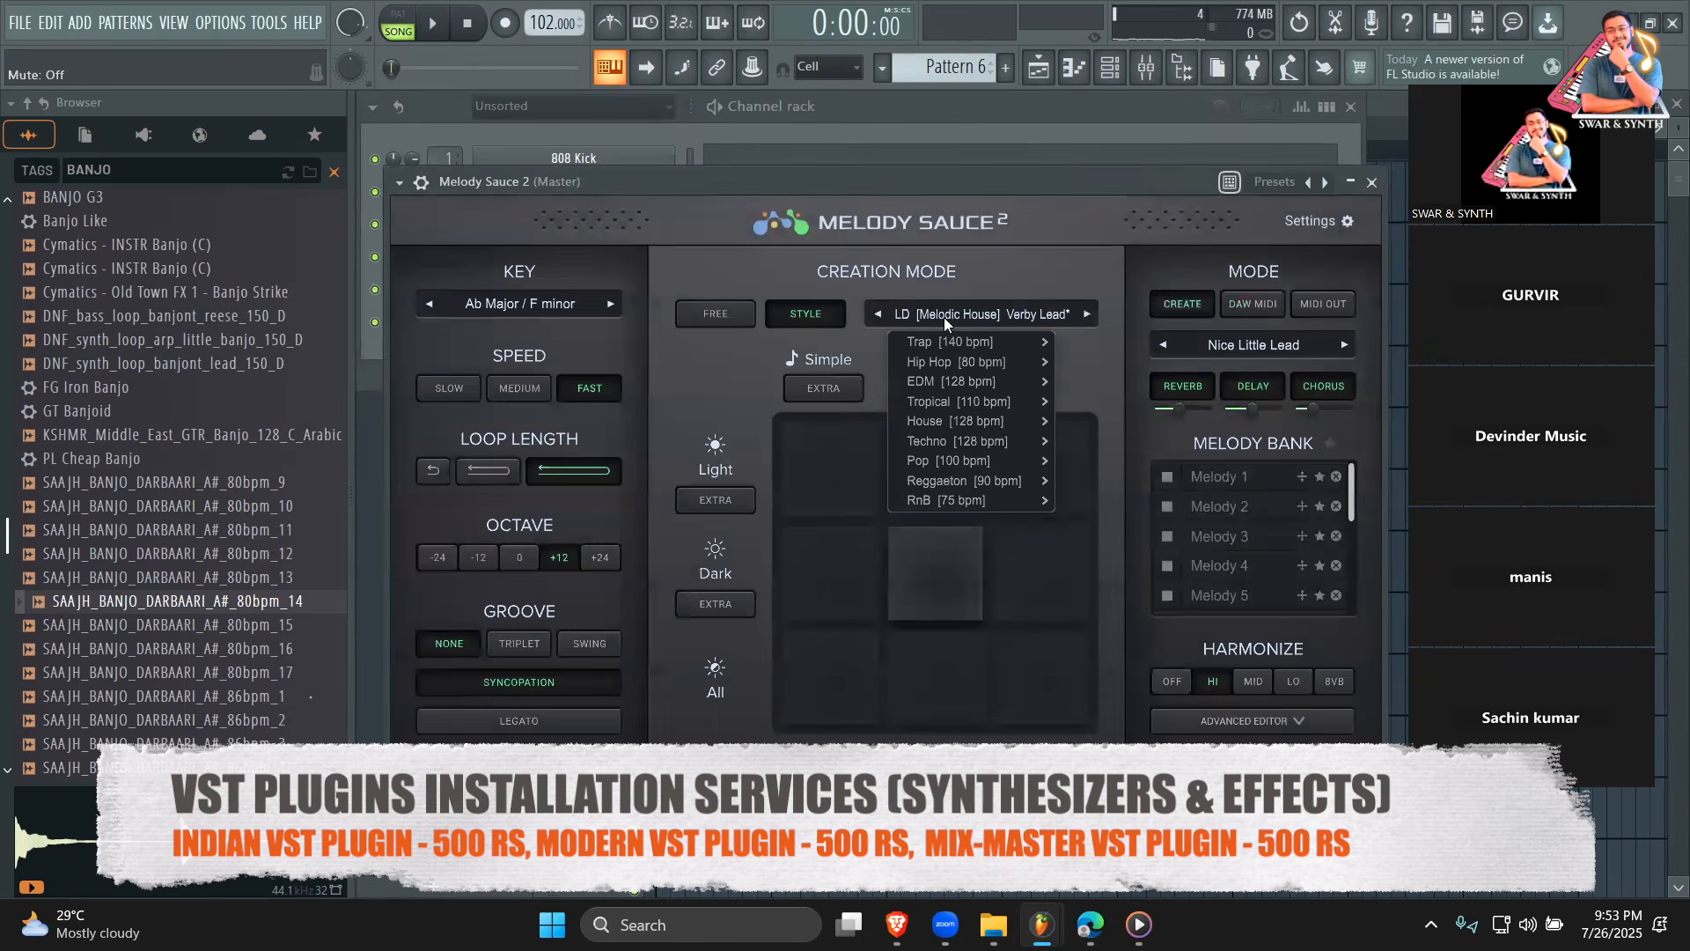
mouse_move(938, 473)
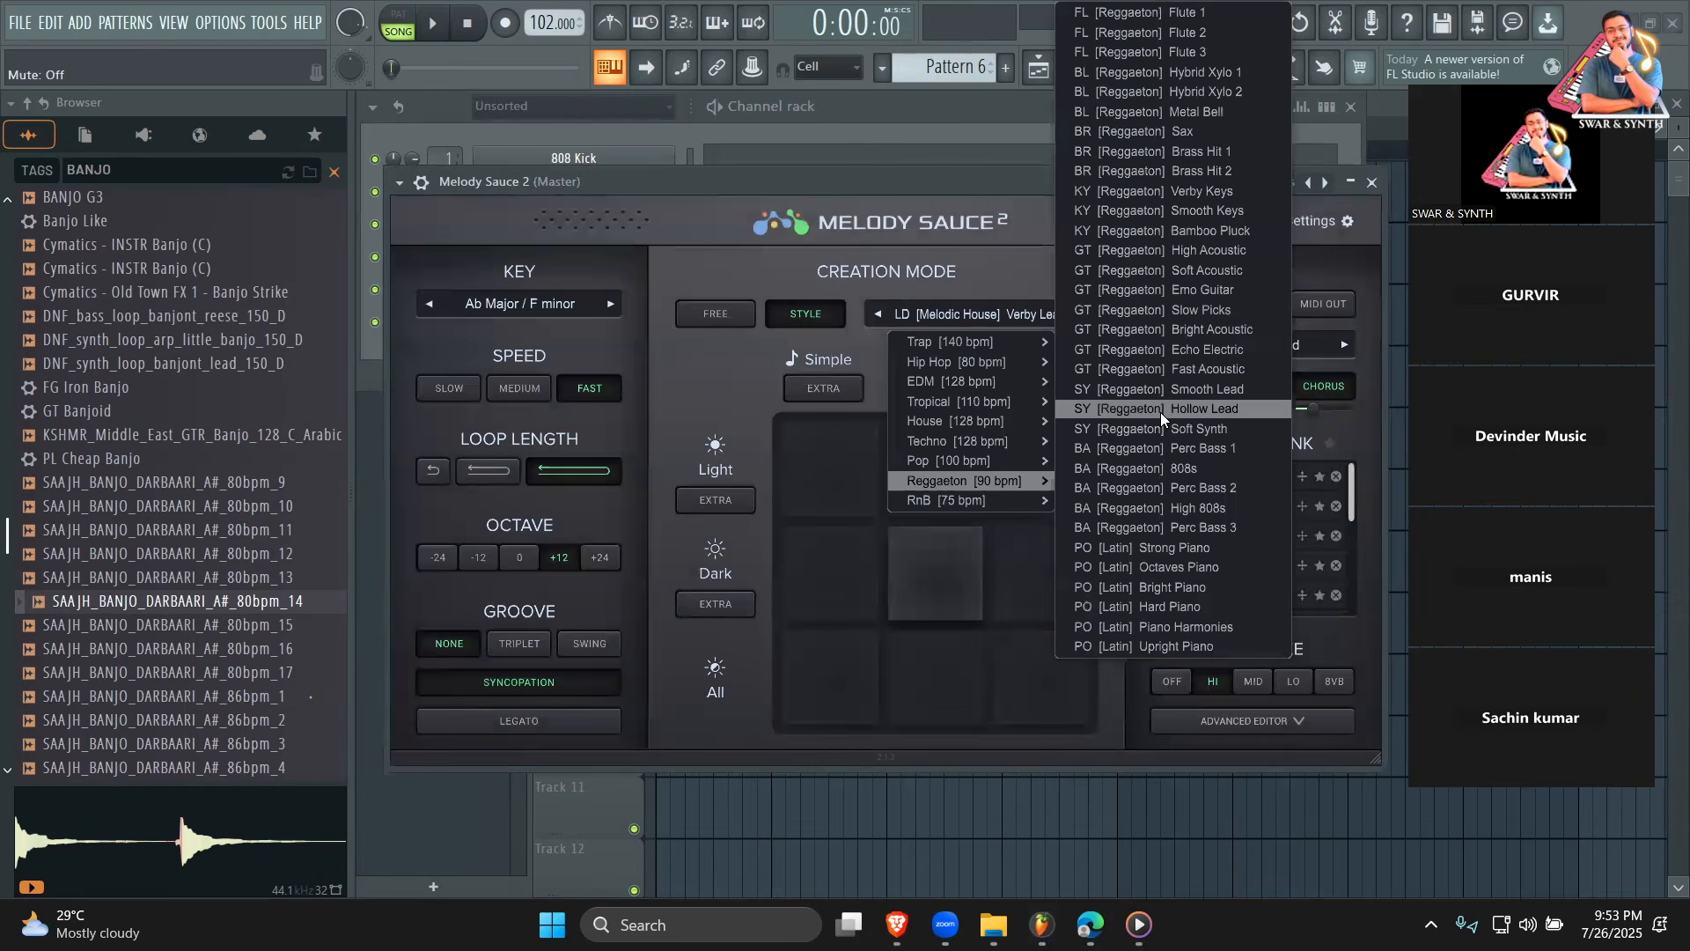
click(1158, 410)
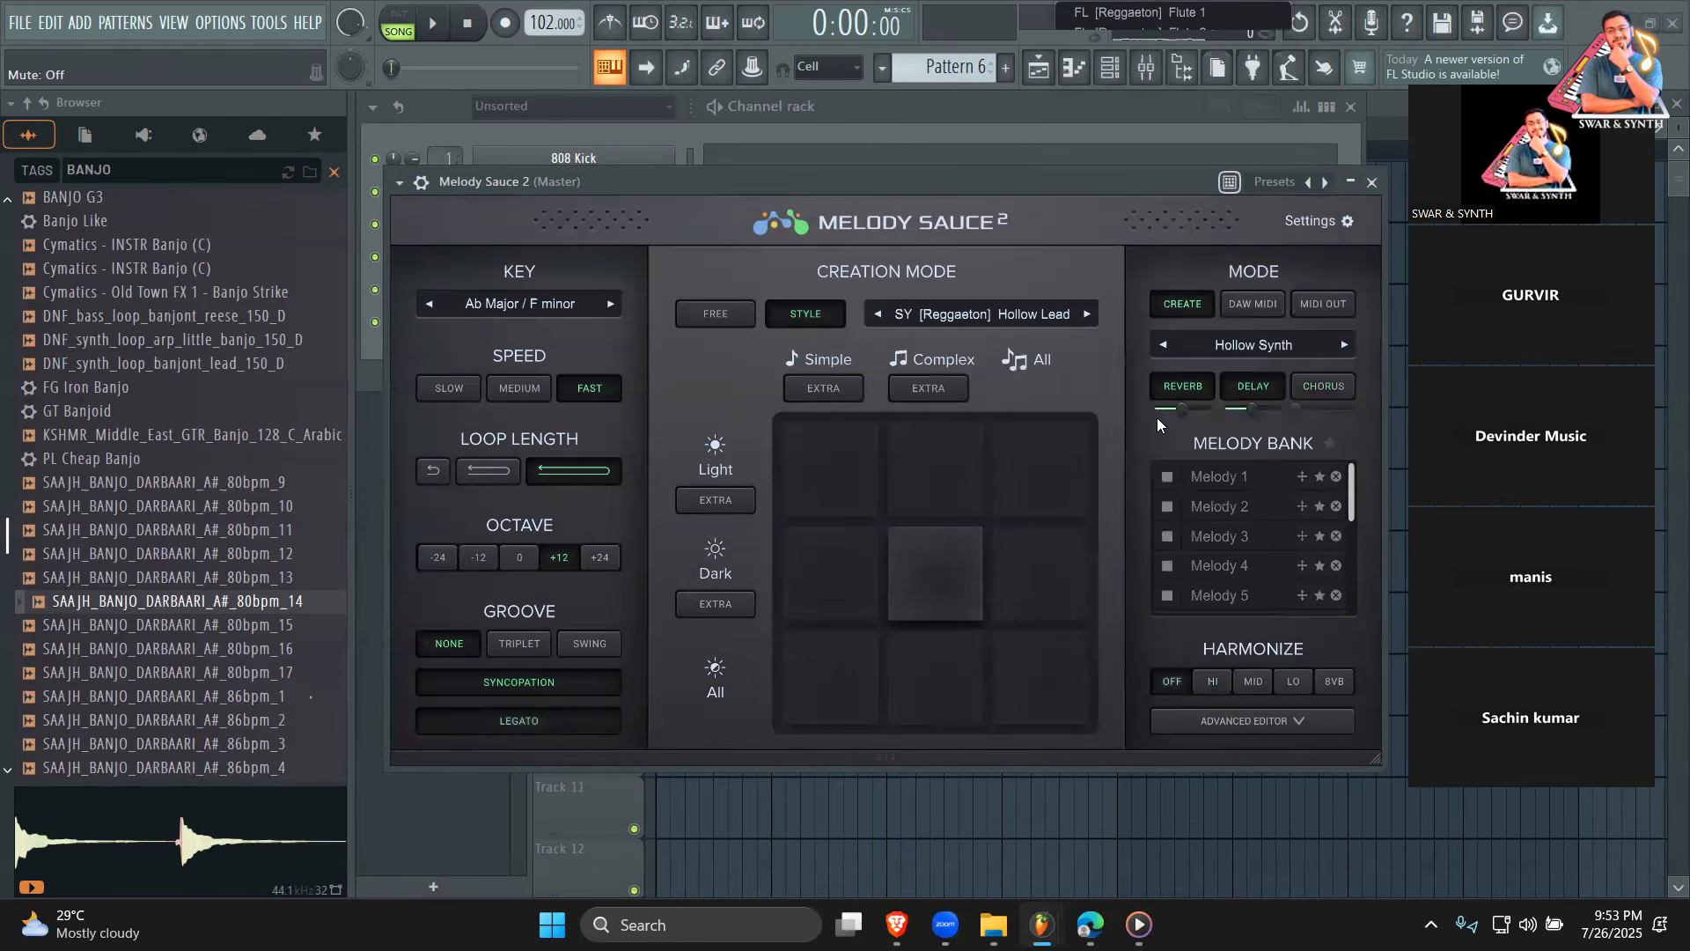
click(935, 576)
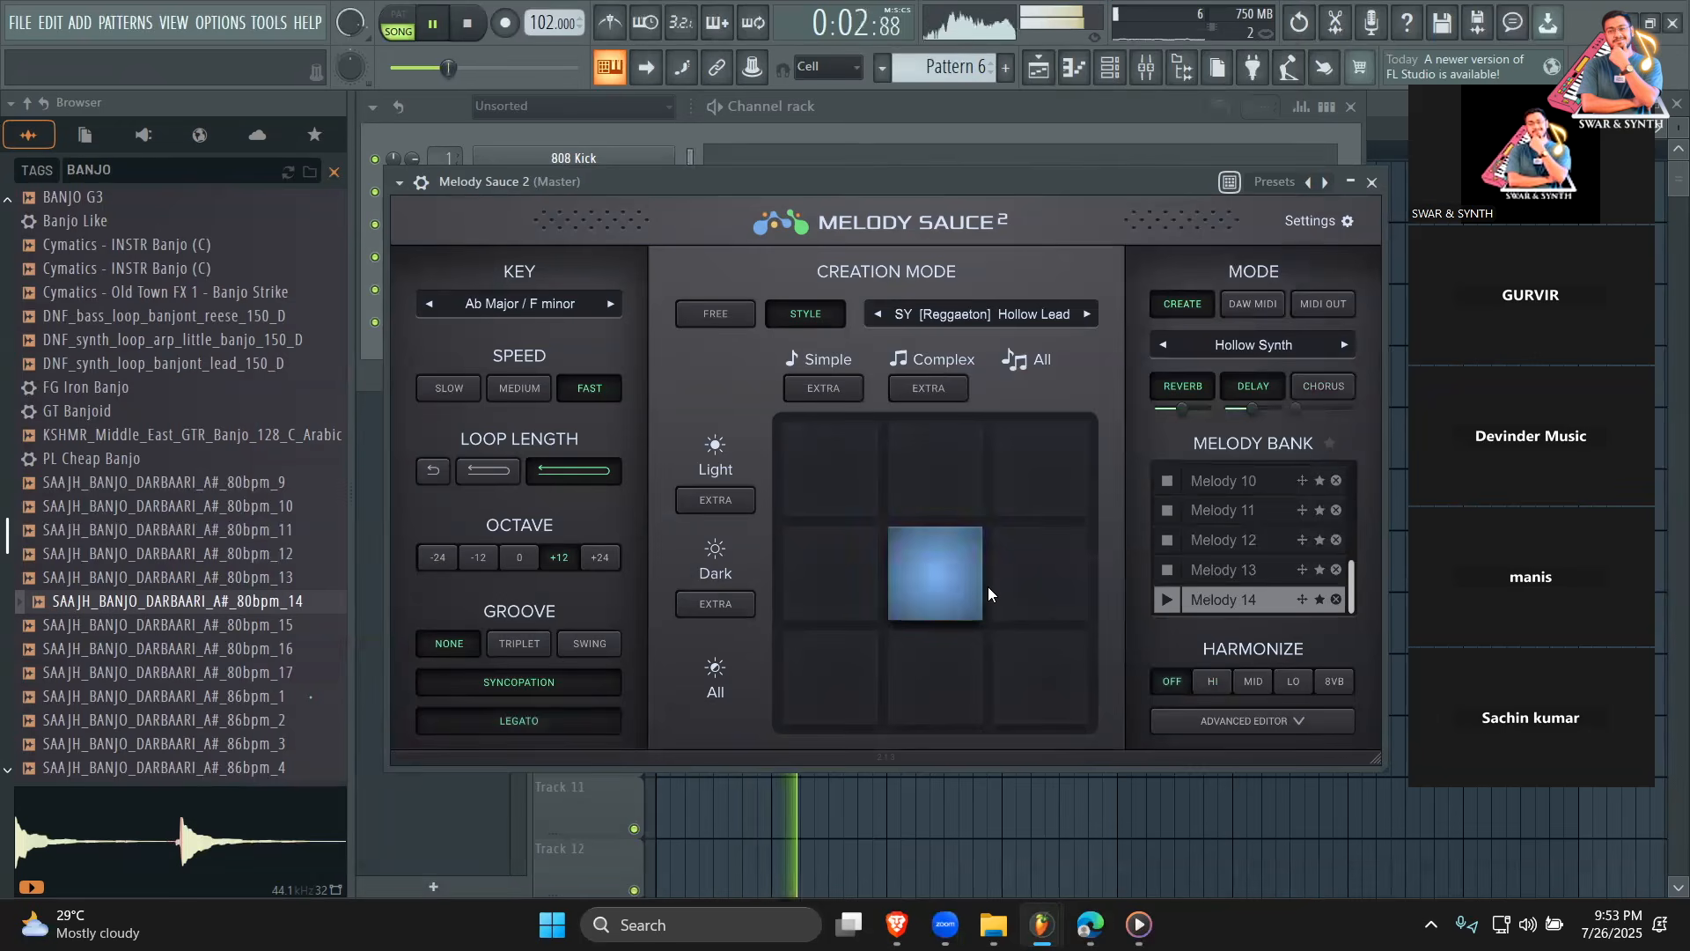
Transfer the Hollow Lead melody into the Babylon 2 channel of Pattern 6 and play the arrangement through.
drag(980, 191, 1086, 185)
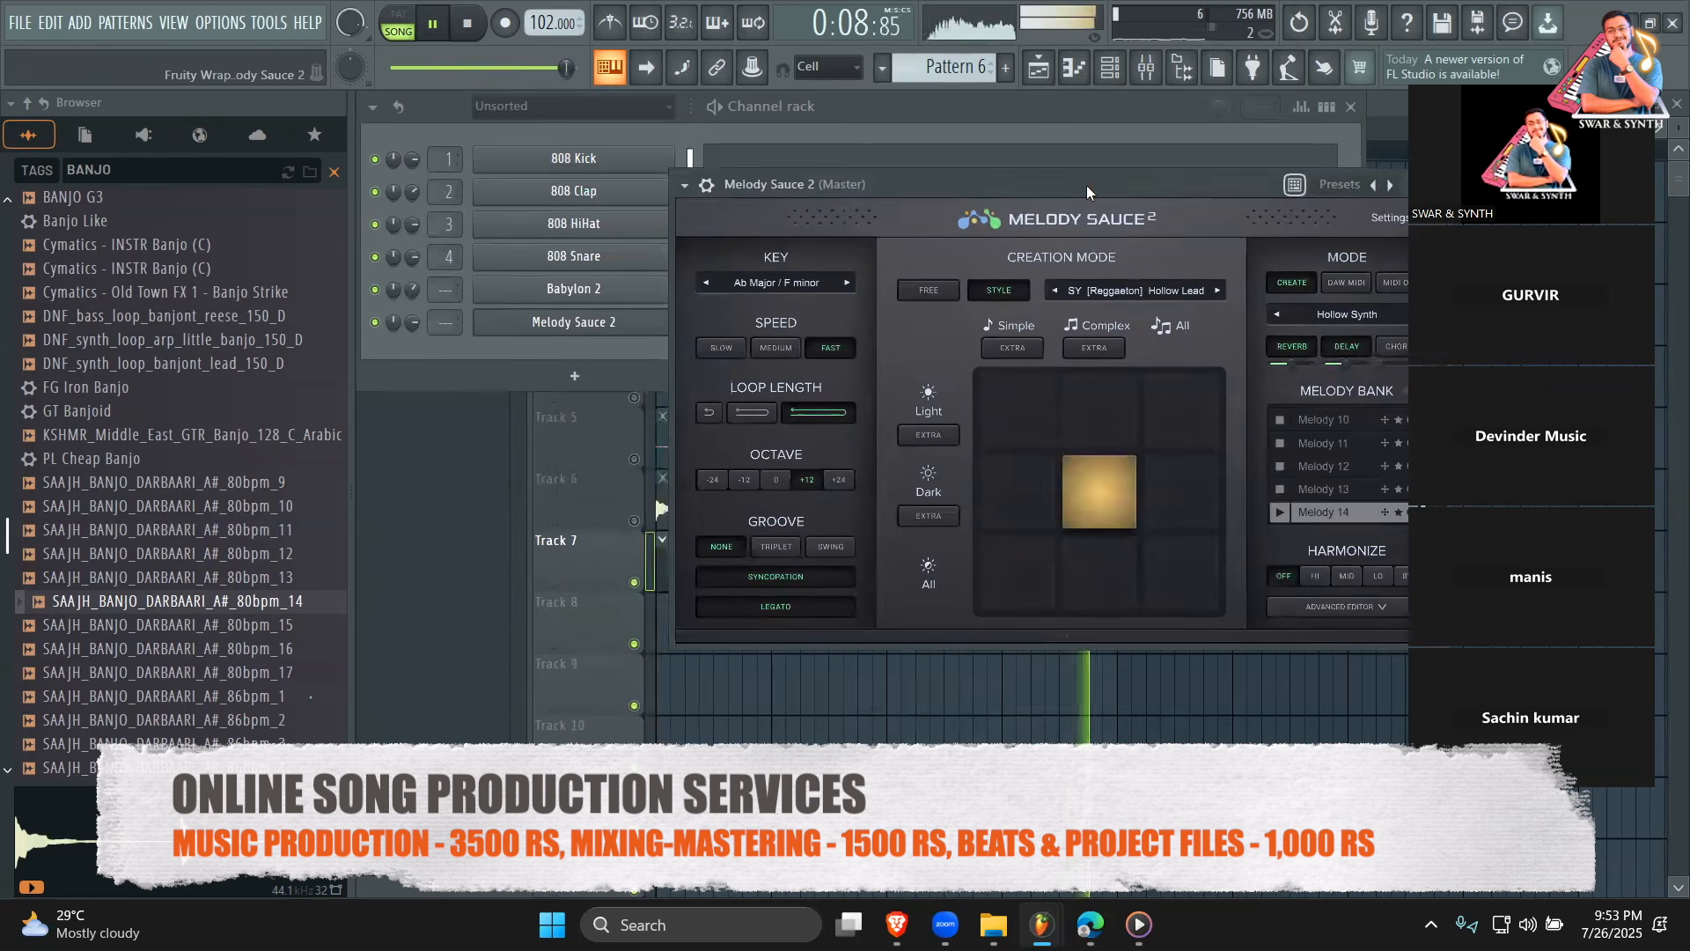
key(space)
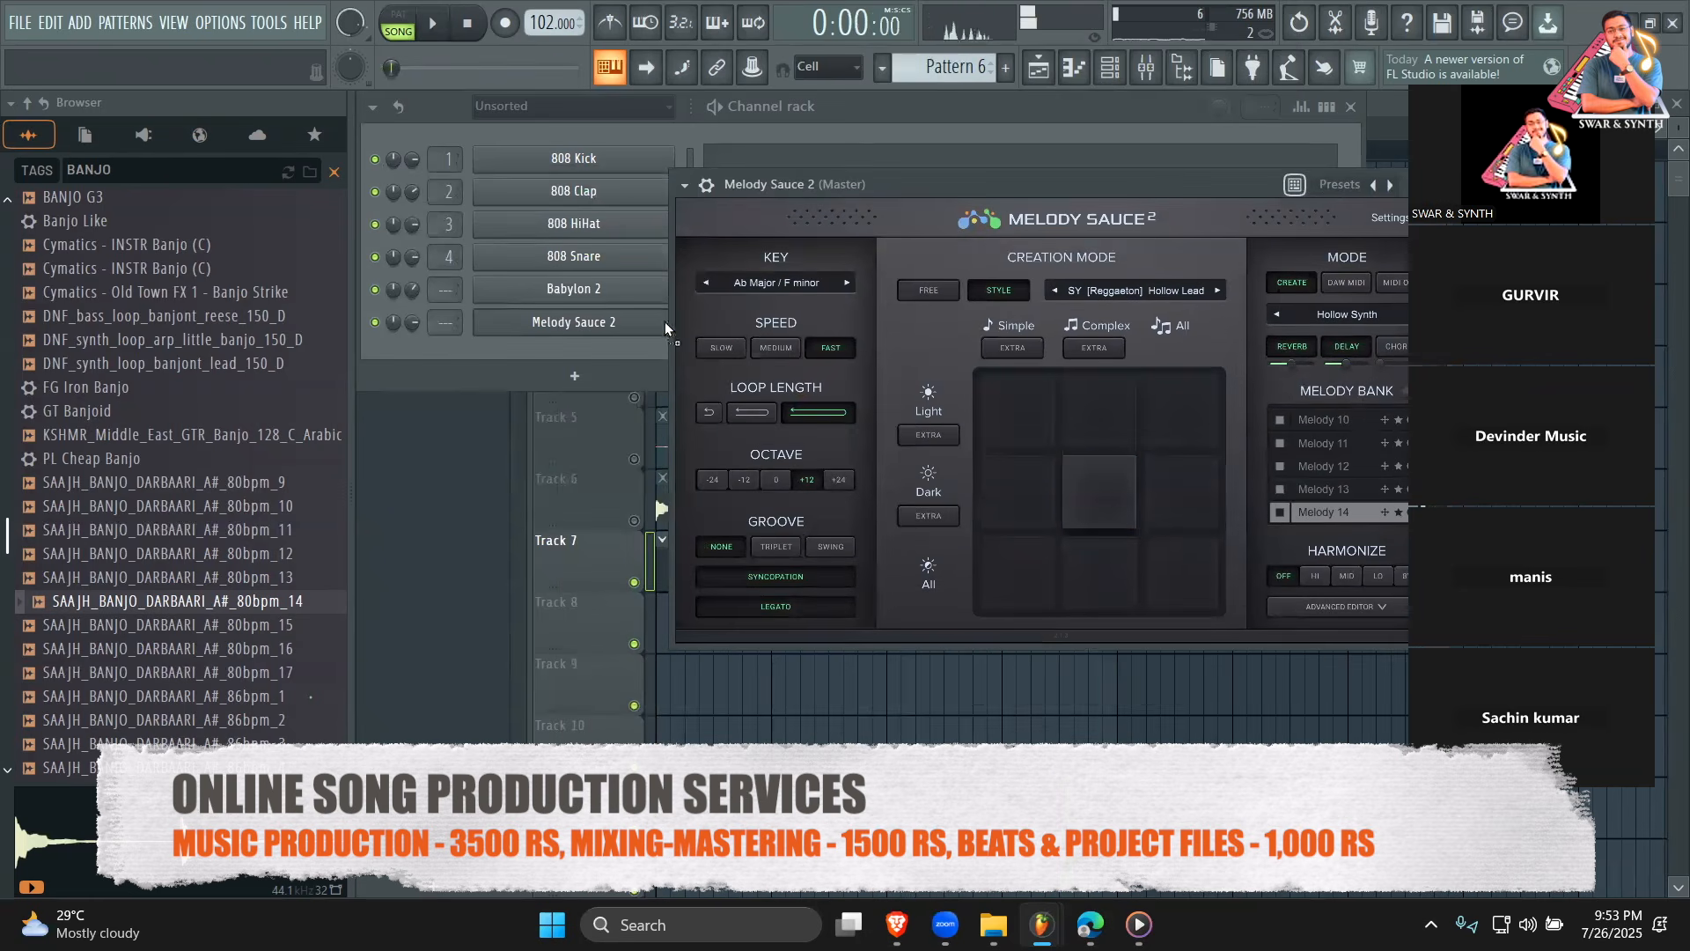
click(655, 355)
key(space)
click(465, 535)
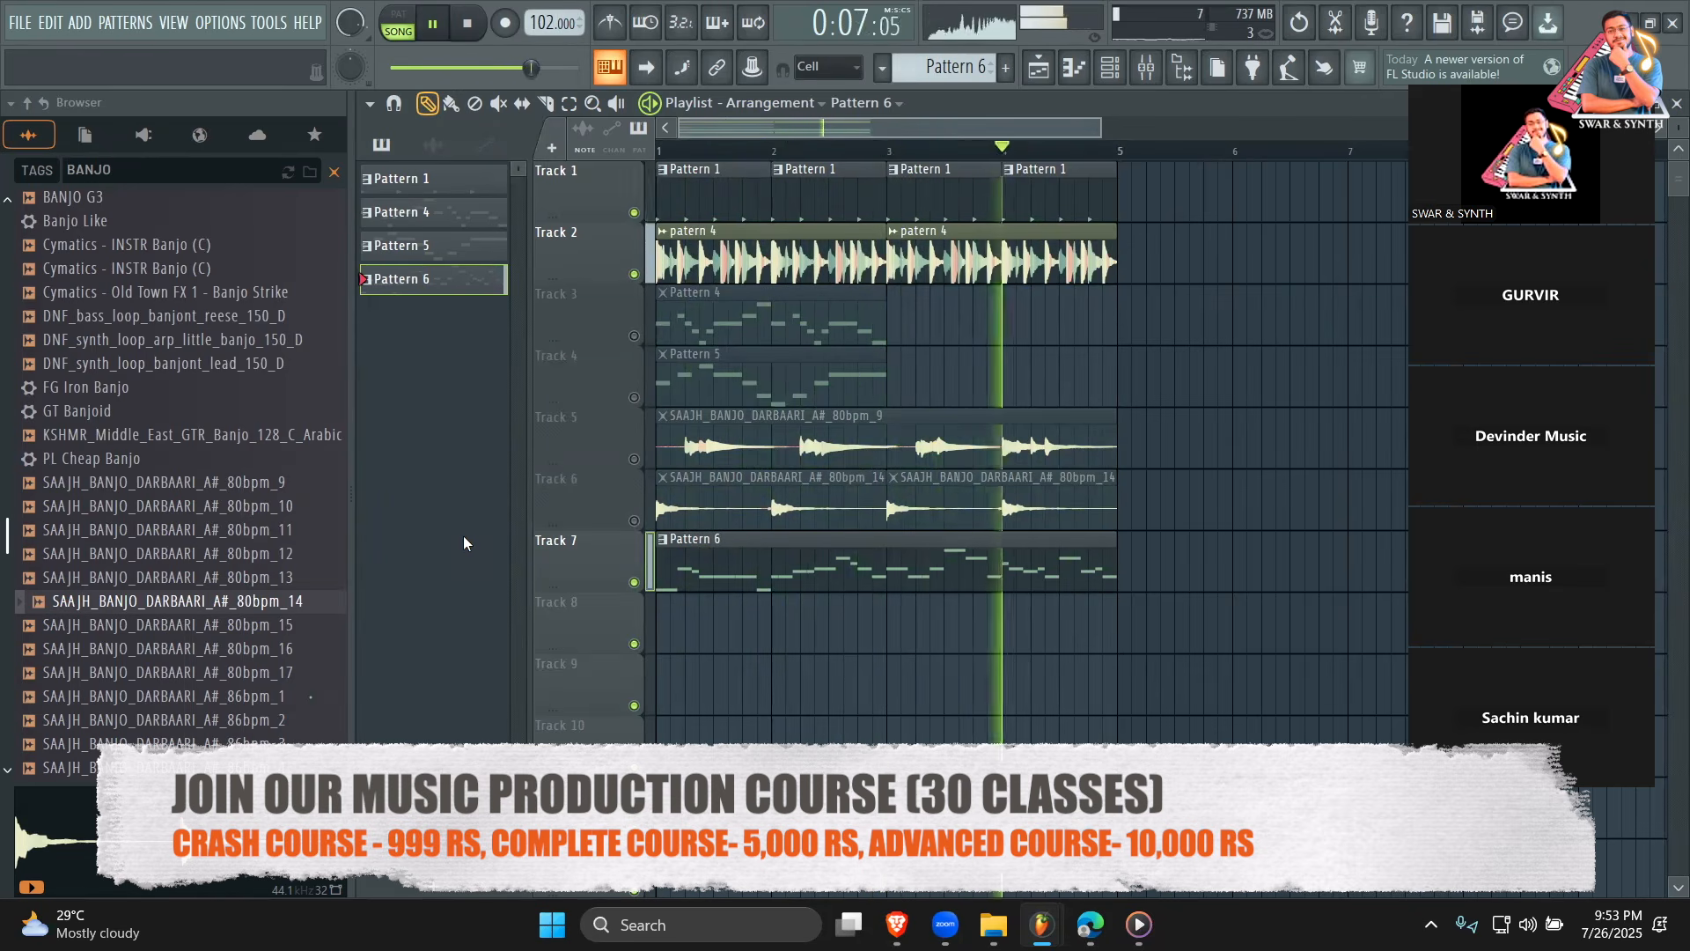
key(space)
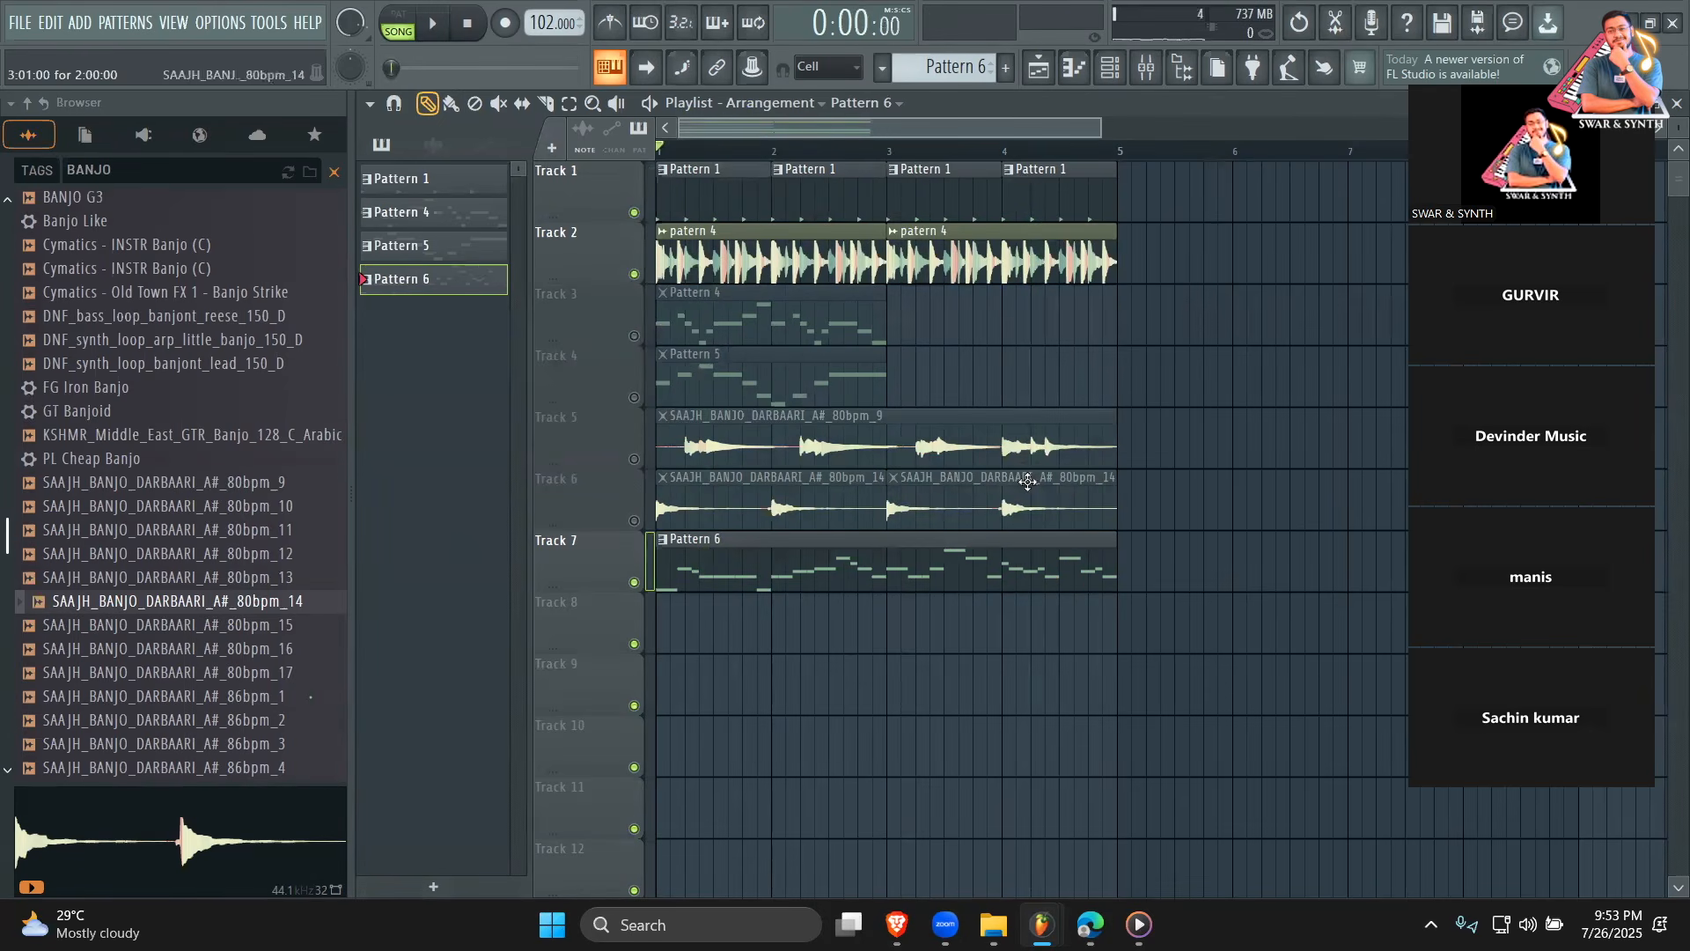
Play the arrangement with Track 3 unmuted and Track 7 muted, adding a second Pattern 4 clip at bar 3 of Track 3.
click(634, 335)
click(634, 581)
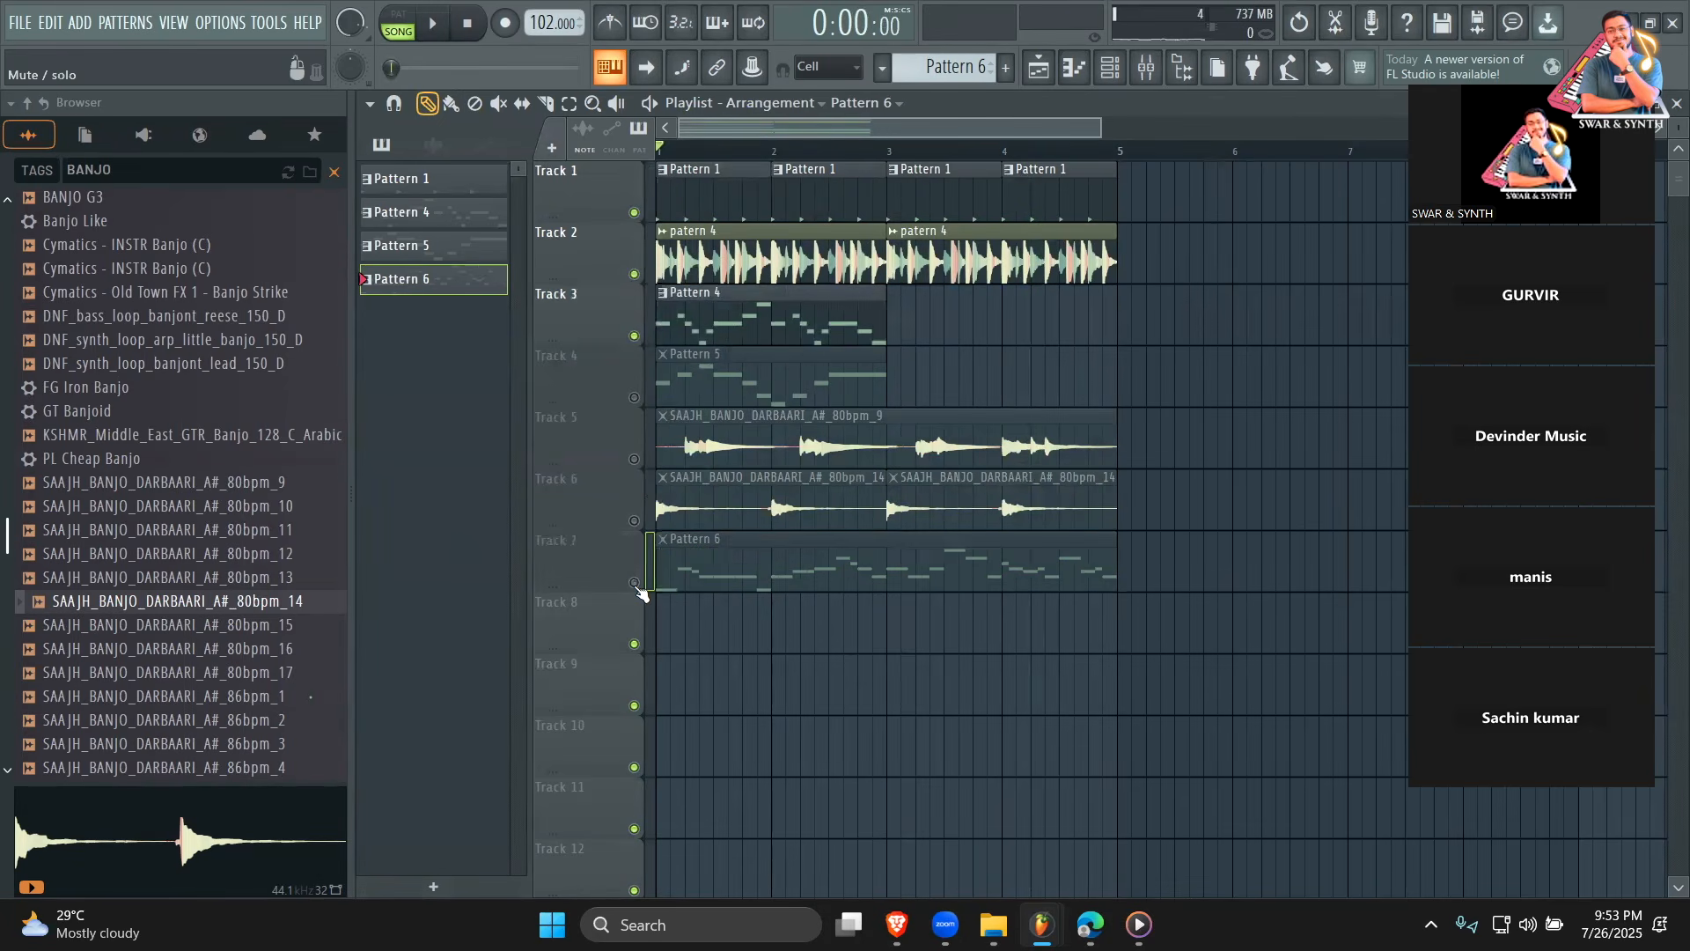
key(space)
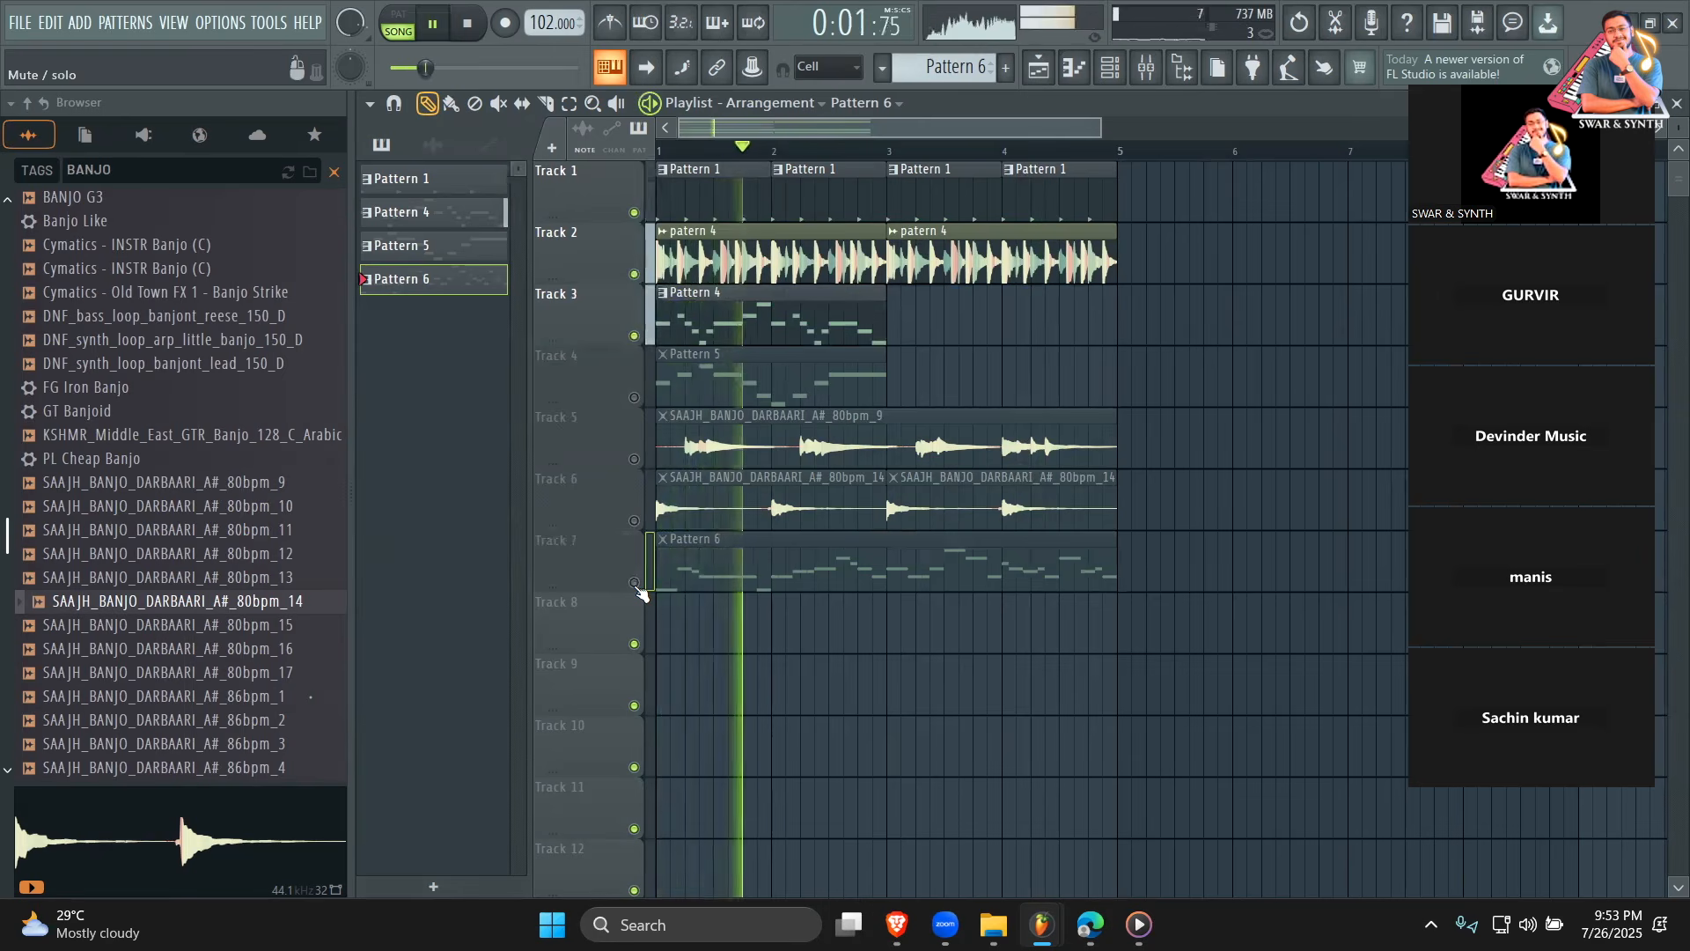
click(782, 325)
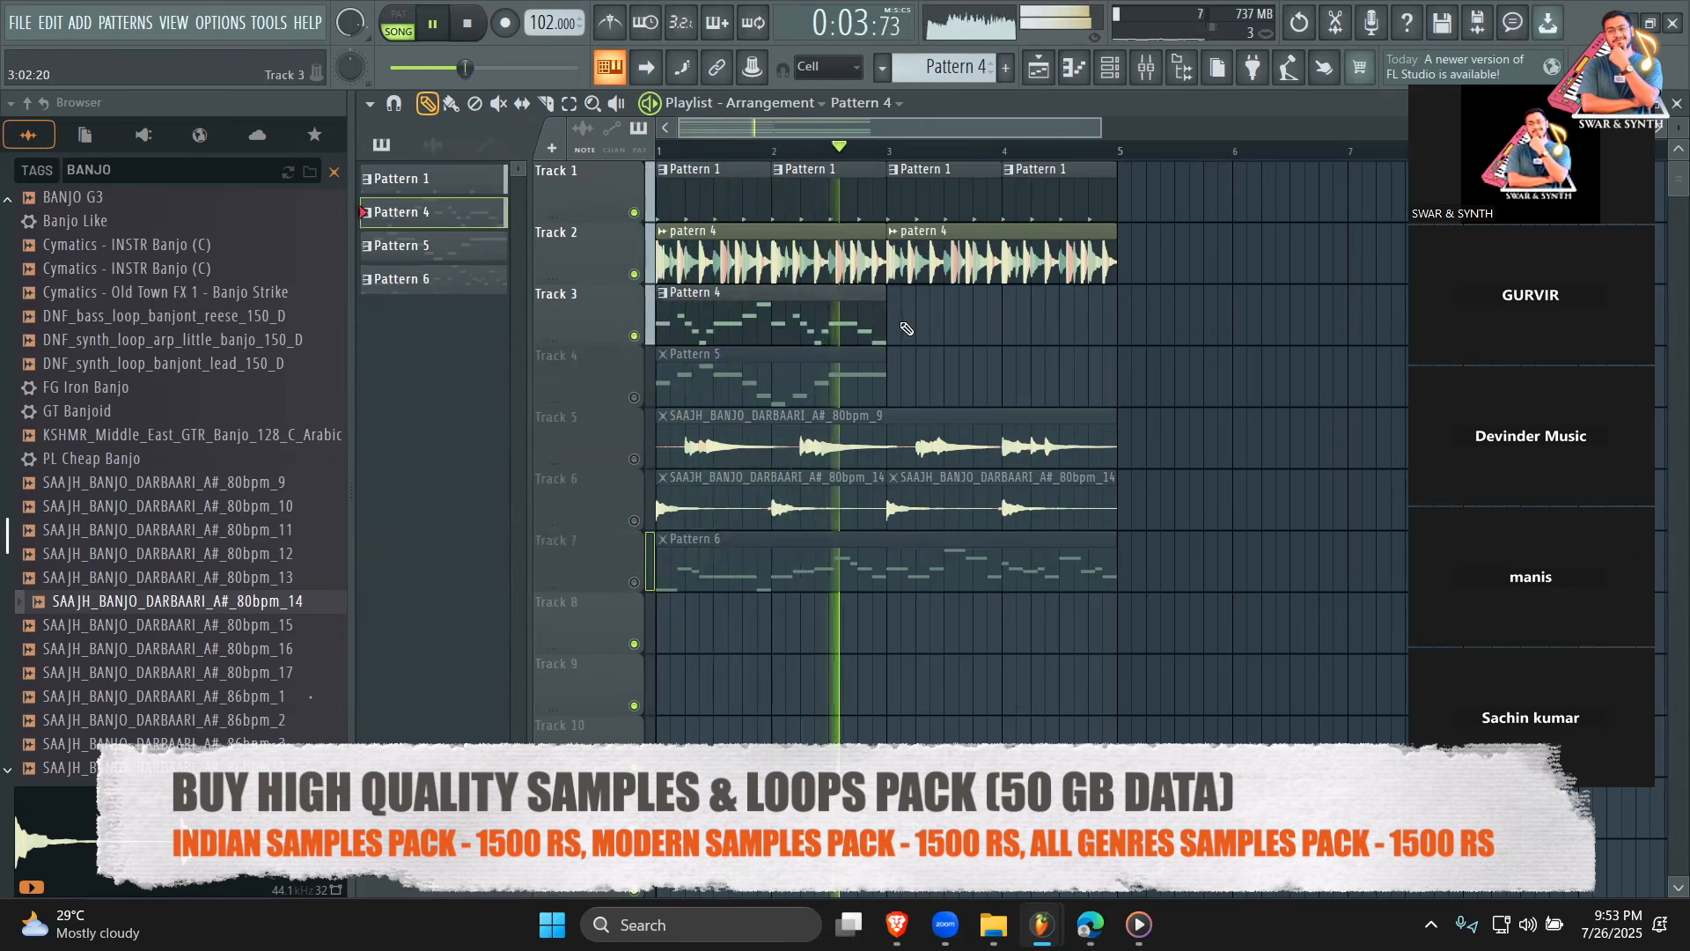
click(901, 325)
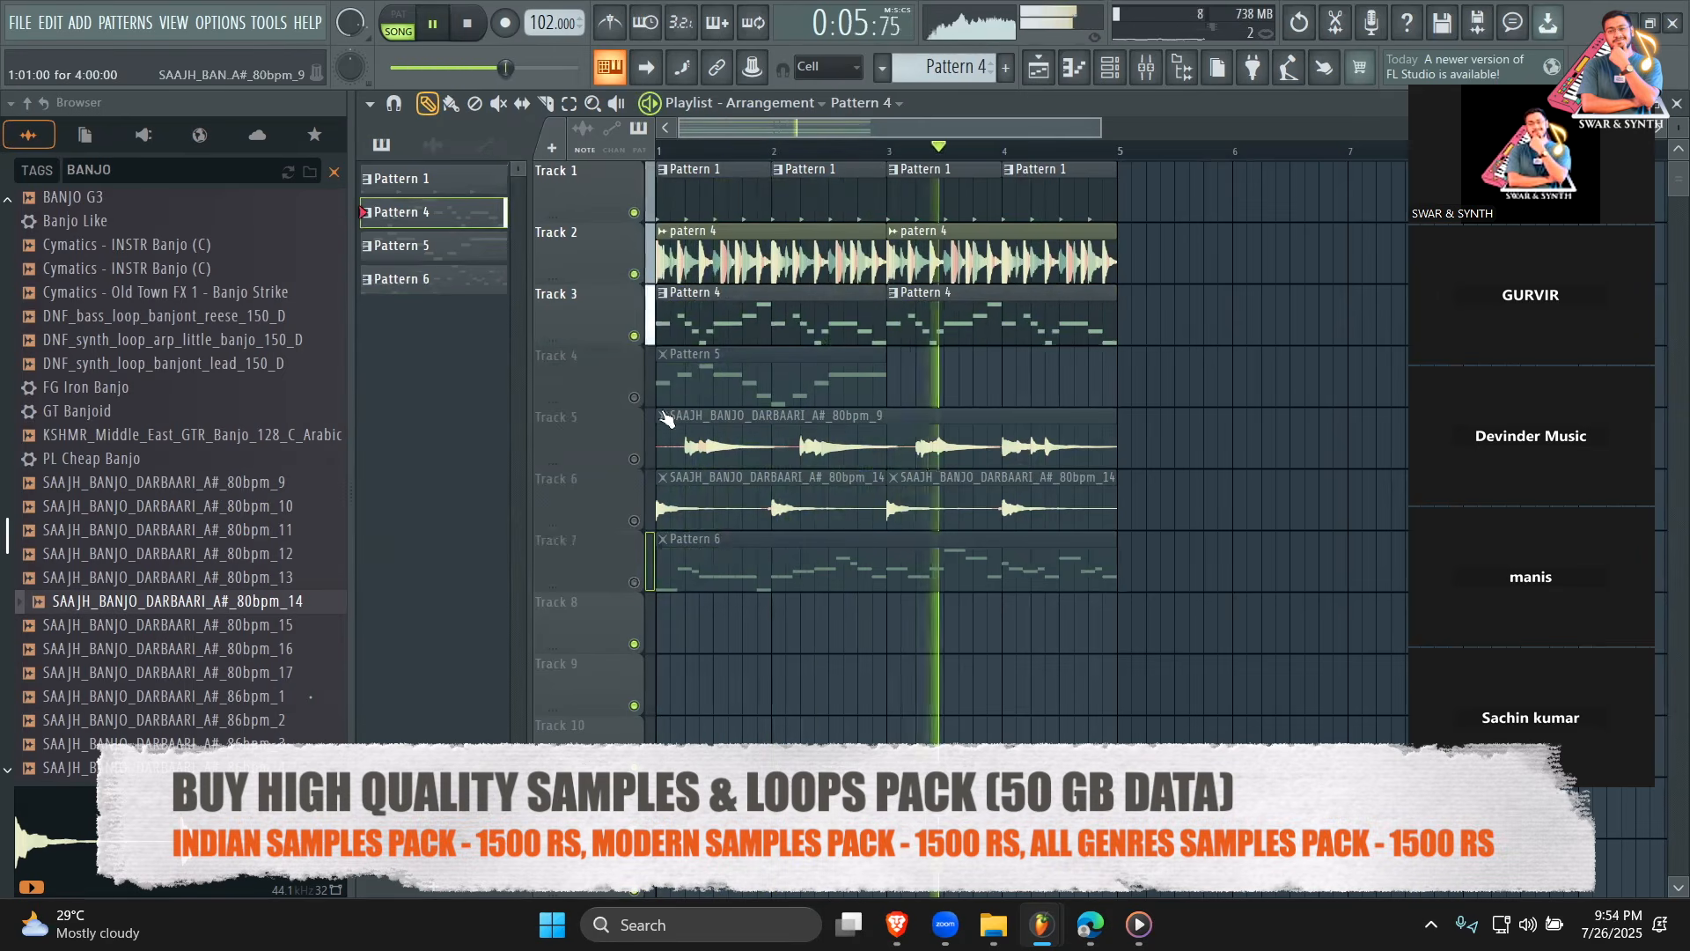
key(space)
Mute Track 3, unmute the banjo loops on Tracks 5 and 6, and listen to them with the drums.
click(645, 459)
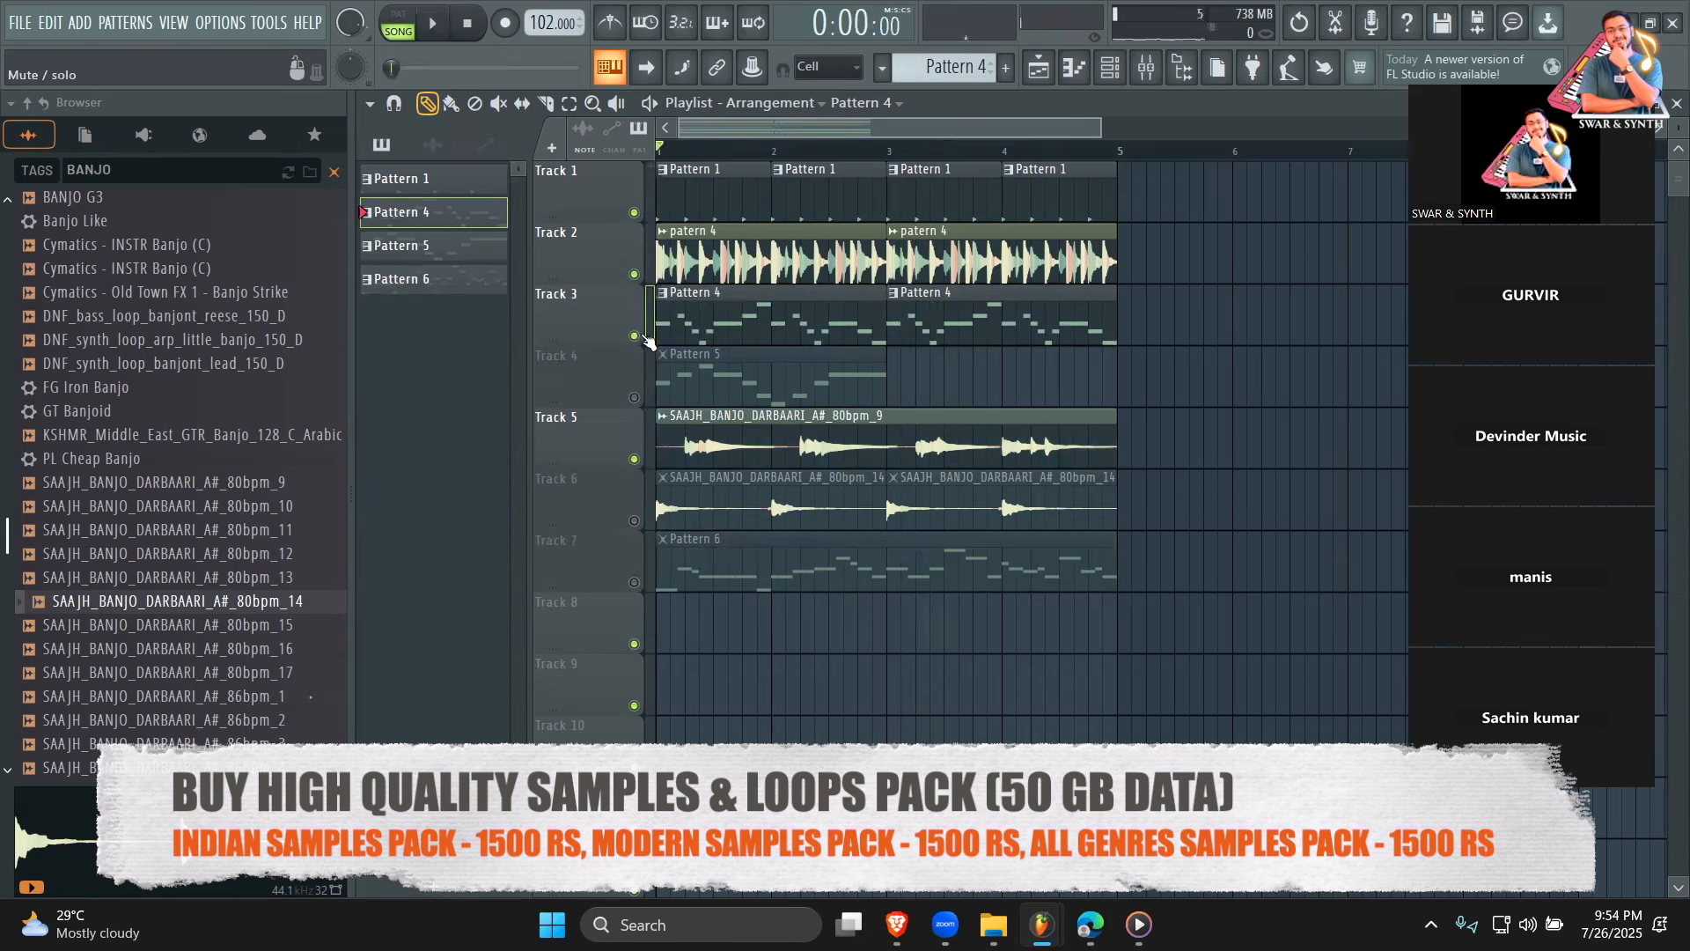
click(647, 334)
click(634, 520)
key(space)
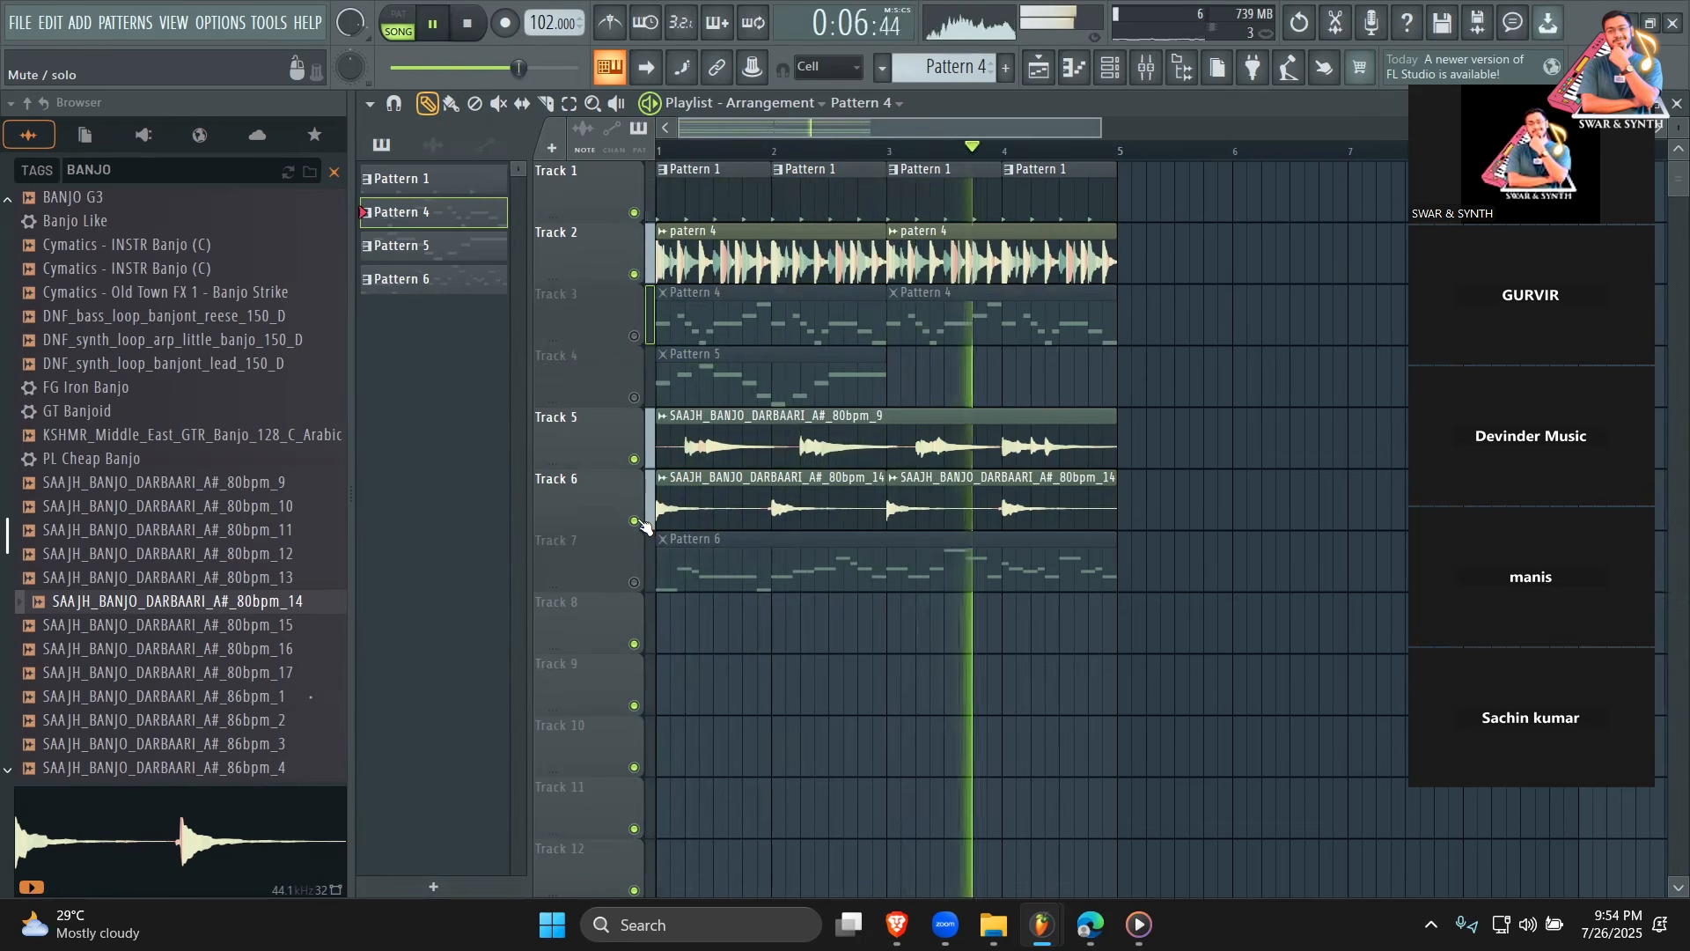
key(space)
Mute Tracks 5 and 6, unmute Track 7 and play the Pattern 6 melody with the drums.
click(634, 520)
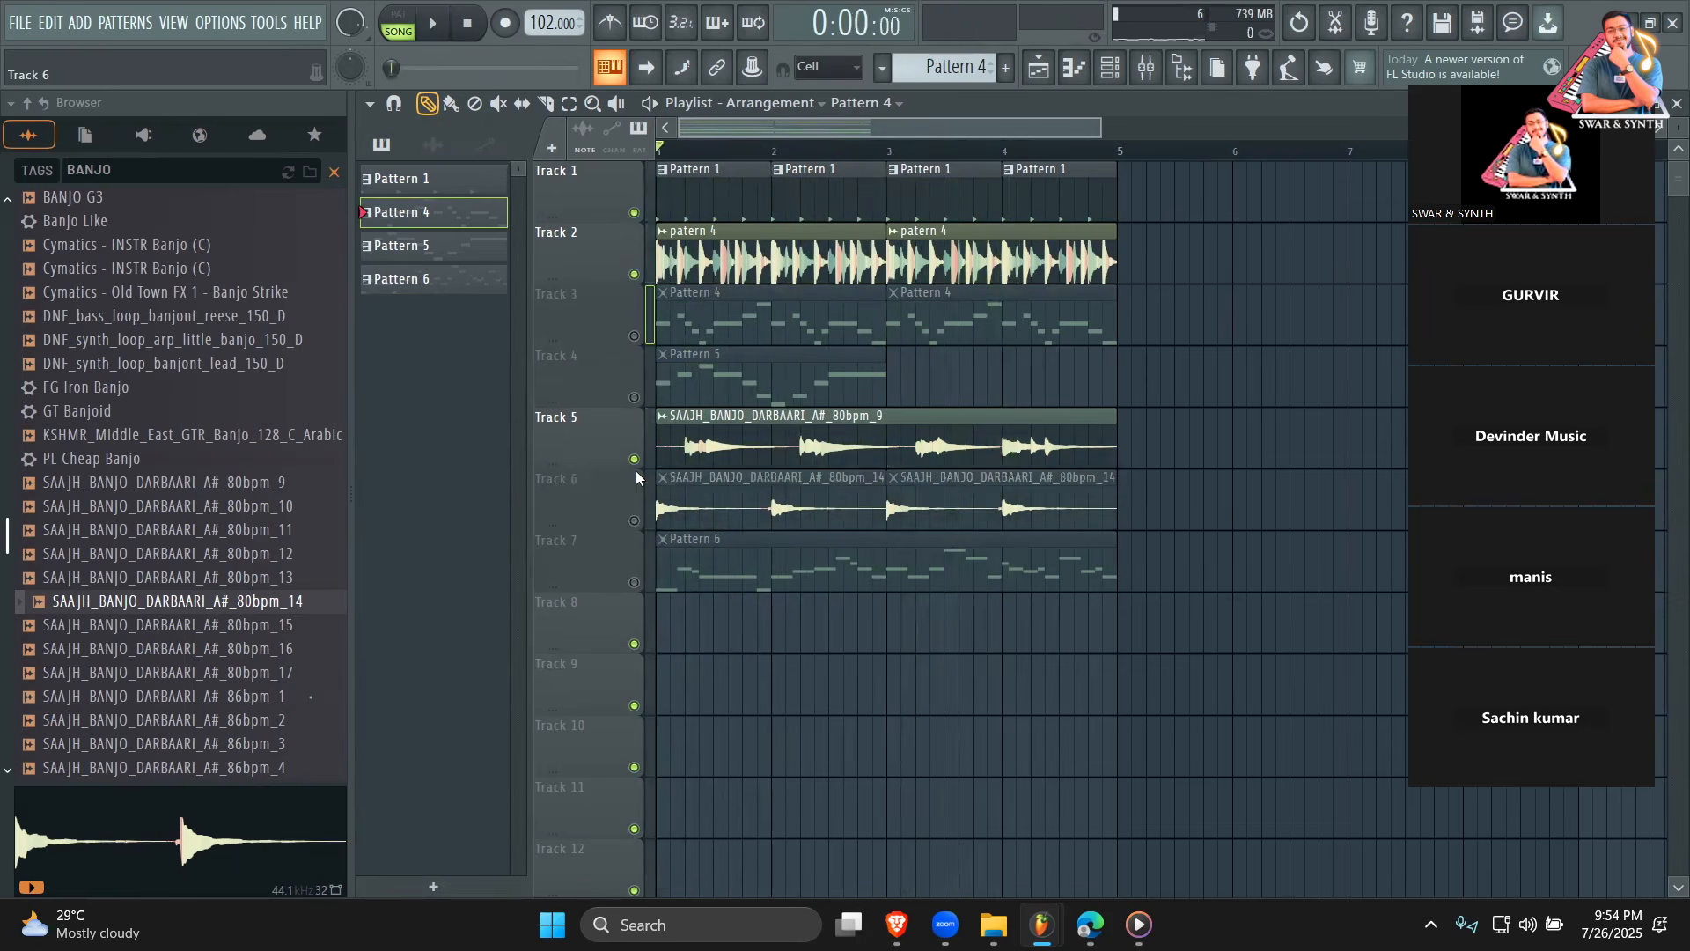
click(633, 459)
click(633, 583)
key(space)
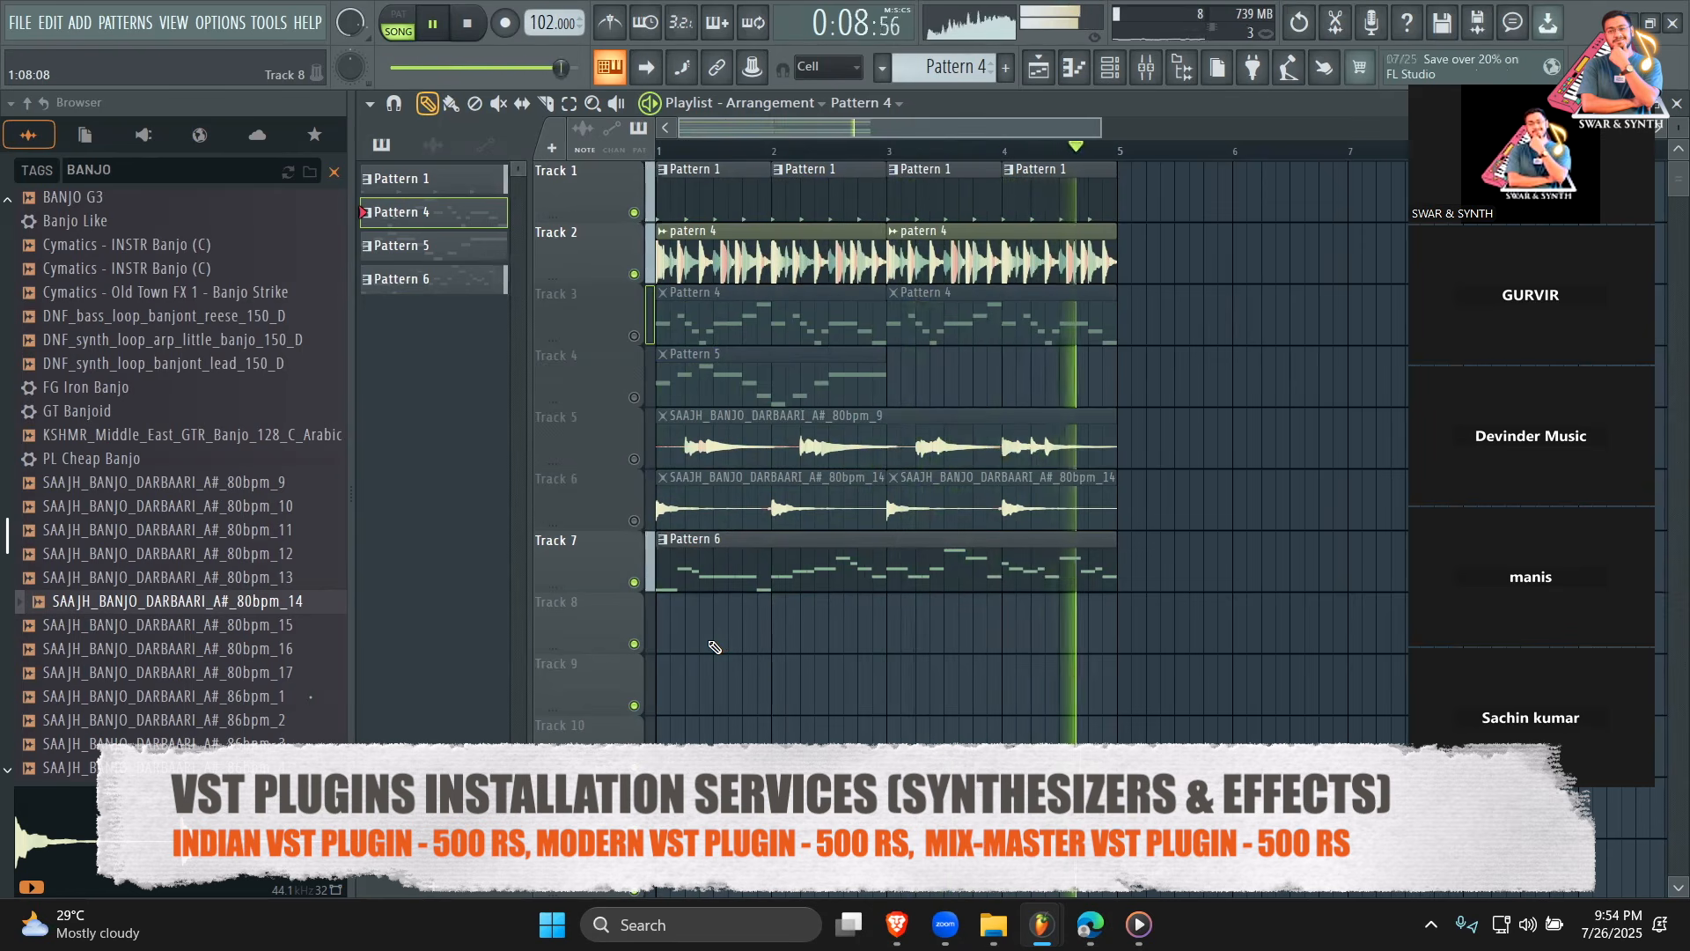
key(space)
Open Pattern 6's Babylon 2 notes, shorten bar 1's second F5 to one step and add a one-step F5 at step 11.
double_click(780, 589)
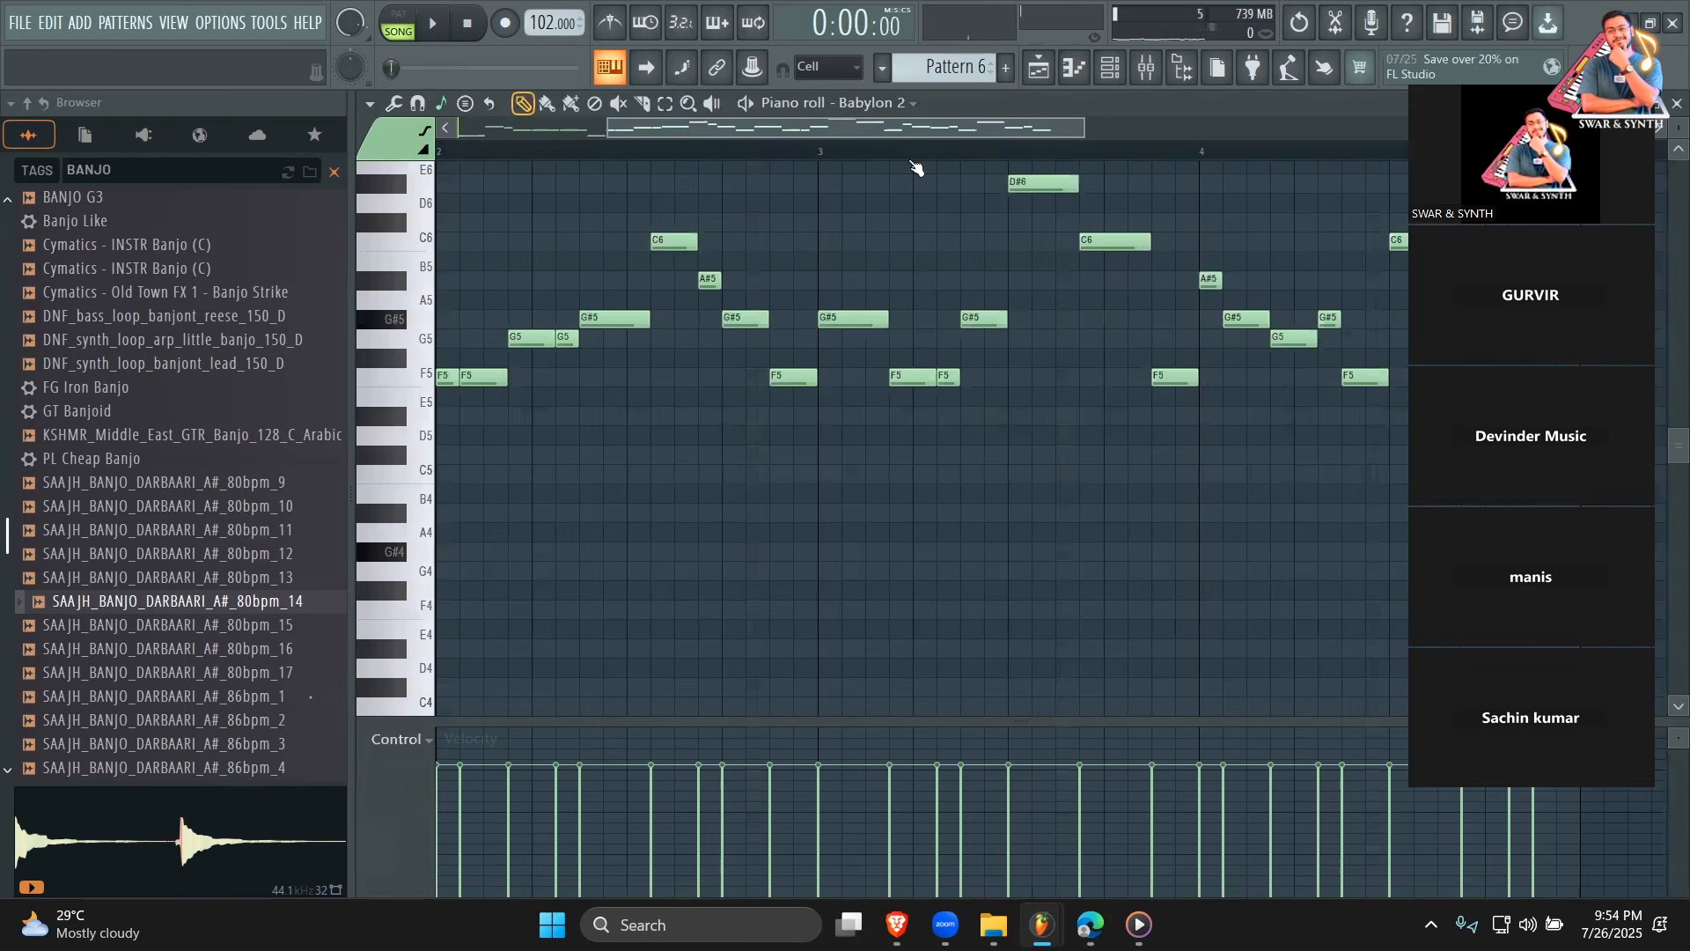
click(561, 132)
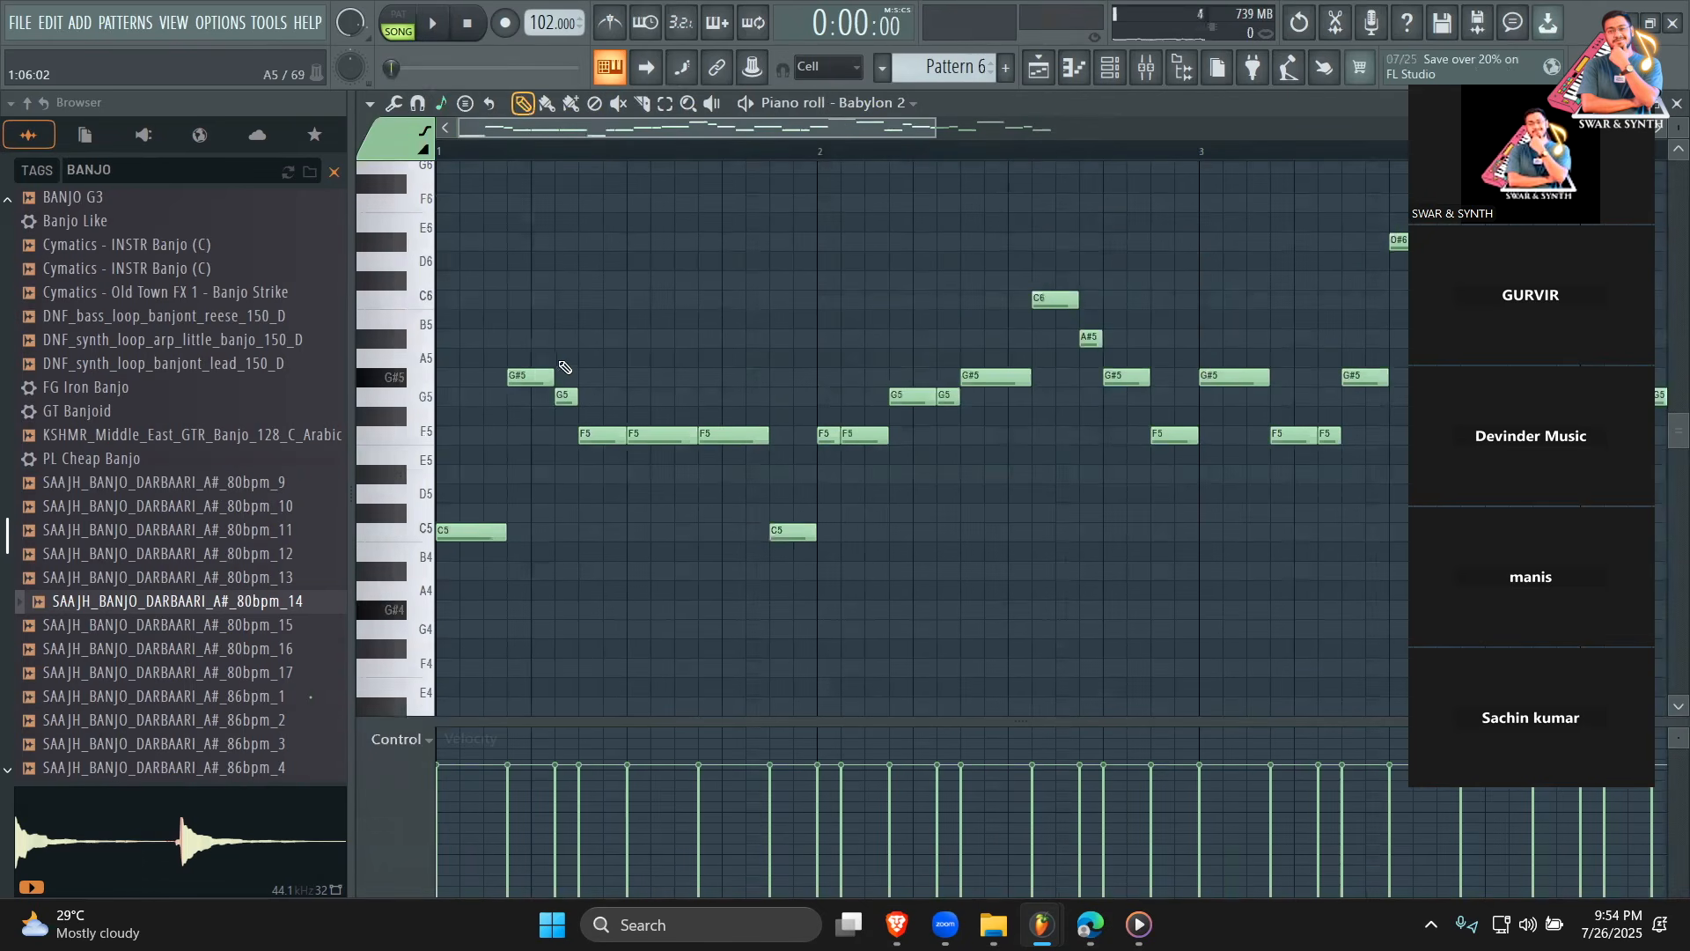
key(space)
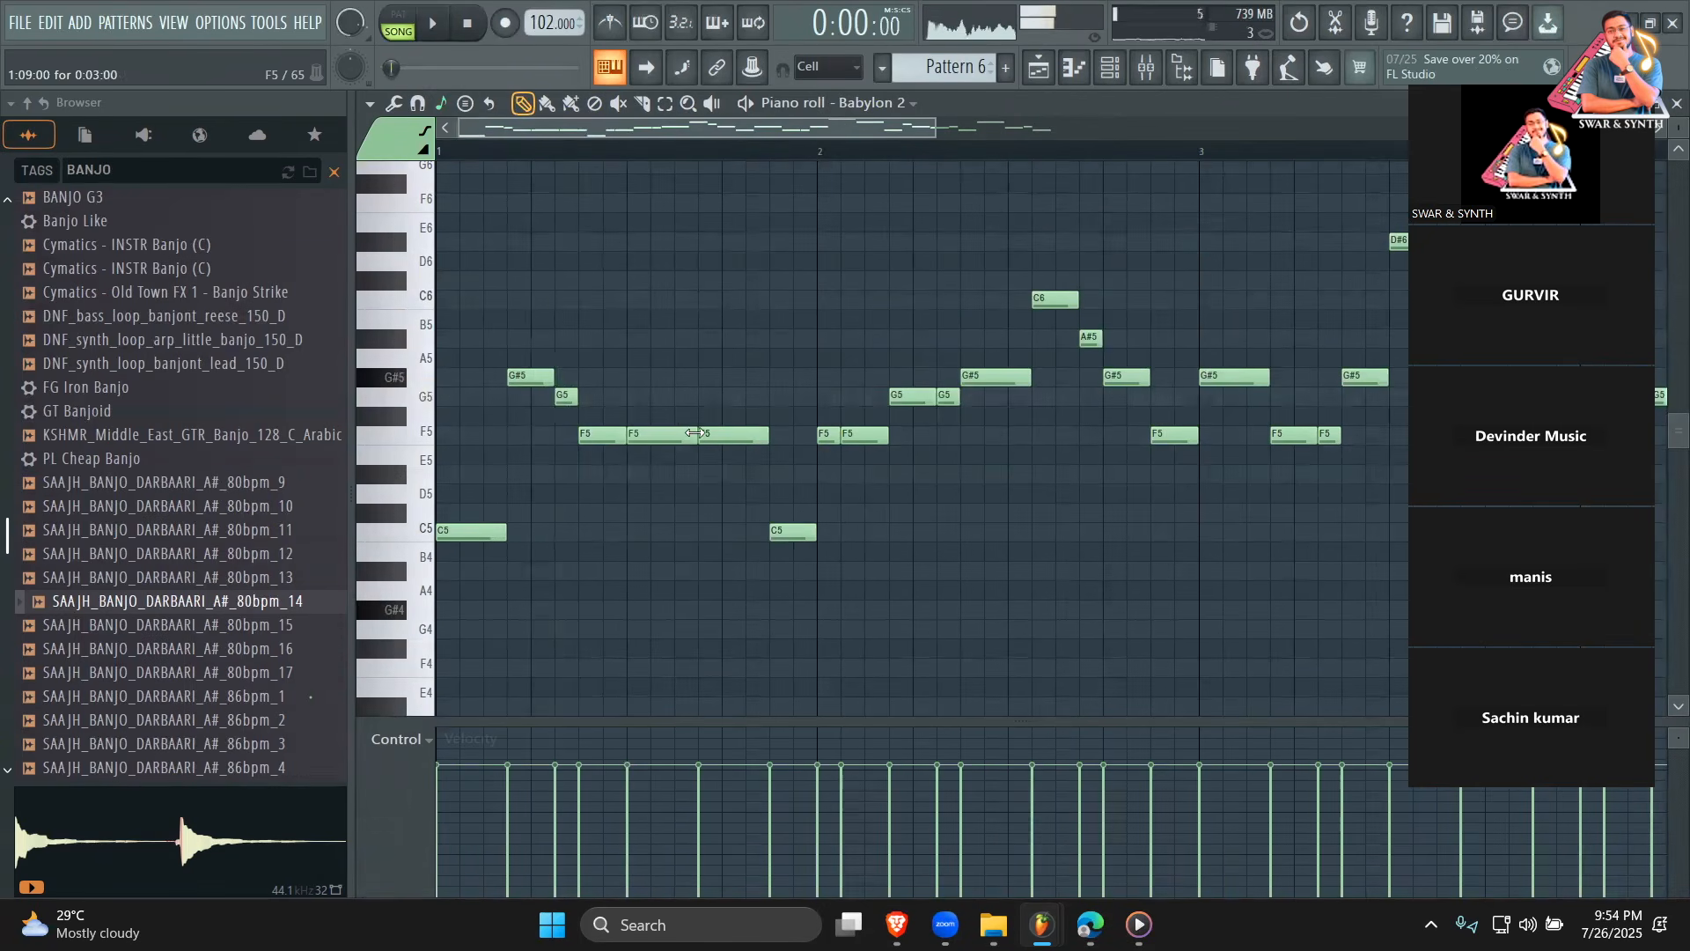
key(space)
click(683, 440)
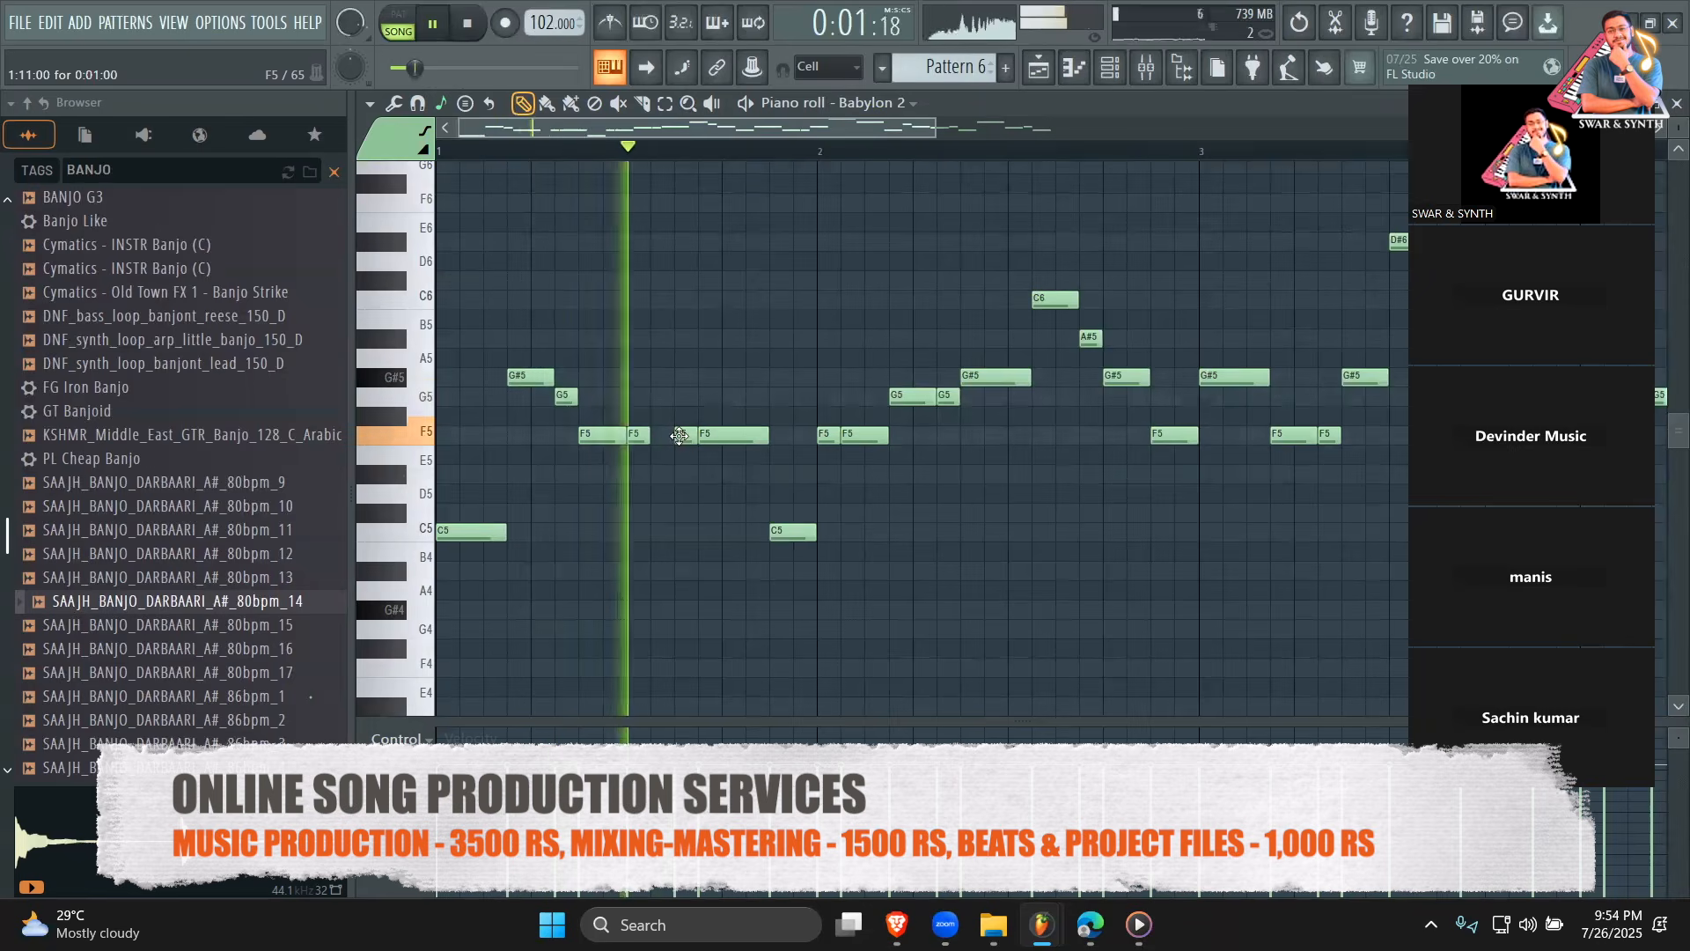
key(space)
Change the last F5 note in bar 1 into a two-step D#5 at step 13 and play the phrase.
drag(739, 437, 765, 476)
key(space)
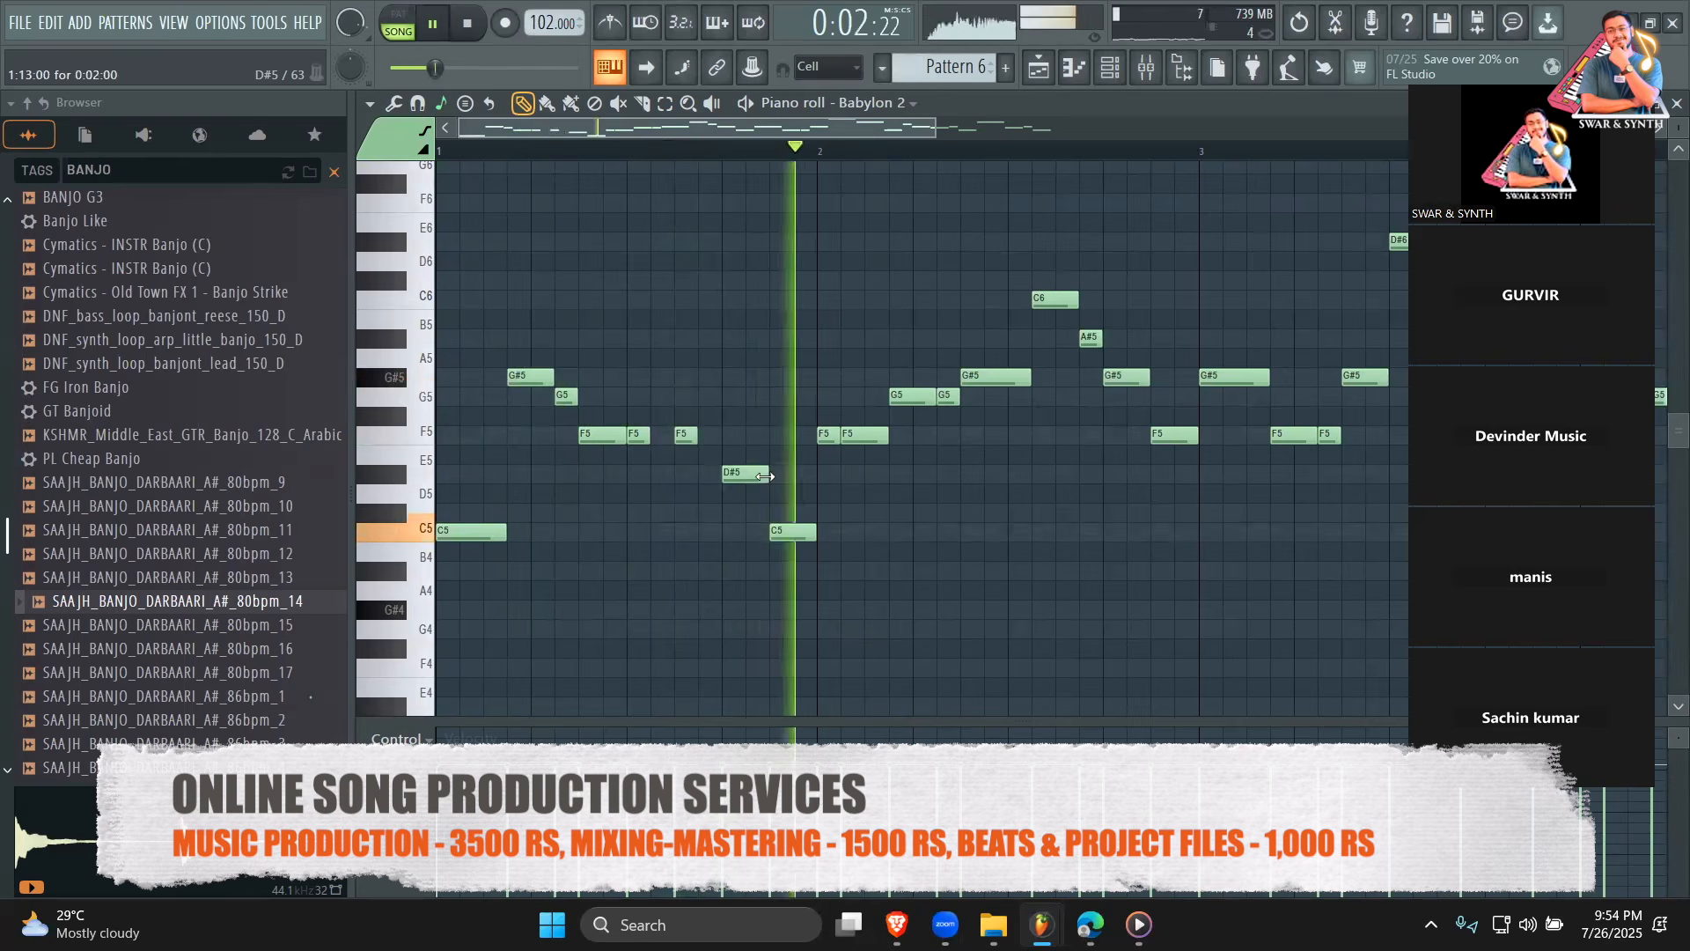
key(space)
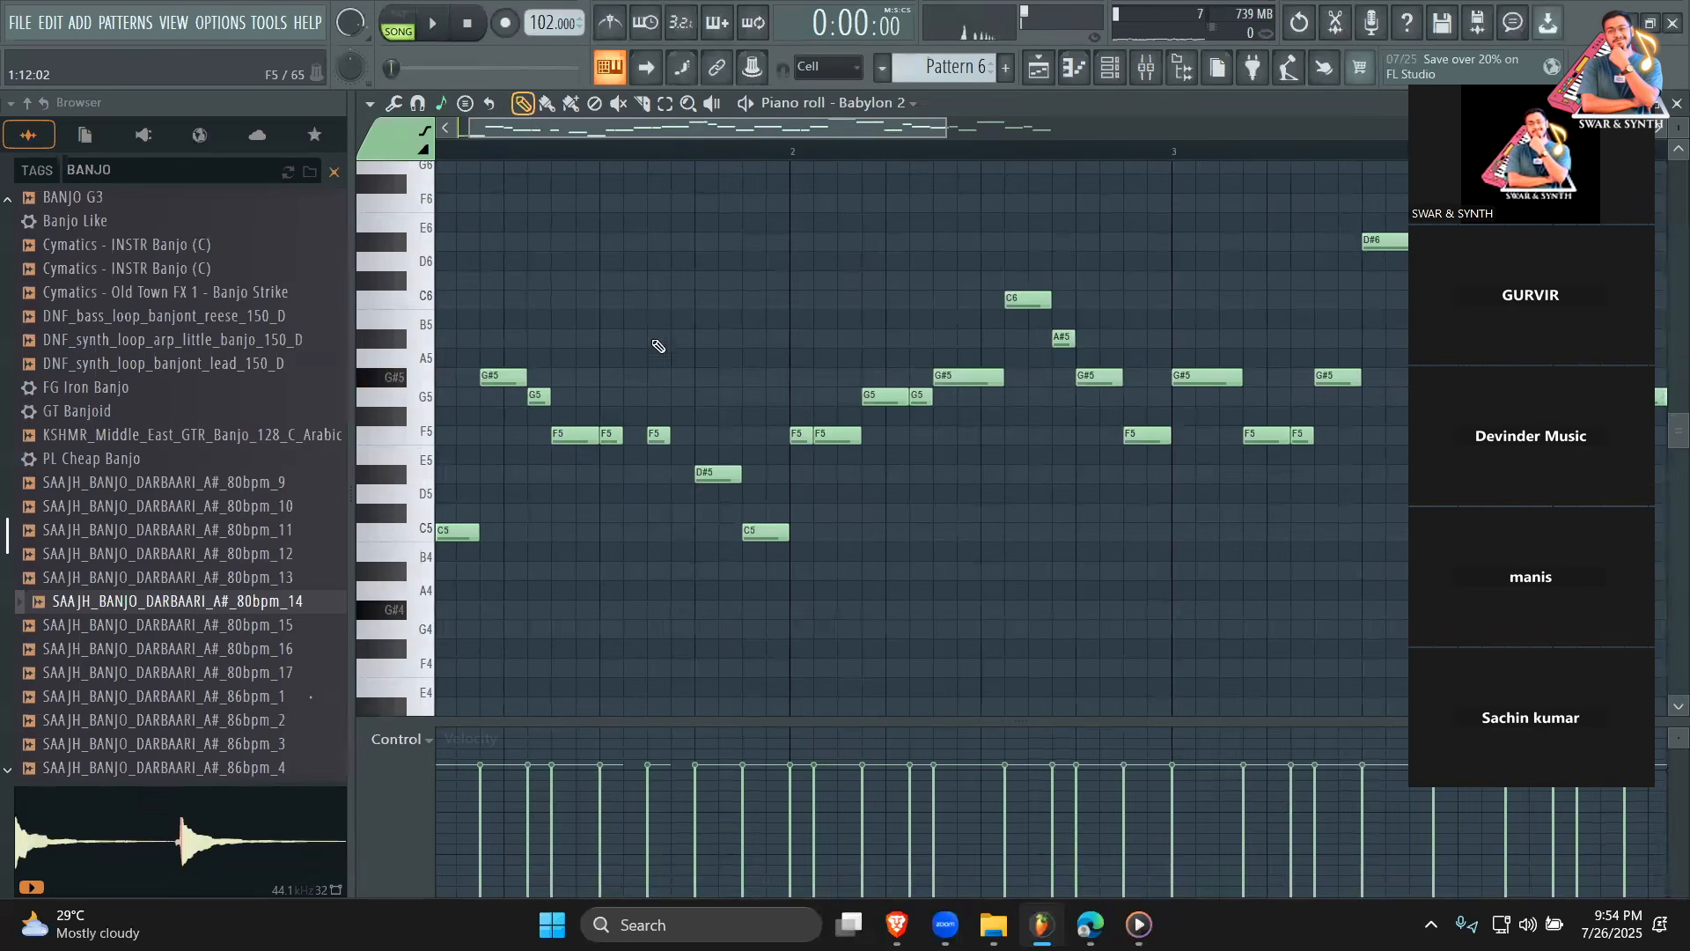
Play the melody into bar 3, shorten its D#6 note to one step and add a one-step F6 at step 11.
key(space)
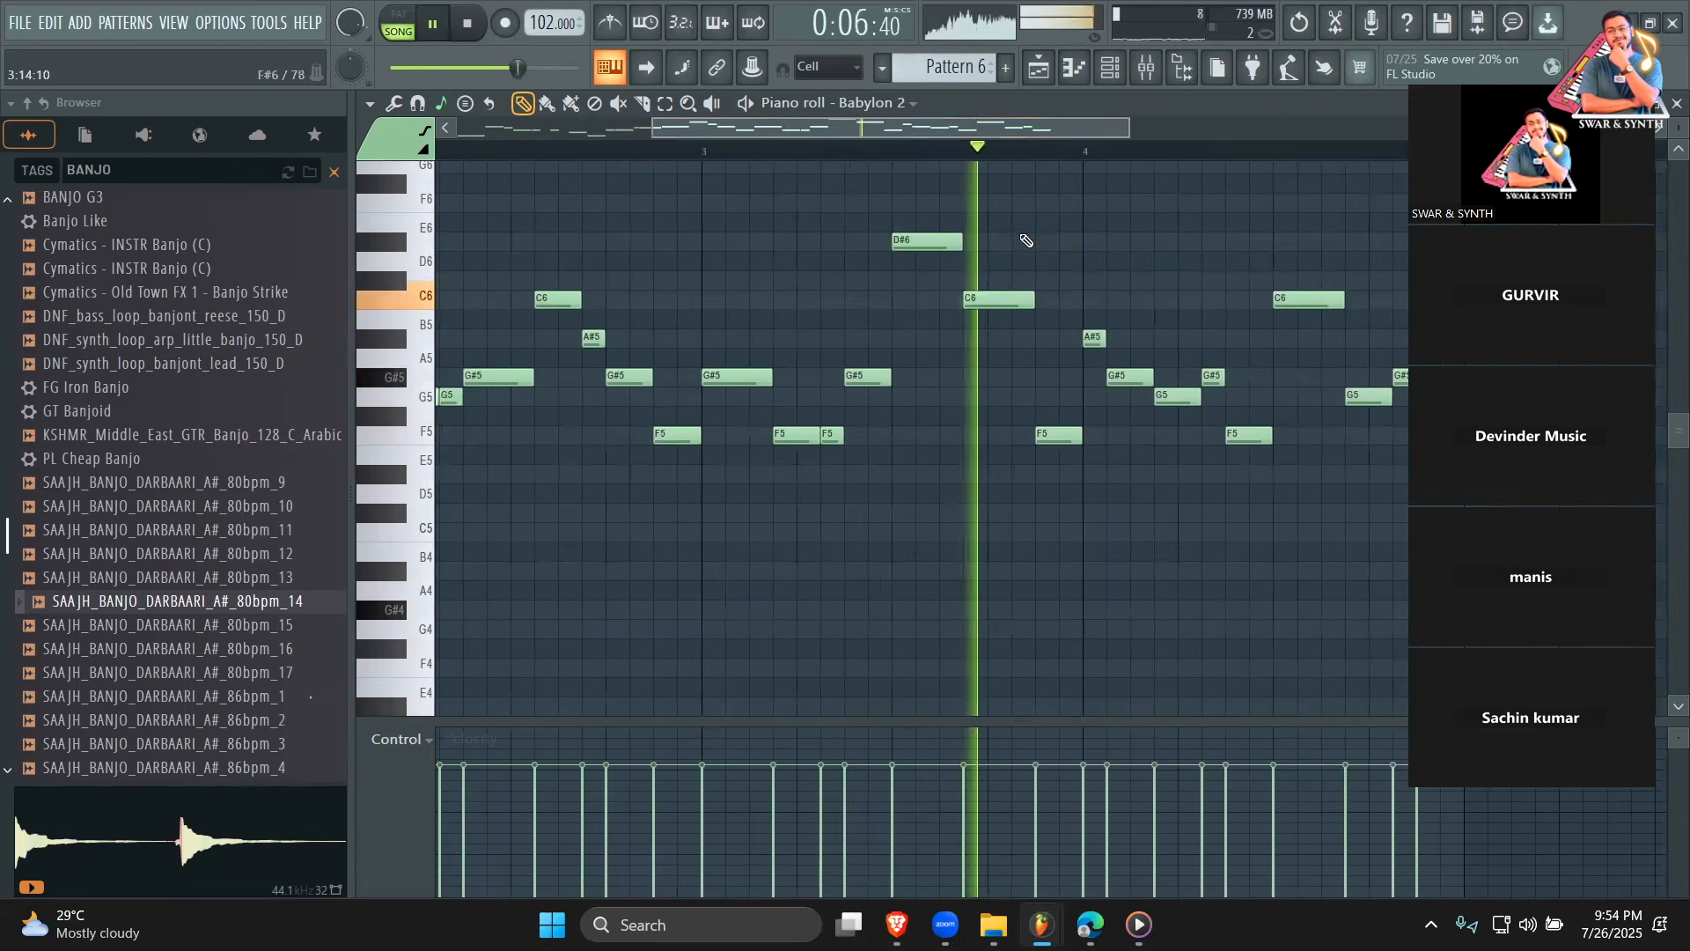
key(space)
drag(920, 256, 896, 255)
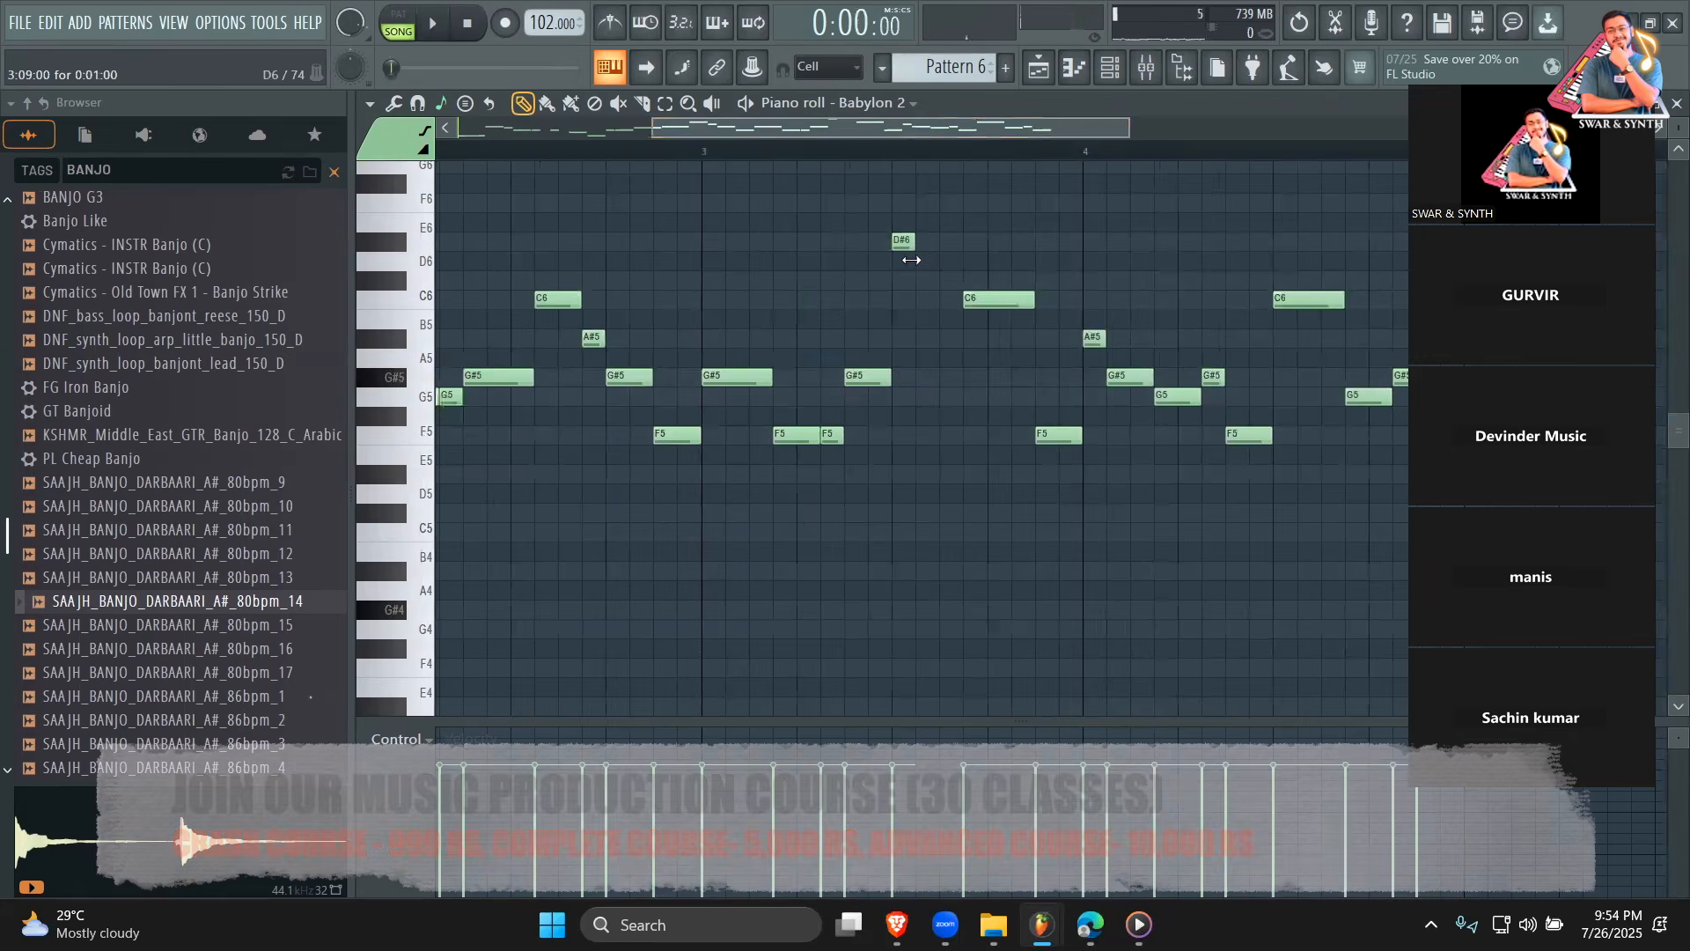
scroll(933, 281, up, 3)
click(946, 318)
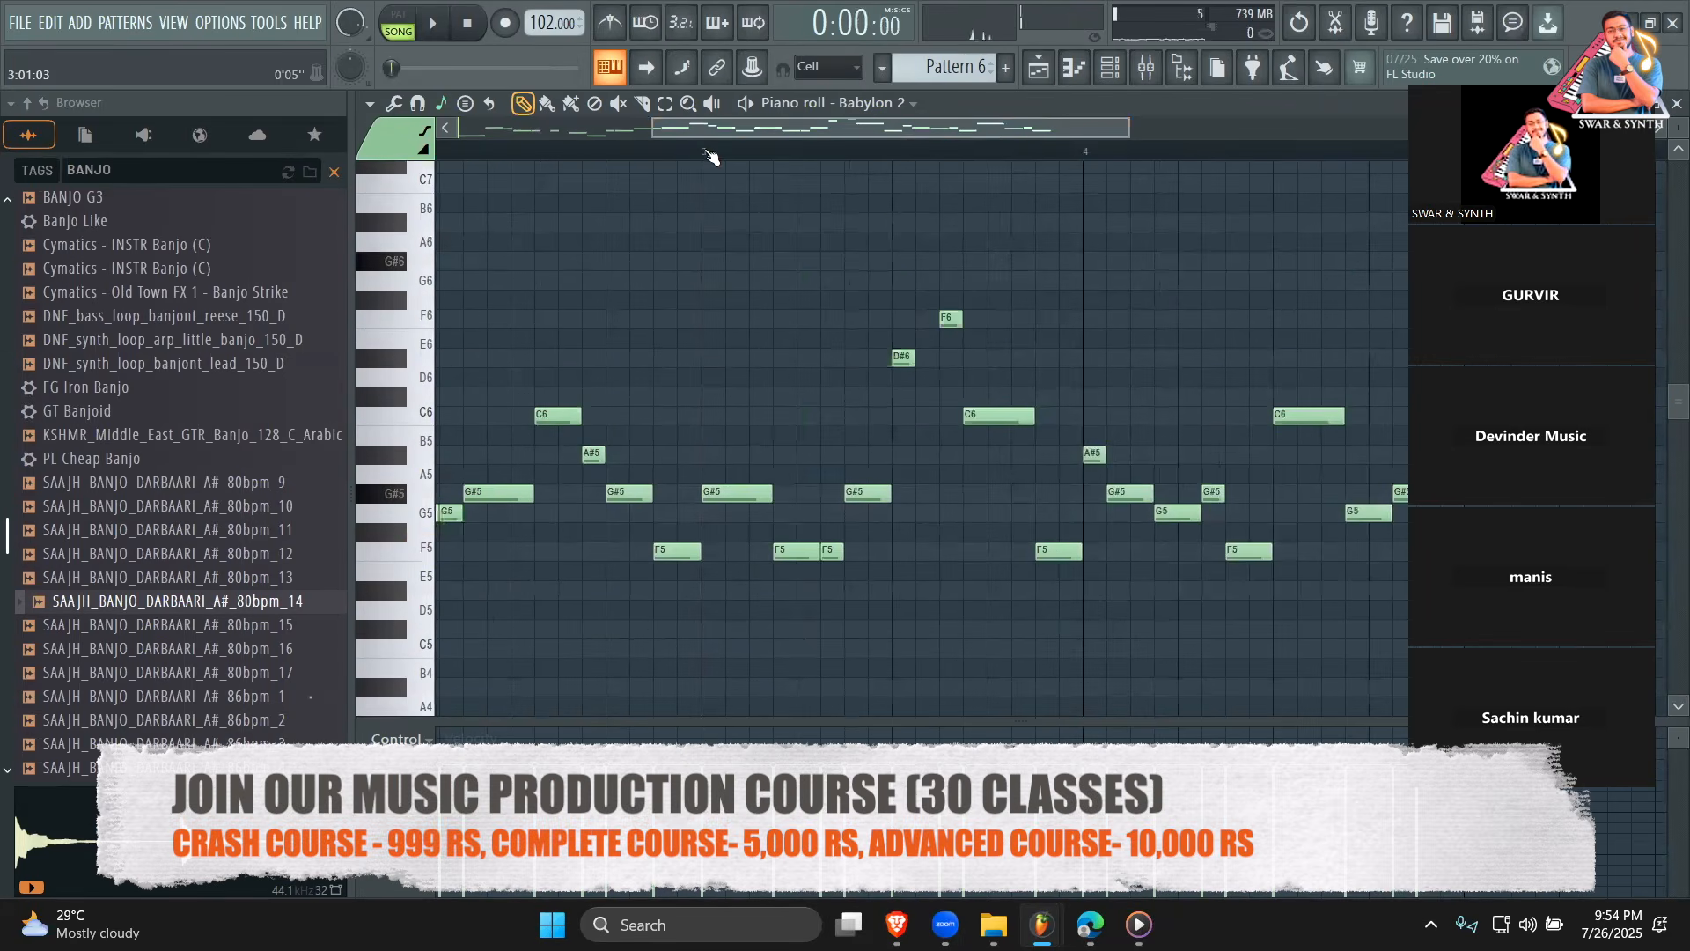
Play the melody from bar 3, shorten the bar's C6 note to one step and add a one-step A#5 at step 14.
click(711, 156)
key(space)
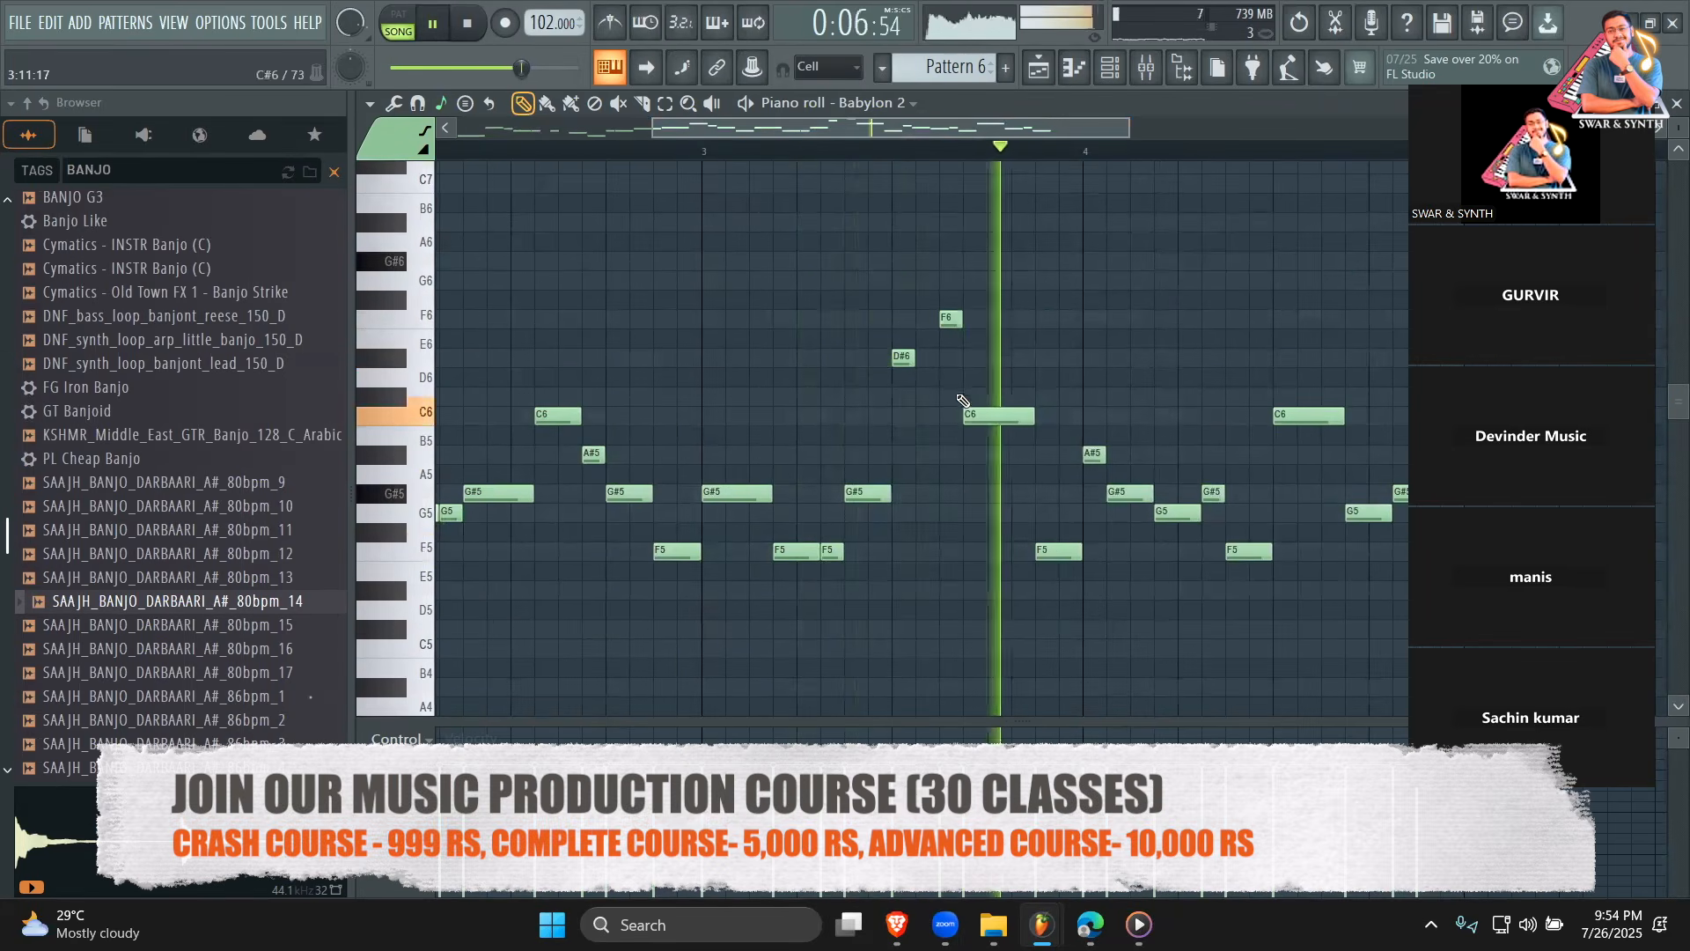
key(space)
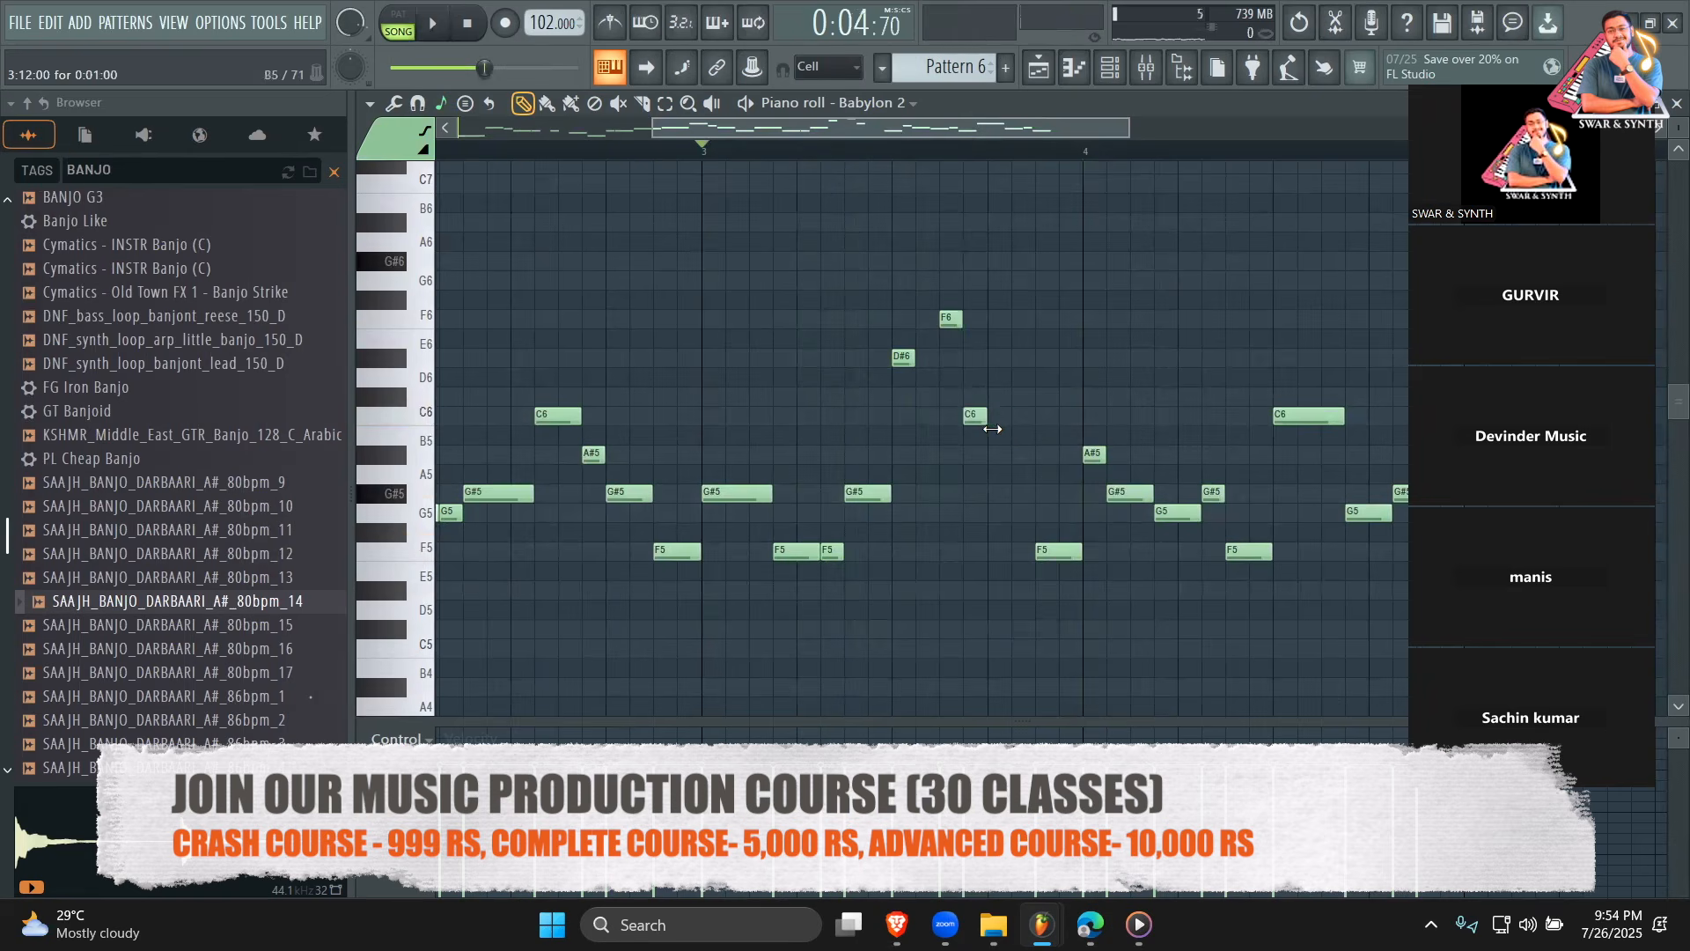
key(space)
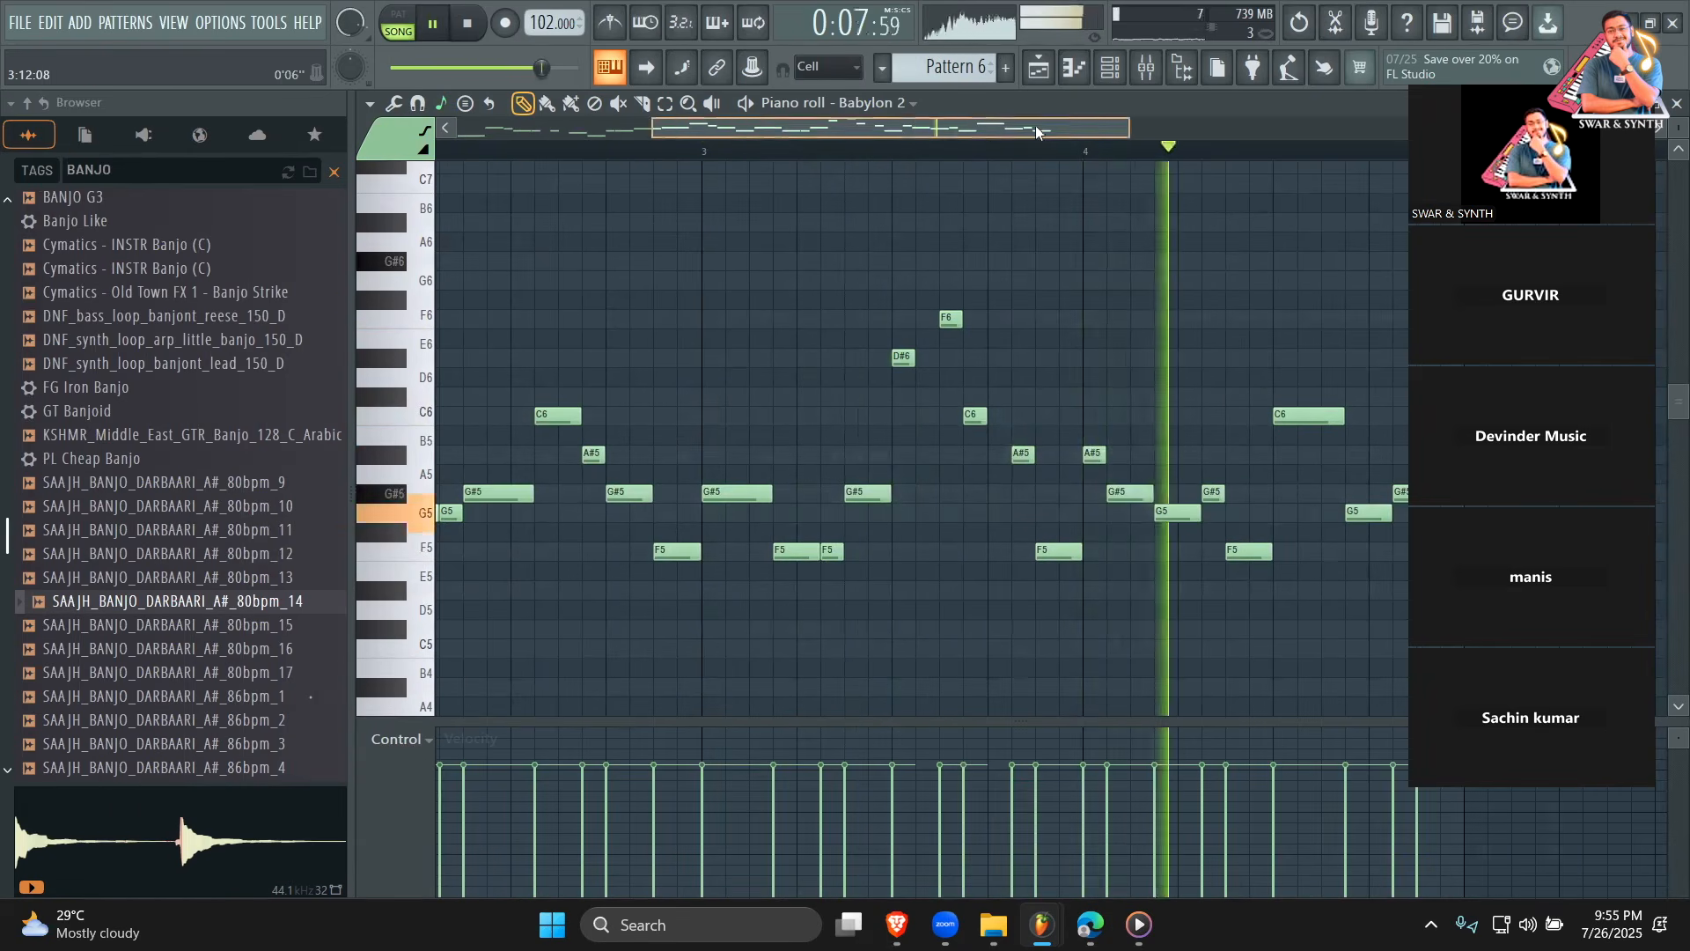
Return to the Playlist arrangement, listen to the edited Pattern 6 melody with the drums and stop playback.
click(1039, 68)
click(1074, 67)
click(1038, 68)
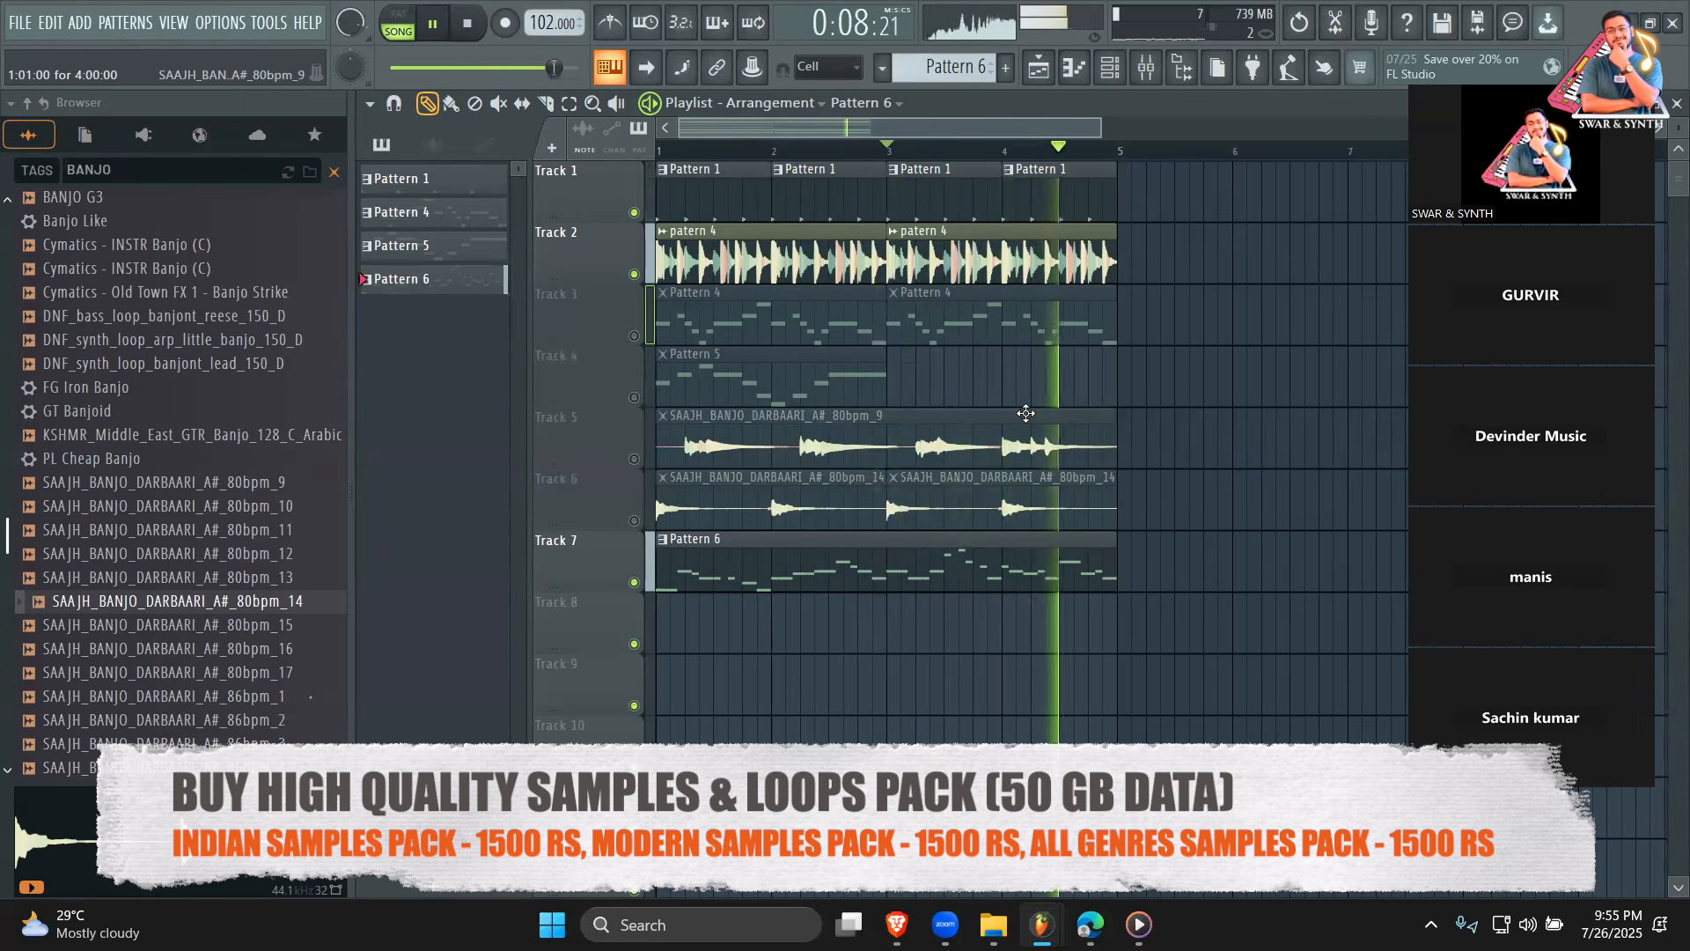
key(space)
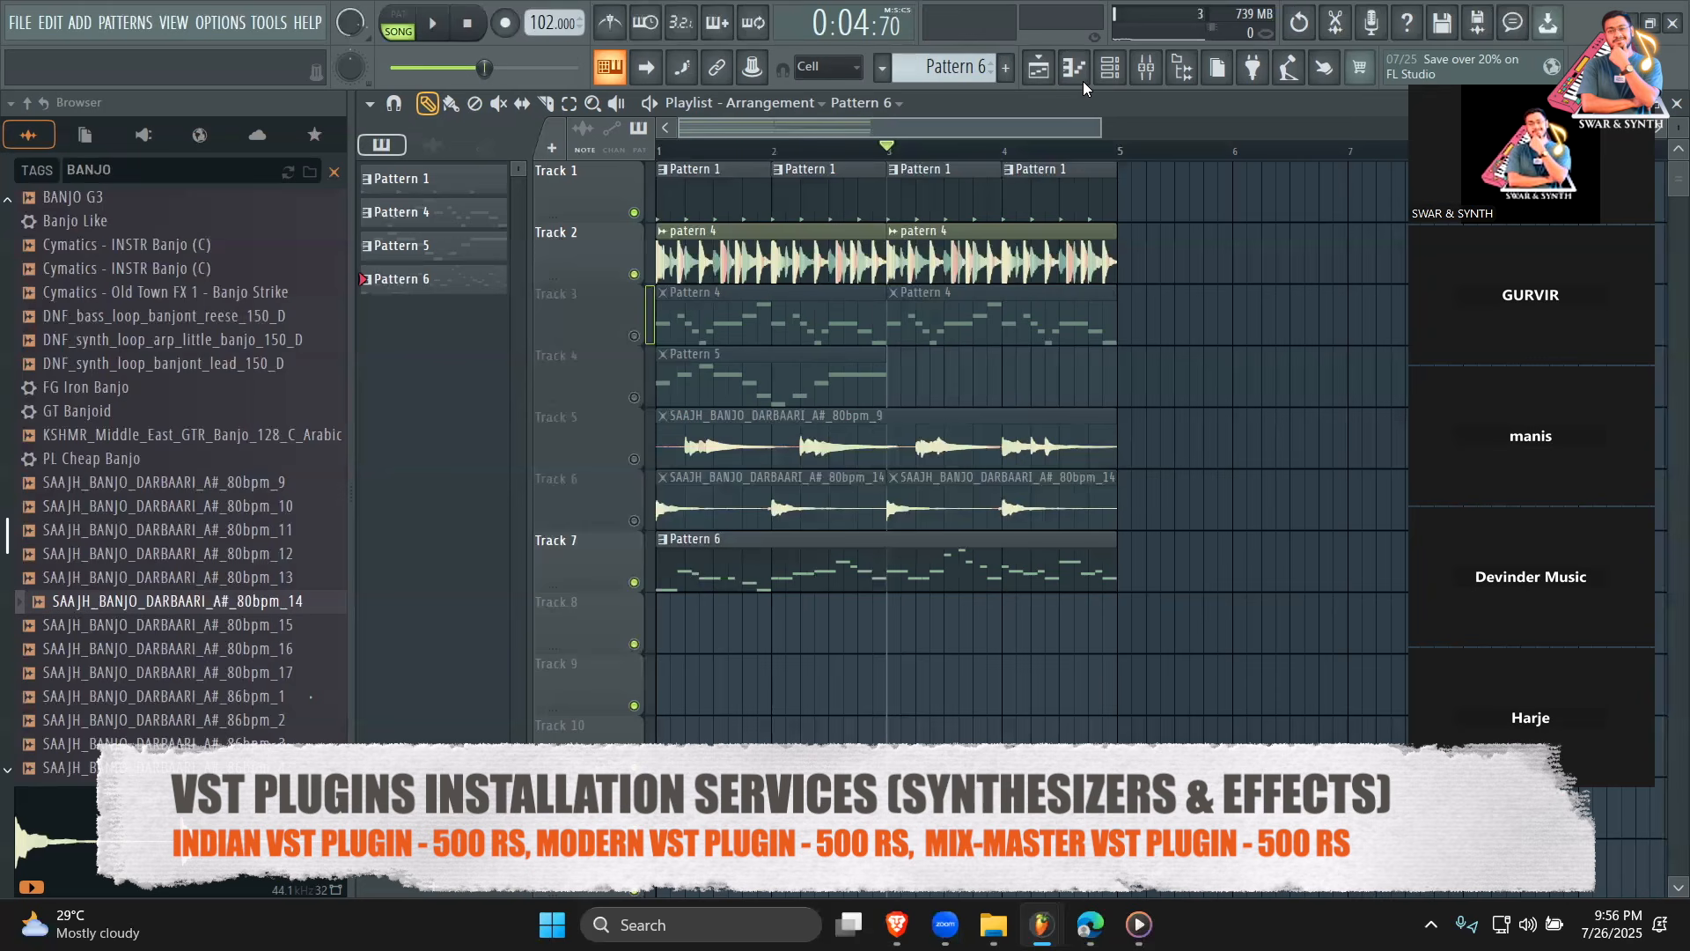
Clear the sample browser's BANJO search and close the project without saving changes to untitled.flp.
click(27, 105)
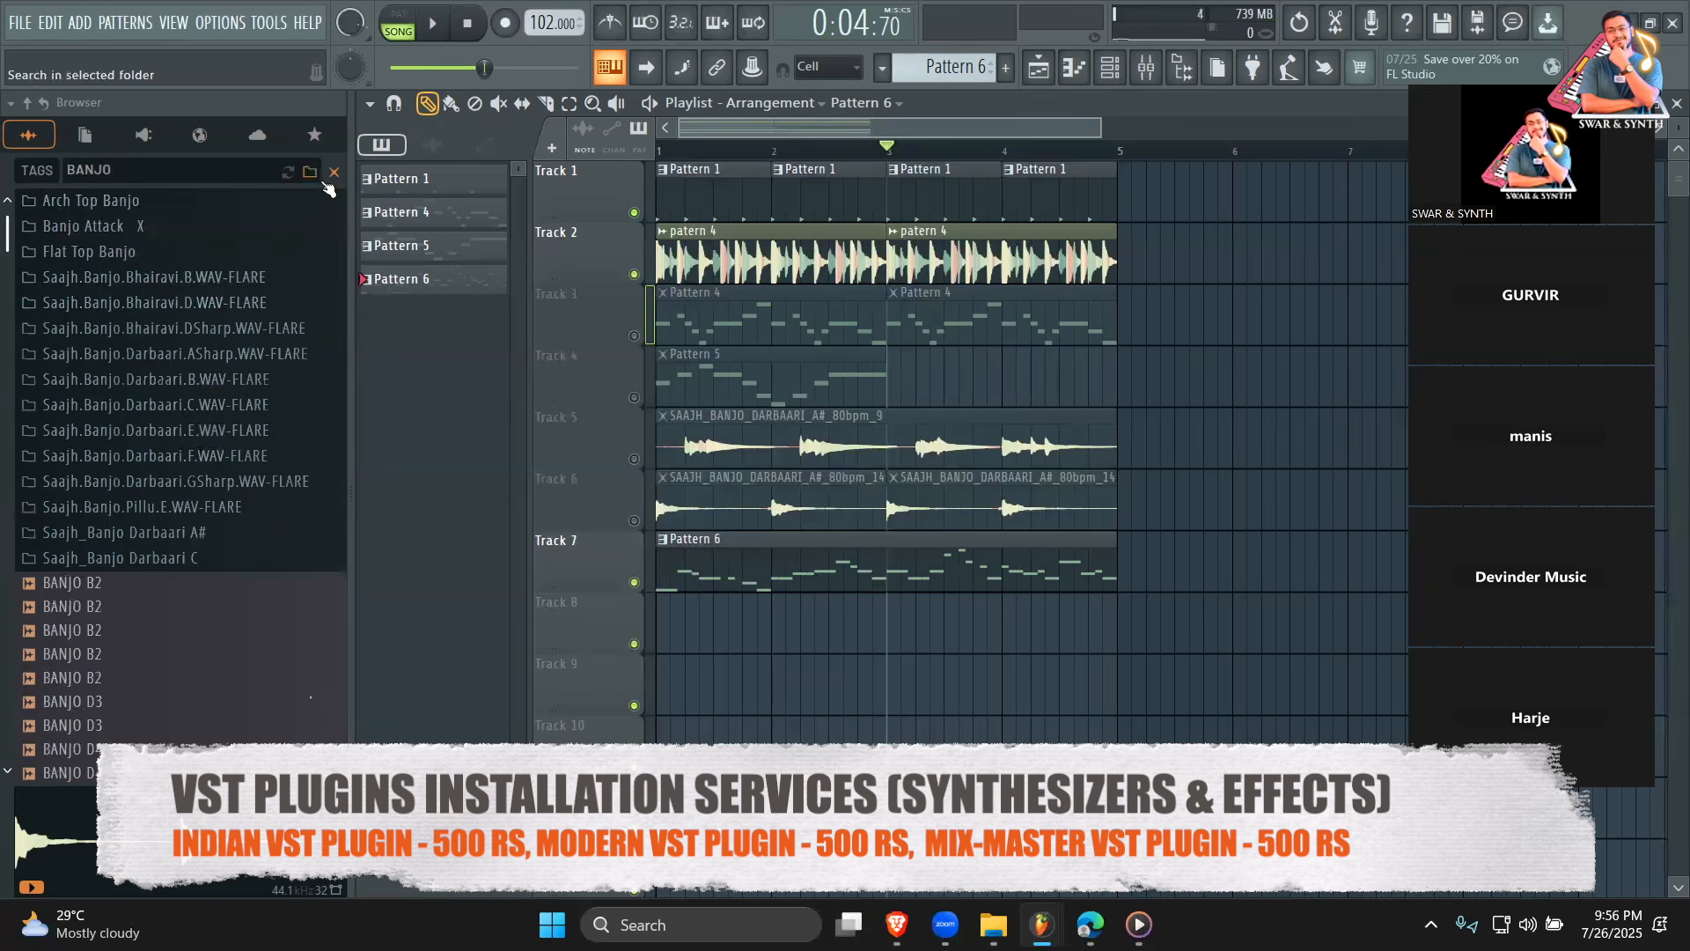
click(28, 103)
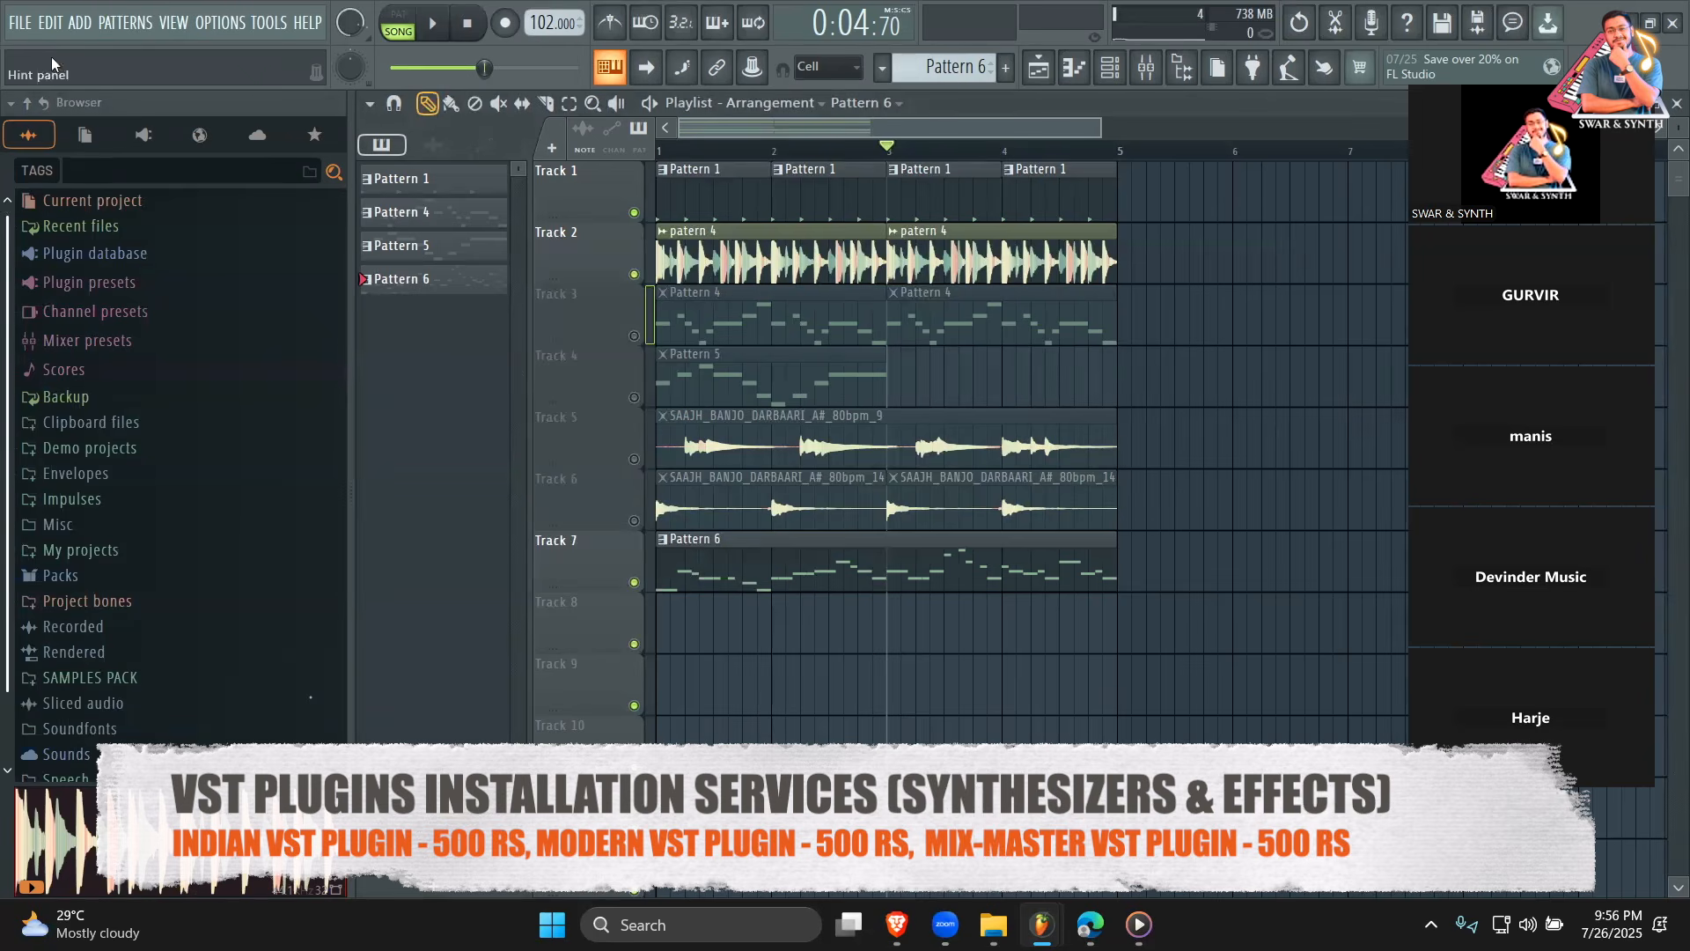
click(1669, 19)
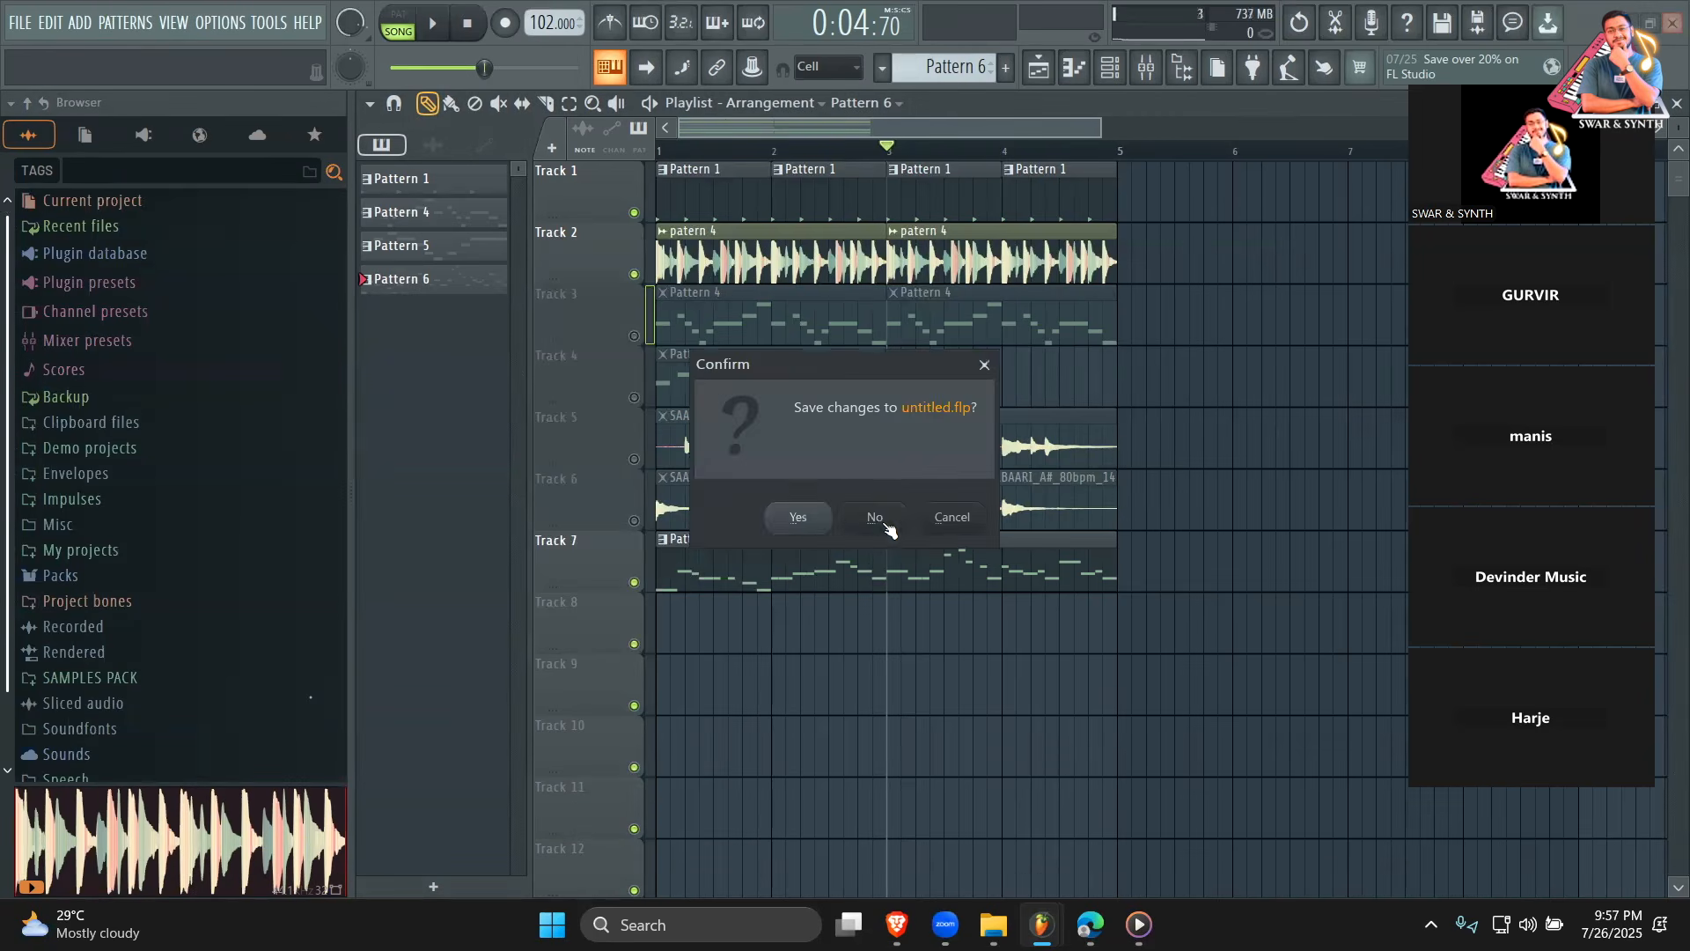
click(883, 522)
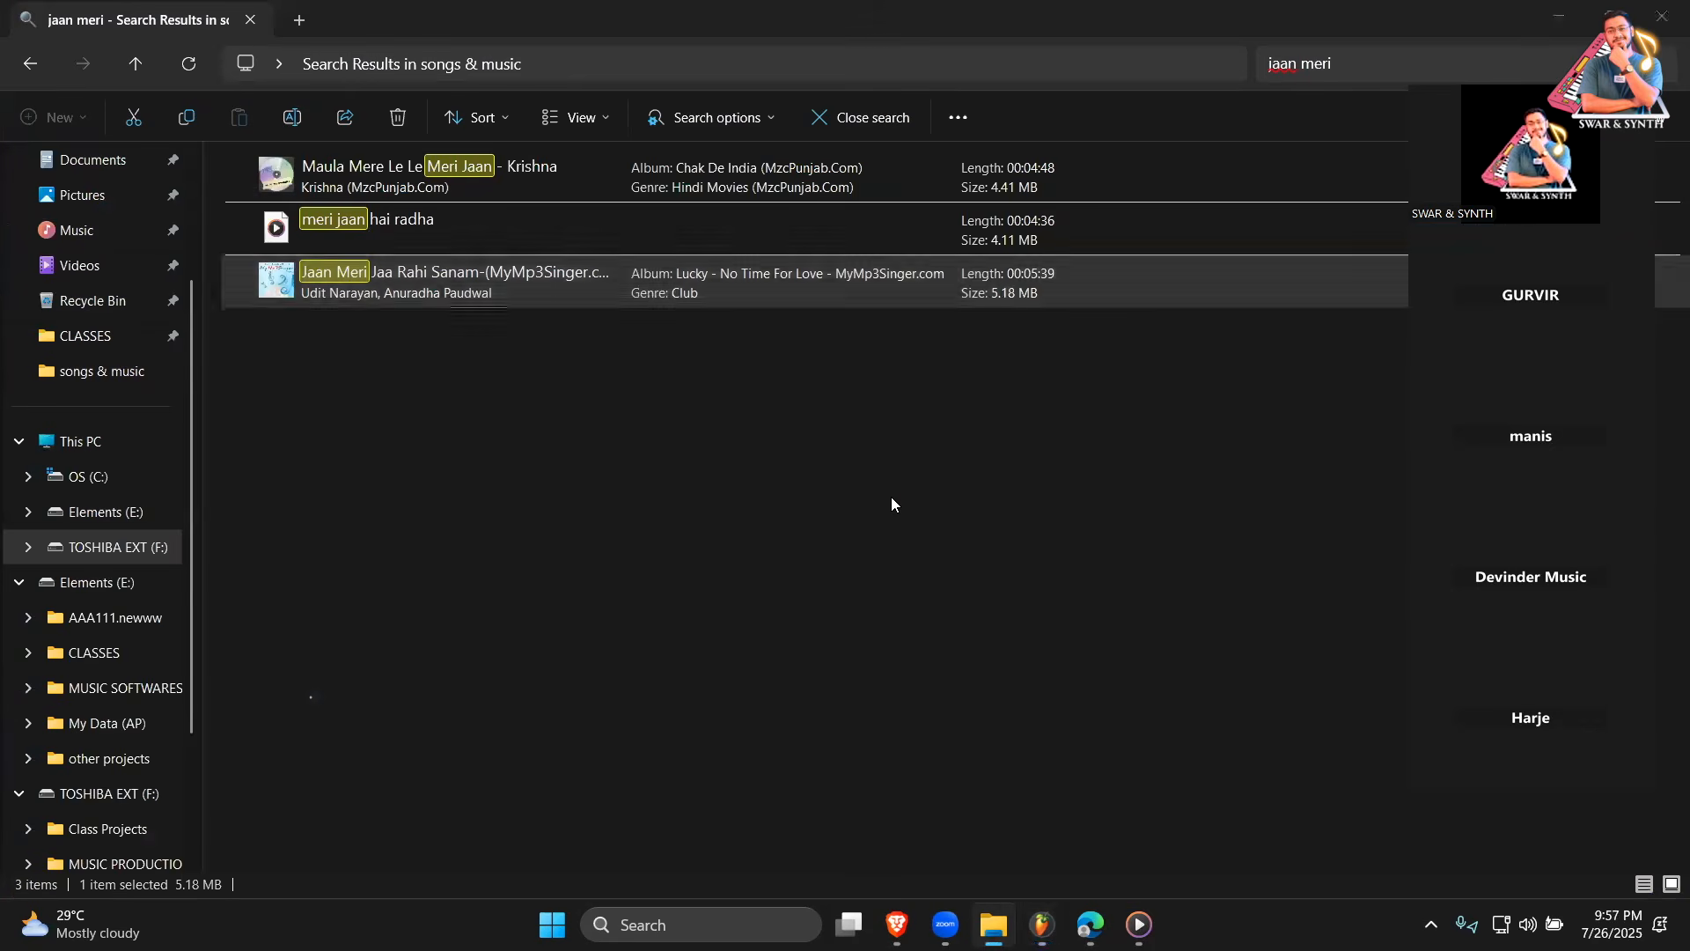
Close the file search results window and the web browser to return to the empty desktop.
click(1661, 16)
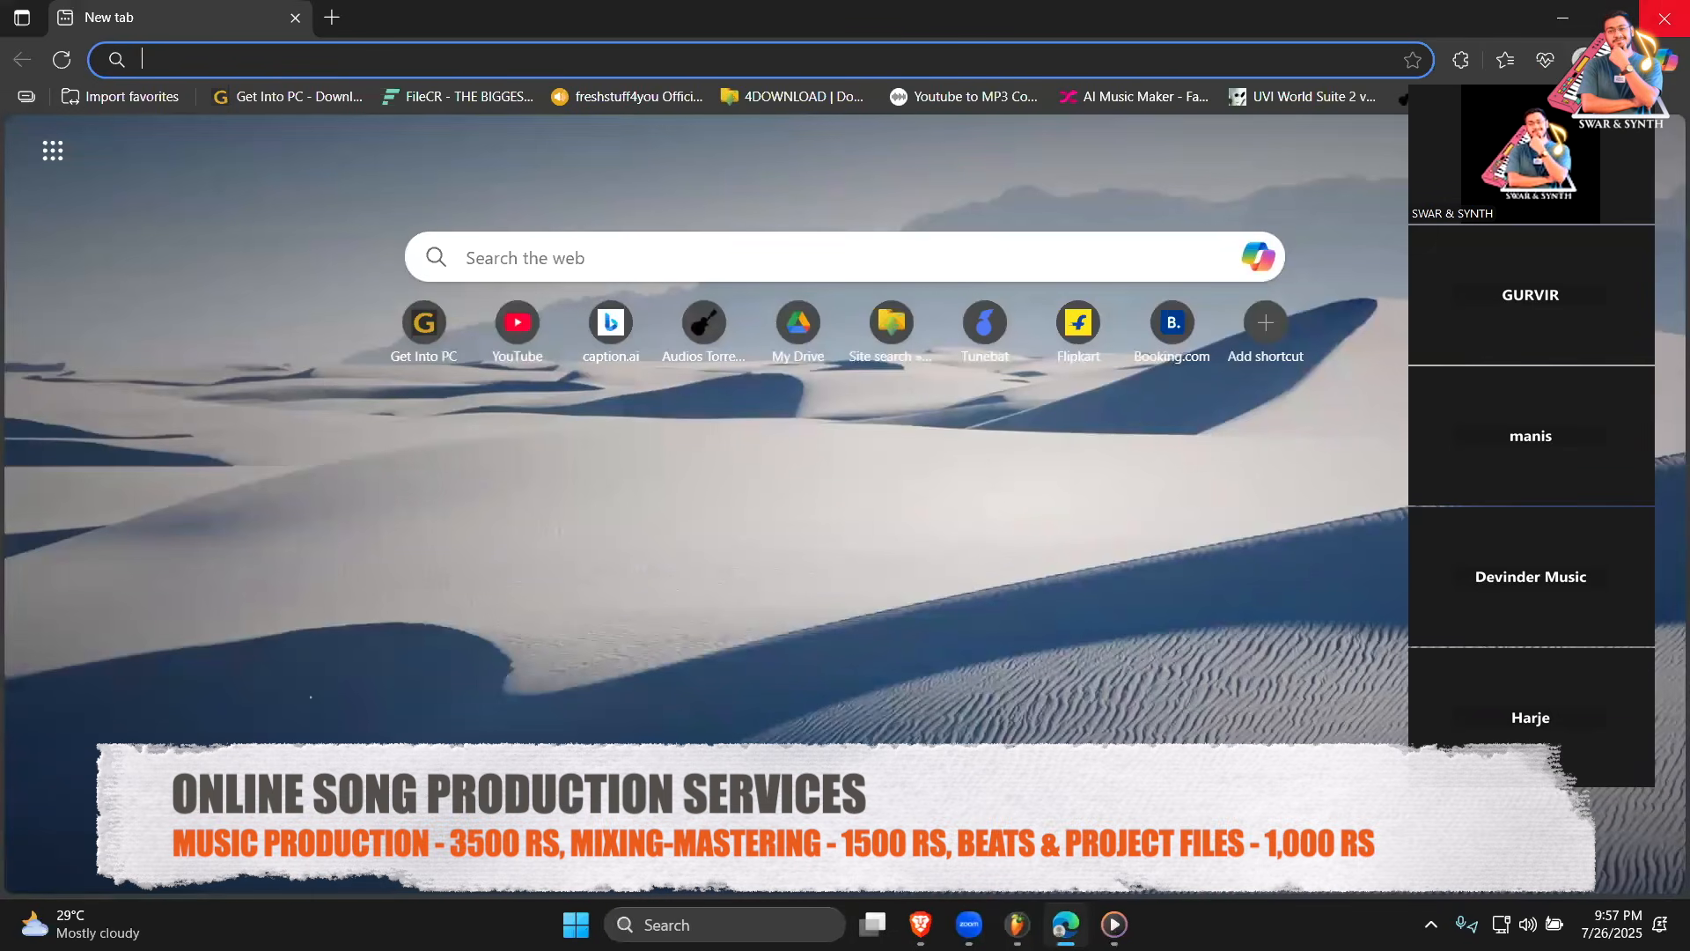
click(1251, 632)
right_click(761, 609)
click(552, 540)
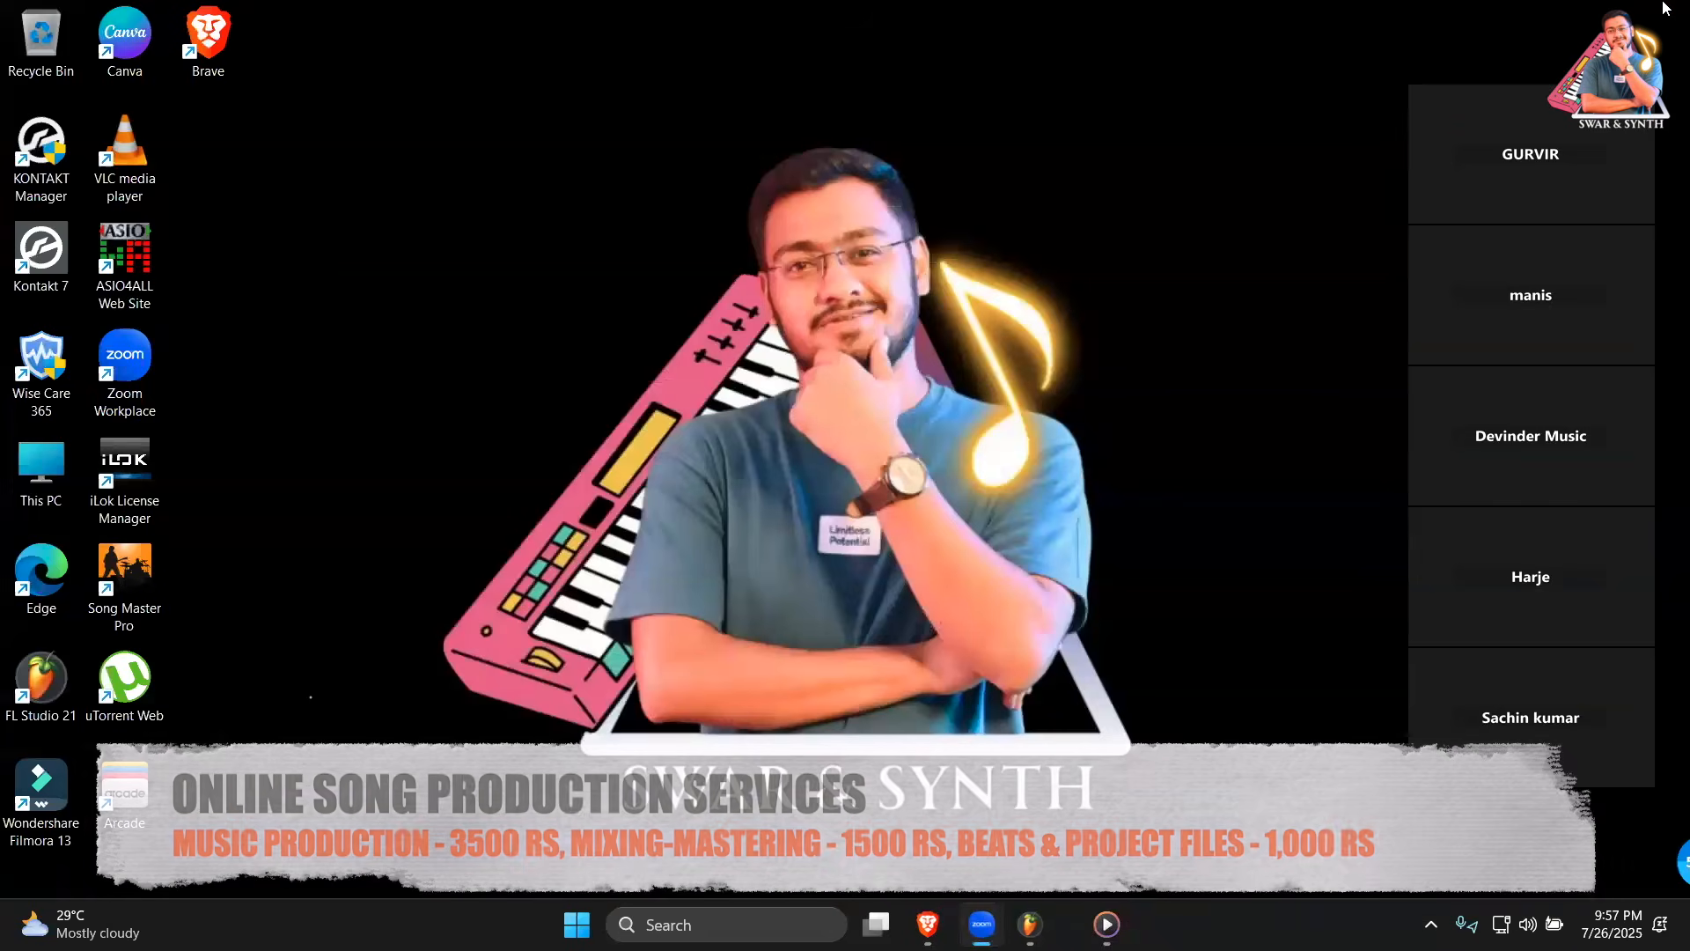
click(1664, 18)
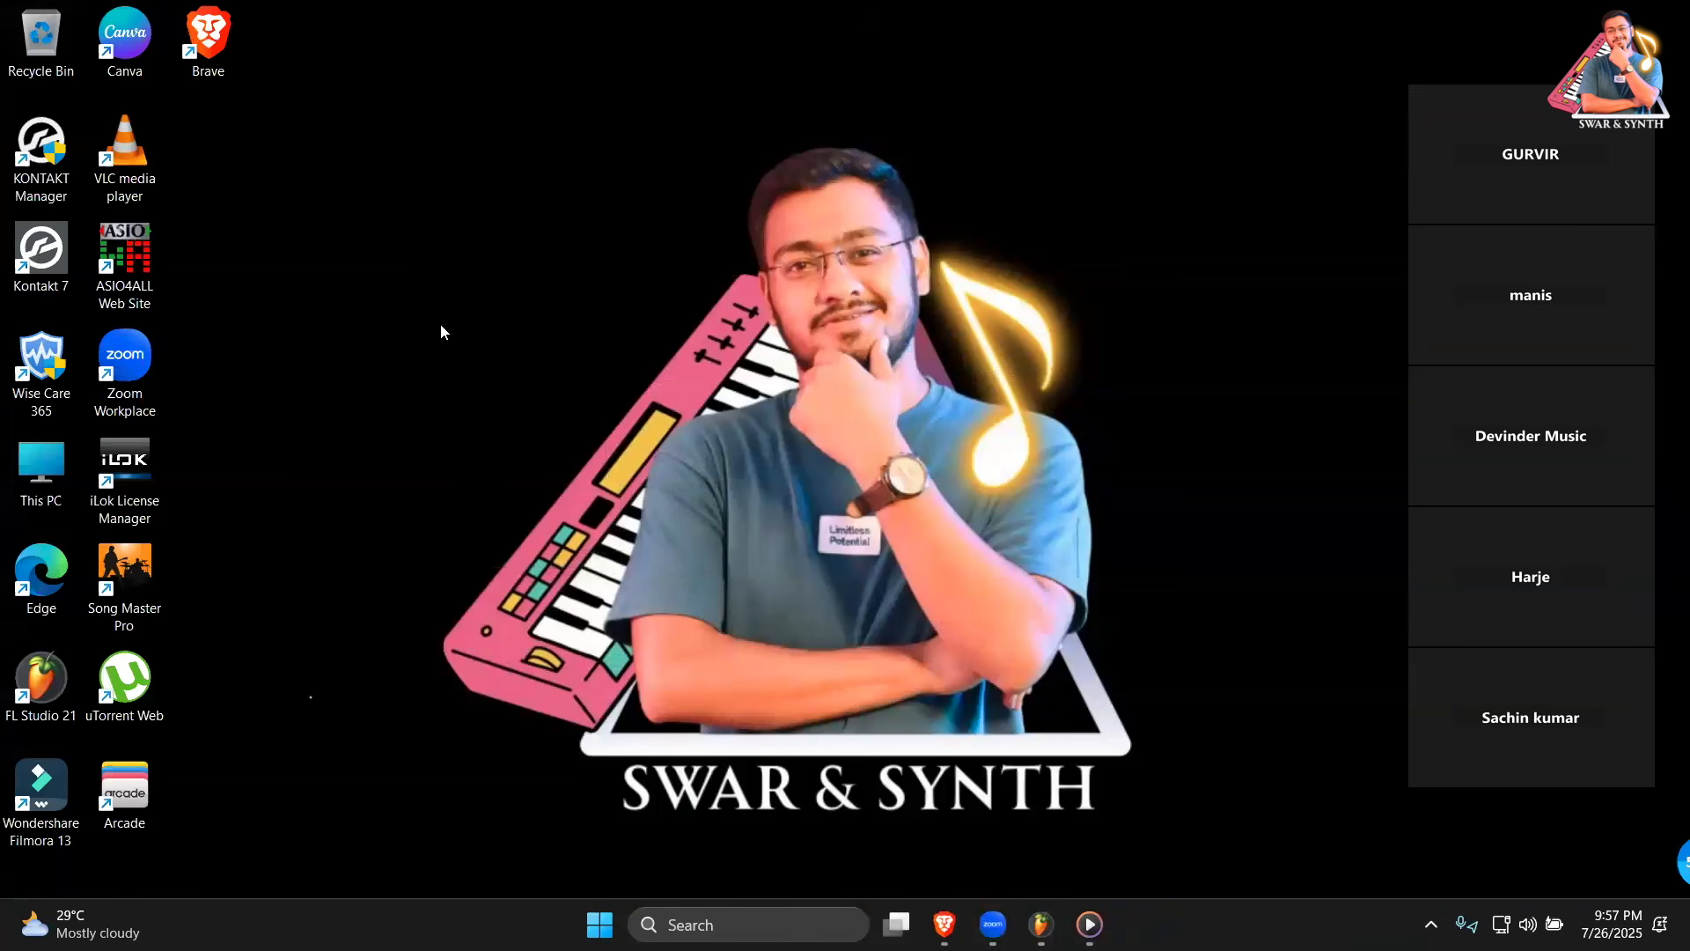